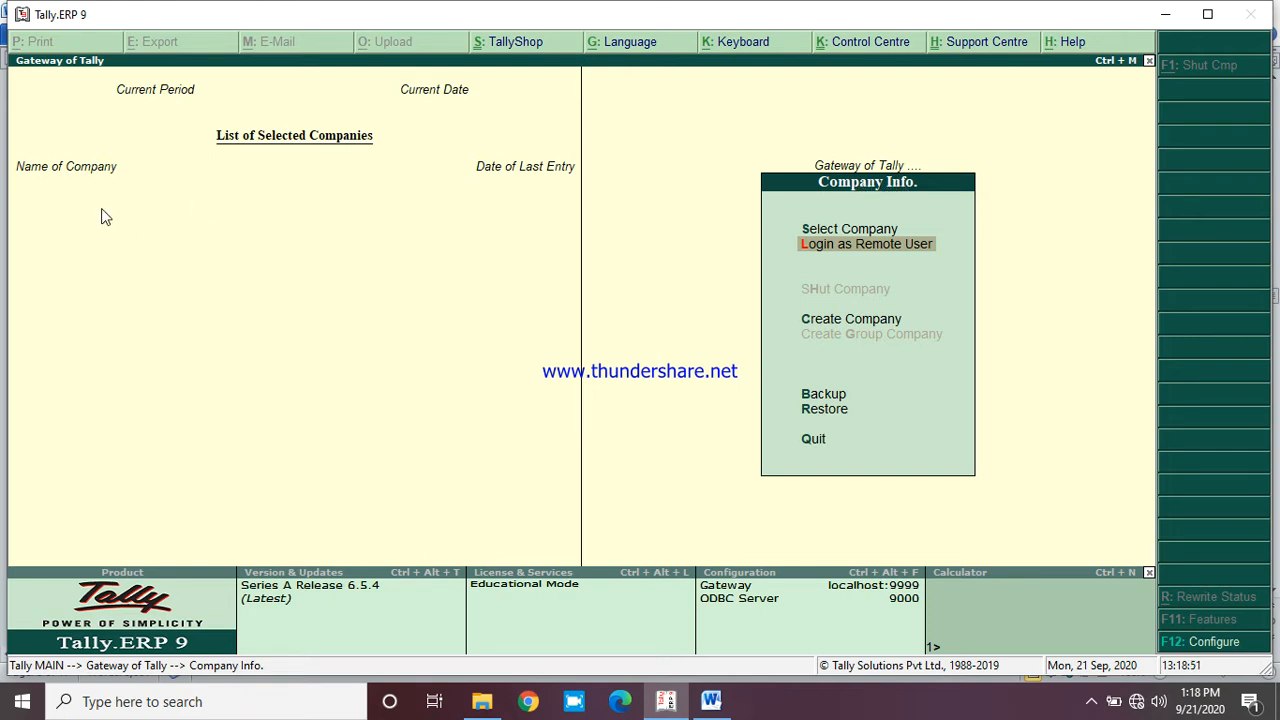
Load Mohan Trading Company from the list of available companies
click(847, 231)
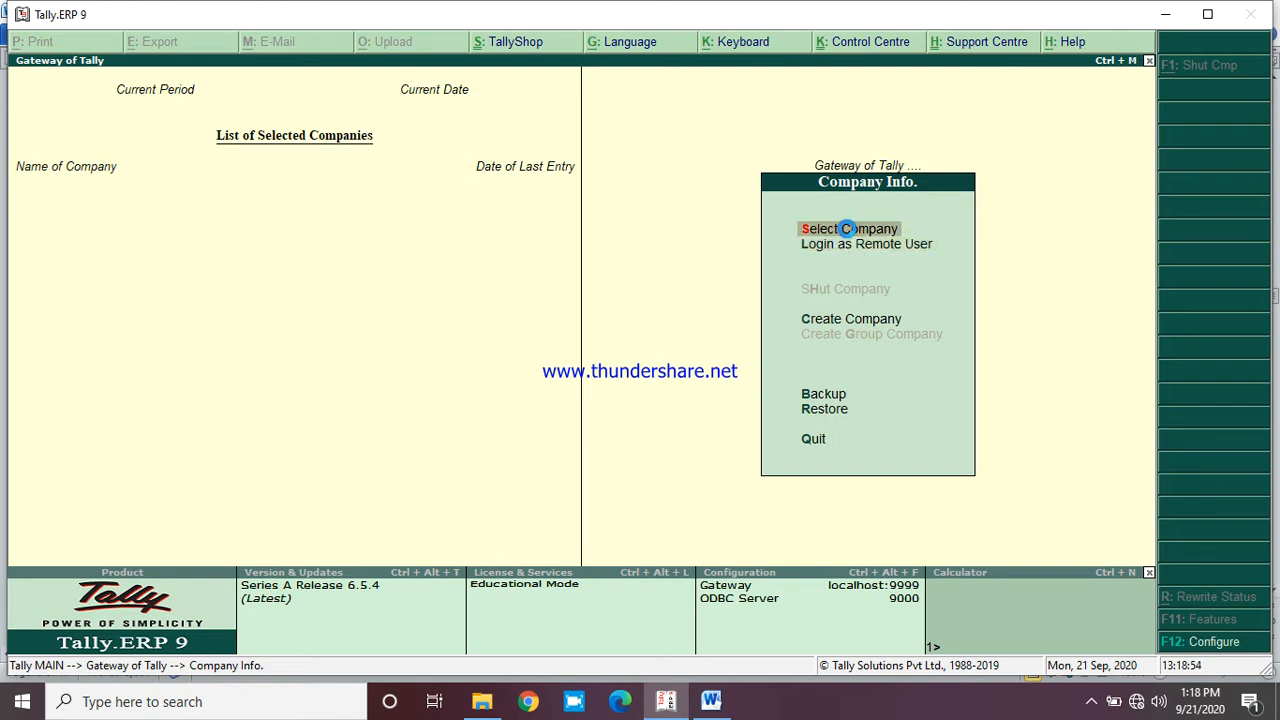
key(Down)
key(Down)
key(Return)
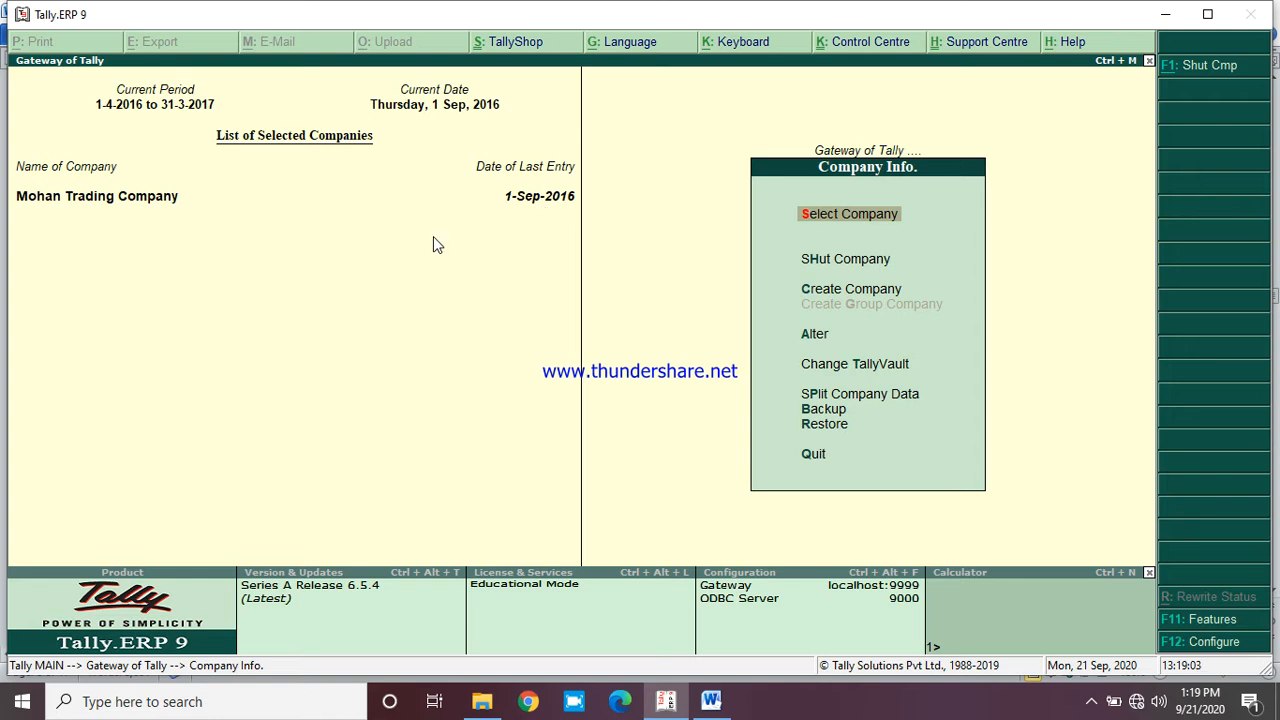
Leave the company information options and open accounting voucher creation for a payment voucher
key(Escape)
key(Down)
key(Down)
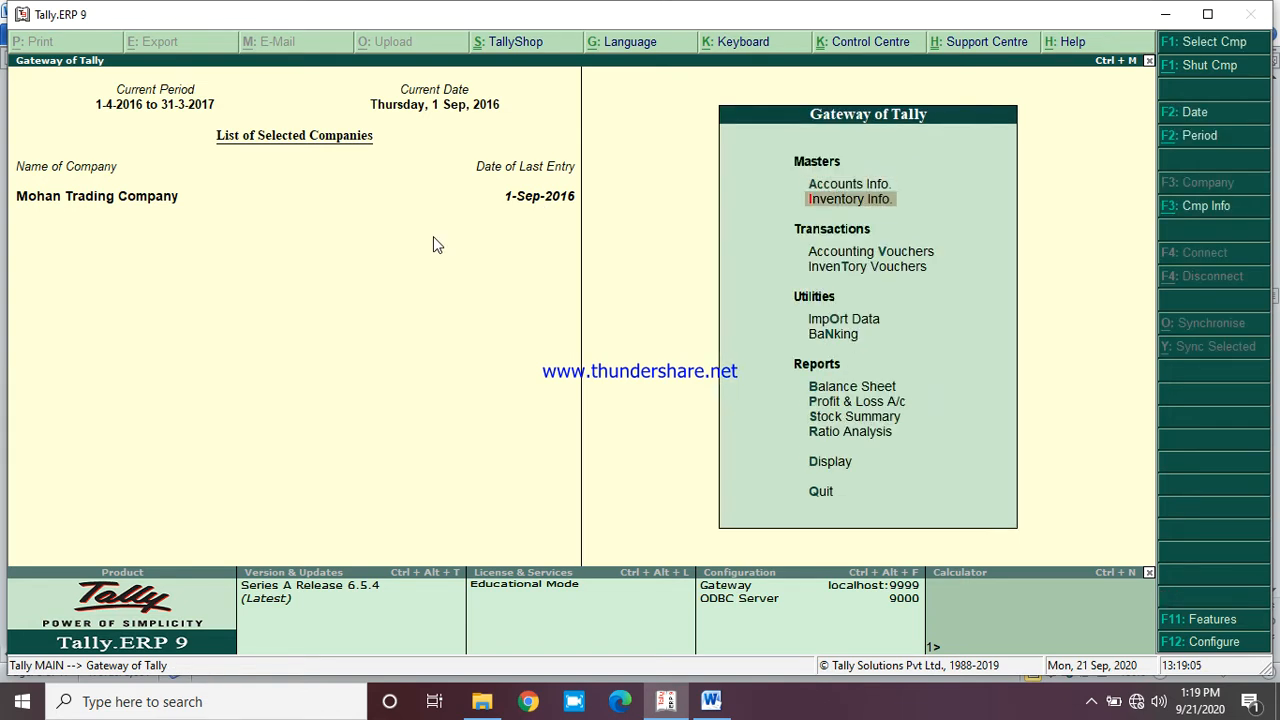
click(877, 258)
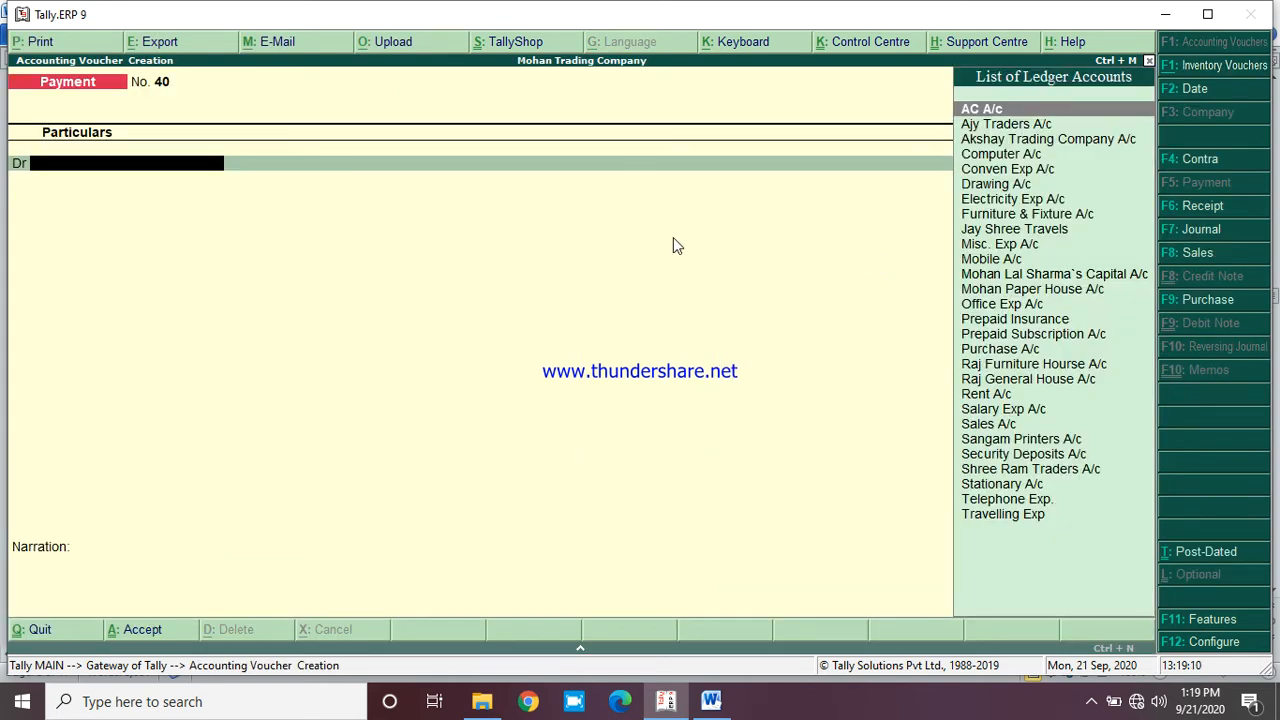
Set the payment voucher's date to 1-10-2016
click(1196, 90)
text(1)
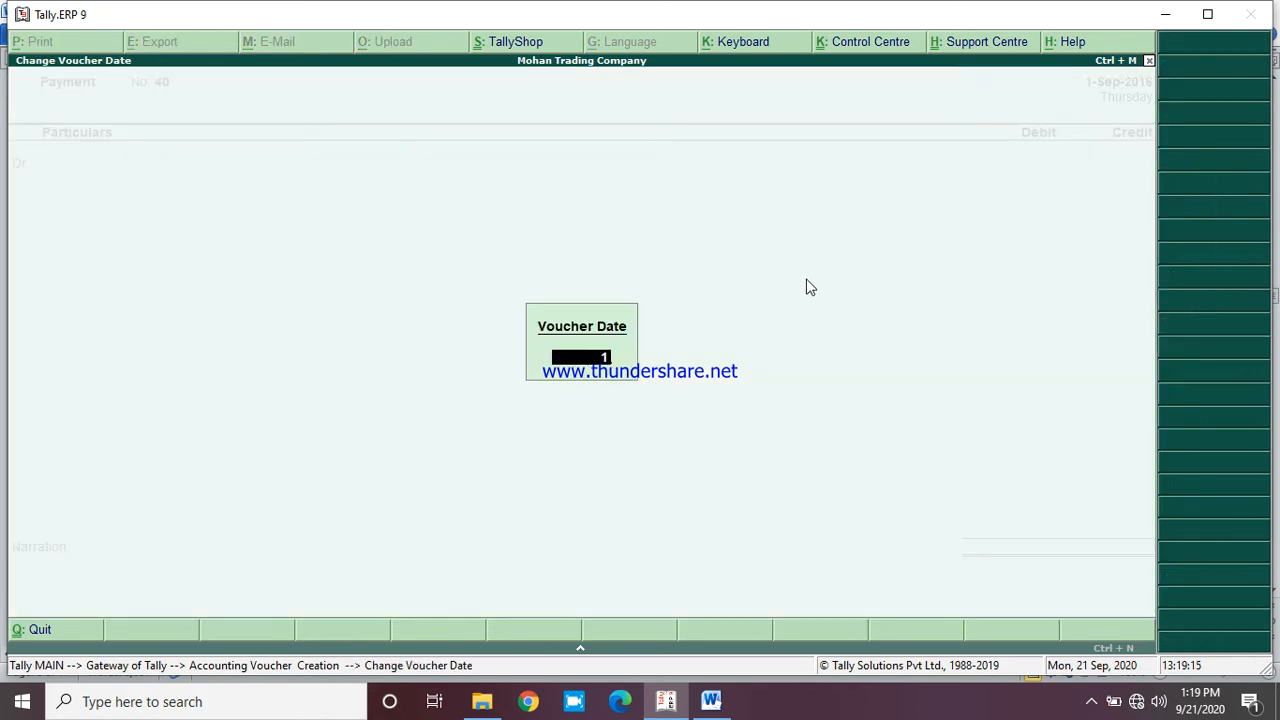
text(-10-2016)
key(Return)
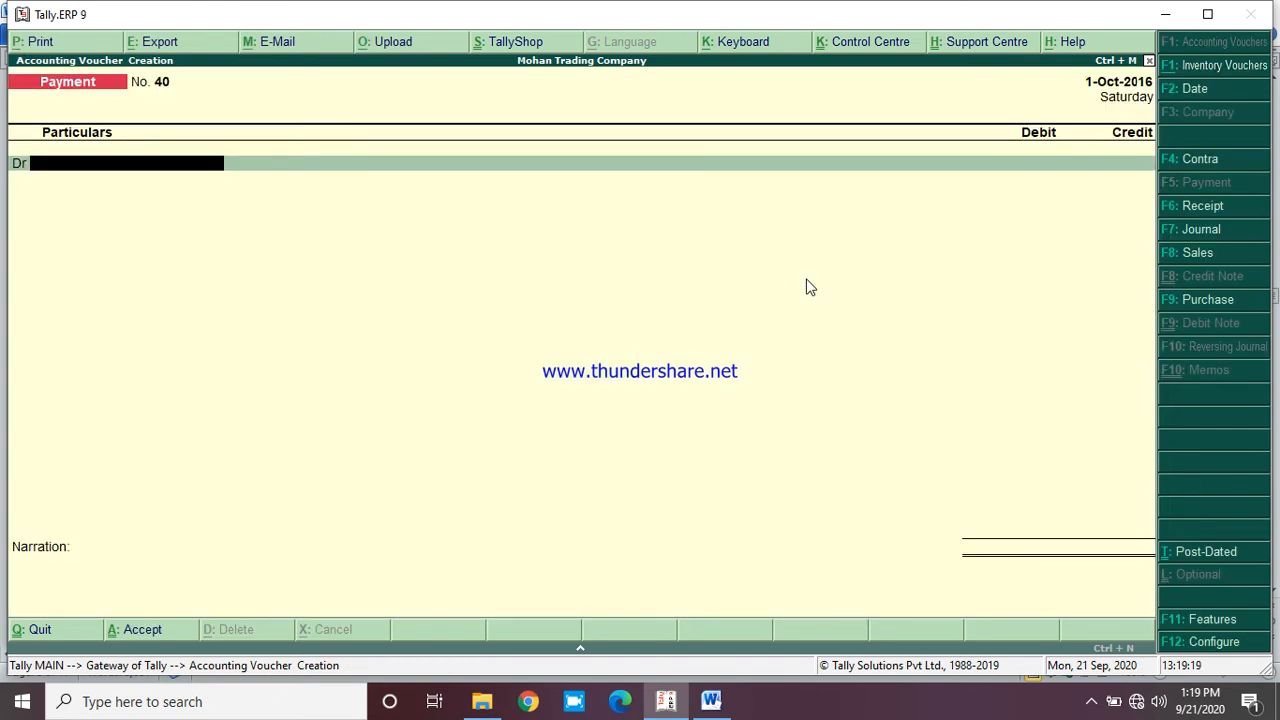
Check transaction 58 in the Word case study, return to Tally and debit Salary Exp A/c with 4500 in the payment voucher
click(711, 701)
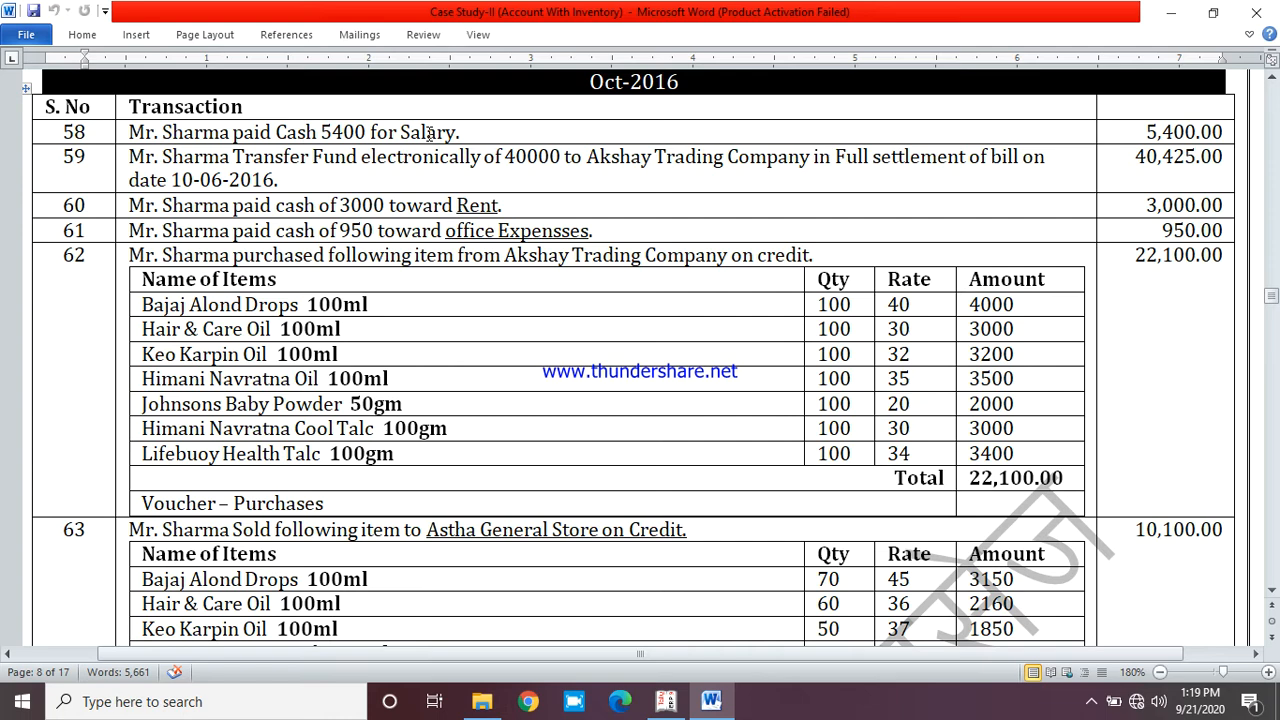
click(665, 701)
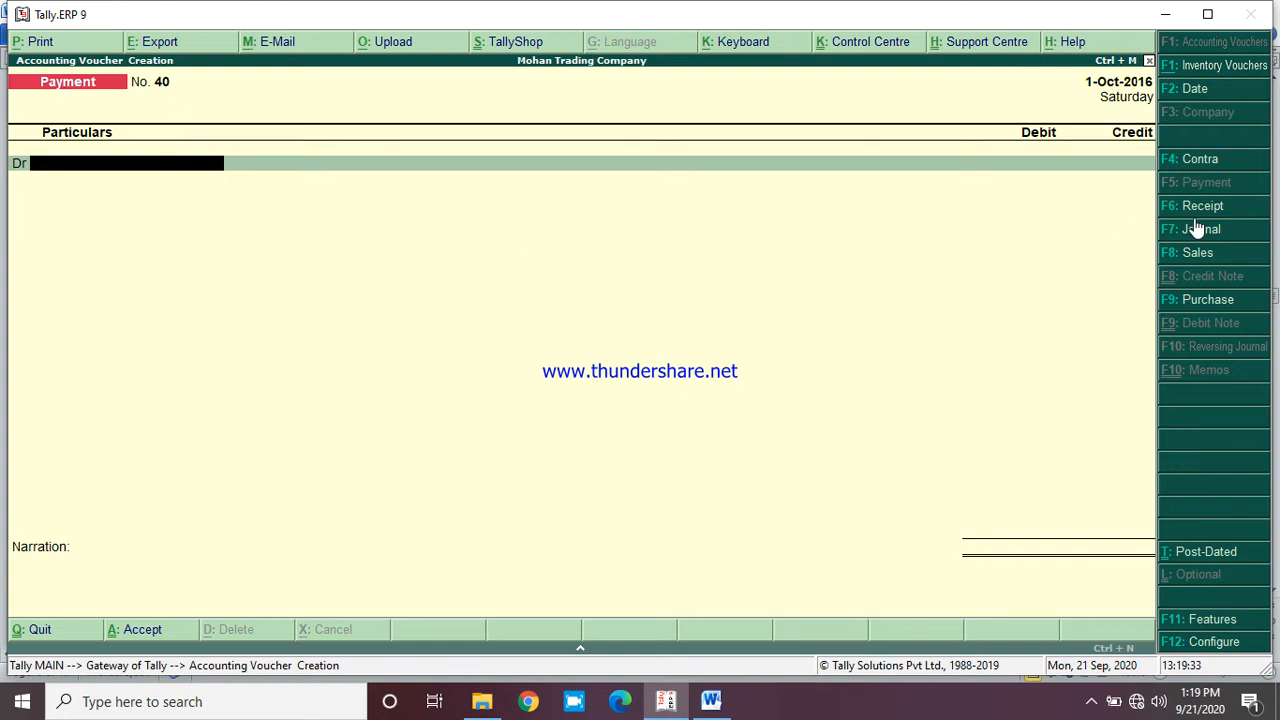
text(Sa)
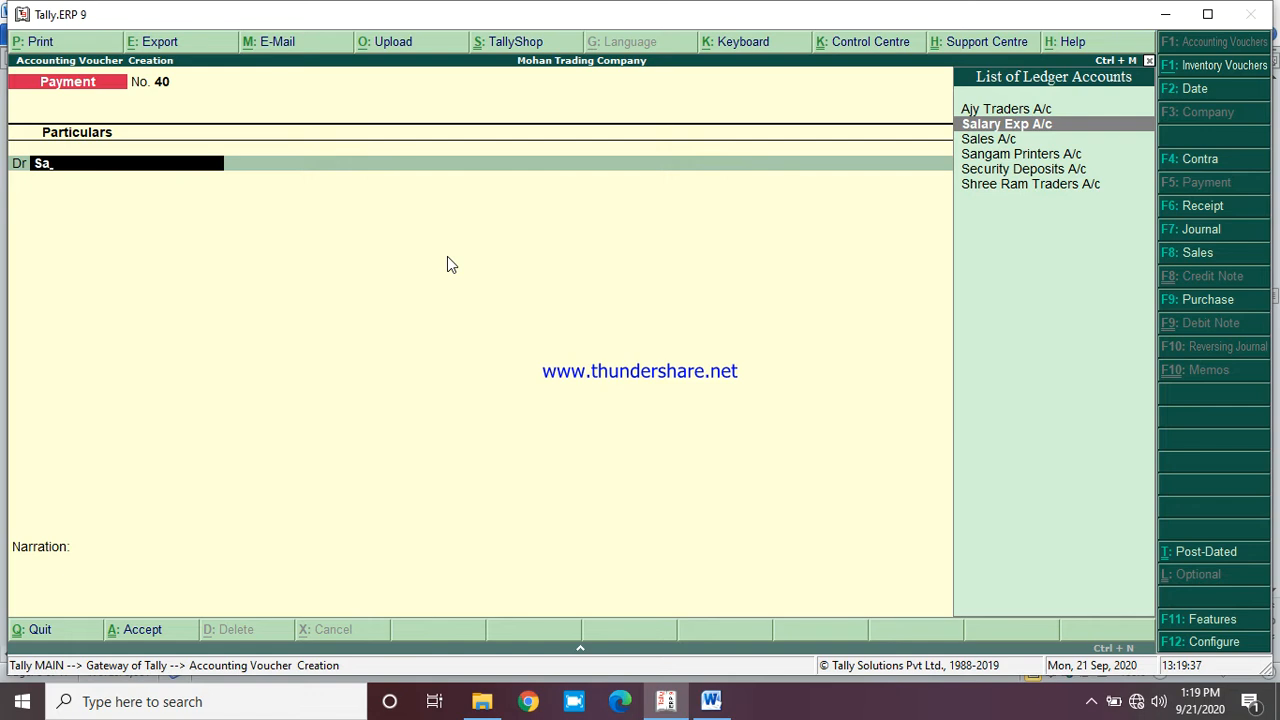
key(Return)
text(4500)
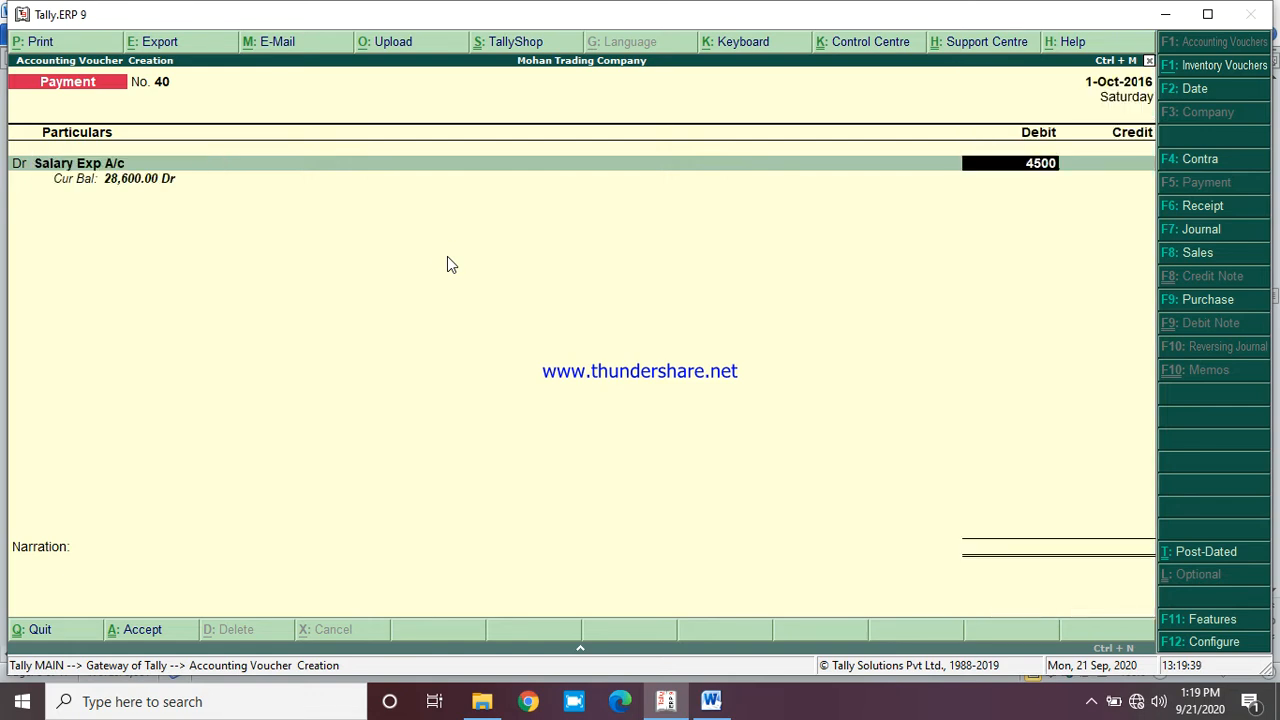
key(Return)
Credit Cash with 4,500 and save the salary payment voucher without a narration
text(cash)
key(Return)
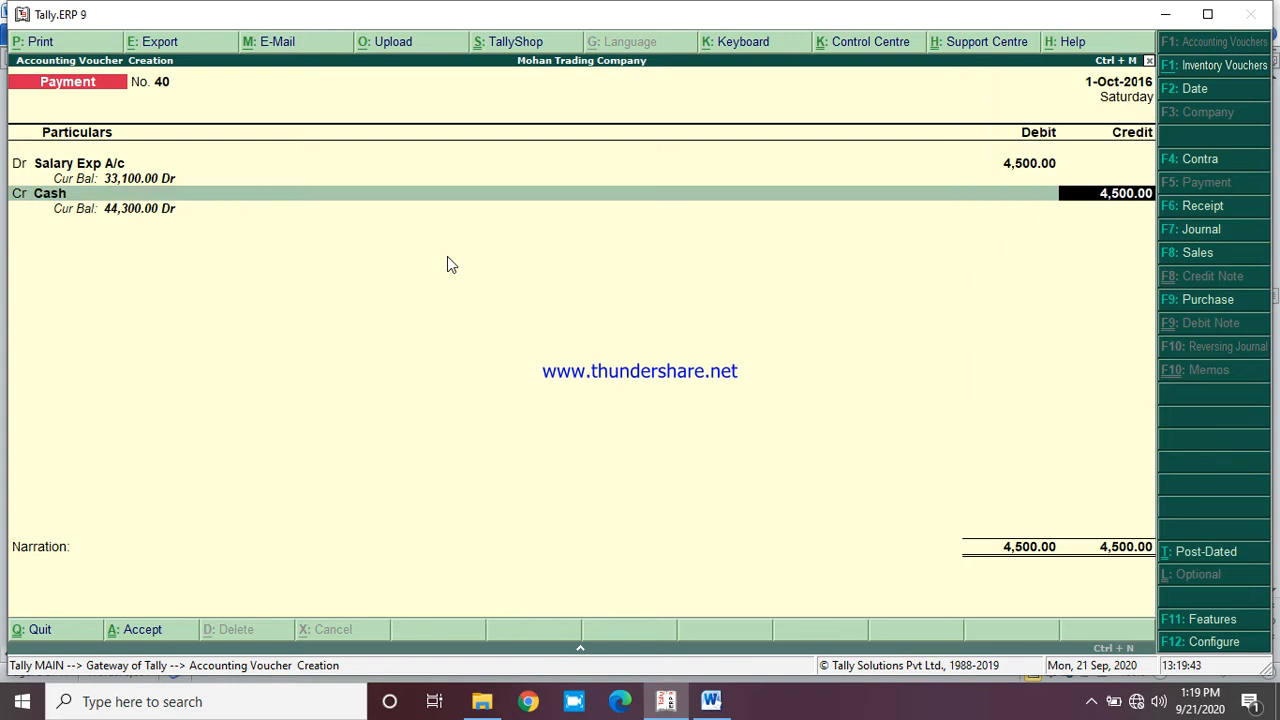
key(Return)
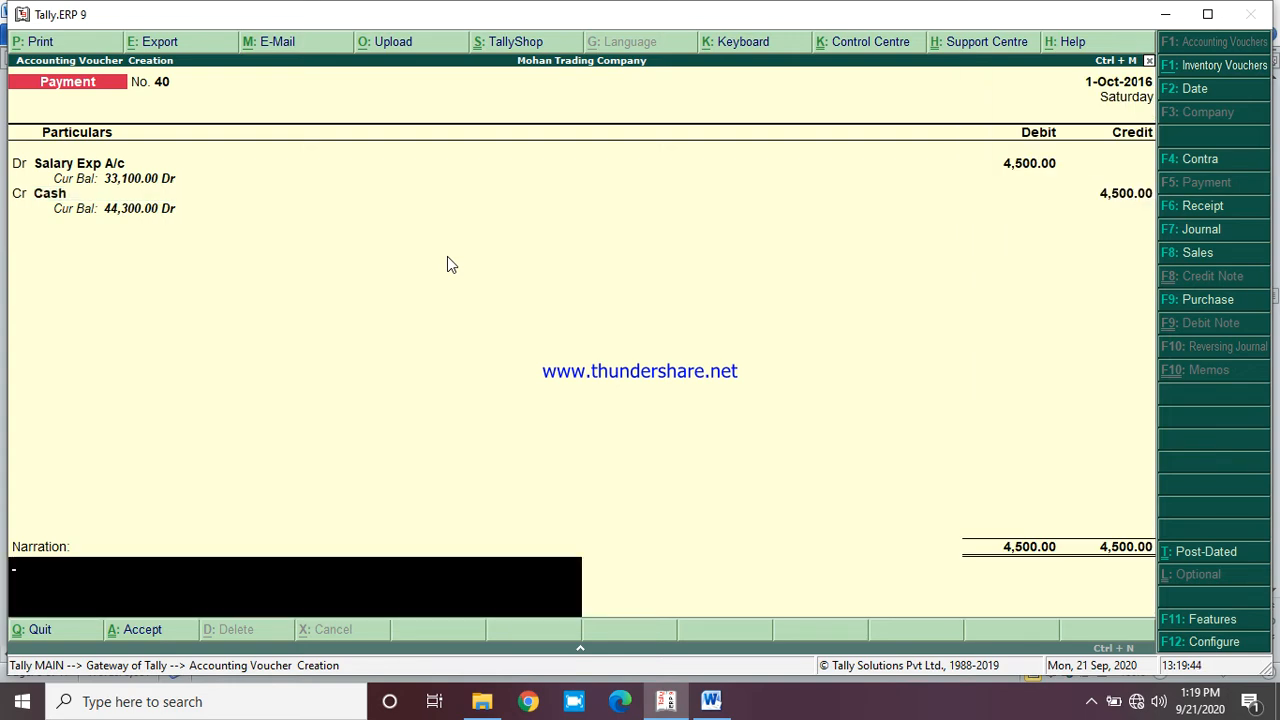
key(Return)
key(Return)
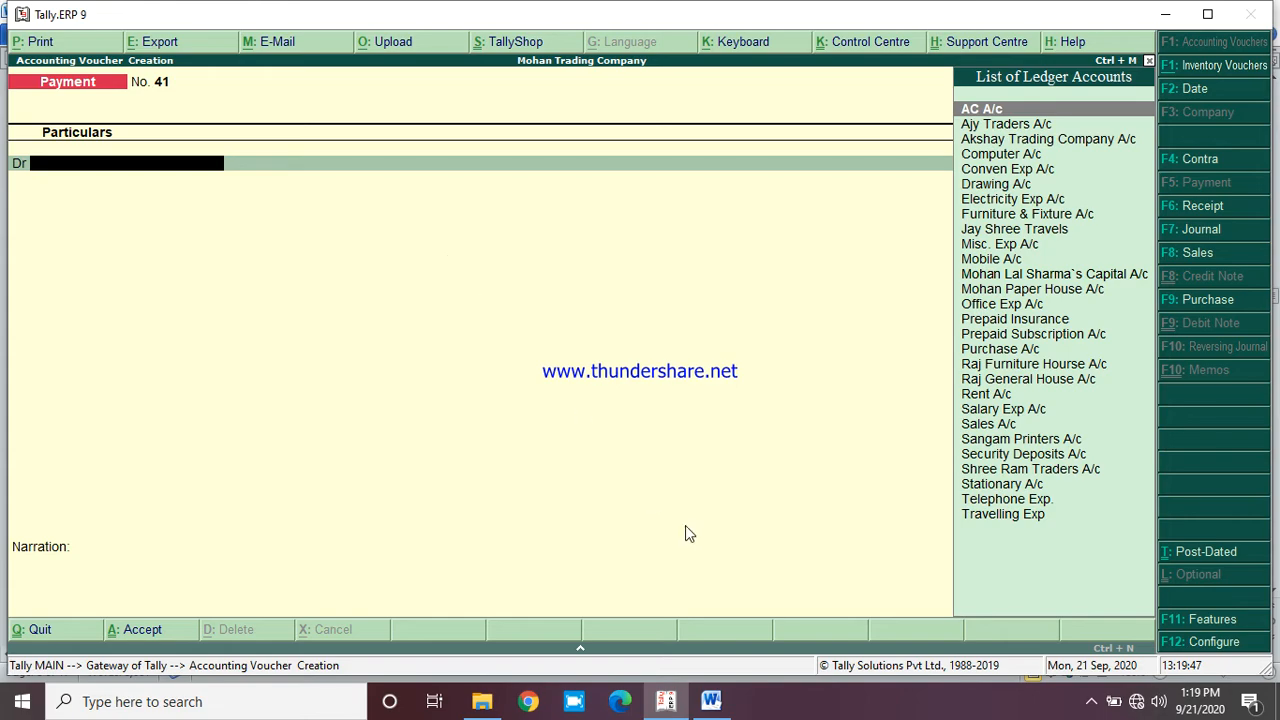
Read transaction 59 in the Word case study, return to Tally and debit Akshay Trading Company A/c with 40425 in the new payment voucher
click(711, 701)
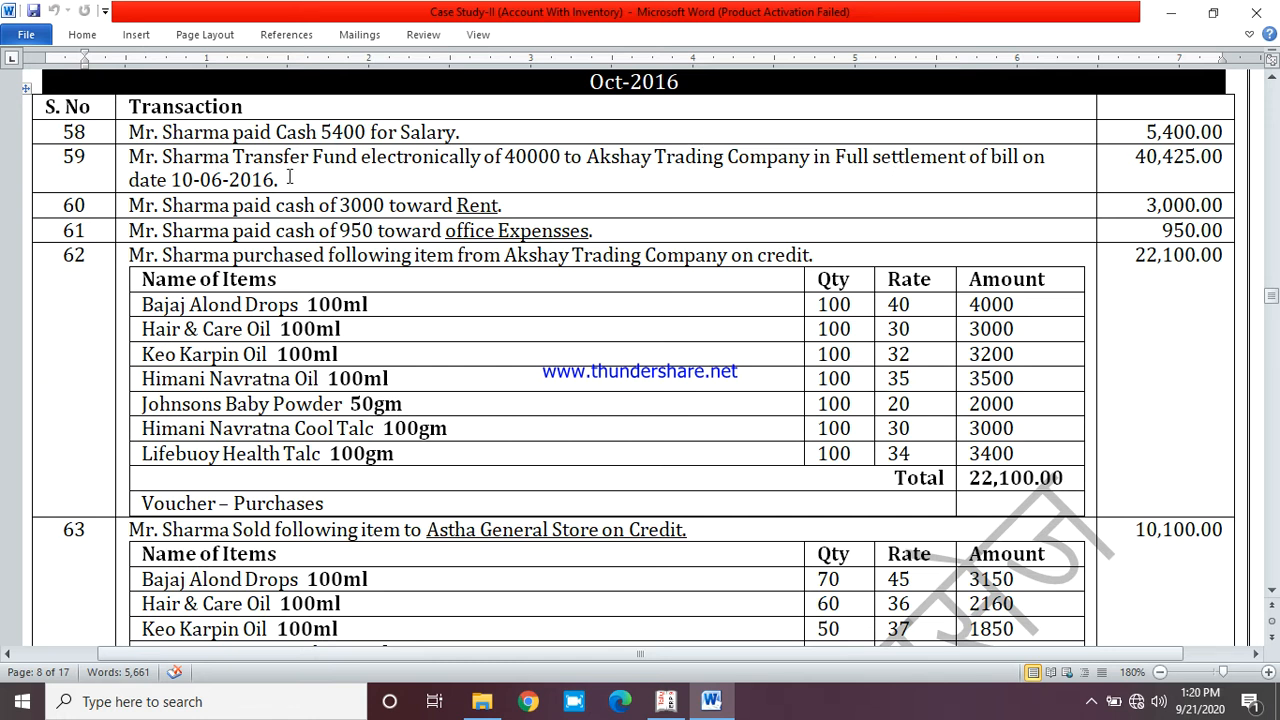
drag(506, 158, 560, 158)
drag(1134, 158, 1196, 160)
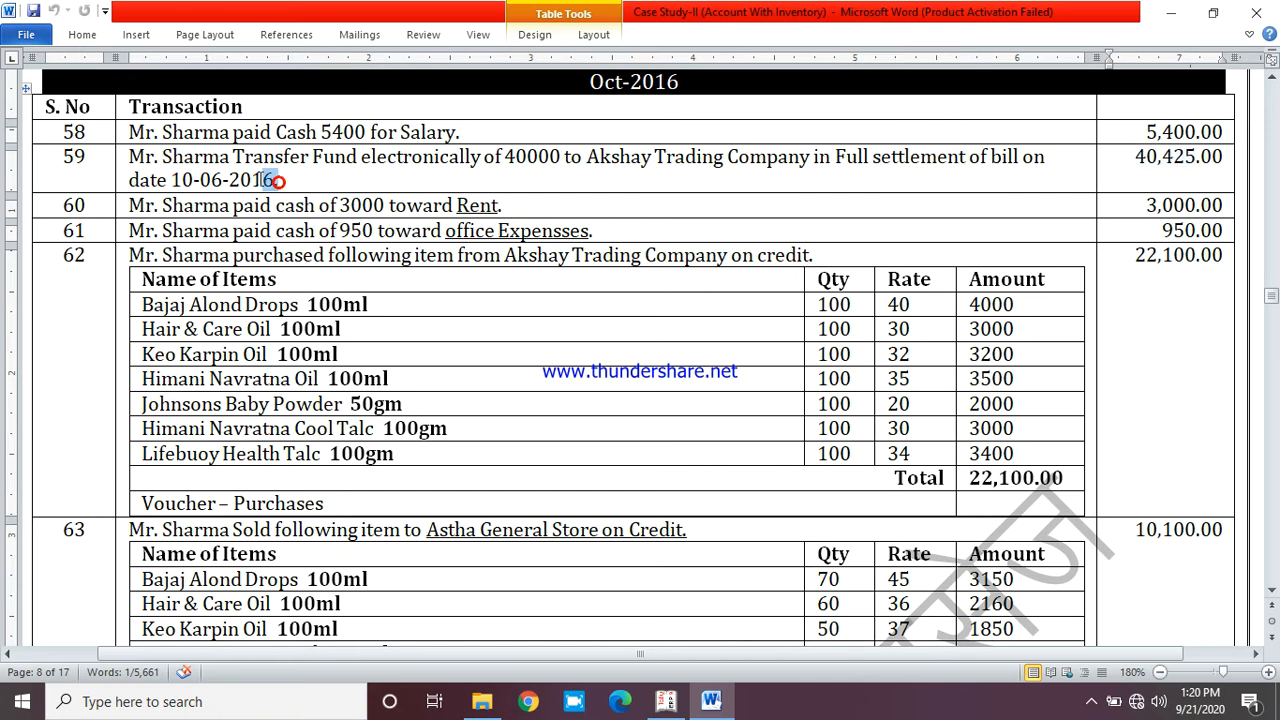
drag(281, 181, 162, 157)
click(665, 701)
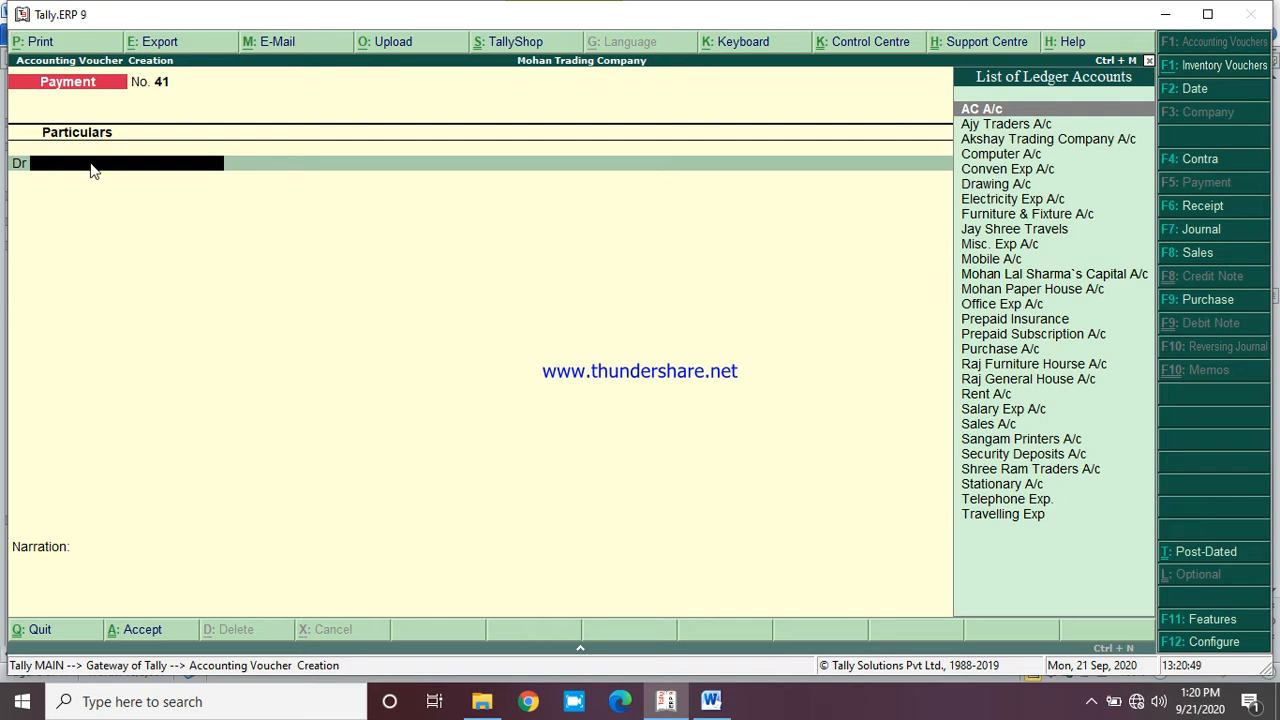
text(ak)
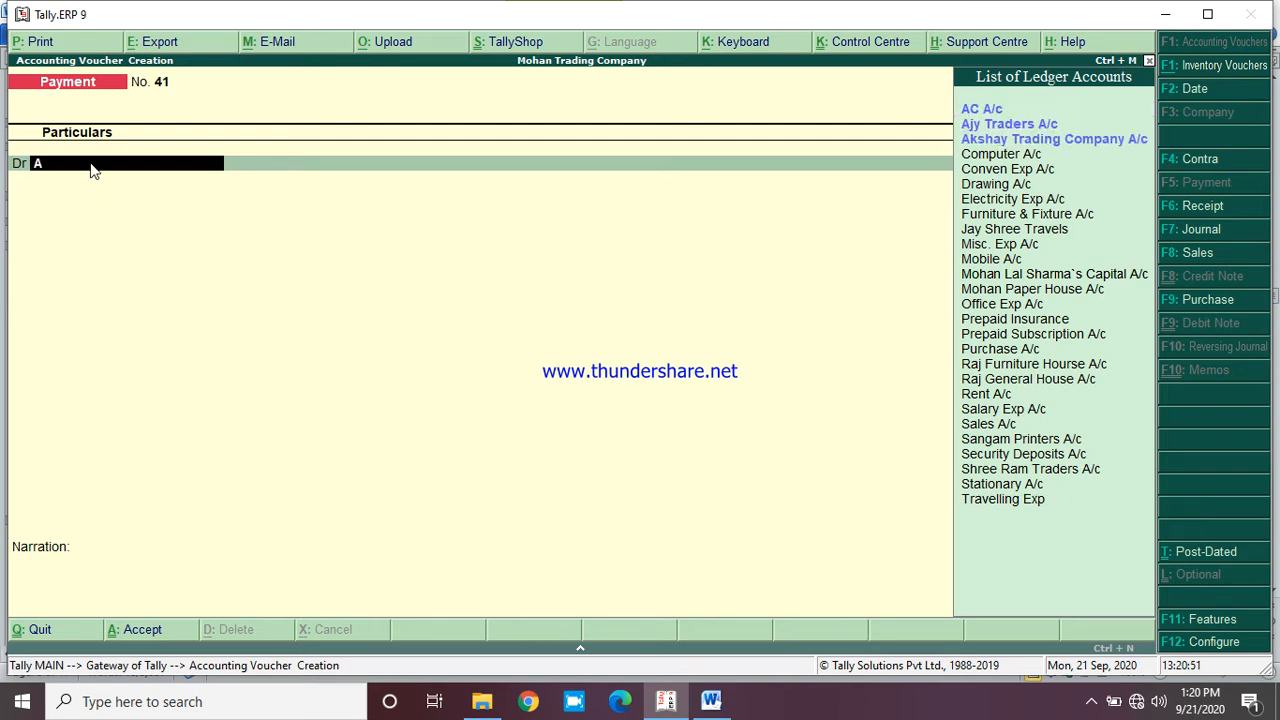
key(Return)
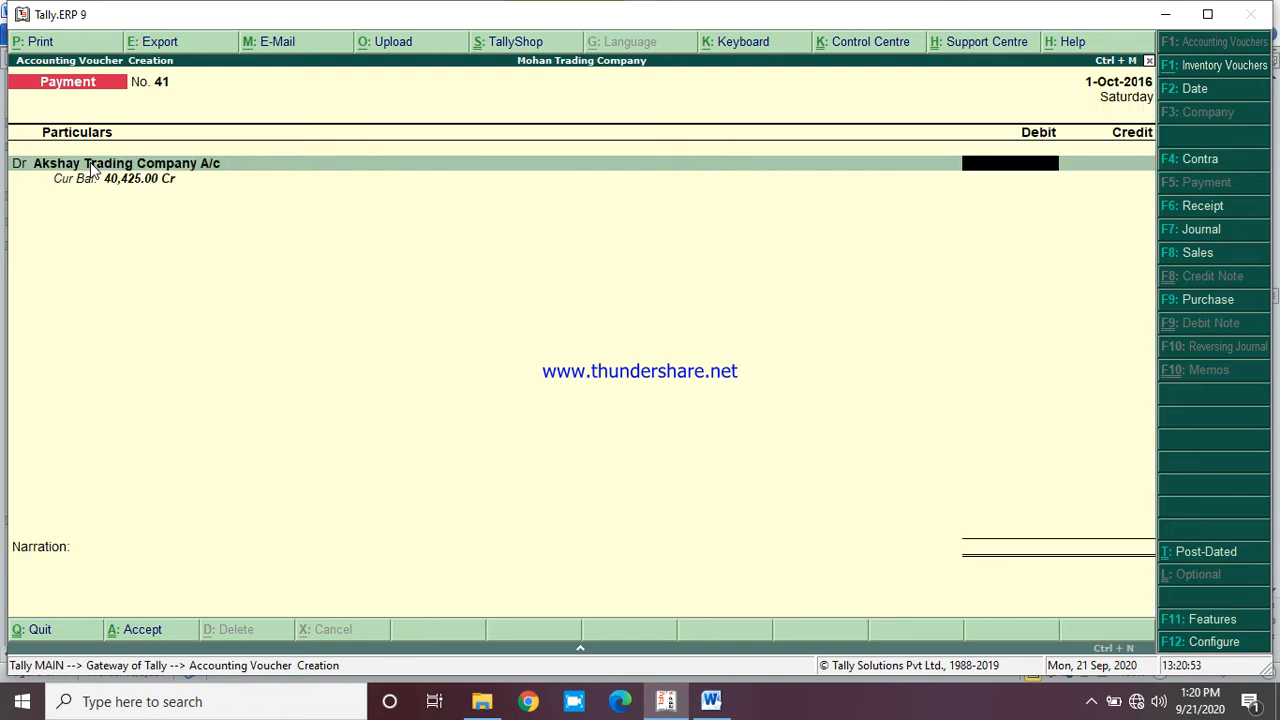
text(40)
text(425)
key(Return)
Allocate the full 40,425 debit for Akshay Trading Company A/c as Agst Ref to bill 1
key(Return)
key(Return)
key(Return)
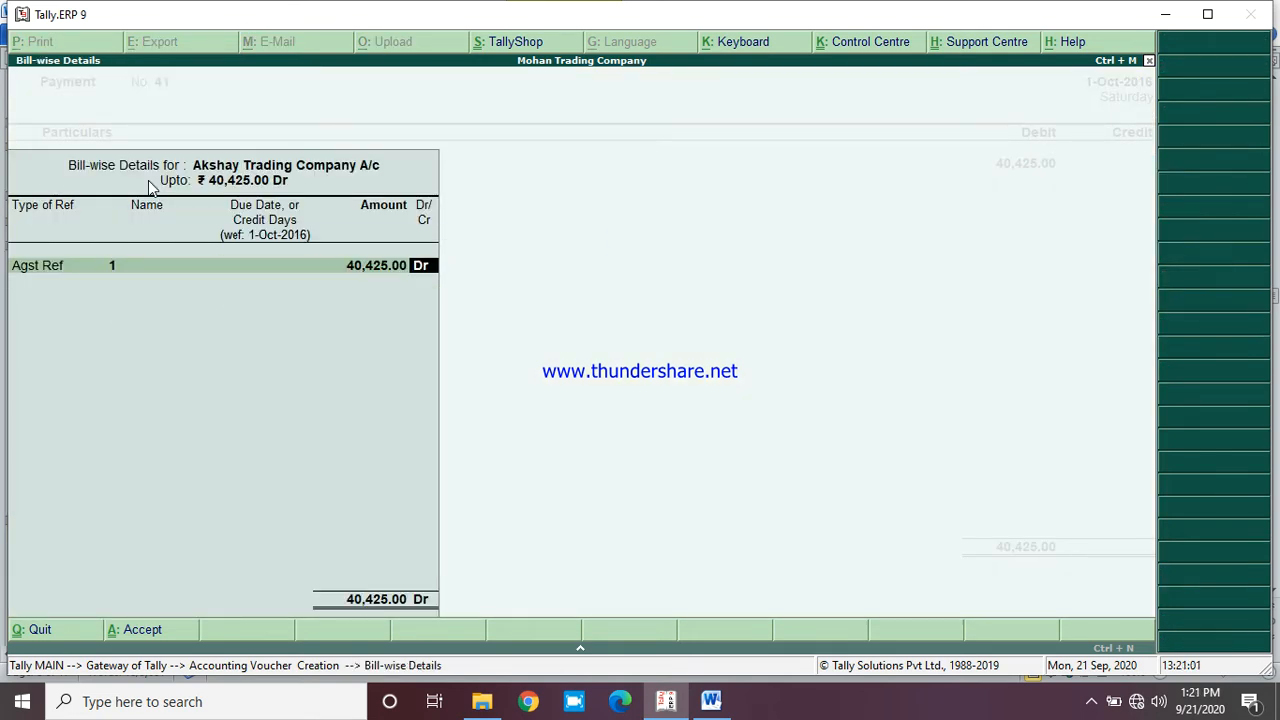
key(Return)
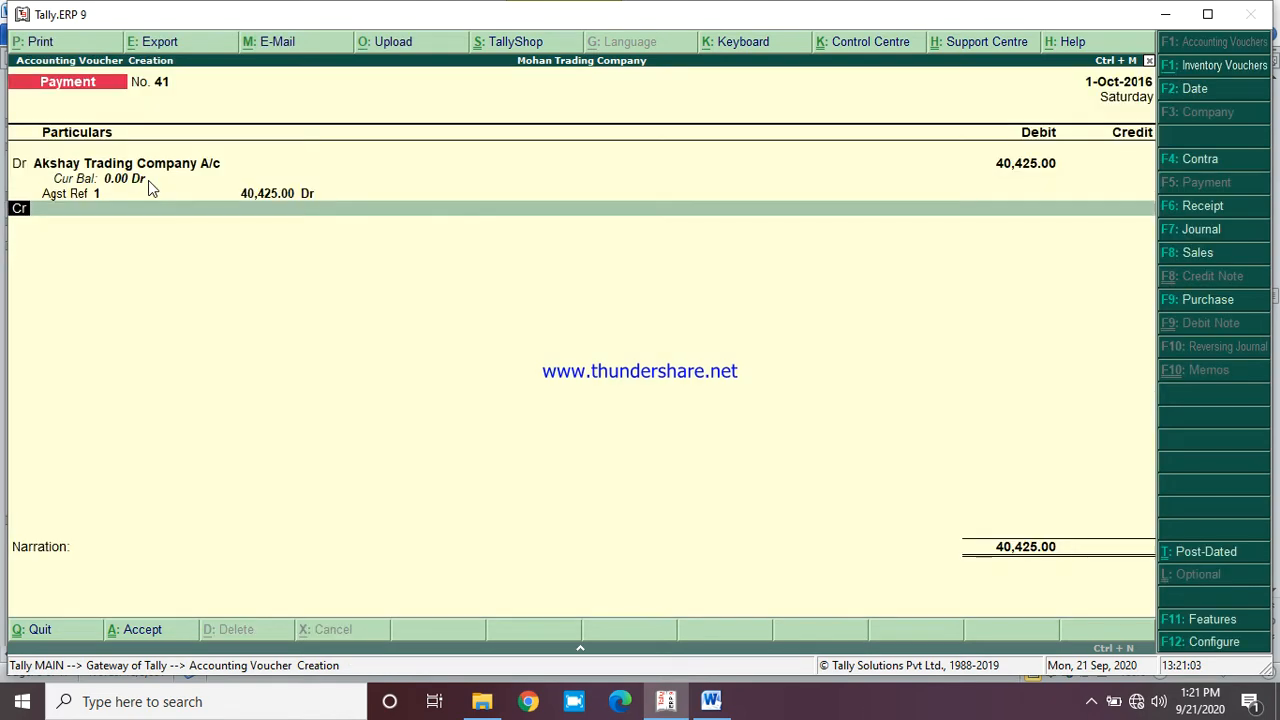
Credit Standard Chartered Bank A/c with 40000 and accept the bank allocation with transaction type Cheque
key(Return)
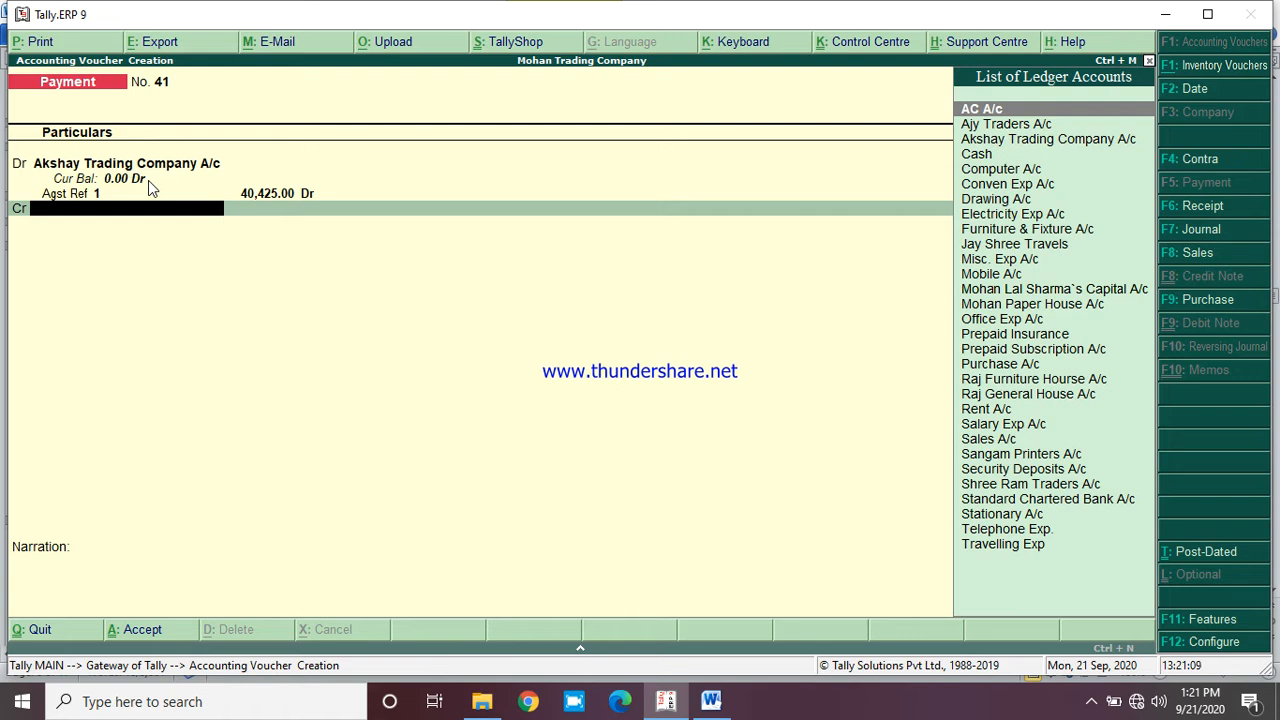
text(Bank)
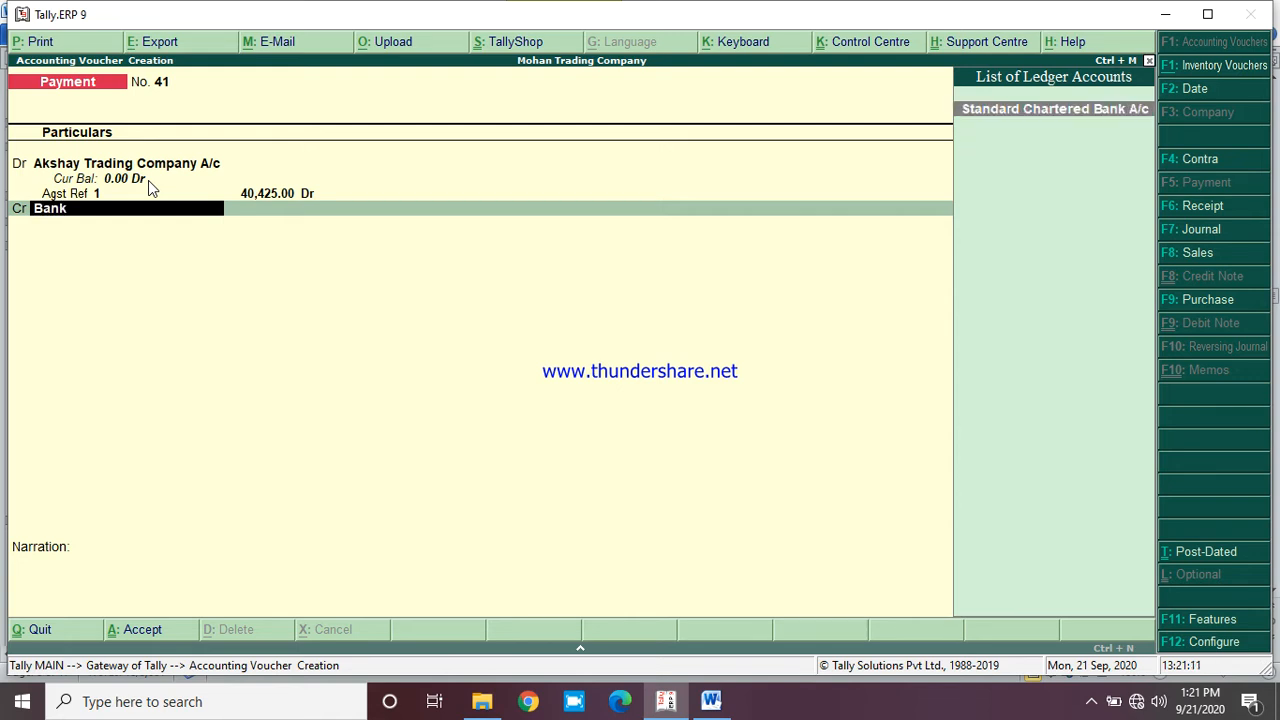
key(Return)
text(40000)
key(Return)
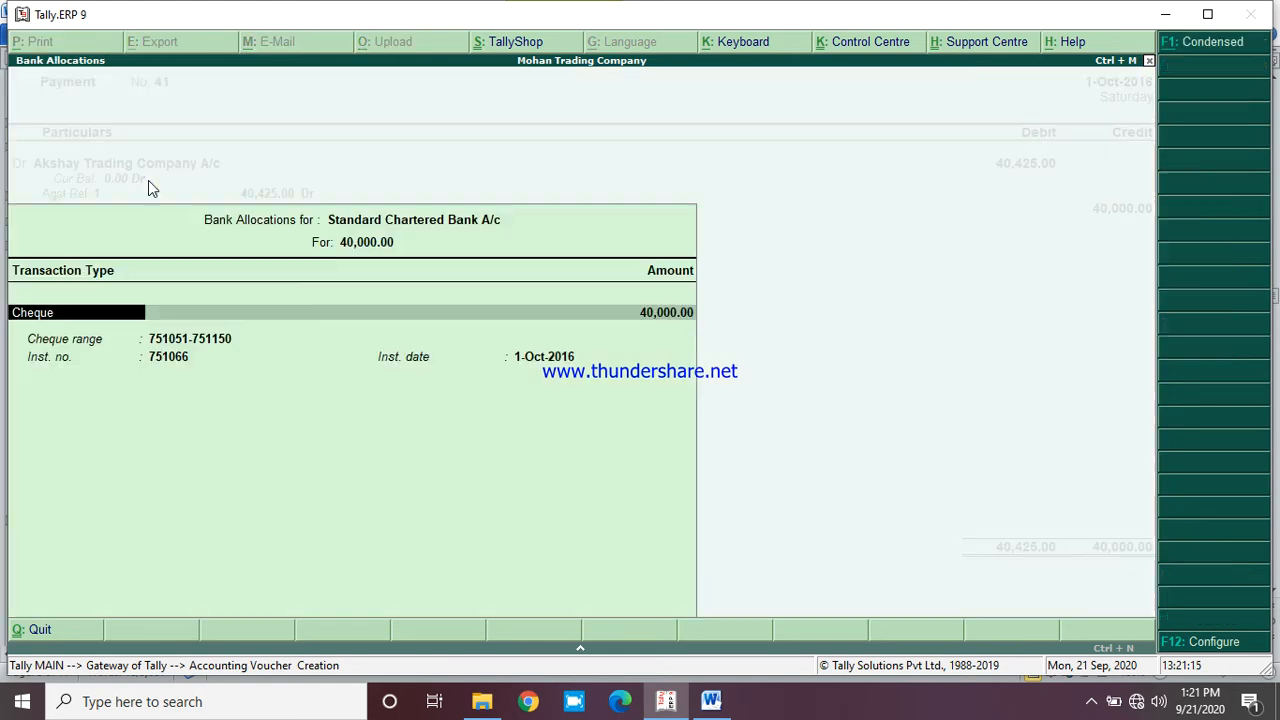
key(ctrl+a)
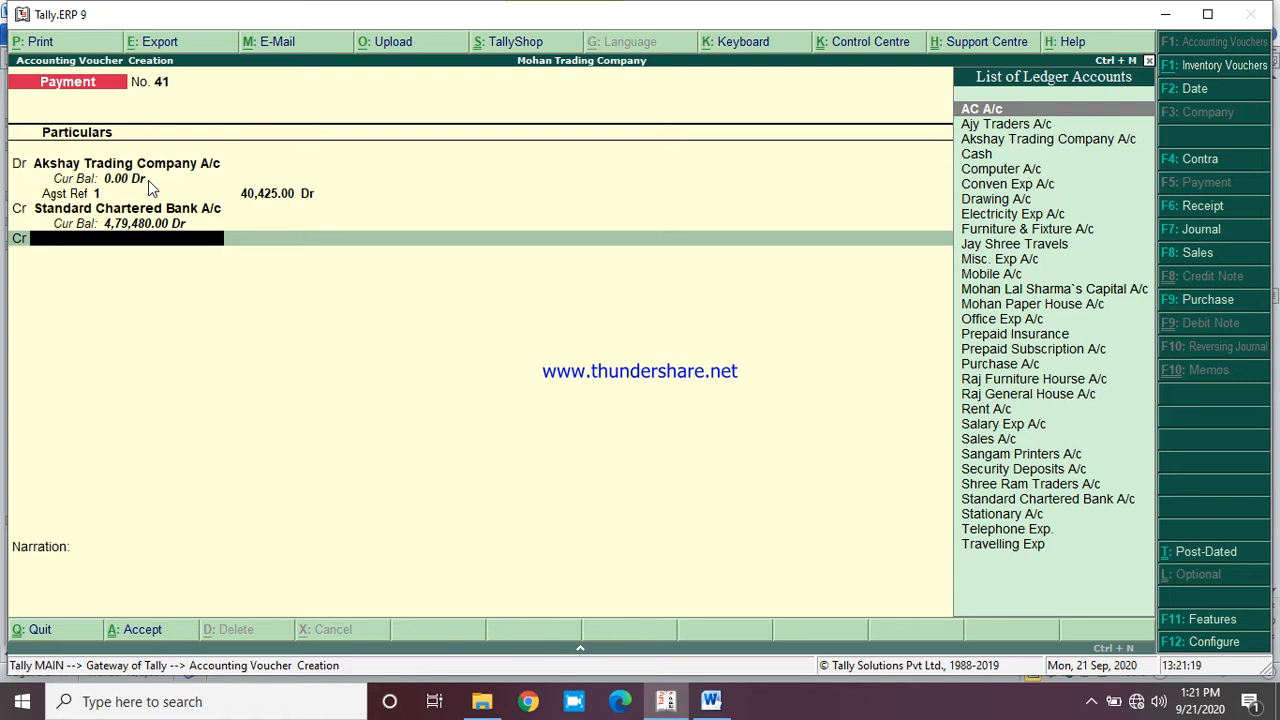
Start a new ledger from the voucher's second credit line and name it Discount Recevied, with no alias
key(alt+c)
text(Dis)
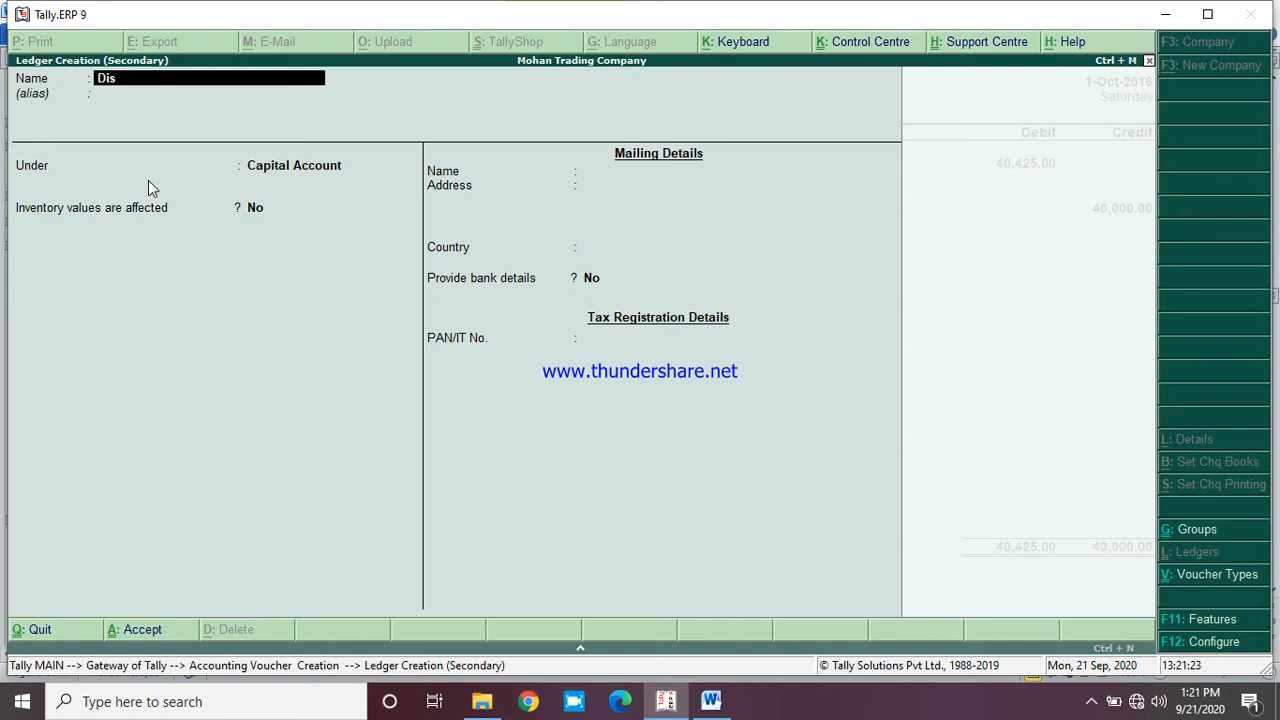
text(count Recevied)
key(Return)
key(Return)
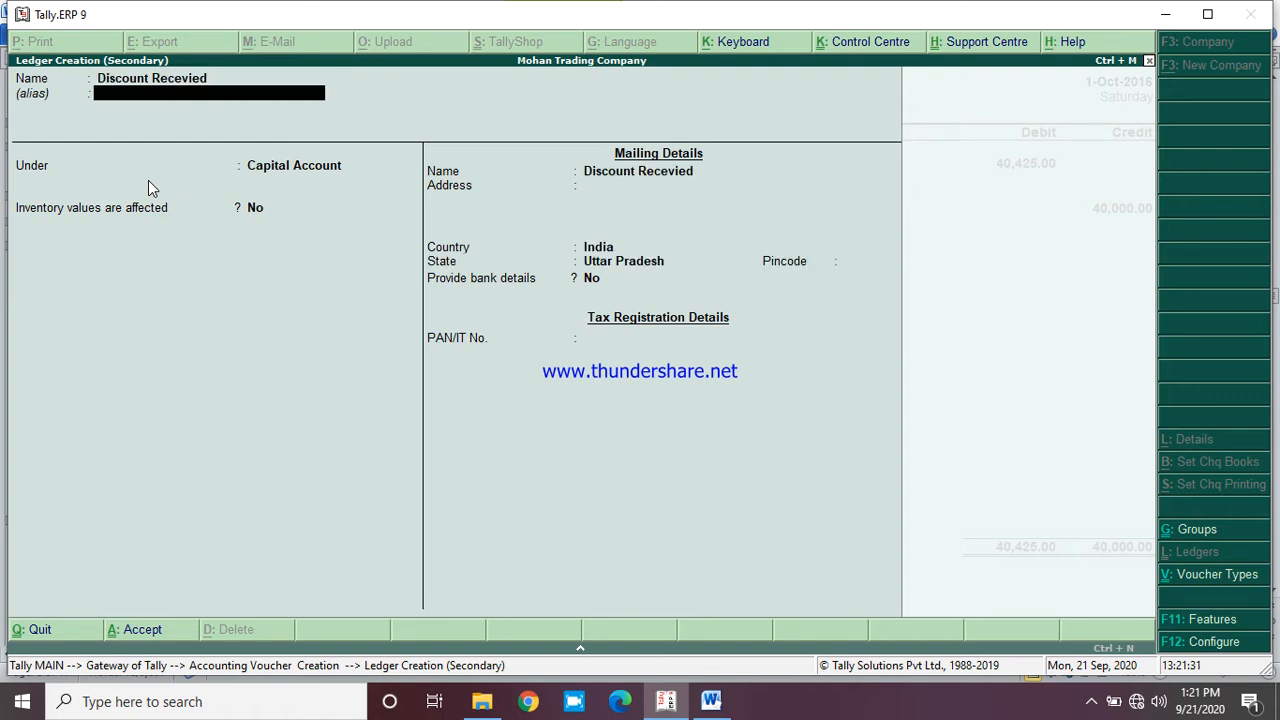
Group the Discount Recevied ledger under Indirect Incomes with ledger type Not Applicable, and save it
text(Ind)
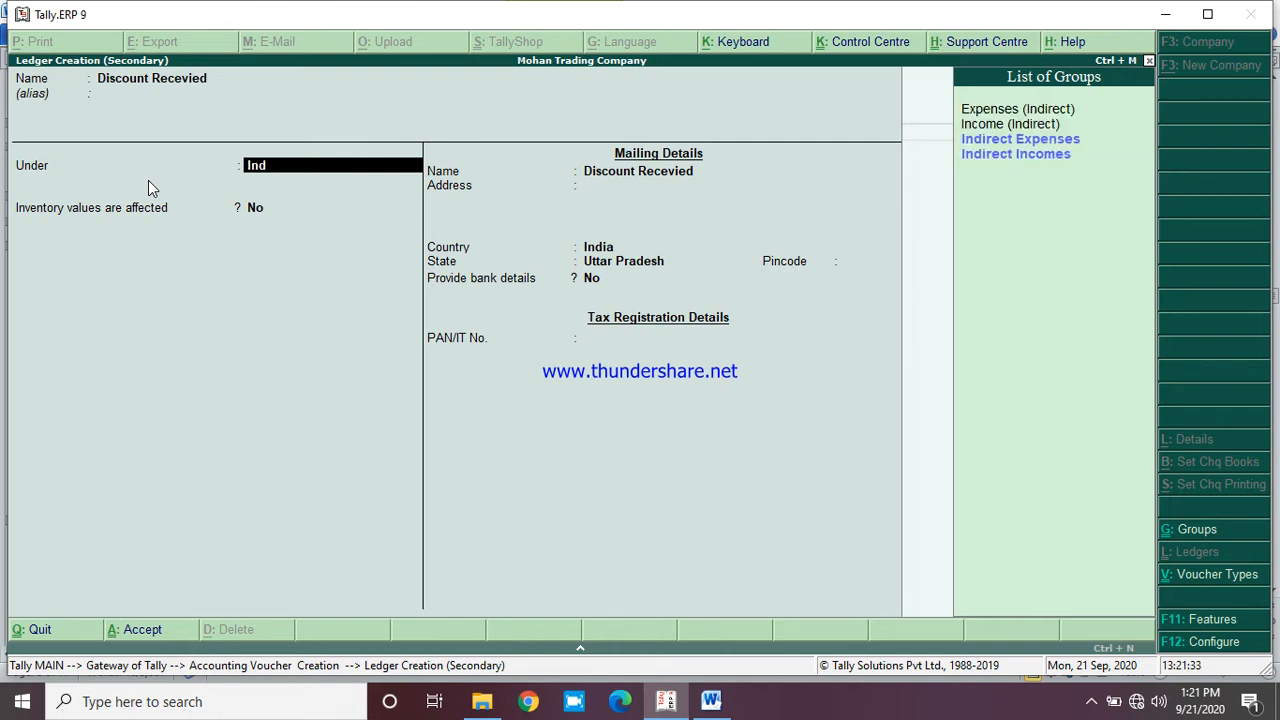
key(Down)
key(Down)
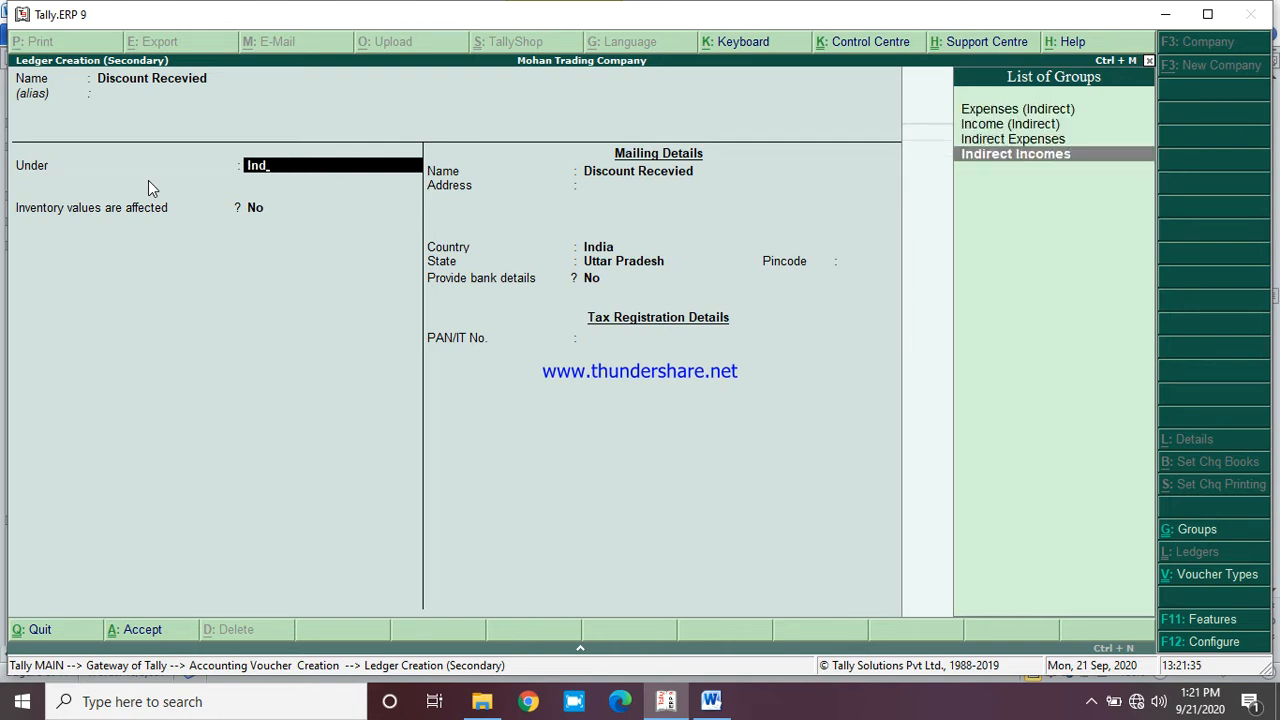
key(Return)
key(Return)
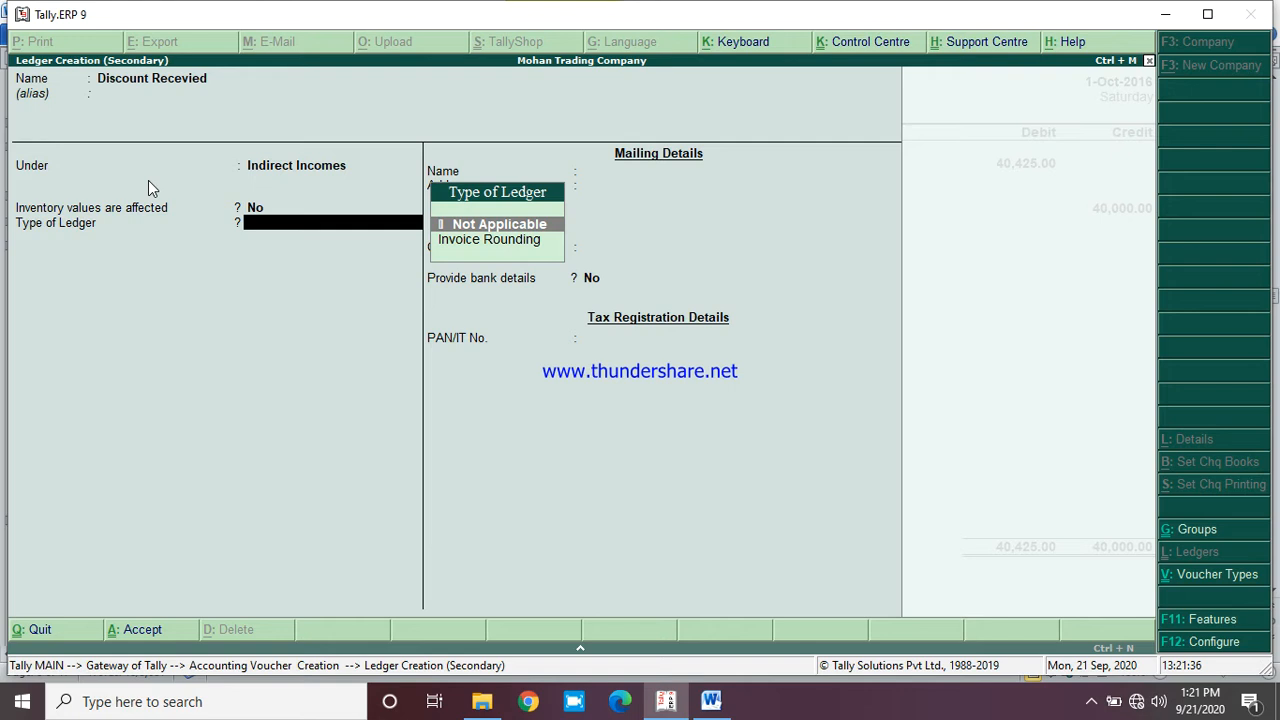
key(Return)
key(Return)
key(Return)
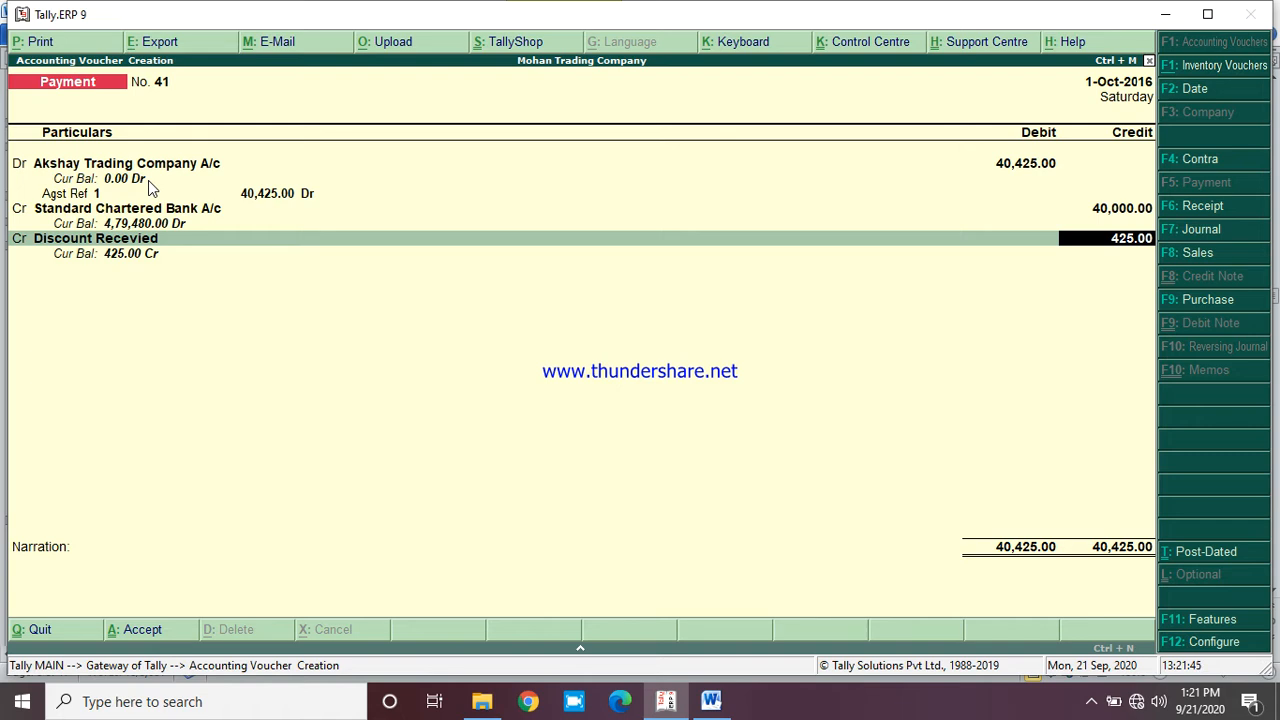
Accept the 425 credit to Discount Recevied and save the Akshay Trading Company payment voucher without a narration
key(Return)
key(Return)
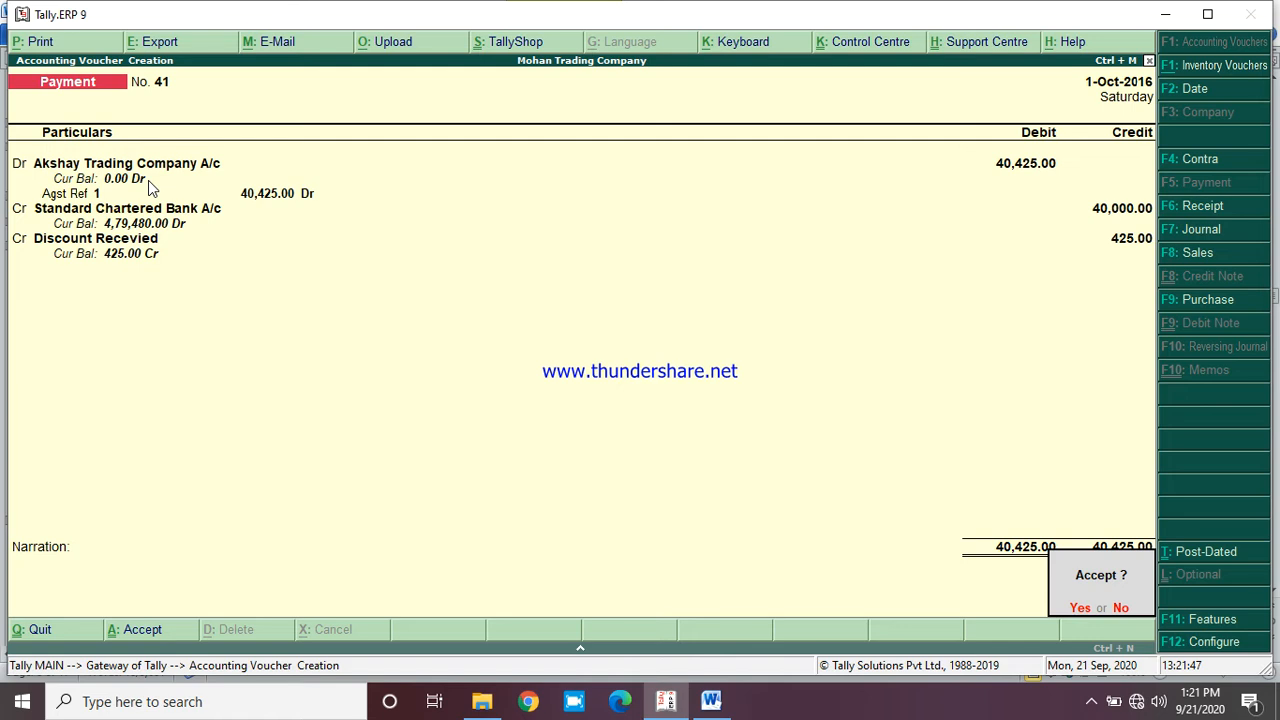
key(Return)
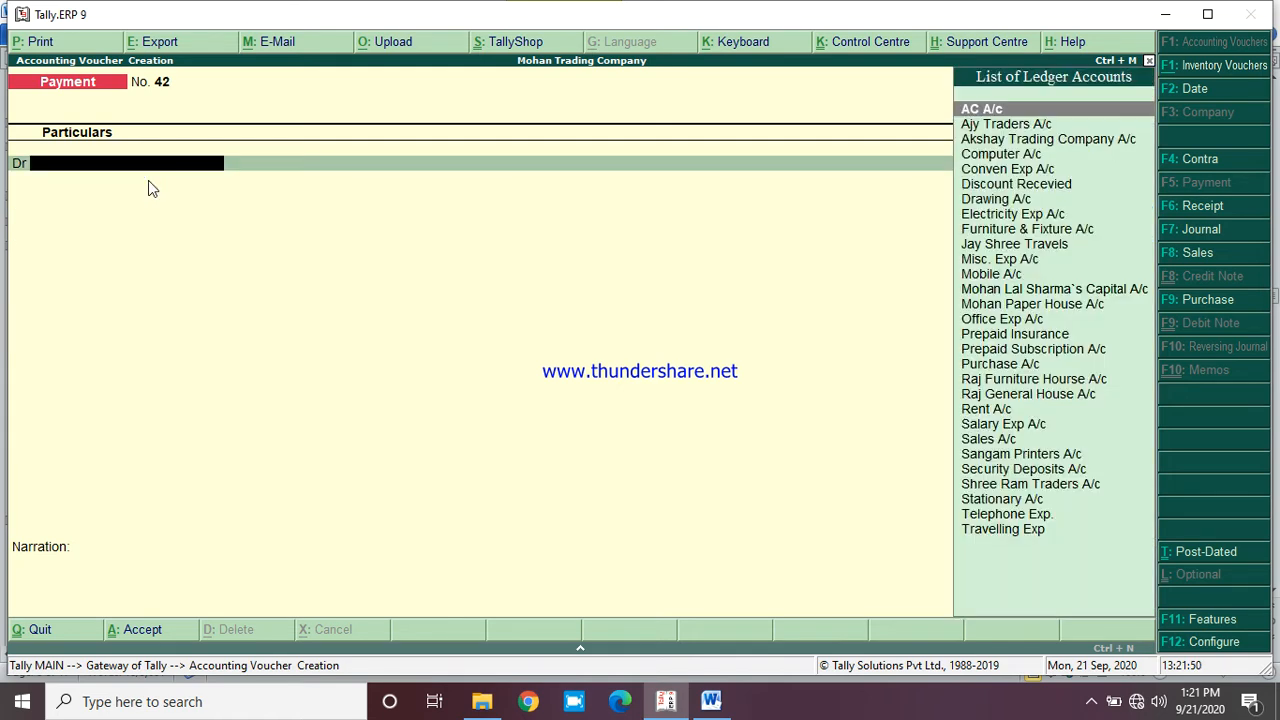
Check transaction 60 in the Word case study, switch back to Tally.ERP 9, and debit Rent A/c with 3000 in the payment voucher
click(710, 701)
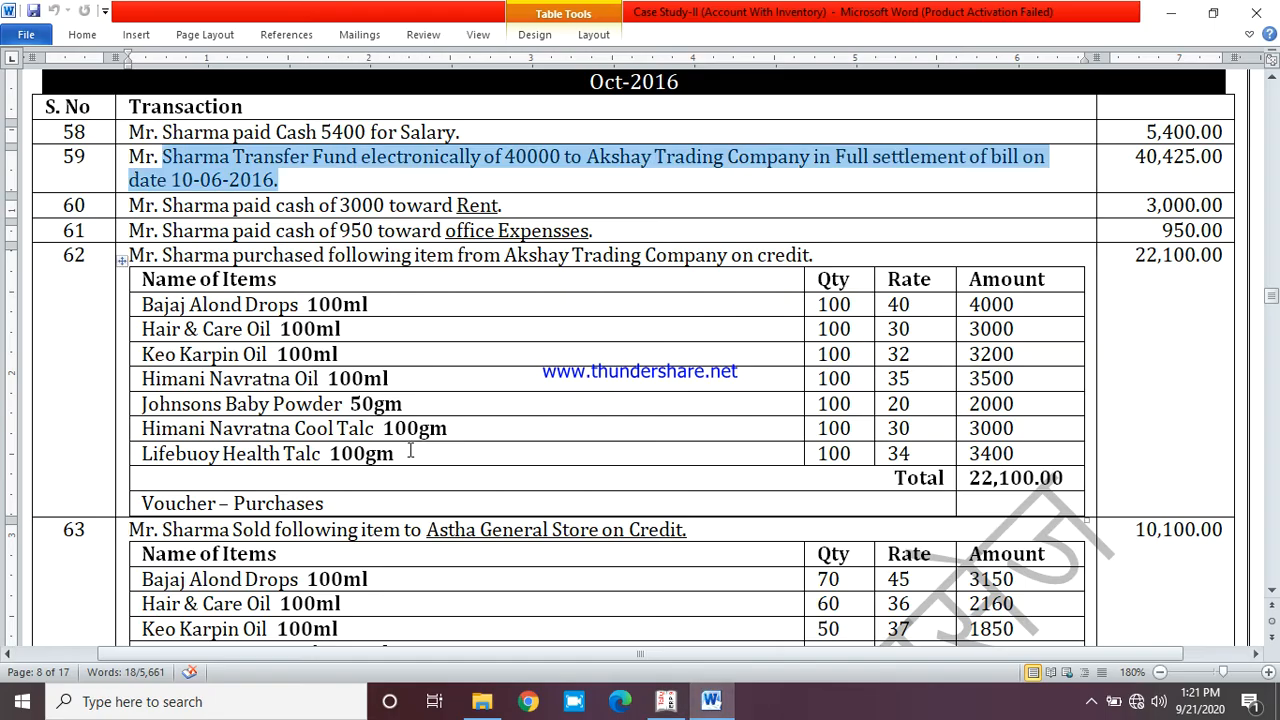
drag(341, 208, 455, 208)
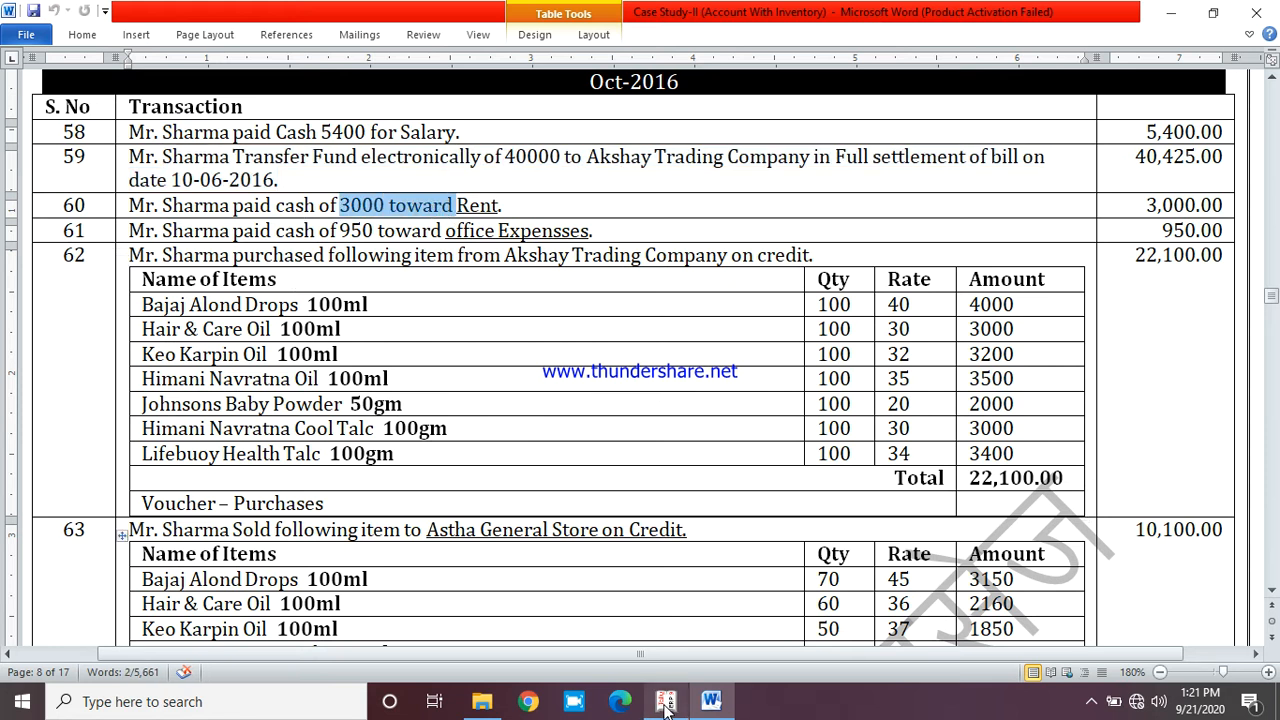
click(665, 701)
text(Re)
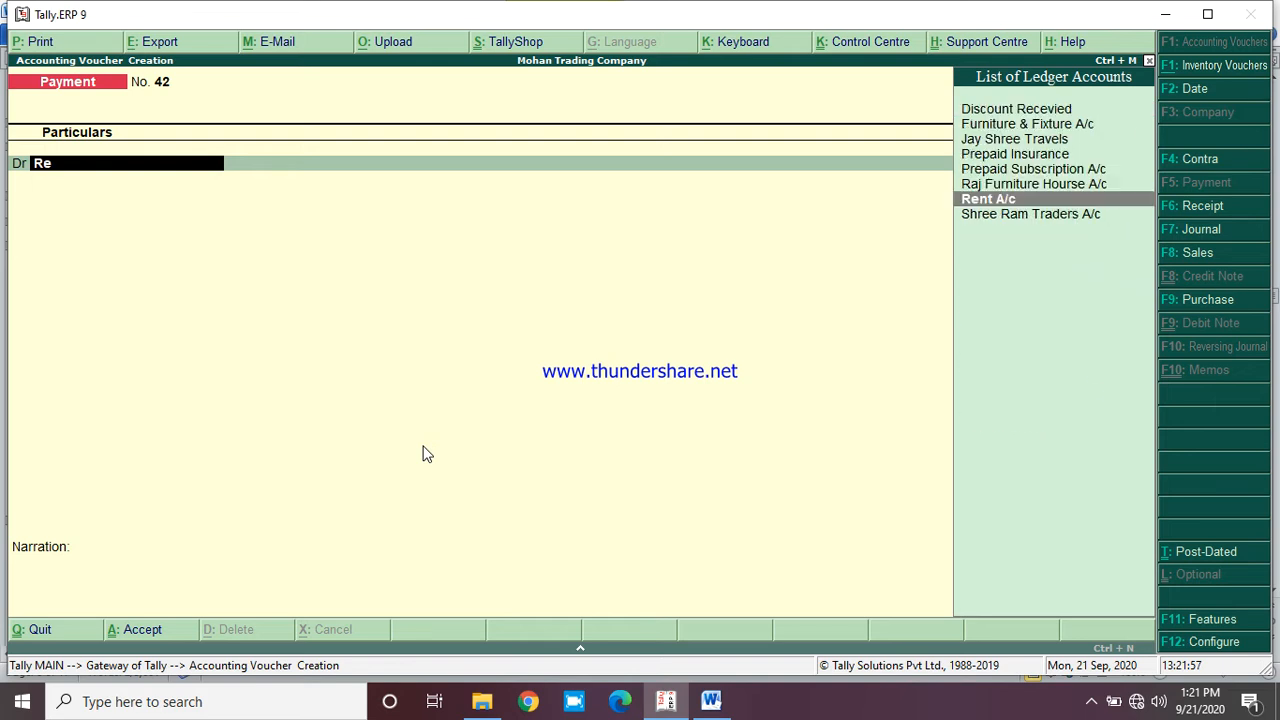
key(Return)
text(3000)
key(Return)
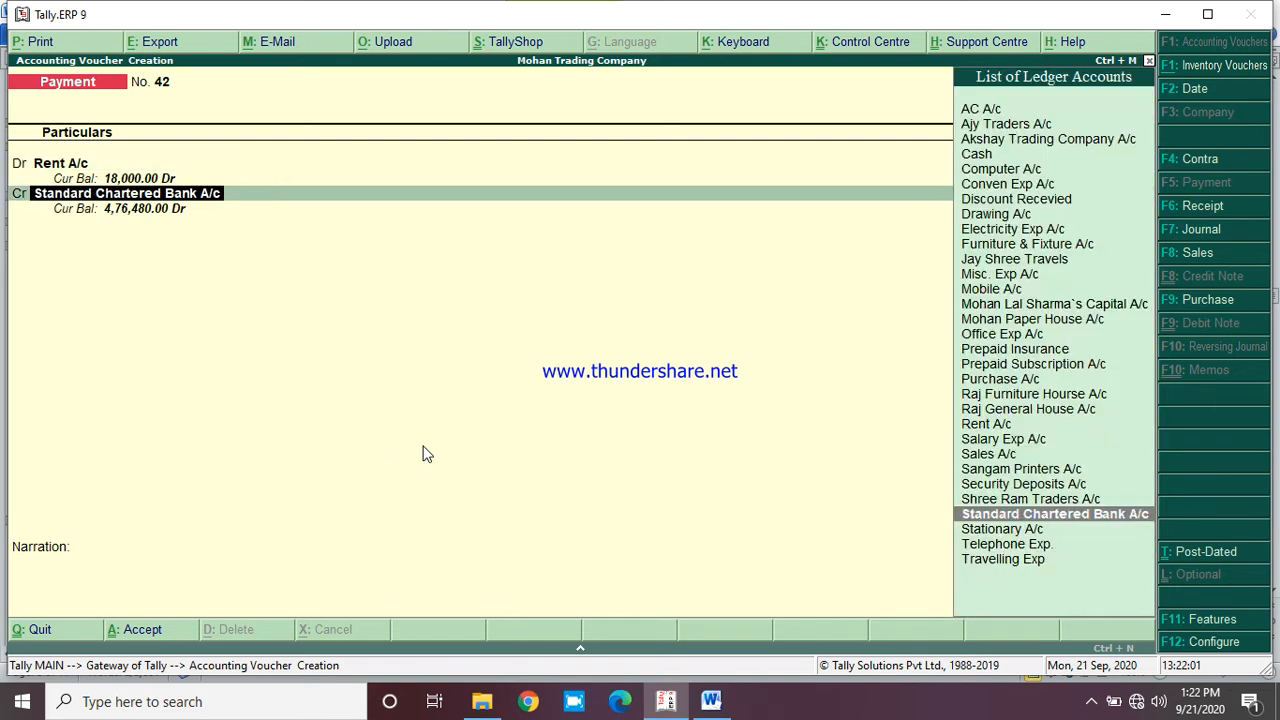
Credit Cash with 3000 and save the rent payment voucher without a narration
text(cash)
key(Return)
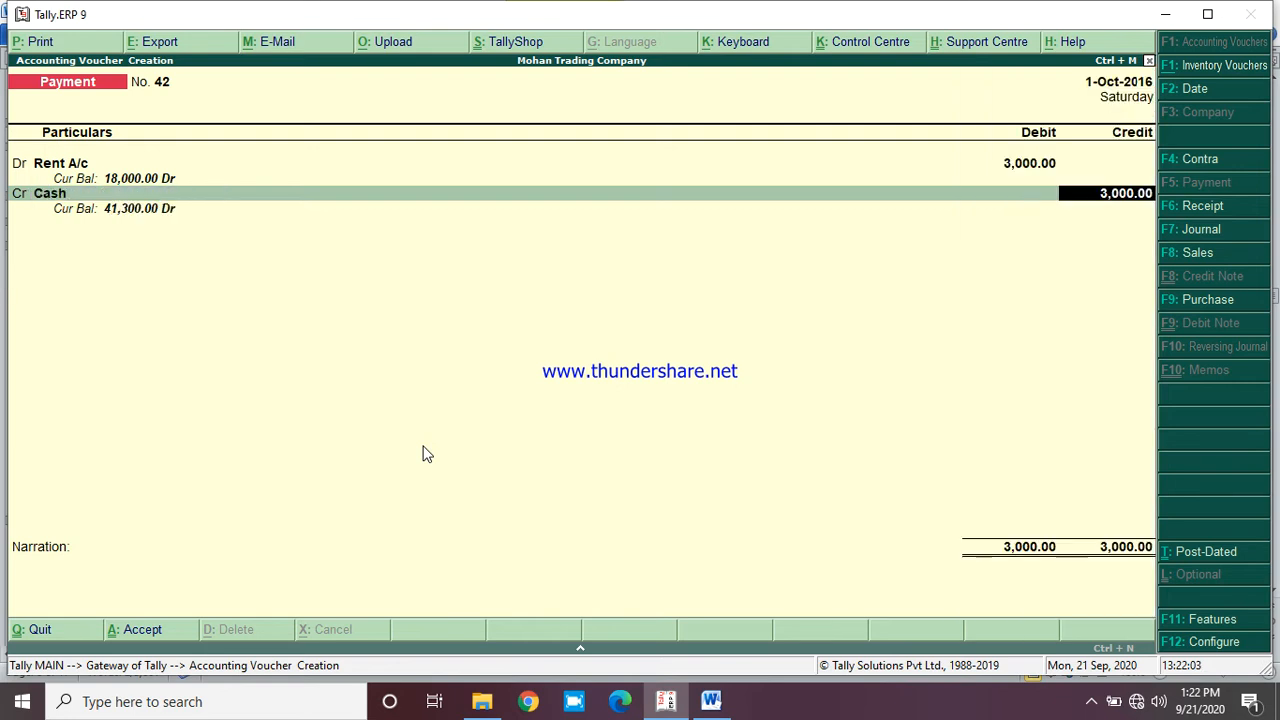
key(Return)
key(Return)
key(Return)
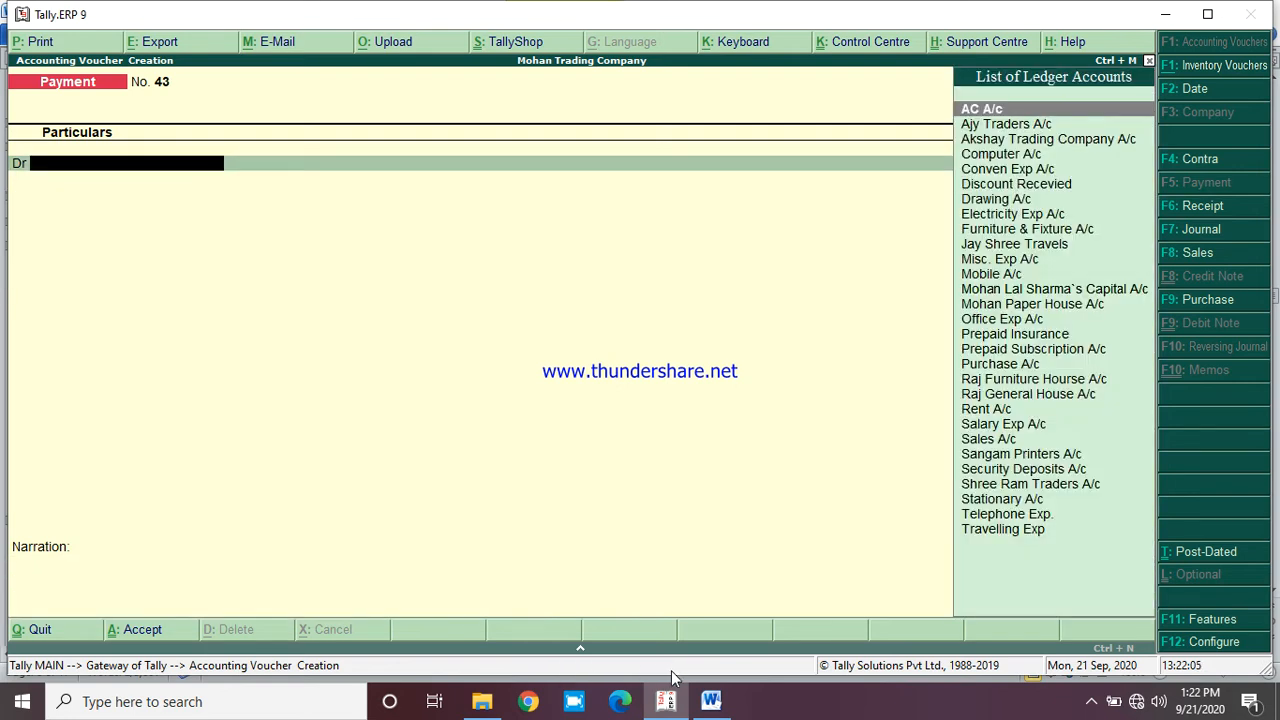
Check transaction 61 in the Word case study, return to Tally.ERP 9, and debit Office Exp A/c with 950 in the payment voucher
click(711, 706)
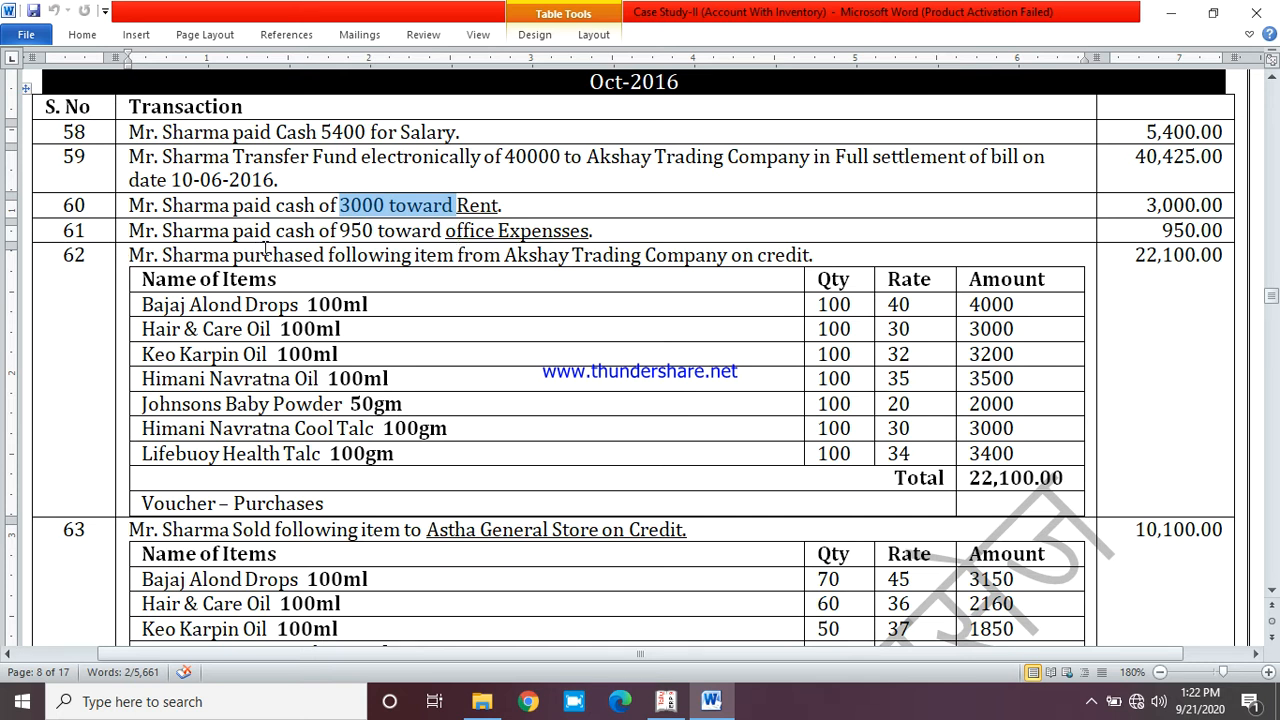
drag(330, 231, 372, 231)
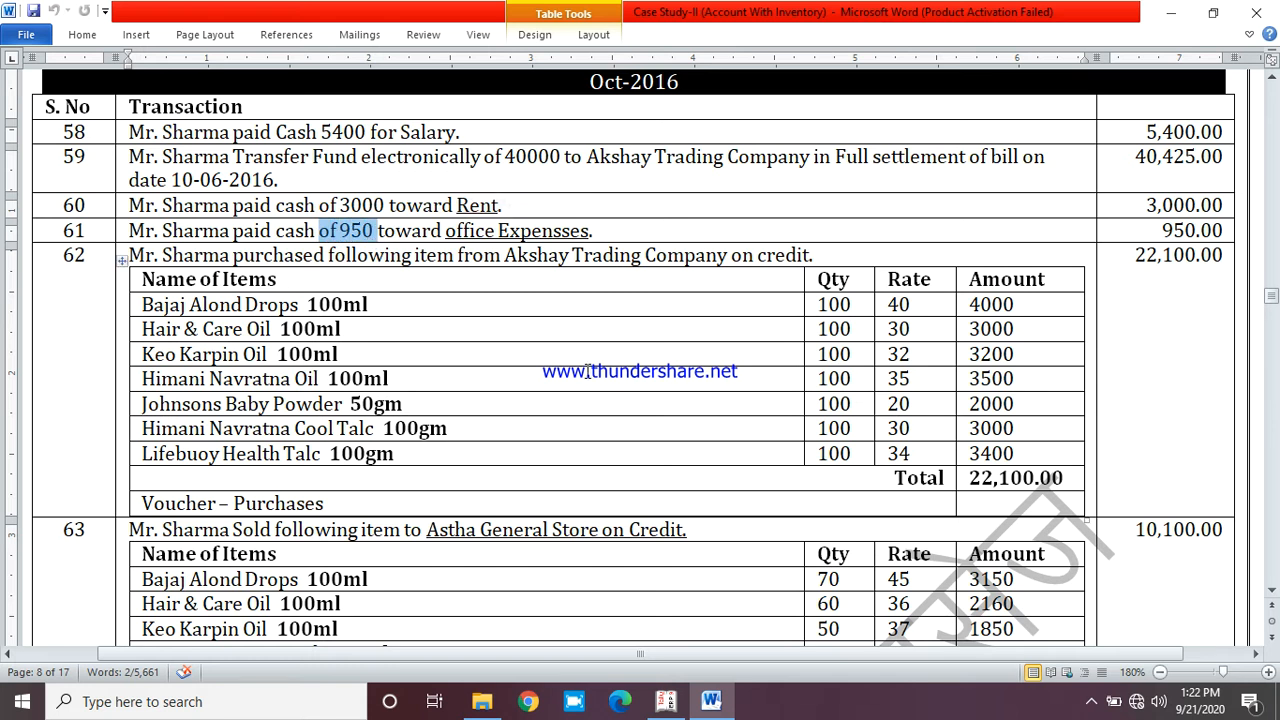
click(668, 701)
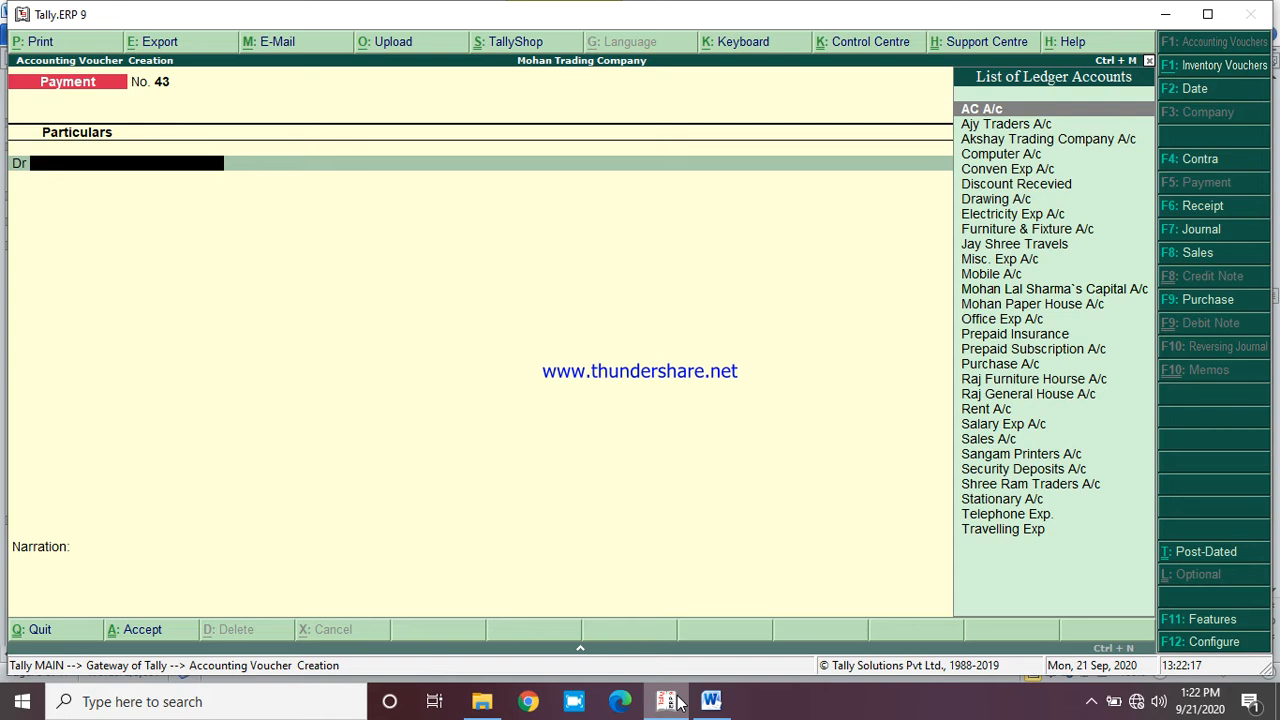
text(off)
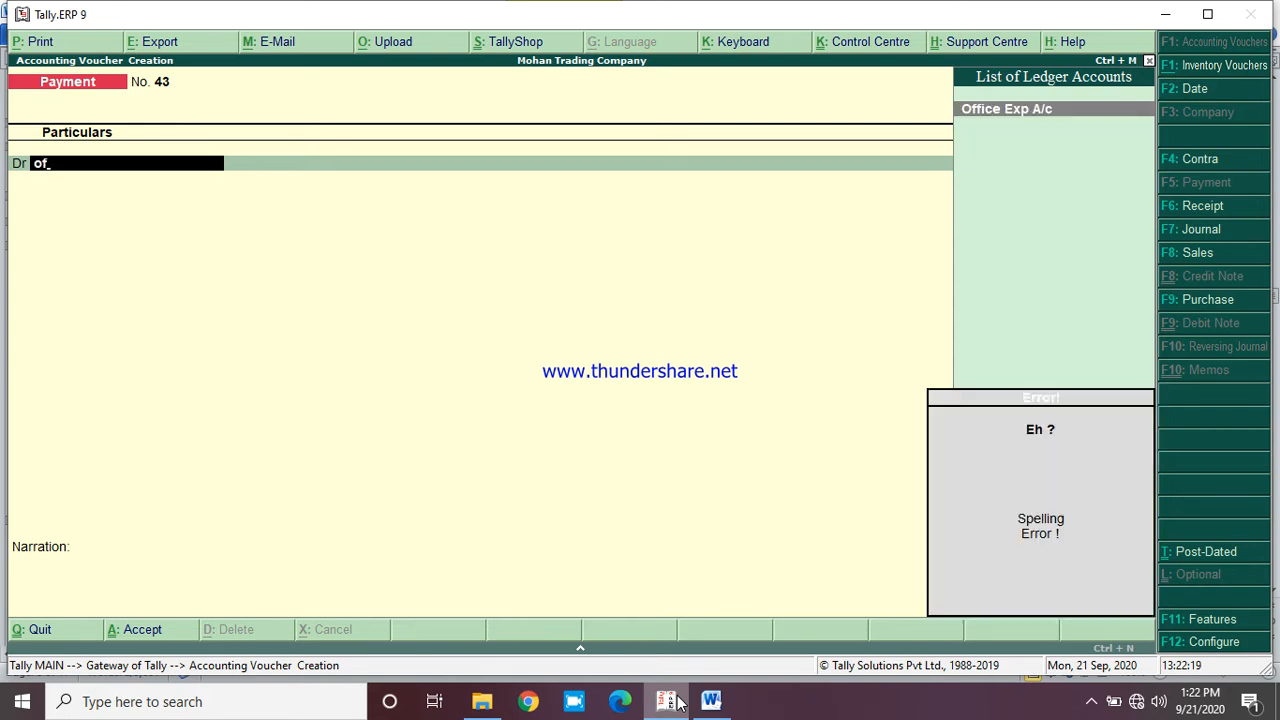
key(Return)
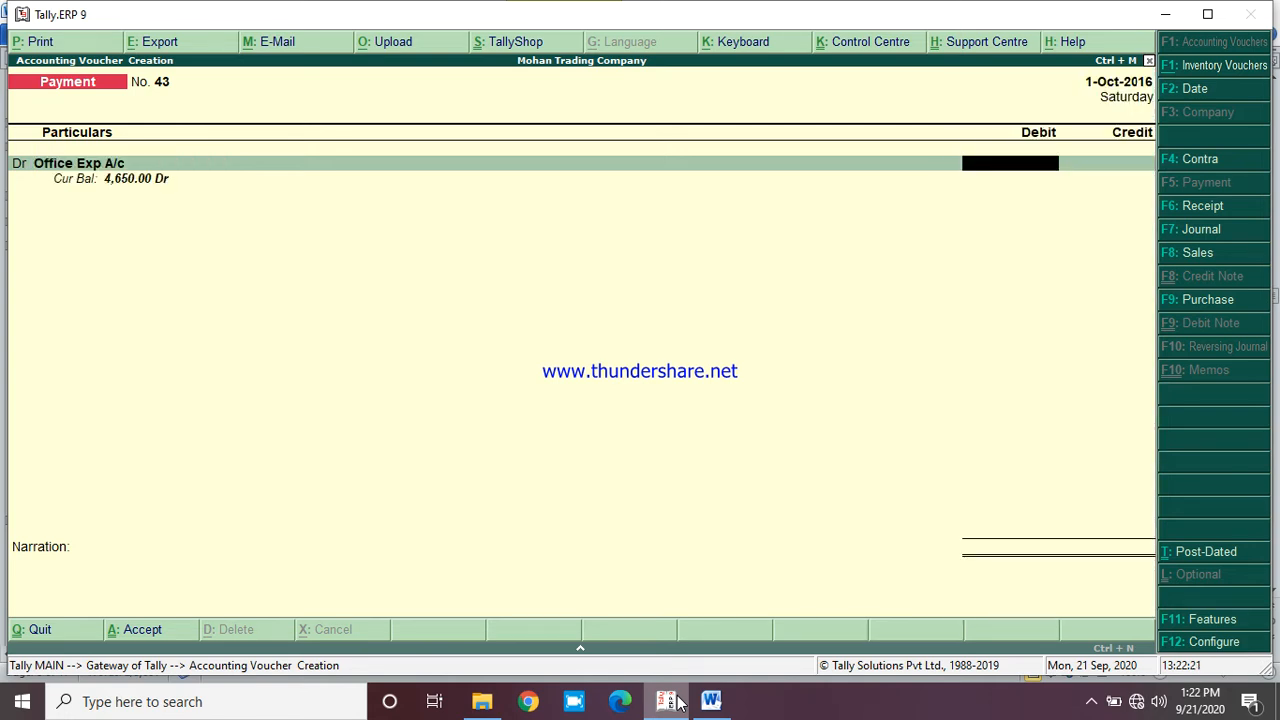
text(950)
key(Return)
Credit Cash with 950 and save the office expenses payment voucher without a narration
key(Return)
key(Return)
key(Return)
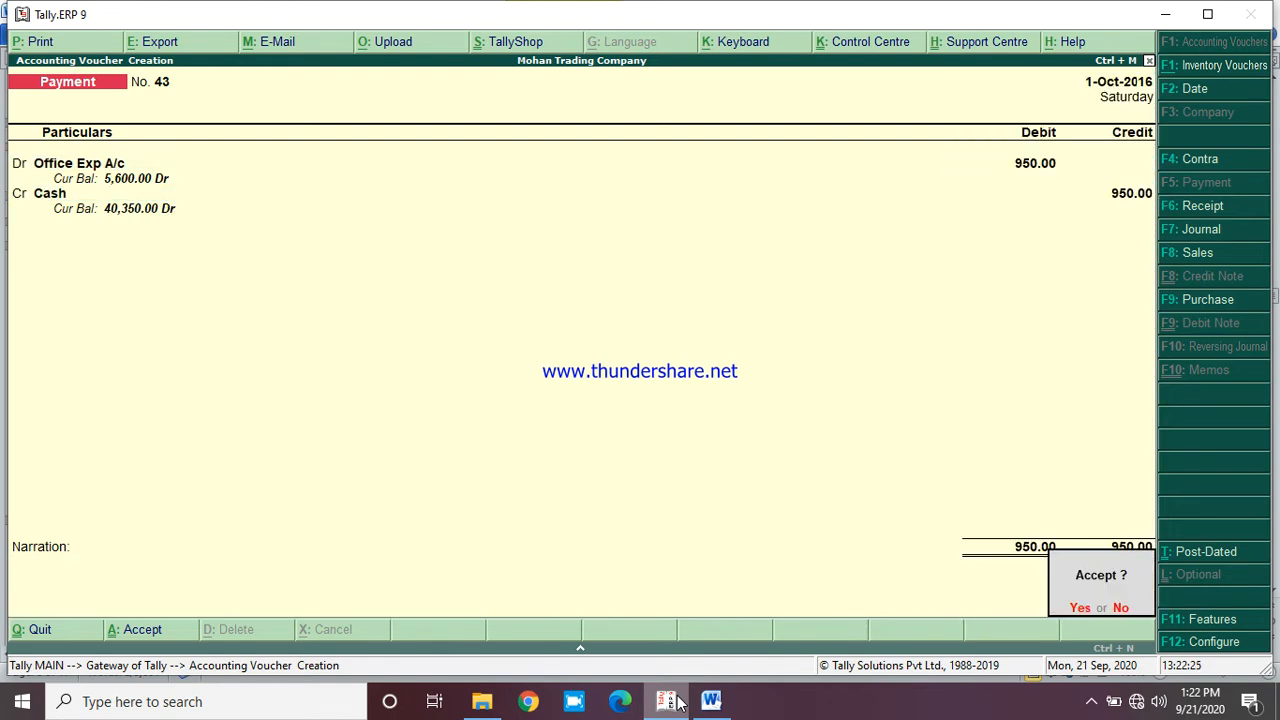
key(Return)
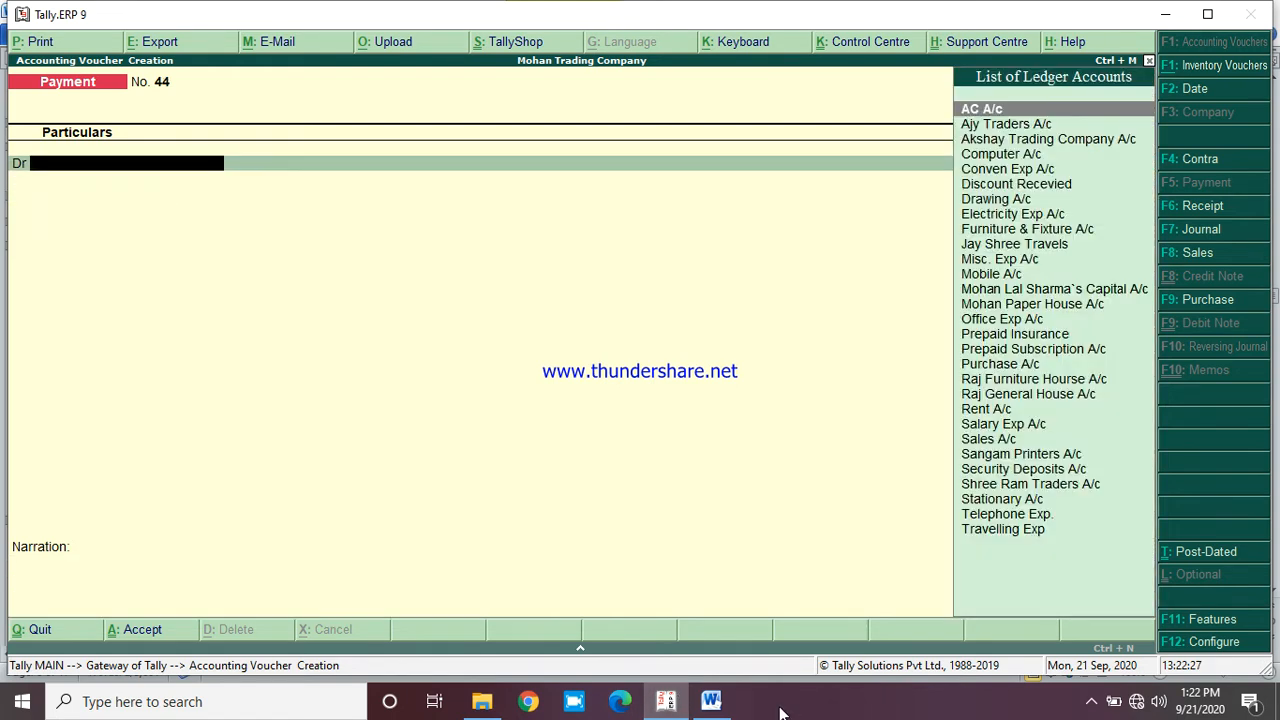
Review transaction 62 in the Word case study, return to Tally.ERP 9, and switch to a Purchase voucher
click(711, 702)
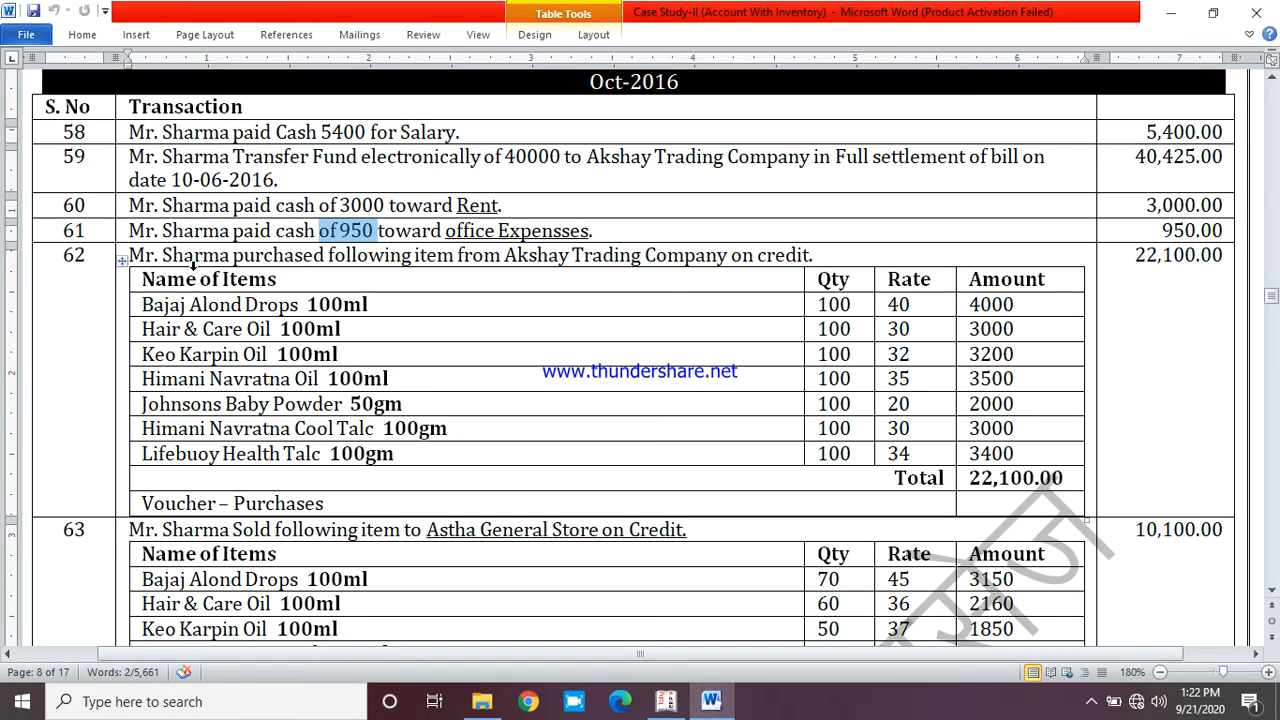
drag(193, 258, 812, 258)
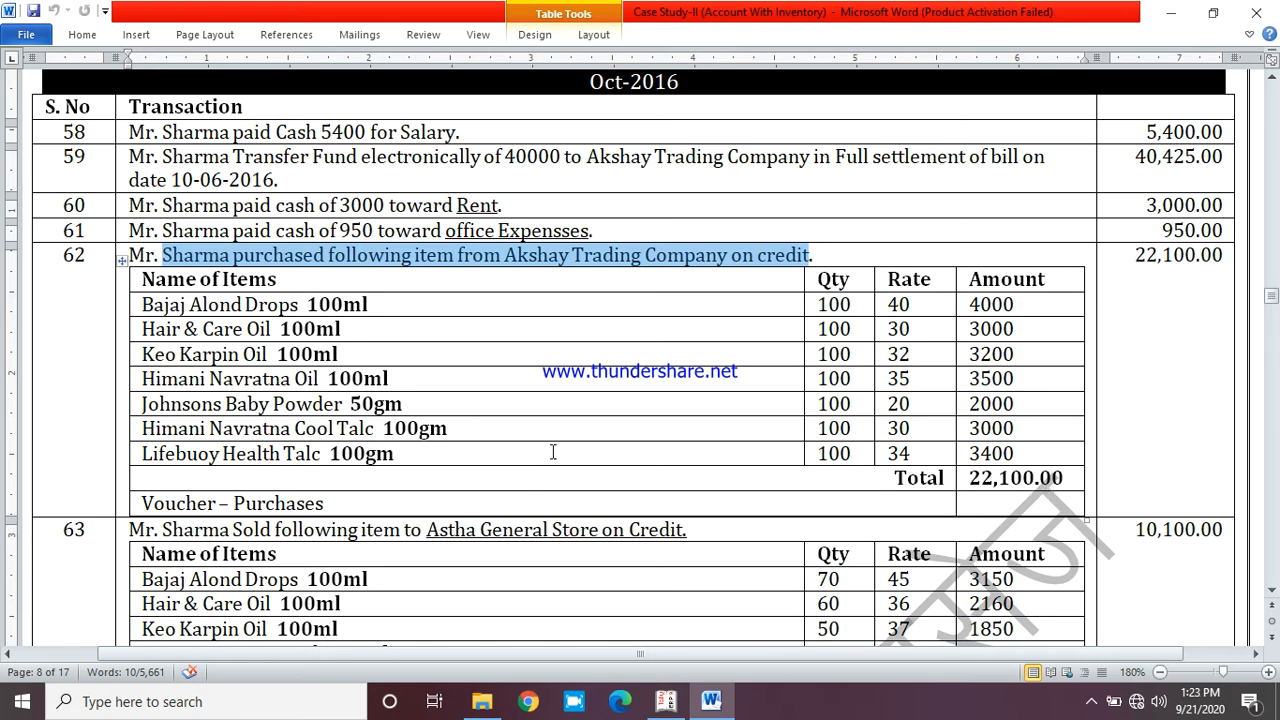
click(668, 701)
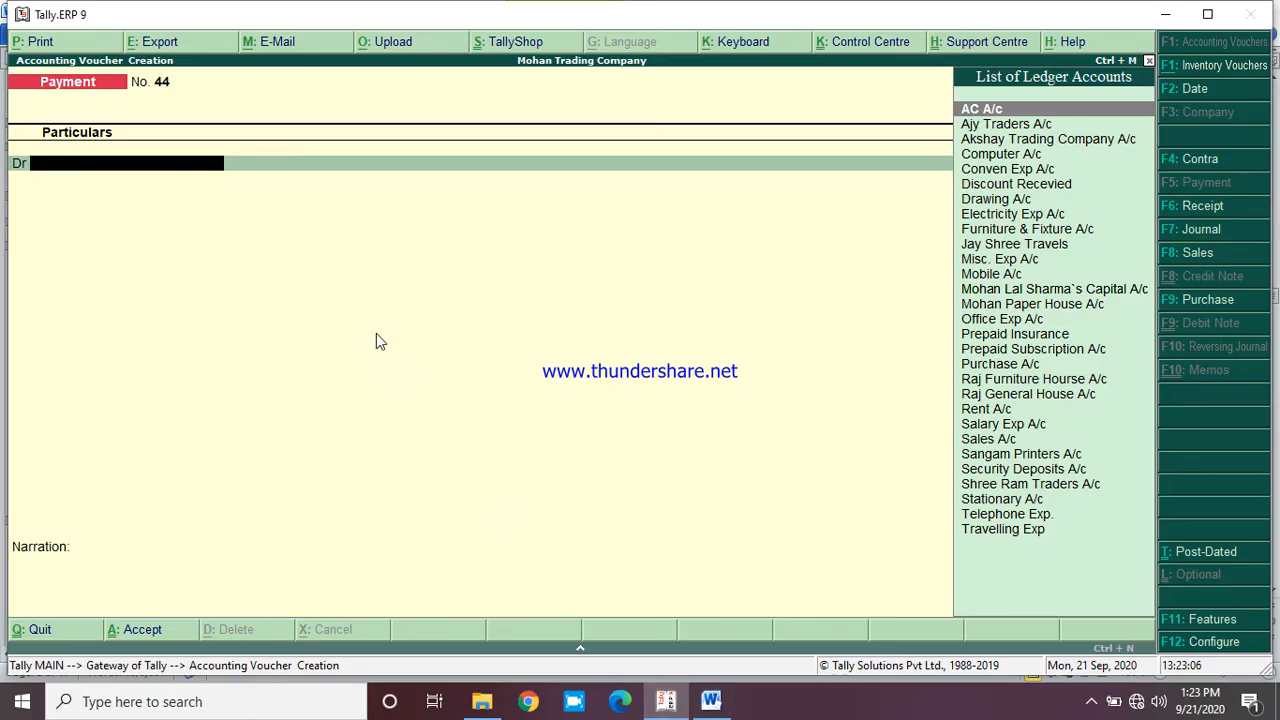
click(1210, 300)
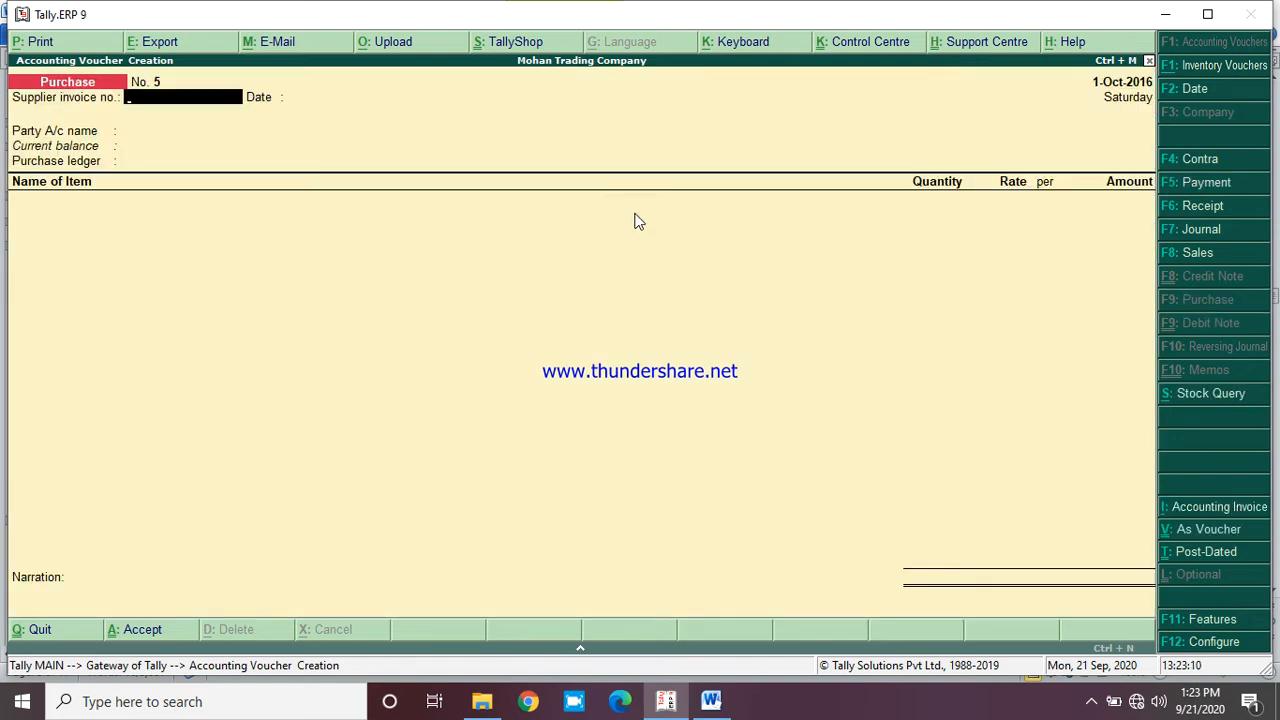
Leave the supplier invoice number blank, choose Akshay Trading Company A/c as party with default party details, and set the purchase ledger to Purchase A/c
key(Return)
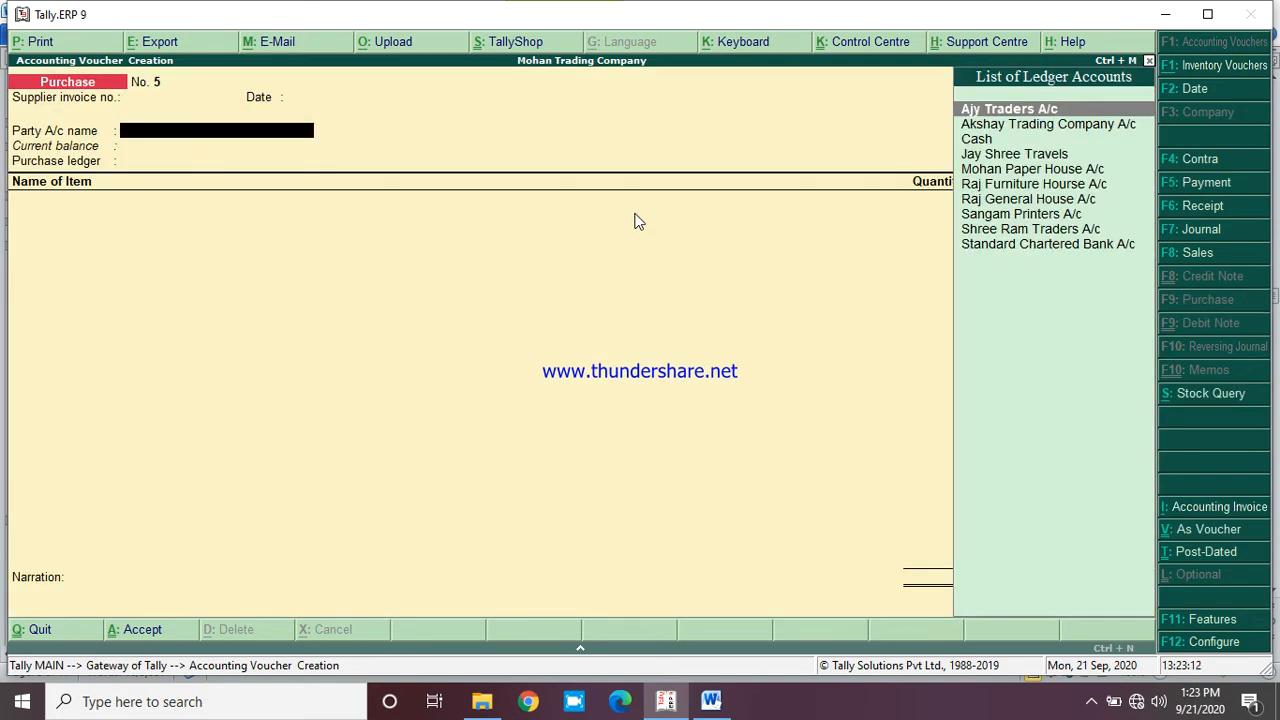
key(Down)
key(Return)
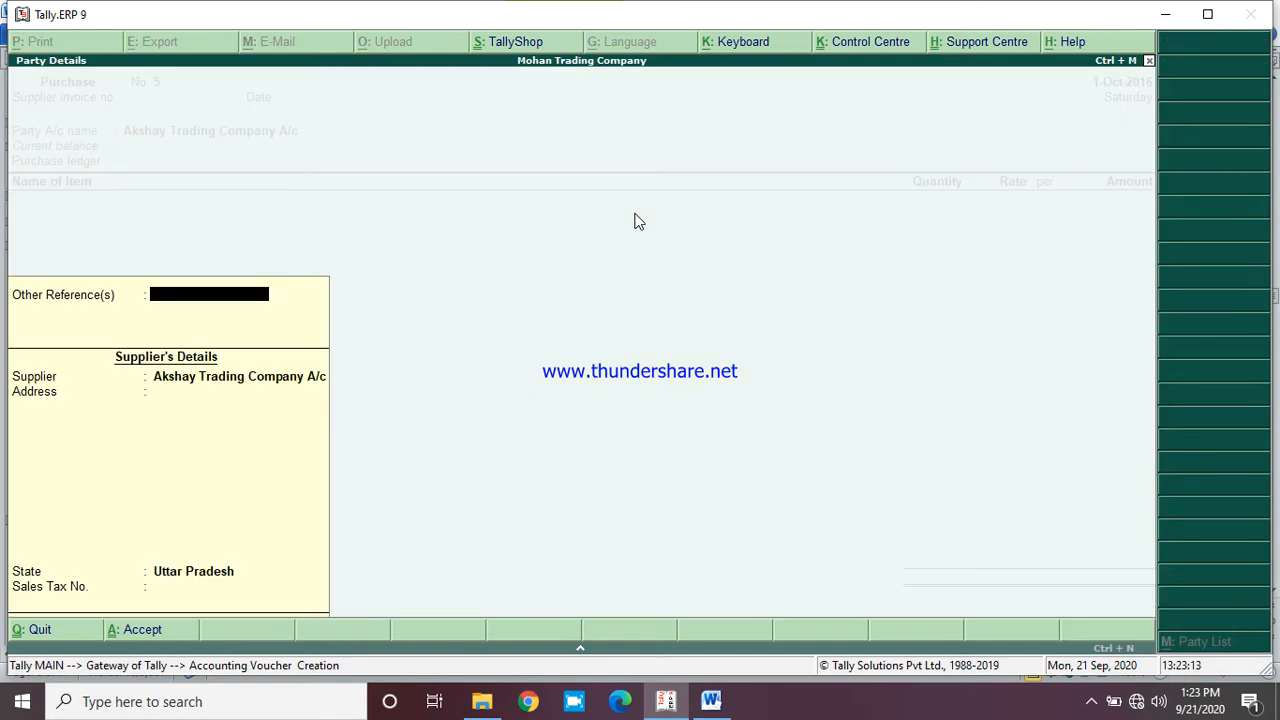
key(Return)
key(Return)
key(Return)
key(Return)
key(Return)
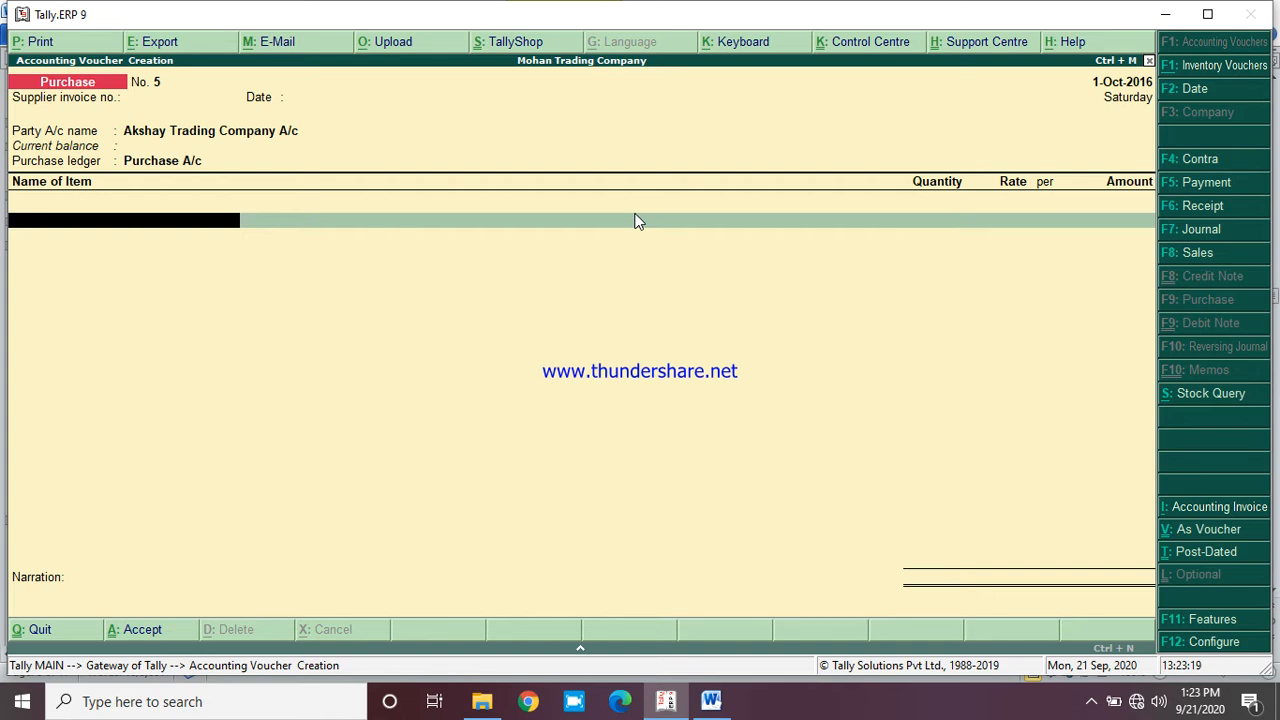
text(Ba)
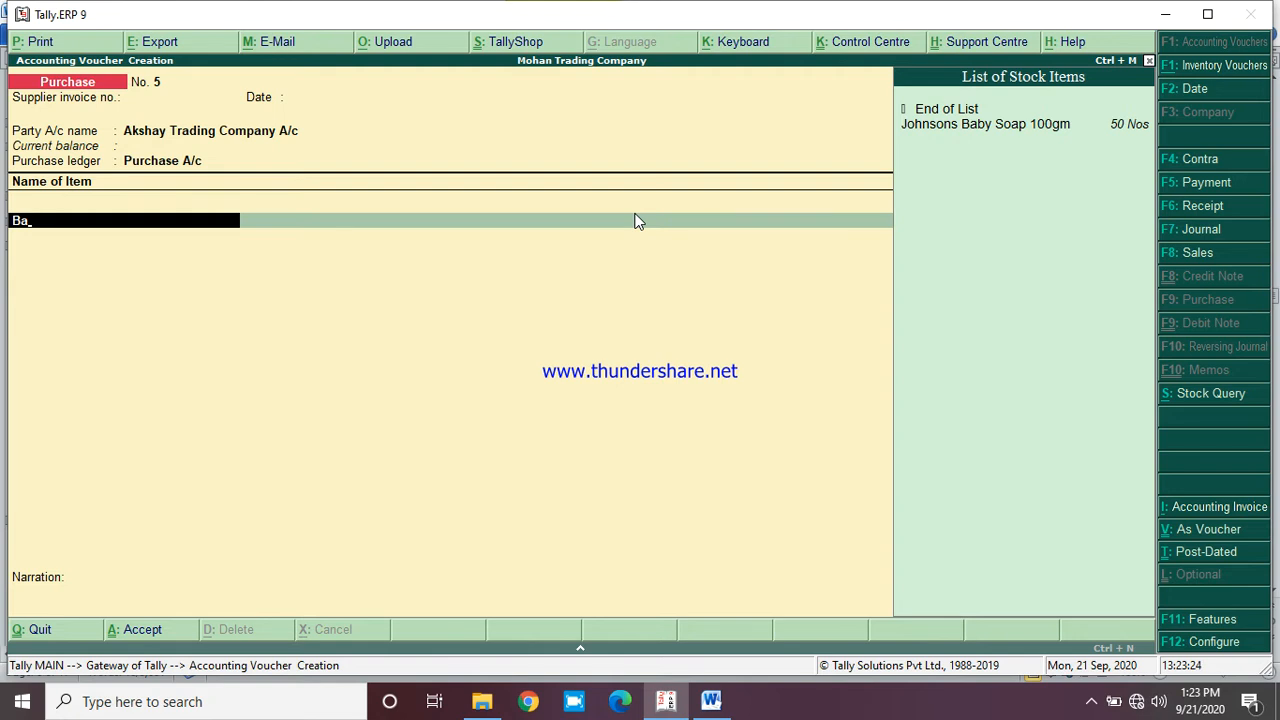
key(BackSpace)
key(BackSpace)
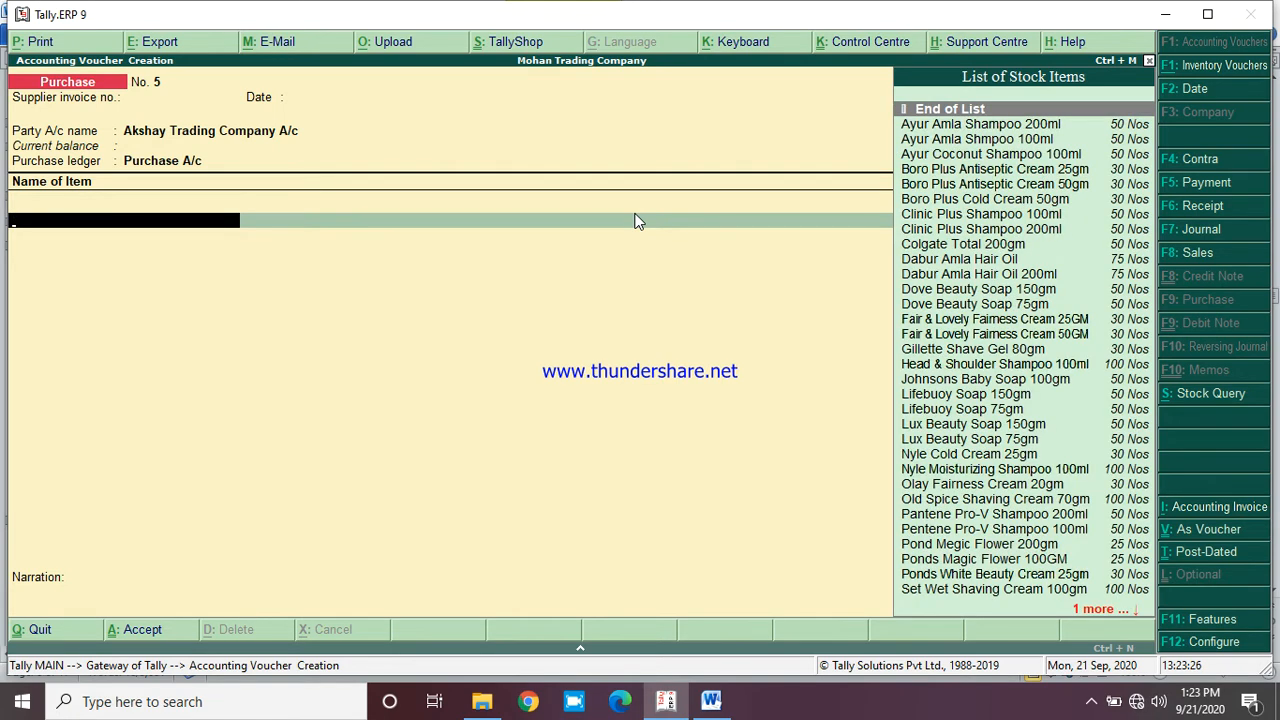
Start a new stock item from the purchase voucher's first item line and name it Bajaj Almond Drop 100ml, with no alias
key(alt+c)
text(Bajaj)
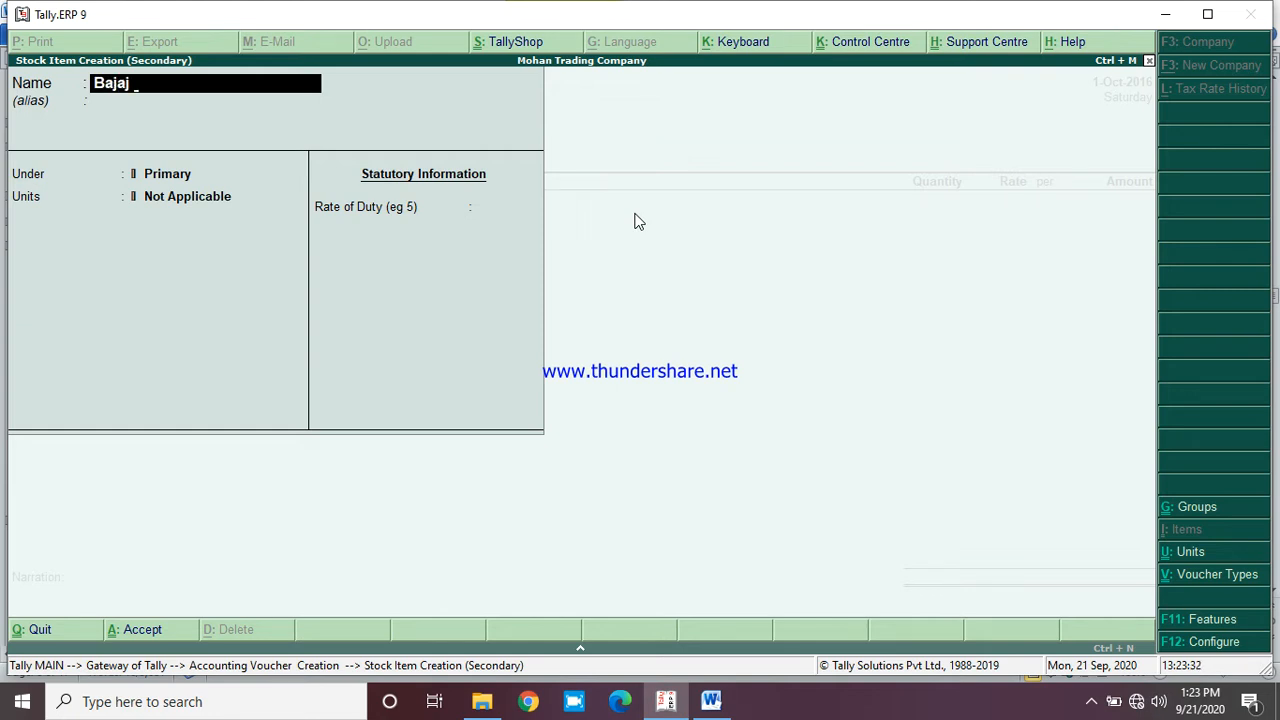
text( Almond Drop)
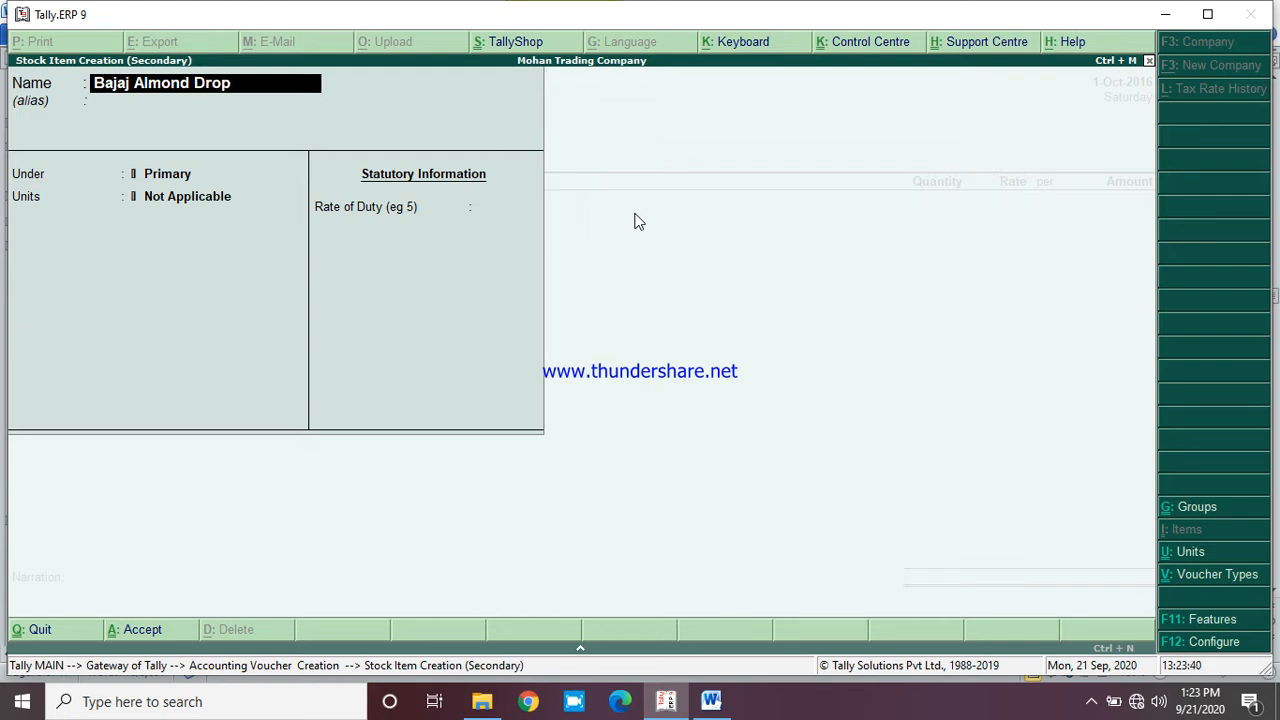
text( 100ml)
key(Return)
key(Return)
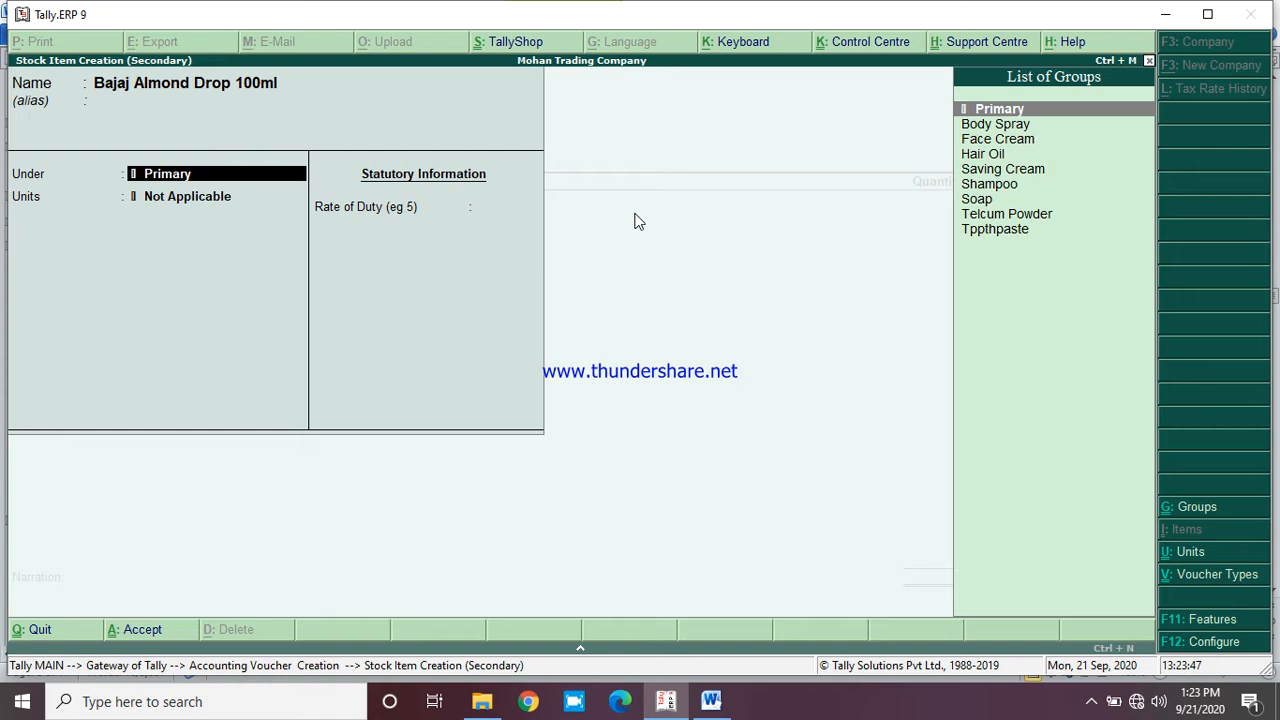
Put Bajaj Almond Drop 100ml under the Hair Oil group with units Nos and rate of duty 0, and save it
text(Ha)
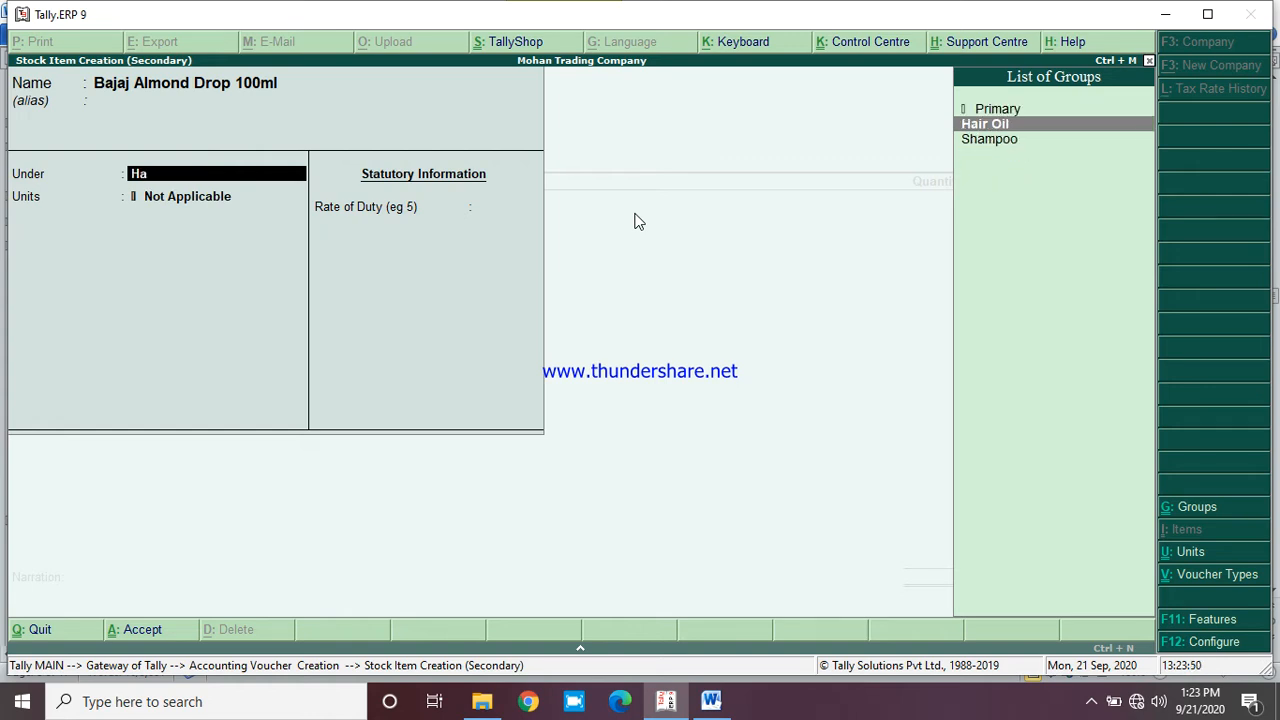
key(Return)
key(Down)
key(Return)
key(Return)
key(Return)
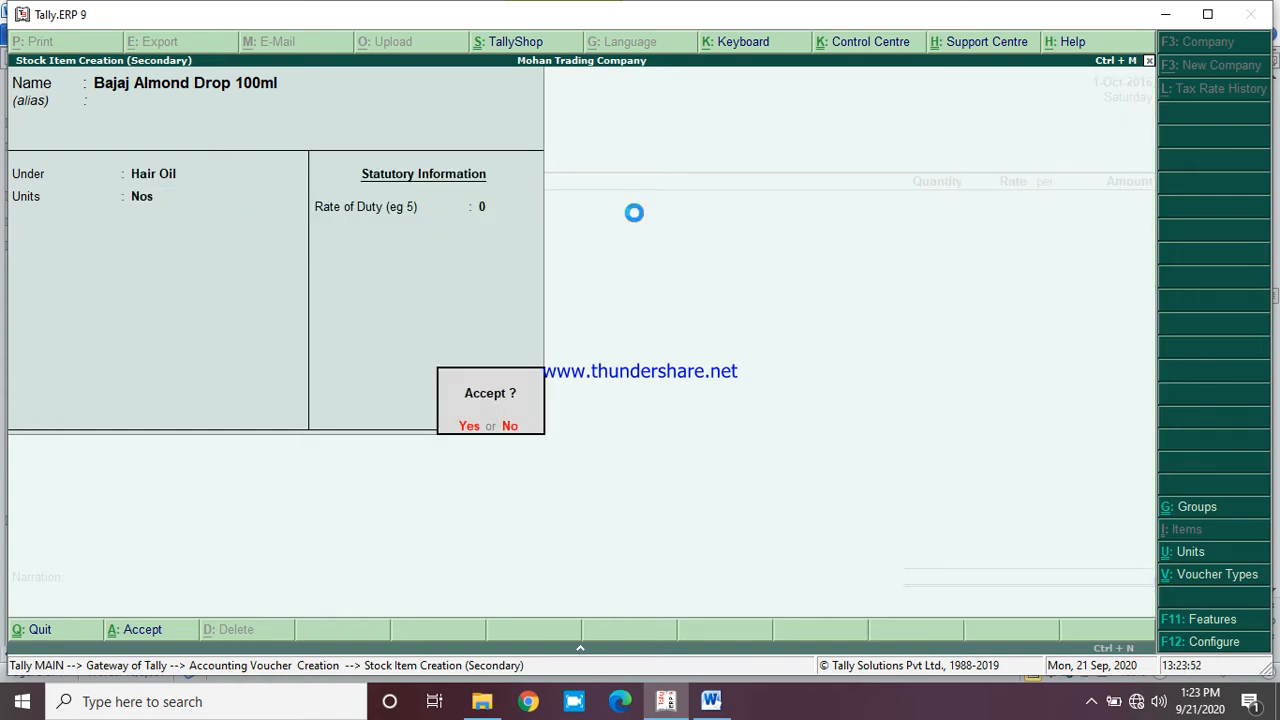
Enter 100 Nos of Bajaj Almond Drop 100ml at a rate of 40 and accept the item line
text(100)
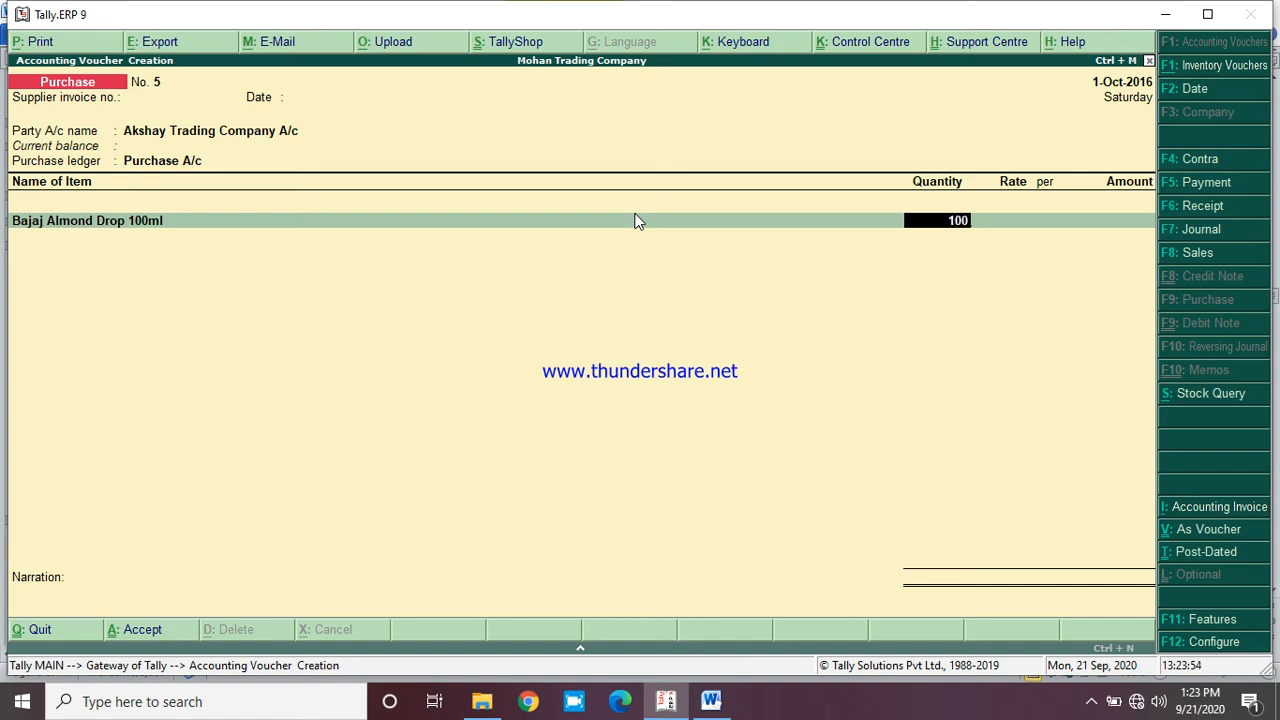
key(Return)
text(40)
key(Return)
key(Return)
key(Return)
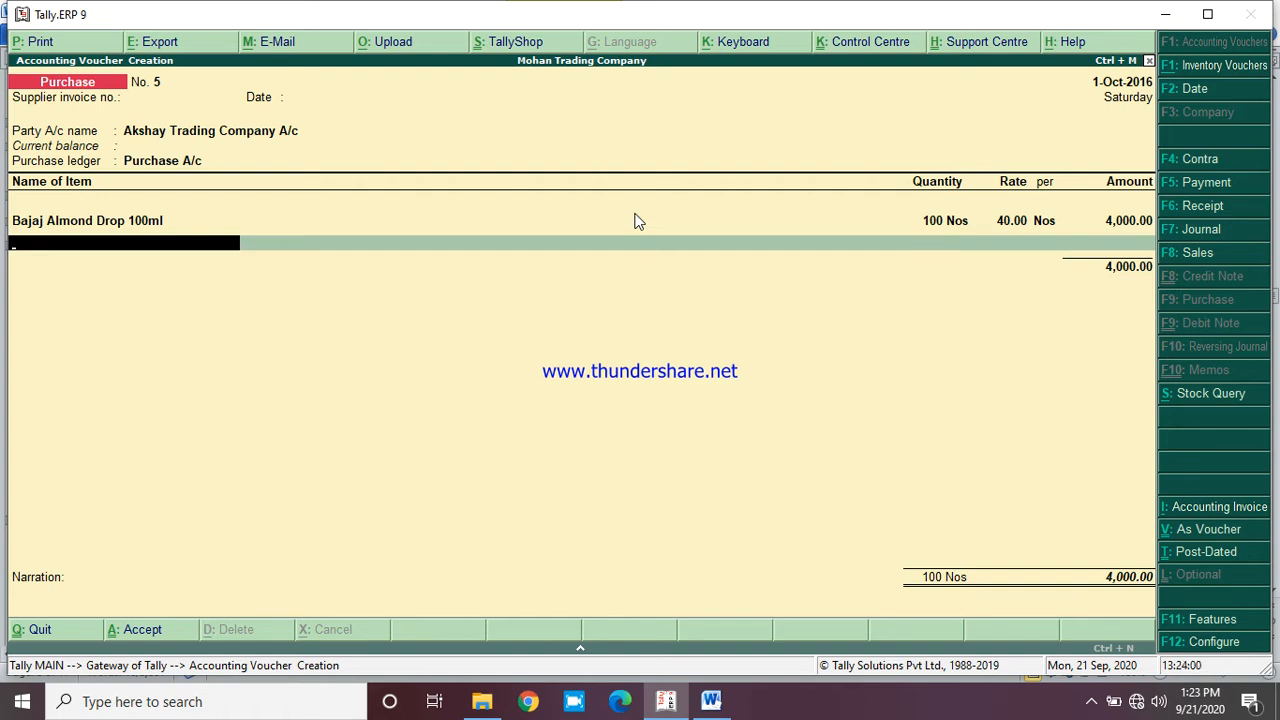
Start a new stock item from the voucher's second item line and name it Hair & Care Oil 100ml, with no alias
text(Ha)
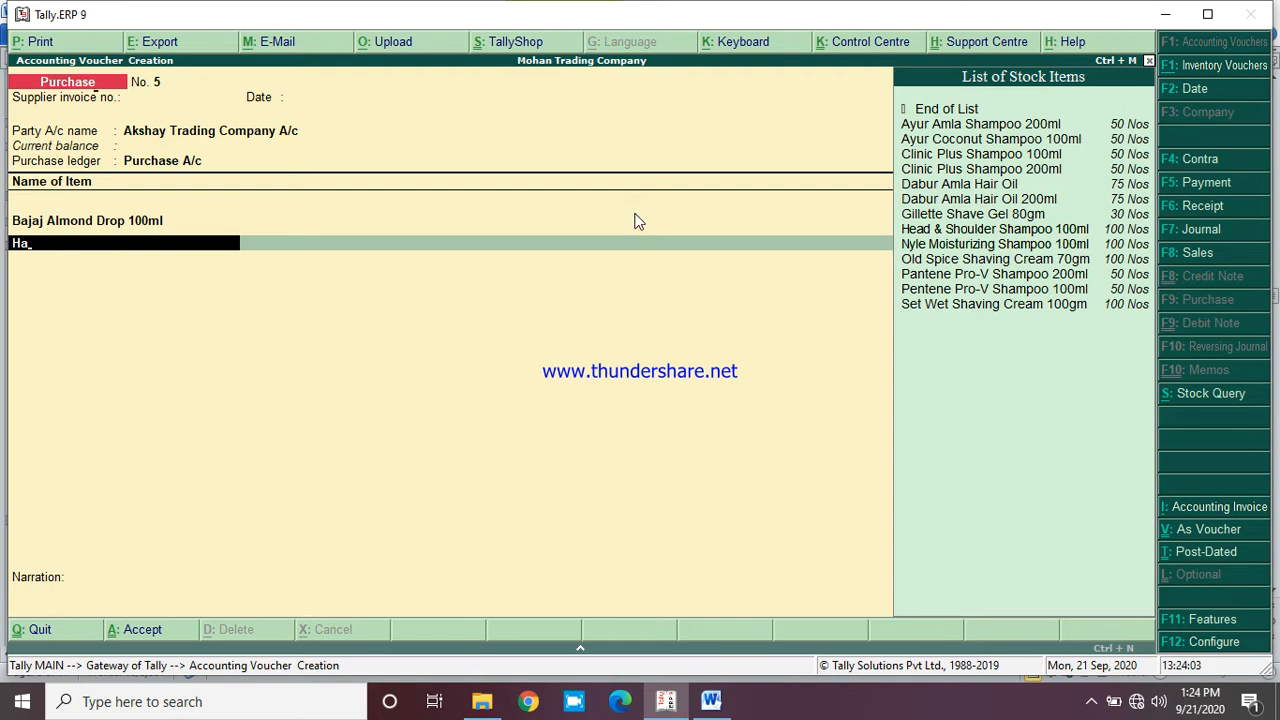
key(alt+c)
text(Hai)
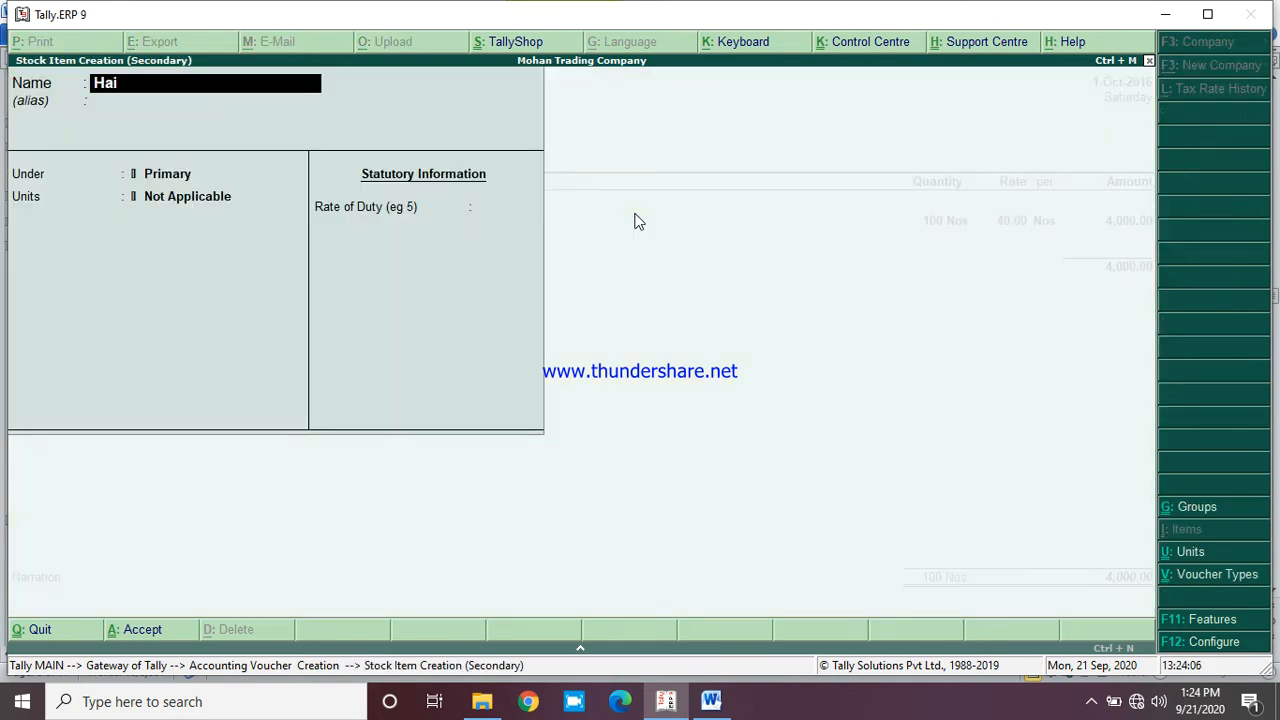
text(r & Care Oil 1)
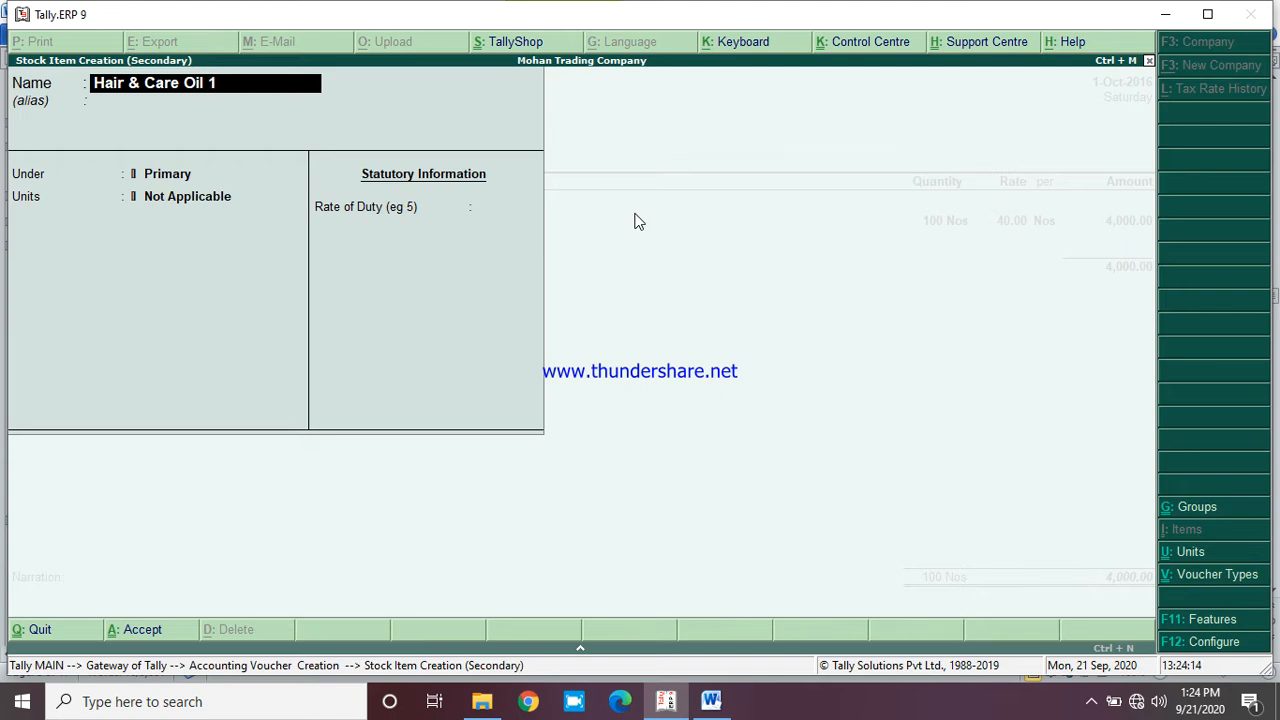
text(00ml)
key(Return)
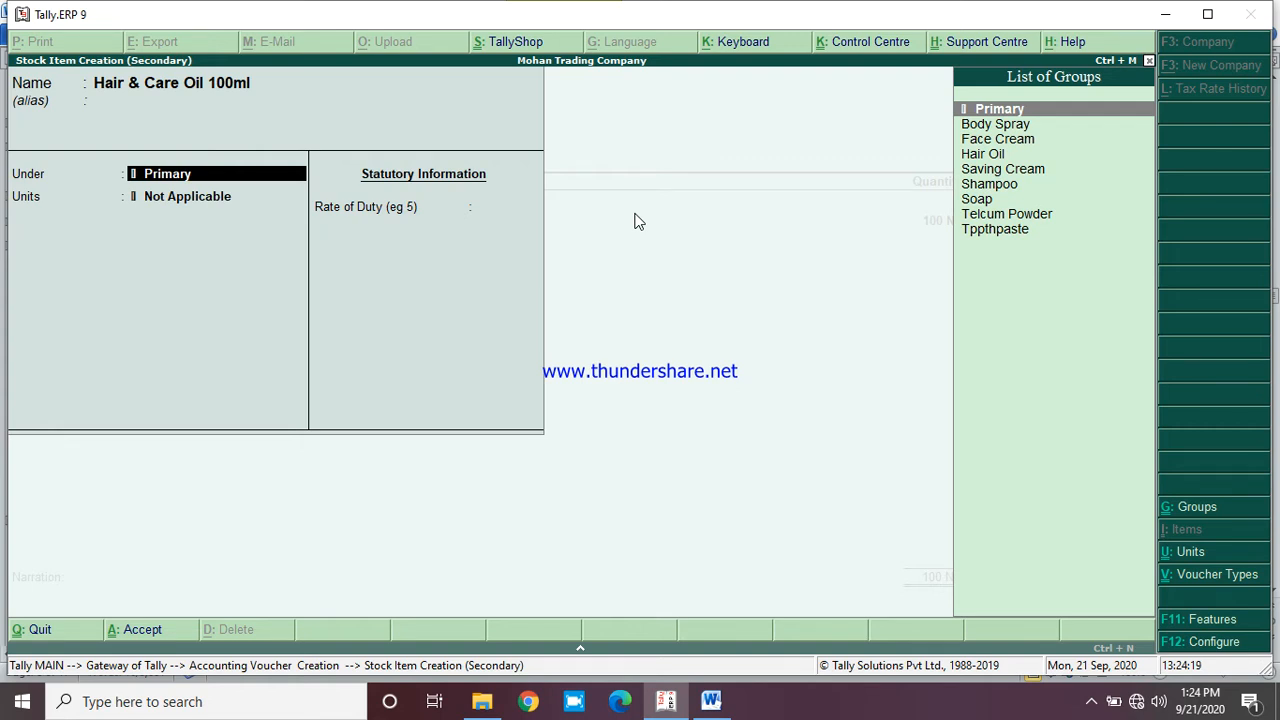
Put Hair & Care Oil 100ml under the Hair Oil group with units Nos, leave the rate of duty at its default, and save it
key(Down)
key(Down)
key(Down)
key(Return)
key(Down)
key(Return)
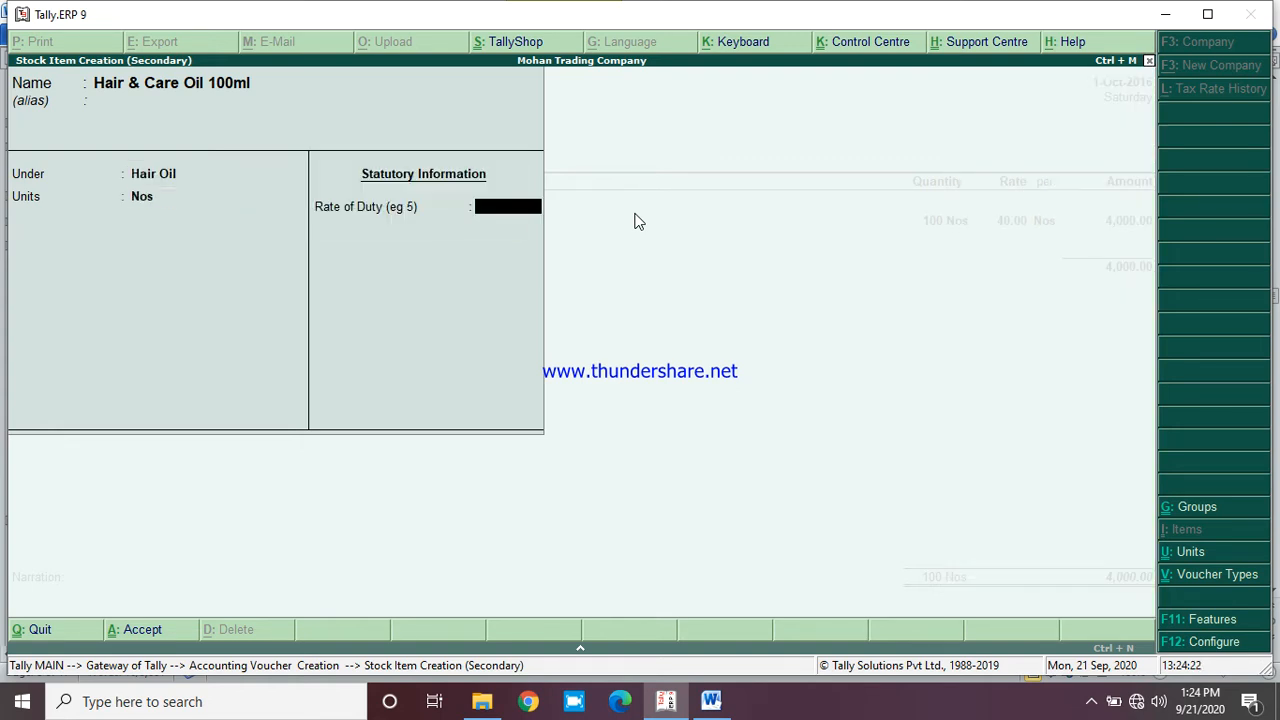
key(Return)
key(Return)
Enter 100 Nos of Hair & Care Oil 100ml at a rate of 30 and accept the item line
text(100)
key(Return)
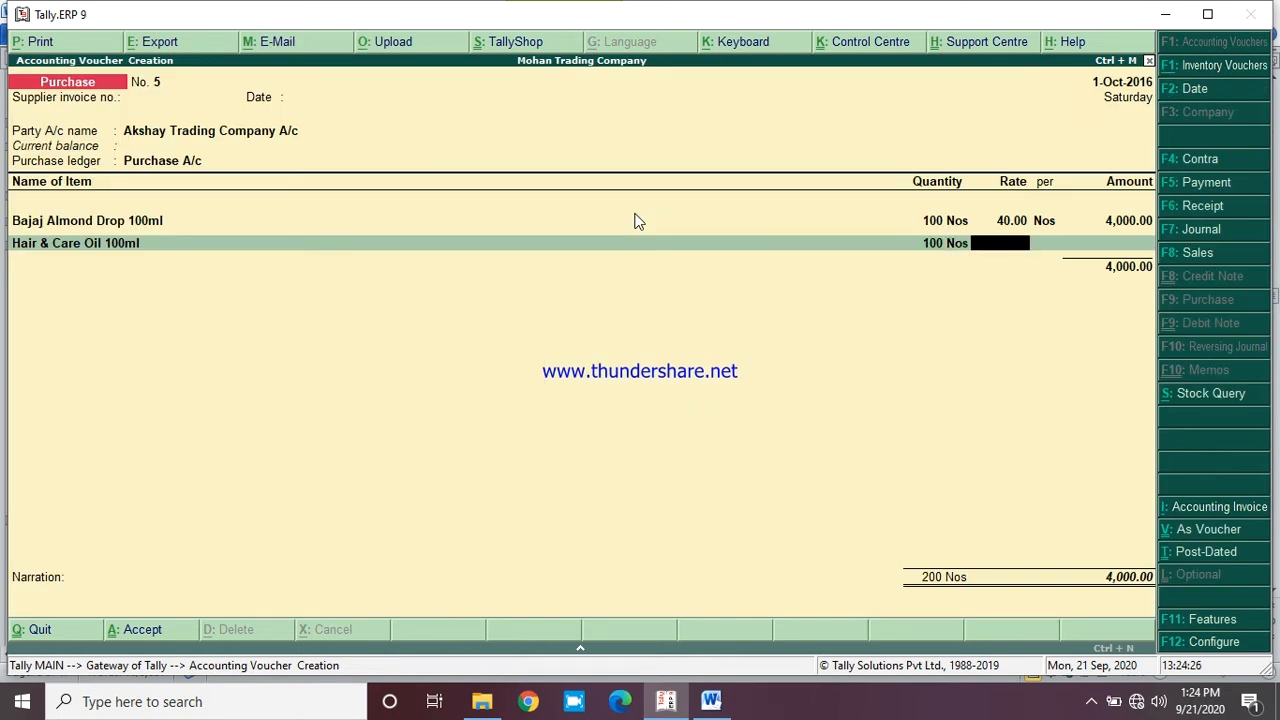
text(30)
key(Return)
key(Return)
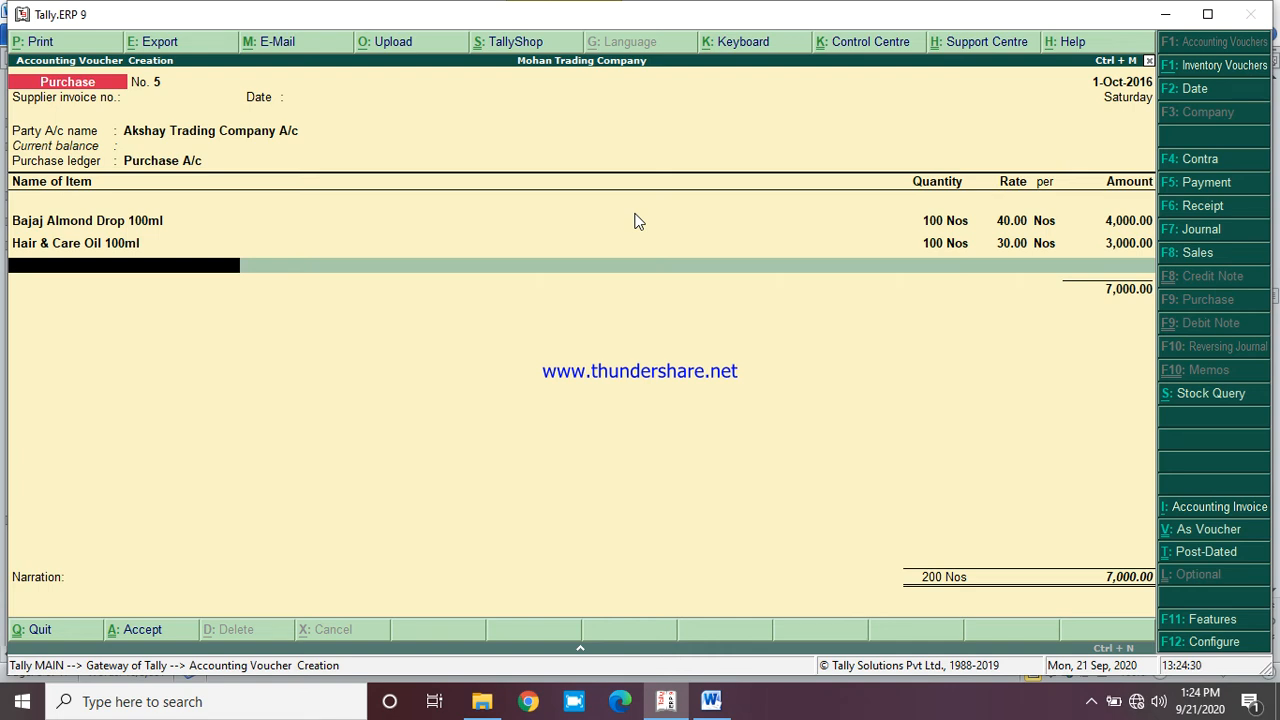
Start a new stock item from the voucher's third item line and name it Keo Karpin Oil 100ml, with no alias
key(alt+c)
text(Ke)
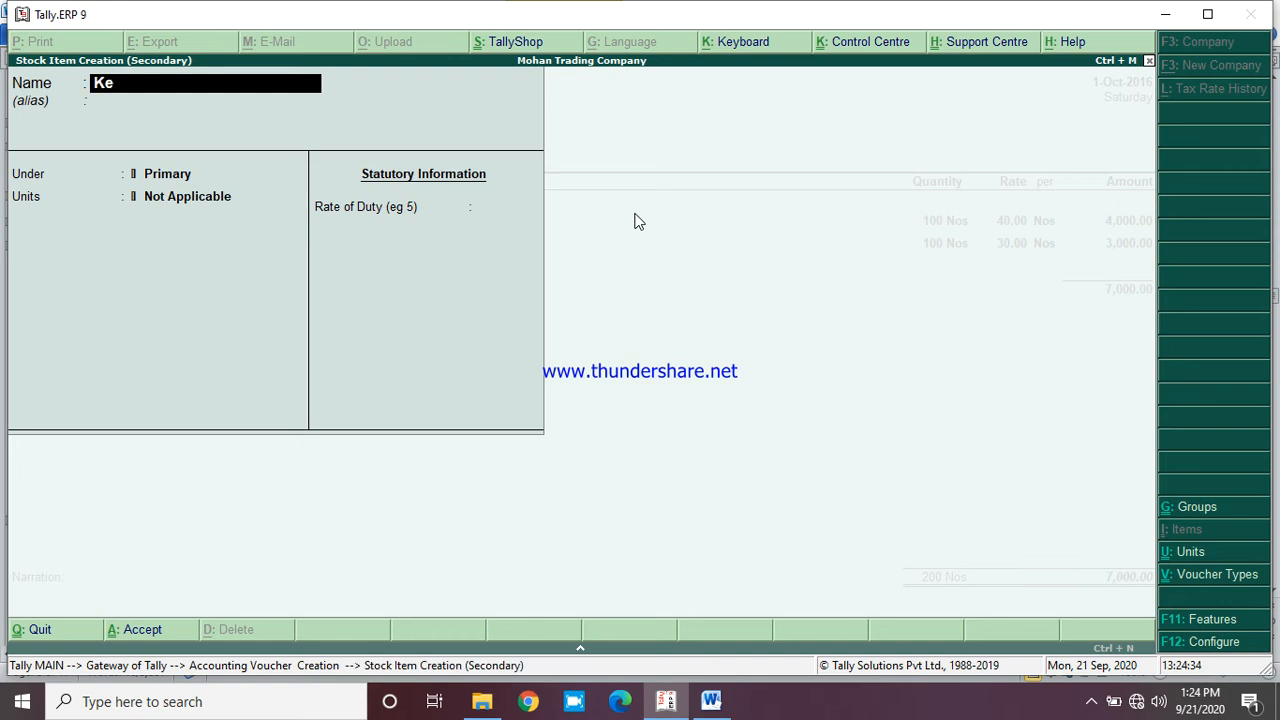
text(o Karpin Oil)
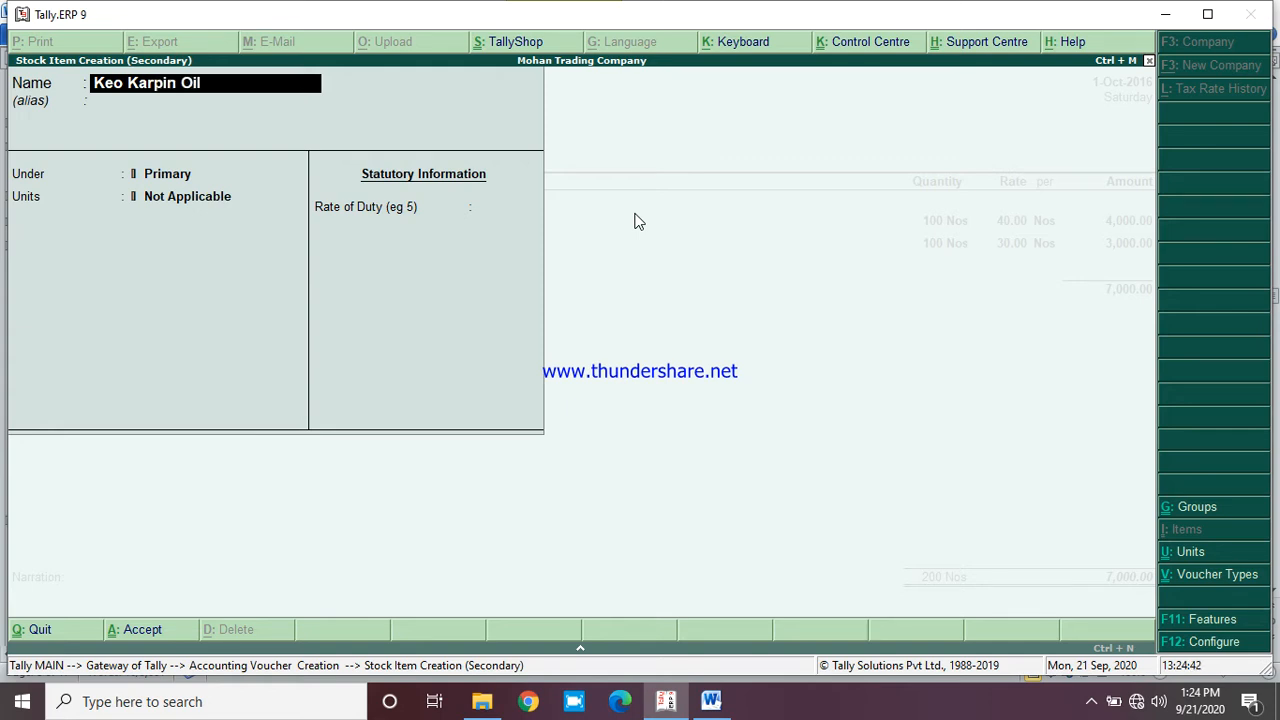
text( 100ml)
key(Return)
key(Return)
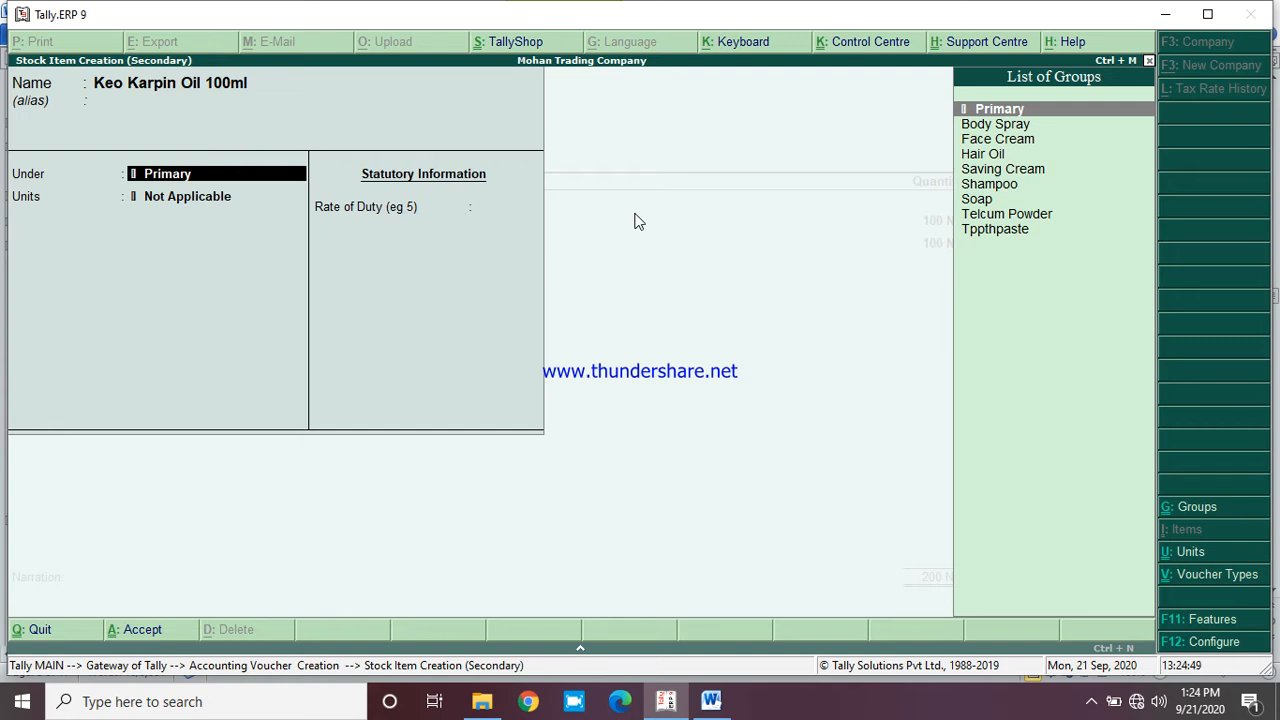
Put Keo Karpin Oil 100ml under the Hair Oil group with units Nos, leave the rate of duty at its default, and save it
text(Ha)
key(Return)
key(Down)
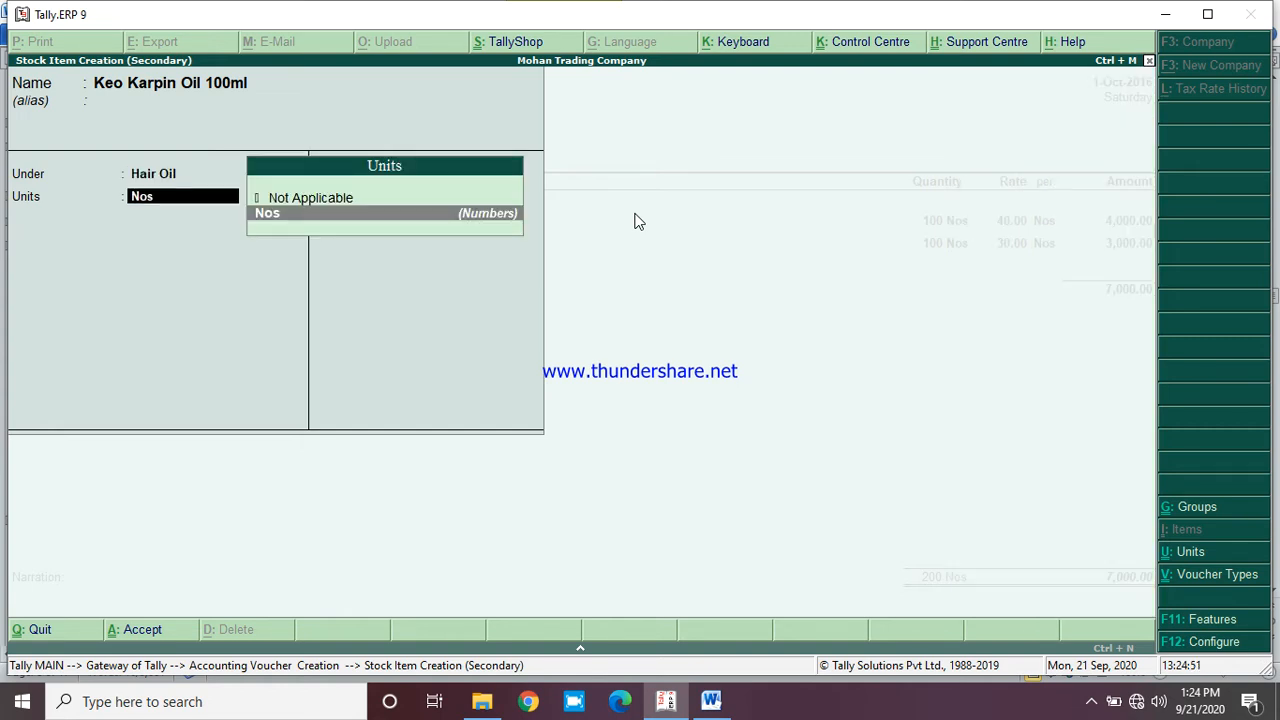
key(Return)
key(Return)
key(Return)
Enter 100 Nos of Keo Karpin Oil 100ml at a rate of 32 and accept the item line
text(100)
key(Return)
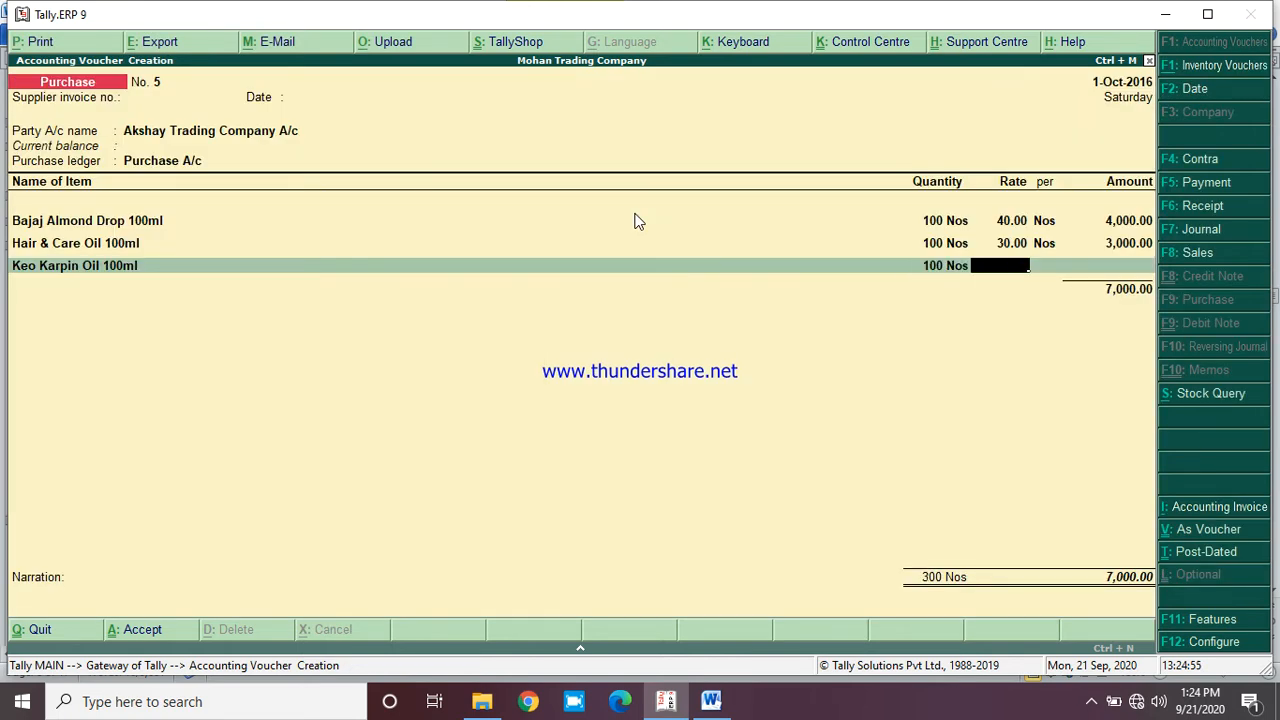
text(32)
key(Return)
key(Return)
key(Return)
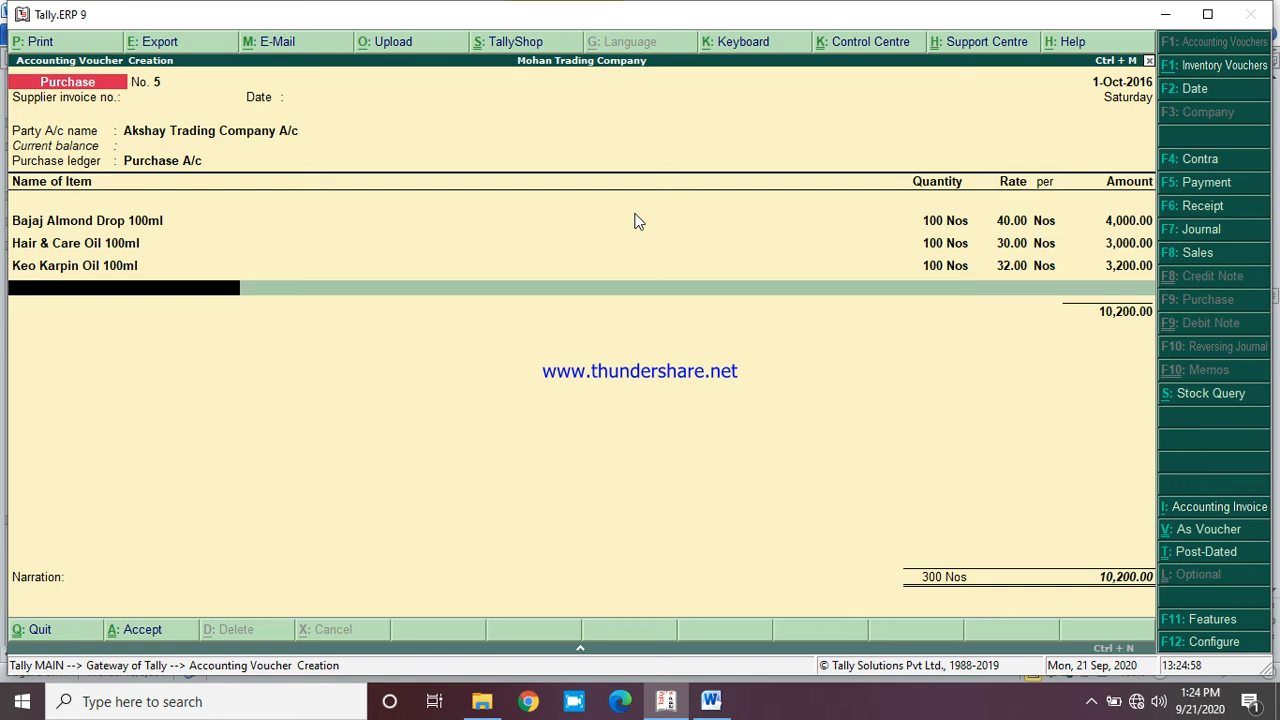
Start a new stock item from the voucher's fourth item line and name it Himani Navratna Oil 100ml, with no alias
key(Up)
key(Down)
key(alt+c)
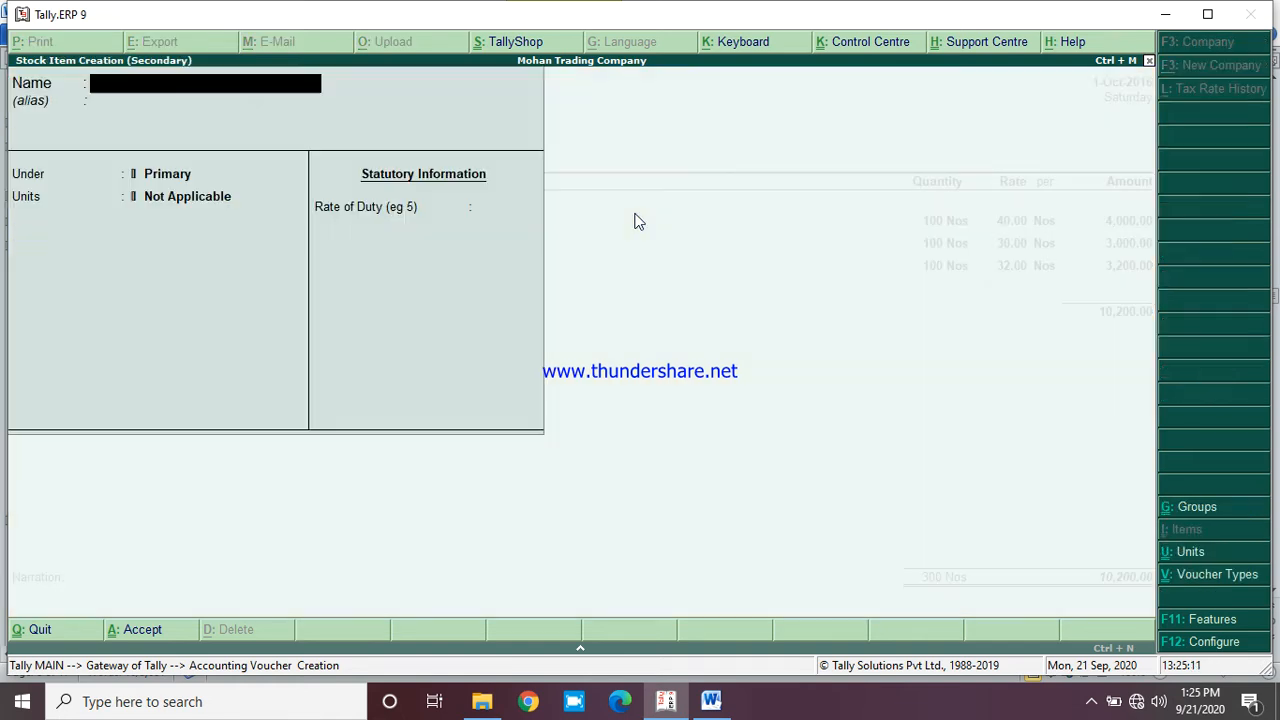
text(Hi)
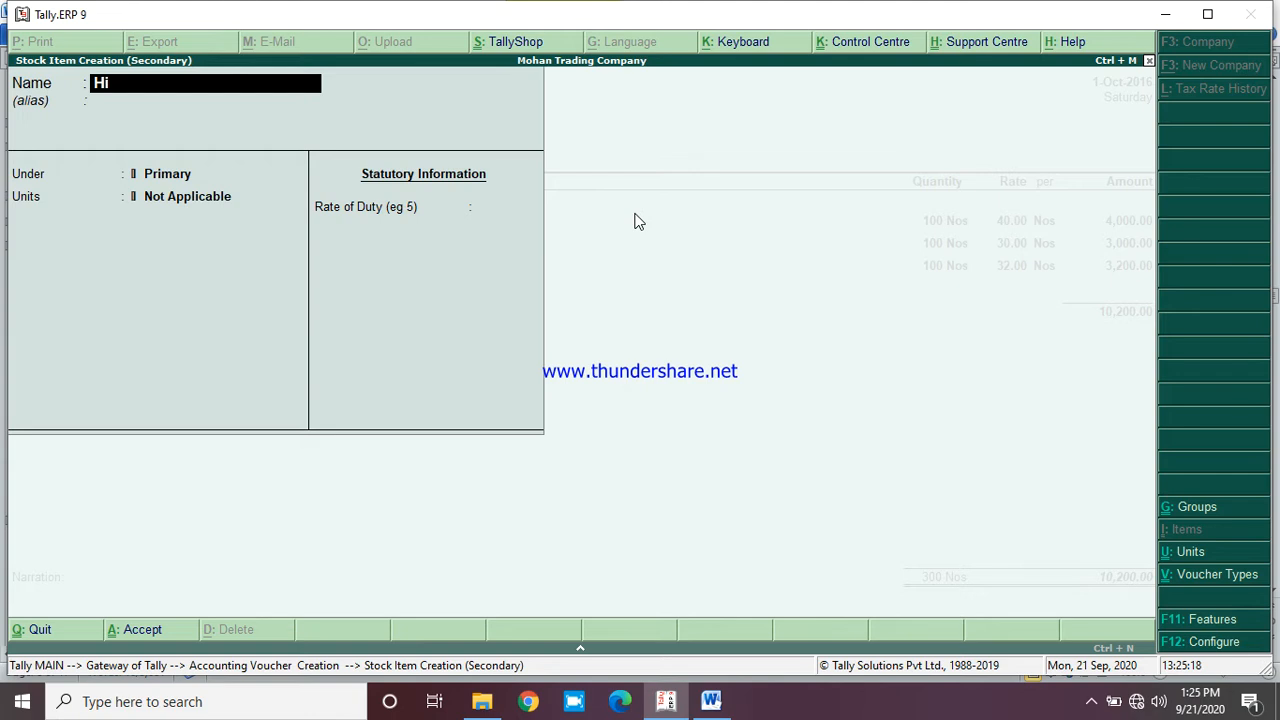
text(mani Navrat)
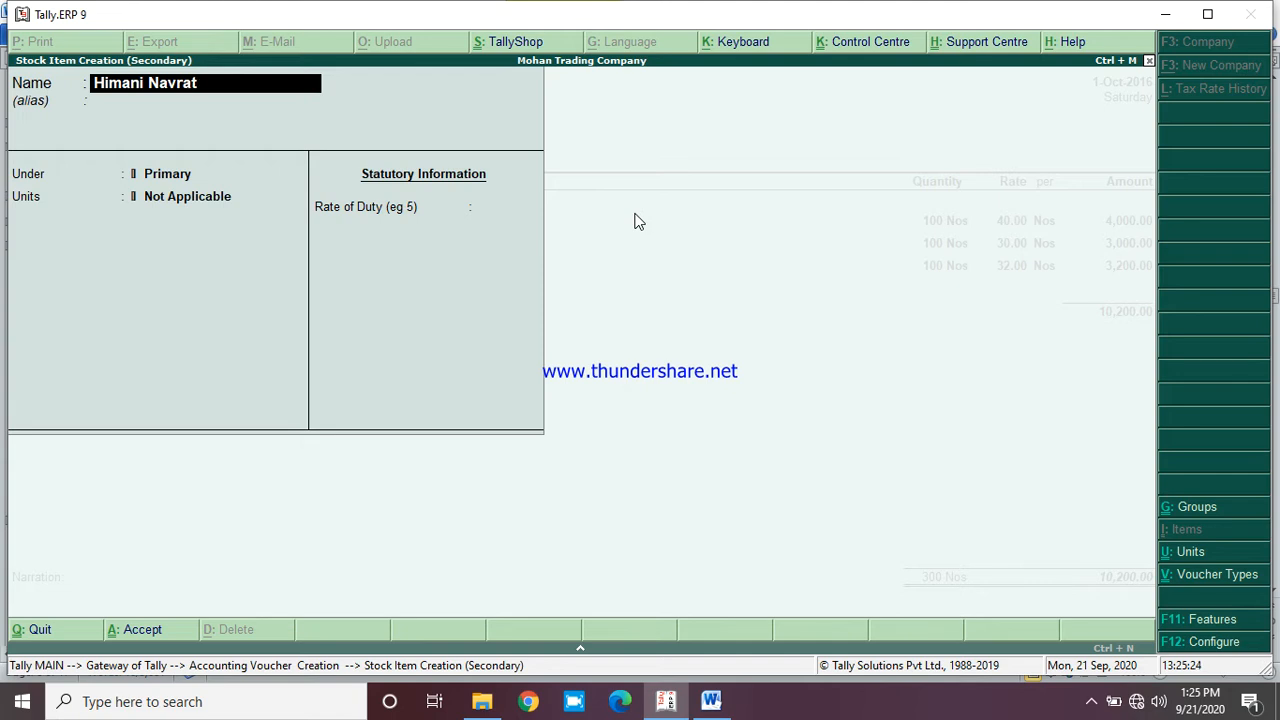
text(na Oil)
text(100ml)
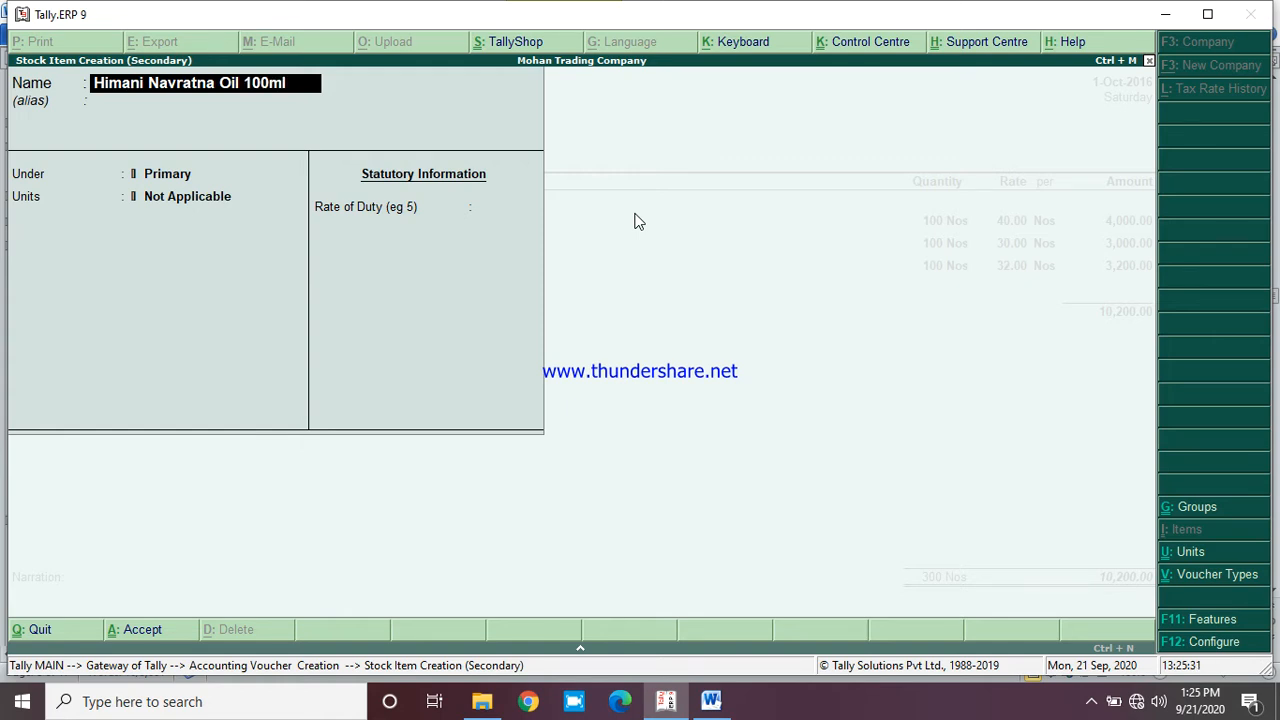
key(Return)
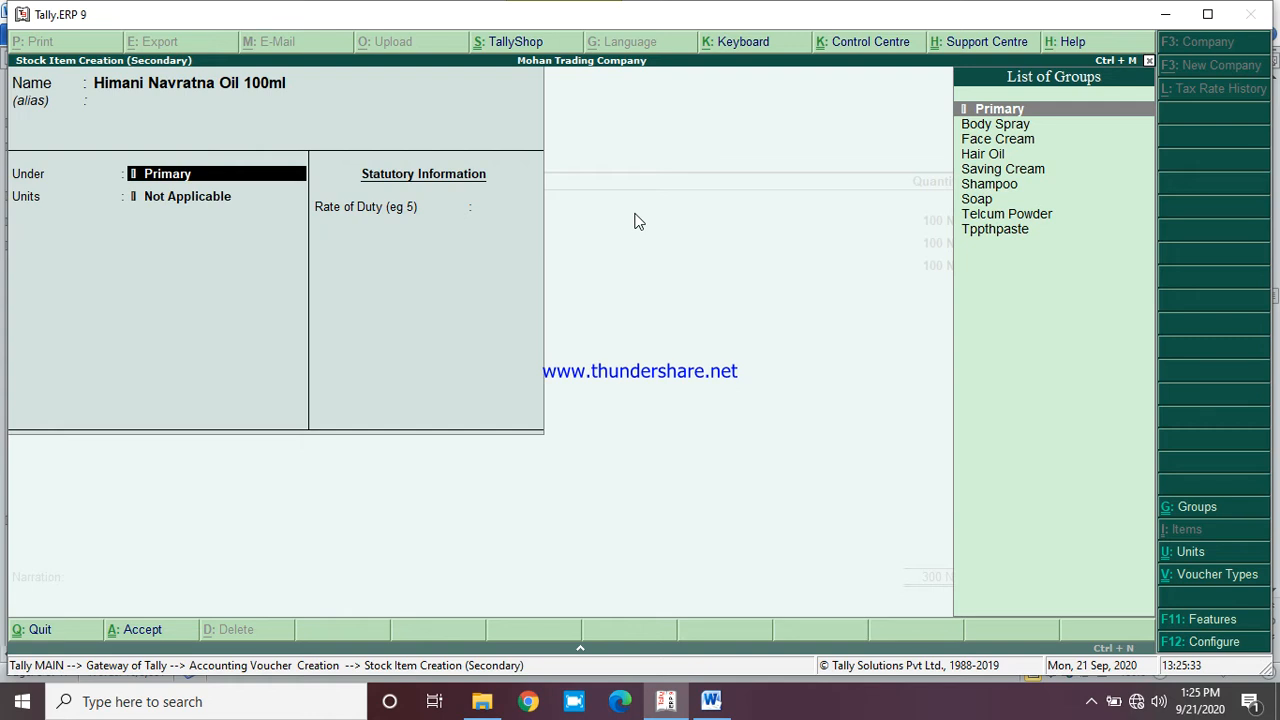
Put Himani Navratna Oil 100ml under the Hair Oil group with units Nos, leave the rate of duty at its default, and save it
text(Hair Oil)
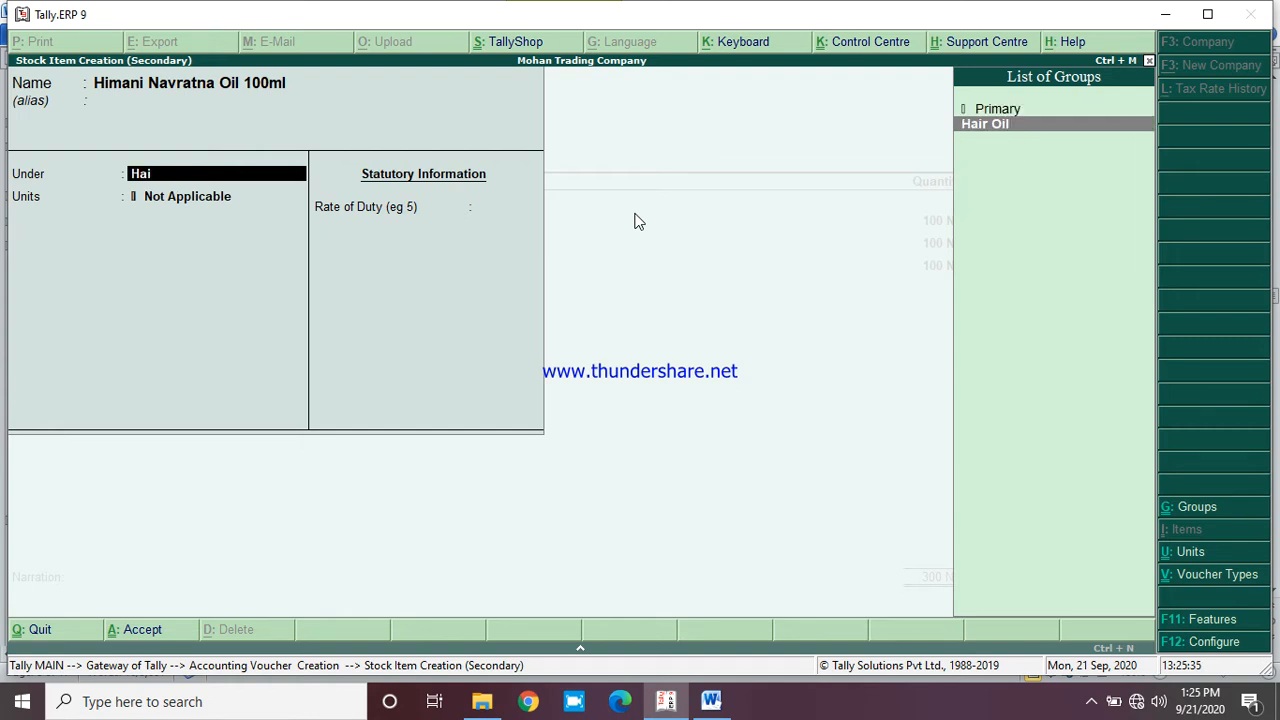
key(Return)
key(Return)
key(Return)
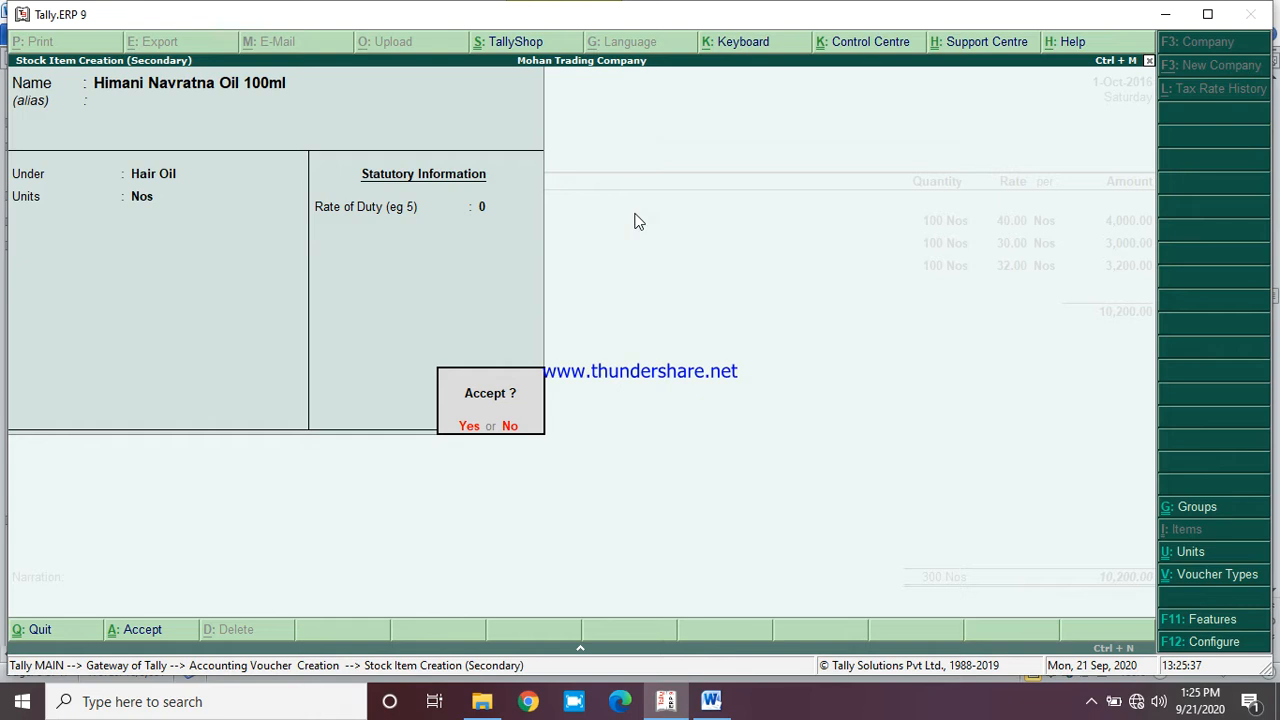
key(Return)
Enter 100 Nos of Himani Navratna Oil 100ml at a rate of 35 and accept the item line
text(100)
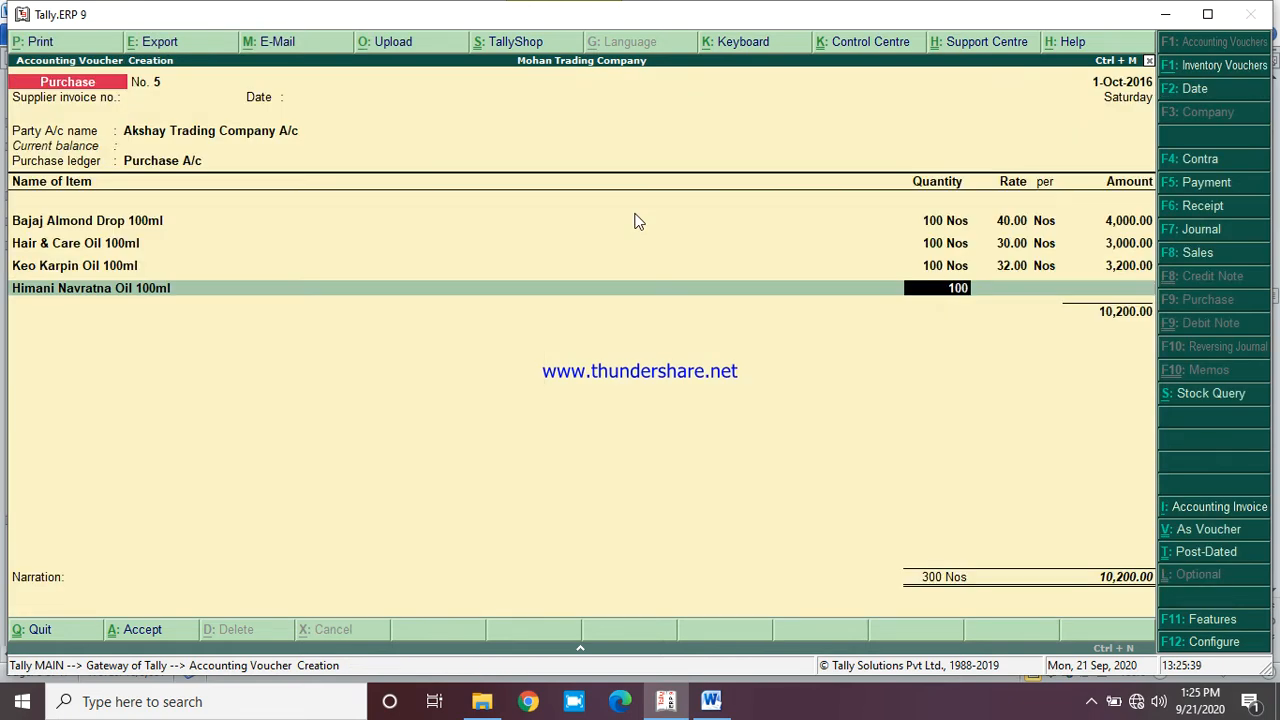
key(Return)
text(35)
key(Return)
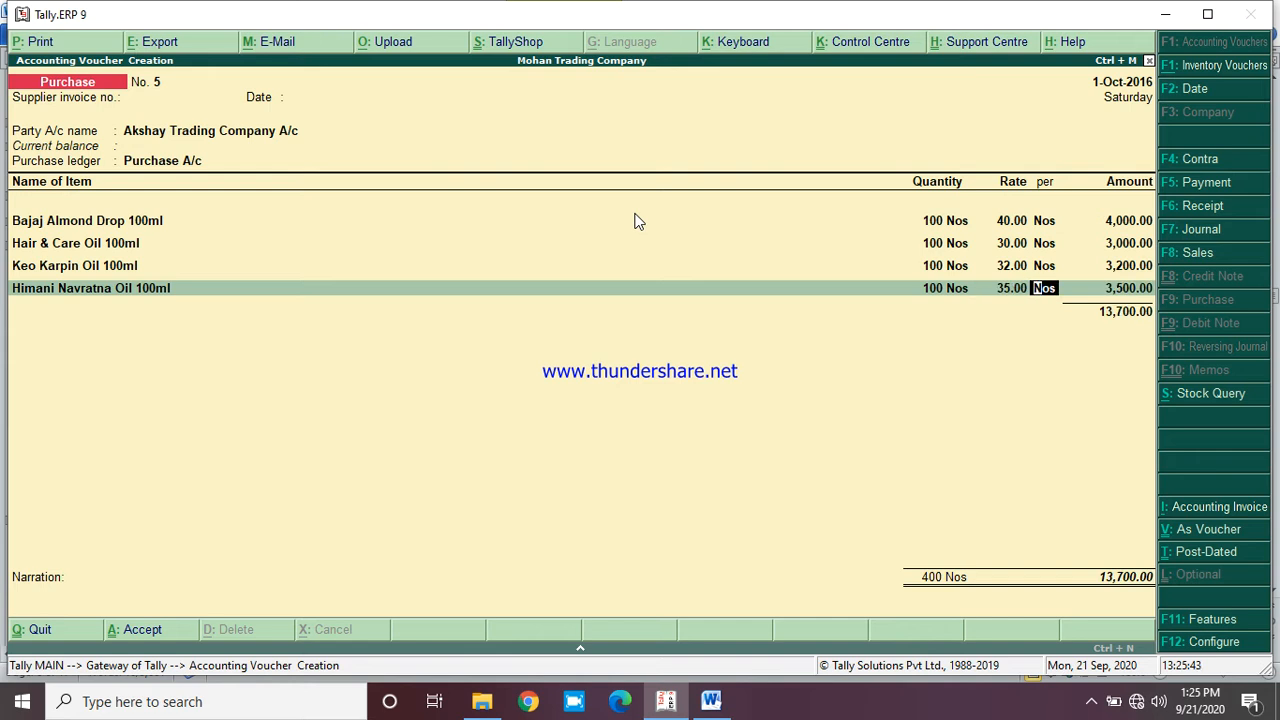
key(Return)
key(Return)
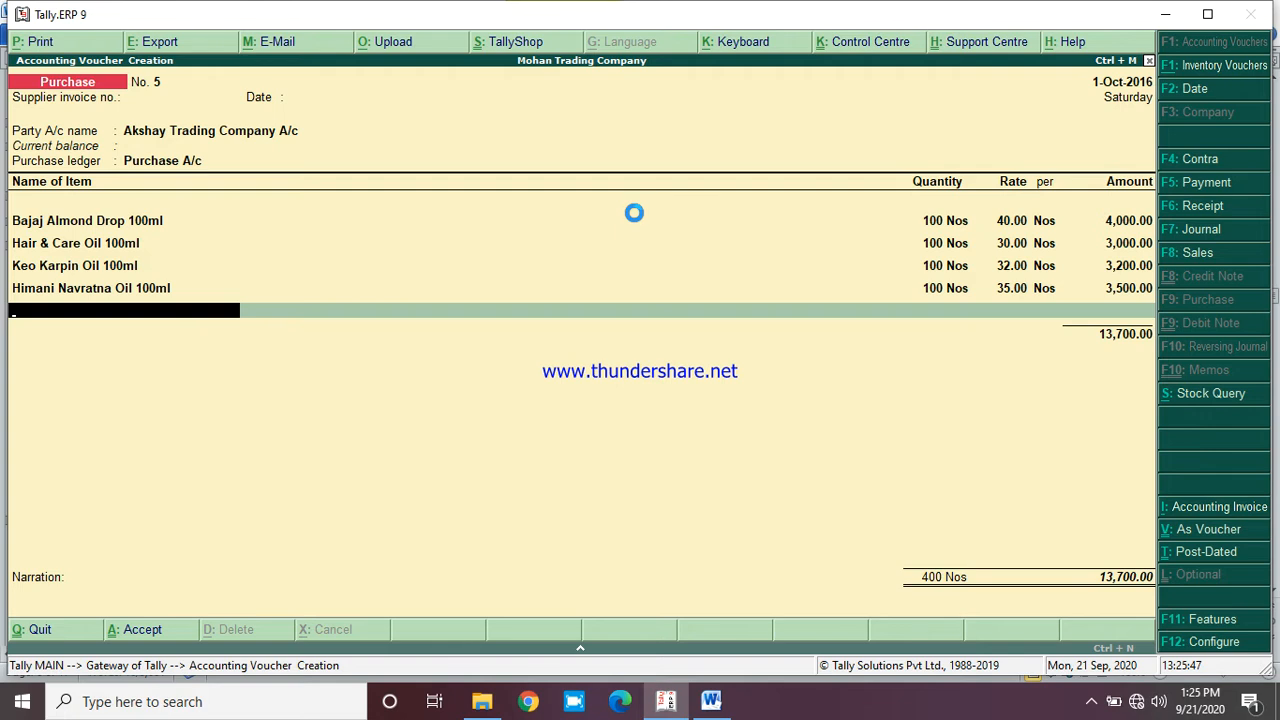
Start a new stock item from the voucher's fifth item line and name it Johnsons Baby Powder 50GM, with no alias
key(alt+c)
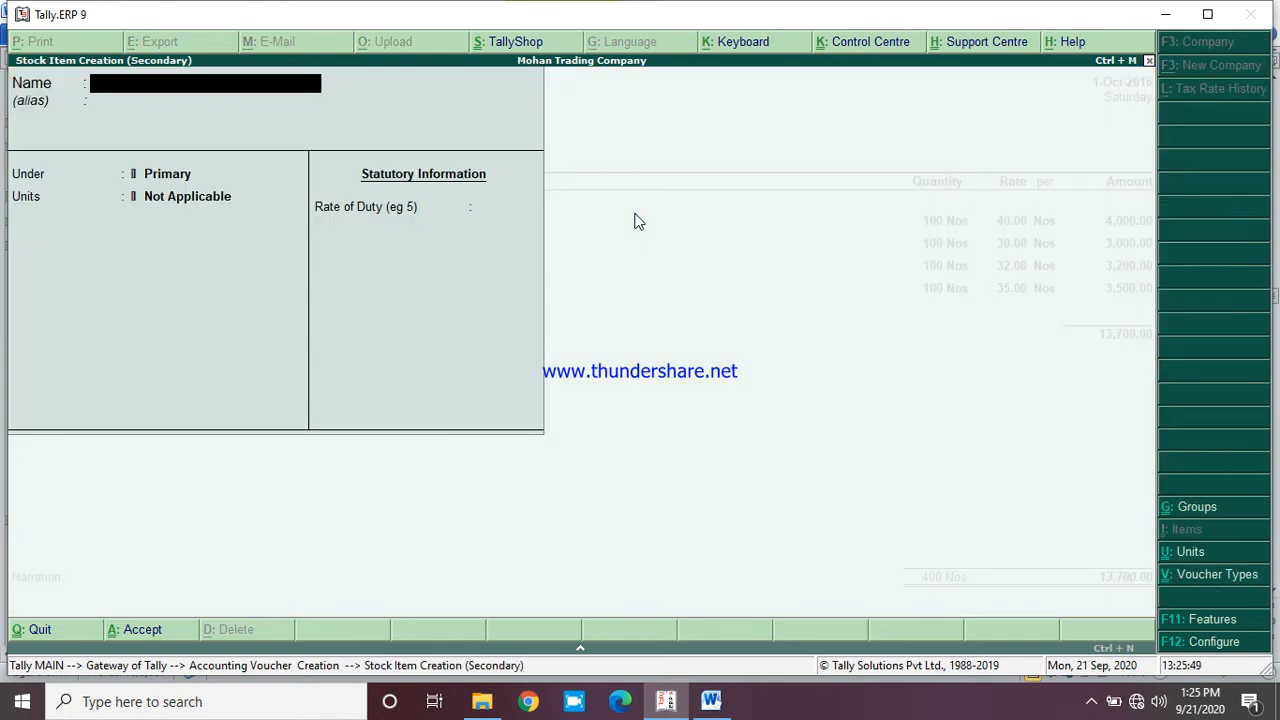
text(Johnsons Baby Po)
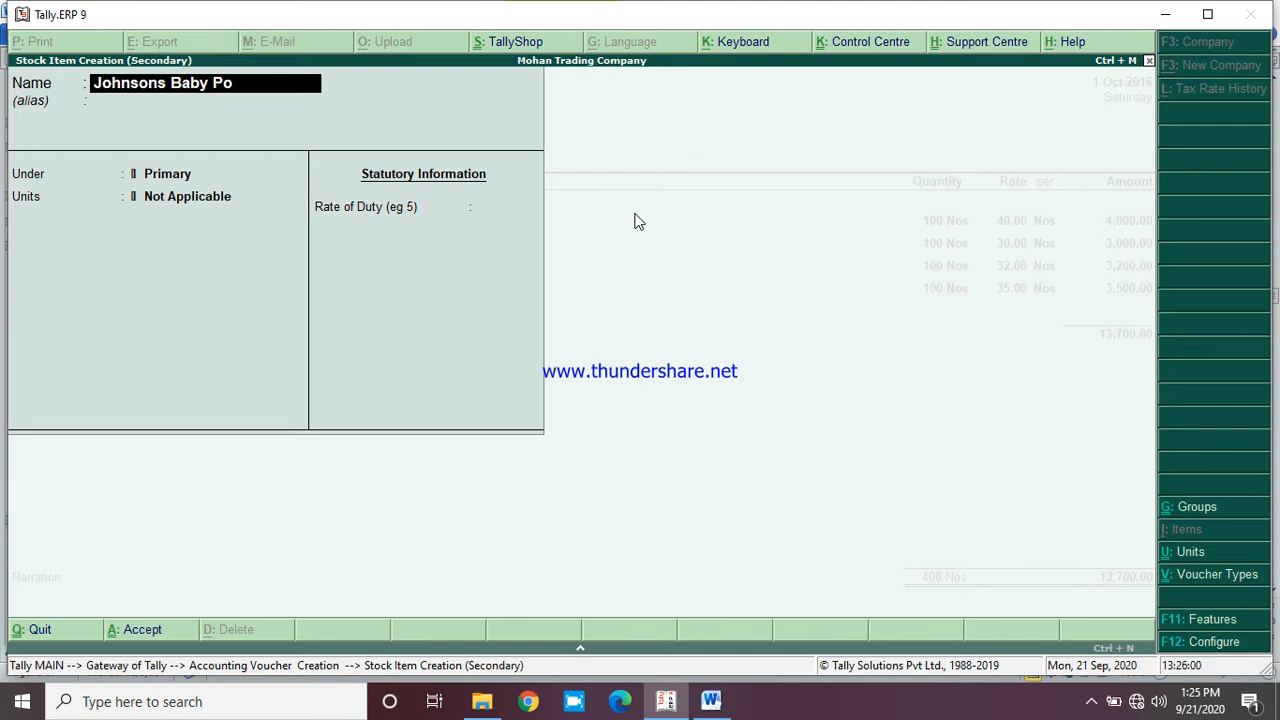
text(wder 50GM)
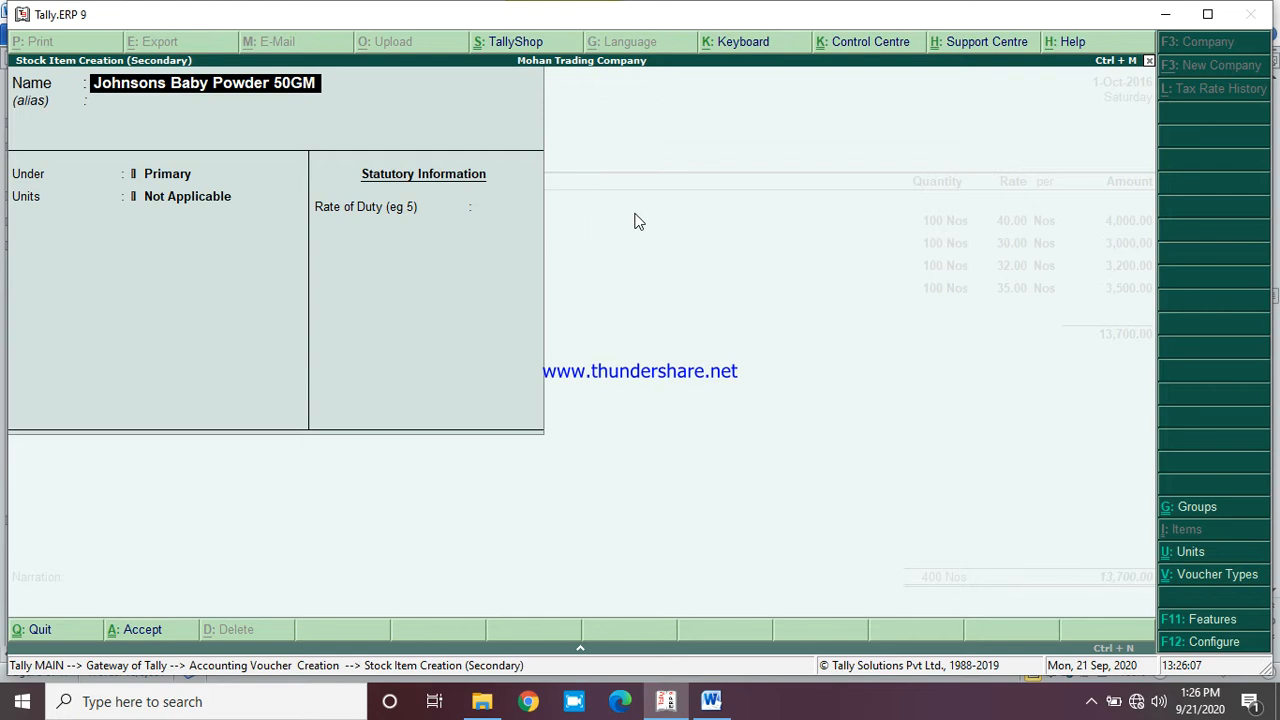
key(Return)
key(Return)
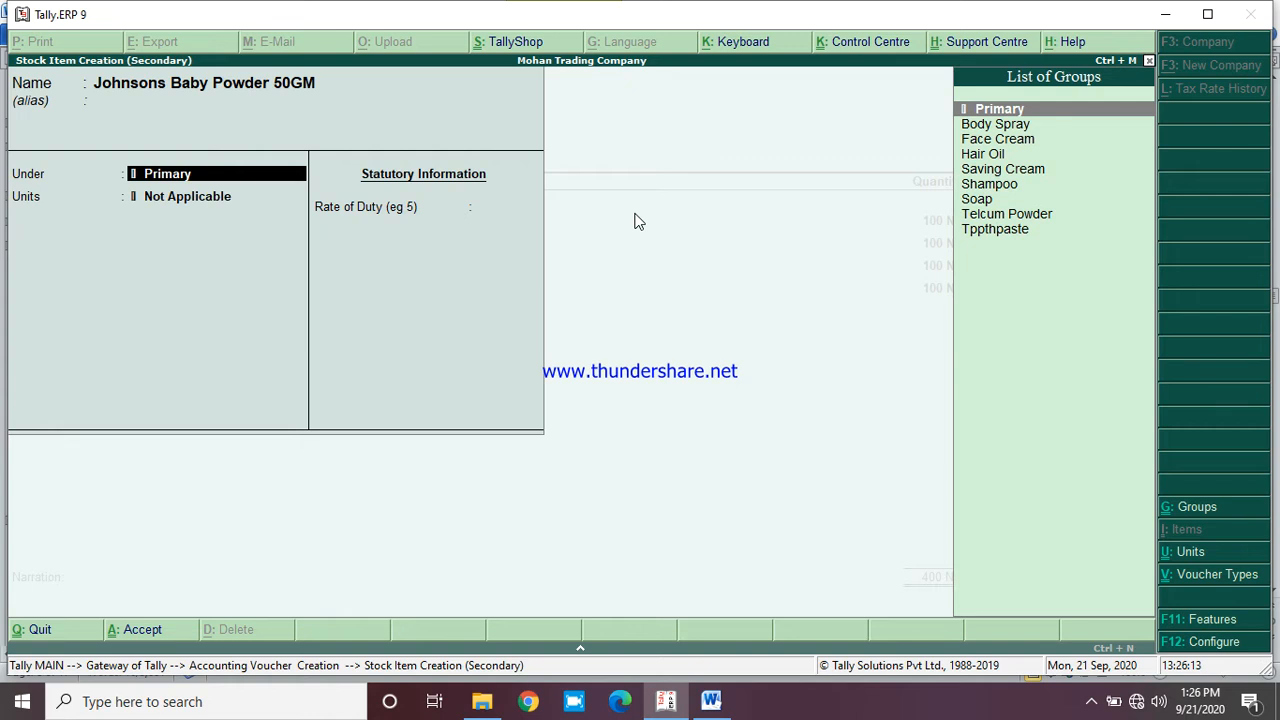
Put Johnsons Baby Powder 50GM under the Telcum Powder group with units Nos, leave the rate of duty at its default, and save it
text(Te)
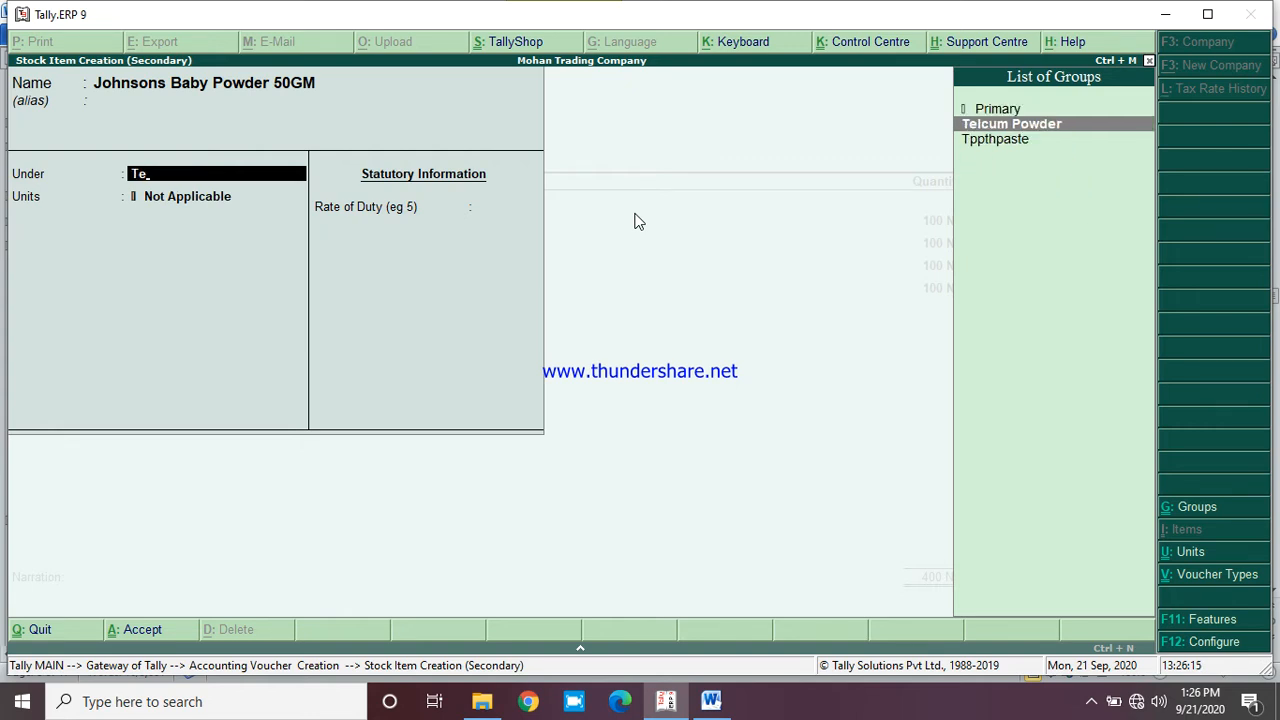
key(Return)
key(Down)
key(Return)
key(Return)
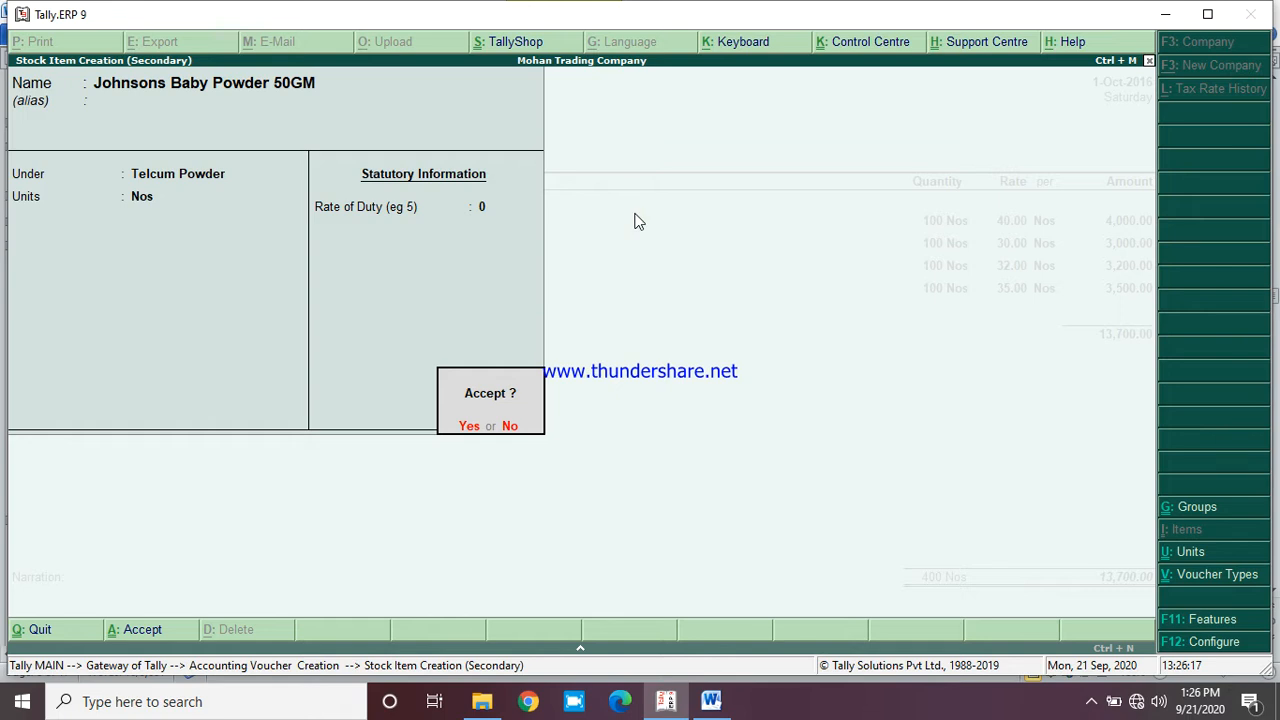
key(Return)
Enter 100 Nos of Johnsons Baby Powder 50GM at a rate of 20 and accept the item line
text(100)
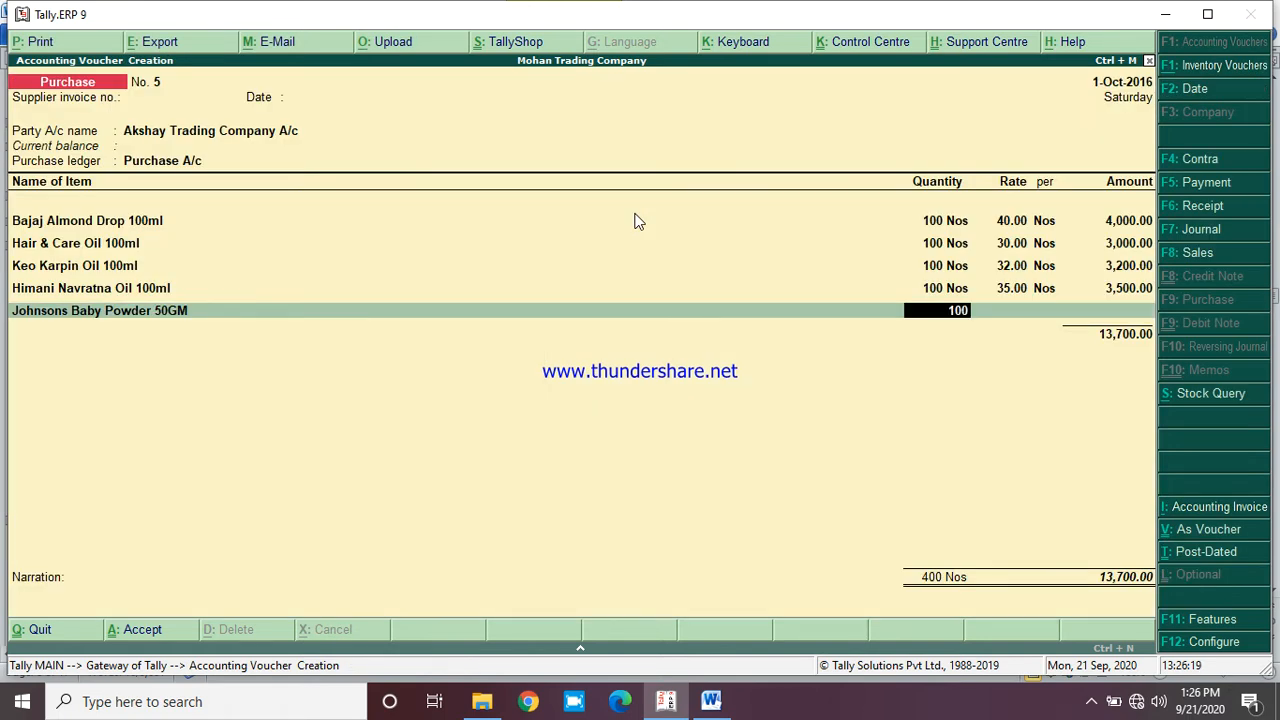
key(Return)
text(20)
key(Return)
key(Return)
key(Return)
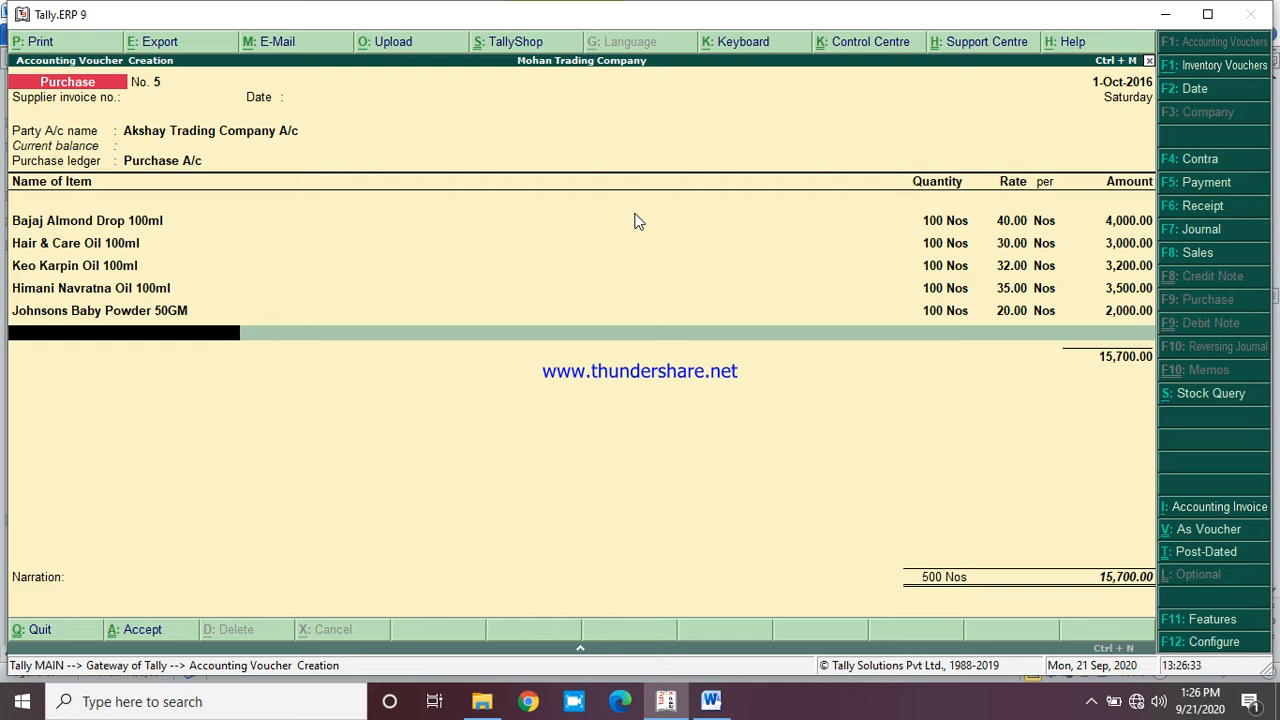
Start a new stock item from the voucher's sixth item line and name it Himani Navratna Cool Talc 100gm, with no alias
key(alt+c)
text(Himani)
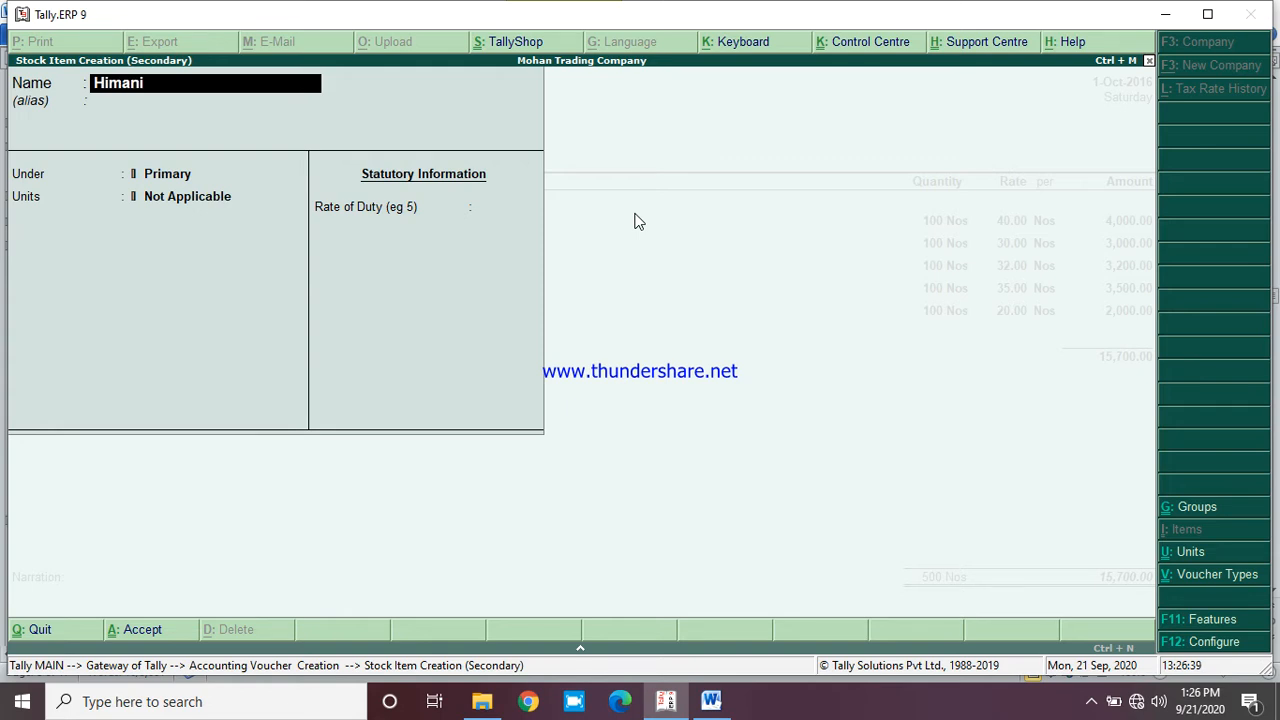
text( Navratna Coo)
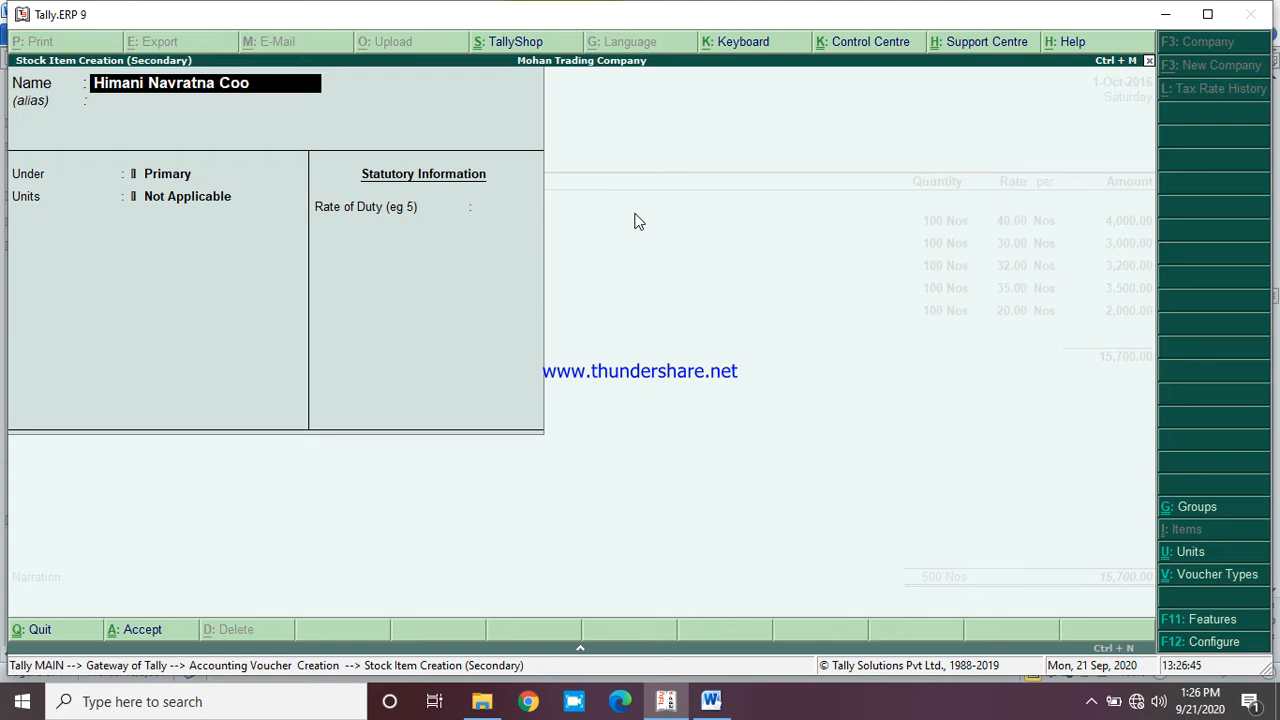
text(l Talc 100gm)
key(Return)
key(Return)
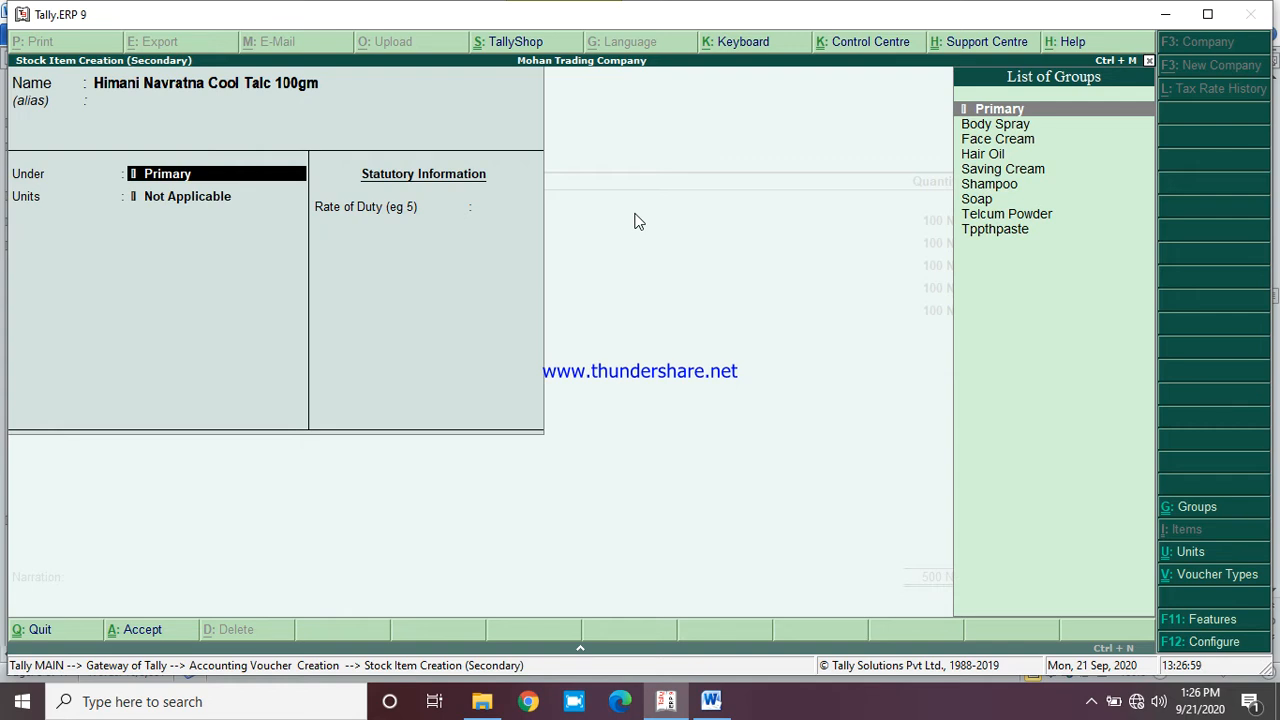
Put Himani Navratna Cool Talc 100gm under the Telcum Powder group with units Nos, leave the rate of duty at its default, and save it
text(Te)
key(Return)
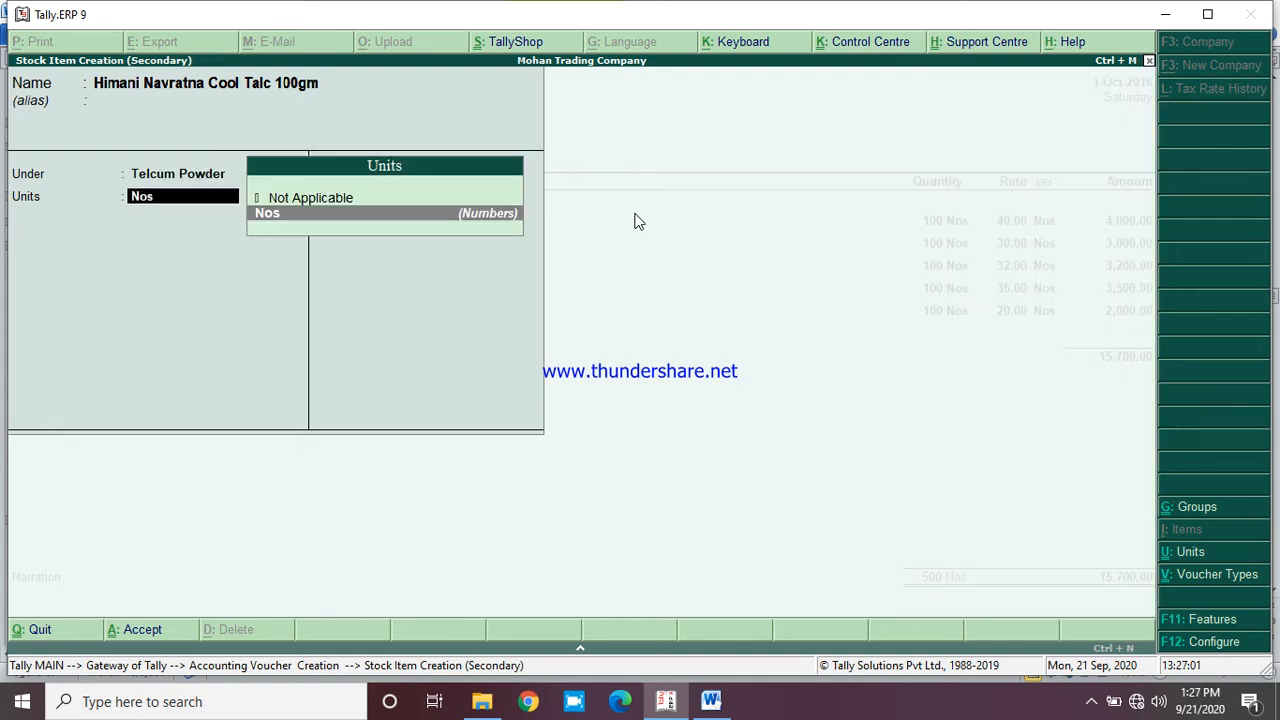
key(Return)
key(Return)
key(Return)
Enter 100 Nos of Himani Navratna Cool Talc 100gm at a rate of 30 and accept the item line
text(100)
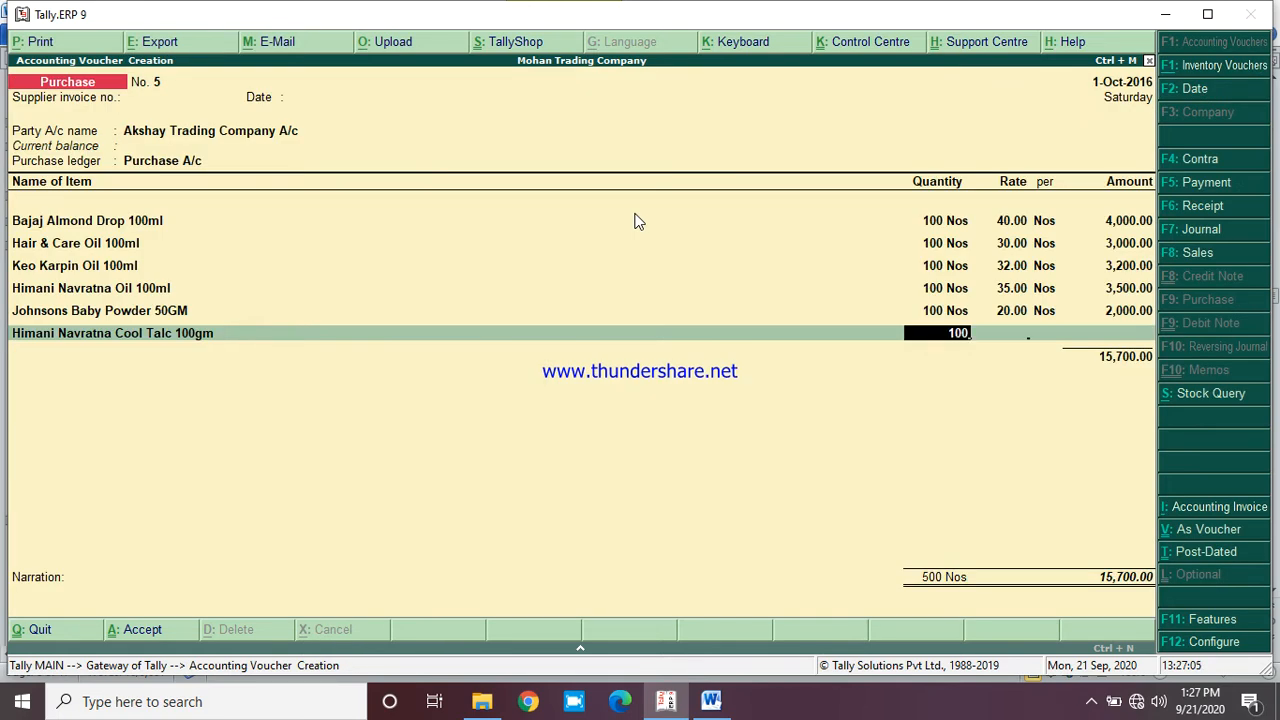
key(Return)
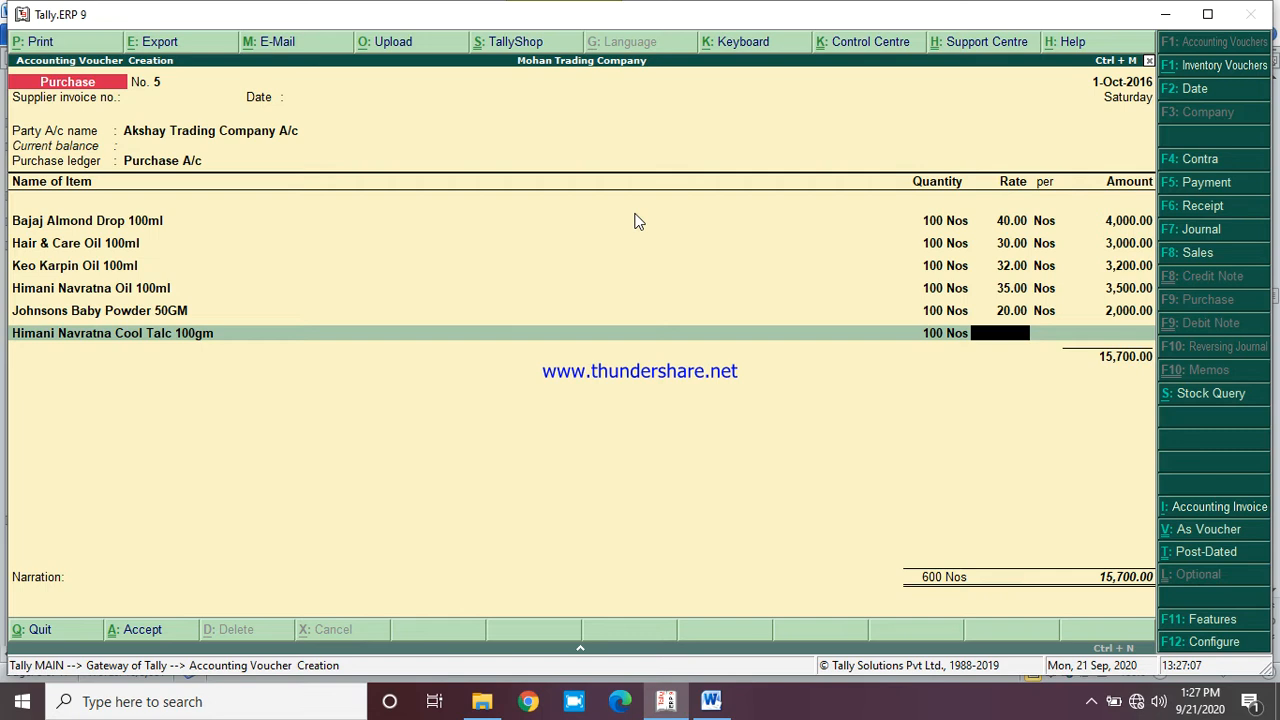
text(30)
key(Return)
key(Return)
key(Return)
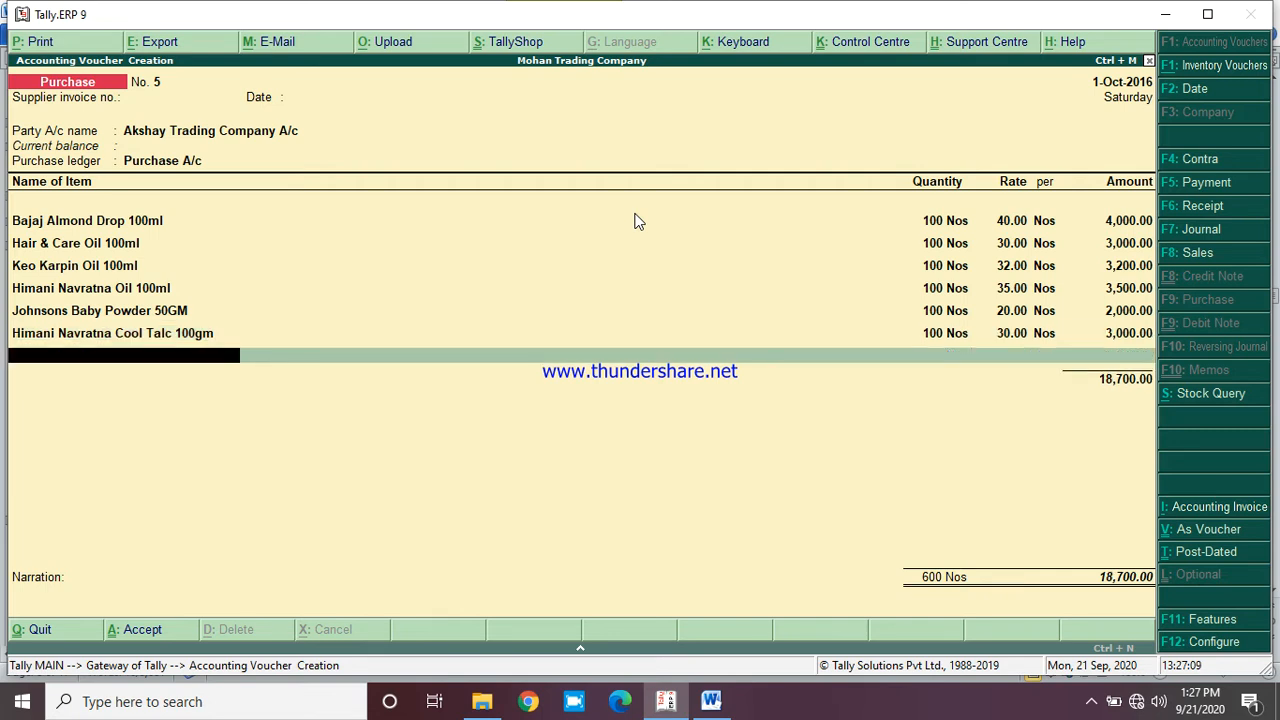
Start a new stock item from the voucher's seventh item line and name it Lifebuoy Health Talc 100gm, with no alias
key(alt+c)
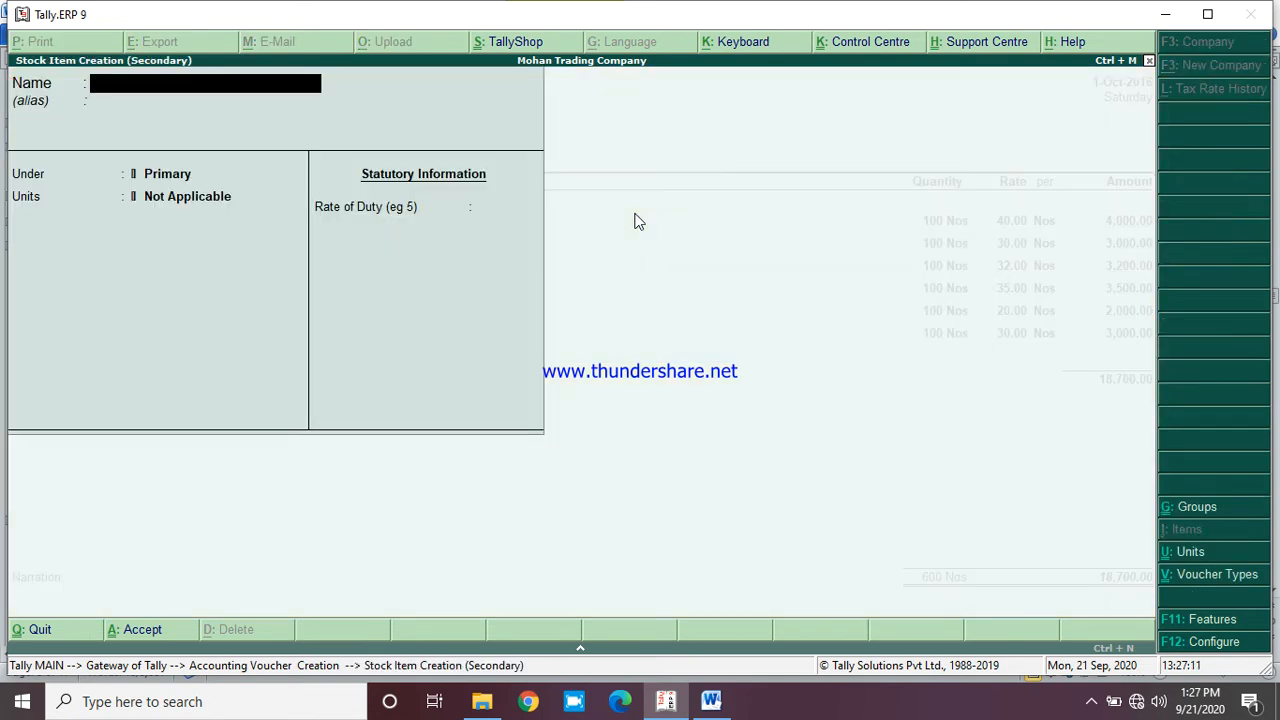
text(Lifebuoy Heal)
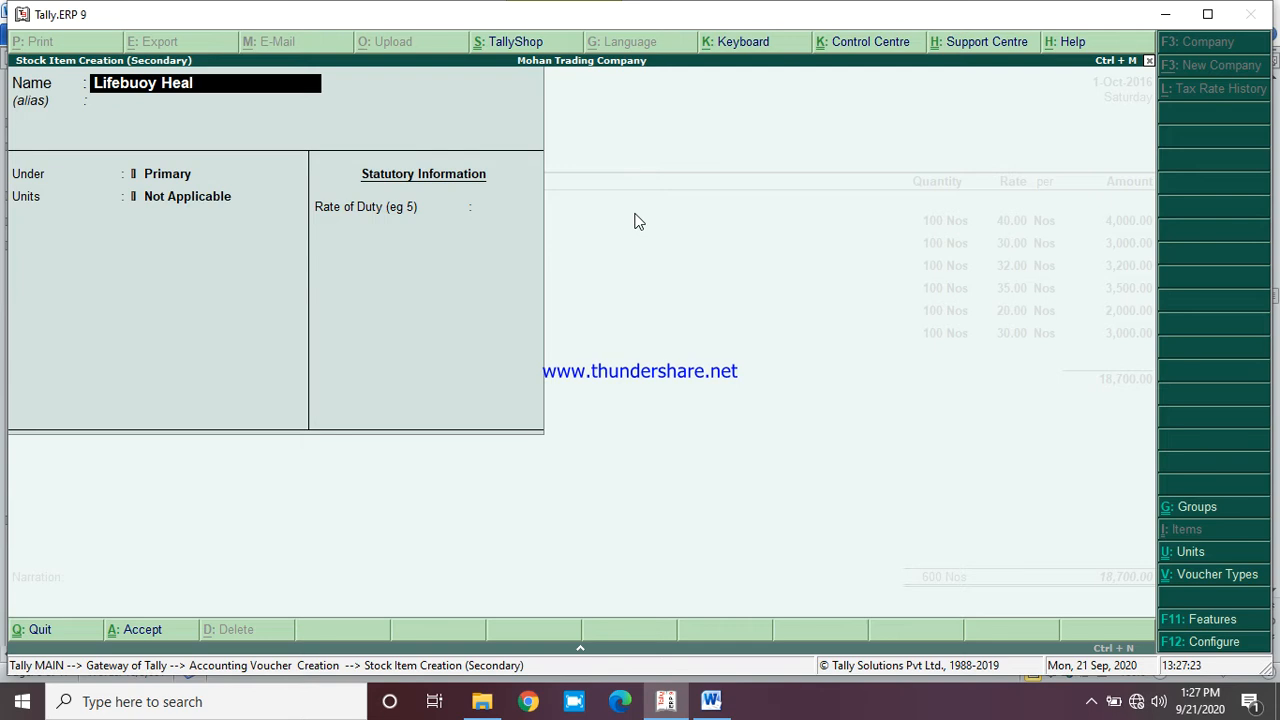
text(th Talc 100gm)
key(Return)
key(Return)
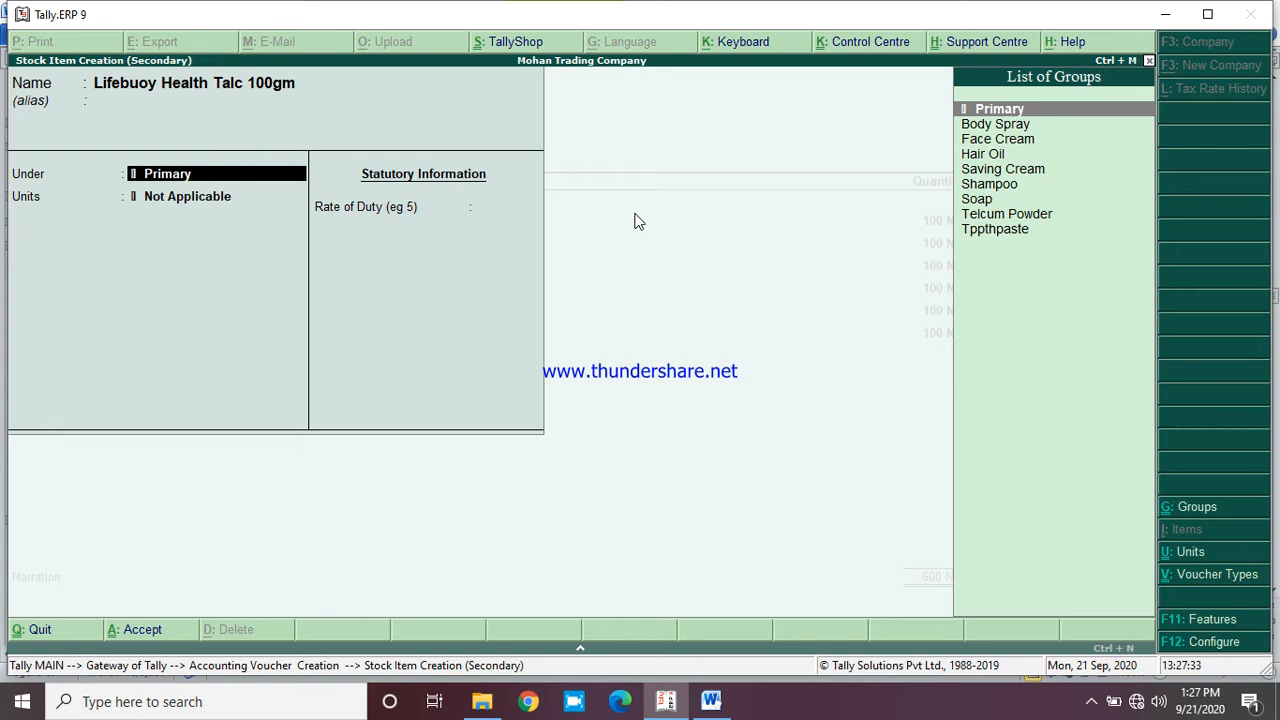
Put Lifebuoy Health Talc 100gm under the Telcum Powder group with units Nos, leave the rate of duty at its default, and save it
text(te)
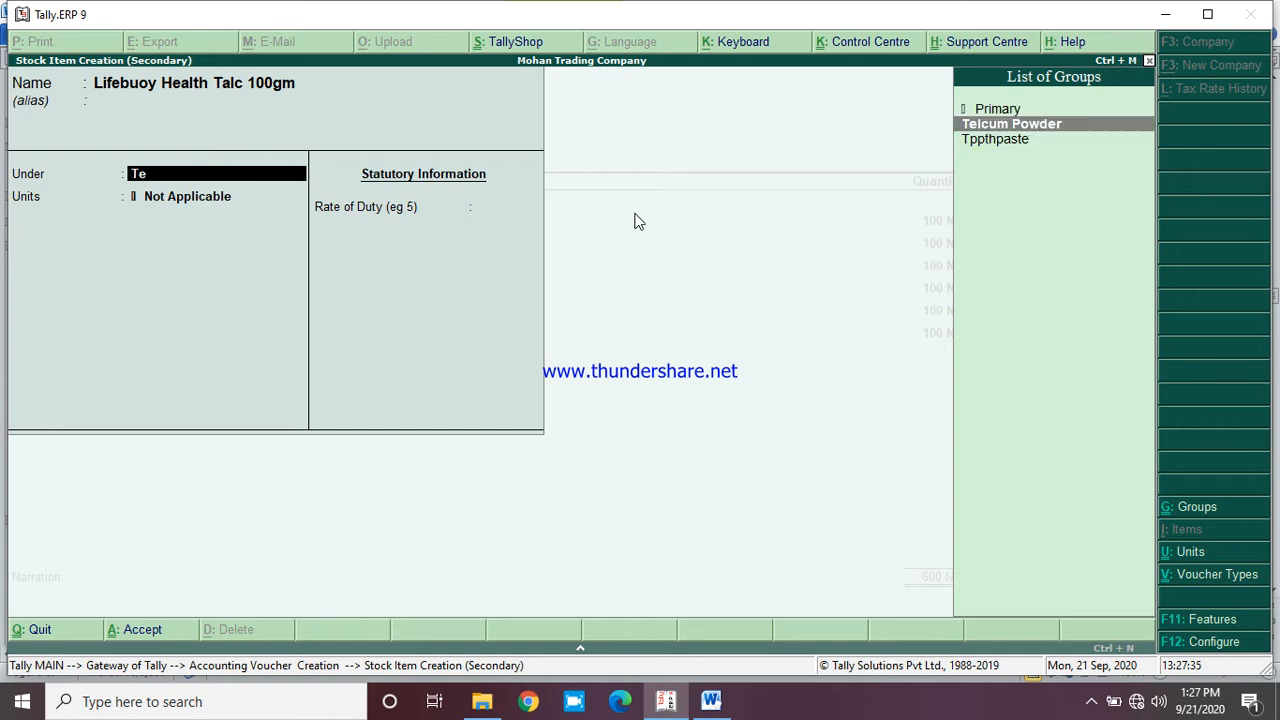
key(Return)
key(Down)
key(Return)
key(Return)
key(Return)
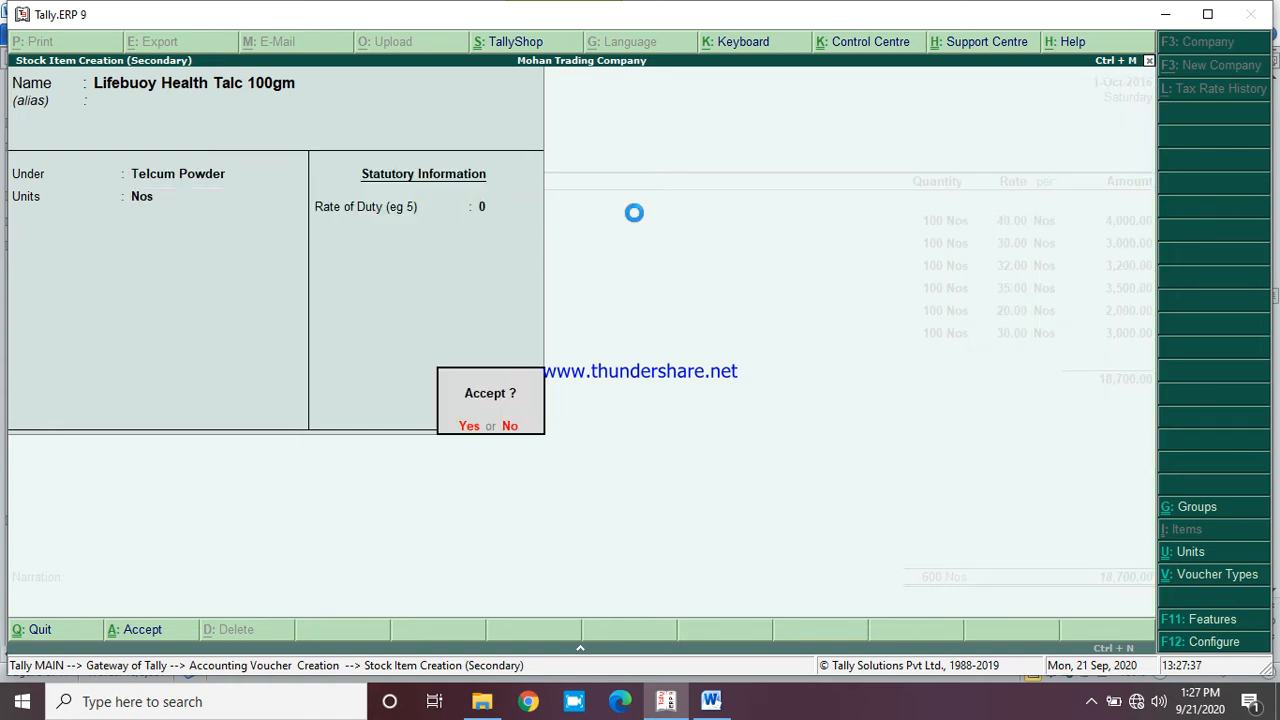
Enter 100 Nos of Lifebuoy Health Talc 100gm at a rate of 34 and accept the item line
text(100)
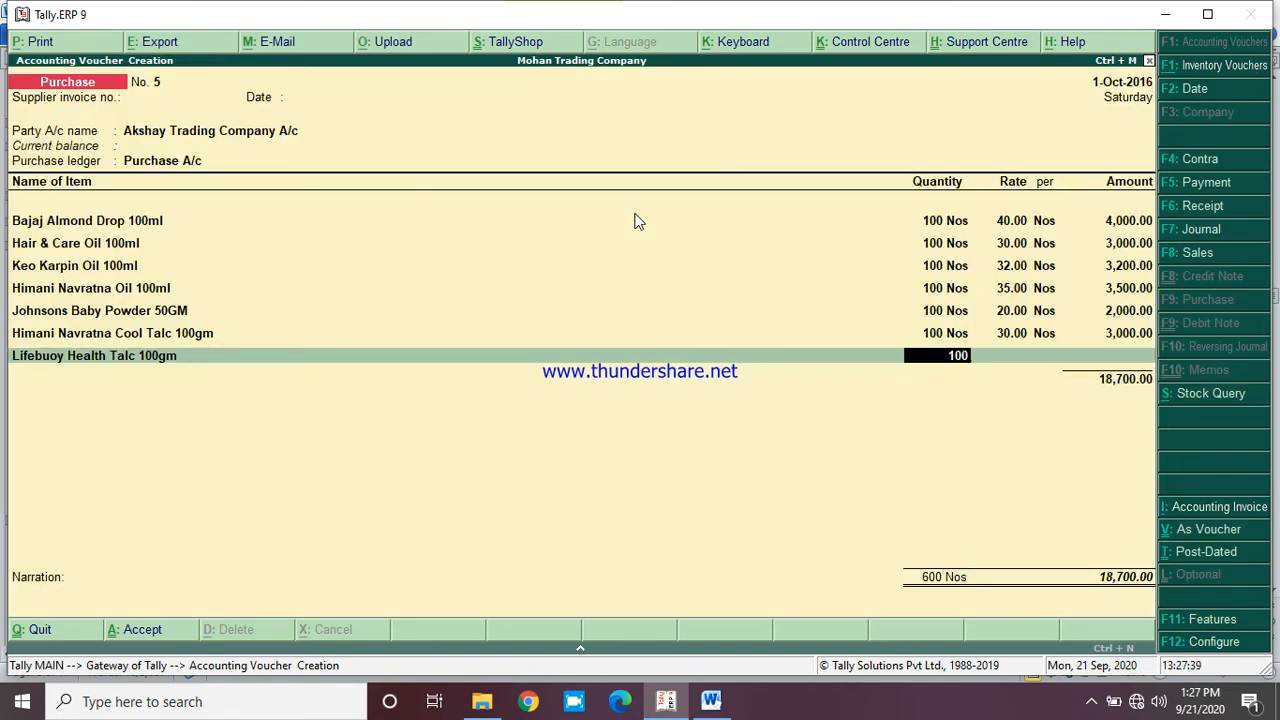
key(Return)
text(34)
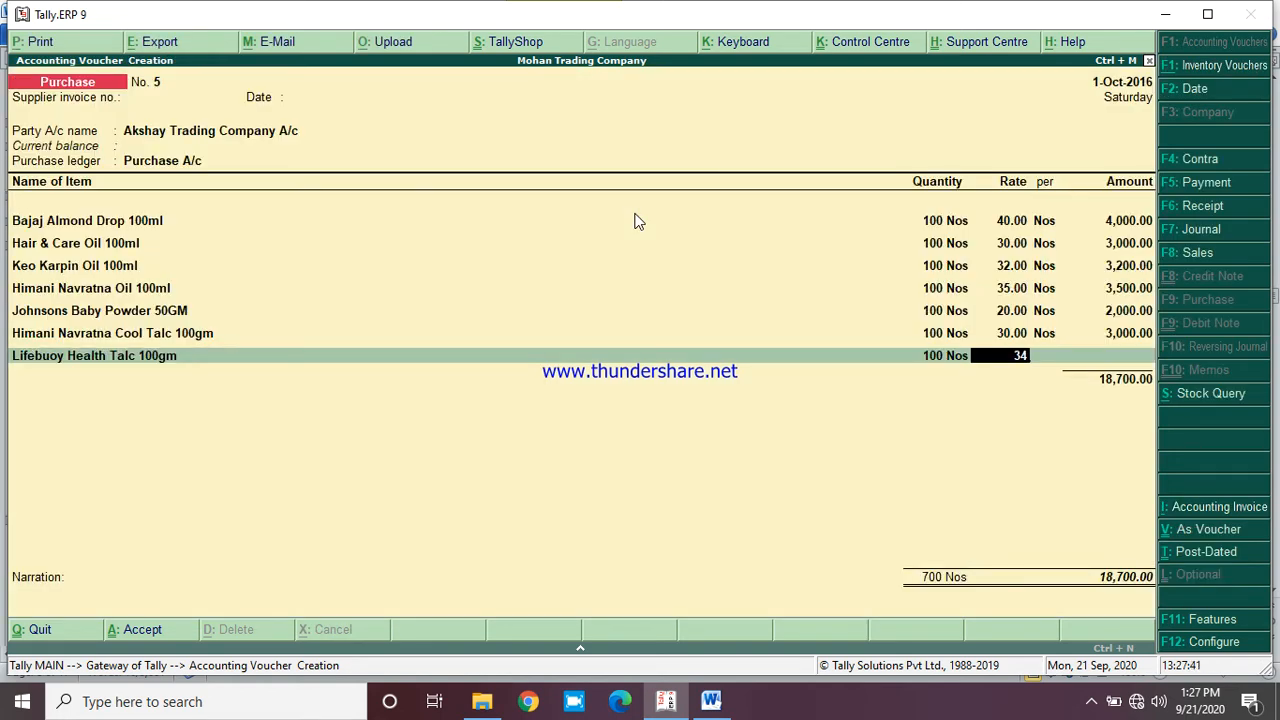
key(Return)
key(Return)
key(Return)
End the item list, leave the narration blank, and save the Akshay Trading Company purchase voucher
key(Return)
key(Return)
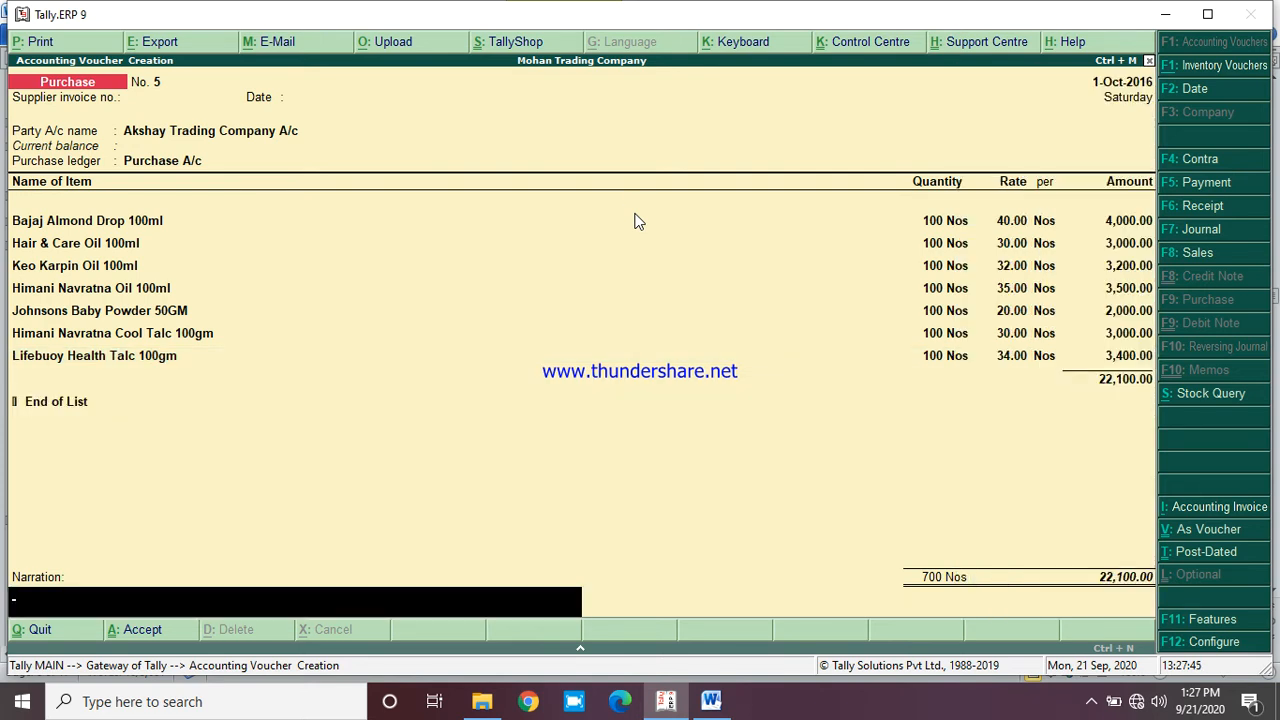
key(Return)
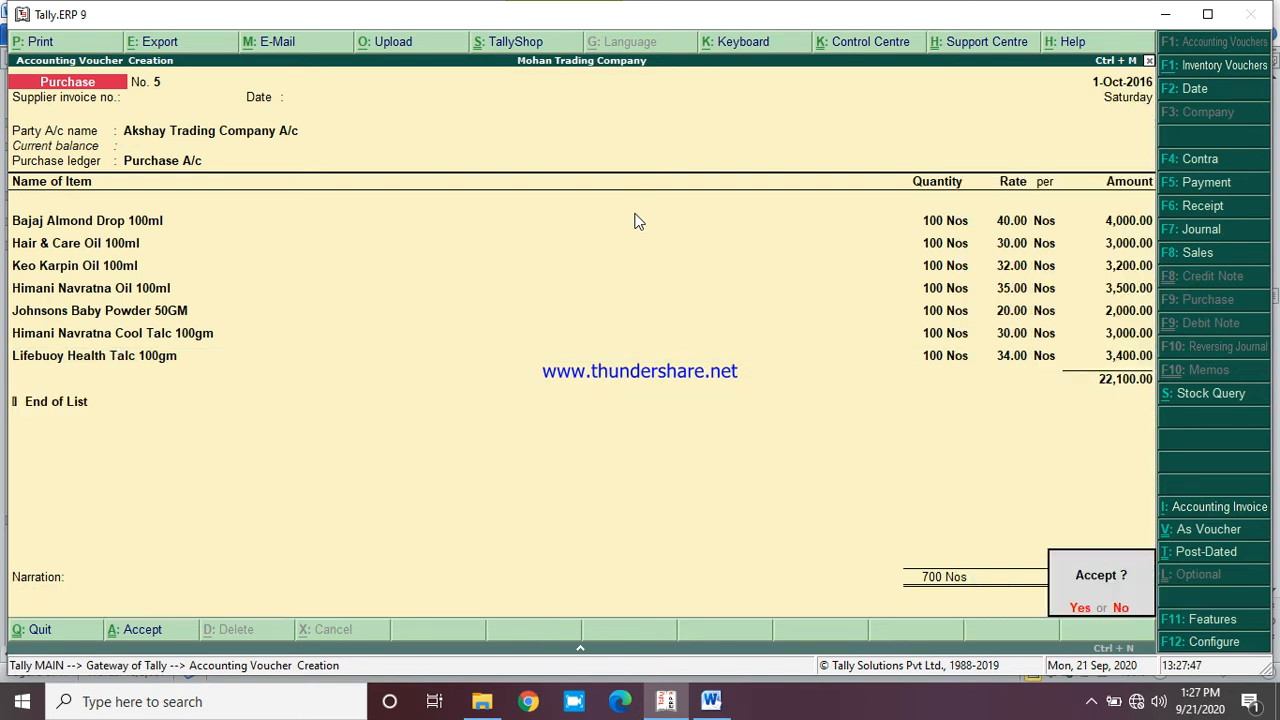
key(Return)
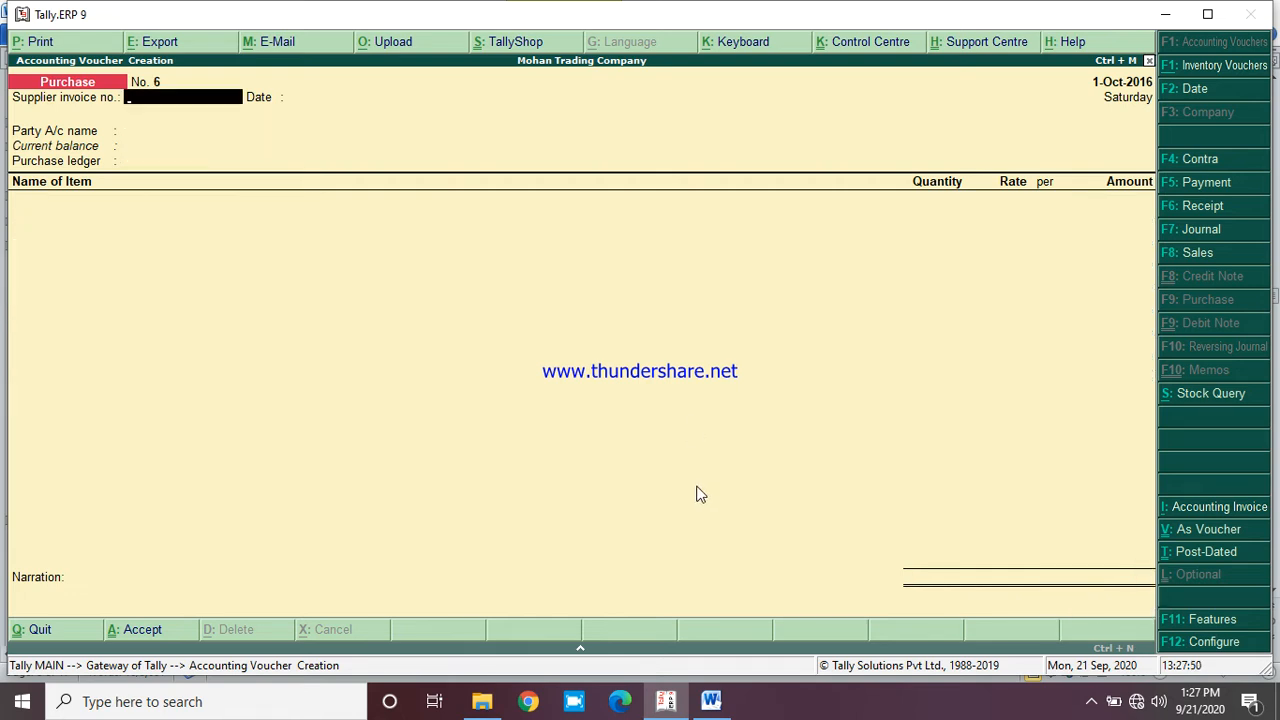
Switch to the case-study document in Word and read transaction 63, the credit sale to Astha General Store, with its items, quantities and rates
click(724, 709)
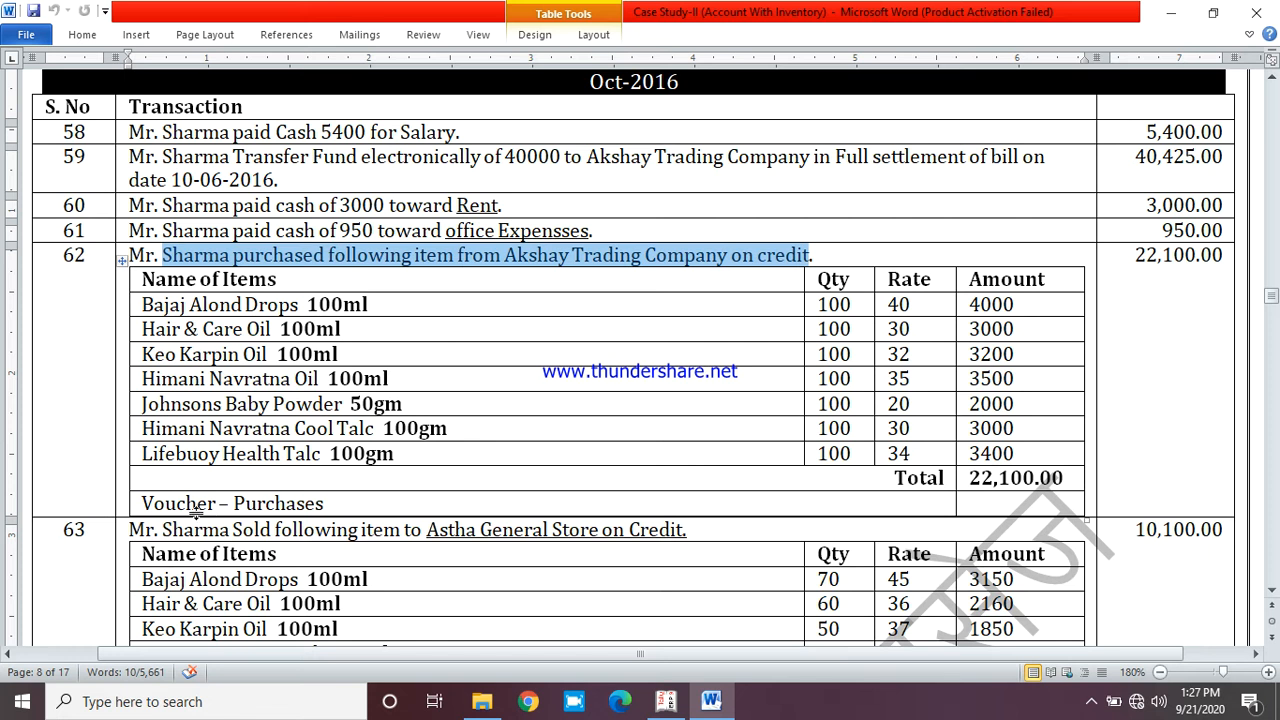
drag(164, 528, 698, 530)
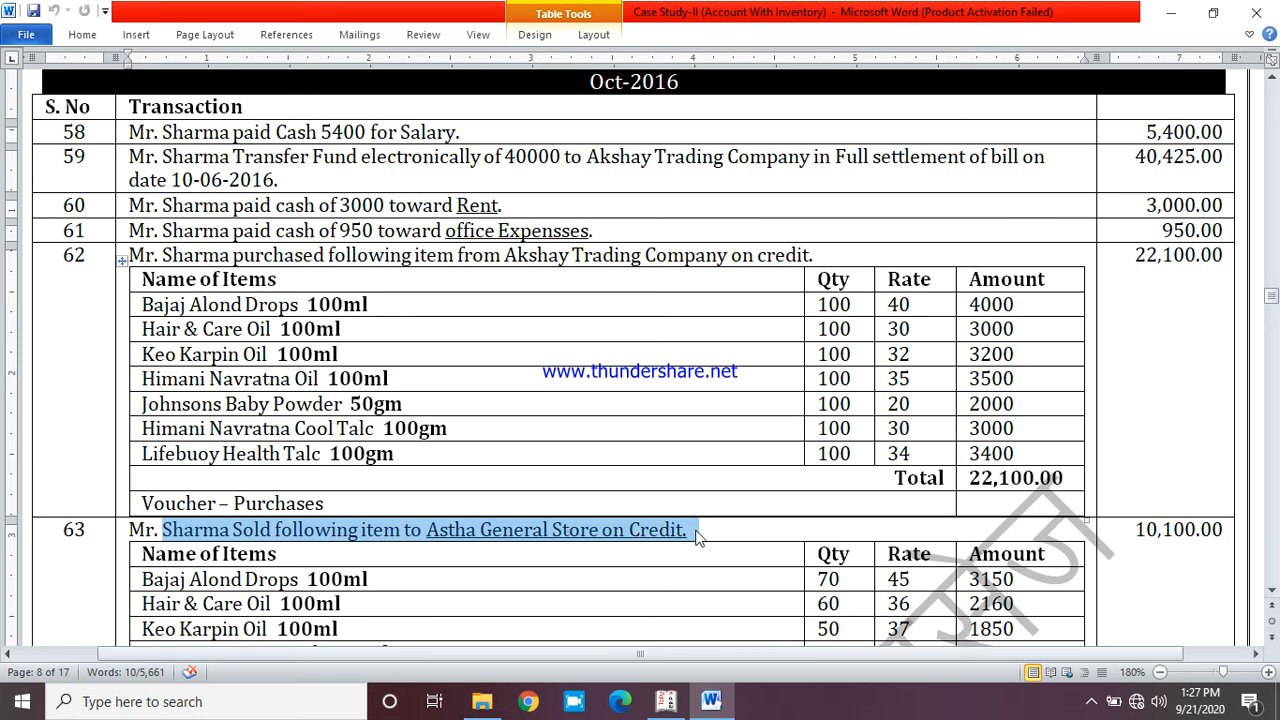
click(1274, 590)
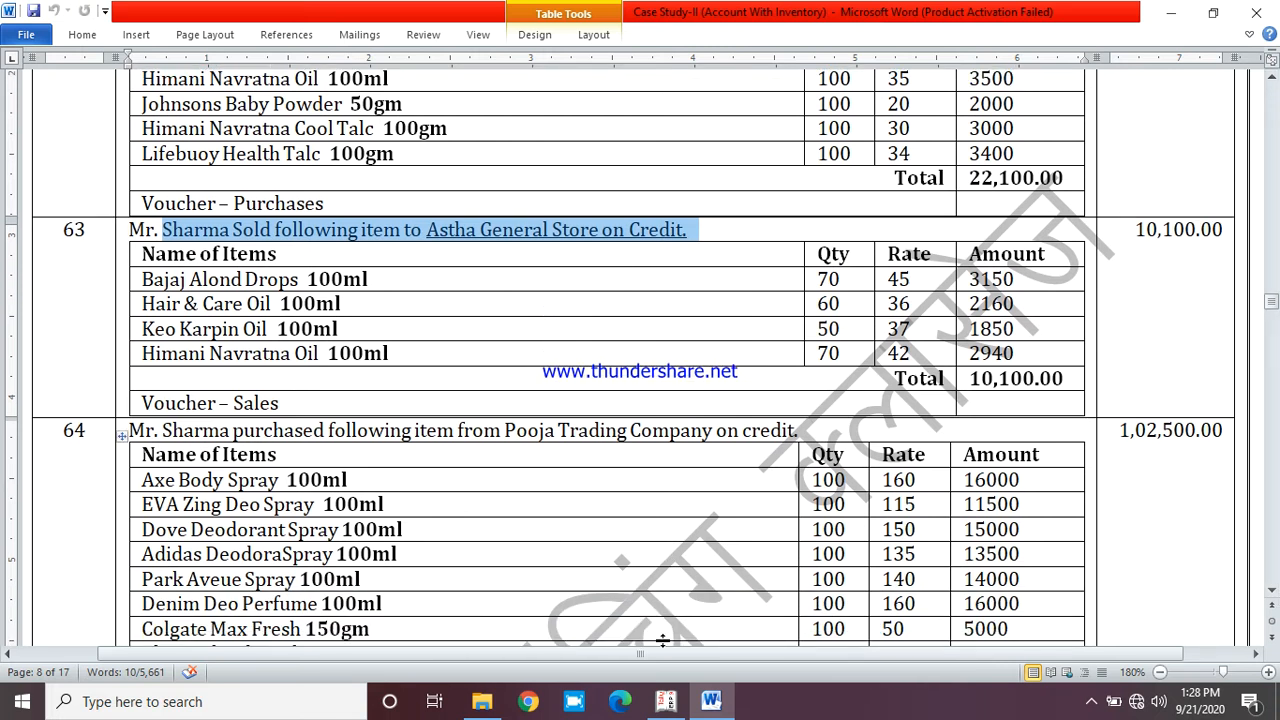
Switch back to Tally.ERP 9 and start a Sales voucher with the reference number left blank
click(666, 701)
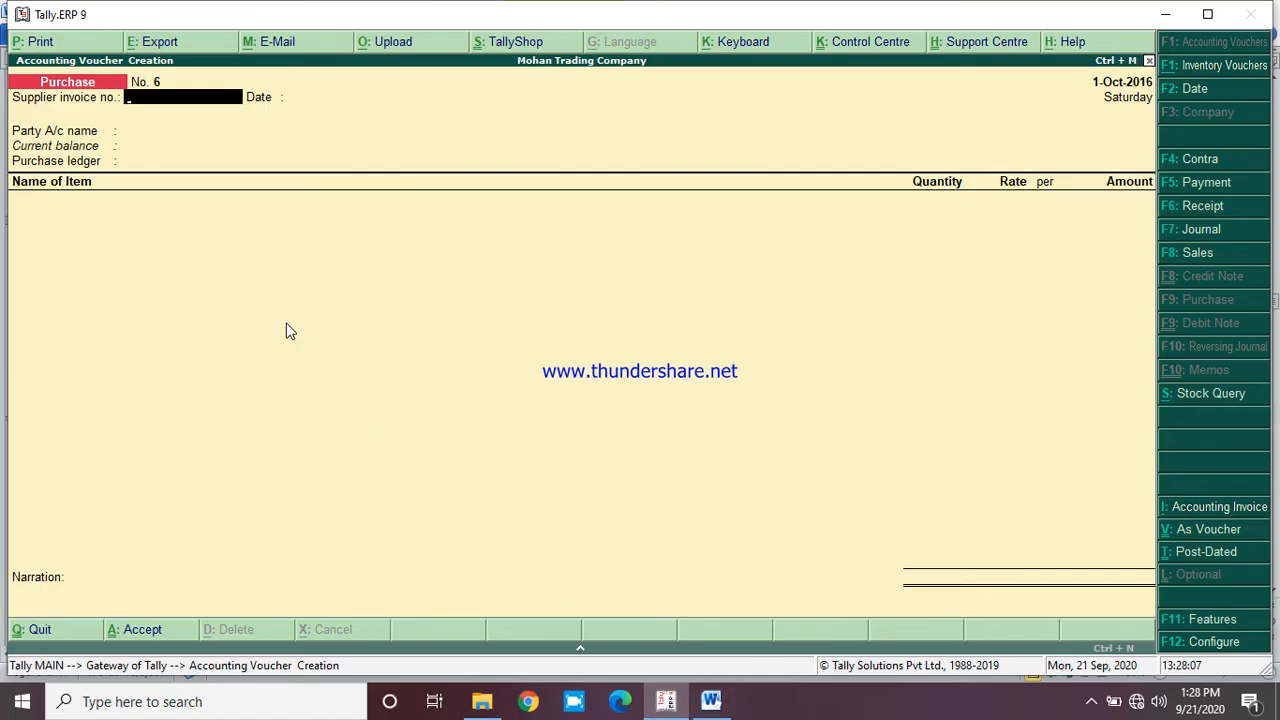
click(1190, 253)
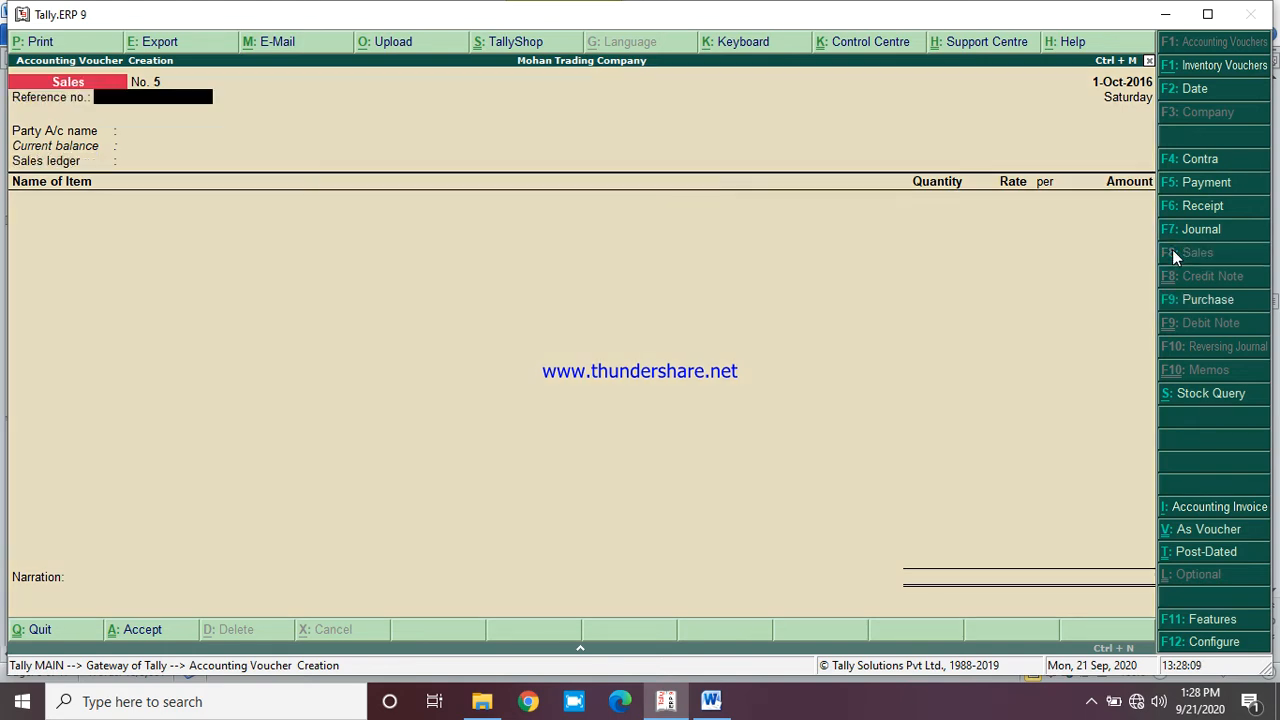
key(Return)
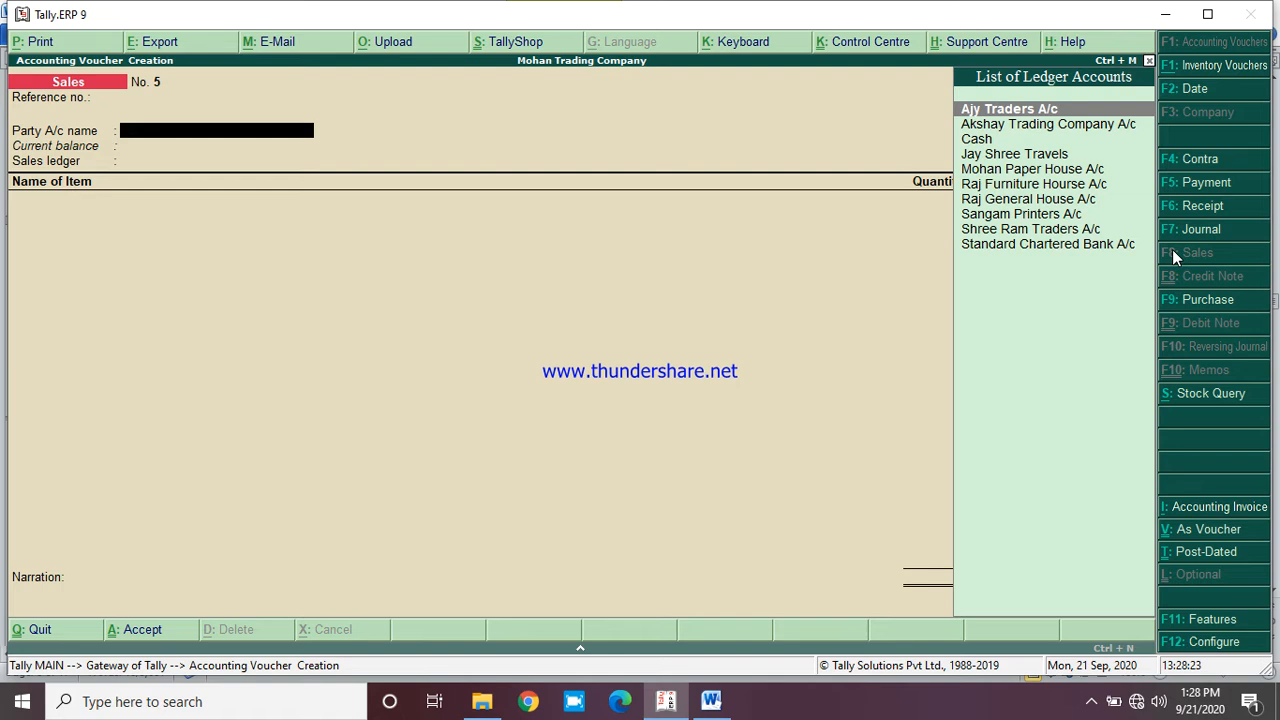
Start a new party ledger from the sales voucher and name it Ashtha General Store, with no alias
key(alt+c)
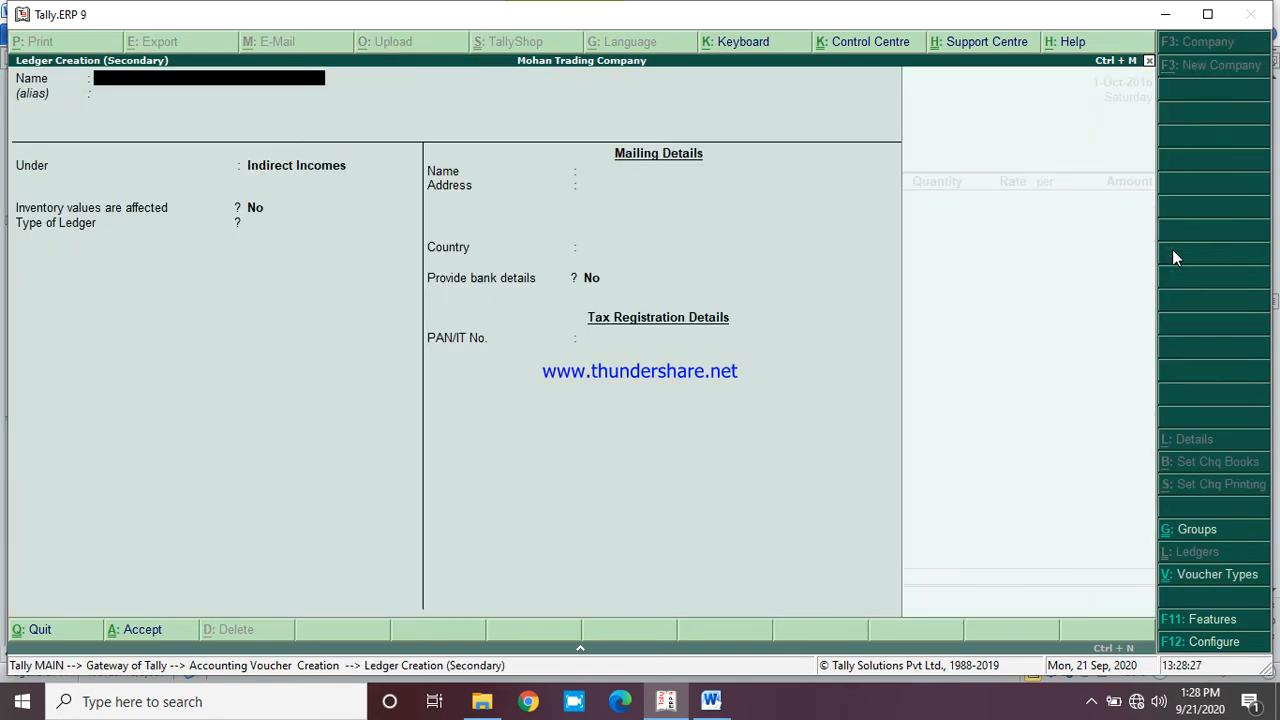
text(Ashtha General Store)
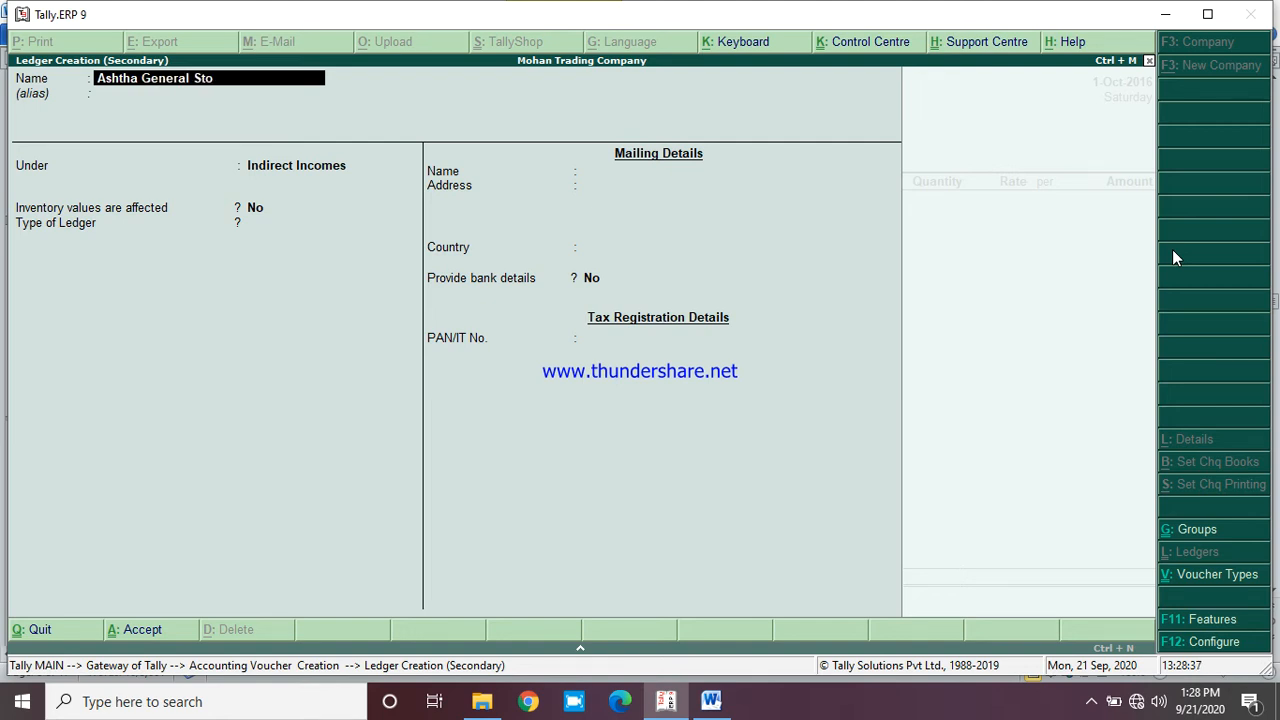
key(Return)
key(Return)
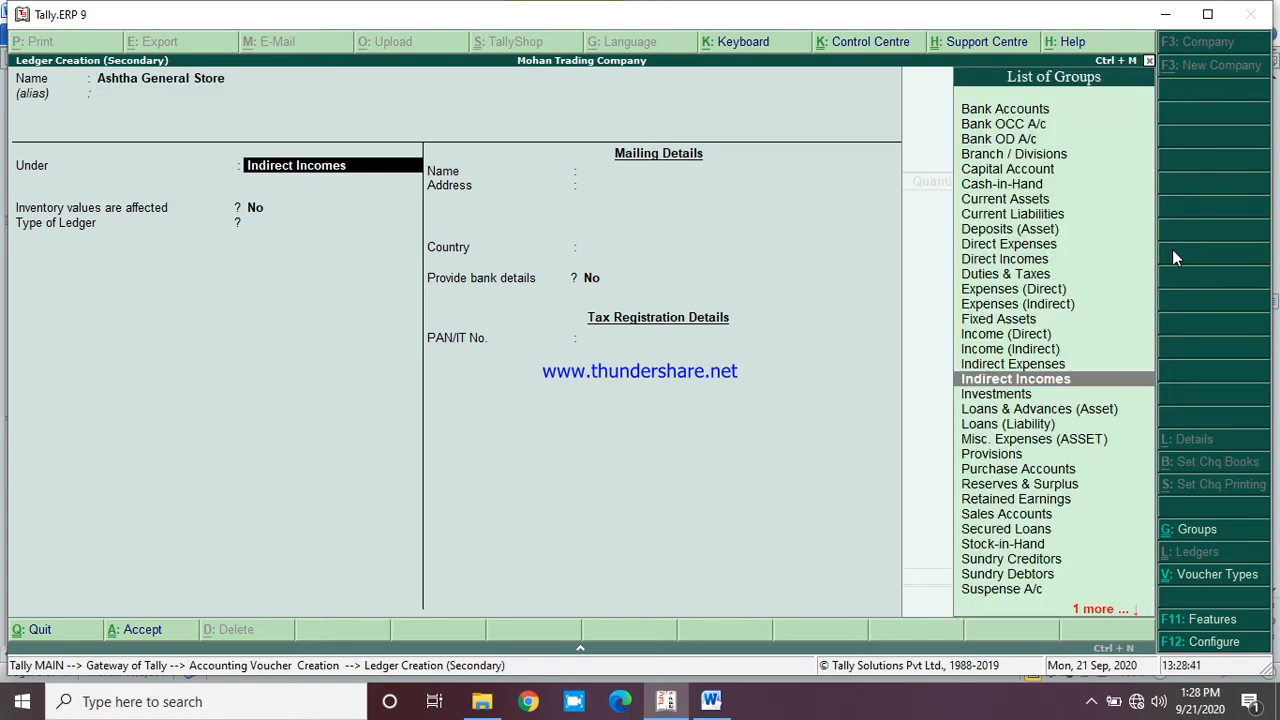
Put the Ashtha General Store ledger under Sundry Debtors, keep the default balance, mailing, bank and tax details, and save it
text(Sun)
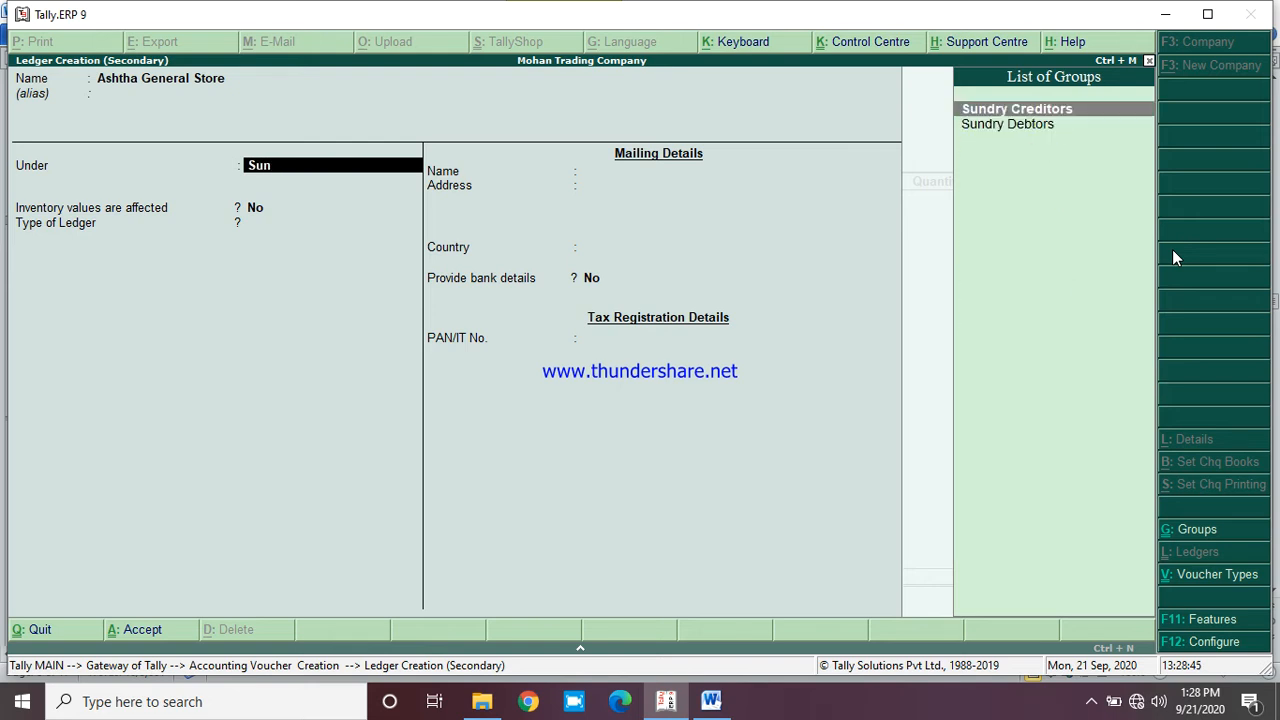
key(Down)
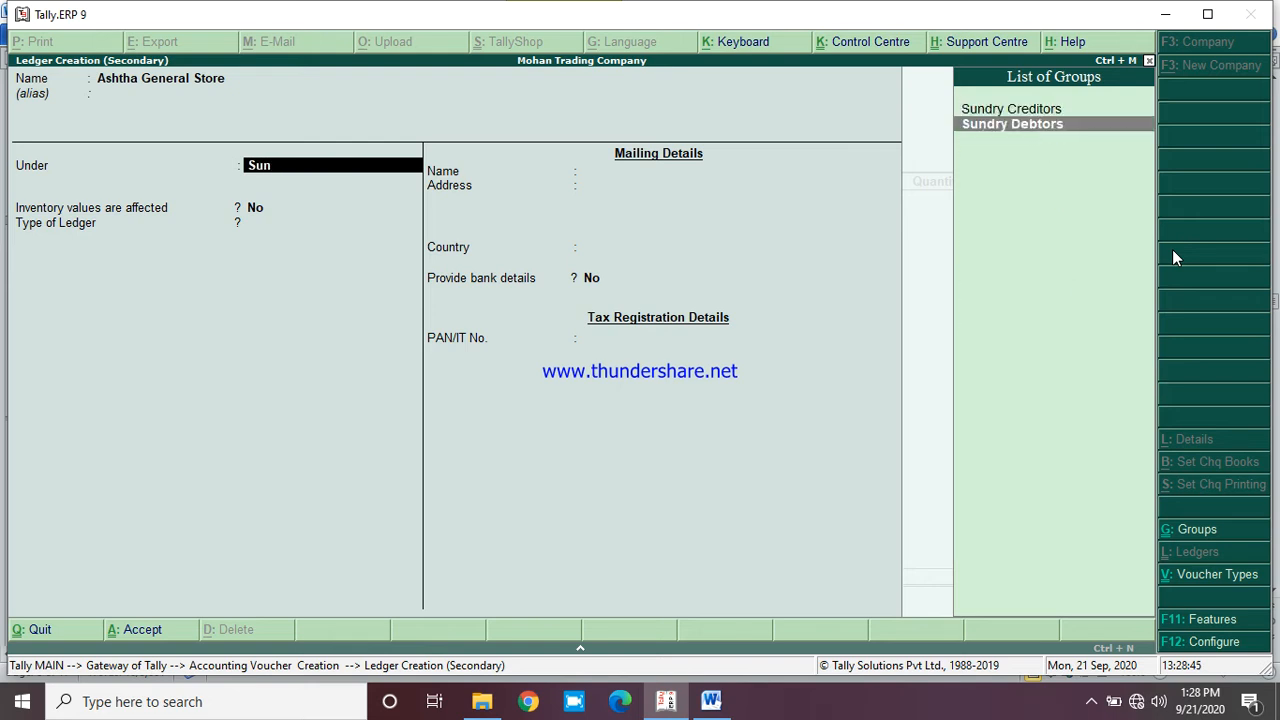
key(Return)
key(Return)
key(Return)
key(Return)
key(Return)
key(Return)
key(Return)
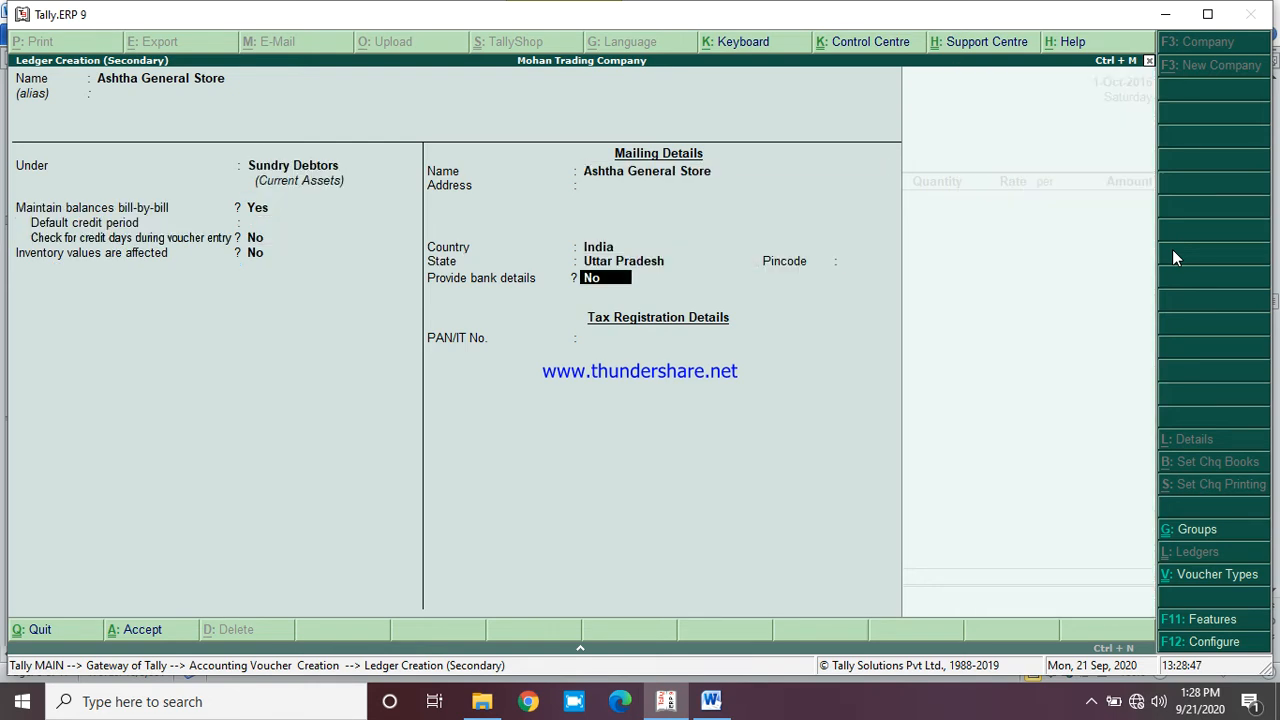
key(Return)
key(Return)
key(Return)
Leave the despatch, order and buyer details for Ashtha General Store at their defaults and use Sales A/c as the sales ledger
key(Return)
key(Return)
key(Return)
key(Return)
key(Return)
key(Return)
key(Return)
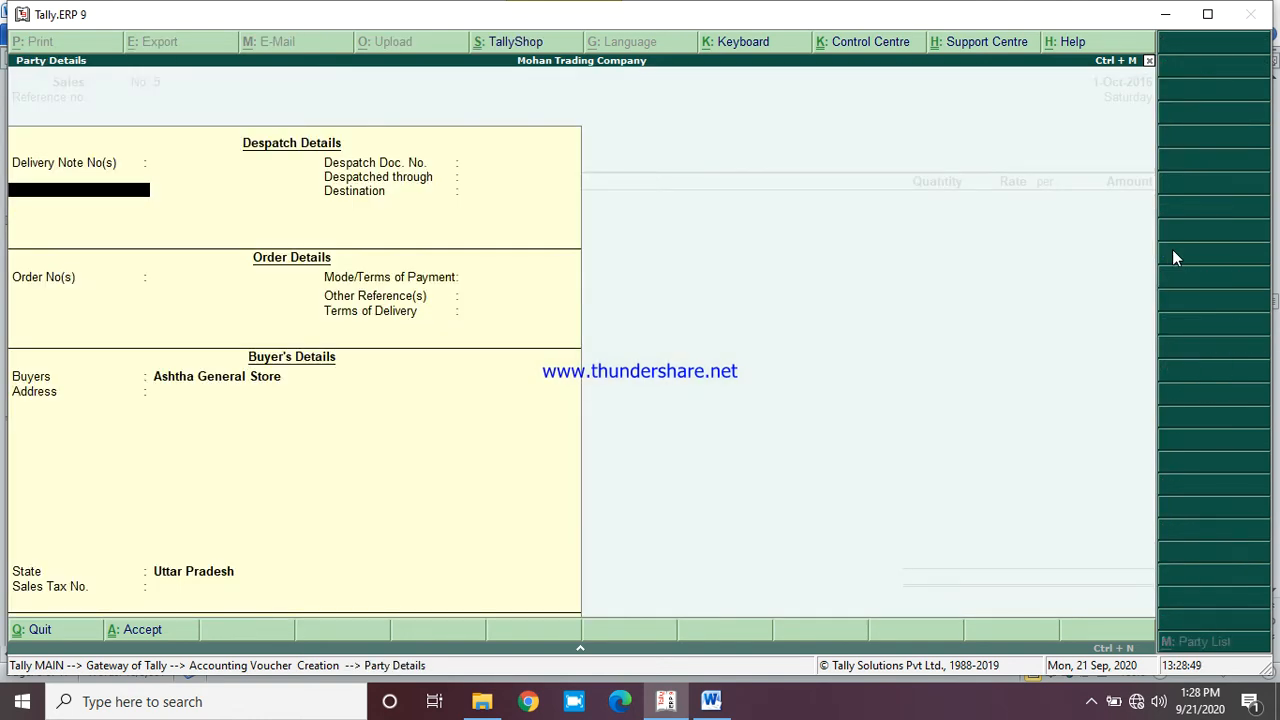
key(Return)
key(Return)
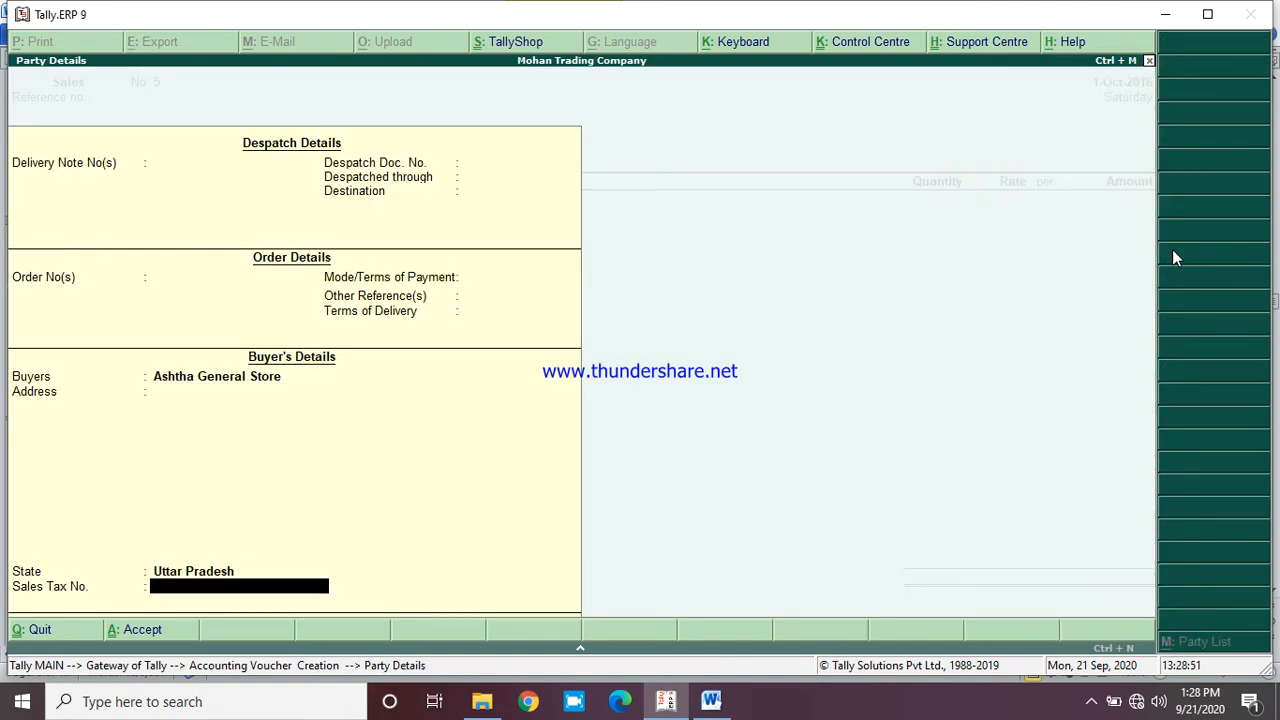
key(Return)
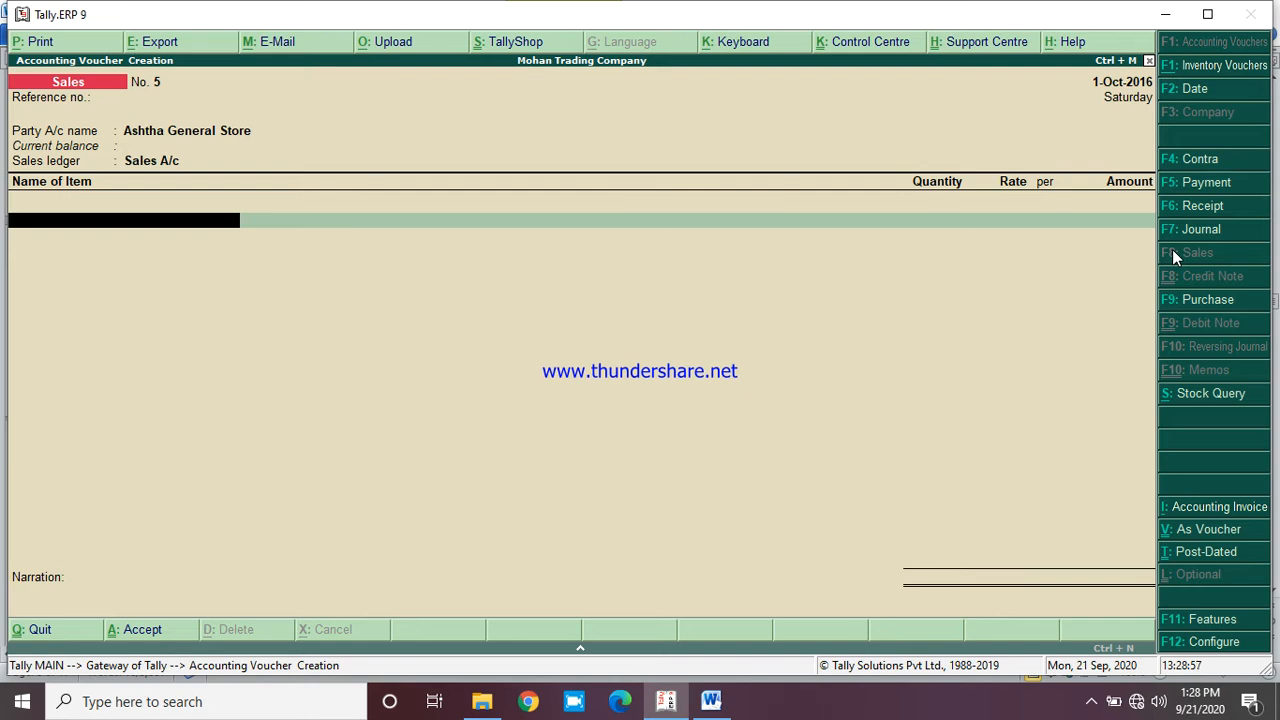
Add Bajaj Almond Drop 100ml to the sales voucher with a quantity of 70 Nos at a rate of 45
text(Baj)
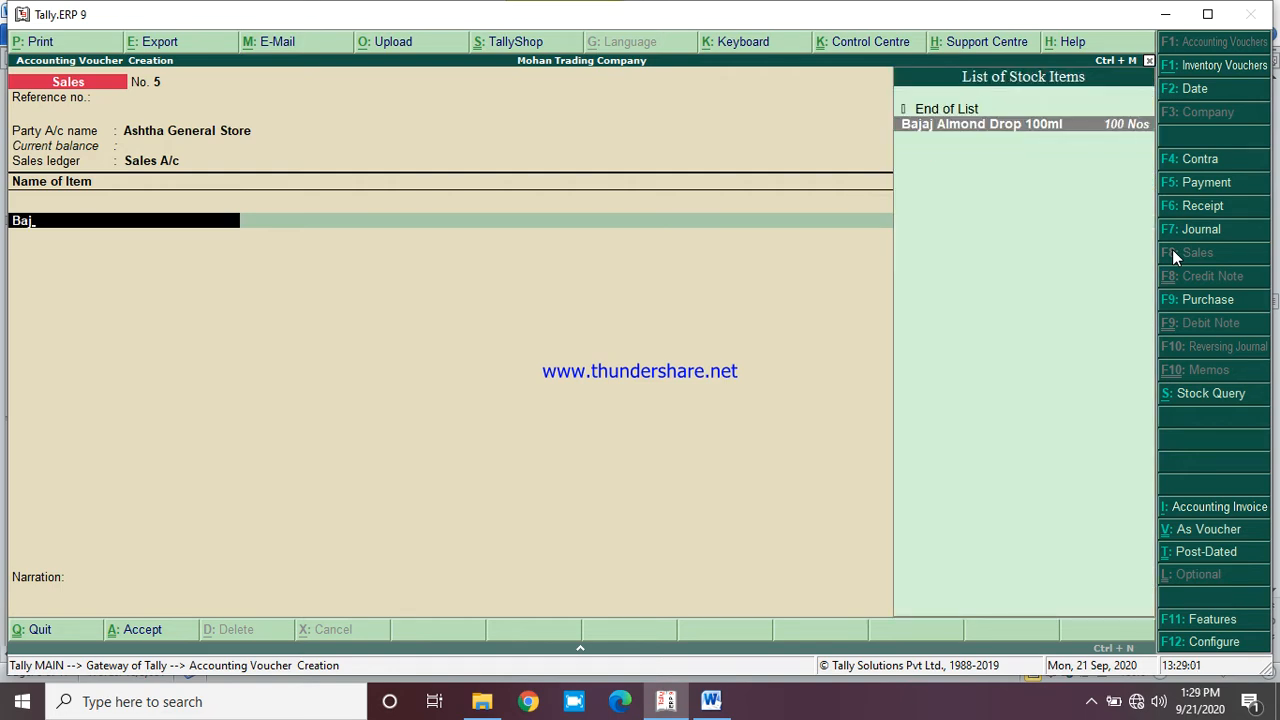
key(Return)
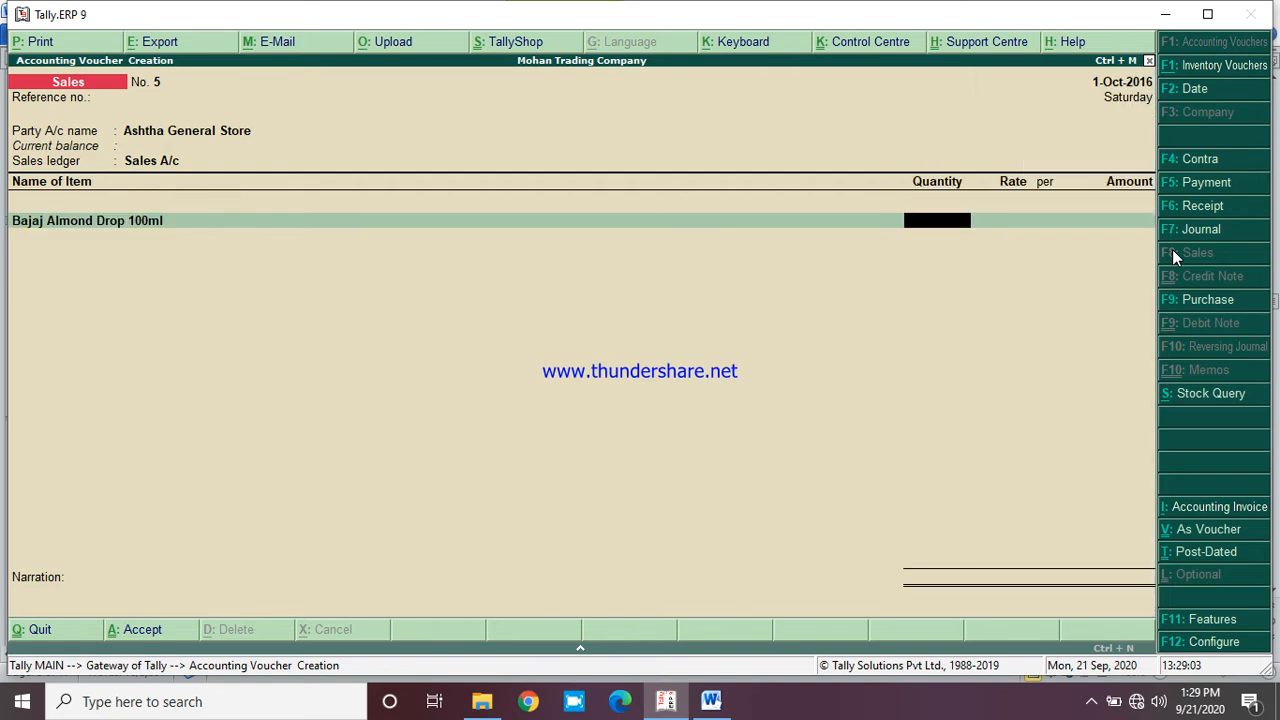
text(70)
key(Return)
text(45)
key(Return)
key(Return)
key(Return)
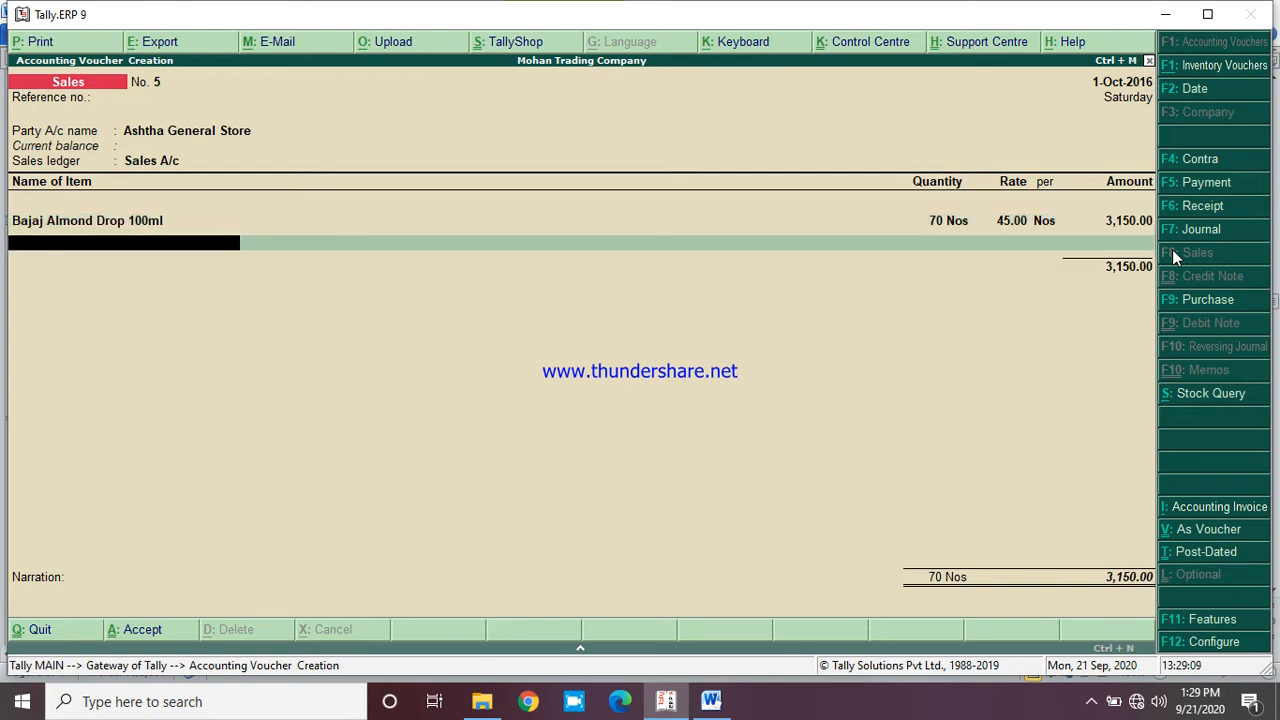
Add Hair & Care Oil 100ml to the sales voucher with a quantity of 60 Nos at a rate of 36
text(Hair)
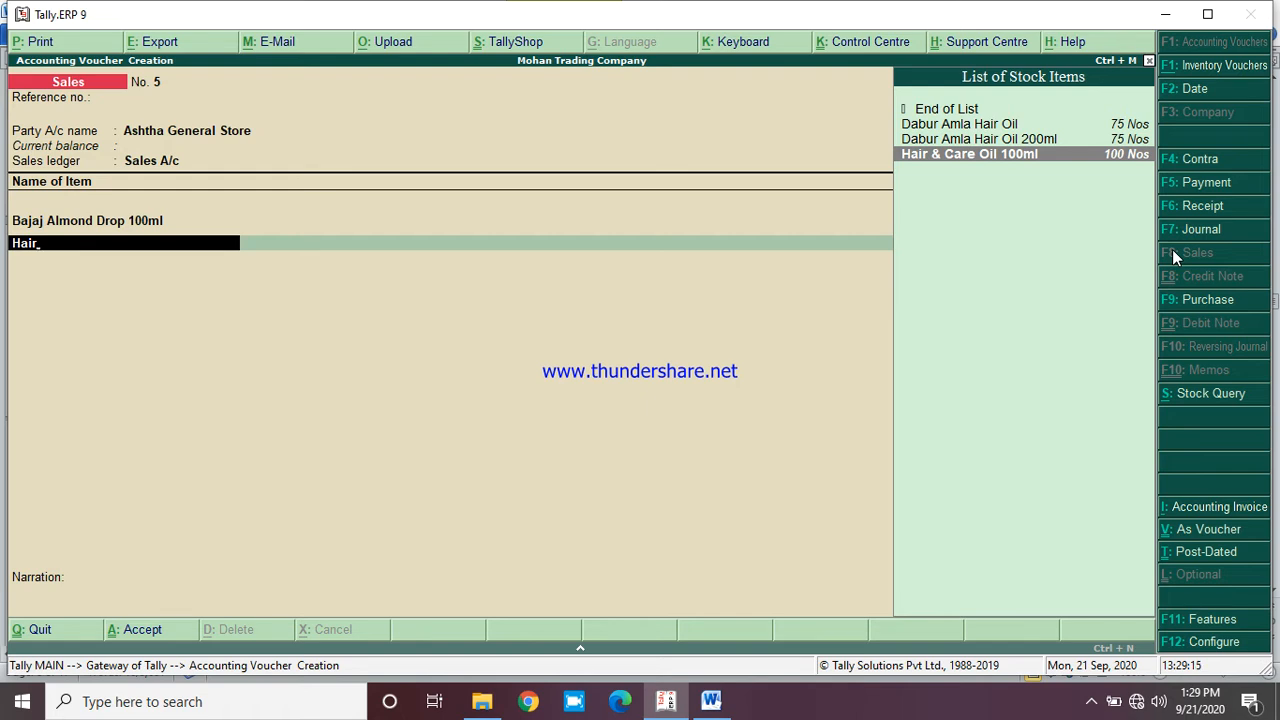
key(Return)
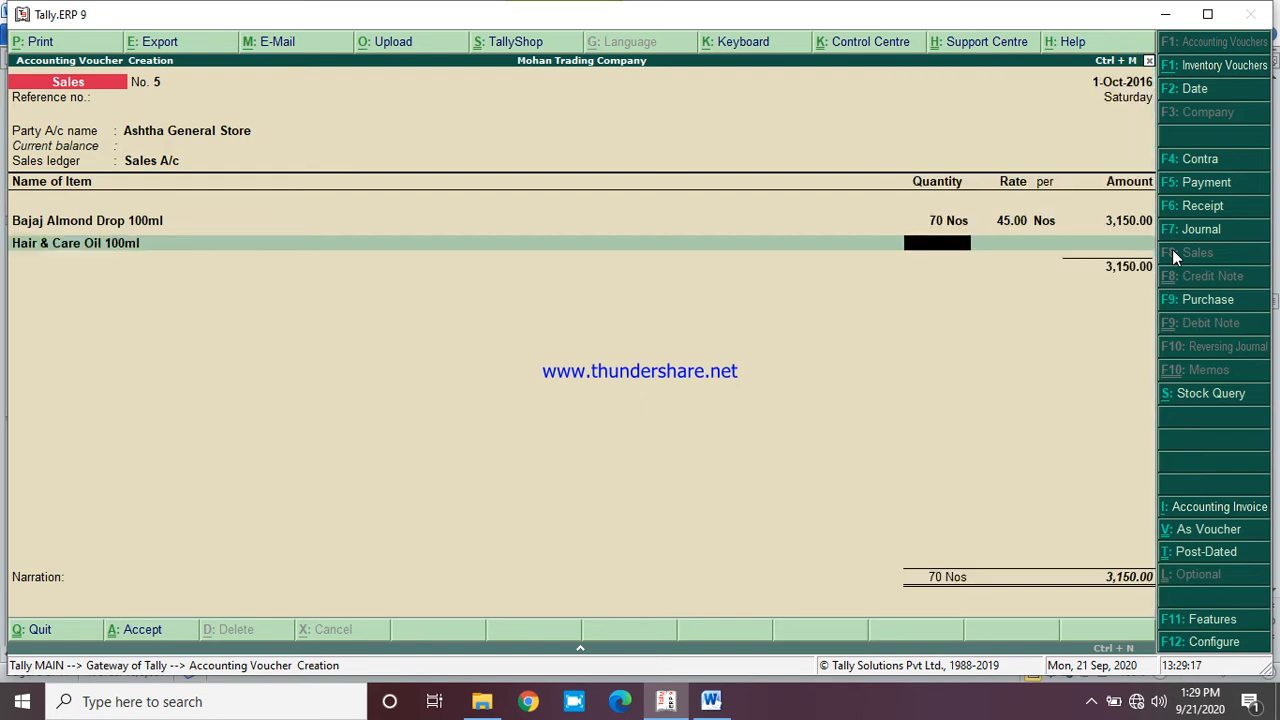
text(60)
key(Return)
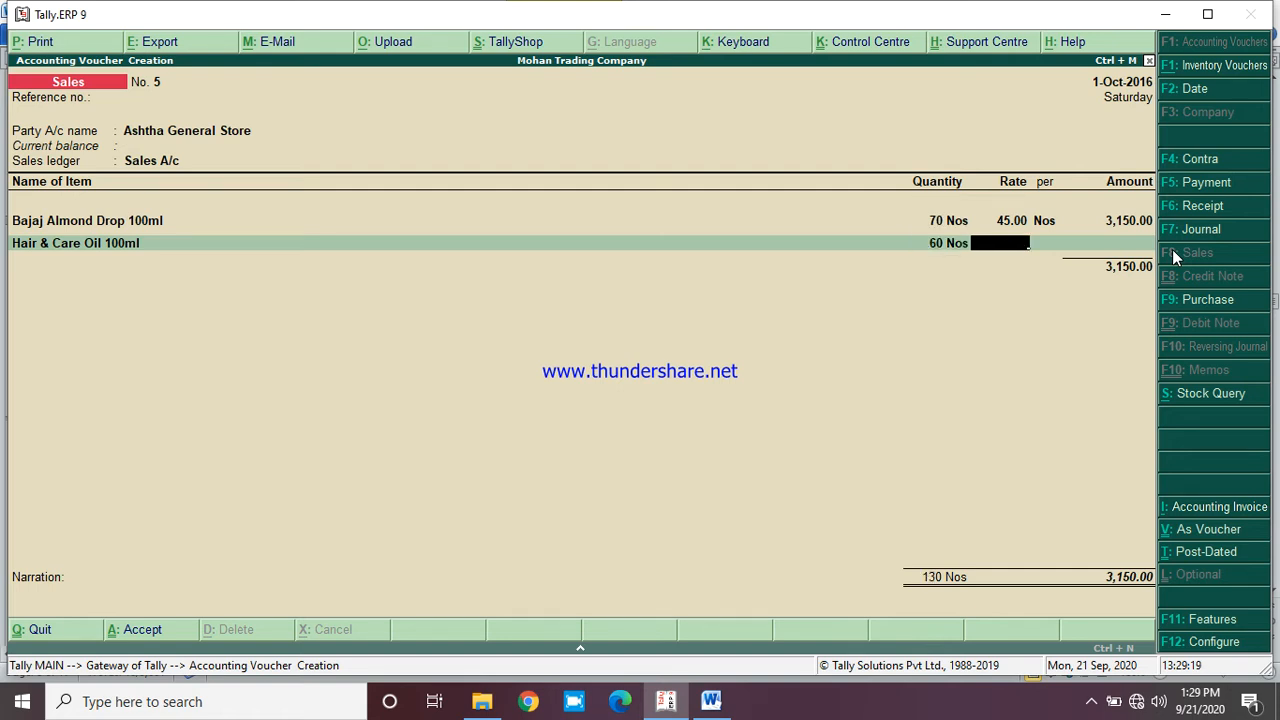
text(36)
key(Return)
key(Return)
key(Return)
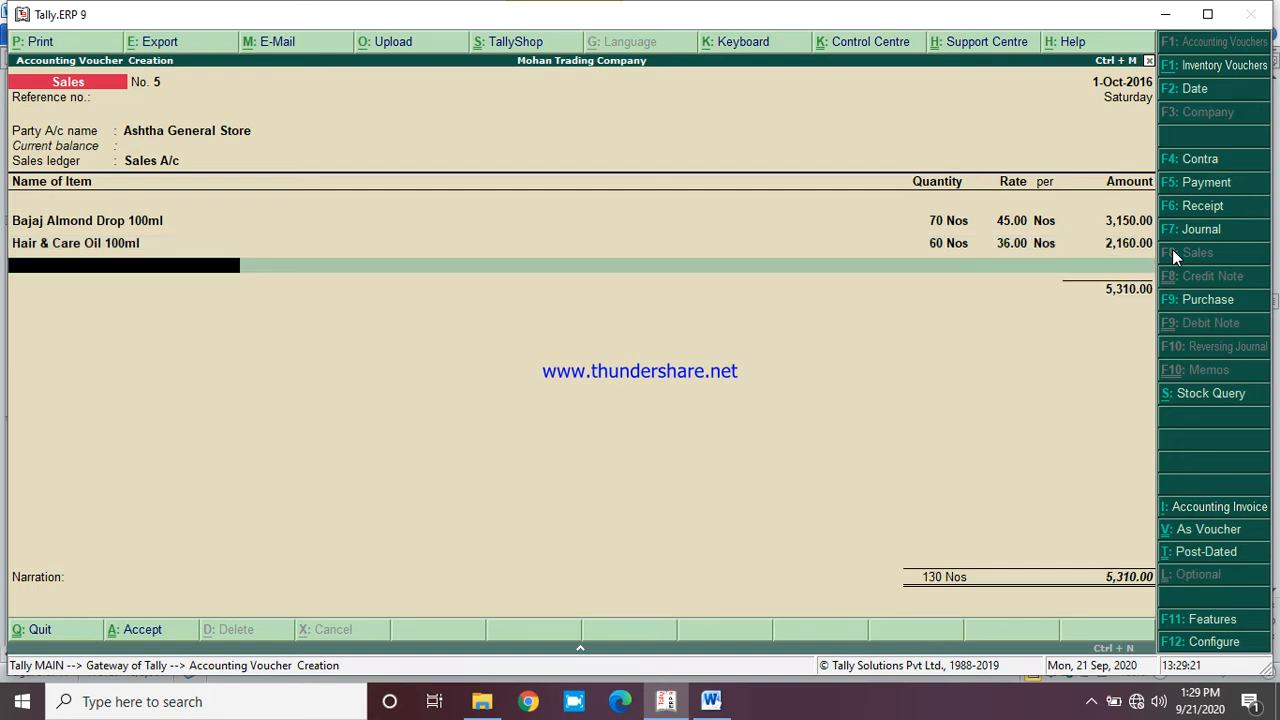
Add Keo Karpin Oil 100ml to the sales voucher with a quantity of 50 Nos at a rate of 37
text(K)
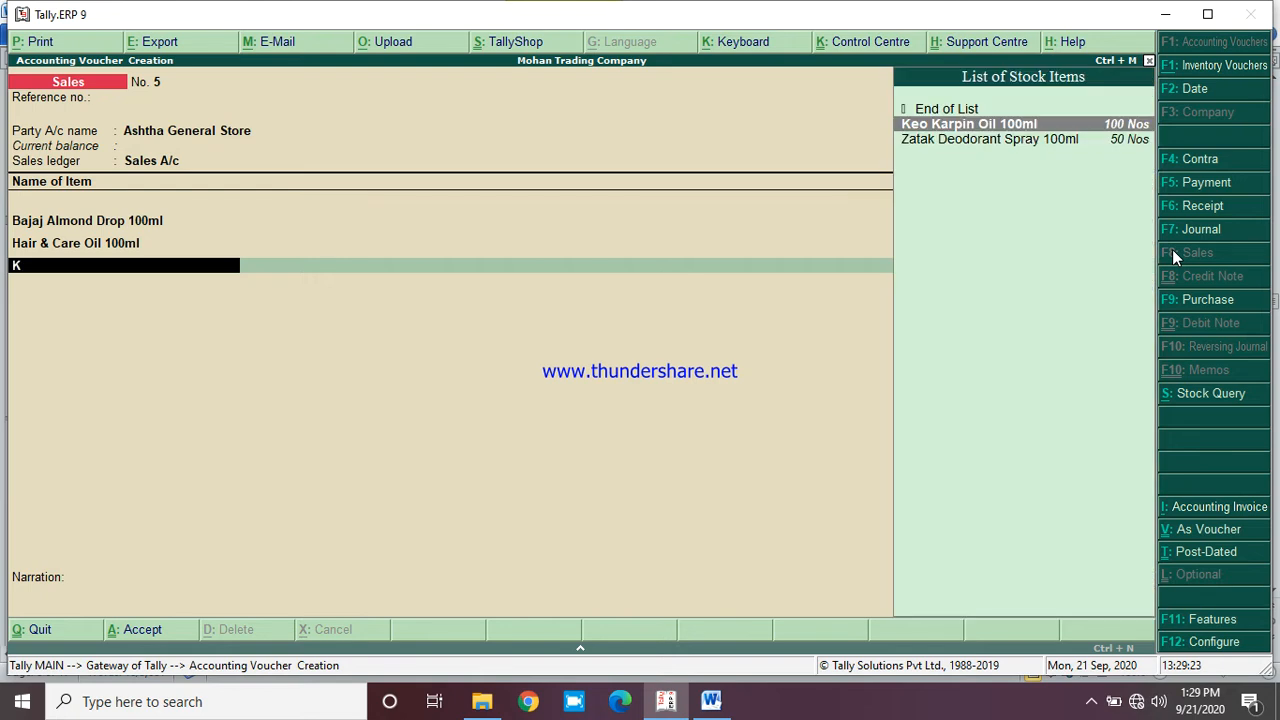
text(eo)
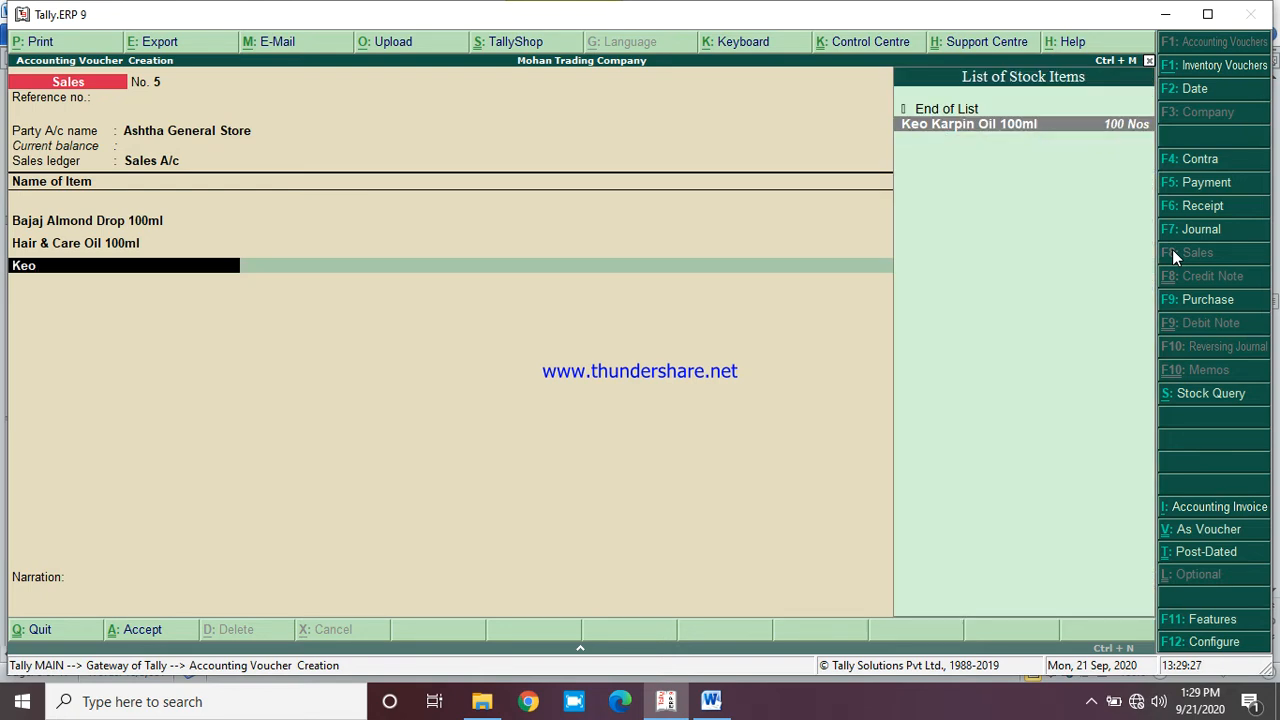
key(Return)
text(50)
key(Return)
text(37)
key(Return)
key(Return)
key(Return)
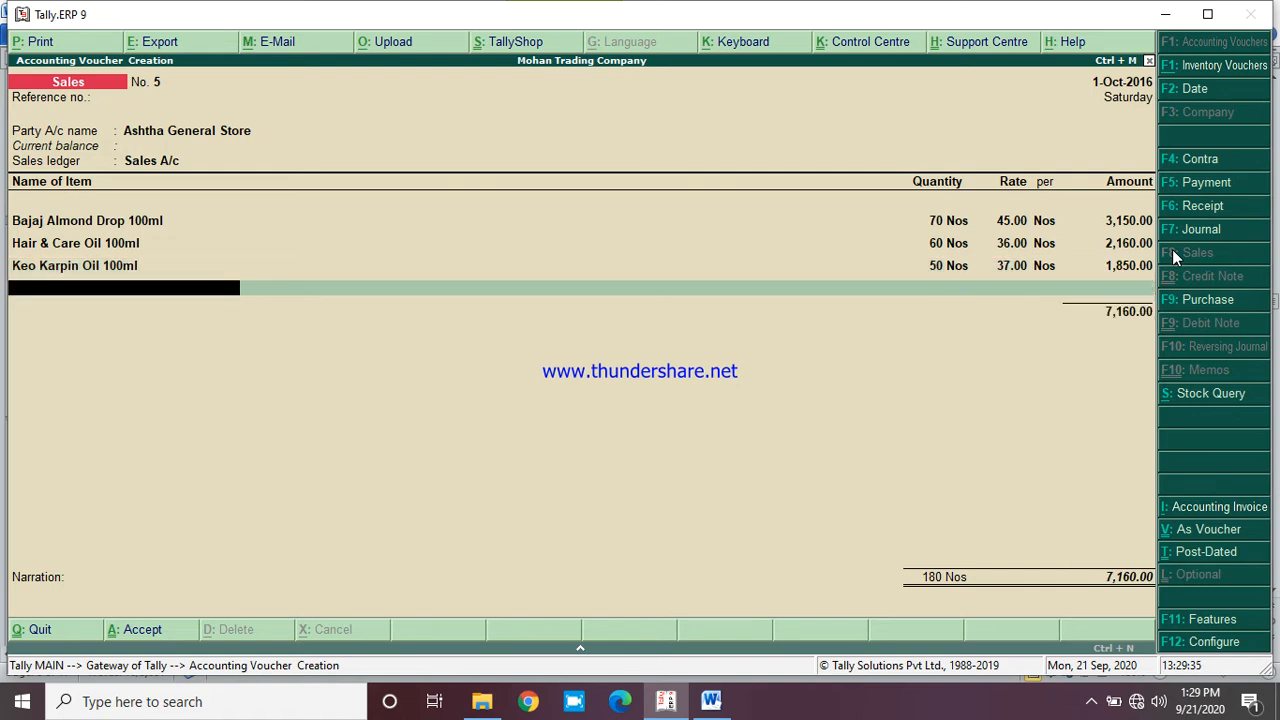
Add Himani Navratna Oil 100ml to the sales voucher with a quantity of 70 Nos at a rate of 42
text(N)
key(BackSpace)
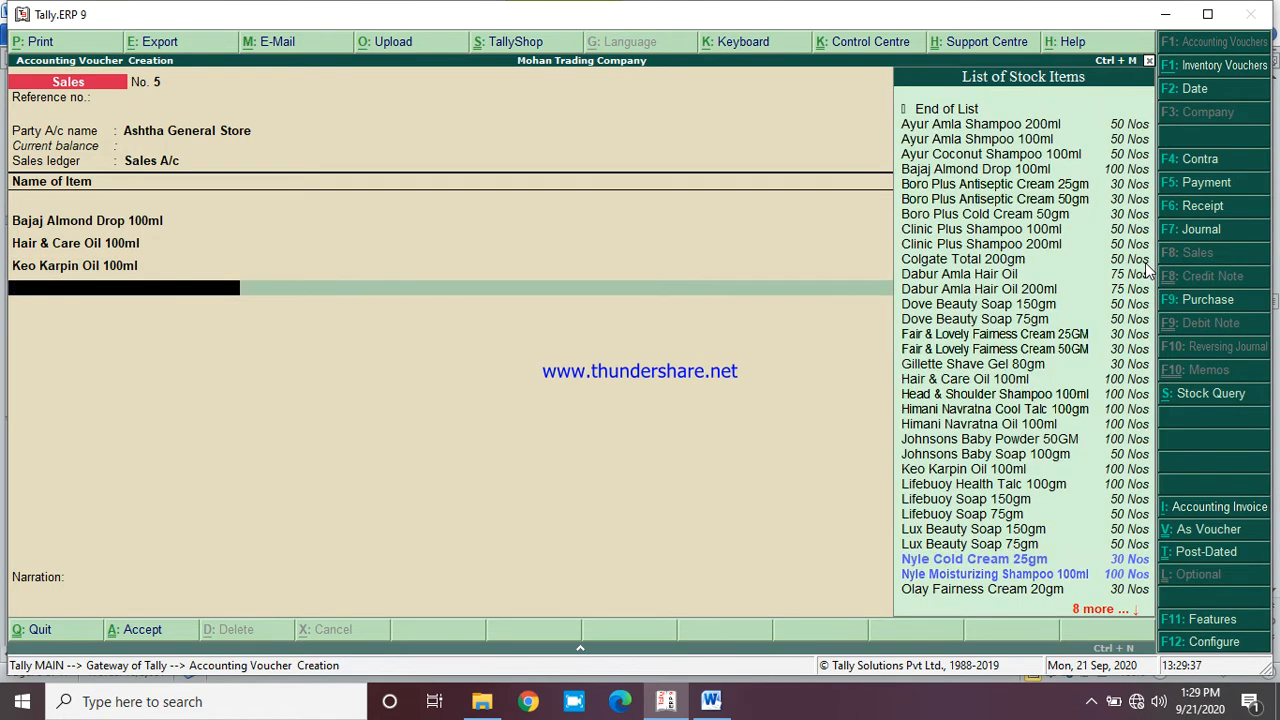
text(Hima)
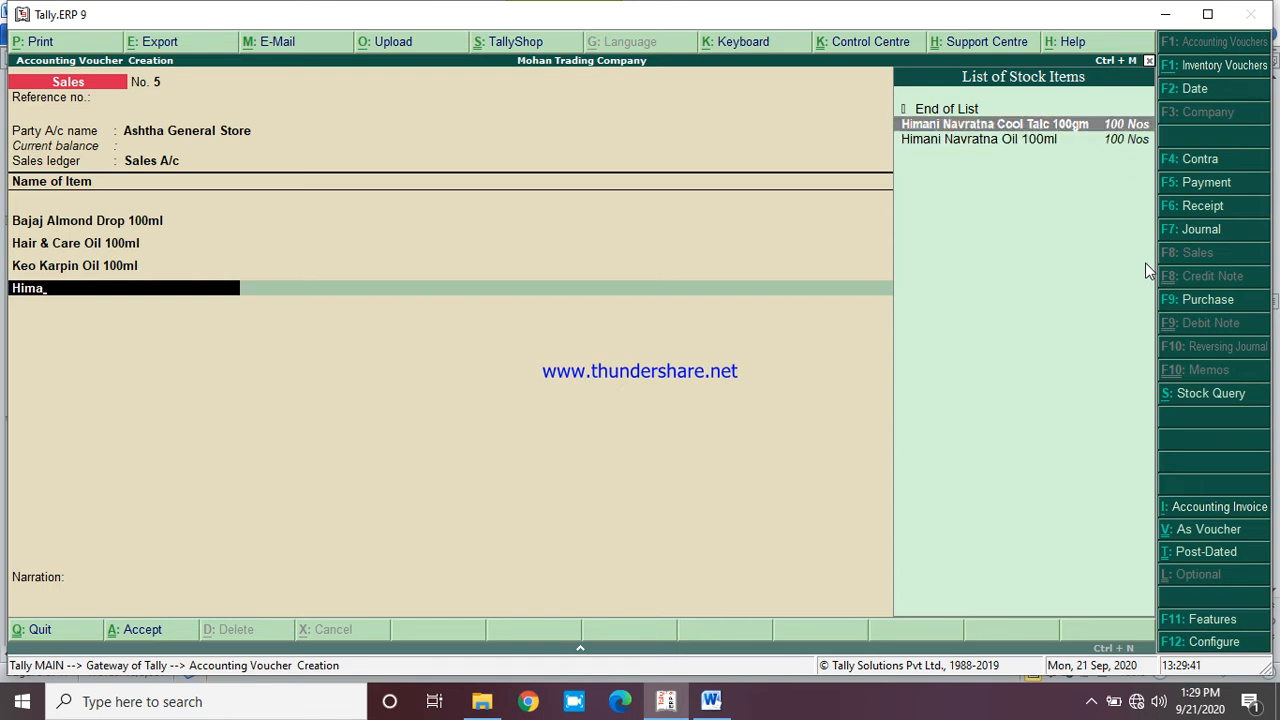
key(Down)
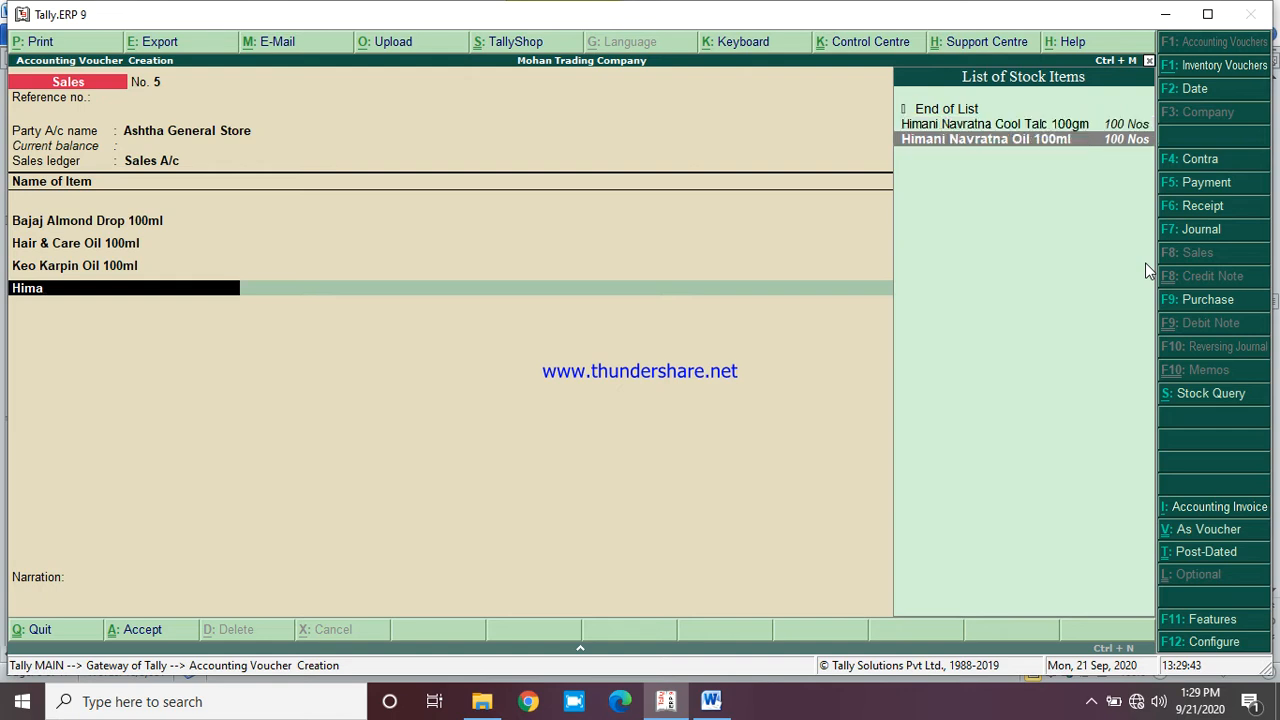
key(Return)
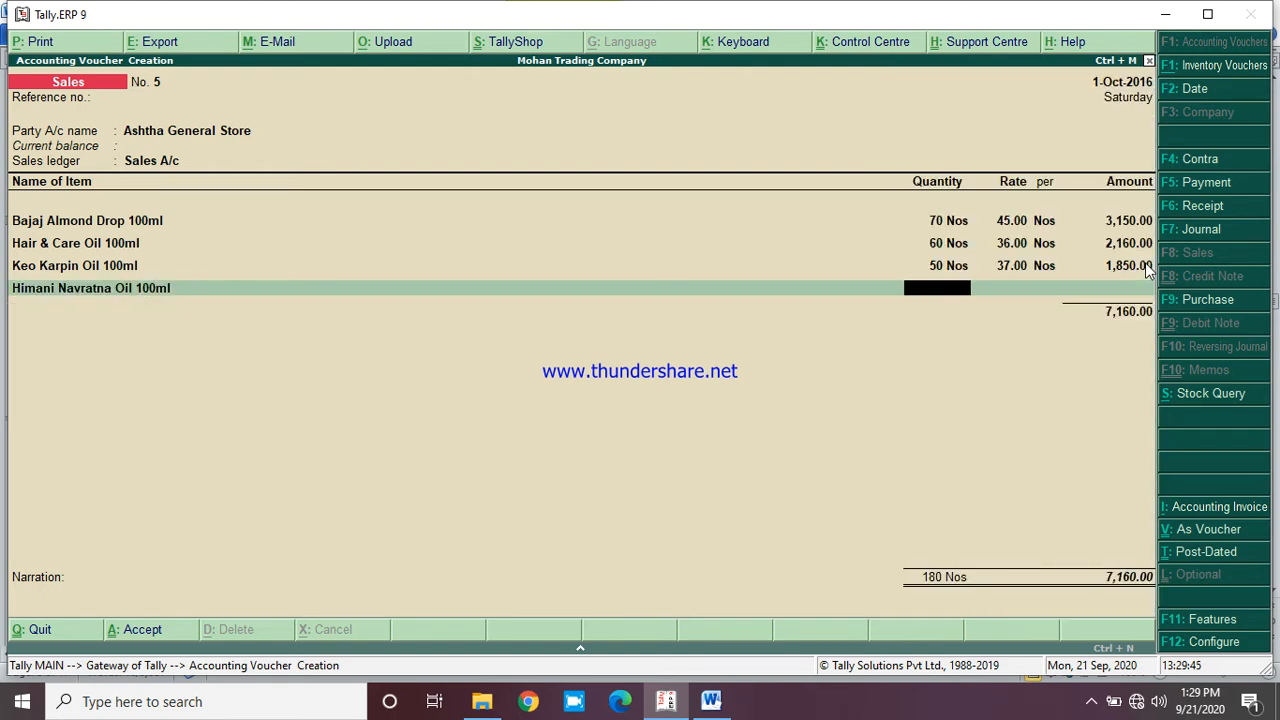
text(70)
key(Return)
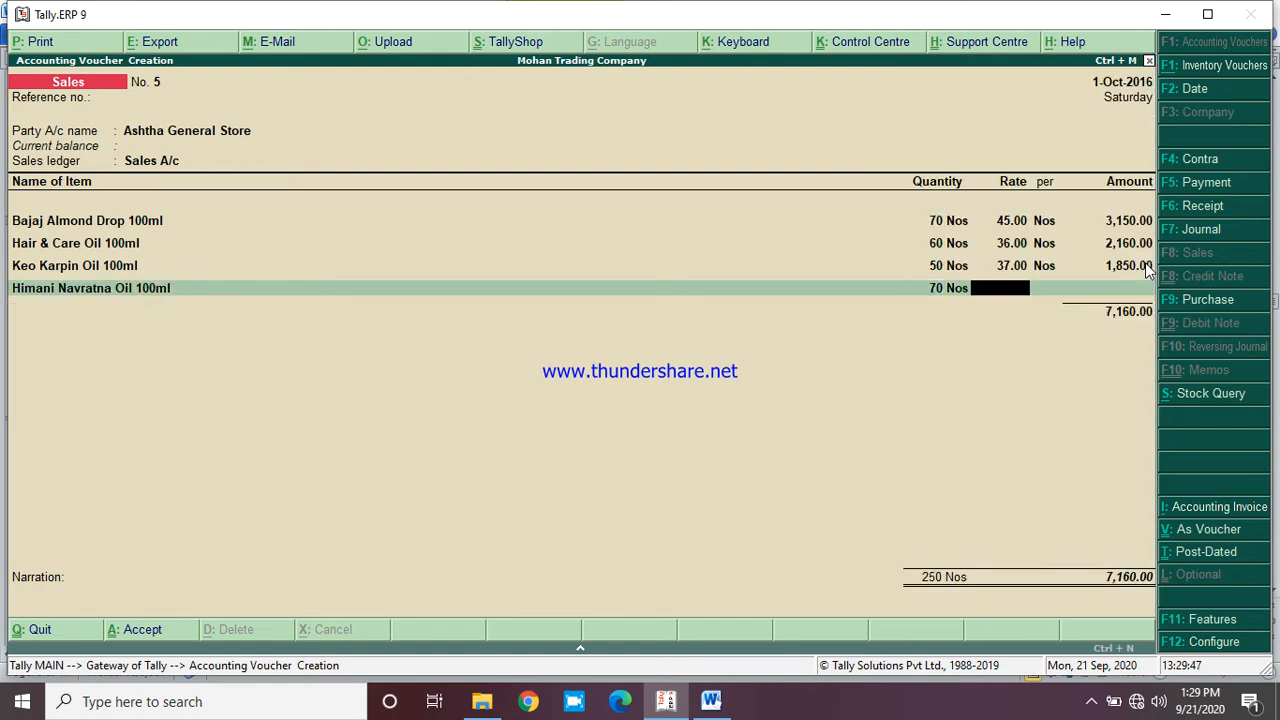
text(42)
key(Return)
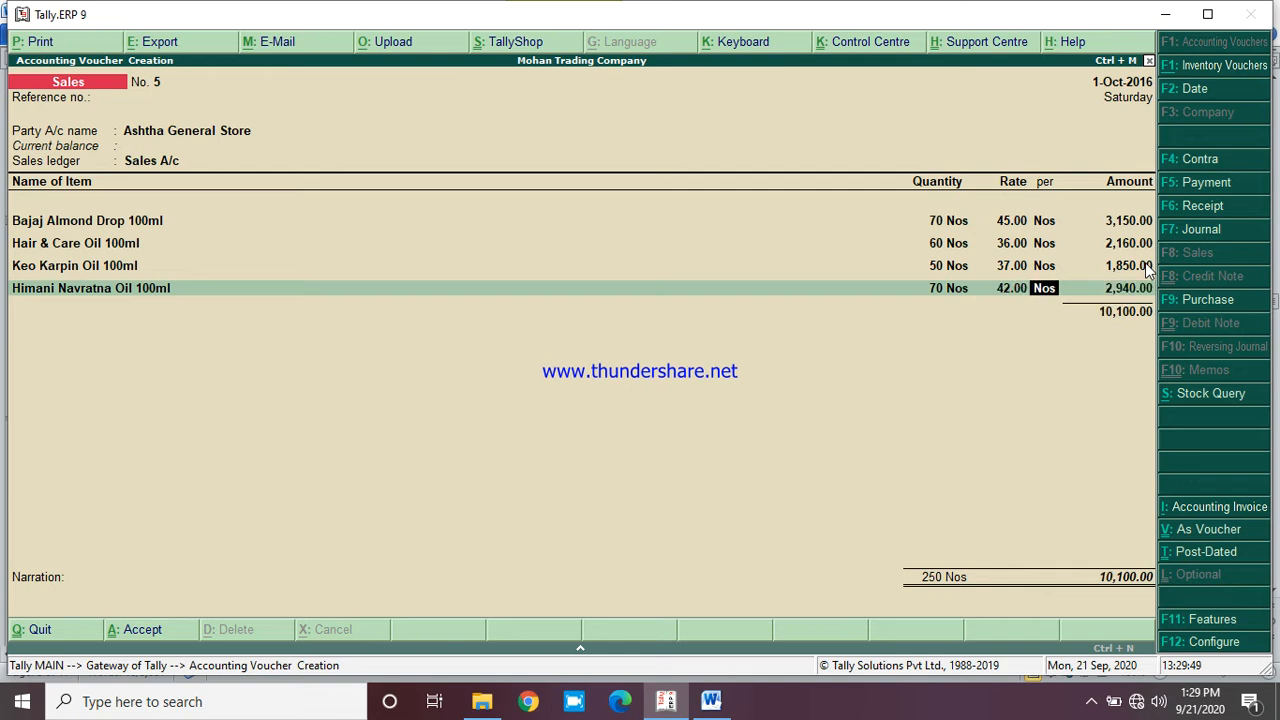
key(Return)
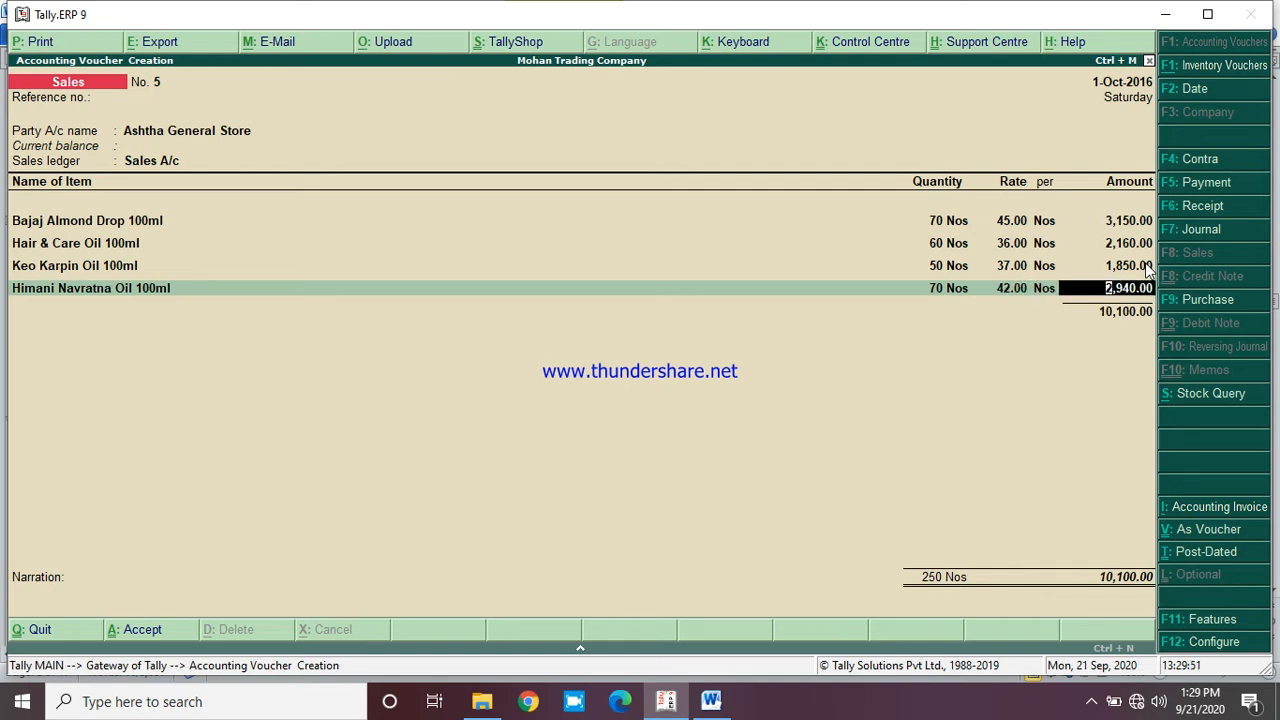
key(Return)
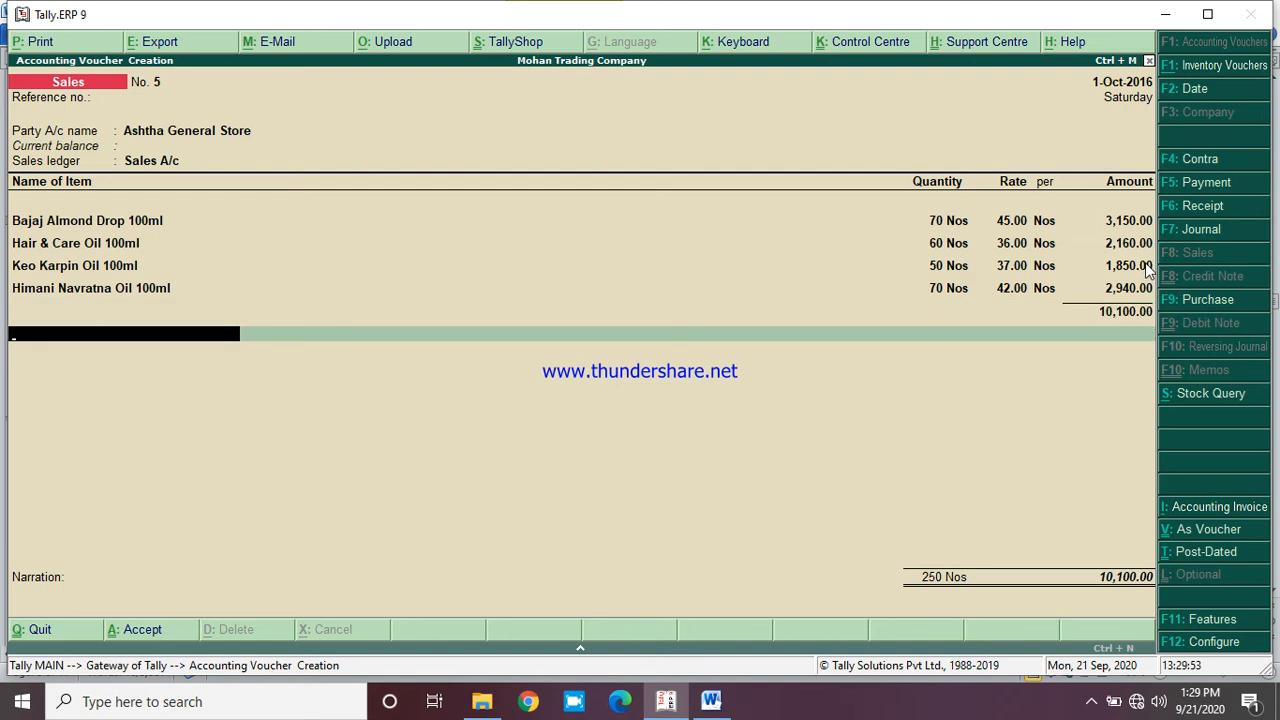
End the item list, leave the narration blank and save the sales voucher for Ashtha General Store
key(Return)
key(Return)
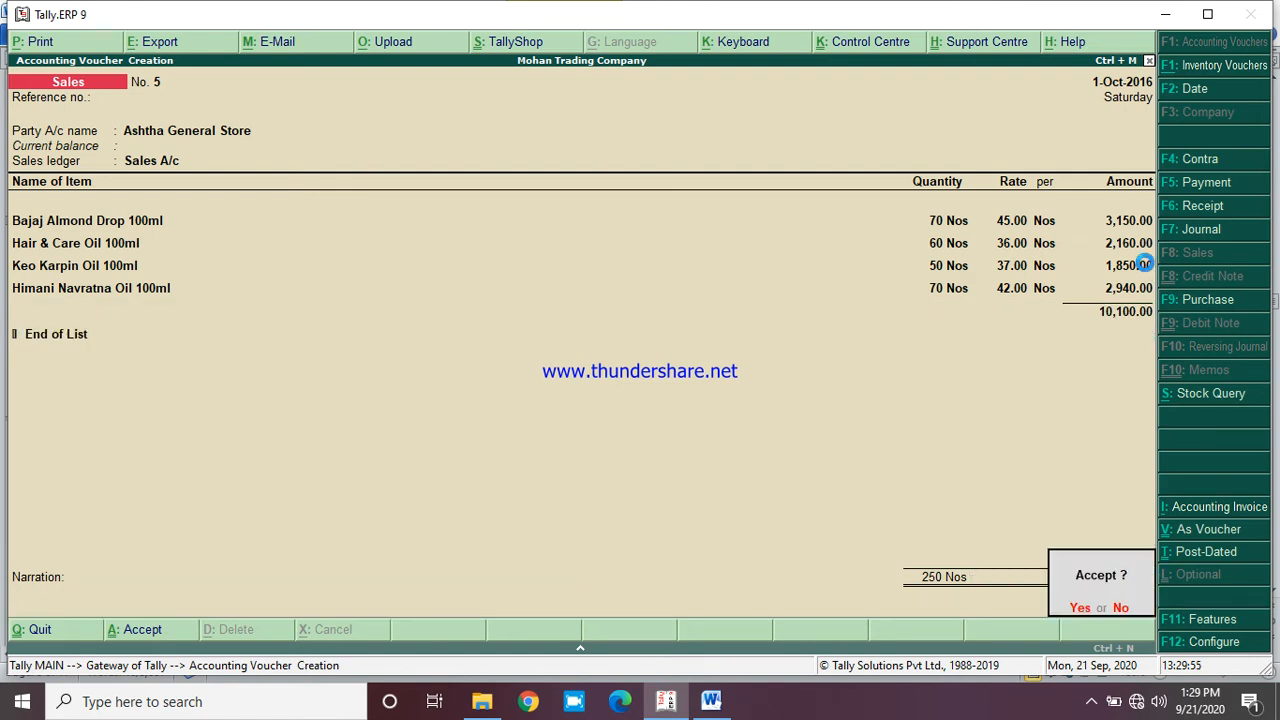
key(Return)
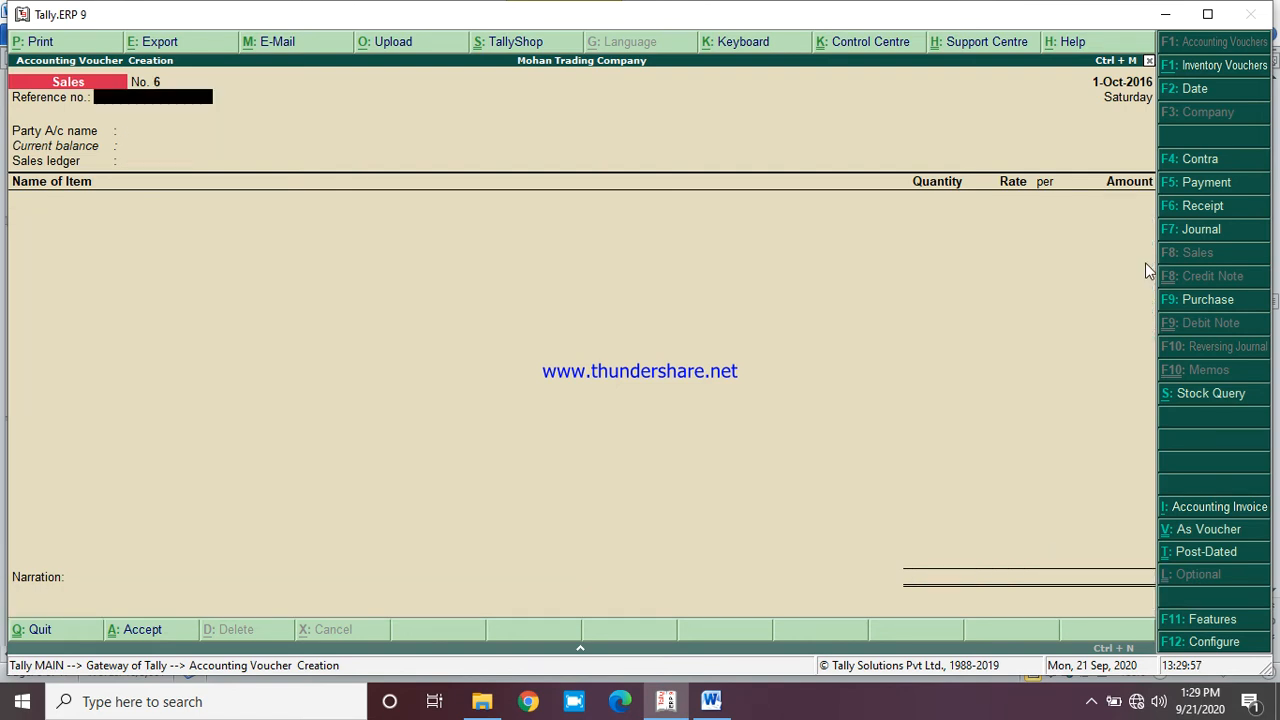
Check transaction 64 in the Word case study for the supplier and payment terms, and return to Tally.ERP 9
click(710, 699)
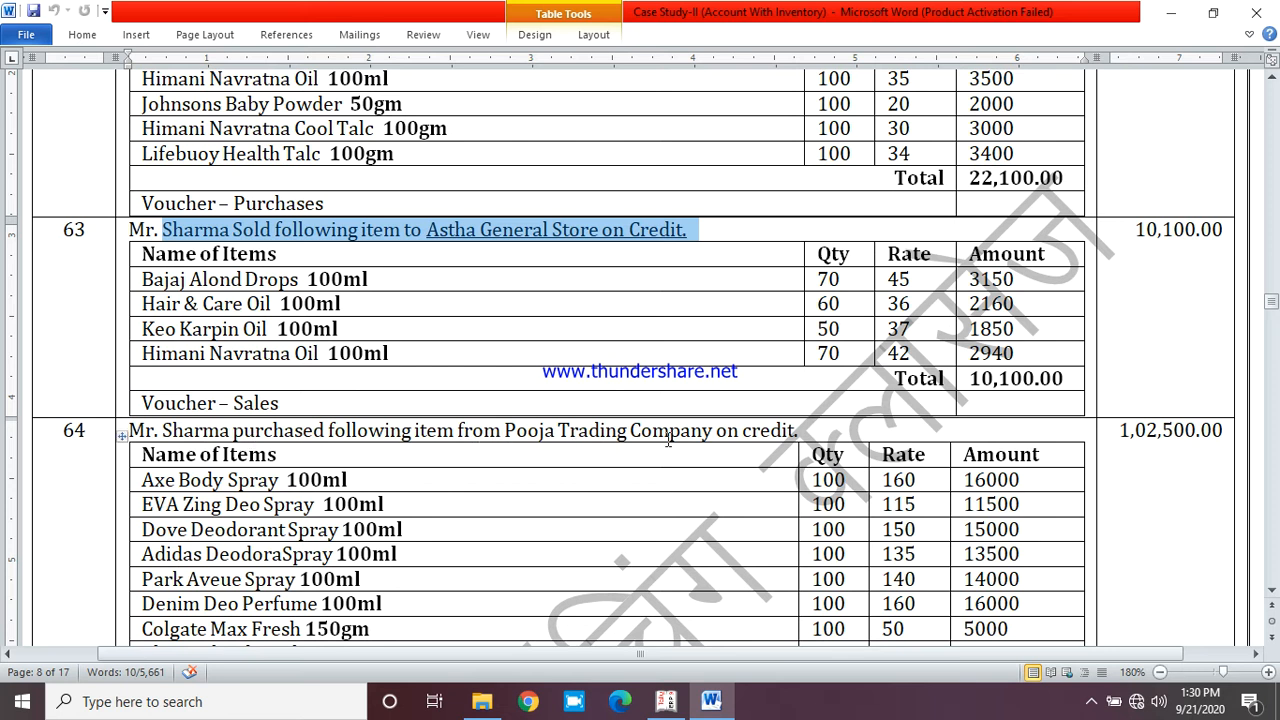
click(799, 430)
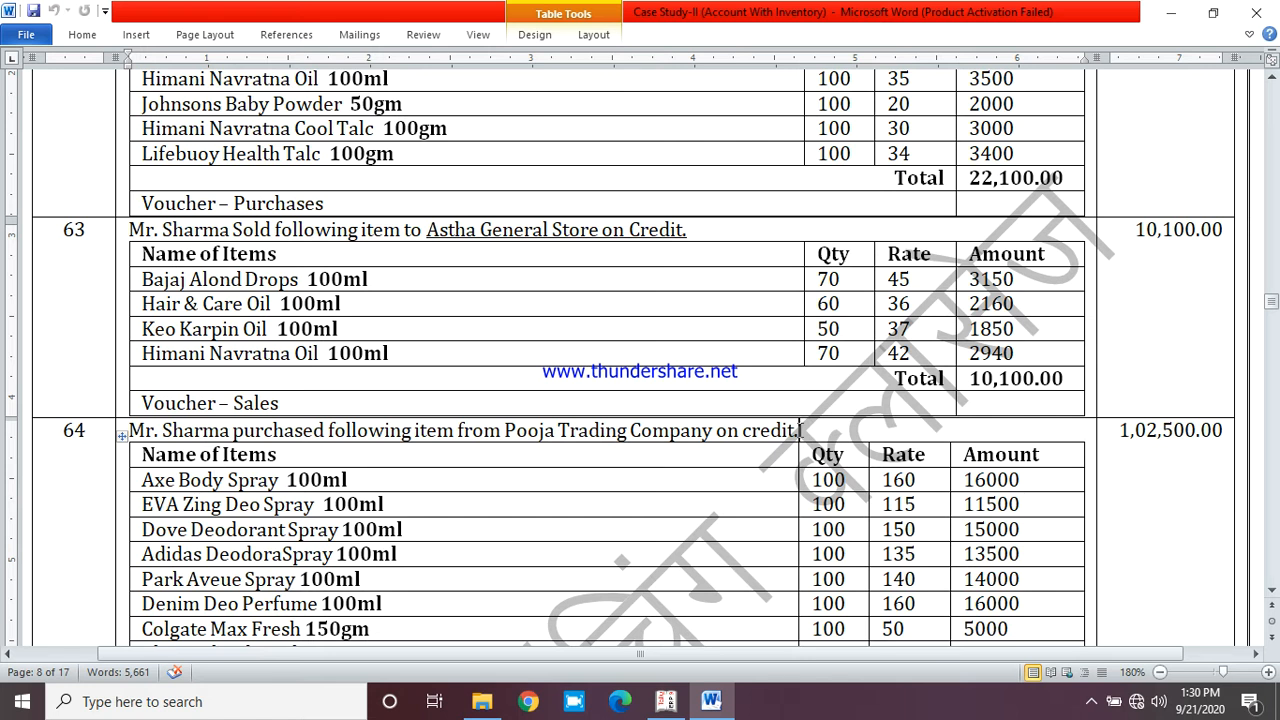
click(670, 705)
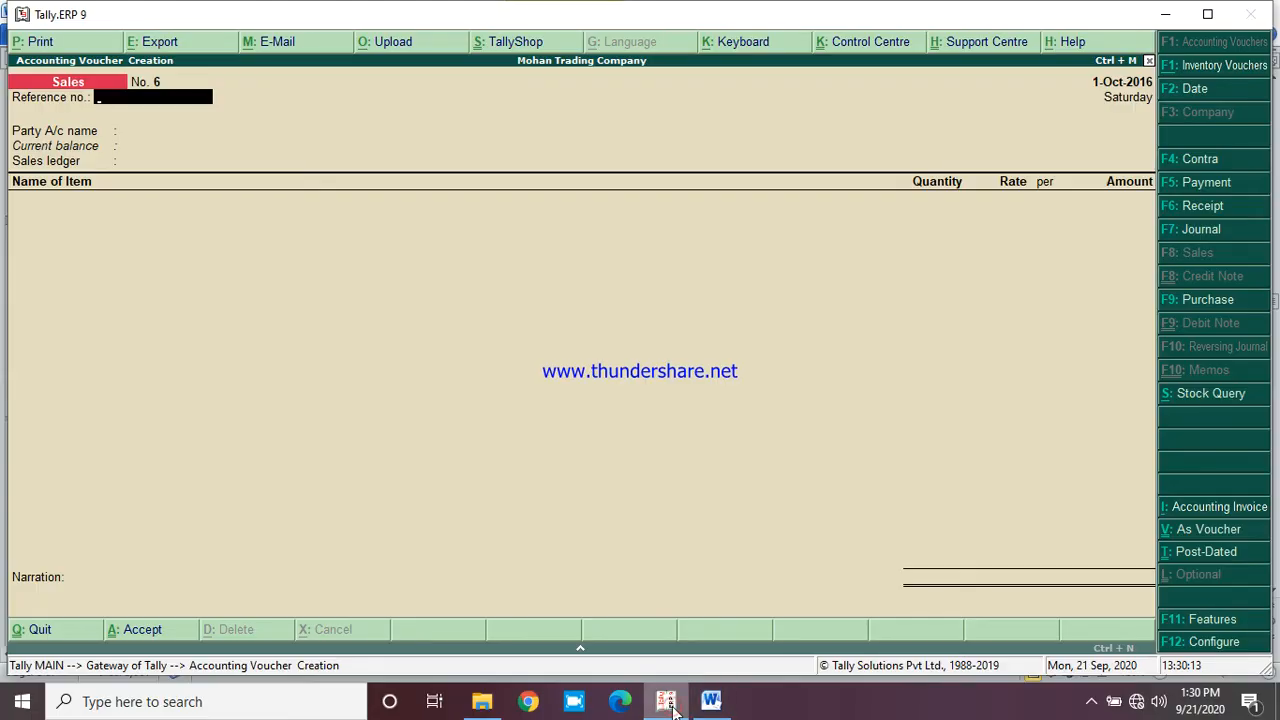
Start a purchase voucher with the supplier invoice number and date left blank
click(1224, 300)
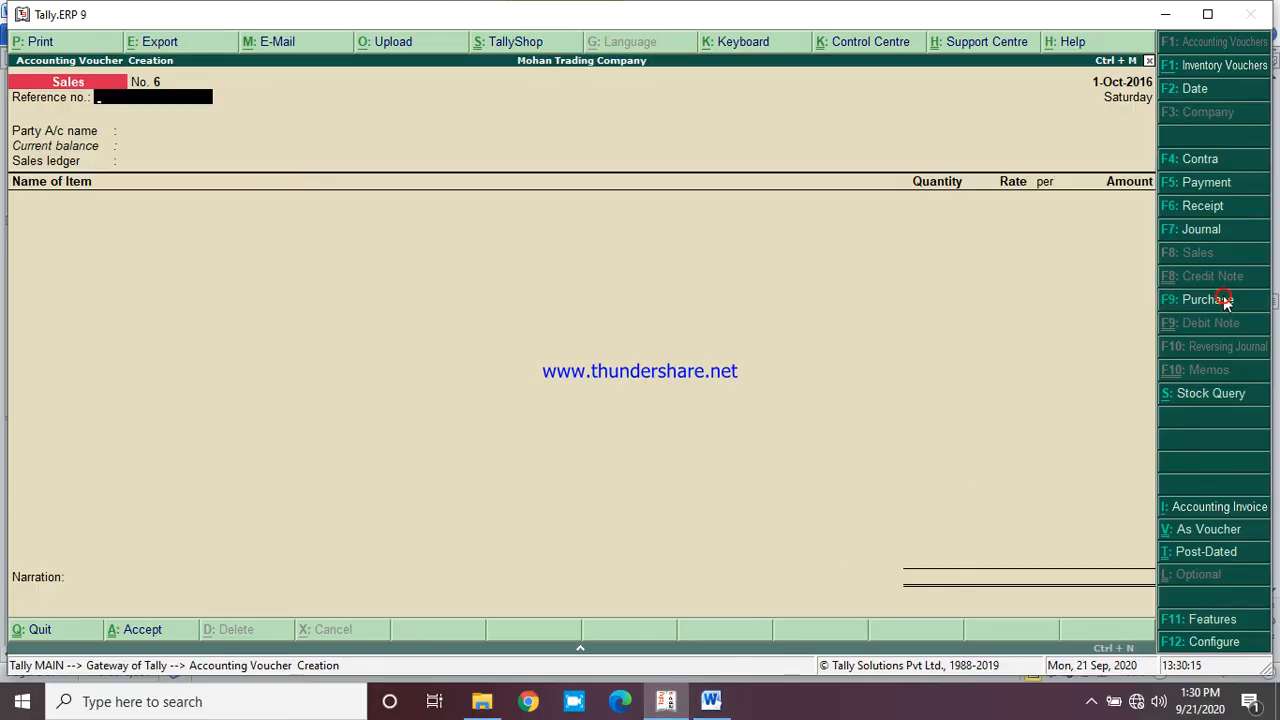
key(Return)
key(Return)
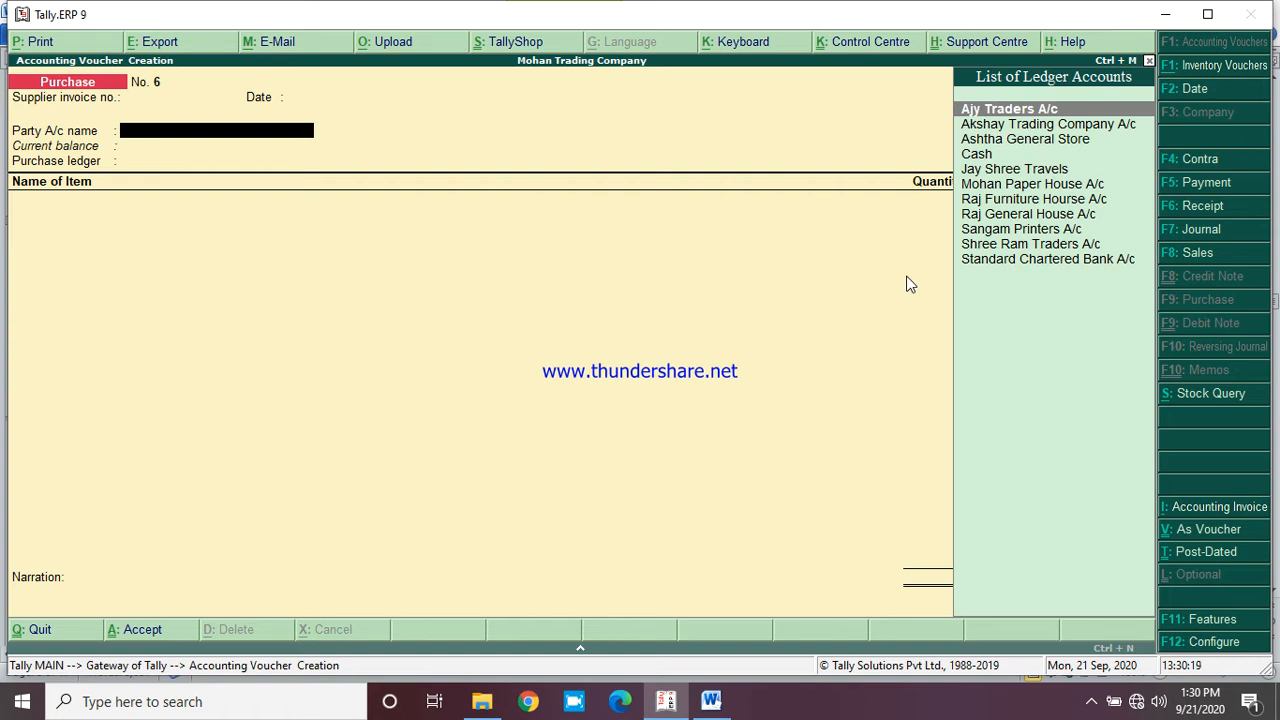
Create the party ledger Pooja Trading Company under Sundry Creditors, keeping the remaining details at their defaults
key(alt+c)
text(Pooja)
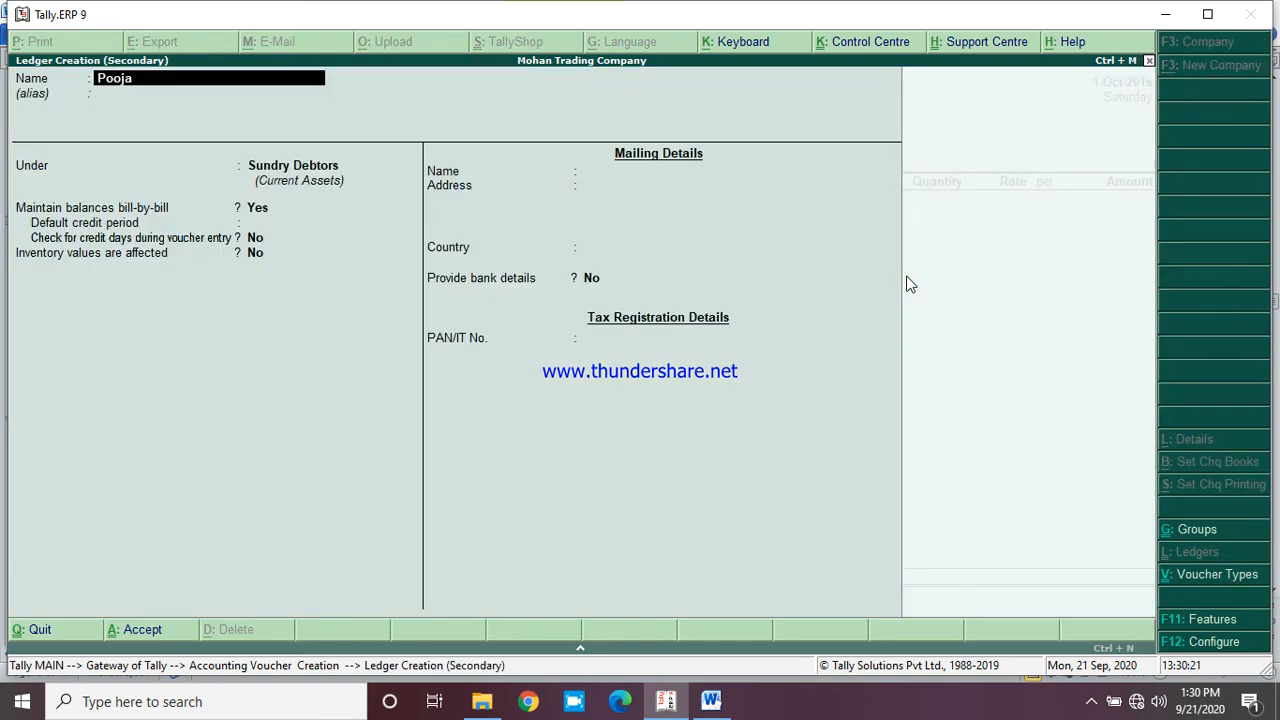
text( Trading Company)
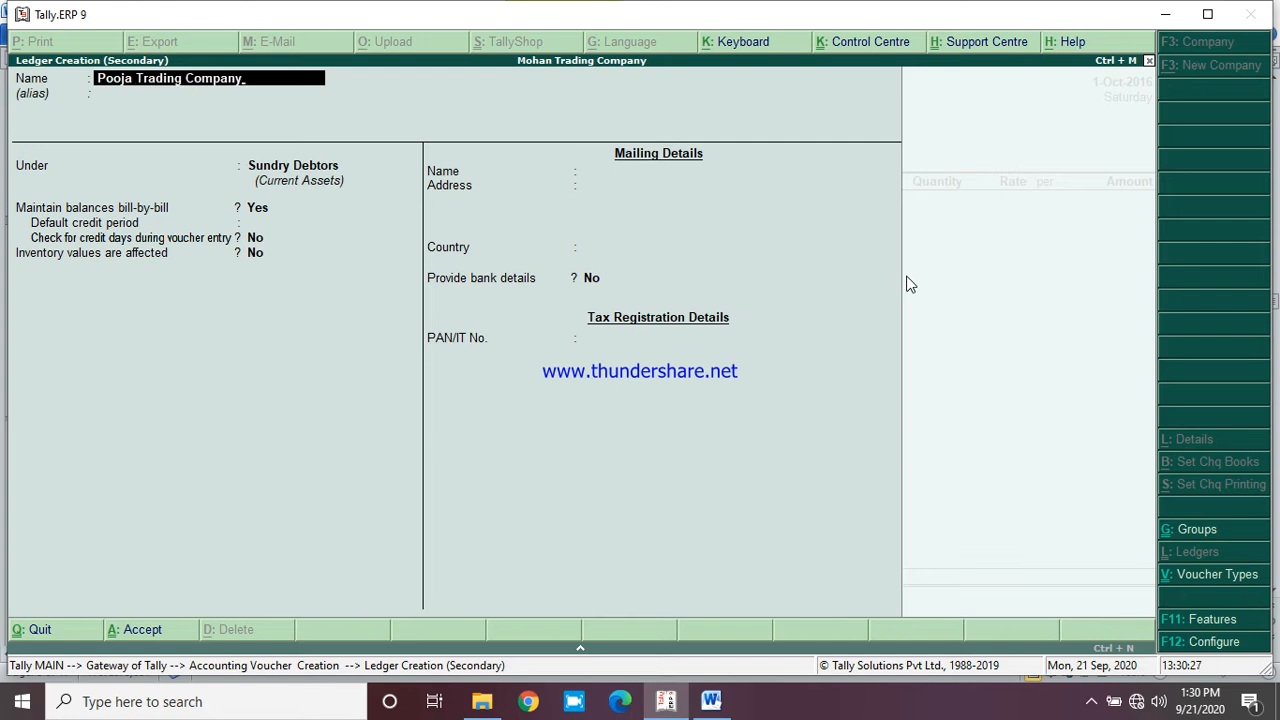
key(Return)
key(Return)
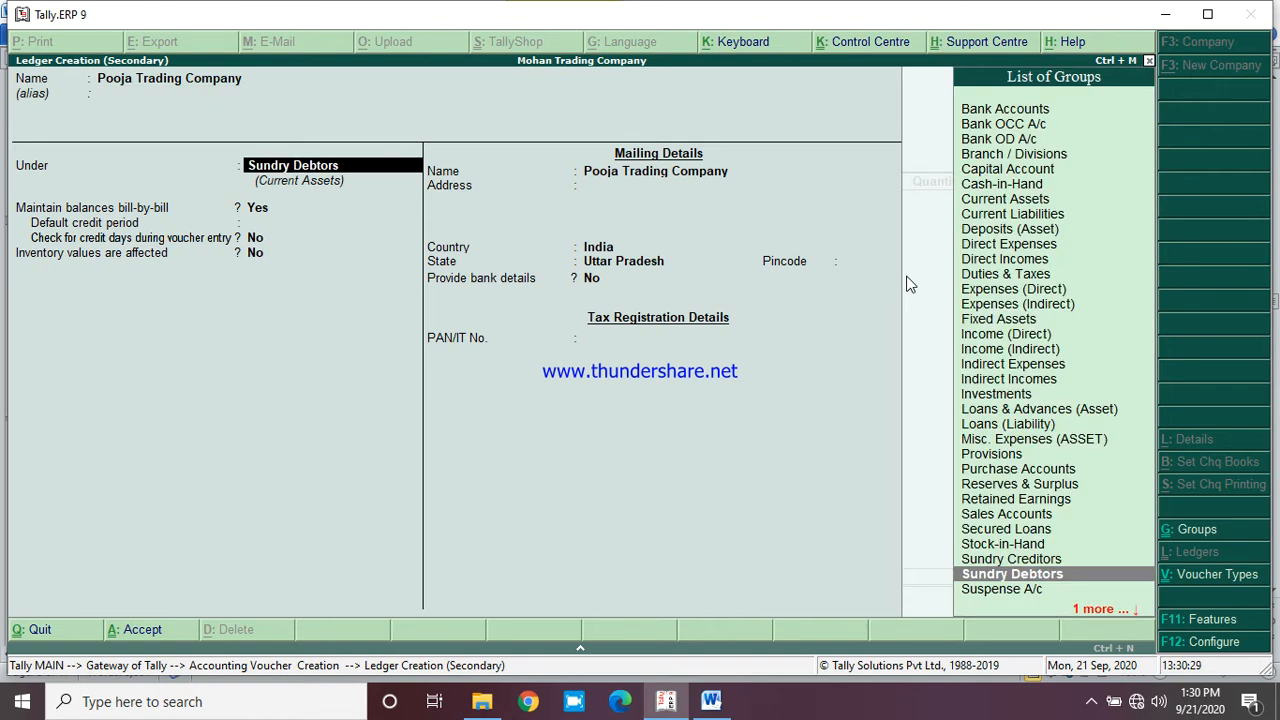
key(Up)
key(Return)
key(Return)
key(Return)
key(Return)
key(Return)
key(Return)
key(Return)
key(Return)
key(Return)
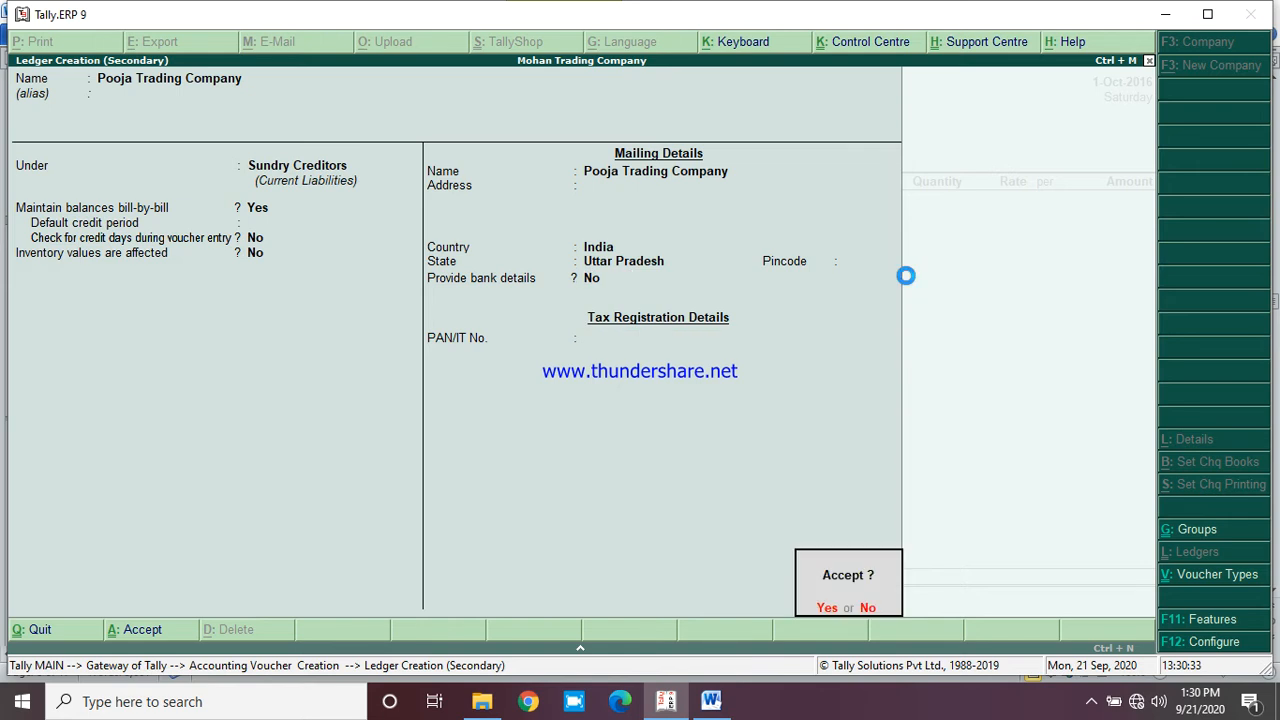
key(Return)
Leave the supplier details for Pooja Trading Company at their defaults and use Purchase A/c as the purchase ledger
key(Return)
key(Return)
key(Return)
key(Return)
key(Return)
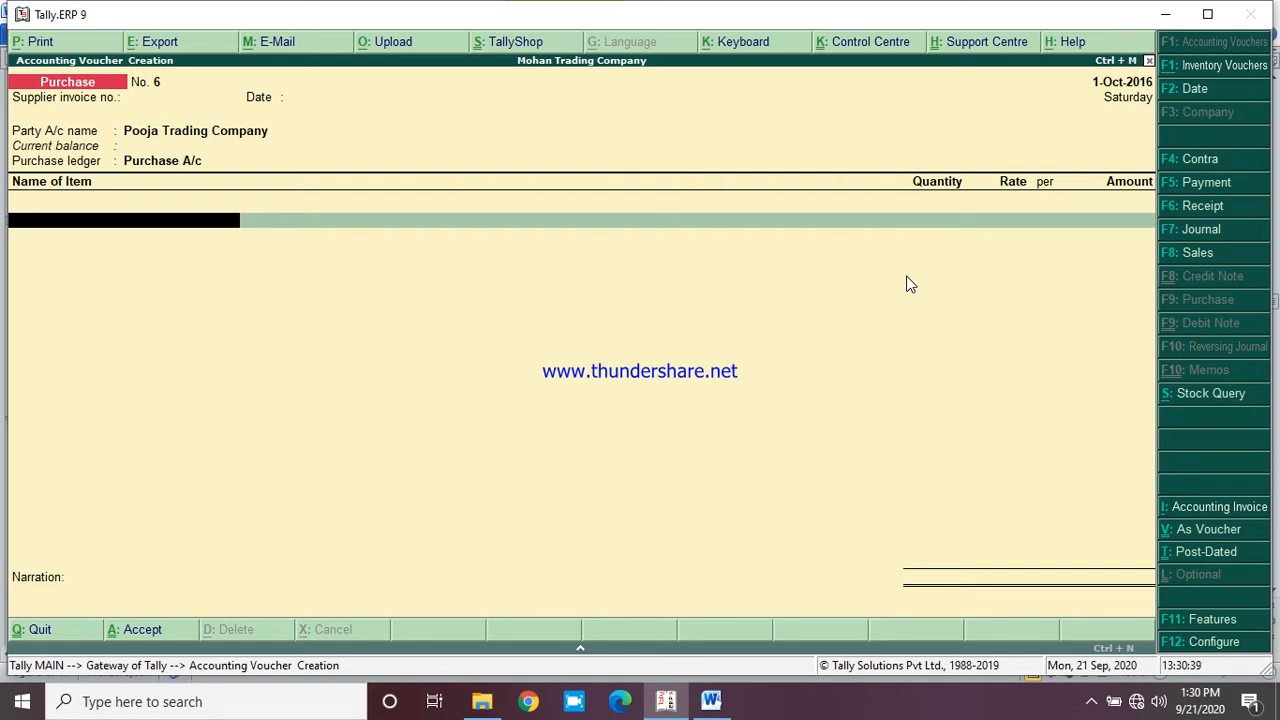
Switch to the Word case study and examine the items, quantities and rates listed under transaction 64
click(711, 701)
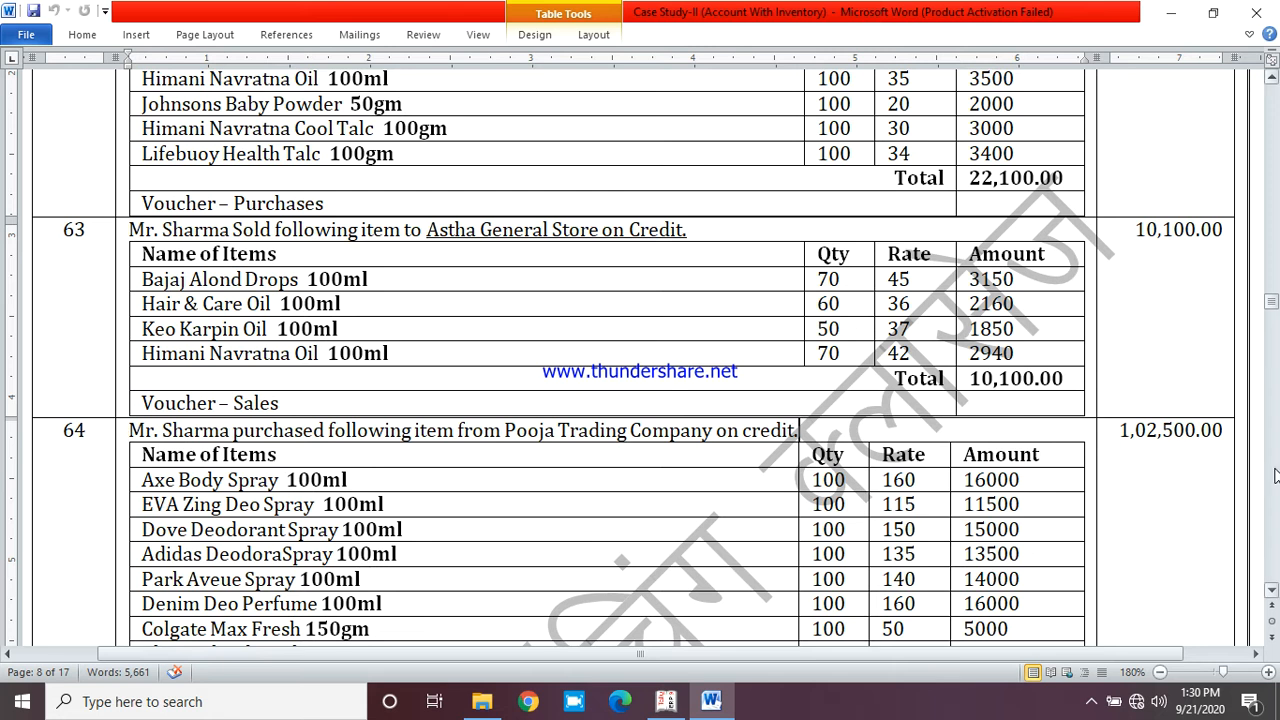
click(1271, 591)
click(1271, 591)
click(1270, 596)
click(1270, 596)
click(1270, 596)
click(1270, 596)
click(1270, 596)
click(1270, 596)
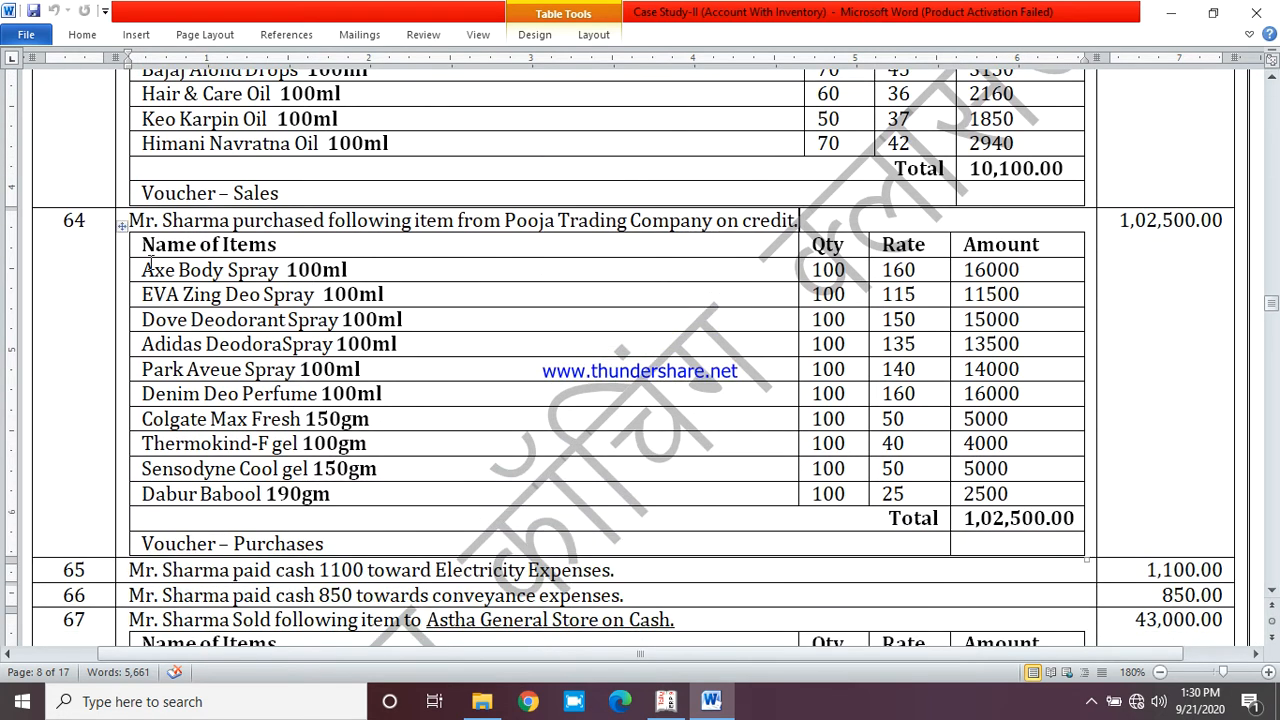
drag(143, 268, 237, 270)
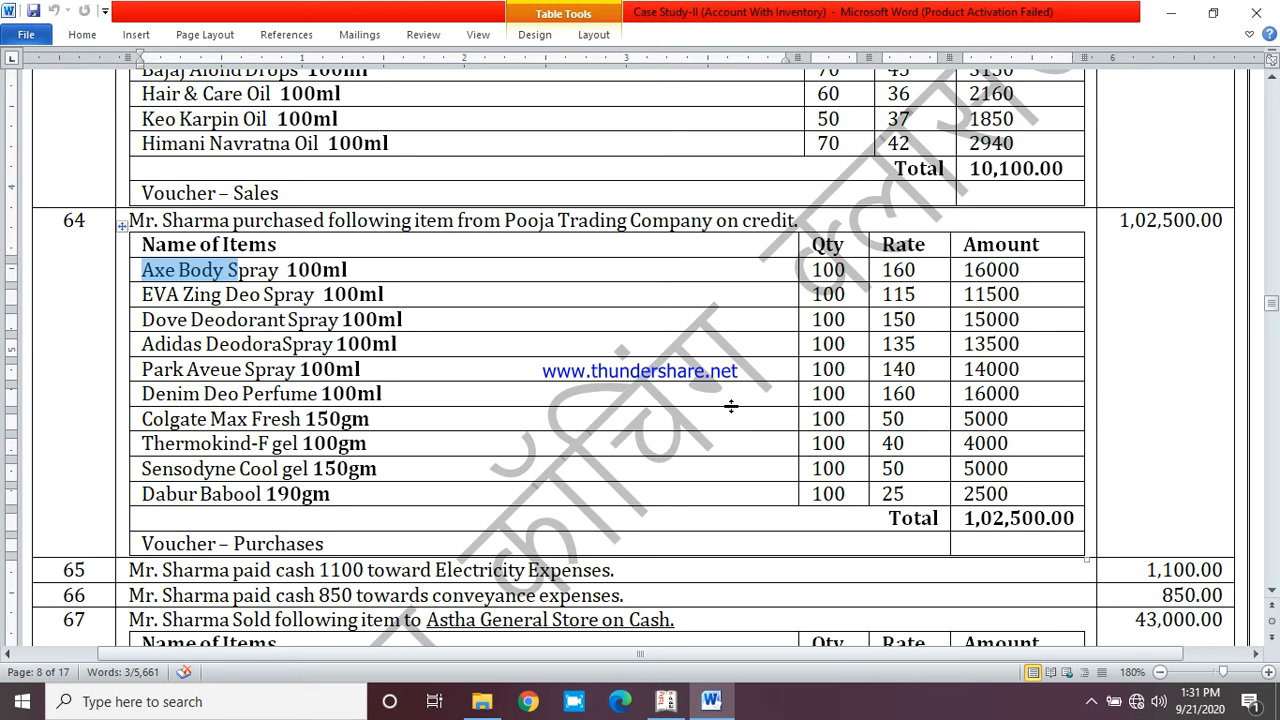
Back in Tally.ERP 9, create the stock item Axe Body Spray 100ml under Body Spray with Nos as the unit
click(666, 701)
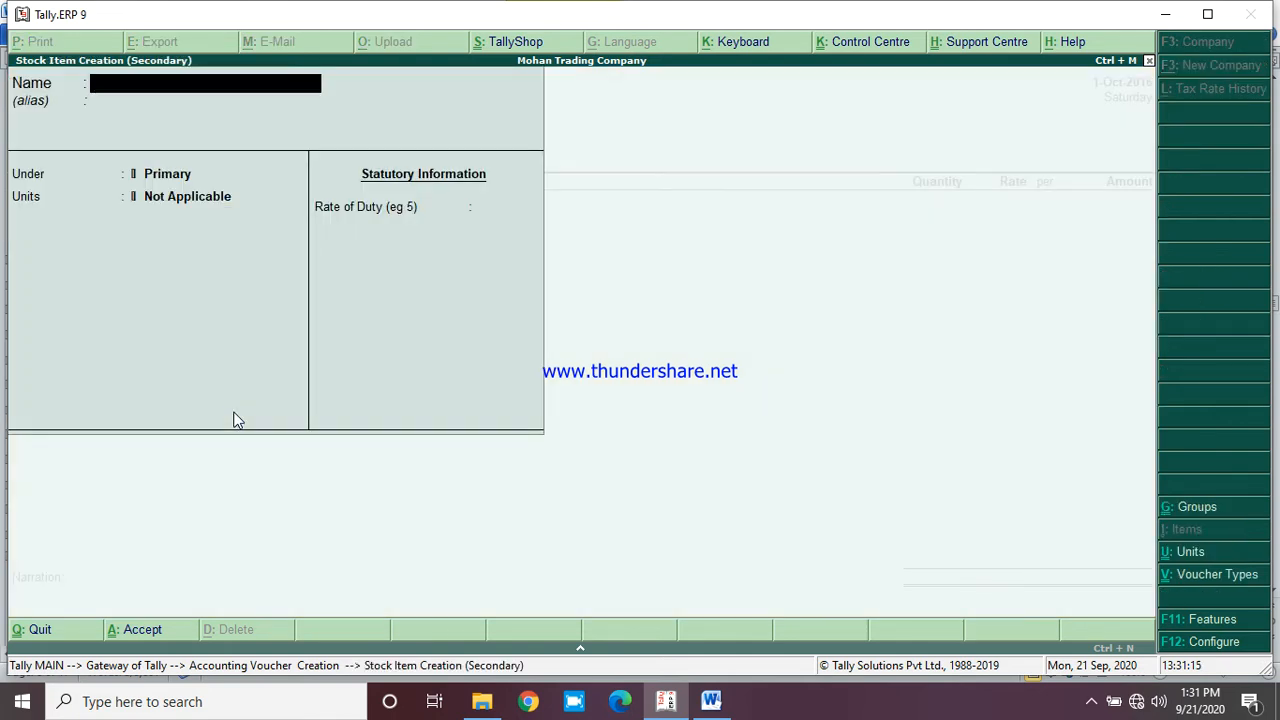
text(Axe Body Spa)
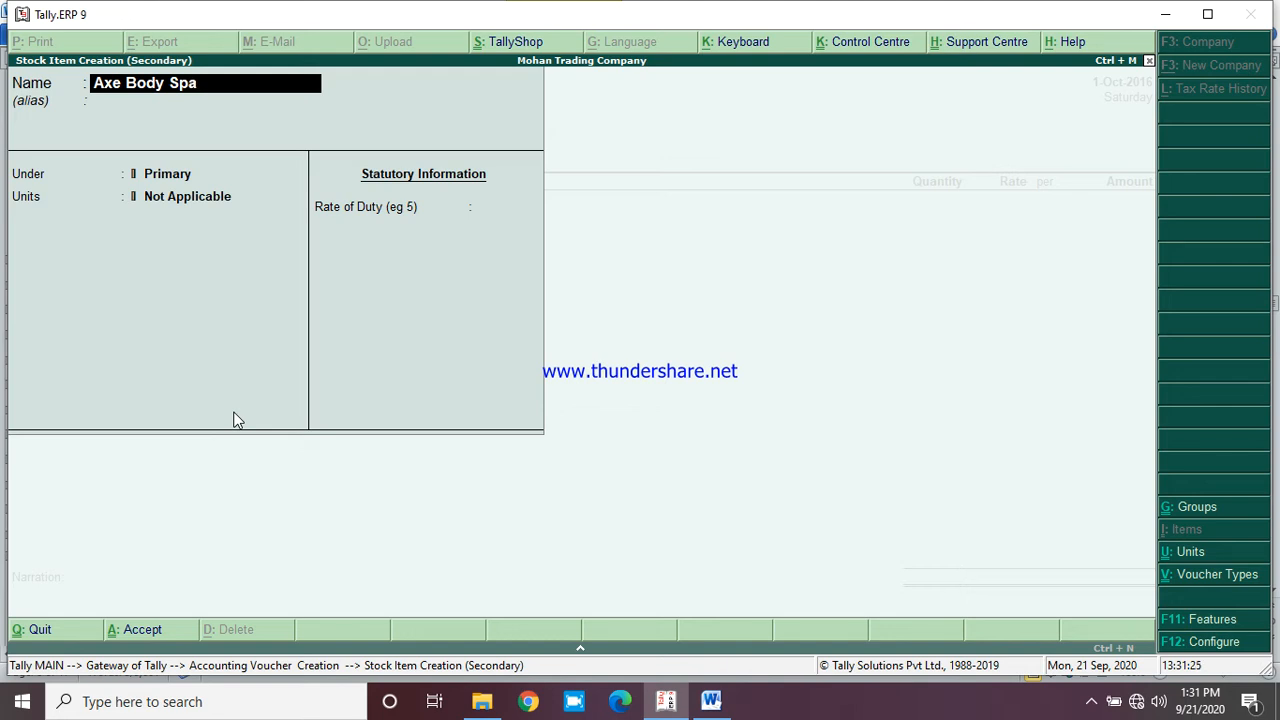
key(BackSpace)
text(ray 100ml)
key(Return)
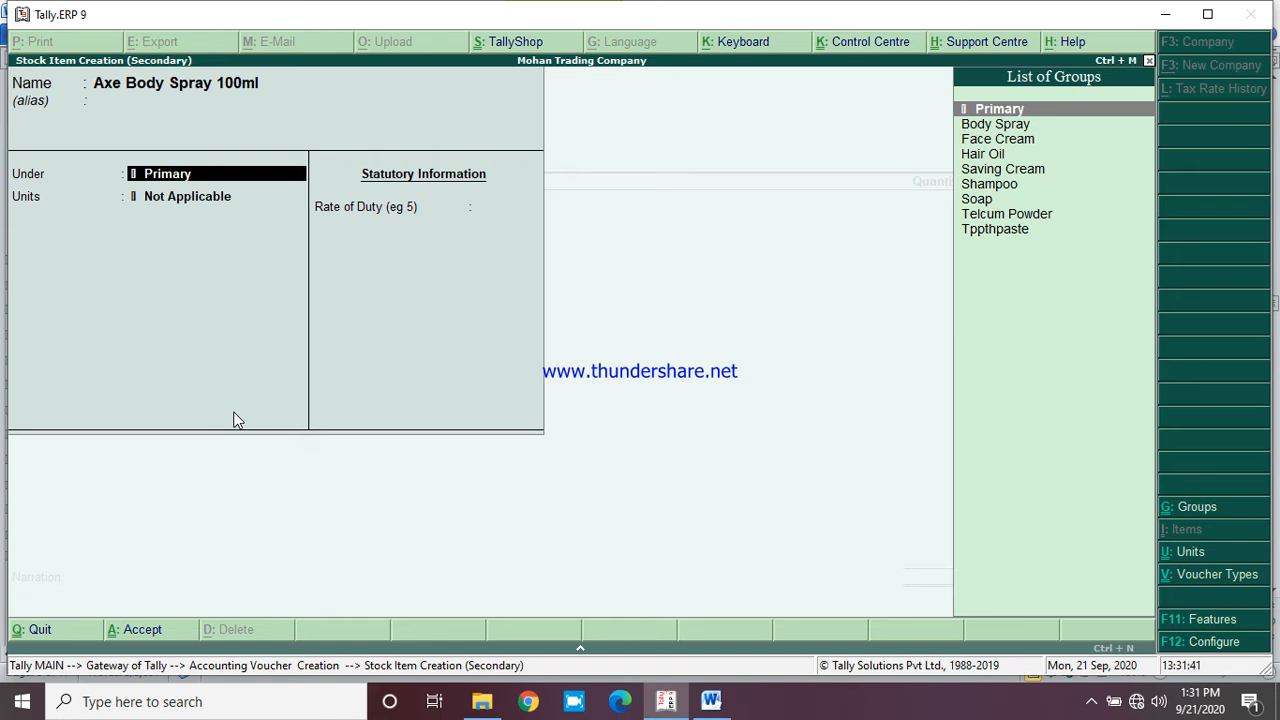
key(Down)
key(Return)
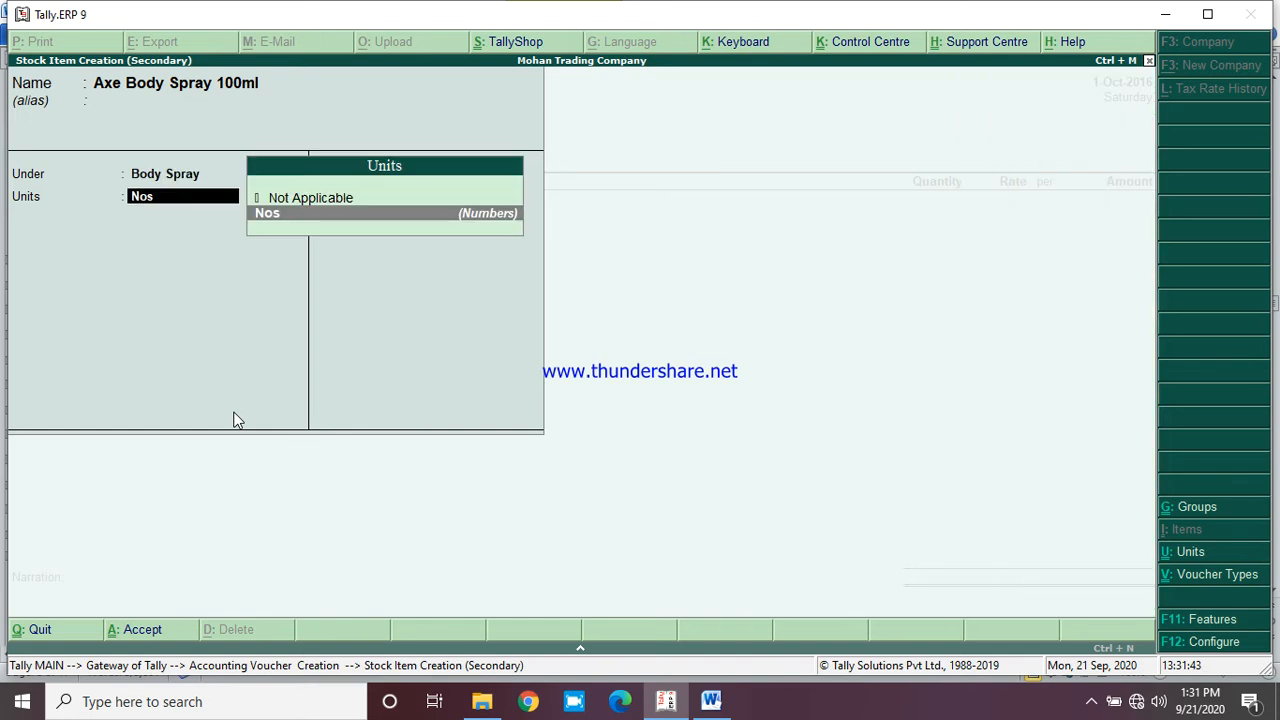
key(Return)
key(Return)
key(Return)
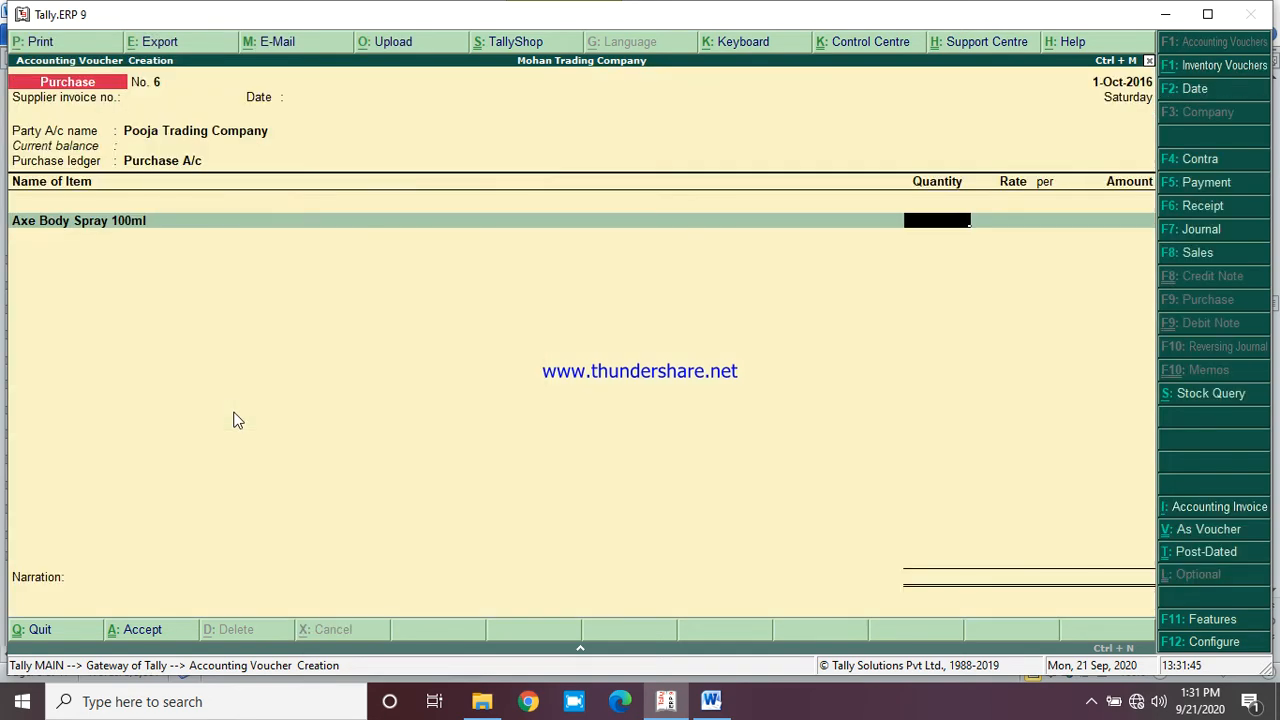
Enter a quantity of 100 Nos at a rate of 160 for Axe Body Spray 100ml in the purchase voucher
text(100)
key(Return)
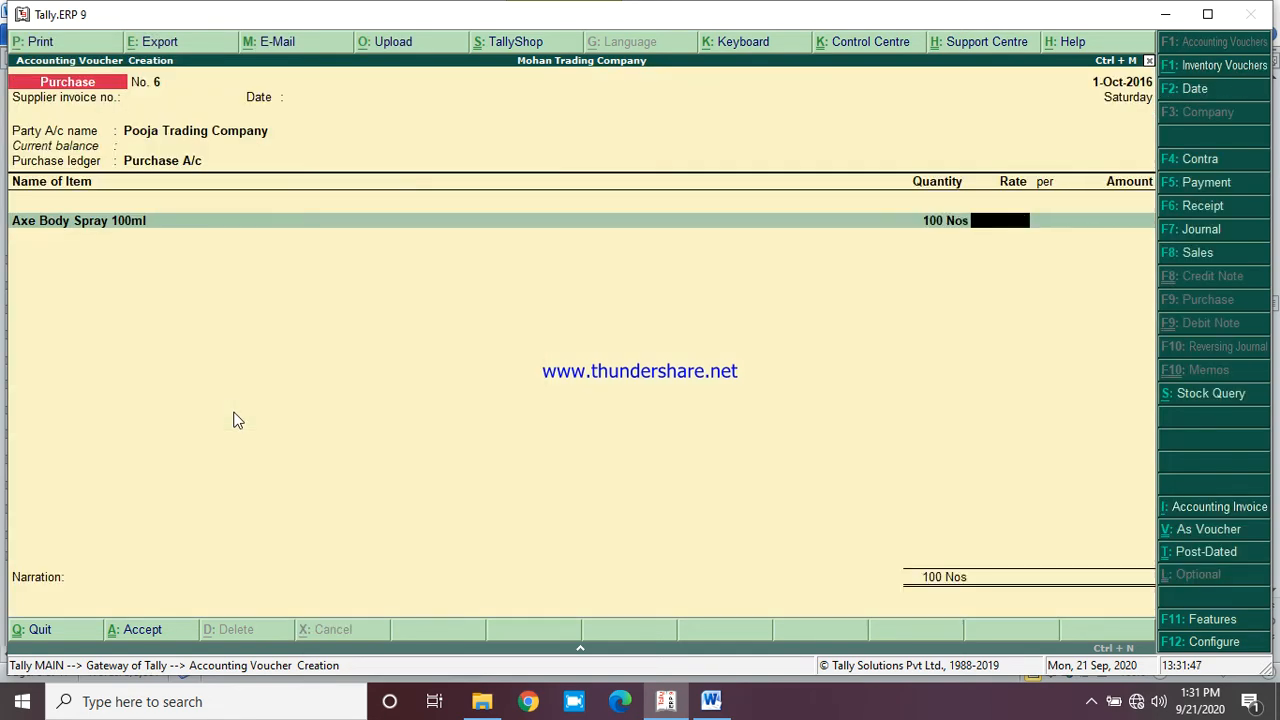
text(160)
key(Return)
key(Return)
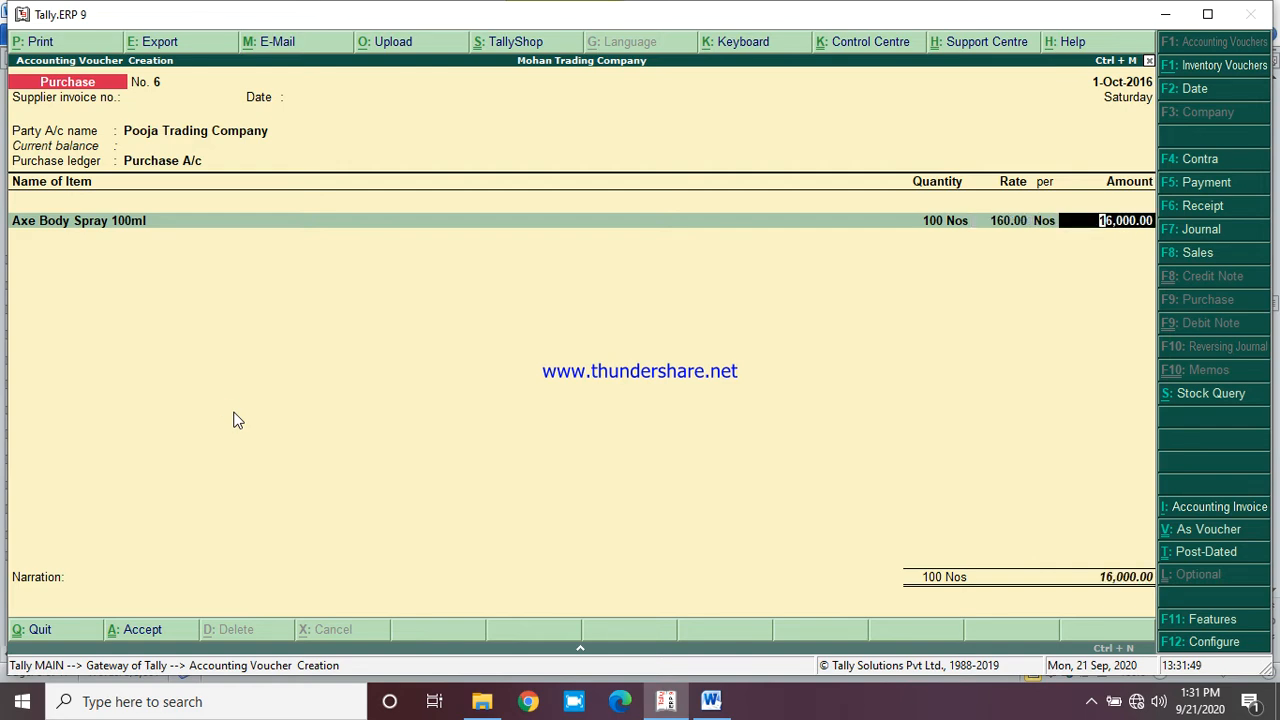
key(Return)
Create the stock item Eva Zing Deo Spray 100ml under Body Spray with Nos as the unit
key(alt+c)
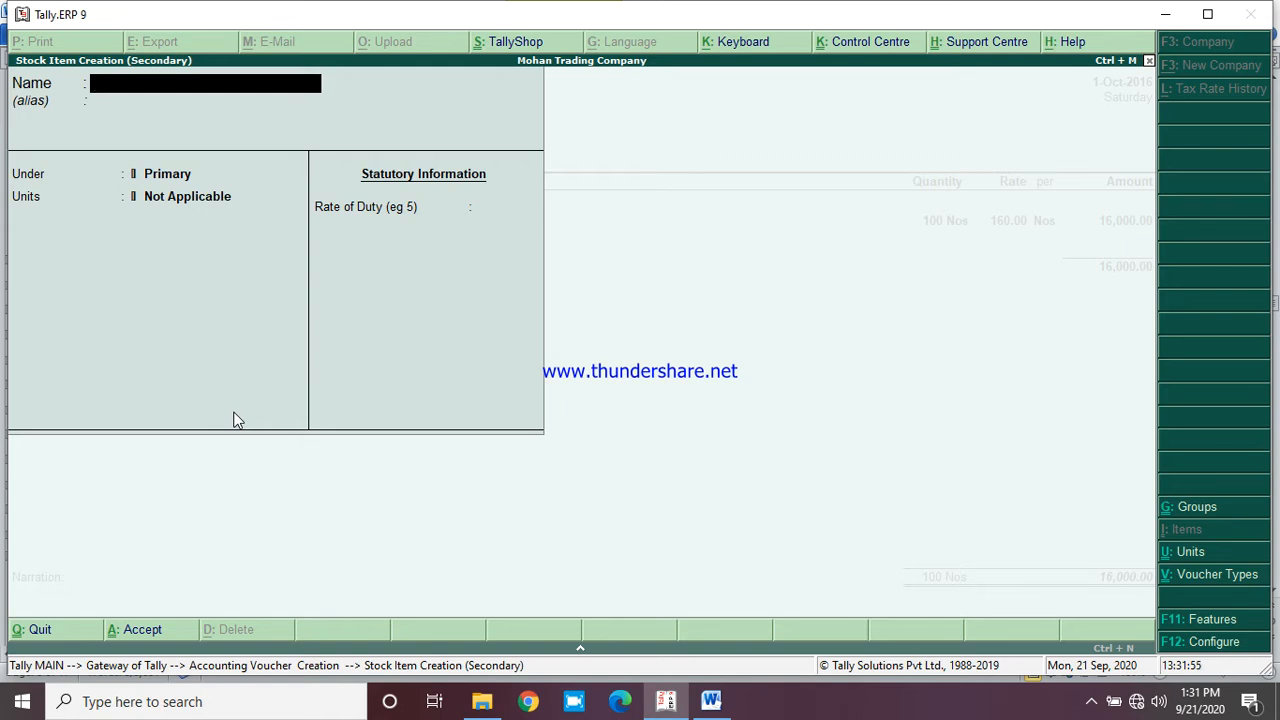
text(Eva Zing Deo )
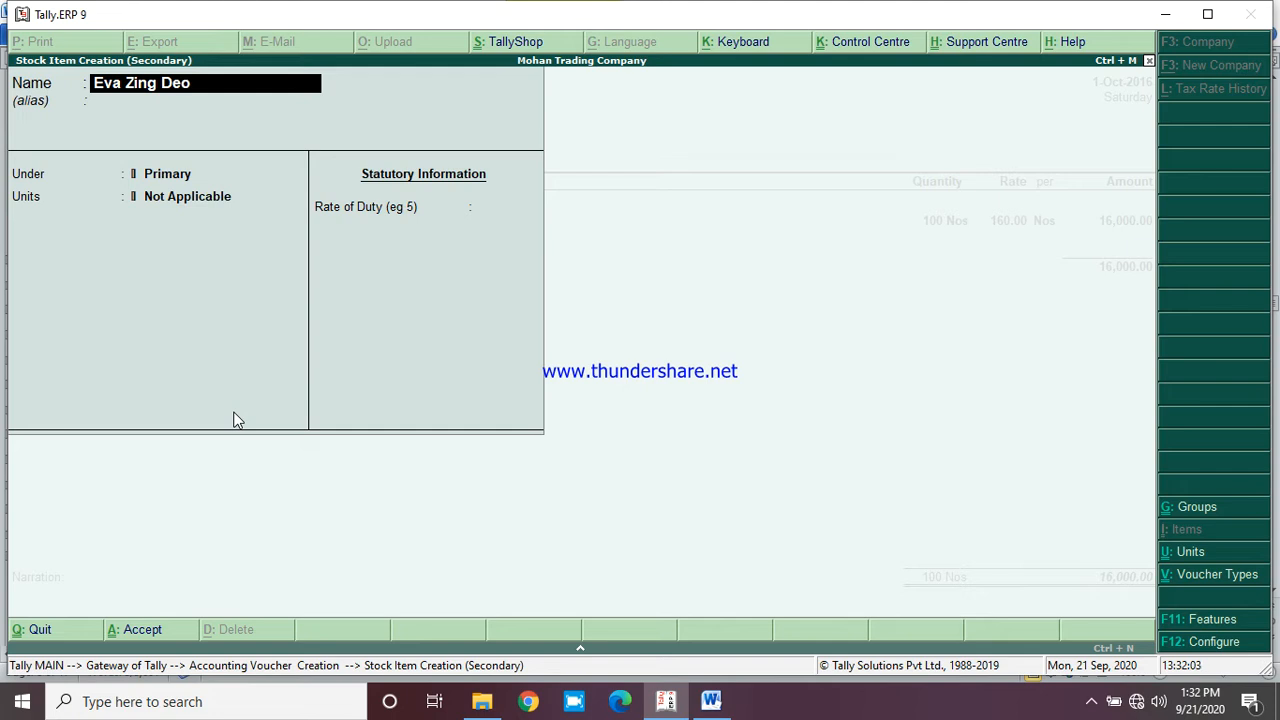
text(Spray)
text(100ml)
key(Return)
key(Return)
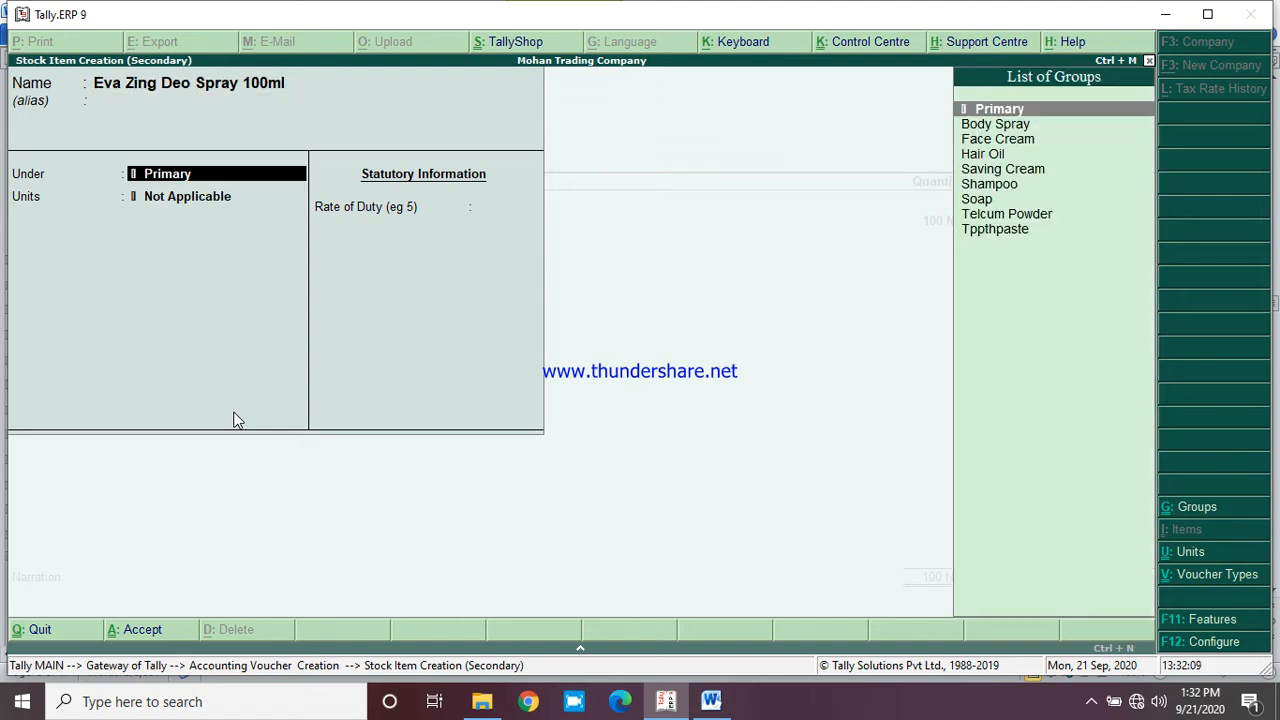
text(bo)
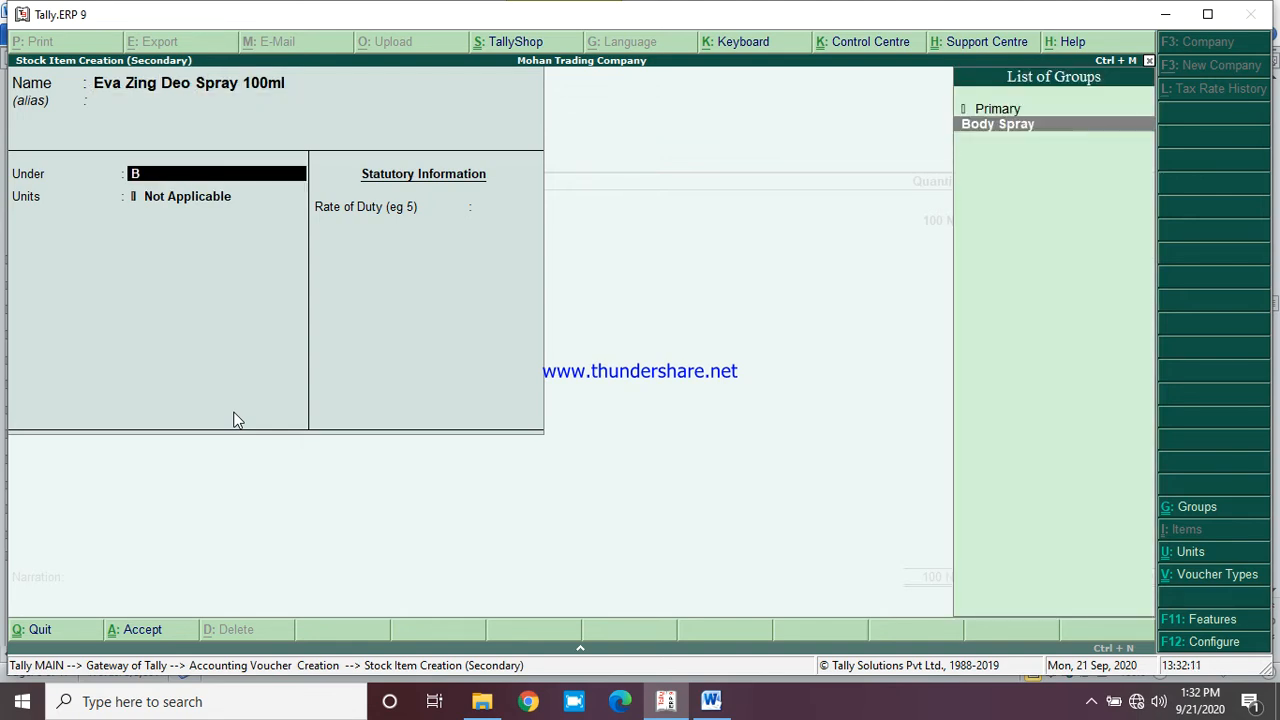
key(Return)
key(Return)
key(Return)
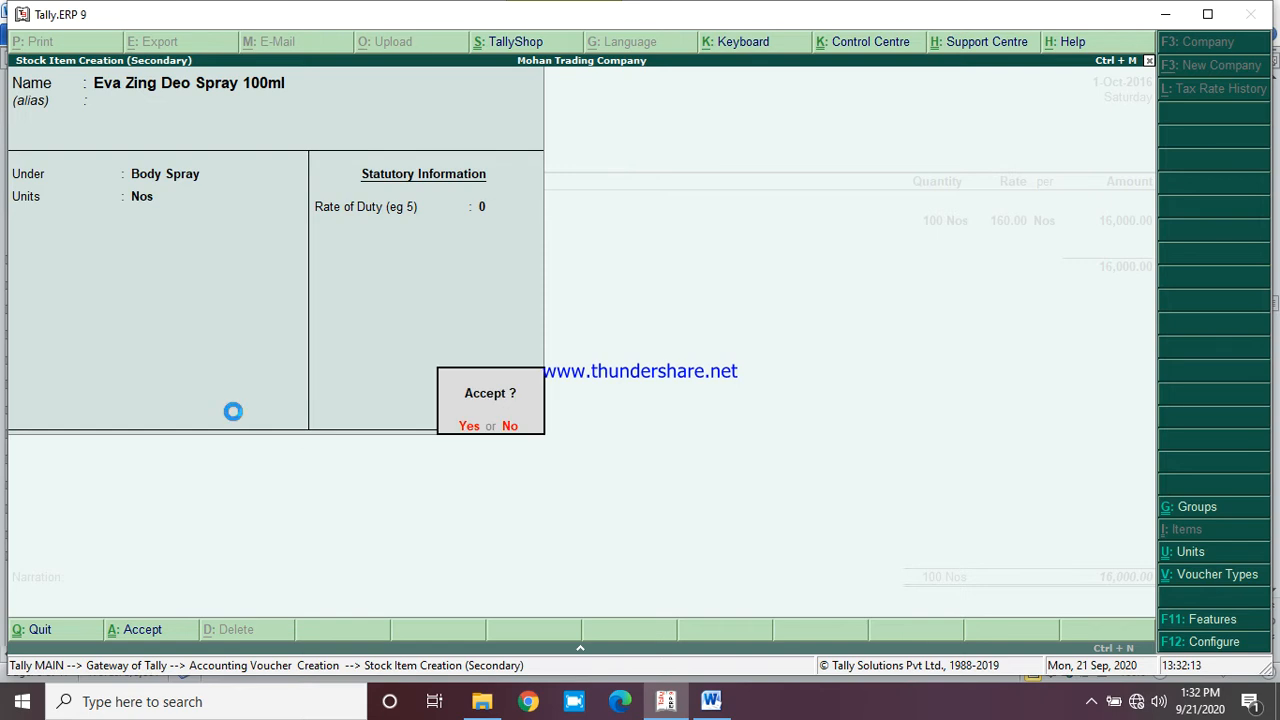
key(Return)
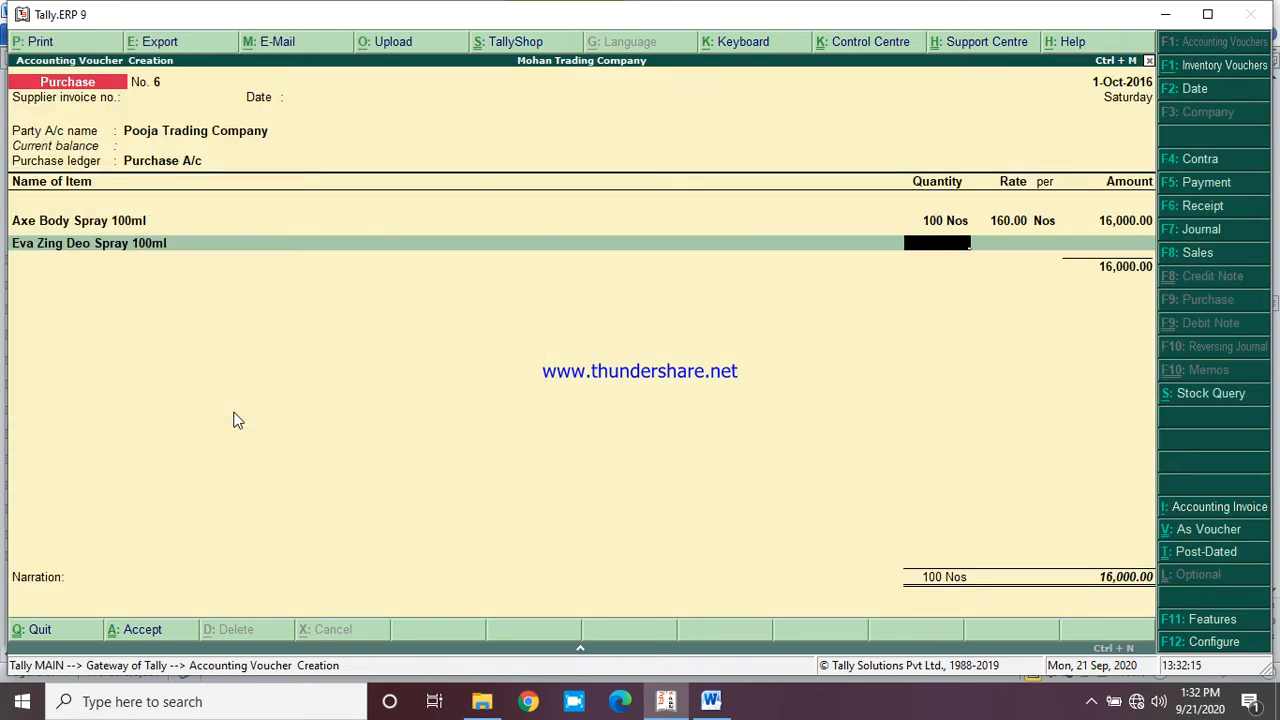
Enter a quantity of 100 Nos at a rate of 115 for Eva Zing Deo Spray 100ml in the purchase voucher
text(100)
key(Return)
text(115)
key(Return)
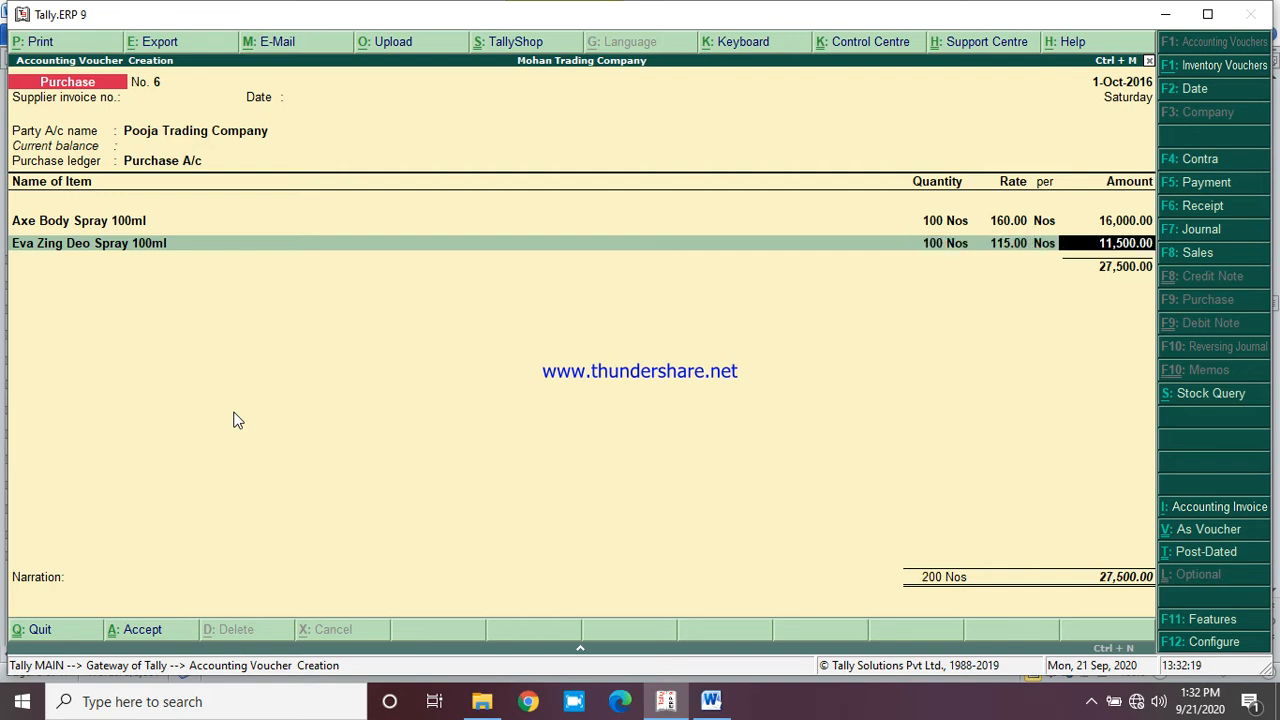
key(Return)
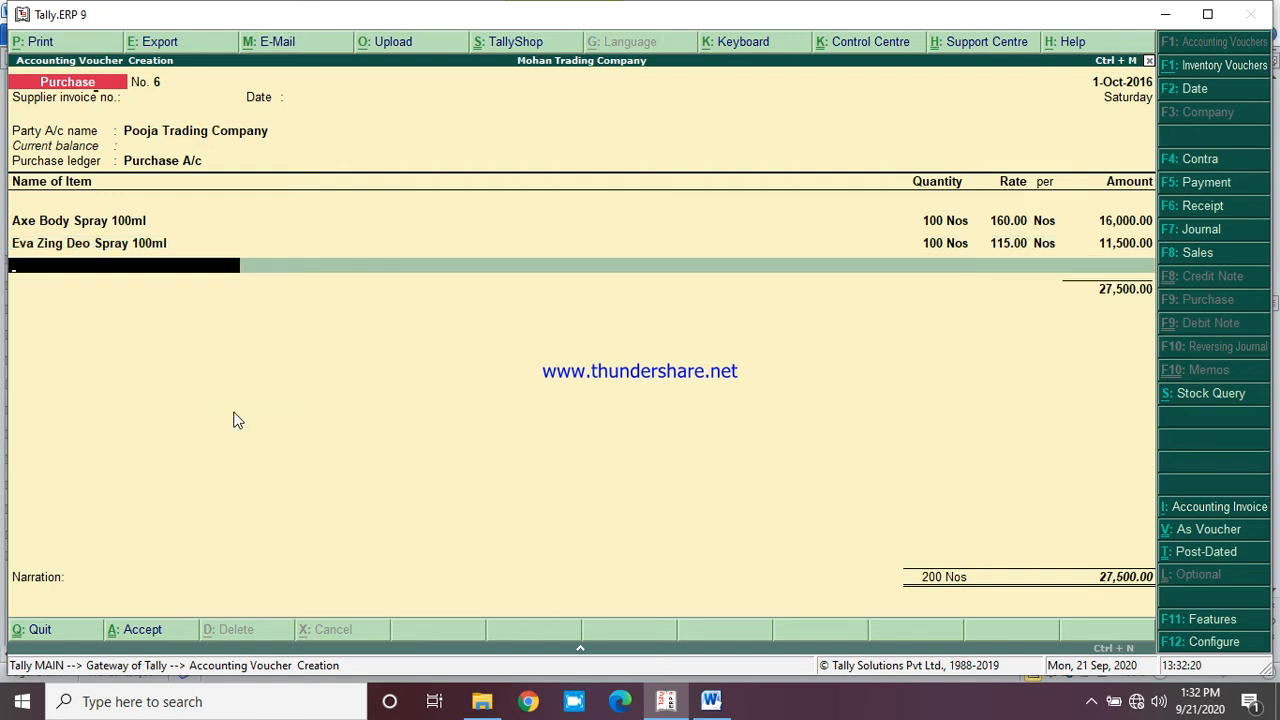
Create the stock item Dove Deodorant Spray 100ml under Body Spray with Nos as the unit
key(alt+c)
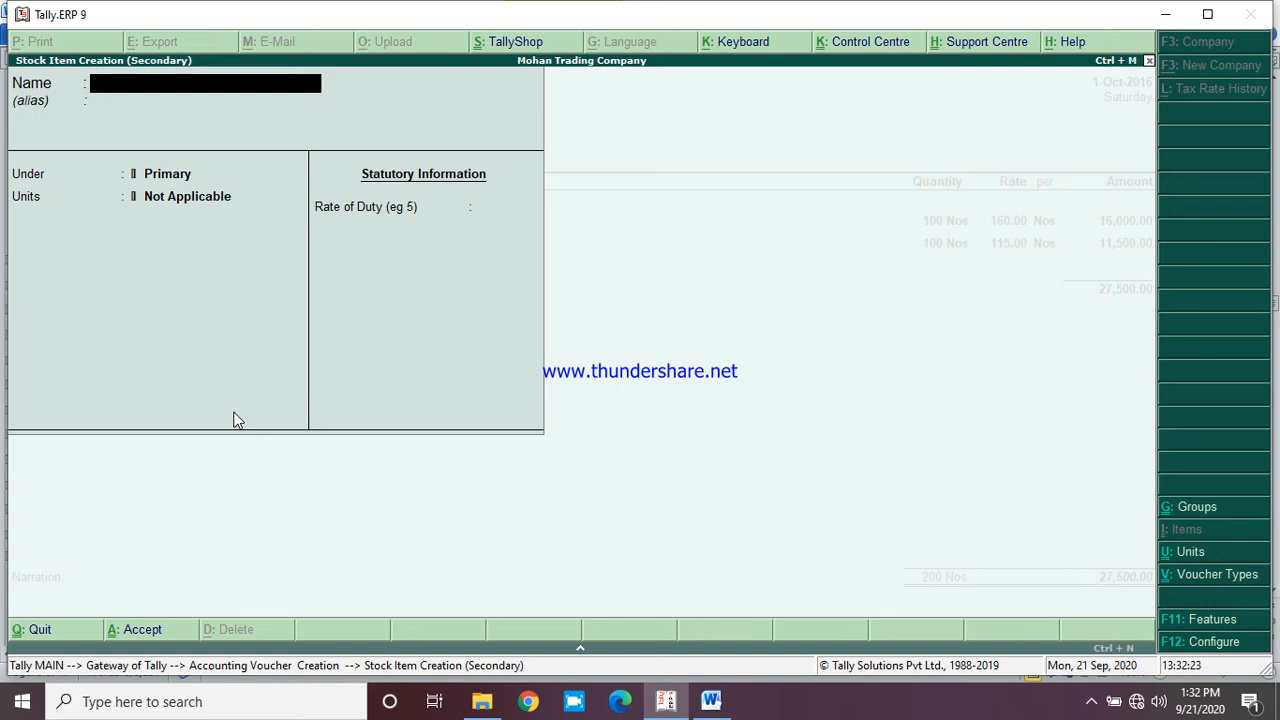
text(Dove Deodo)
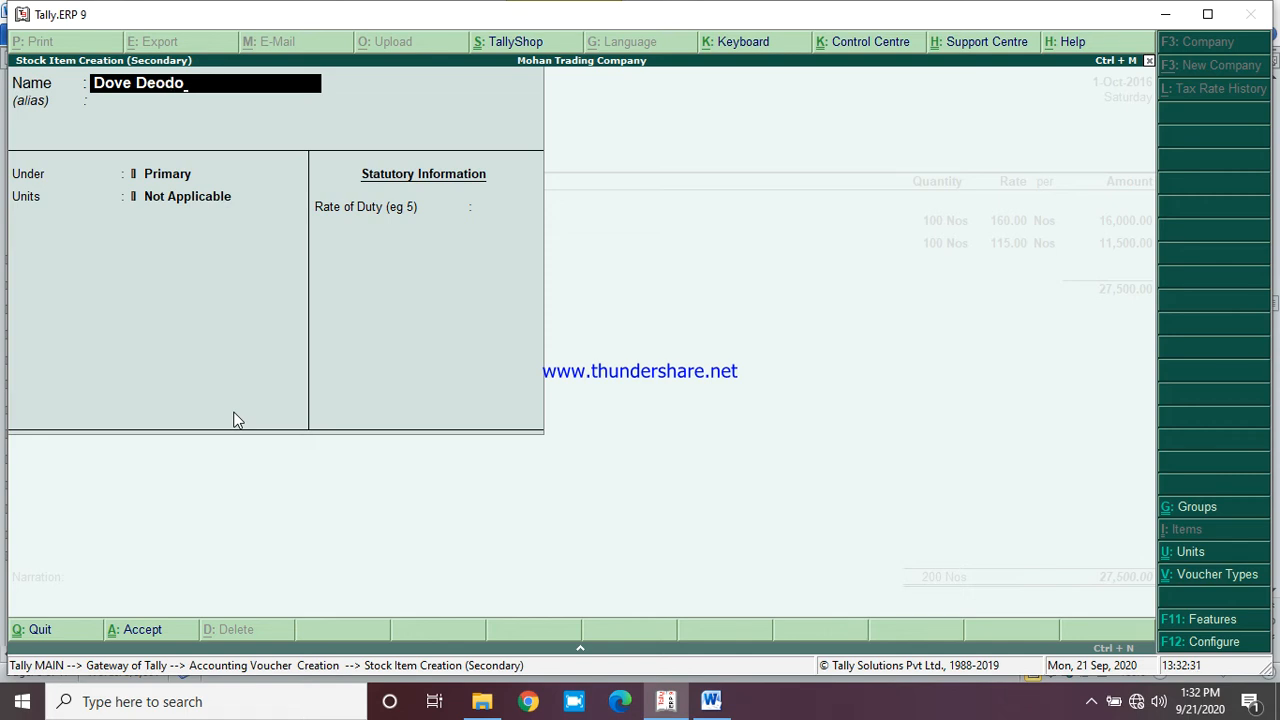
text(rant Spray  10)
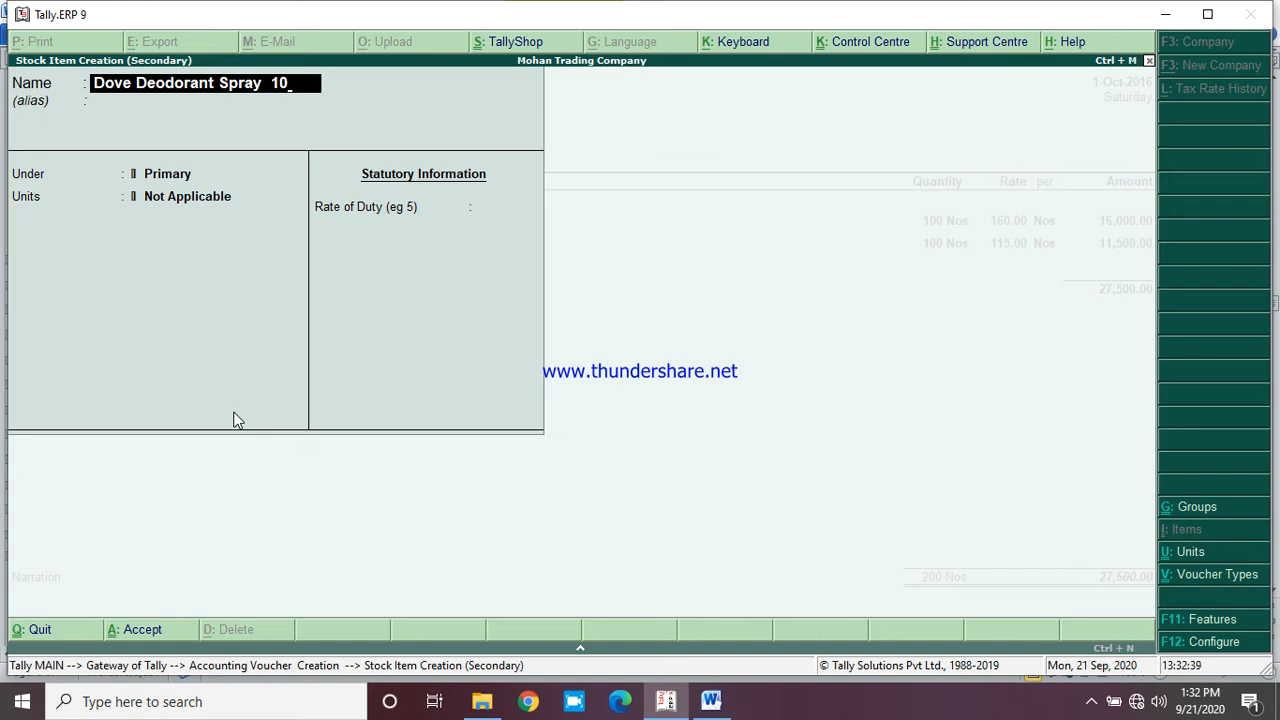
text(0ml)
key(Return)
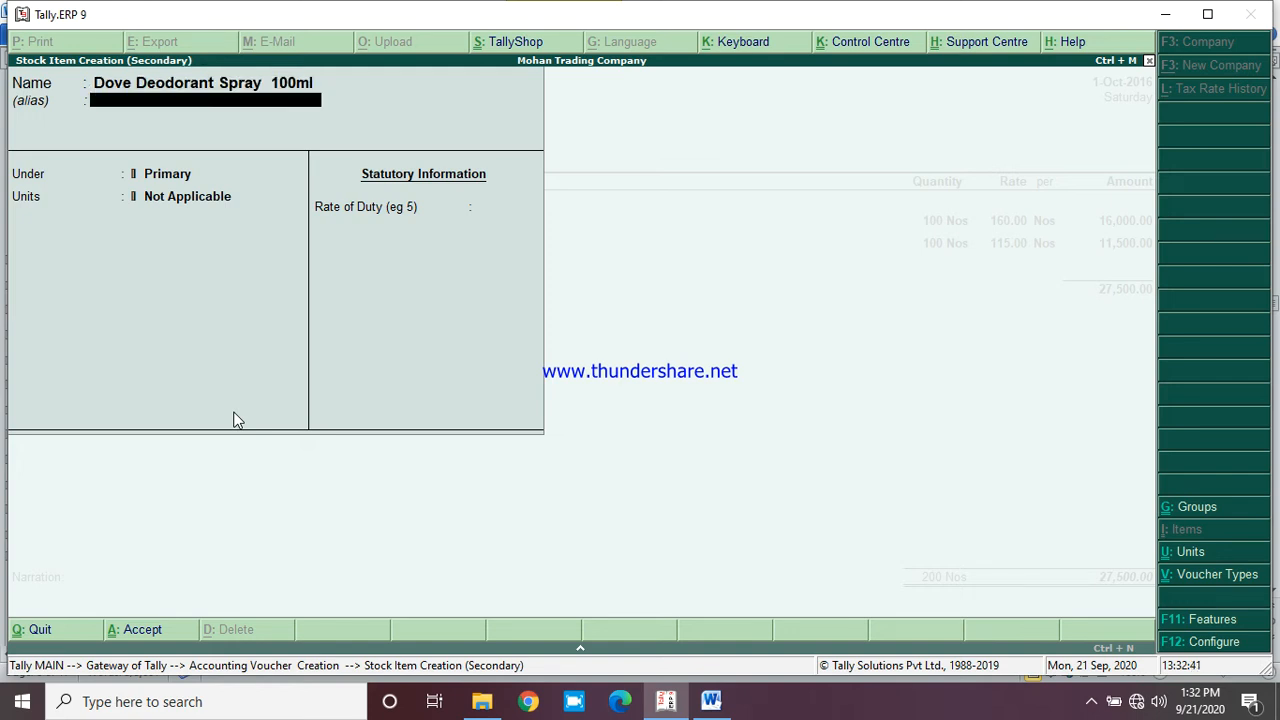
key(Return)
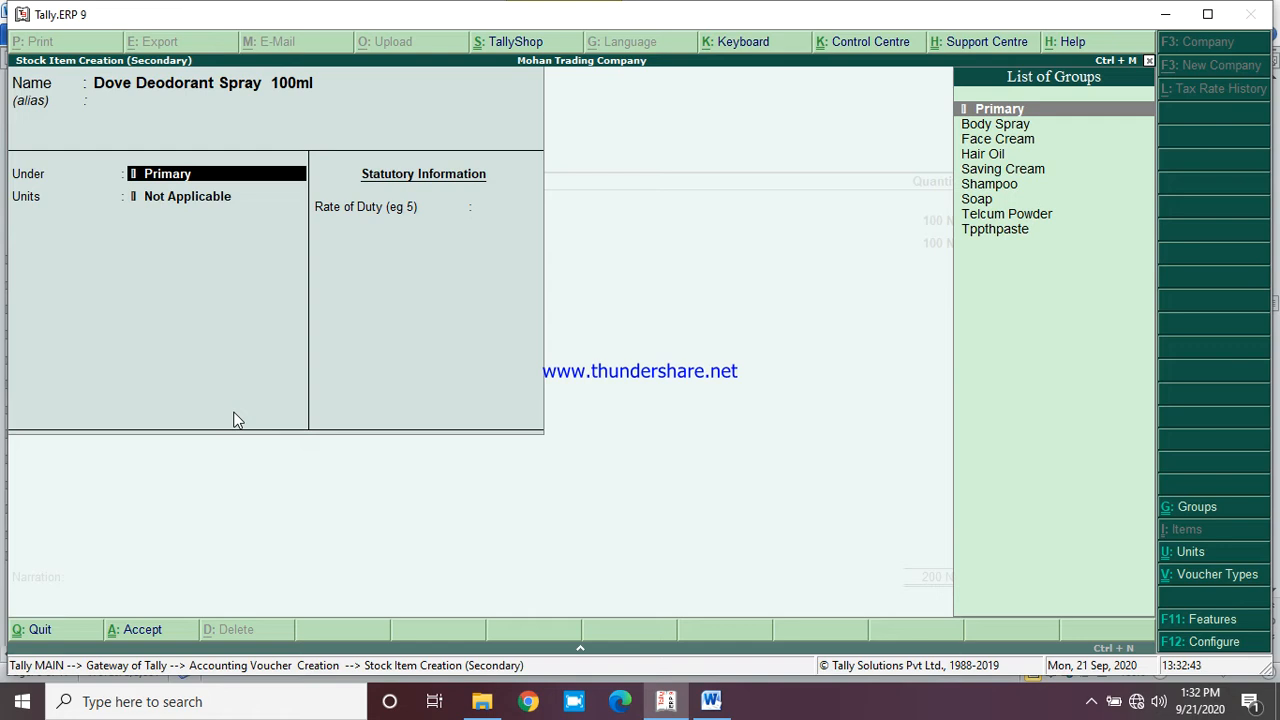
key(Down)
key(Return)
key(Down)
key(Return)
key(Return)
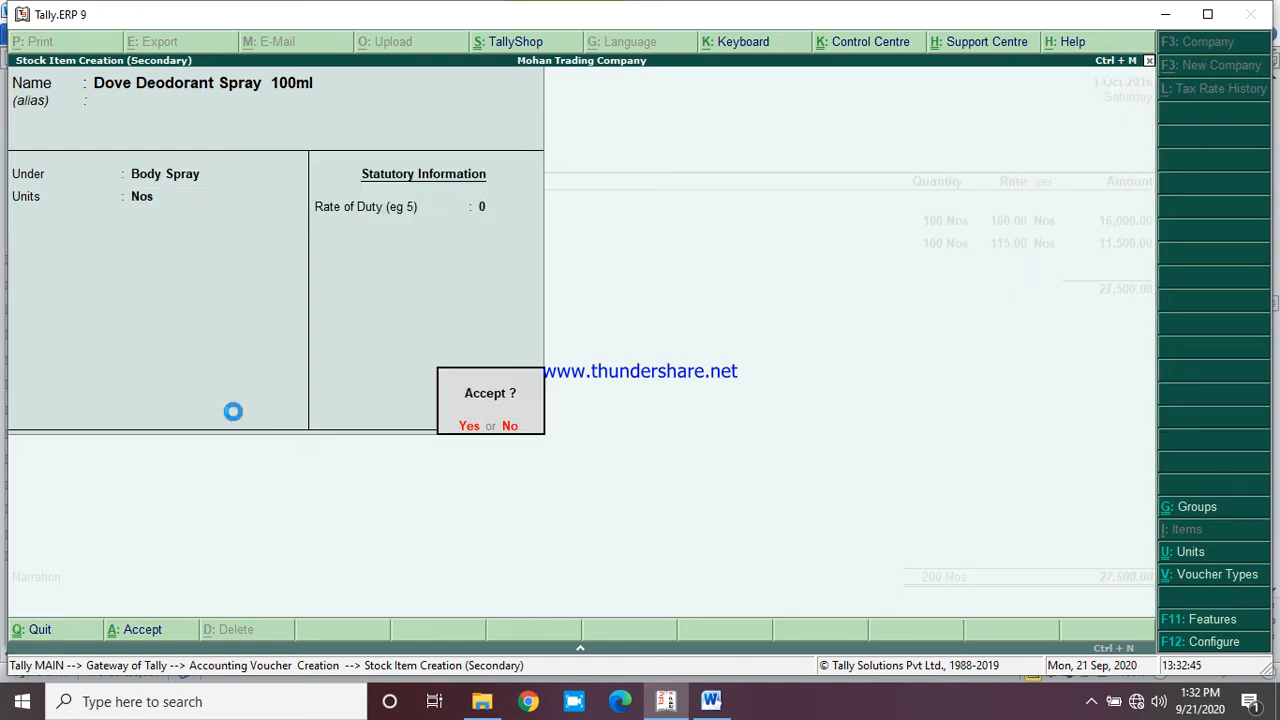
key(Return)
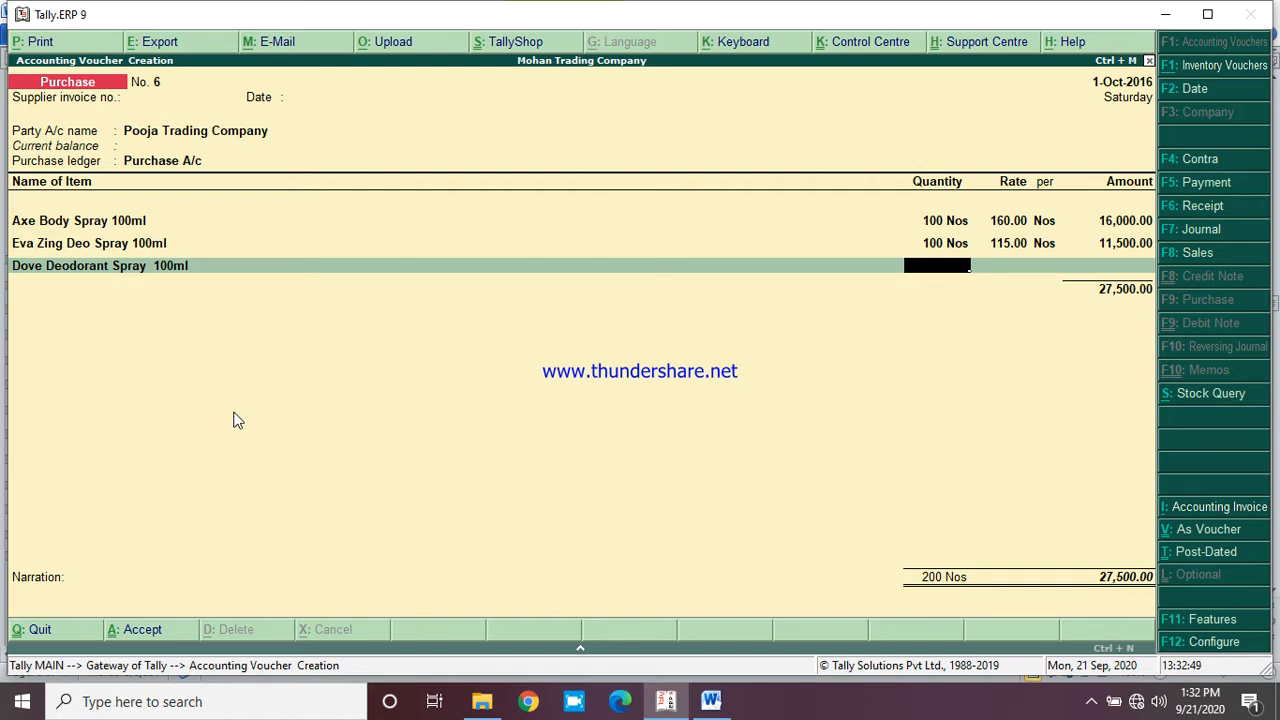
Enter a quantity of 100 Nos at a rate of 150 for Dove Deodorant Spray 100ml in the purchase voucher
text(100)
key(Return)
text(150)
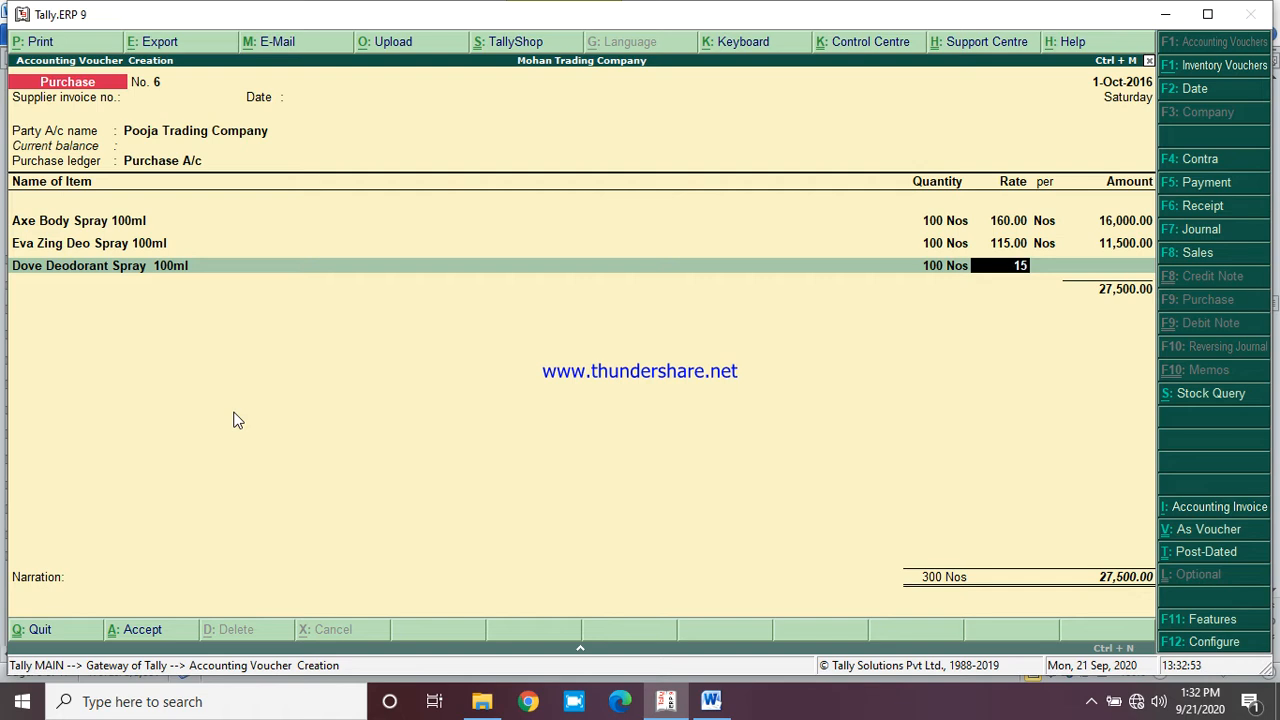
key(Return)
key(Return)
key(Return)
Create the stock item Adidas Deodorant Spray 100ml under Body Spray with Nos as the unit
key(alt+c)
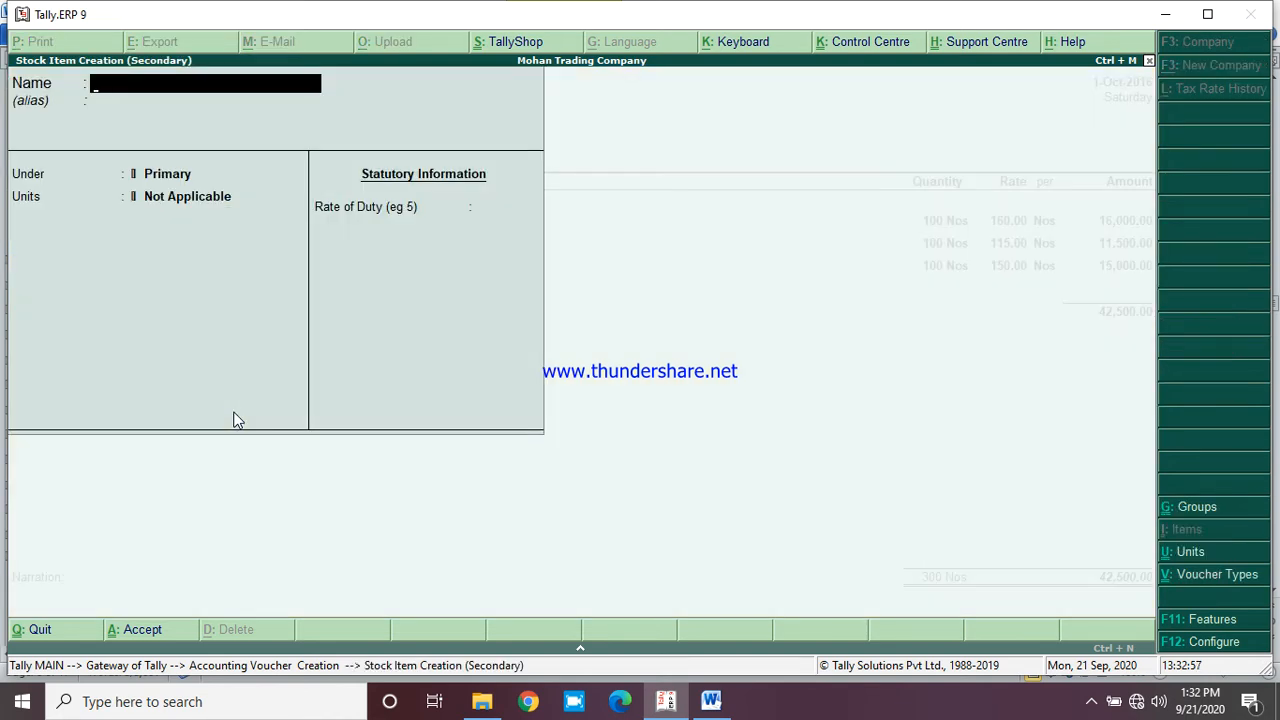
text(Adidas Deodo)
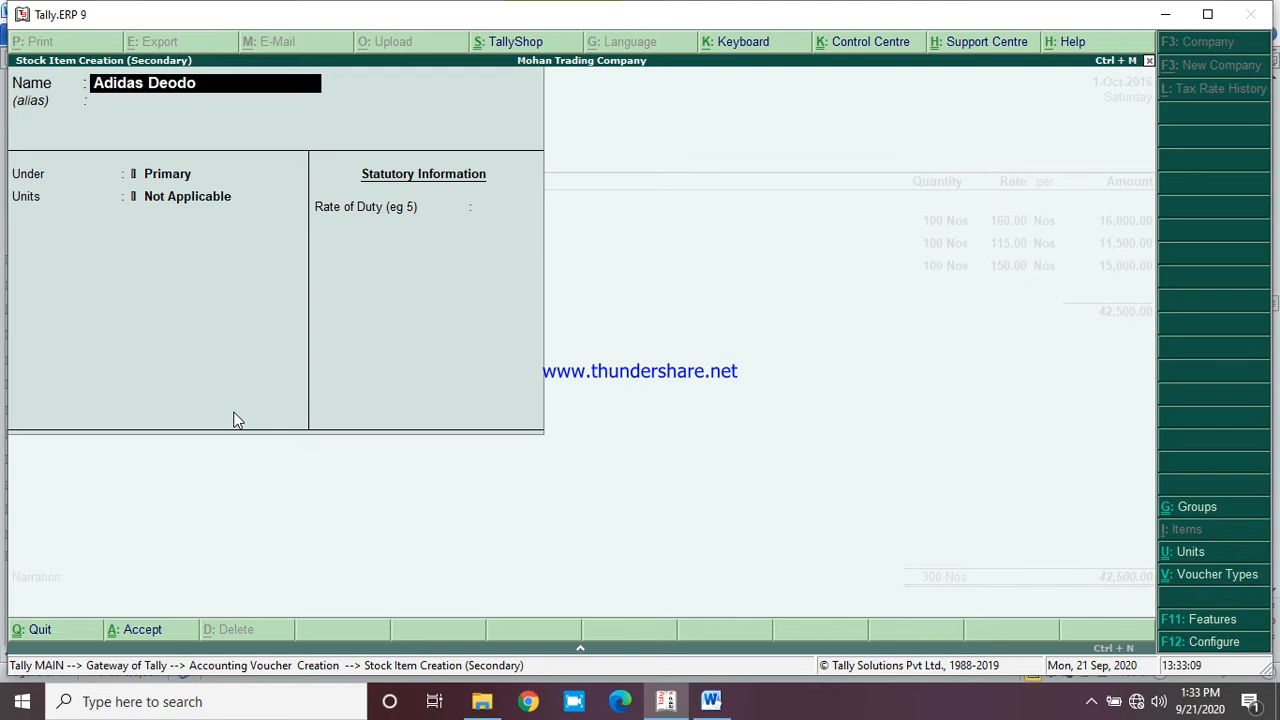
text(rant Spray 100m)
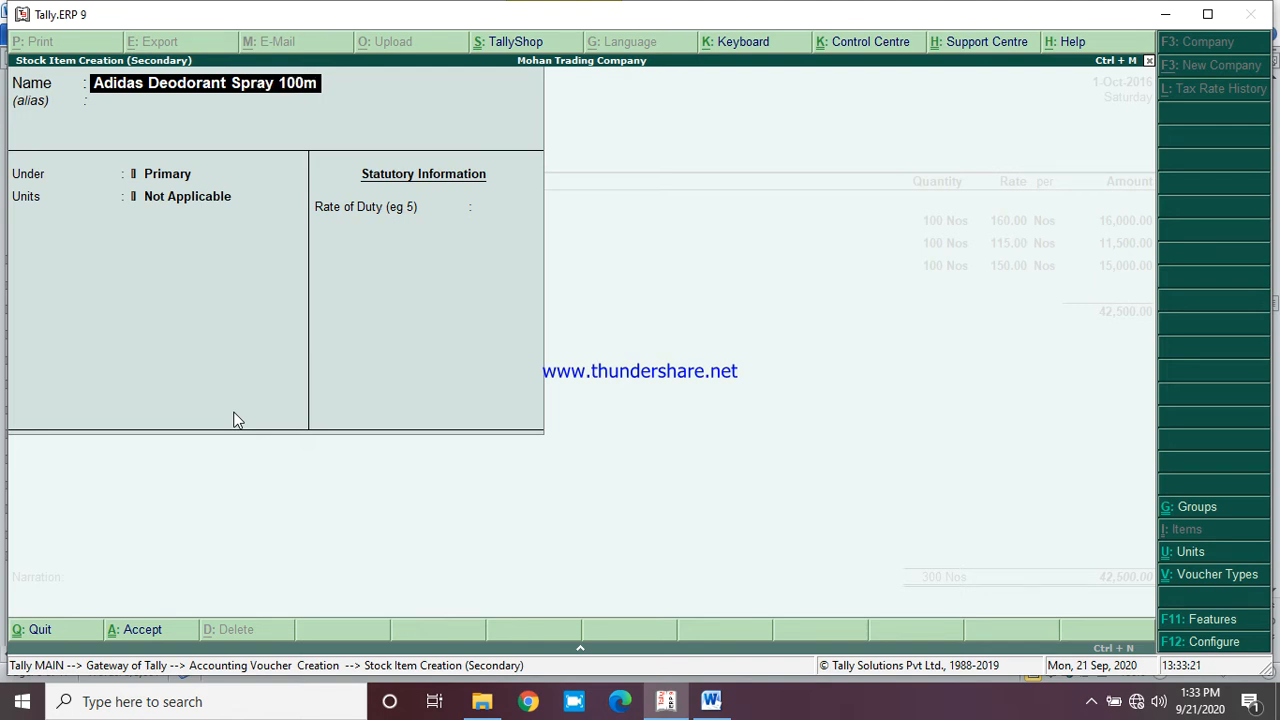
text(l)
key(Return)
key(Return)
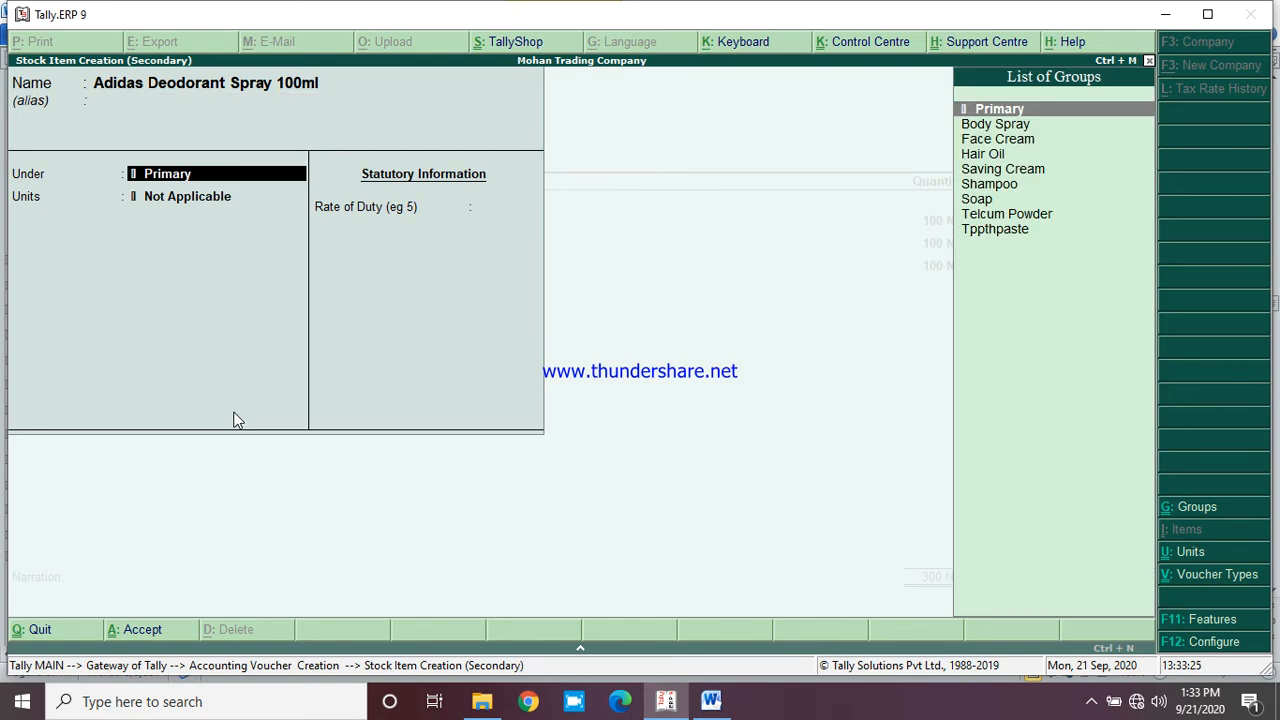
key(Down)
key(Return)
key(Down)
key(Return)
key(Return)
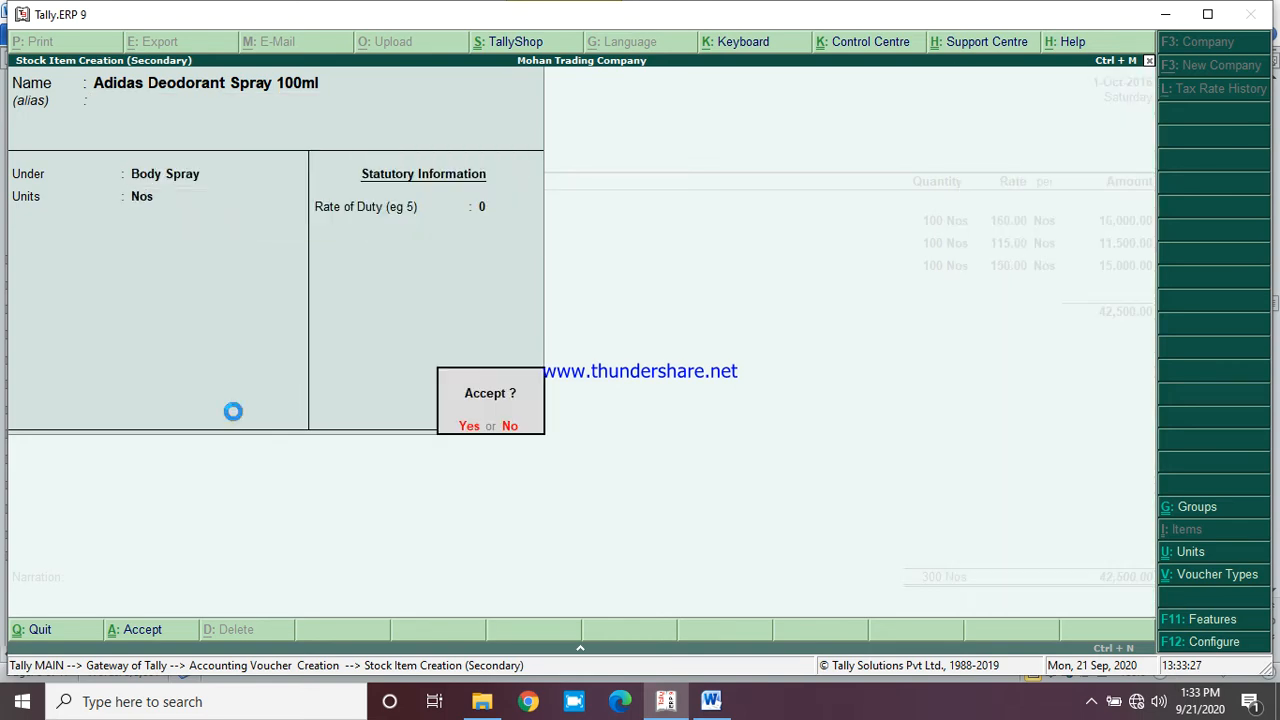
key(Return)
Enter a quantity of 100 Nos at a rate of 135 for Adidas Deodorant Spray 100ml in the purchase voucher
text(100)
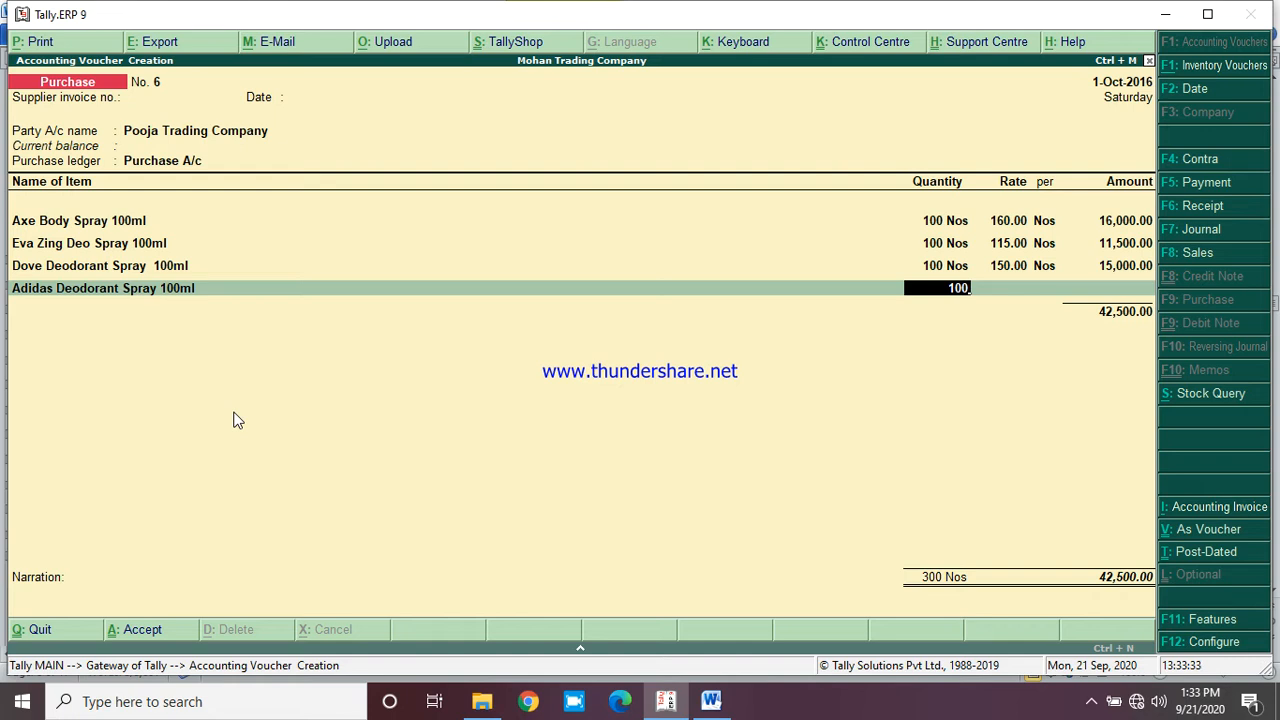
key(Return)
text(135)
key(Return)
key(Return)
Create the stock item Park Avenue Spray 100ml under Body Spray with Nos as the unit
key(alt+c)
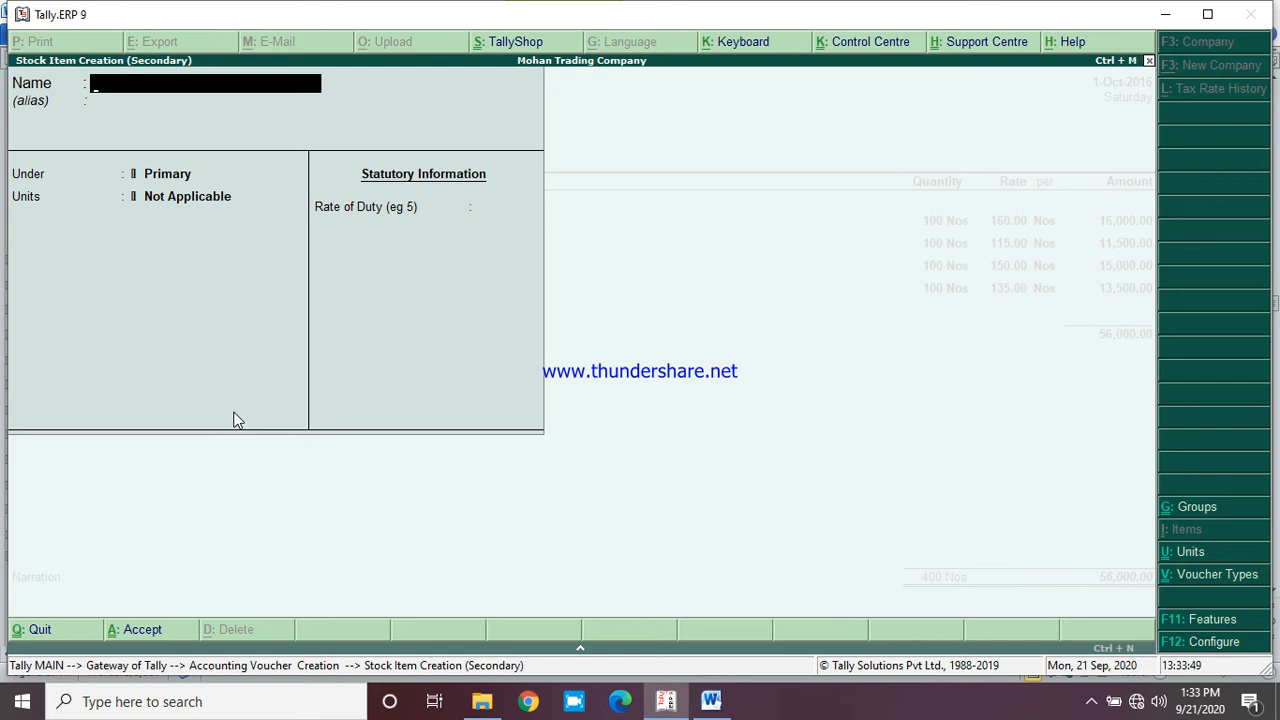
text(Park Avenue Spa)
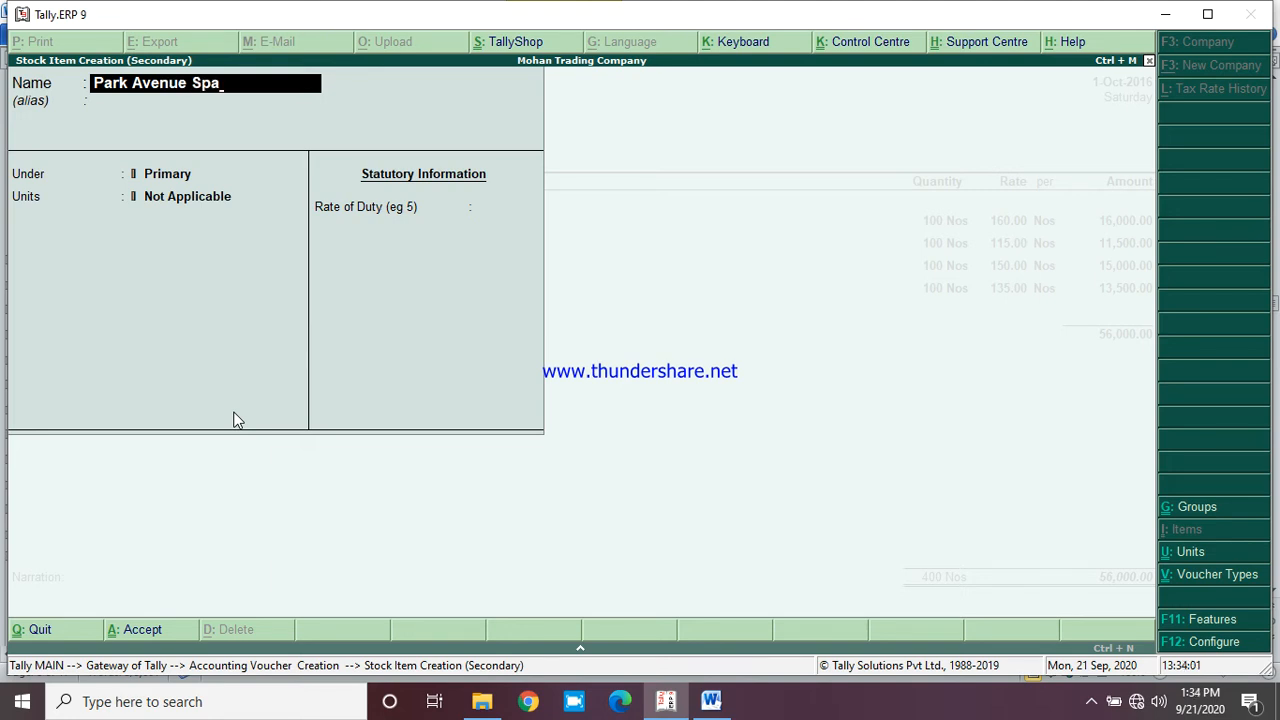
key(BackSpace)
text(ray 100ml)
key(Return)
key(Return)
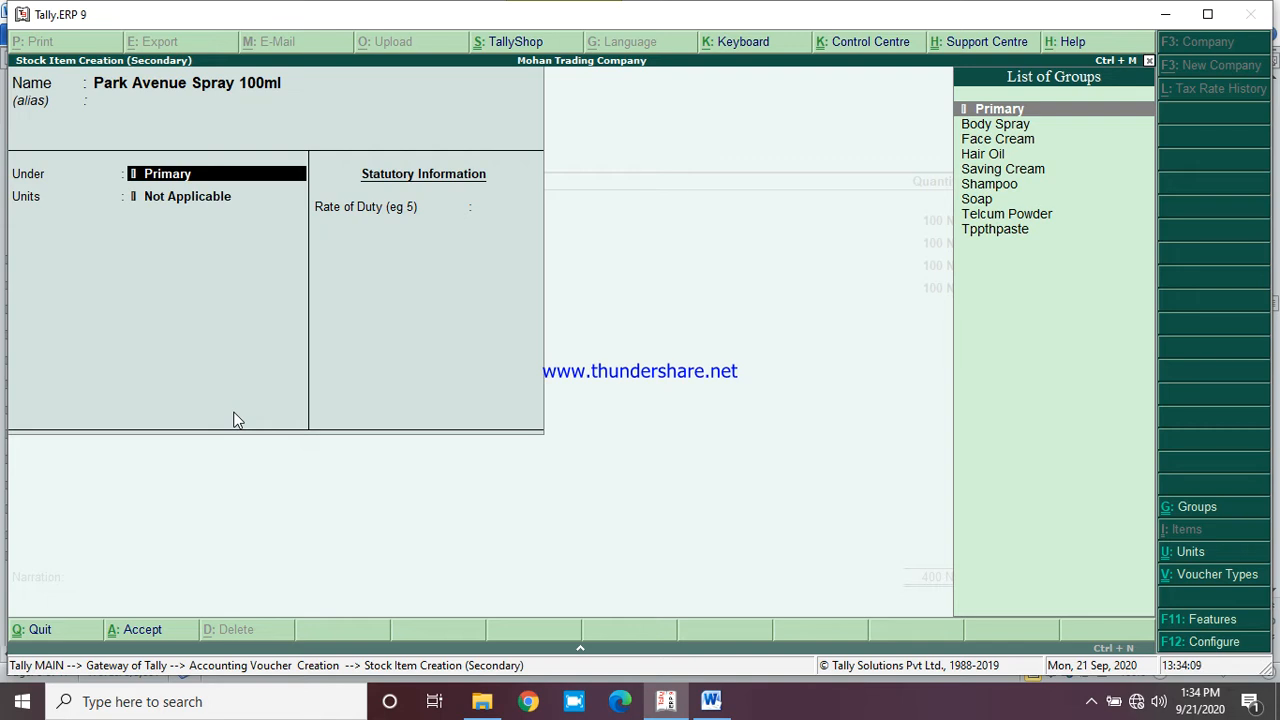
key(Down)
key(Return)
key(Down)
key(Return)
key(Return)
key(Return)
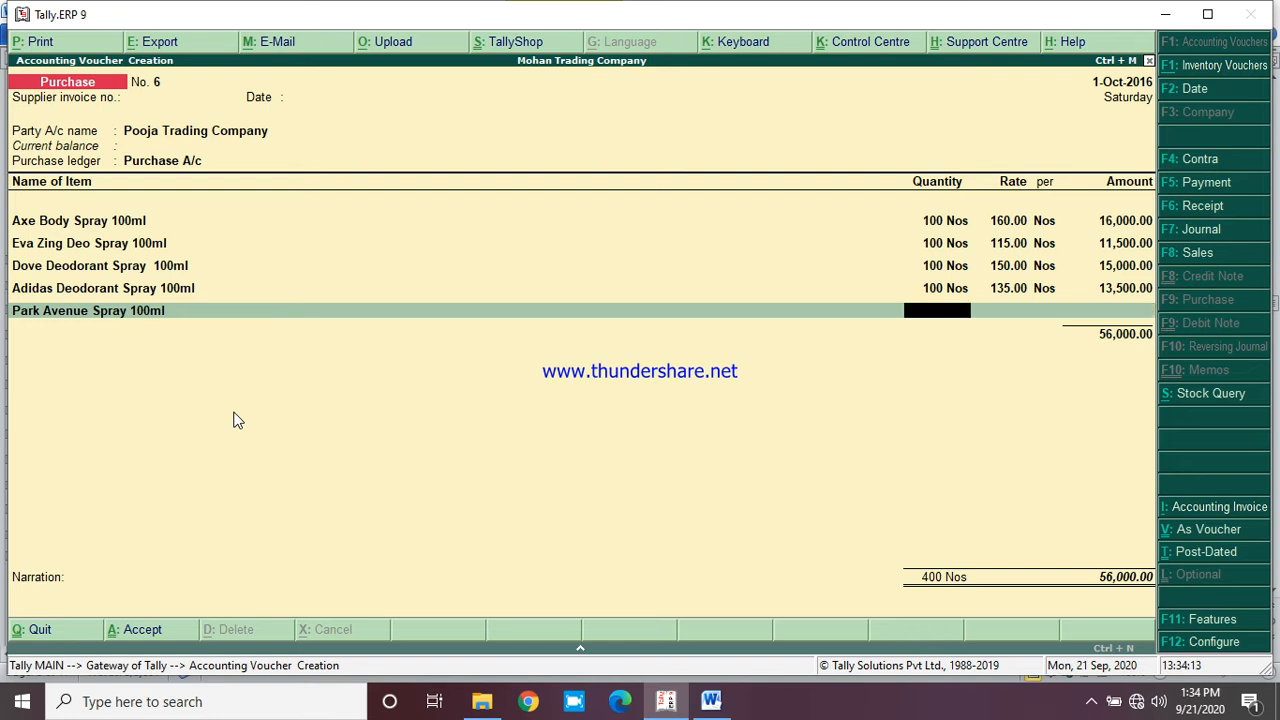
Enter a quantity of 100 Nos at a rate of 140 for Park Avenue Spray 100ml in the purchase voucher
text(100)
key(Return)
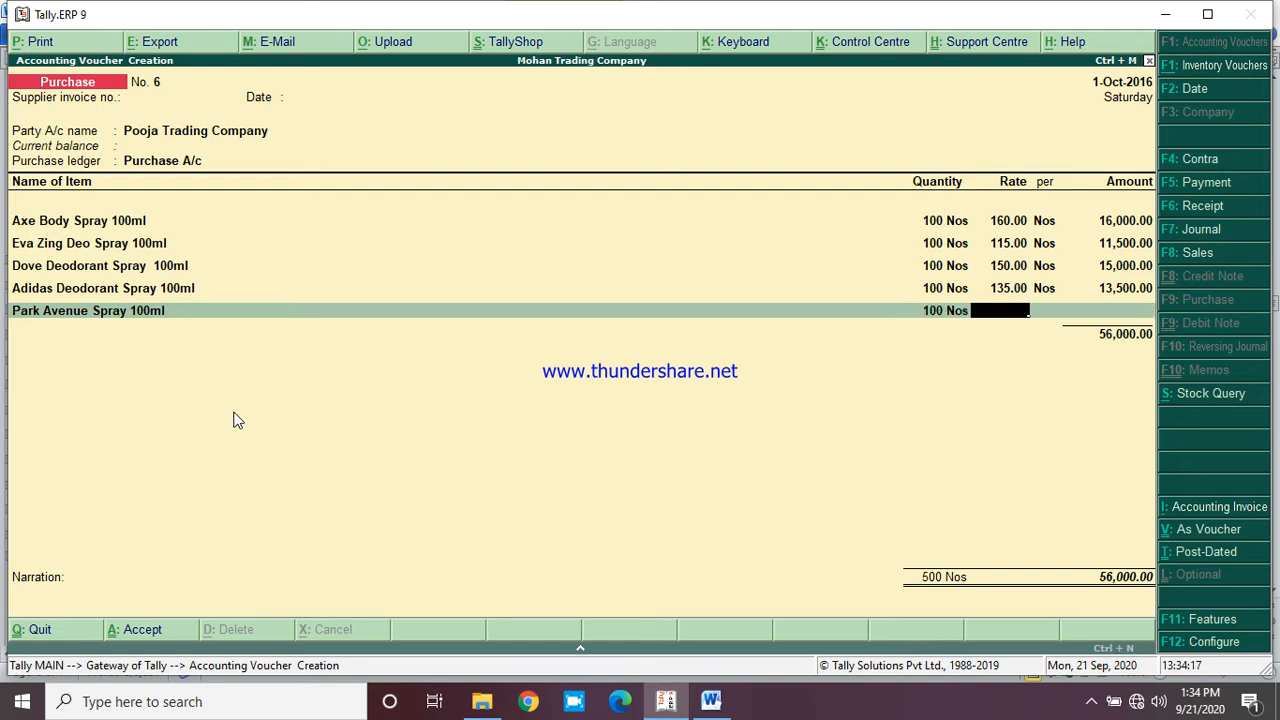
text(140)
key(Return)
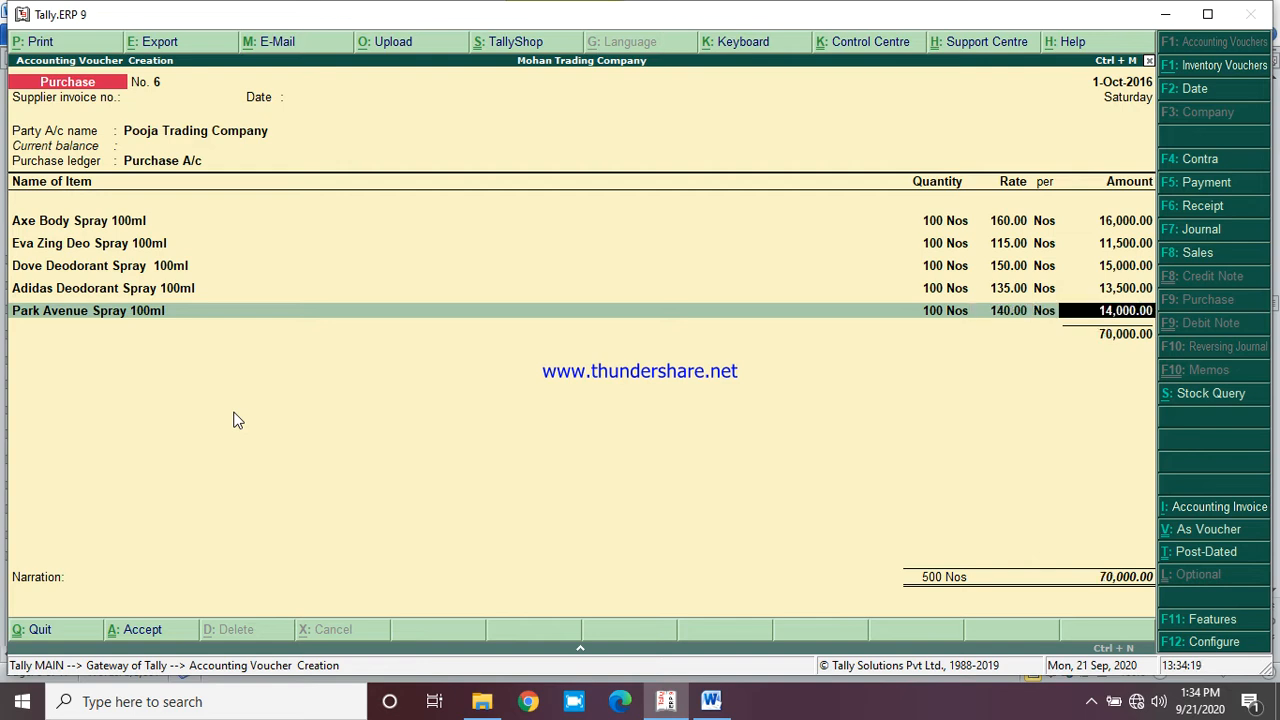
key(Return)
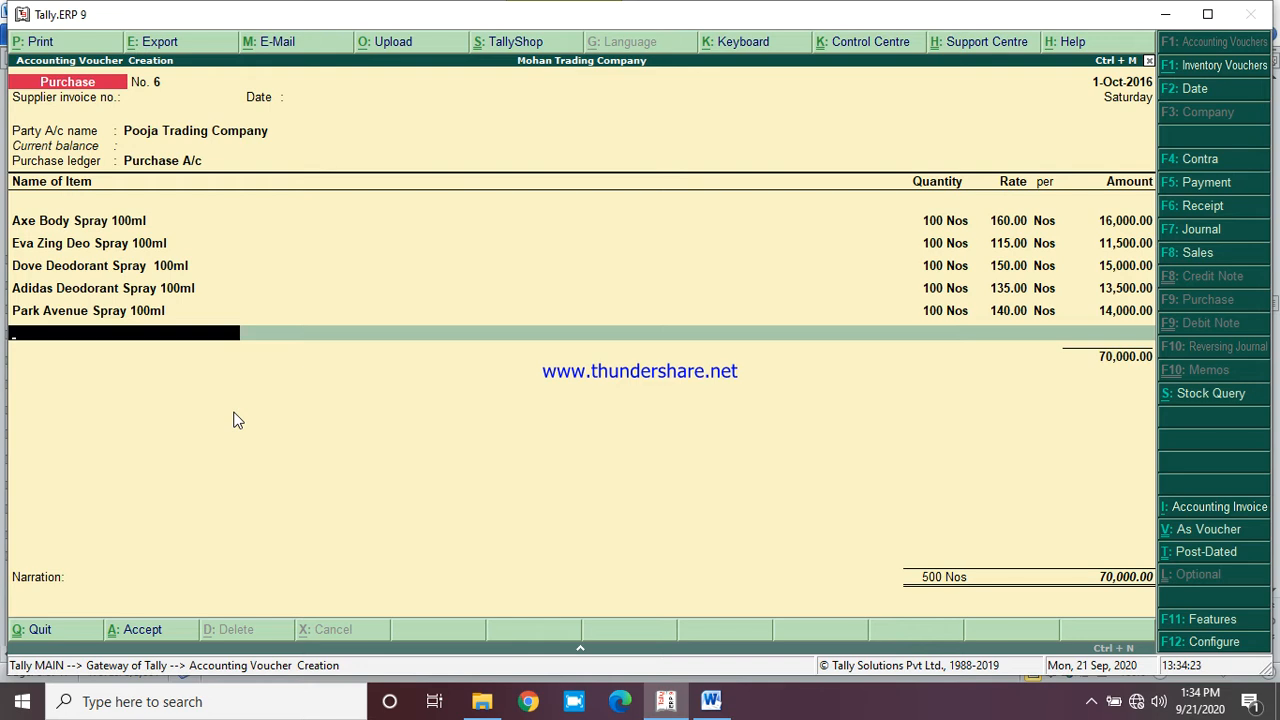
Create the stock item Denim Deo Perfume 100ml under Body Spray with Nos as the unit
key(alt+c)
text(Denim De)
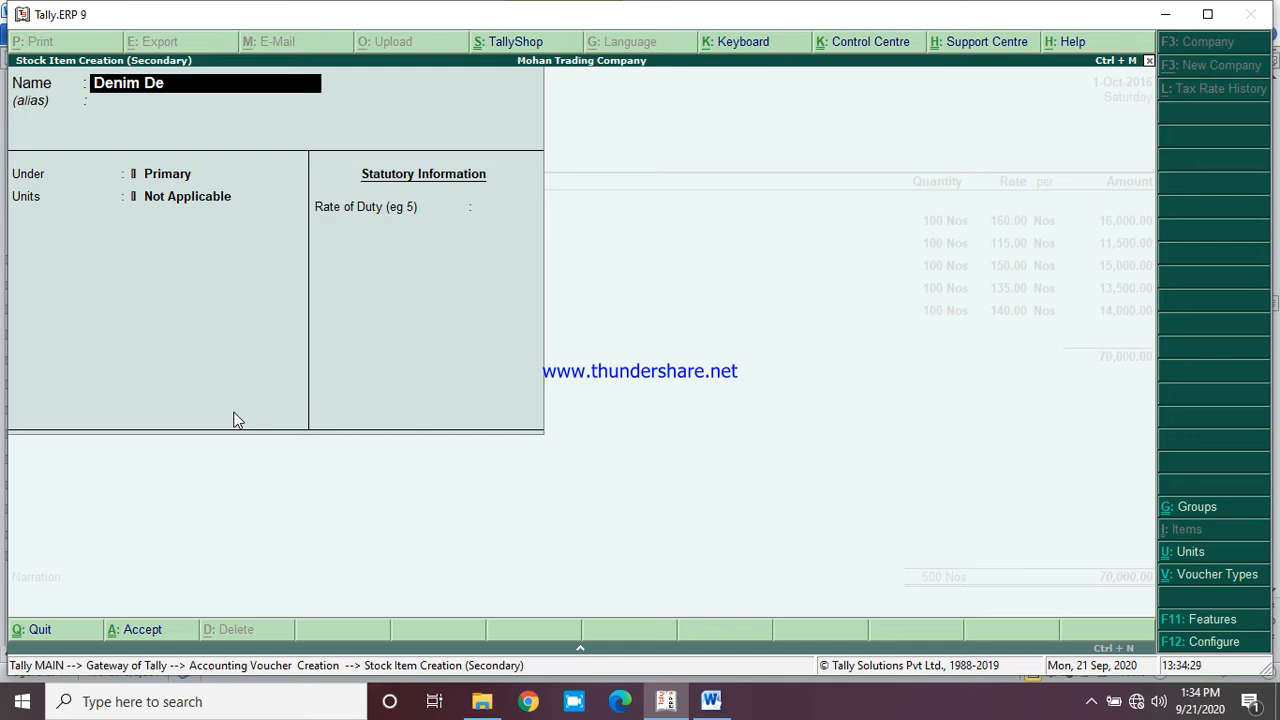
text(o Perfume)
text(100ml)
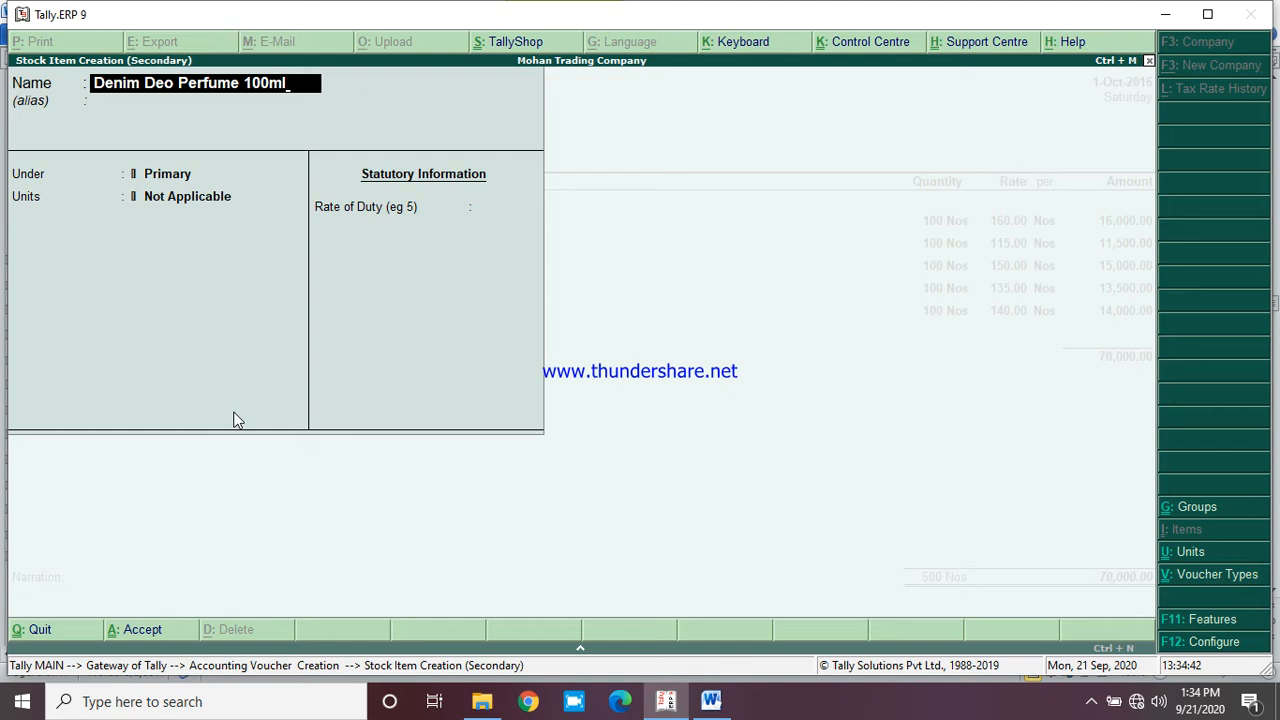
key(Return)
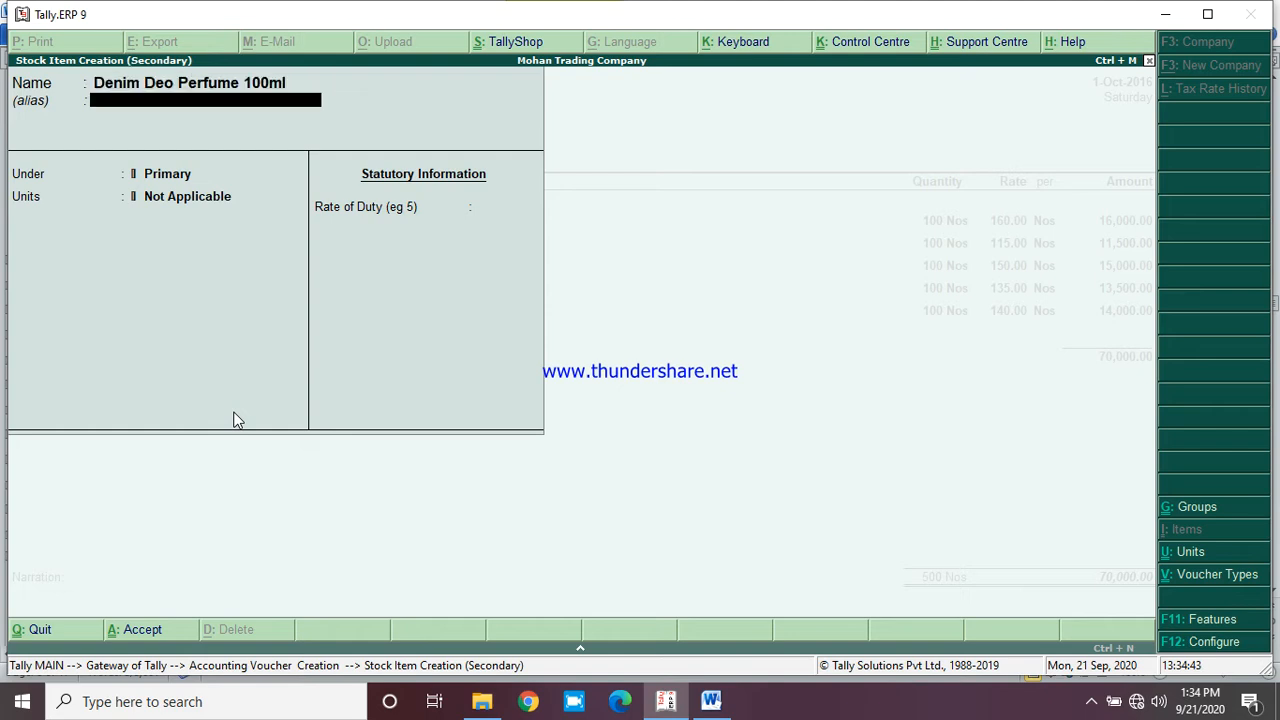
key(Return)
key(Down)
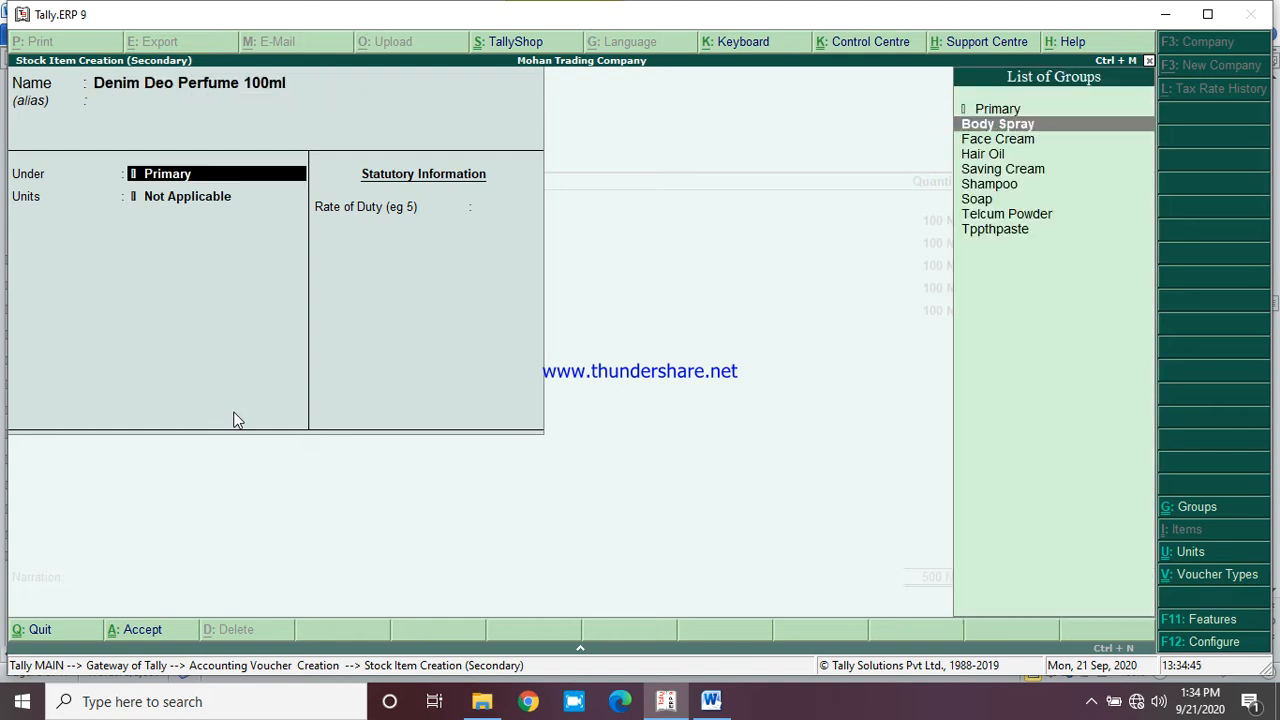
key(Return)
key(Down)
key(Return)
key(Return)
key(Return)
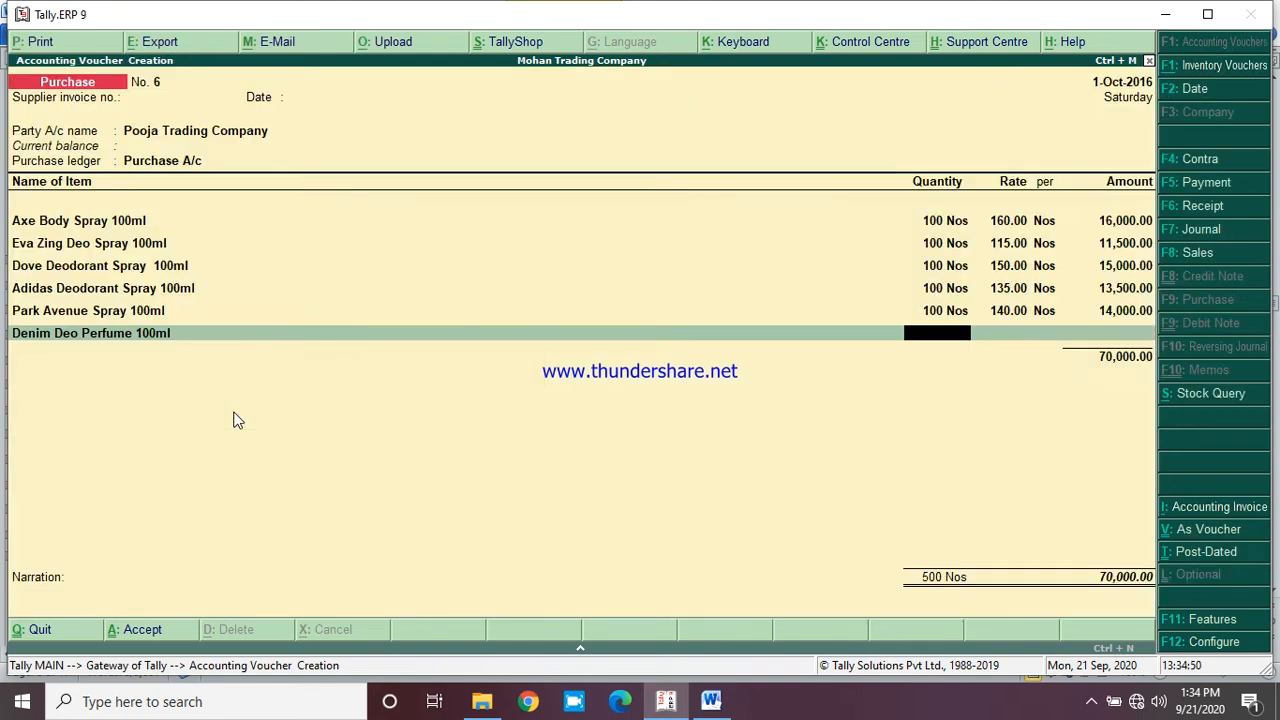
Enter a quantity of 100 Nos at a rate of 160 for Denim Deo Perfume 100ml in the purchase voucher
text(100)
key(Return)
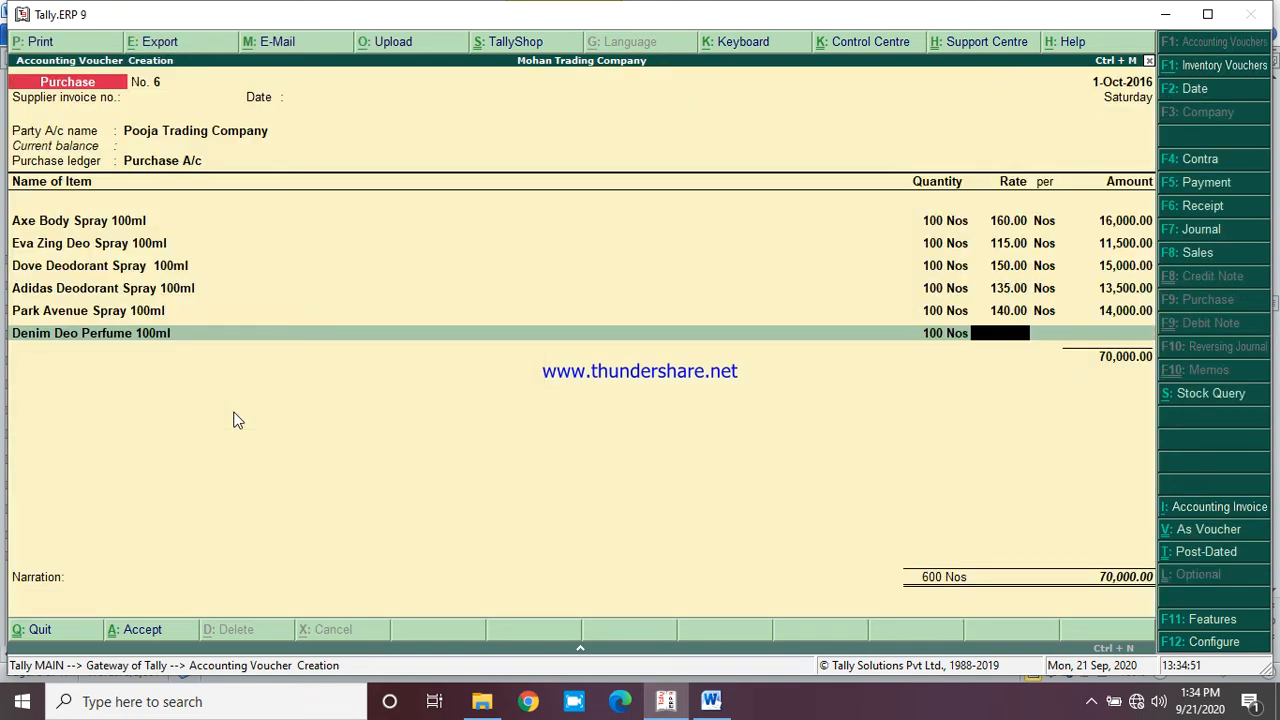
text(160)
key(Return)
key(Return)
key(Return)
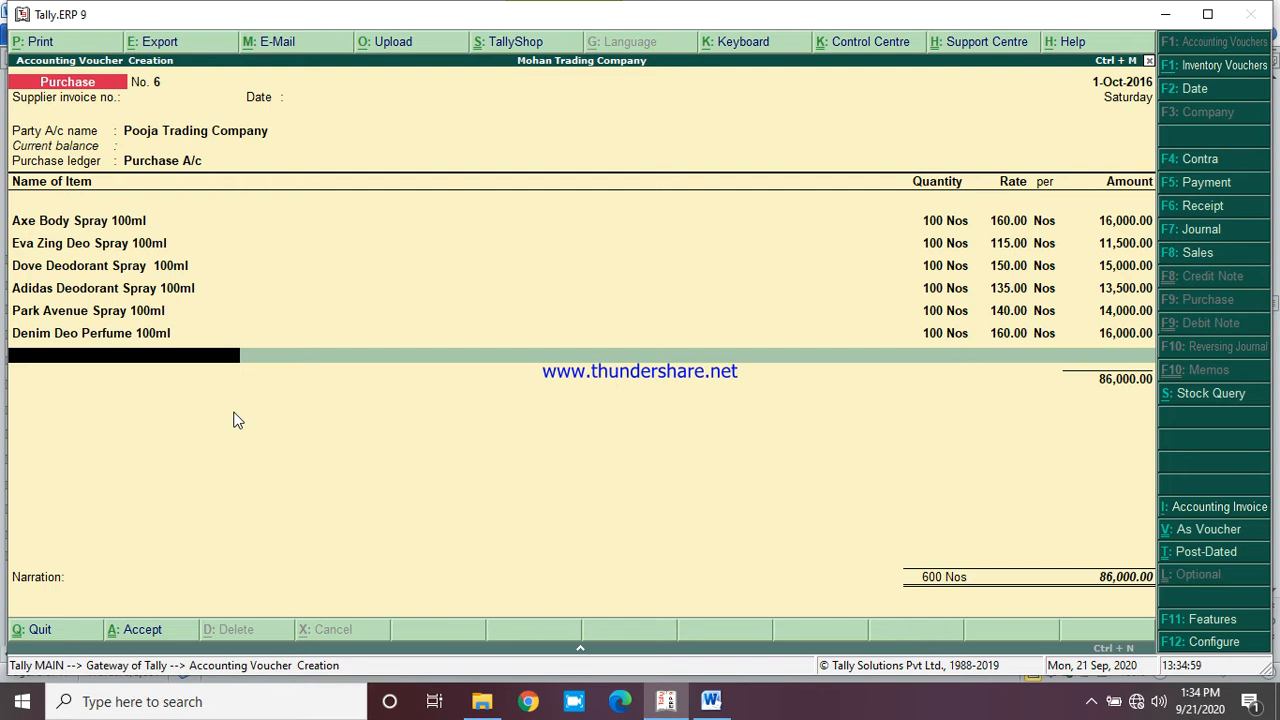
Create the stock item Colgate Max Fresh 150gm under Tppthpaste with Nos as the unit
key(alt+c)
text(Colgate)
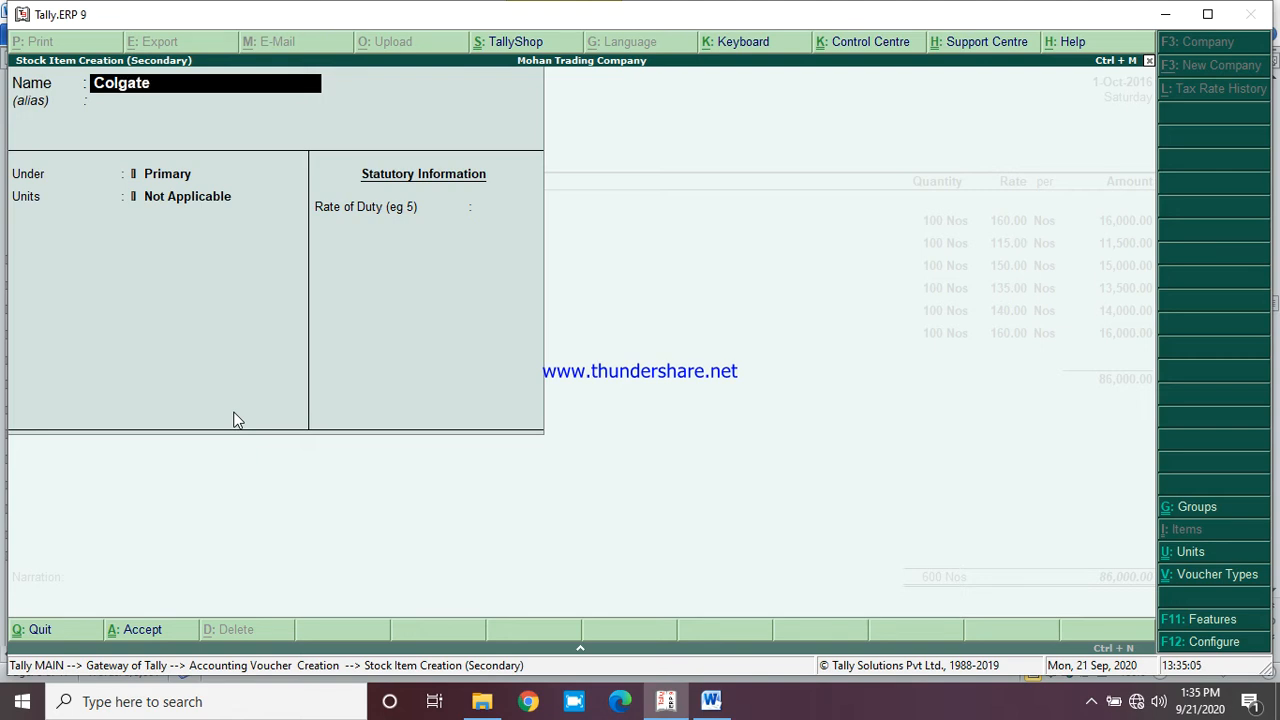
text( Max Fresh 150gm)
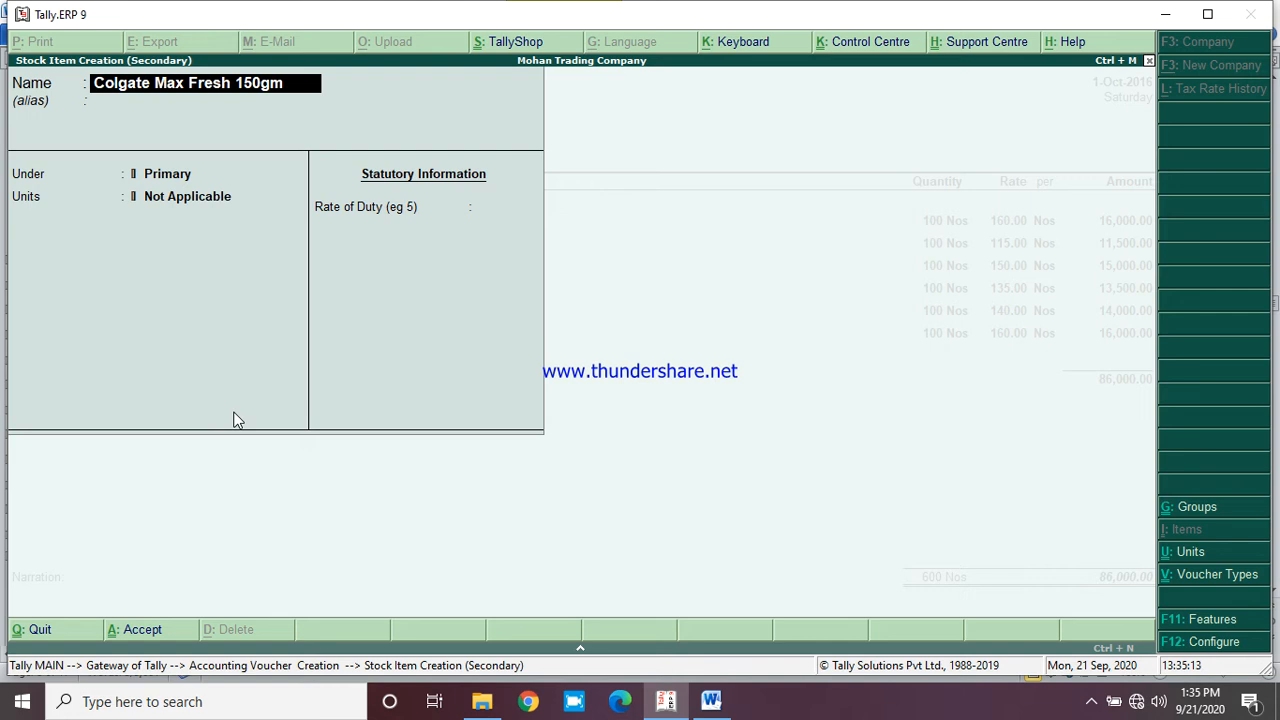
key(Return)
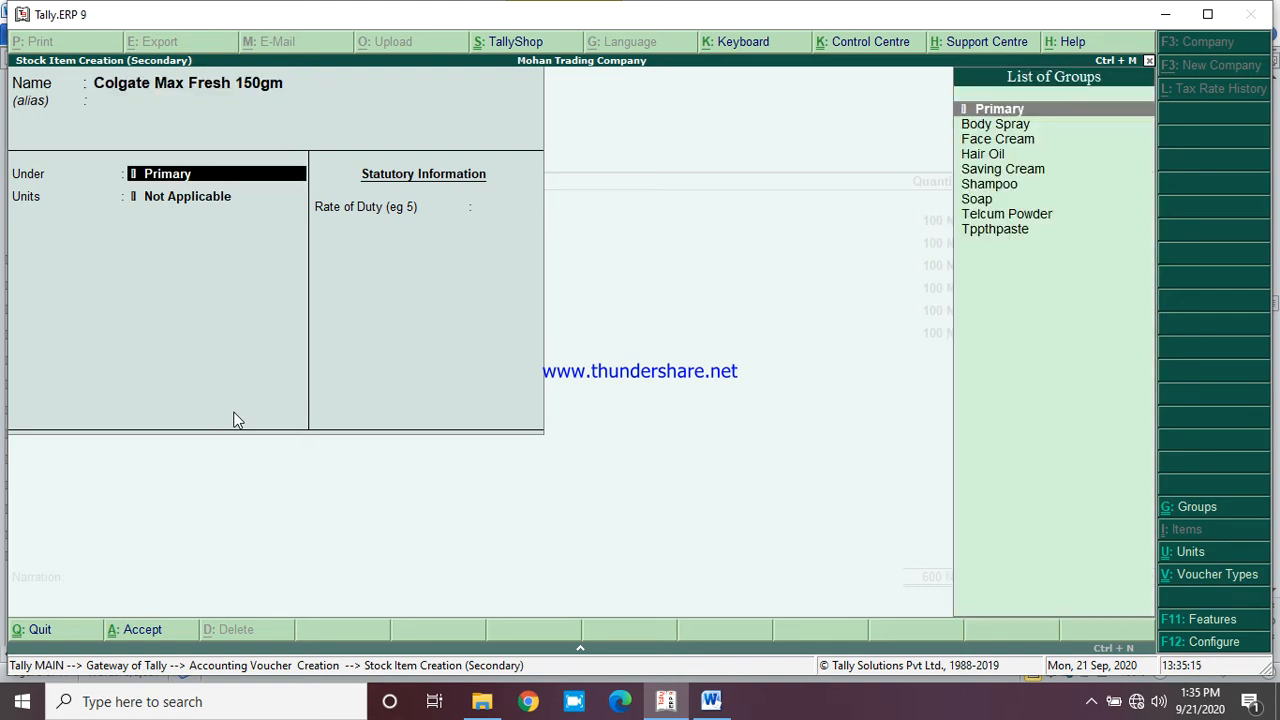
text(T)
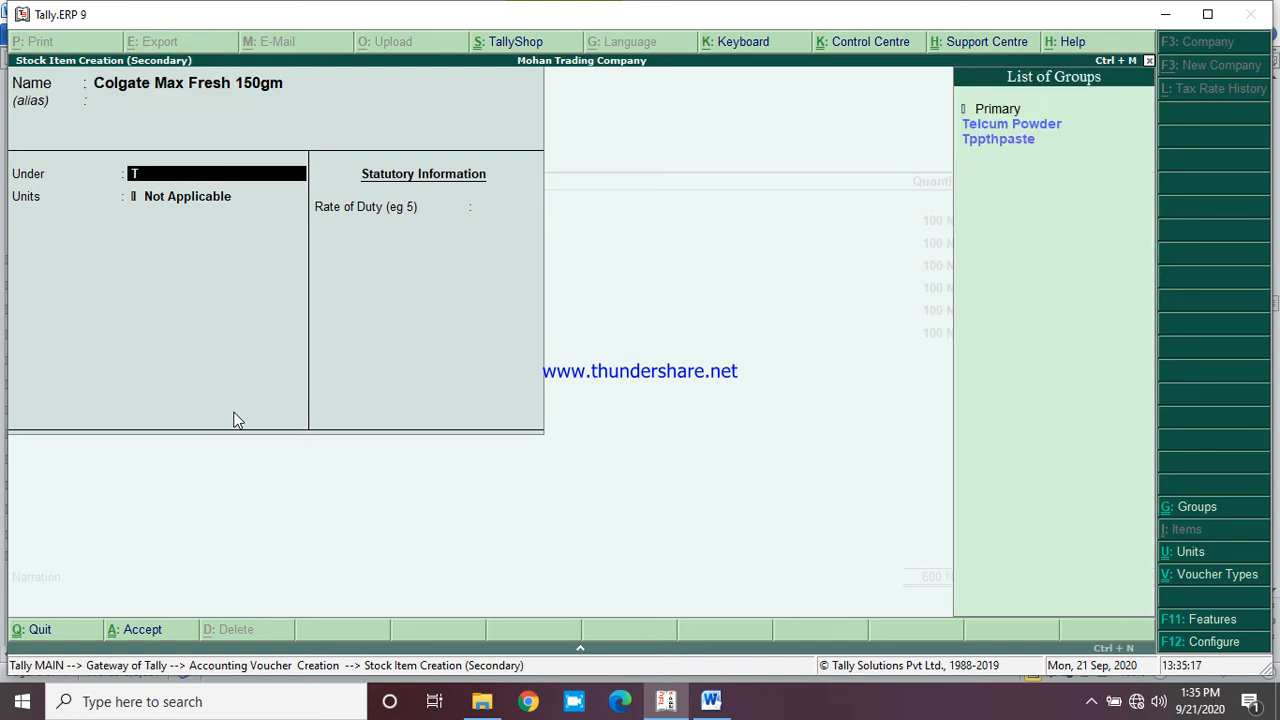
key(Down)
key(Down)
key(Return)
key(Return)
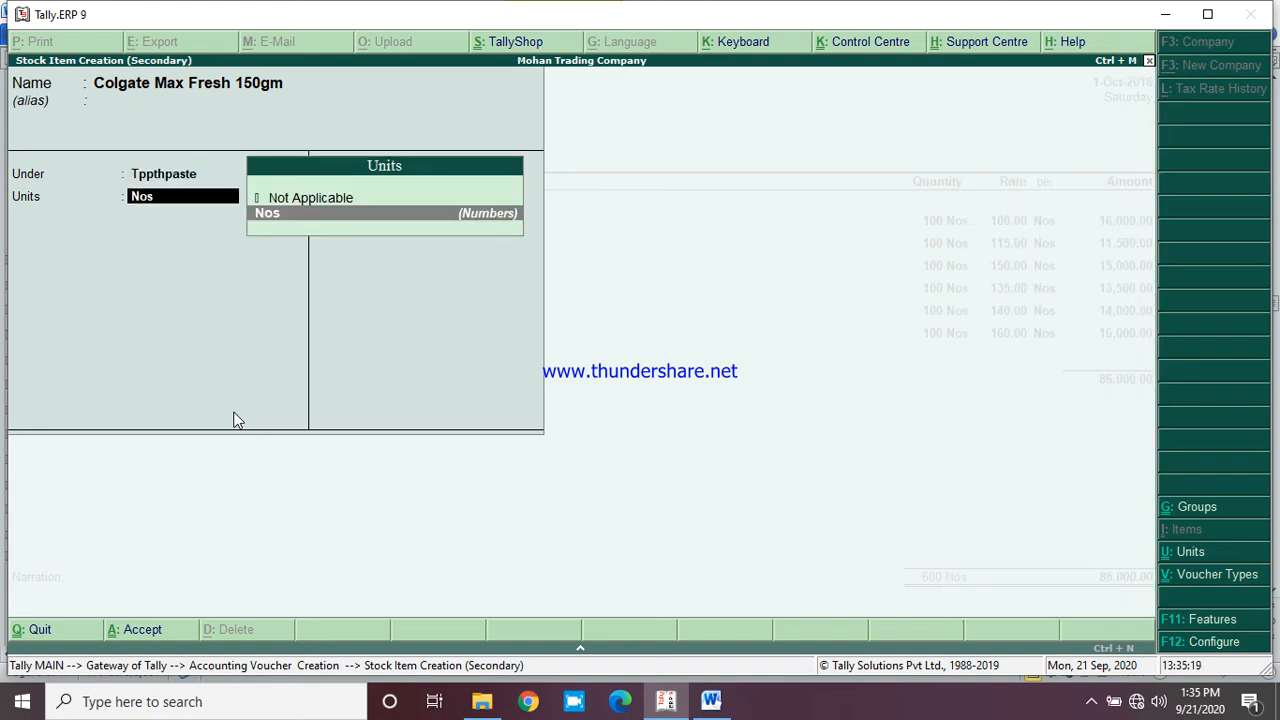
key(Return)
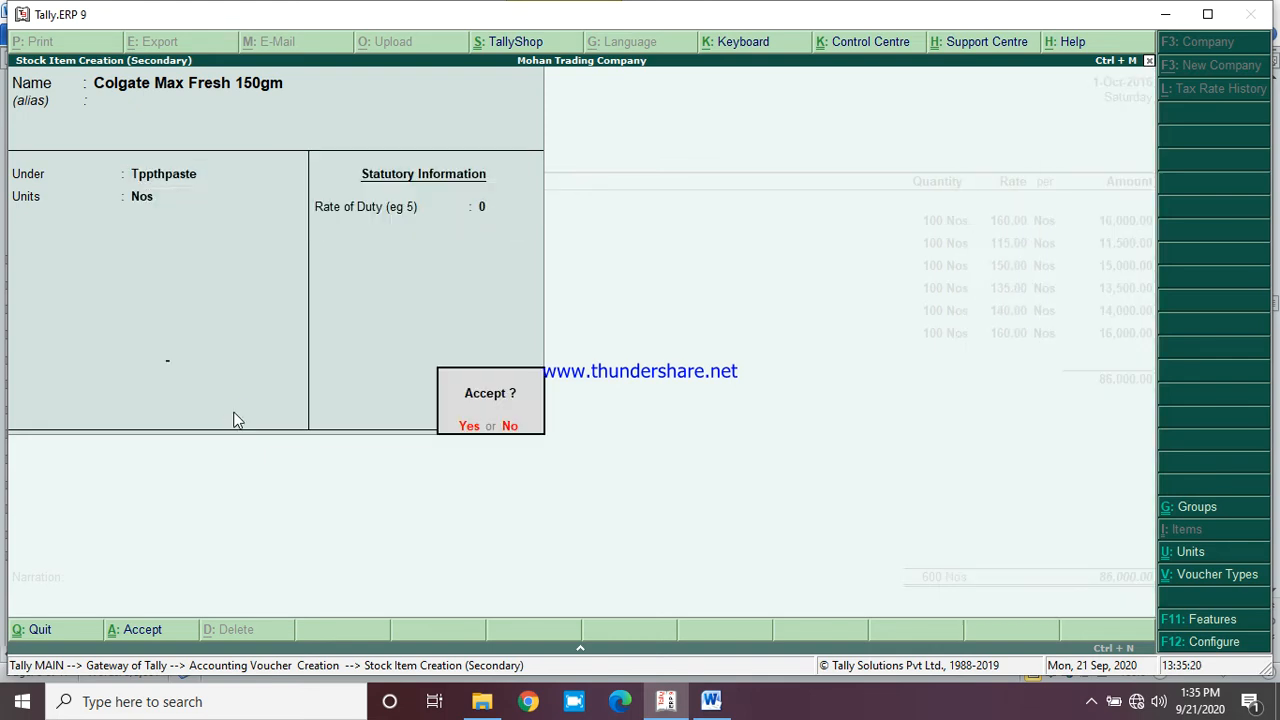
key(Return)
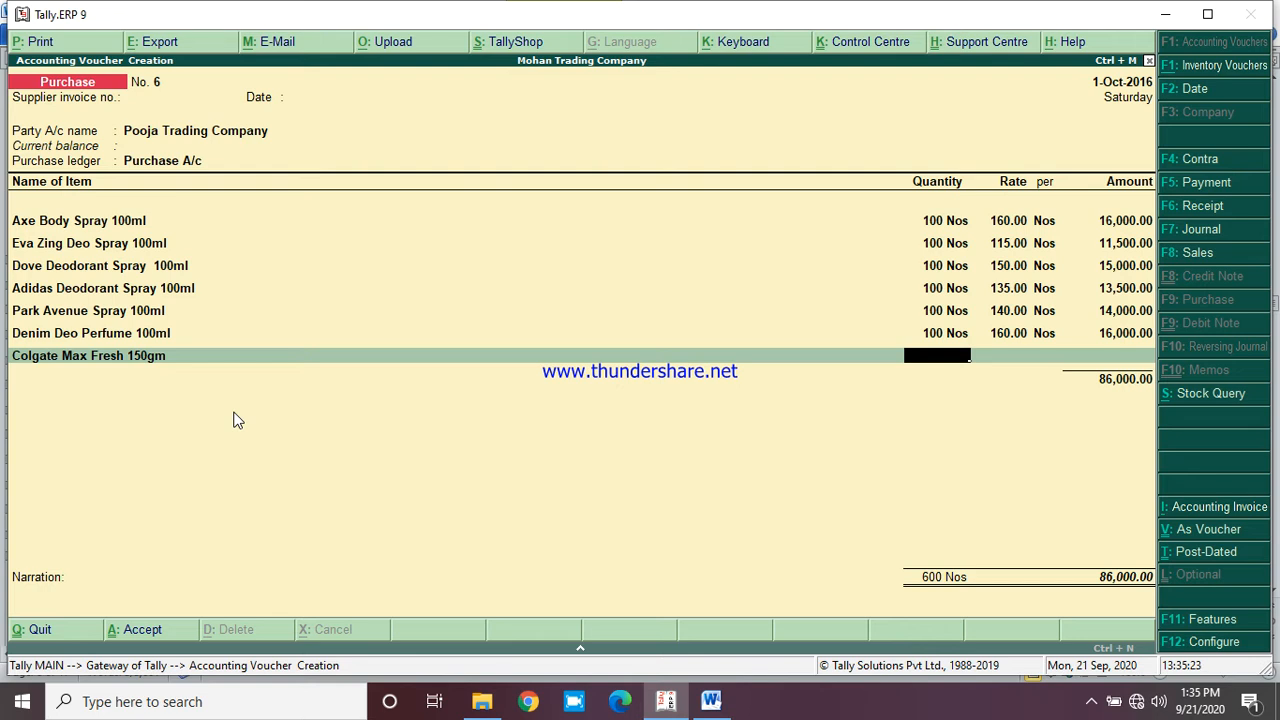
Enter a quantity of 100 Nos at a rate of 50 for Colgate Max Fresh 150gm in the purchase voucher
text(100)
key(Return)
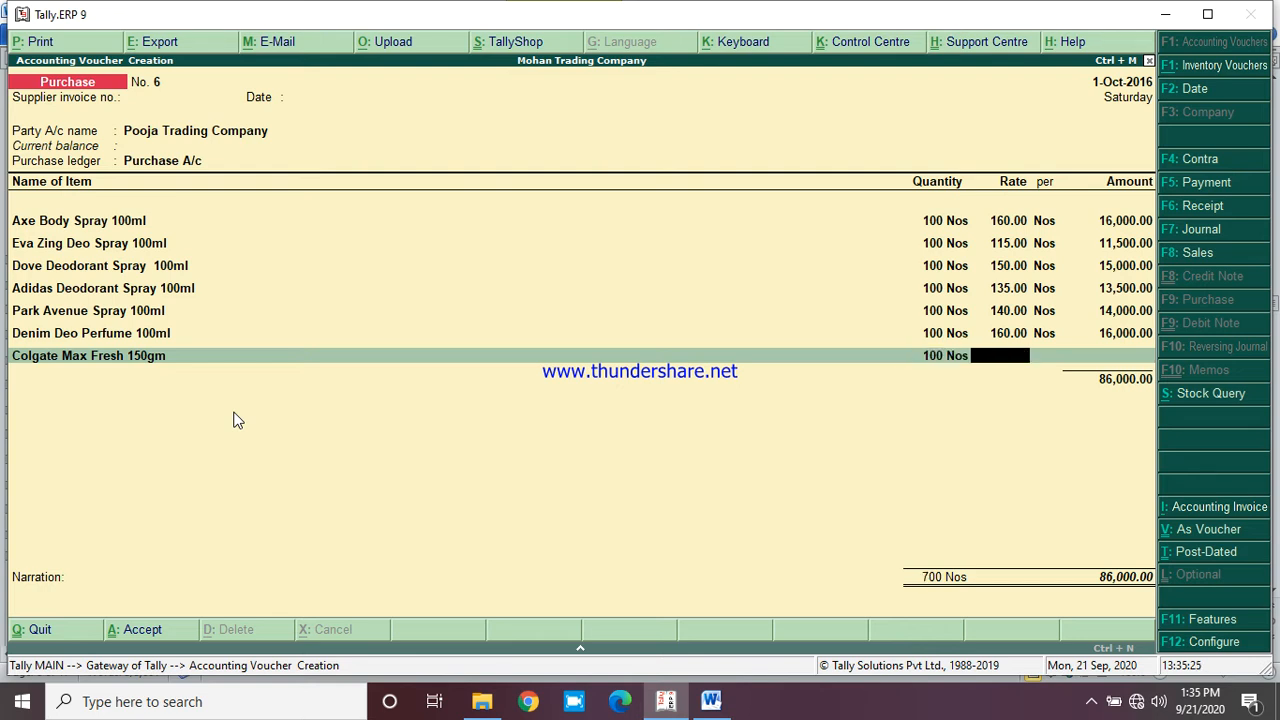
text(5)
key(Return)
key(Return)
key(Return)
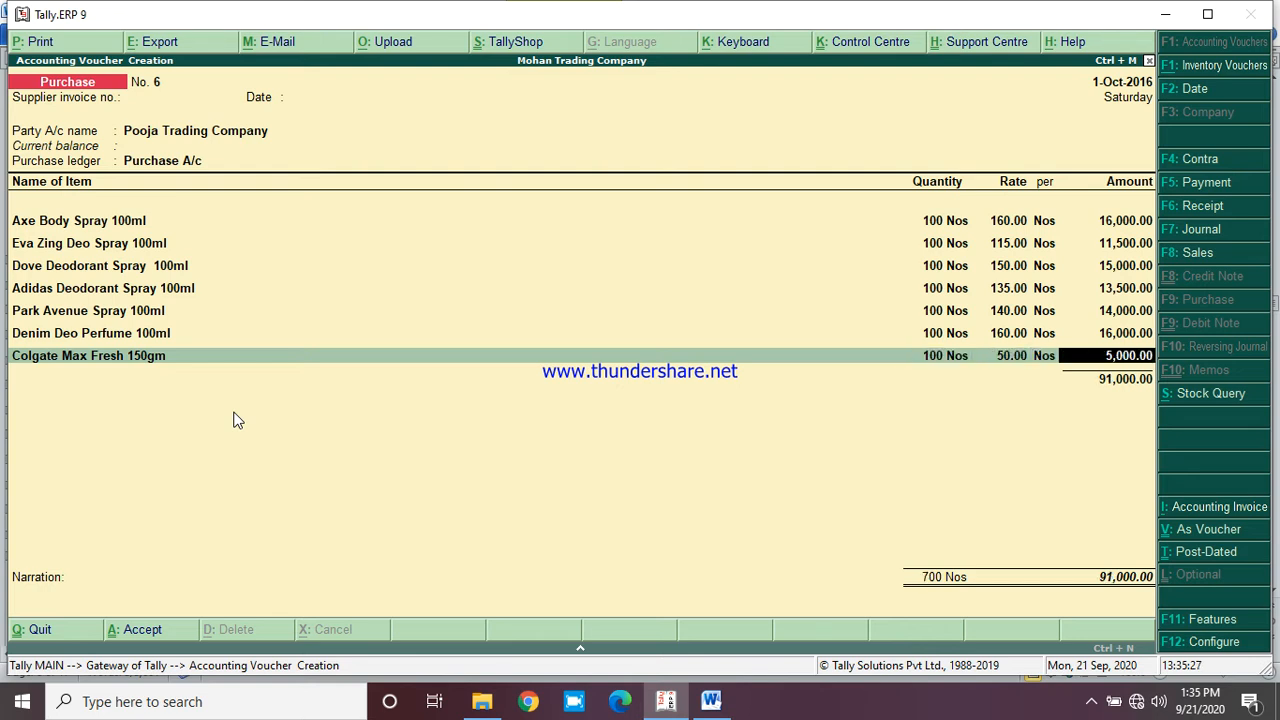
Create the stock item Thermokind-F Gel 100gm under Tppthpaste with Nos as the unit
key(alt+c)
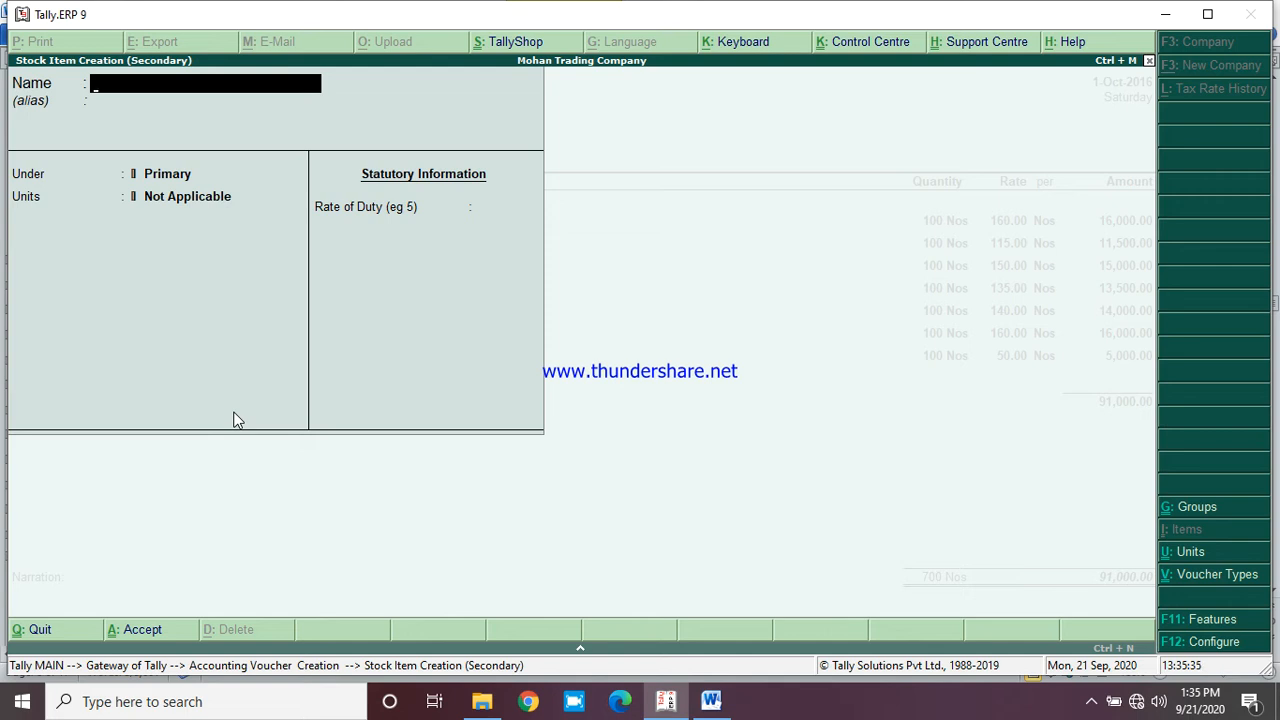
text(Thermokind)
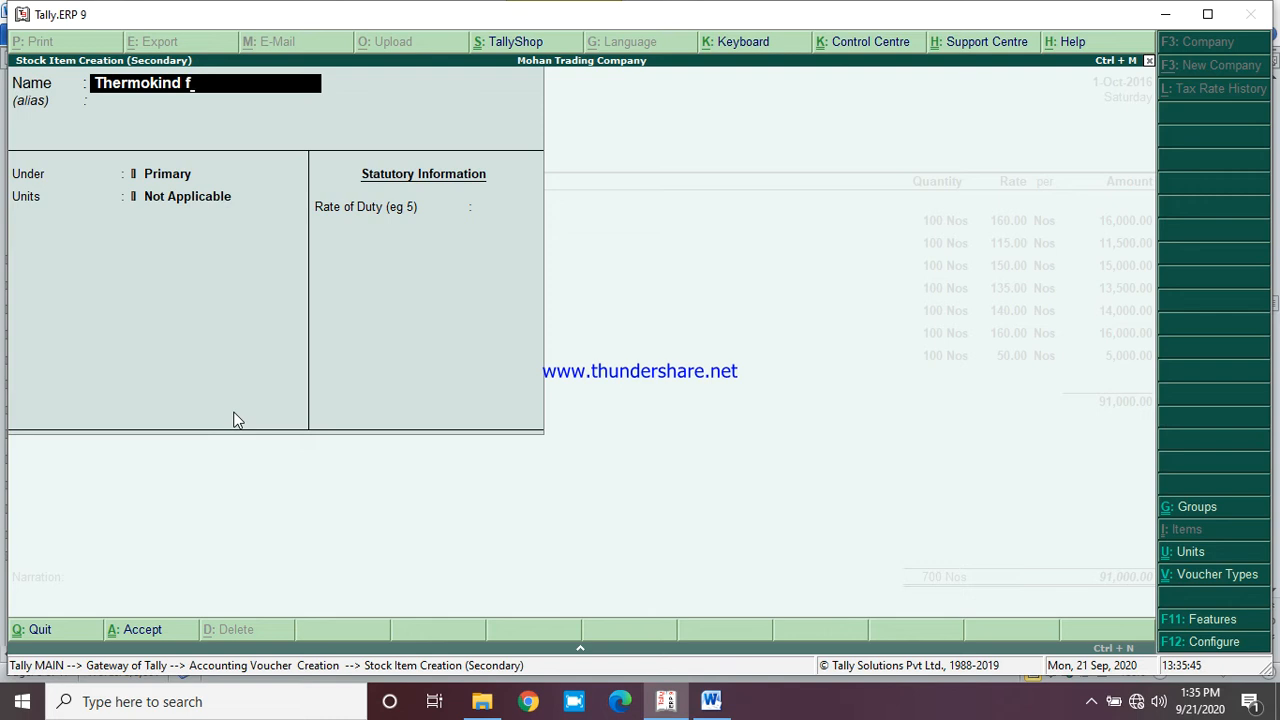
text(-F Gel 100gm)
key(Return)
key(Return)
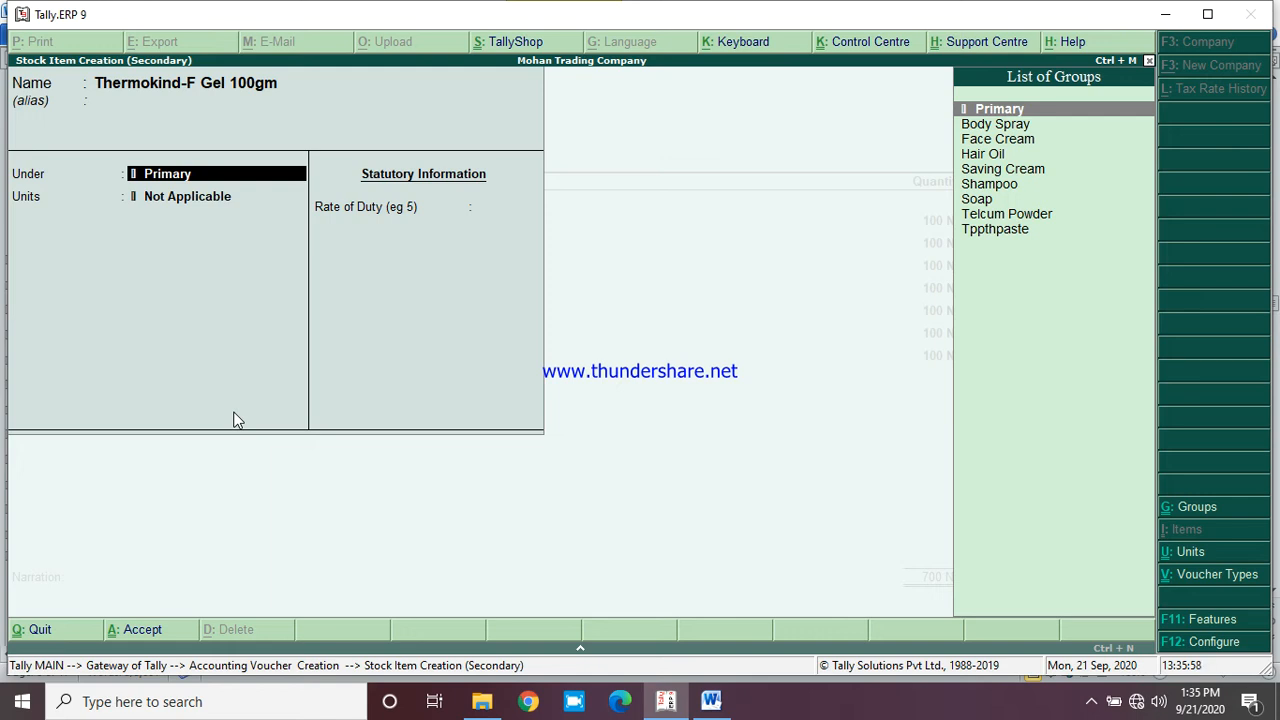
text(Tp)
key(Return)
key(Return)
key(Return)
key(Return)
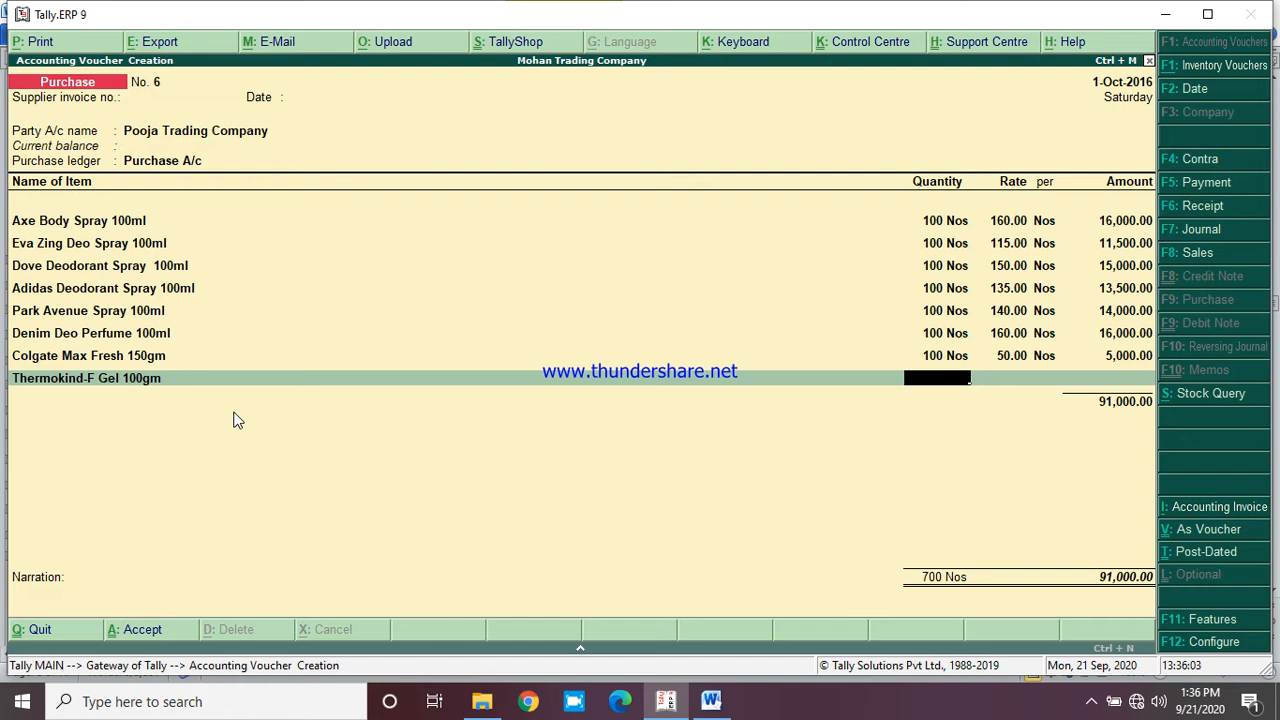
Enter a quantity of 100 Nos at a rate of 40 for Thermokind-F Gel 100gm in the purchase voucher
text(100)
key(Return)
text(40)
key(Return)
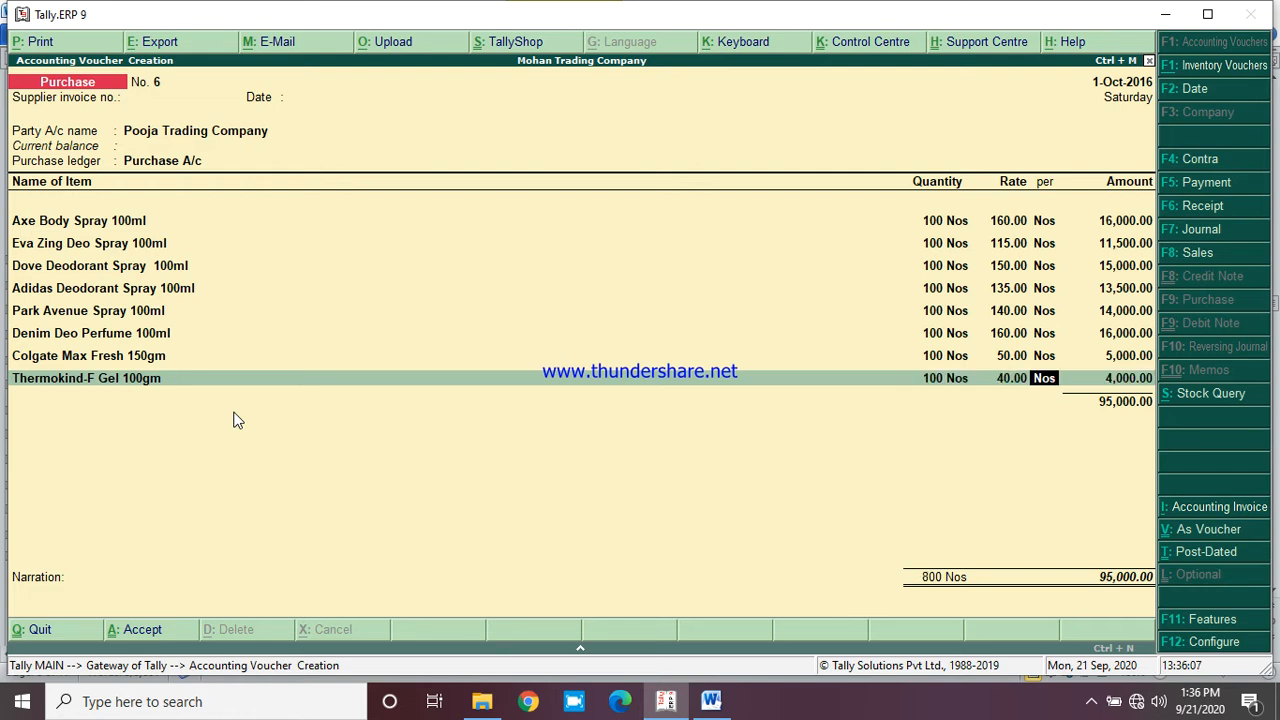
key(Return)
key(Return)
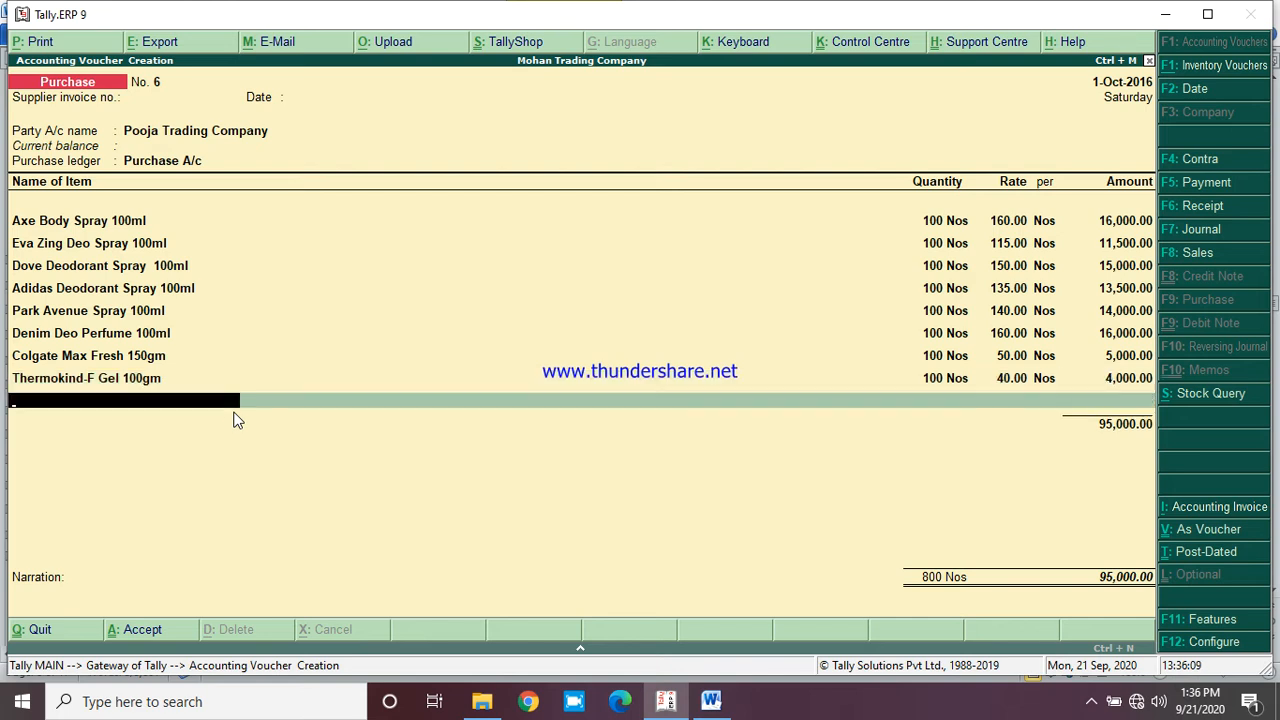
Create the stock item Sensodyne Cool Gel 150gm under Tppthpaste with Nos as the unit
key(alt+c)
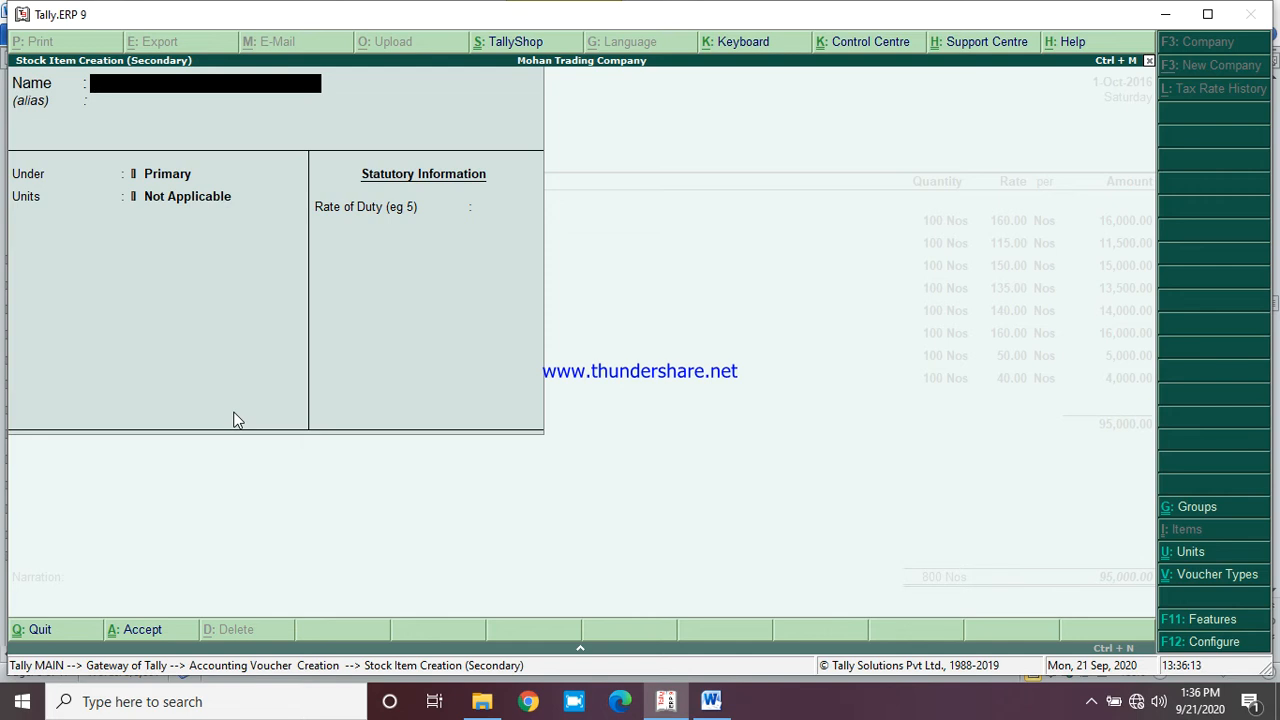
text(Sensodyne Coo)
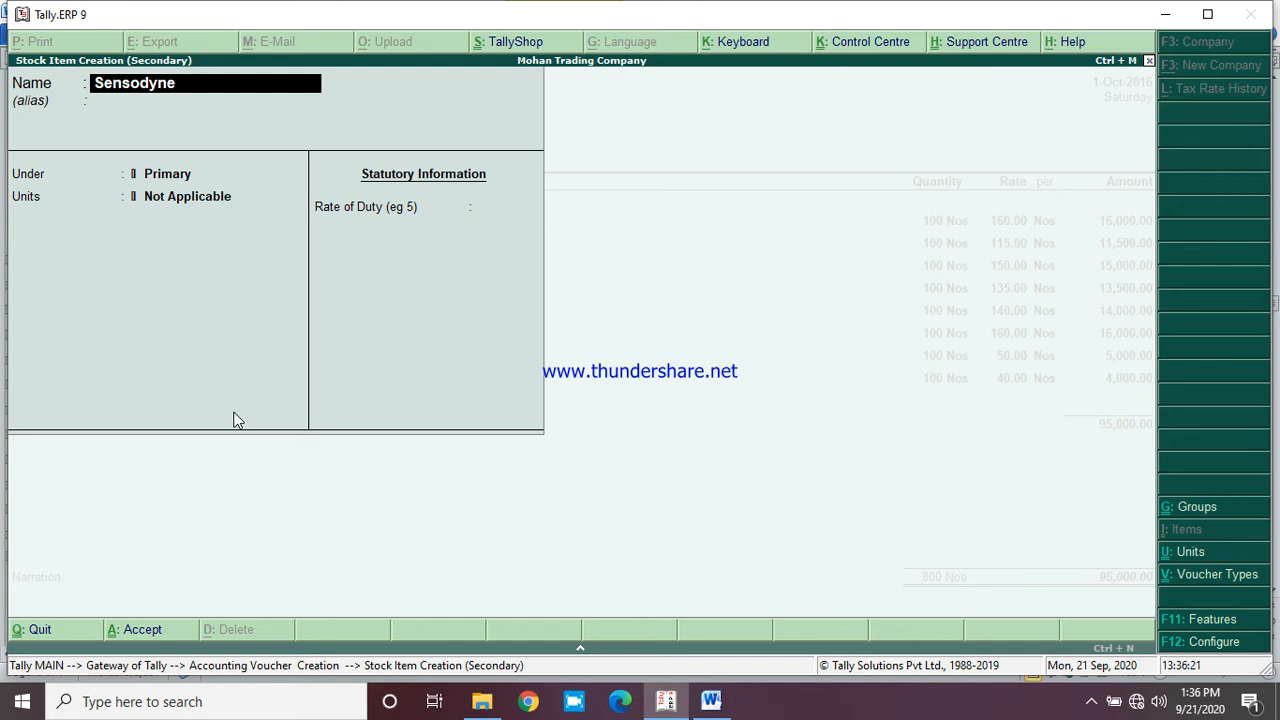
text(l Gel 150gm)
key(Return)
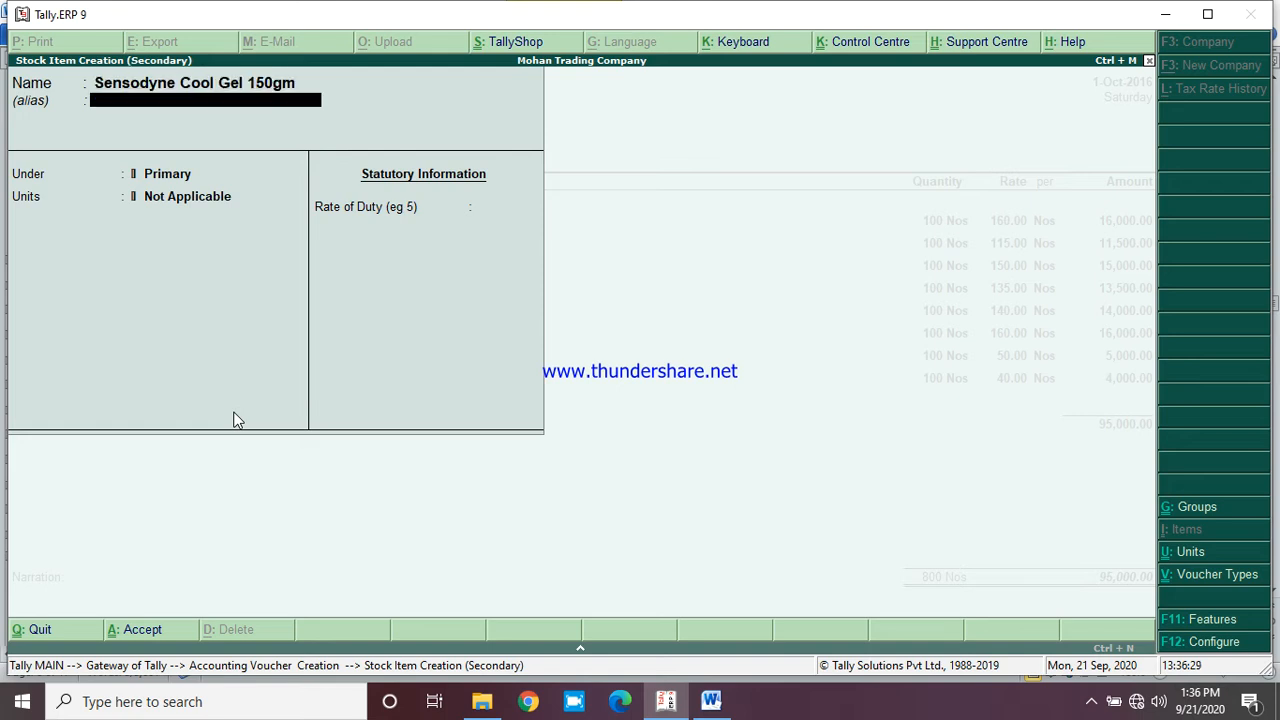
key(Return)
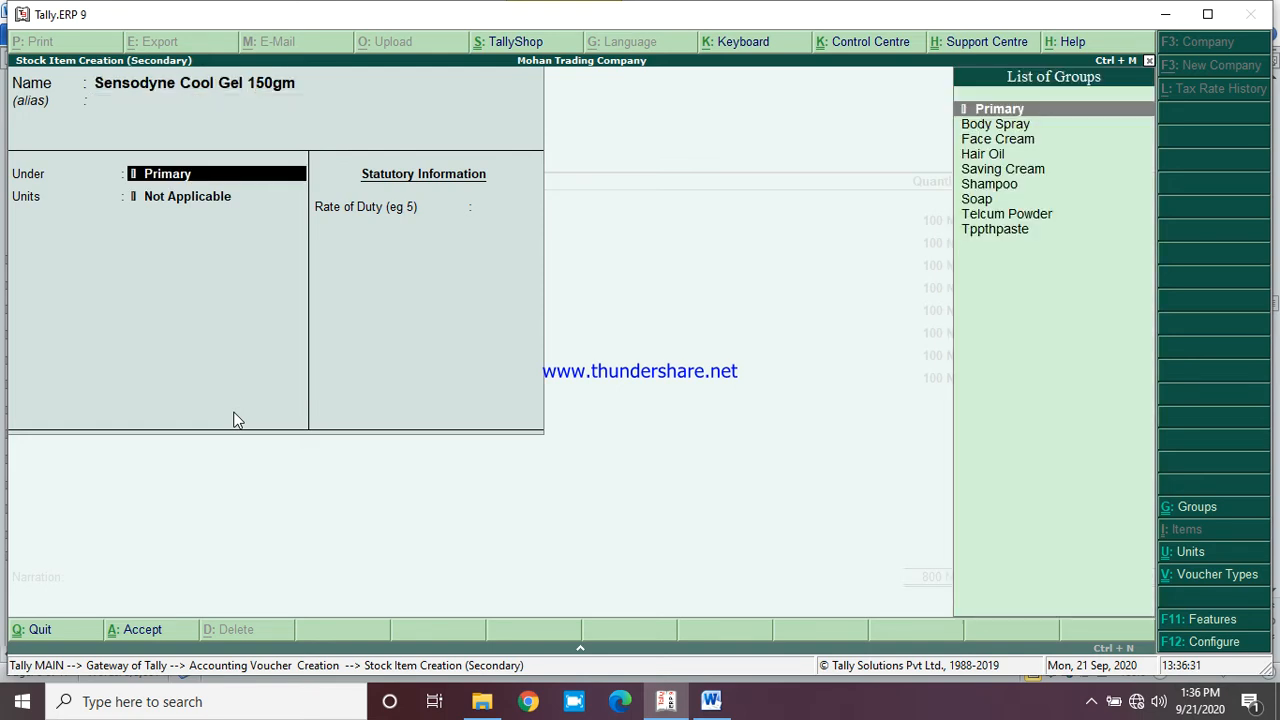
key(Down)
key(Down)
key(Down)
key(Down)
key(Down)
key(Down)
key(Down)
key(Down)
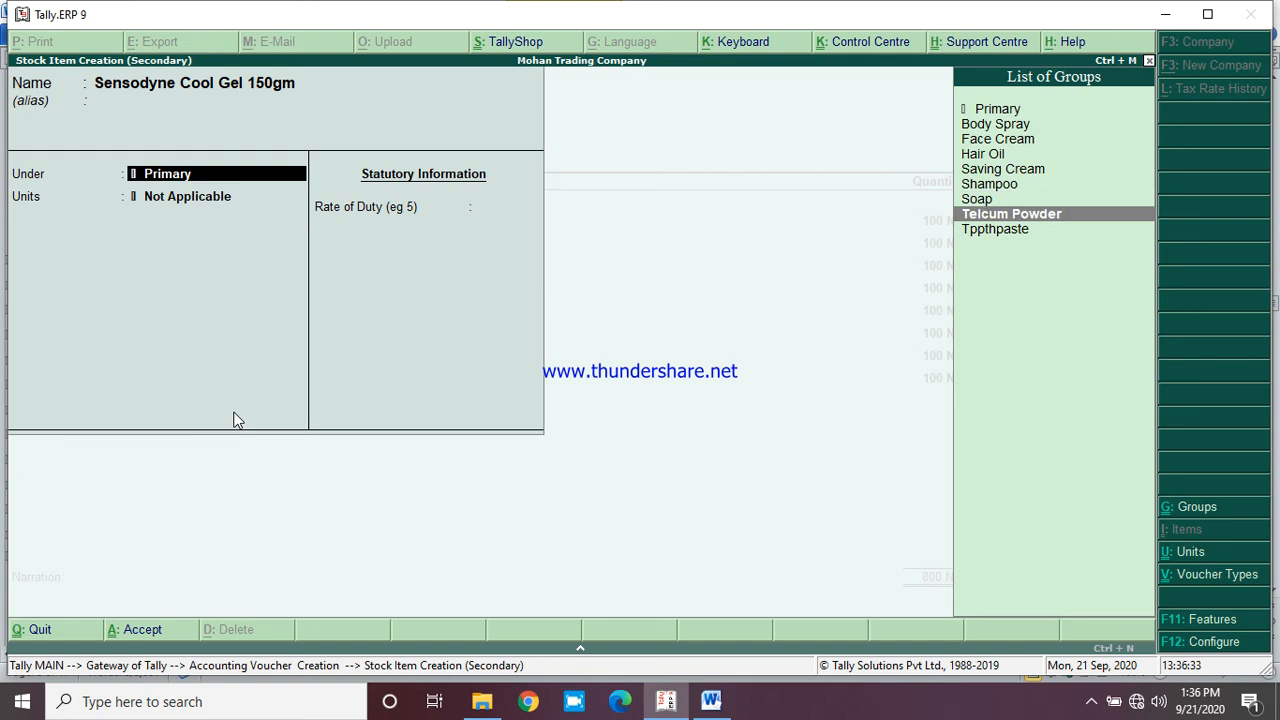
key(Return)
key(Return)
key(Return)
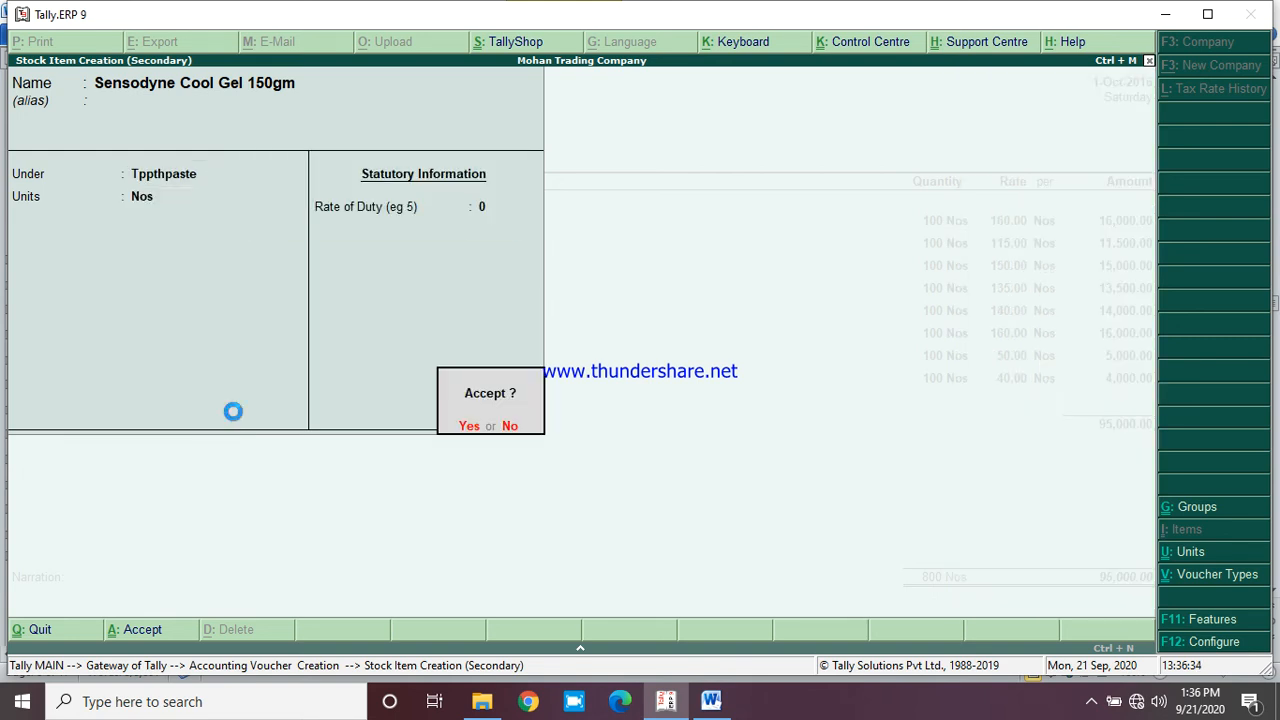
key(Return)
Enter a quantity of 100 Nos at a rate of 50 for Sensodyne Cool Gel 150gm in the purchase voucher
text(100)
key(Return)
text(50)
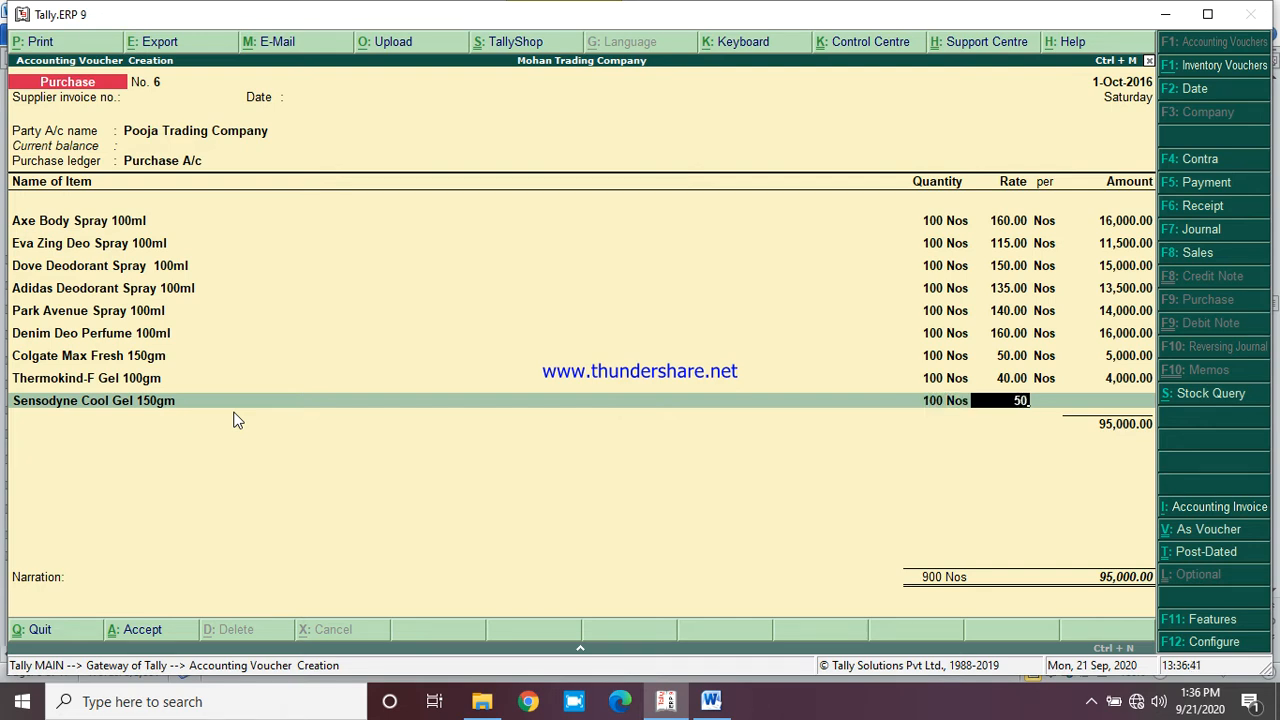
key(Return)
key(Return)
key(Return)
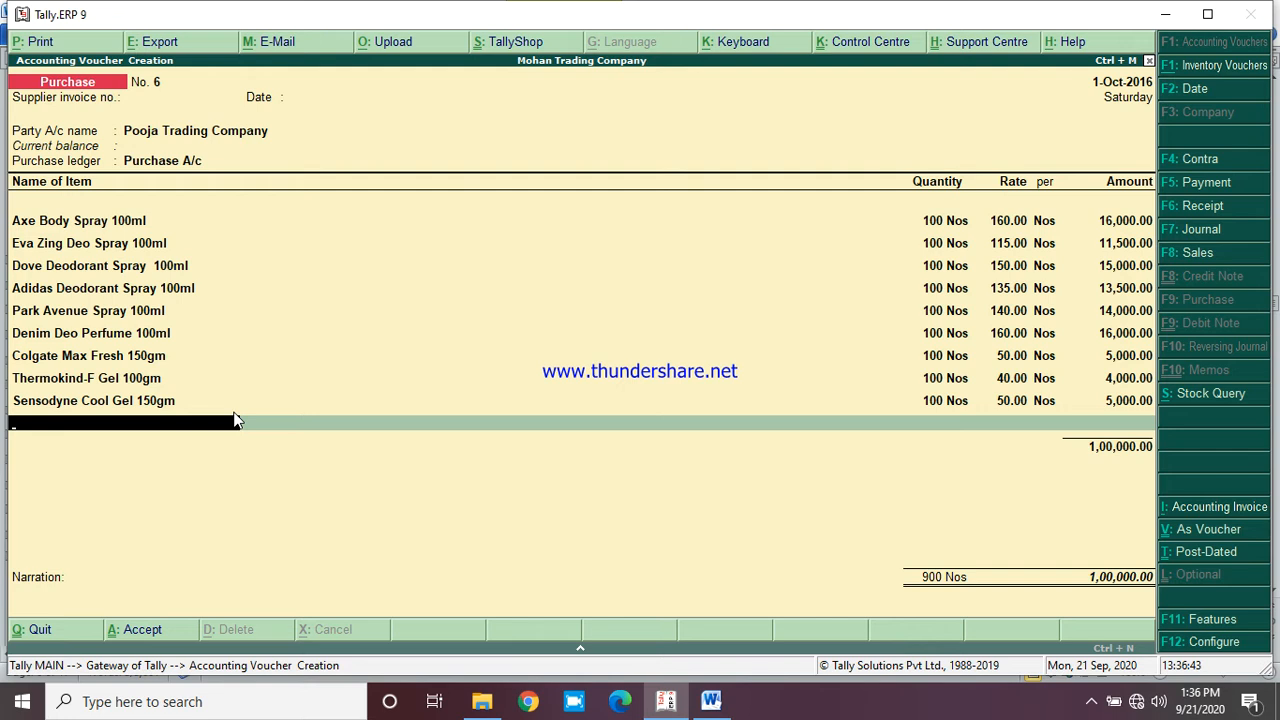
Create the stock item Dabur Babool 190gm under Tppthpaste with Nos as the unit
key(alt+c)
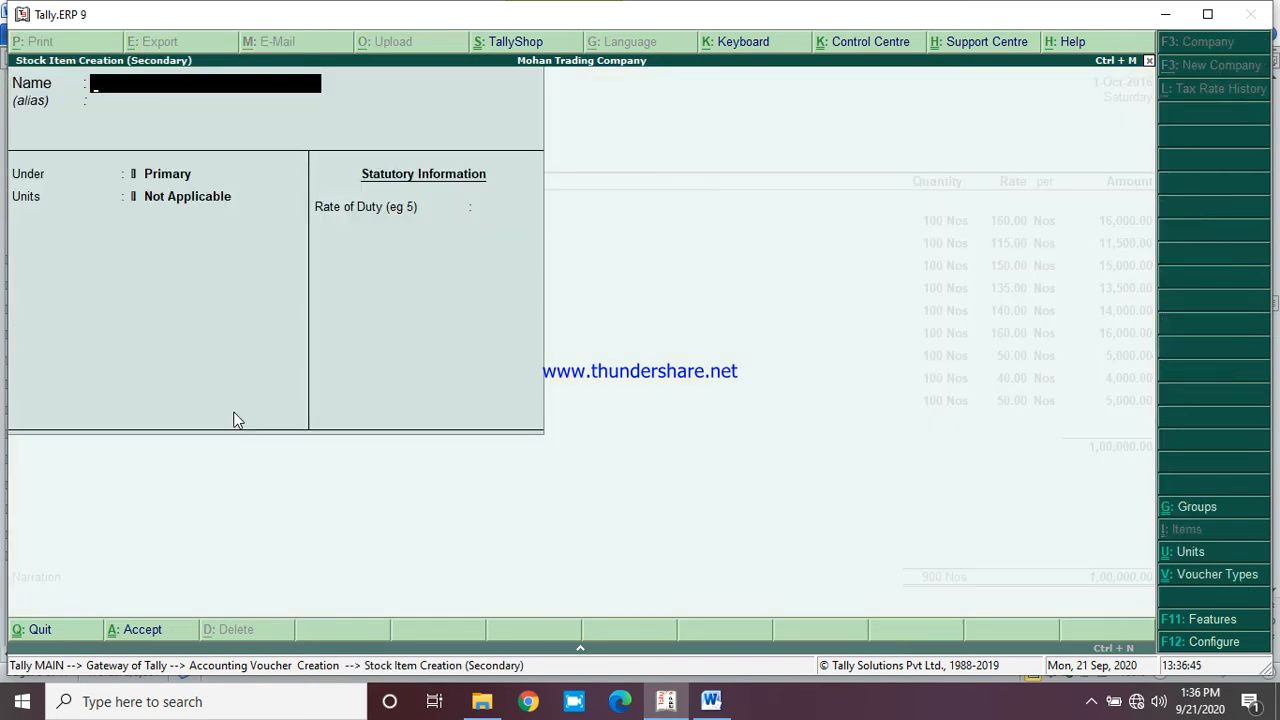
text(Dabur Baboo)
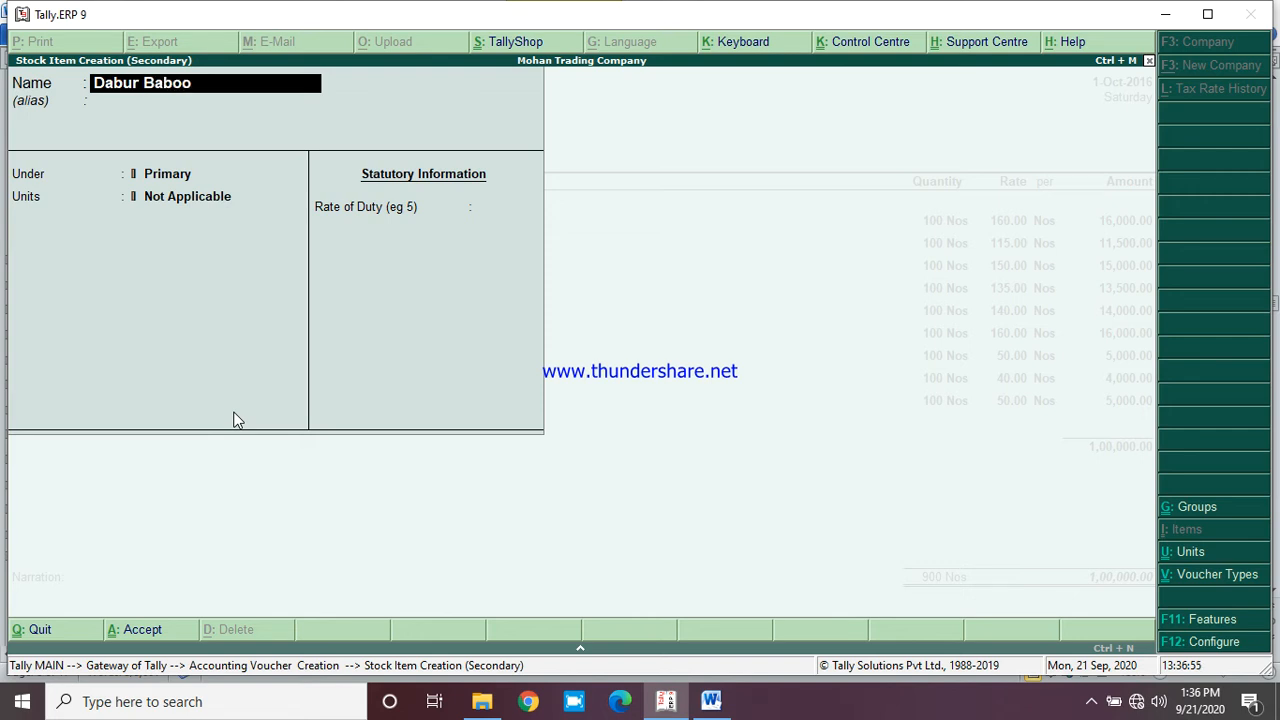
text(l 190gm)
key(Return)
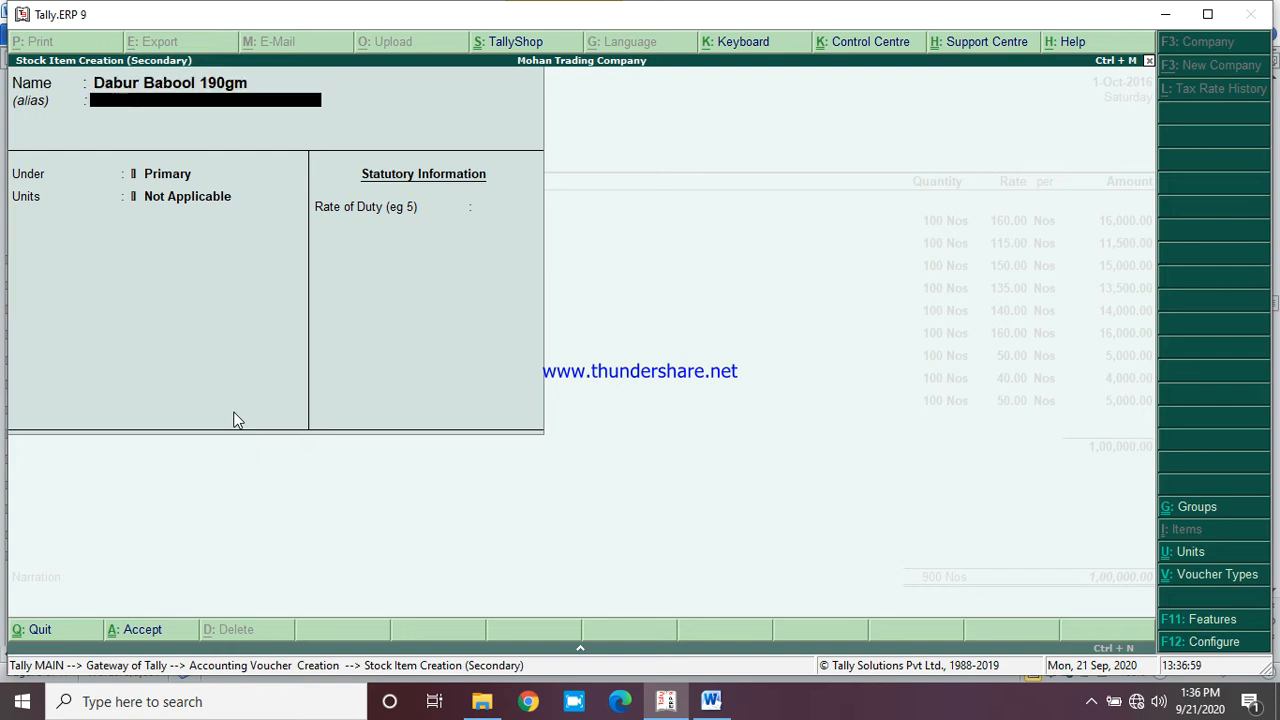
key(Return)
text(T)
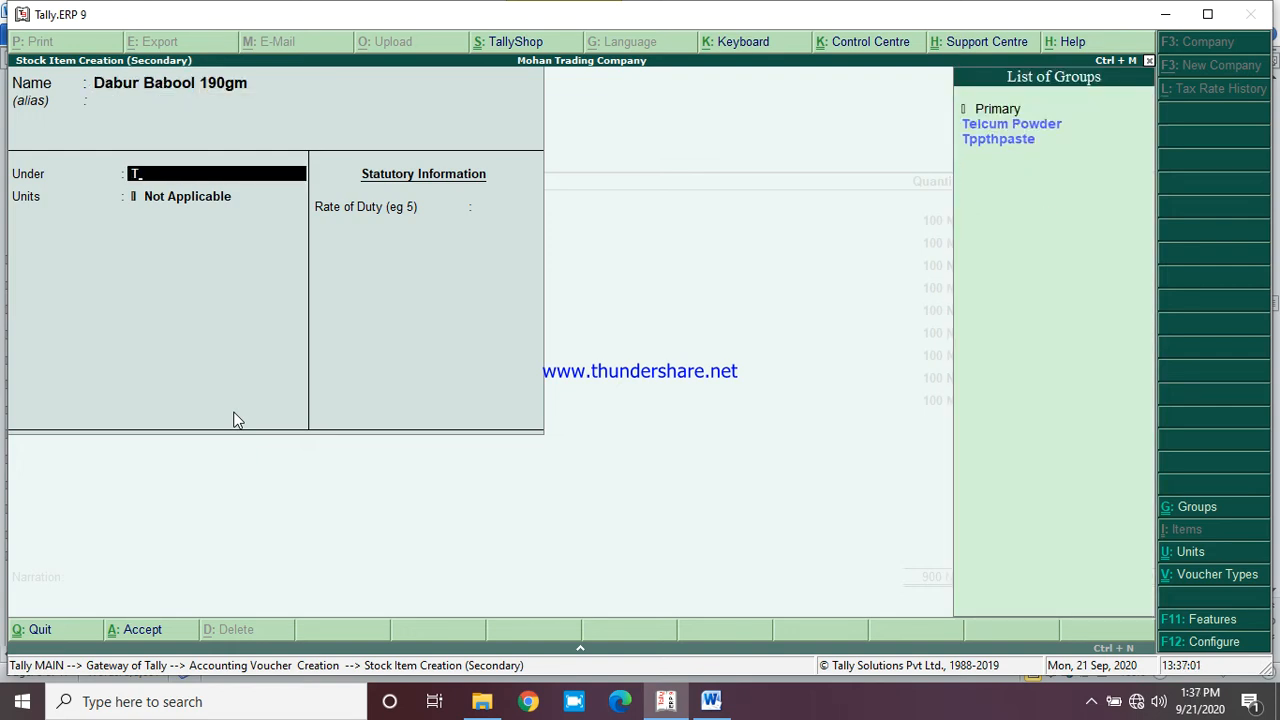
text(o)
key(Down)
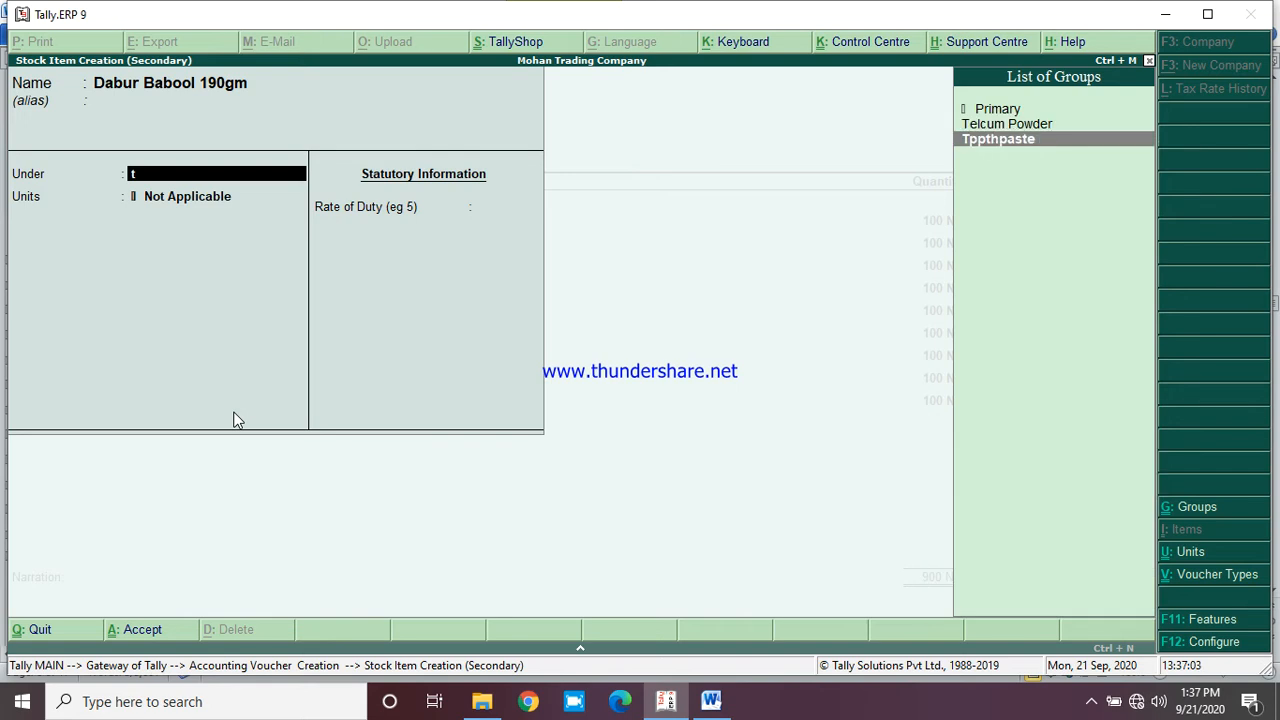
key(Return)
key(Return)
key(Return)
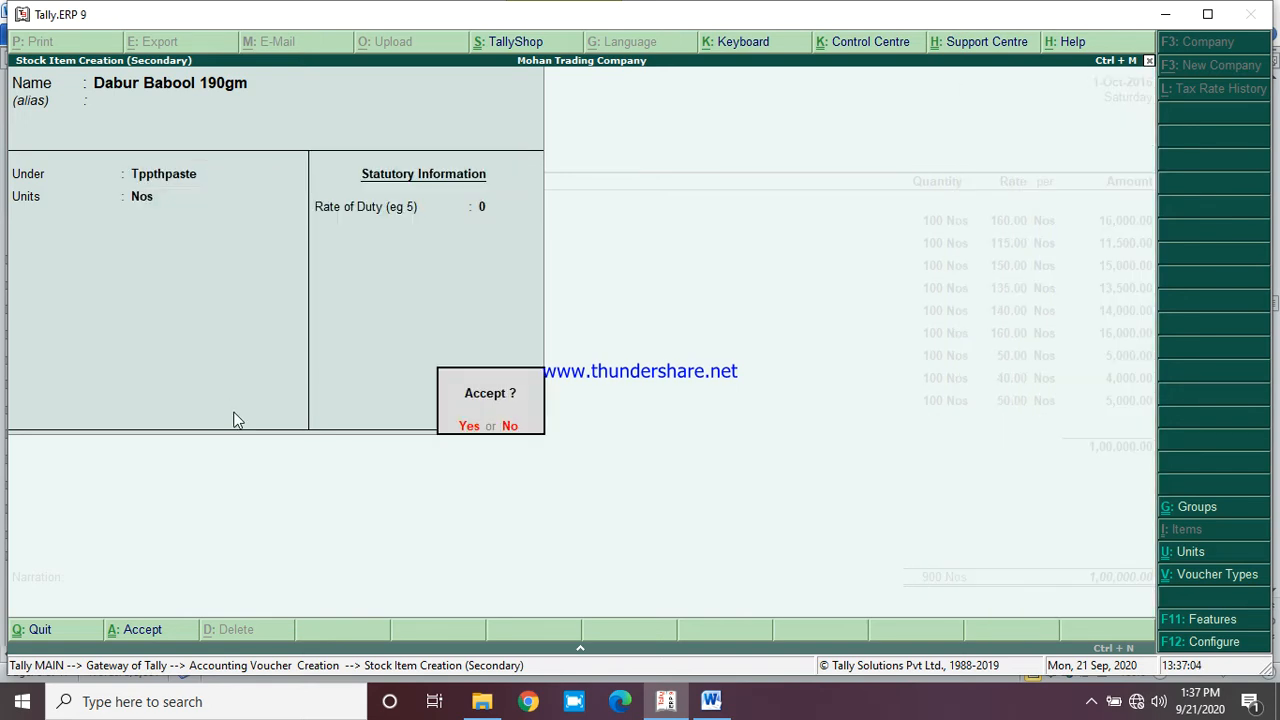
key(Return)
key(BackSpace)
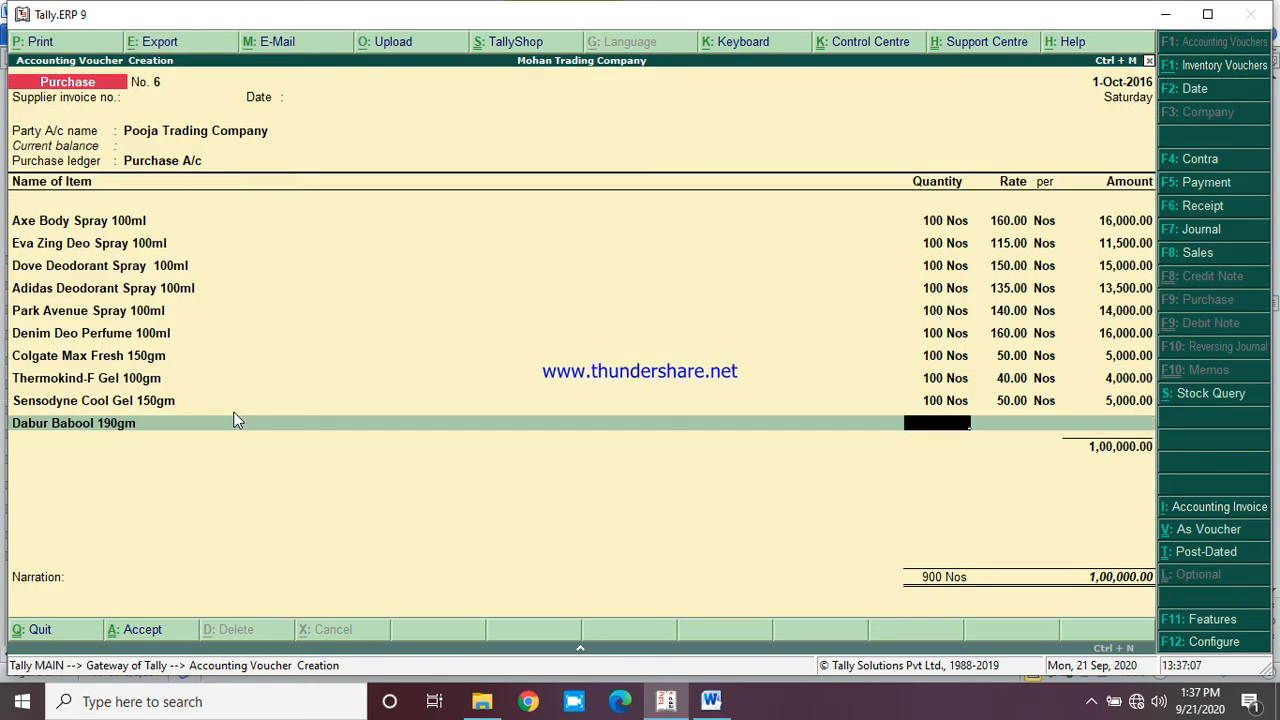
Enter a quantity of 100 Nos at a rate of 25 for Dabur Babool 190gm and end the voucher's item list
text(100)
key(Return)
text(25)
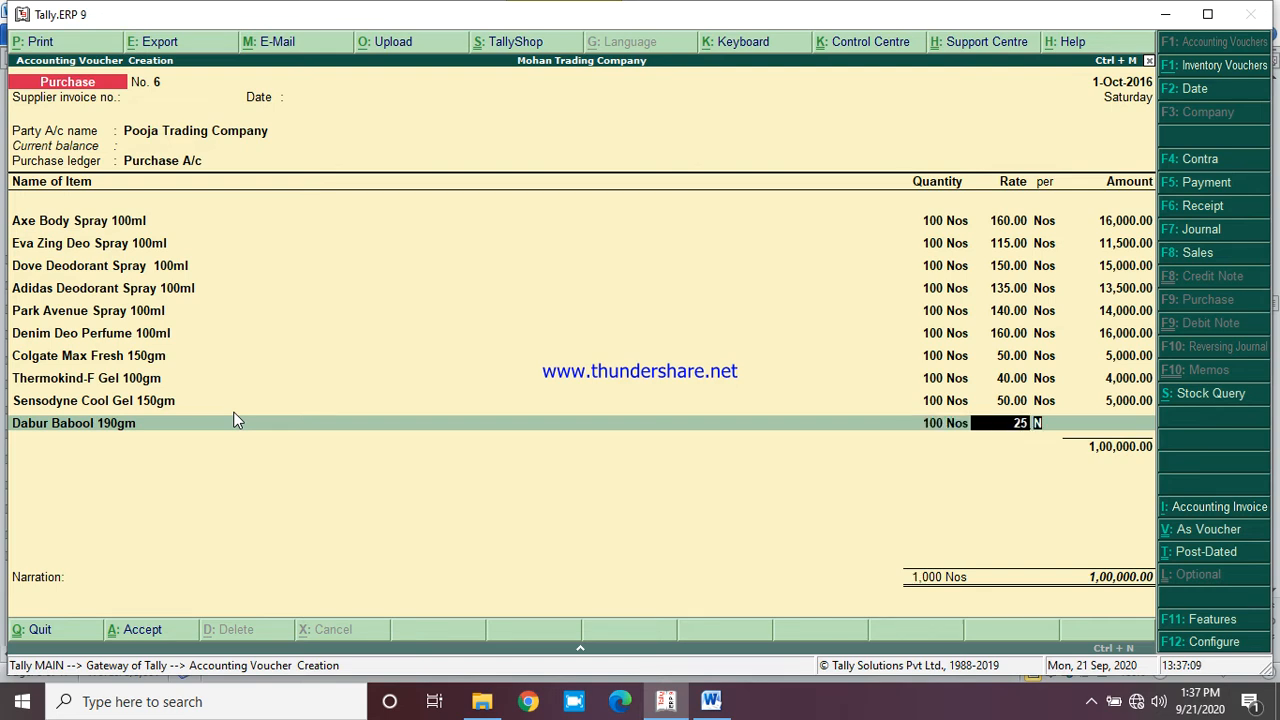
key(Return)
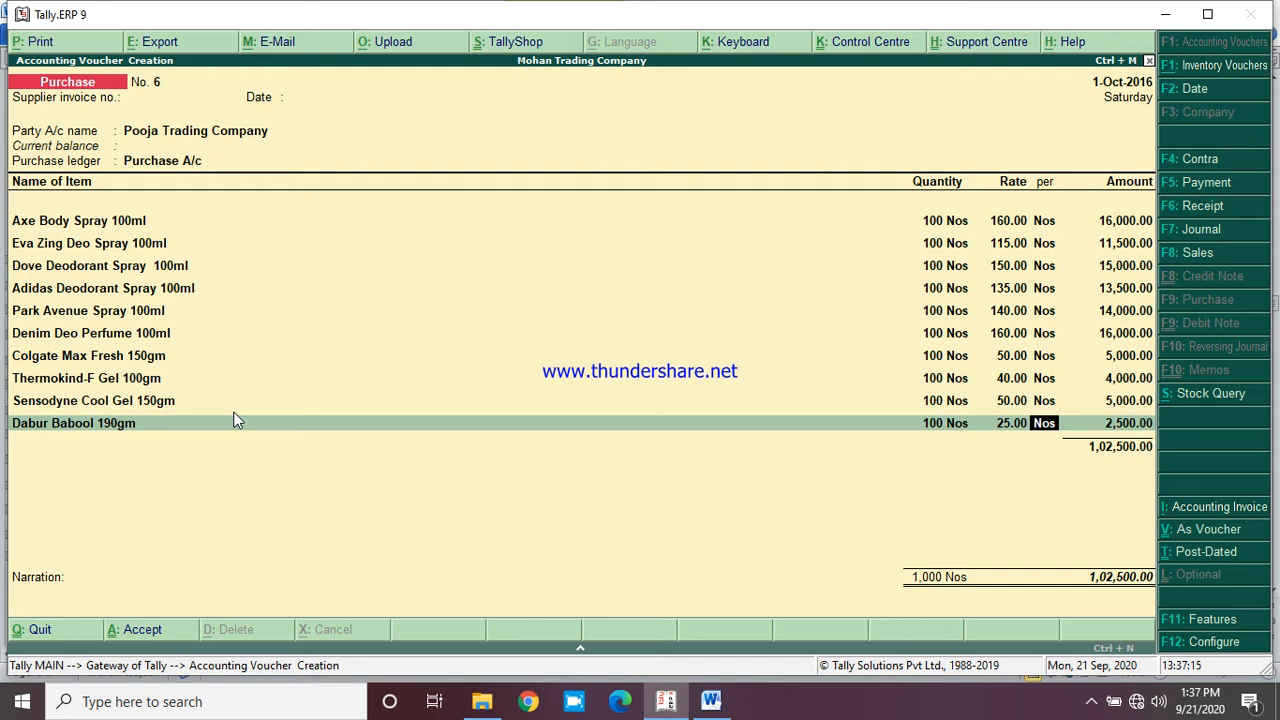
key(Return)
key(Return)
key(Return)
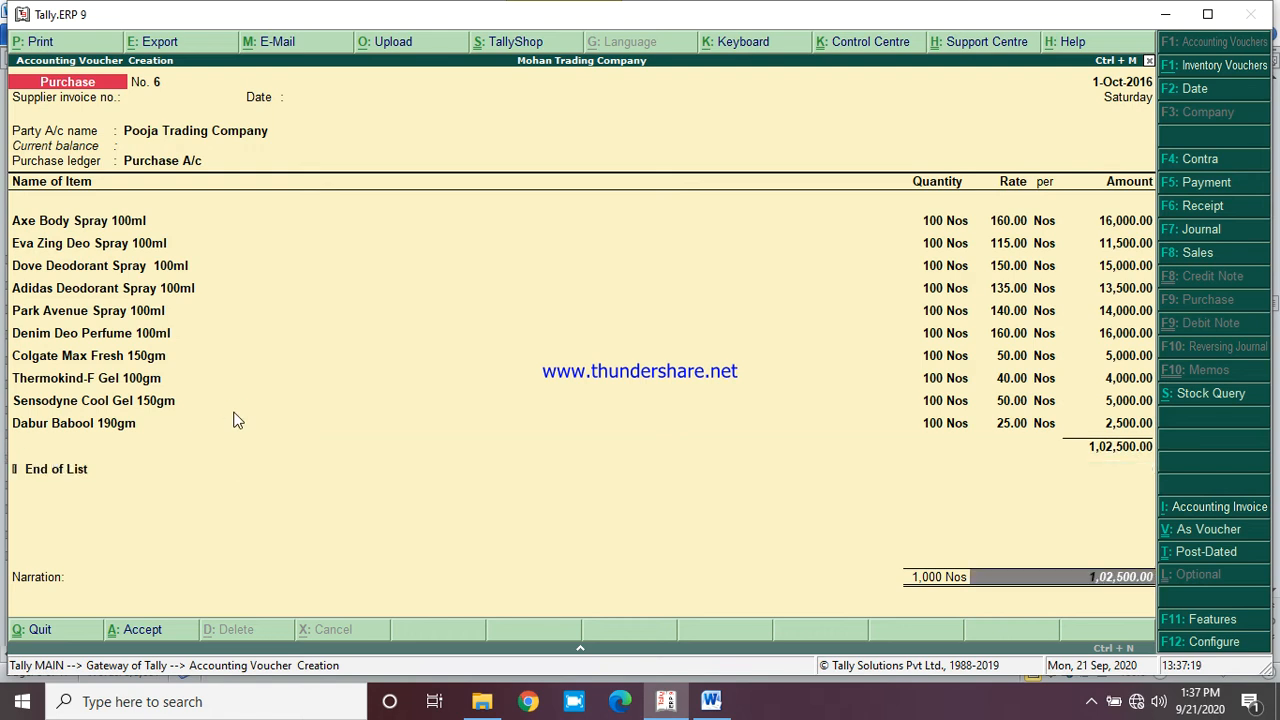
Check the Pooja Trading Company purchase against transaction 64 in the Word case study and save the purchase voucher in Tally.ERP 9
click(710, 701)
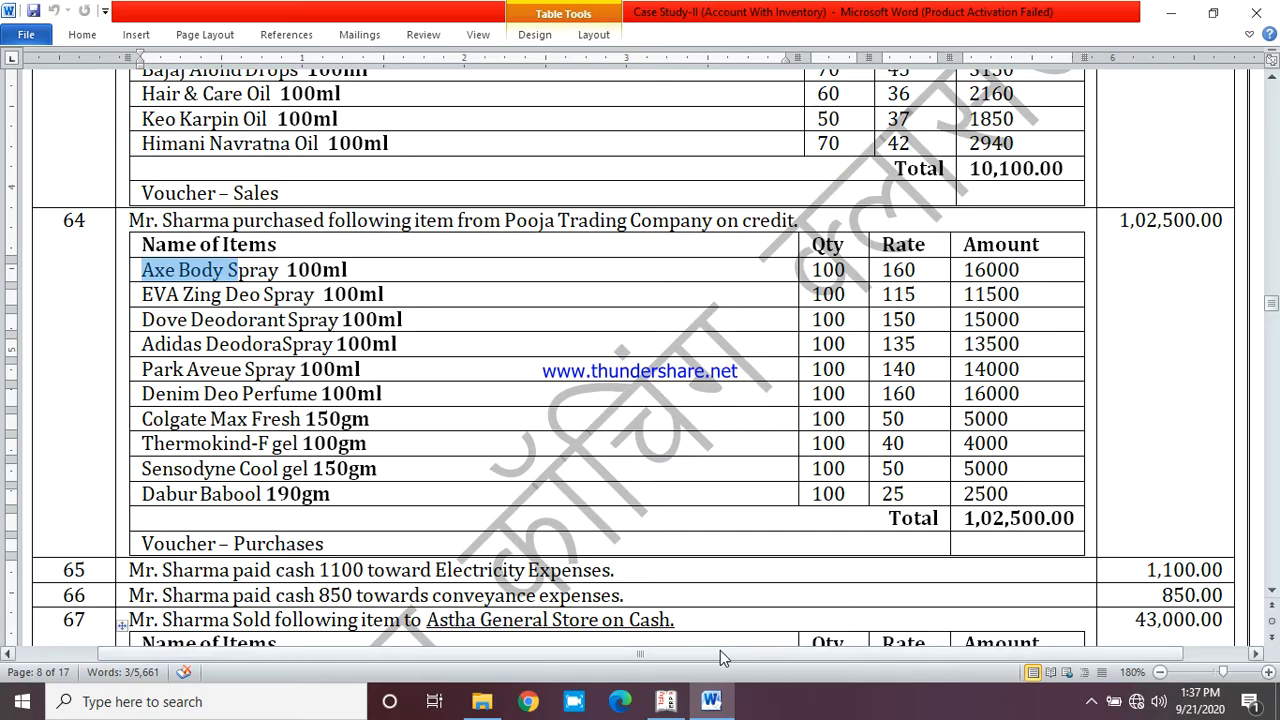
click(666, 701)
key(Return)
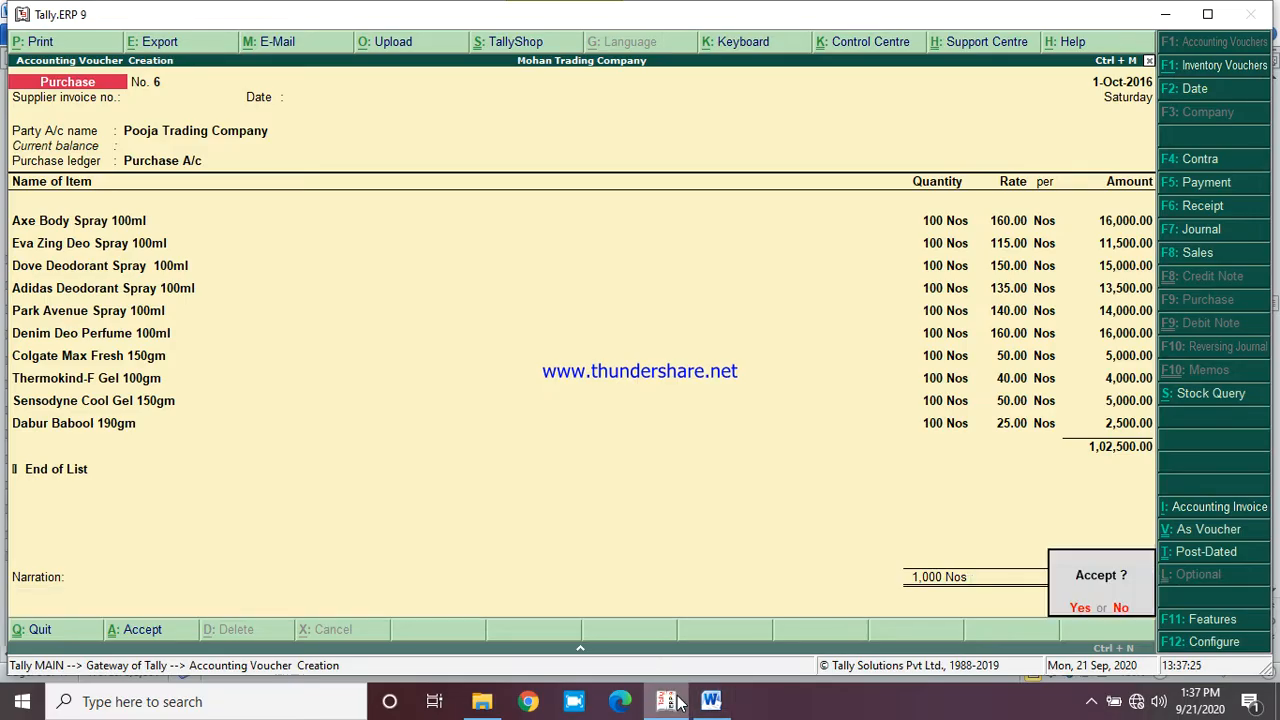
key(Return)
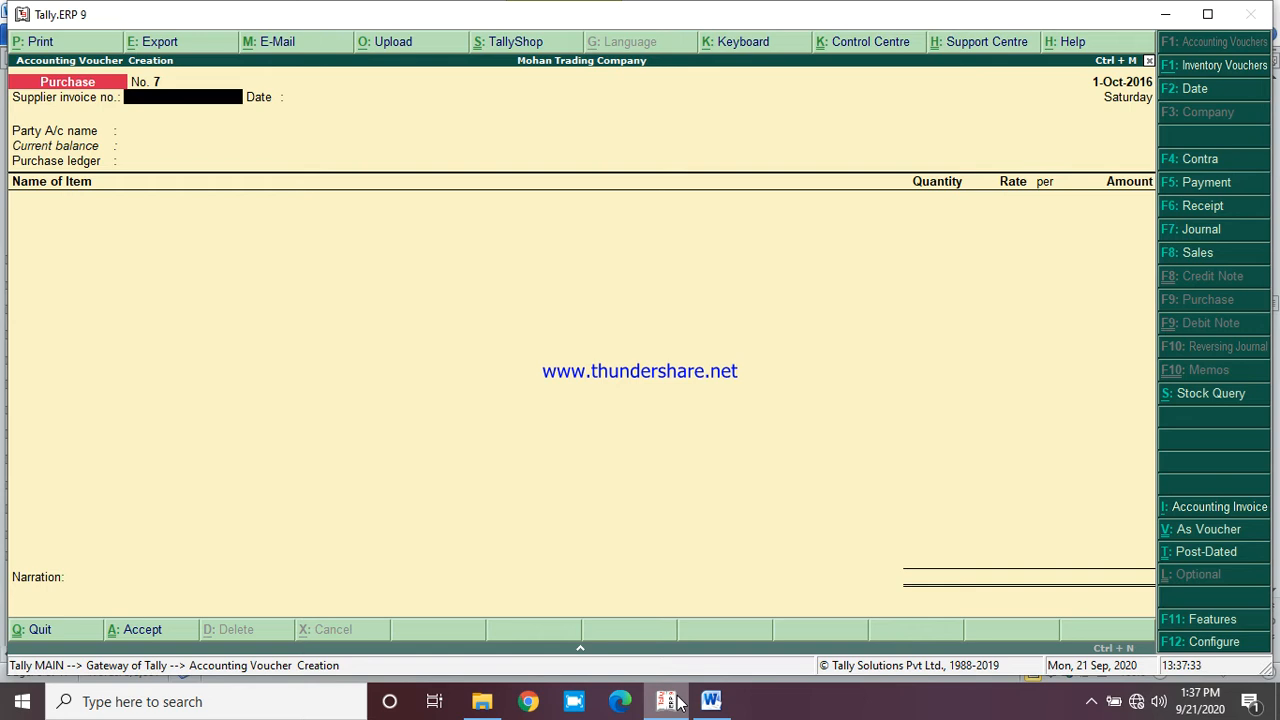
Look up transaction 65 in the Word case study and start a Tally.ERP 9 payment voucher debiting Electricity Exp A/c with 1100
click(711, 701)
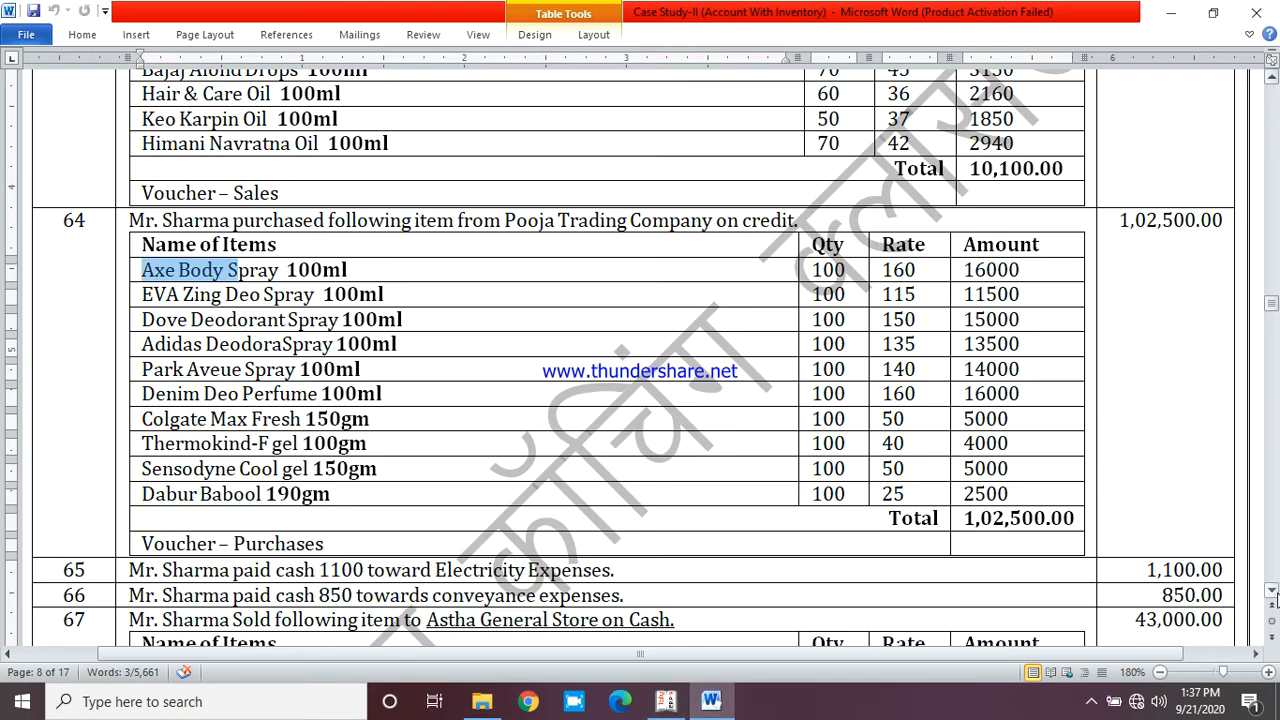
click(1272, 591)
click(1272, 591)
scroll(1272, 596, down, 5)
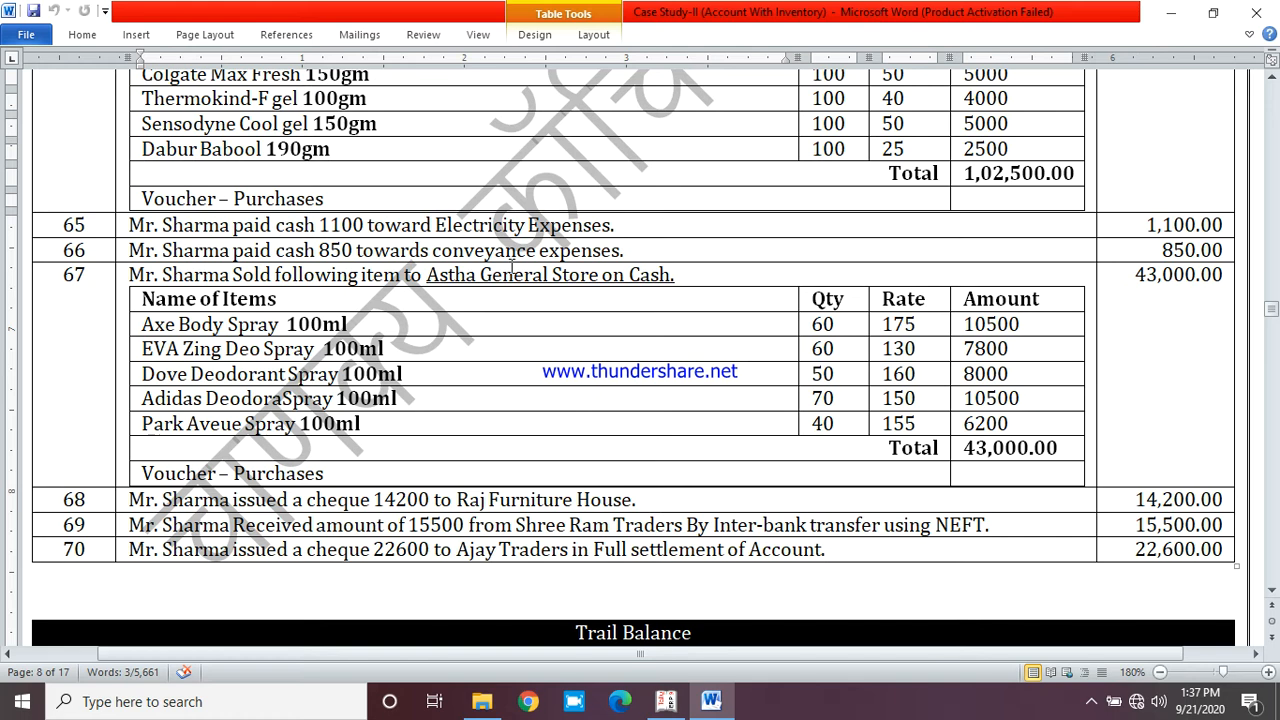
click(667, 698)
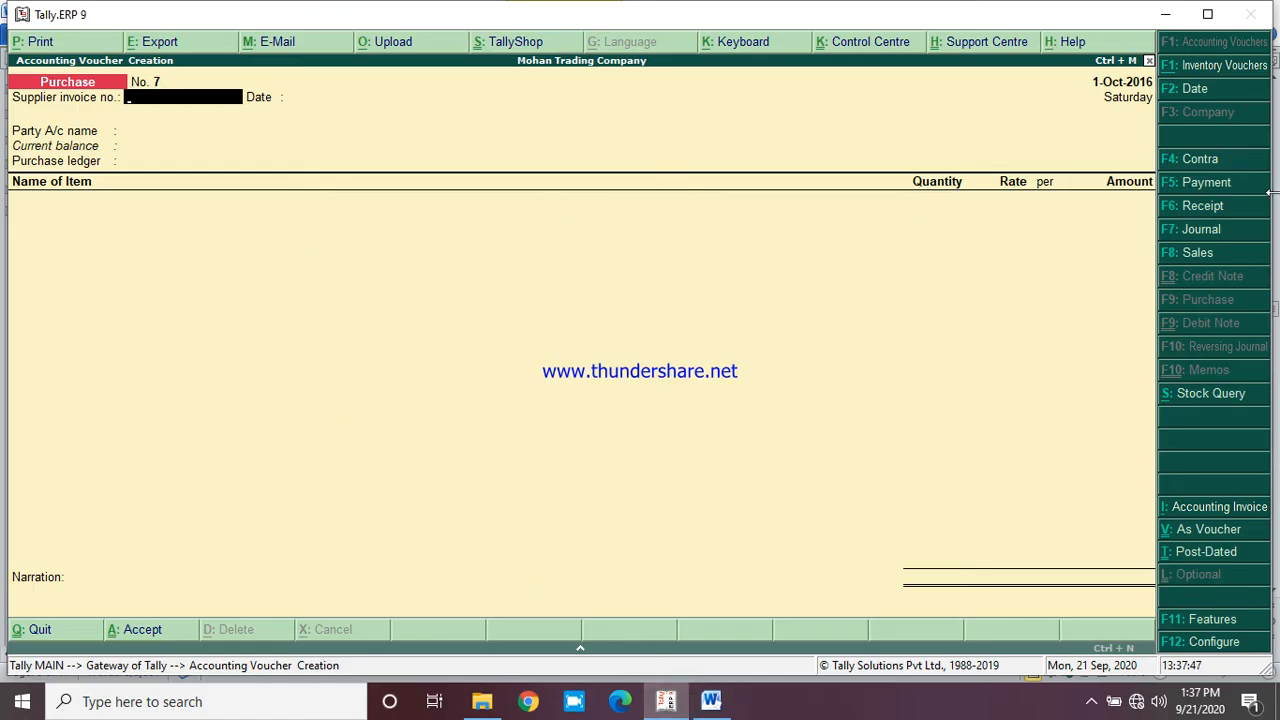
click(1226, 184)
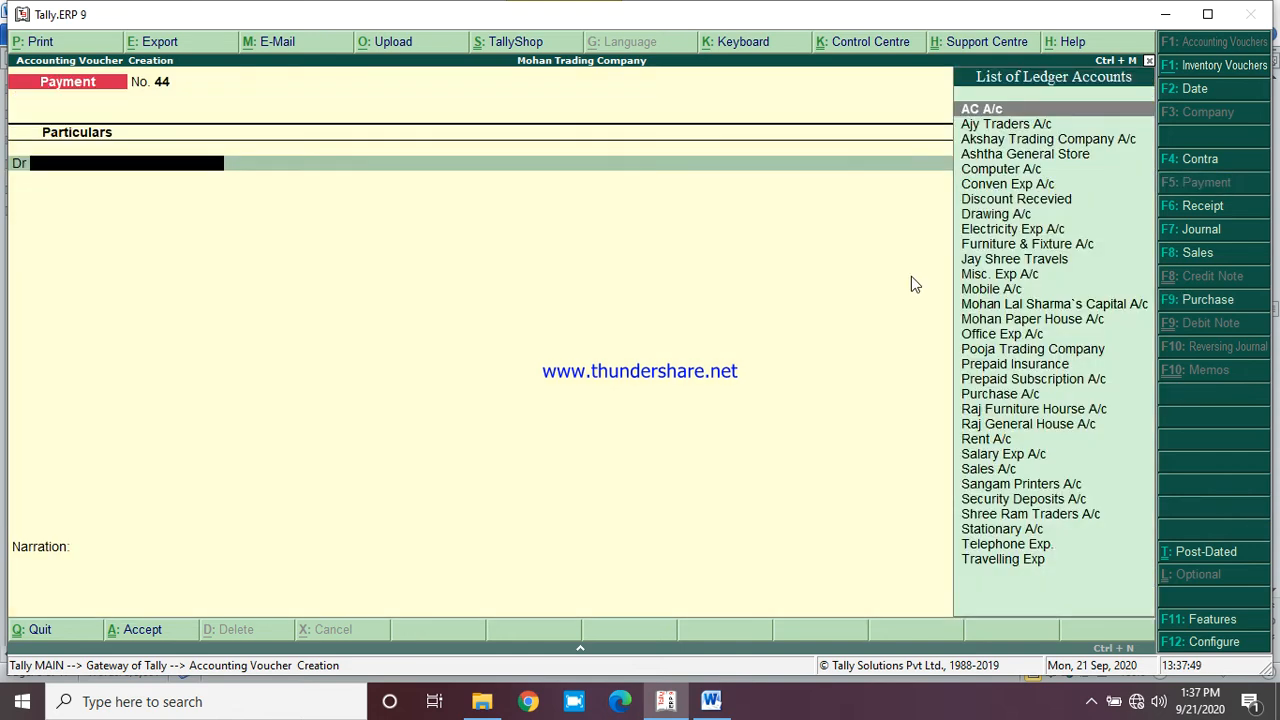
text(Ele)
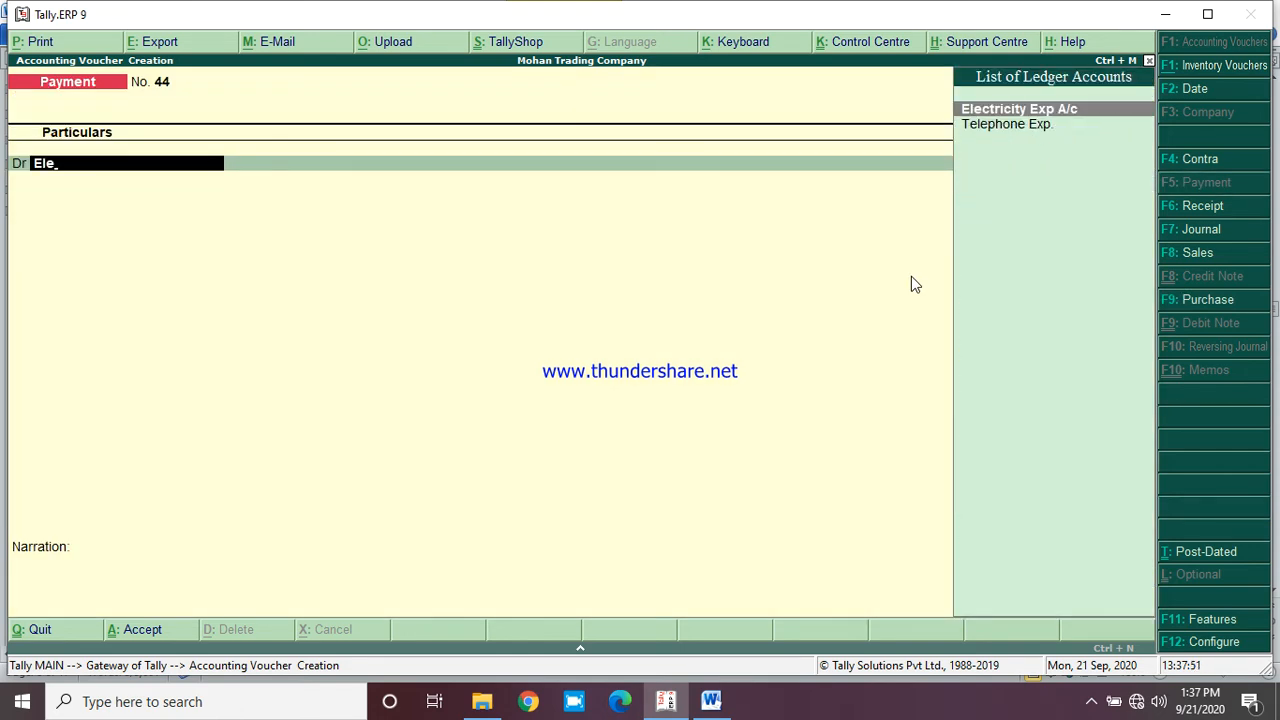
key(Return)
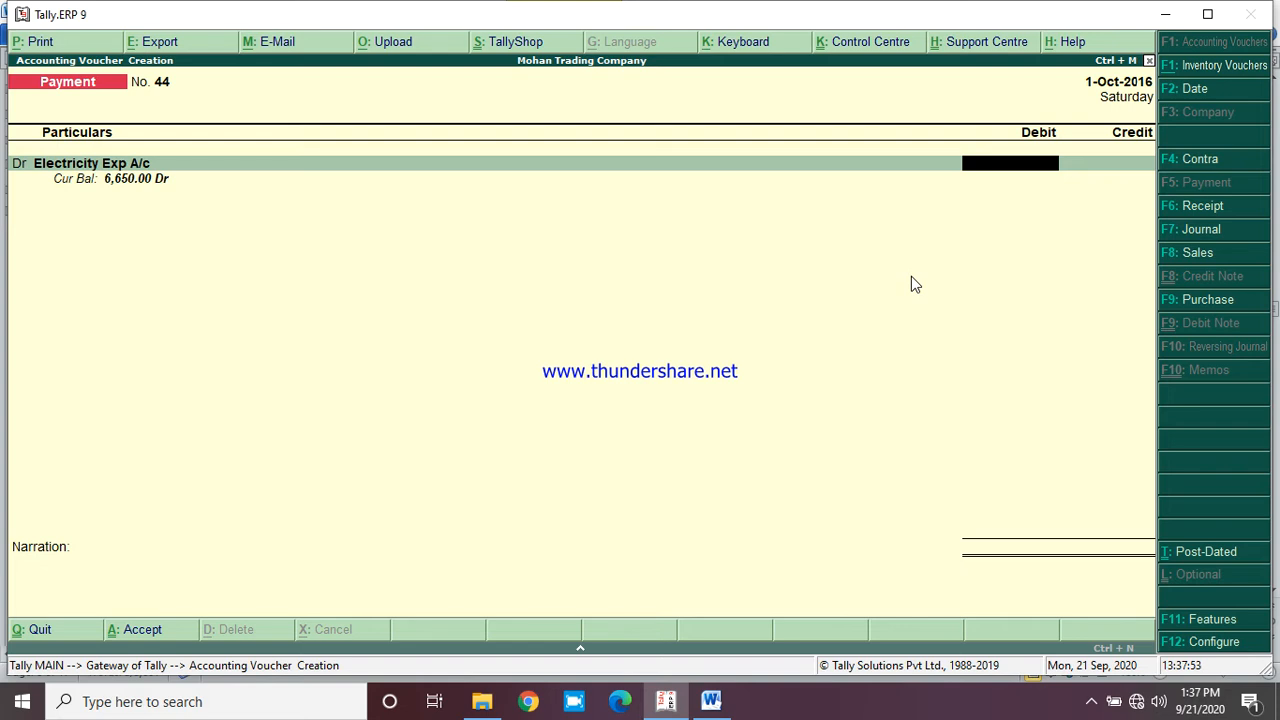
text(1100)
key(Return)
Credit Cash with 1,100 for the electricity payment and save the voucher without a narration
key(Return)
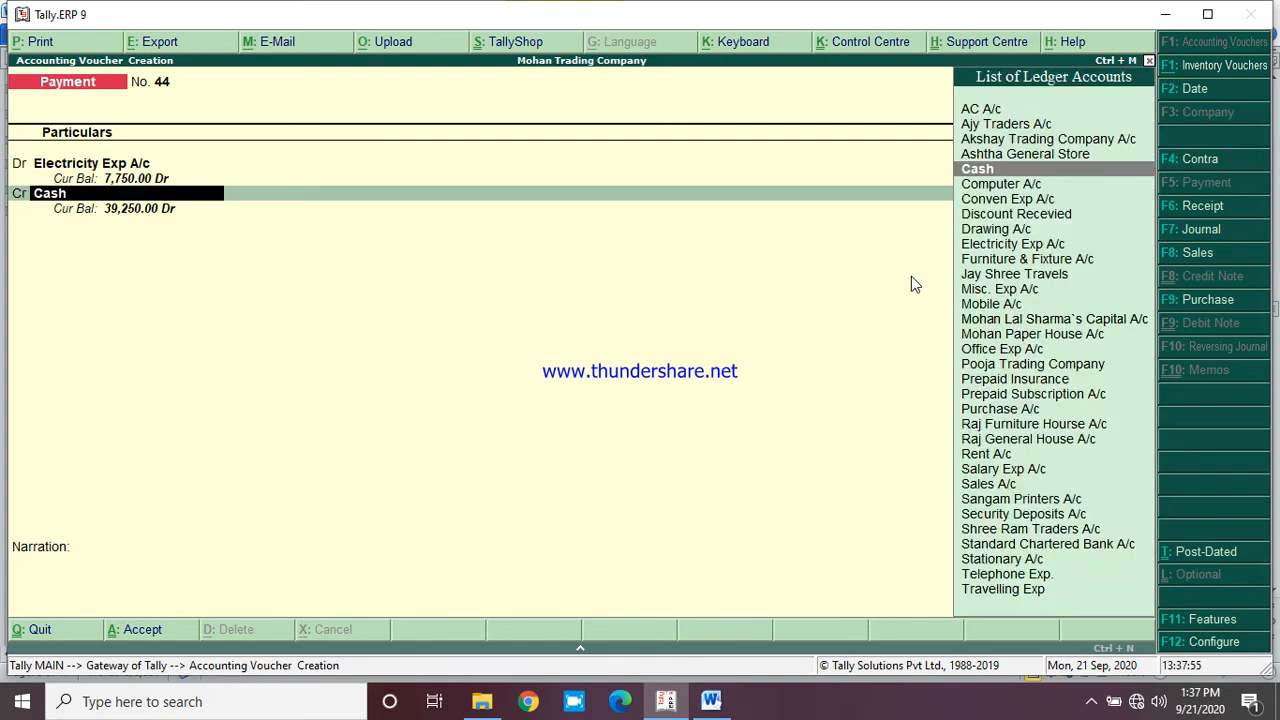
key(Return)
key(Return)
key(Return)
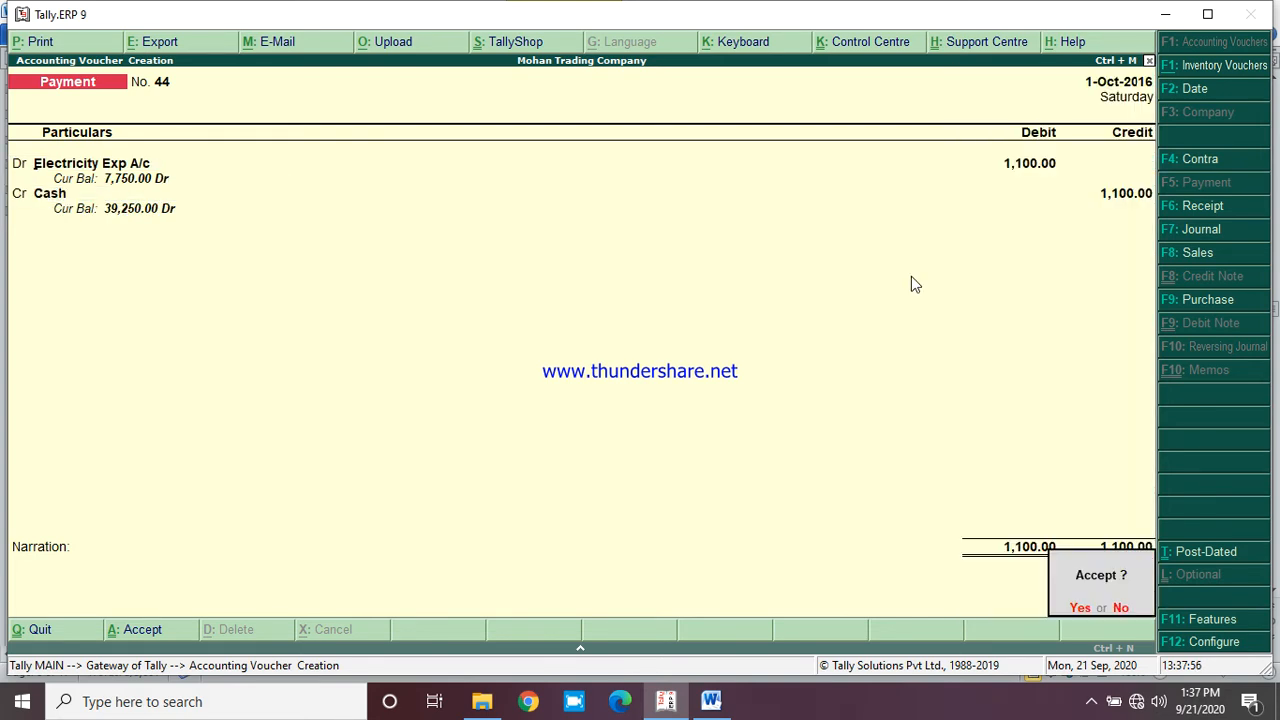
key(Return)
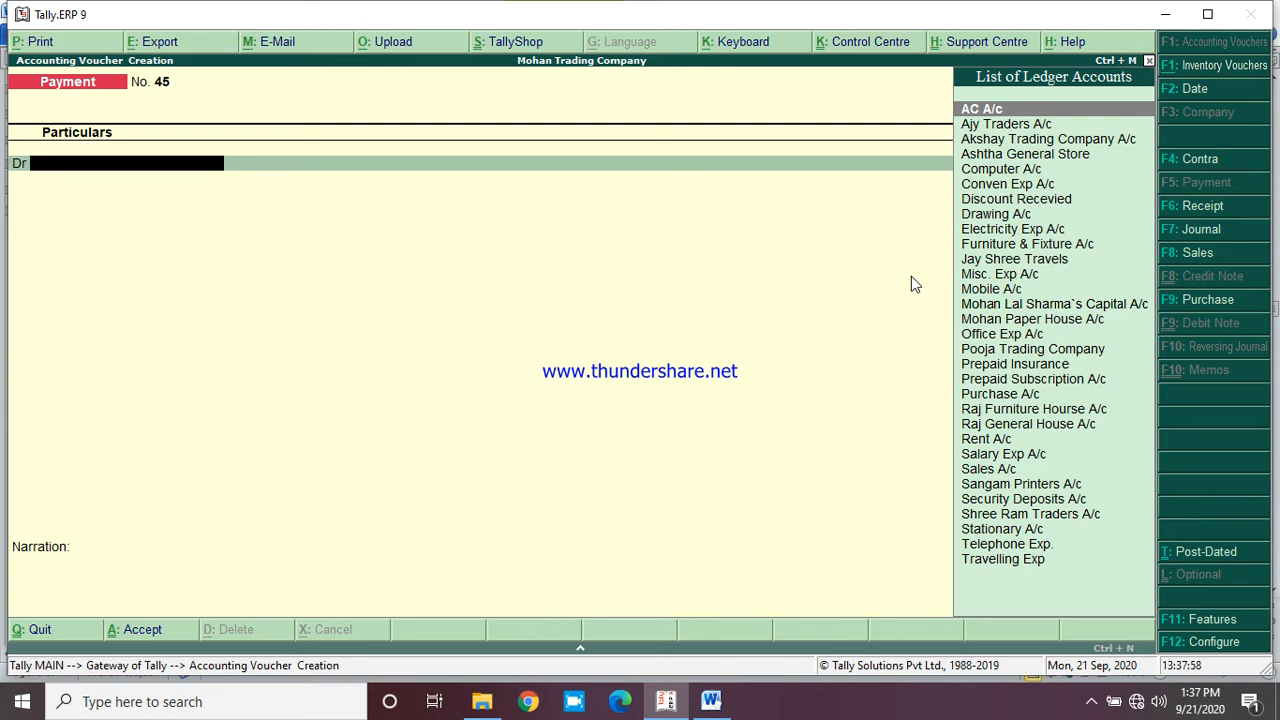
Record transaction 66 from the Word case study in Tally.ERP 9 as a payment debiting Conven Exp A/c 850 and crediting Cash, and save it
click(711, 700)
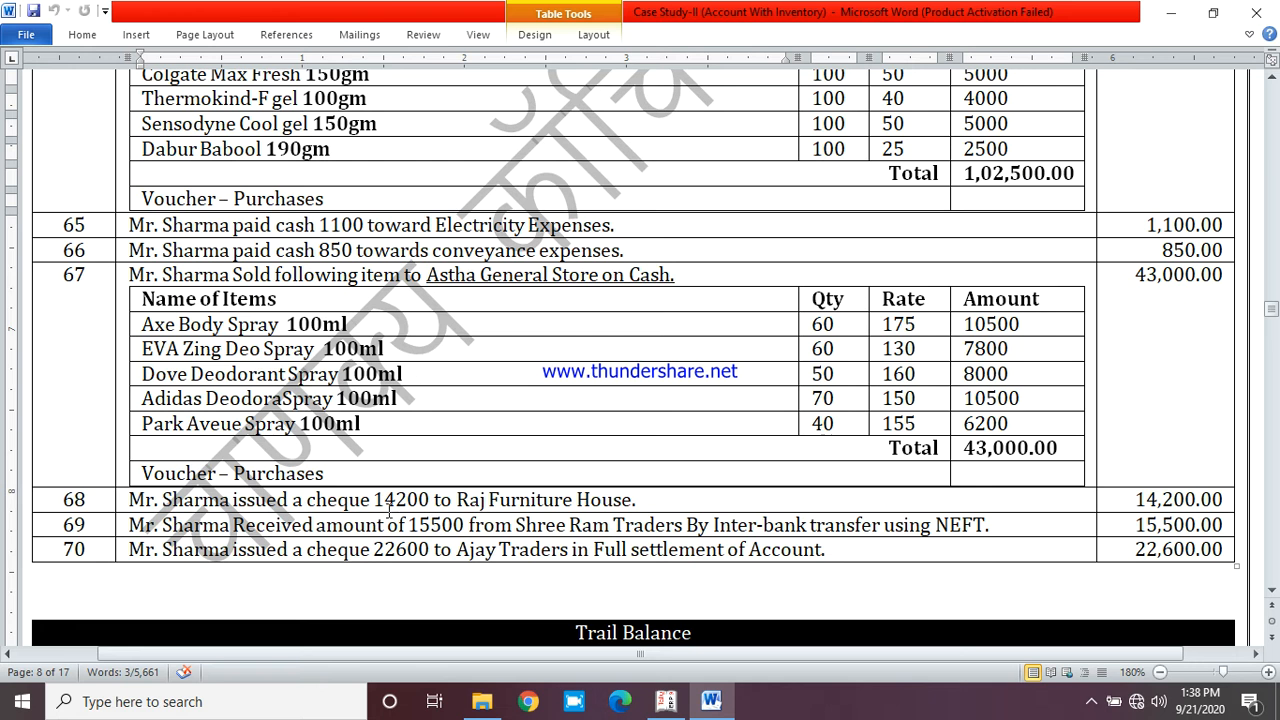
double_click(334, 250)
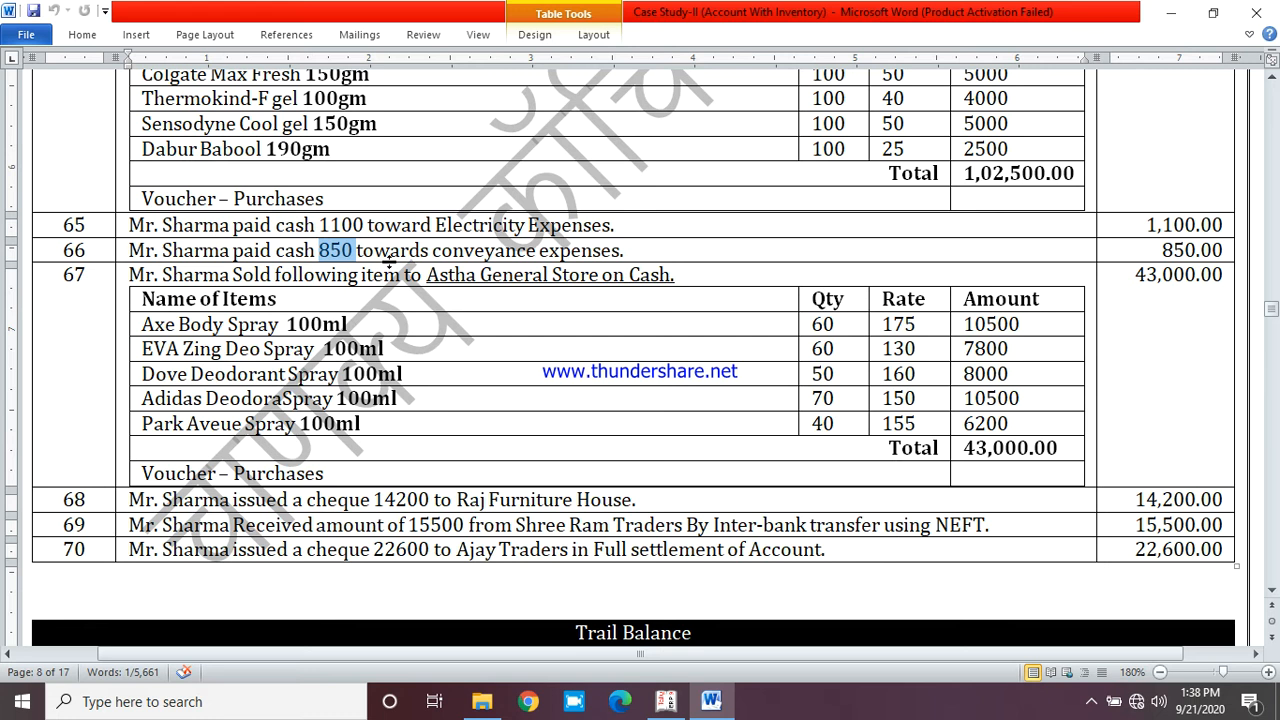
click(666, 701)
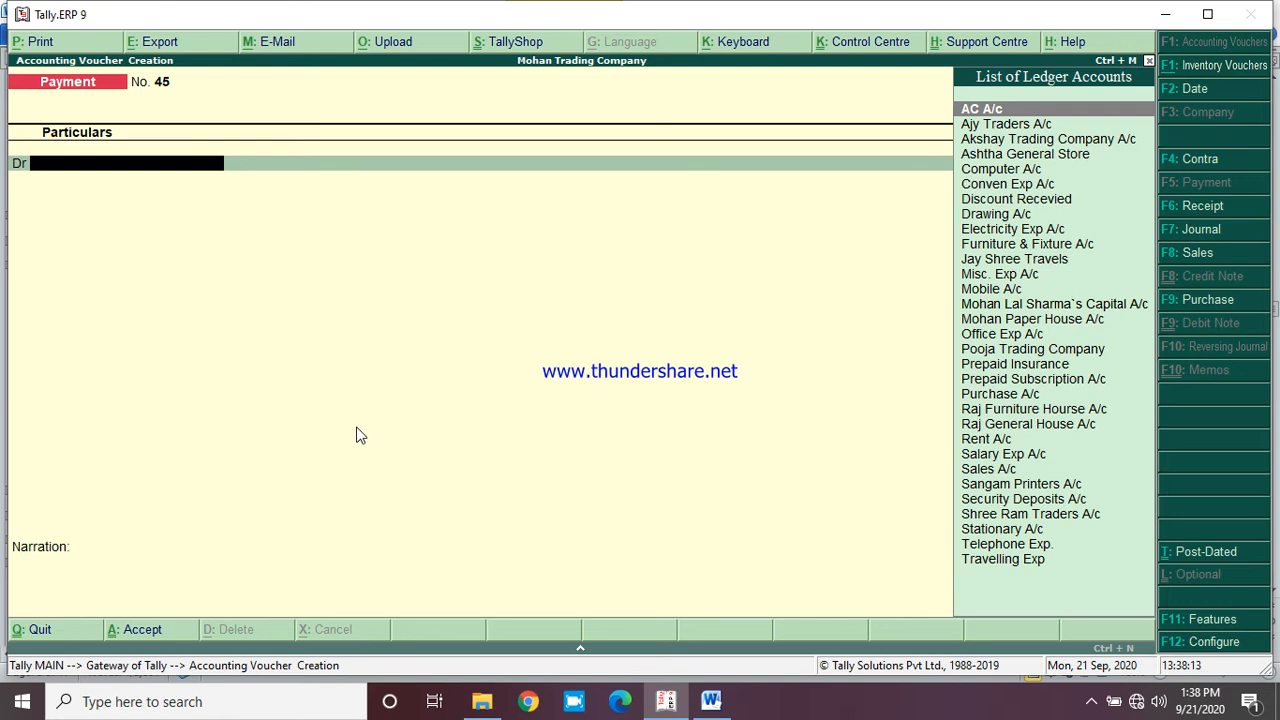
text(Con)
key(Return)
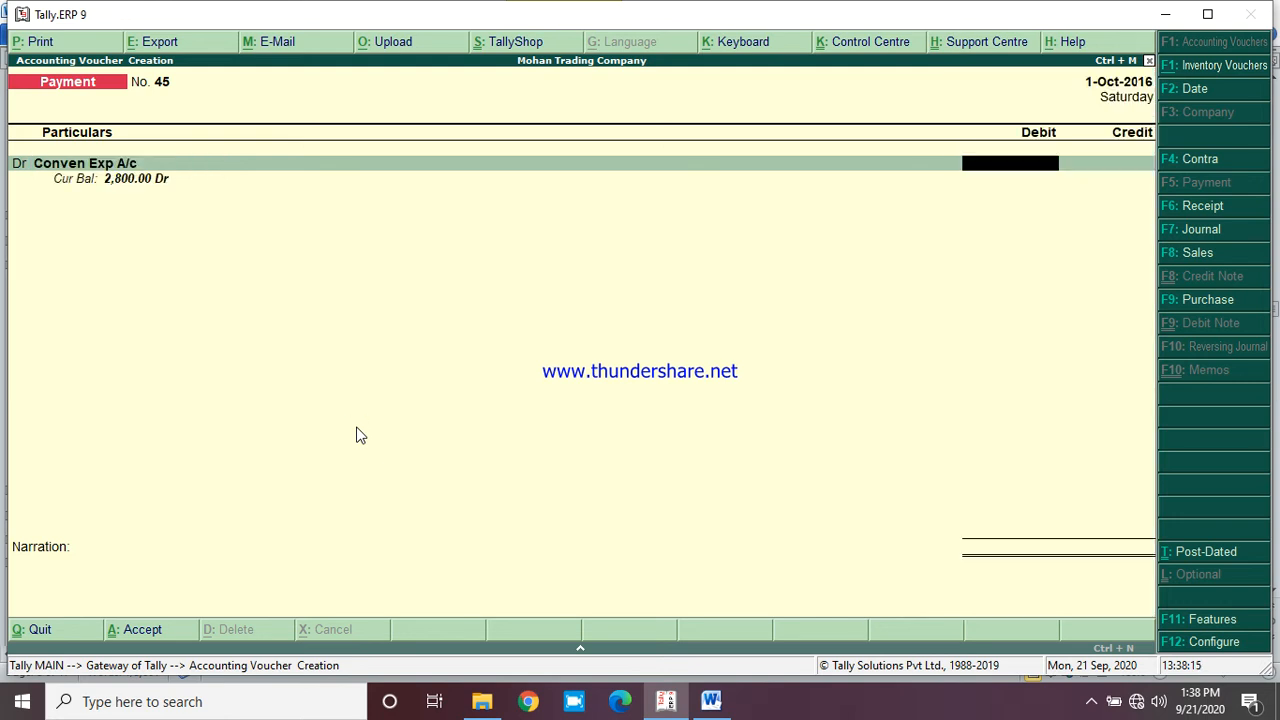
text(850)
key(Return)
key(Return)
key(Return)
key(Return)
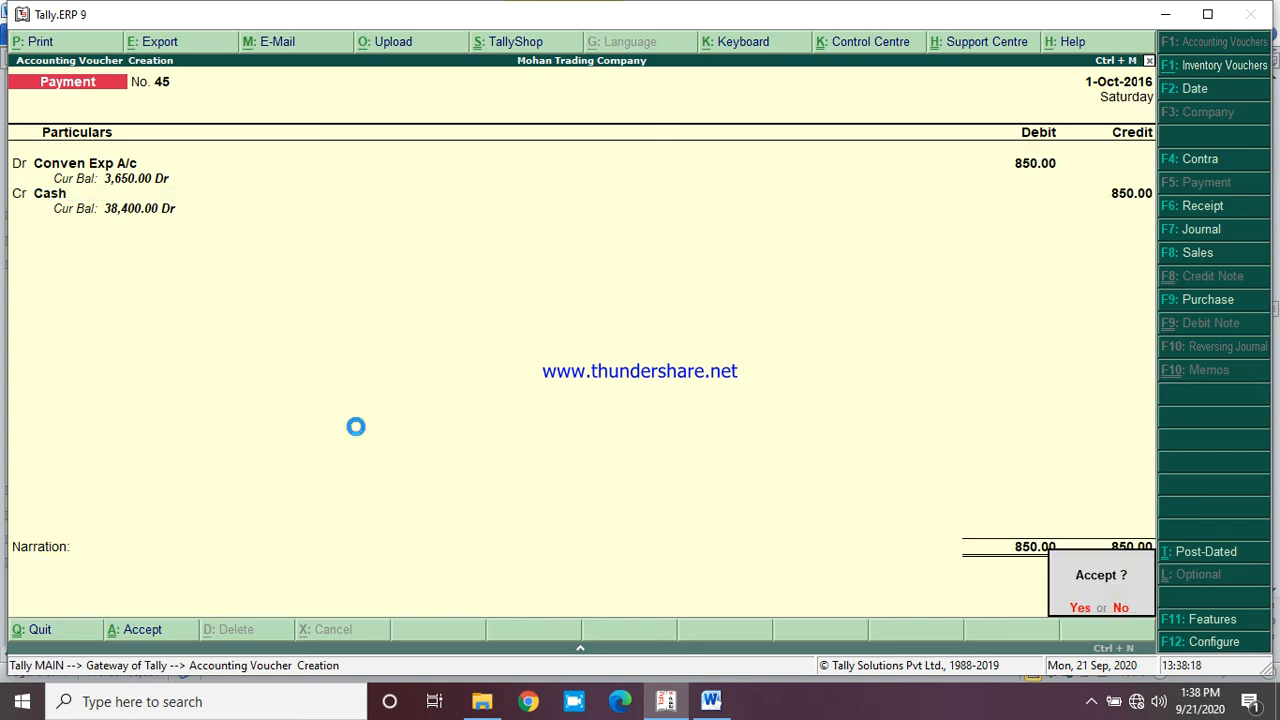
key(Return)
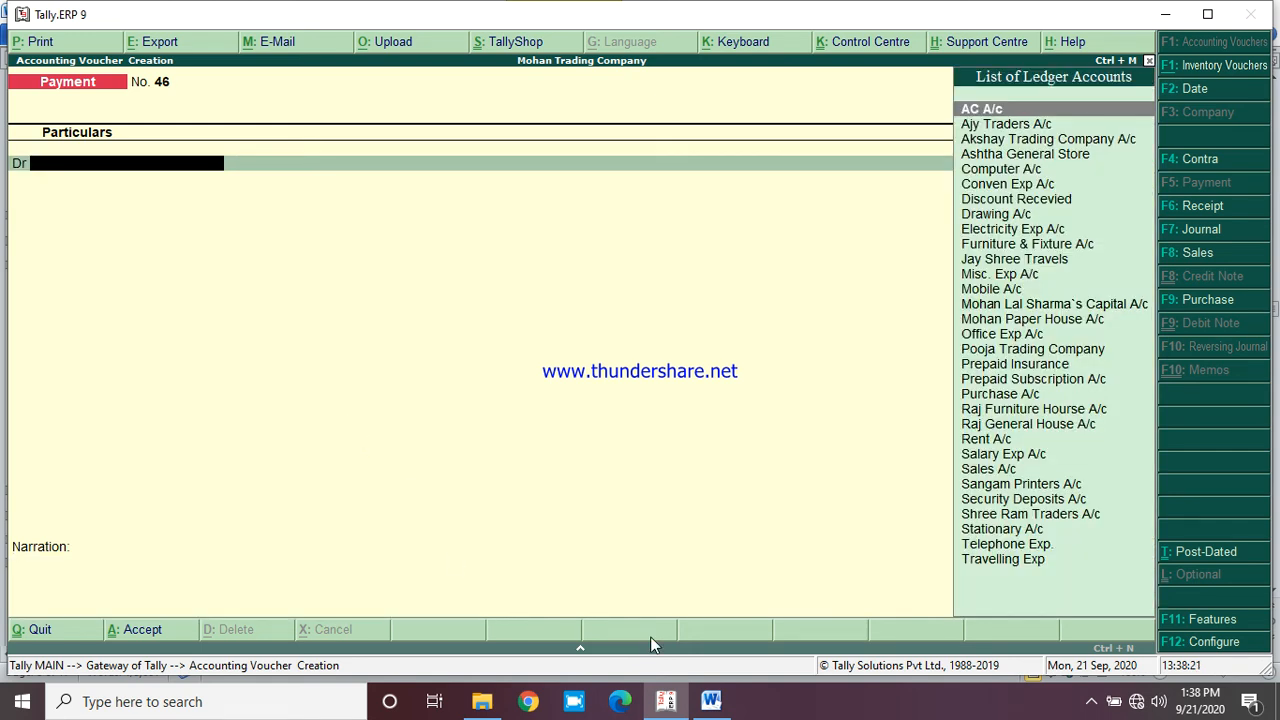
Open a new sales voucher in Tally.ERP 9 and check the payment terms of transaction 67 in the Word case study
click(711, 701)
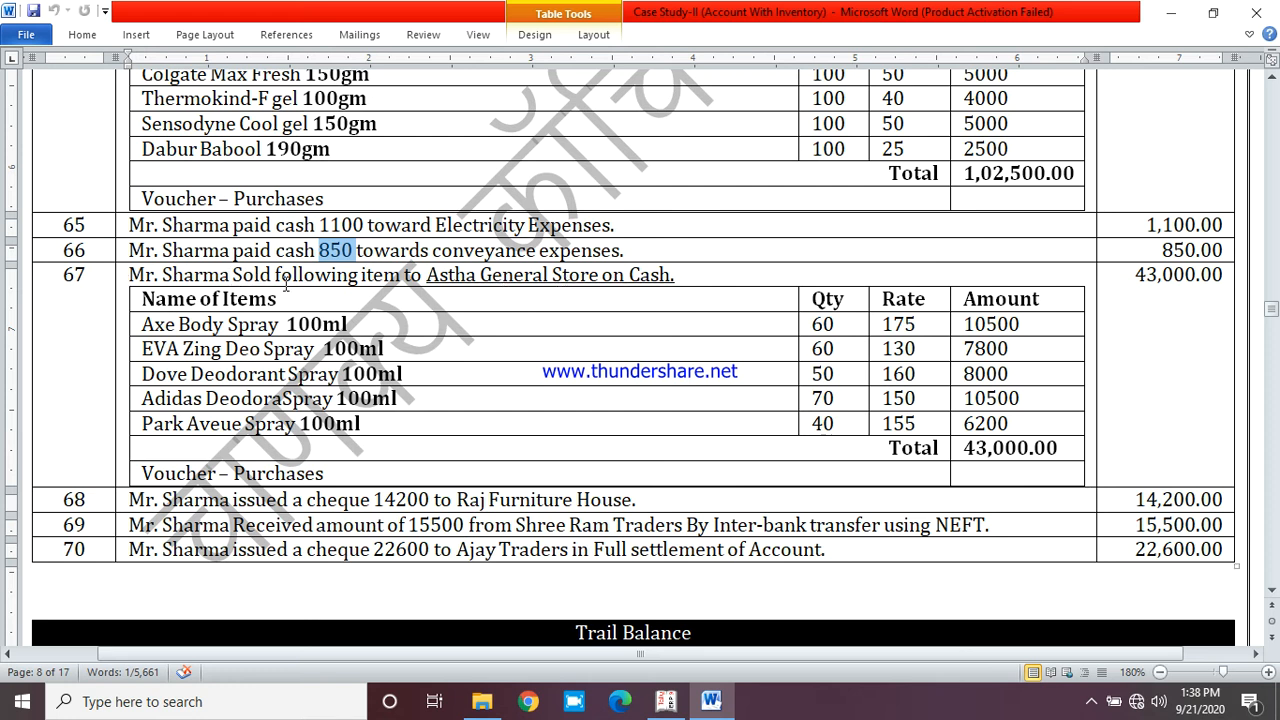
click(666, 701)
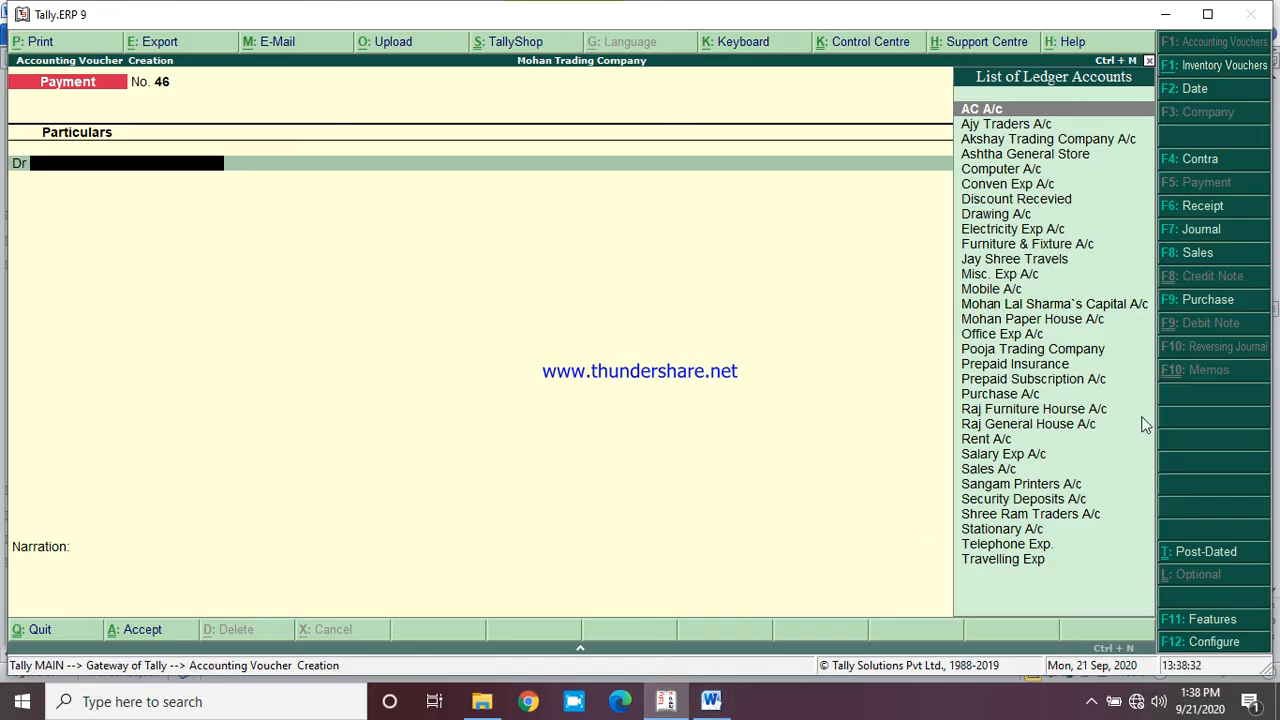
click(1190, 256)
click(711, 701)
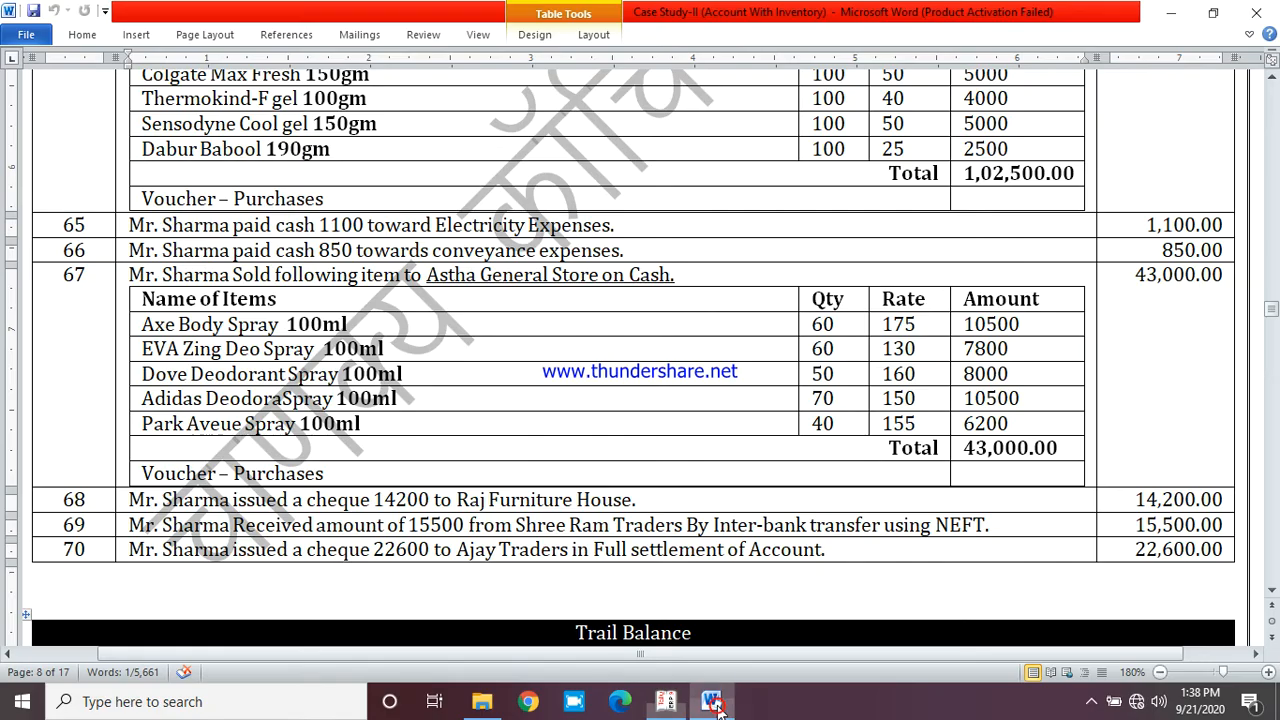
double_click(640, 283)
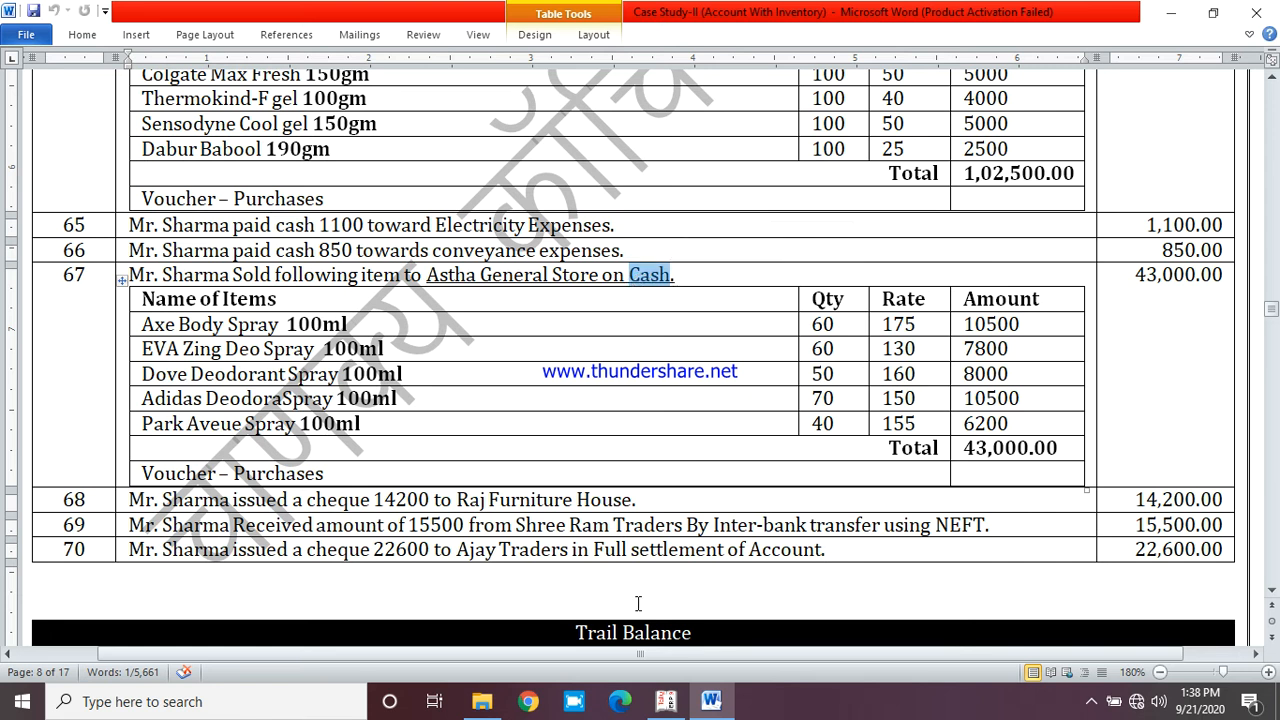
click(676, 704)
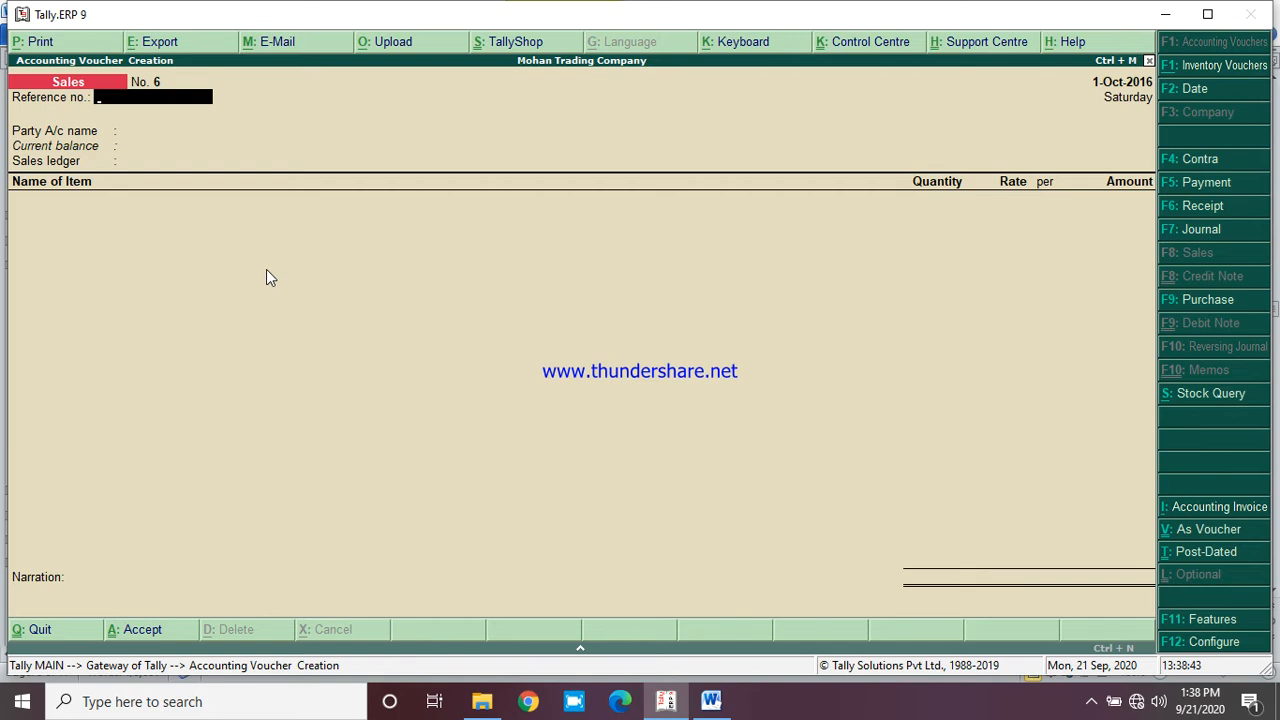
Set Cash as the sales voucher's party account and Sales A/c as its sales ledger, leaving the reference number blank
key(Return)
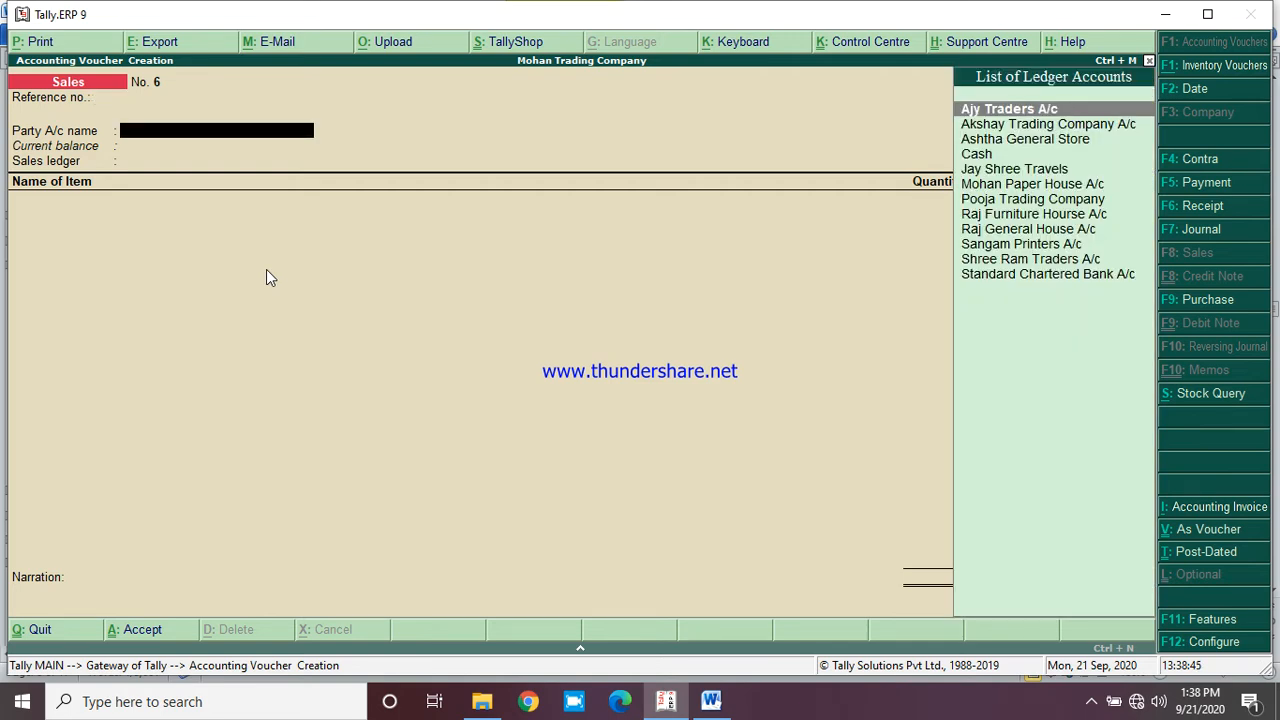
key(Down)
key(Down)
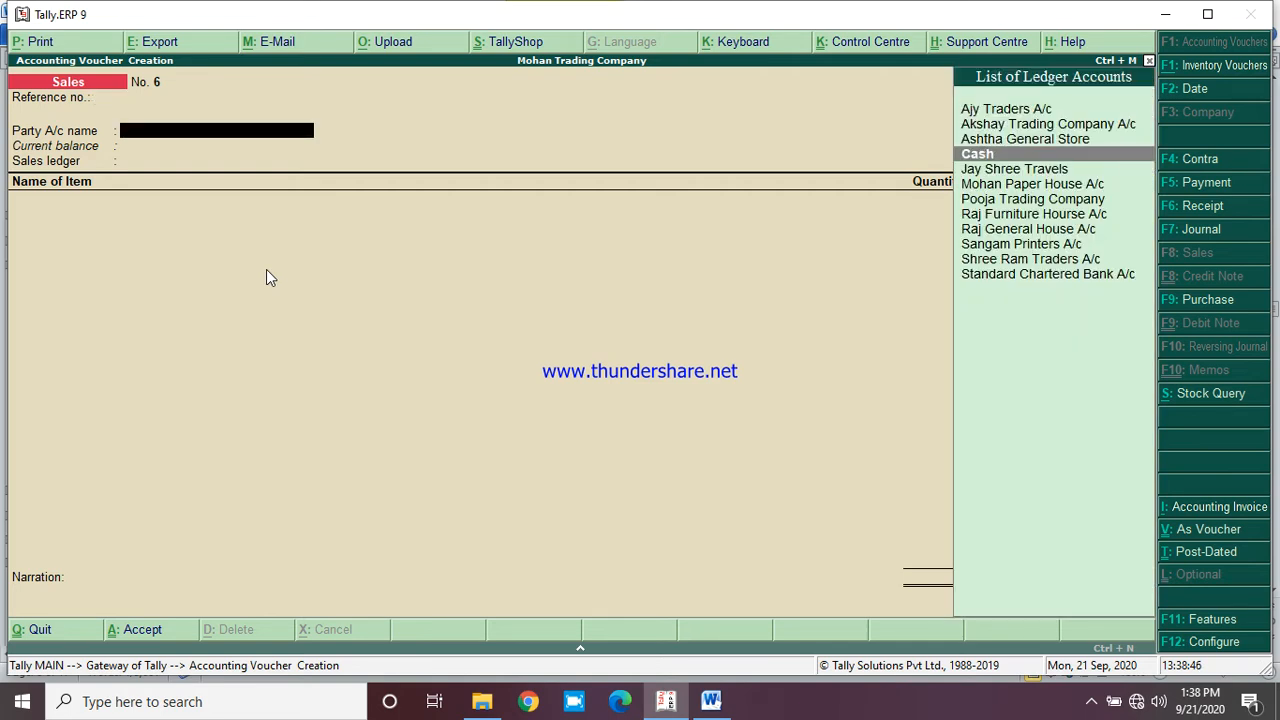
key(Return)
key(Return)
key(Return)
key(Return)
key(Return)
key(Return)
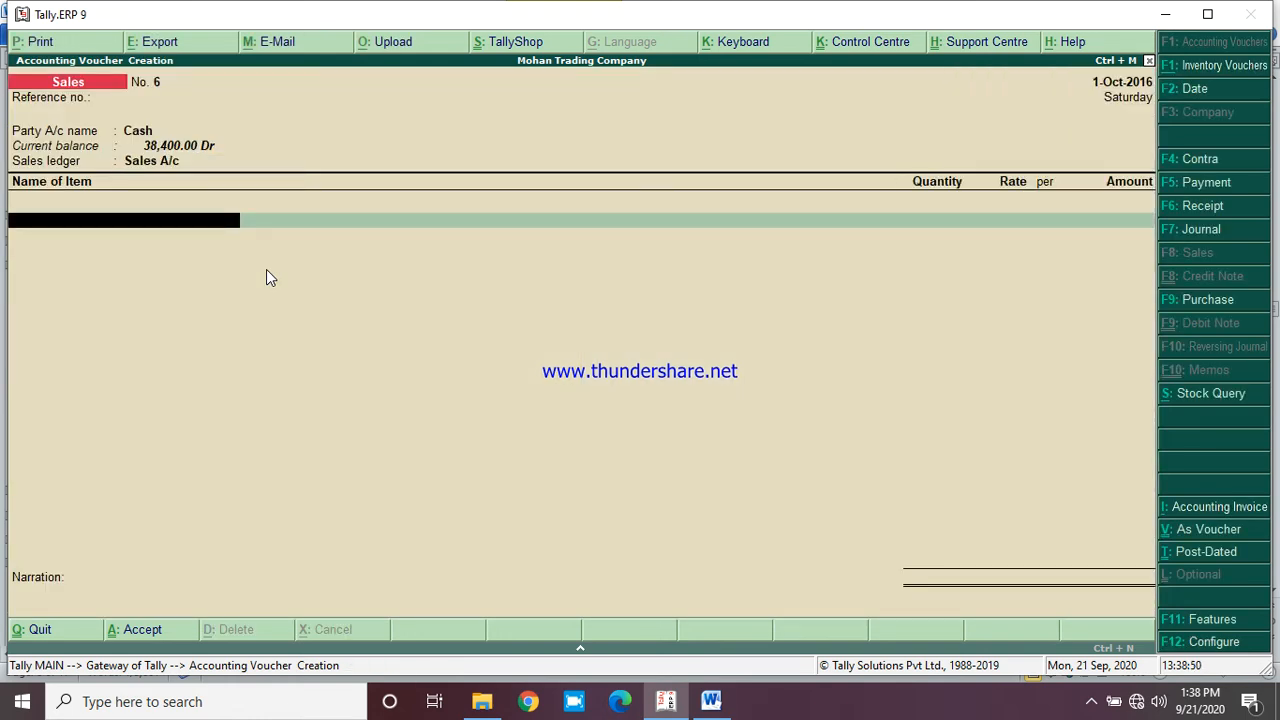
Check the items of transaction 67 in Word and add Axe Body Spray 100ml to the Tally.ERP 9 sales voucher, 60 Nos at 75
click(711, 701)
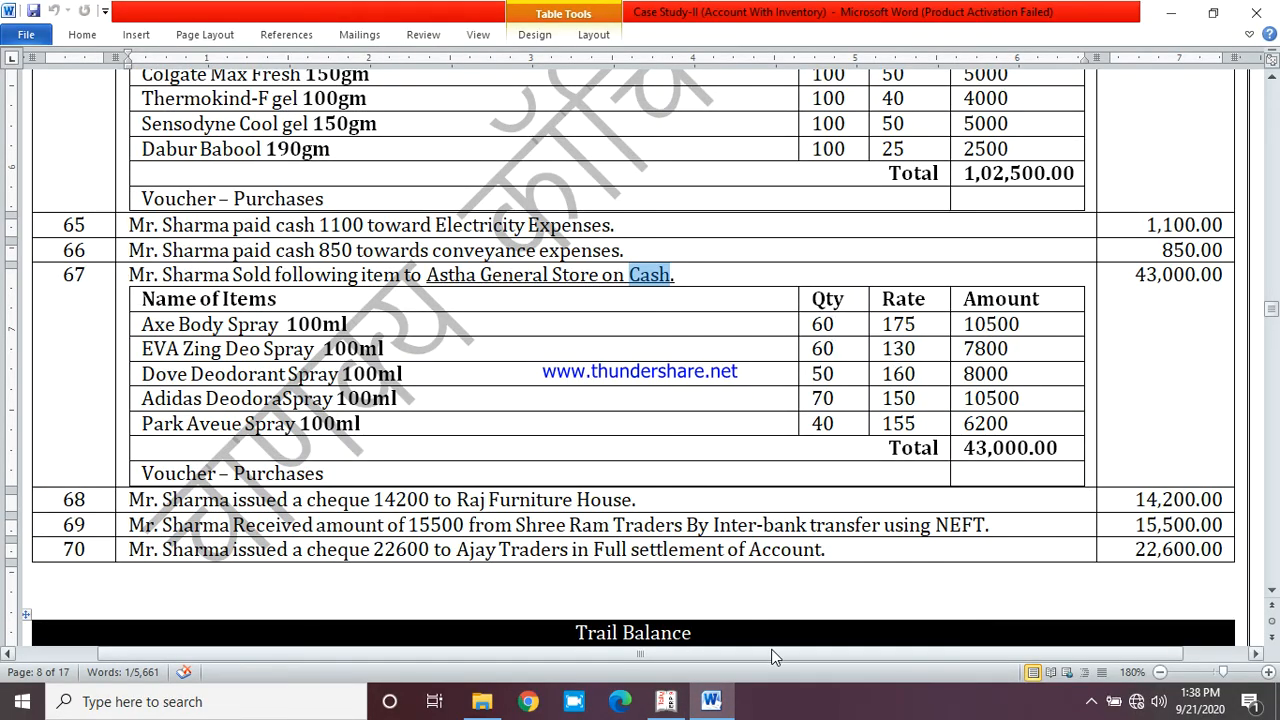
click(666, 701)
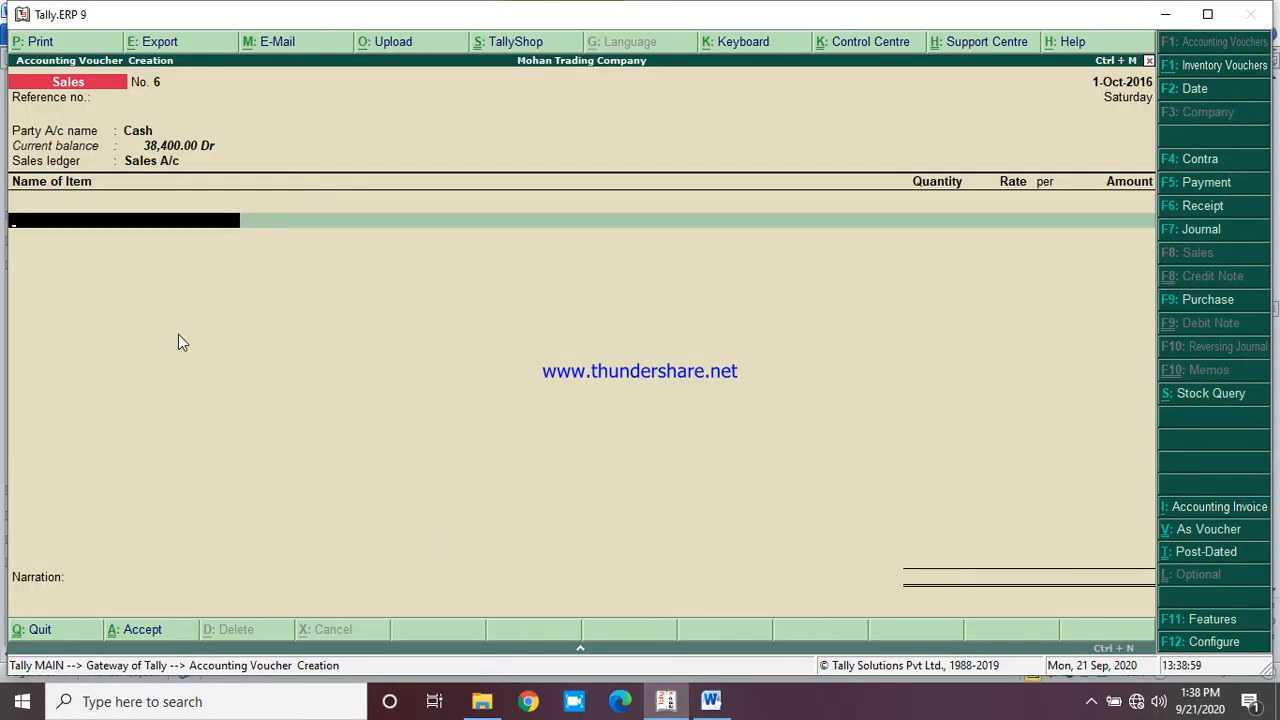
text(Ax)
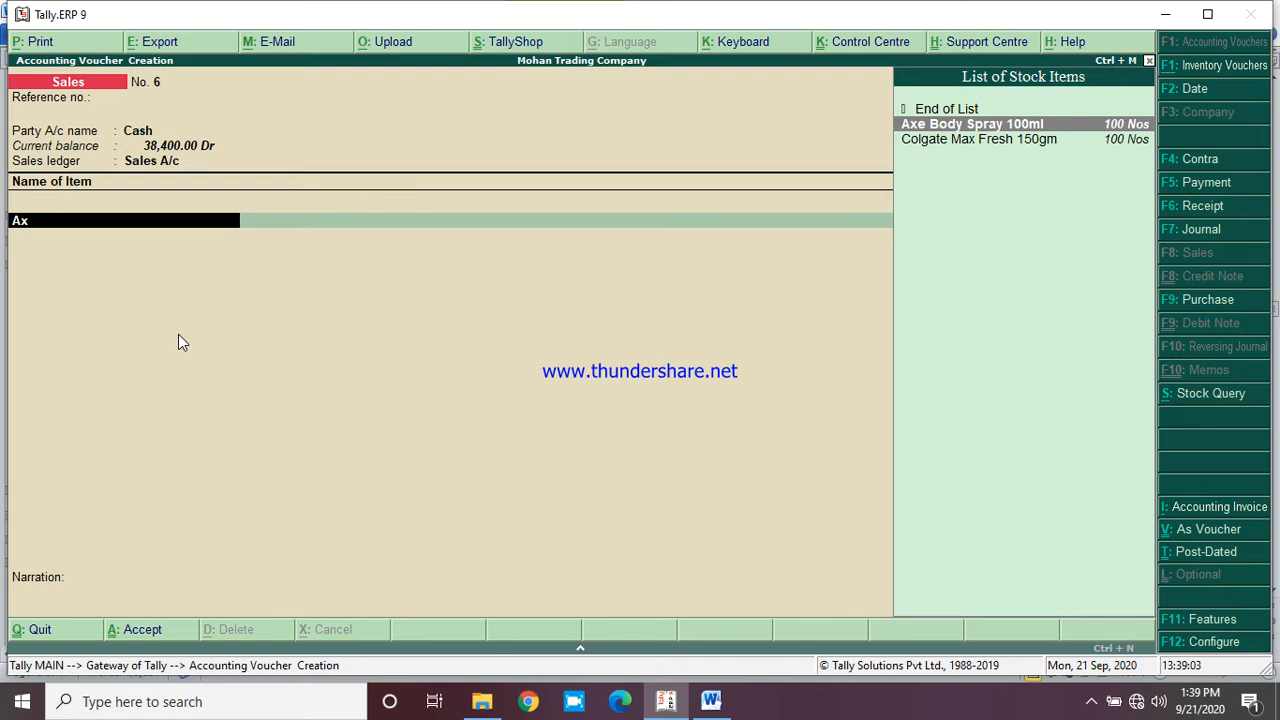
key(Return)
text(60)
key(Return)
text(75)
key(Return)
key(Return)
key(Return)
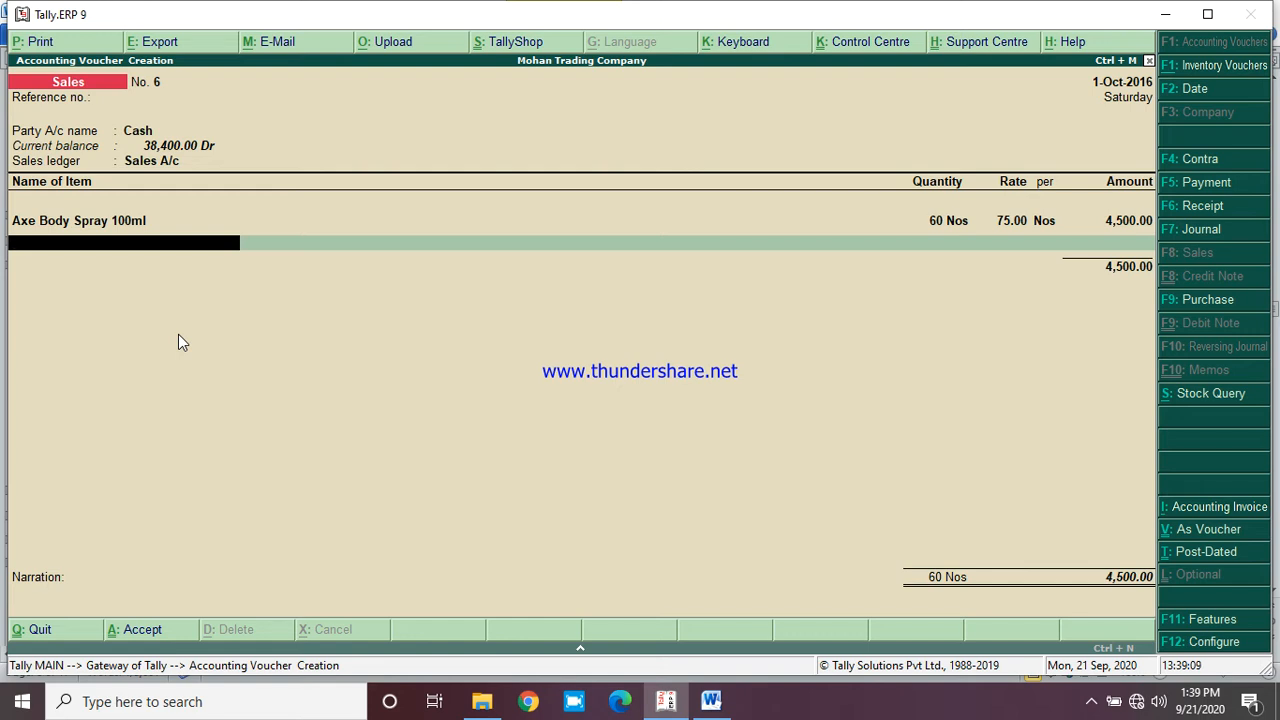
Add Eva Zing Deo Spray 100ml to the sales voucher with a quantity of 60 Nos at a rate of 130
text(Eva)
key(Return)
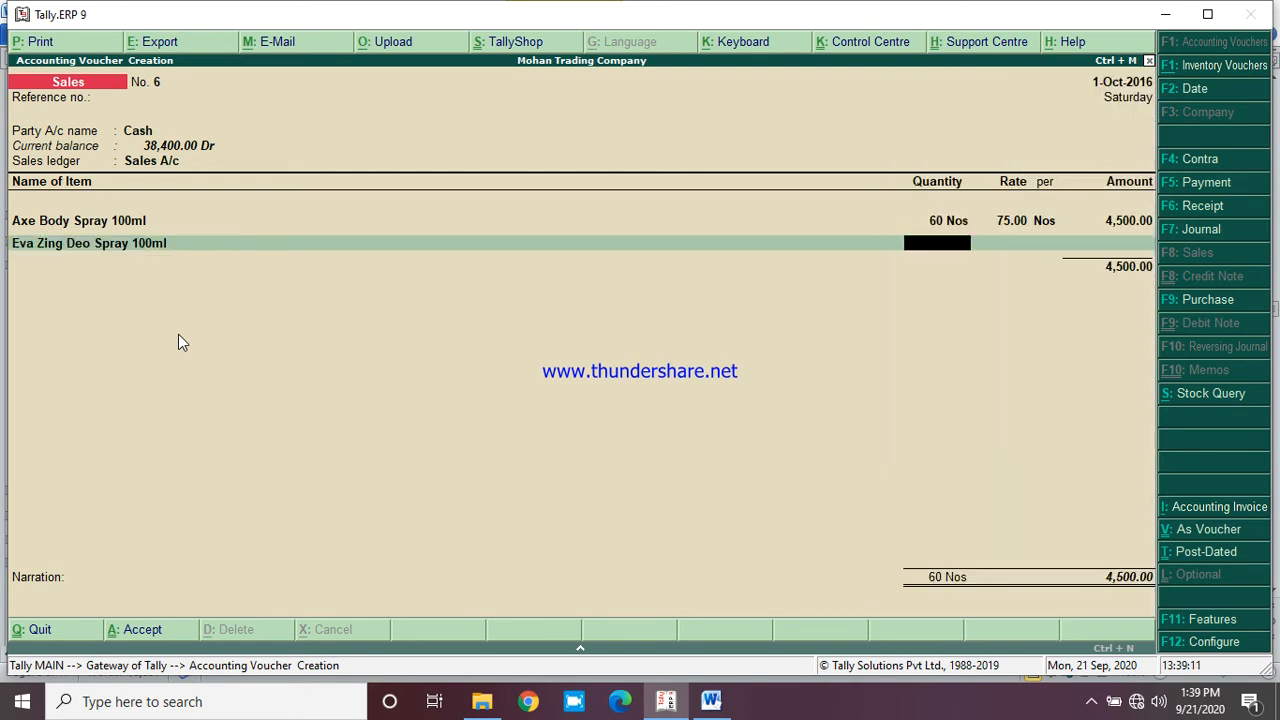
text(60)
key(Return)
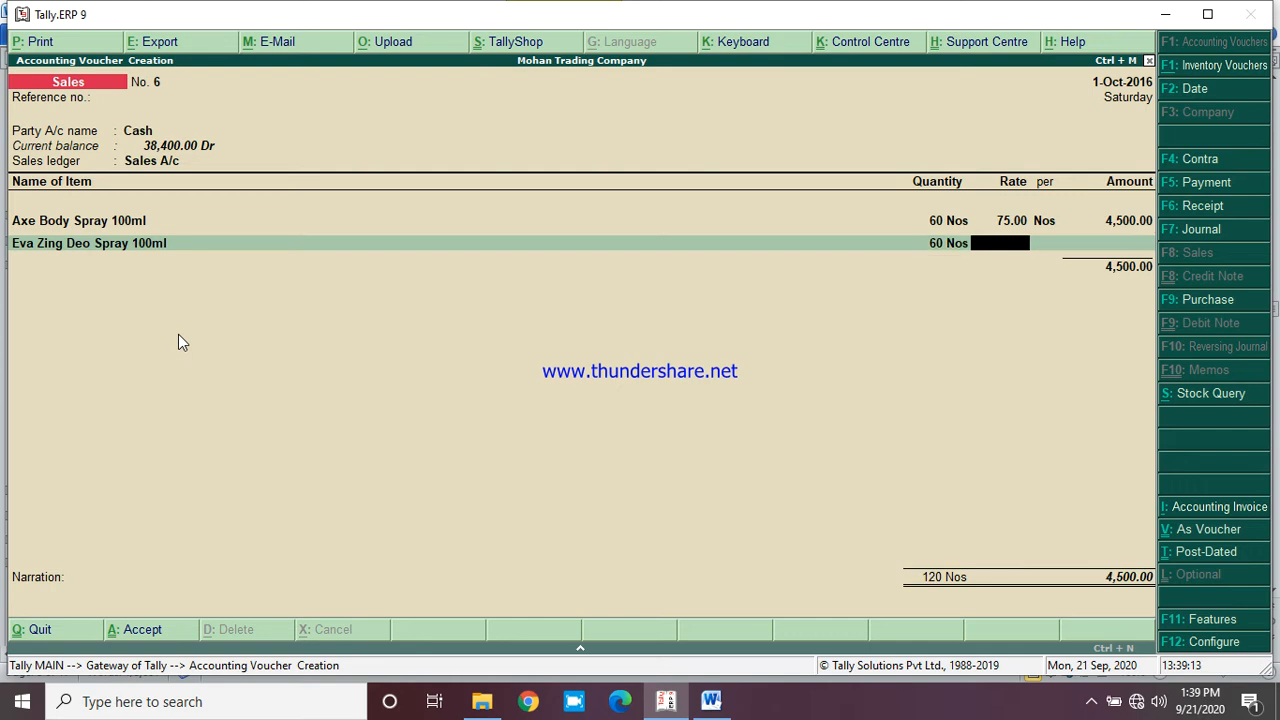
text(130)
key(Return)
key(Return)
key(Return)
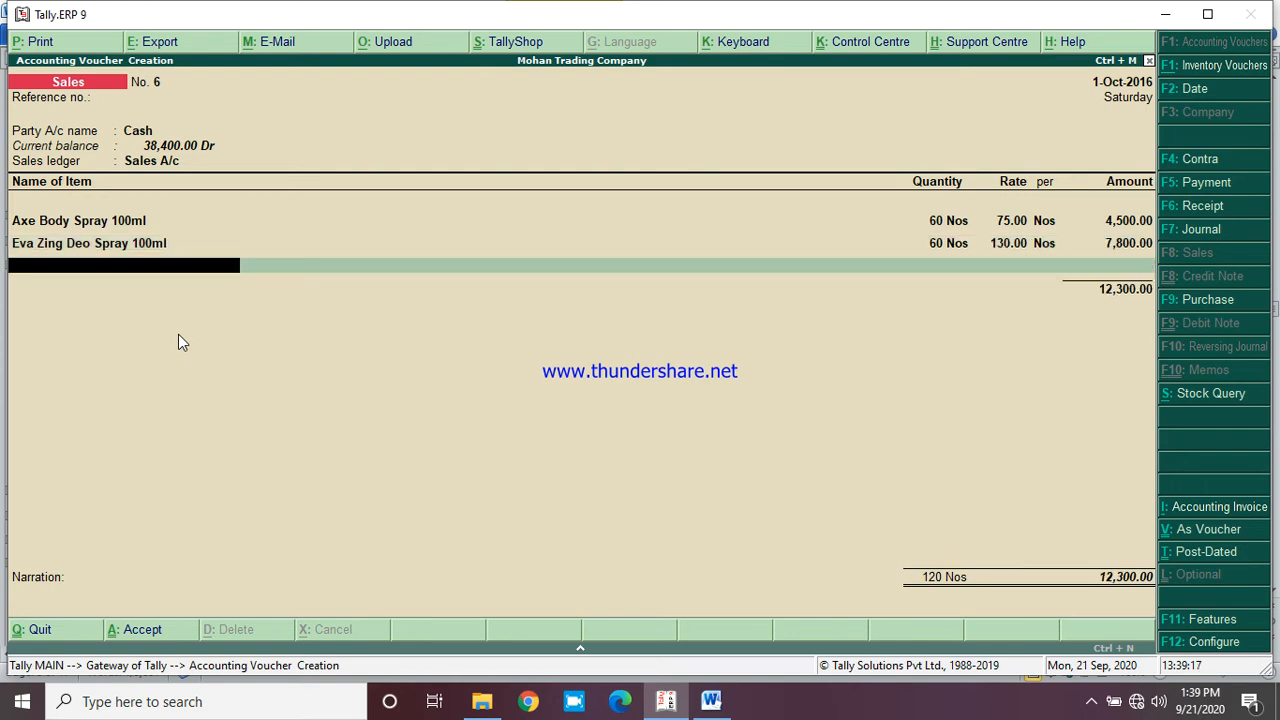
Add Dove Deodorant Spray 100ml to the sales voucher with a quantity of 50 Nos at a rate of 160
text(Dove)
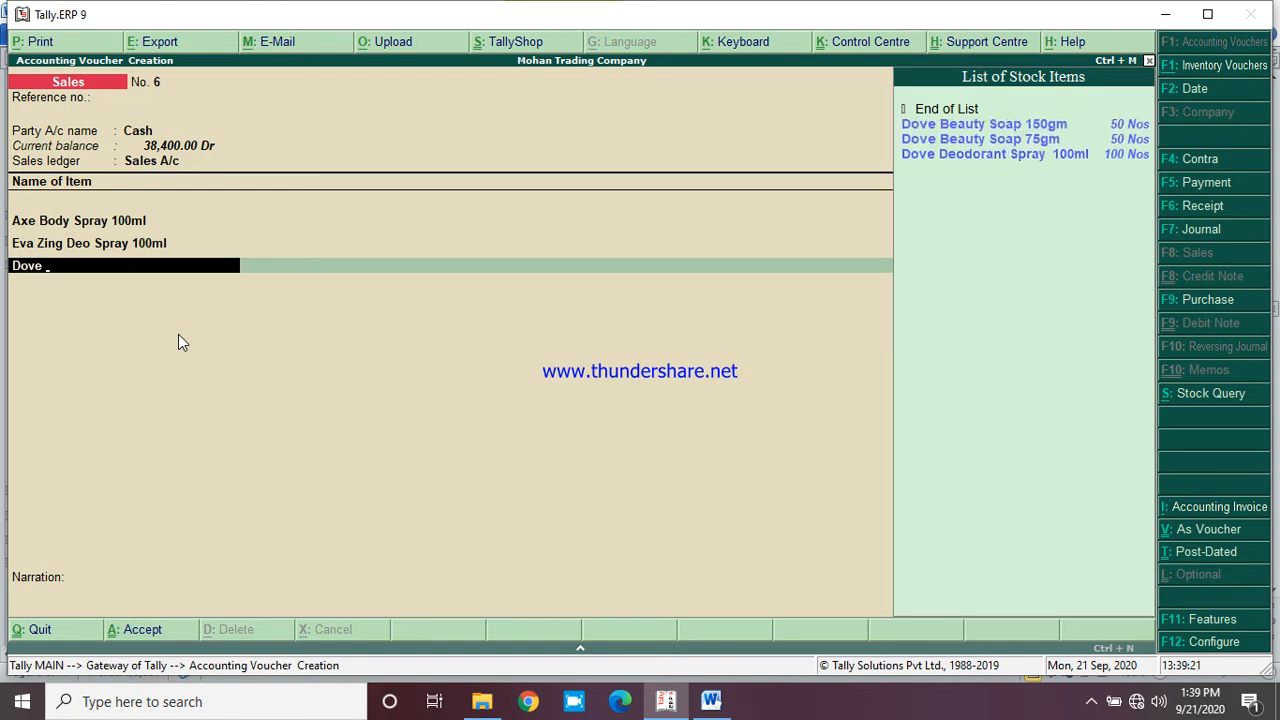
key(Down)
key(Down)
key(Down)
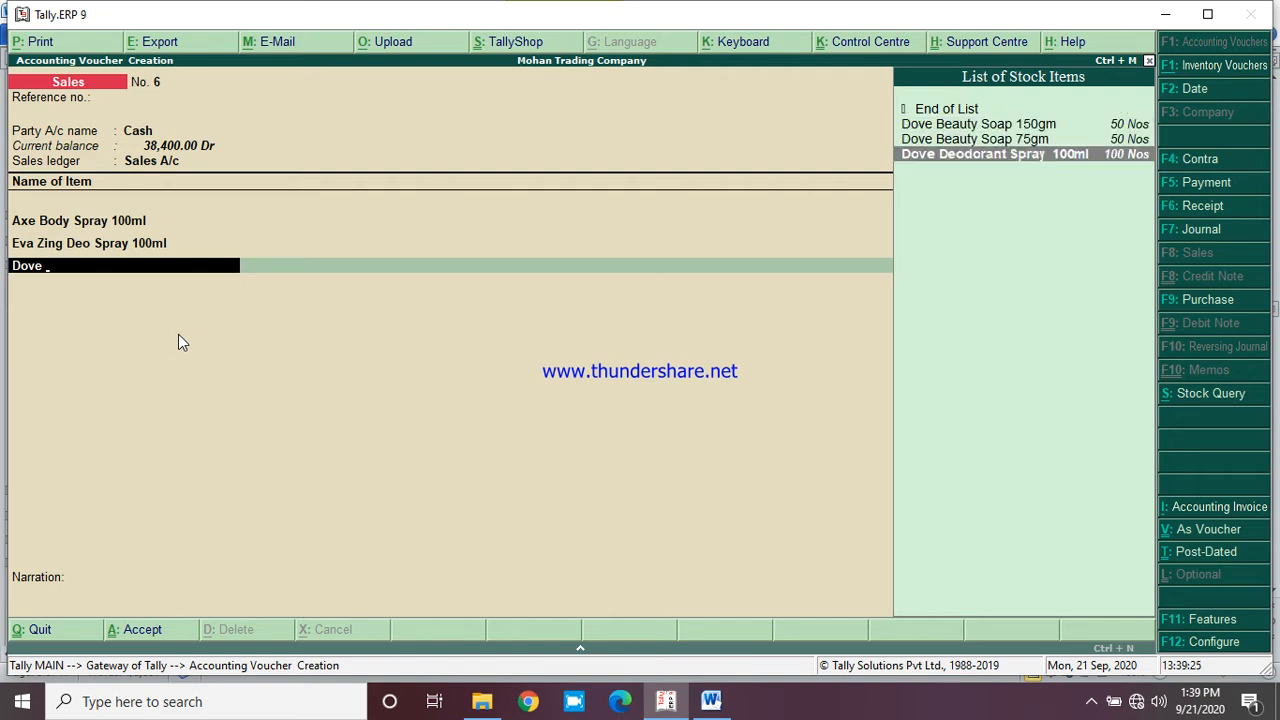
key(Return)
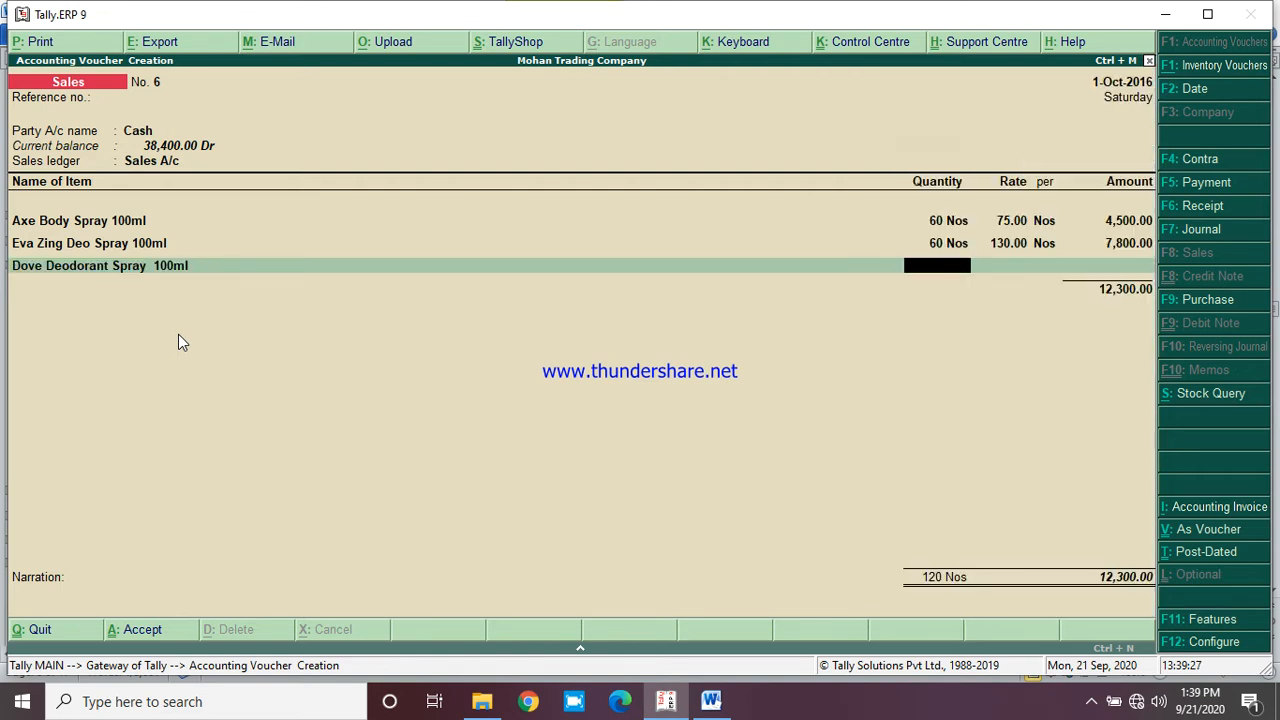
text(50)
key(Return)
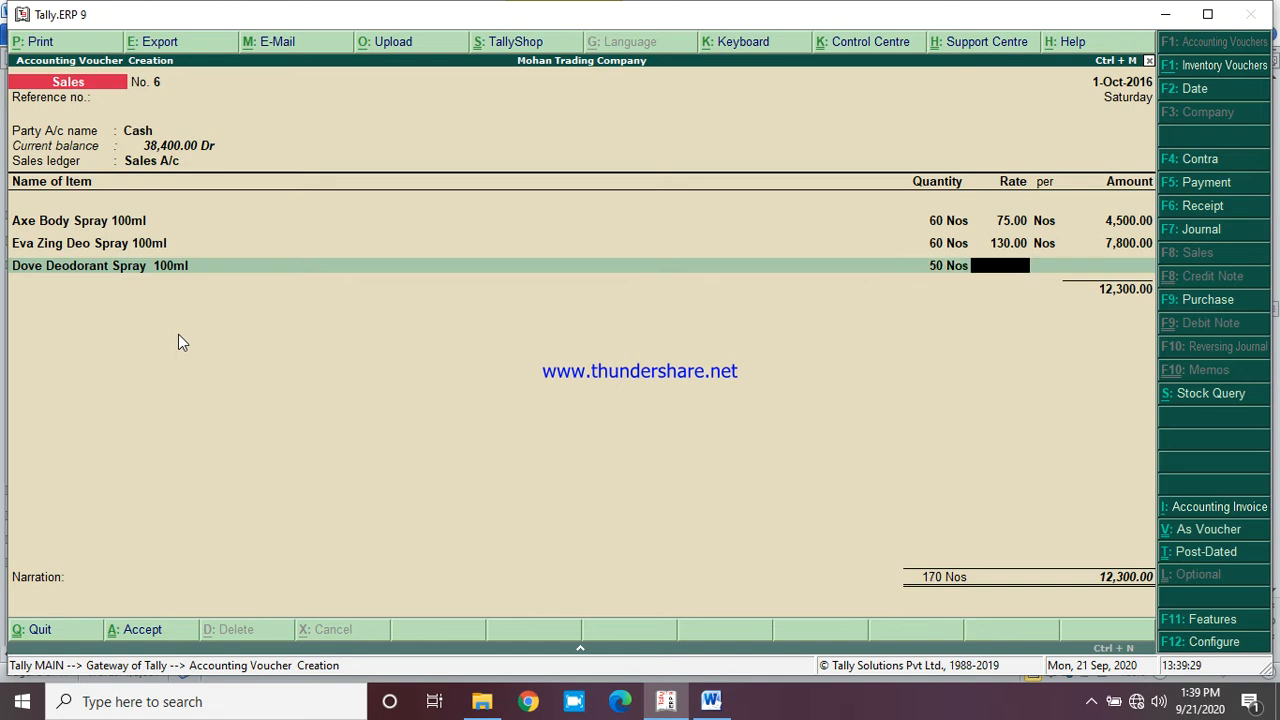
text(160)
key(Return)
key(Return)
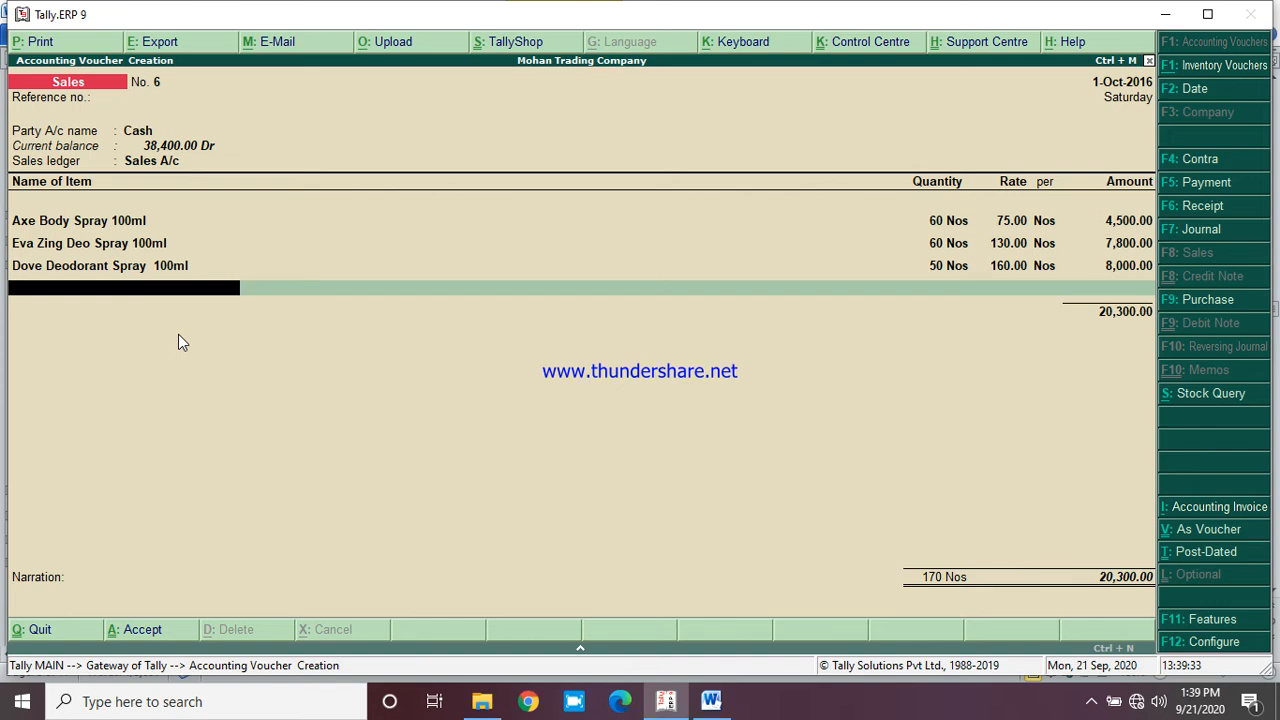
Add Adidas Deodorant Spray 100ml to the sales voucher with a quantity of 70 Nos at a rate of 150
text(Adi)
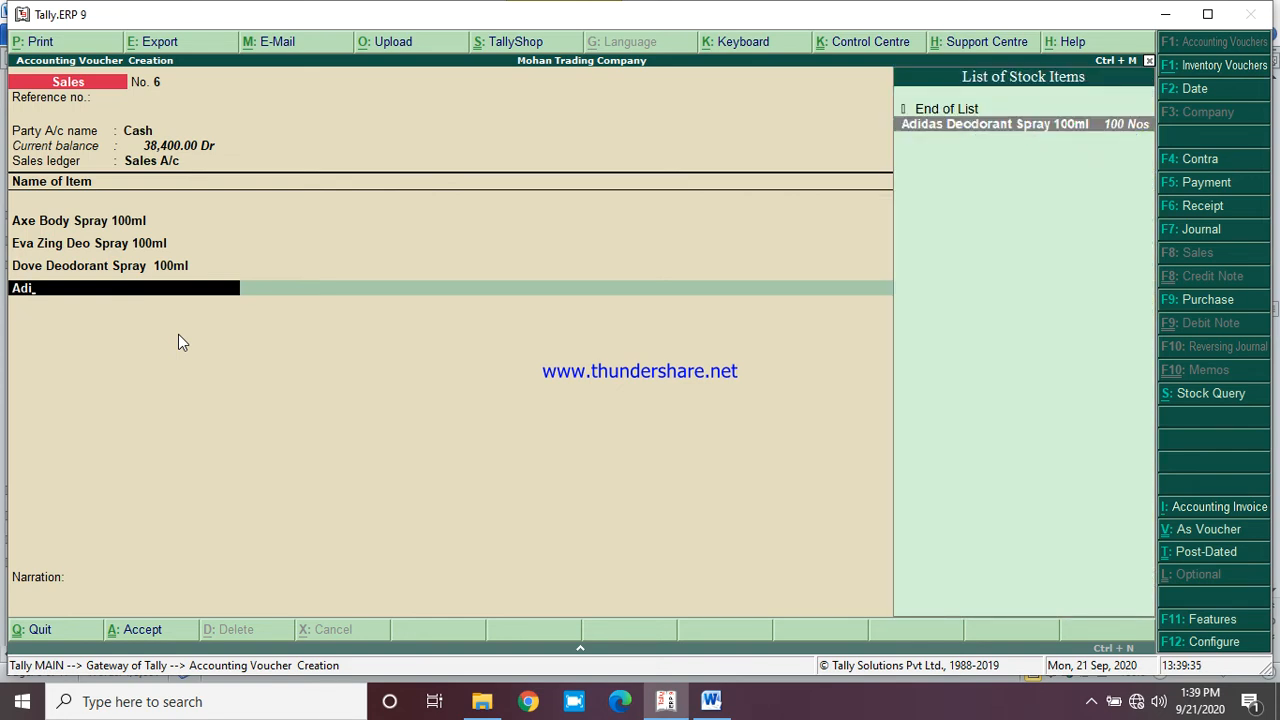
key(Return)
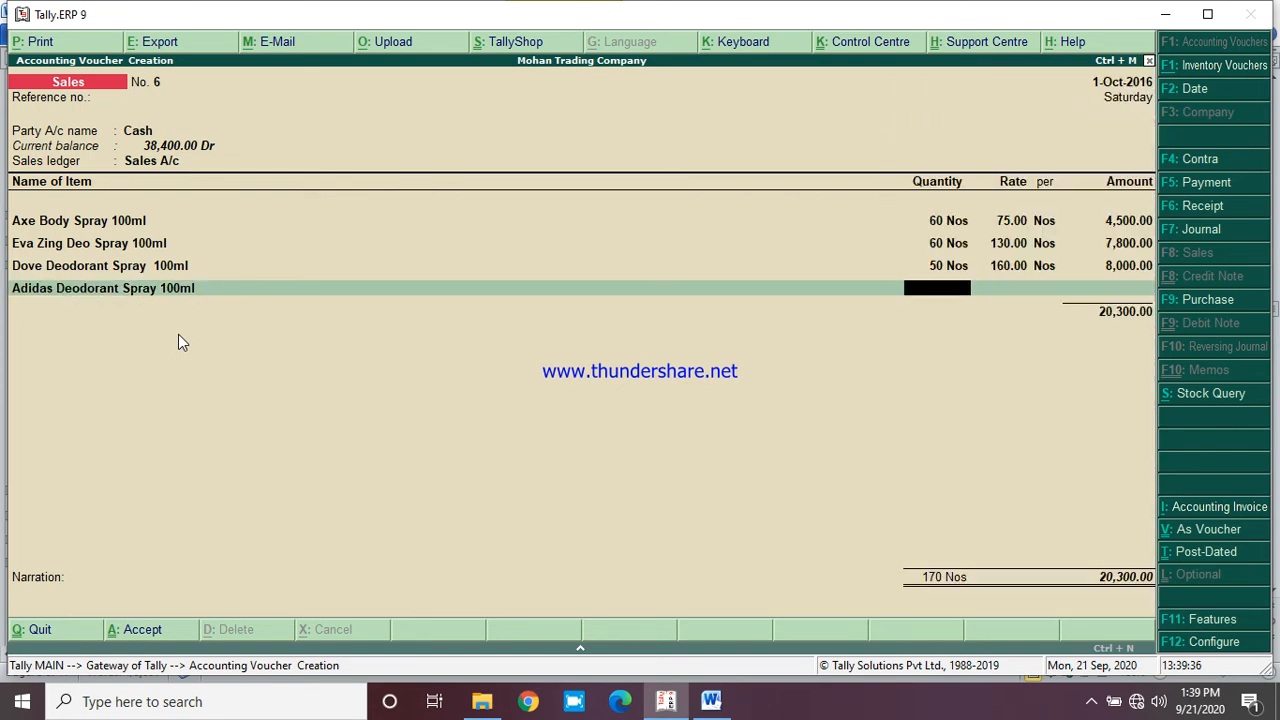
text(70)
key(Return)
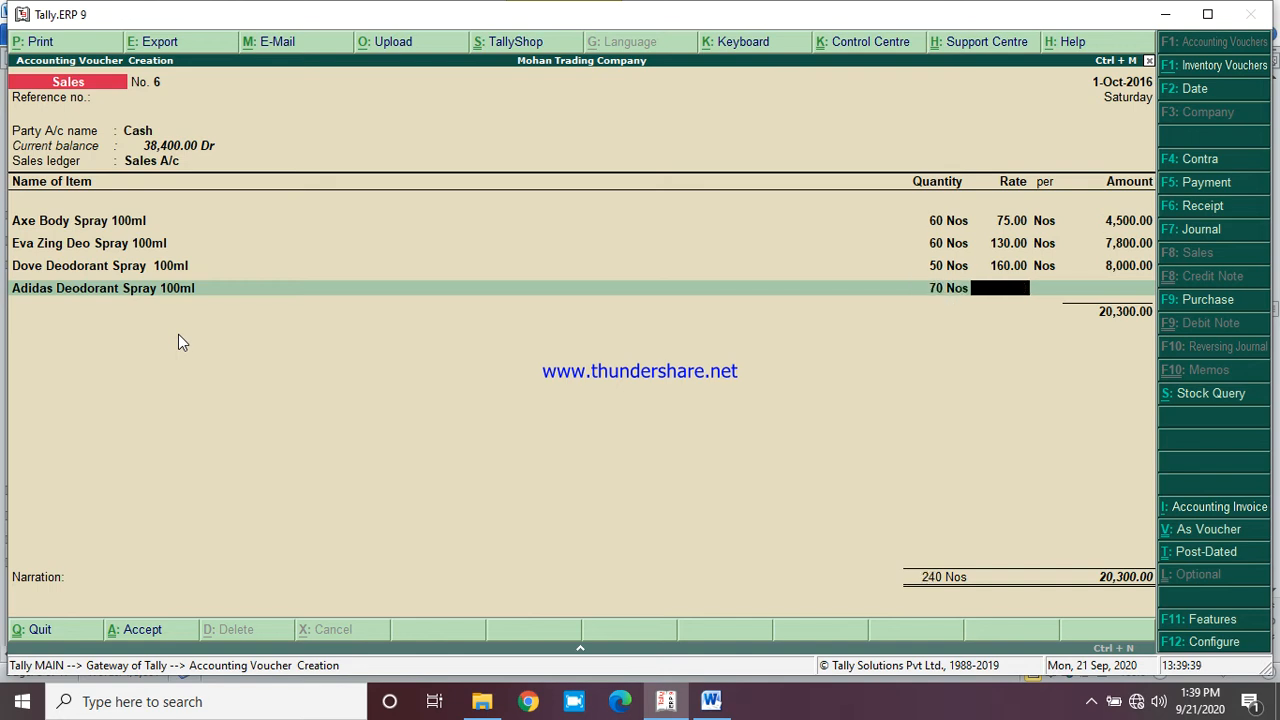
text(150)
key(Return)
key(Return)
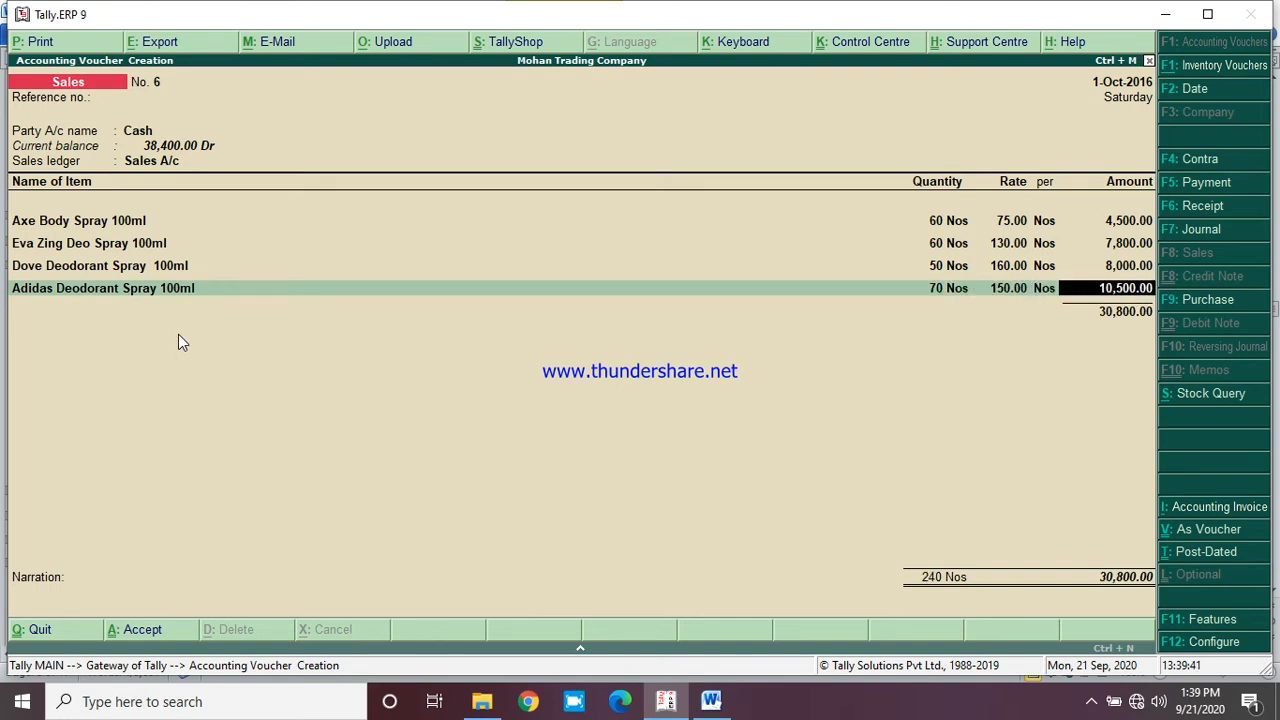
key(Return)
Add Park Avenue Spray 100ml to the sales voucher with a quantity of 40 Nos at a rate of 155
text(Park)
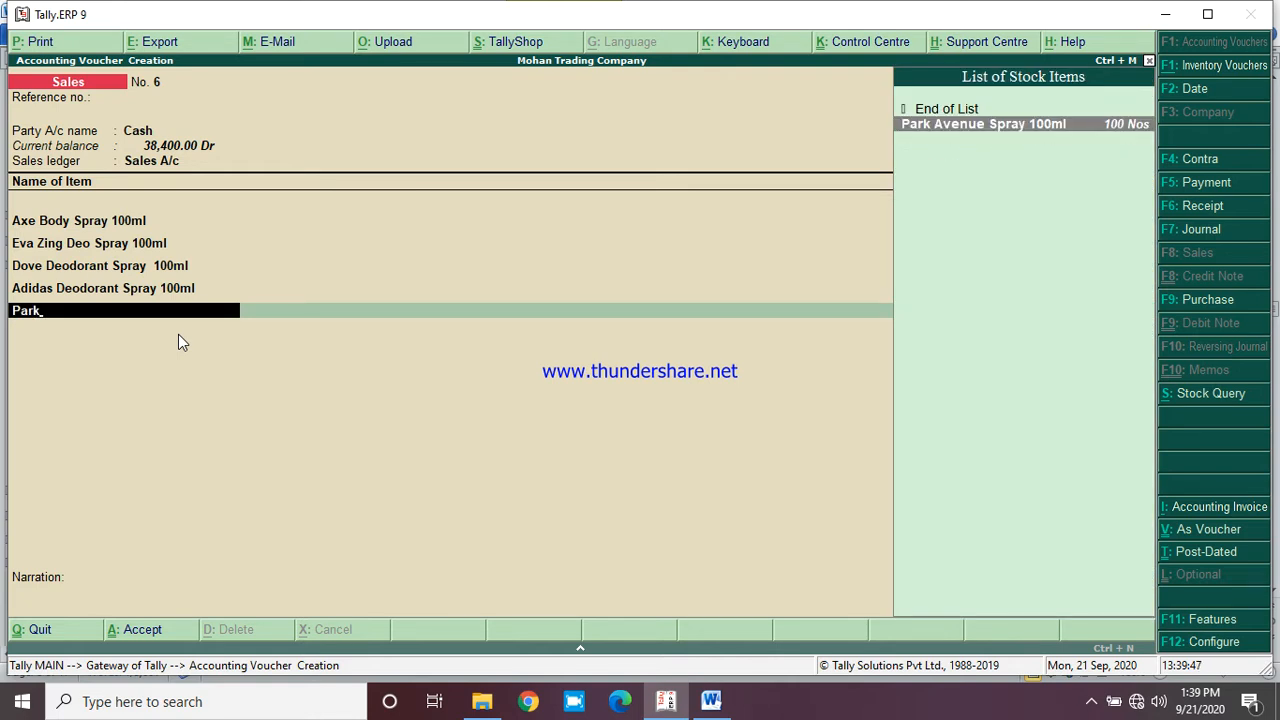
key(Return)
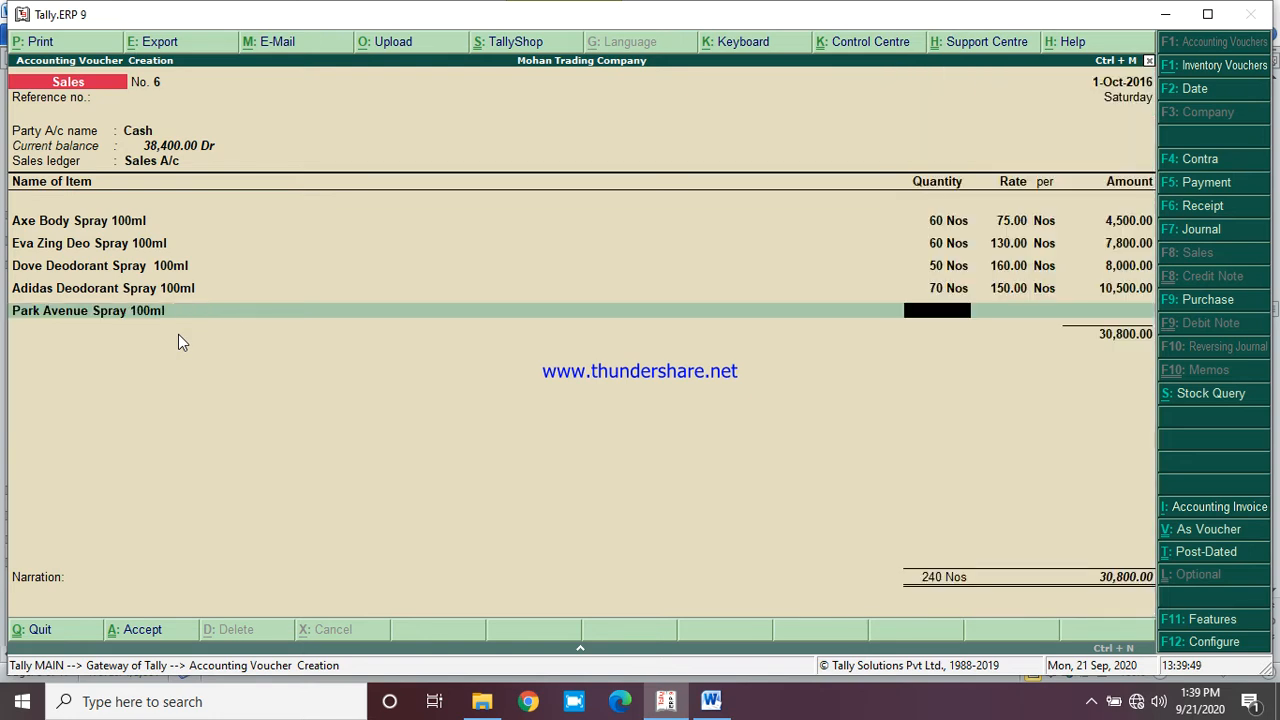
text(40)
key(Return)
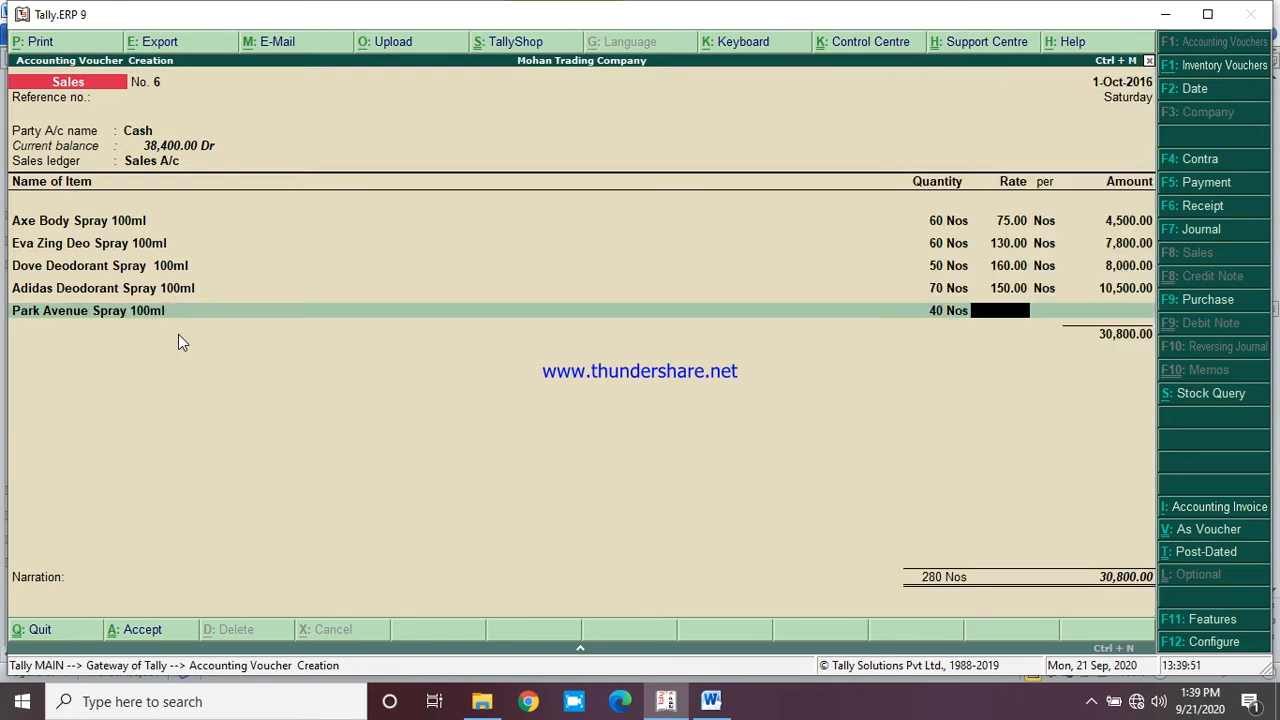
text(155)
key(Return)
key(Return)
key(Return)
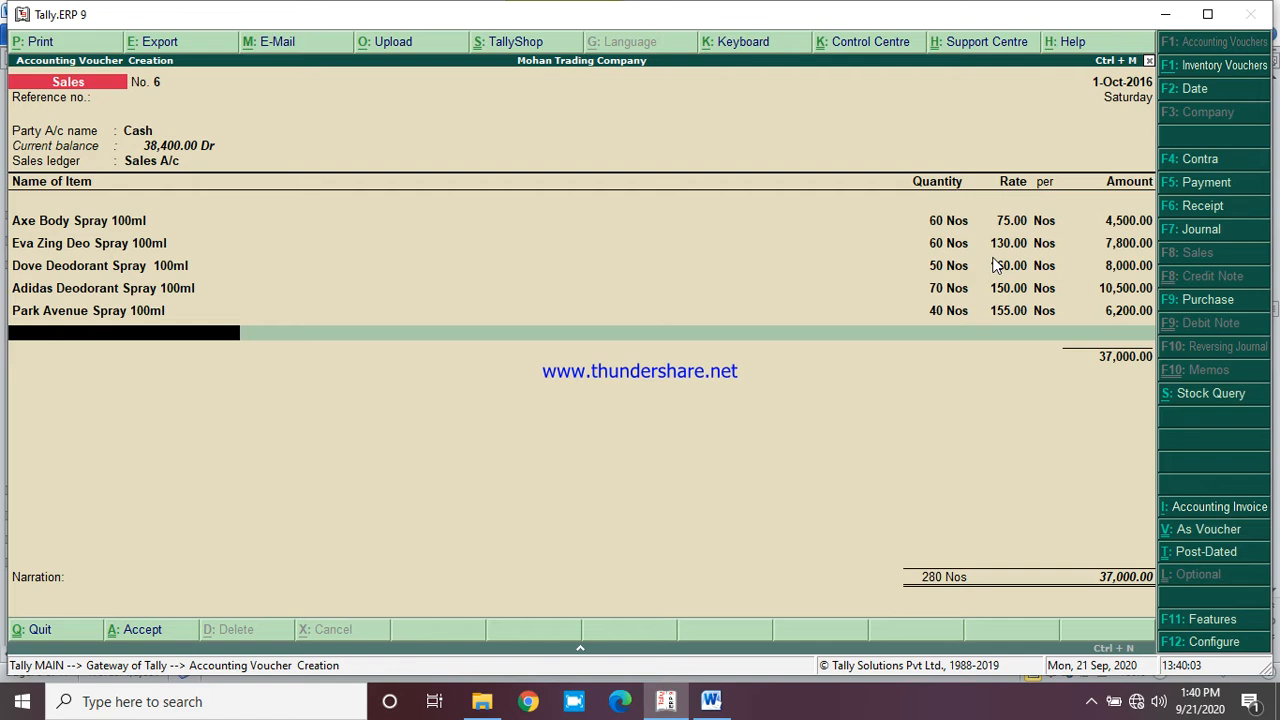
Correct the rate of Axe Body Spray 100ml to 175 and keep the entries in the following item lines
click(1015, 224)
text(175)
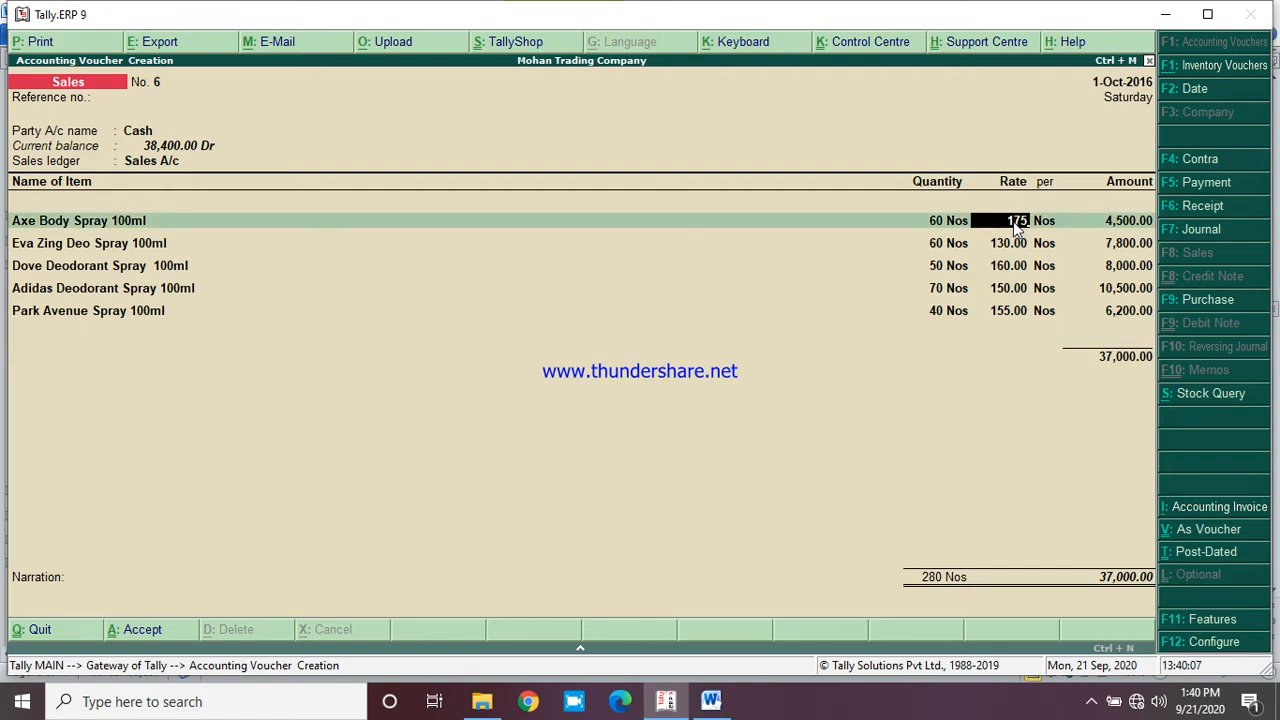
key(Return)
key(Return)
key(Return)
key(Return)
key(Return)
key(Return)
key(Return)
key(Return)
key(Return)
key(Return)
key(Return)
key(Return)
key(Return)
key(Return)
key(Return)
key(Return)
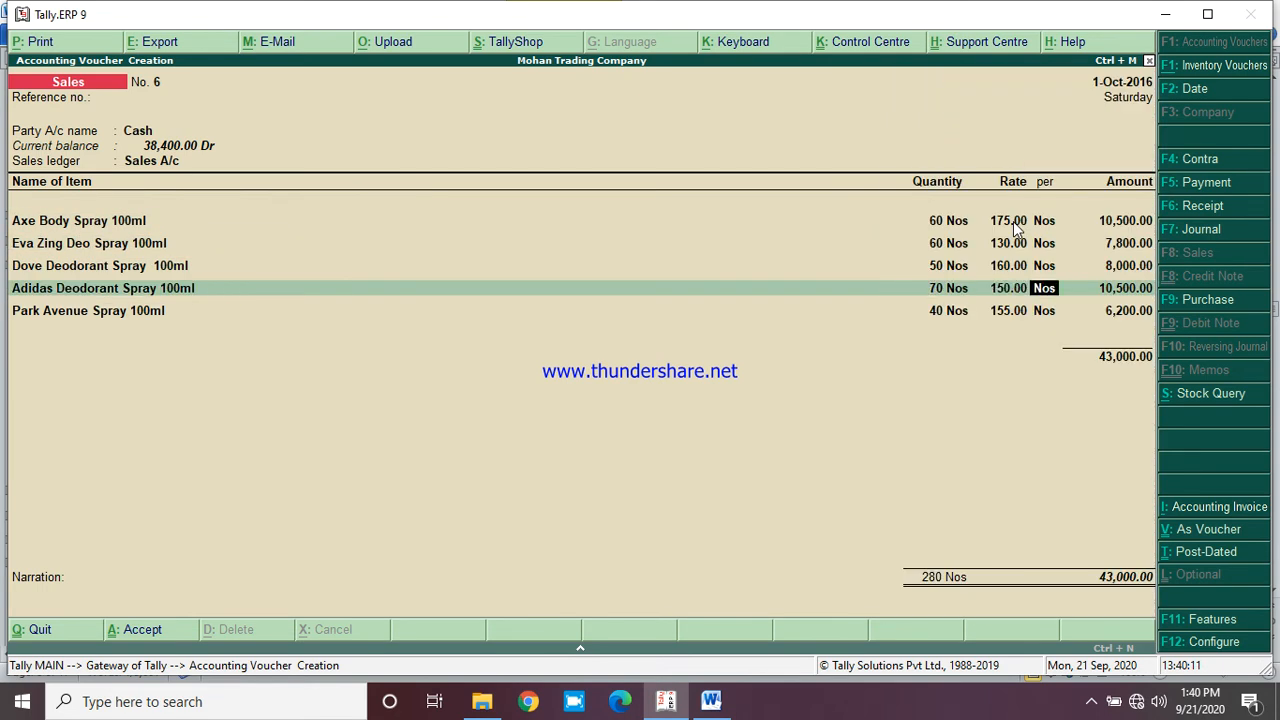
End the sales voucher's item and ledger lists, and compare its lines with transaction 67 in the Word case study
key(Return)
key(Return)
key(Return)
key(Return)
key(Return)
key(Return)
key(Return)
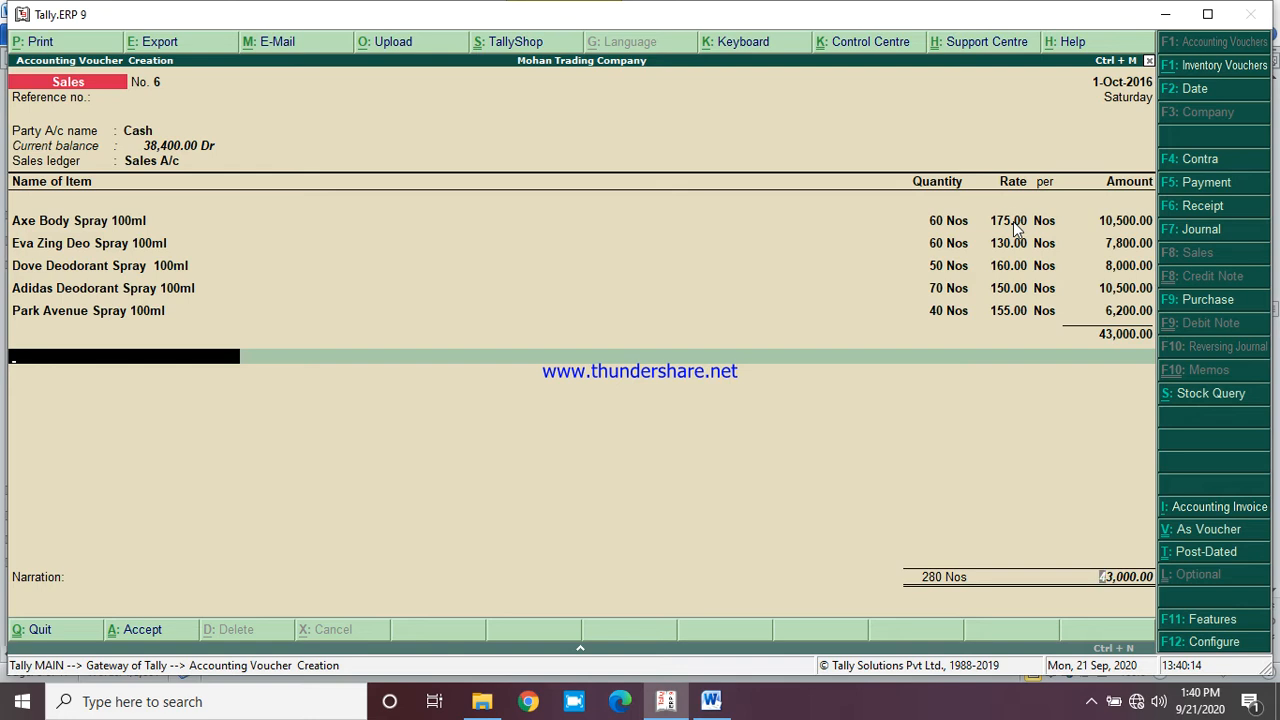
key(Return)
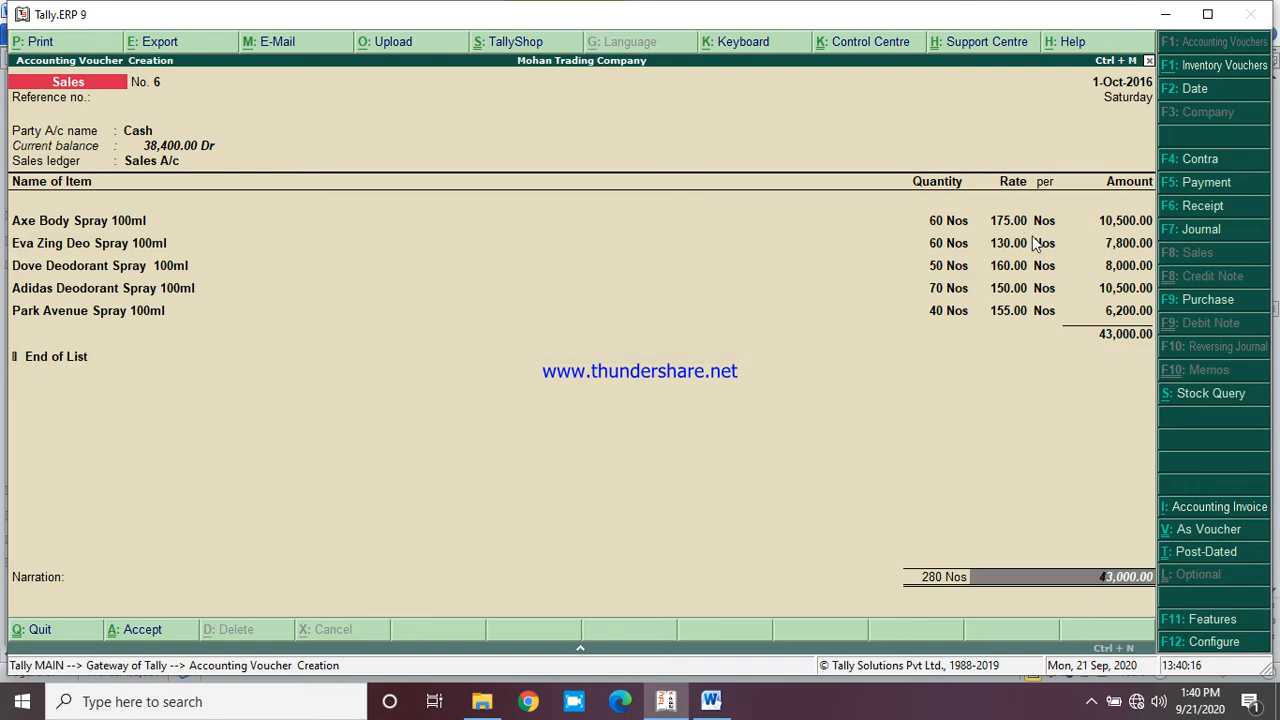
click(720, 705)
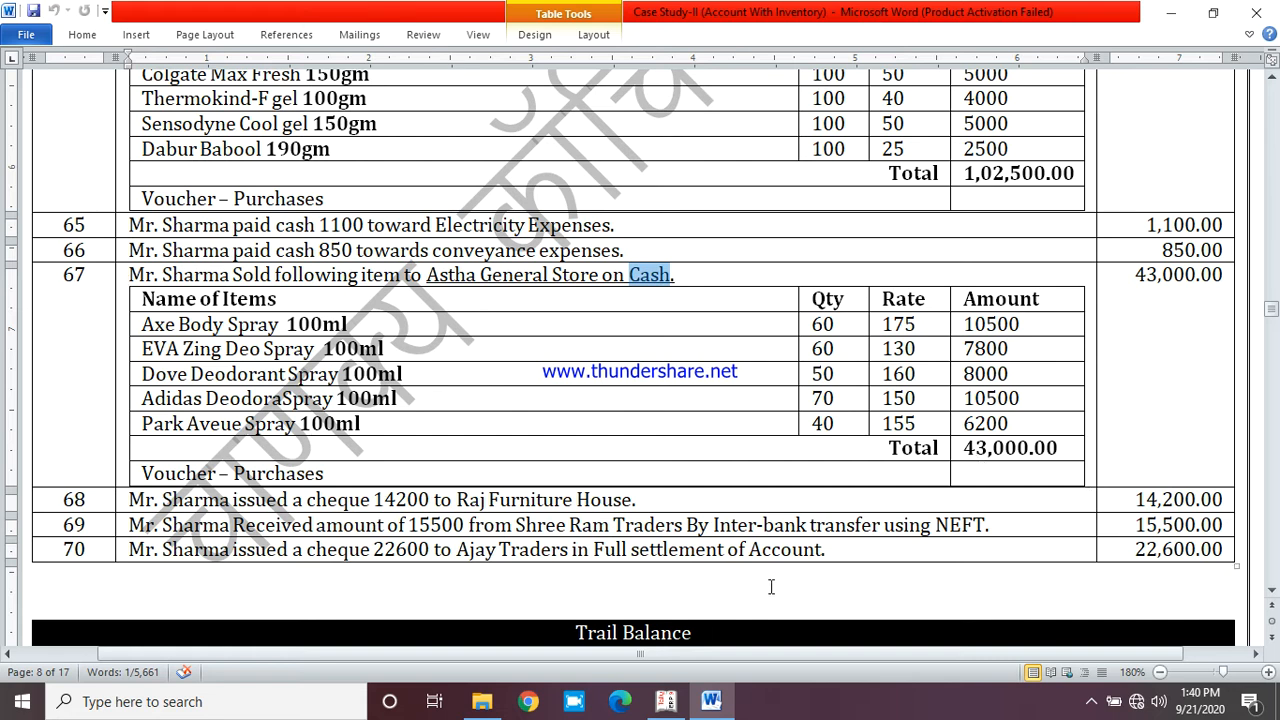
Switch to Tally.ERP 9 and save the cash sales voucher for the five spray items
click(668, 706)
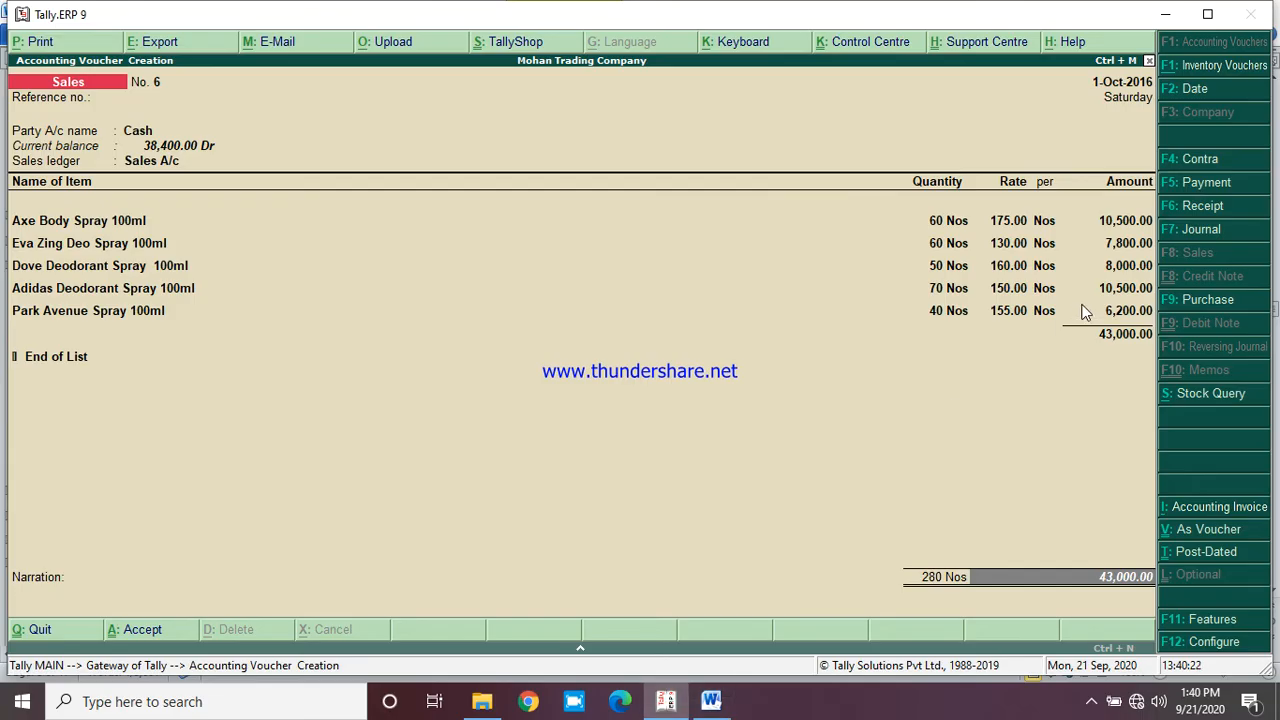
key(Return)
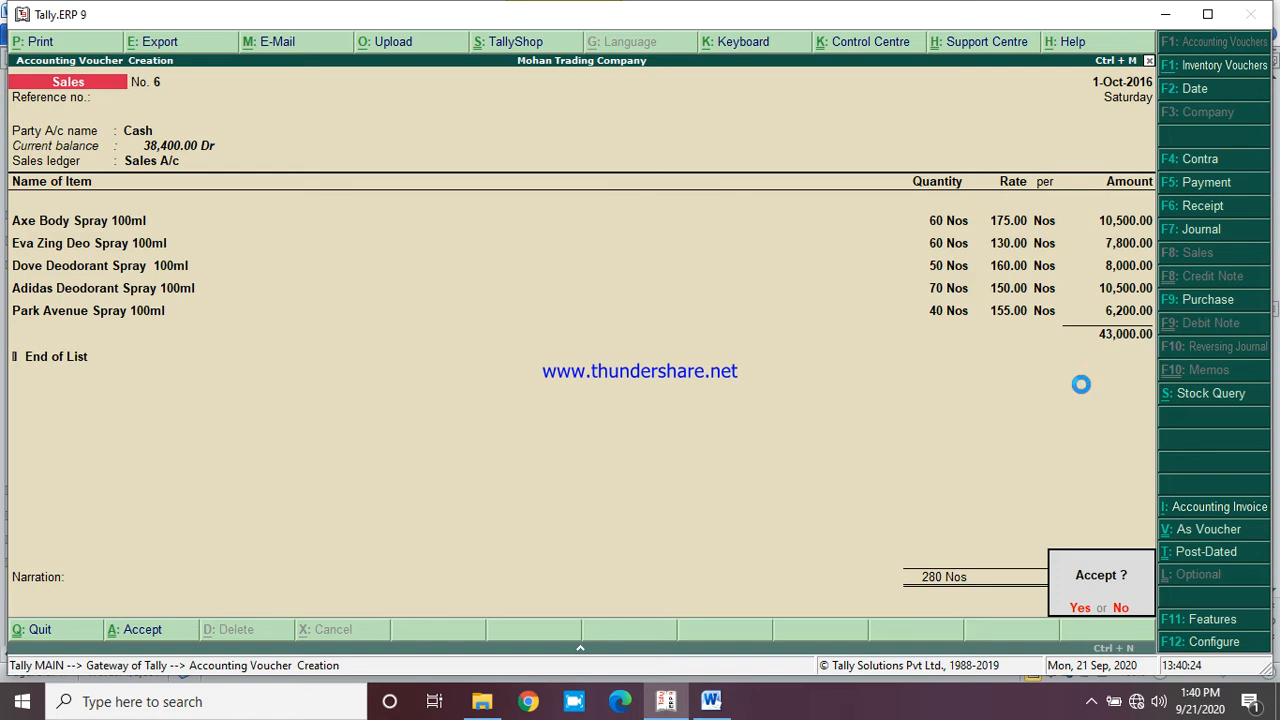
key(Return)
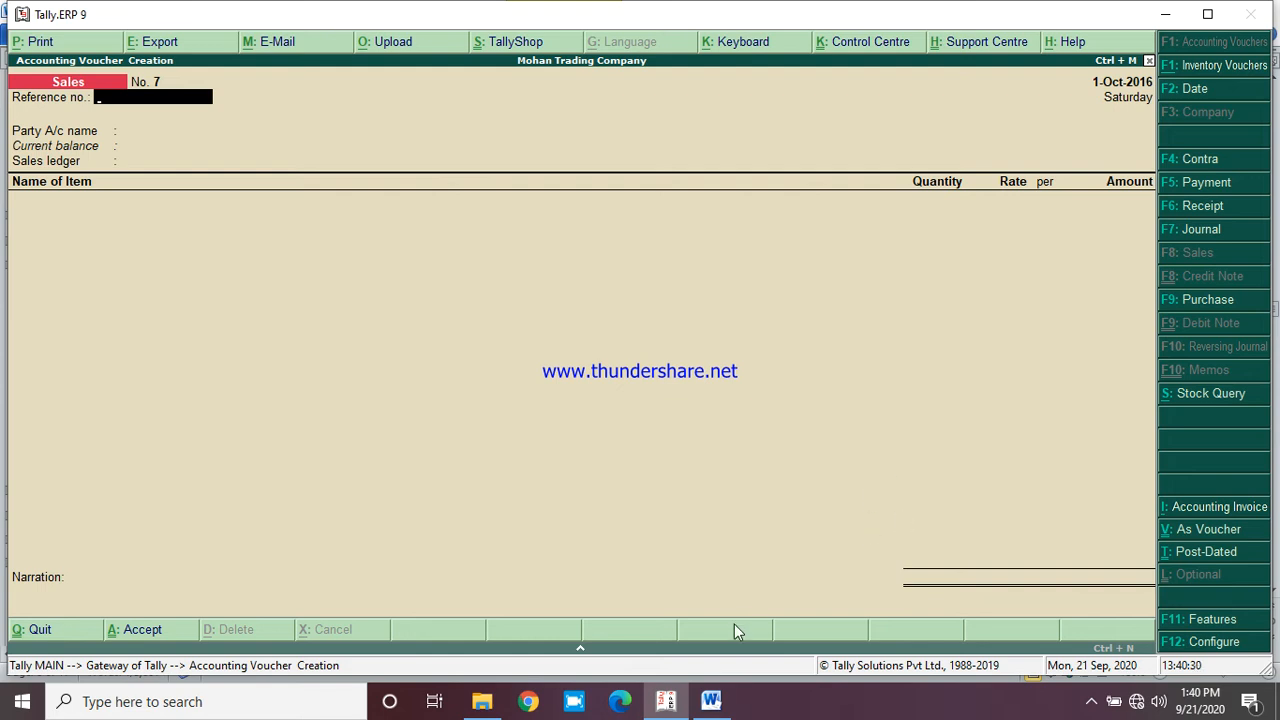
Check transaction 68 in the Word case study, and debit Raj Furniture Hourse A/c with 14,200 in a Tally payment voucher
click(712, 700)
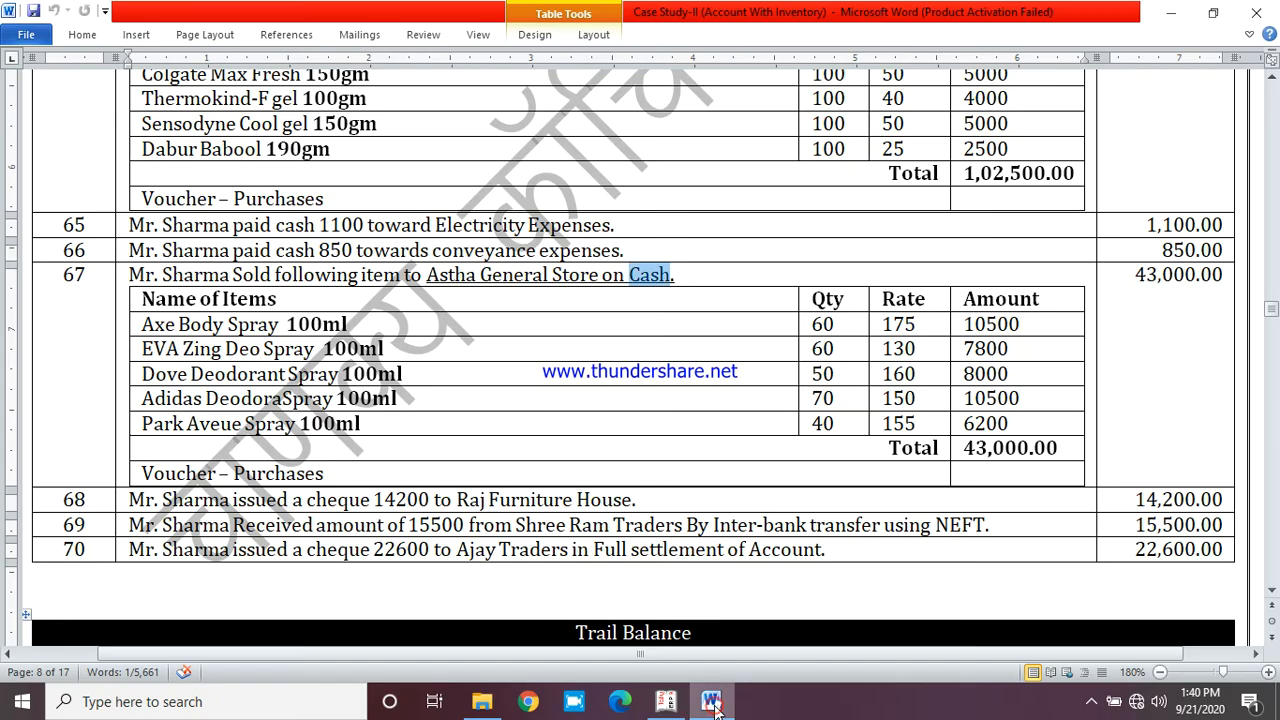
double_click(320, 505)
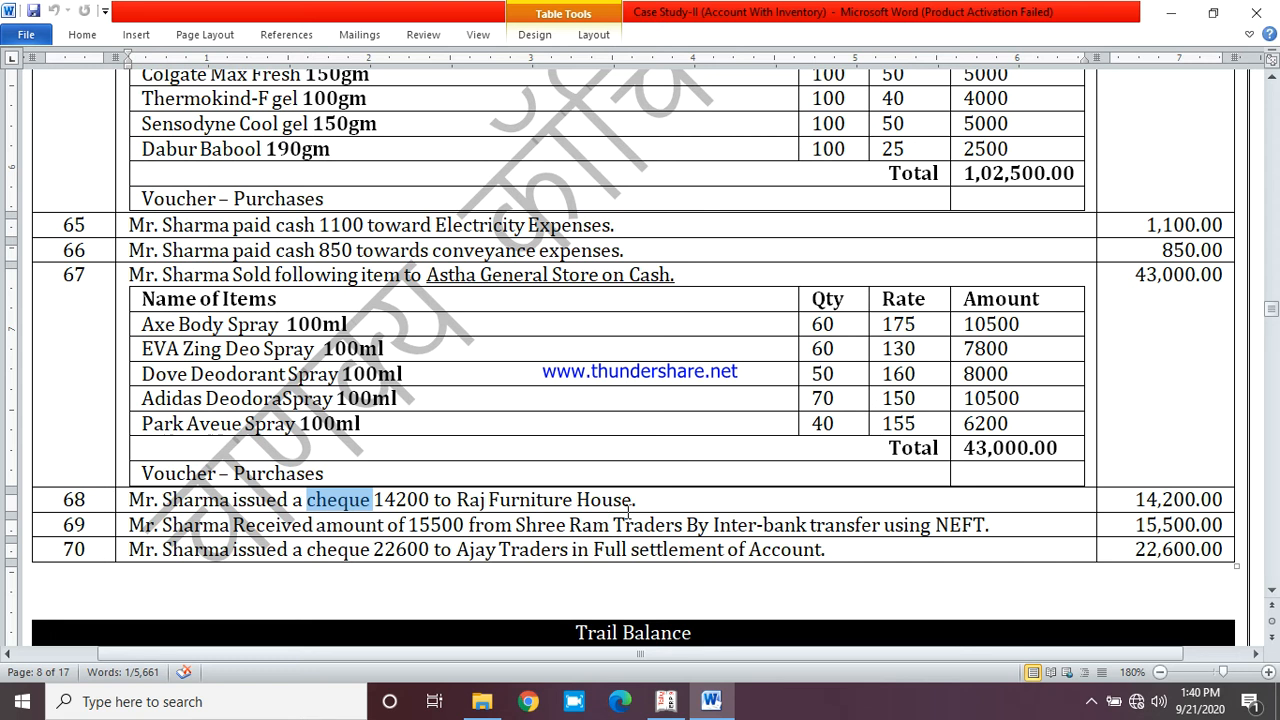
click(666, 700)
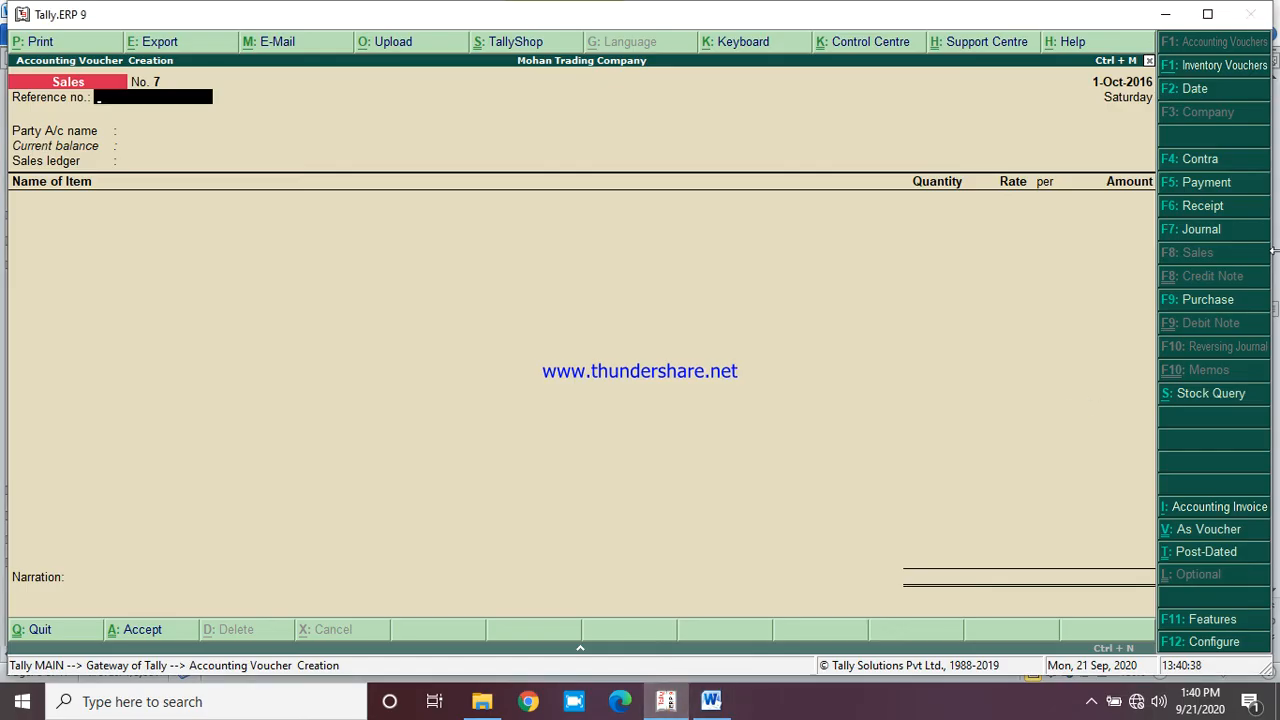
click(1222, 190)
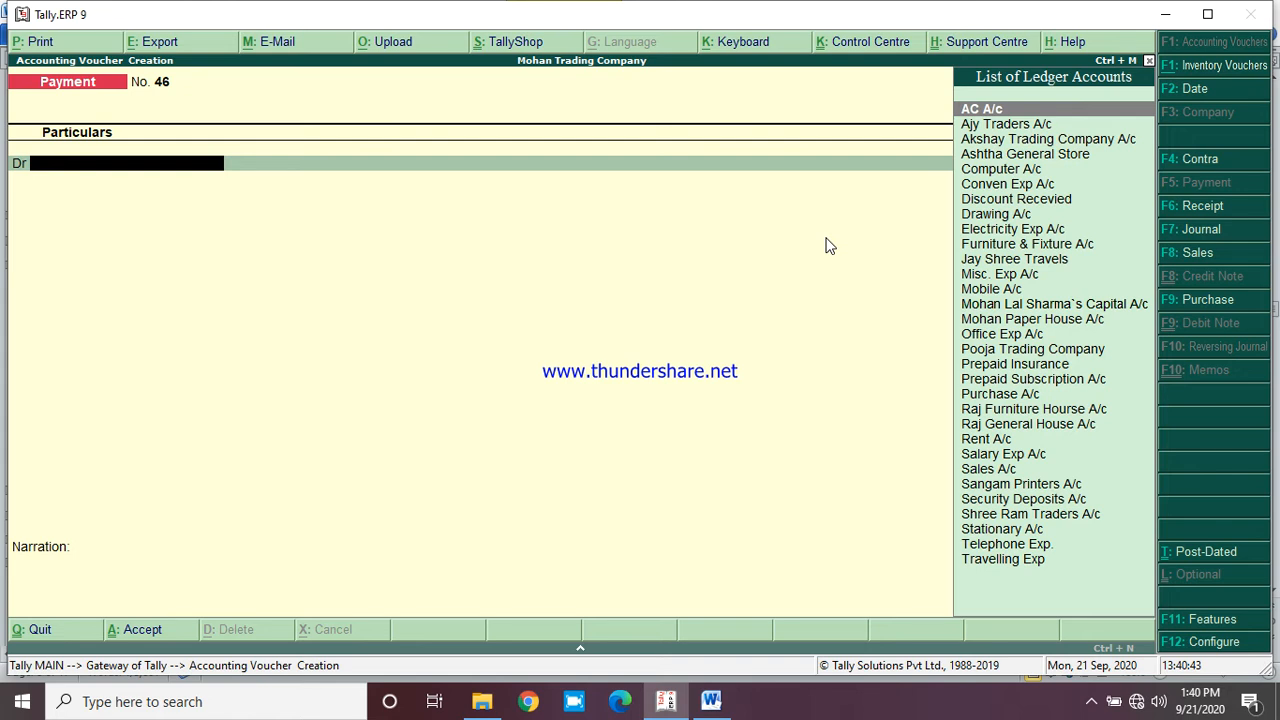
text(Raj Furniture Hourse A/c)
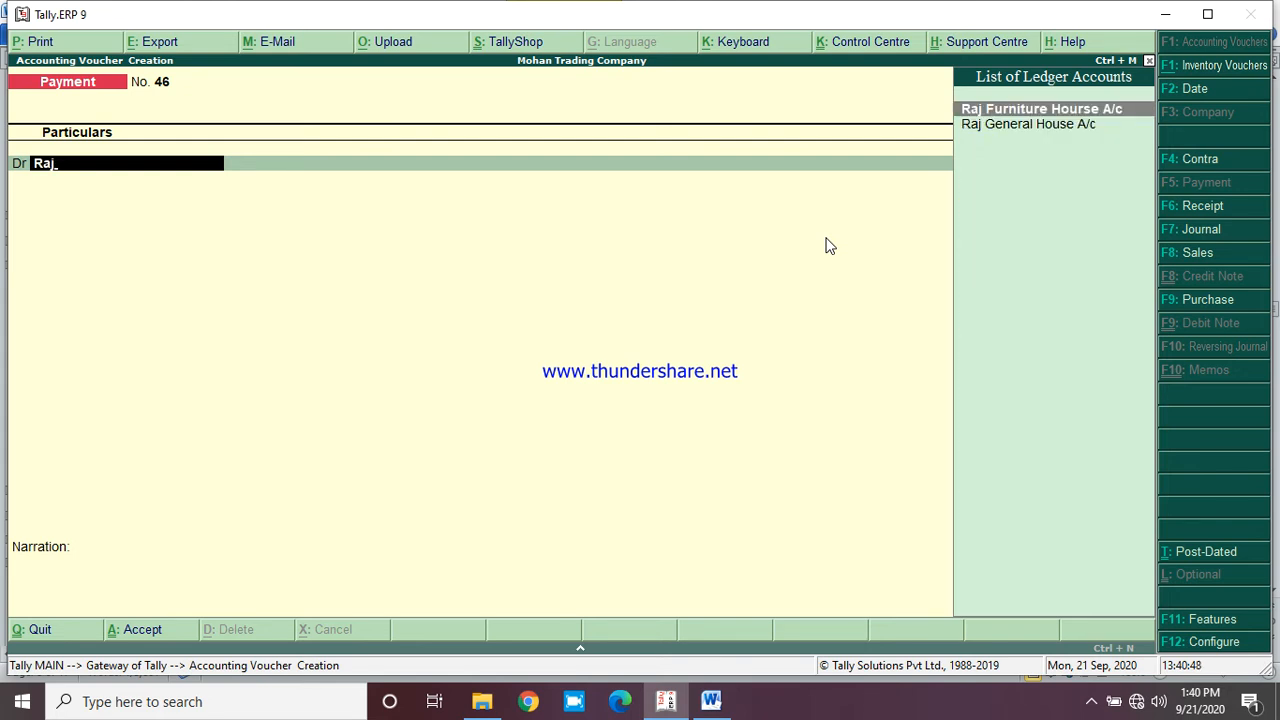
key(Return)
text(14200)
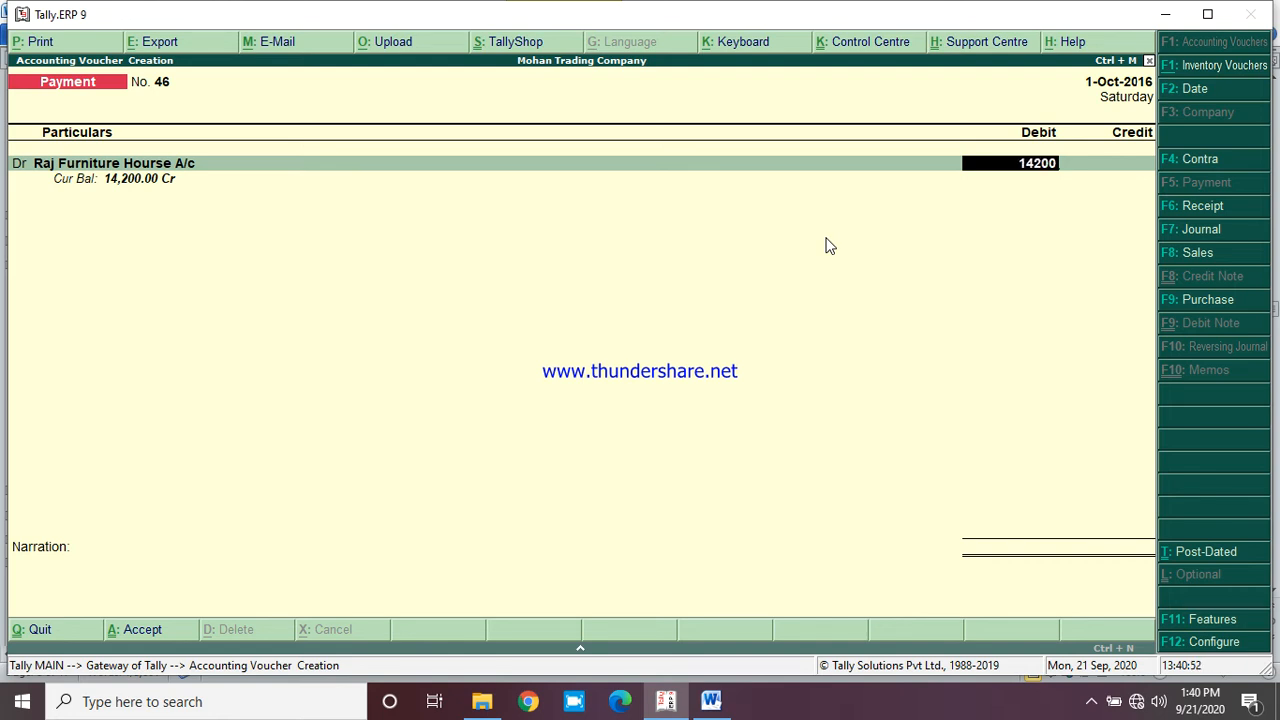
key(Return)
Allocate the full 14,200 debit of Raj Furniture Hourse A/c as Agst Ref against bill 1
key(Return)
key(Return)
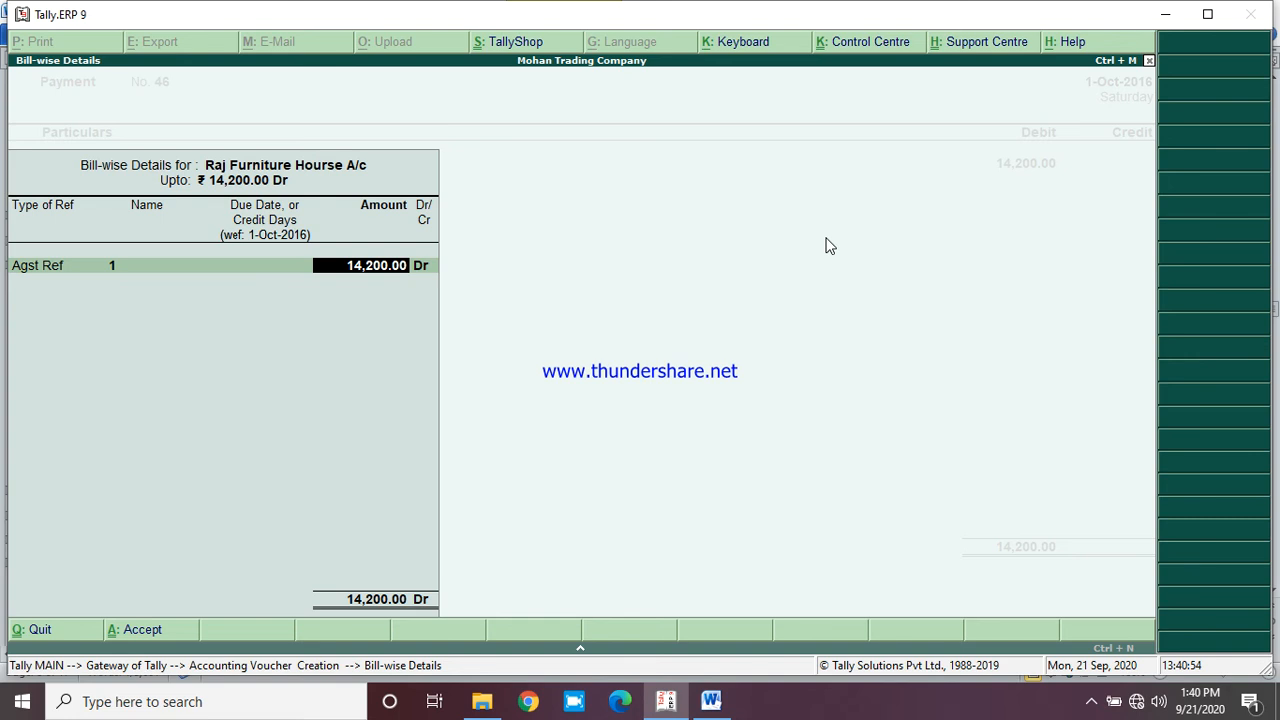
key(Return)
key(Return)
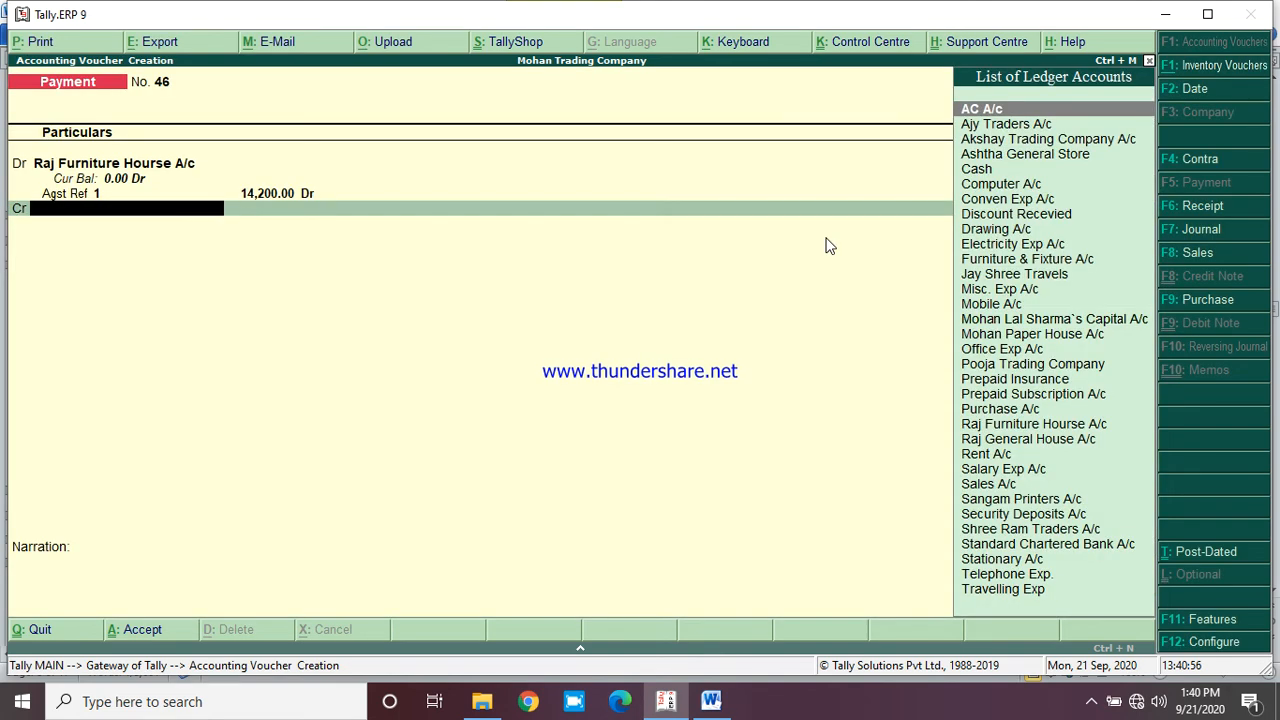
Credit Standard Chartered Bank A/c with 14,200 and save the payment voucher without a narration
text(Bank)
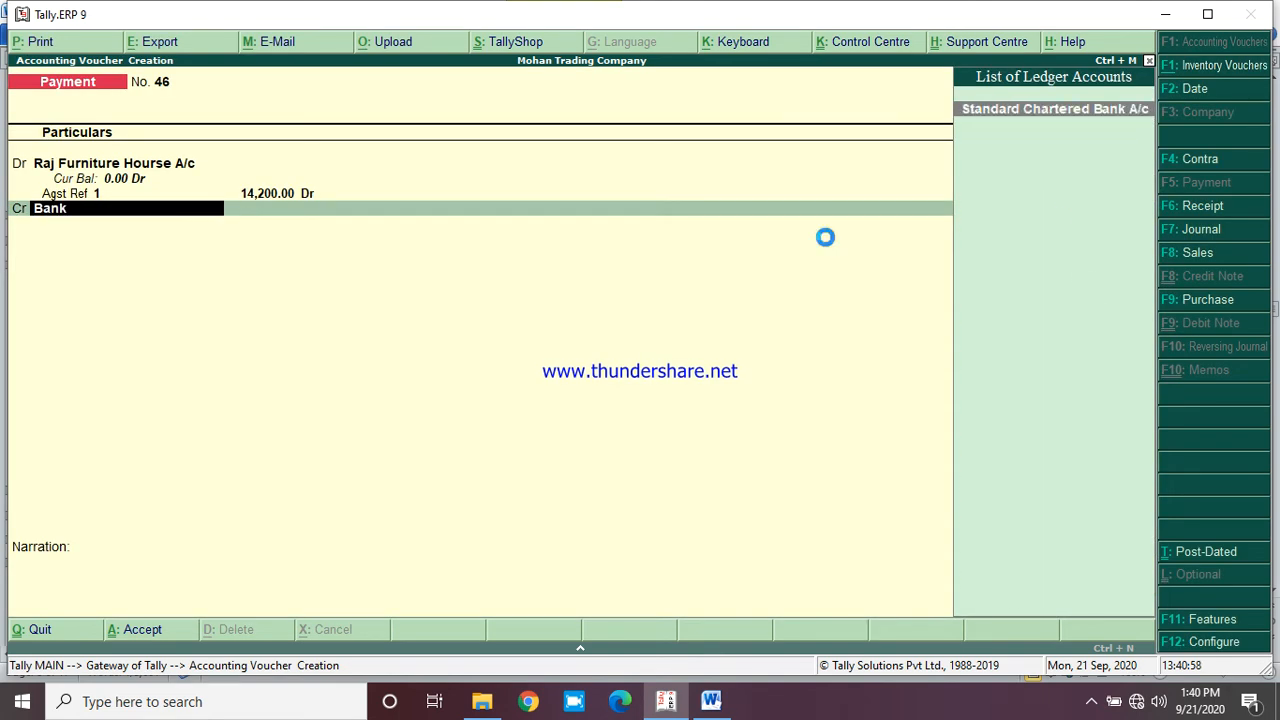
key(Return)
key(Return)
key(Return)
key(Return)
key(Return)
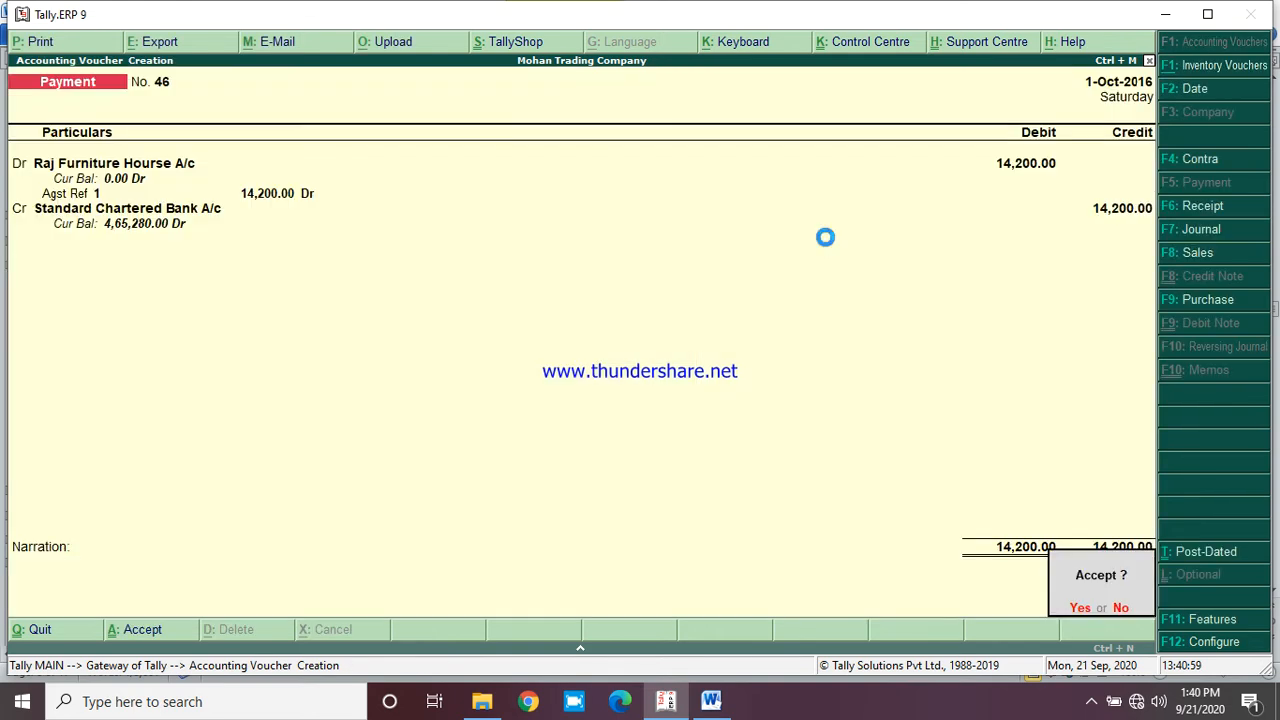
key(Return)
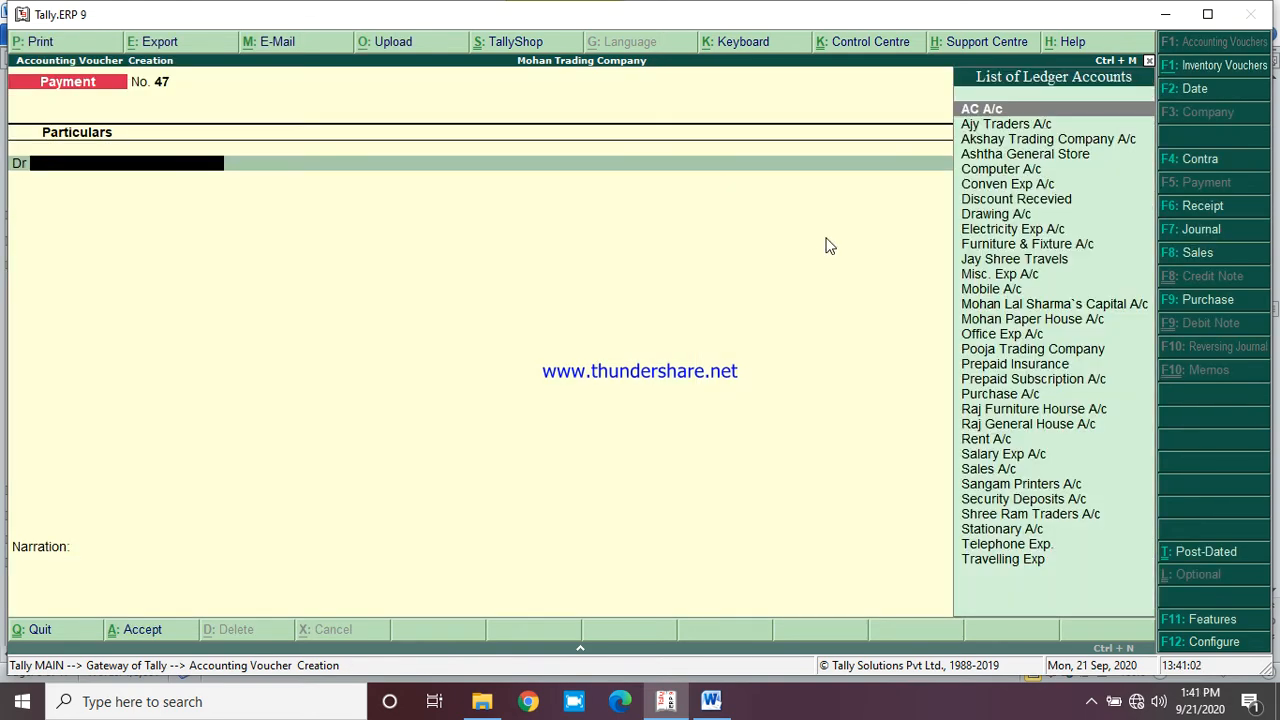
Check transaction 69 in the Word case study, and credit Shree Ram Traders A/c with 15,500 in a Tally receipt voucher
click(711, 701)
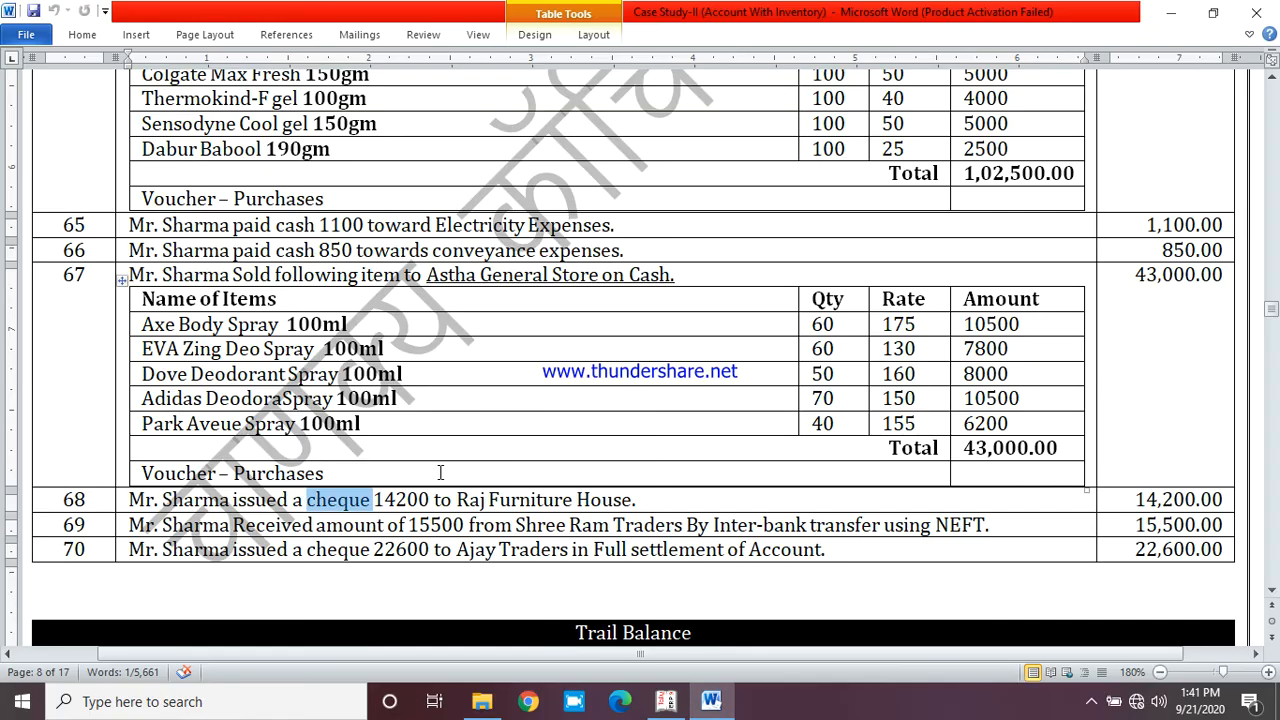
double_click(421, 526)
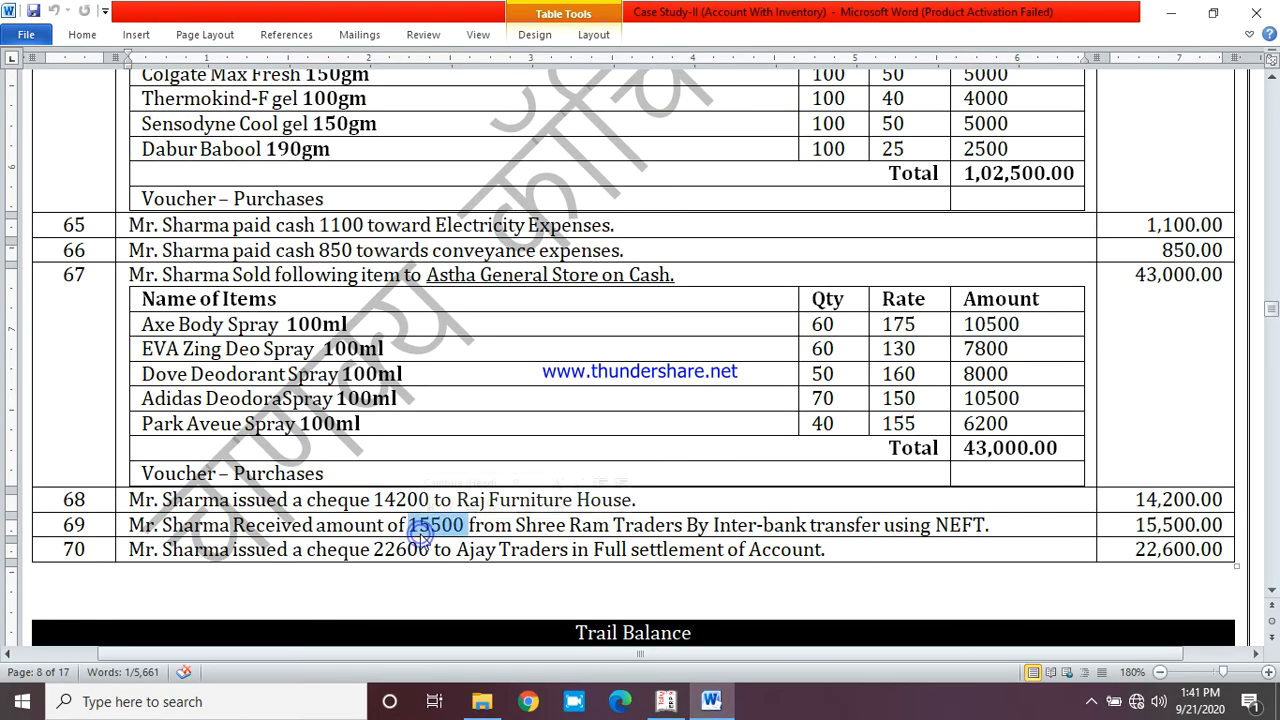
click(356, 530)
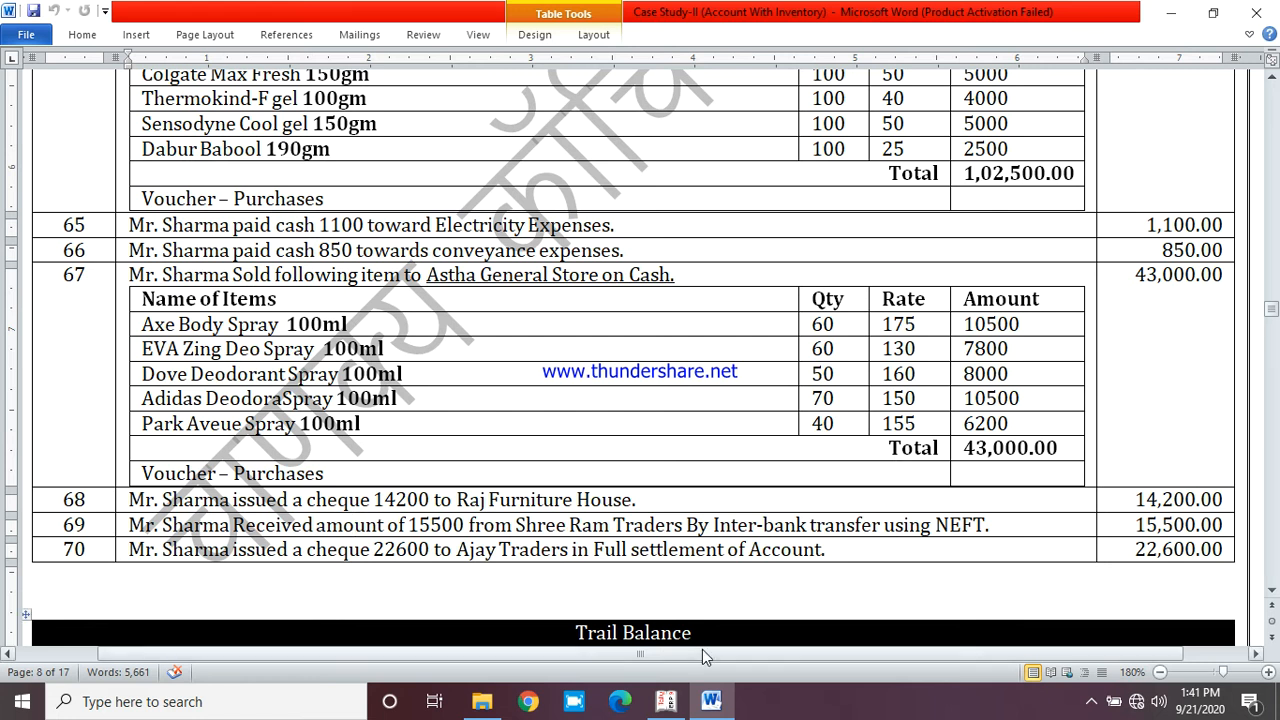
click(665, 701)
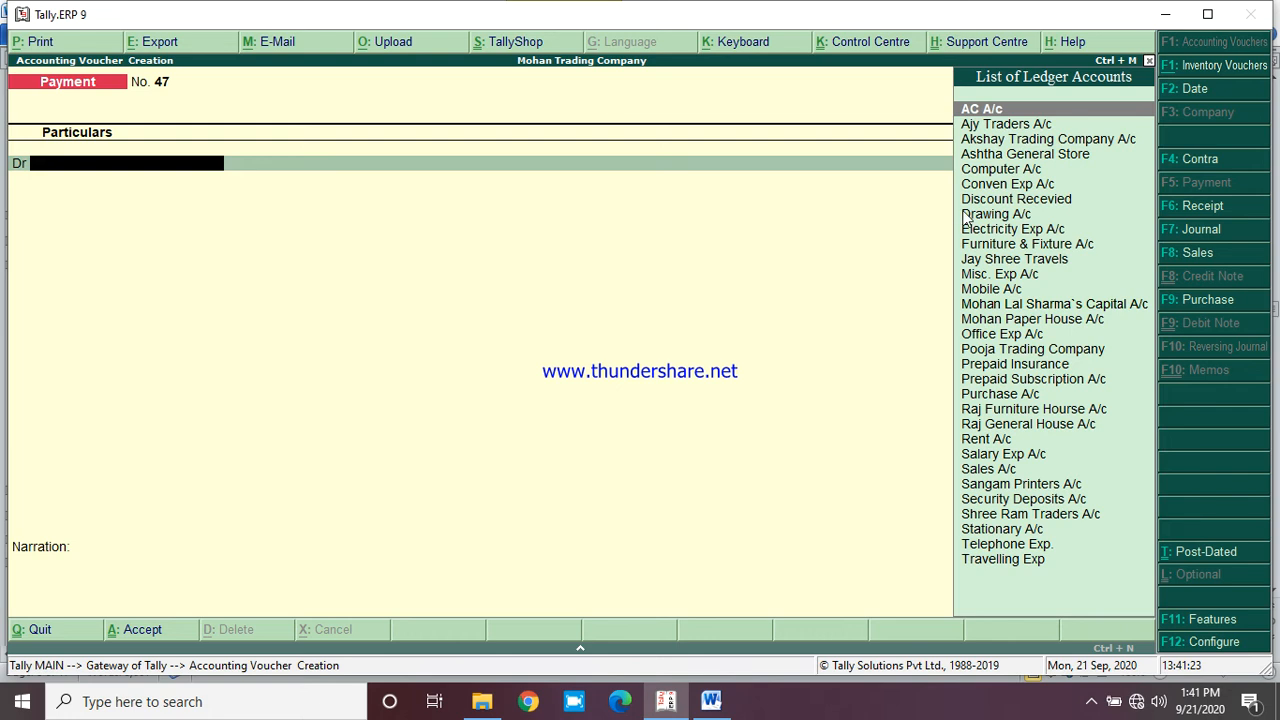
click(1206, 230)
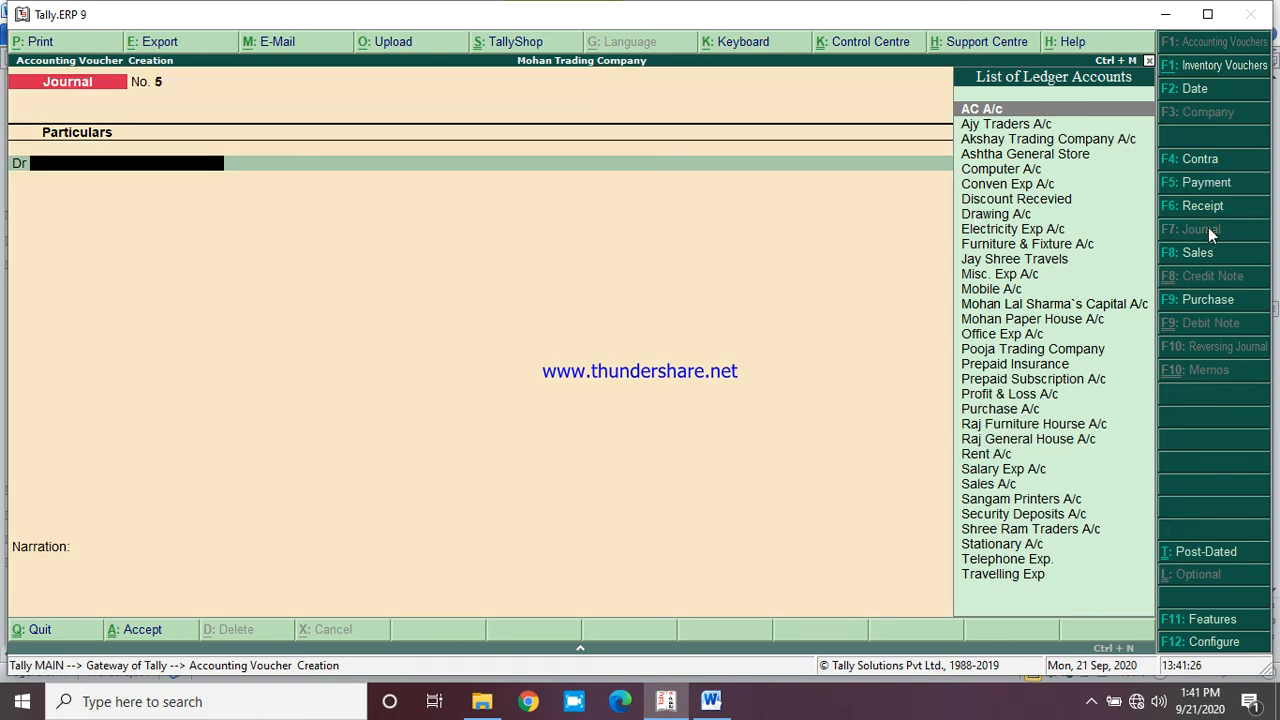
click(1199, 210)
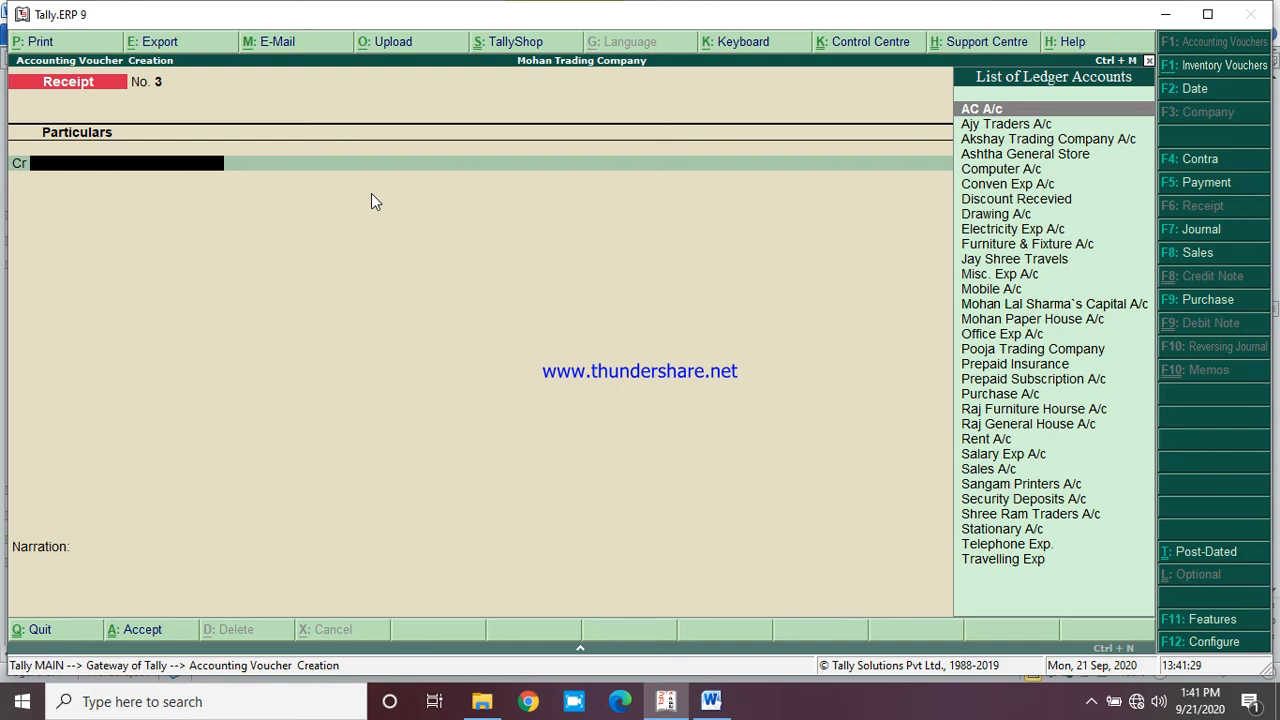
text(S)
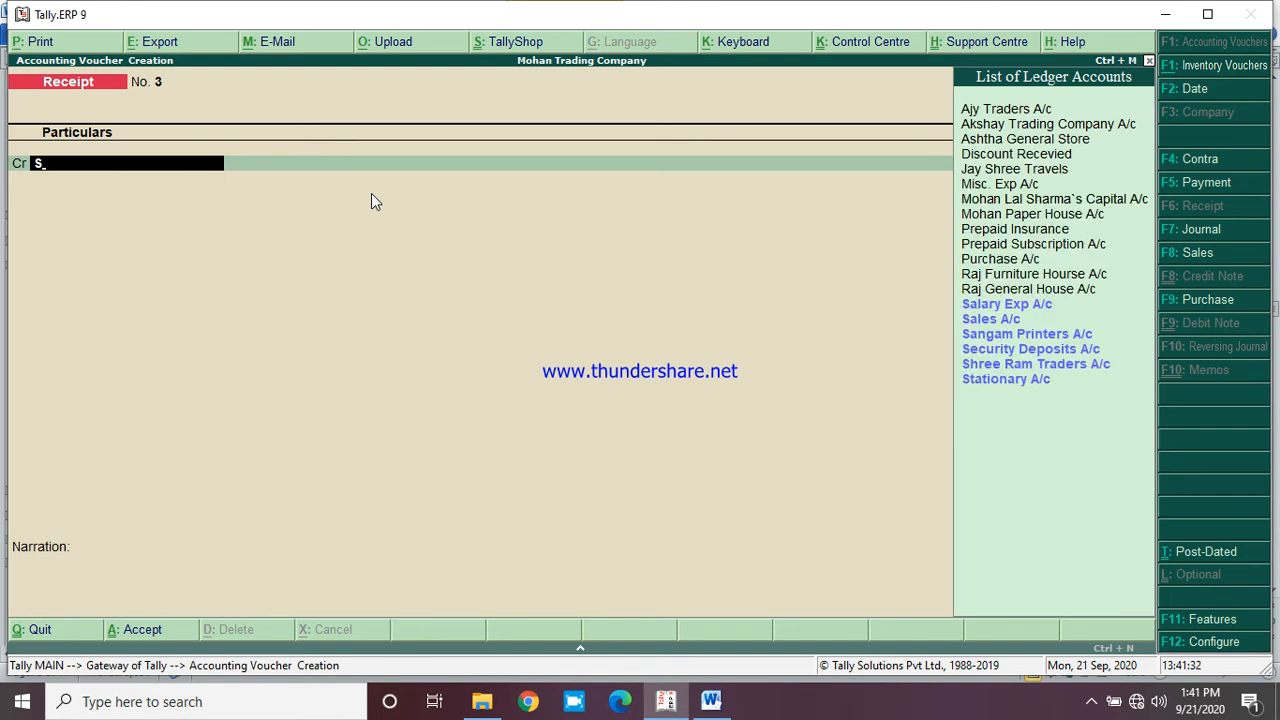
text(hre)
key(Return)
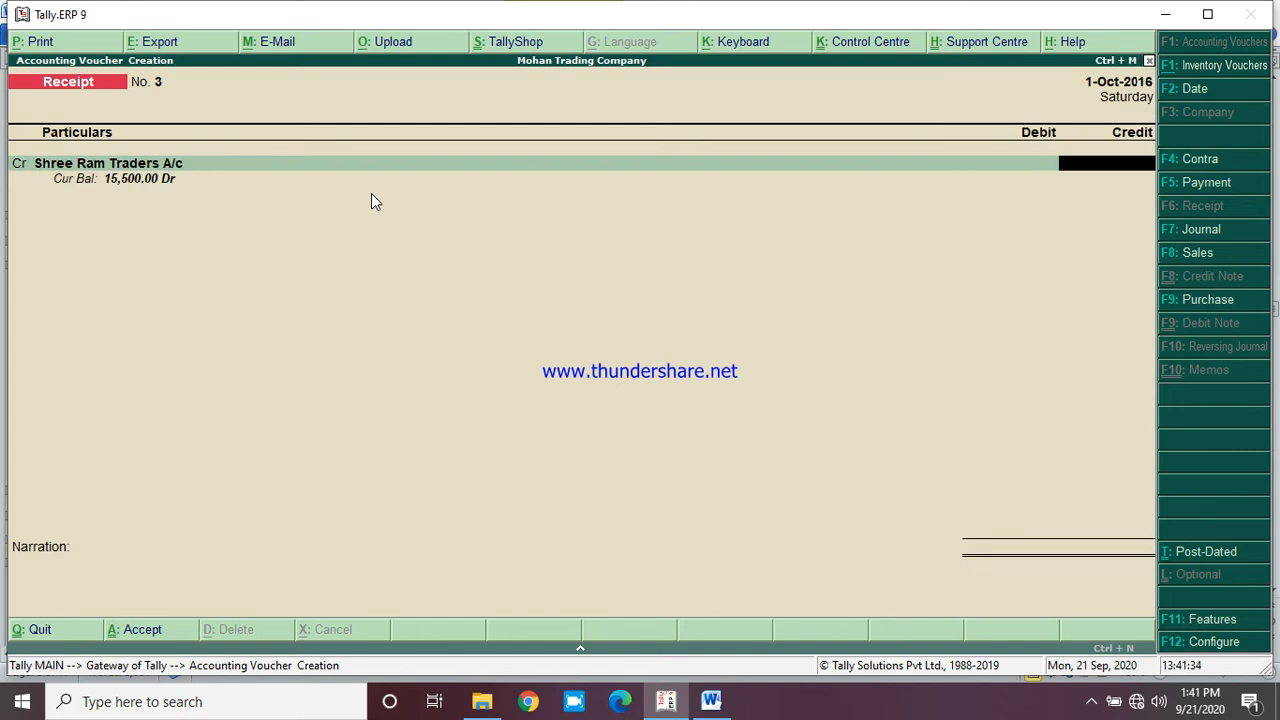
text(15500)
key(Return)
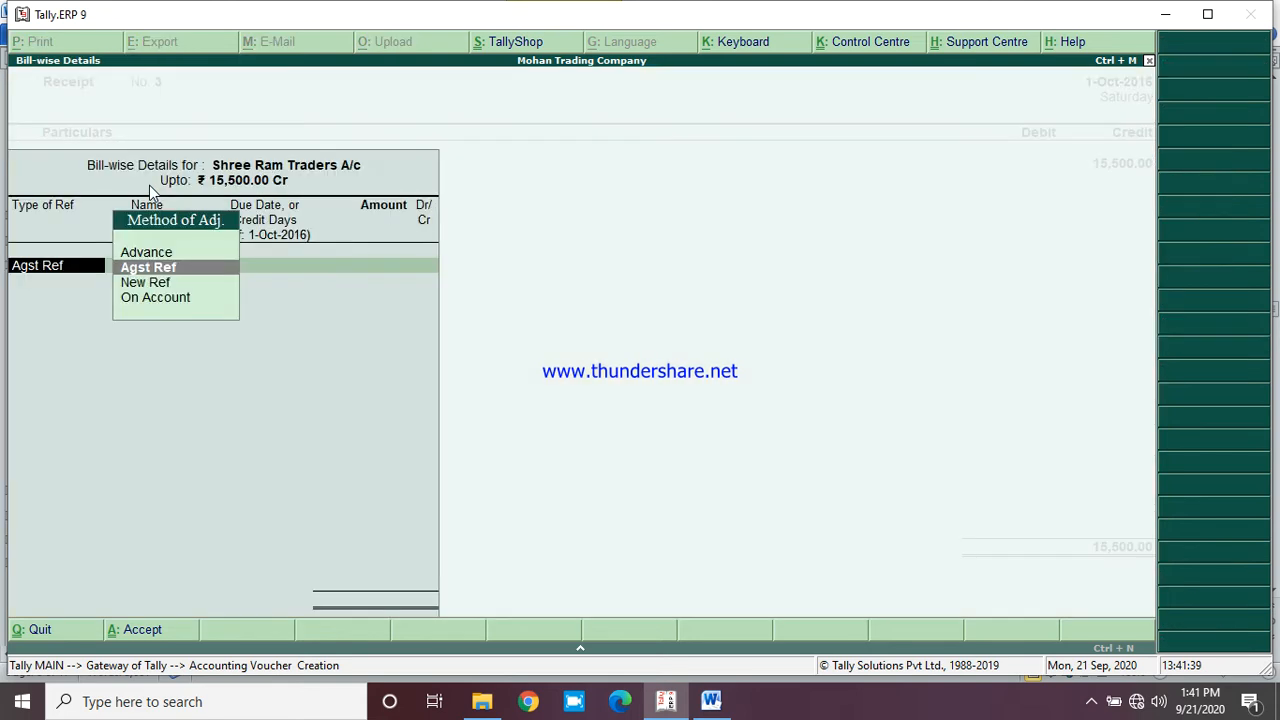
Allocate the full 15,500 credit of Shree Ram Traders A/c as Agst Ref against bill 3
key(Return)
key(Return)
key(Return)
key(Return)
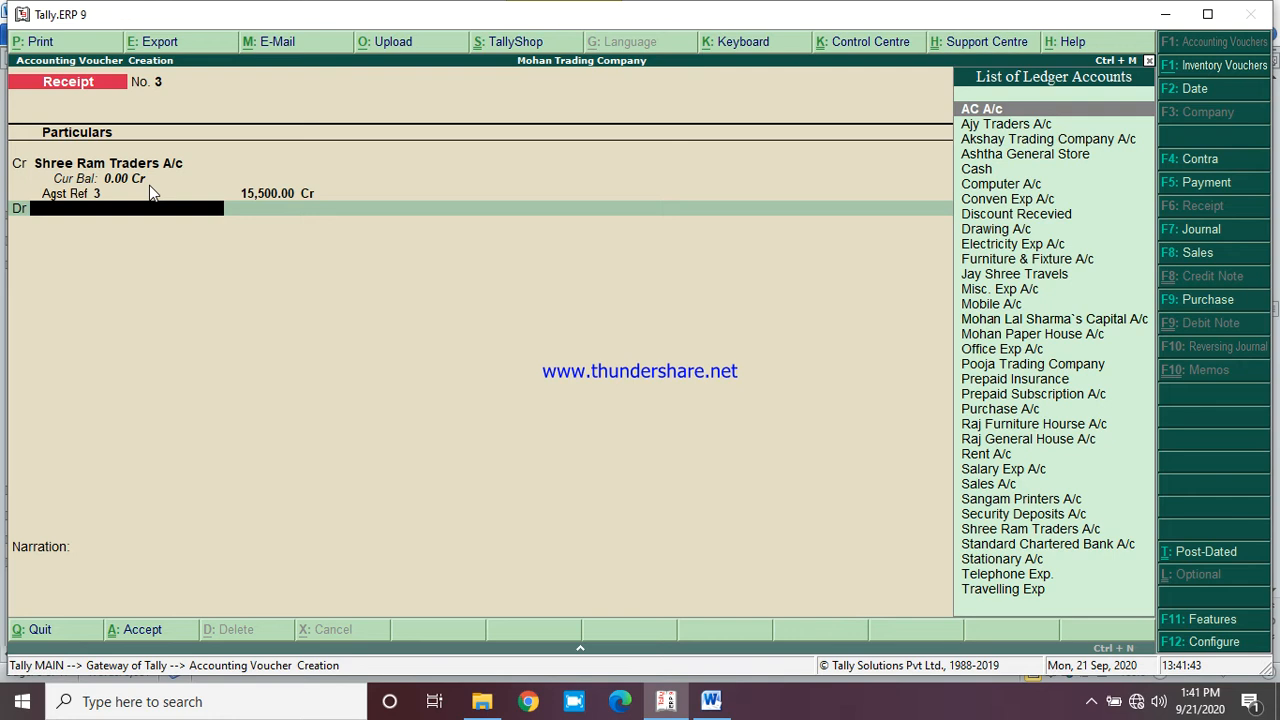
Debit Standard Chartered Bank A/c with 15,500 and save the receipt voucher without a narration
text(Bank)
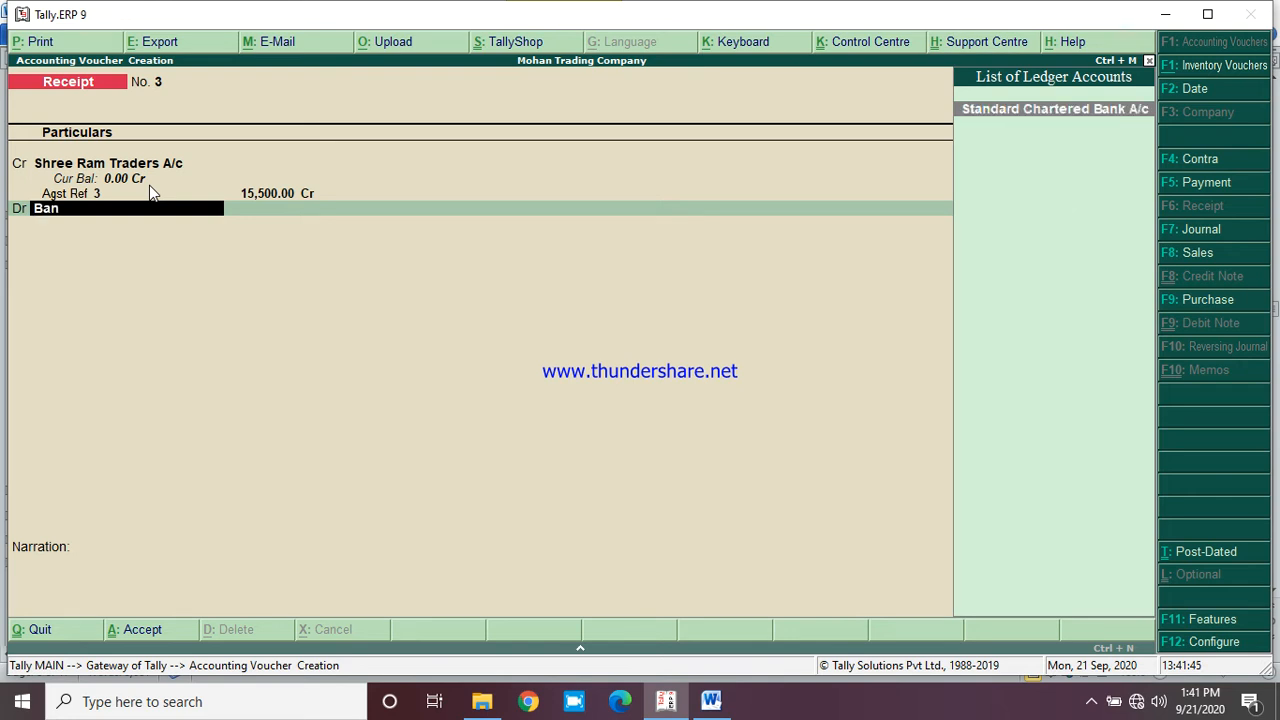
key(Return)
key(Return)
key(Return)
key(Return)
key(Return)
key(Return)
key(Return)
key(Return)
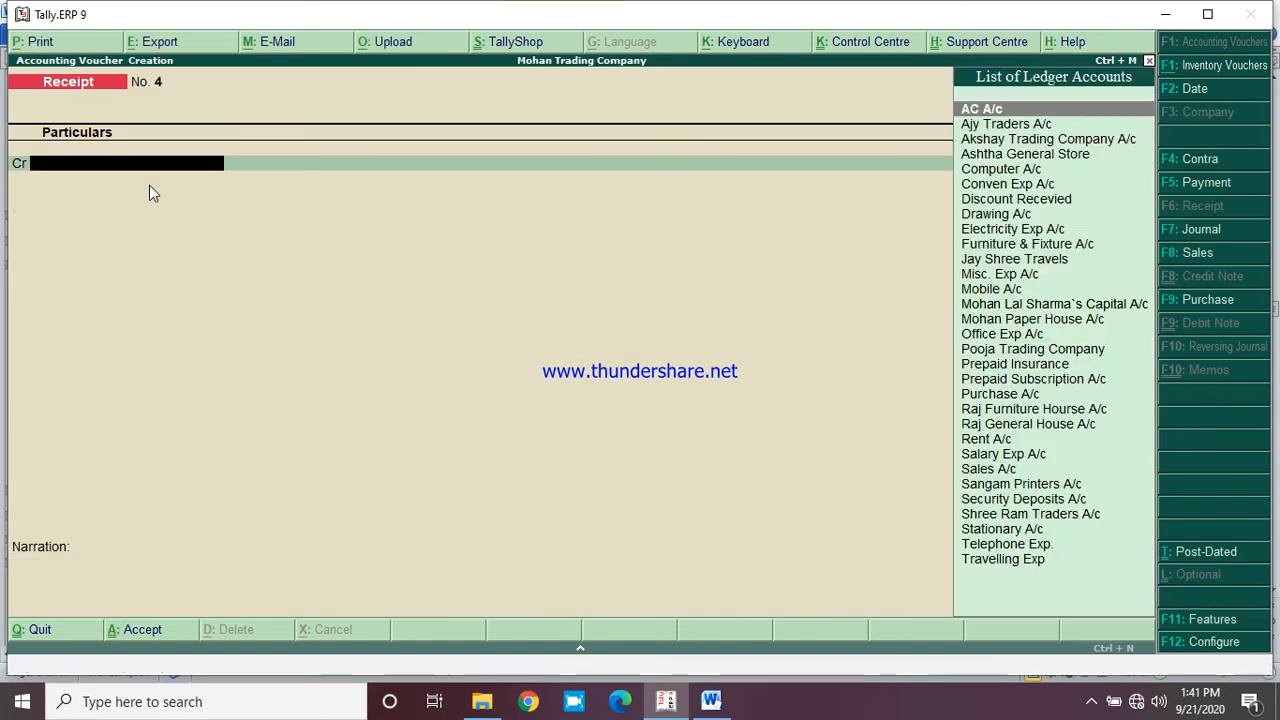
key(Return)
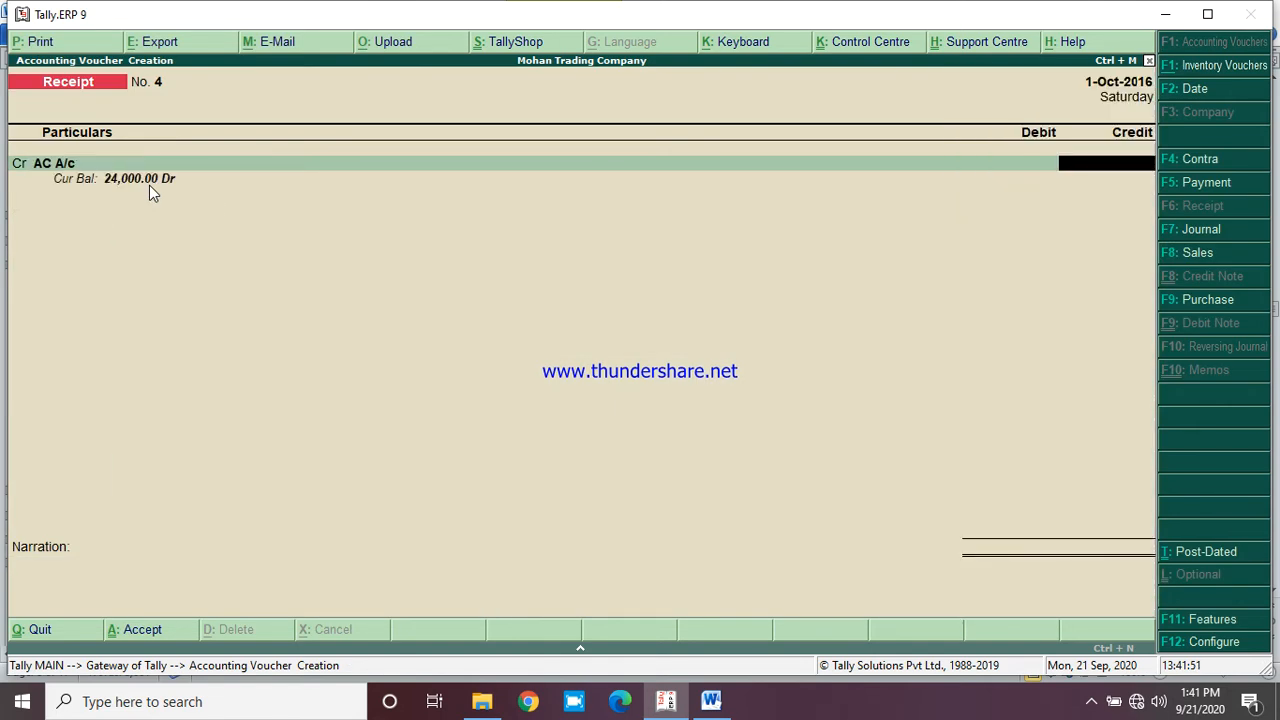
Check transaction 70 in the Word case study, and debit Ajy Traders A/c with 22,600 in a Tally payment voucher
click(711, 701)
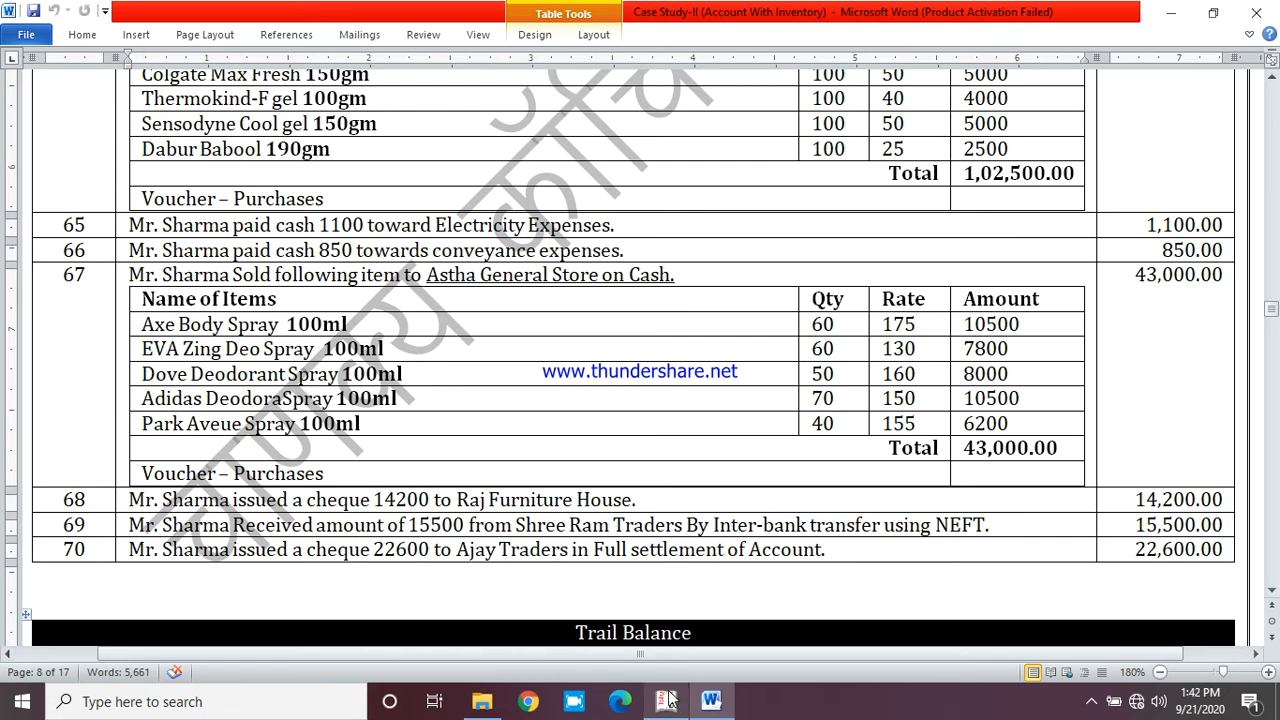
mouse_move(669, 700)
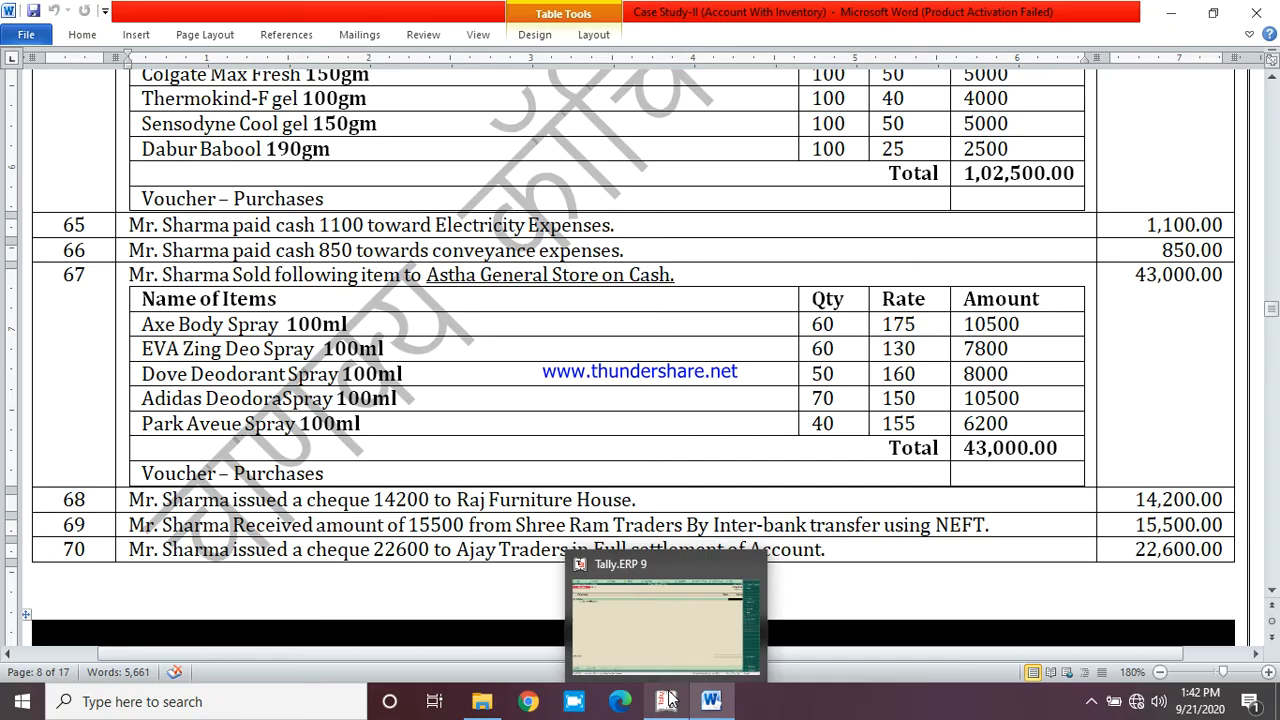
click(669, 700)
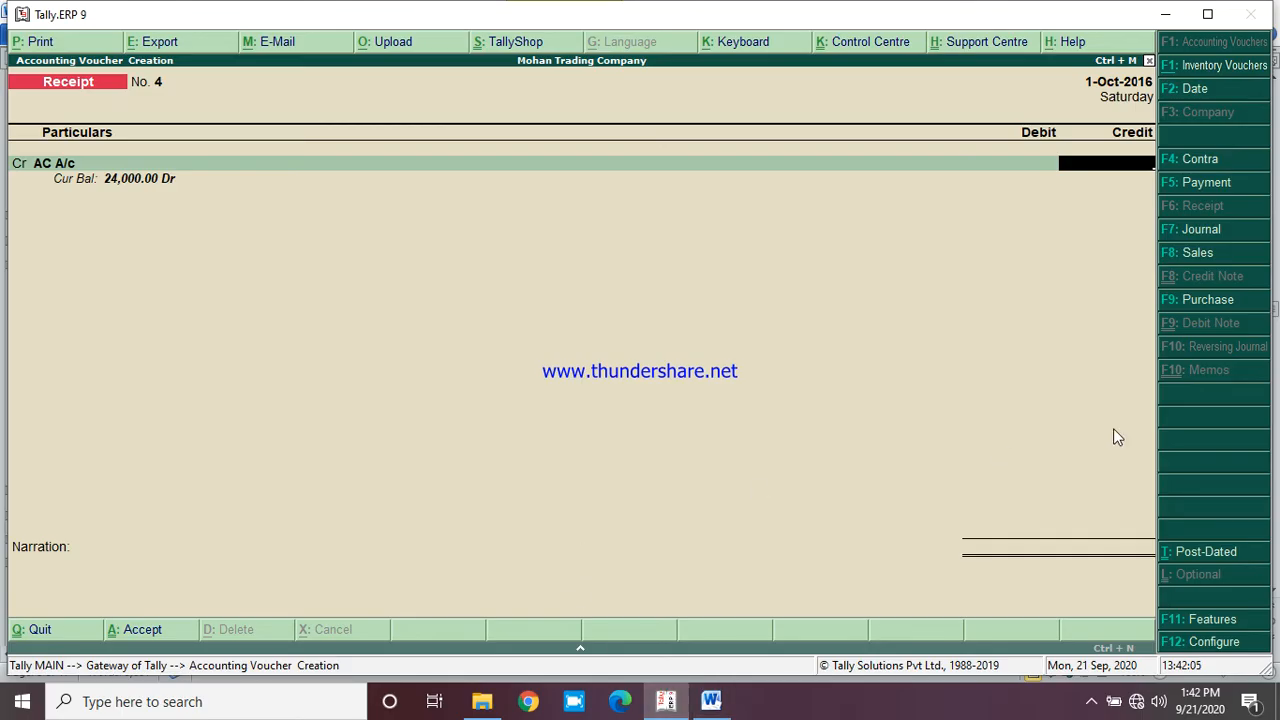
click(1200, 183)
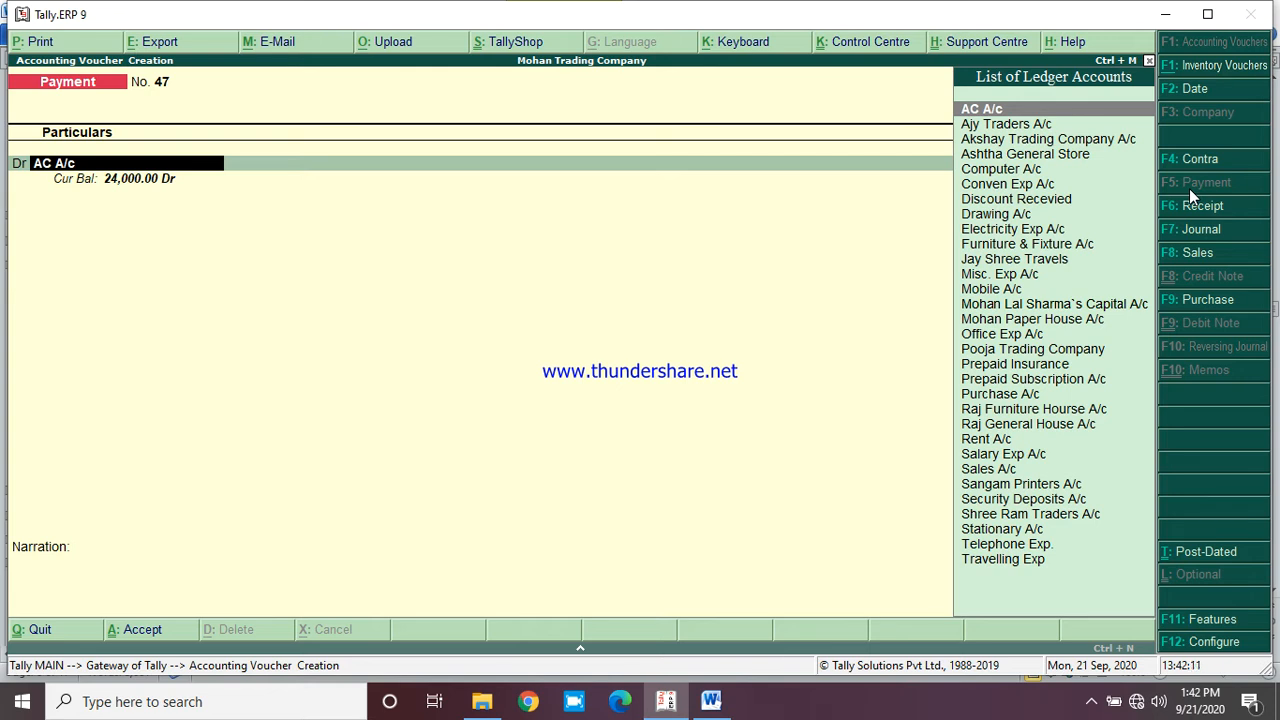
text(aj)
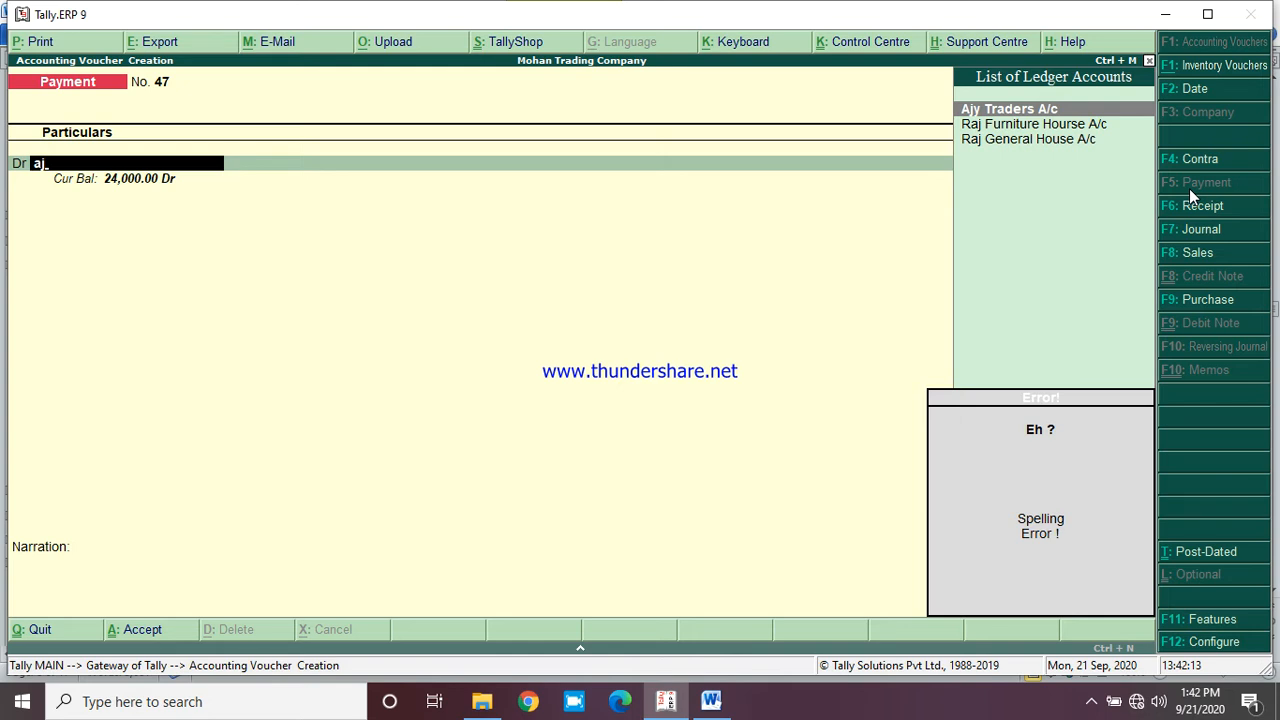
text(y)
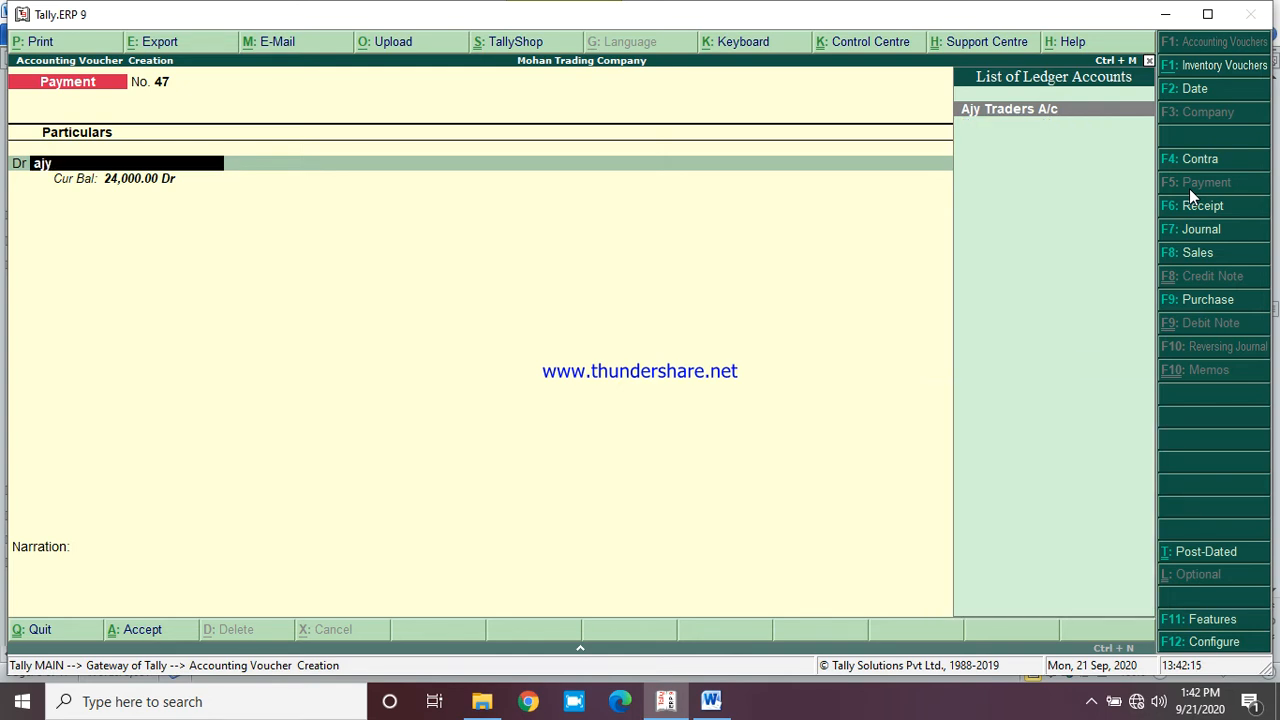
key(BackSpace)
key(Return)
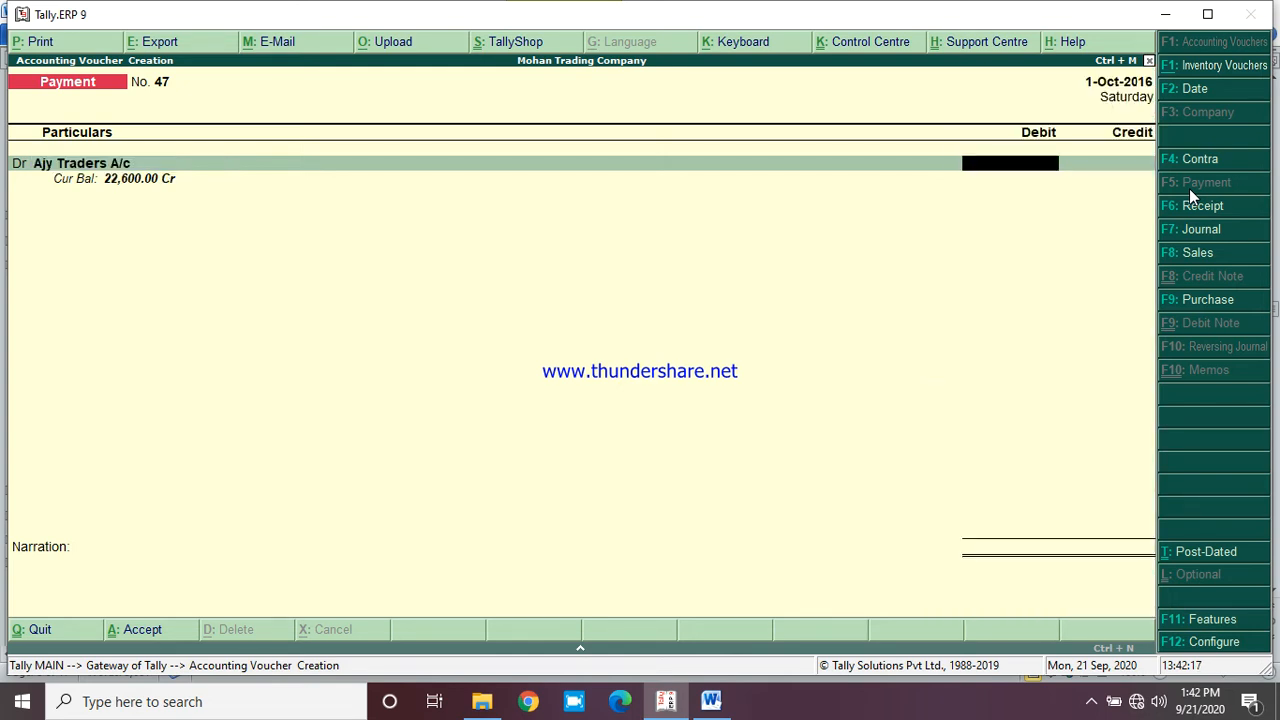
text(22600)
key(Return)
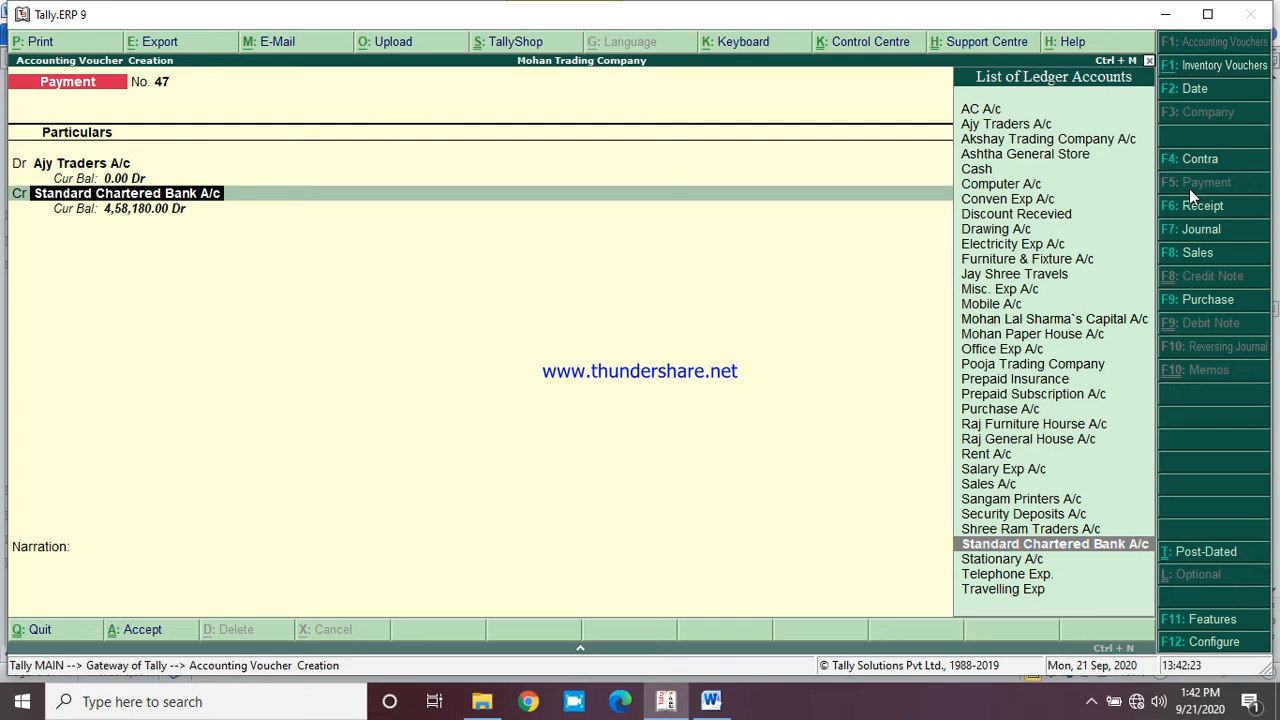
Credit Standard Chartered Bank A/c with 22,600 and save the payment voucher without a narration
key(Return)
key(Return)
key(Return)
key(Return)
key(Return)
key(Return)
key(Return)
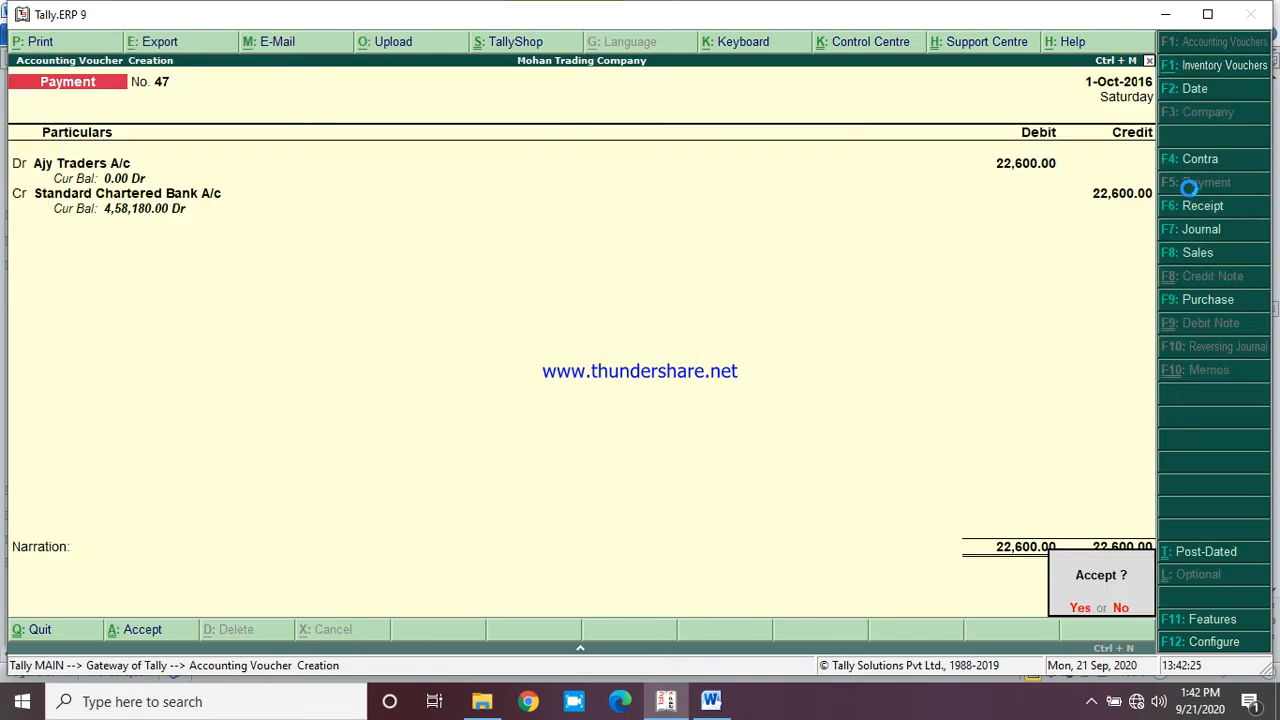
key(Return)
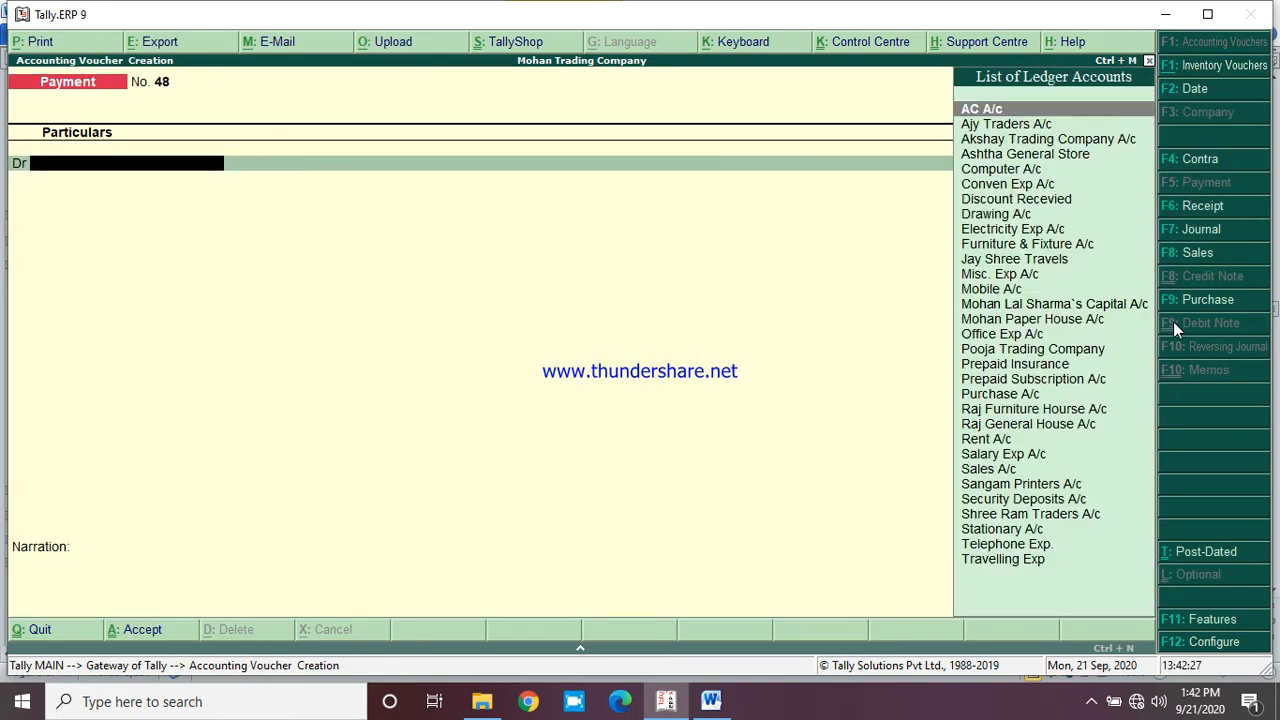
Switch to the Word case study and examine its closing trial balance for 1 Apr 2016 to 31 Oct 2016
click(725, 703)
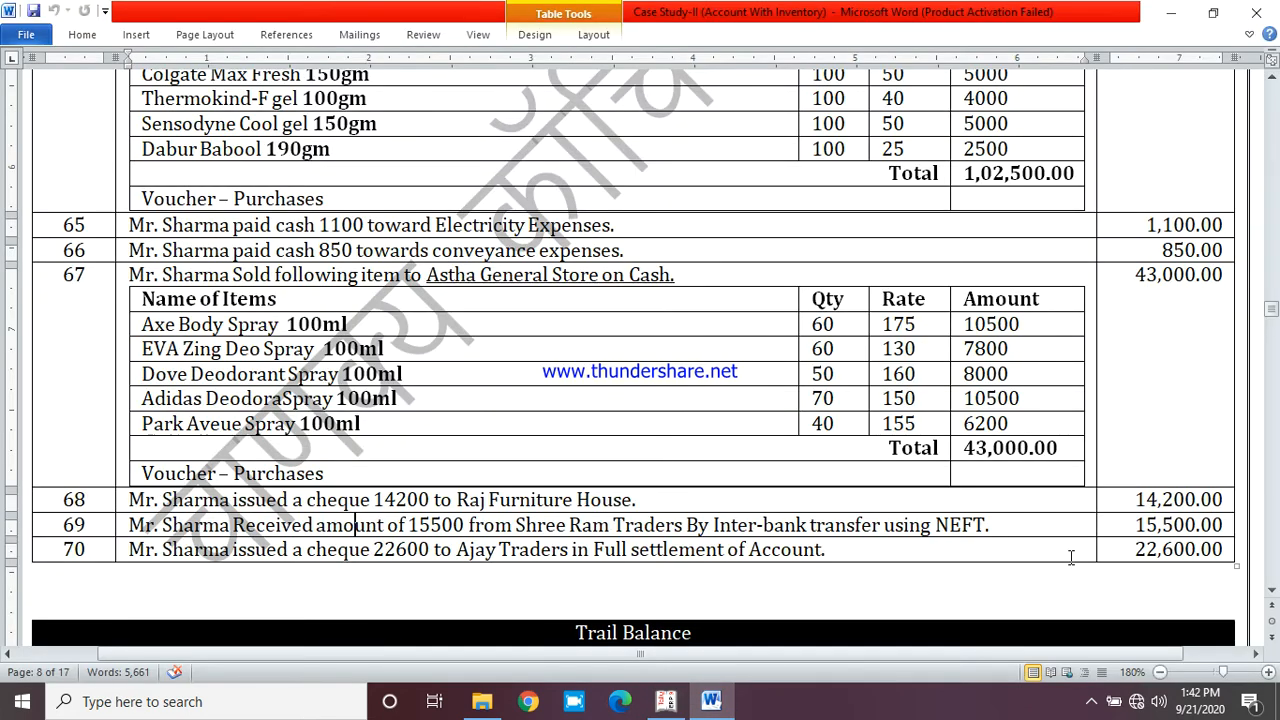
click(1271, 596)
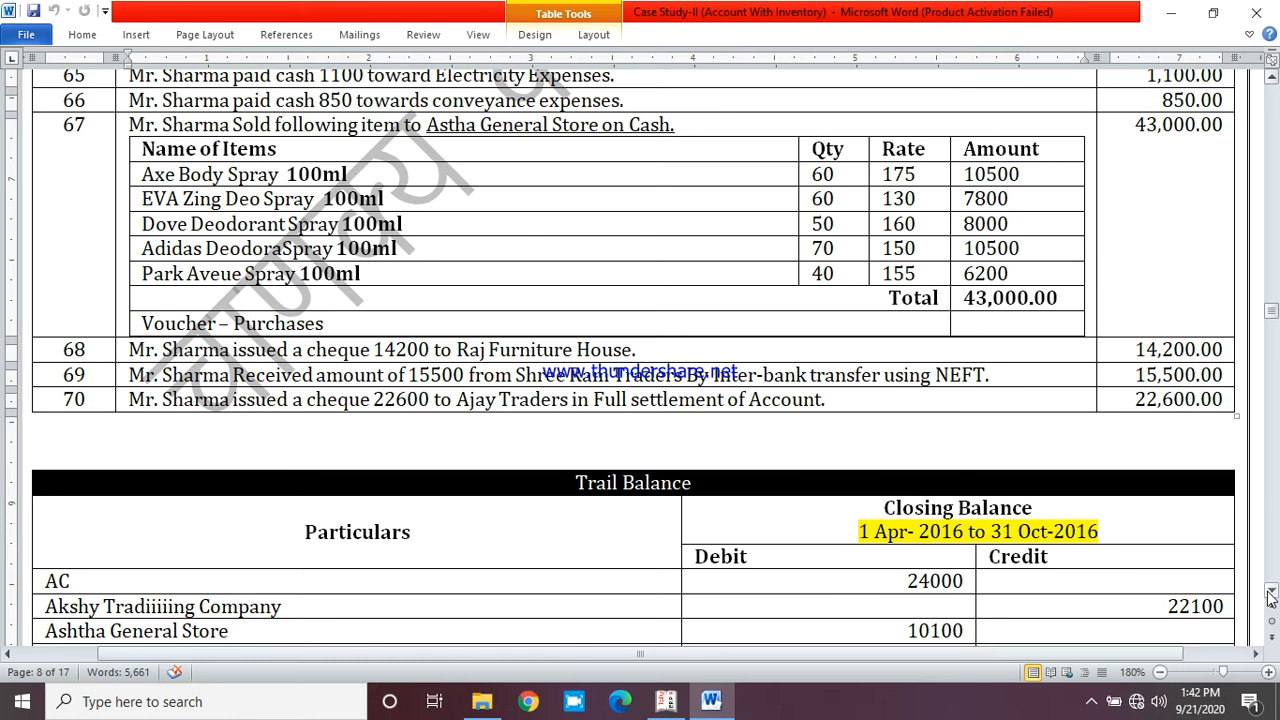
click(1271, 596)
click(1271, 596)
click(1271, 596)
click(1271, 596)
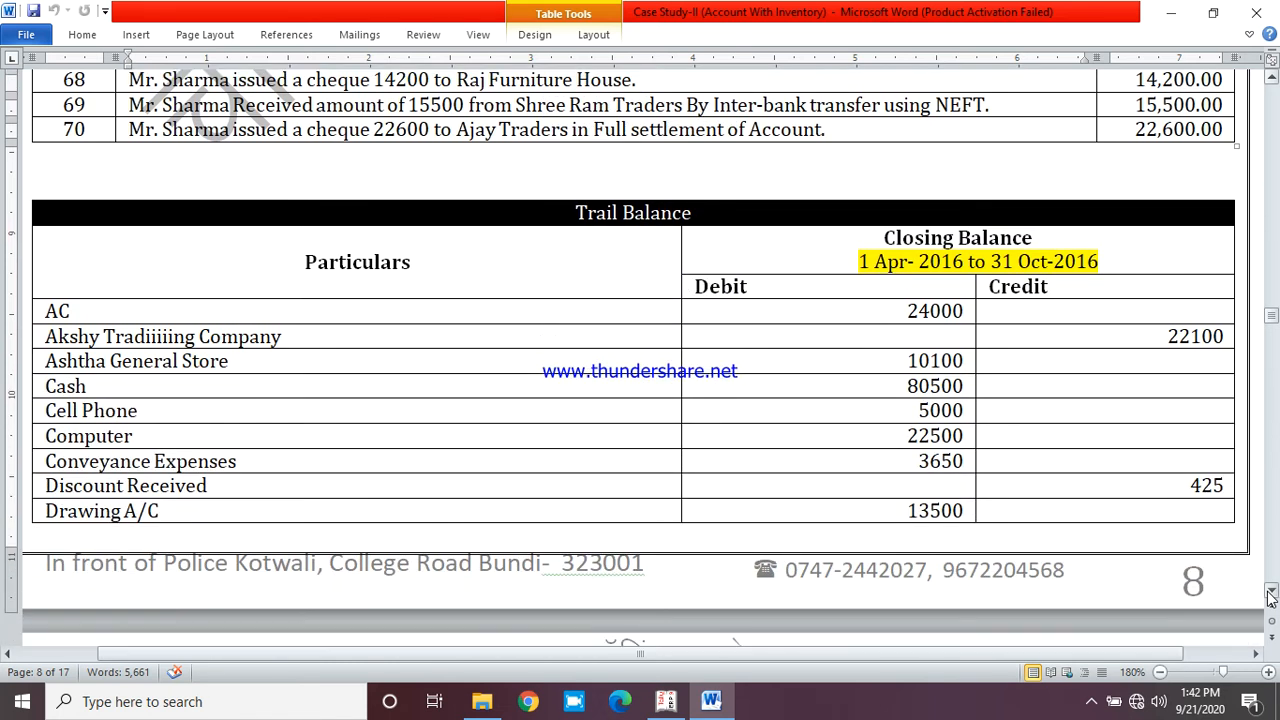
click(1271, 596)
click(1271, 596)
click(1271, 596)
click(1271, 596)
click(1271, 596)
click(1271, 596)
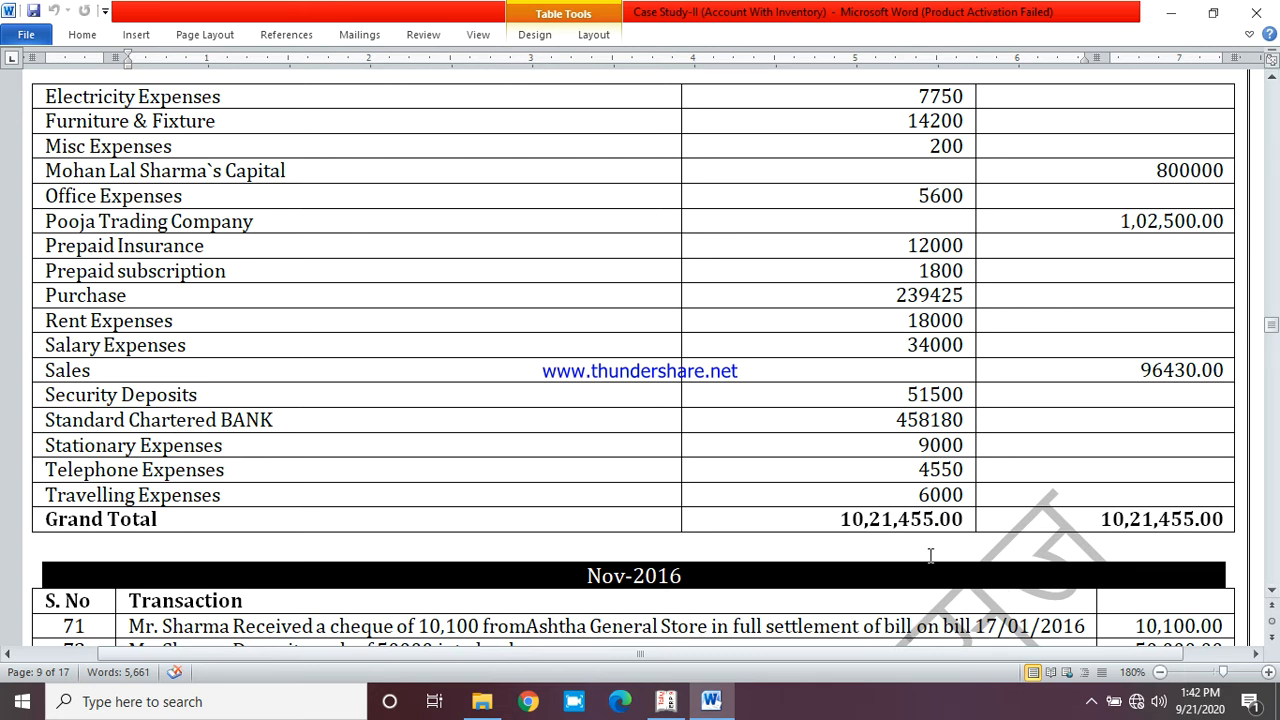
Leave voucher entry in Tally and display the company's Trial Balance ledger-wise
click(718, 704)
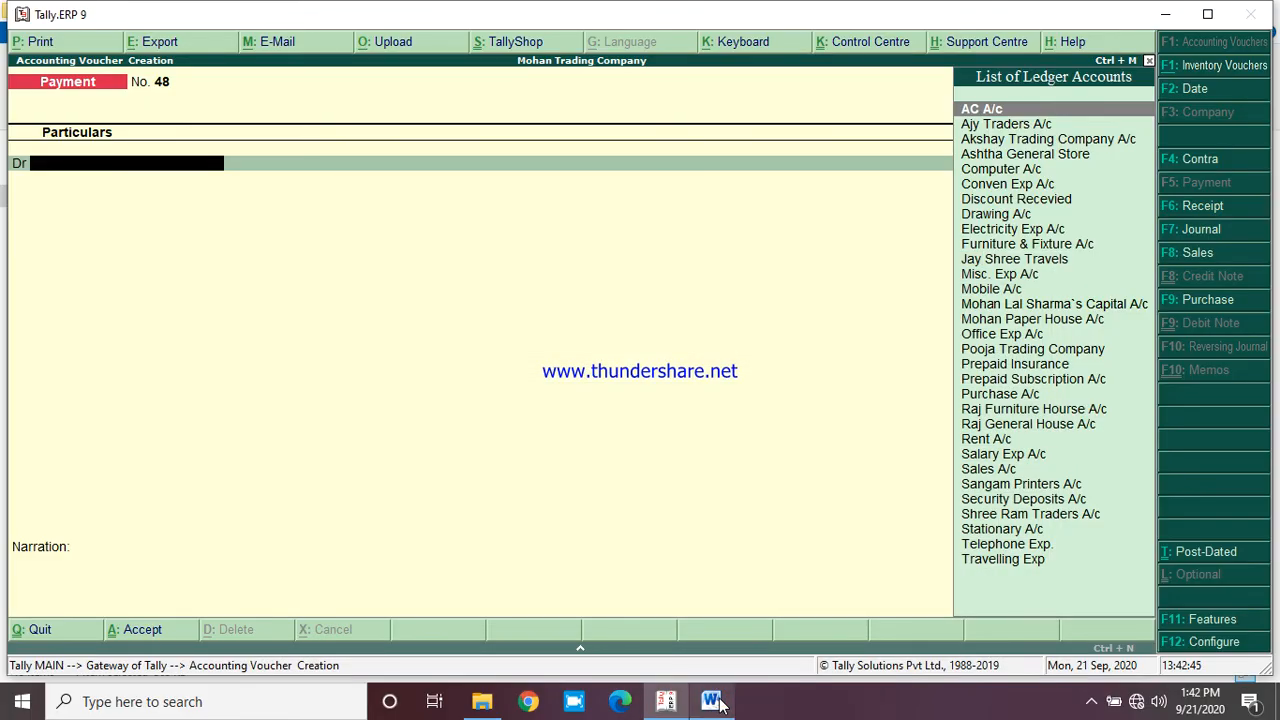
key(Escape)
key(Return)
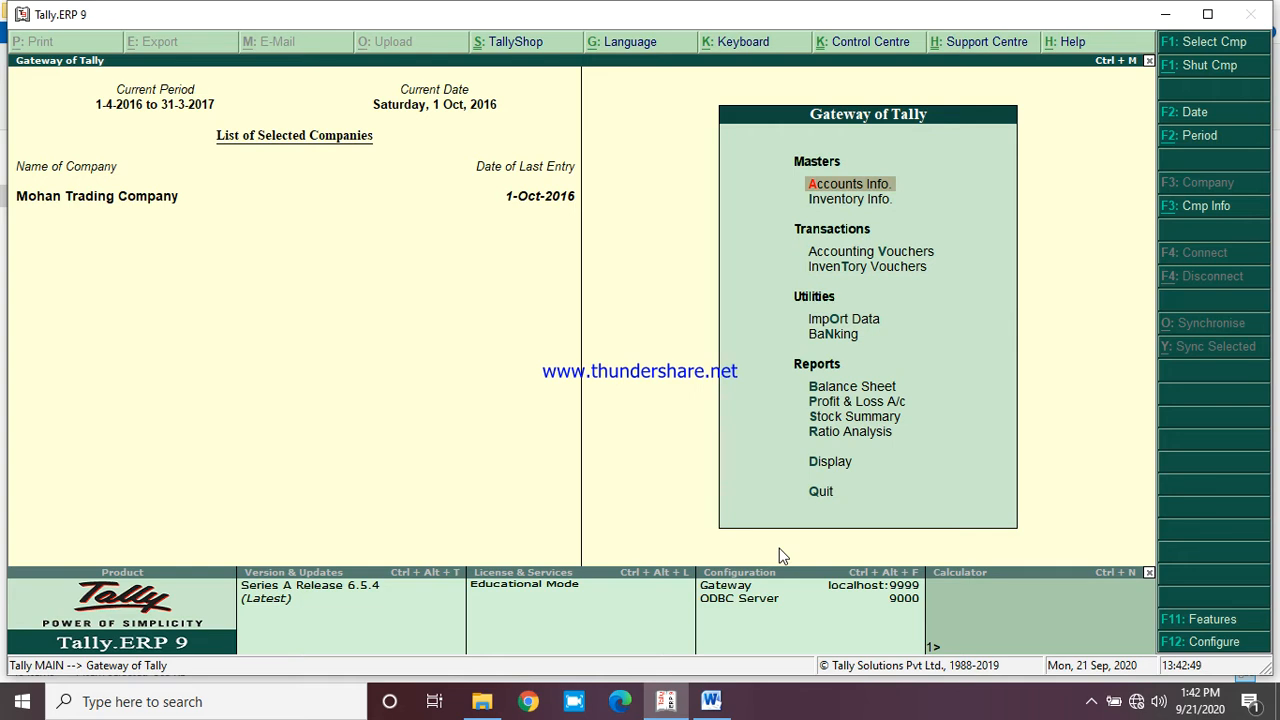
key(d)
key(Return)
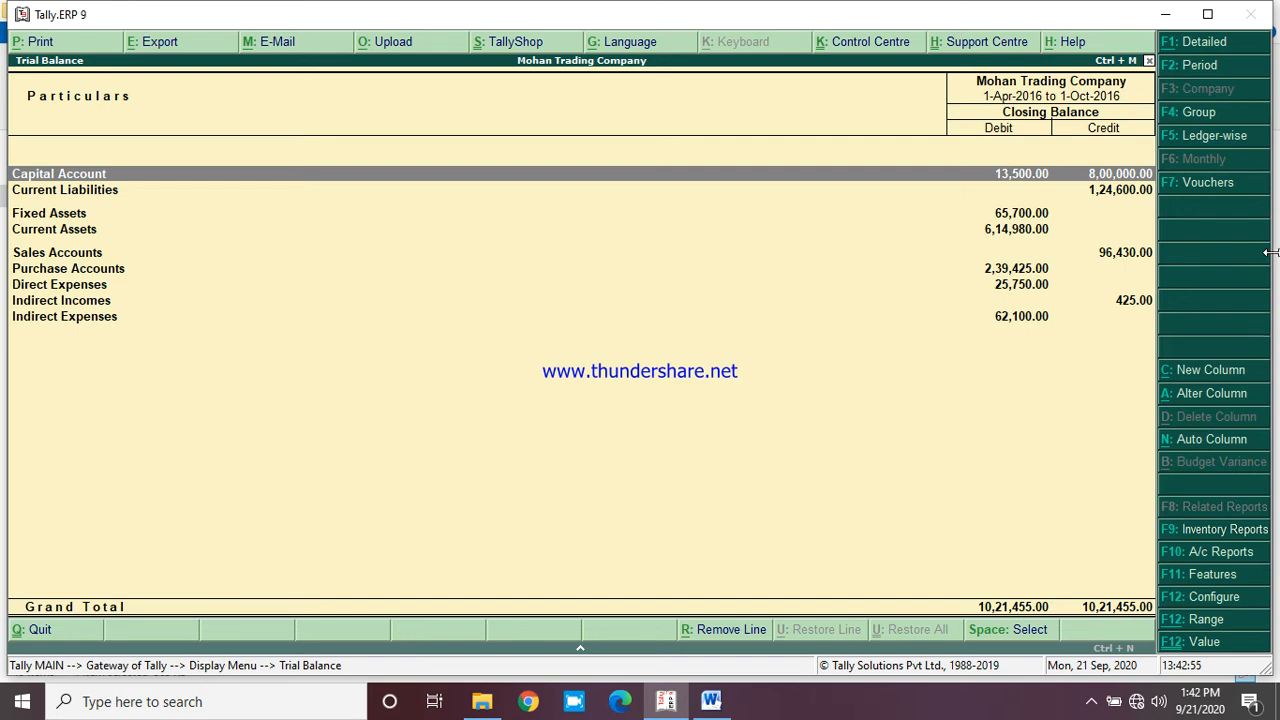
click(1226, 138)
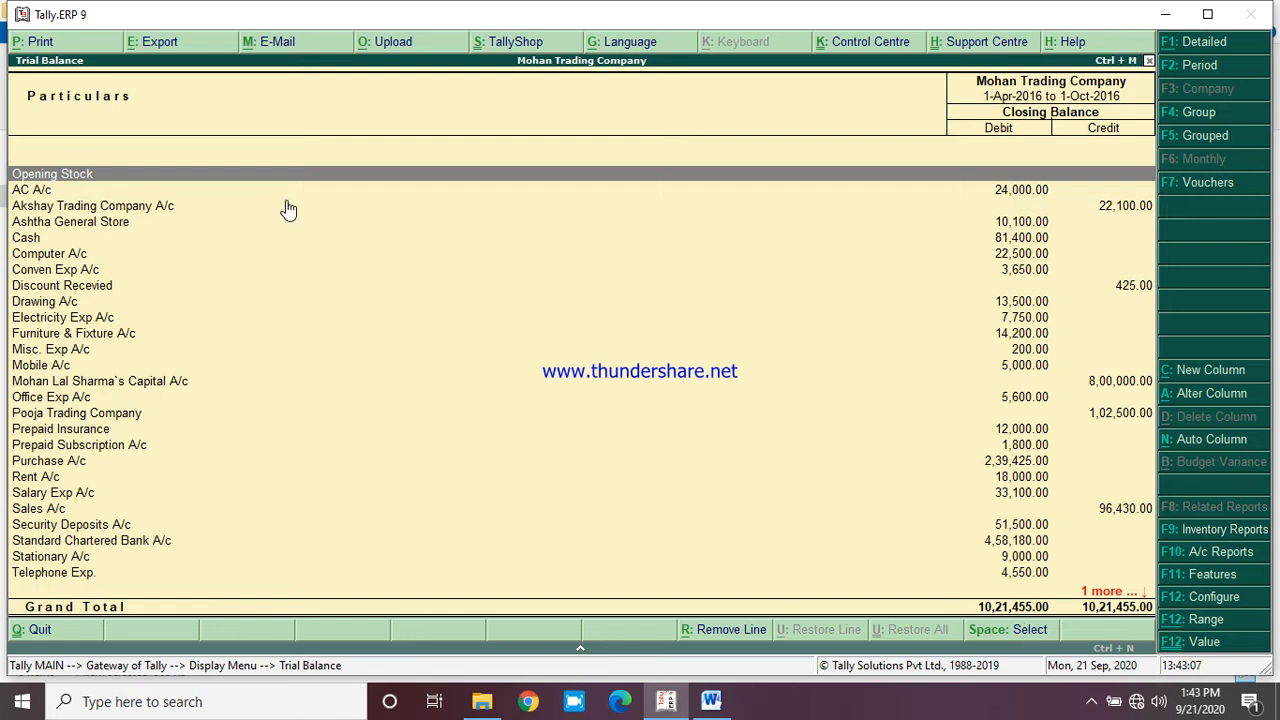
Compare the Cash closing balance in the Tally Trial Balance with the Cash figure in the Word case study
click(42, 242)
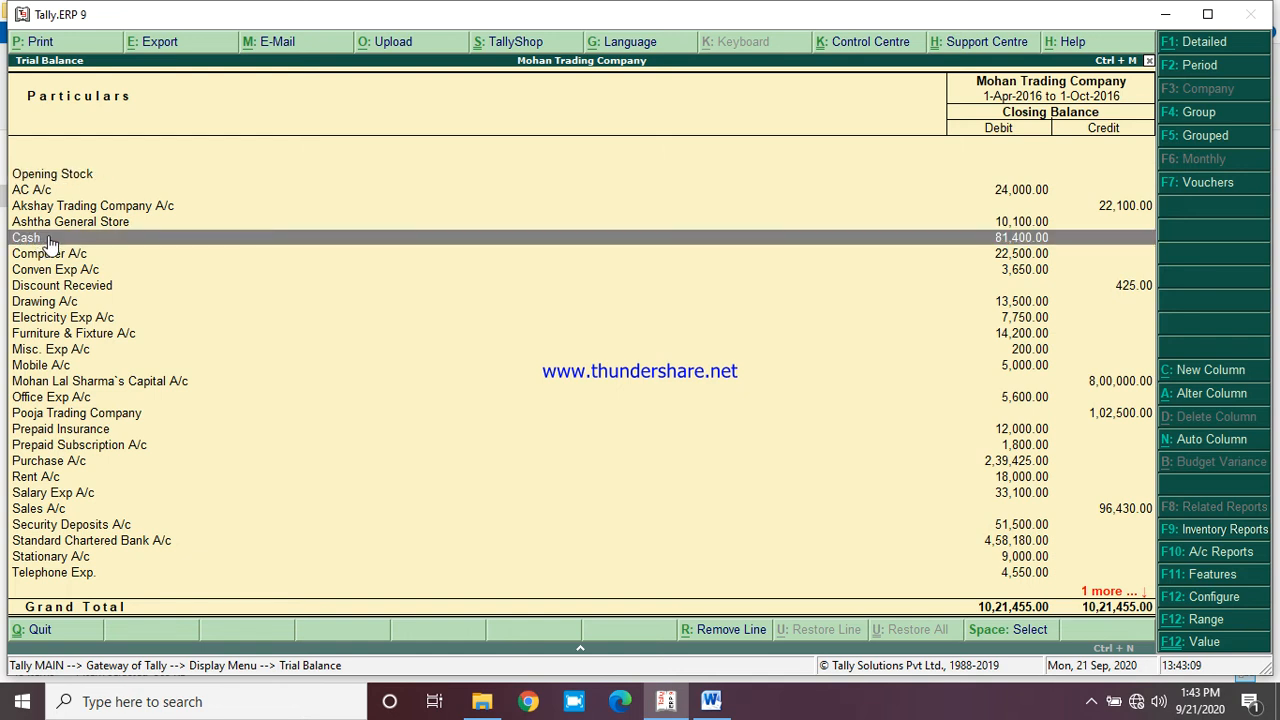
click(712, 702)
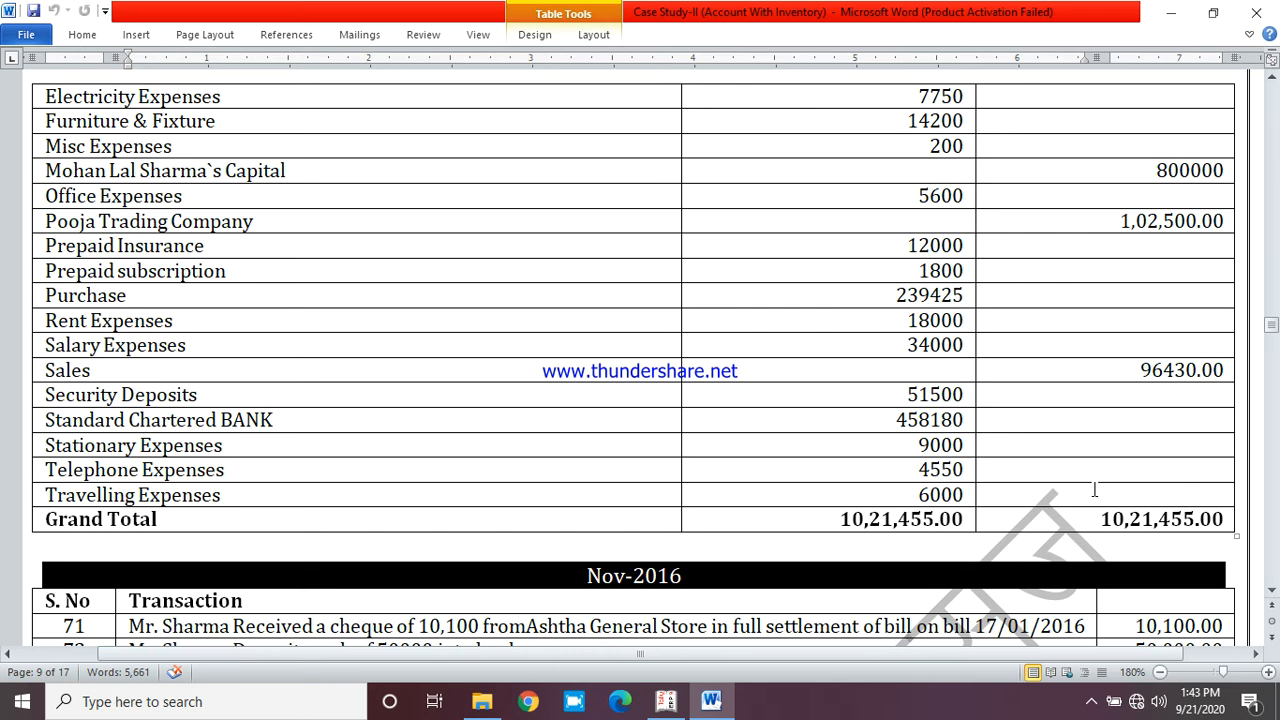
click(1272, 208)
click(1271, 596)
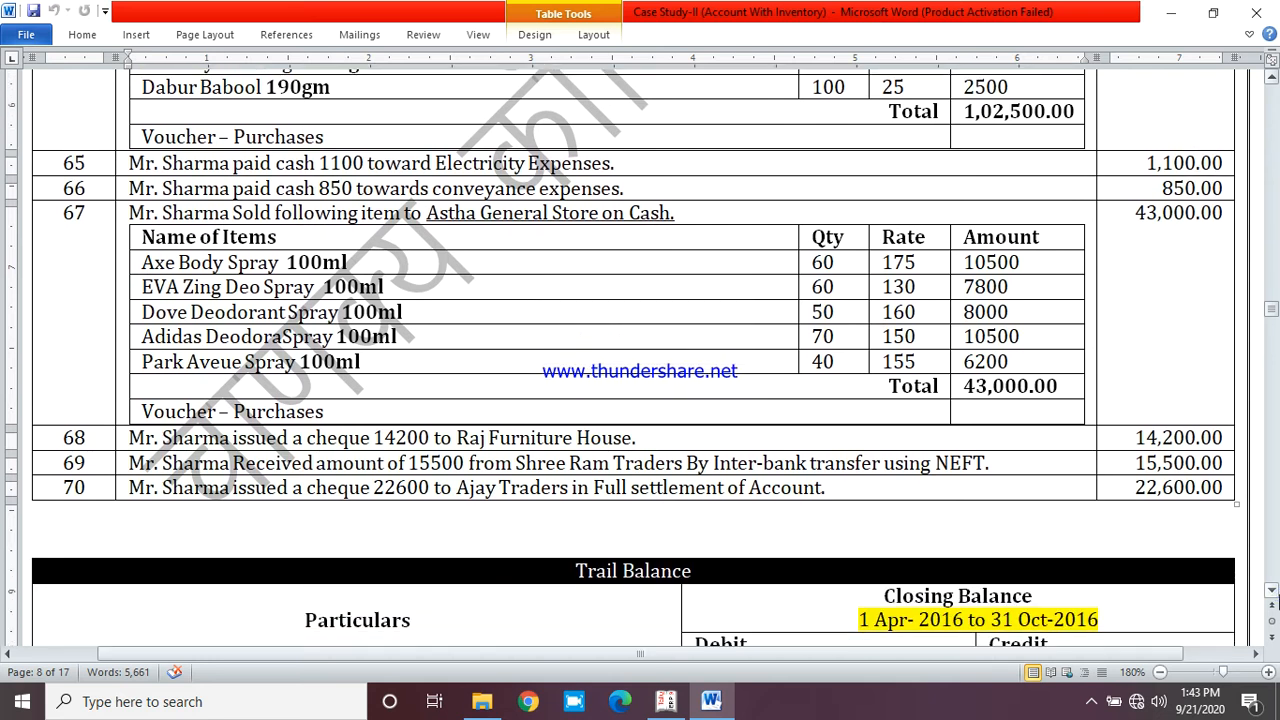
click(1272, 597)
click(1272, 596)
click(1272, 596)
click(1272, 596)
click(1272, 596)
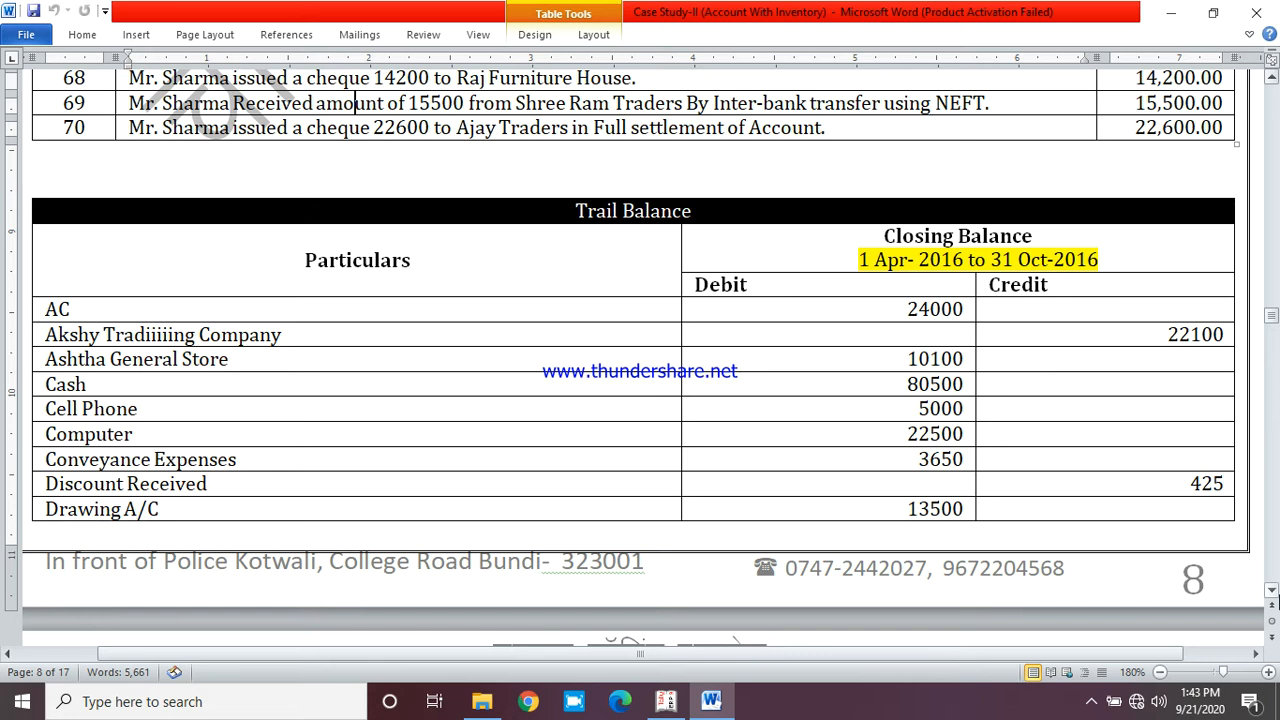
click(945, 379)
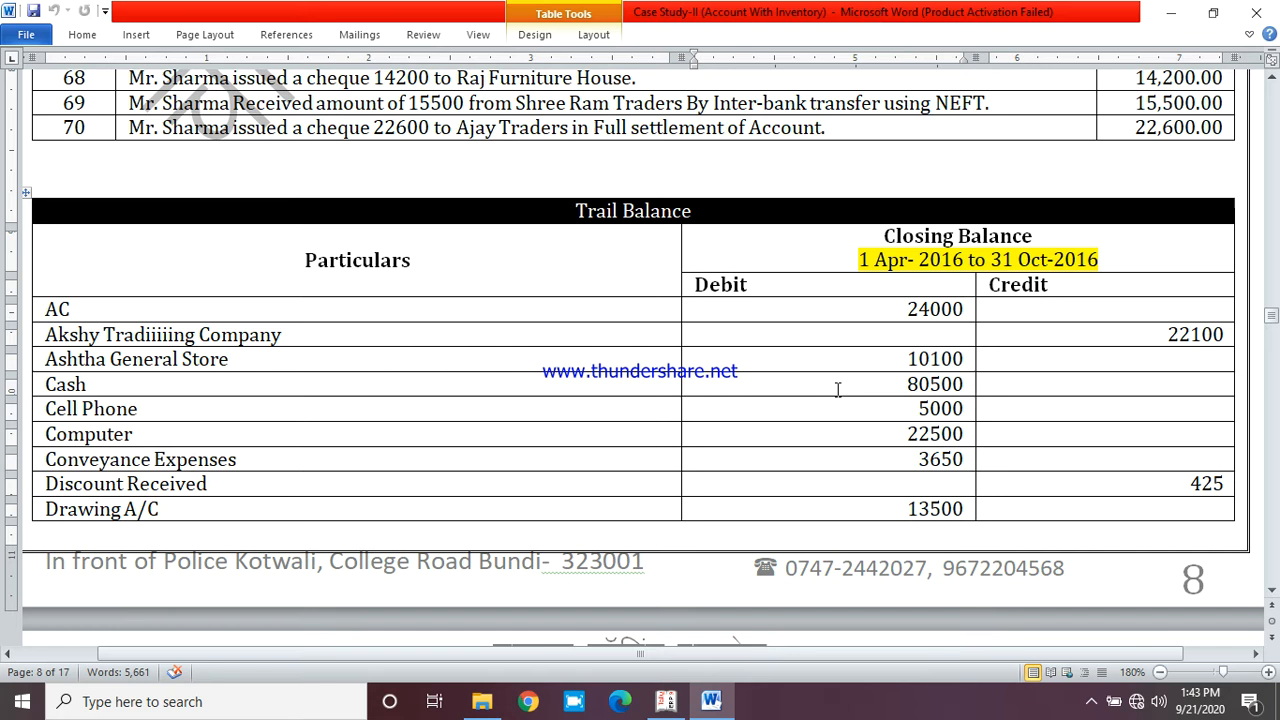
drag(905, 386, 973, 378)
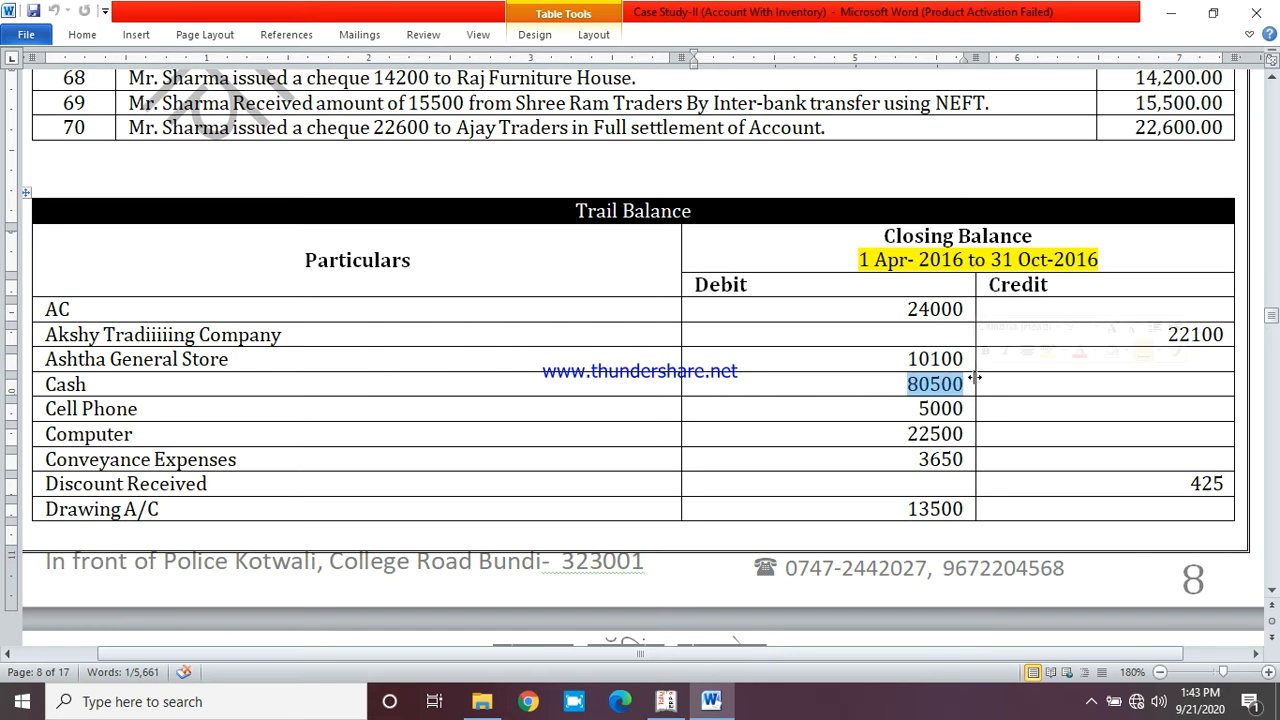
Compare the Standard Chartered Bank closing balance in Tally with the figure in the Word case study's trial balance
click(666, 701)
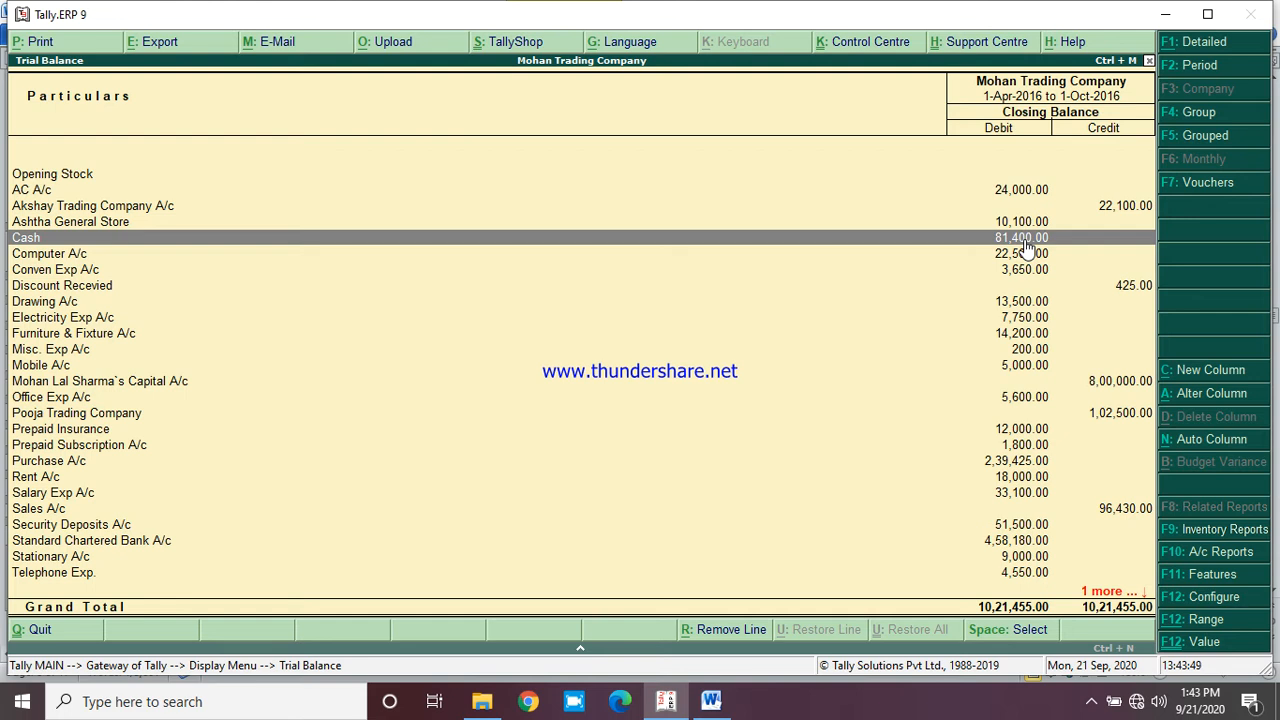
click(1010, 546)
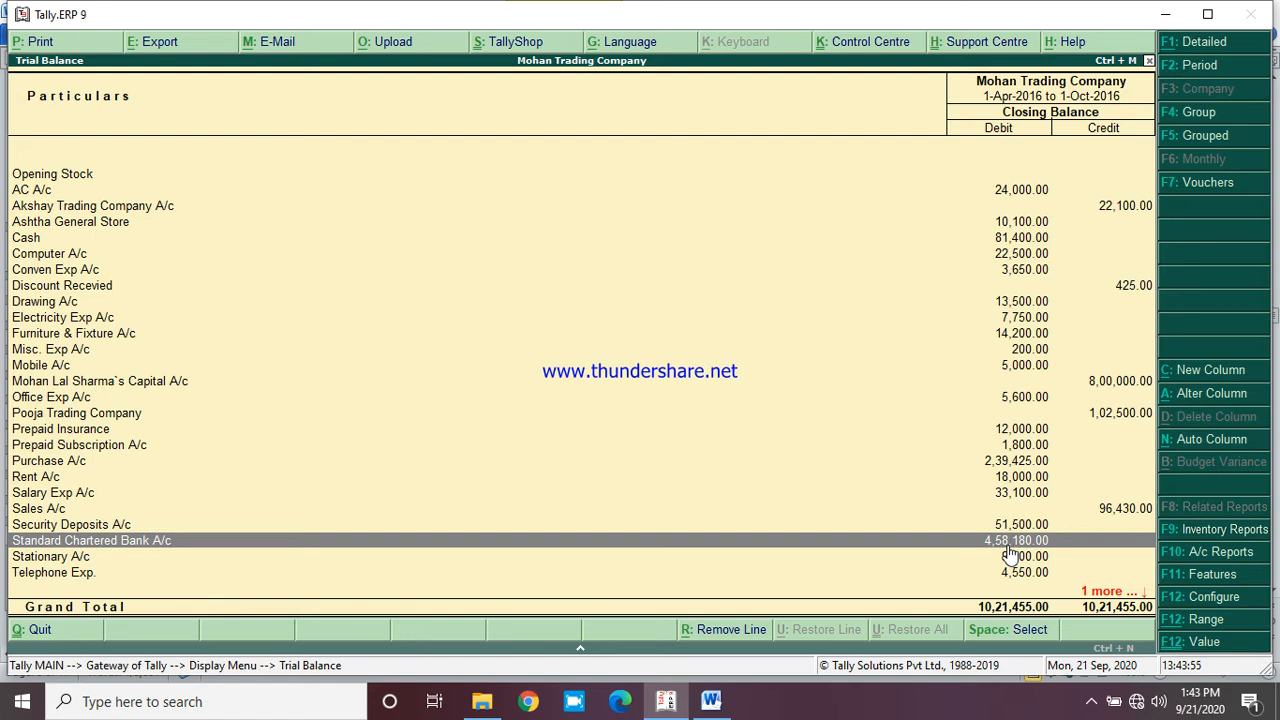
click(711, 701)
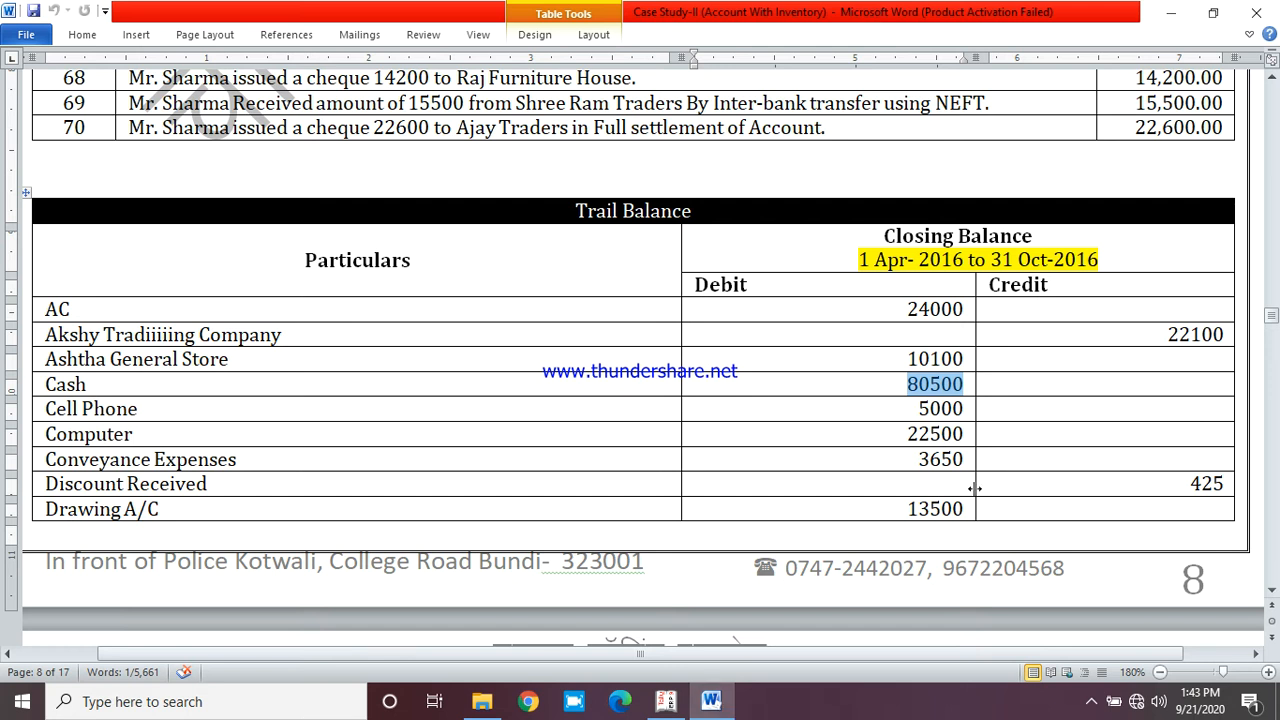
click(1274, 522)
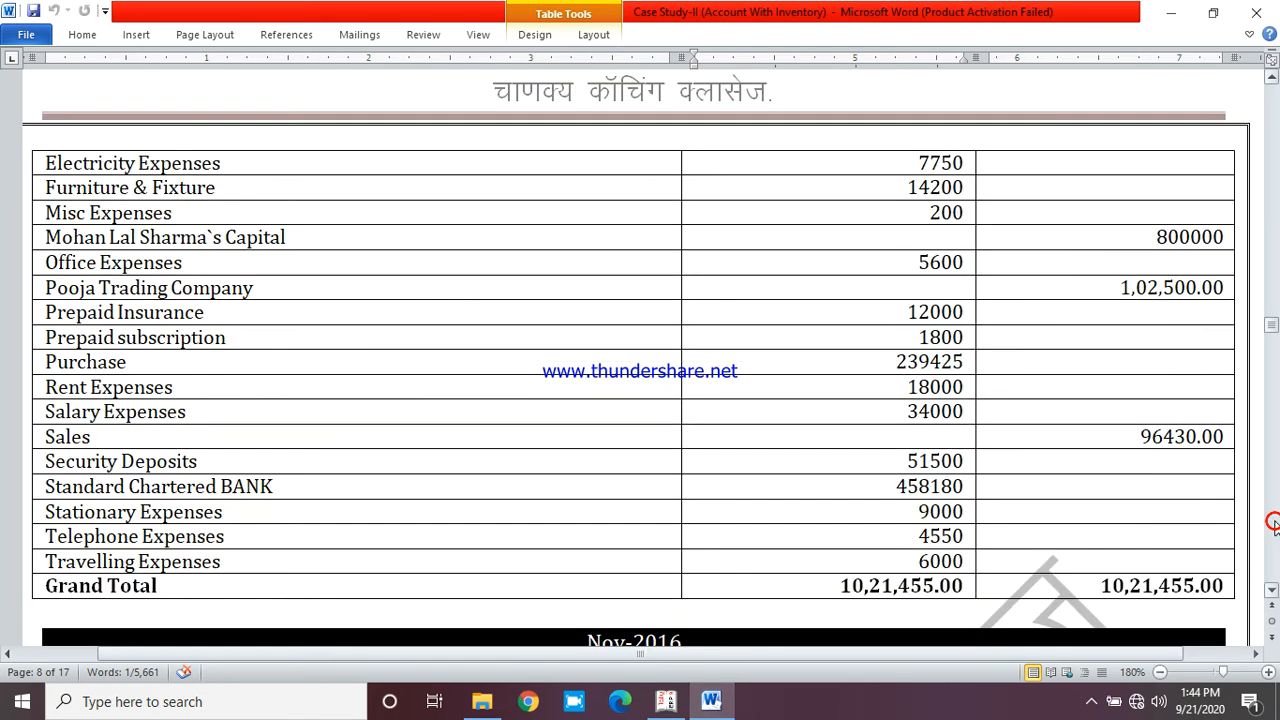
double_click(898, 487)
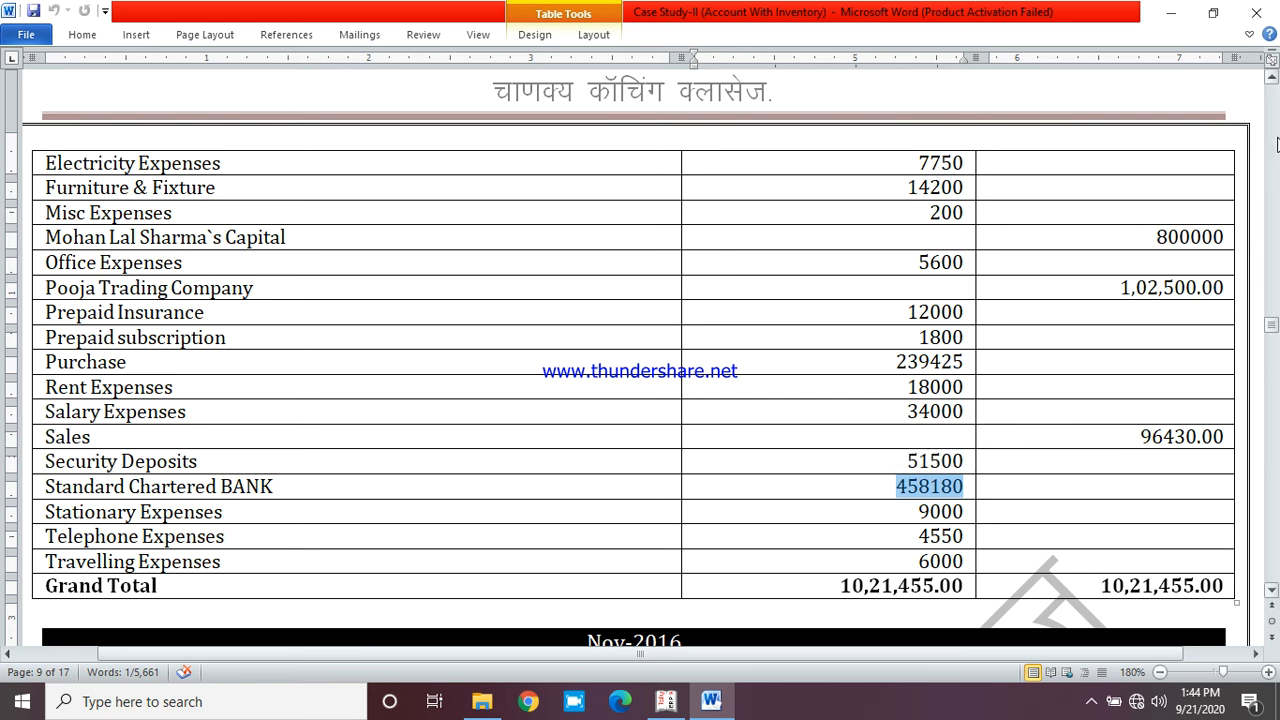
click(1271, 80)
click(1271, 80)
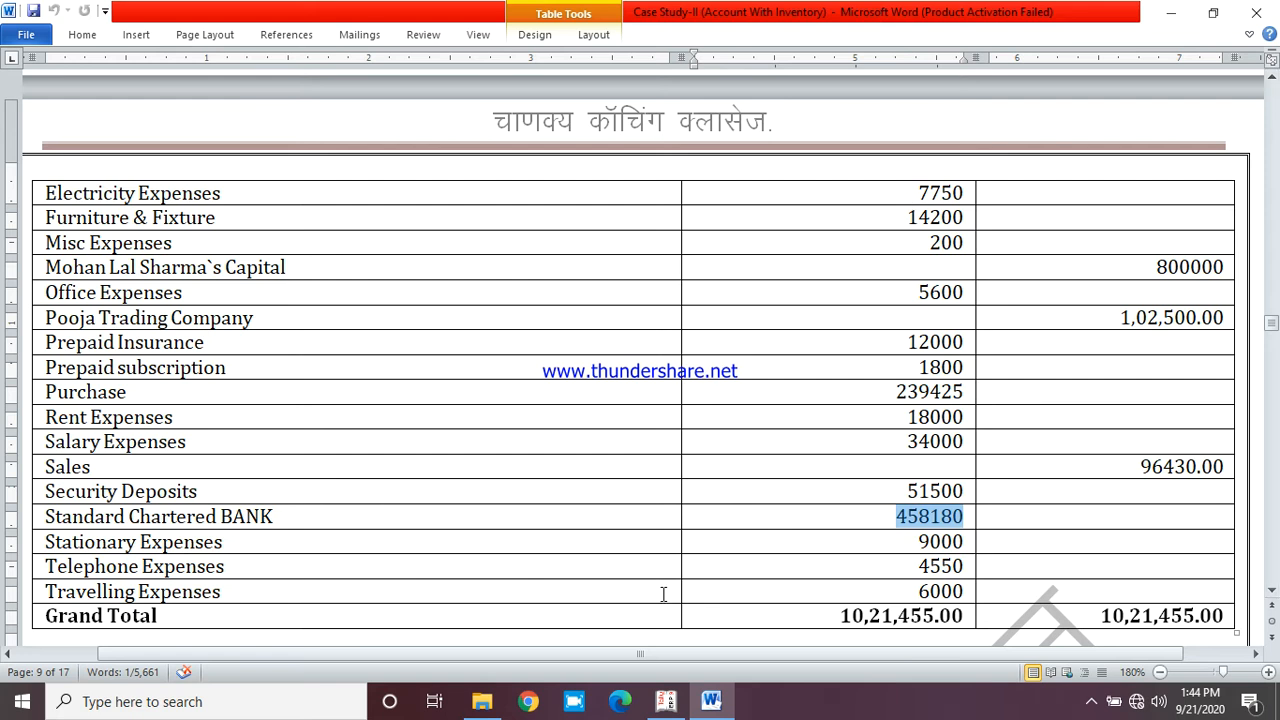
click(665, 702)
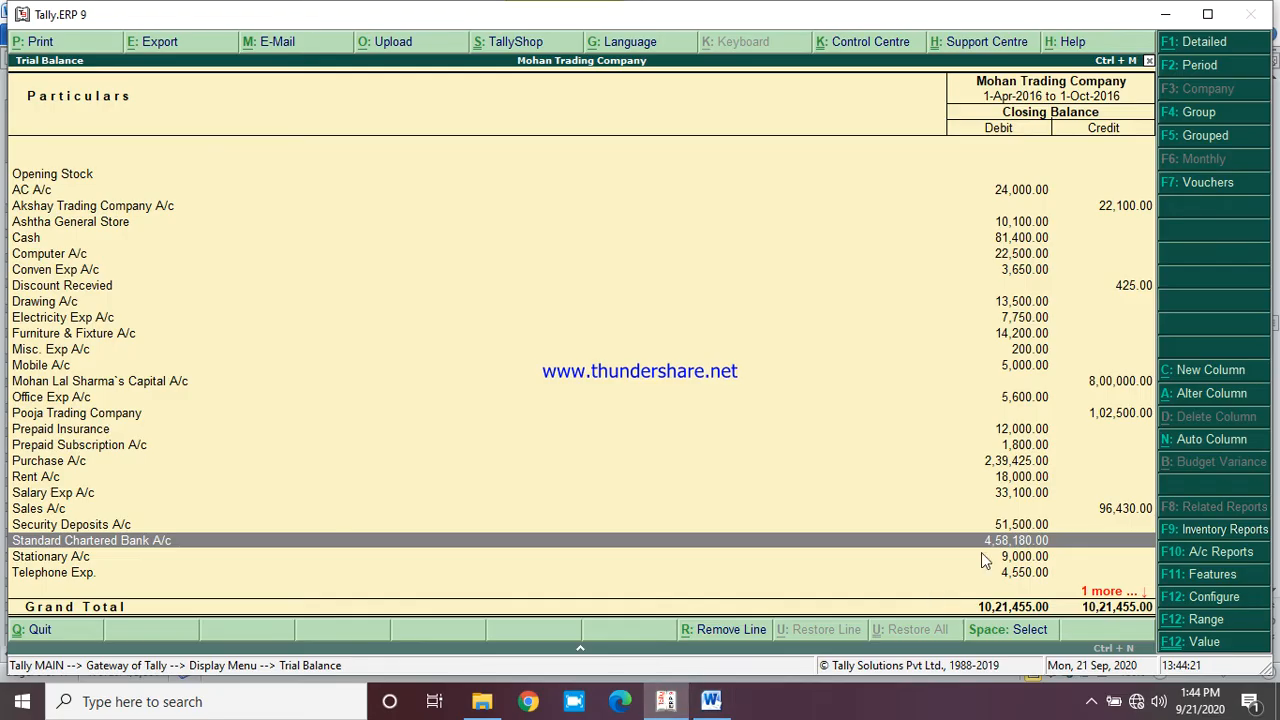
click(1020, 242)
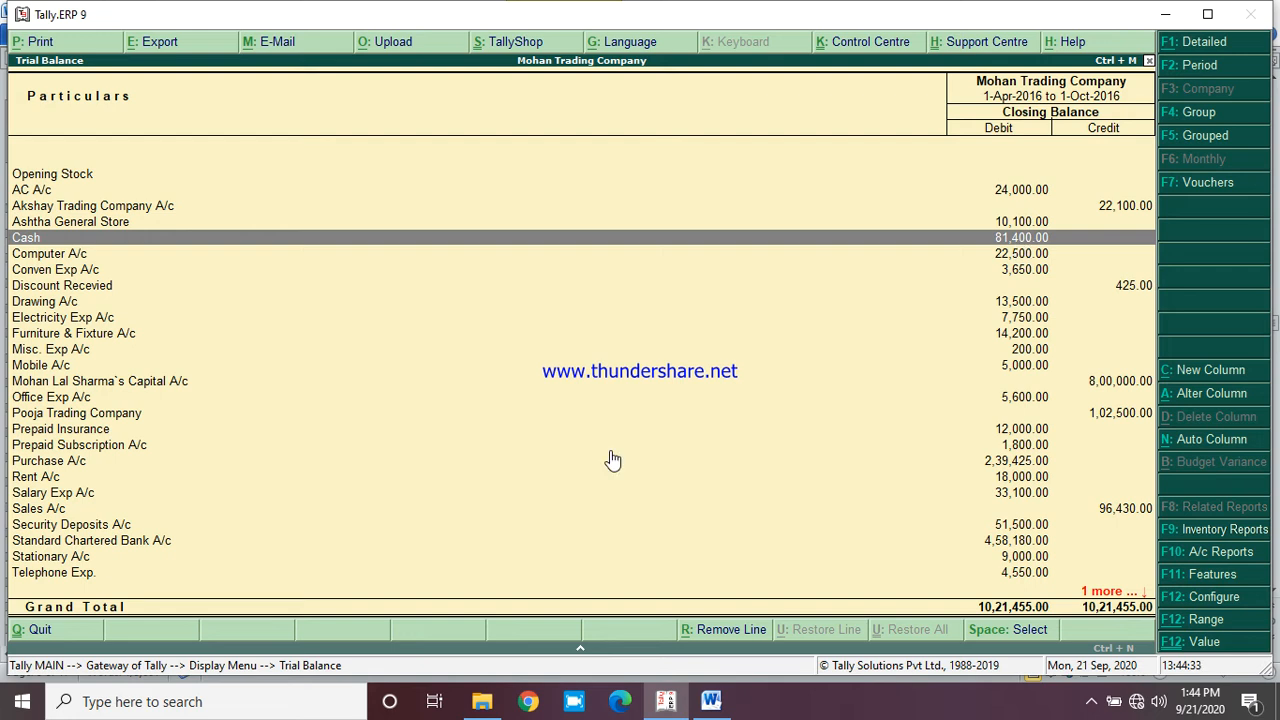
key(ctrl+n)
text(81400)
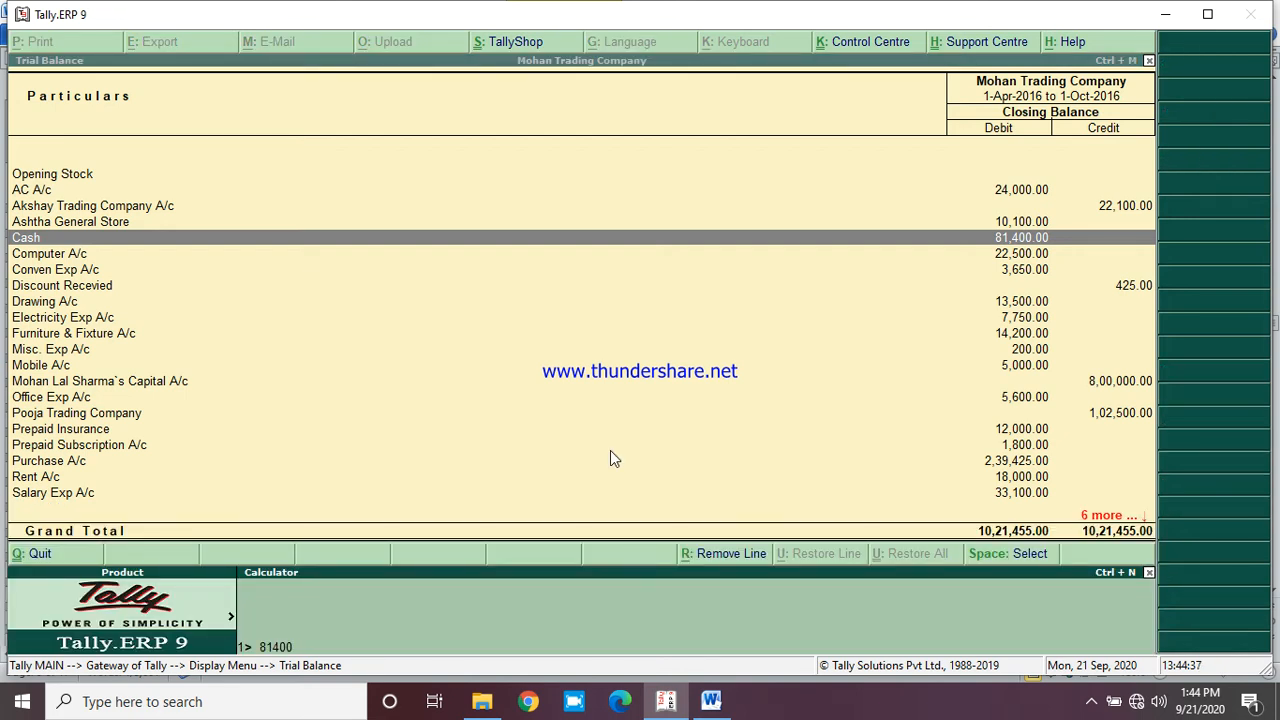
text(-80500)
key(Return)
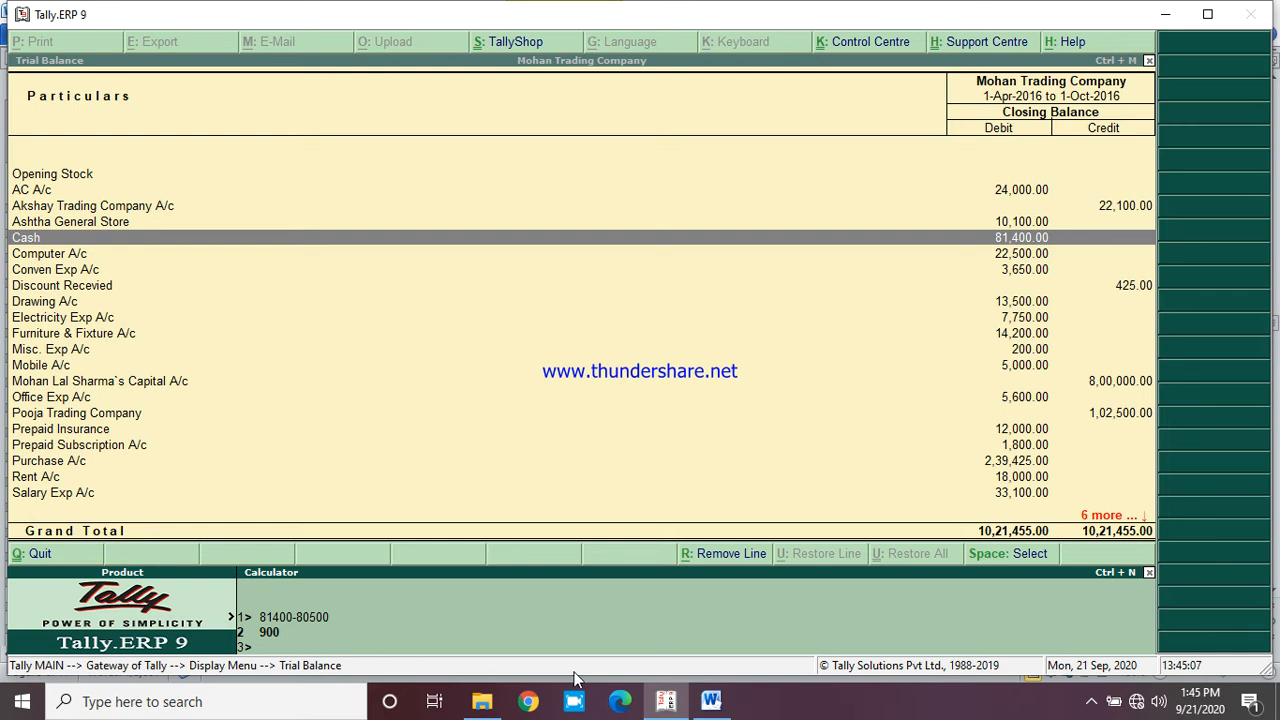
Leave the calculator and Trial Balance, and display the Day Book for 1-Oct-2016
click(677, 698)
click(677, 698)
key(ctrl+m)
key(Escape)
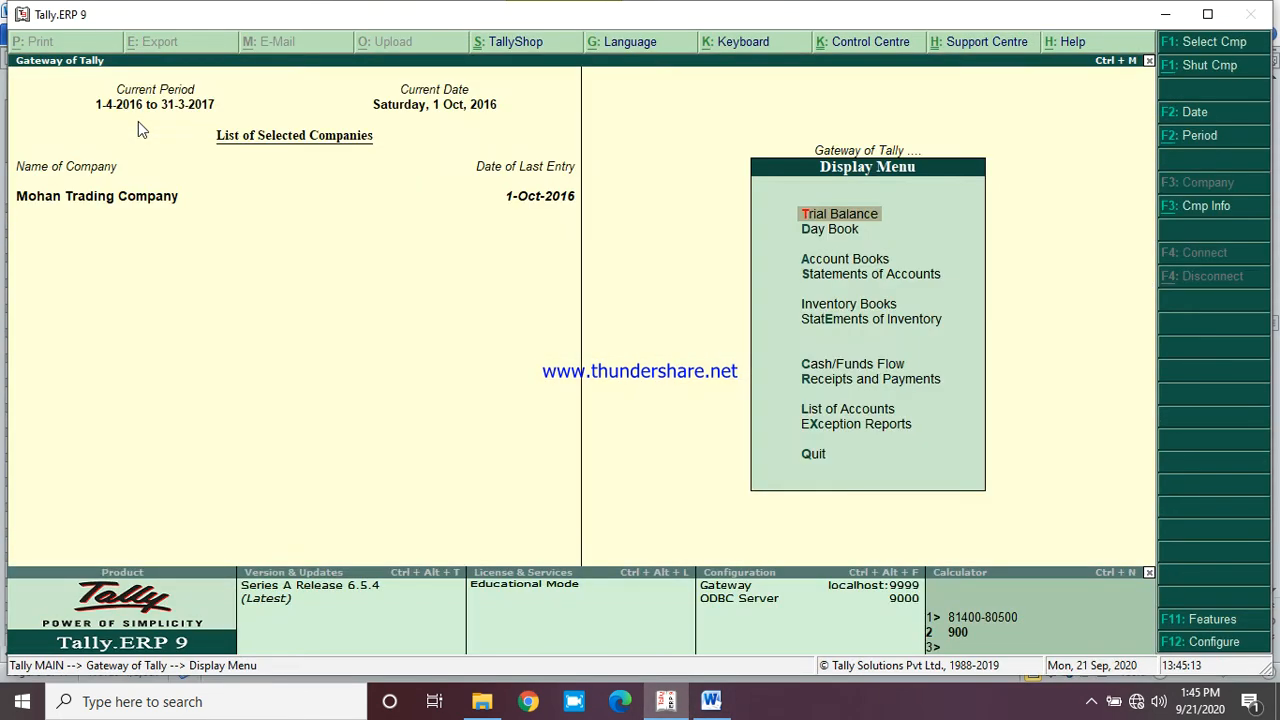
key(Down)
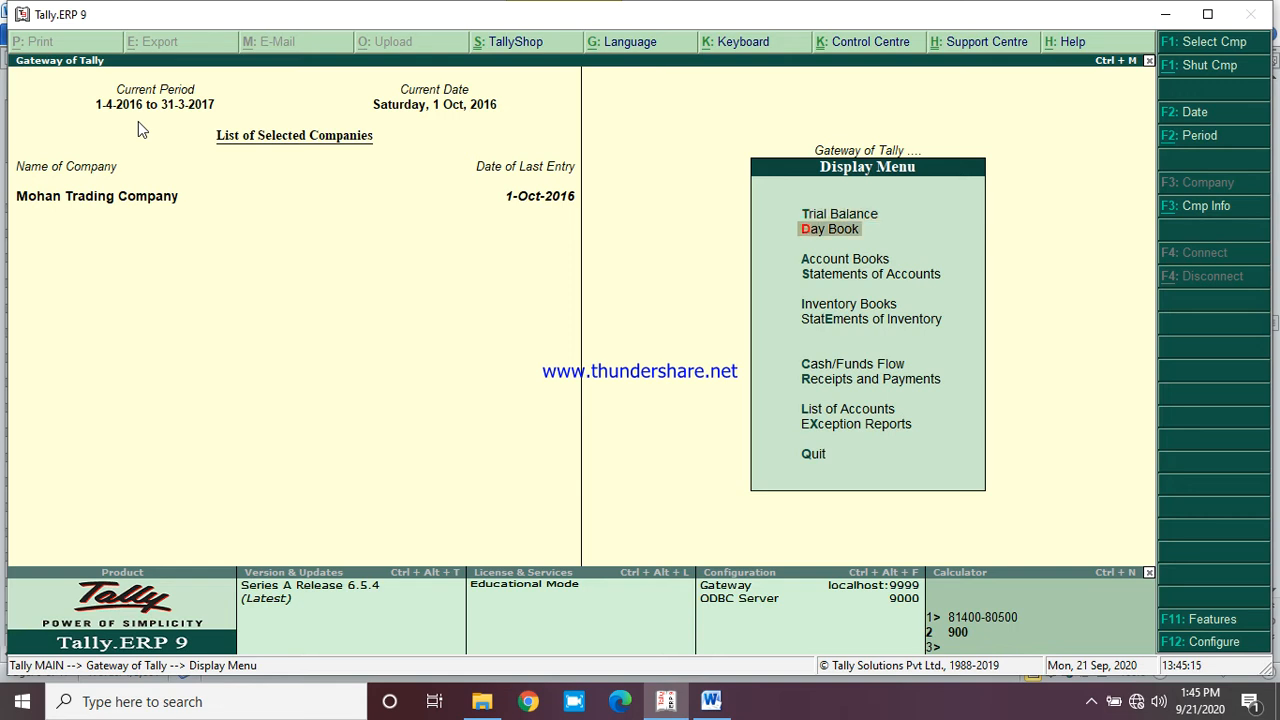
key(Return)
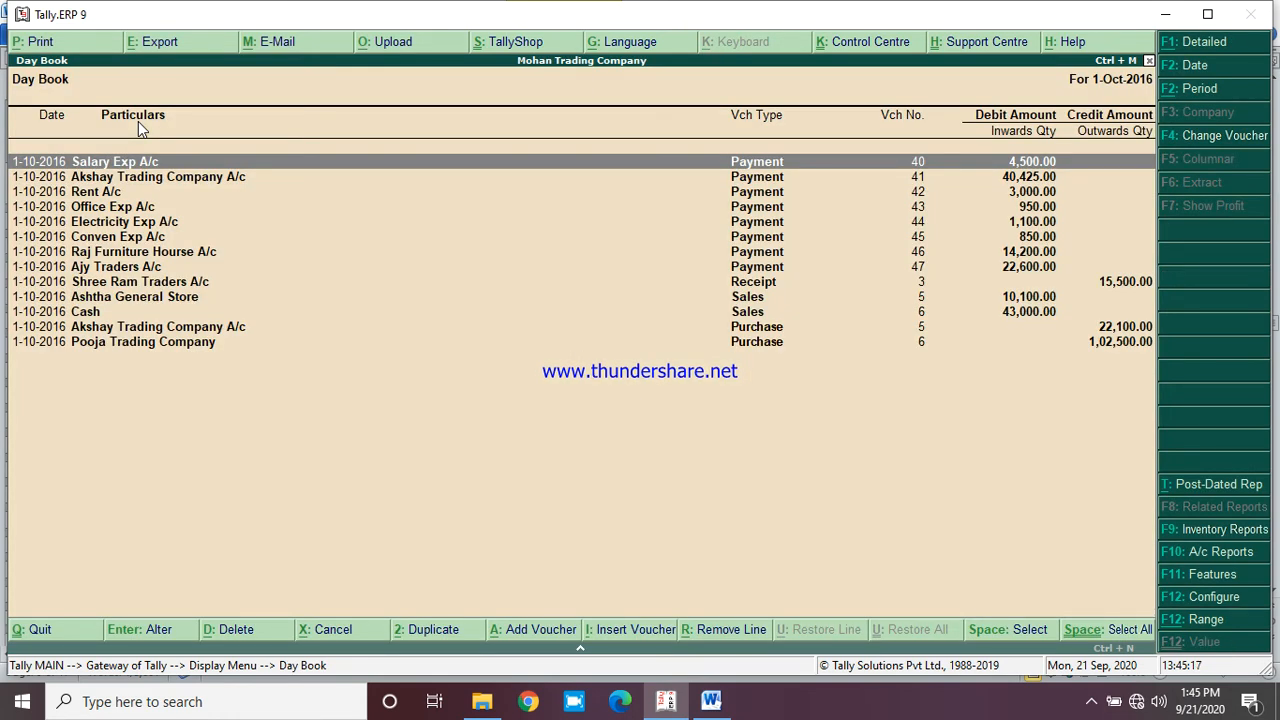
Review the Day Book's vouchers one by one, from the Salary Exp A/c payment to the Pooja Trading Company purchase
key(Down)
key(Down)
key(Down)
key(Down)
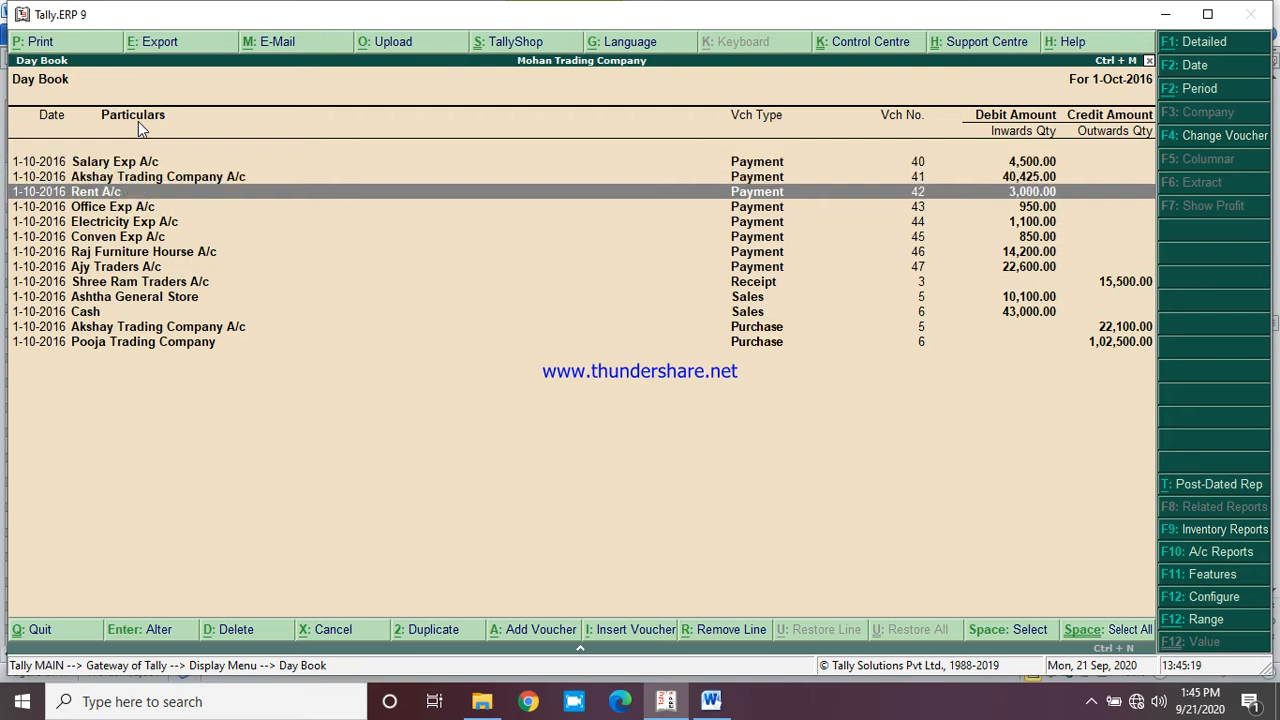
key(Down)
key(Down)
key(Down)
key(Down)
key(Down)
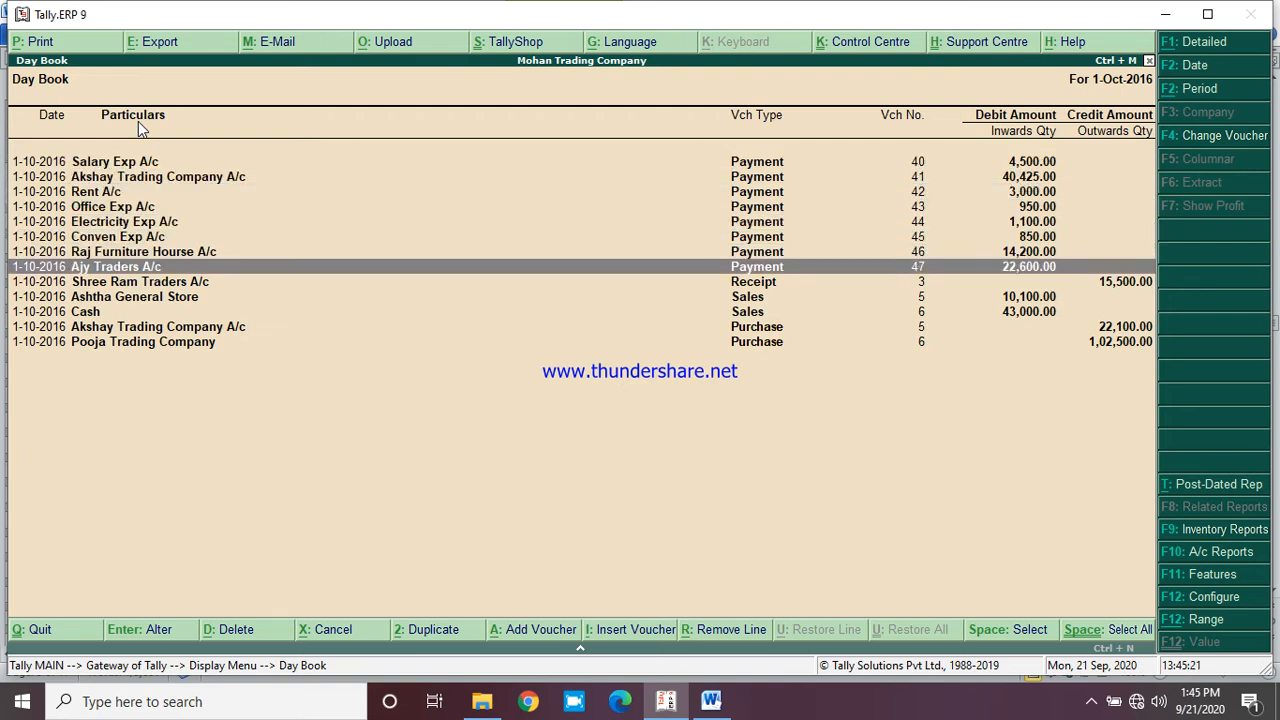
key(Down)
key(Down)
key(Down)
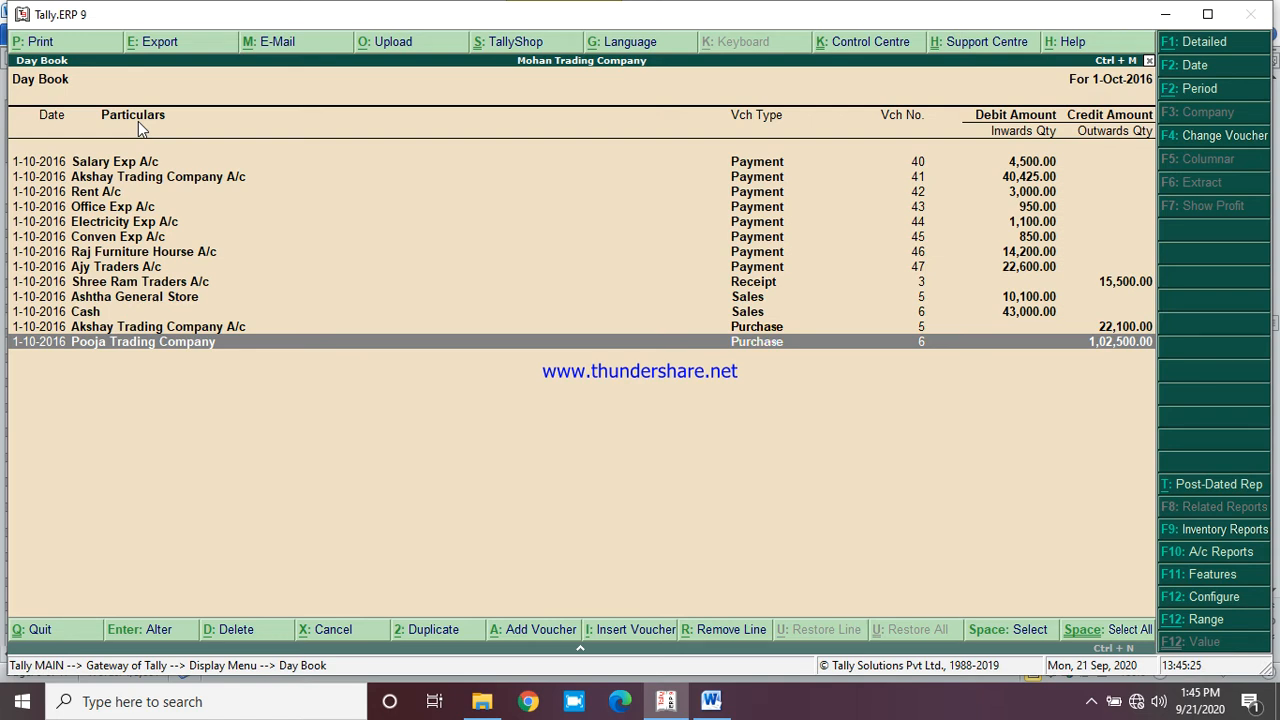
Switch to the Word case study and go back to the start of the Oct-2016 transaction list
click(727, 705)
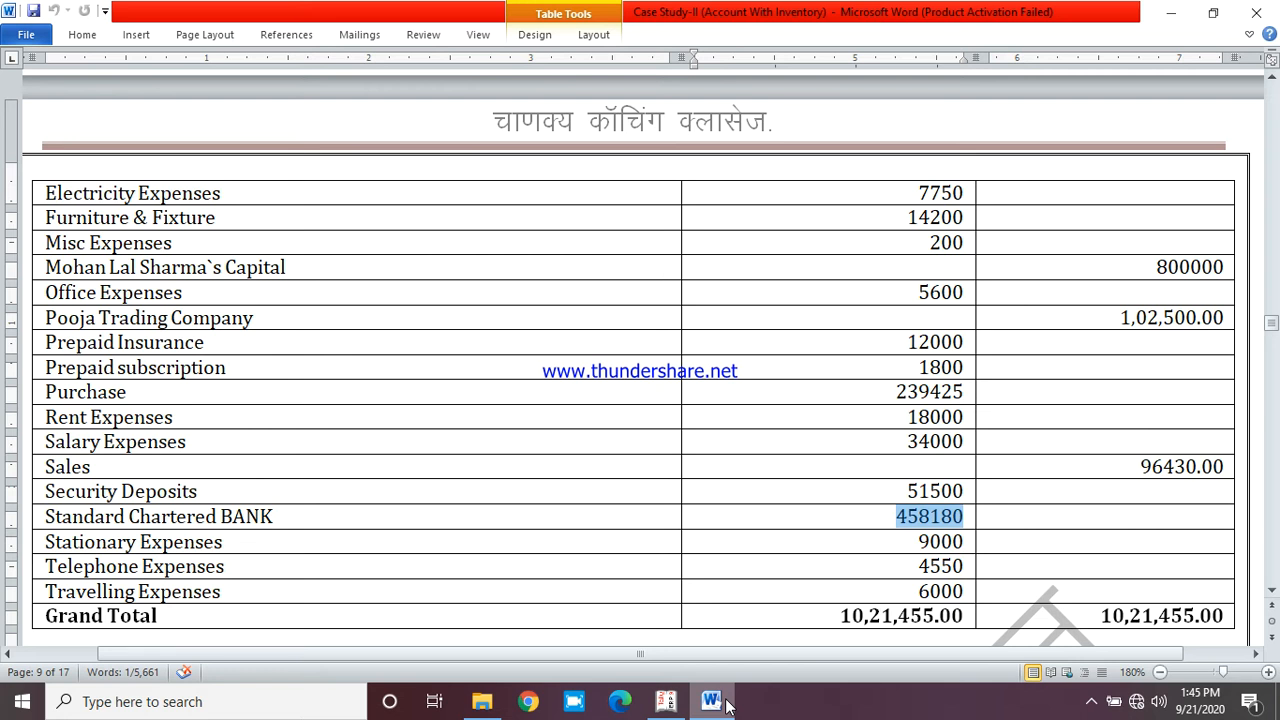
click(1269, 83)
click(1269, 83)
click(1269, 83)
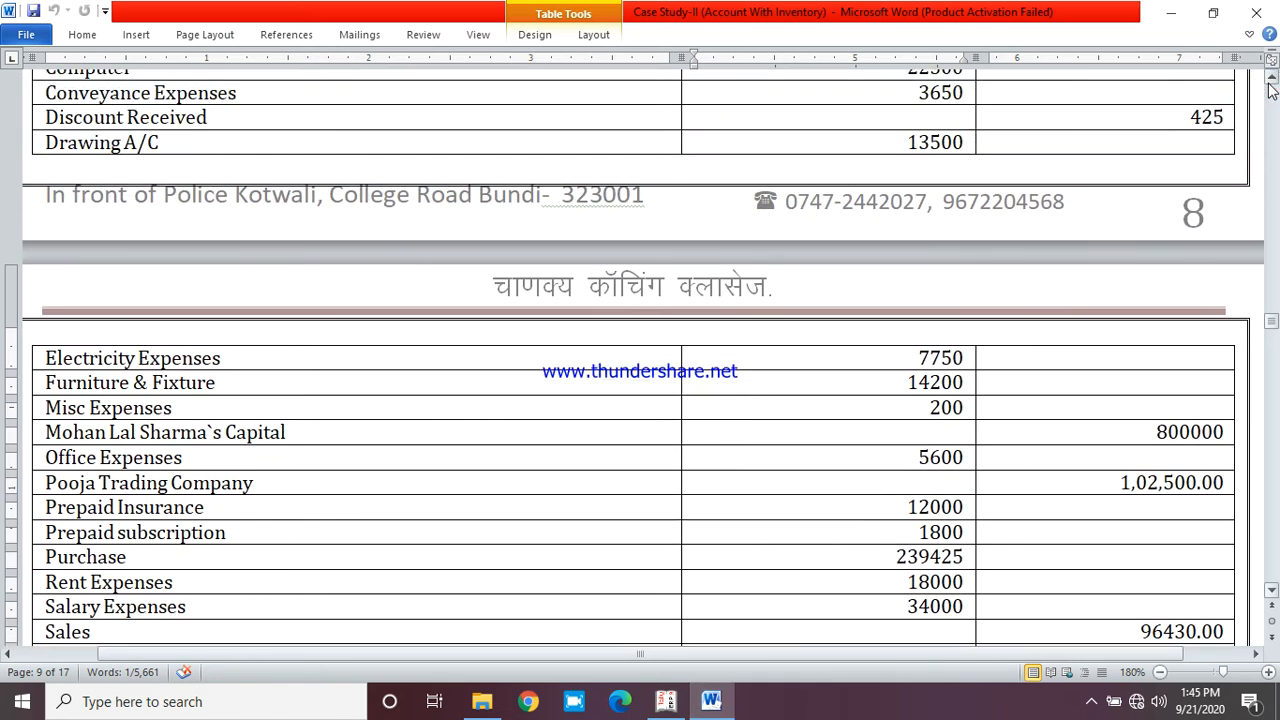
click(1270, 80)
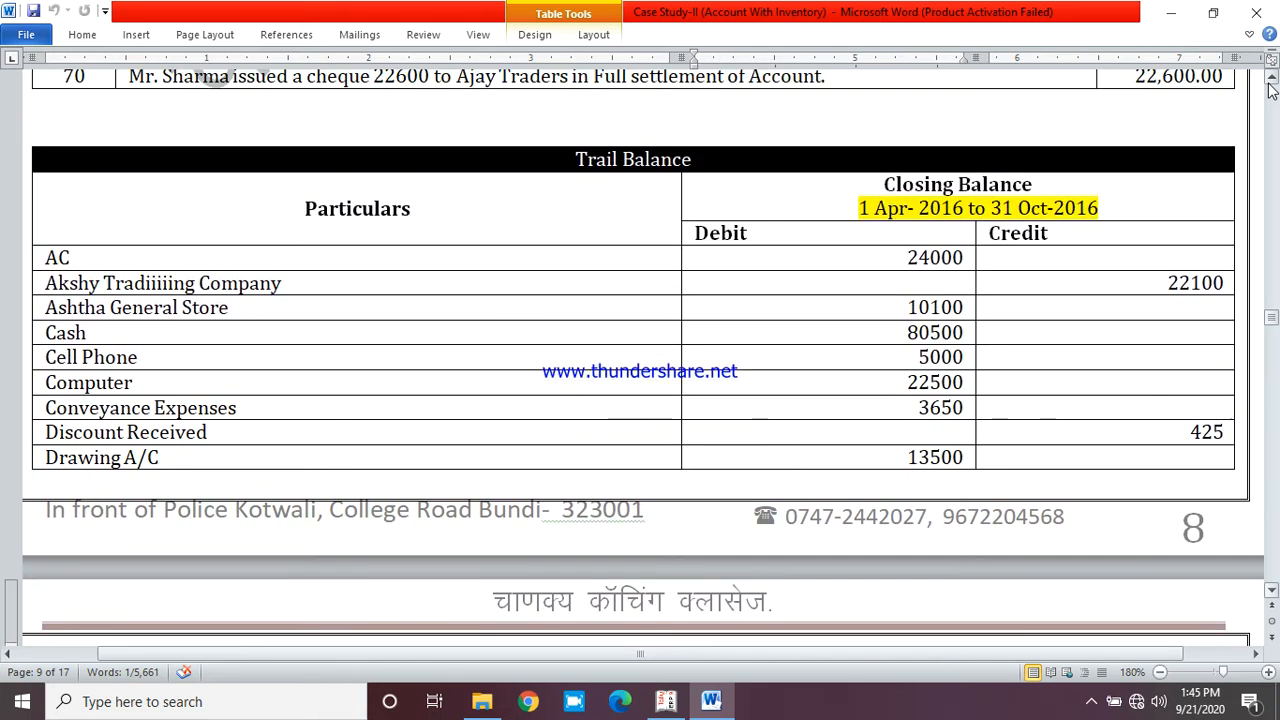
click(1269, 83)
click(1269, 83)
click(1269, 83)
click(1270, 86)
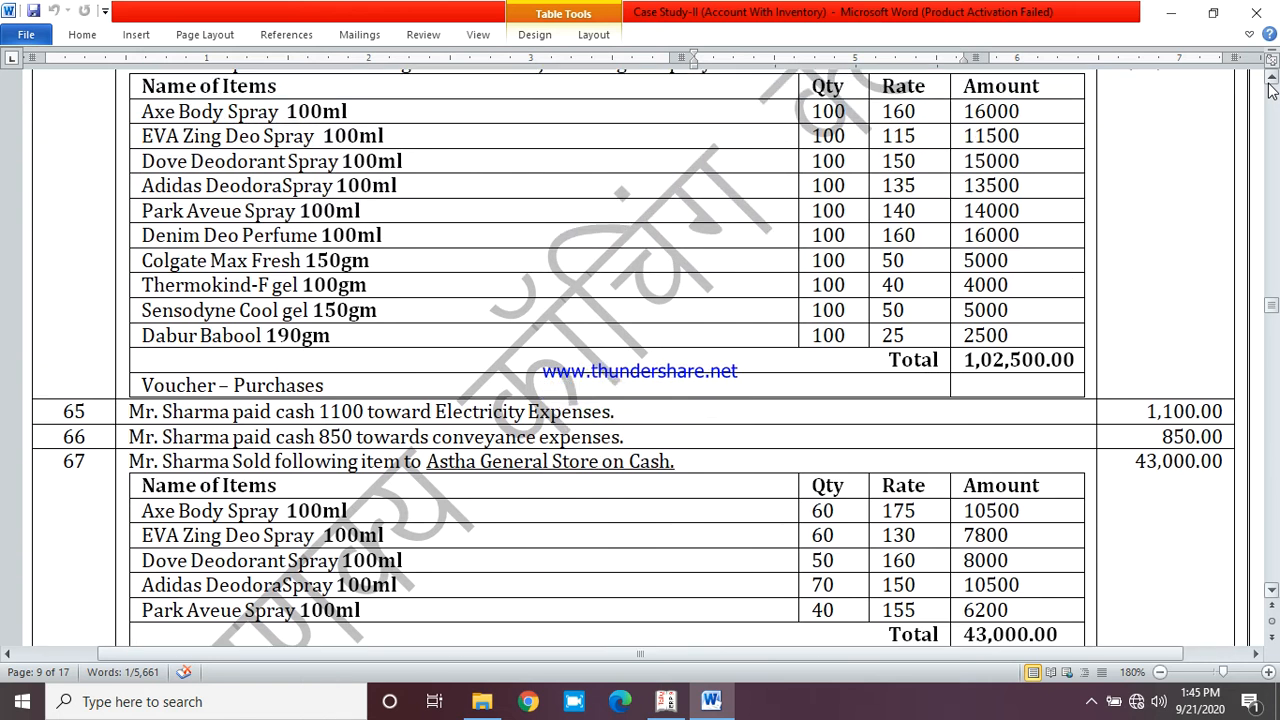
click(1270, 89)
click(1270, 89)
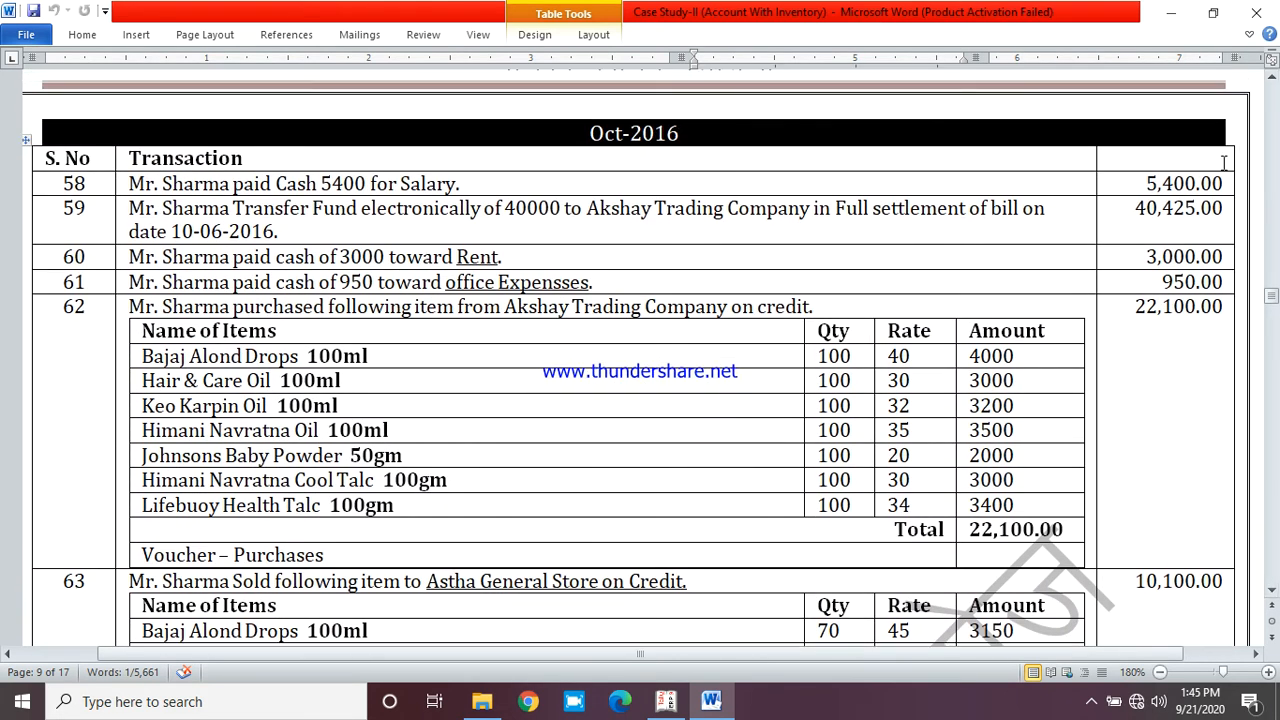
Check the October transaction amounts one by one down to transaction 70, including the amount of transaction 69
click(1216, 206)
key(Down)
key(Down)
key(Down)
key(Down)
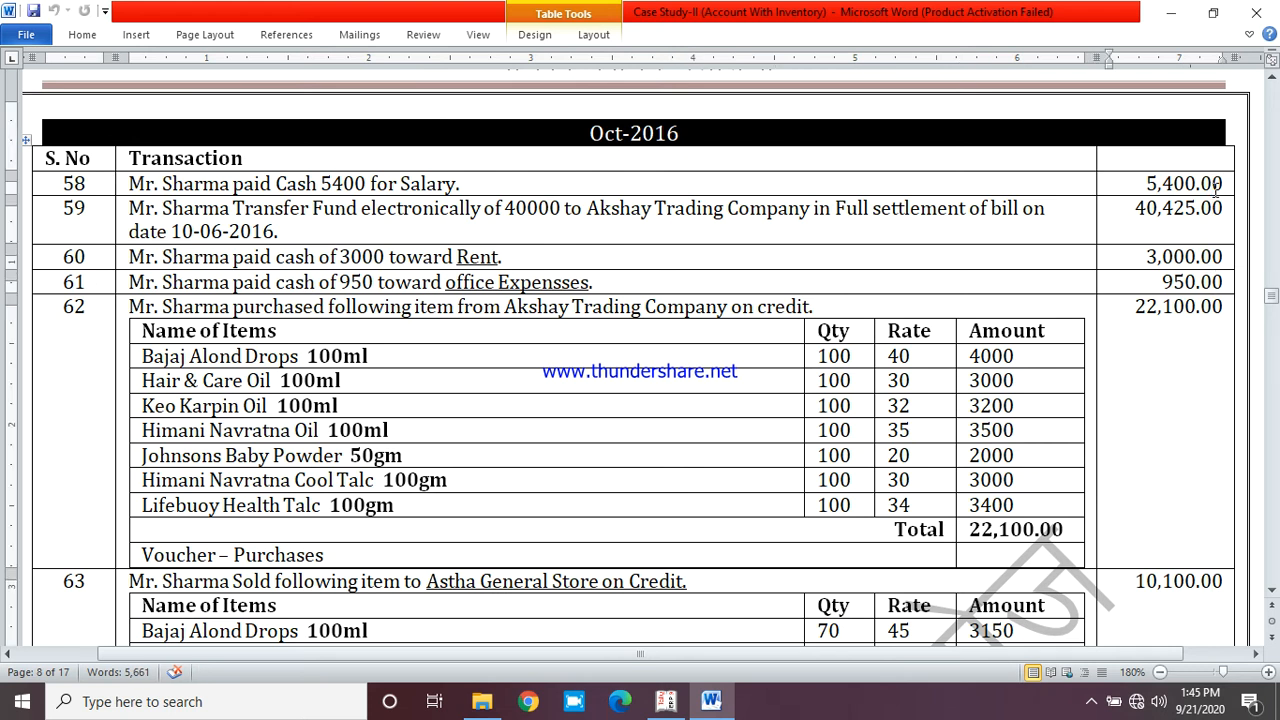
key(Down)
key(Down)
key(Down)
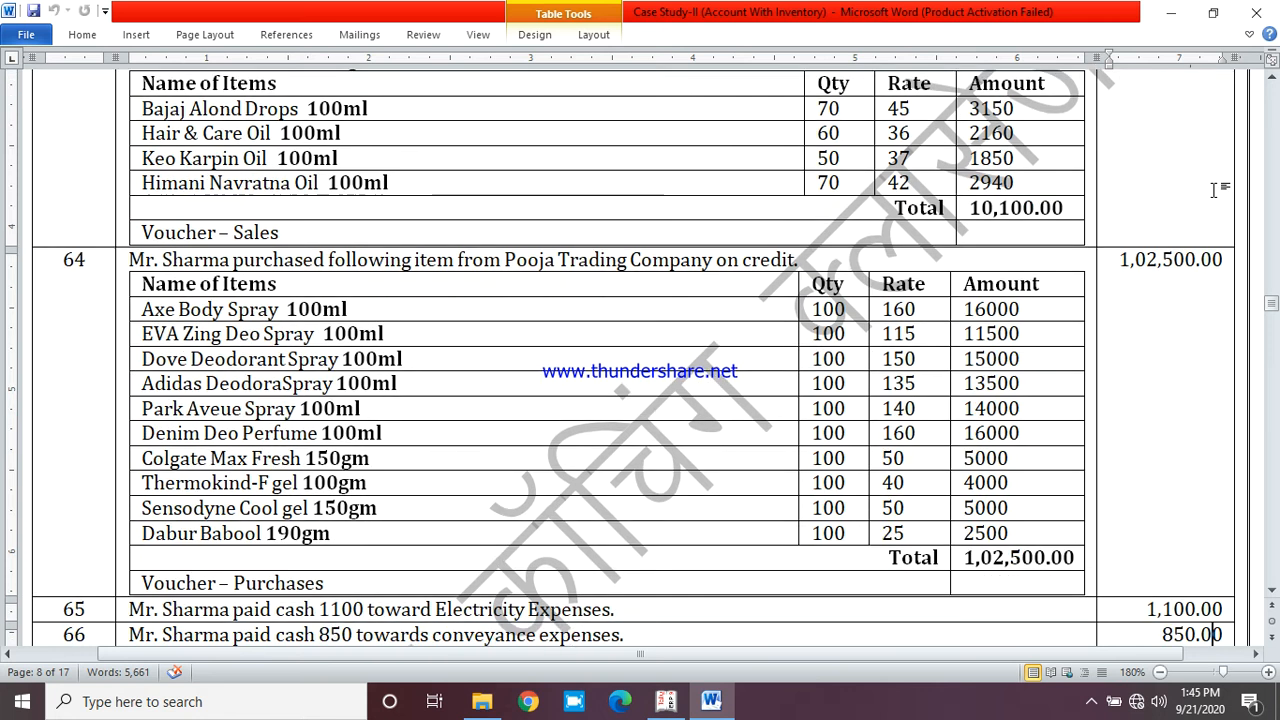
key(Down)
key(Down)
key(Down)
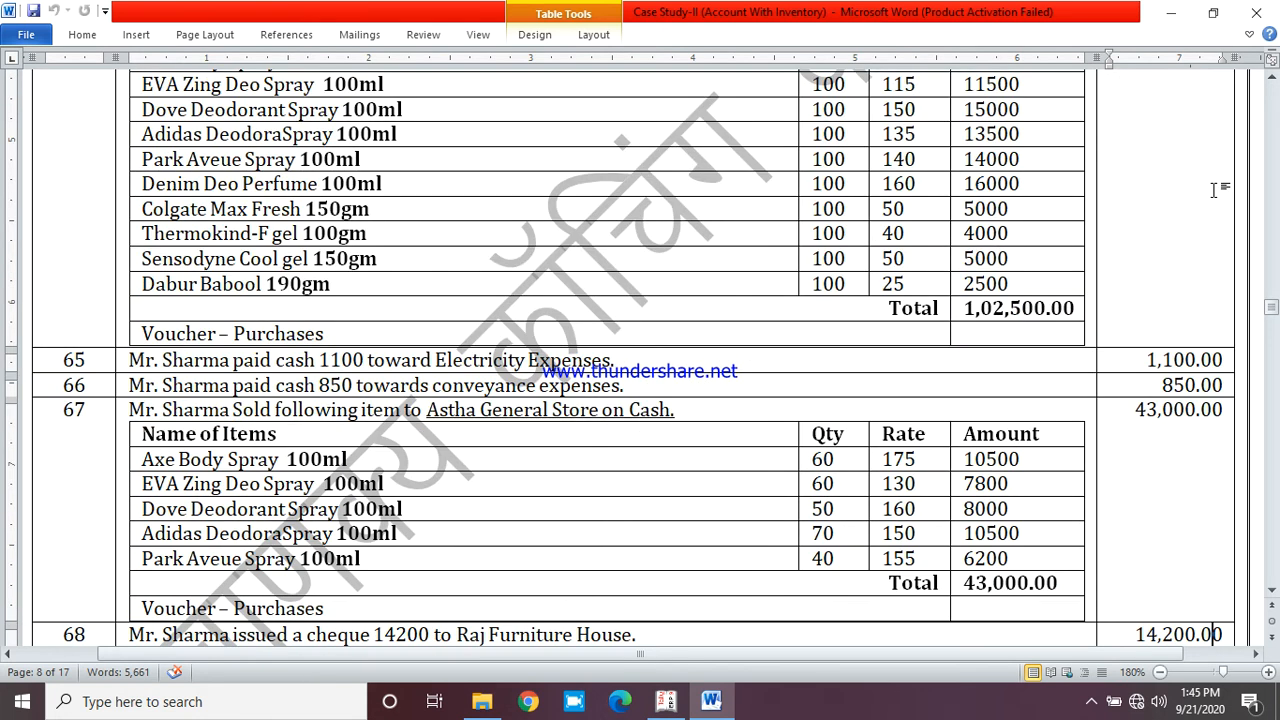
key(Down)
key(Down)
key(Down)
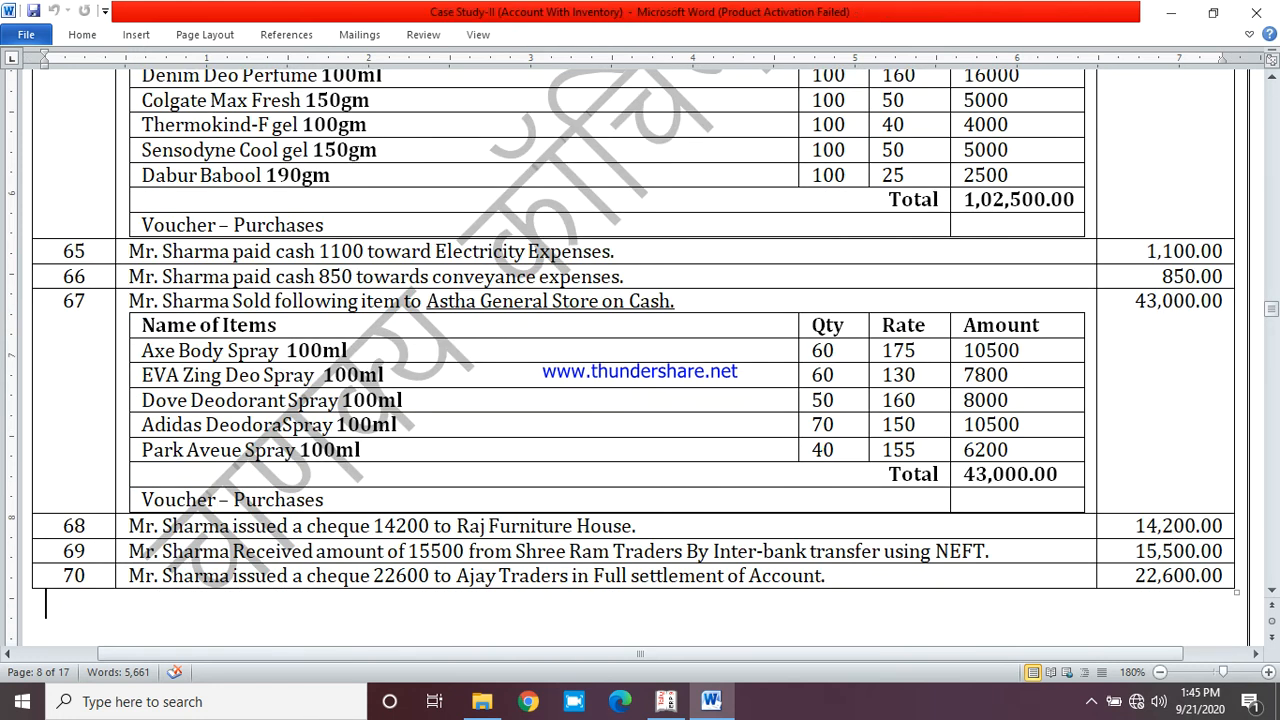
click(1174, 546)
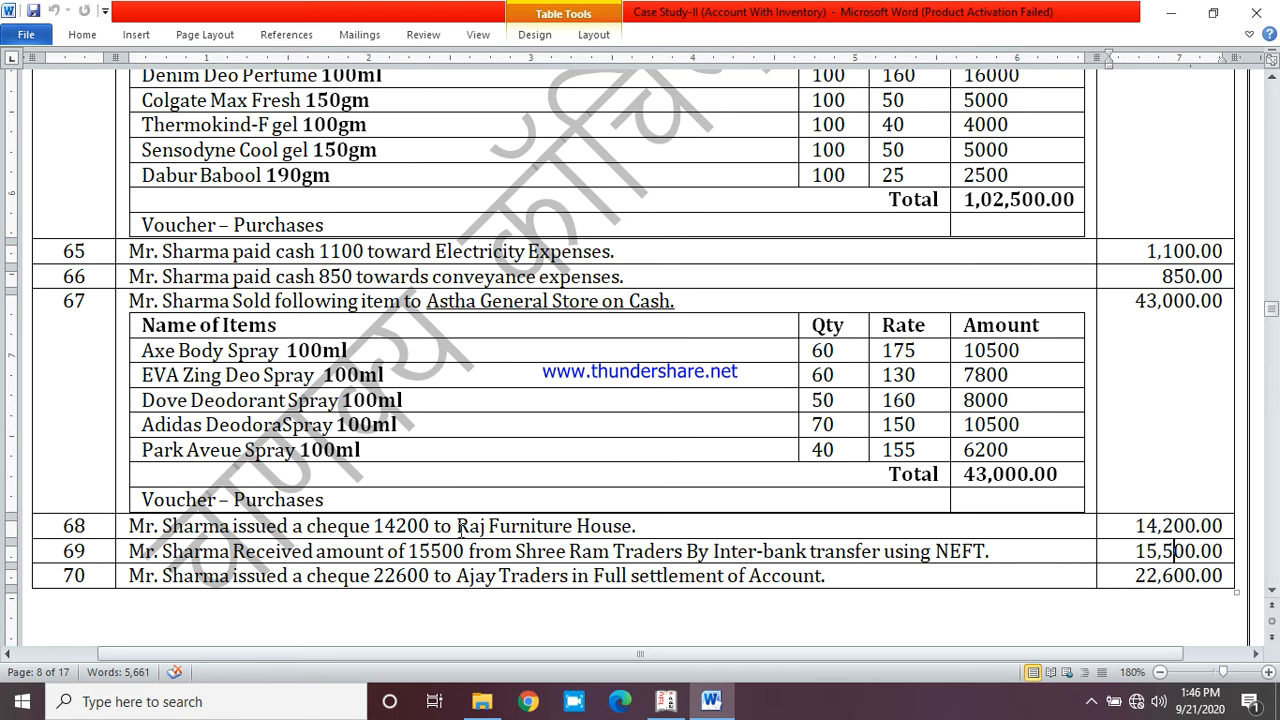
Return to Tally, leave the Day Book, and display the Trial Balance ledger-wise, starting at AC A/c
click(664, 702)
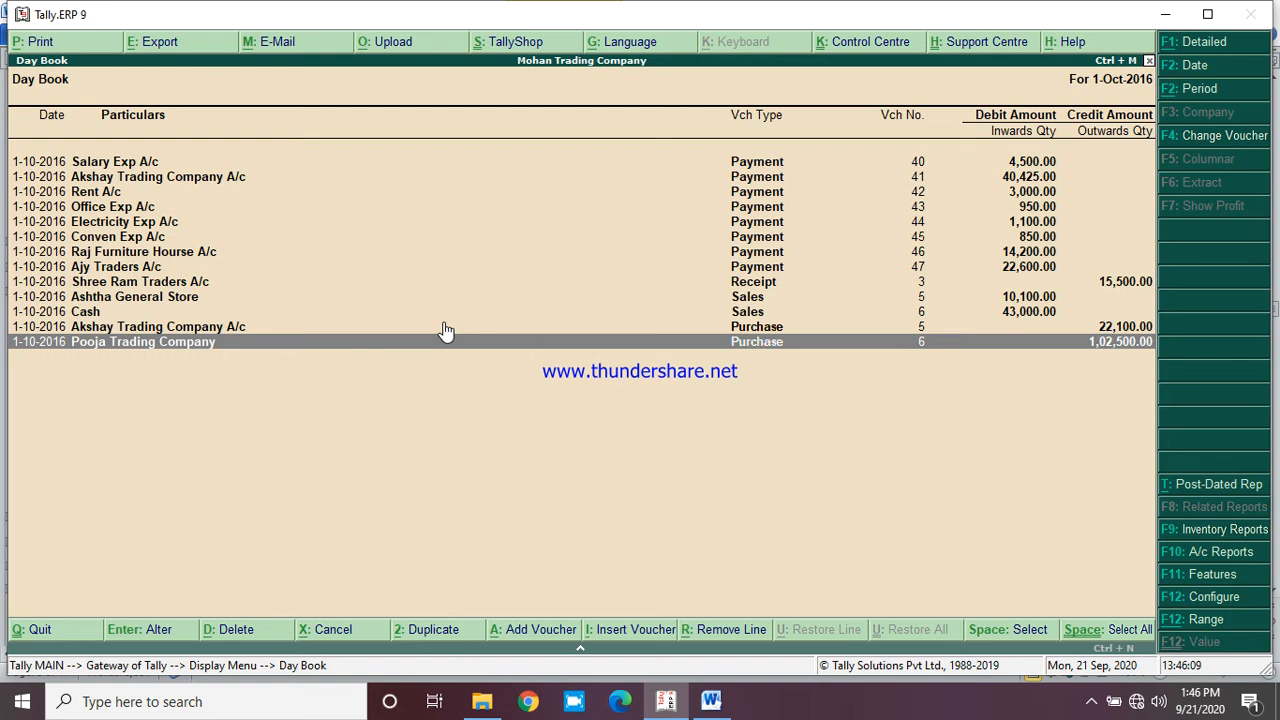
key(Escape)
key(Up)
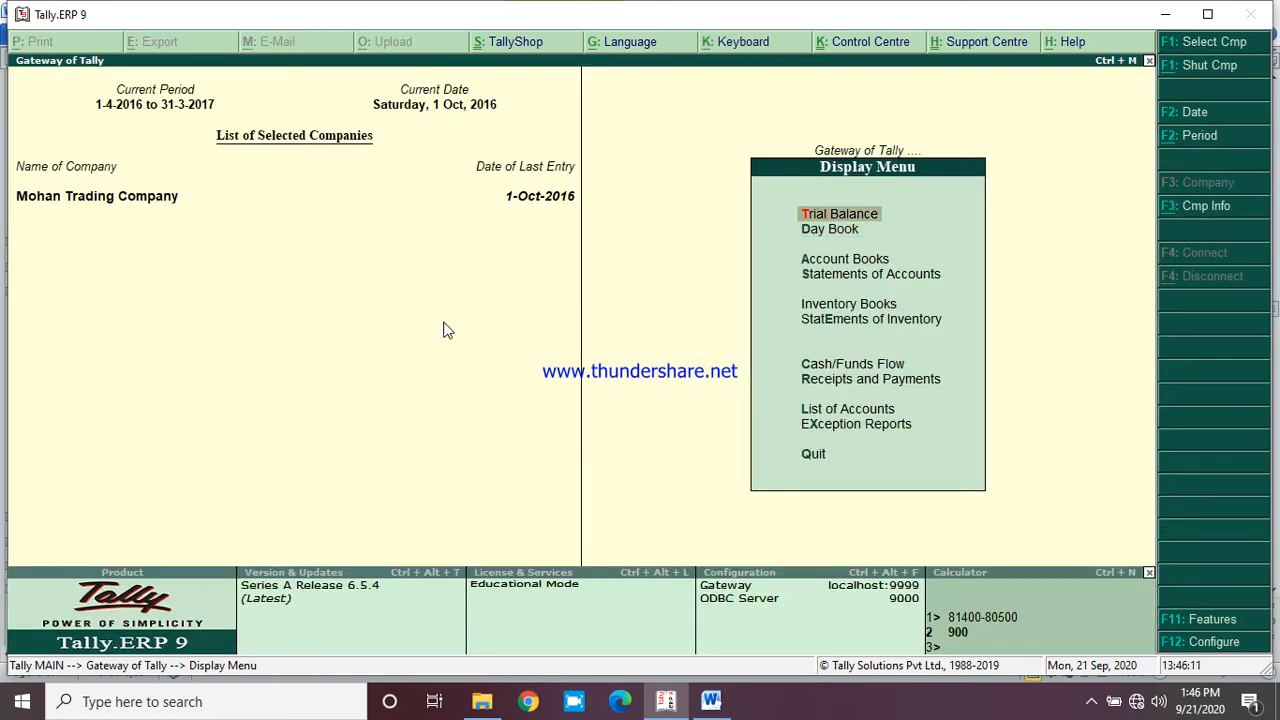
key(Return)
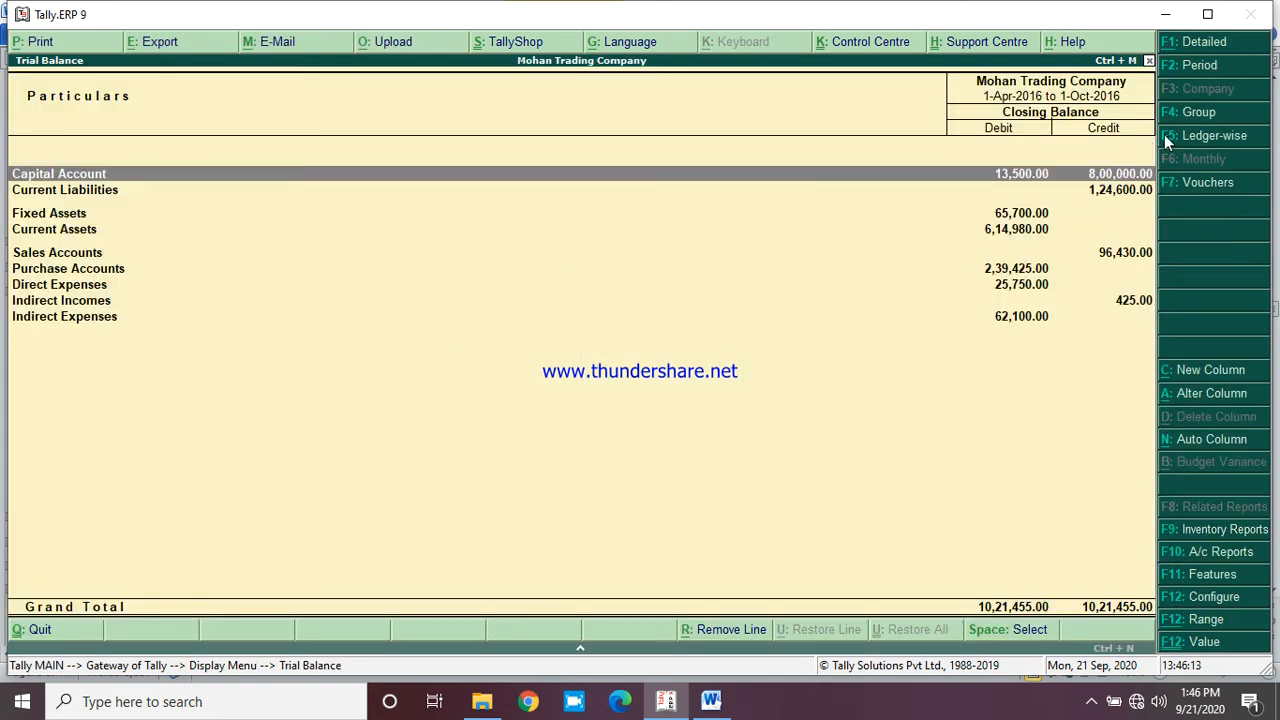
click(1213, 136)
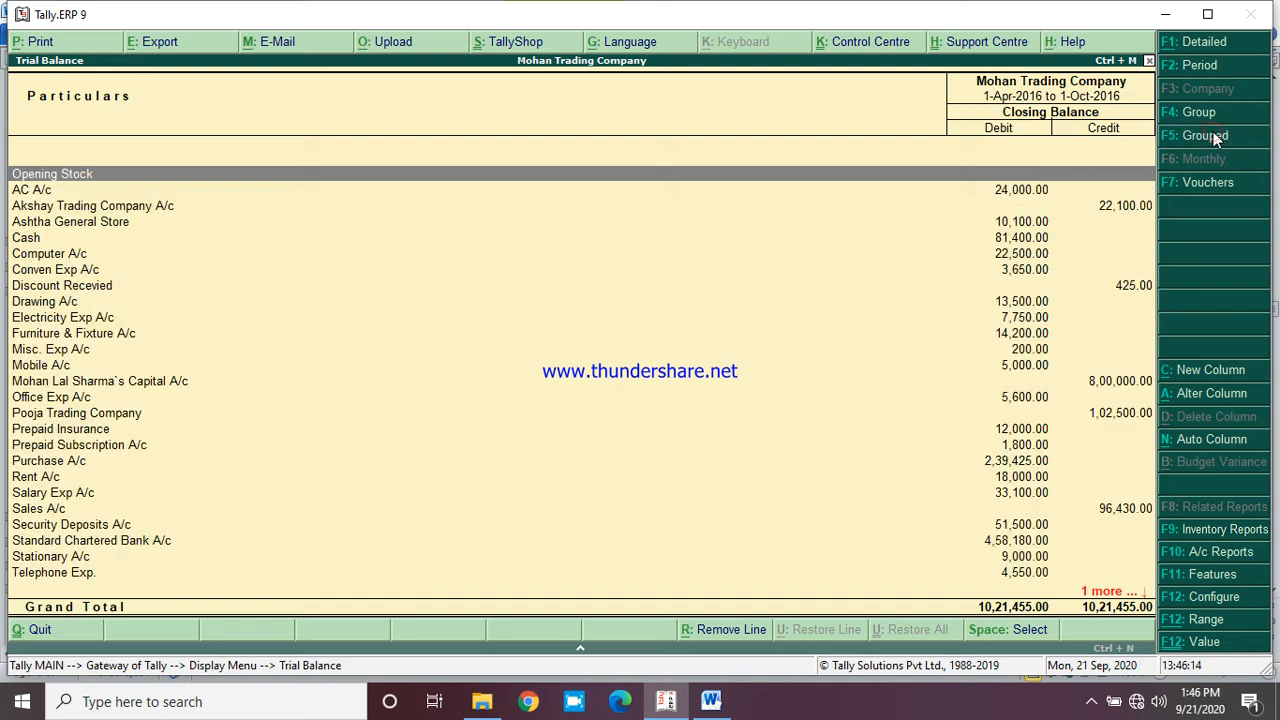
click(1050, 192)
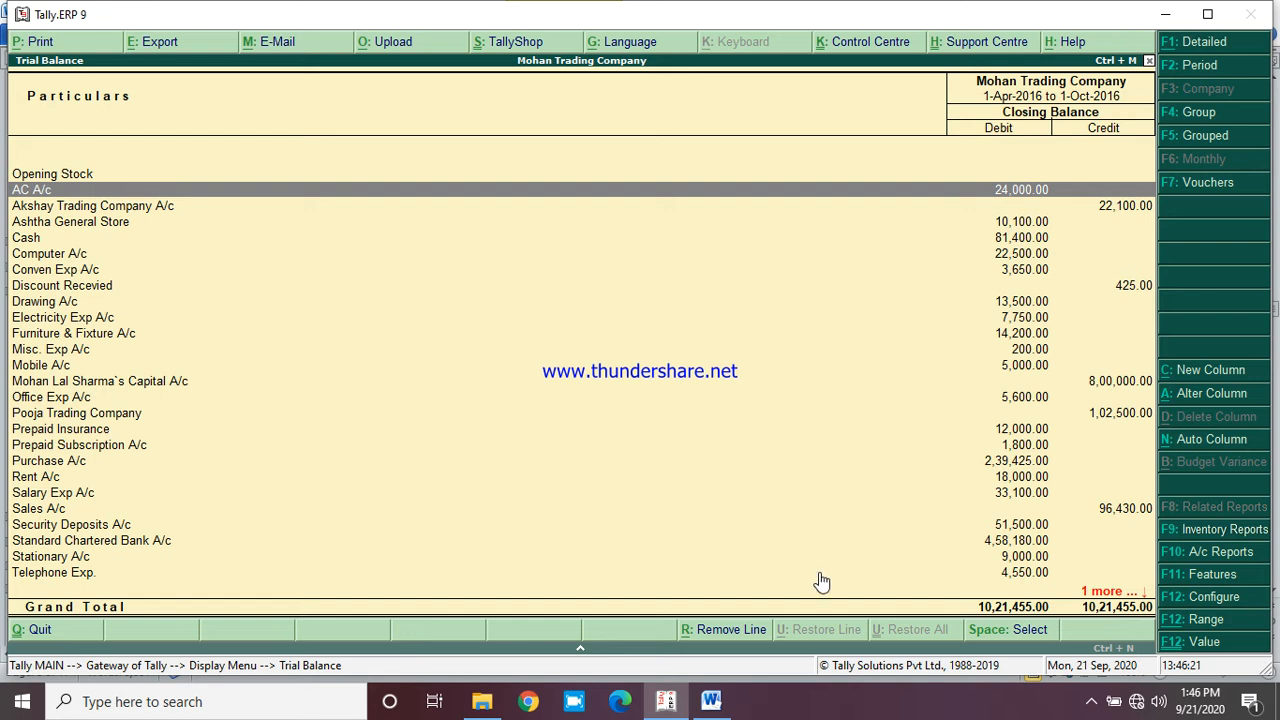
Switch to the Word case study and examine the closing balances from AC to Drawing A/C in its trial balance
click(713, 701)
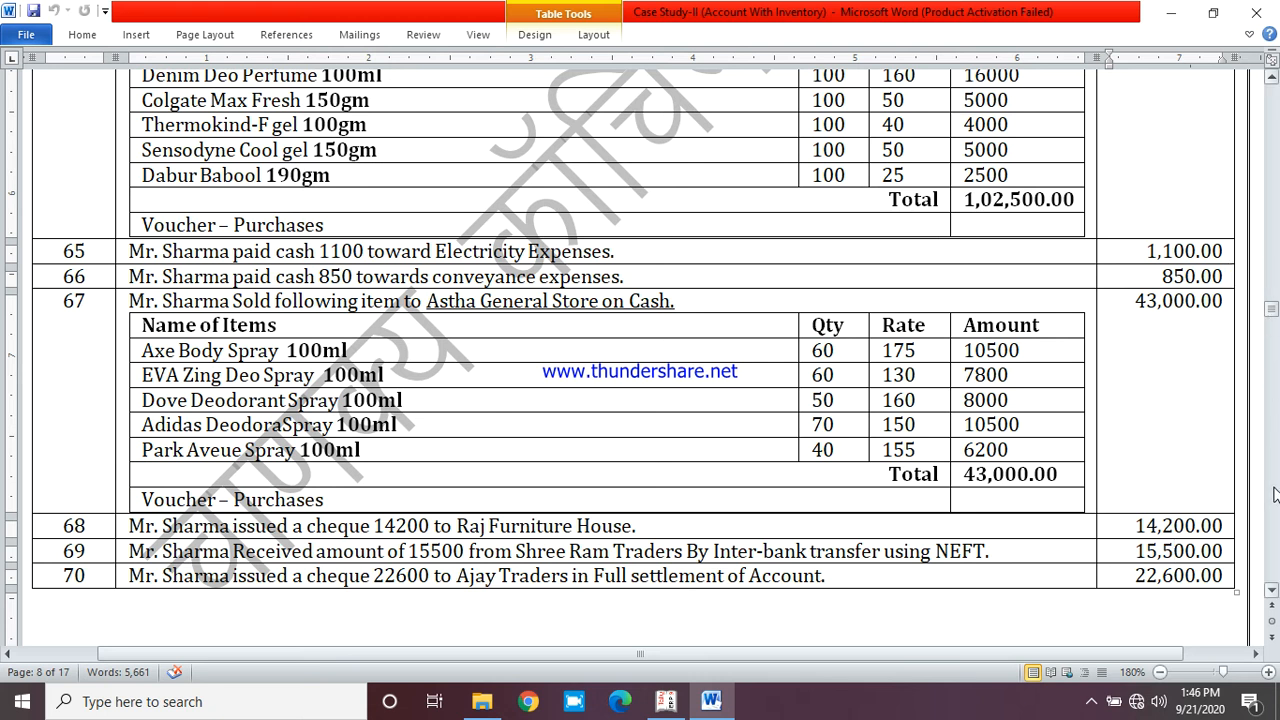
click(1270, 591)
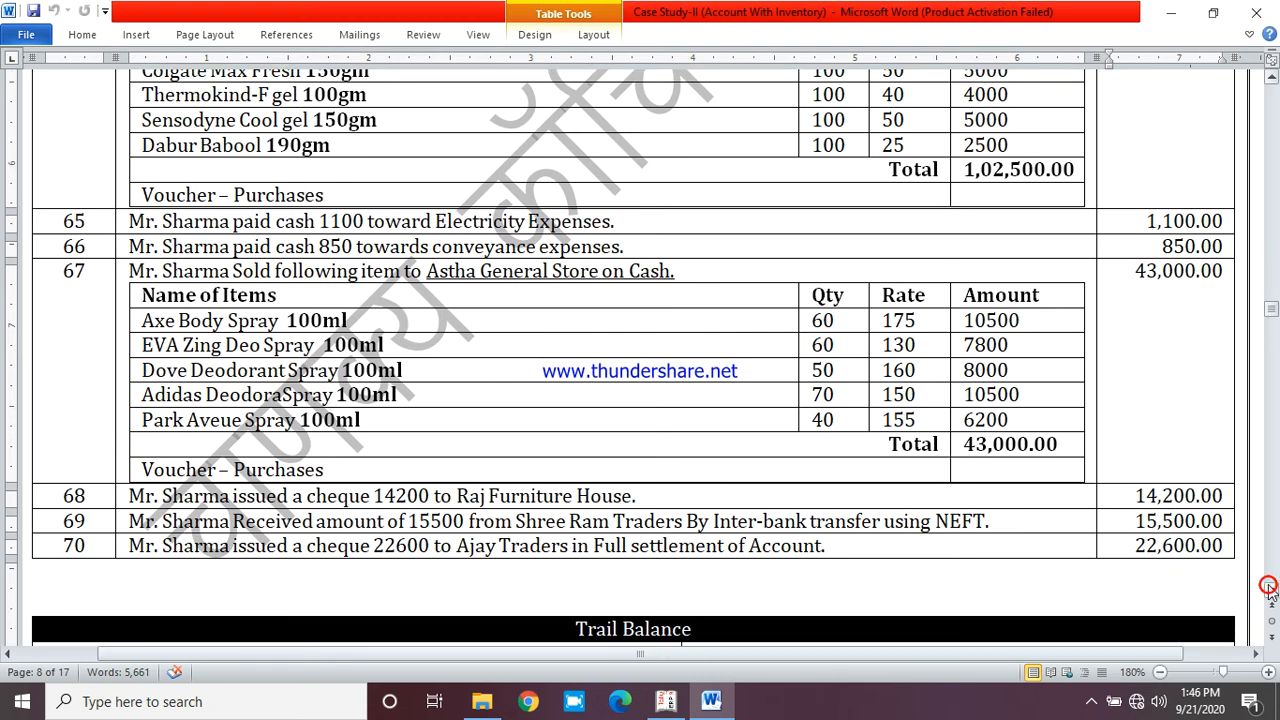
click(1270, 591)
scroll(1270, 591, down, 5)
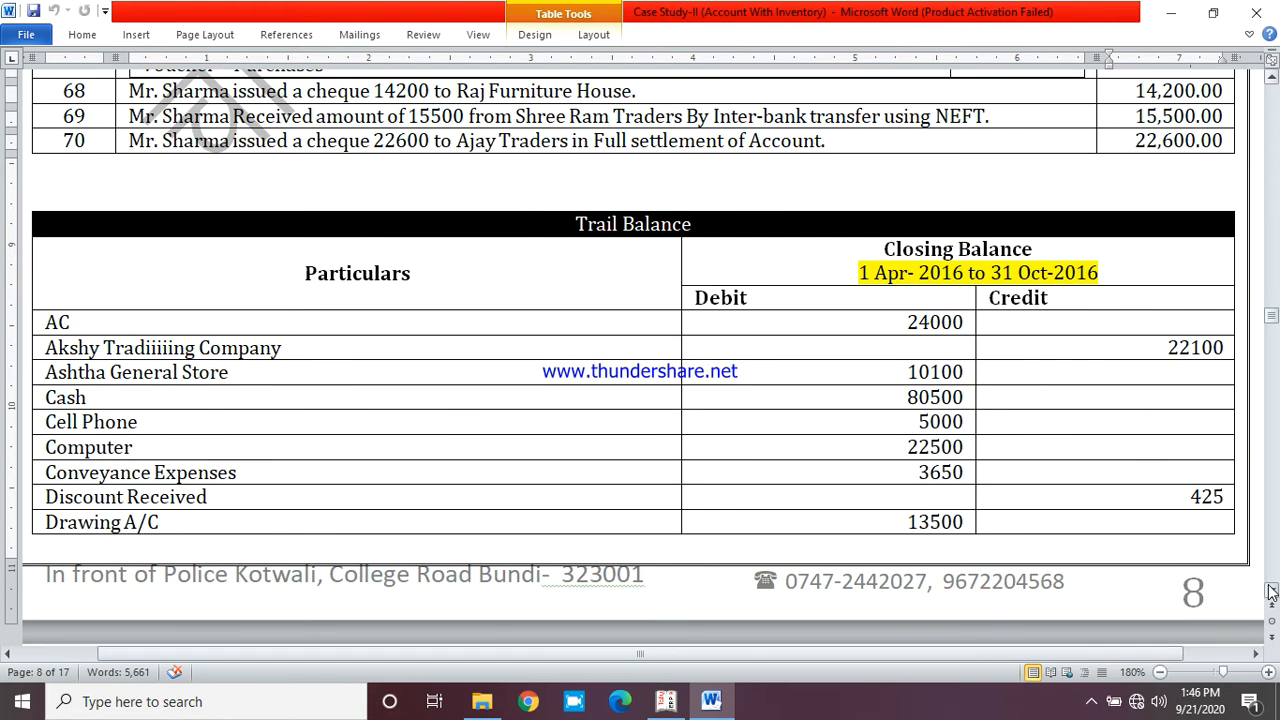
click(1270, 591)
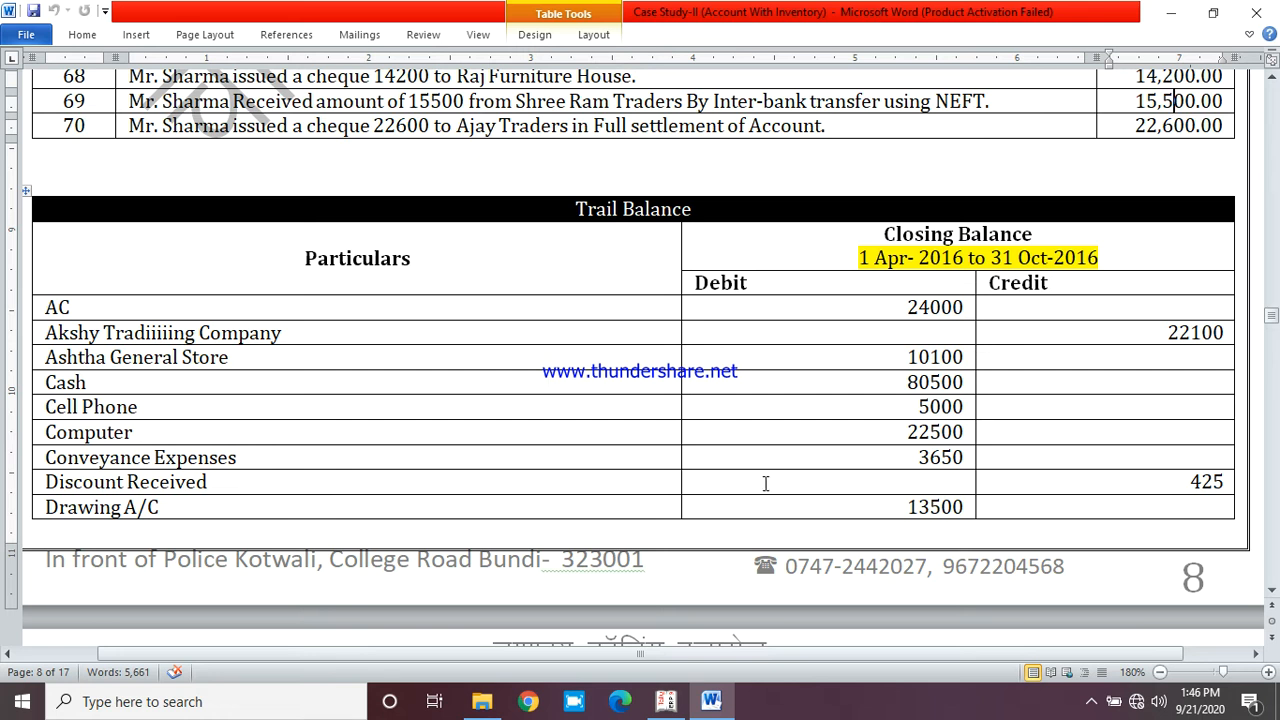
Switch to Tally and check the Trial Balance closing balances one by one from AC A/c to Drawing A/c
click(666, 701)
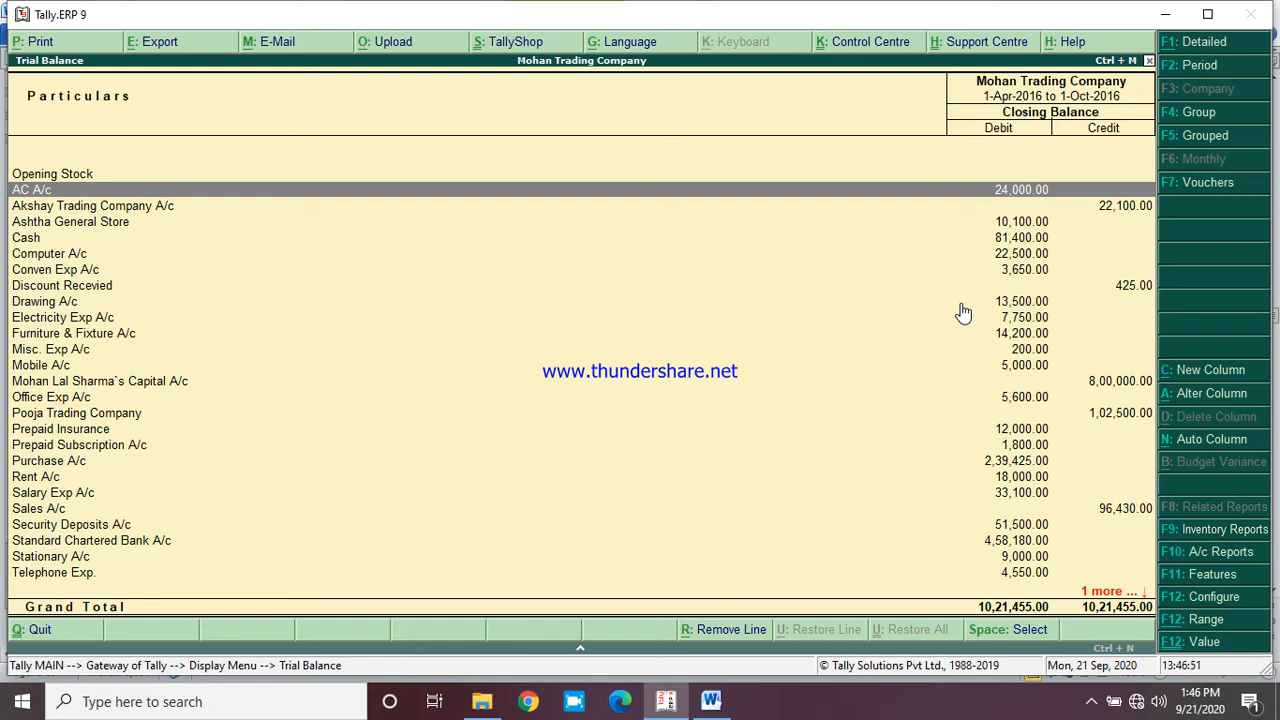
key(Down)
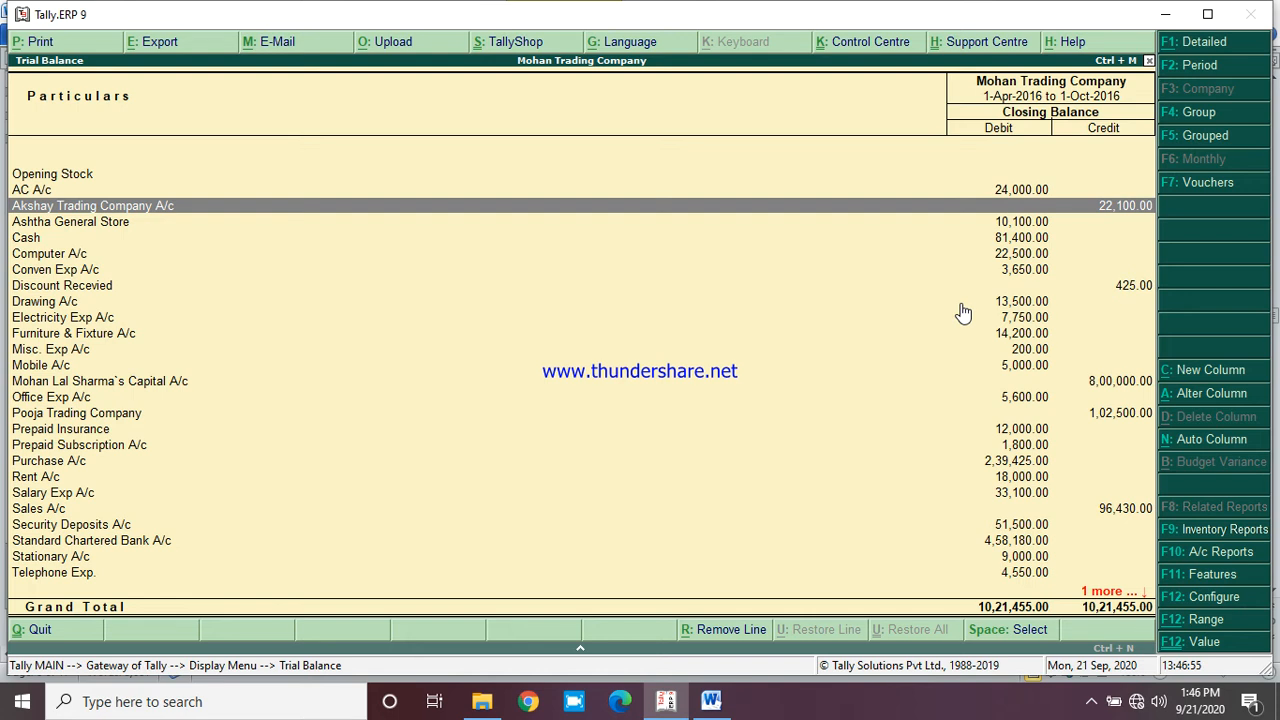
key(Down)
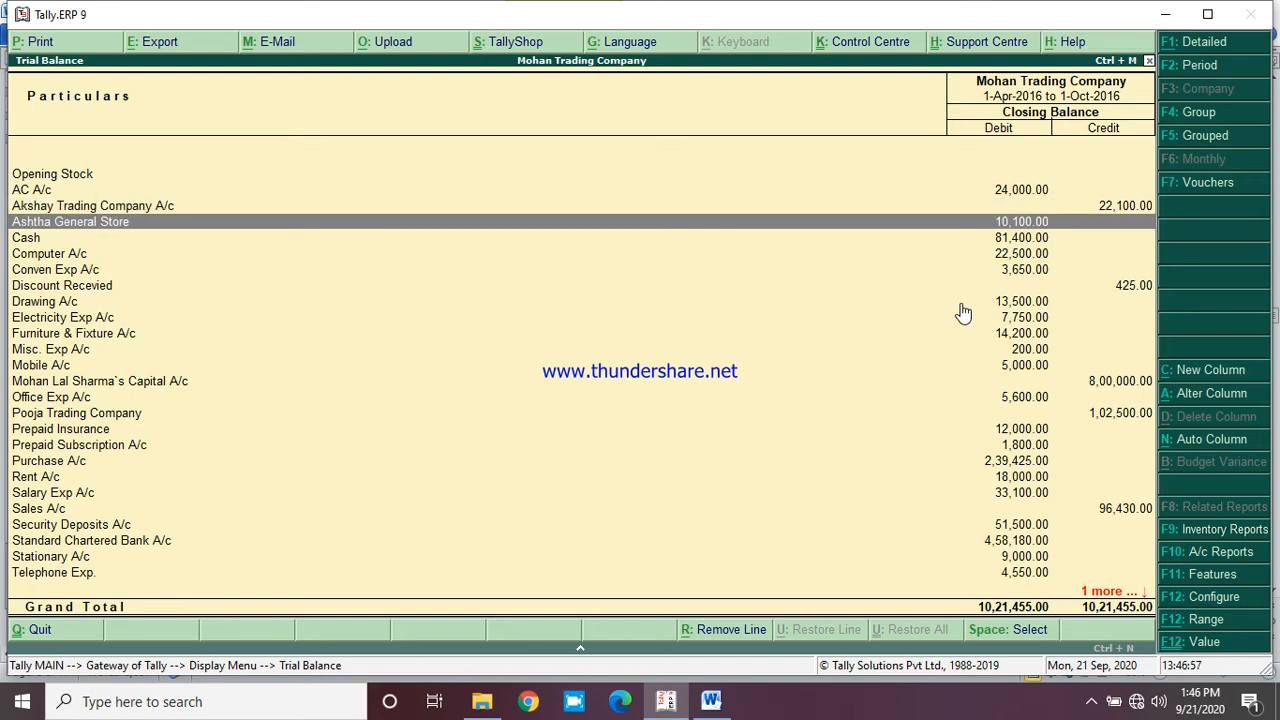
key(Down)
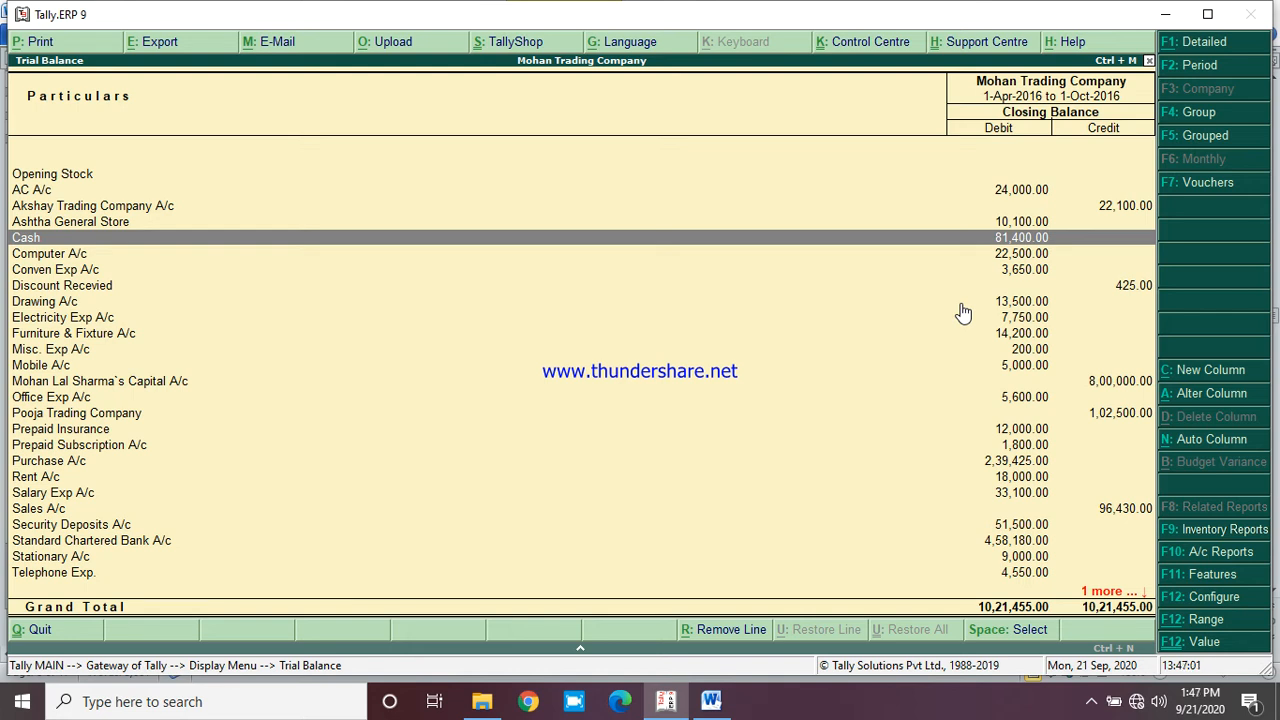
key(Down)
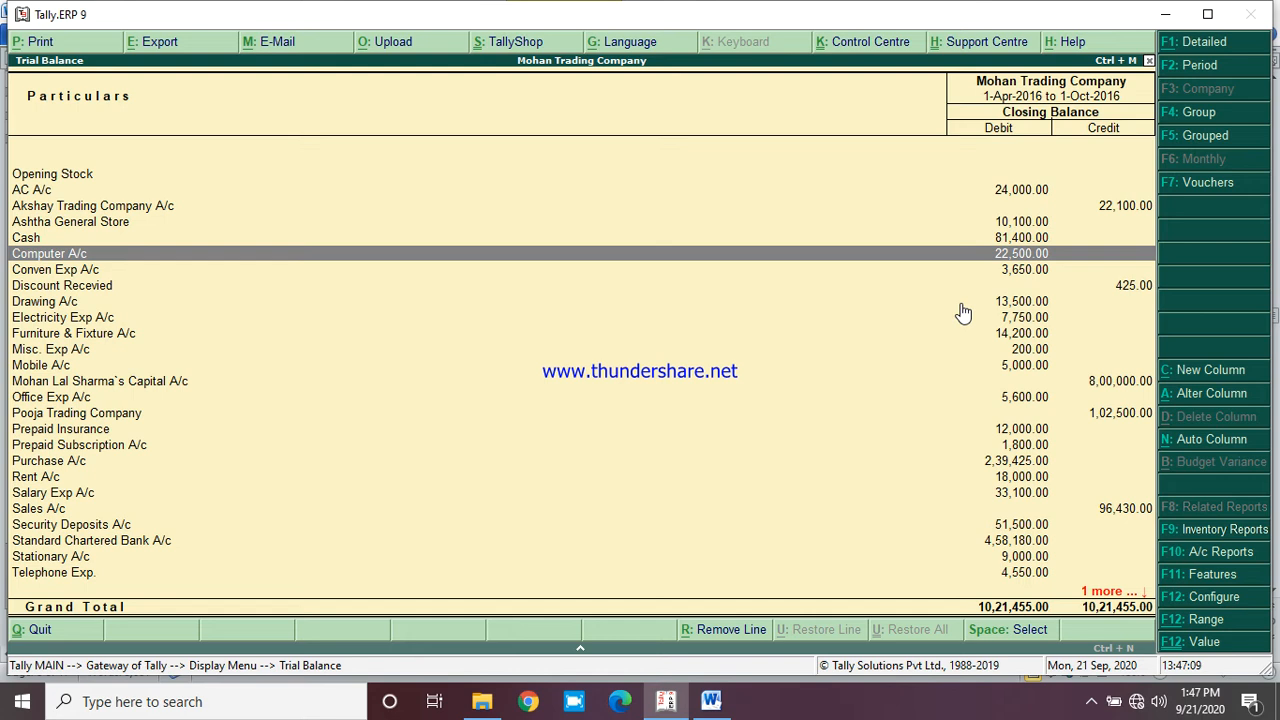
key(Down)
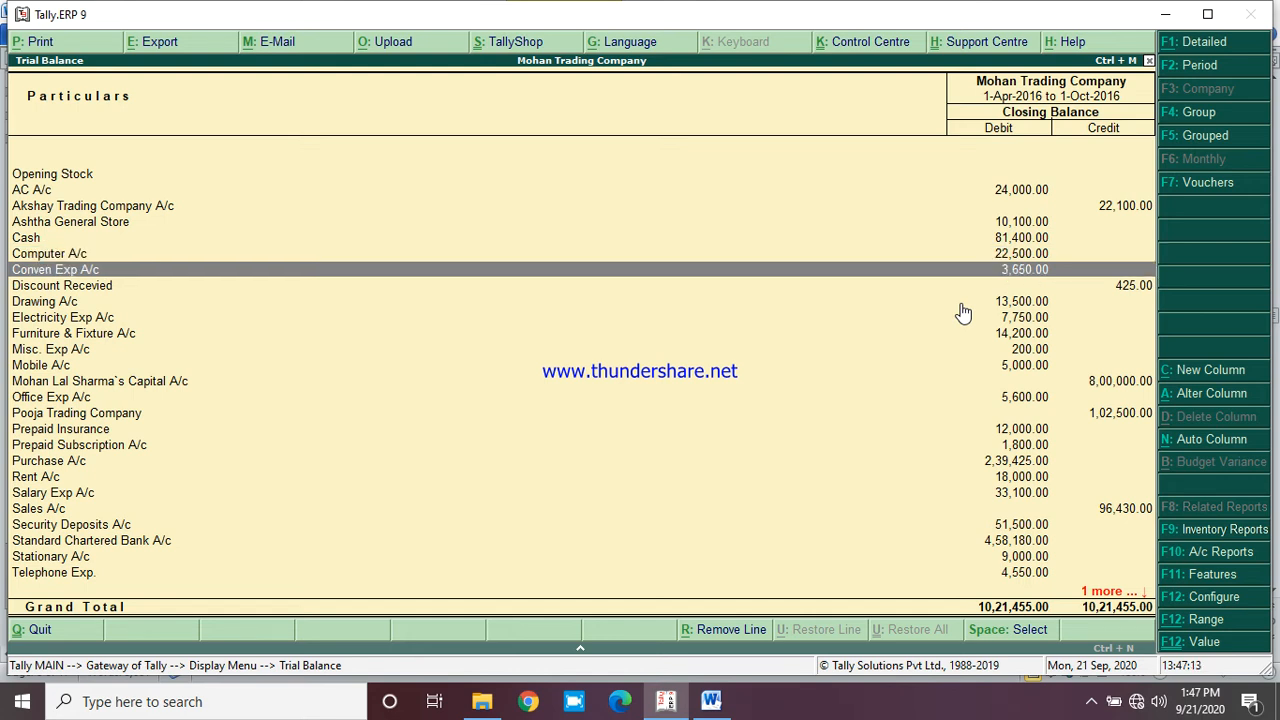
key(Down)
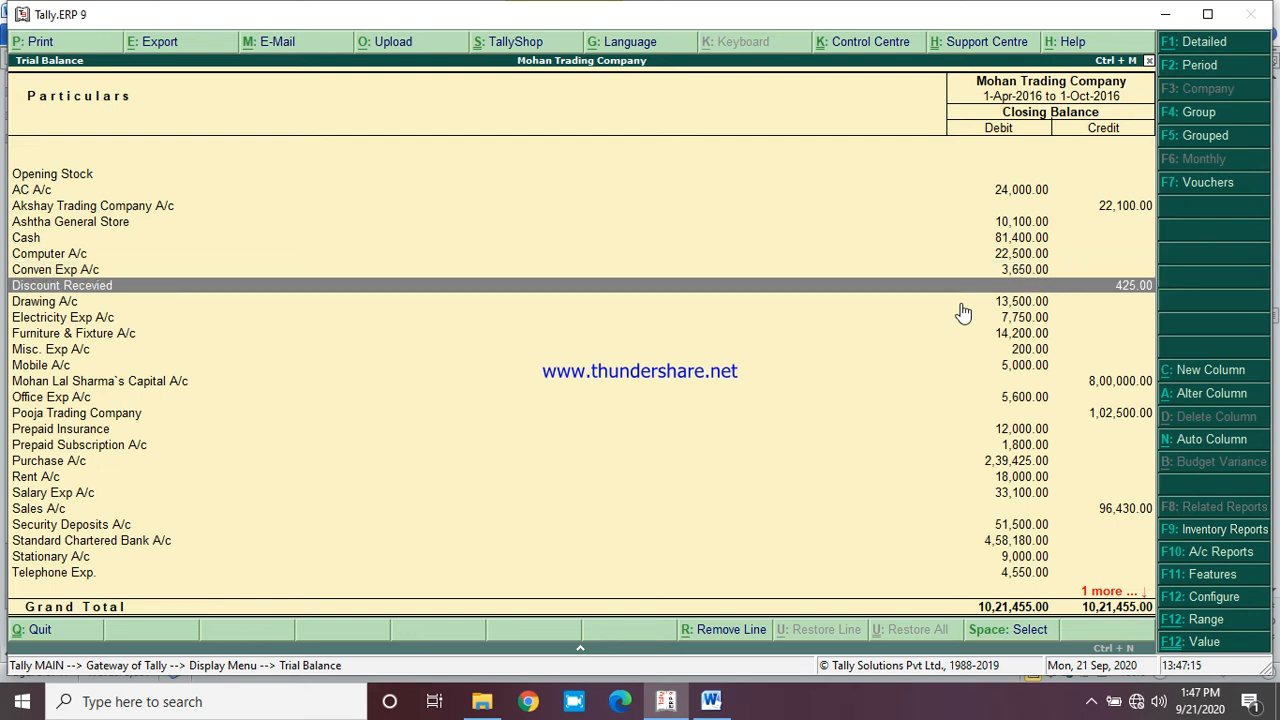
key(Down)
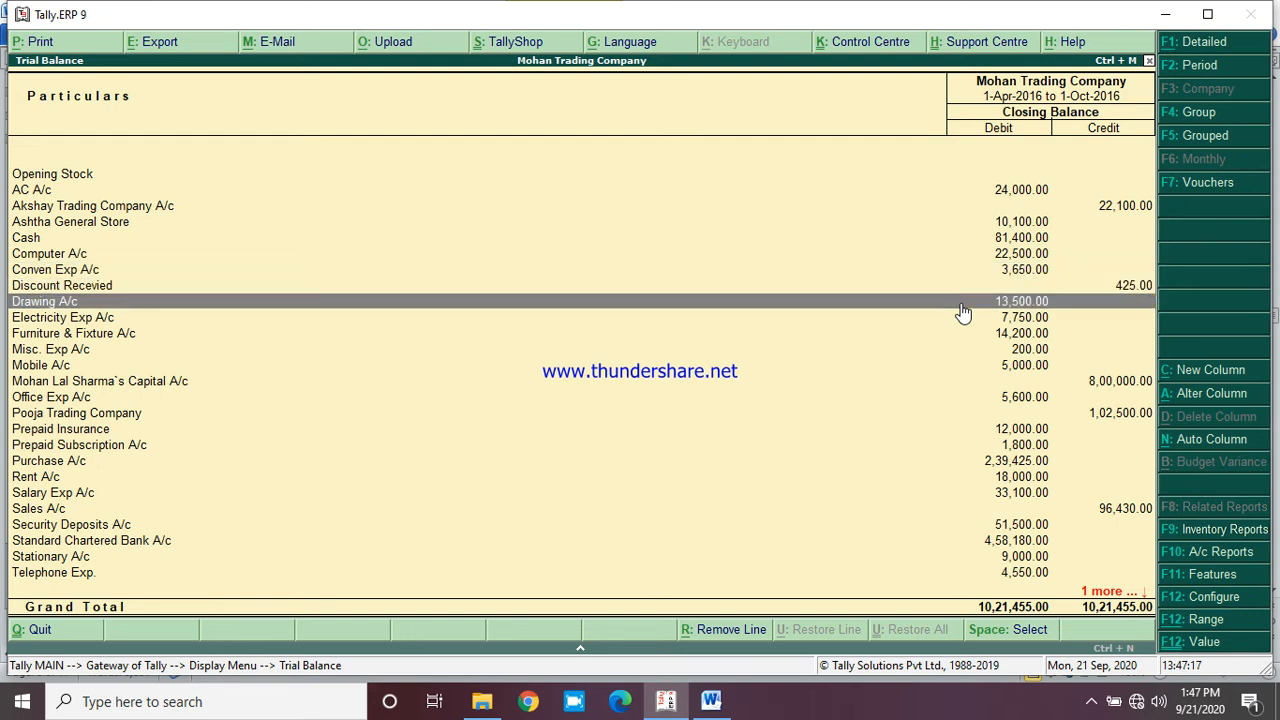
Check the remaining ledger balances from Electricity Exp A/c to Salary Exp A/c and open the Salary Exp A/c monthly summary
key(Down)
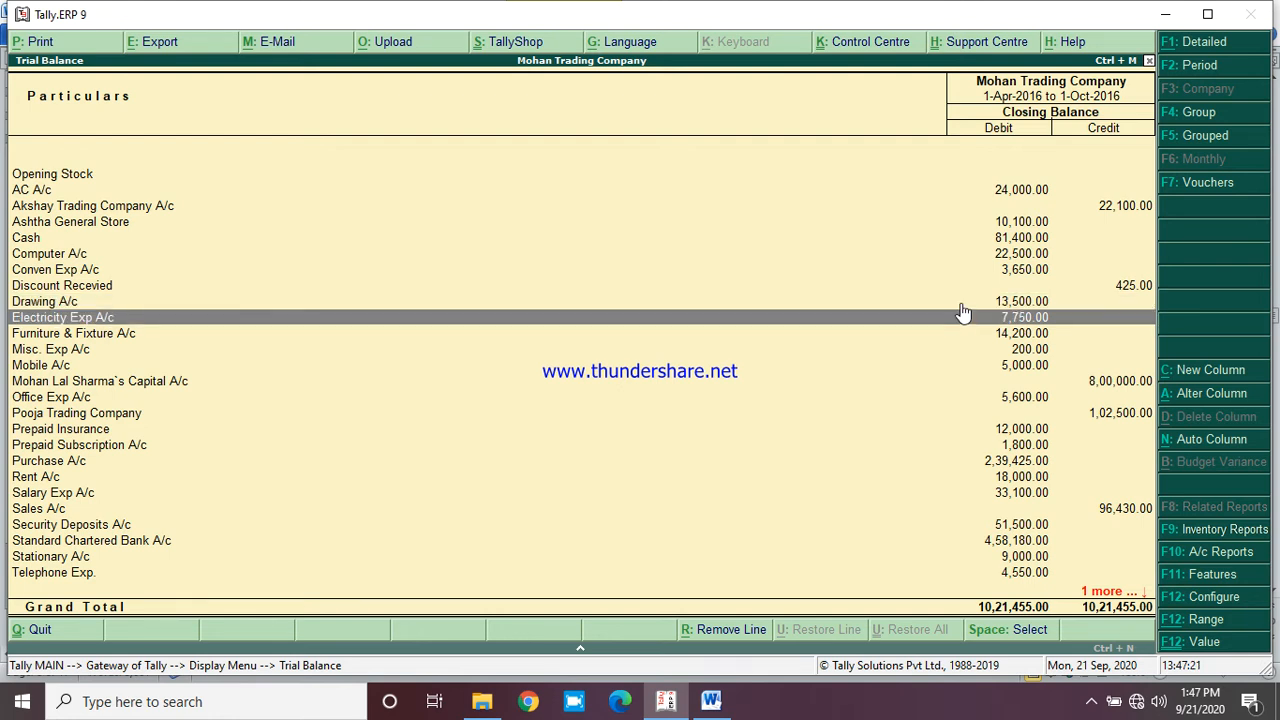
key(Down)
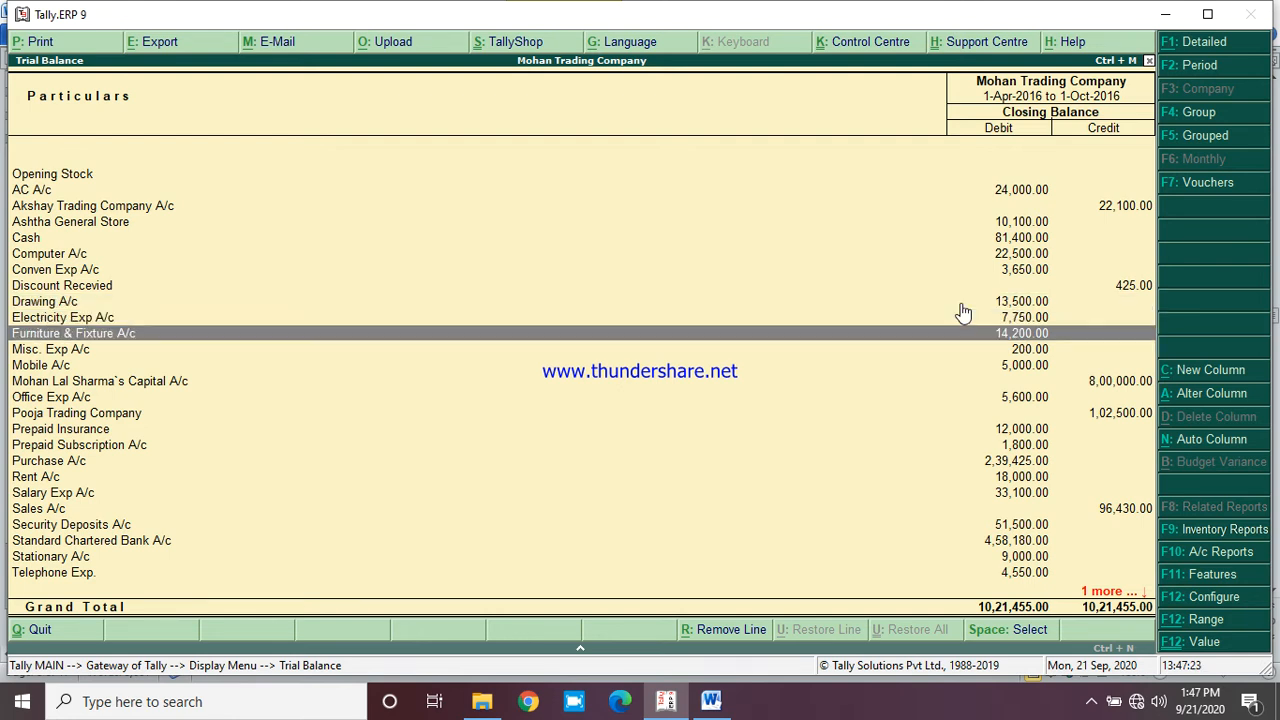
key(Down)
key(Down)
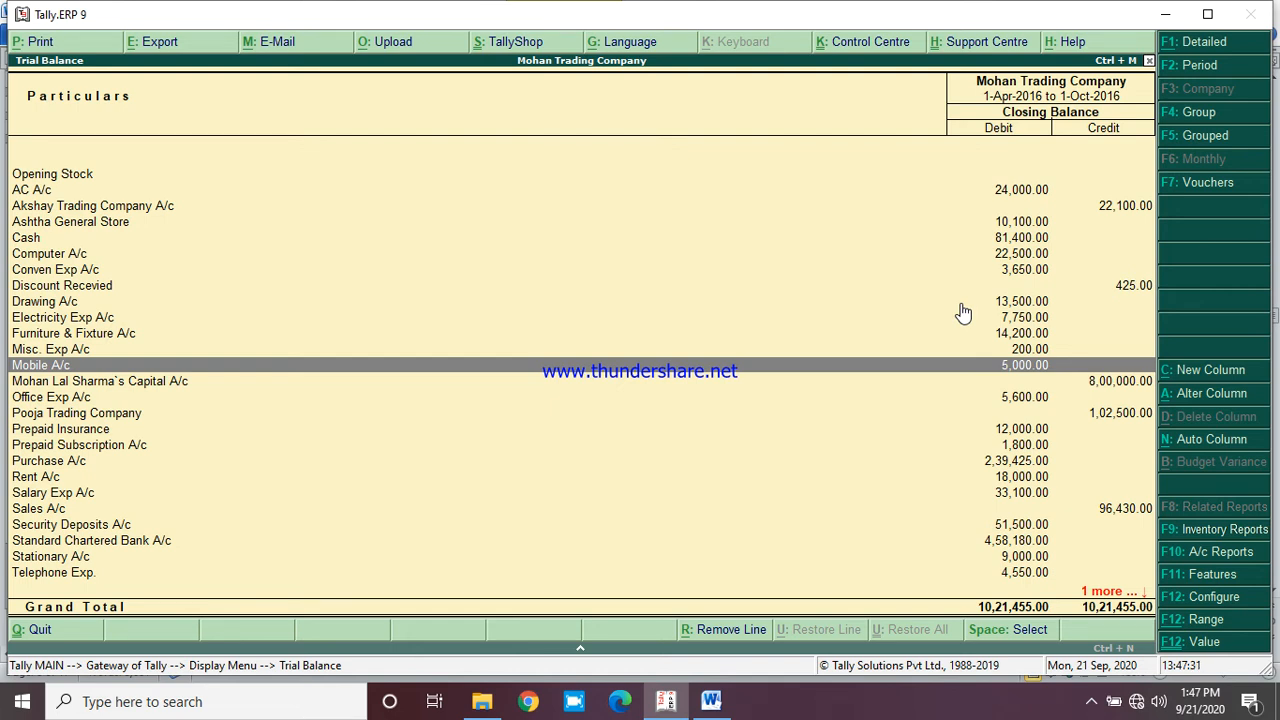
key(Down)
key(Down)
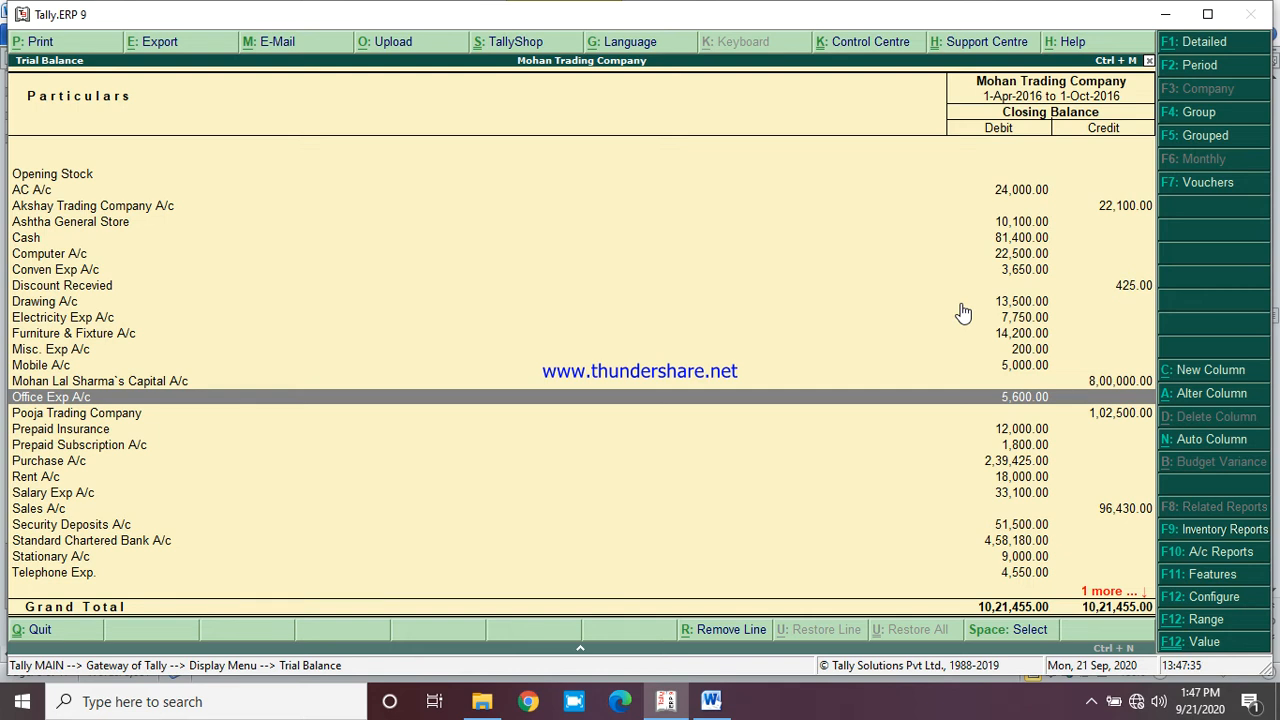
key(Down)
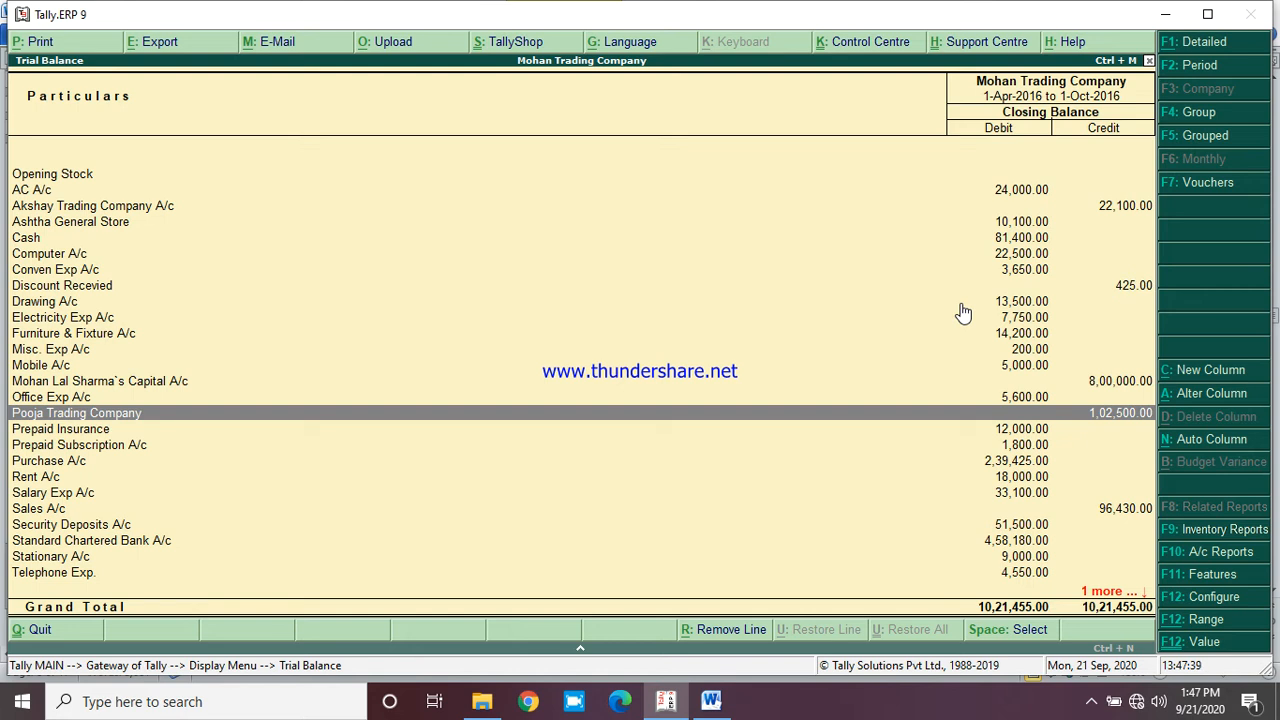
key(Down)
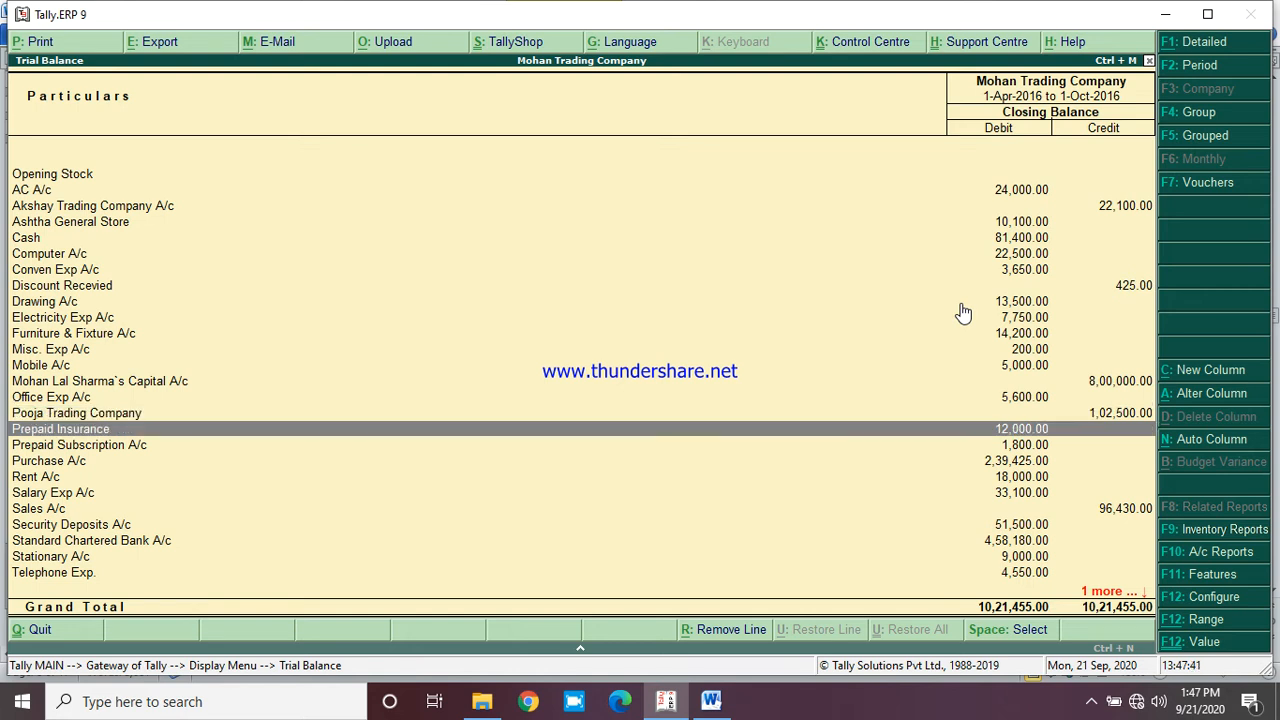
key(Down)
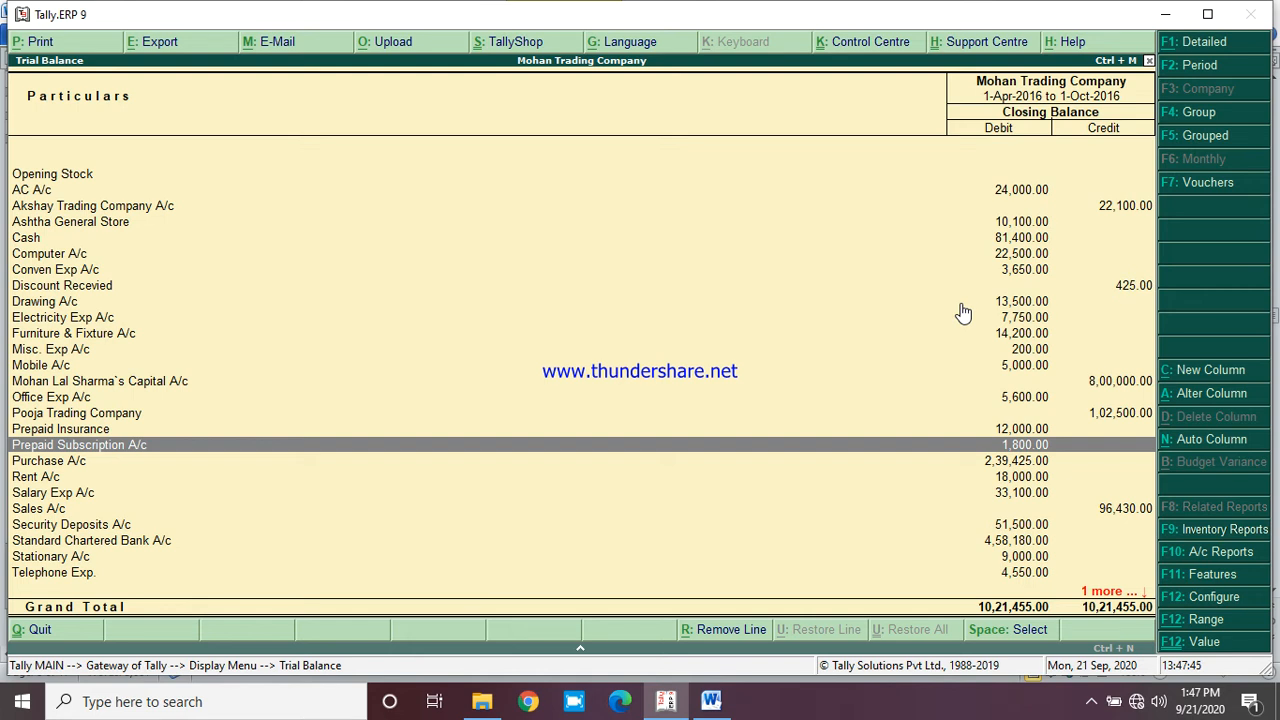
key(Down)
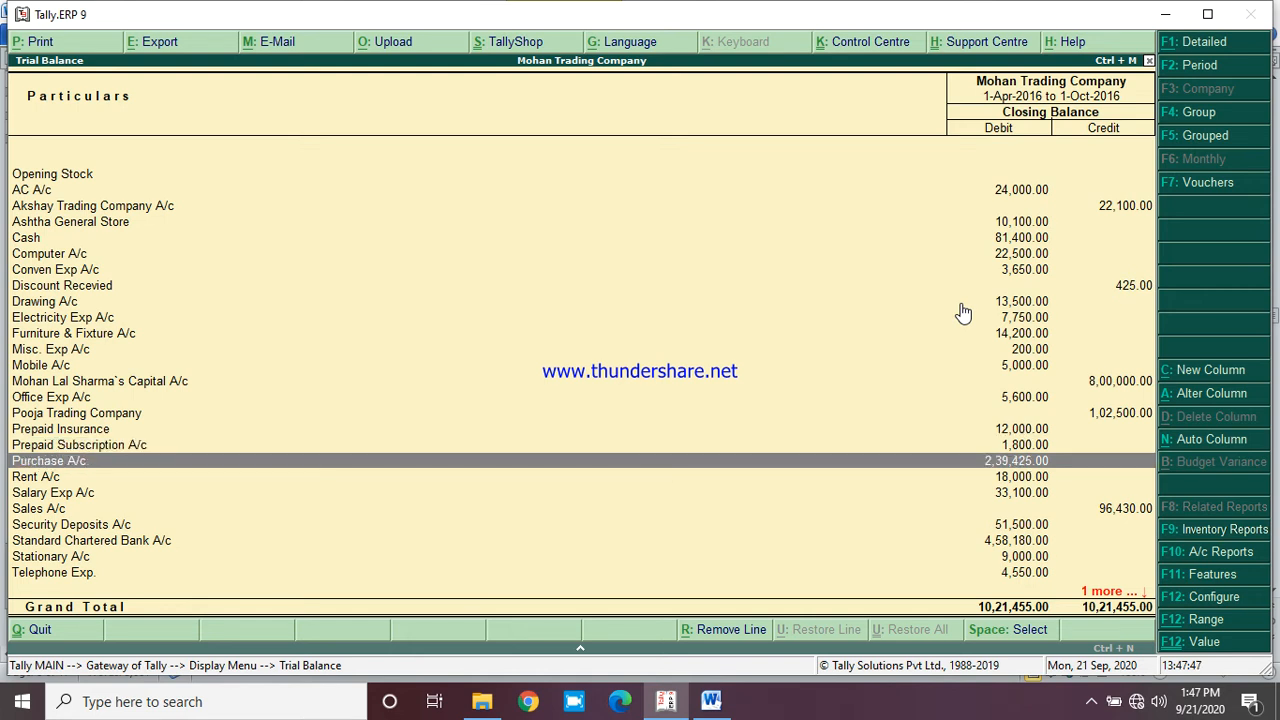
key(Down)
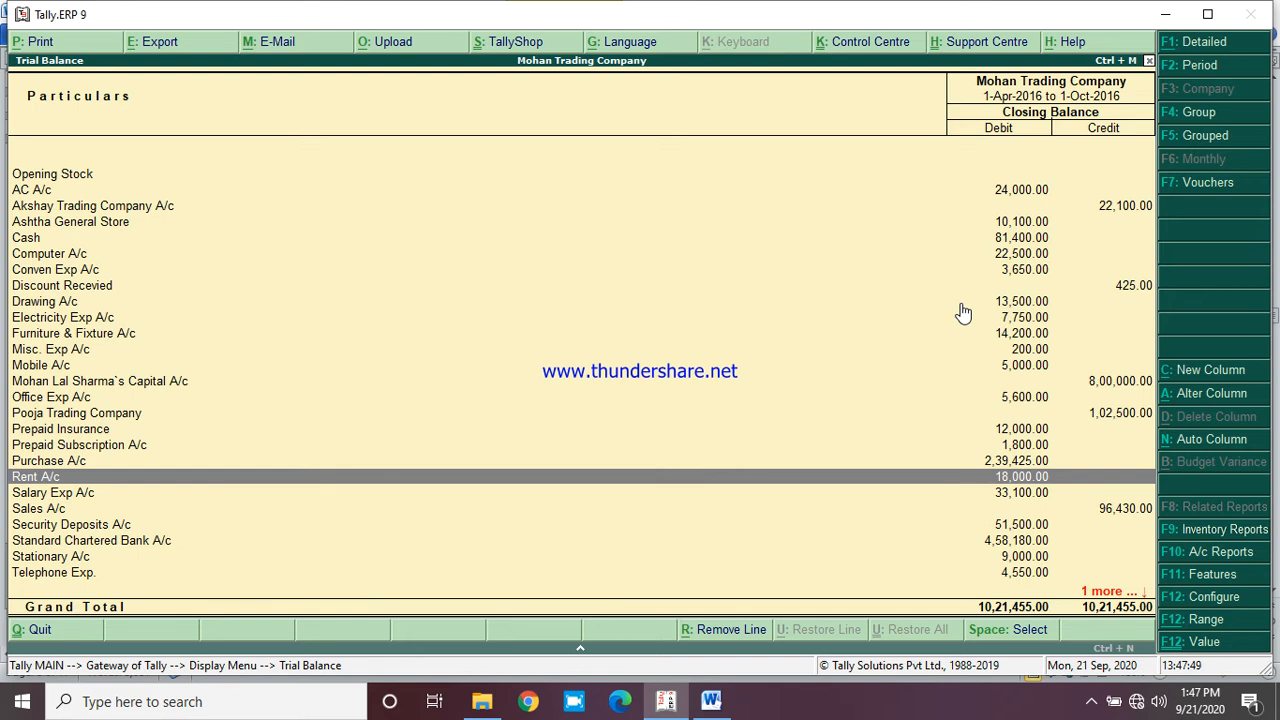
key(Down)
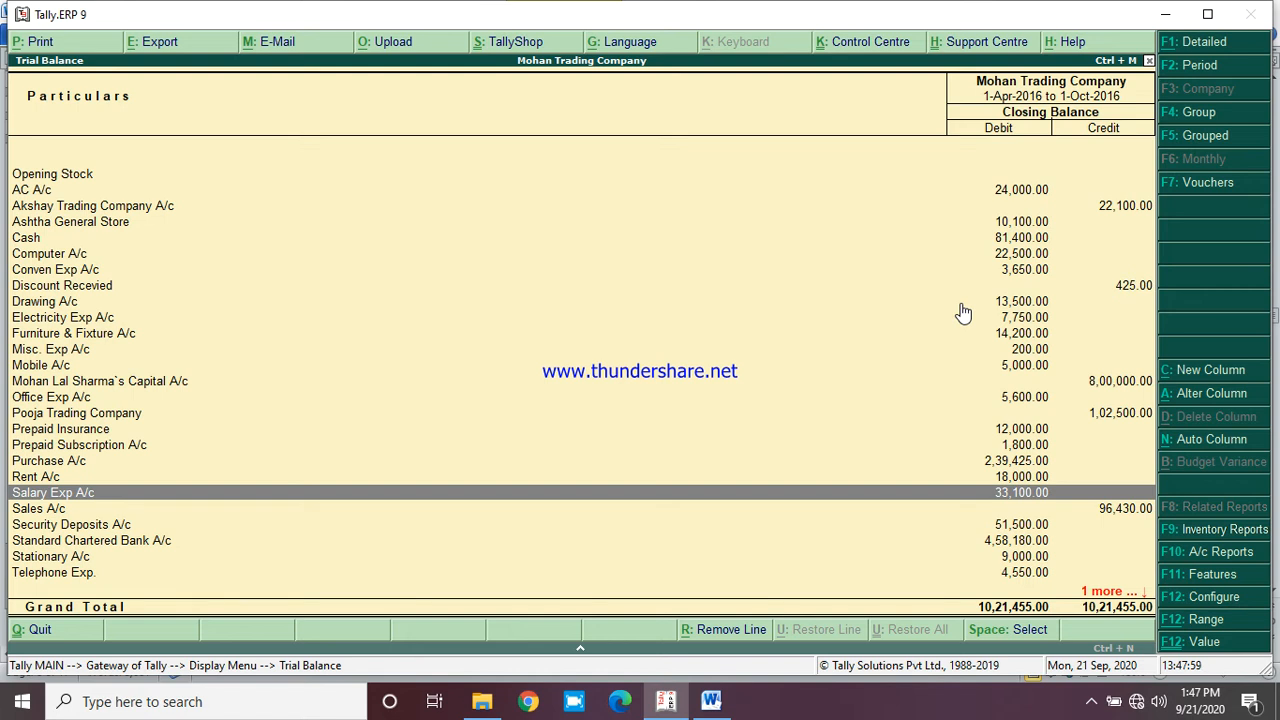
key(Return)
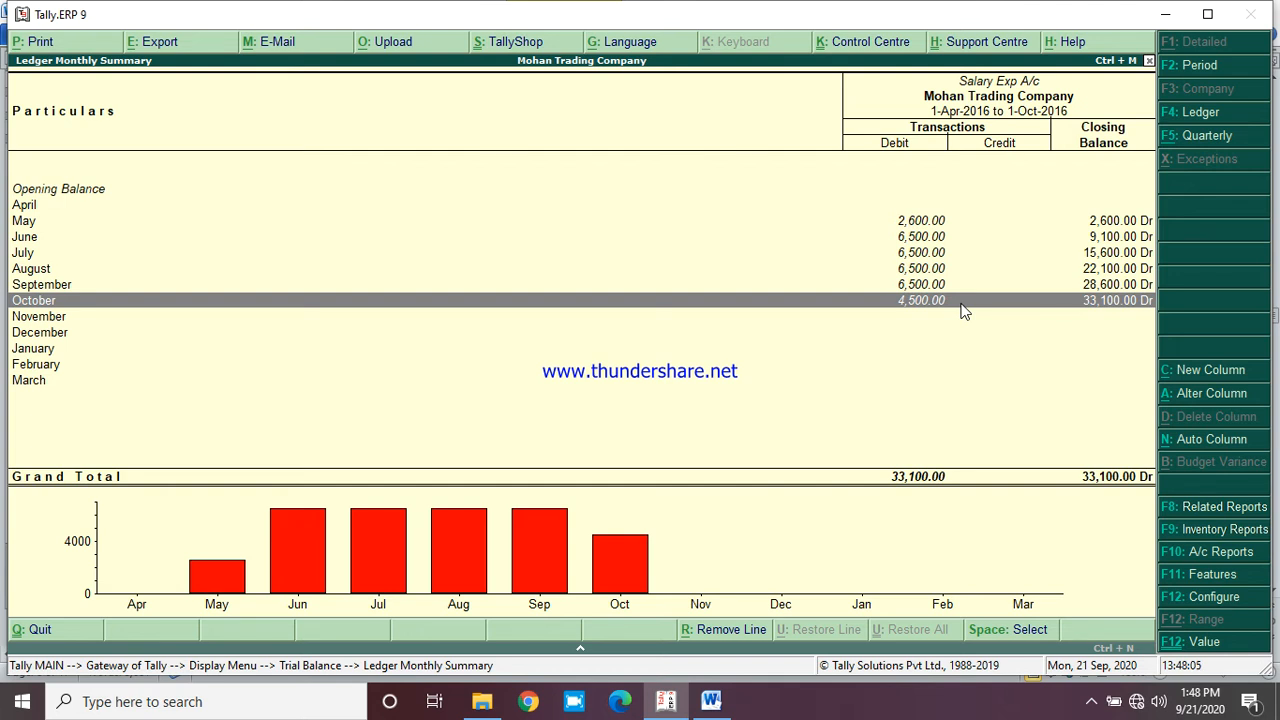
Switch to the Word case study and return to the start of the Oct-2016 transaction list
click(722, 702)
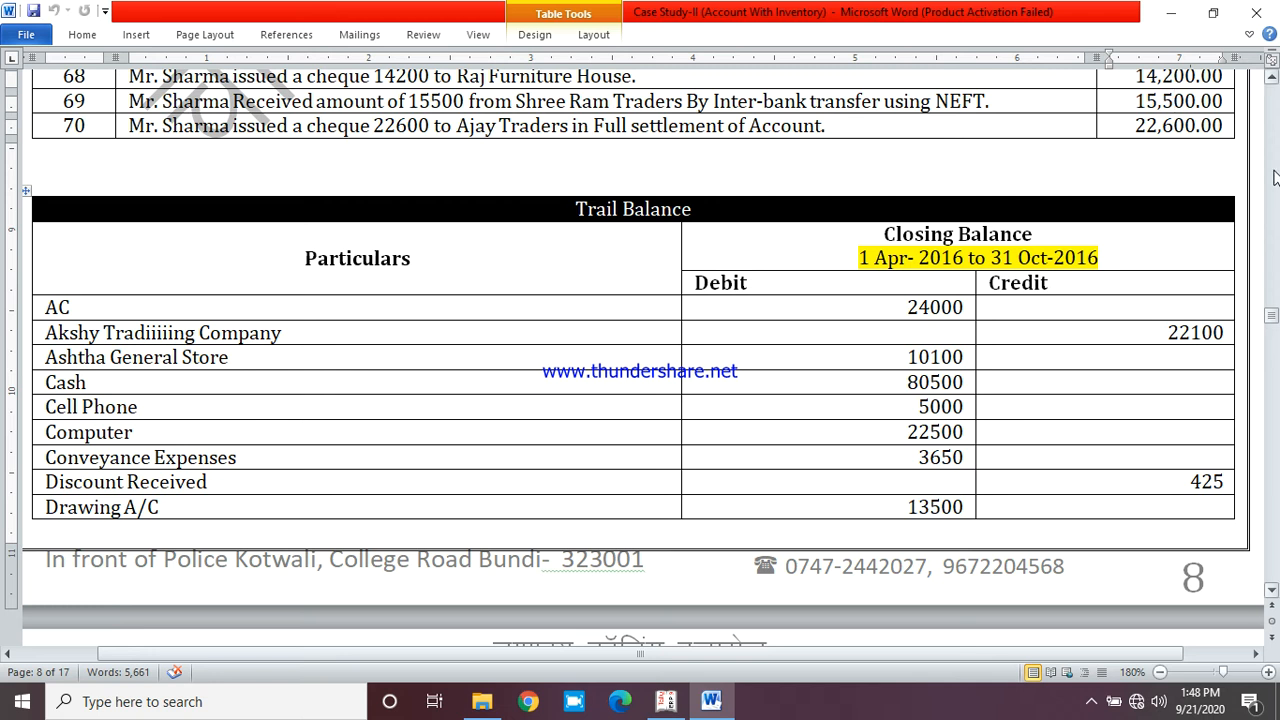
click(1272, 78)
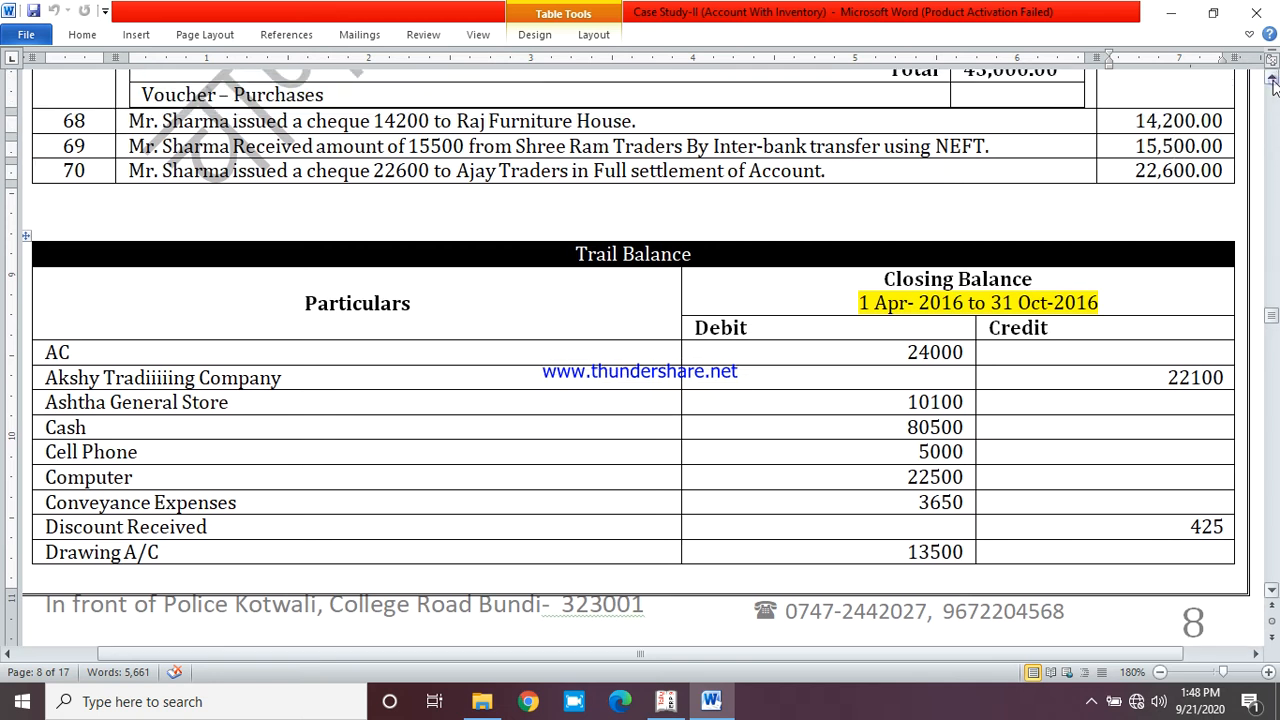
click(1273, 82)
click(1273, 82)
click(1273, 82)
click(1273, 82)
click(1273, 82)
click(1273, 82)
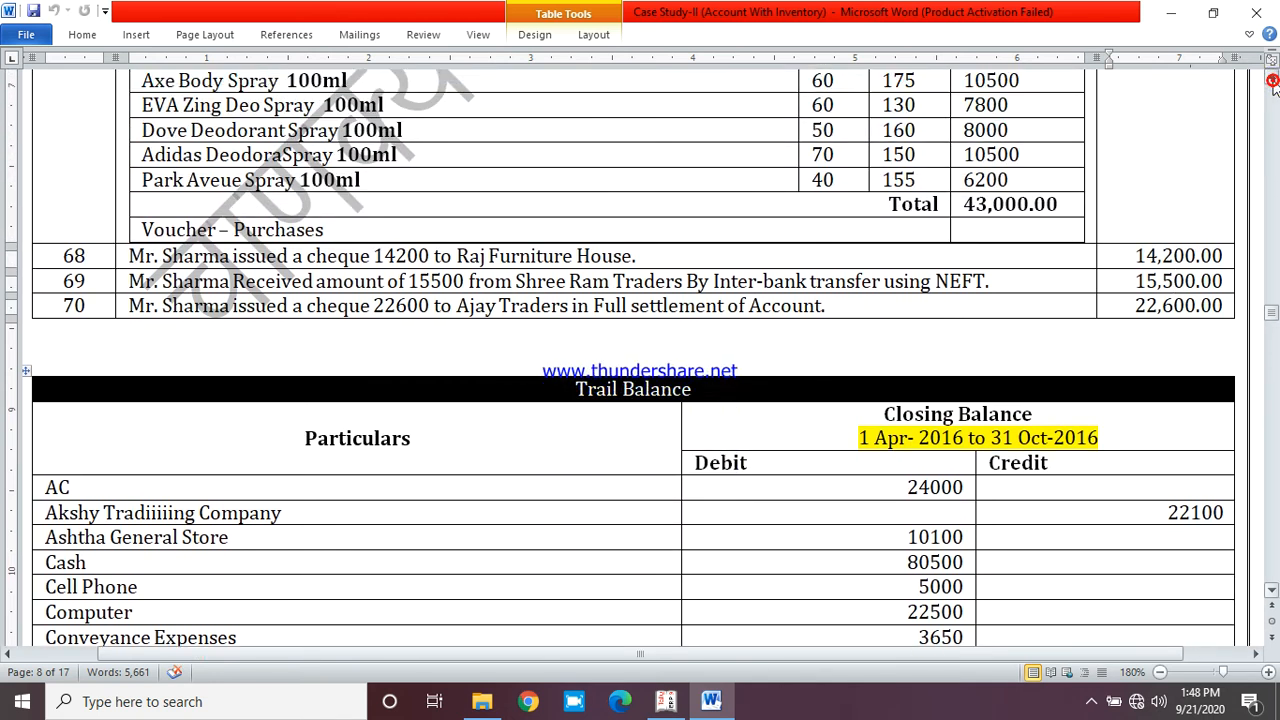
drag(1273, 84, 1273, 84)
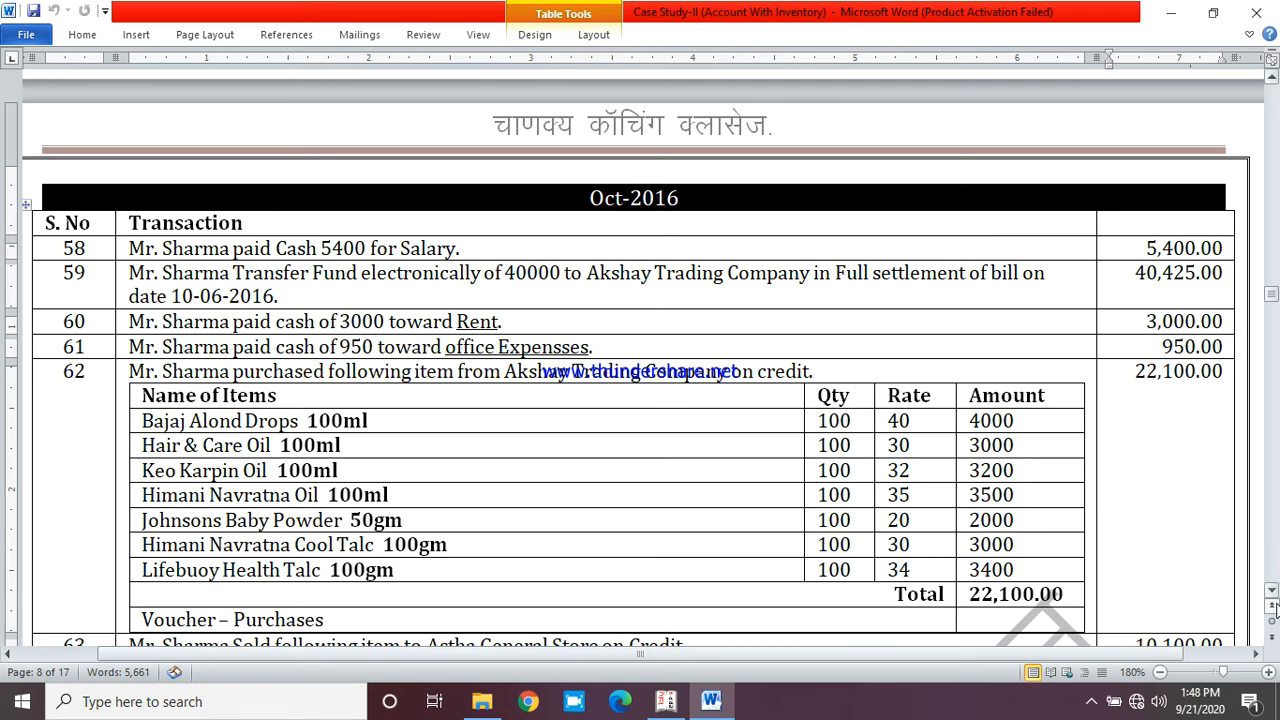
Scan the October transactions from 58 down to 70 for salary payments
drag(1272, 594, 1272, 596)
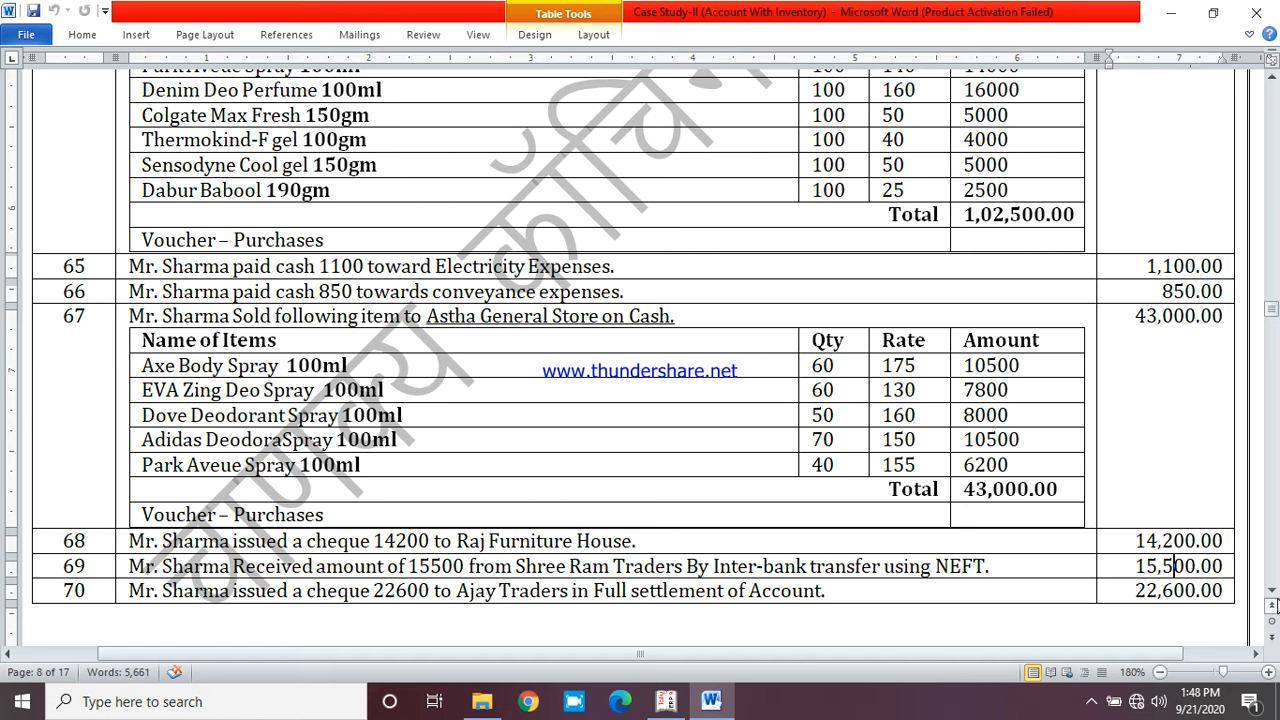
click(1272, 591)
scroll(1274, 598, down, 1)
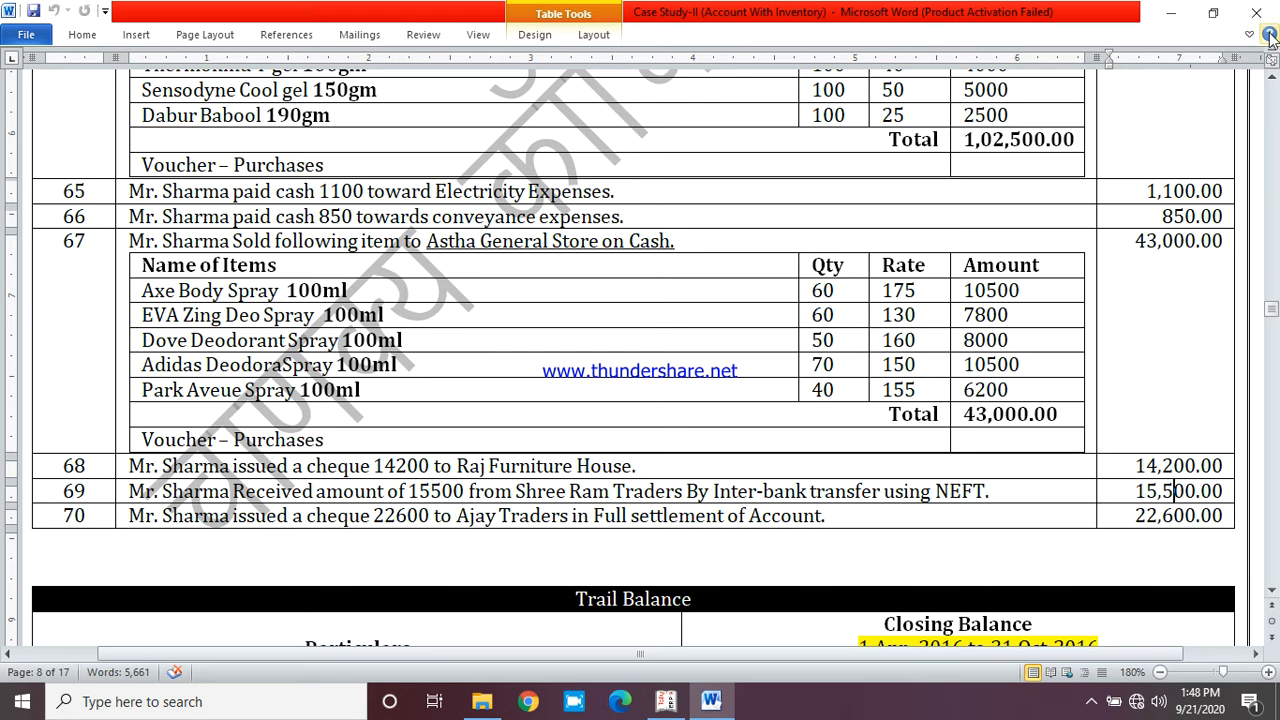
Go back to salary transaction 58 and compare its amount with October in Tally's Salary Exp A/c monthly summary
click(1270, 79)
drag(1270, 80, 1270, 80)
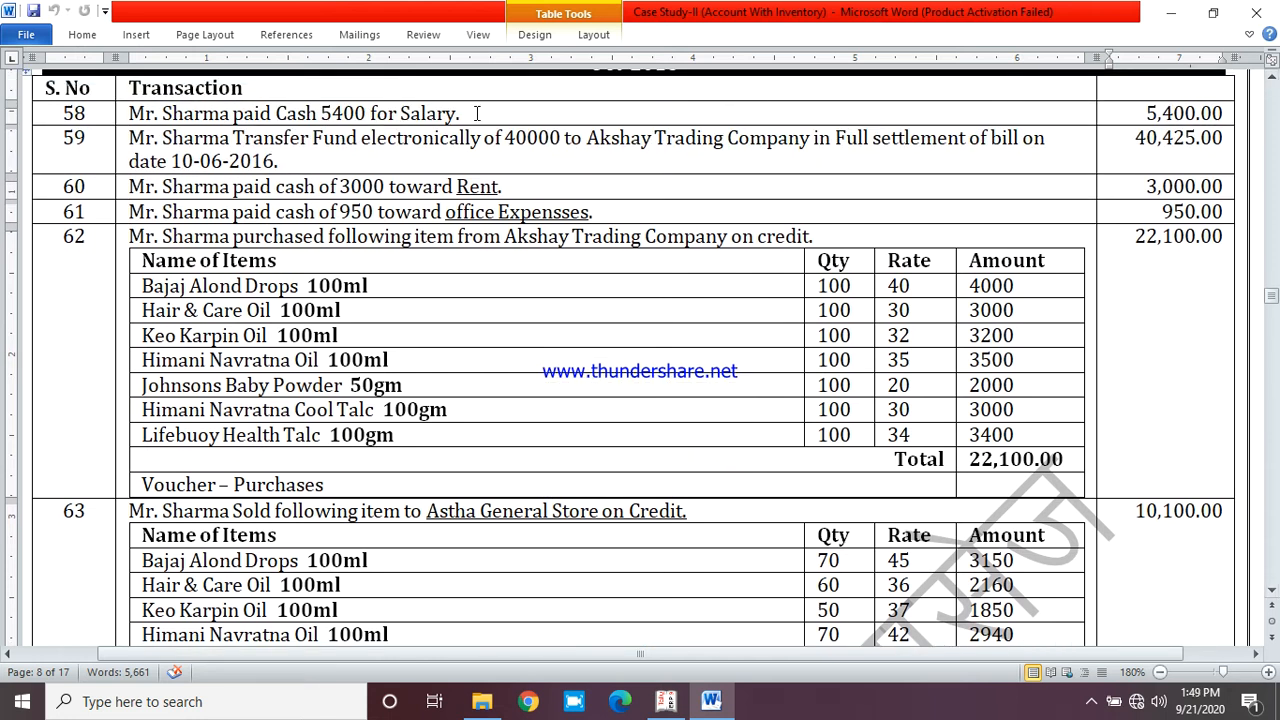
drag(400, 118, 437, 120)
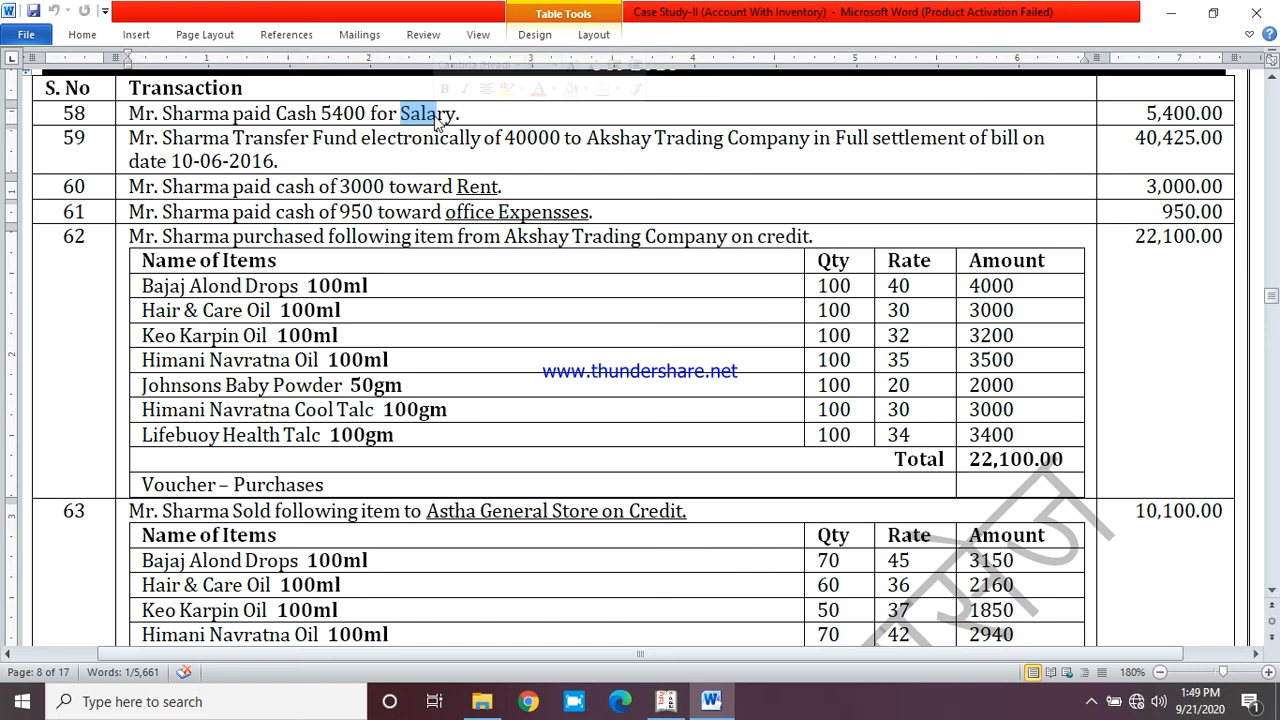
click(1145, 112)
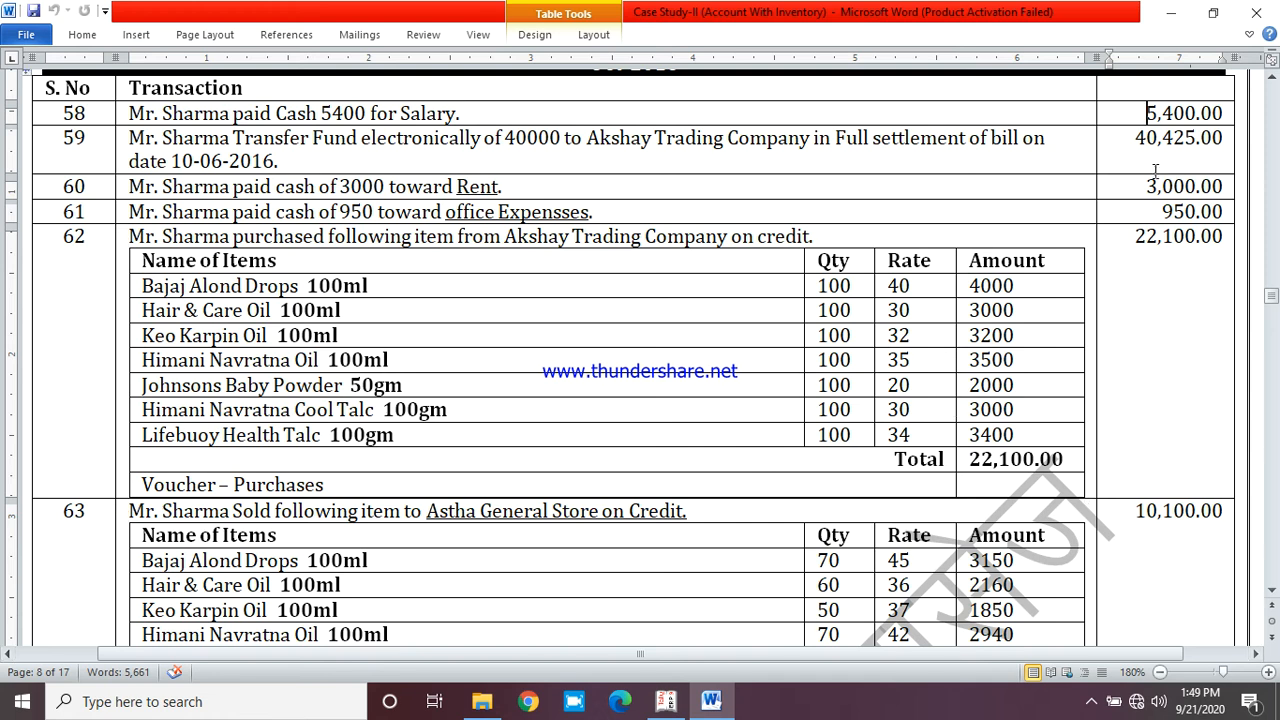
click(711, 701)
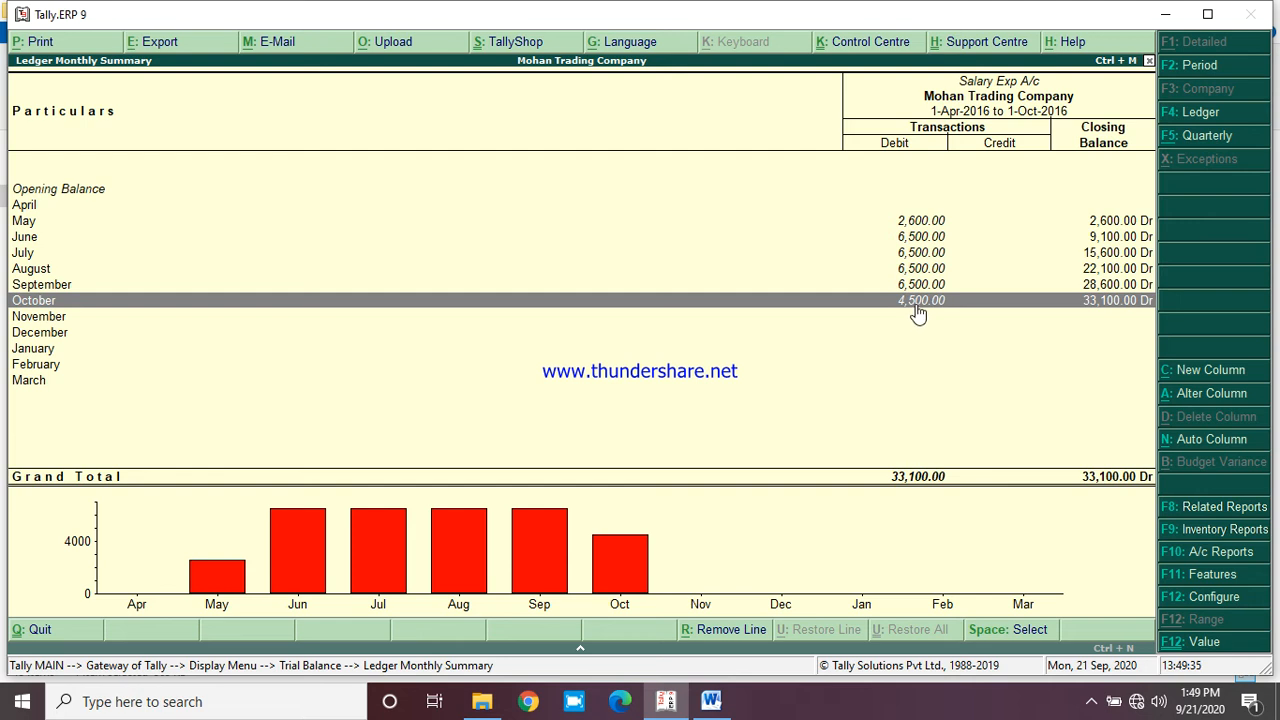
click(713, 703)
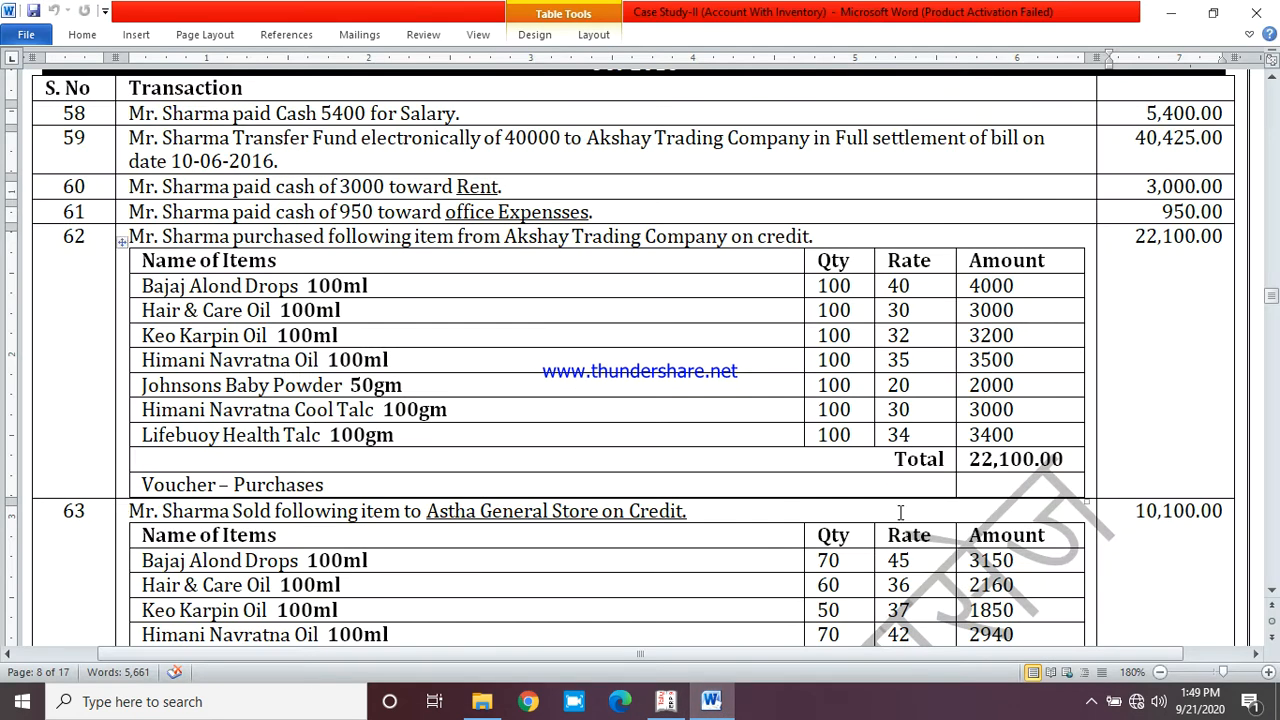
click(722, 705)
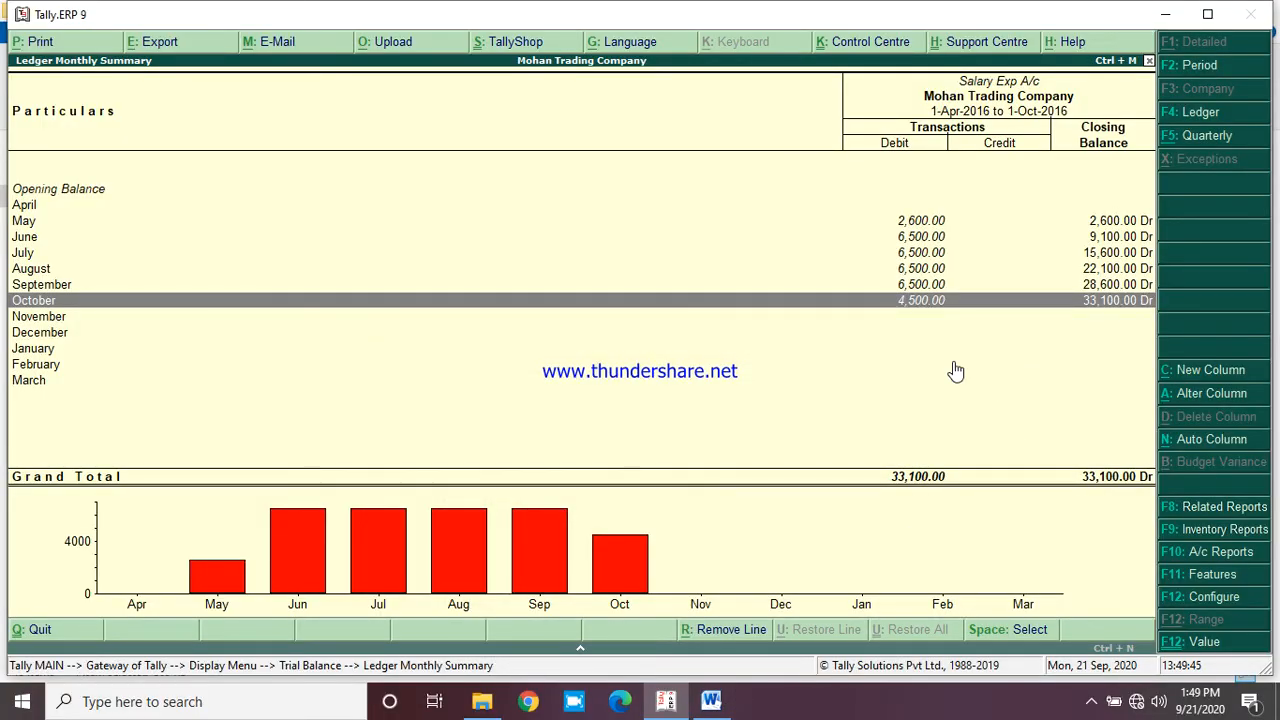
Correct the amount of October's Salary Exp A/c payment voucher to 5,400, save it, and return to the Trial Balance
key(Return)
key(Return)
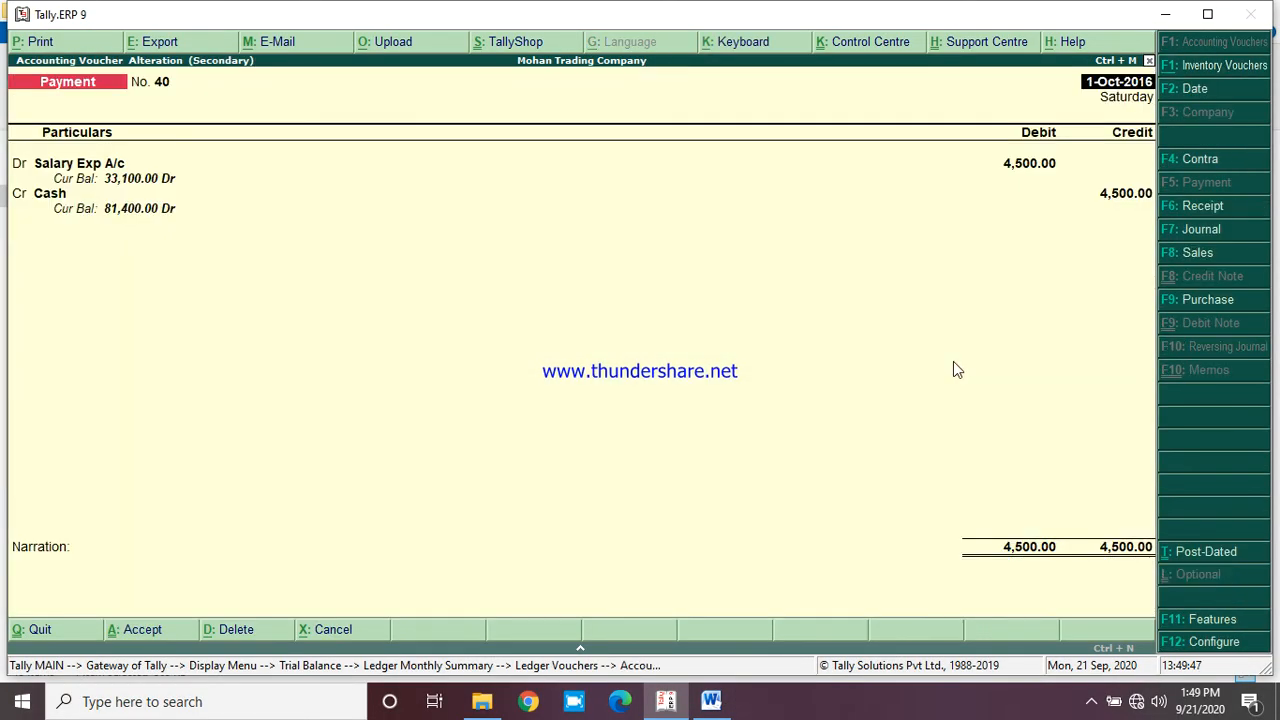
key(Return)
text(5400)
key(Return)
key(Return)
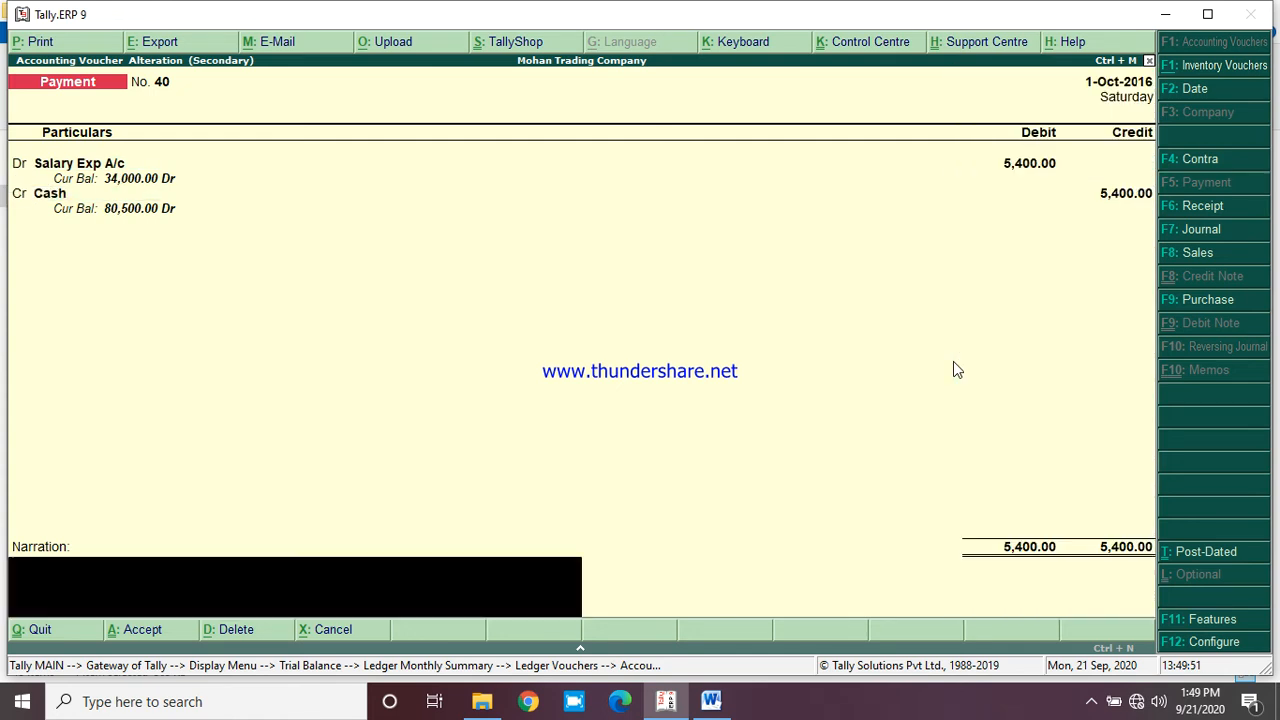
key(Return)
key(Return)
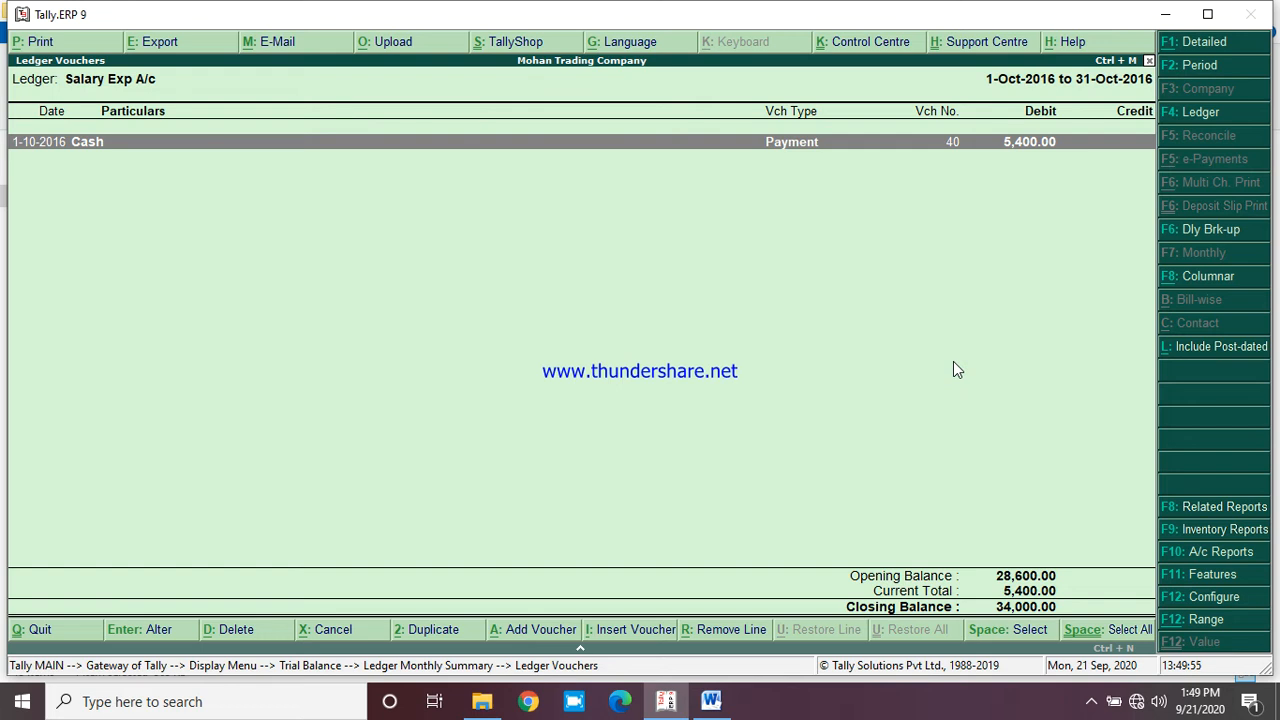
key(Escape)
key(Escape)
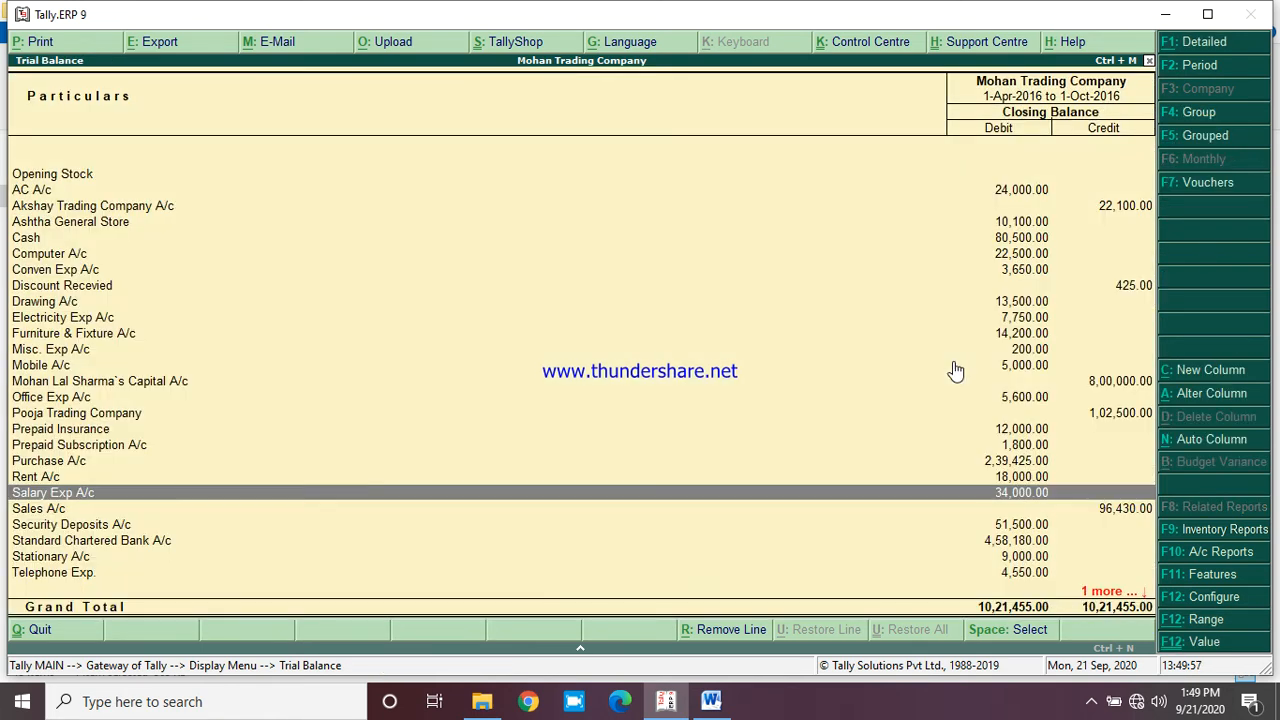
Recheck the Cash and Salary Exp A/c closing balances in the Trial Balance
click(1027, 228)
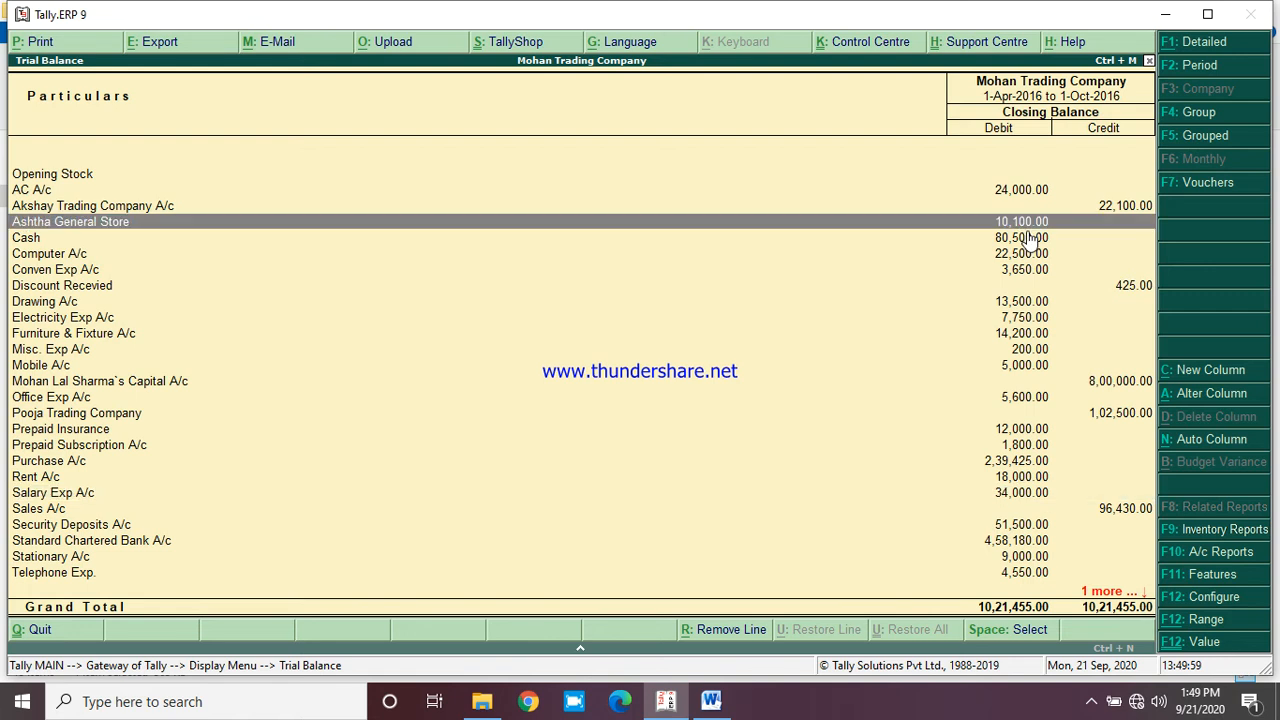
click(1027, 240)
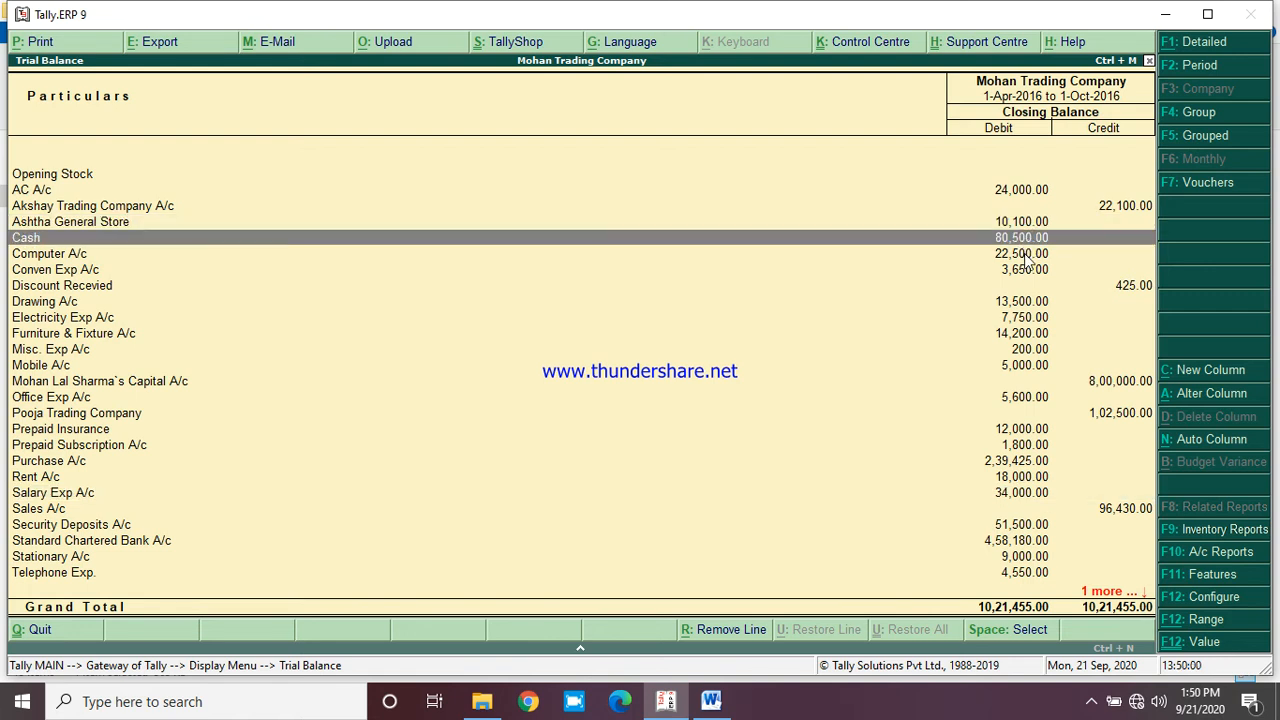
click(1014, 496)
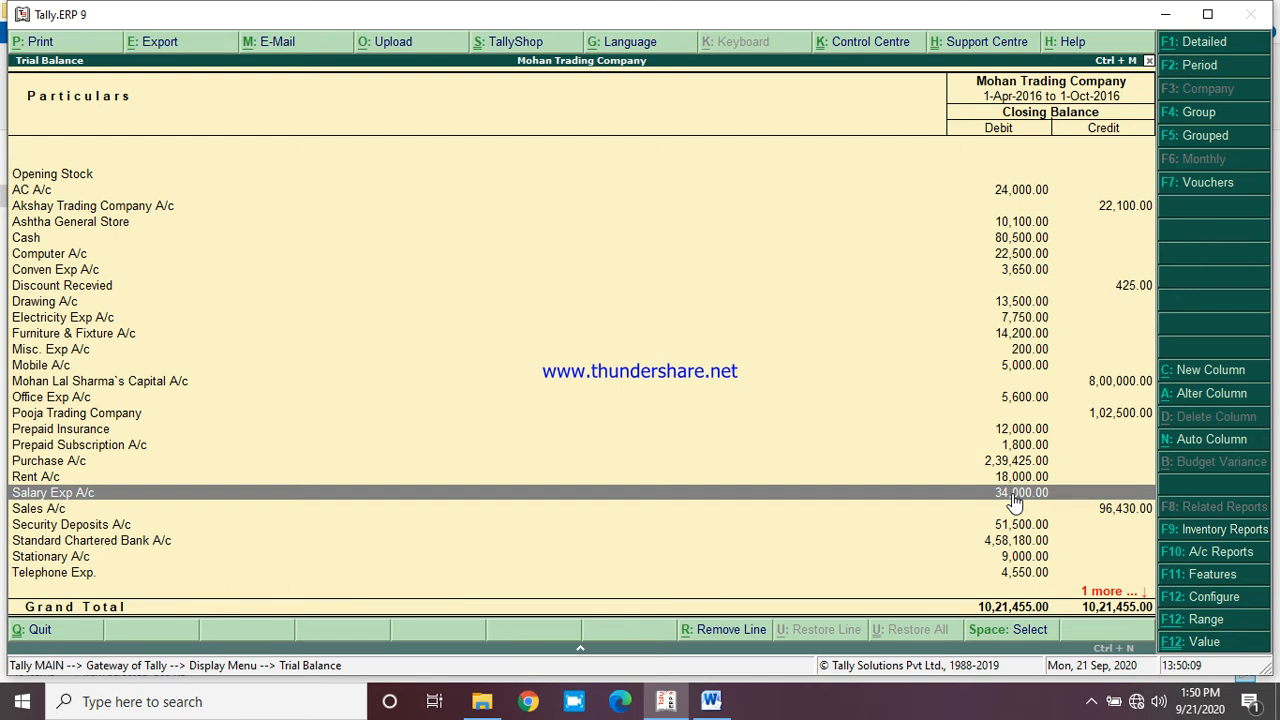
Leave the Trial Balance, open accounting voucher entry and set the voucher date to 1-11-2016
key(Escape)
key(Escape)
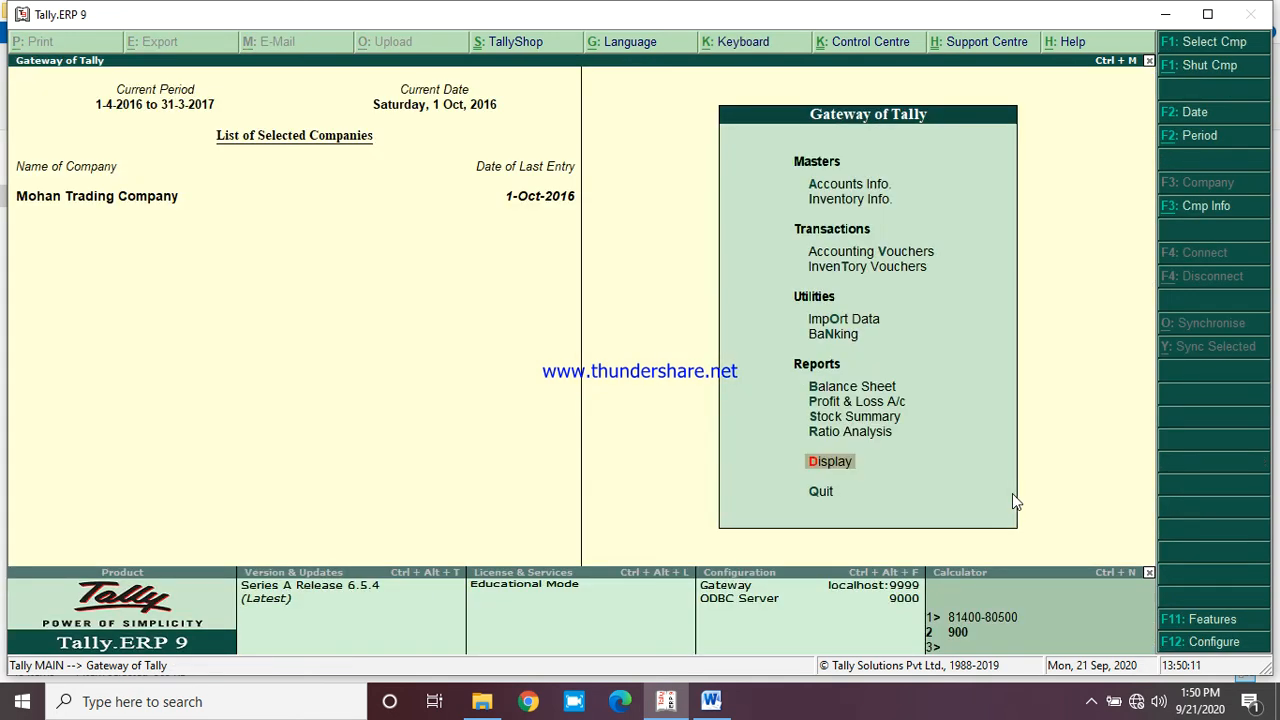
key(Up)
key(Up)
key(Up)
key(Up)
key(Up)
key(Up)
key(Up)
key(Up)
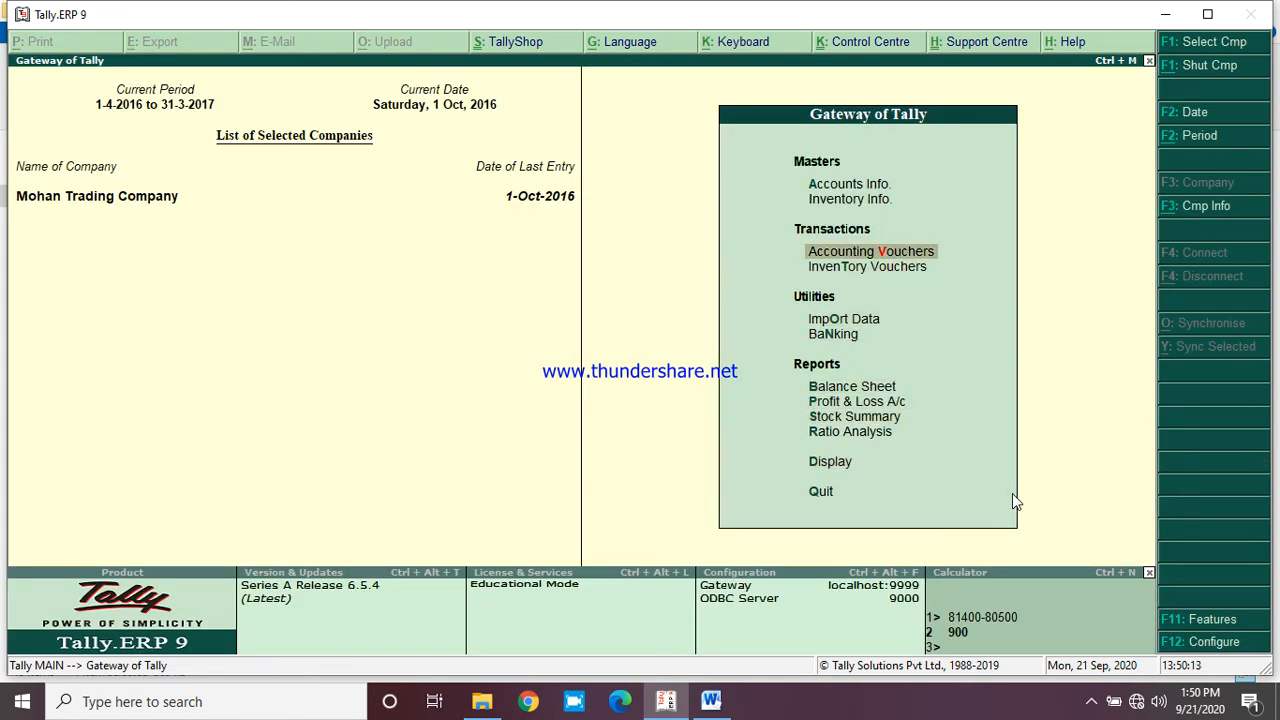
key(Return)
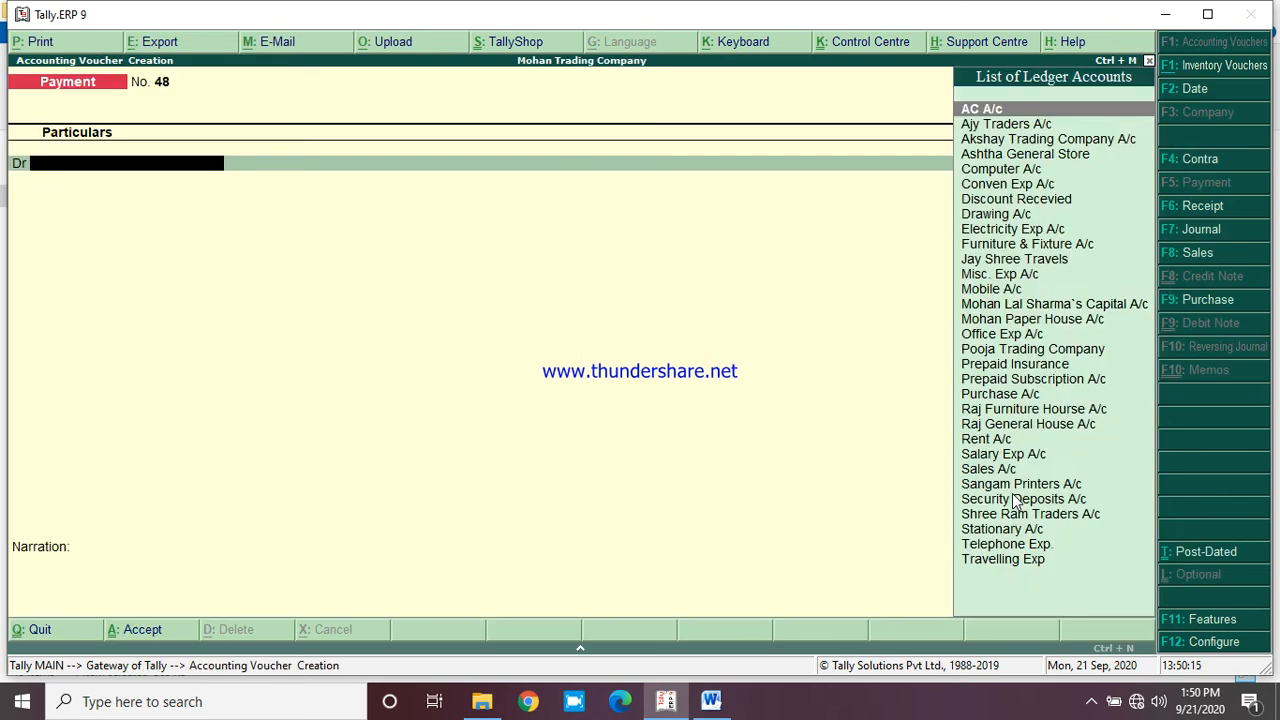
click(1190, 88)
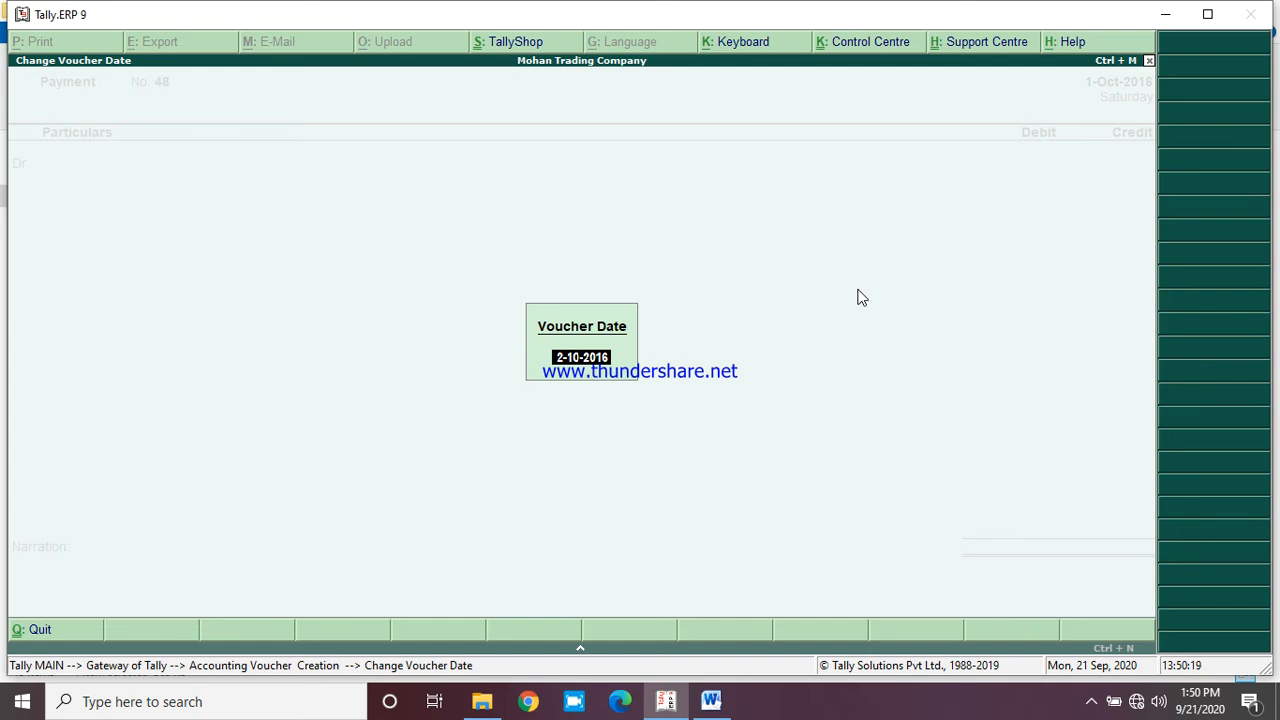
text(1-11-2016)
key(Return)
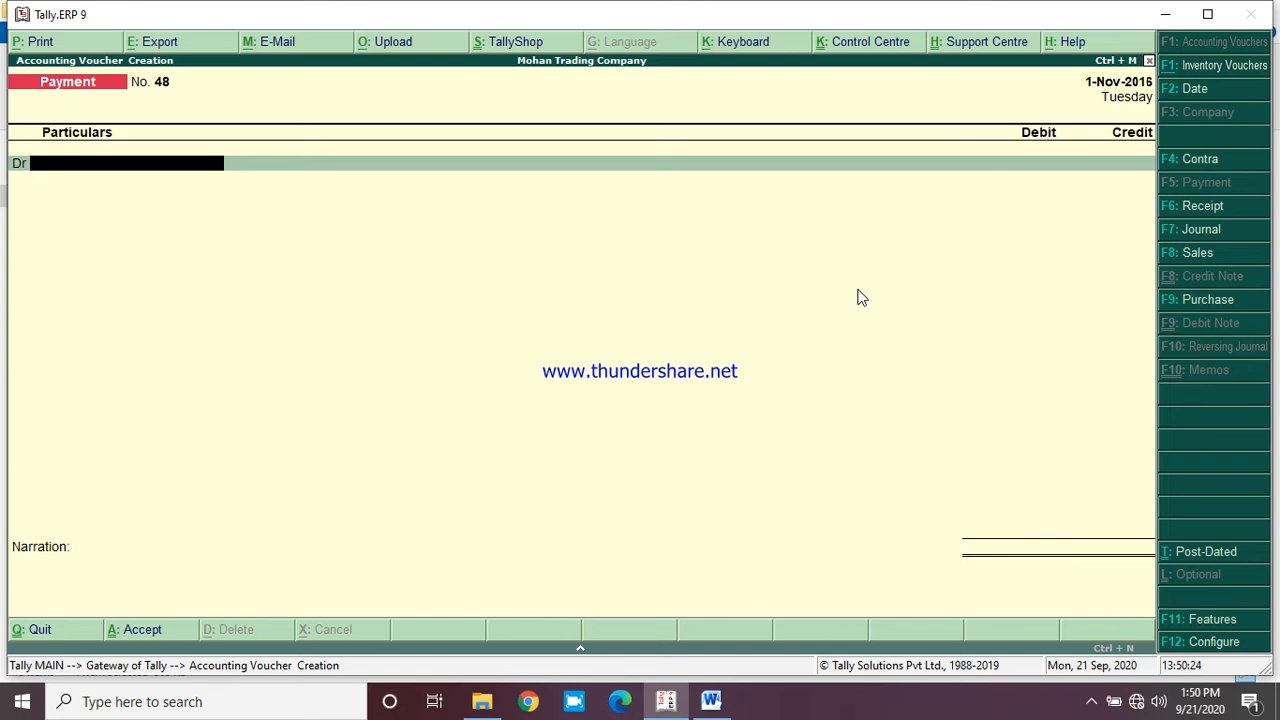
Switch to the Word case study, read transaction 71 at the start of the Nov-2016 list, and return to Tally
click(711, 701)
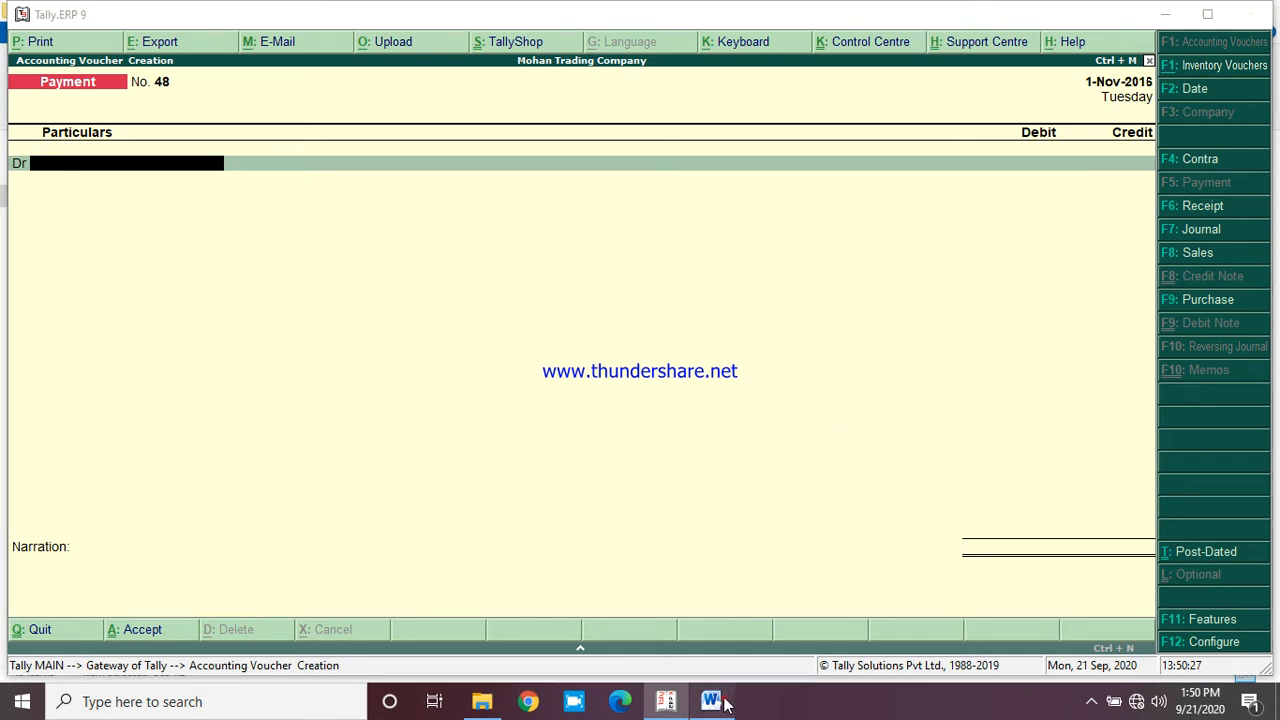
drag(1271, 295, 1273, 331)
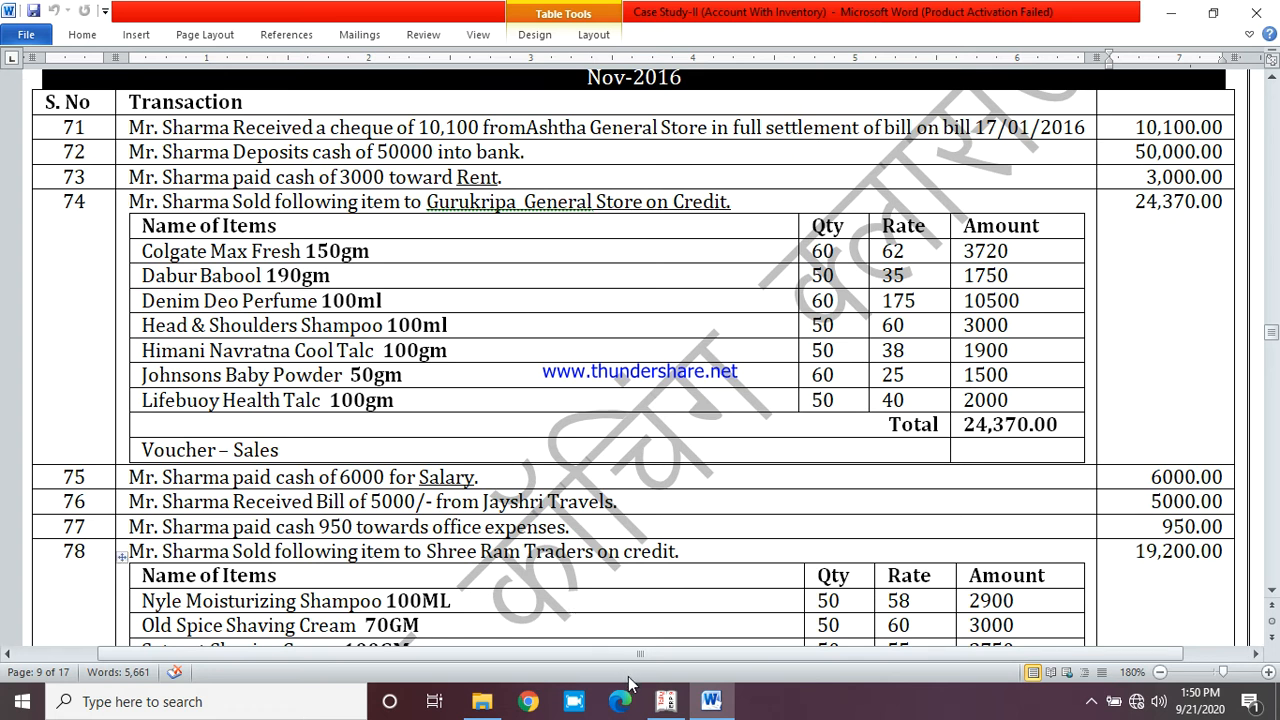
click(665, 701)
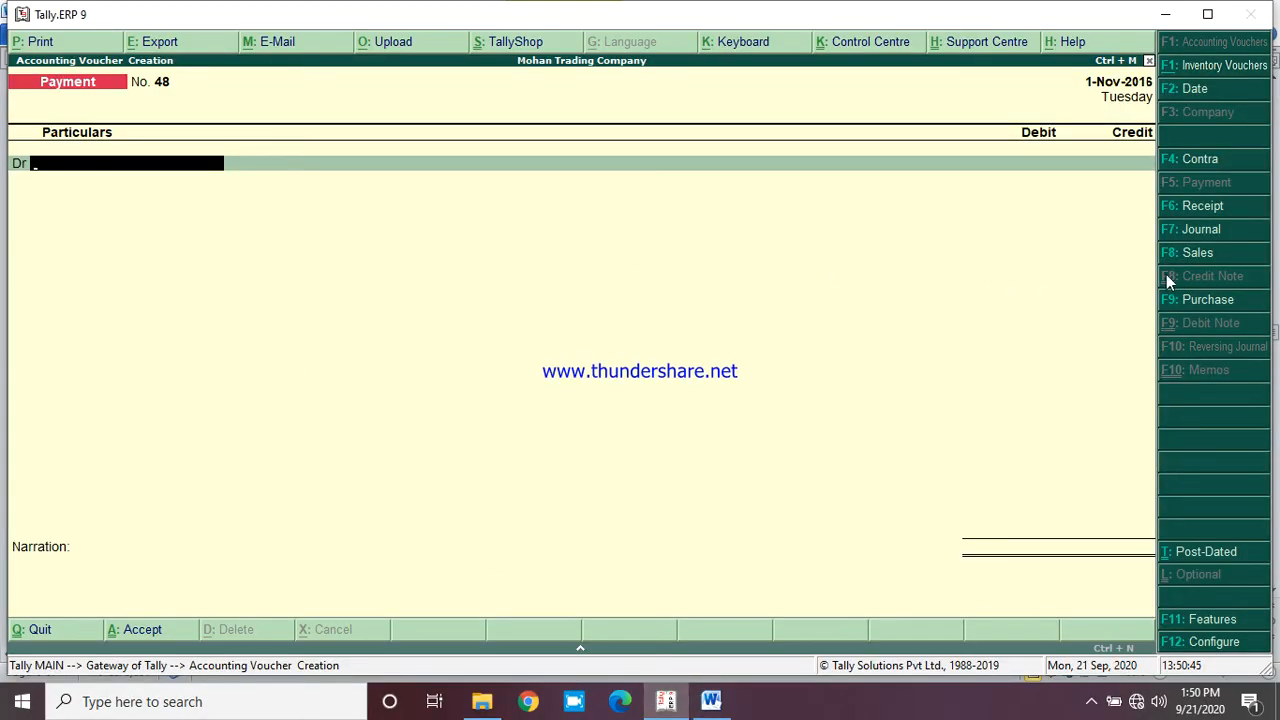
Start a receipt voucher crediting Ashtha General Store with 10,100
click(1203, 206)
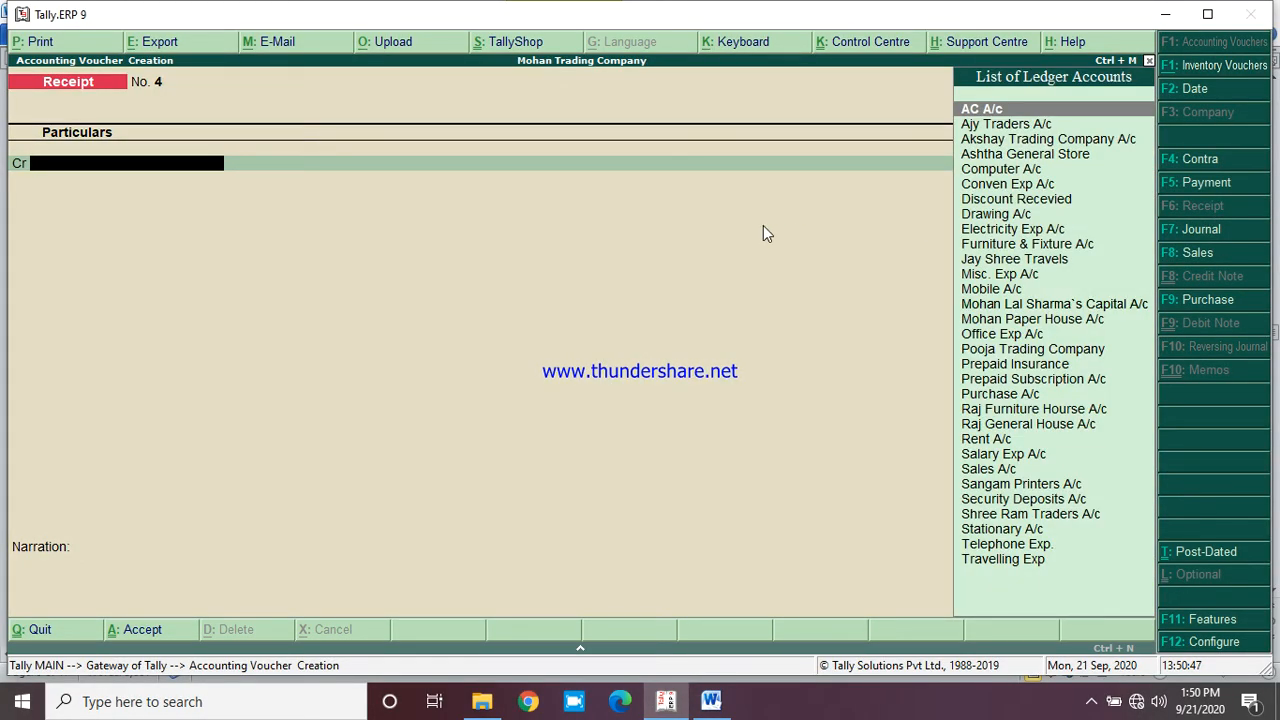
text(A)
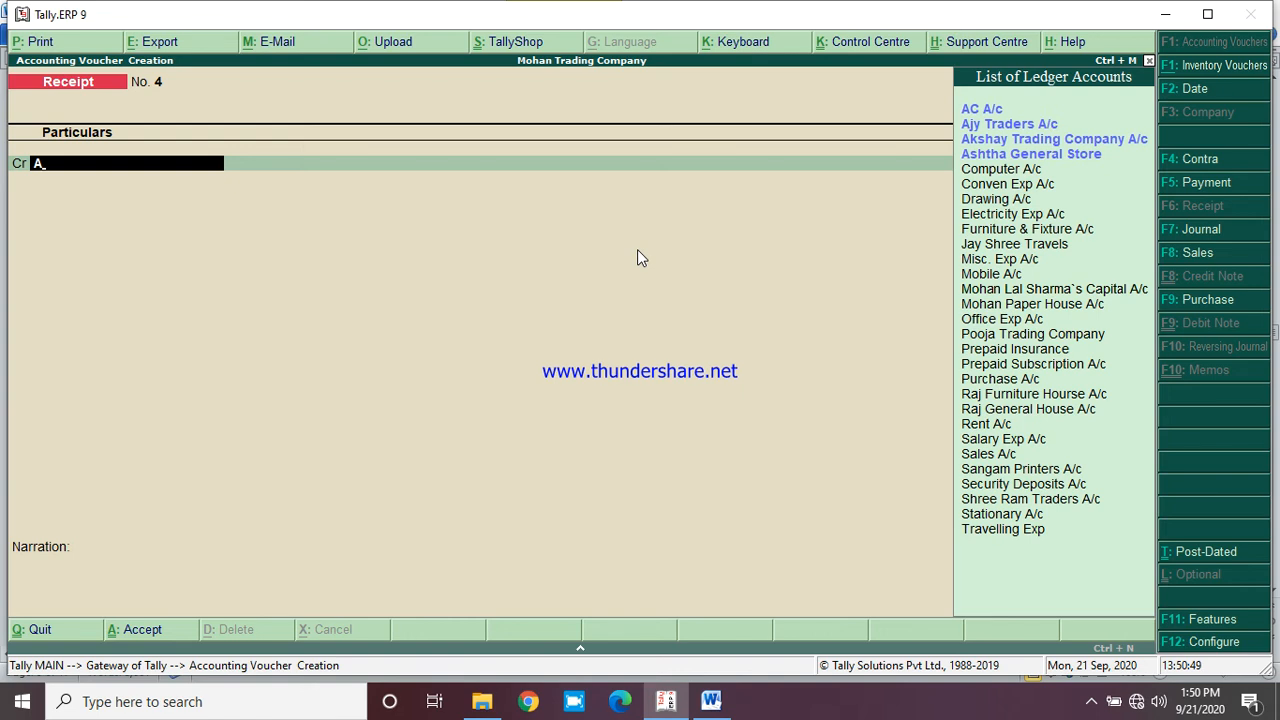
text(t)
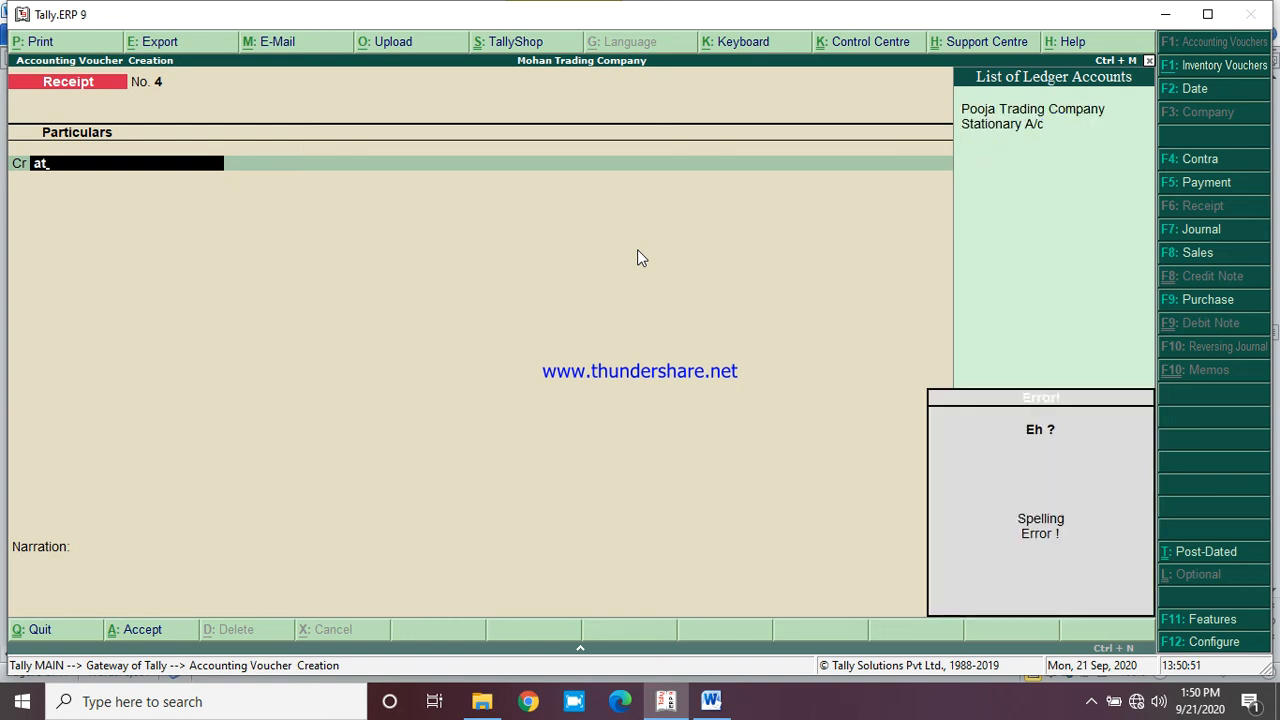
key(BackSpace)
text(s)
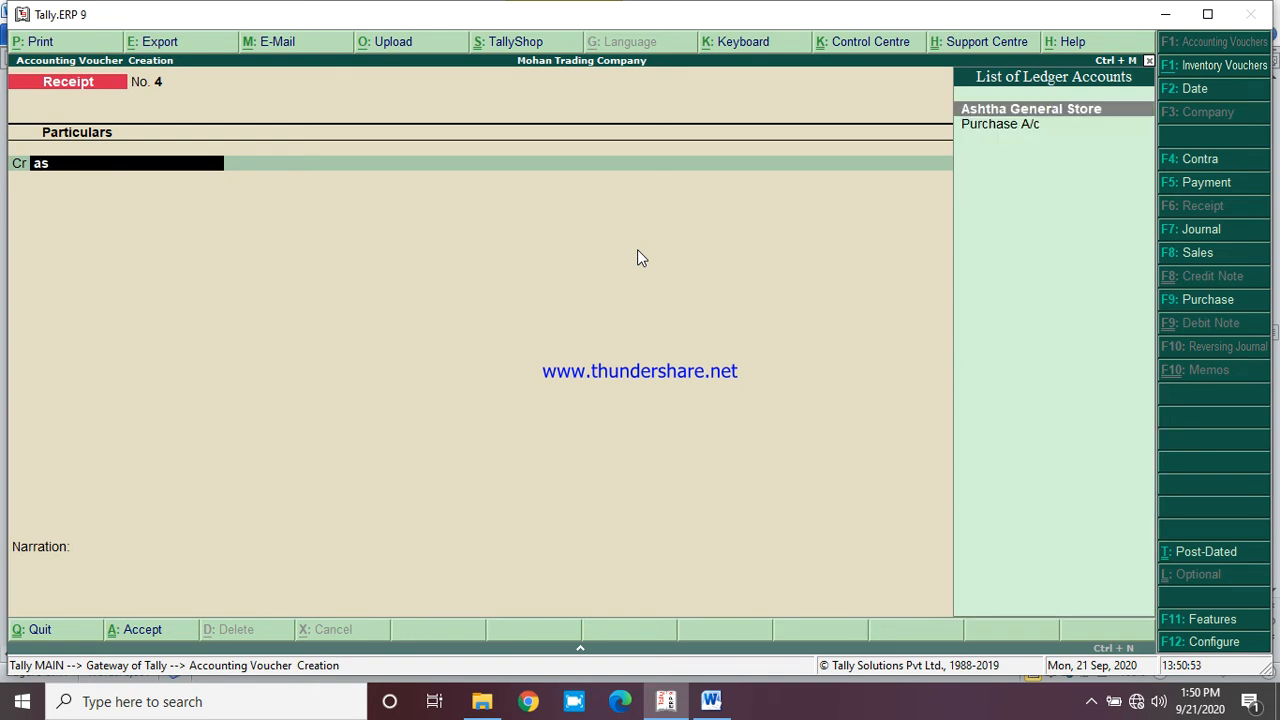
key(Return)
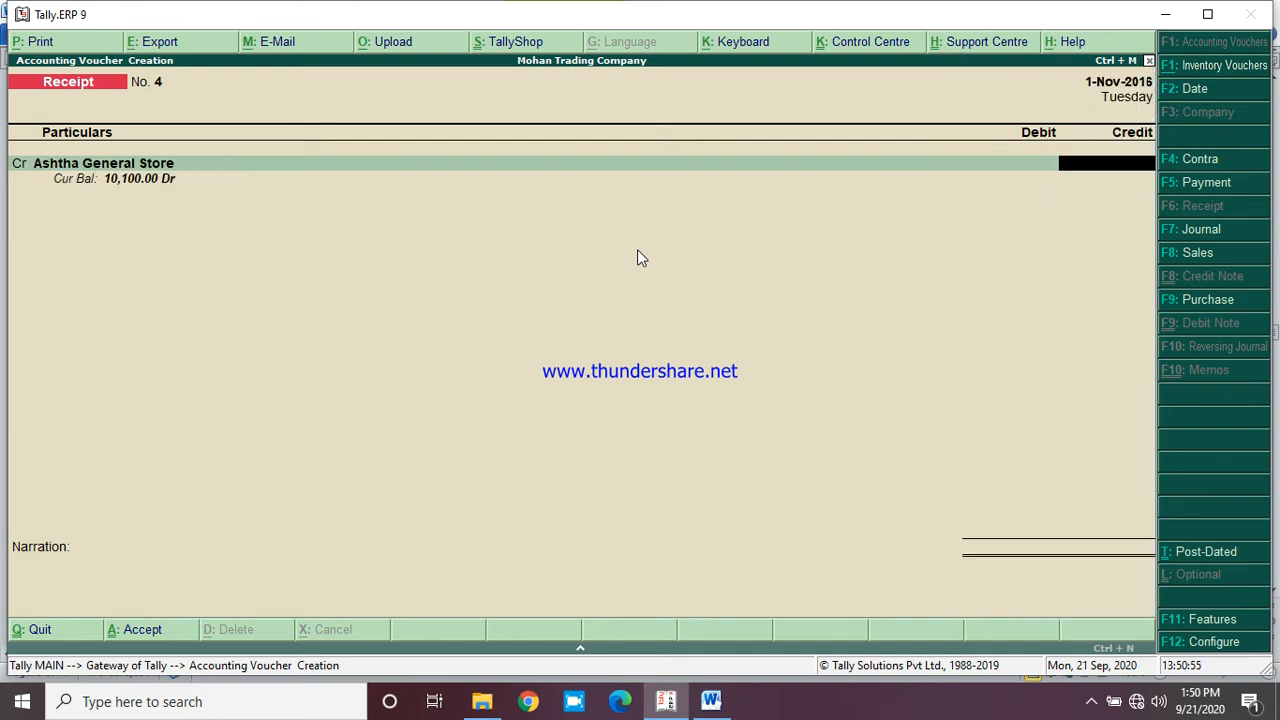
text(10,100)
key(Return)
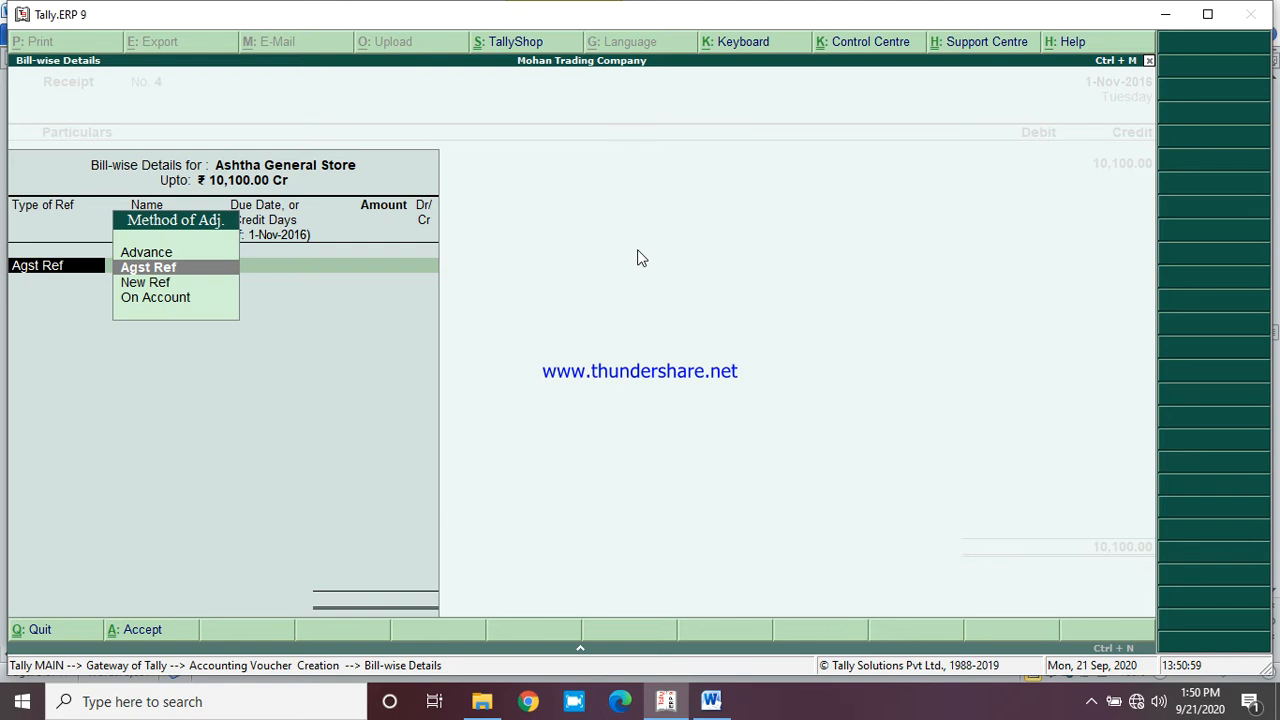
Allocate the Ashtha General Store receipt as Agst Ref to bill 5 for 10,100
key(Return)
text(5)
key(Return)
key(Return)
key(Return)
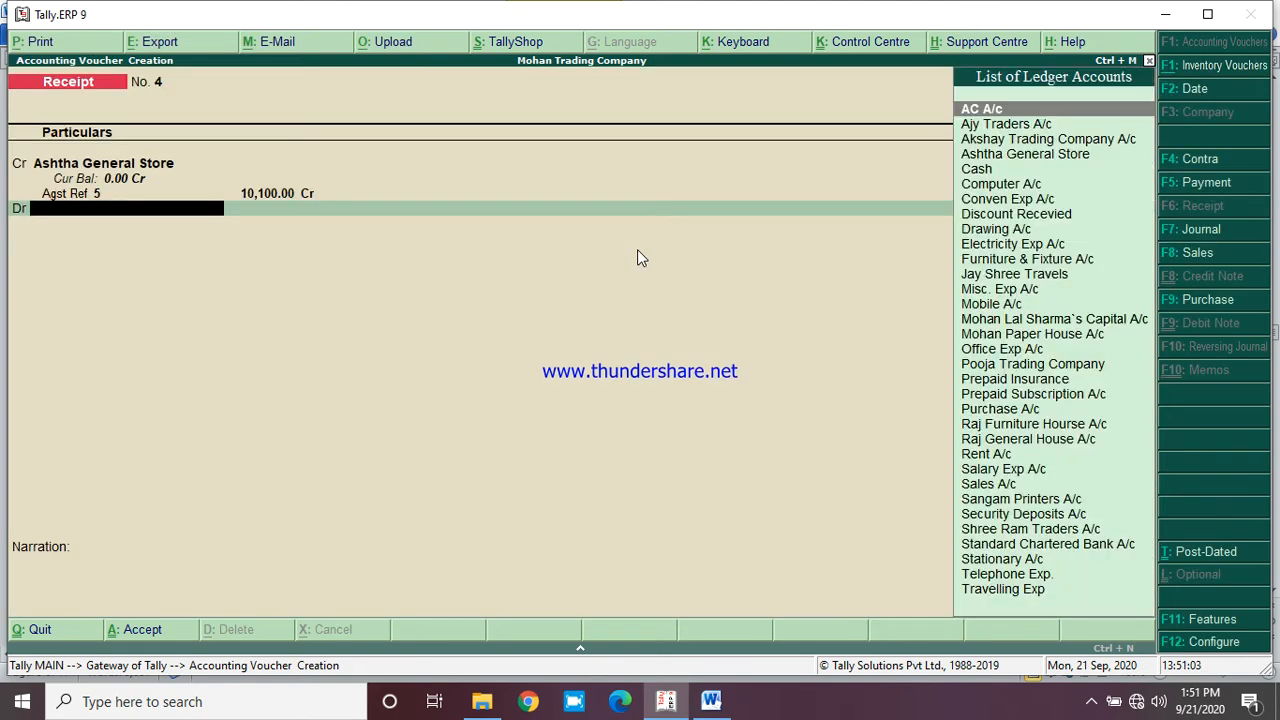
Debit Standard Chartered Bank A/c with the receipt amount, accept the bank allocation, and save the receipt voucher
text(Ba)
key(Return)
key(Return)
key(Return)
key(Return)
key(Return)
key(Return)
key(Return)
key(Return)
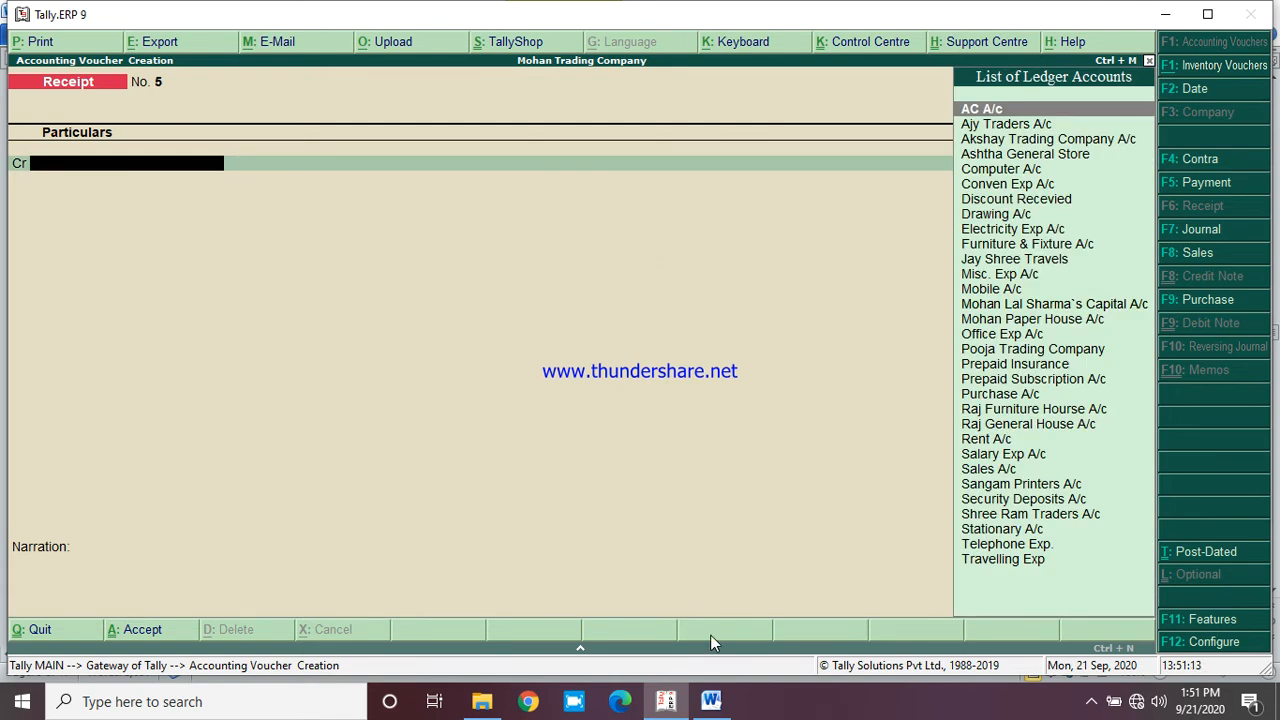
Read November transaction 72 in the Word case study, highlighting its cash deposit wording, and return to Tally
click(711, 701)
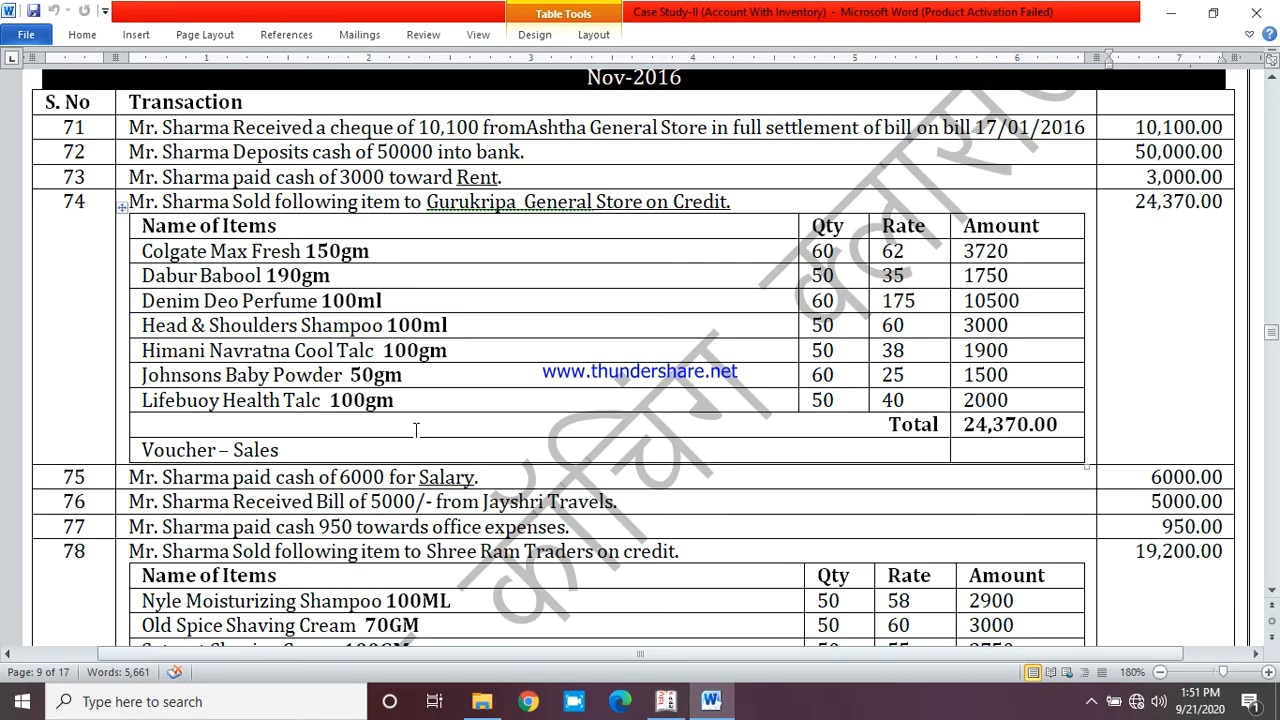
click(301, 155)
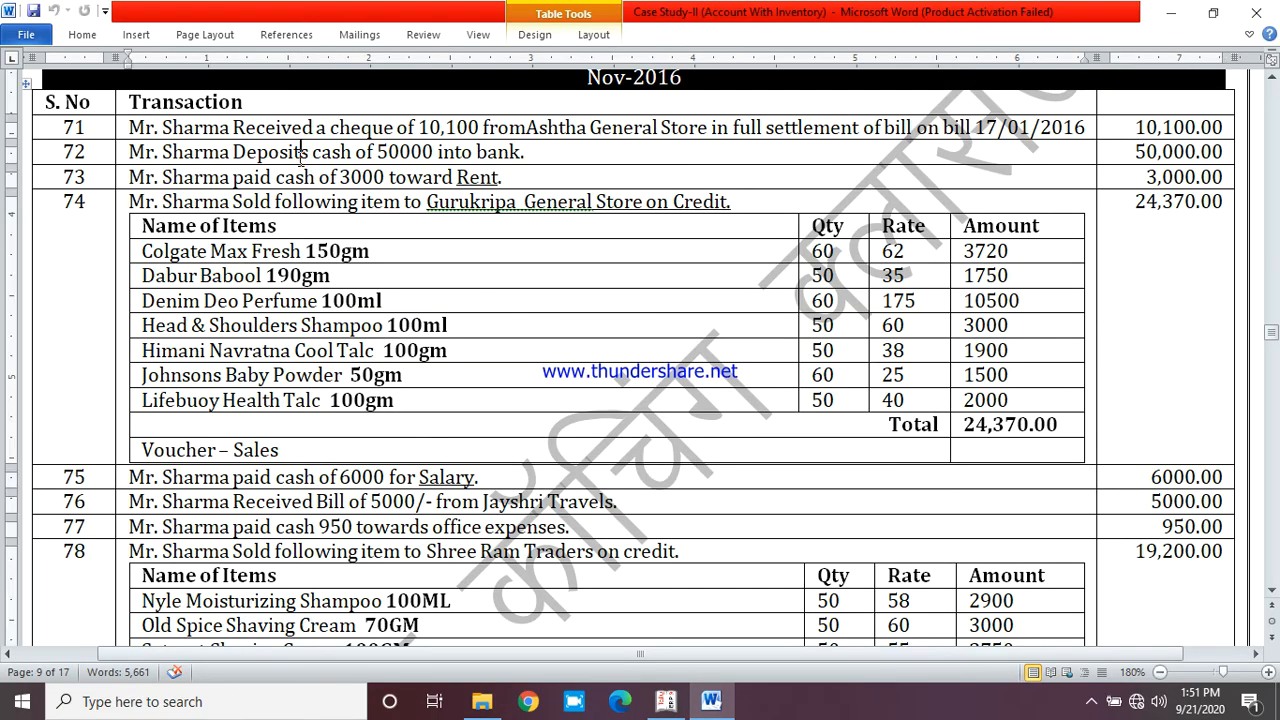
drag(301, 155, 415, 157)
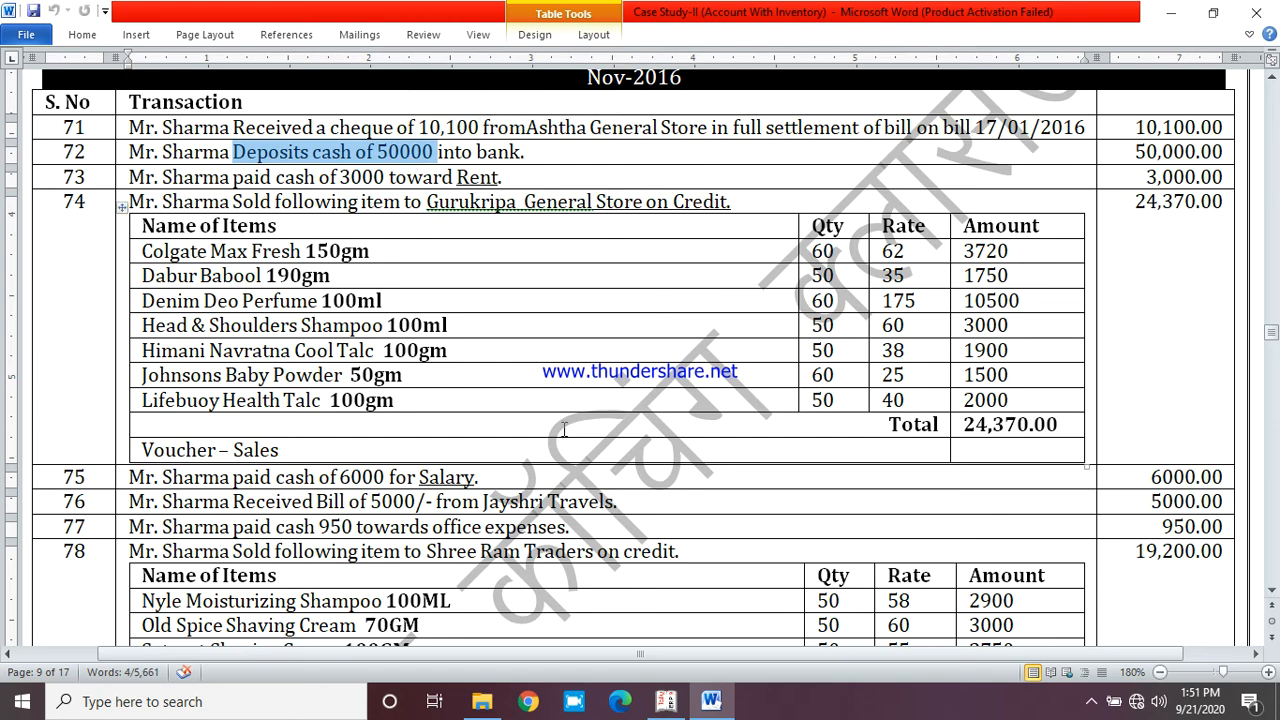
click(666, 701)
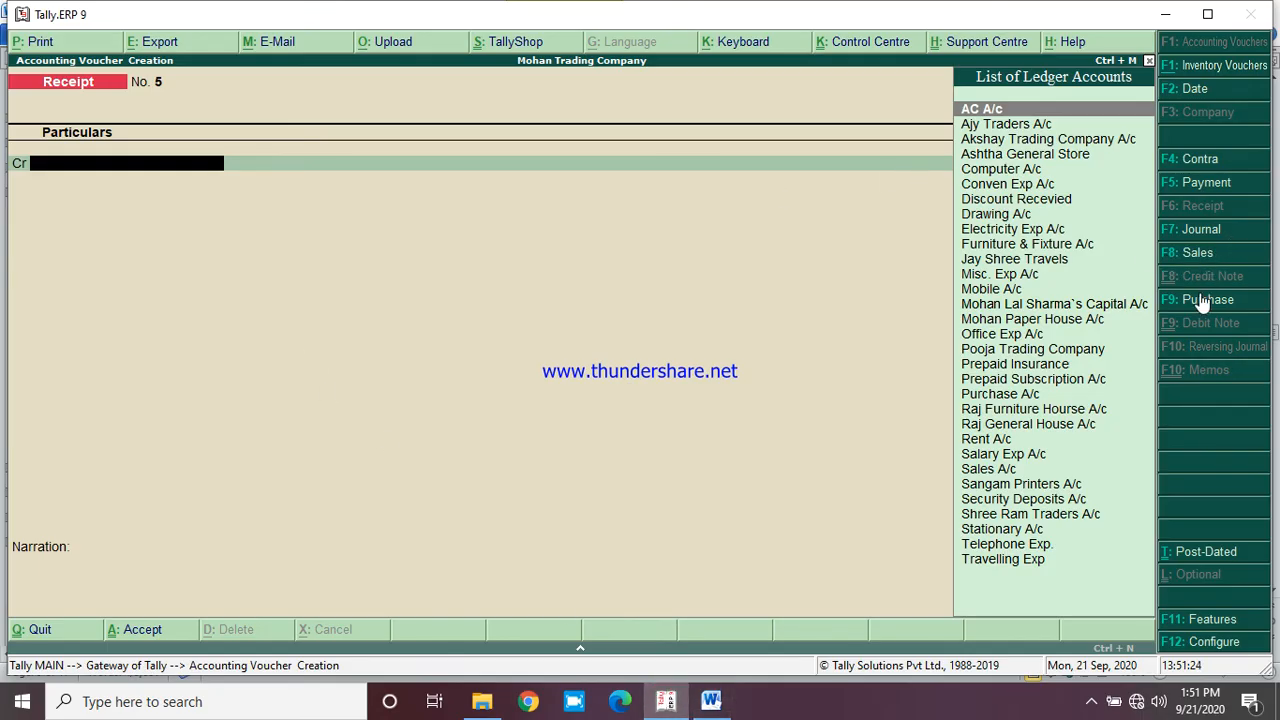
Start a contra voucher crediting Cash and debiting Standard Chartered Bank A/c with 50,000
click(1190, 163)
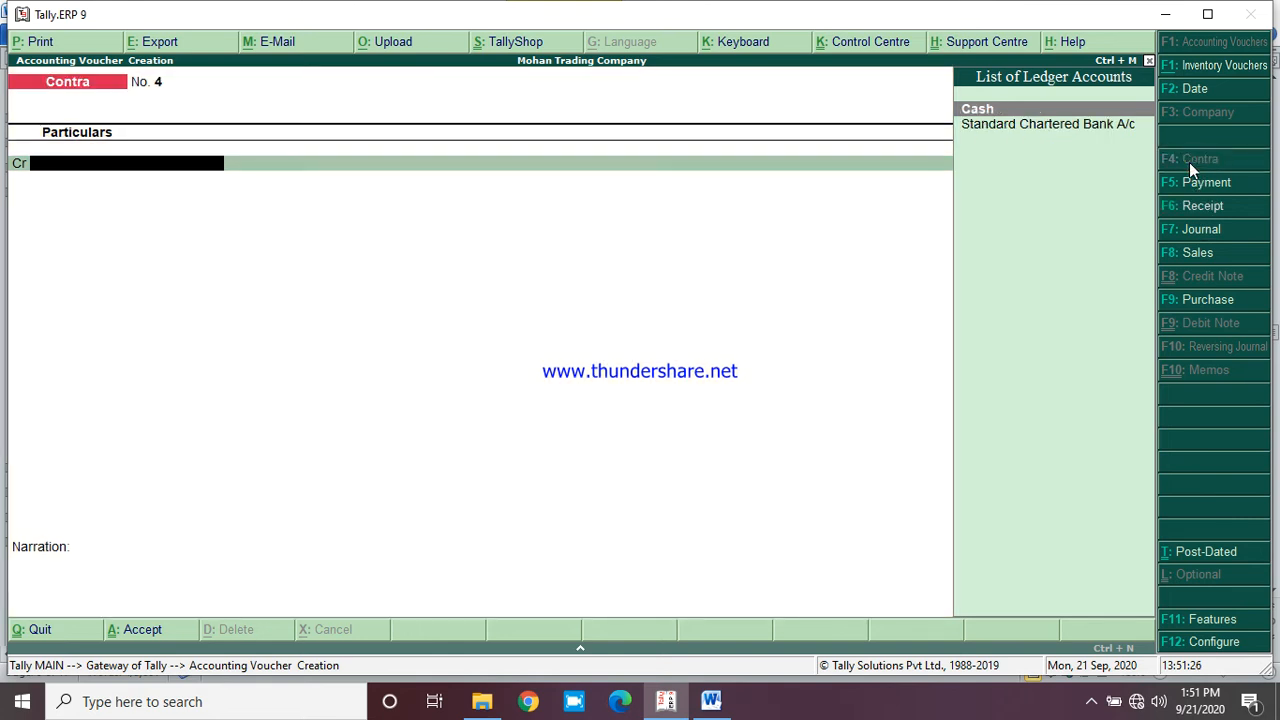
text(Cas)
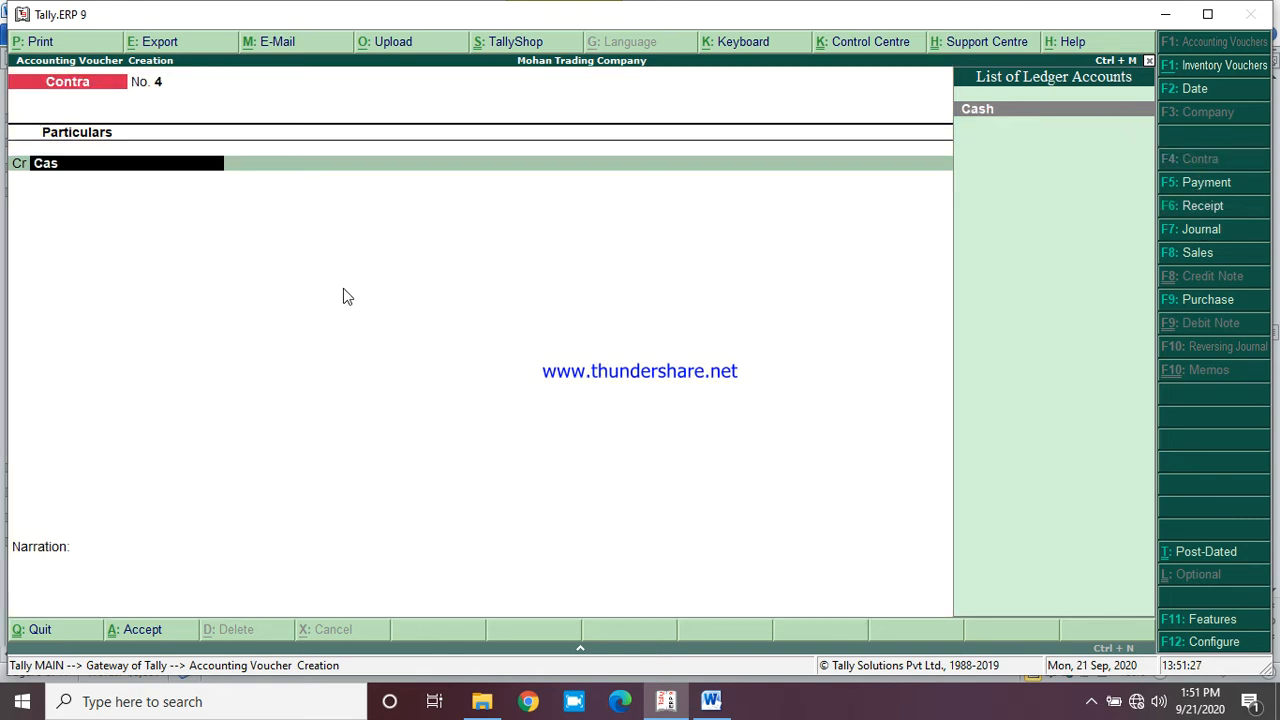
key(Return)
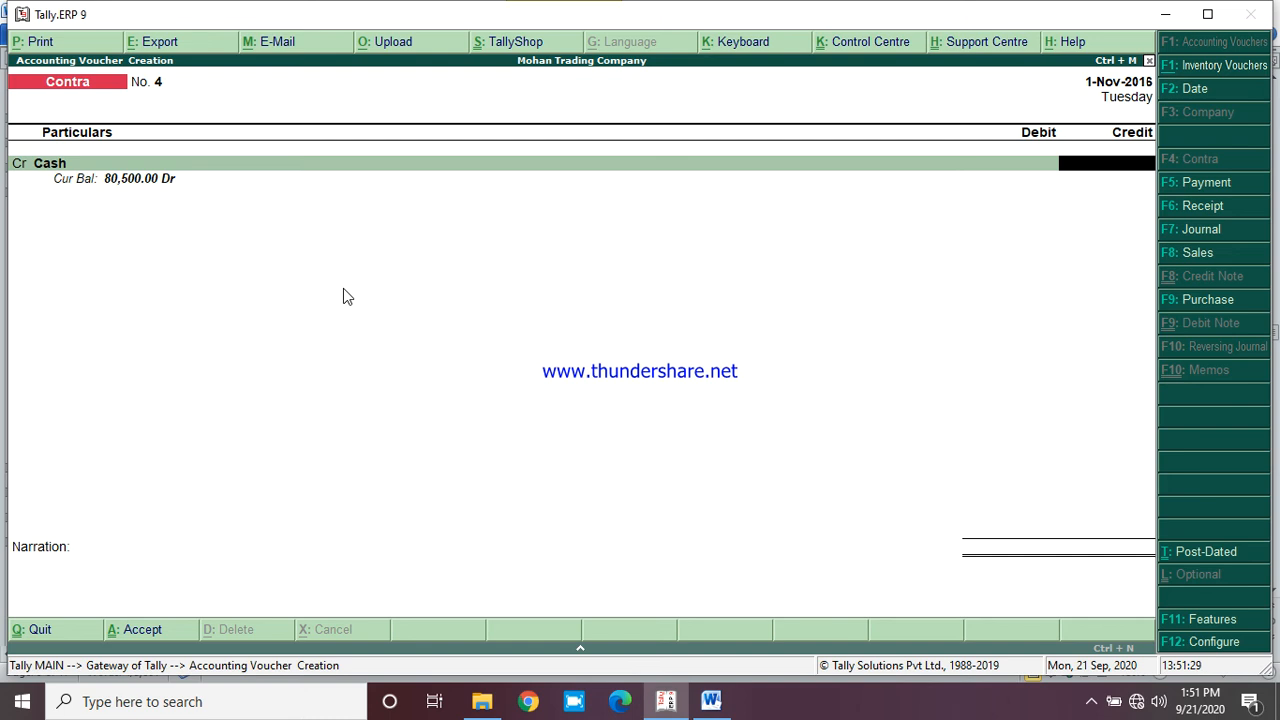
text(500000)
key(BackSpace)
key(Return)
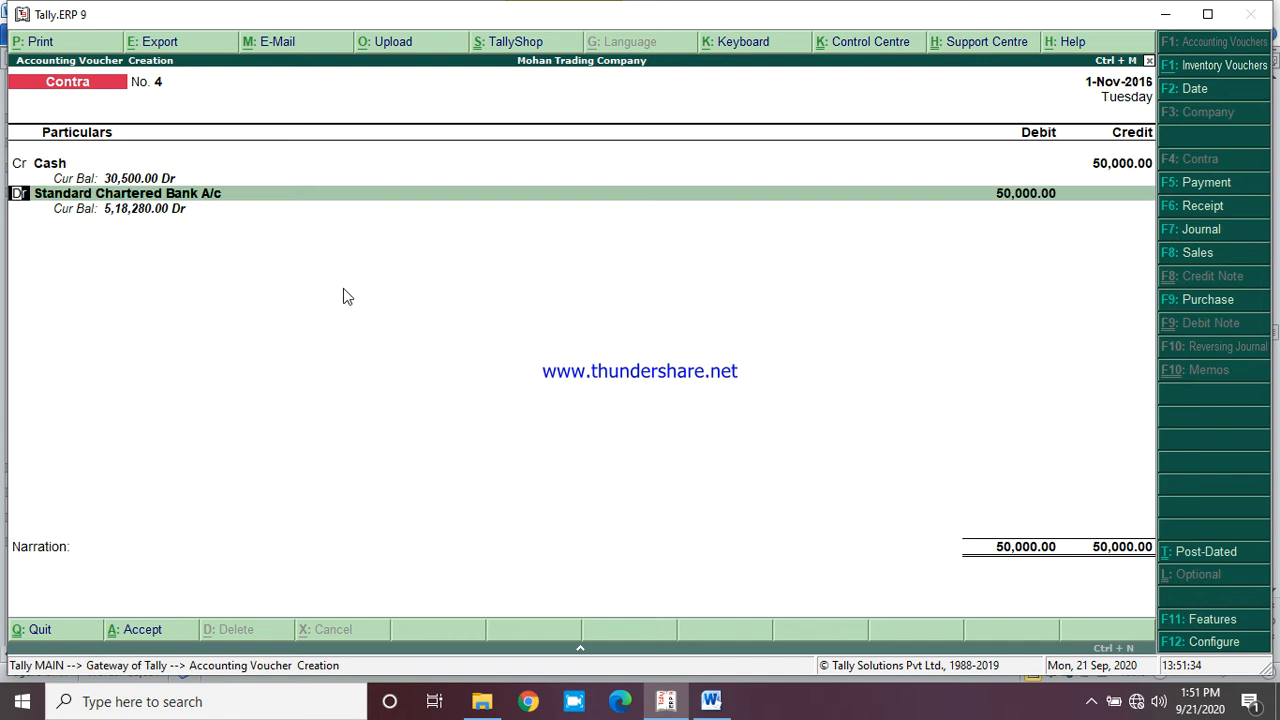
Accept the Cash bank allocation for Standard Chartered Bank A/c with the denominations left blank, and save the contra voucher
key(Return)
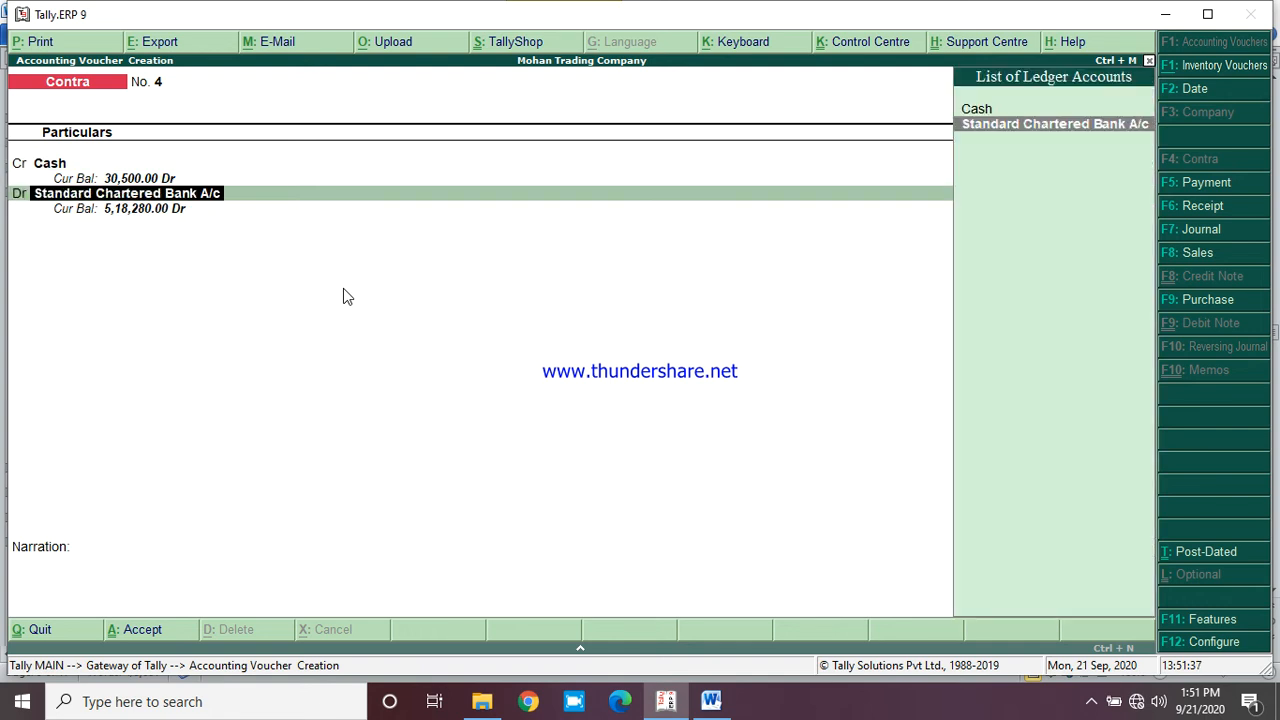
key(Return)
key(Return)
key(Return)
key(Return)
key(Return)
key(Return)
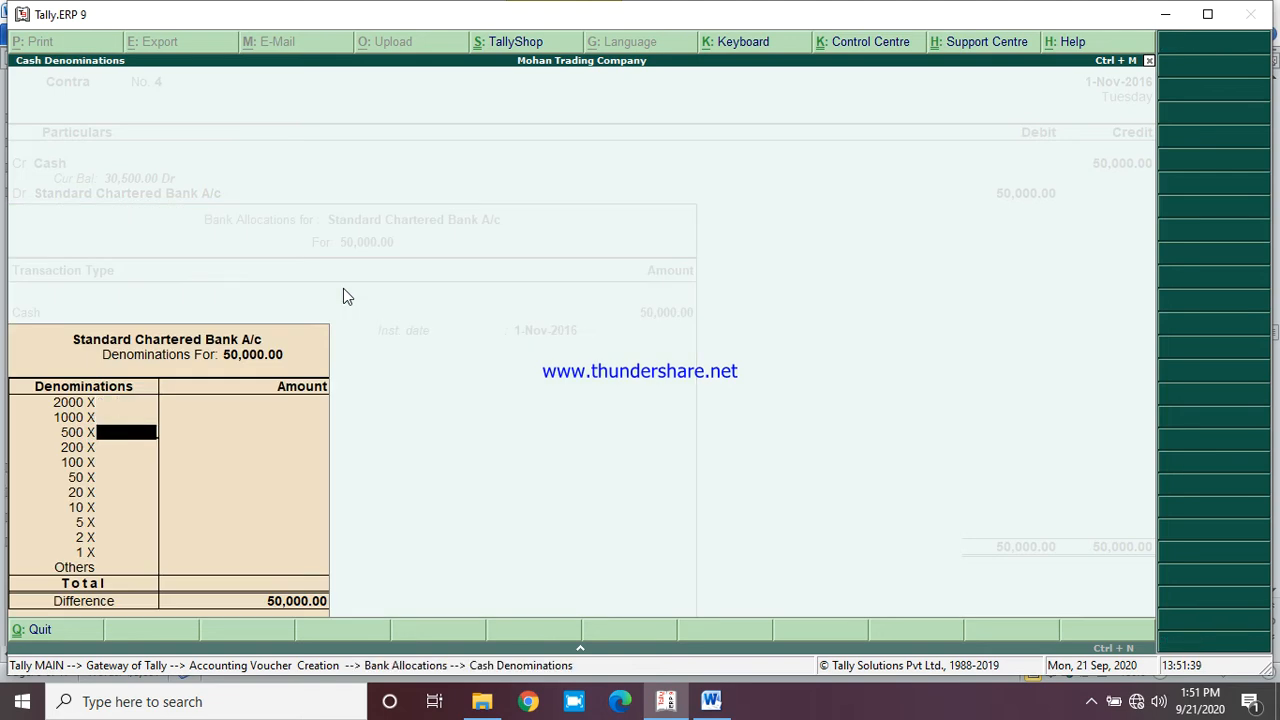
key(Return)
key(Return)
key(Return)
key(Return)
key(Return)
key(Return)
key(Return)
key(Return)
key(Return)
key(Return)
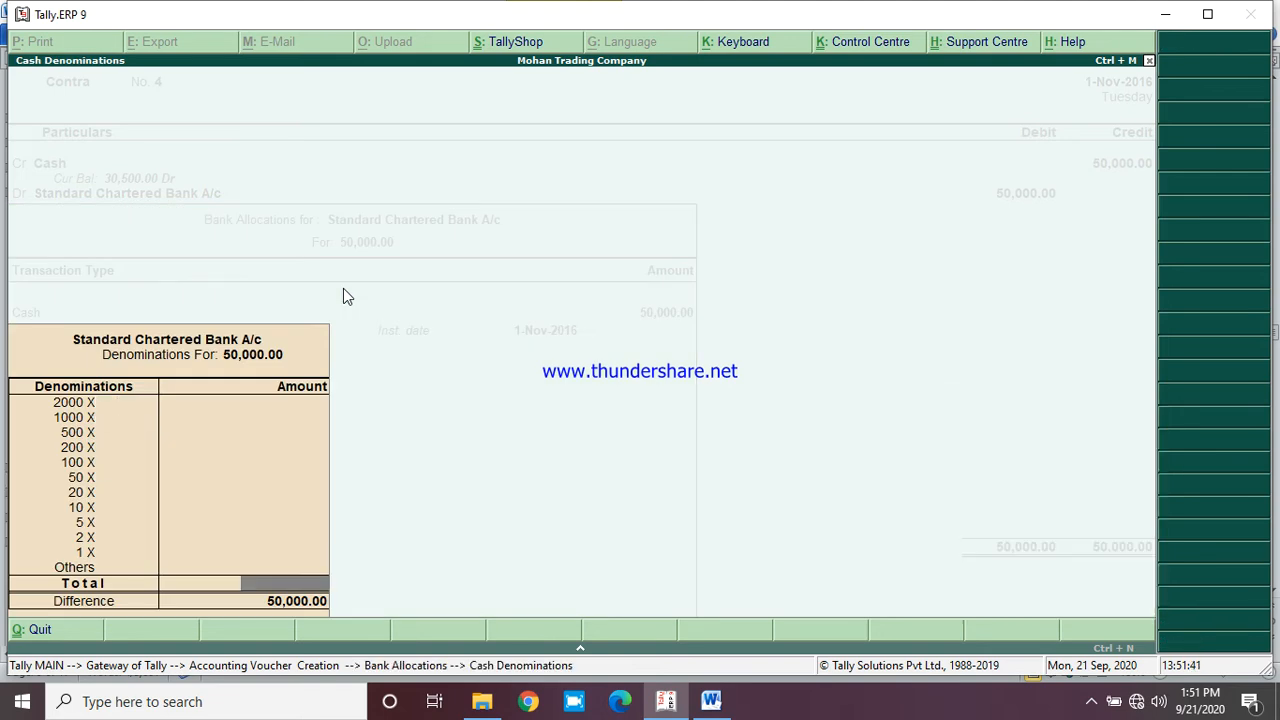
key(Return)
key(Return)
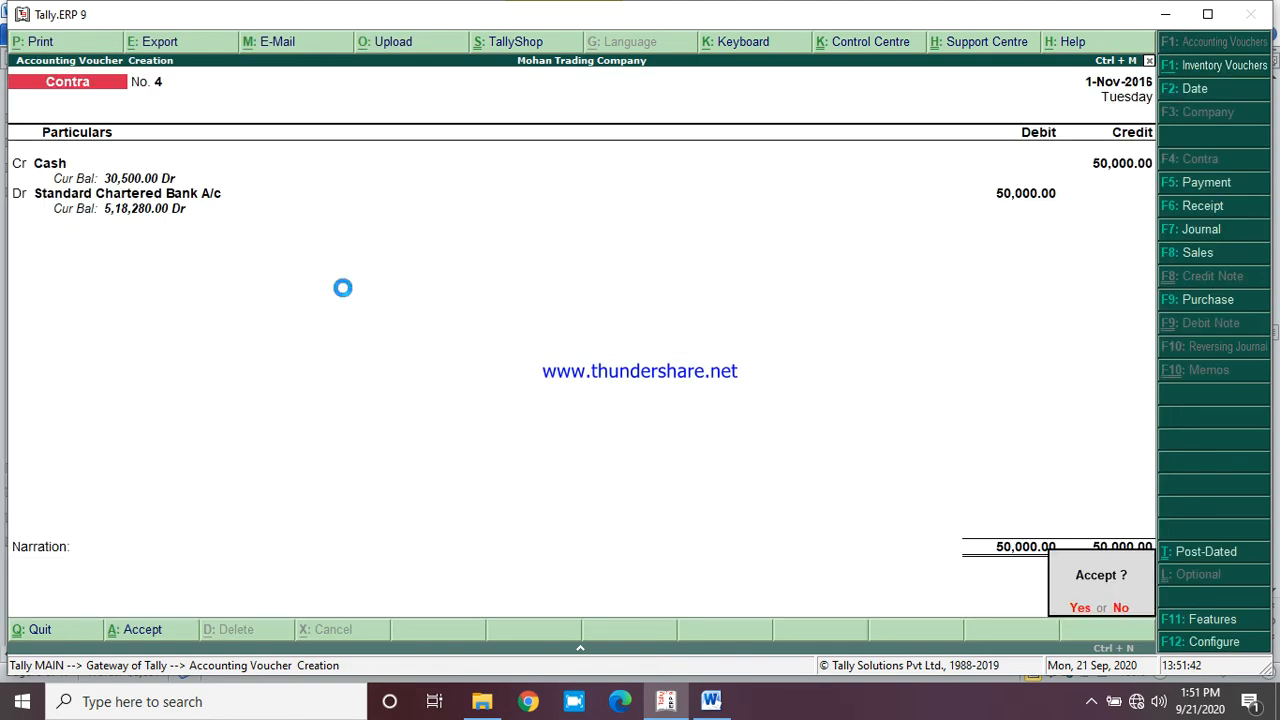
key(Return)
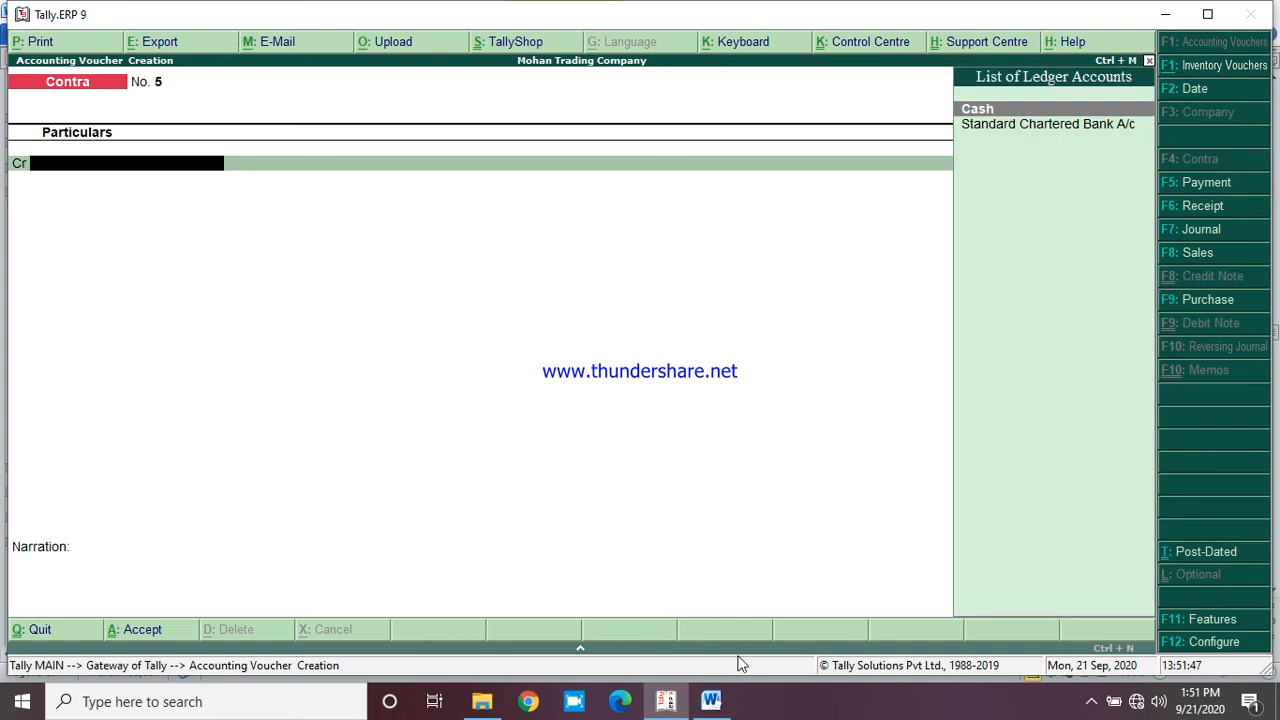
Read November transaction 73 about the rent payment in the Word case study and return to Tally
click(729, 705)
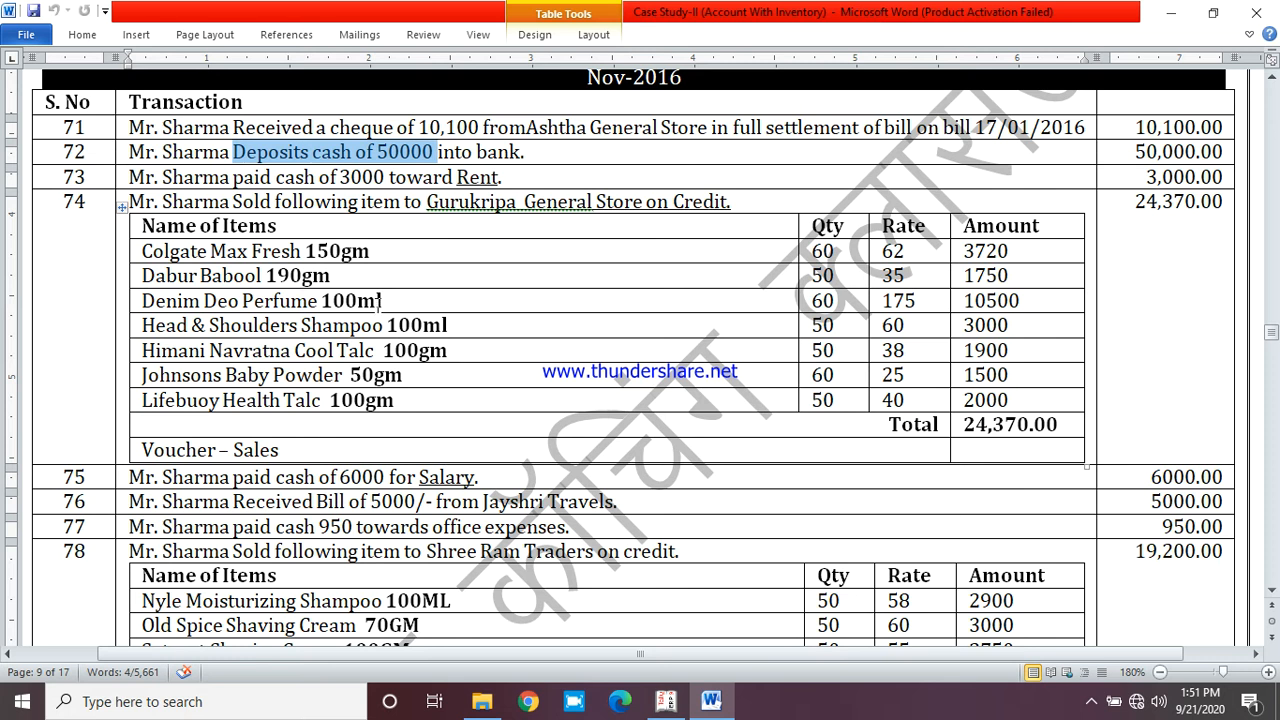
double_click(300, 177)
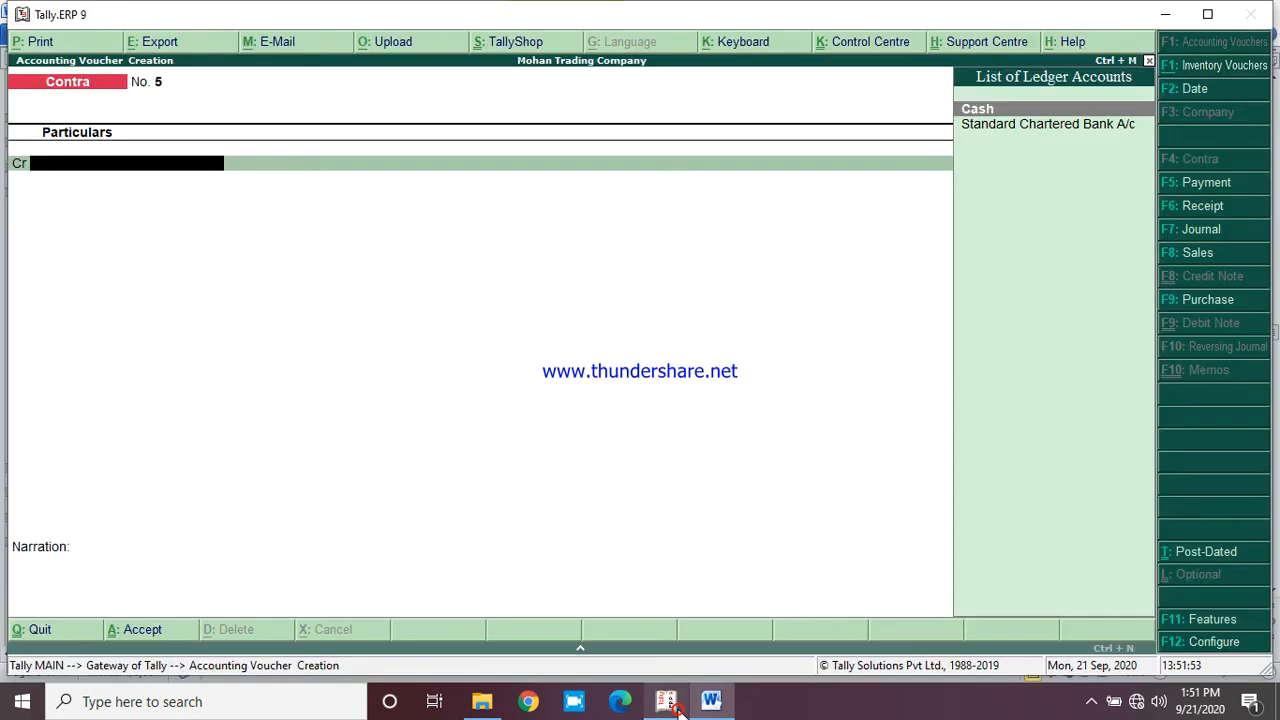
click(666, 701)
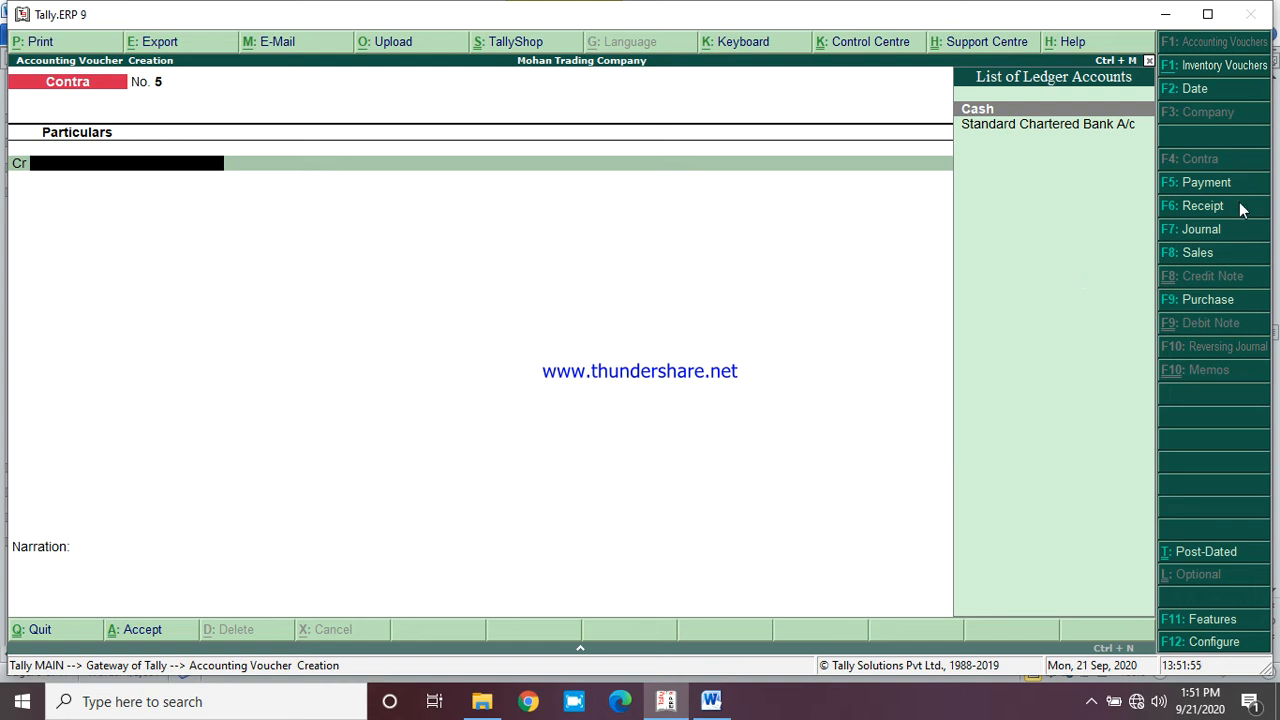
Record and save a payment voucher debiting Rent A/c and crediting Cash with the 3,000 rent from transaction 73
click(1214, 184)
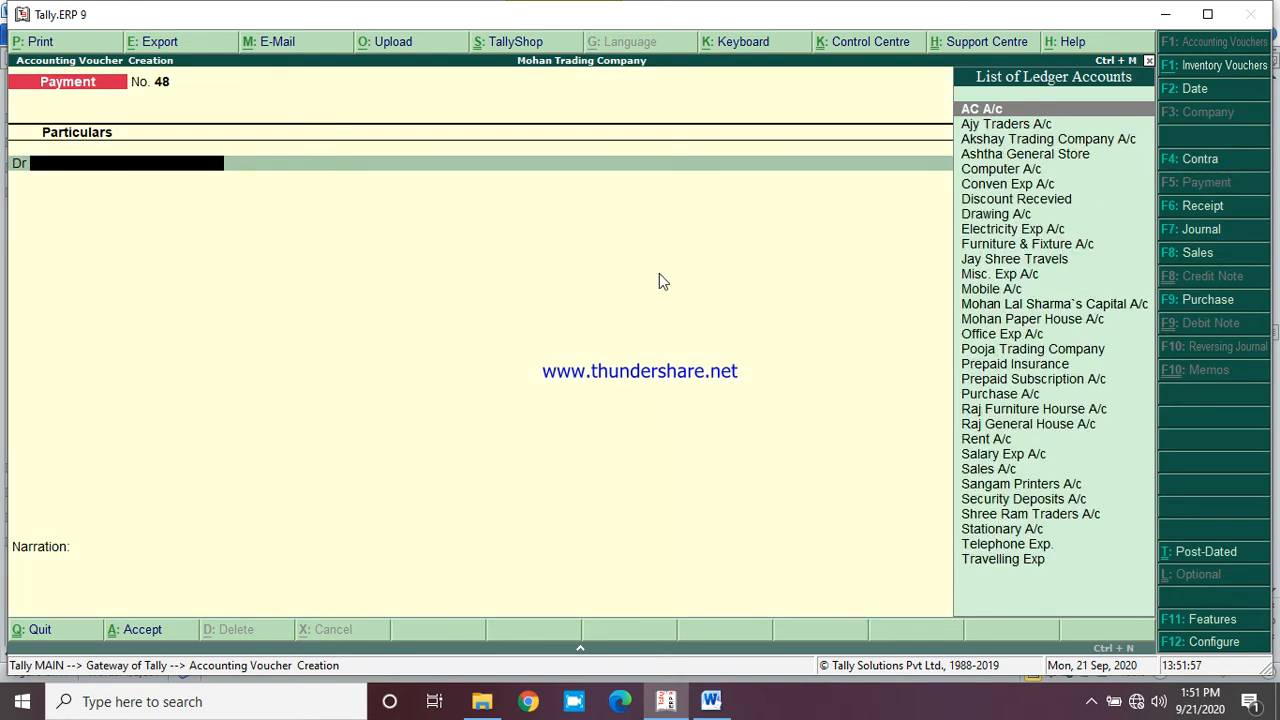
text(Rent A/c)
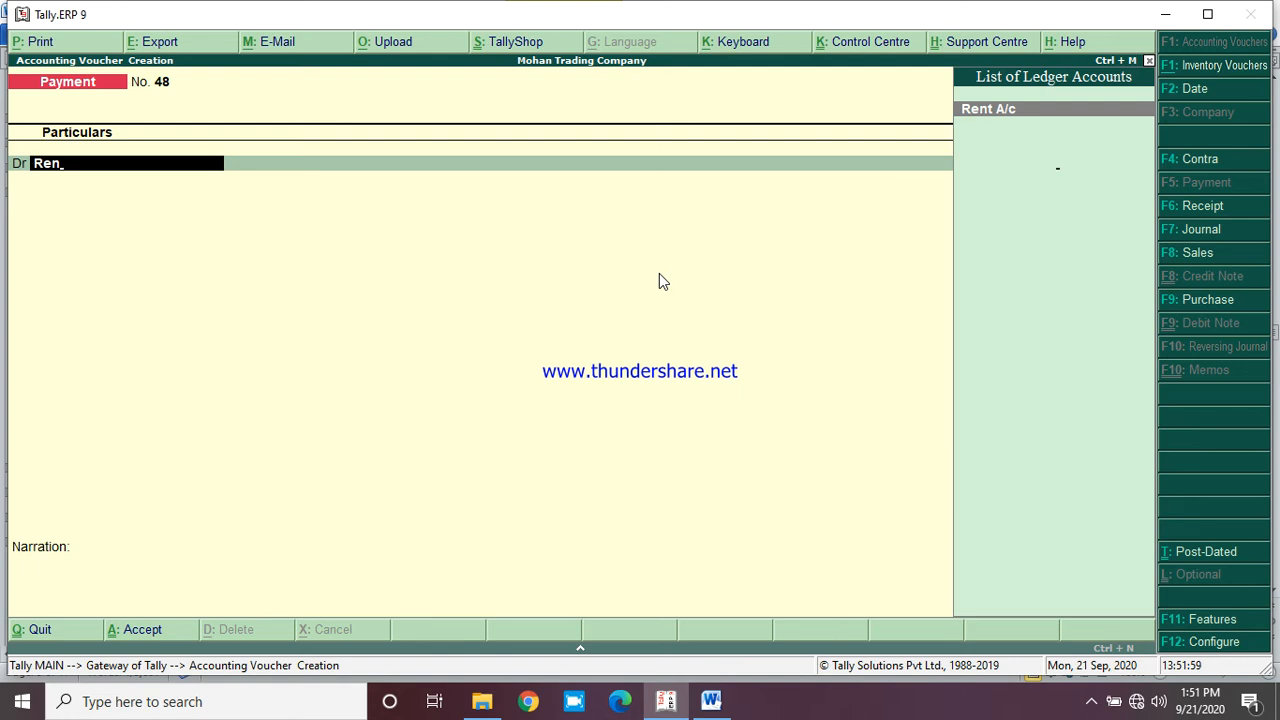
key(Return)
text(5000)
key(Return)
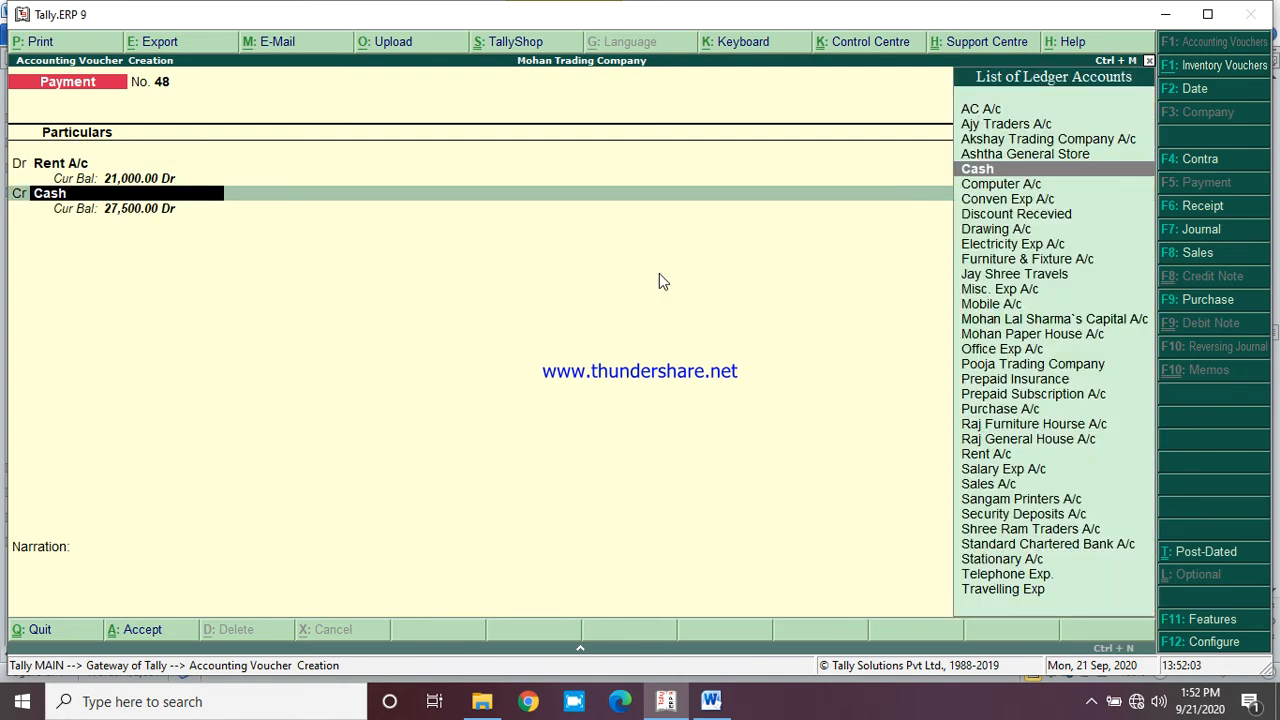
key(Return)
key(Return)
key(Return)
key(Return)
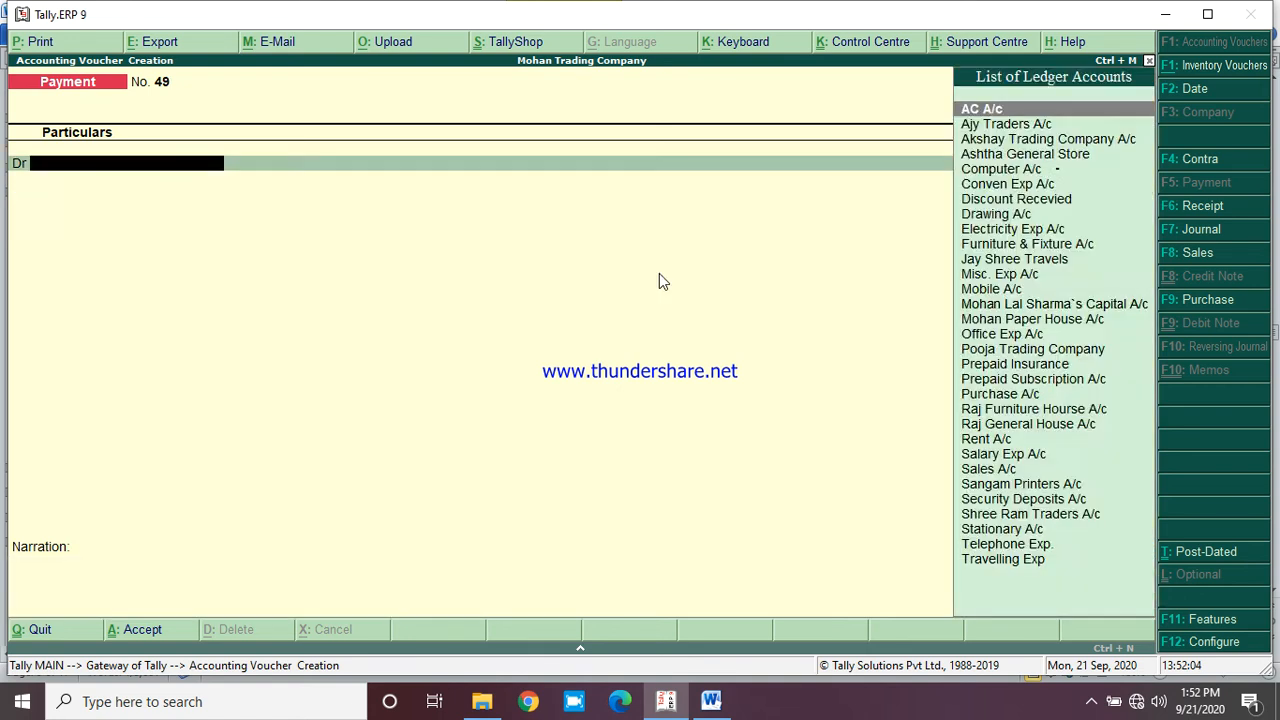
key(Return)
Read November transaction 74 in the Word case study, highlighting its credit sale sentence, and return to Tally
click(711, 701)
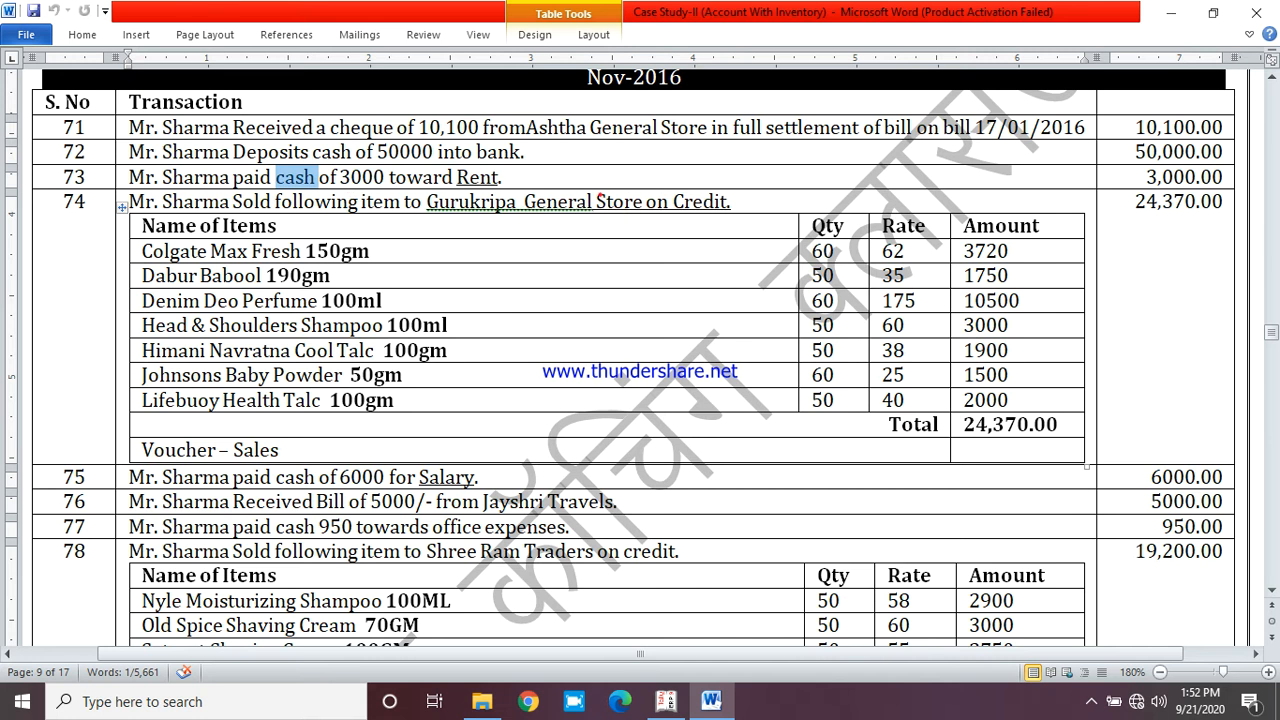
triple_click(602, 201)
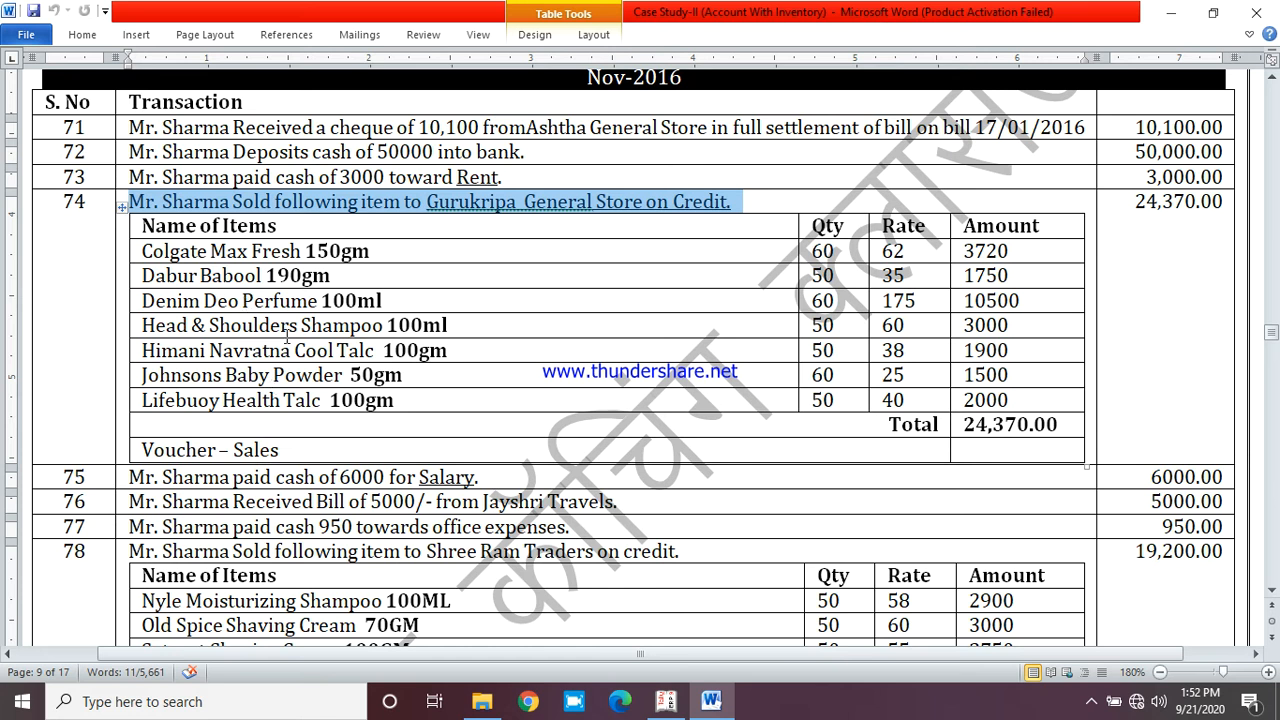
click(666, 701)
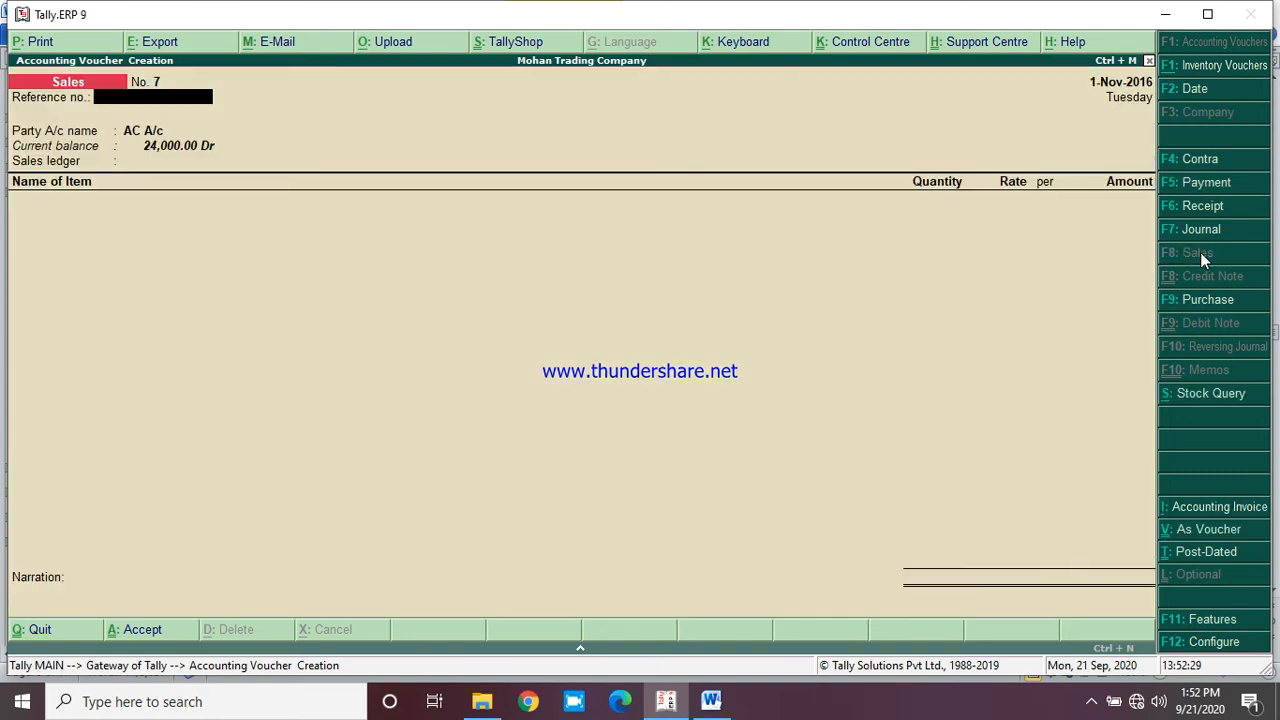
Start a sales voucher and begin a new party ledger from it named Gurukripa General Store
click(1202, 257)
key(Return)
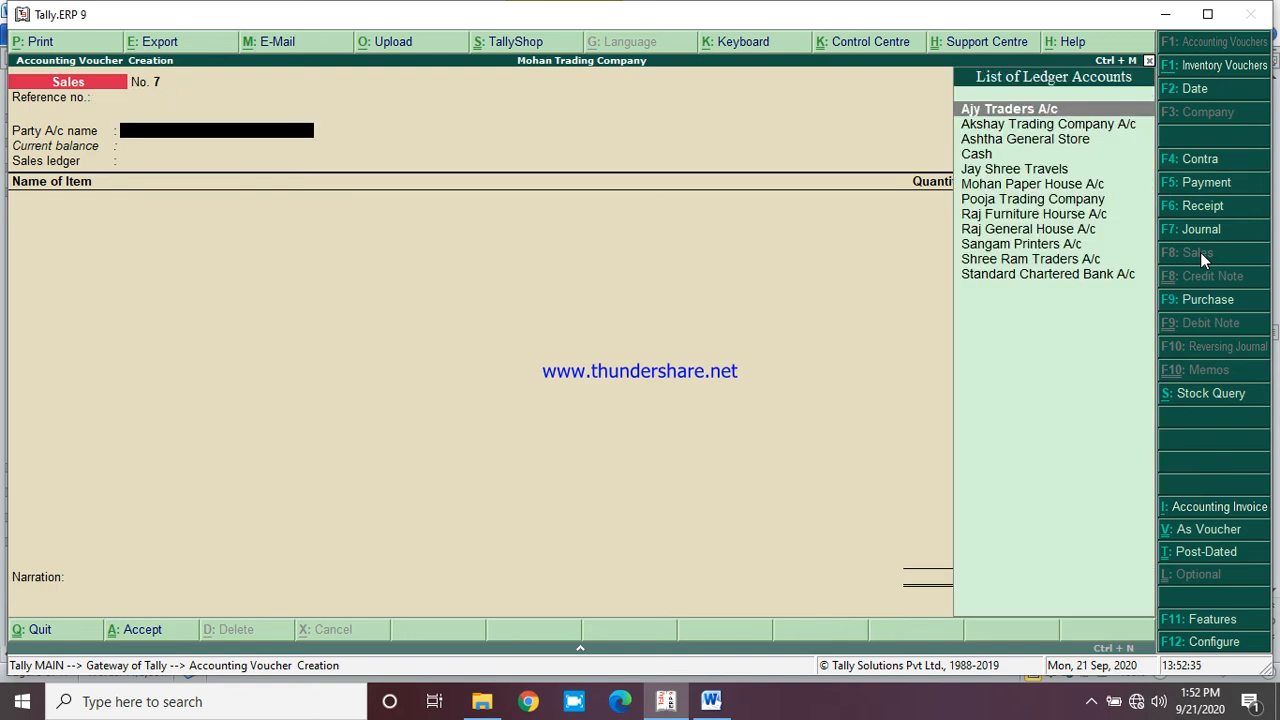
key(alt+c)
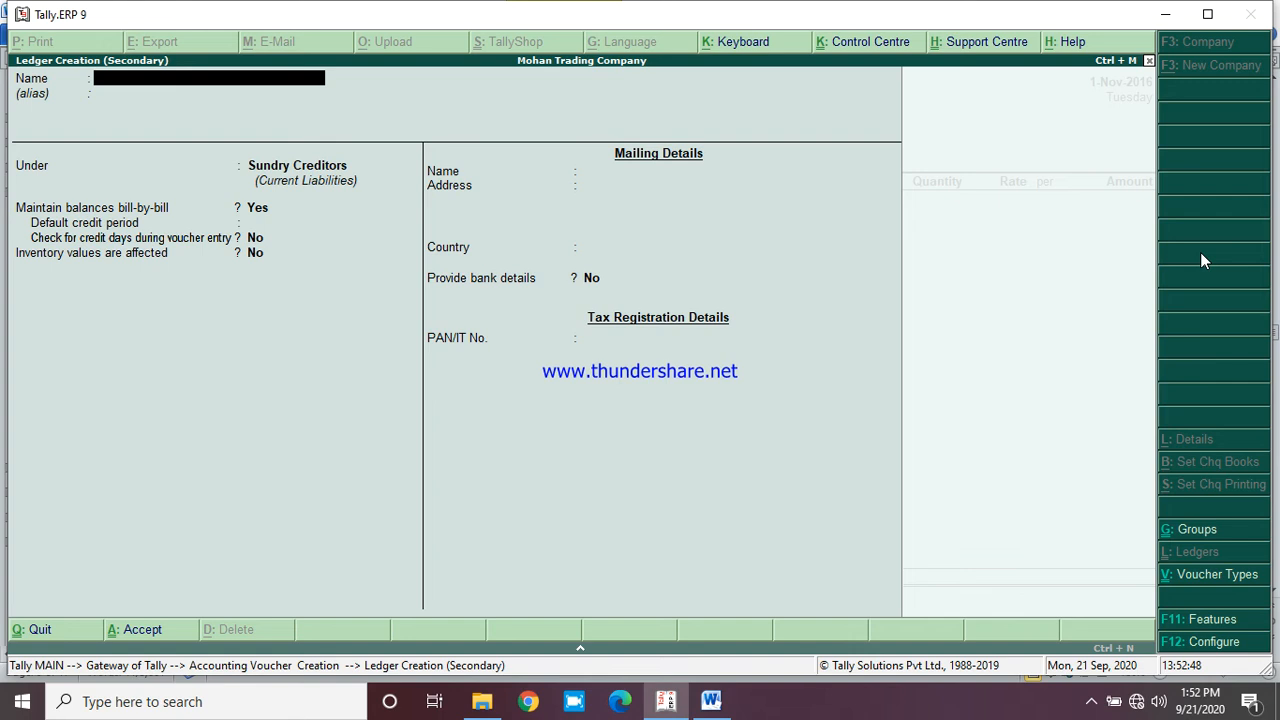
text(Gurukripa Gener)
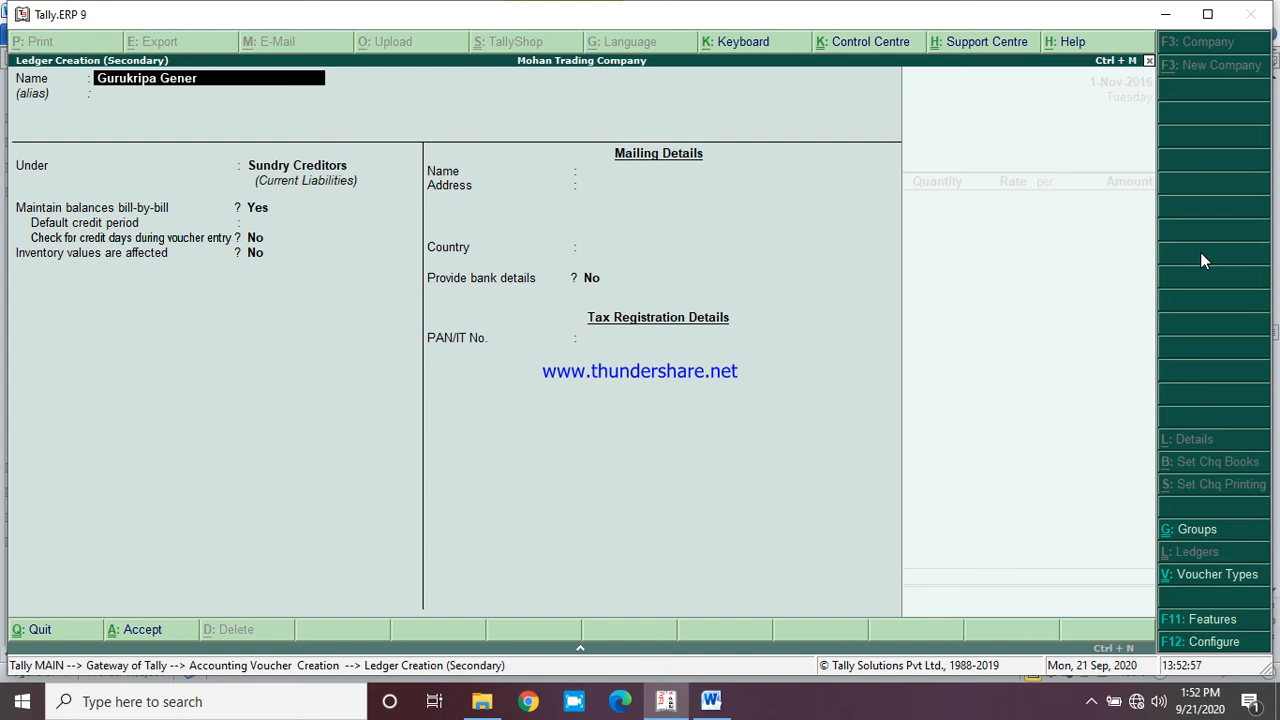
text(al Store)
key(Return)
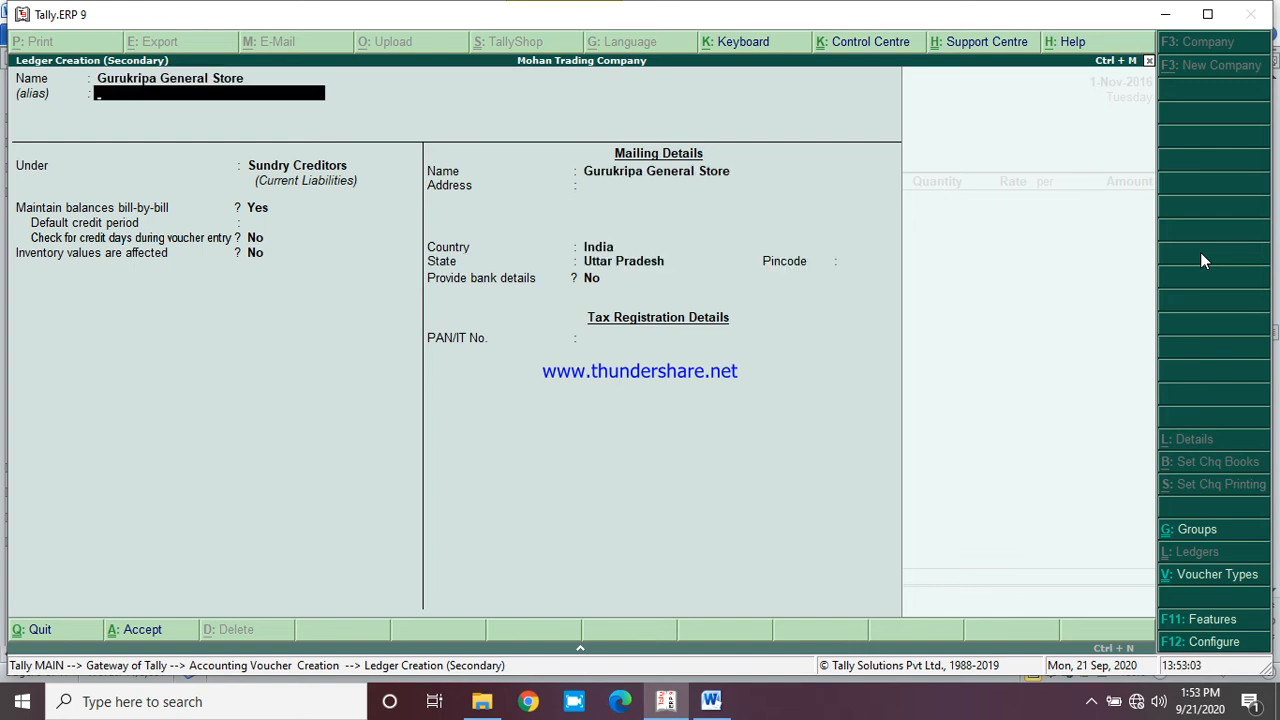
Place the new ledger under Sundry Debtors, keep its remaining details at their defaults, and save it
key(Return)
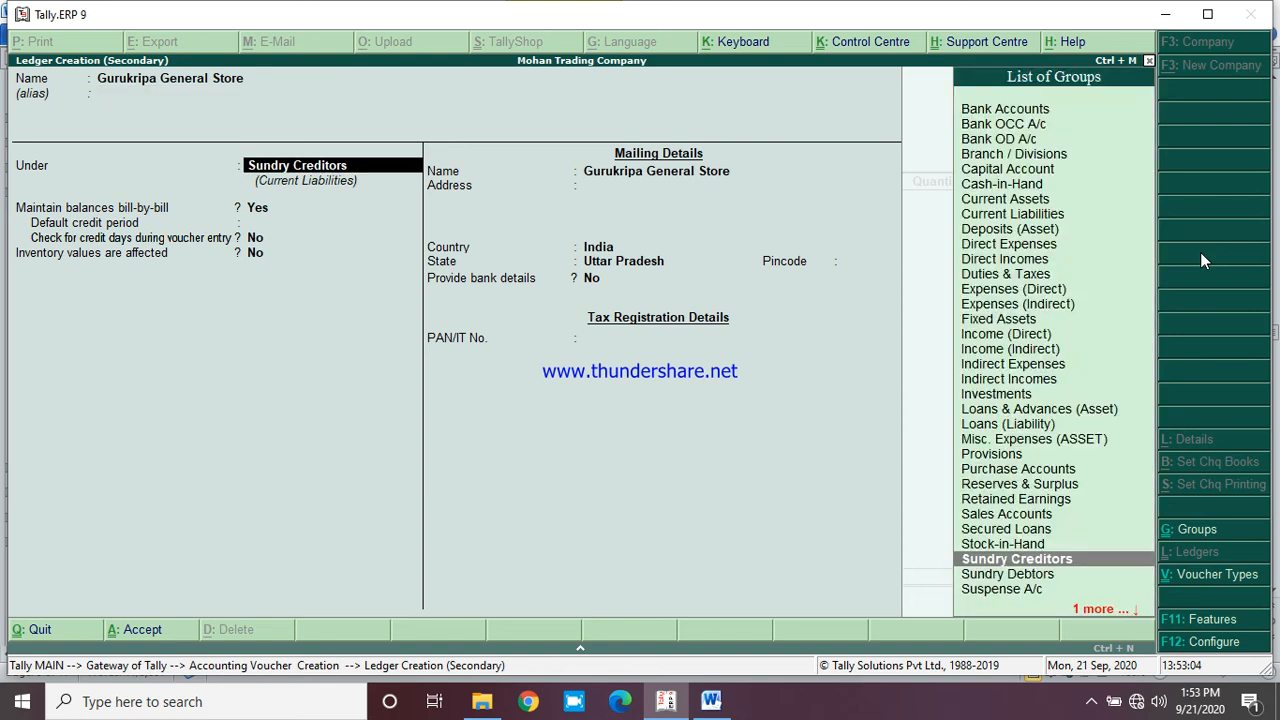
text(Su)
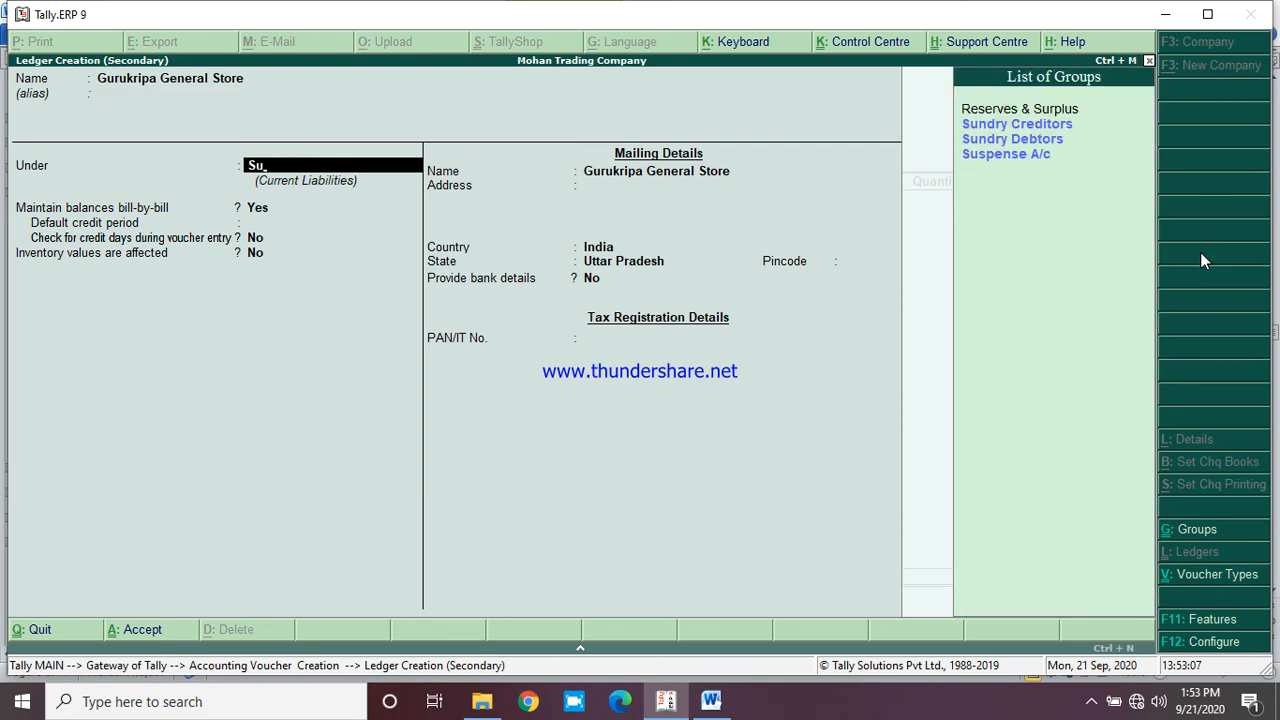
key(Down)
key(Return)
key(Return)
key(Return)
key(Return)
key(Return)
key(Return)
key(Return)
key(Return)
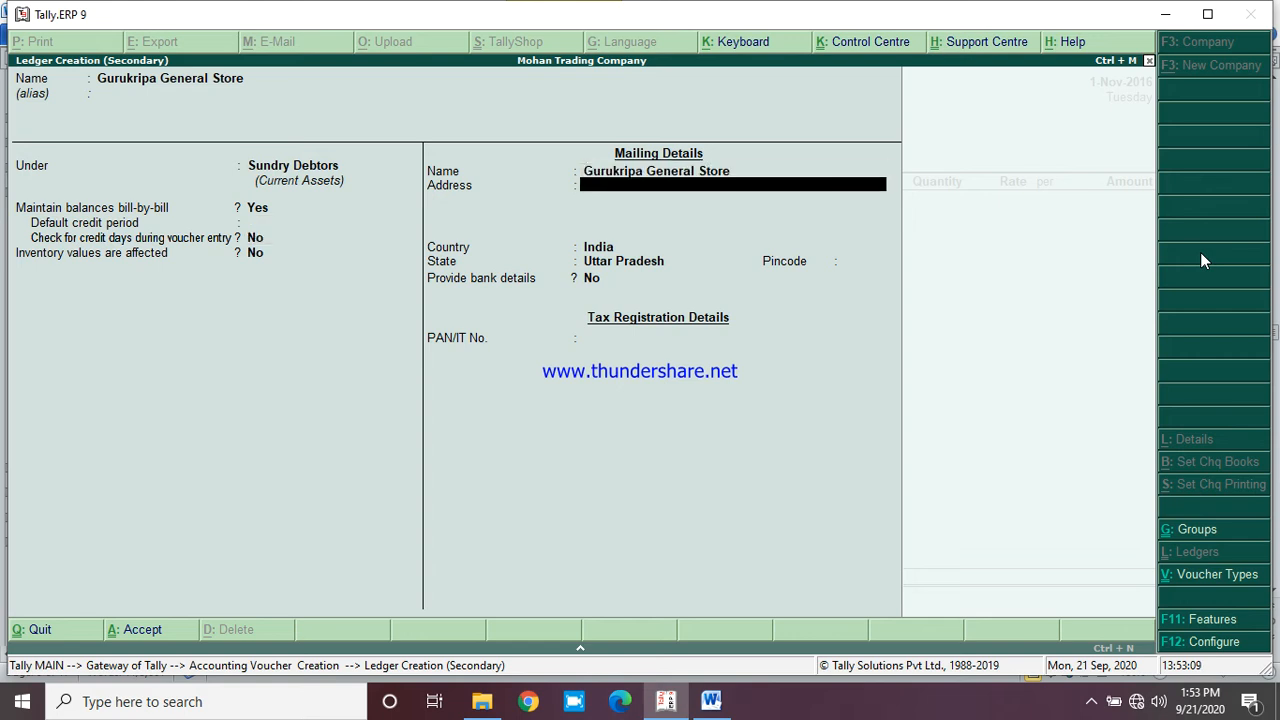
key(Return)
key(Return)
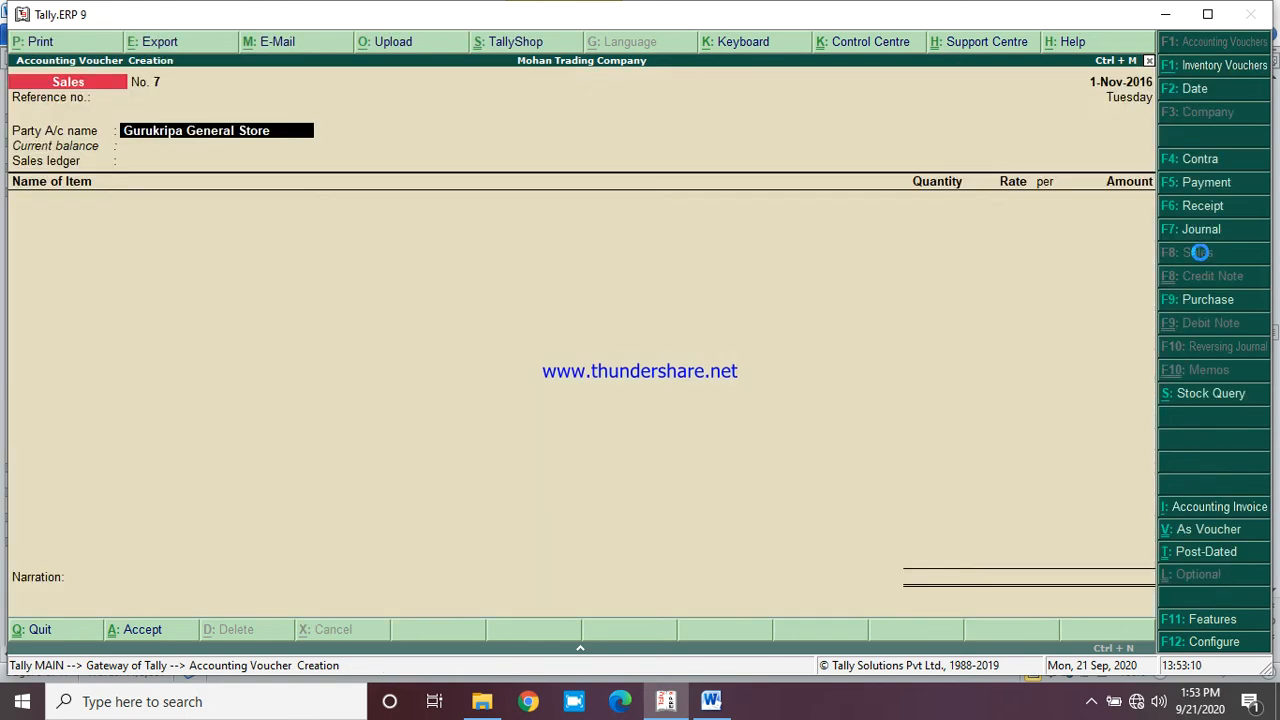
Accept Gurukripa General Store as the party with its default details and choose Sales A/c as the sales ledger
key(Return)
key(Return)
key(Return)
key(Return)
key(Return)
key(Return)
key(Return)
key(Return)
key(Return)
key(Return)
key(Return)
key(Return)
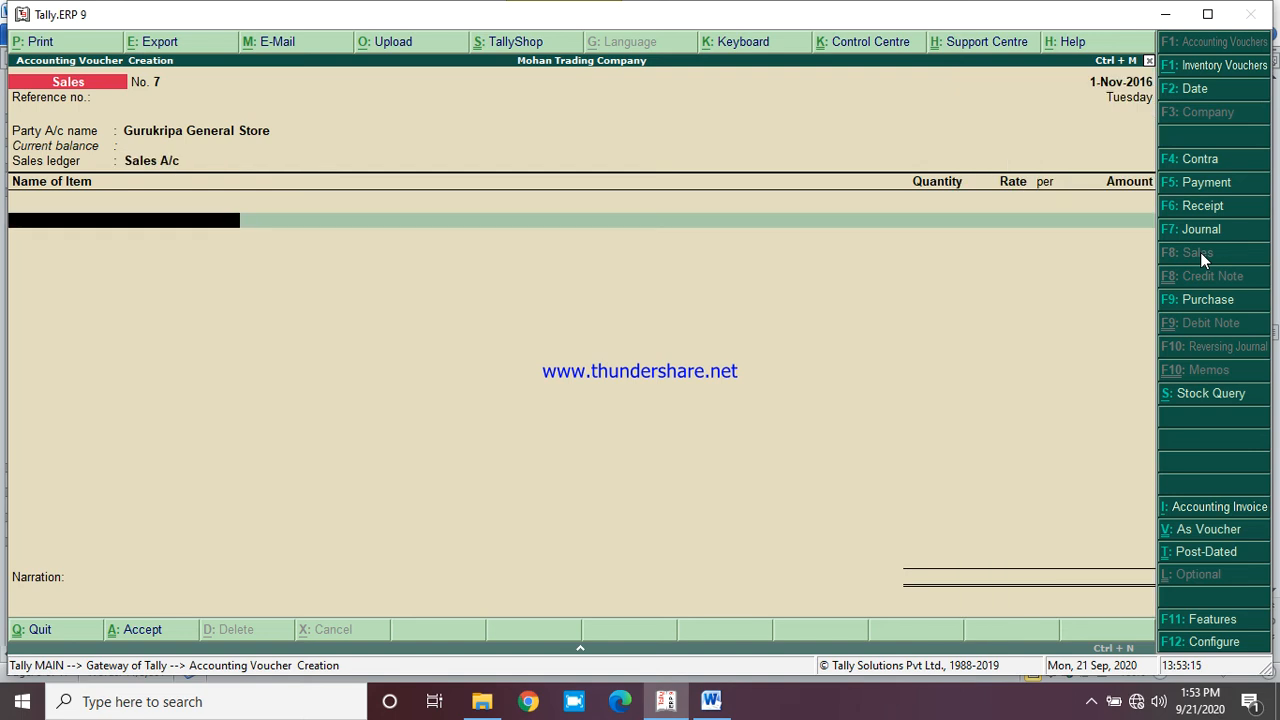
Add Colgate Max Fresh 150gm to the sales voucher with a quantity of 60 Nos at a rate of 62
text(Col)
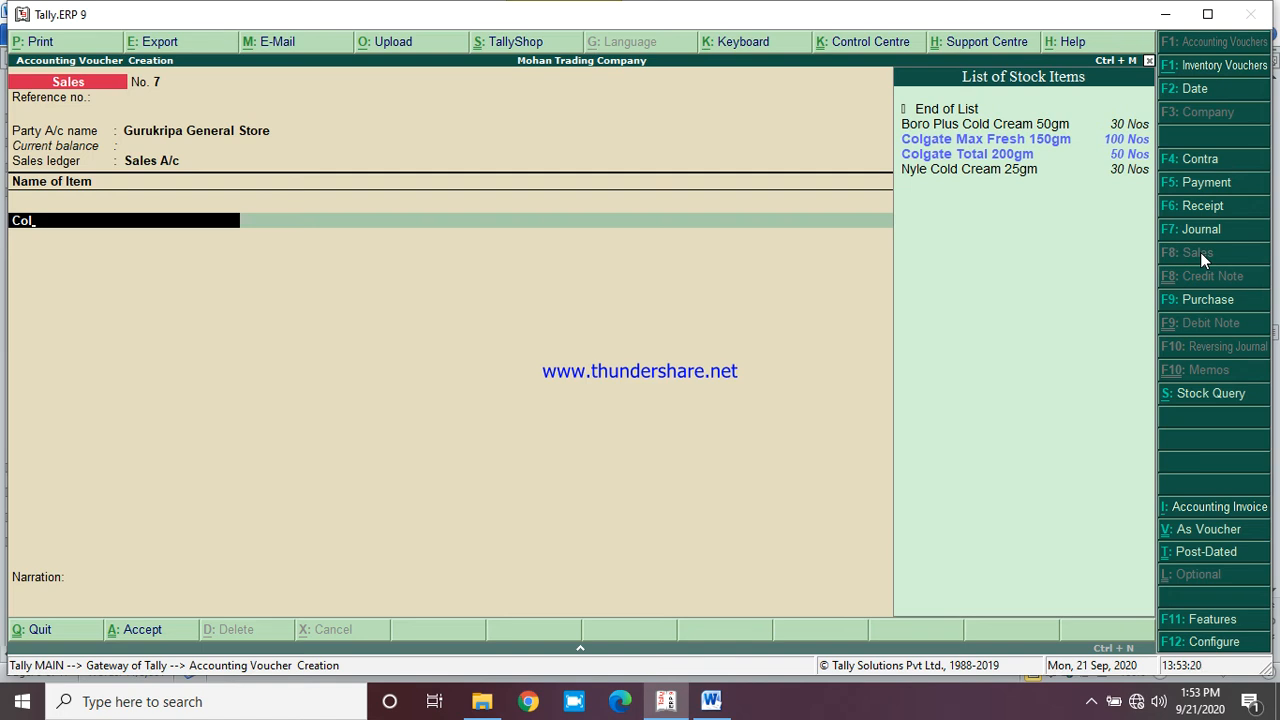
key(Down)
key(Return)
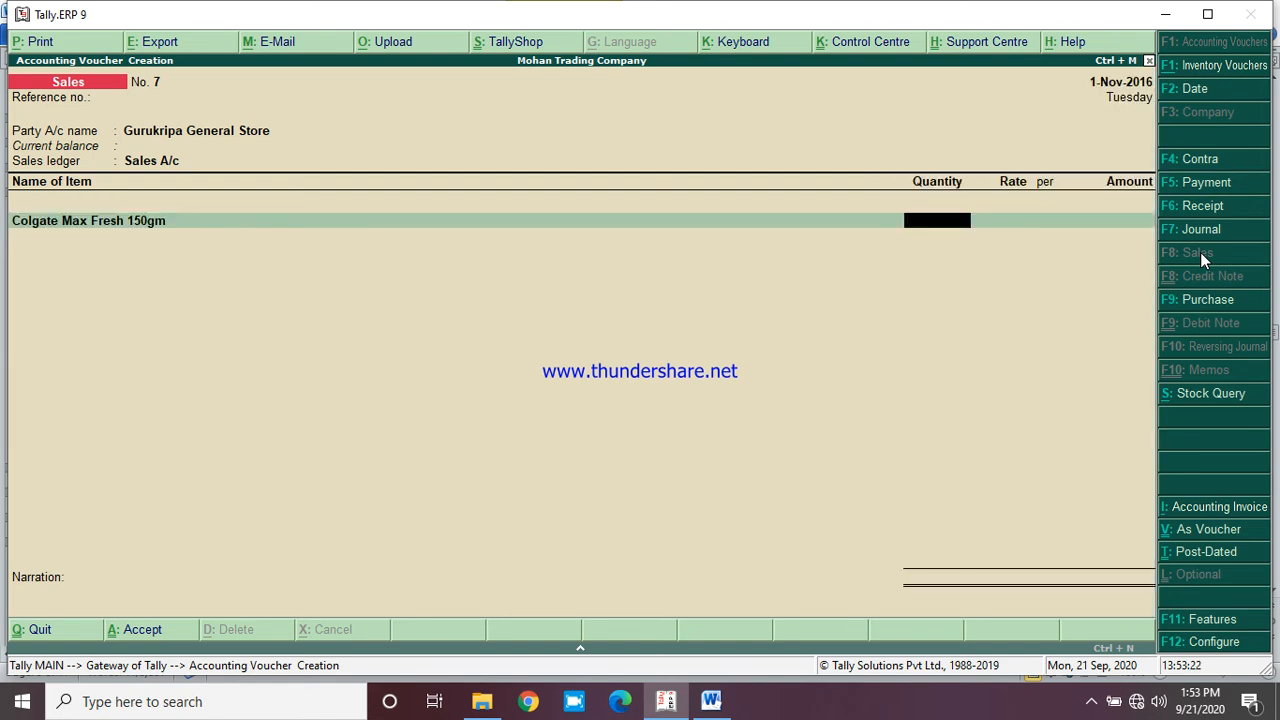
text(60)
key(Return)
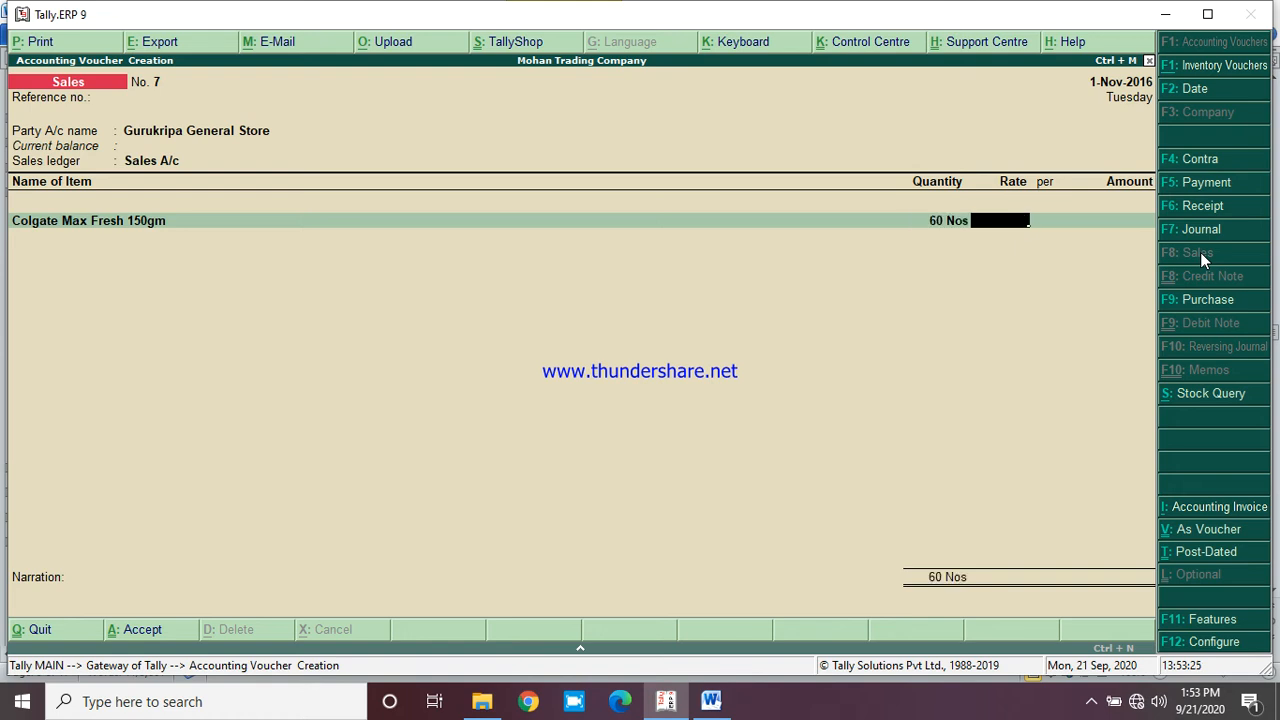
text(62)
key(Return)
key(Return)
key(Return)
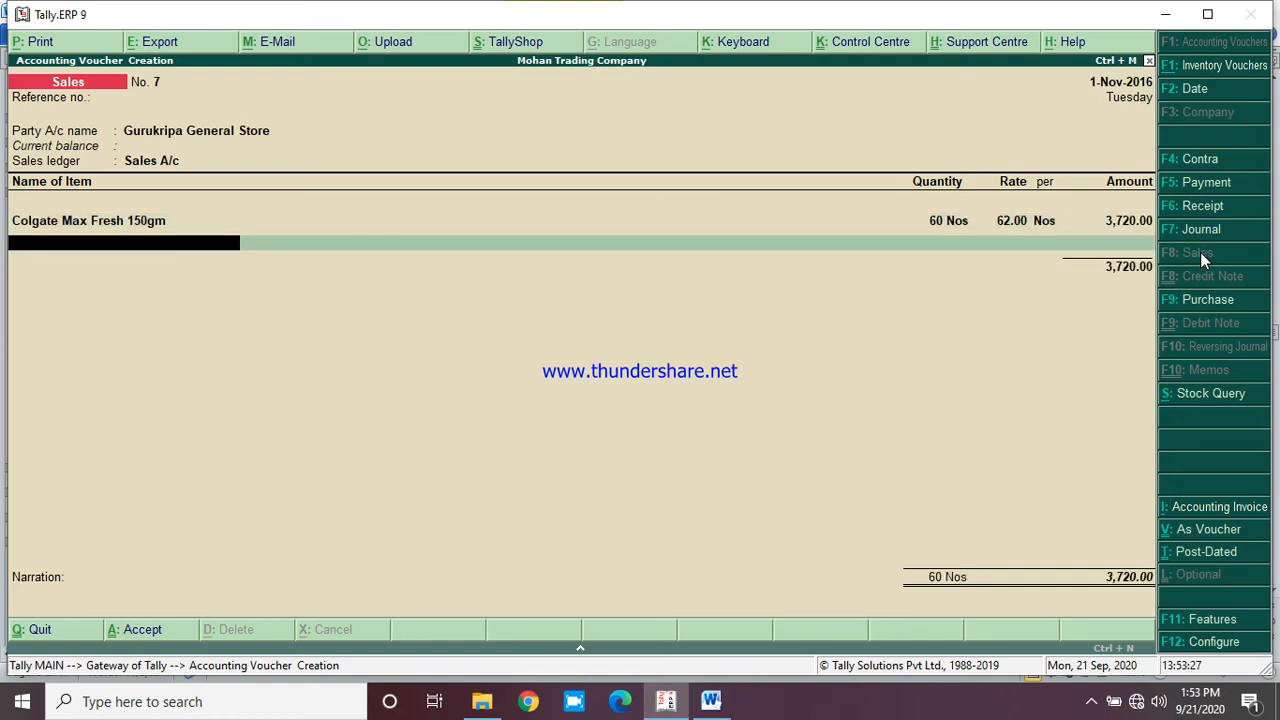
Add Dabur Babool 190gm to the sales voucher with a quantity of 50 Nos at a rate of 35
text(Da)
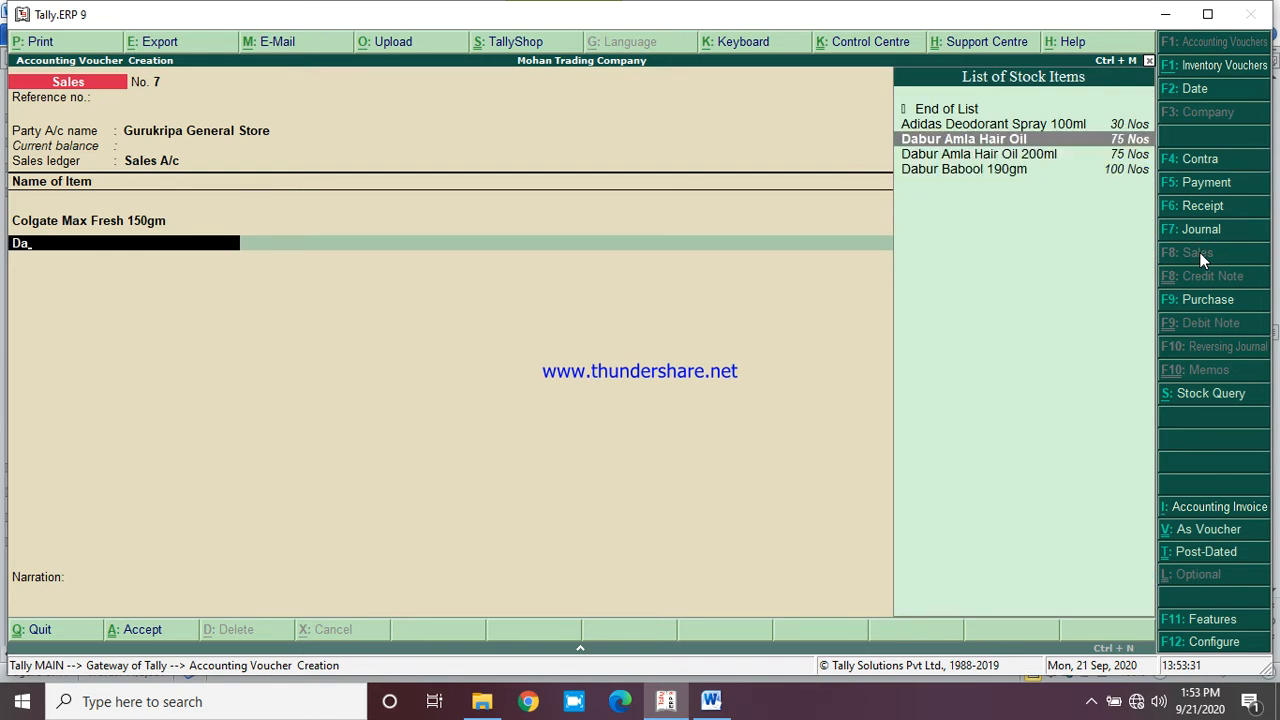
key(Down)
key(Down)
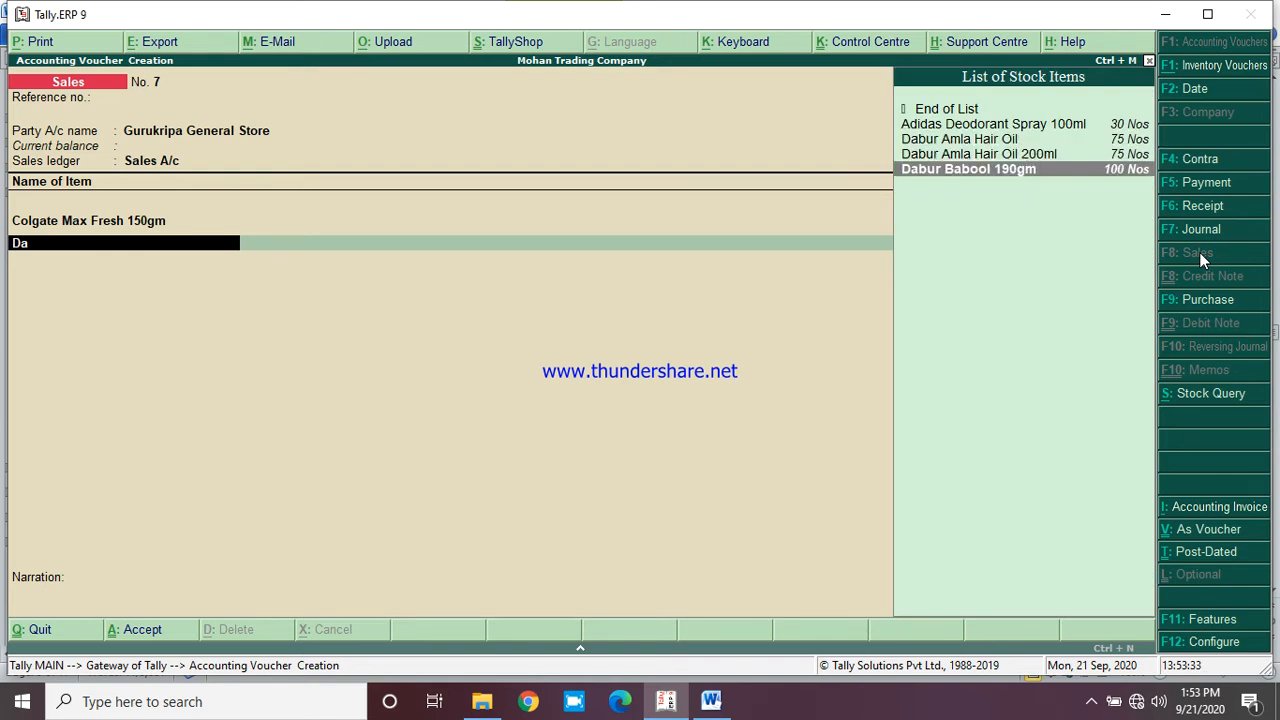
key(Return)
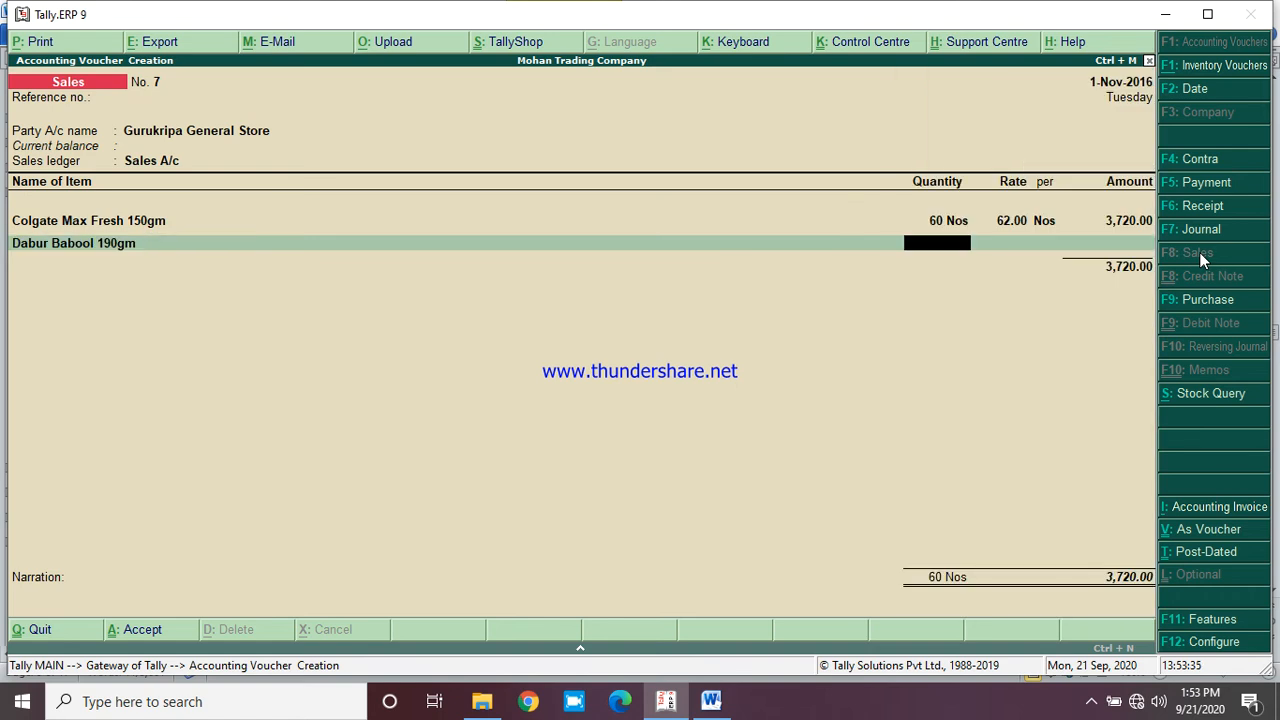
text(50)
key(Return)
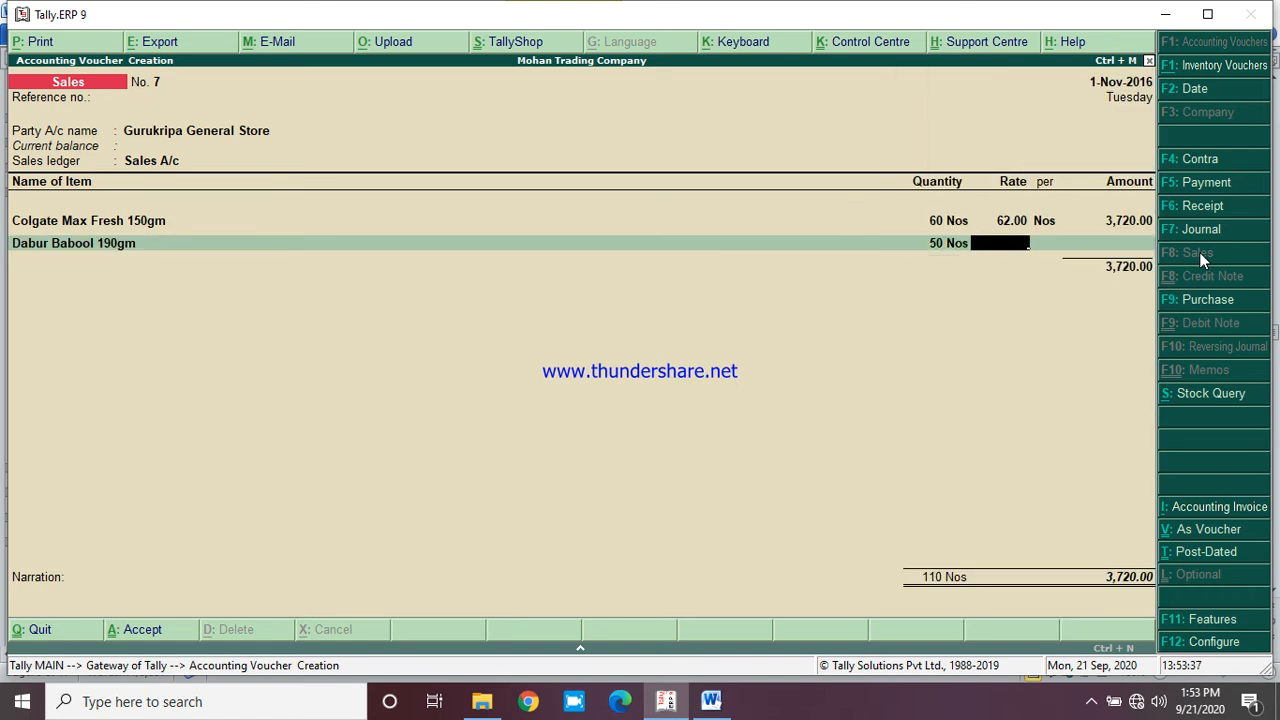
text(35)
key(Return)
key(Return)
key(Return)
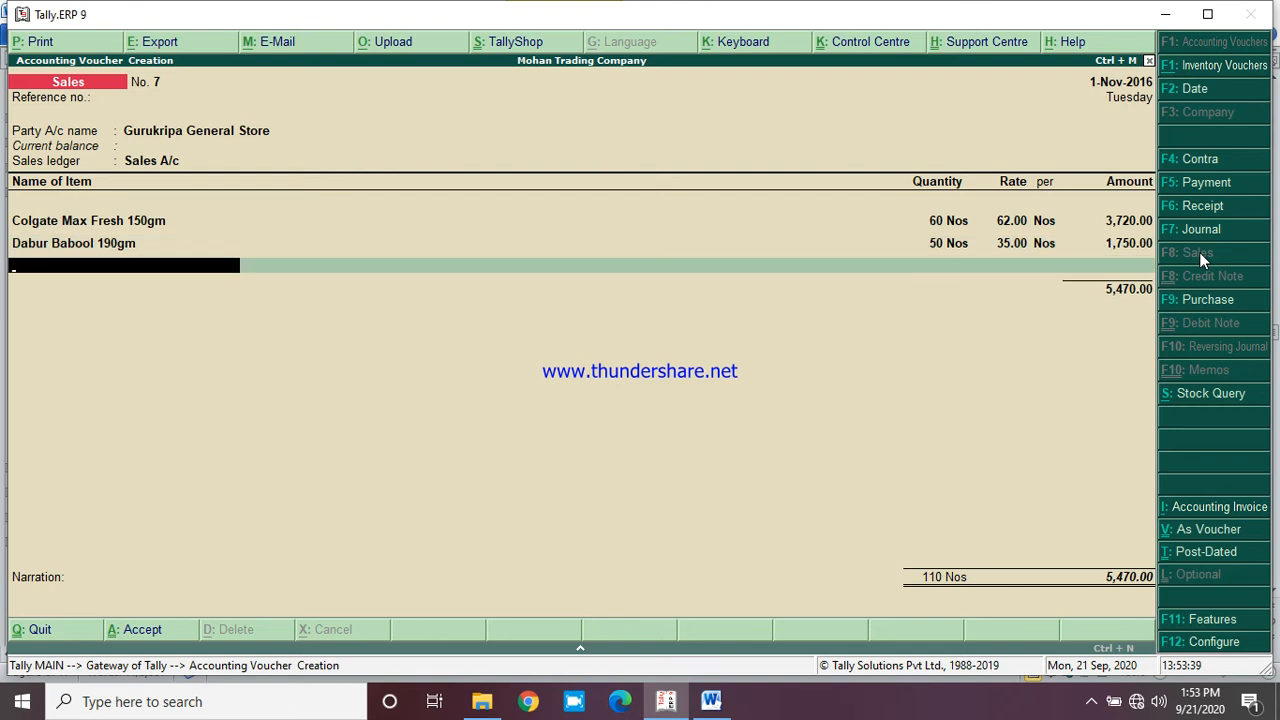
Add Denim Deo Perfume 100ml to the sales voucher with a quantity of 60 Nos at a rate of 175
key(BackSpace)
key(Return)
text(Deni)
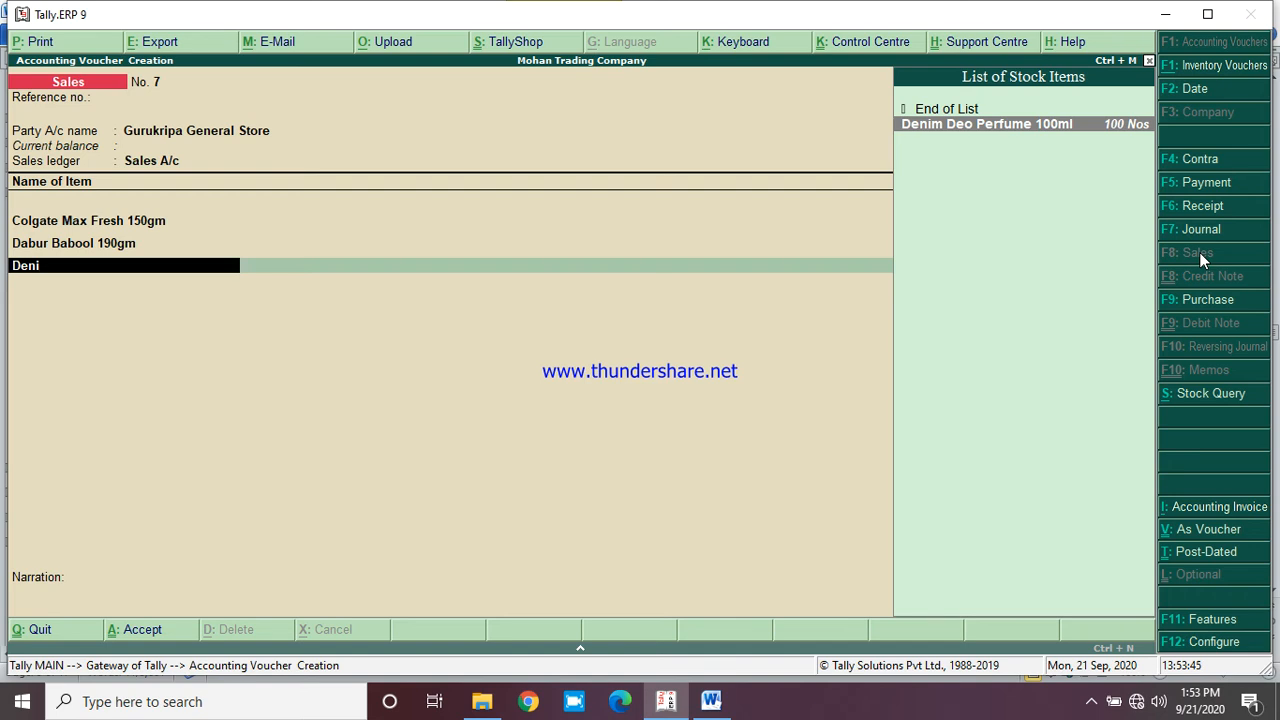
key(Return)
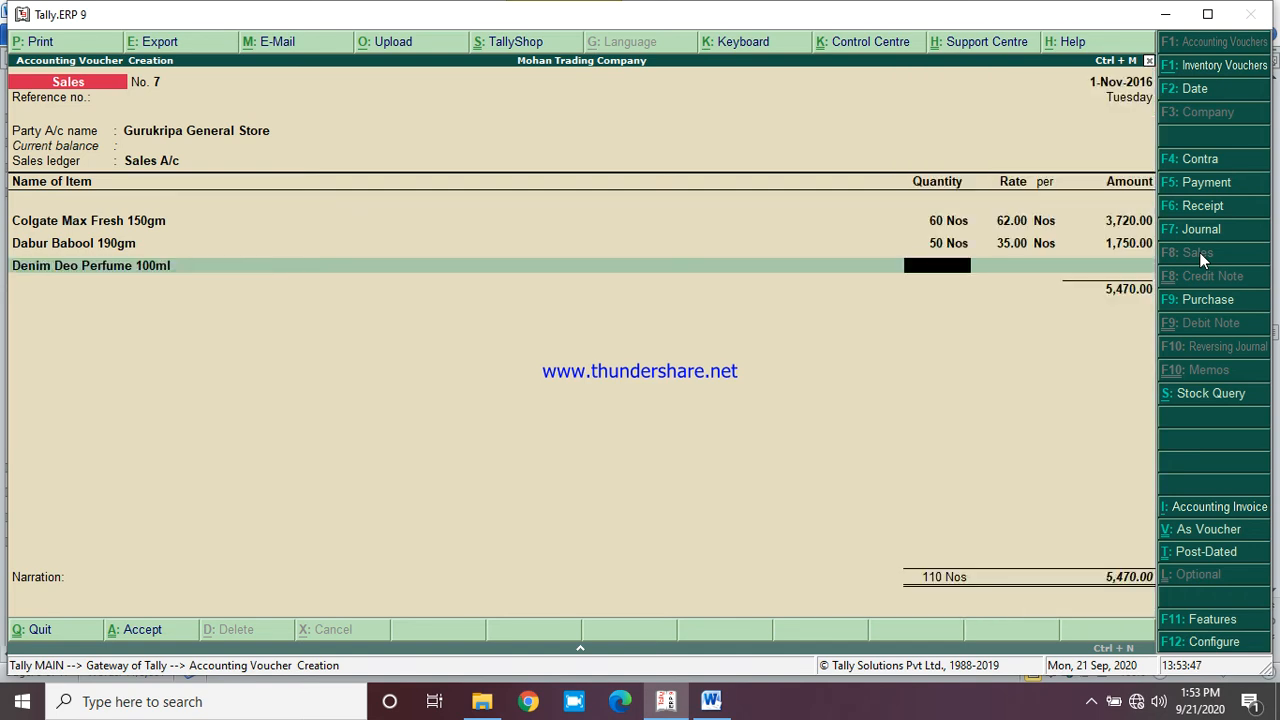
text(60)
key(Return)
text(7)
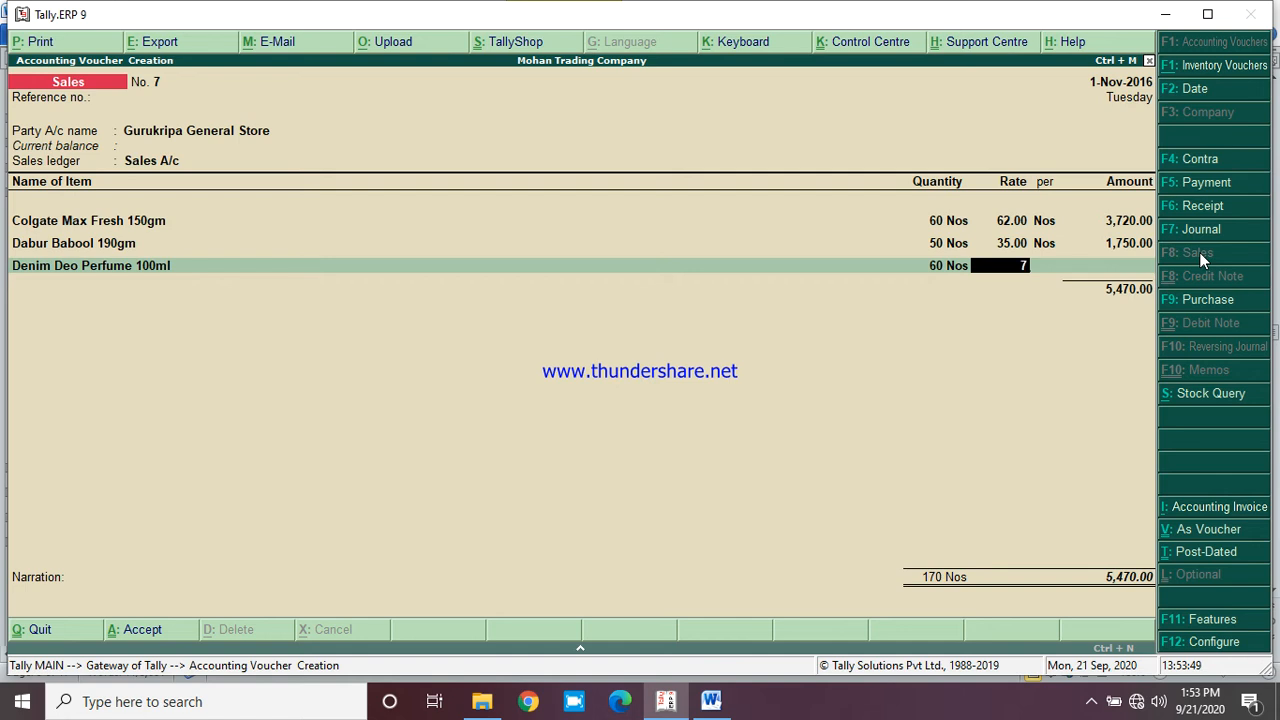
key(BackSpace)
text(175)
key(Return)
key(Return)
key(Return)
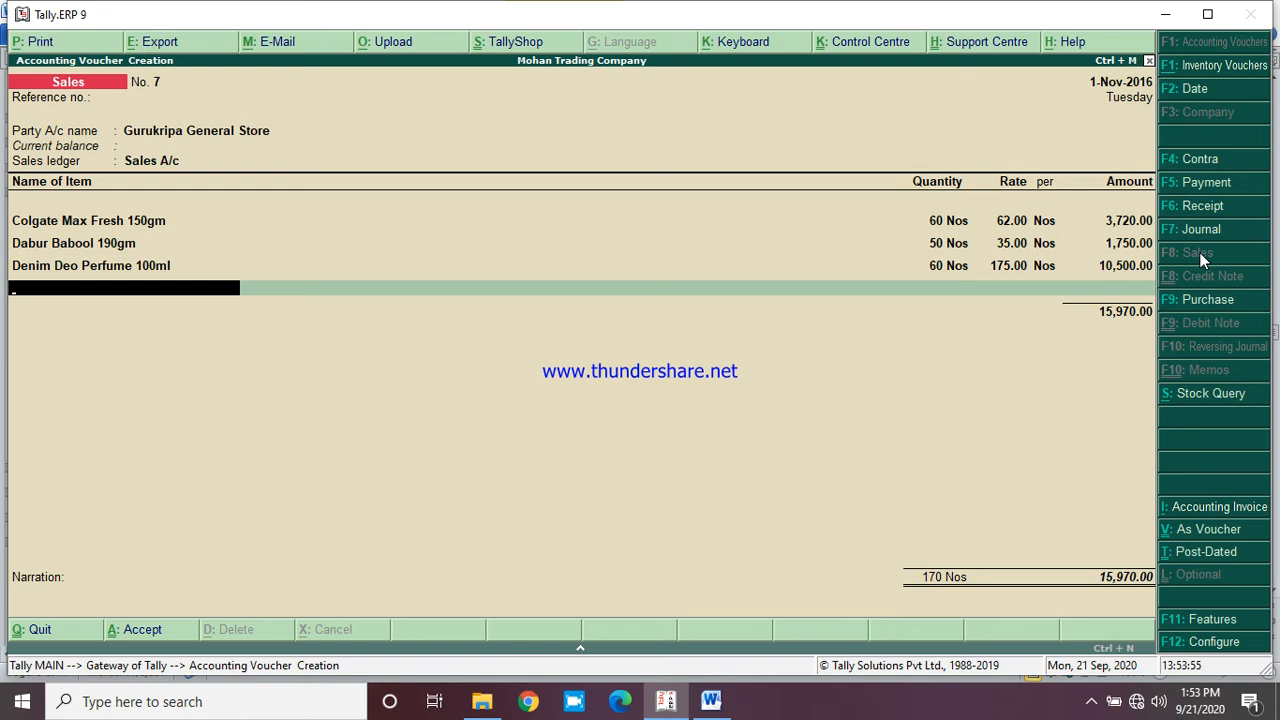
Add Head & Shoulder Shampoo 100ml to the sales voucher with a quantity of 50 Nos at a rate of 60
text(Head)
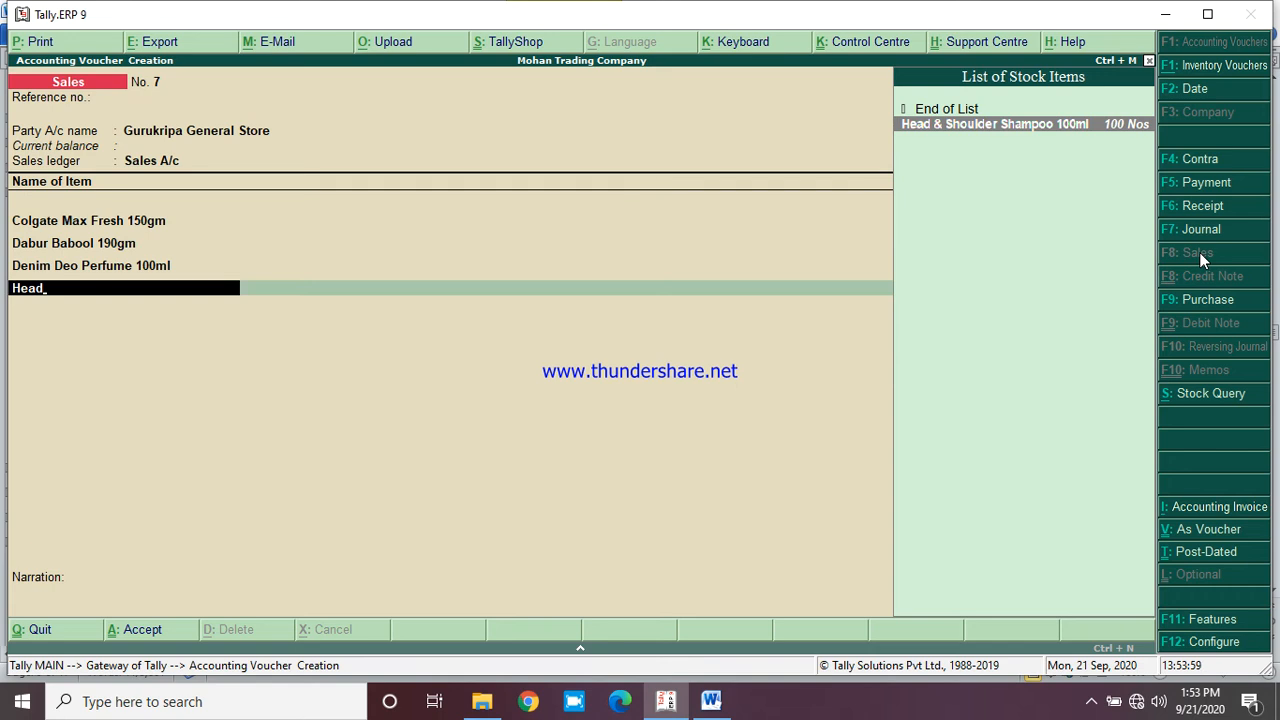
key(Return)
text(50)
key(Return)
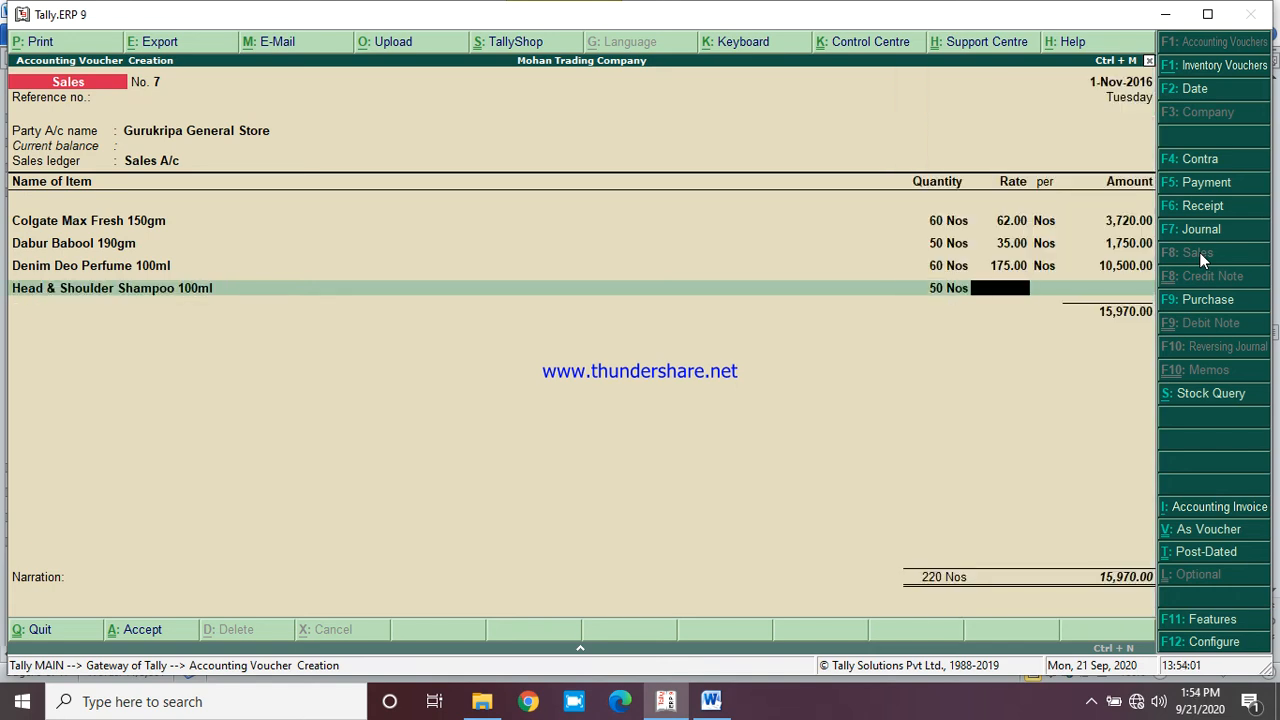
text(60)
key(Return)
key(Return)
key(Return)
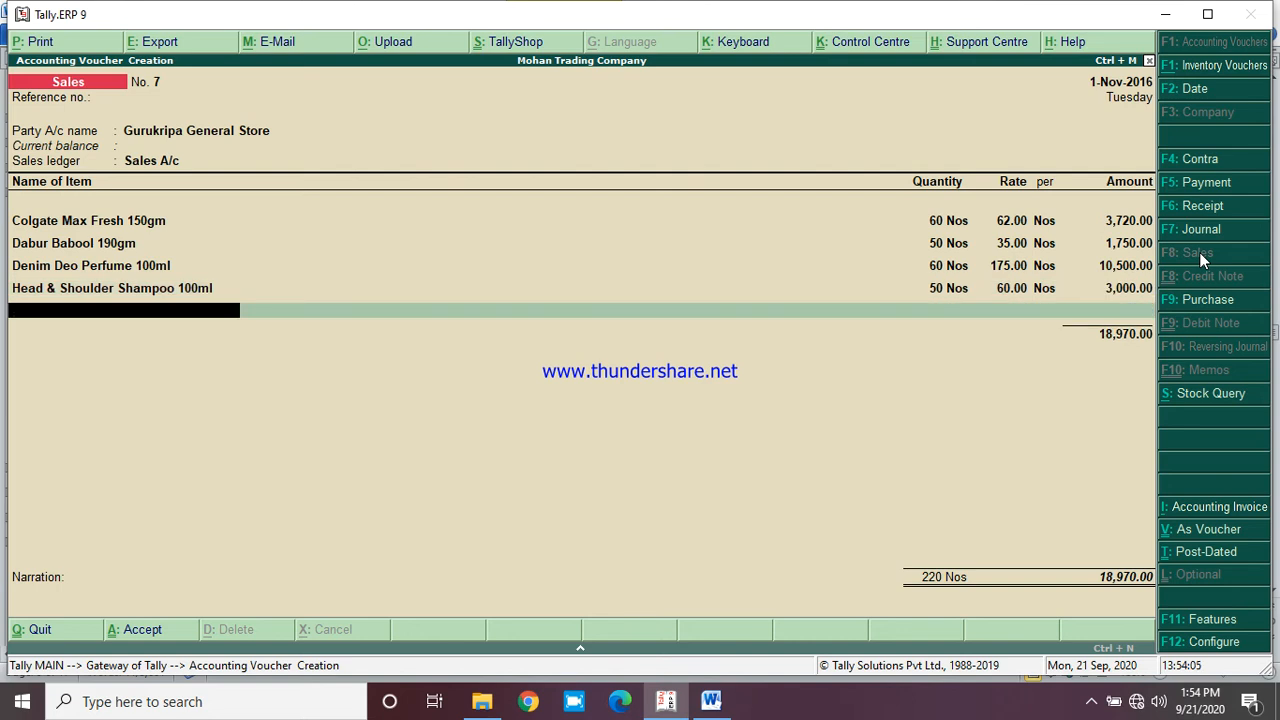
Add Himani Navratna Cool Talc 100gm to the sales voucher with a quantity of 50 Nos at a rate of 38
text(Himan)
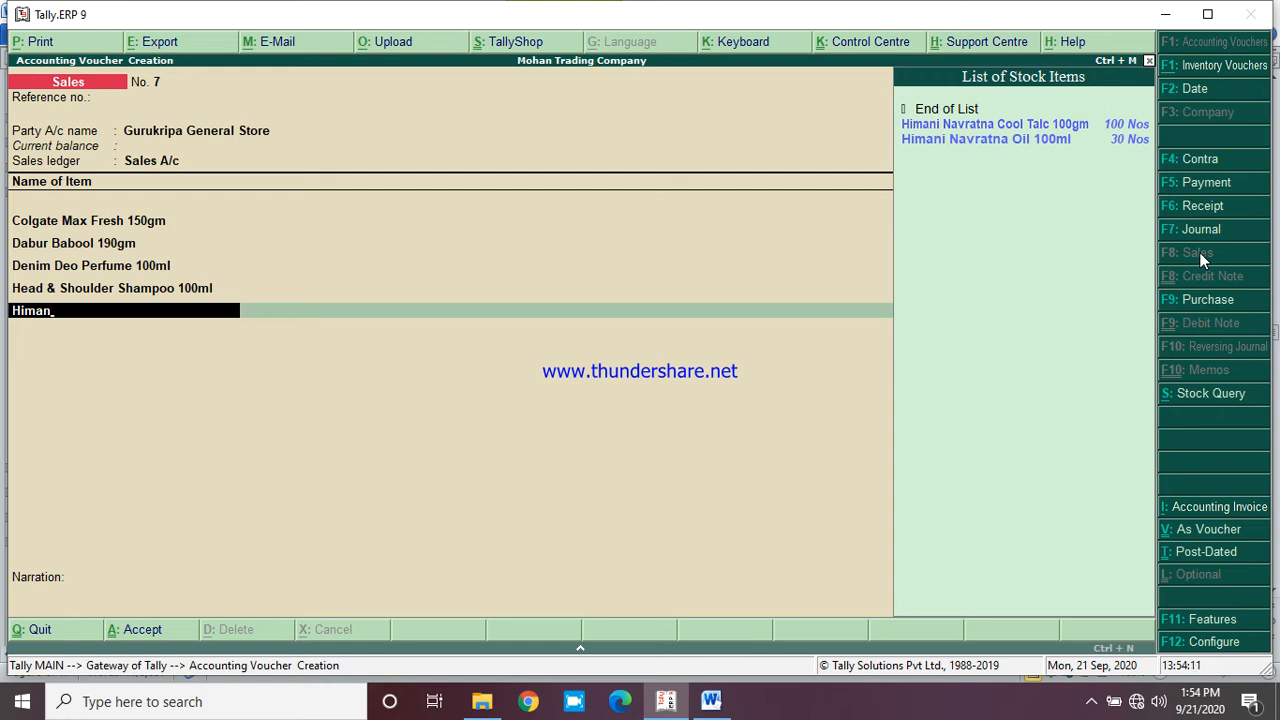
key(Down)
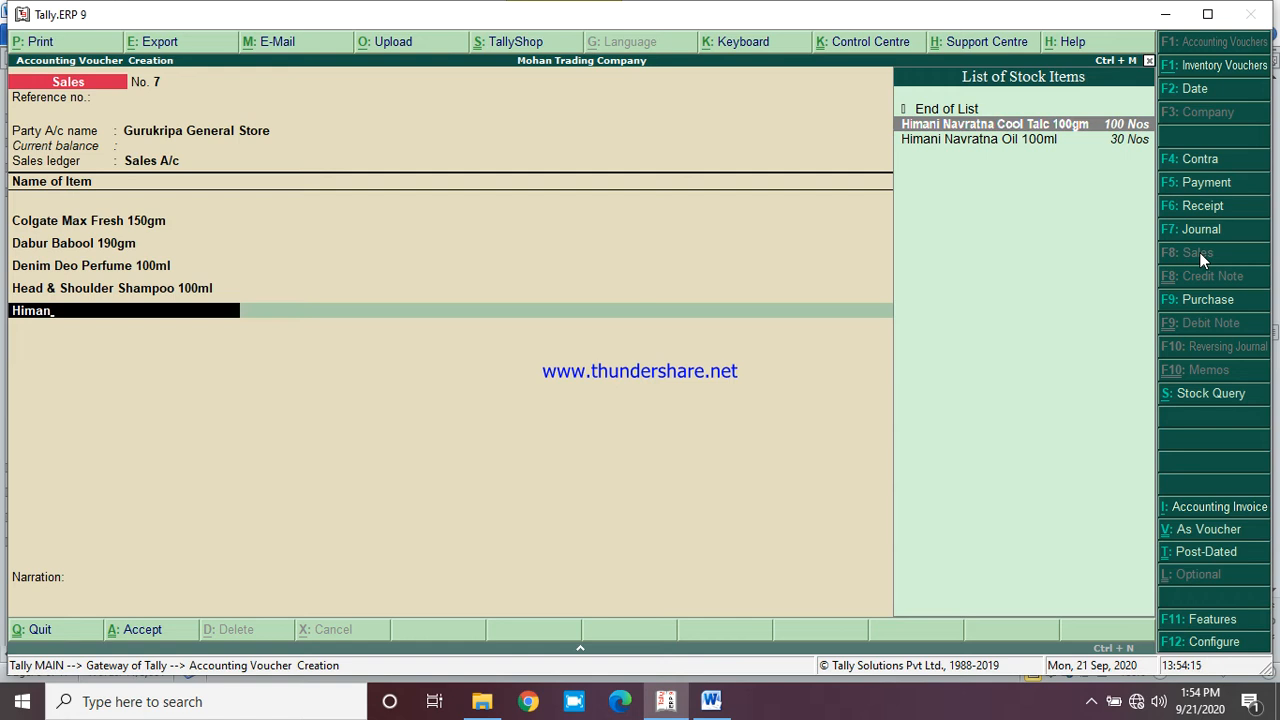
key(Return)
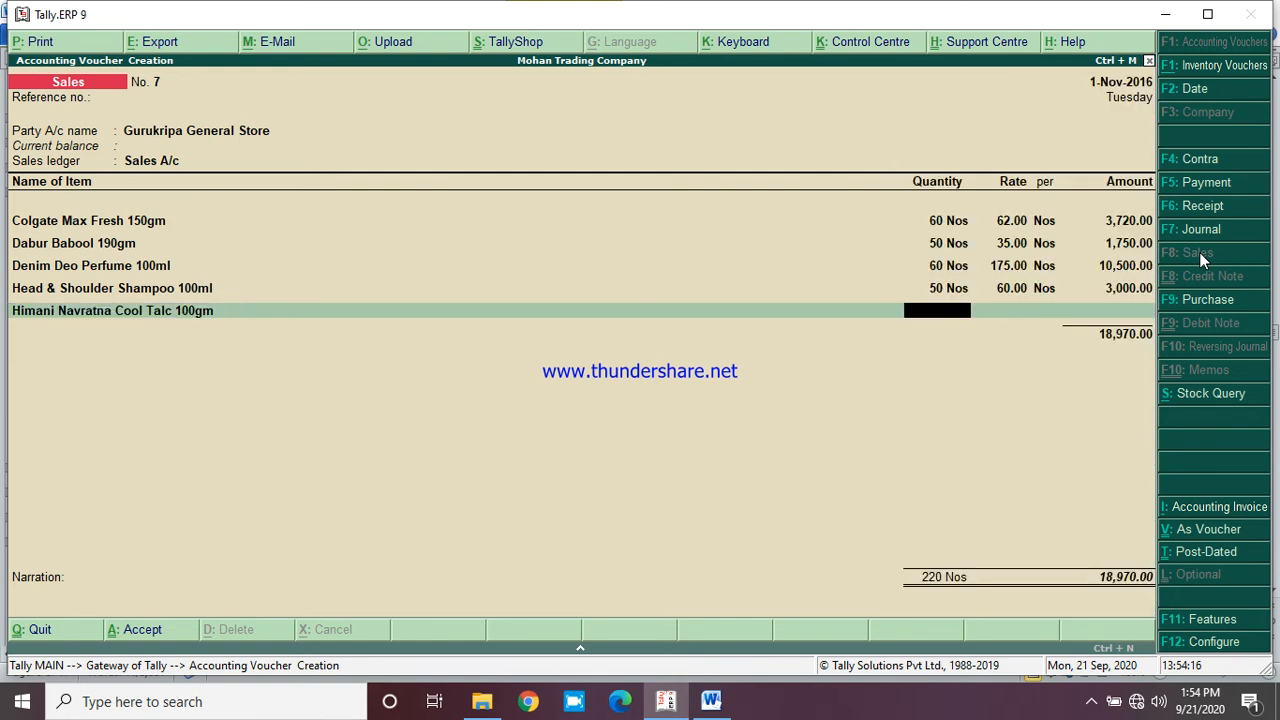
text(50)
key(Return)
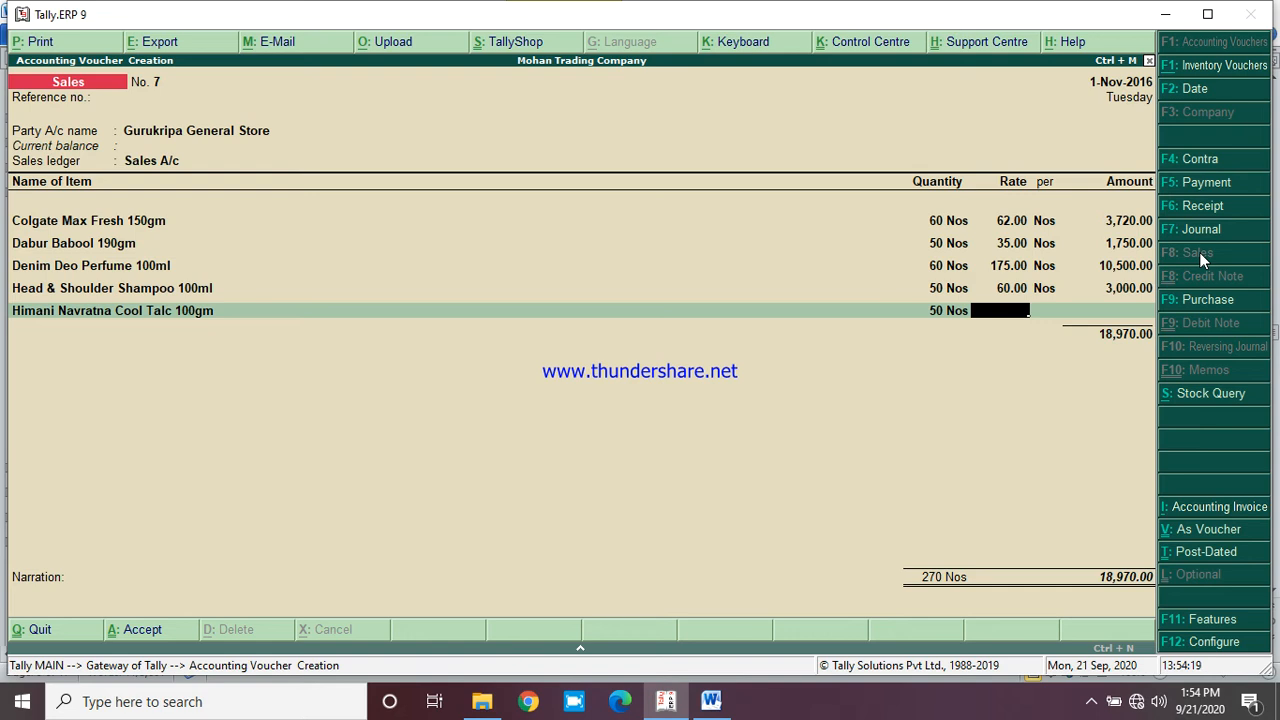
text(38)
key(Return)
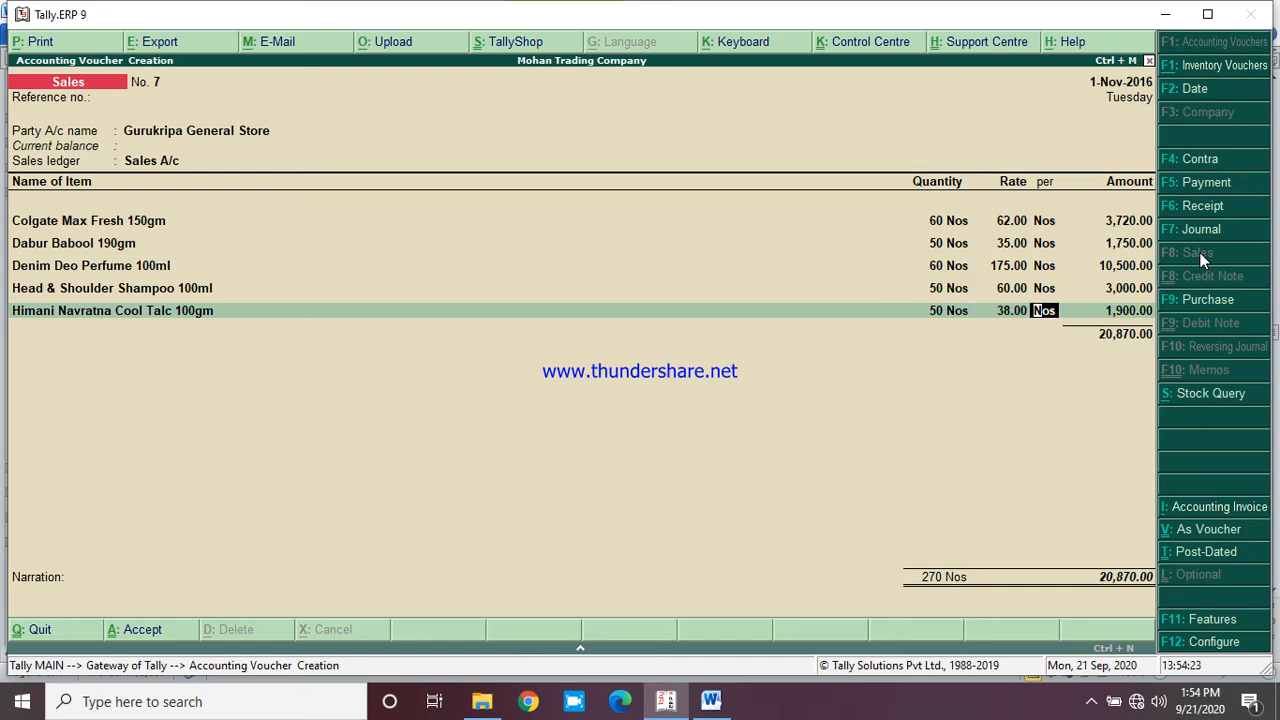
key(Return)
key(Return)
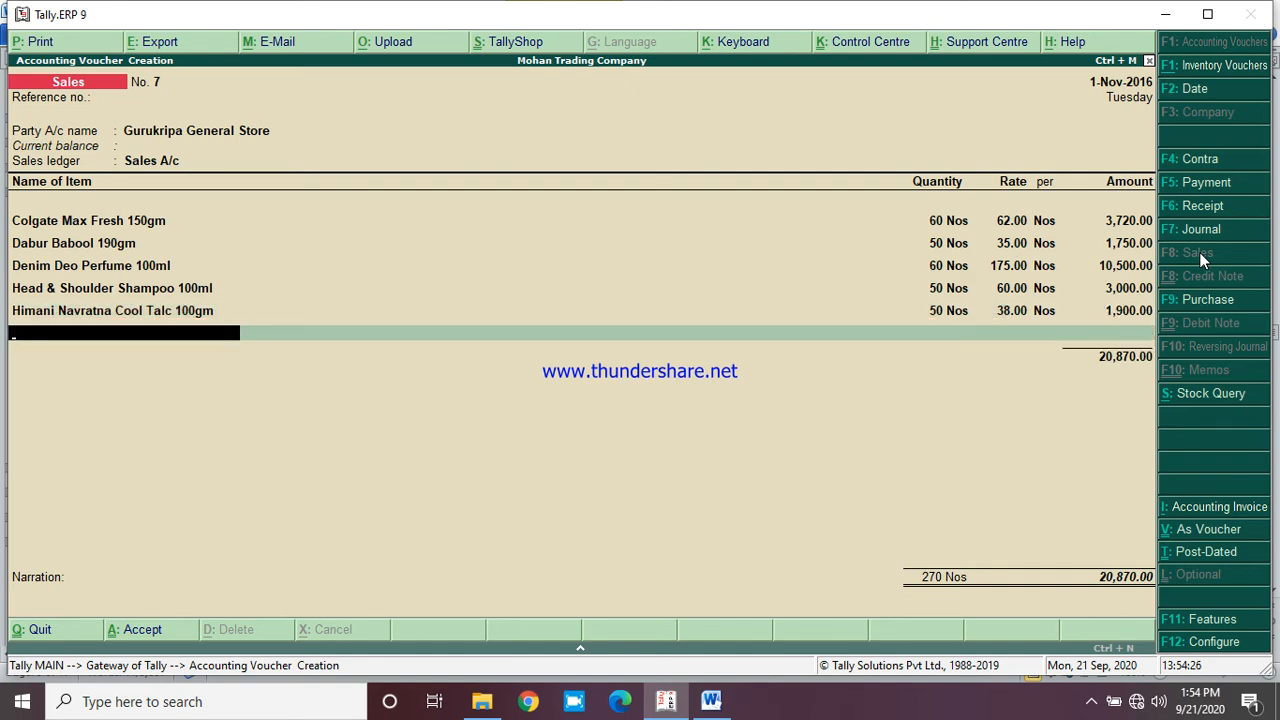
Add Johnsons Baby Powder 50GM to the sales voucher with a quantity of 60 Nos at a rate of 25
text(jo)
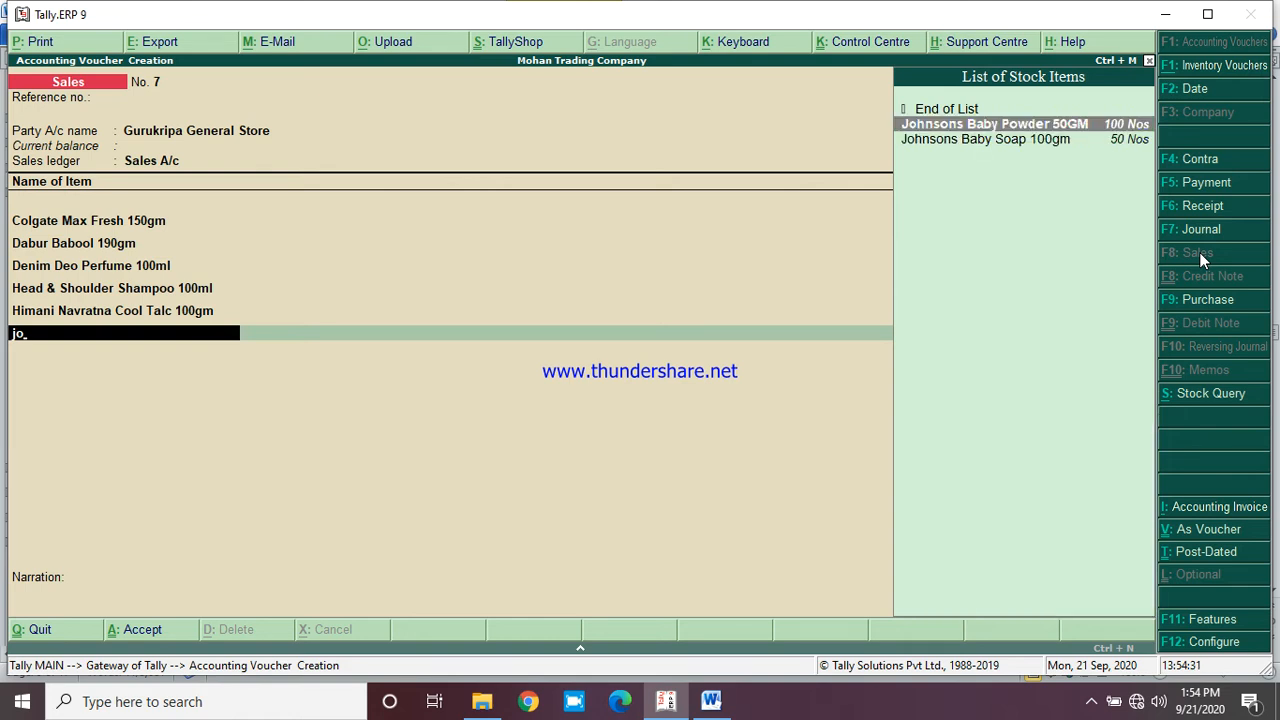
key(Down)
key(Up)
key(Return)
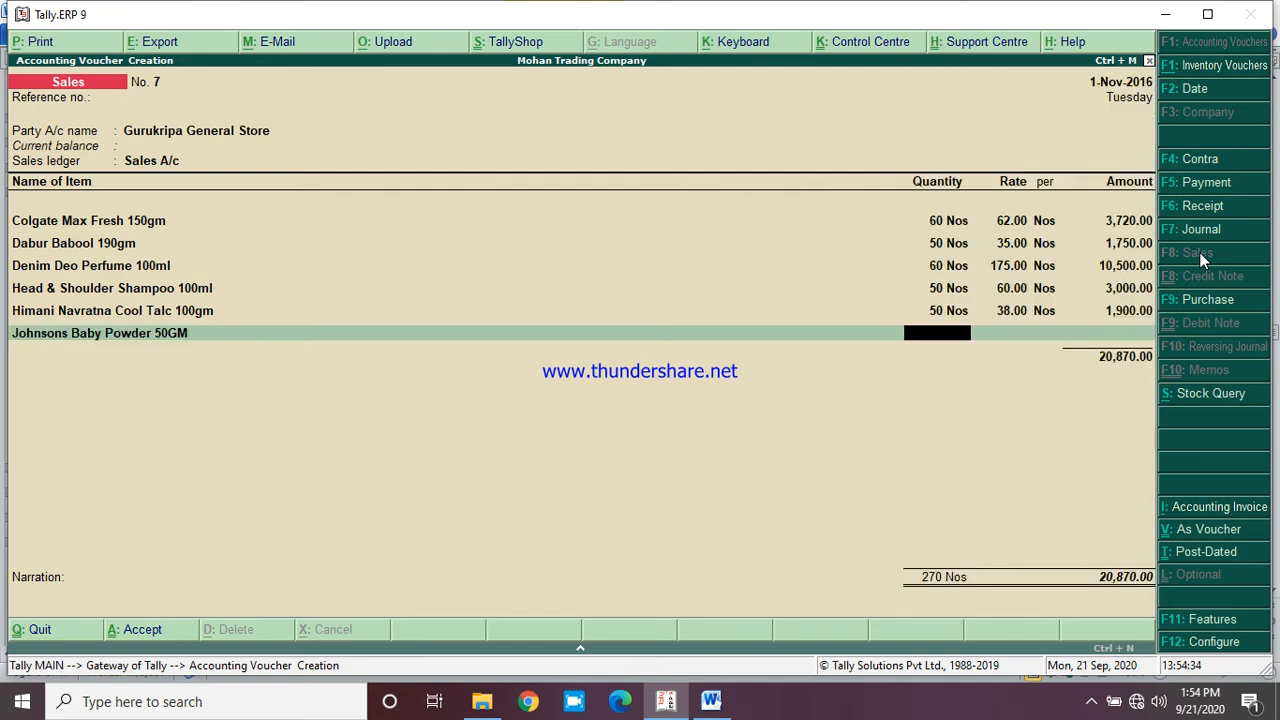
text(60)
key(Return)
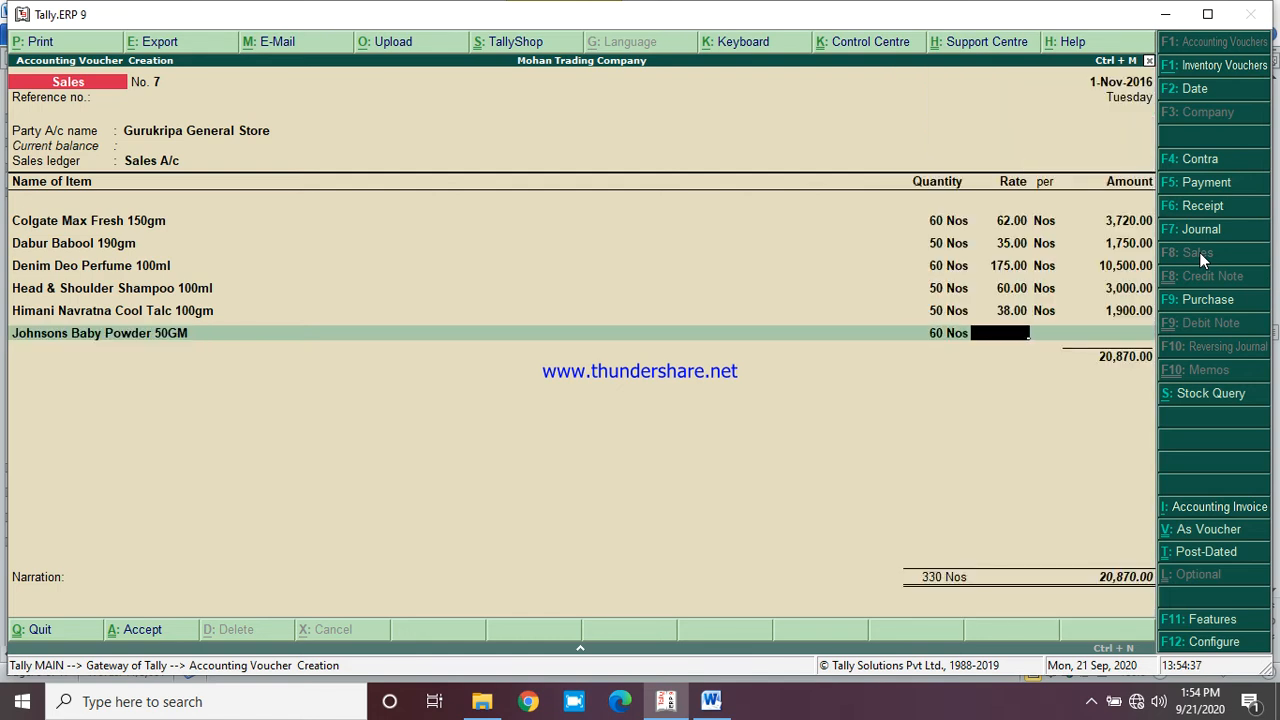
text(25)
key(Return)
key(Return)
key(Return)
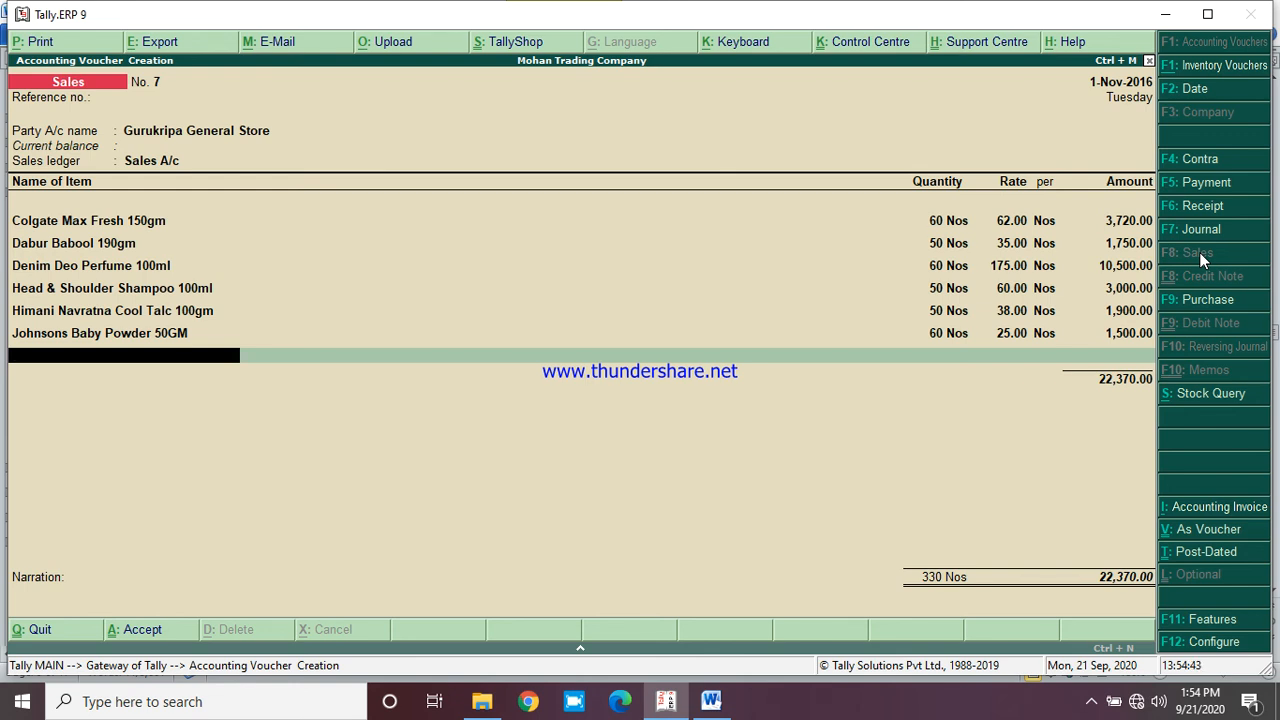
Add Lifebuoy Health Talc 100gm to the sales voucher with a quantity of 50 Nos at a rate of 40
text(Life)
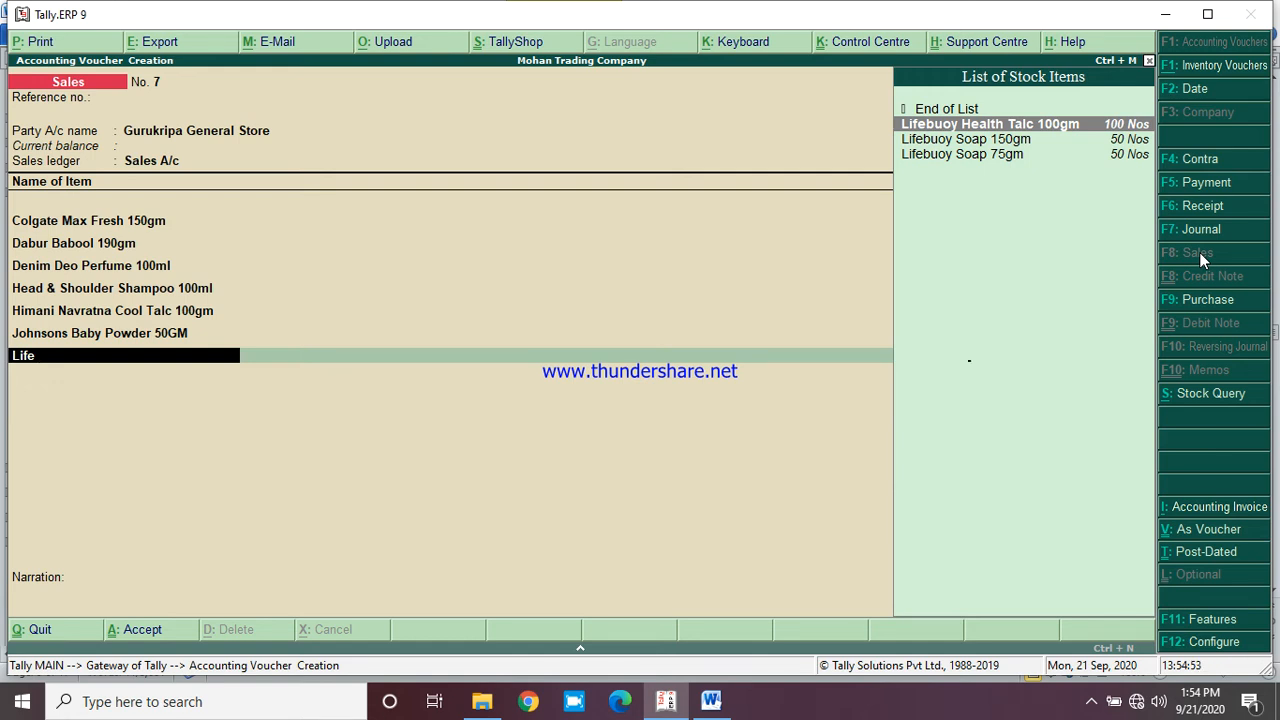
key(Return)
text(50)
key(Return)
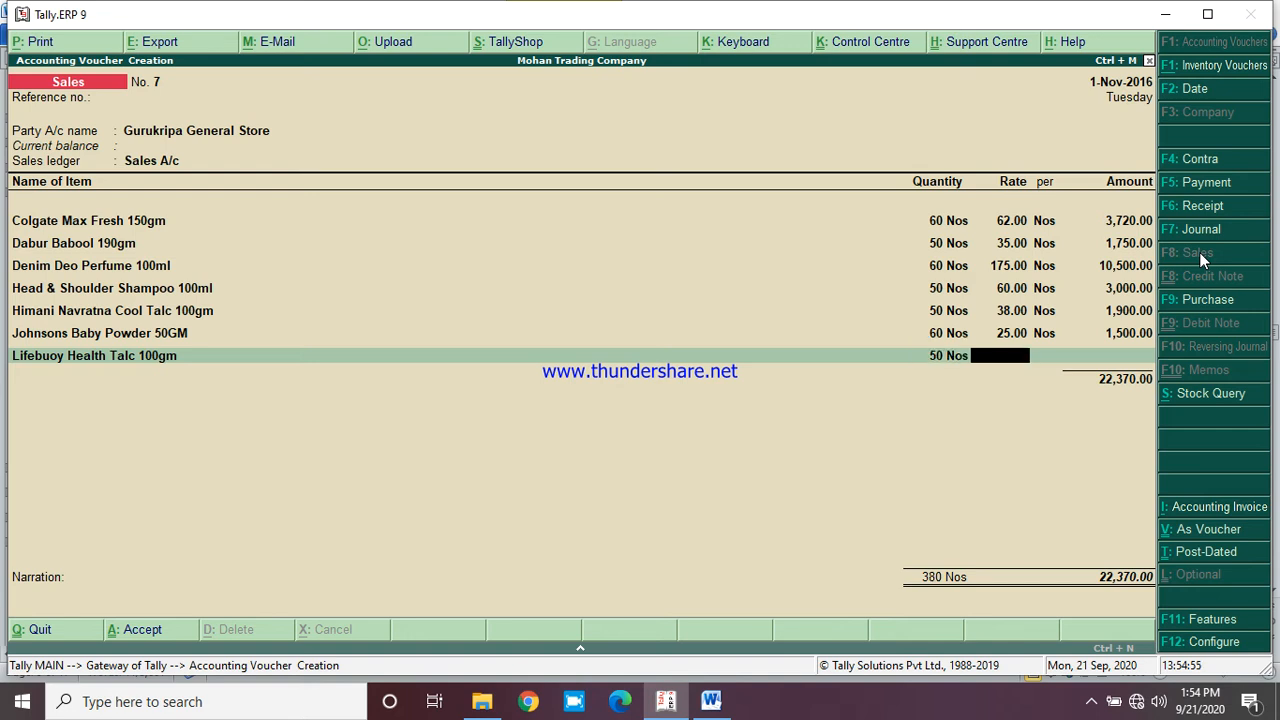
text(40)
key(Return)
key(Return)
key(Return)
End the item list, compare the voucher total with transaction 74 in the Word case study, and accept the Gurukripa General Store sale in Tally
key(Return)
key(Return)
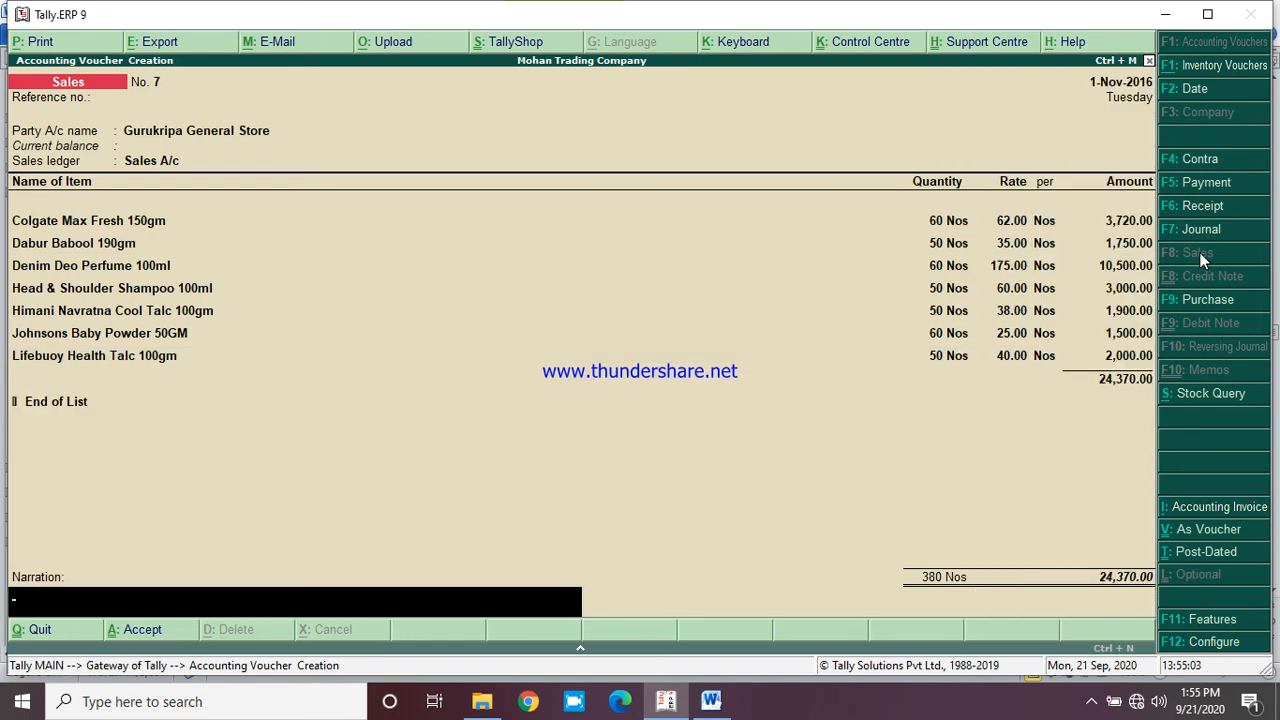
click(711, 702)
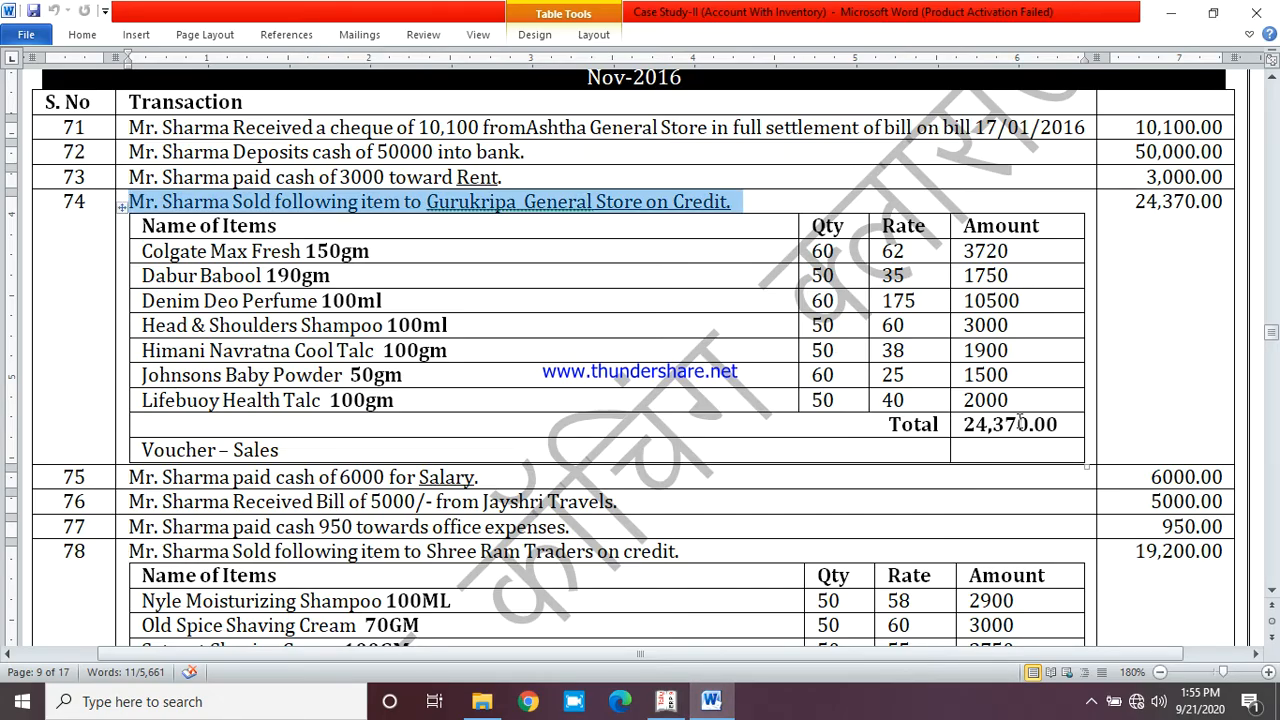
click(666, 701)
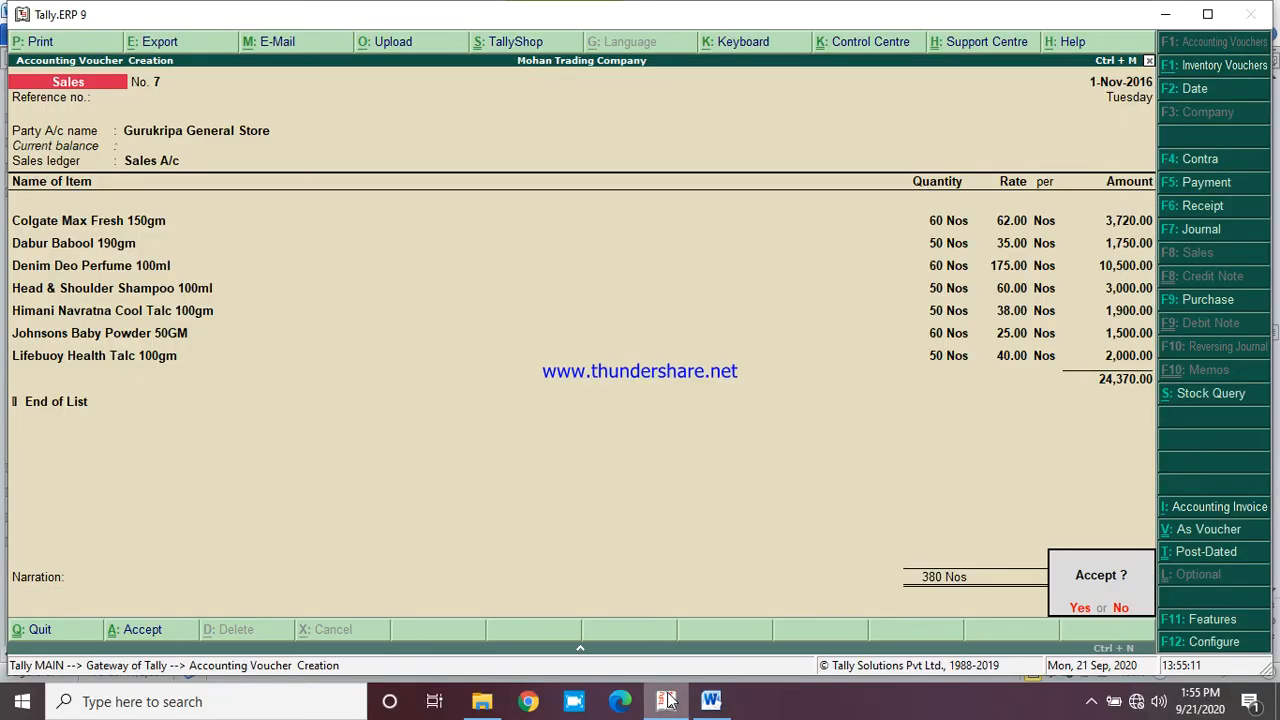
key(Return)
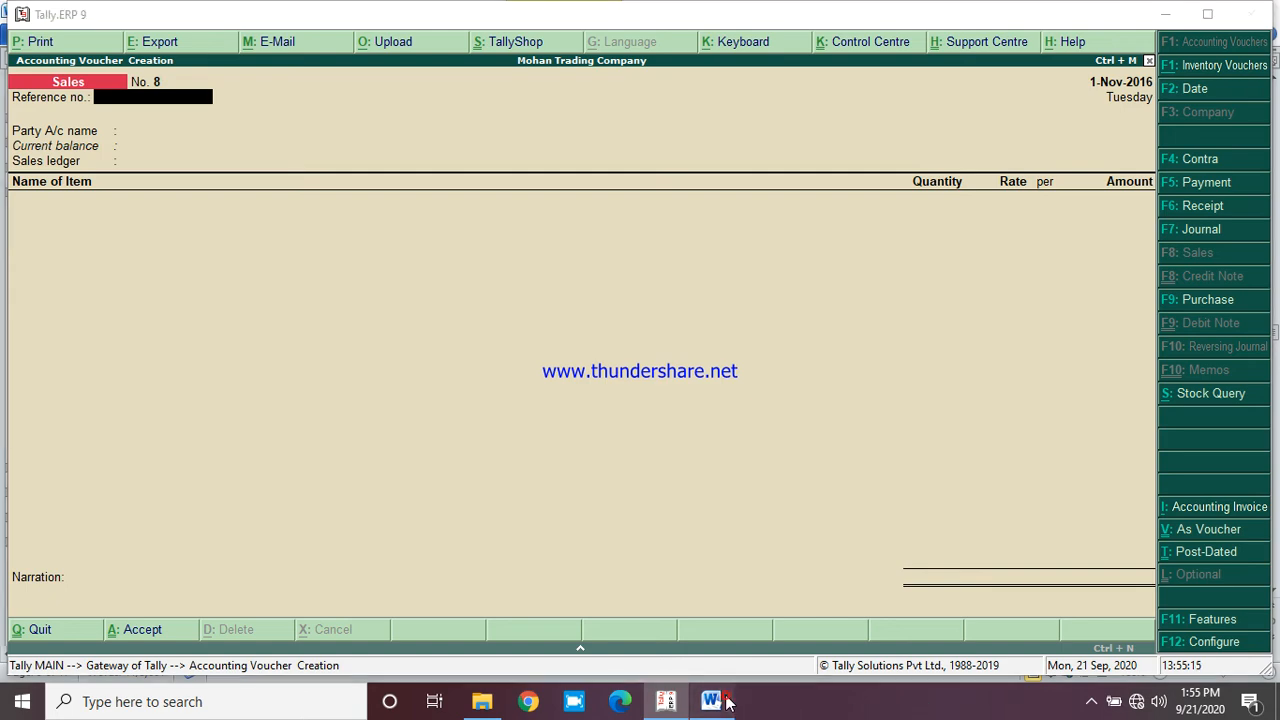
Check transaction 75 in the Word case study and start a Tally payment voucher debiting Salary Exp A/c
click(728, 701)
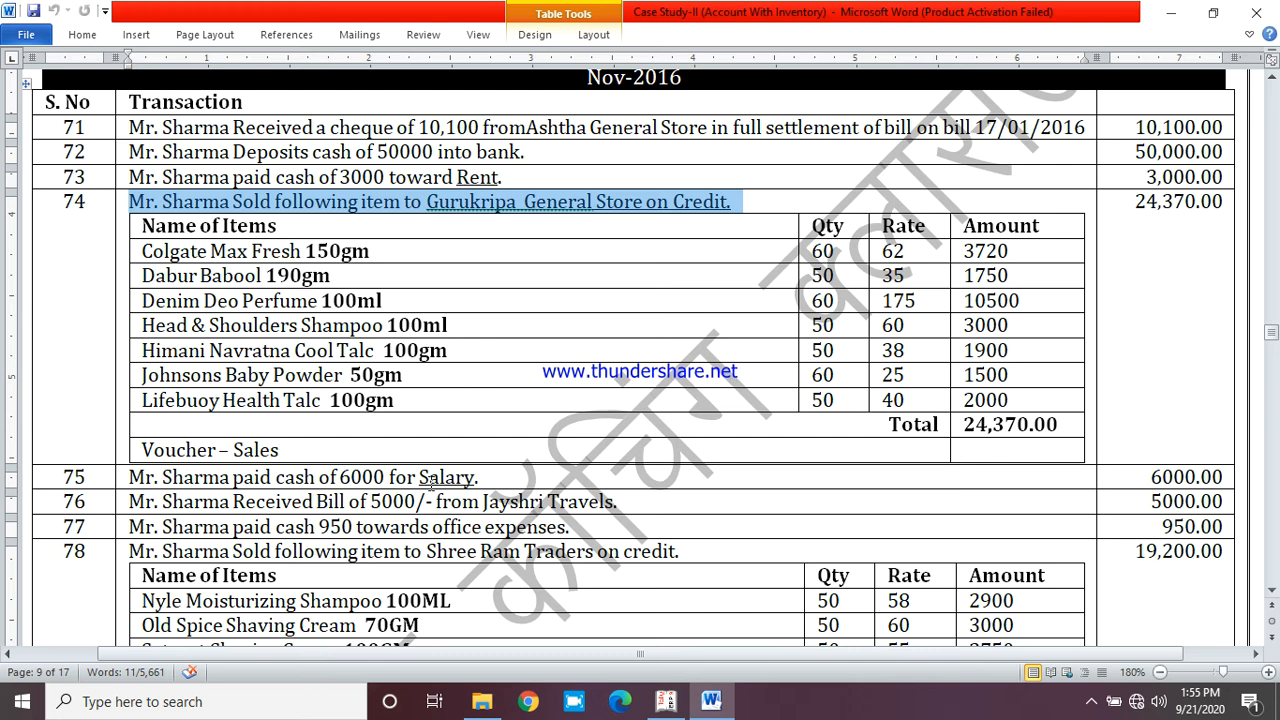
double_click(446, 478)
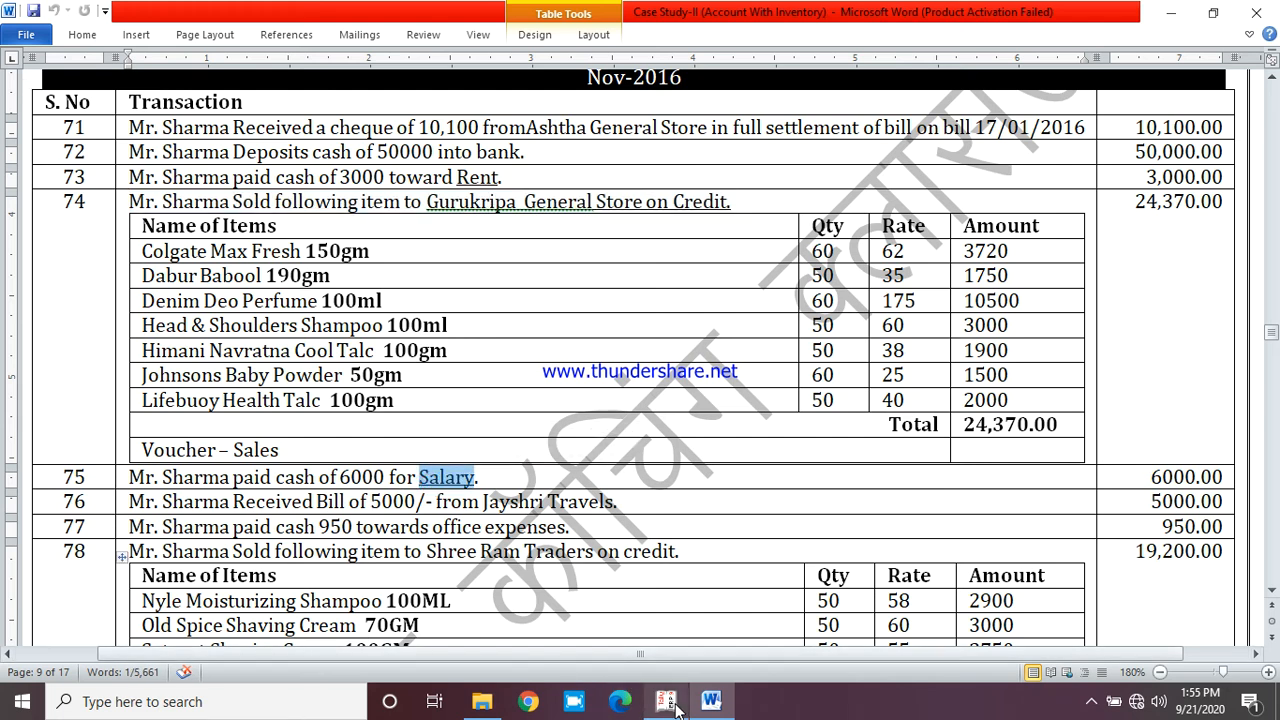
click(666, 701)
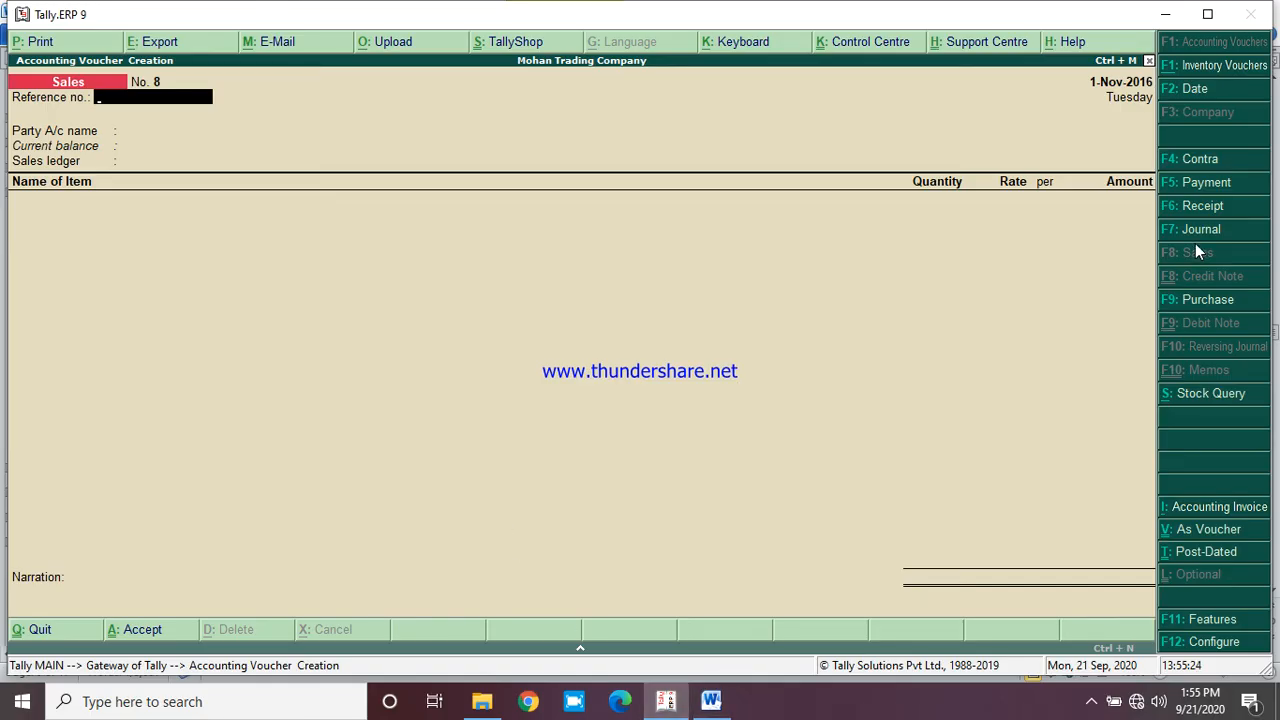
click(1181, 185)
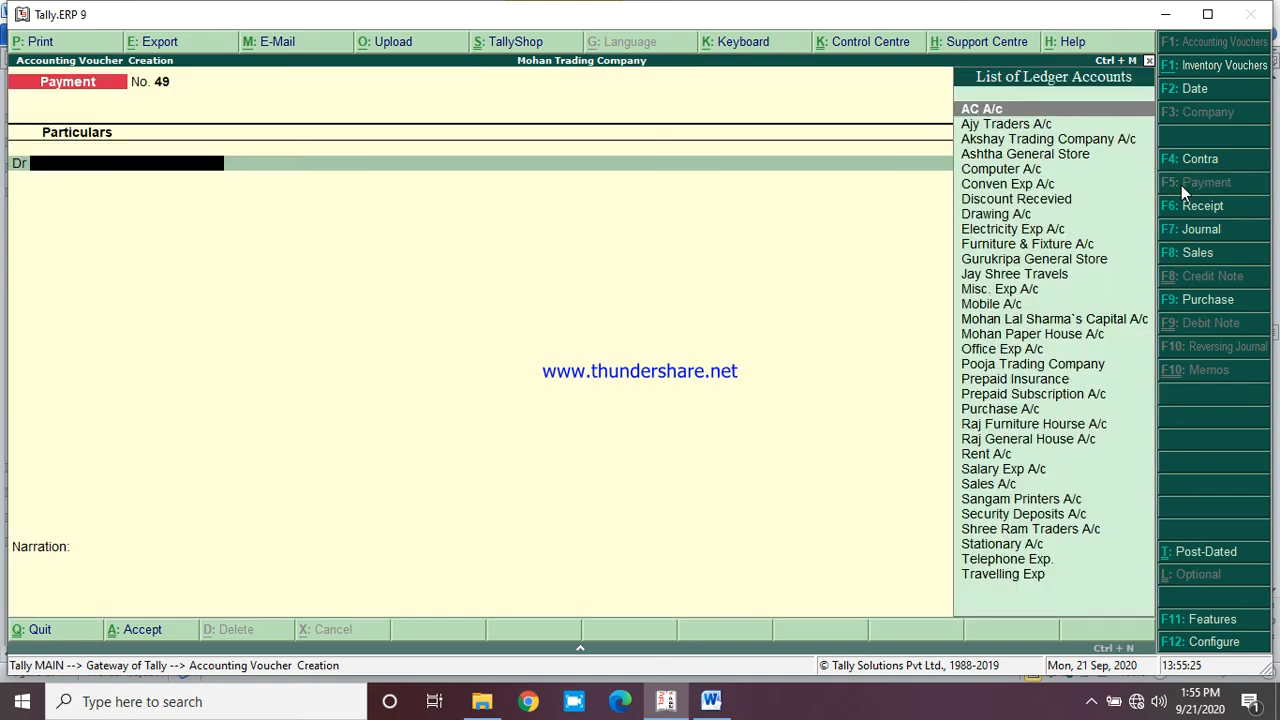
text(Sa)
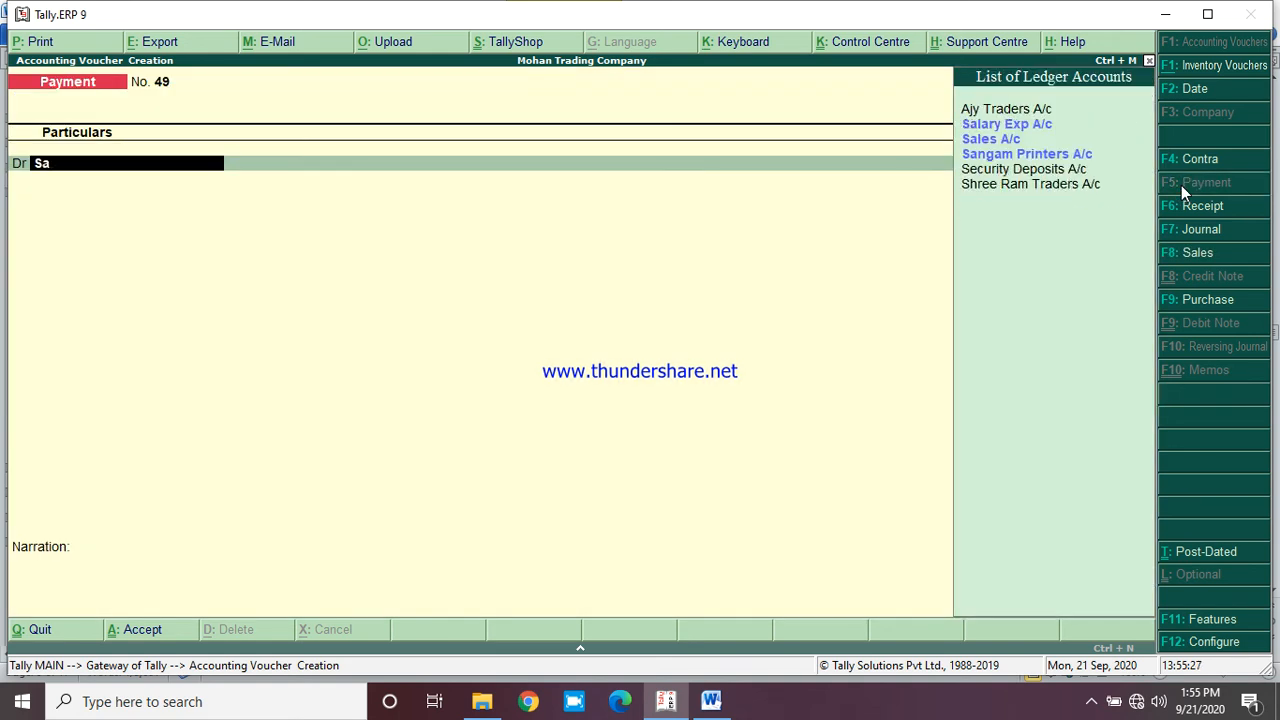
text(l)
key(Return)
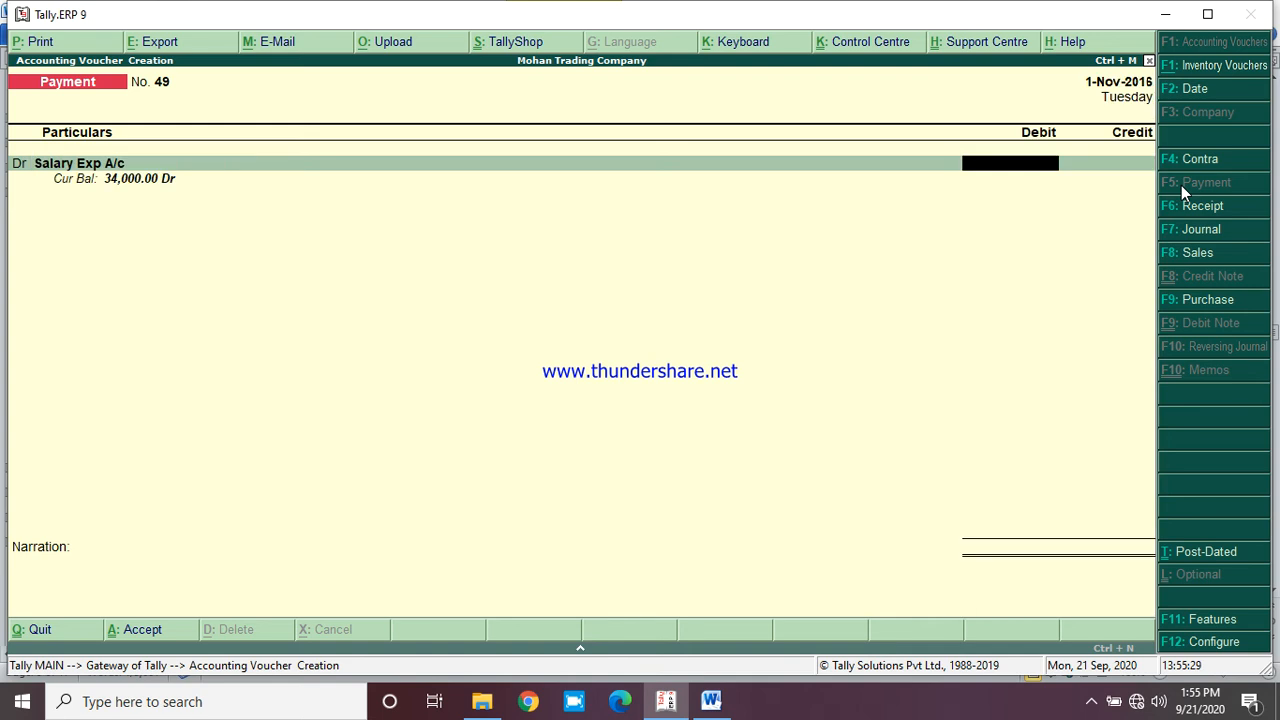
Enter 6000 as the salary debit, complete the credit entry, and save the payment voucher without a narration
text(60000)
key(BackSpace)
key(Return)
key(Return)
key(Return)
key(Return)
key(Return)
key(Return)
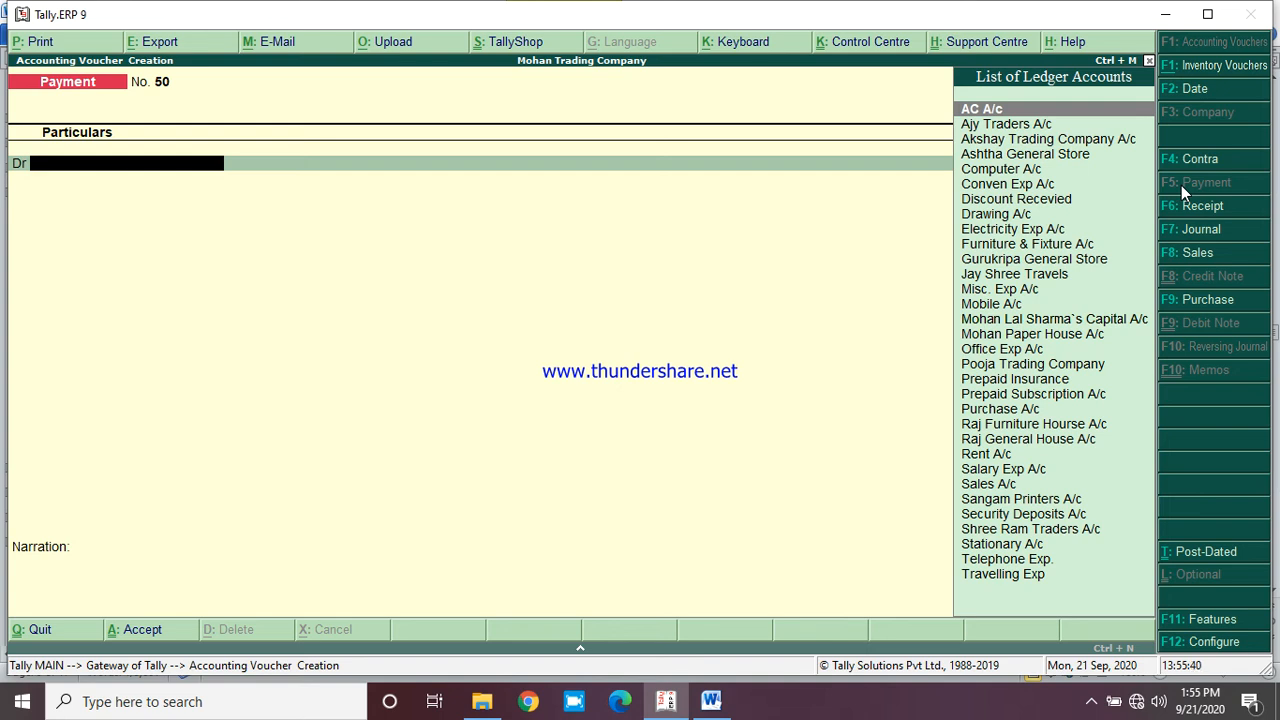
Check transaction 76 in the Word case study and start a Tally journal voucher debiting Travelling Exp
click(711, 701)
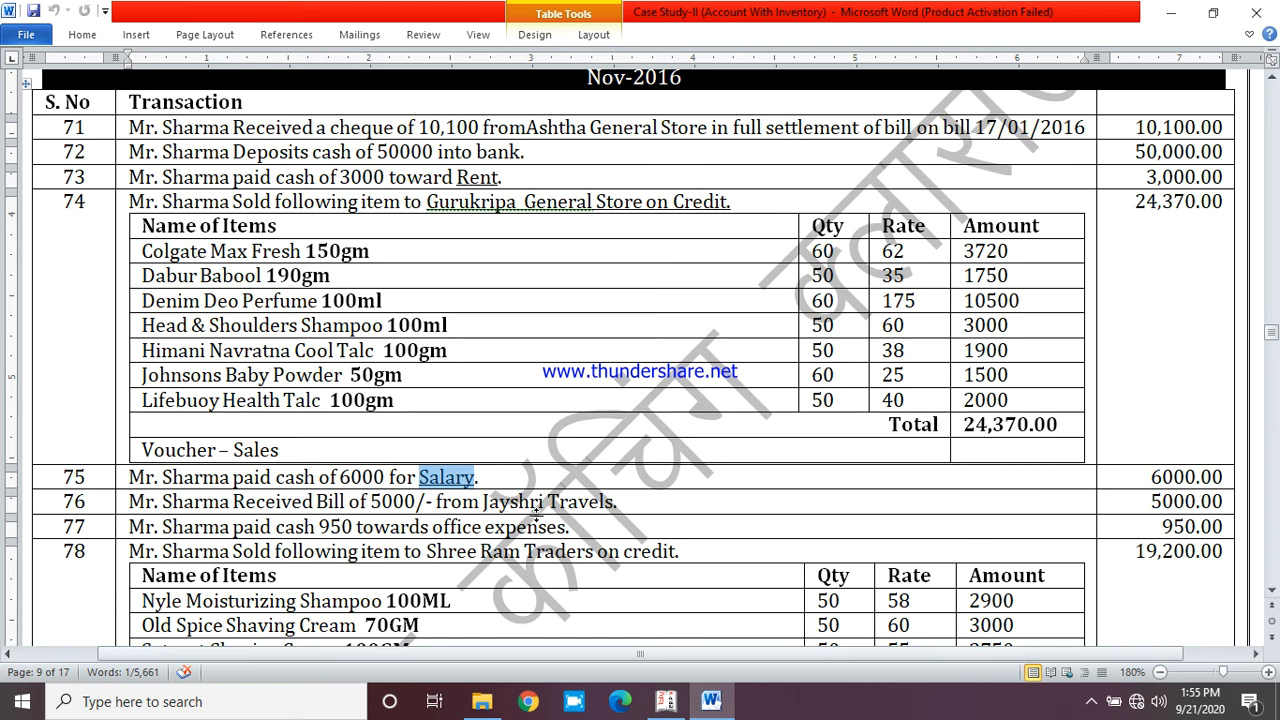
double_click(412, 507)
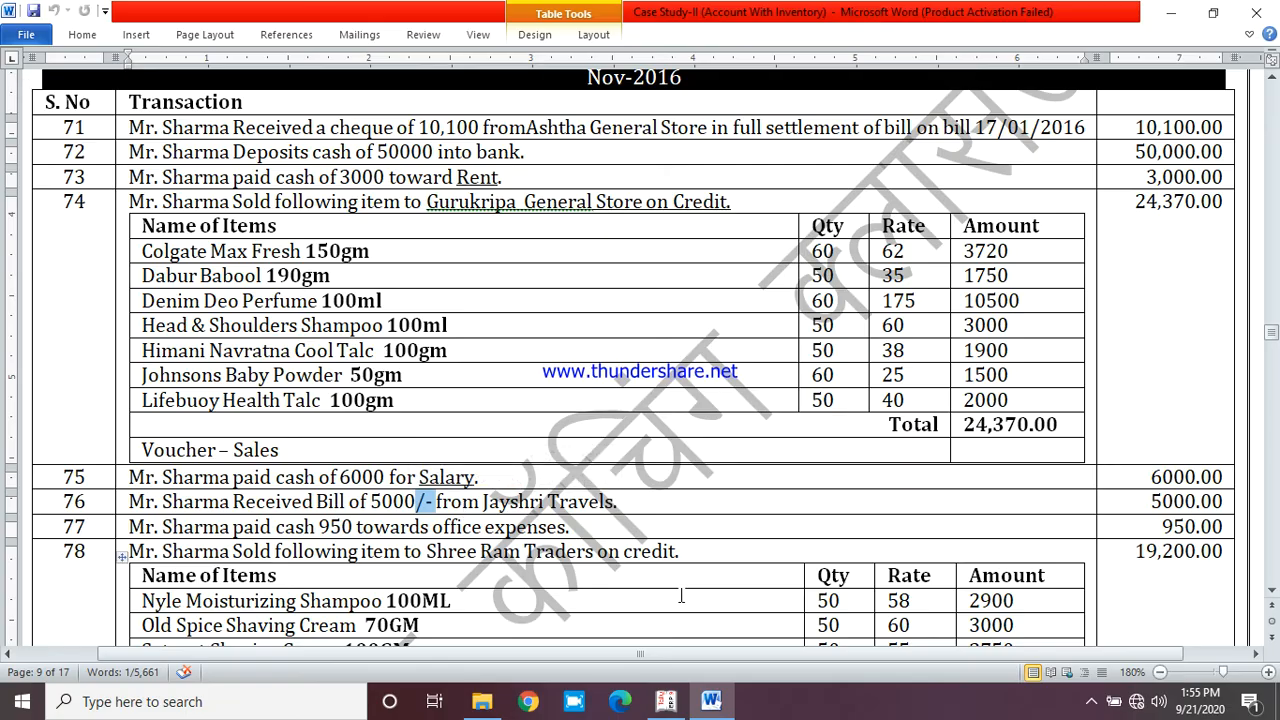
click(668, 705)
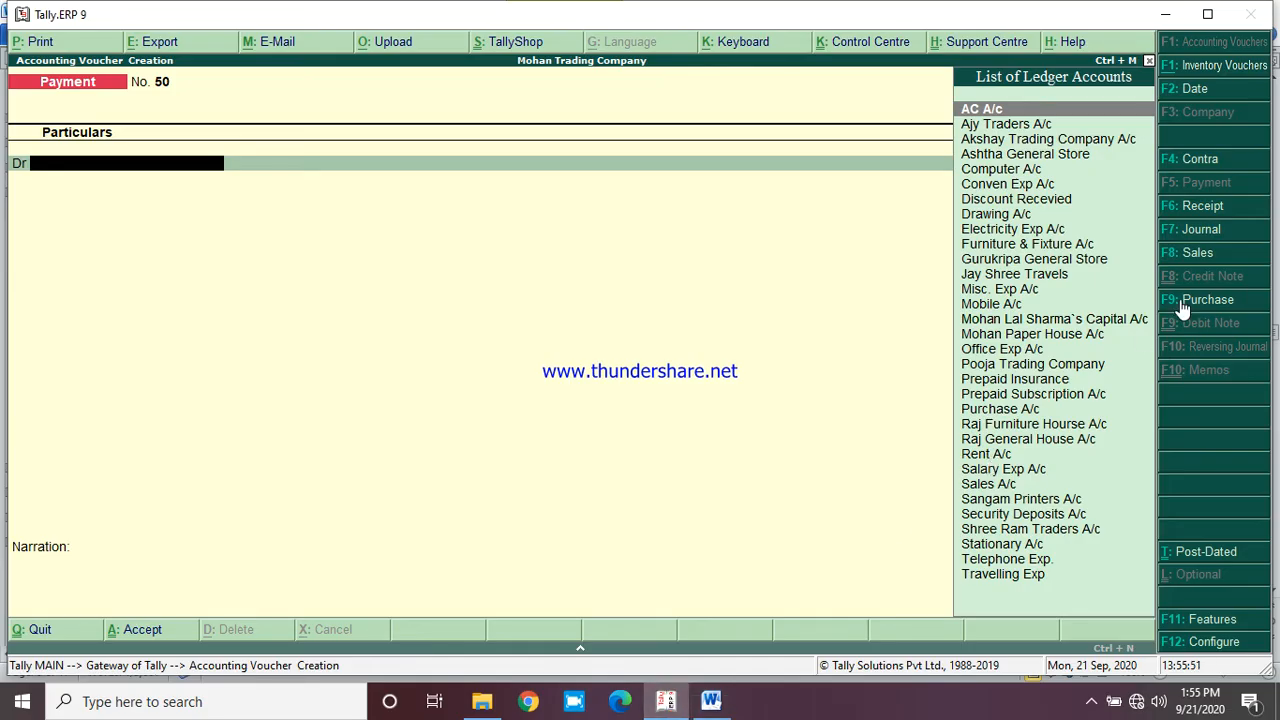
click(1190, 232)
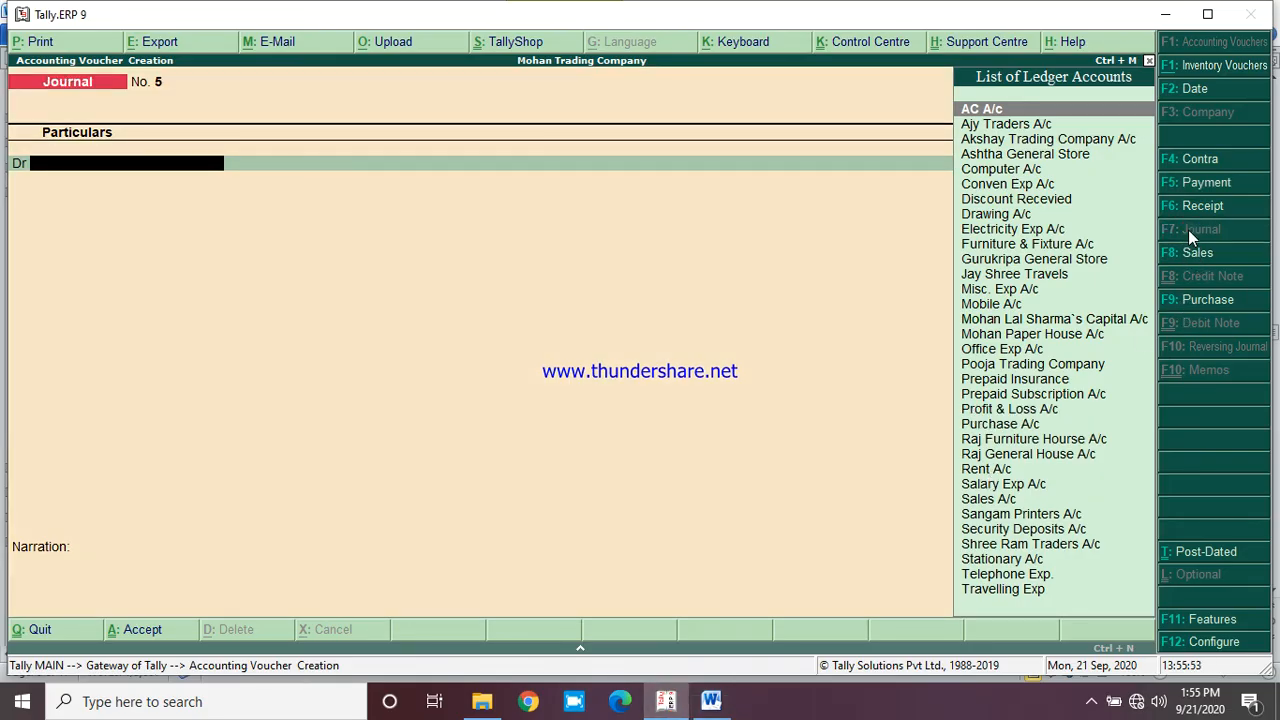
text(Tra)
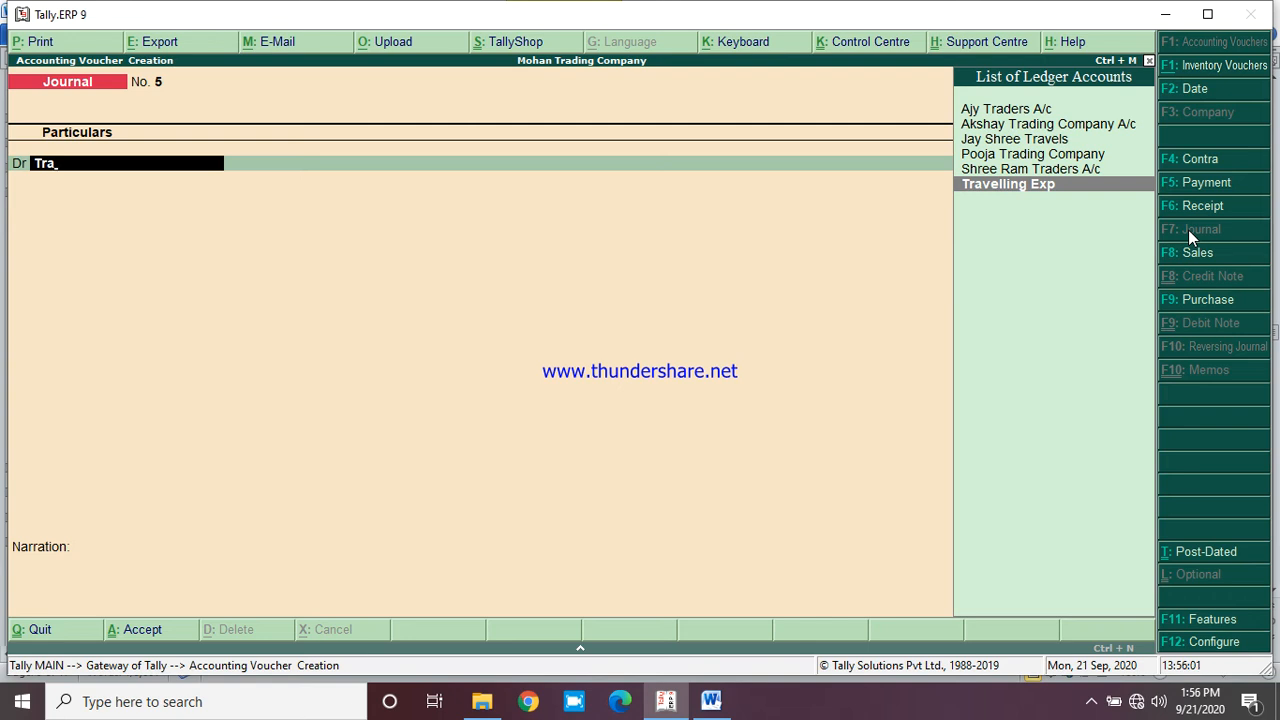
key(Return)
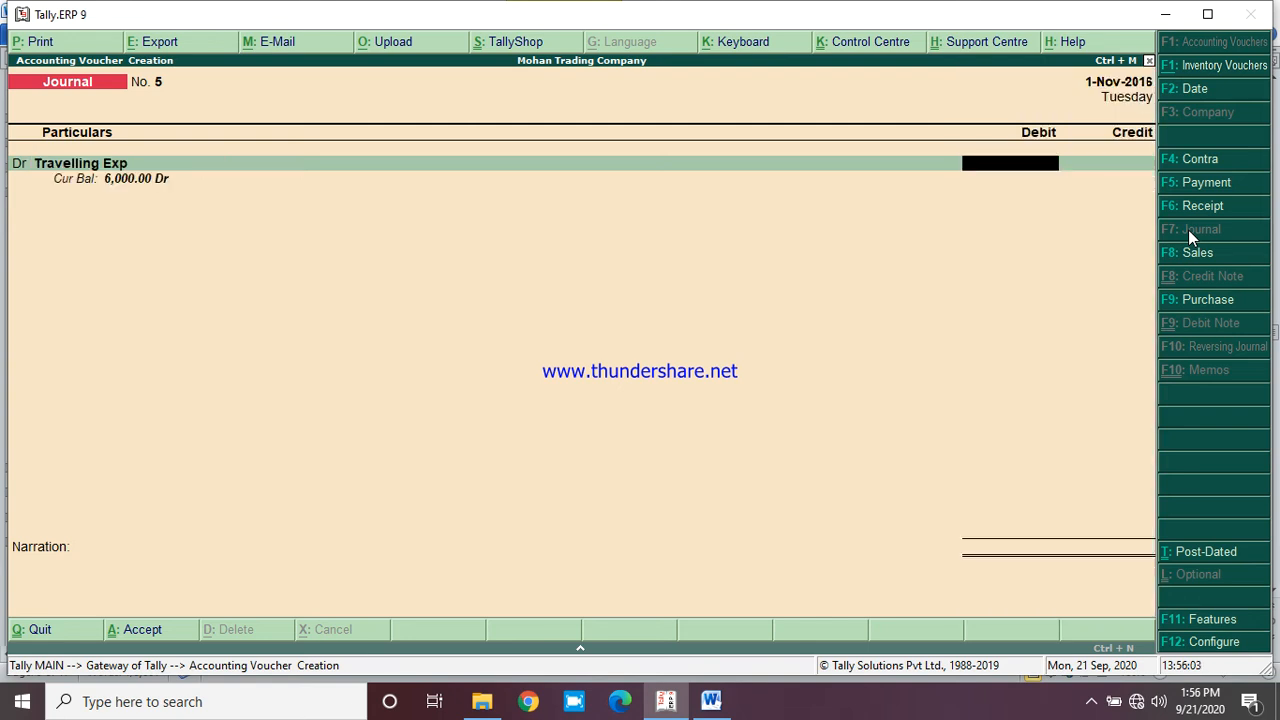
Enter 6000 as the Travelling Exp debit, credit the same amount to Jay Shree Travels, and save the journal voucher
text(6000)
key(Return)
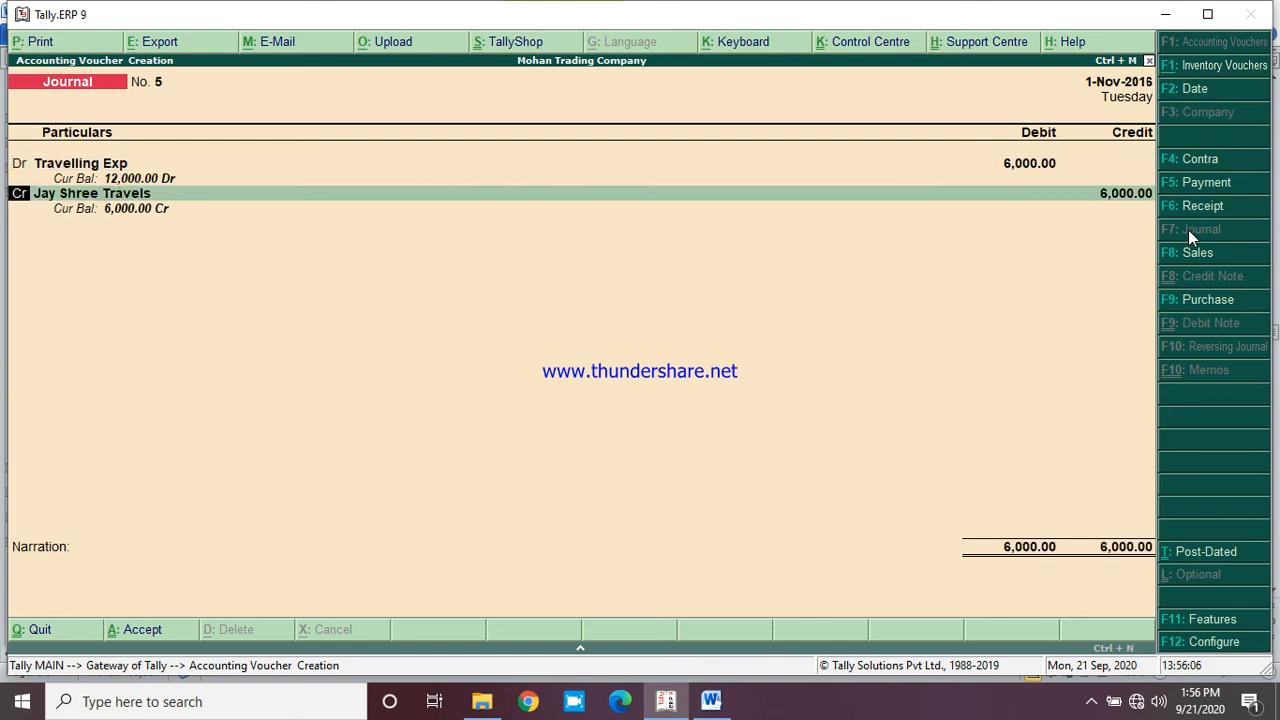
key(Return)
key(Return)
key(Return)
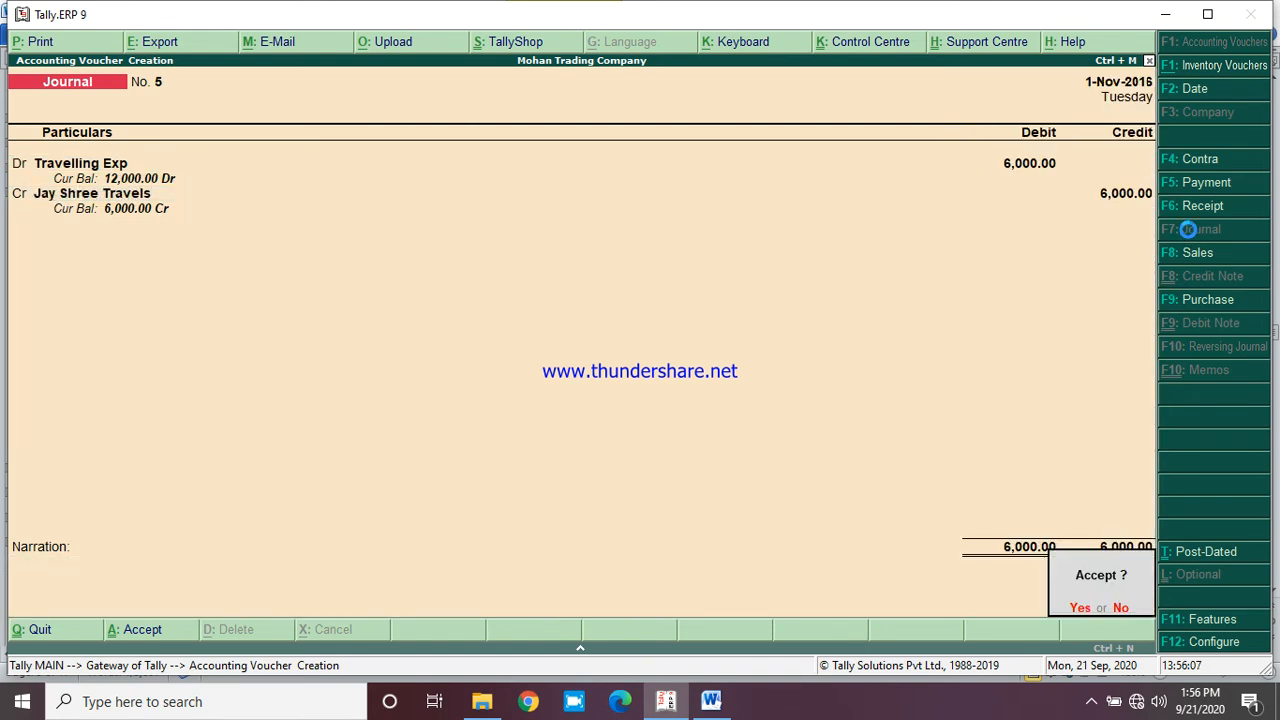
key(Return)
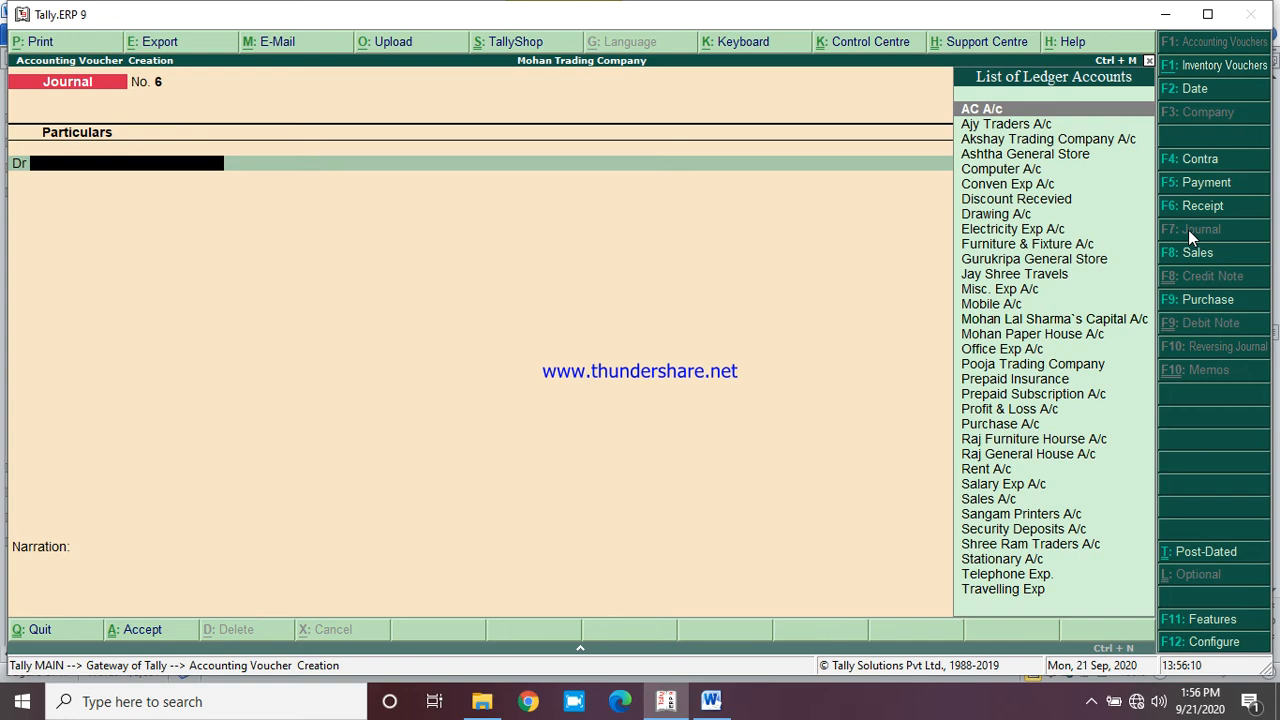
Check transaction 77 in the Word case study and start a Tally payment voucher debiting Office Exp A/c
click(711, 702)
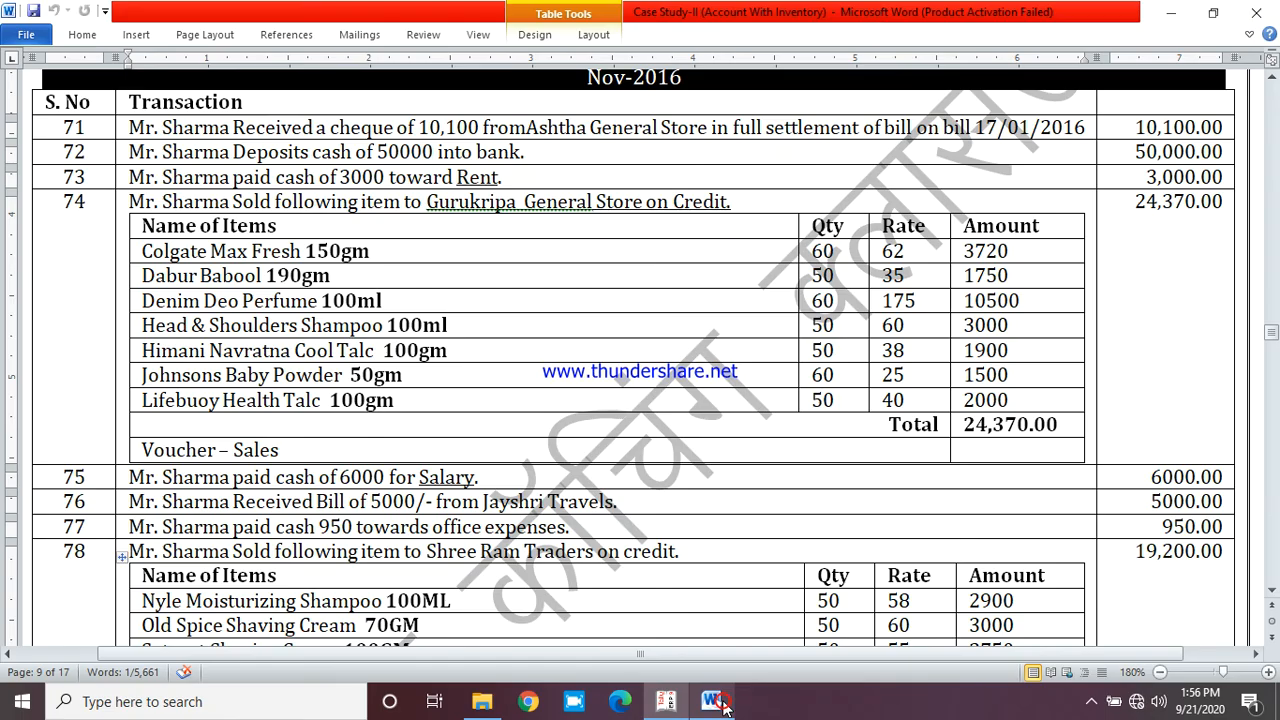
double_click(323, 528)
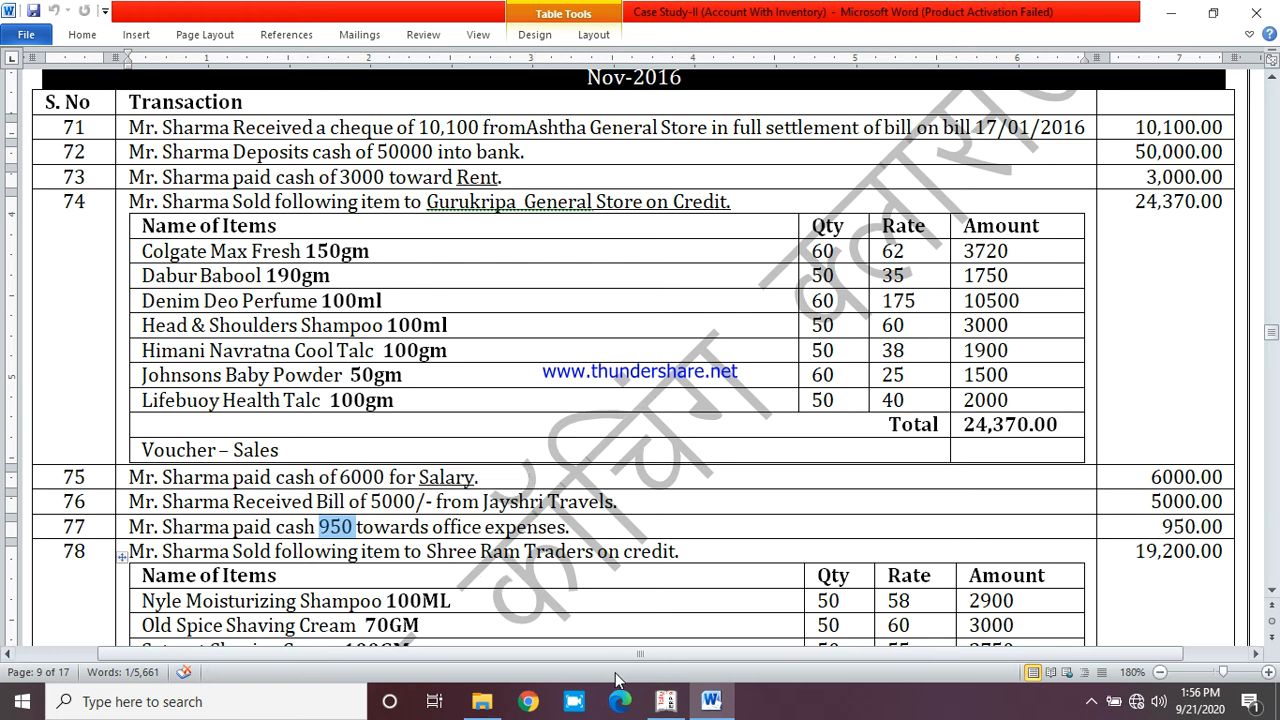
mouse_move(665, 703)
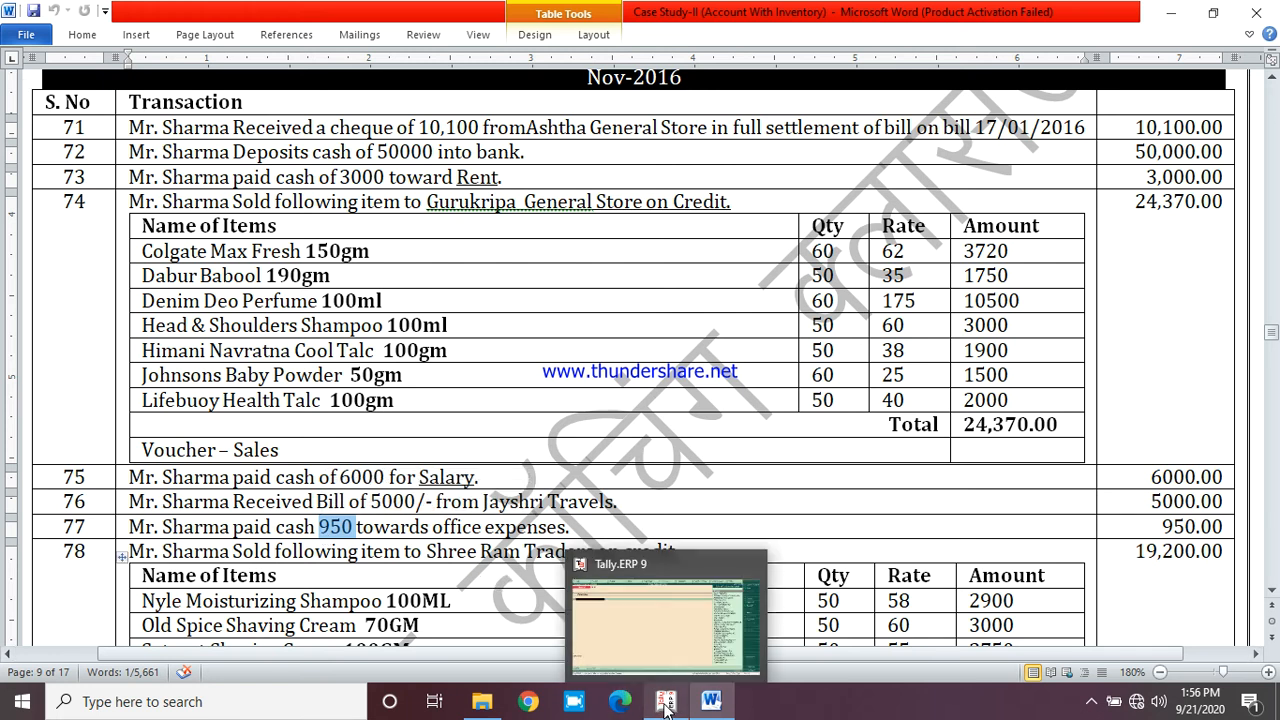
click(665, 703)
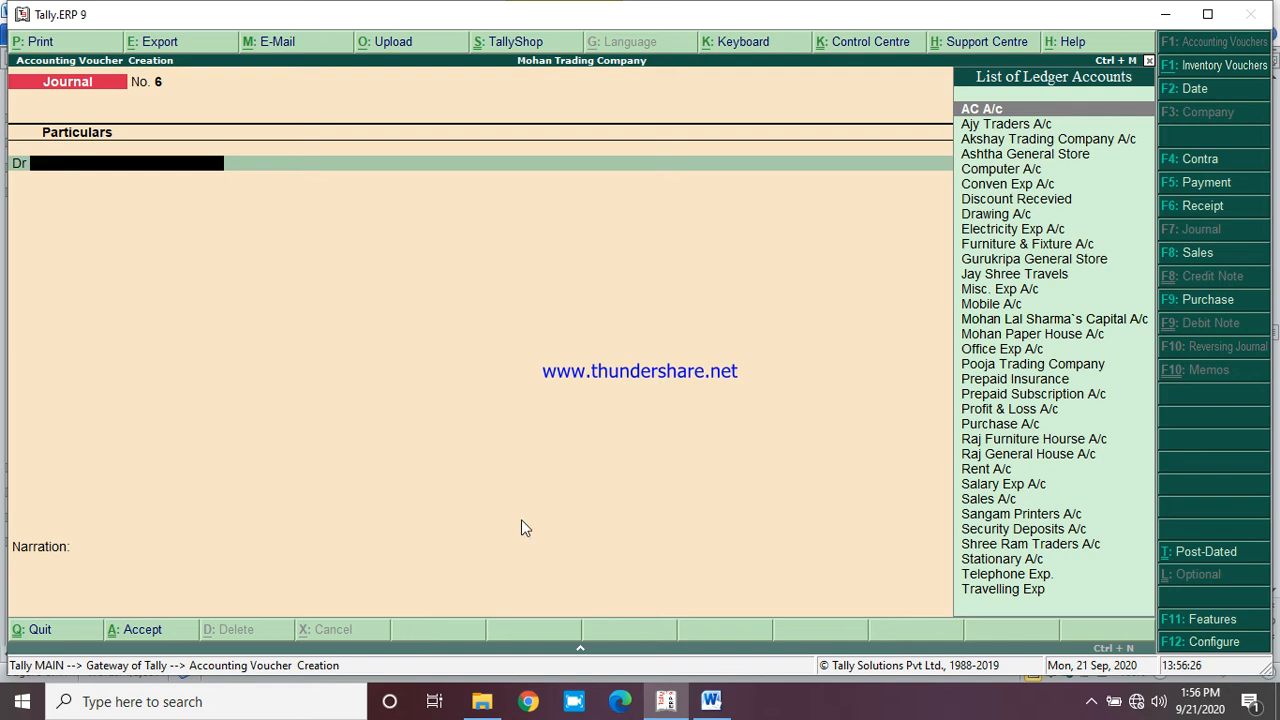
click(1179, 188)
text(Off)
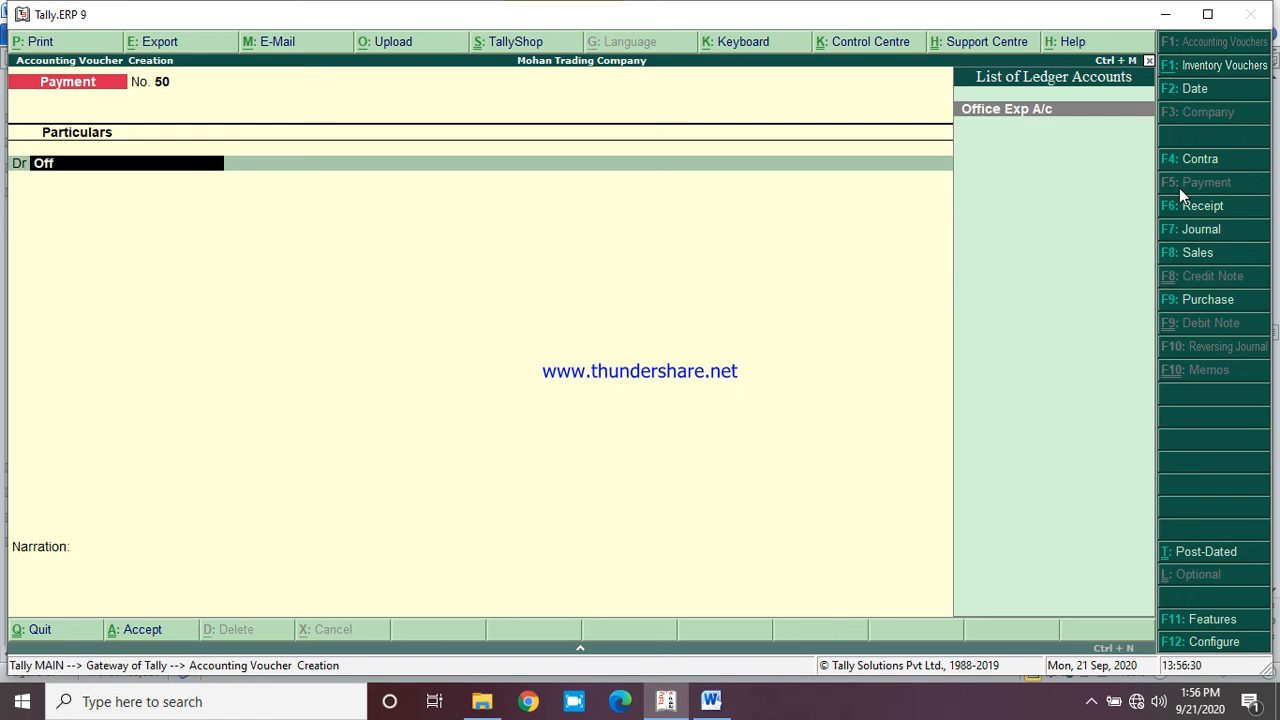
key(Return)
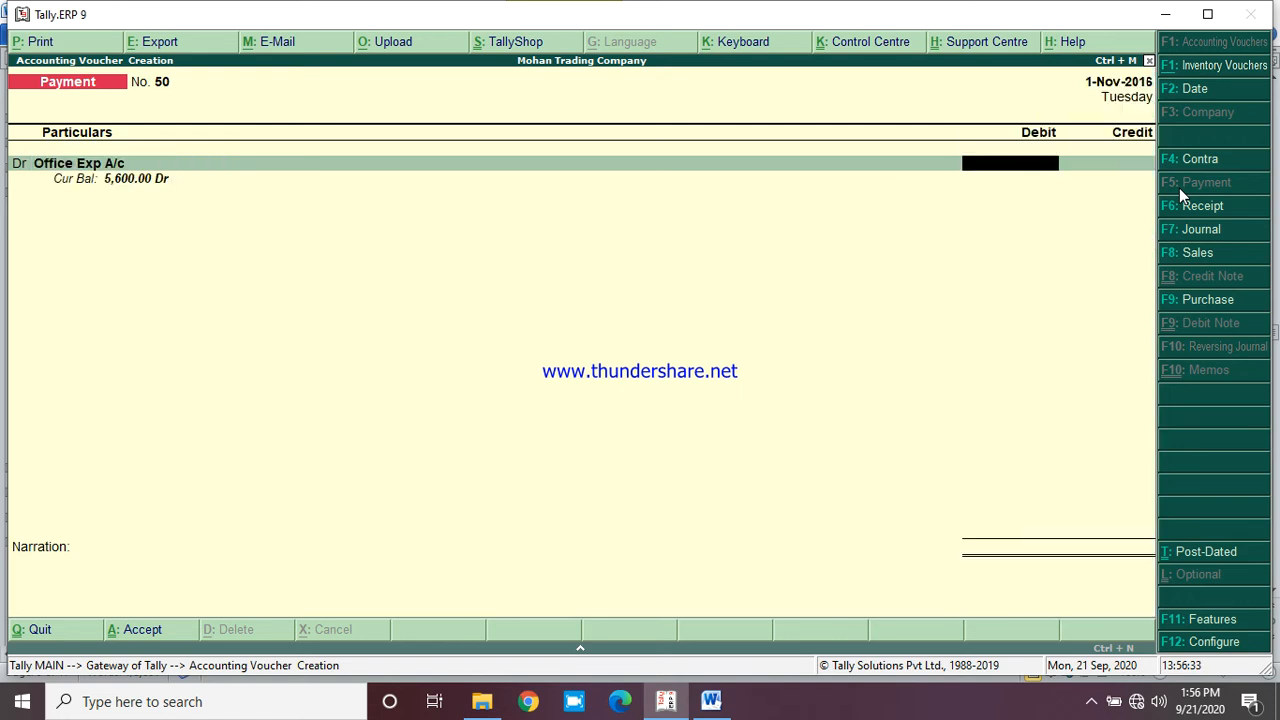
Enter 950 as the office expense debit, credit Cash for the same amount, and save the payment voucher without a narration
text(60)
key(BackSpace)
key(BackSpace)
text(950)
key(Return)
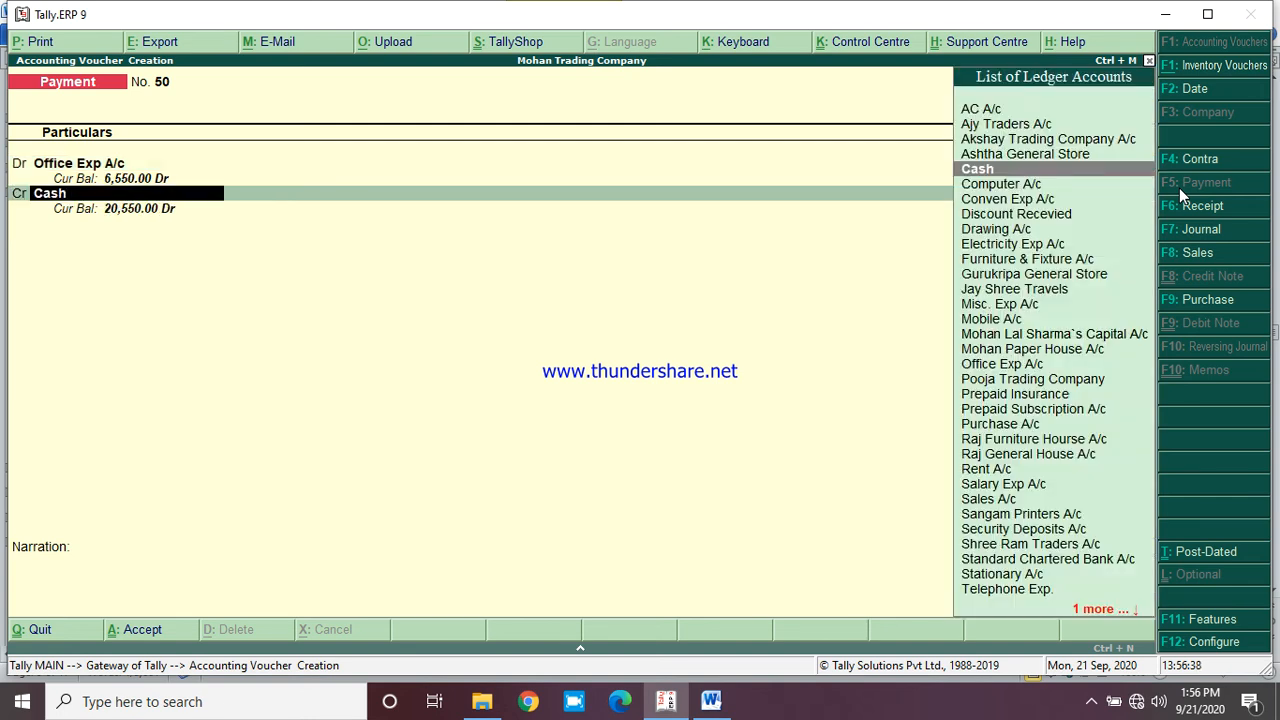
key(Return)
key(Return)
key(Return)
key(Return)
key(Return)
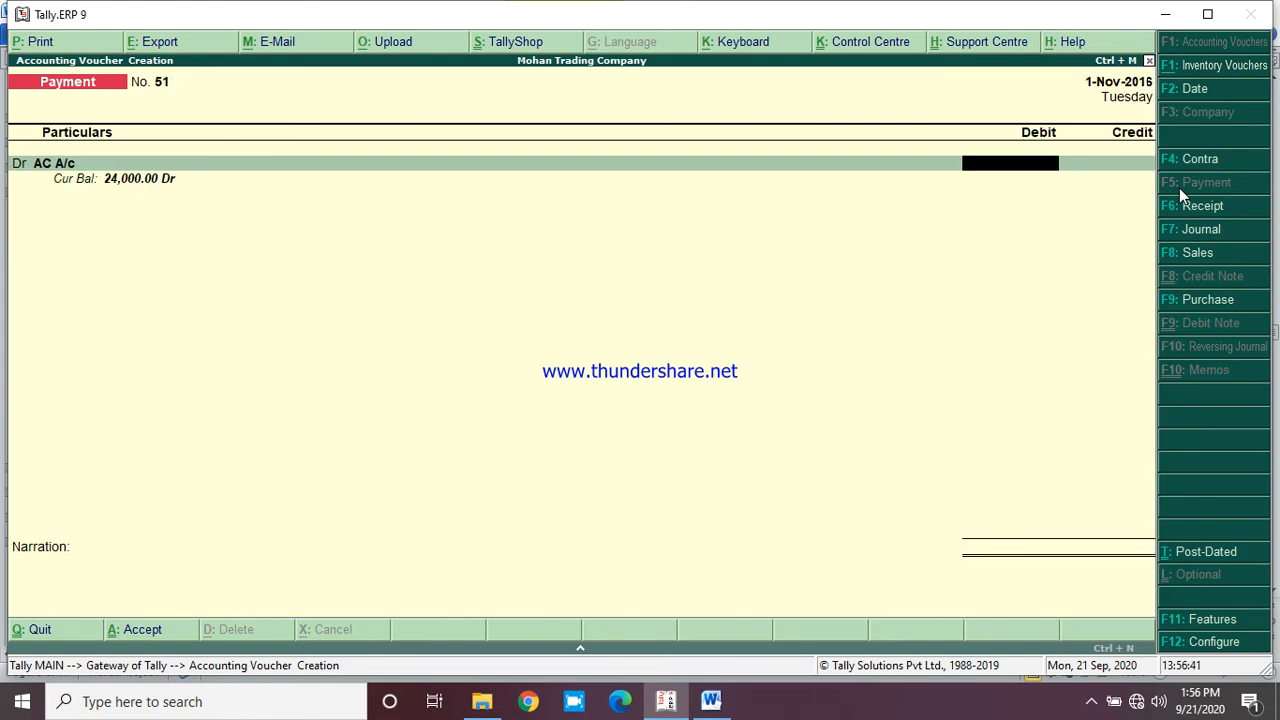
Check transaction 78 and its item table in the Word case study, and start a Tally sales voucher for Shree Ram Traders A/c
click(718, 699)
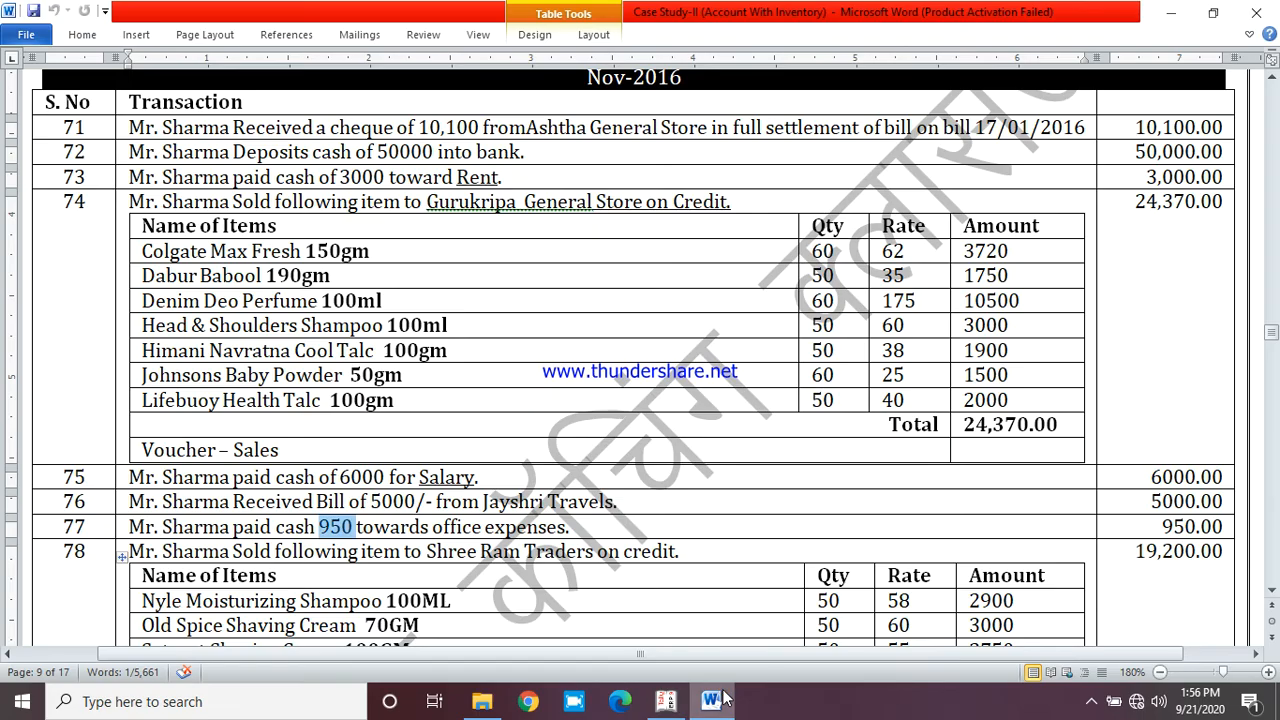
triple_click(305, 552)
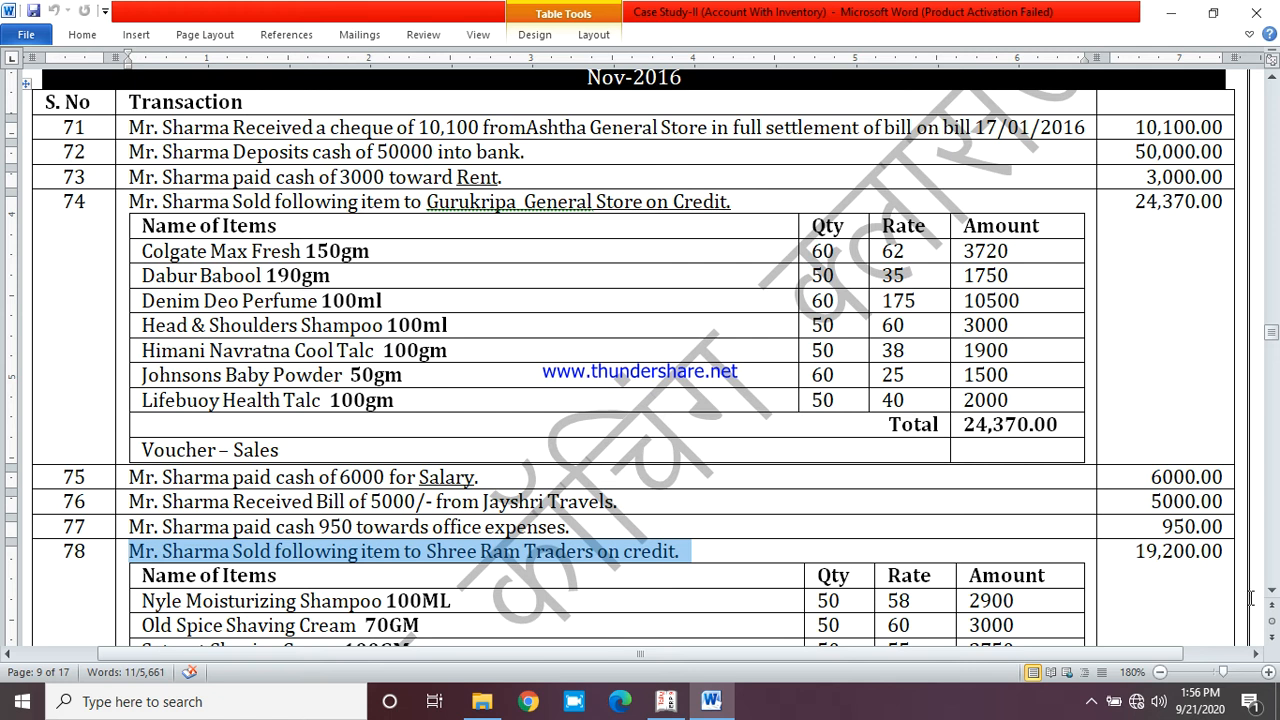
click(1273, 595)
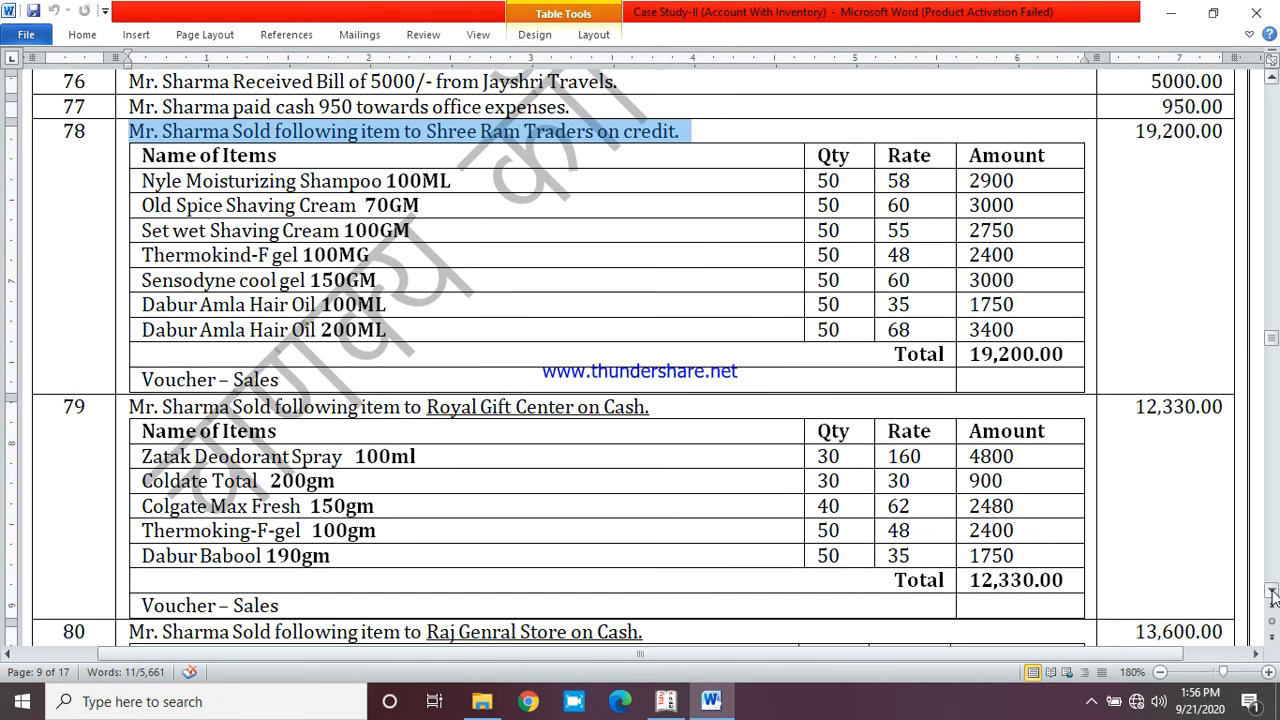
click(1273, 595)
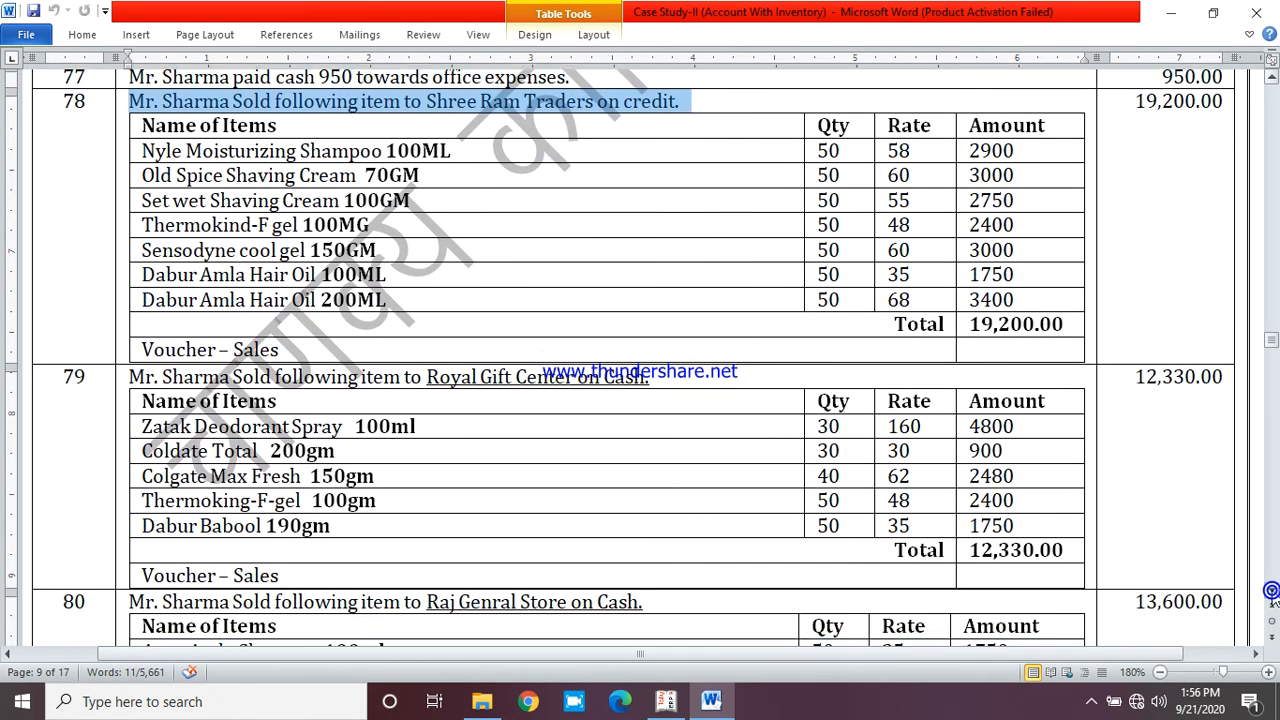
click(1273, 595)
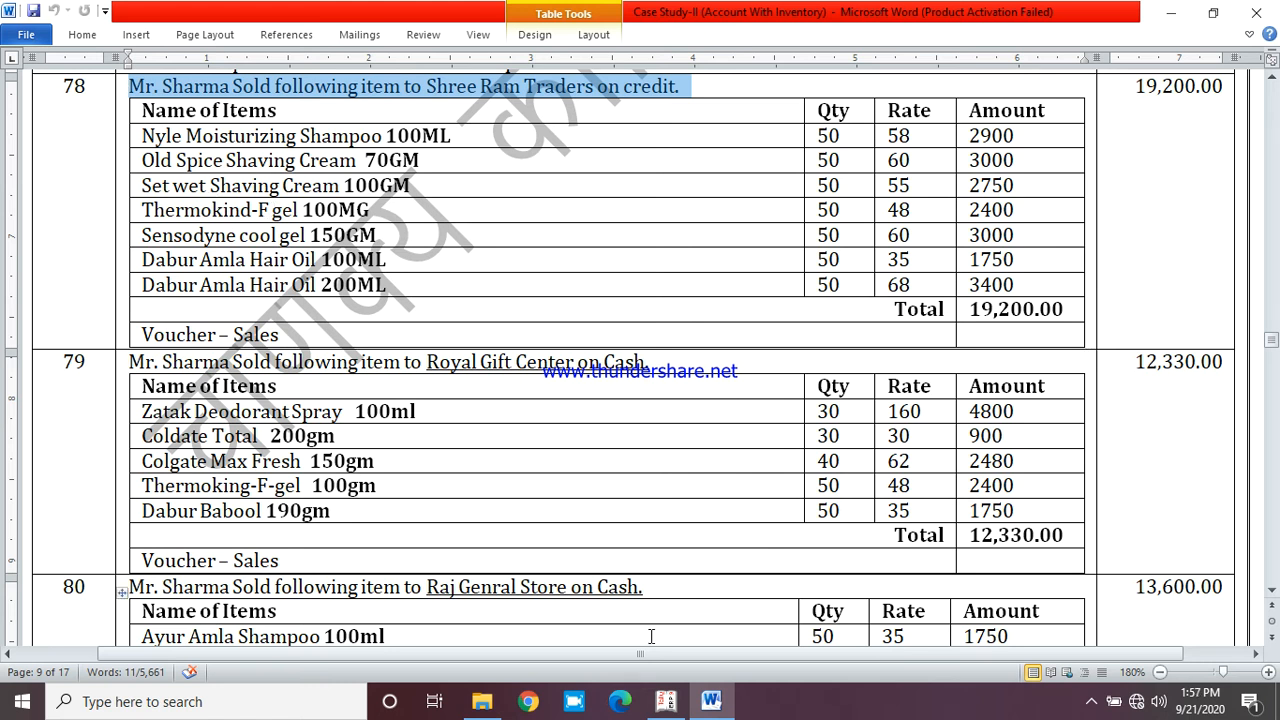
key(alt+Tab)
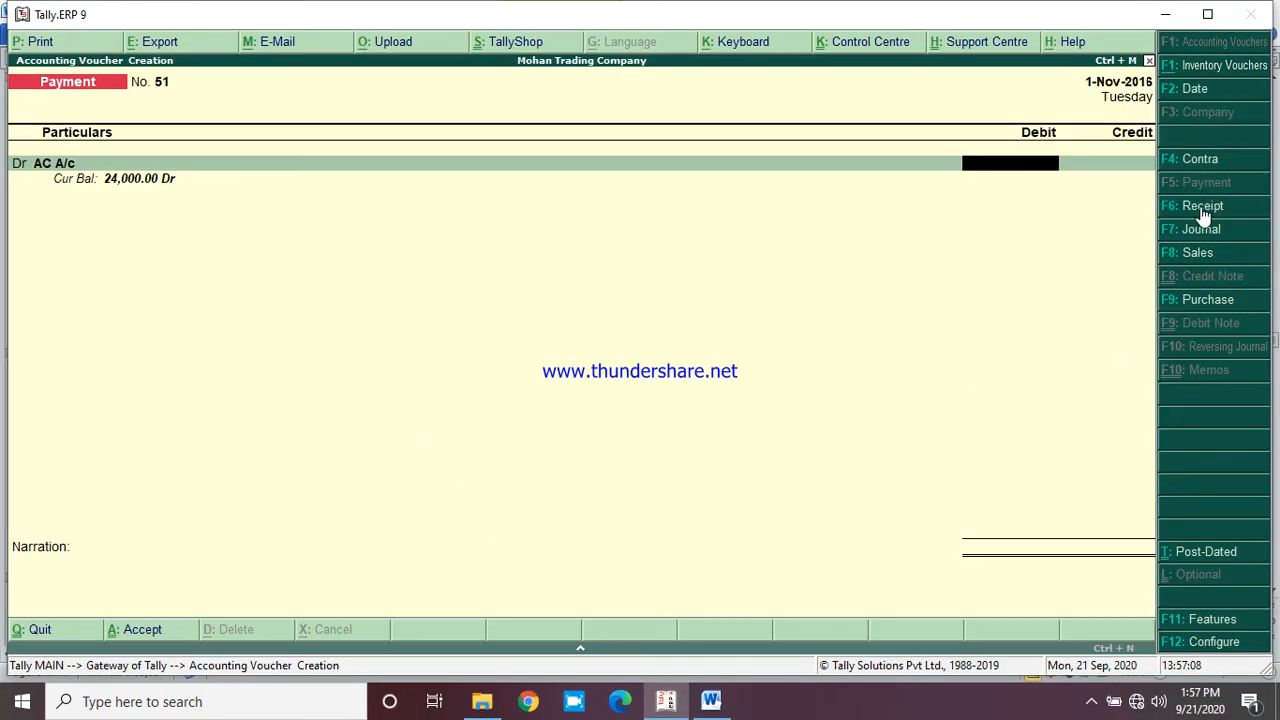
click(1200, 254)
key(Return)
key(Return)
key(Escape)
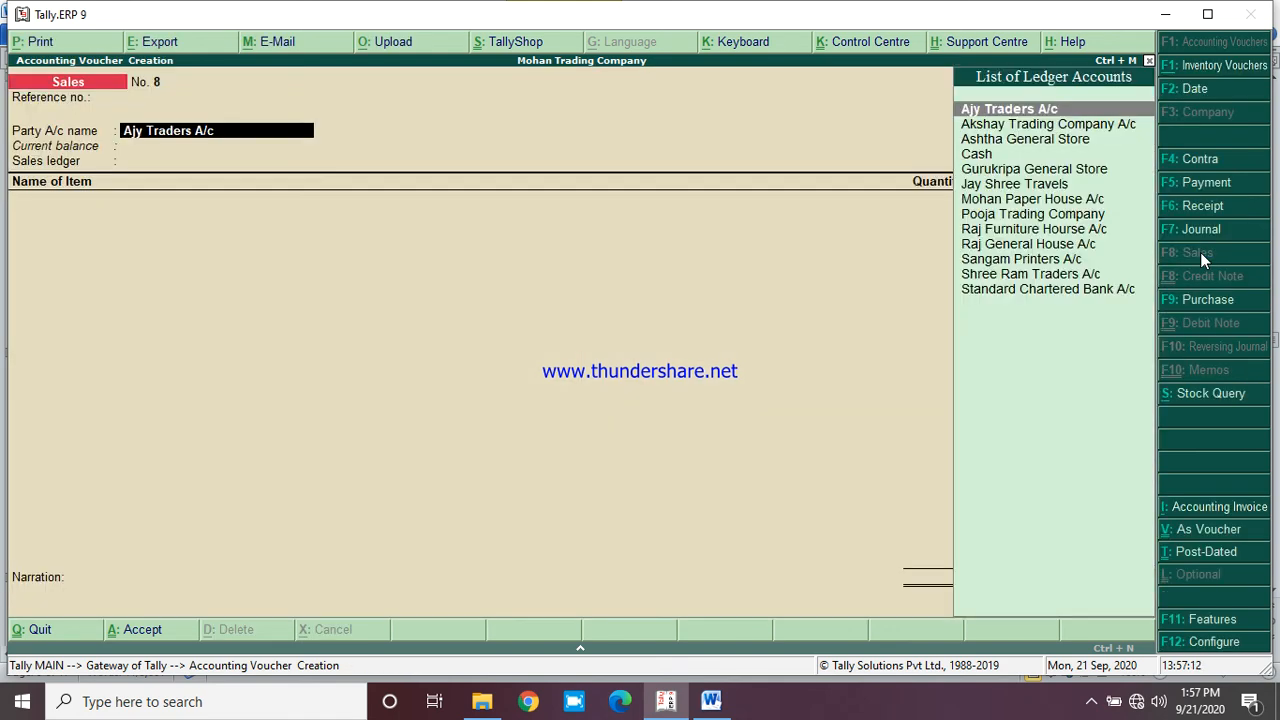
text(Shree)
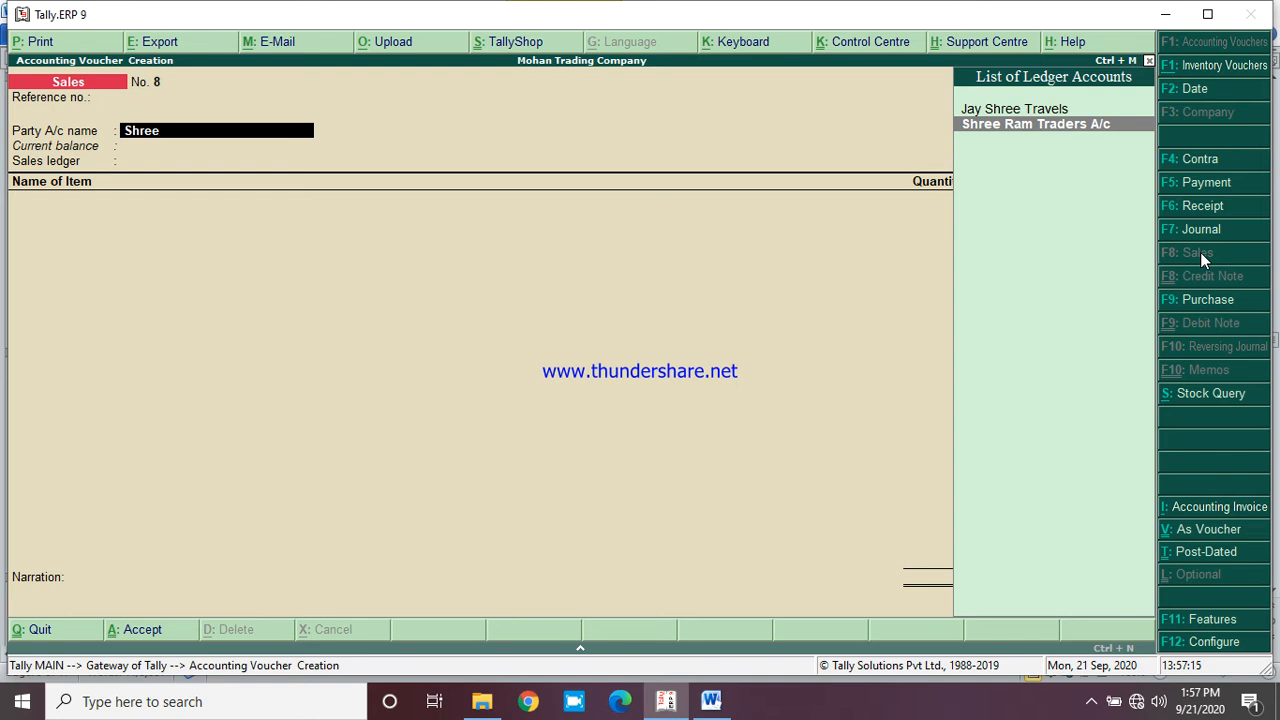
key(Return)
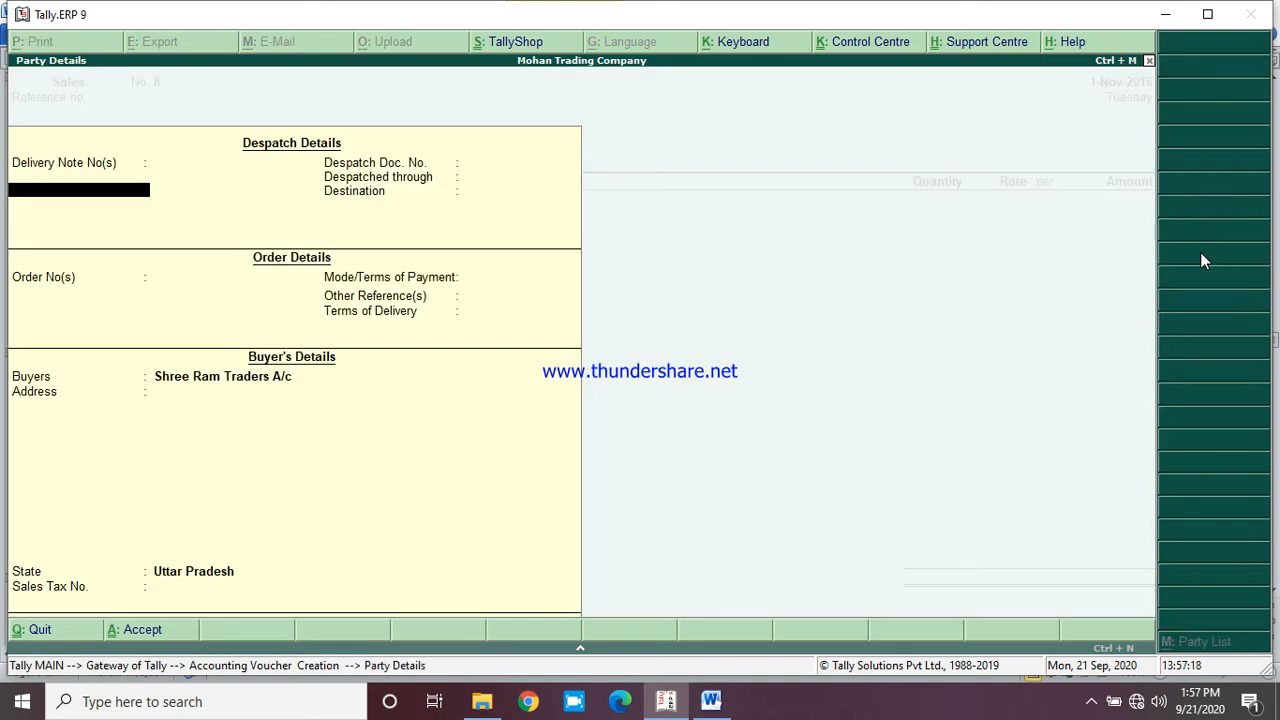
Accept the party details with the despatch and order fields blank, and choose Sales A/c as the sales ledger
key(Return)
key(Return)
key(Return)
key(Return)
key(Return)
key(Return)
key(Return)
key(Return)
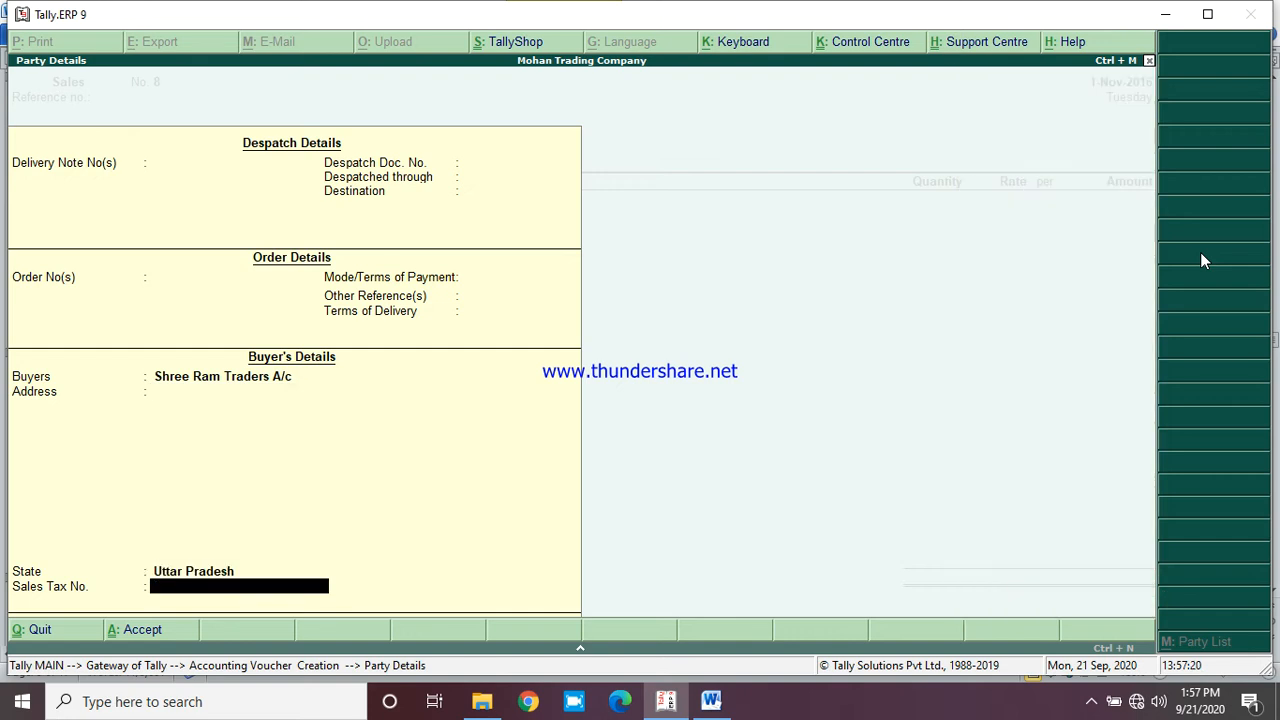
key(Return)
key(Return)
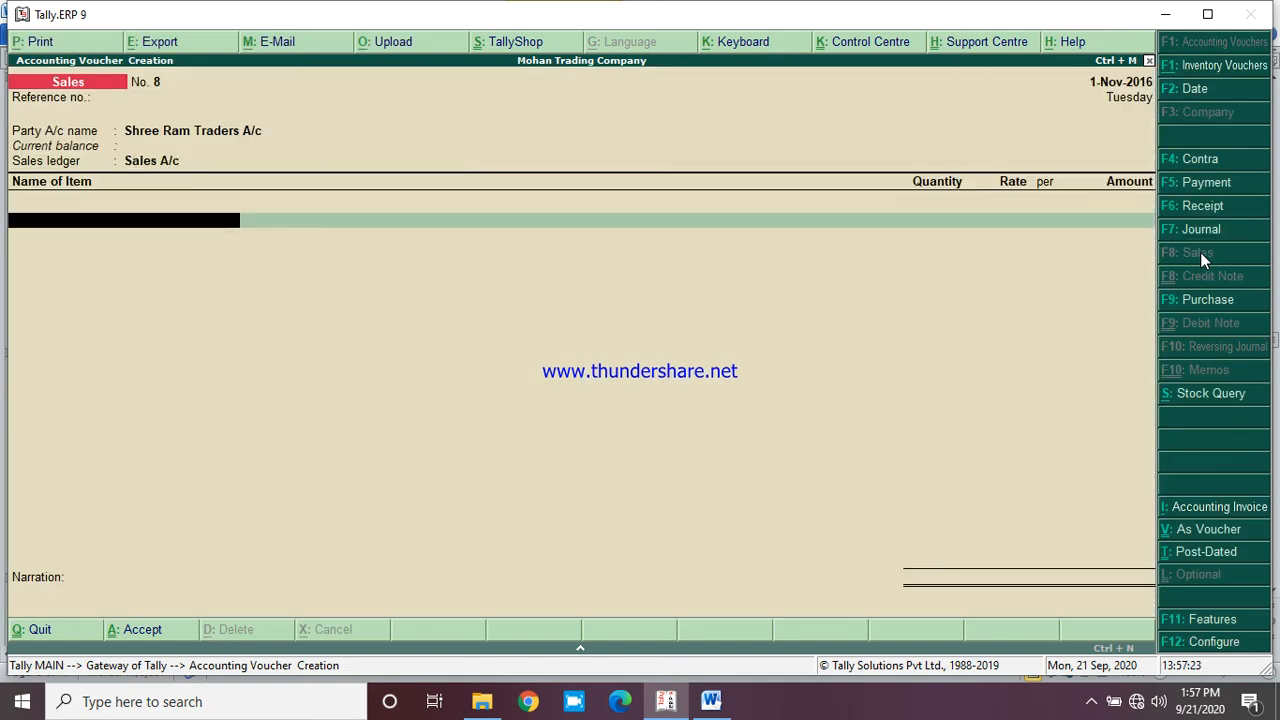
Add Nyle Moisturizing Shampoo 100ml to the sales voucher with quantity 50 and rate 58
text(Ny)
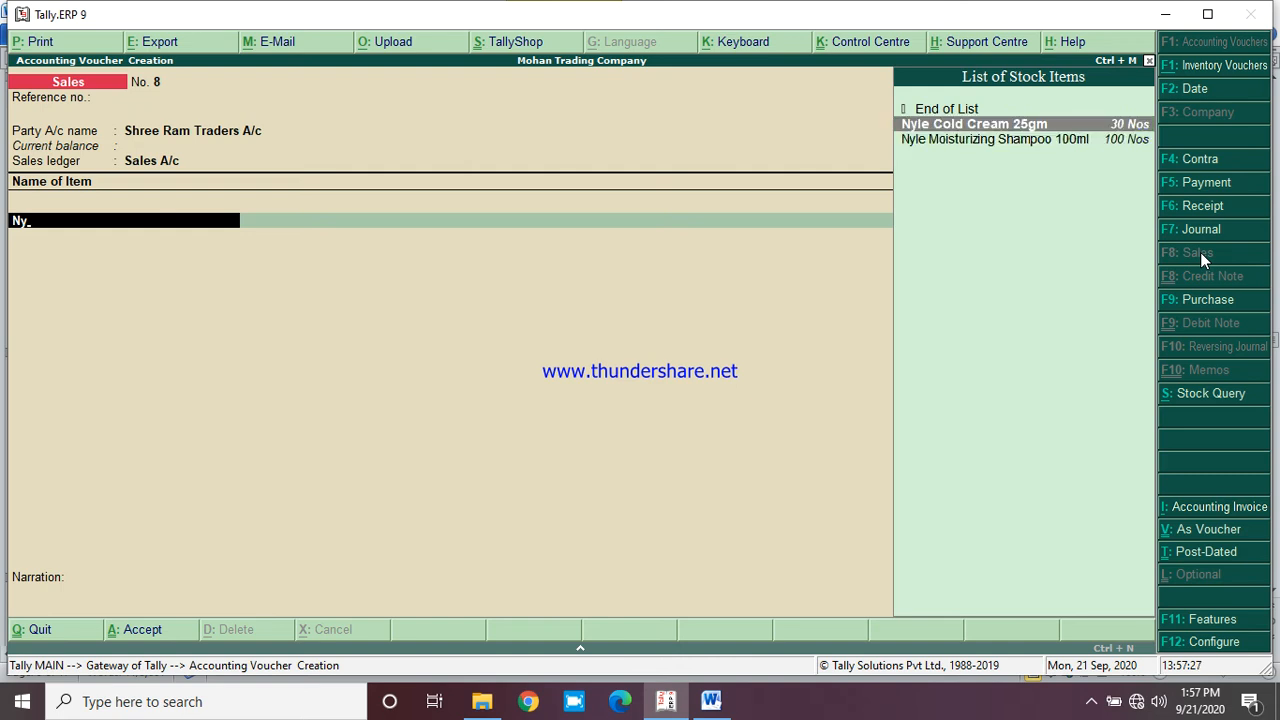
key(Down)
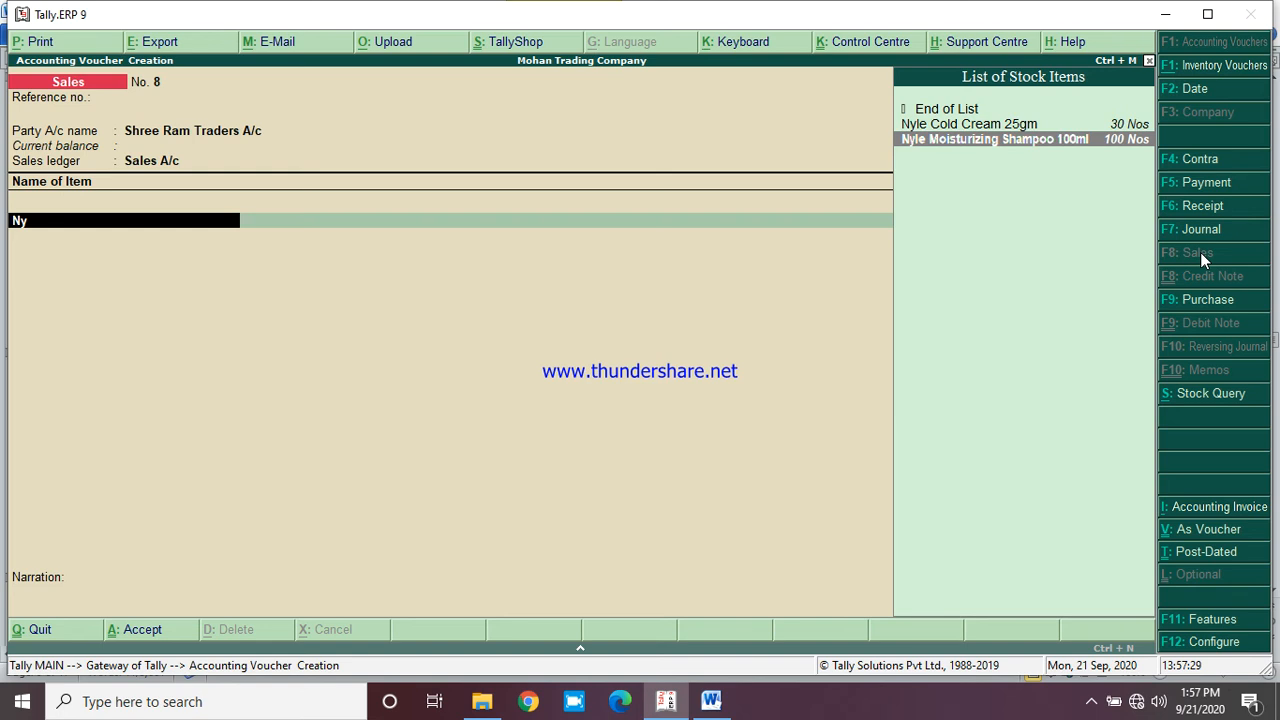
key(Return)
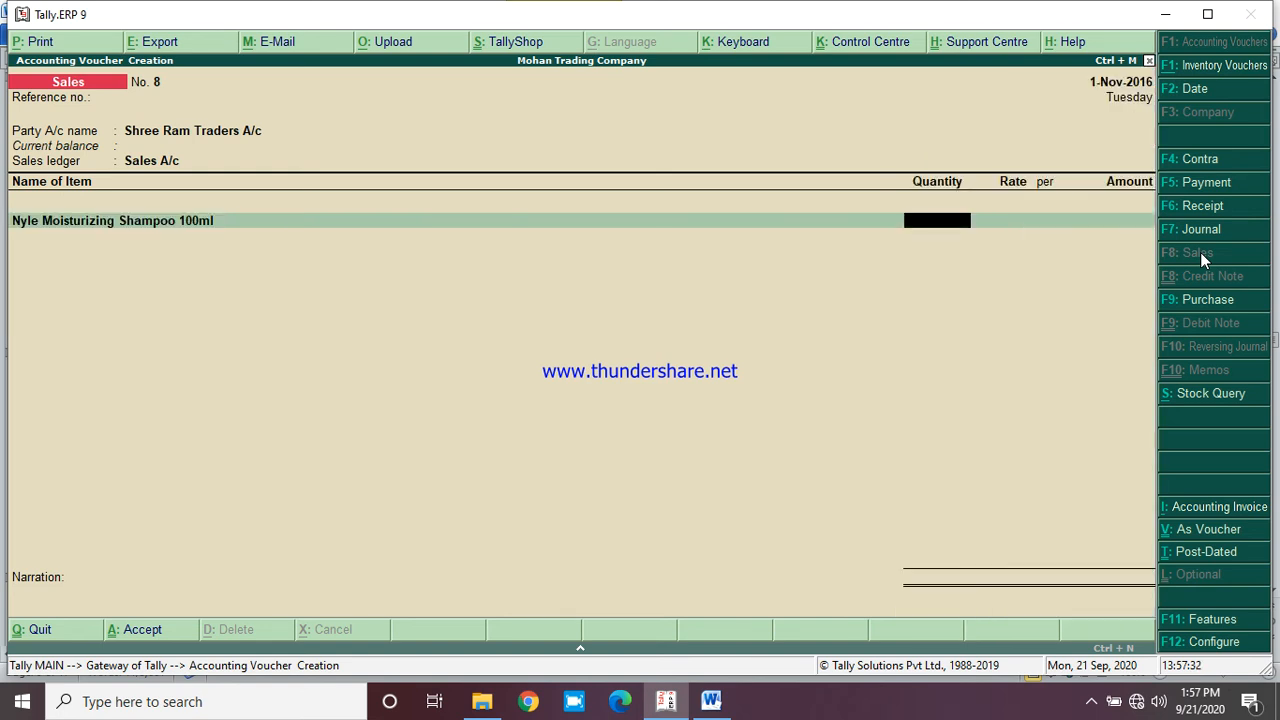
text(50)
key(Return)
text(58)
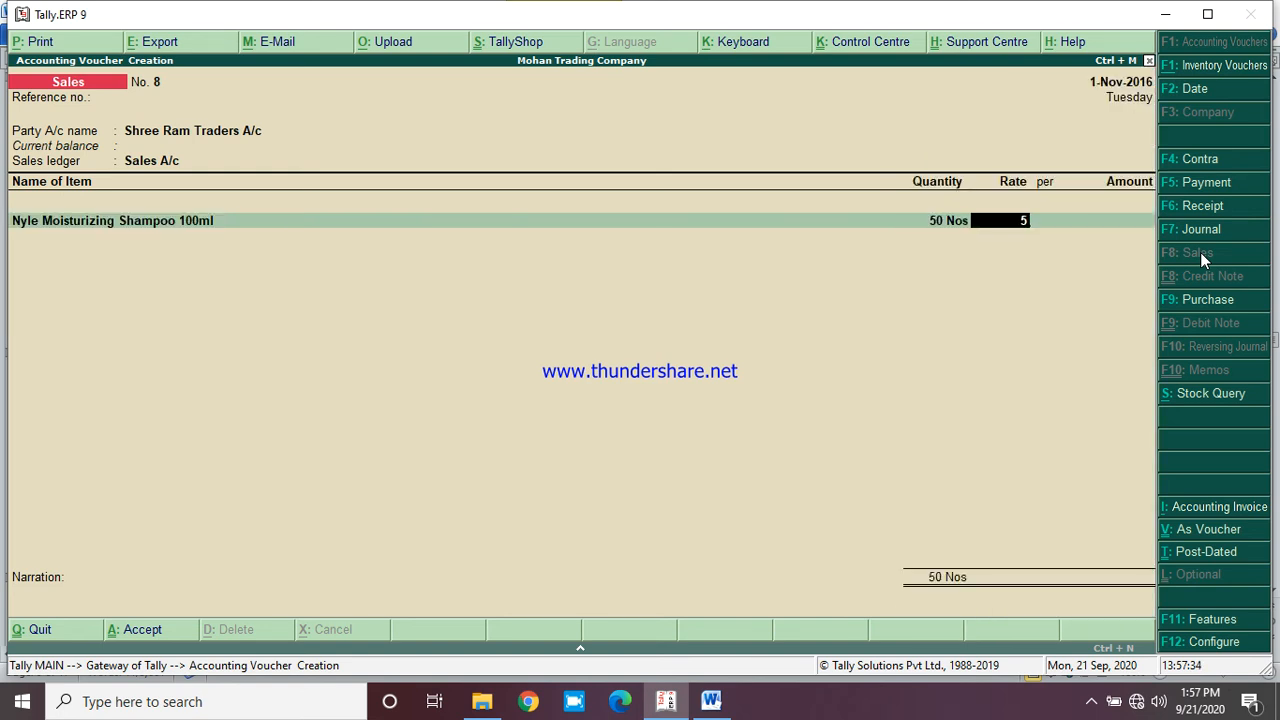
key(Return)
key(Return)
key(Return)
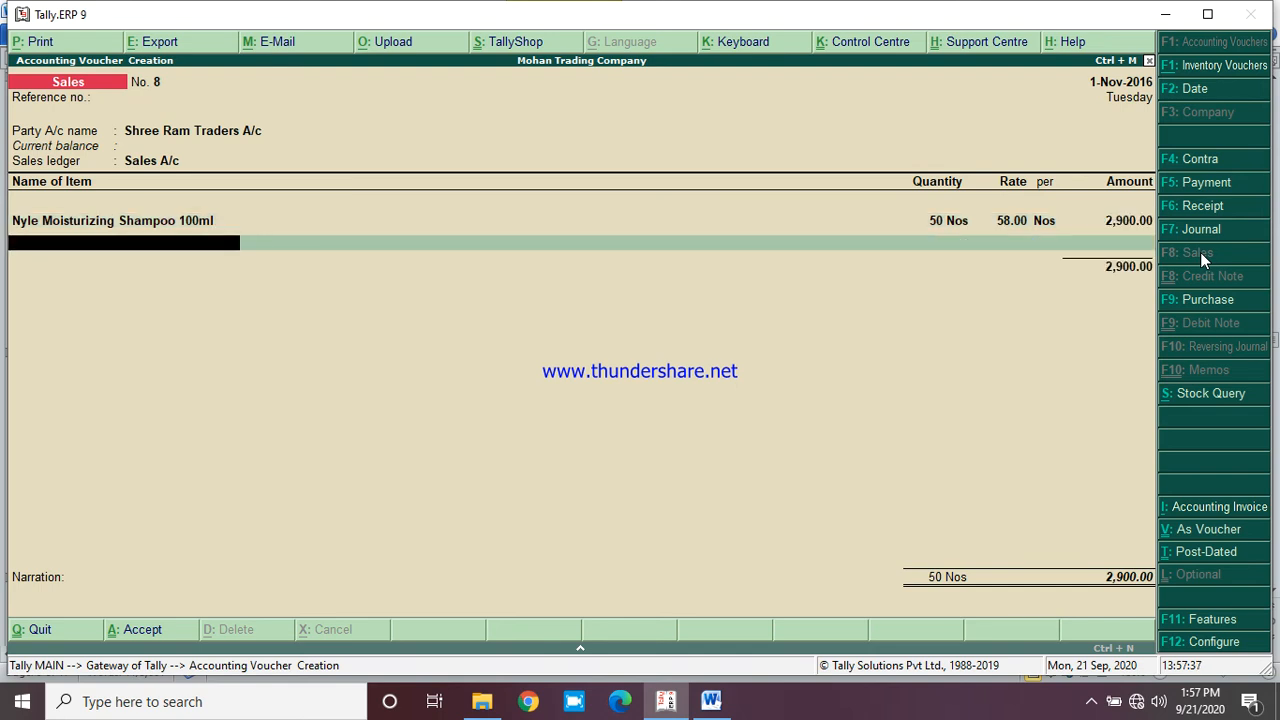
Add Old Spice Shaving Cream 70gm to the sales voucher with quantity 50 and rate 60
text(Old)
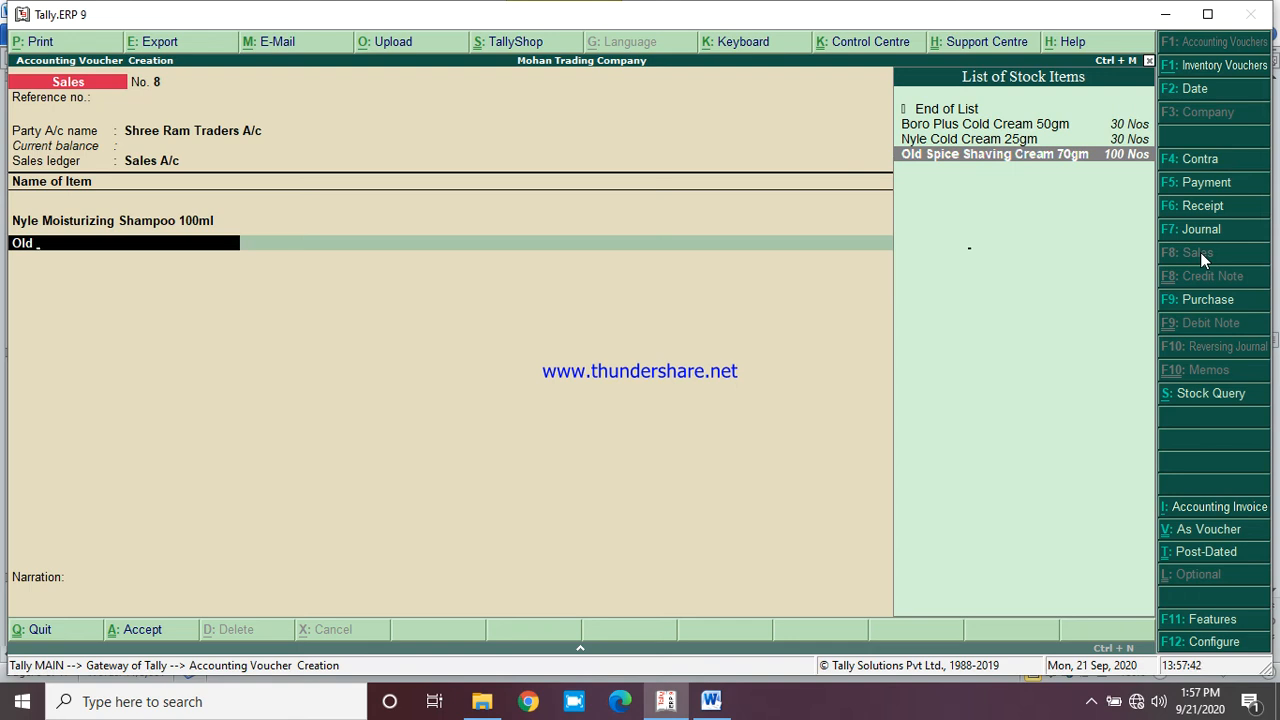
key(Return)
text(50)
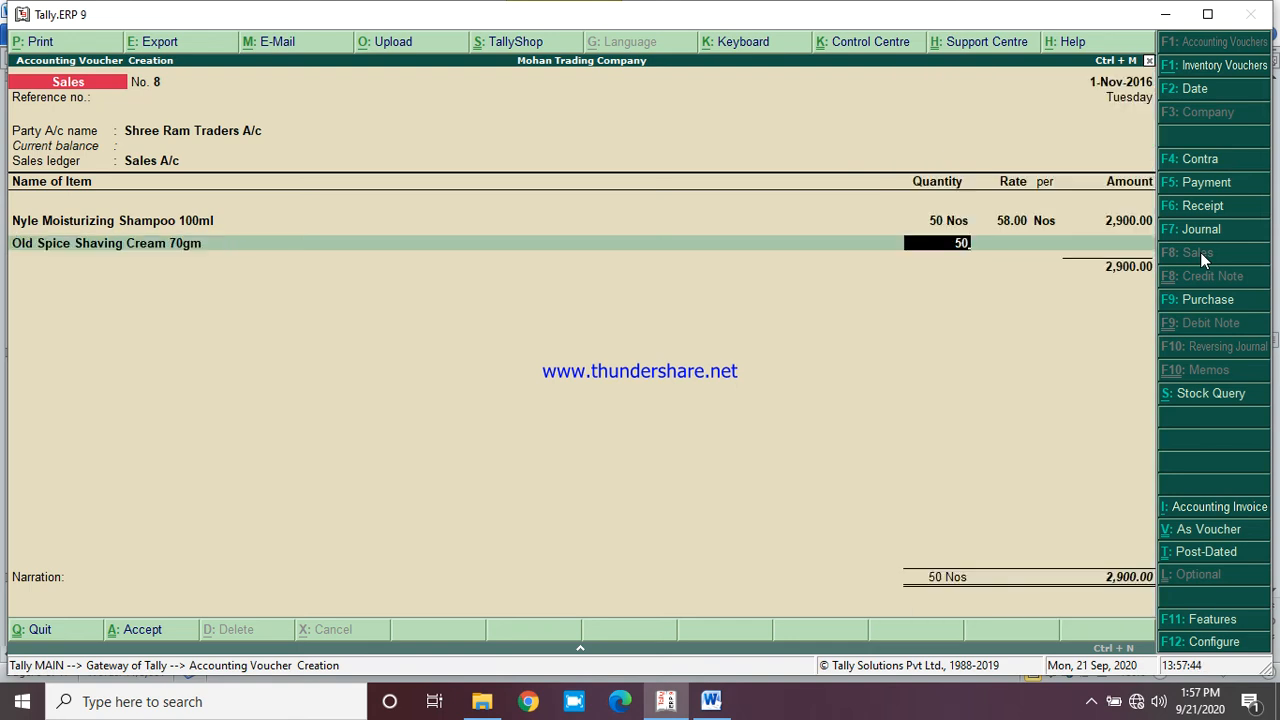
key(Return)
text(60)
key(Return)
key(Return)
key(Return)
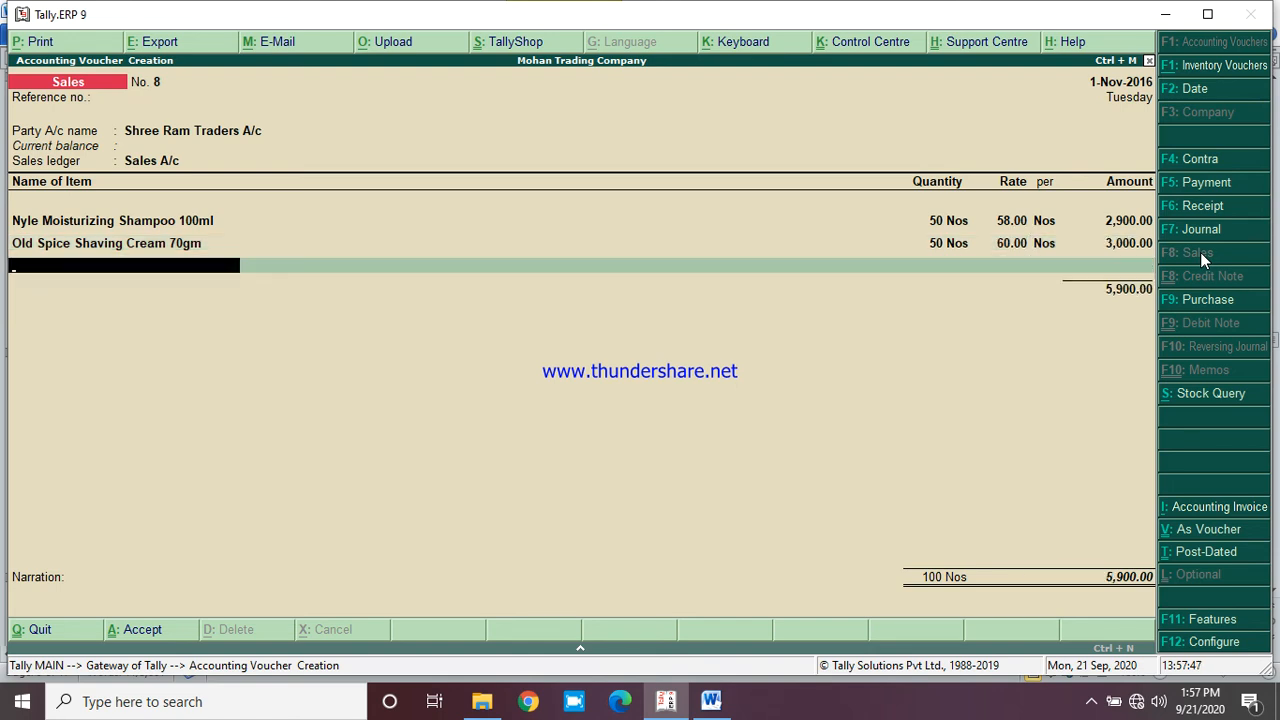
Add Set Wet Shaving Cream 100gm to the sales voucher with quantity 50 and rate 55
text(Set)
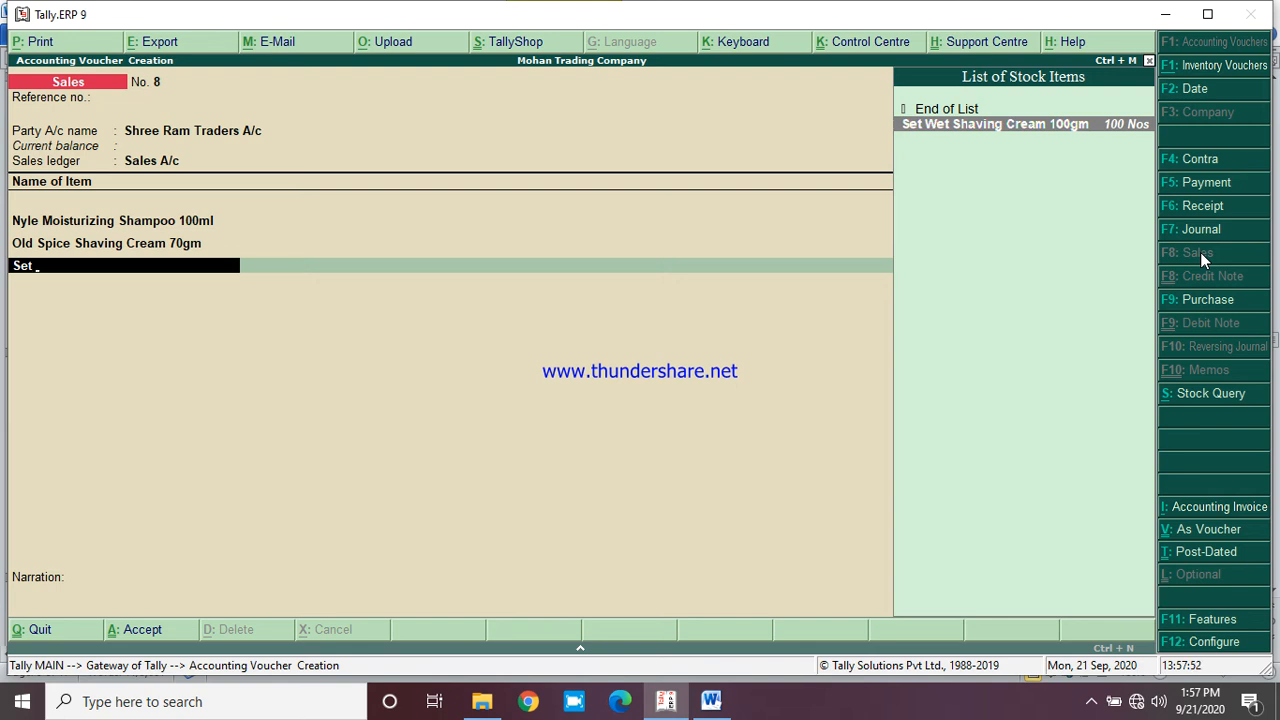
key(Return)
text(50)
key(Return)
text(55)
key(Return)
key(Return)
key(Return)
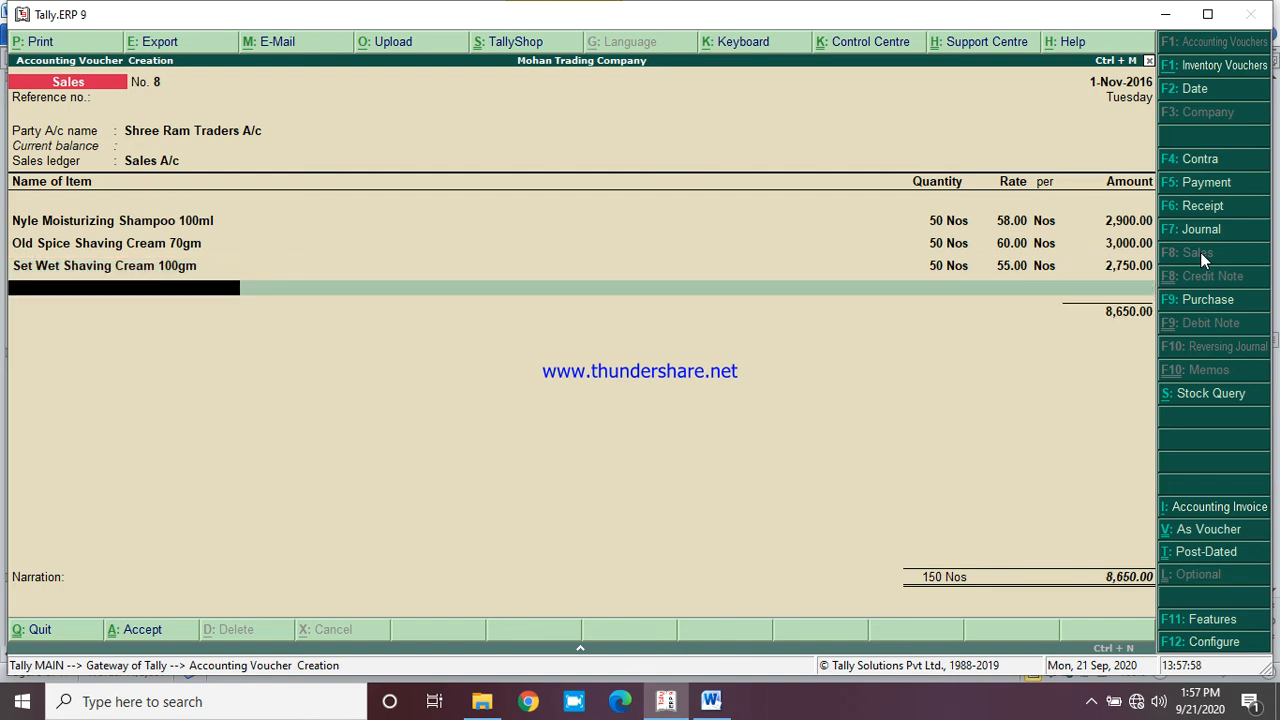
Add Thermokind-F Gel 100gm to the sales voucher with quantity 50 and rate 48
text(The)
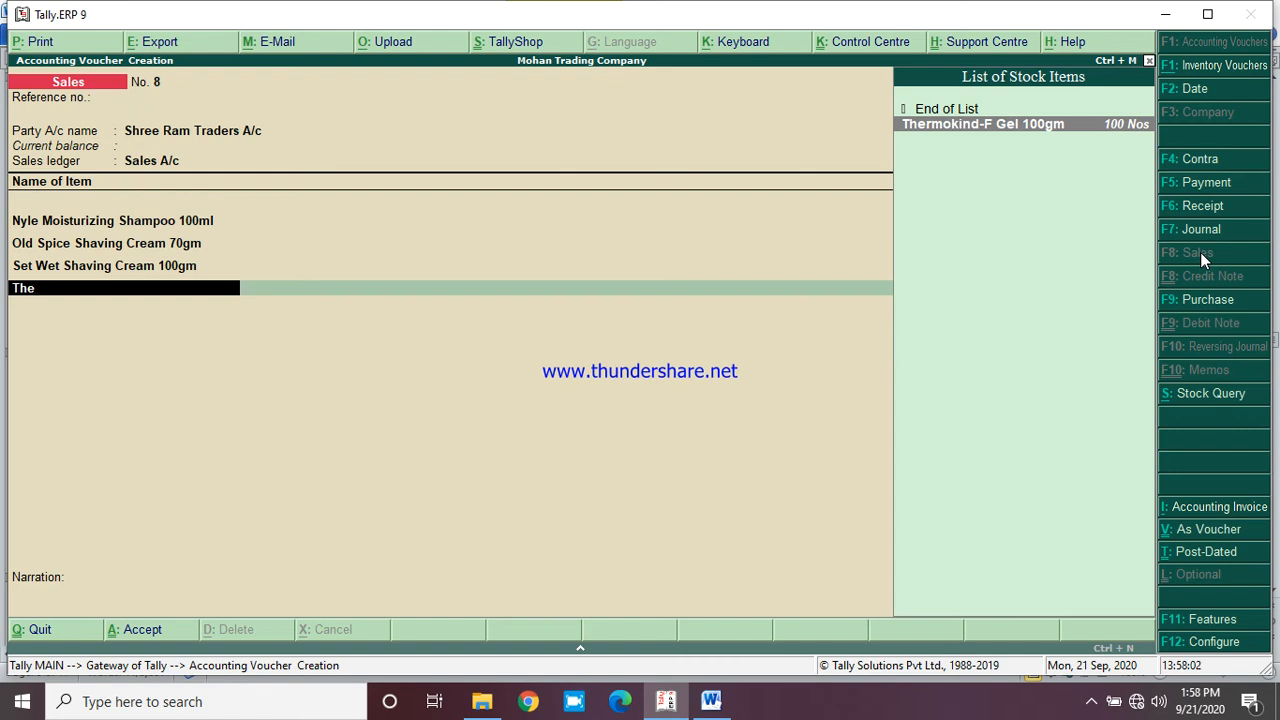
key(Return)
text(50)
key(Return)
text(48)
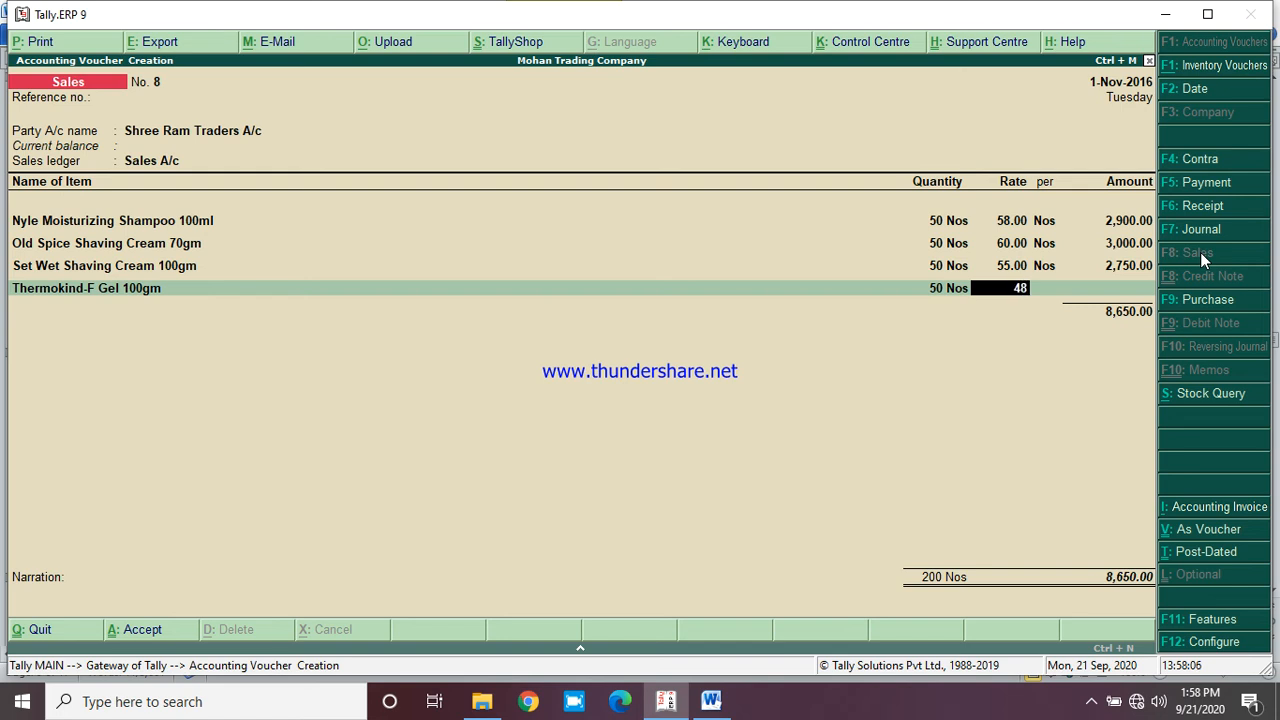
key(Return)
key(Return)
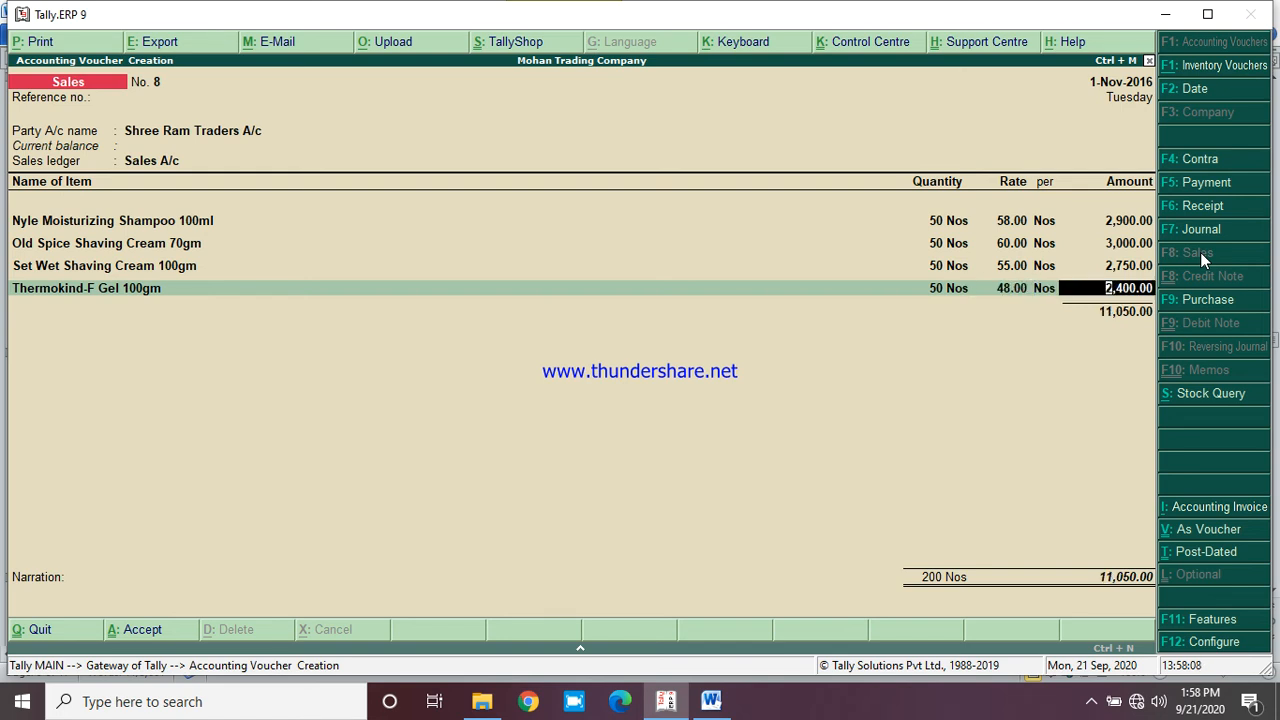
key(Return)
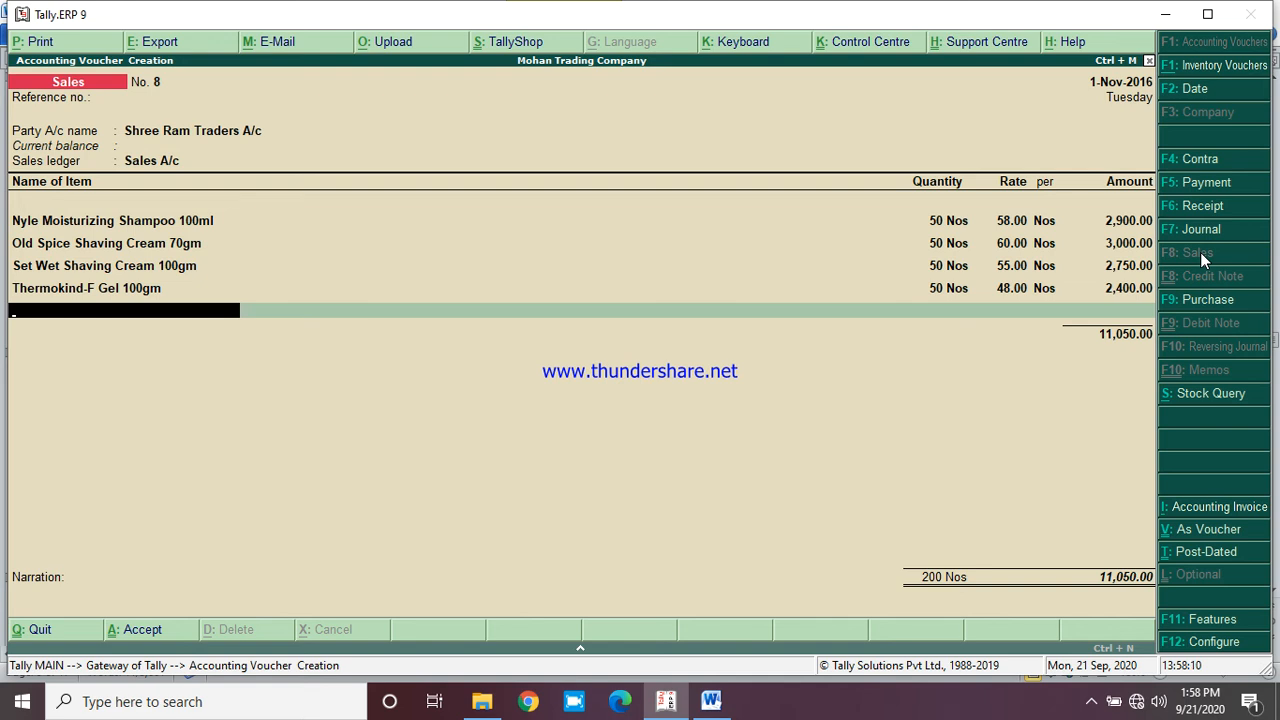
Add Sensodyne Cool Gel 150gm to the sales voucher with quantity 50 and rate 60
text(Sen)
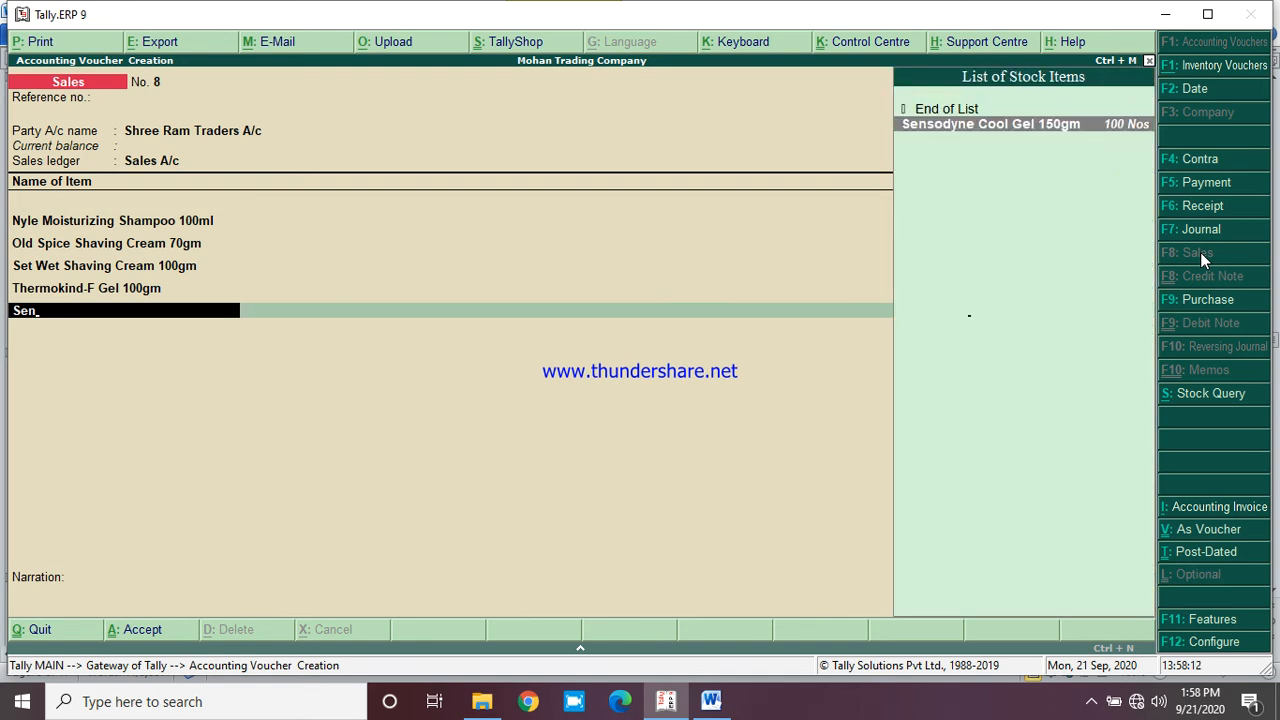
key(Return)
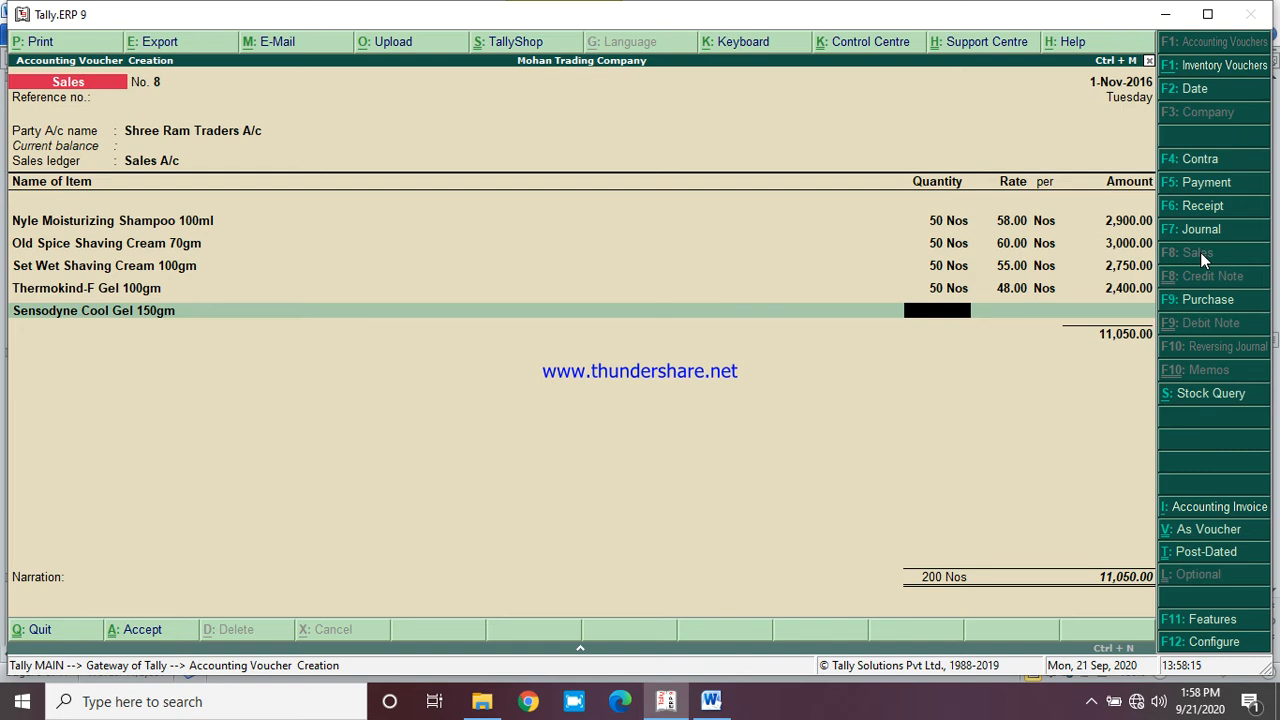
text(50)
key(Return)
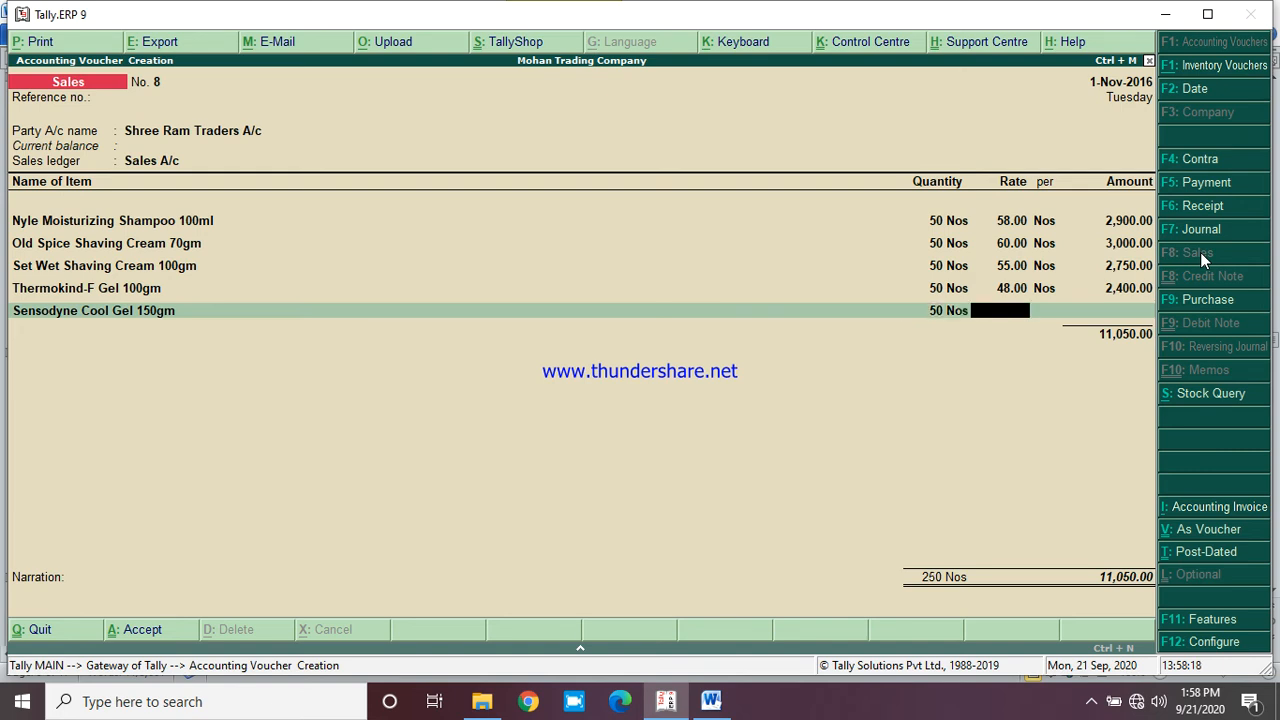
text(60)
key(Return)
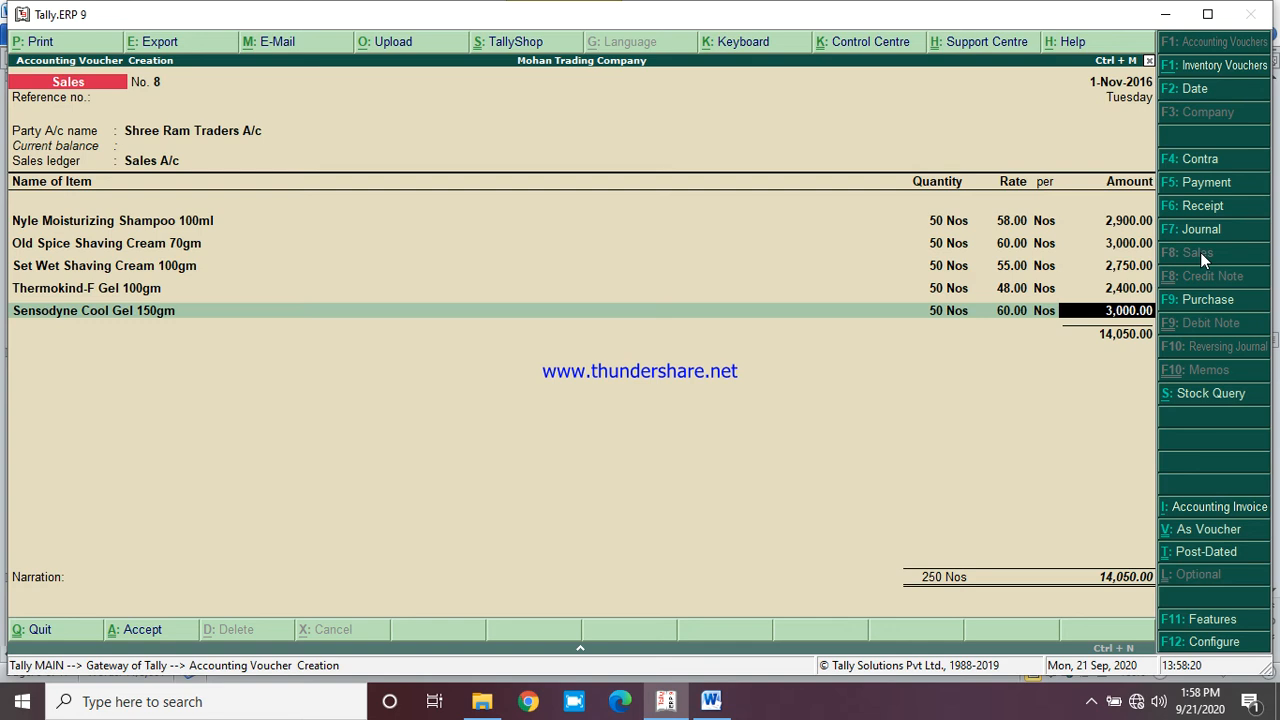
key(Return)
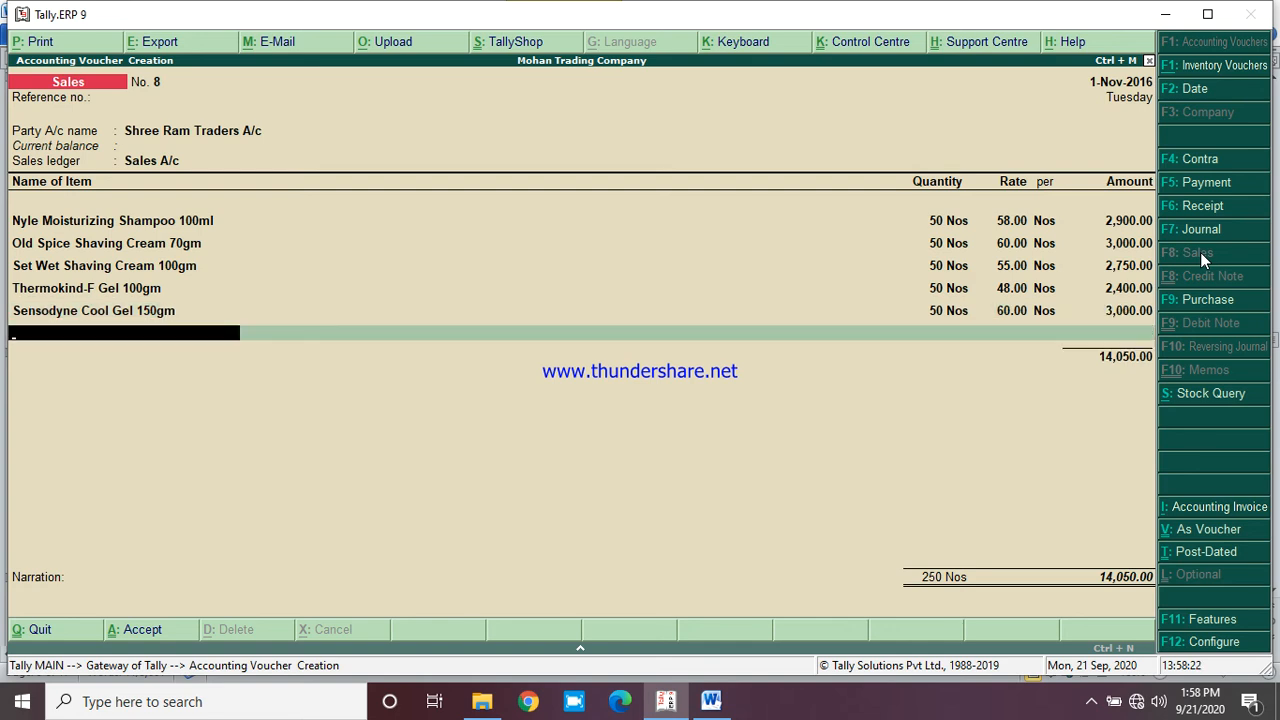
Add Dabur Amla Hair Oil, the entry without a size, to the sales voucher with quantity 50 and rate 35
text(Da)
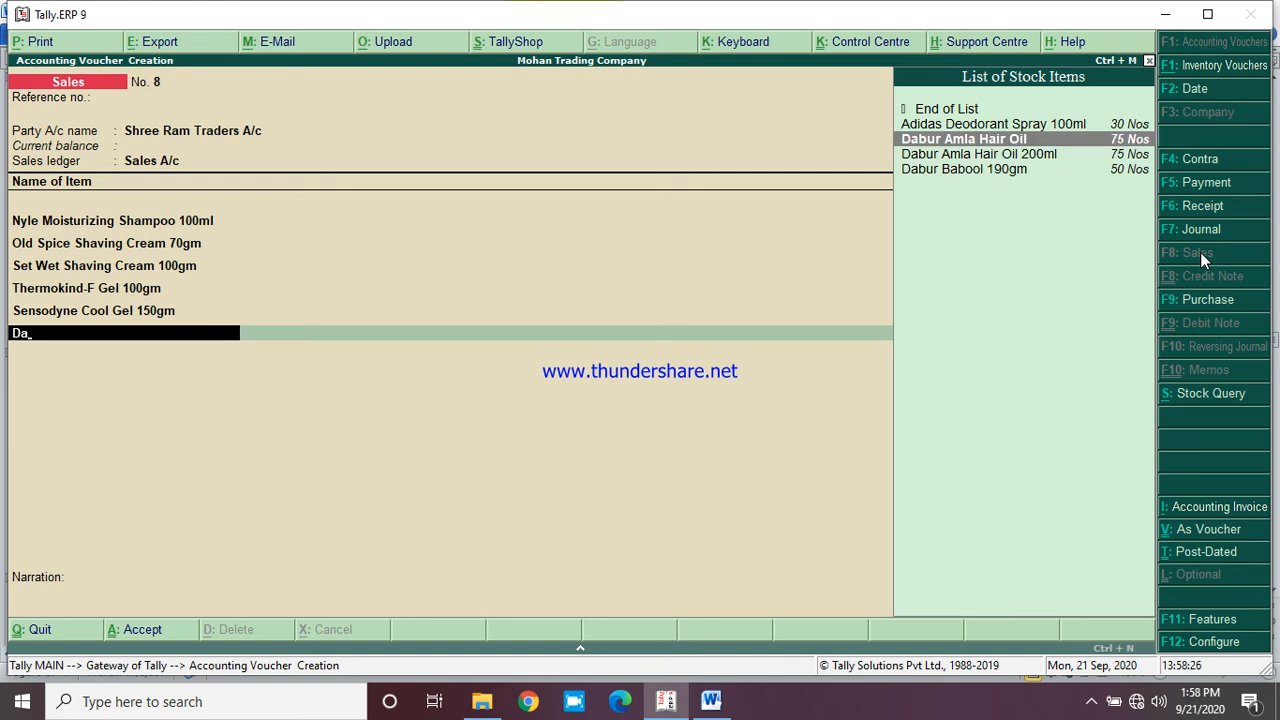
key(Down)
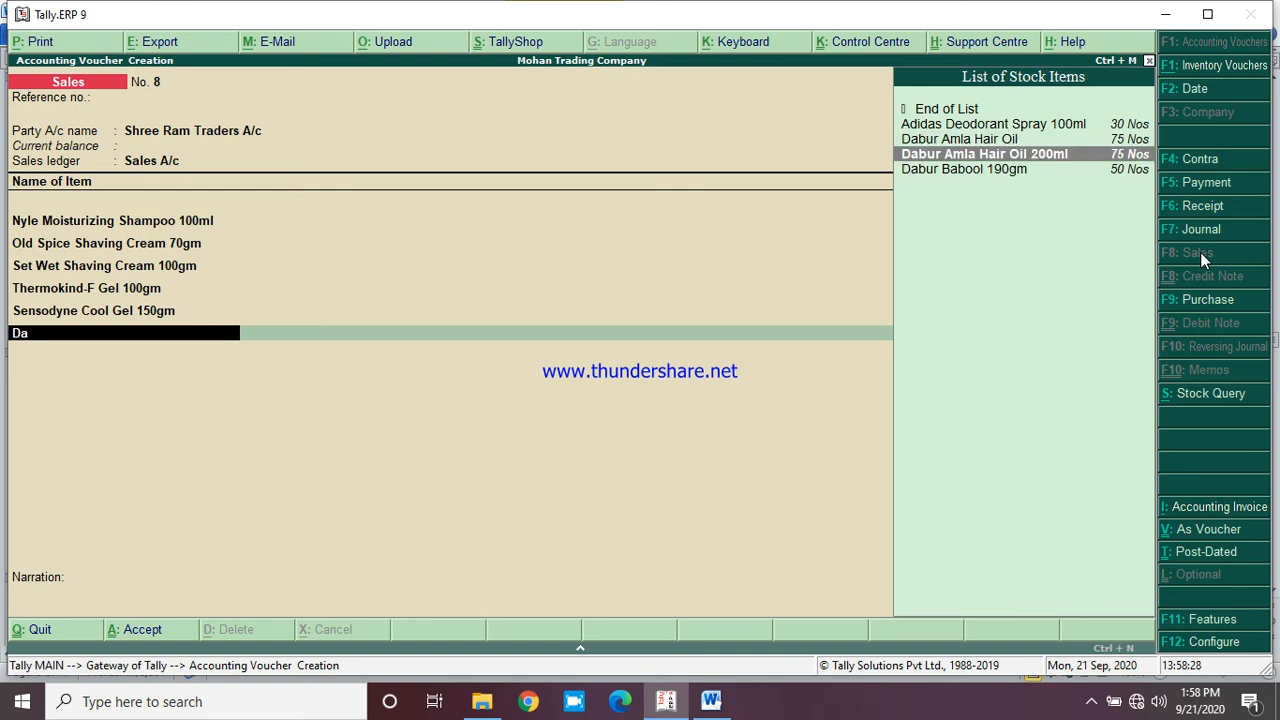
key(Up)
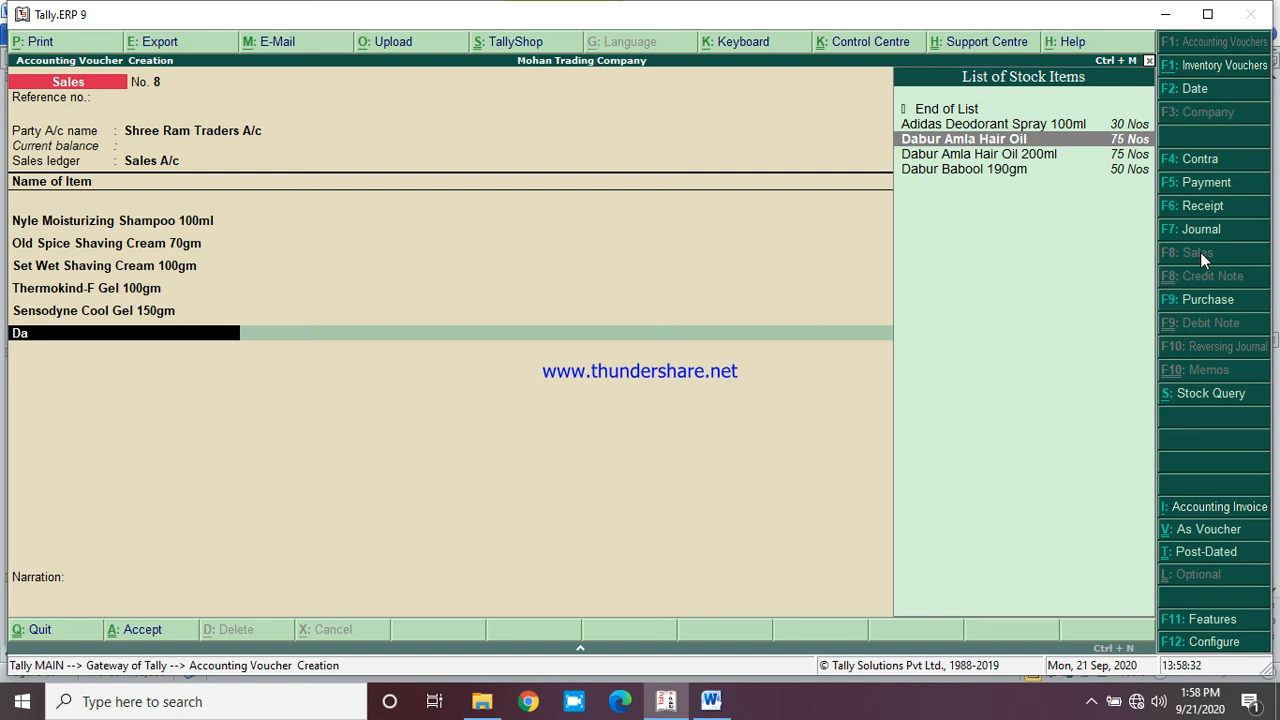
key(Return)
text(50 Nos)
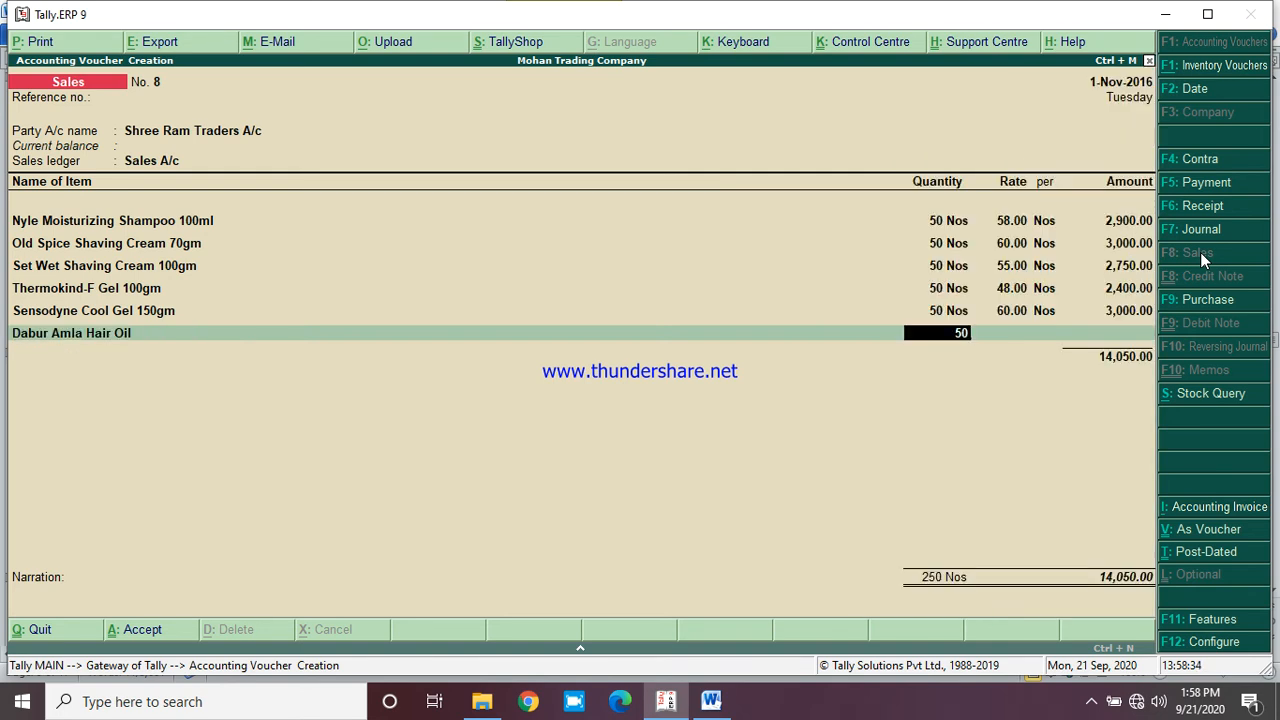
key(Return)
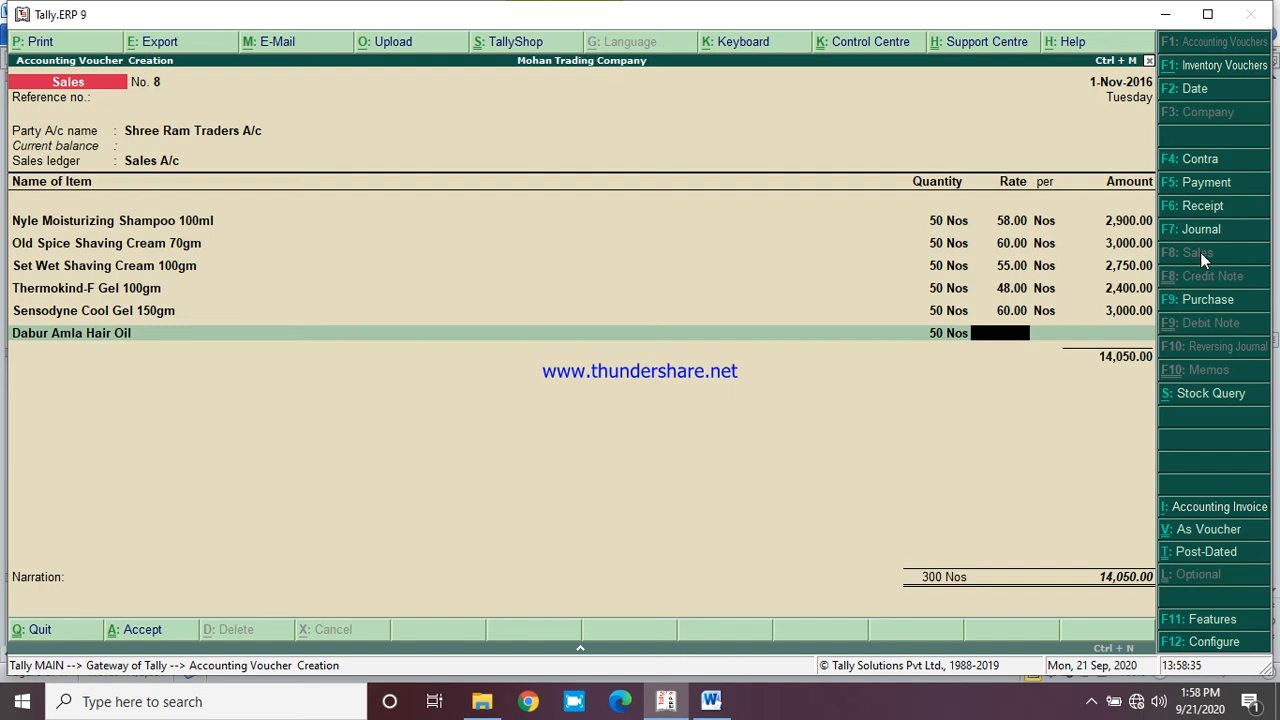
text(35)
key(Return)
key(Return)
key(Return)
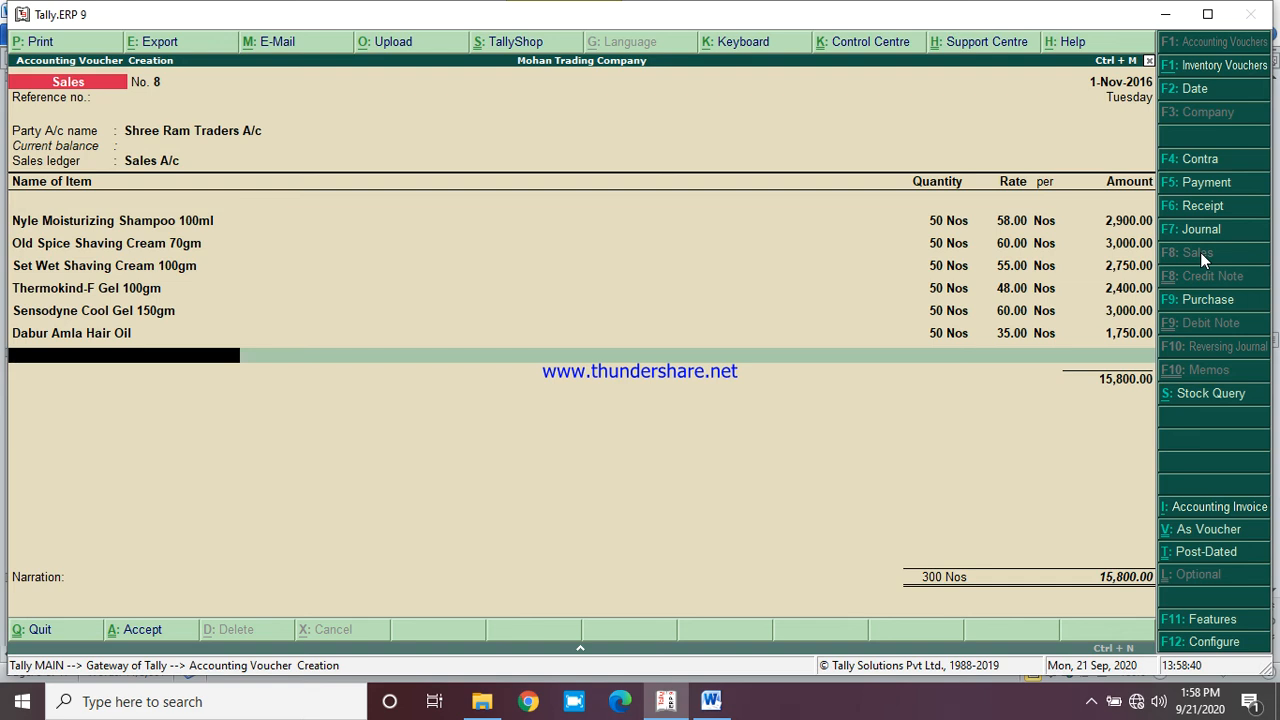
Add Dabur Amla Hair Oil 200ml to the sales voucher with quantity 50 and rate 68
text(D)
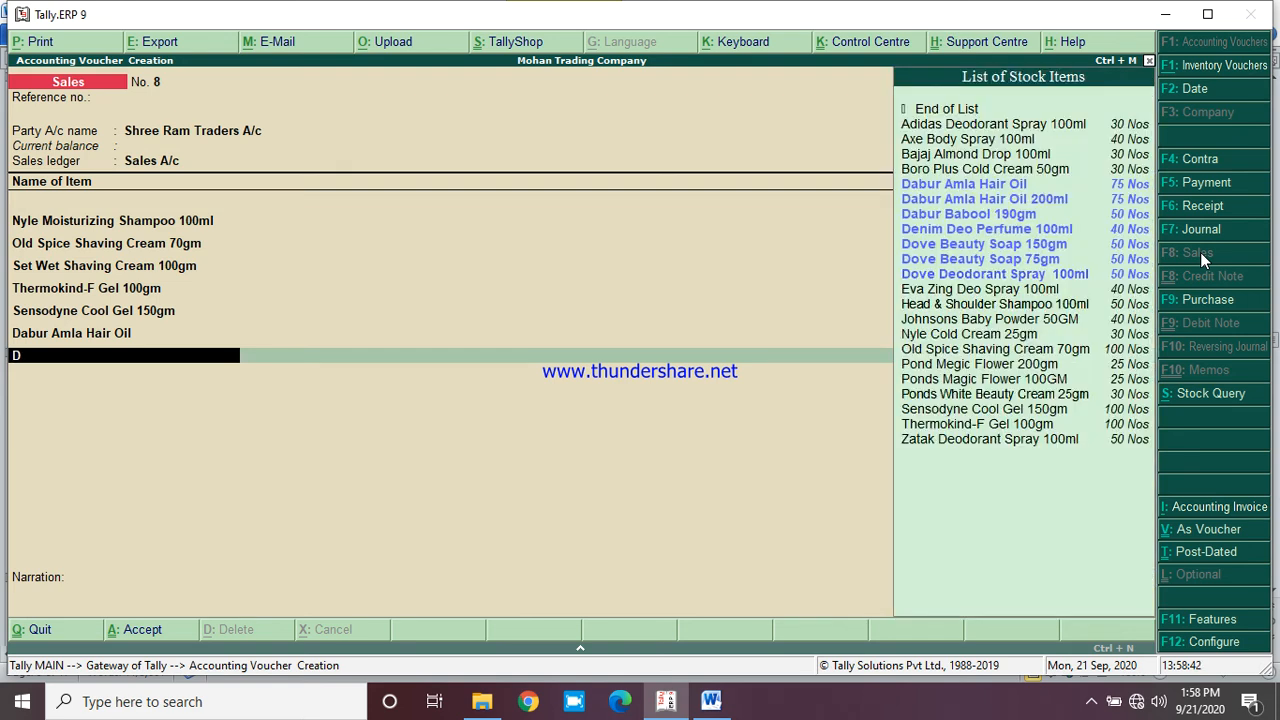
text(ab)
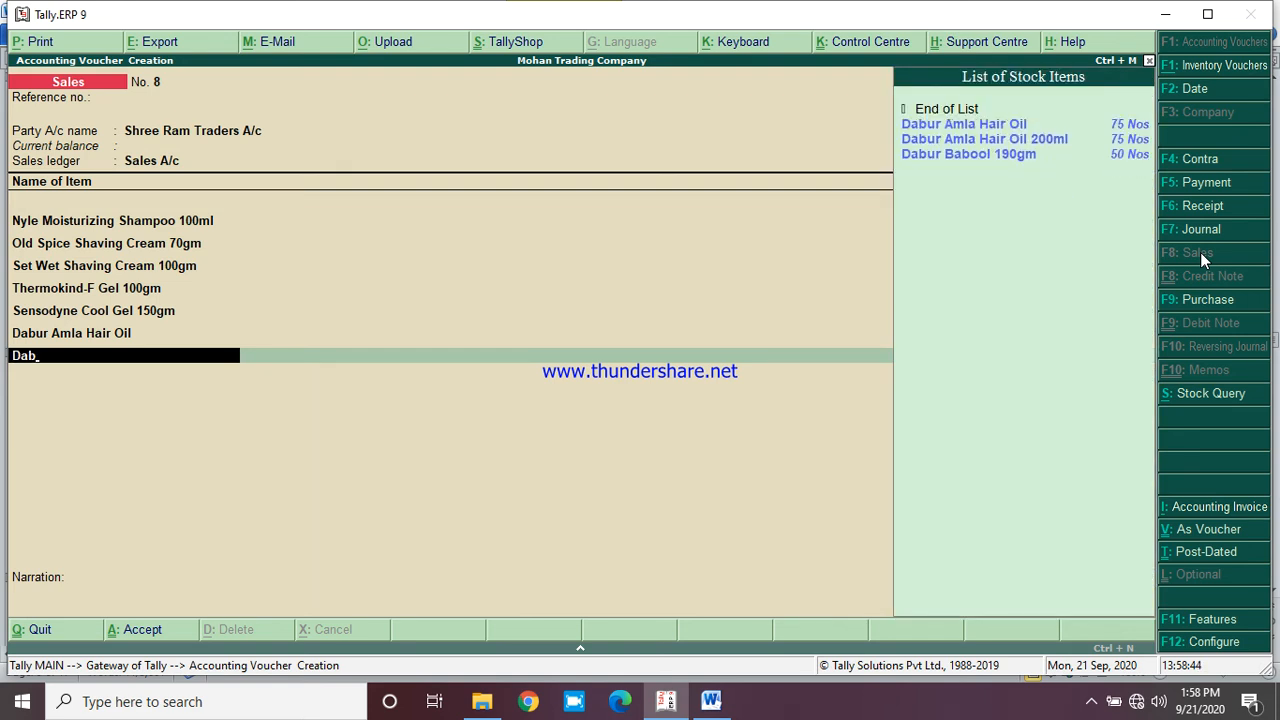
key(Down)
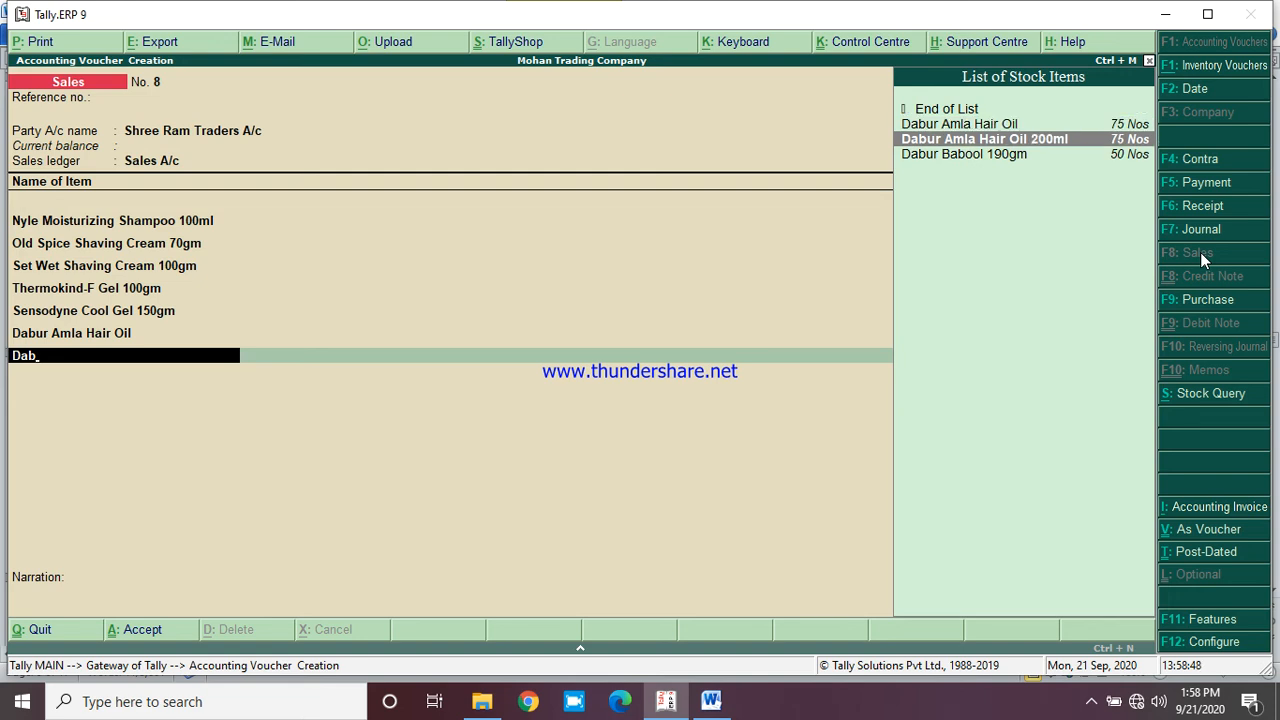
key(Return)
text(50)
key(Return)
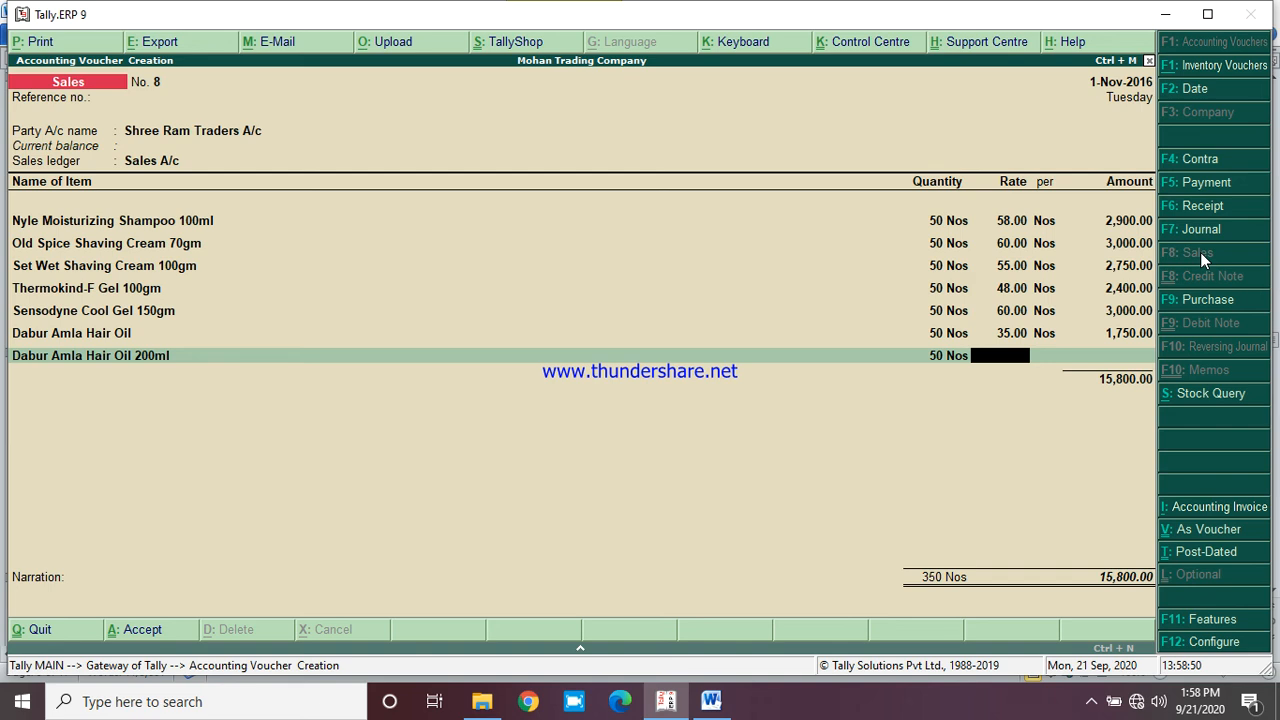
text(68)
key(Return)
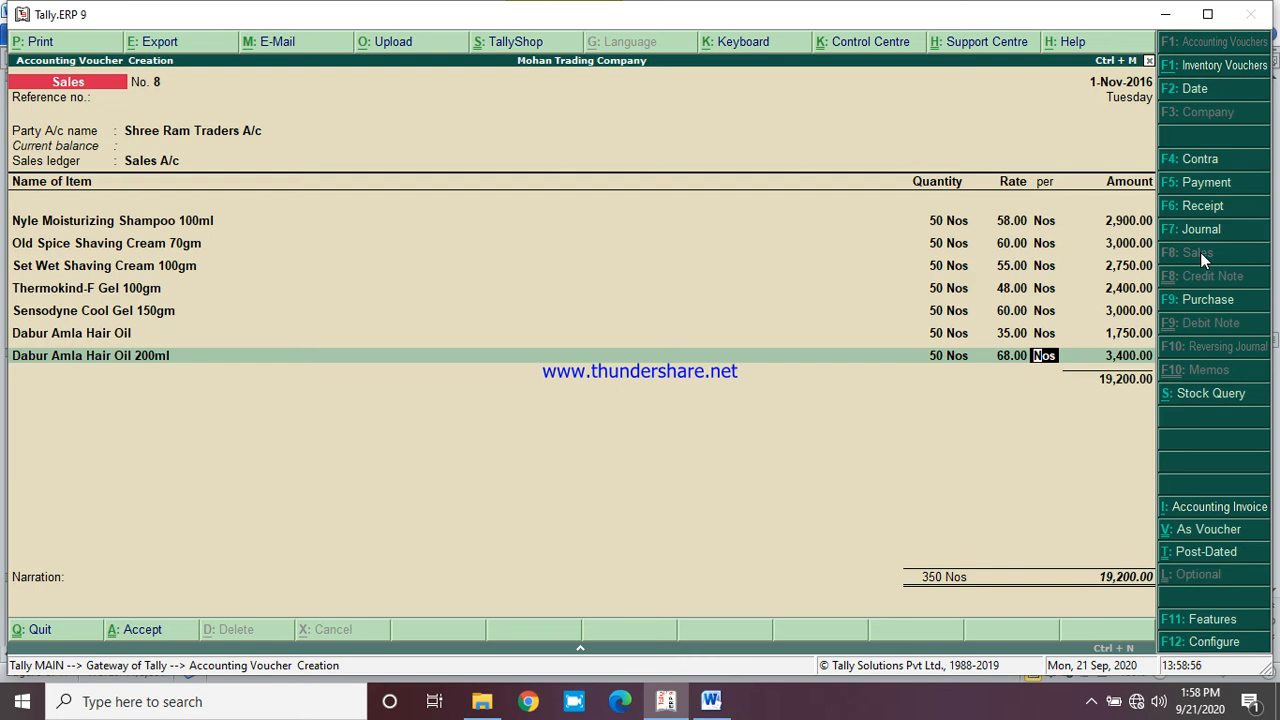
key(Return)
key(Return)
End the item list, leave the narration blank and save the Shree Ram Traders sales voucher
key(Return)
key(Return)
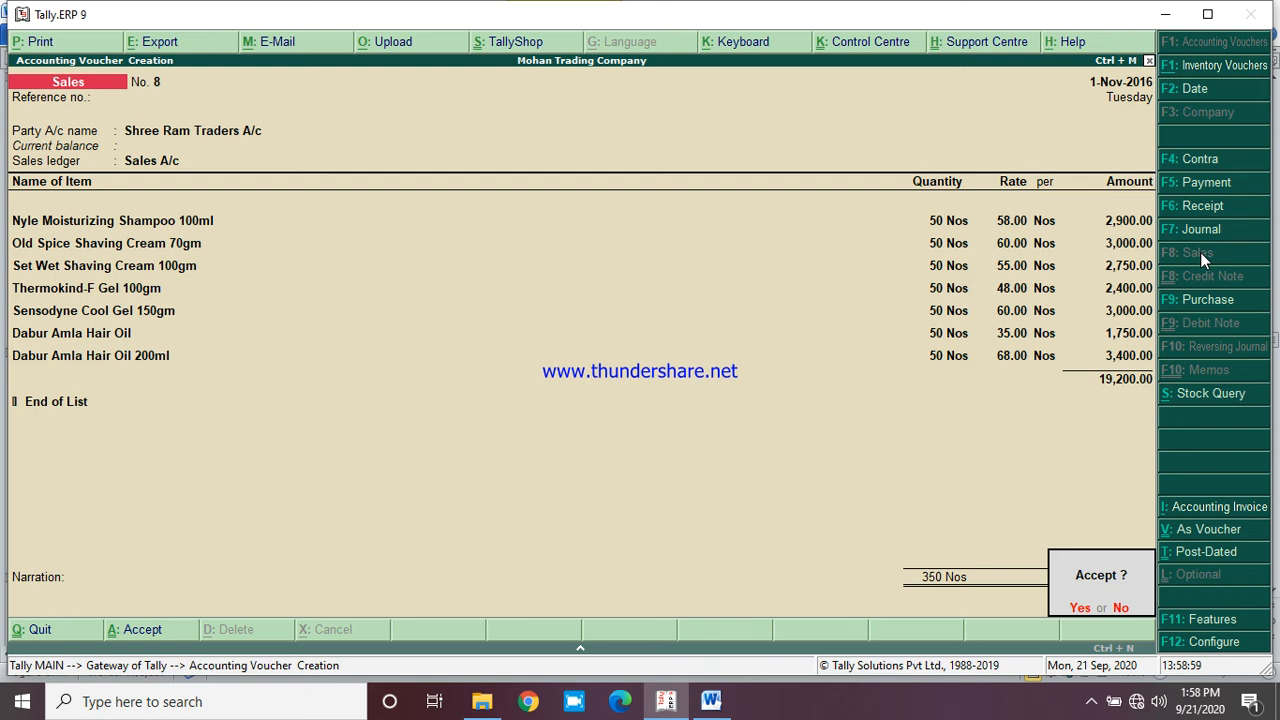
key(Return)
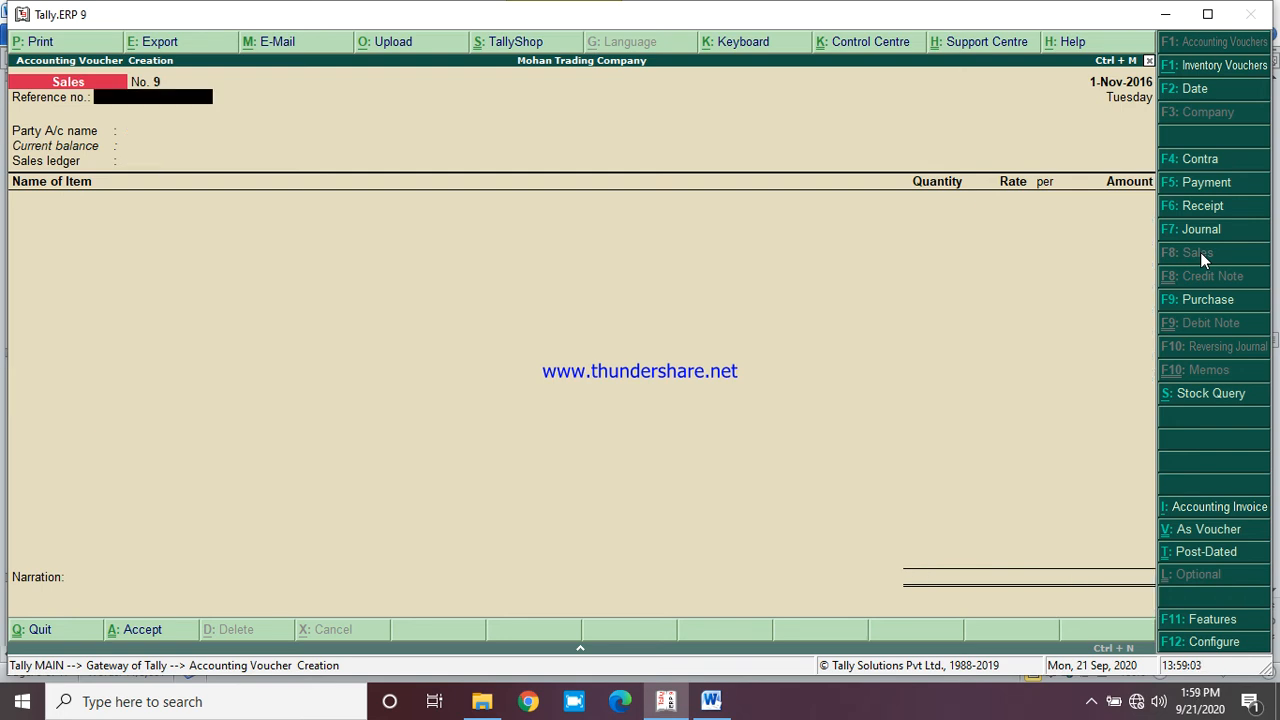
Switch to the Word case study, highlight the heading of transaction 79 for Royal Gift Center, and return to Tally
click(713, 697)
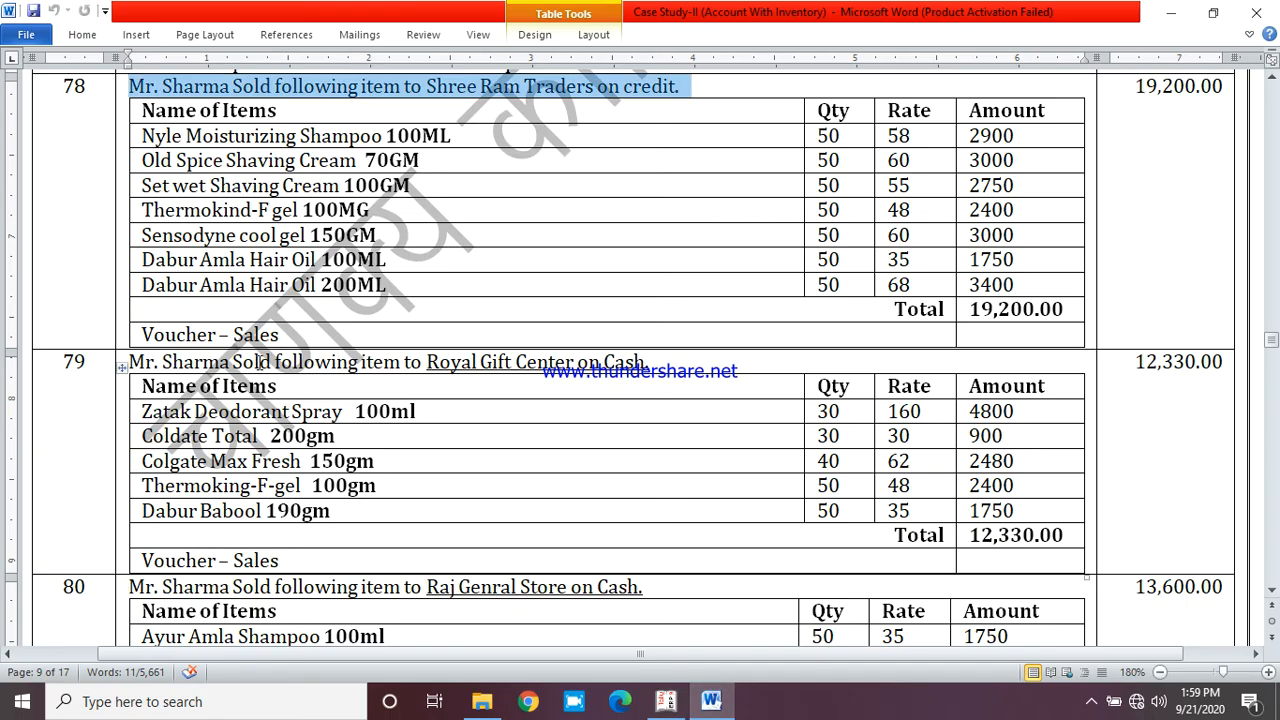
triple_click(262, 362)
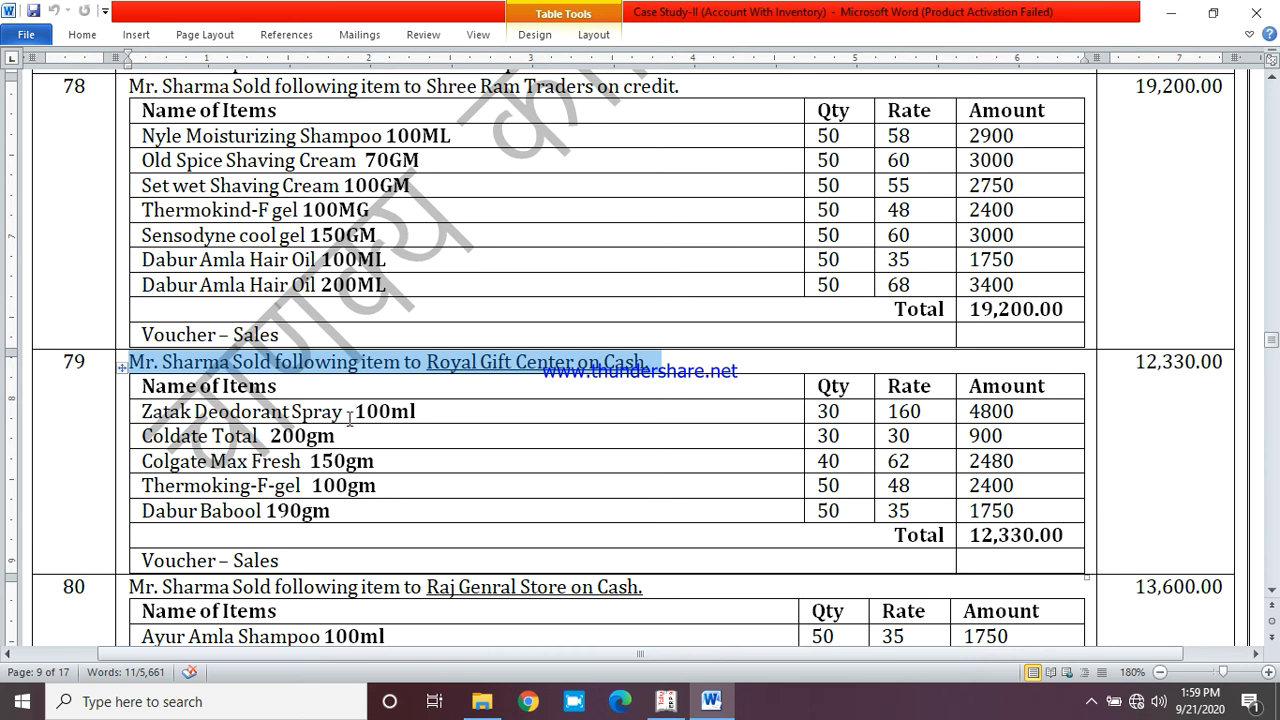
click(663, 705)
key(Return)
key(Return)
key(Return)
key(Return)
key(BackSpace)
key(BackSpace)
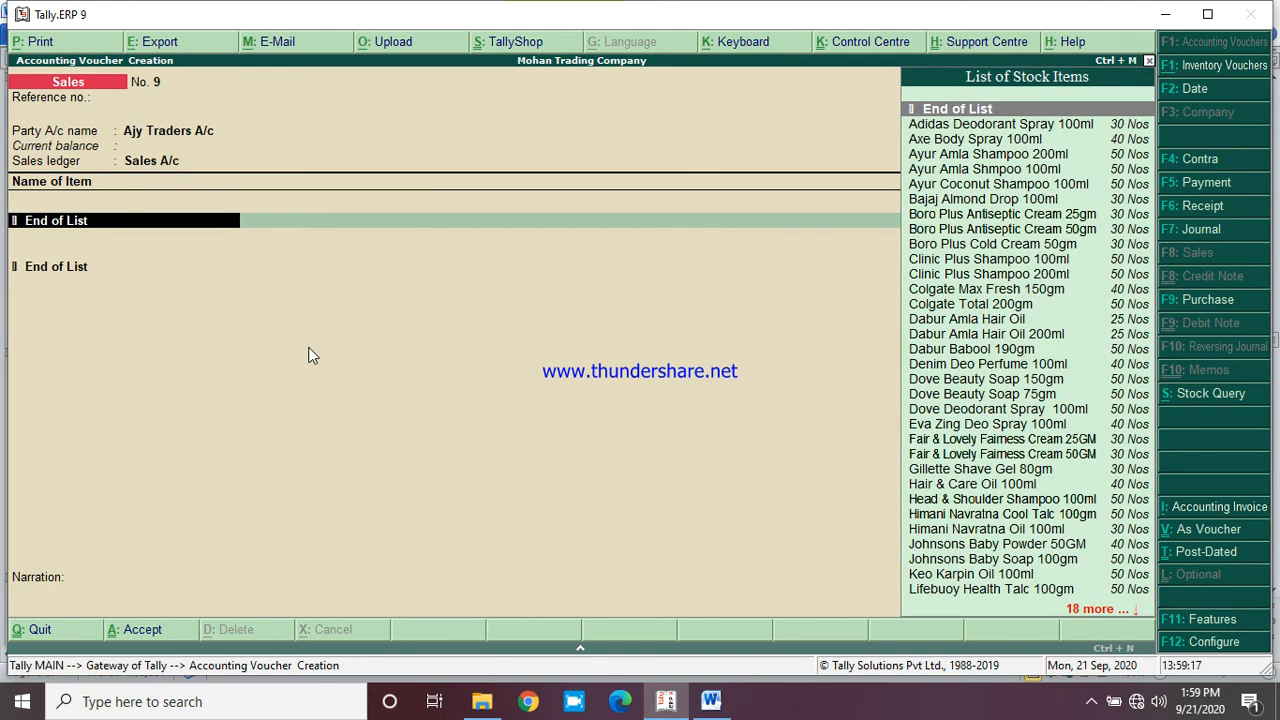
key(BackSpace)
key(BackSpace)
Set the new sales voucher's party to Cash with default party details and Sales A/c as the sales ledger
text(Ca)
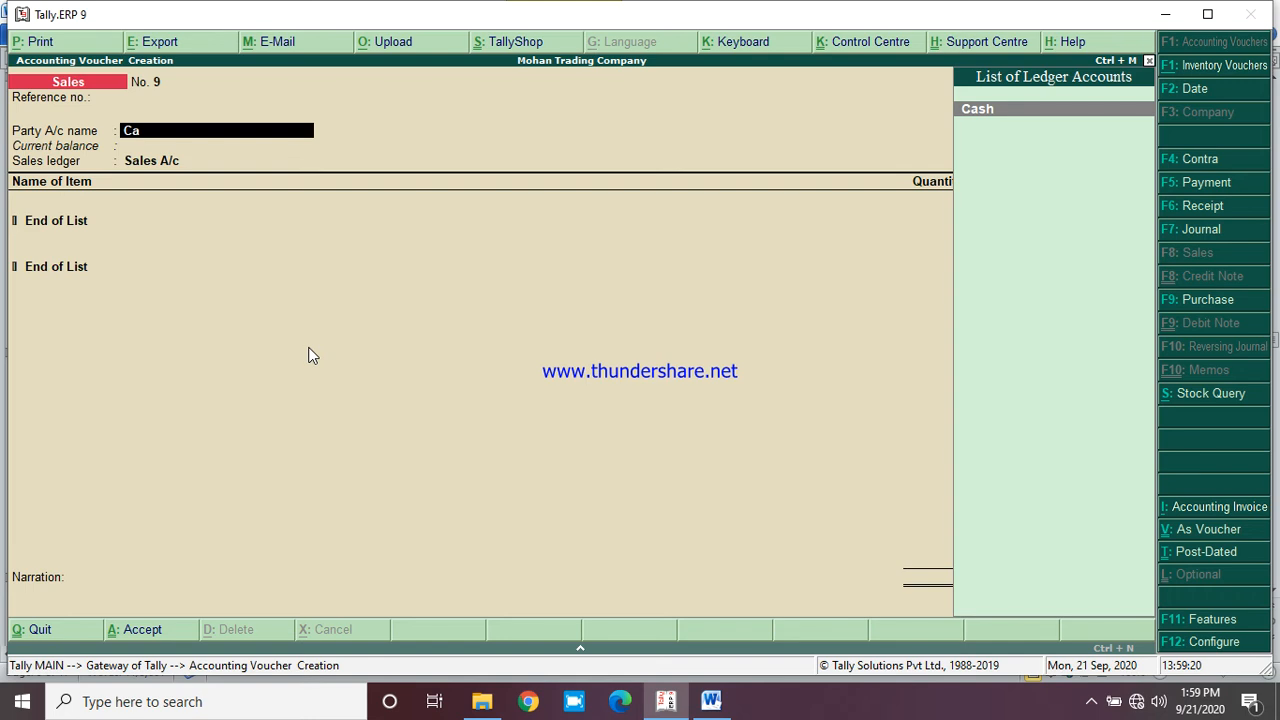
key(Return)
key(Return)
key(Return)
key(Return)
key(Return)
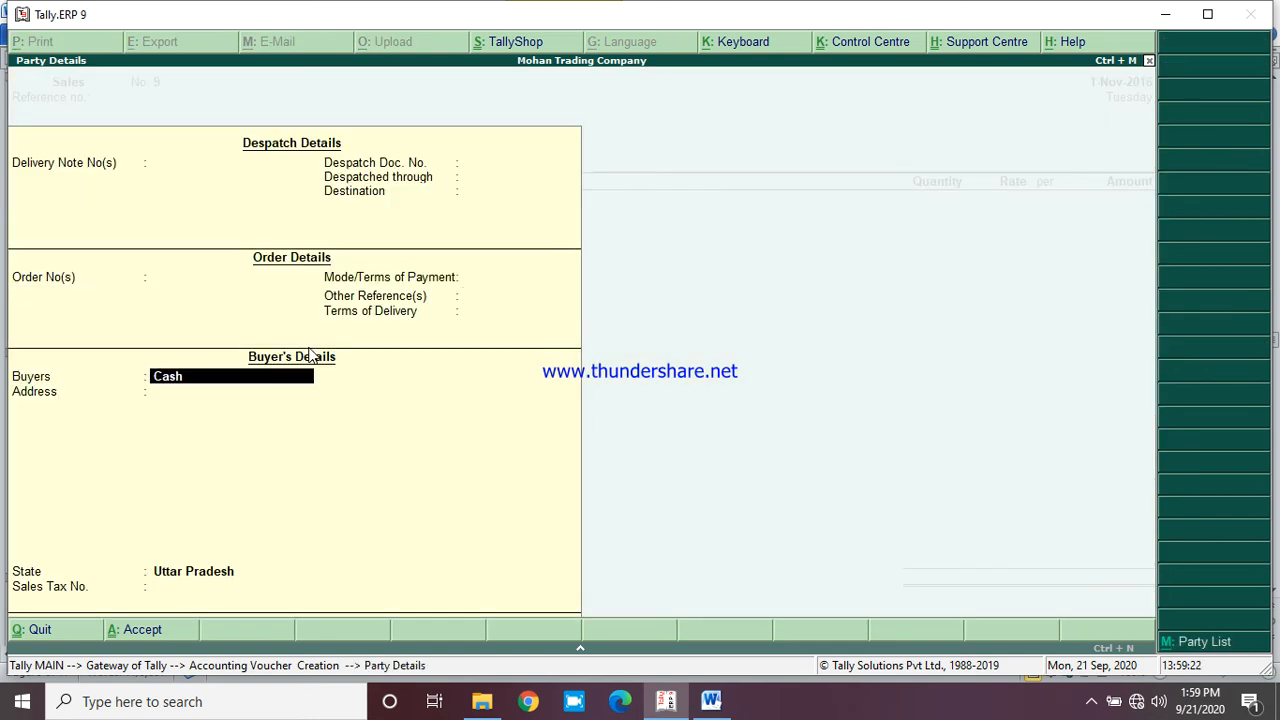
key(Return)
key(Return)
key(Return)
key(Return)
key(Return)
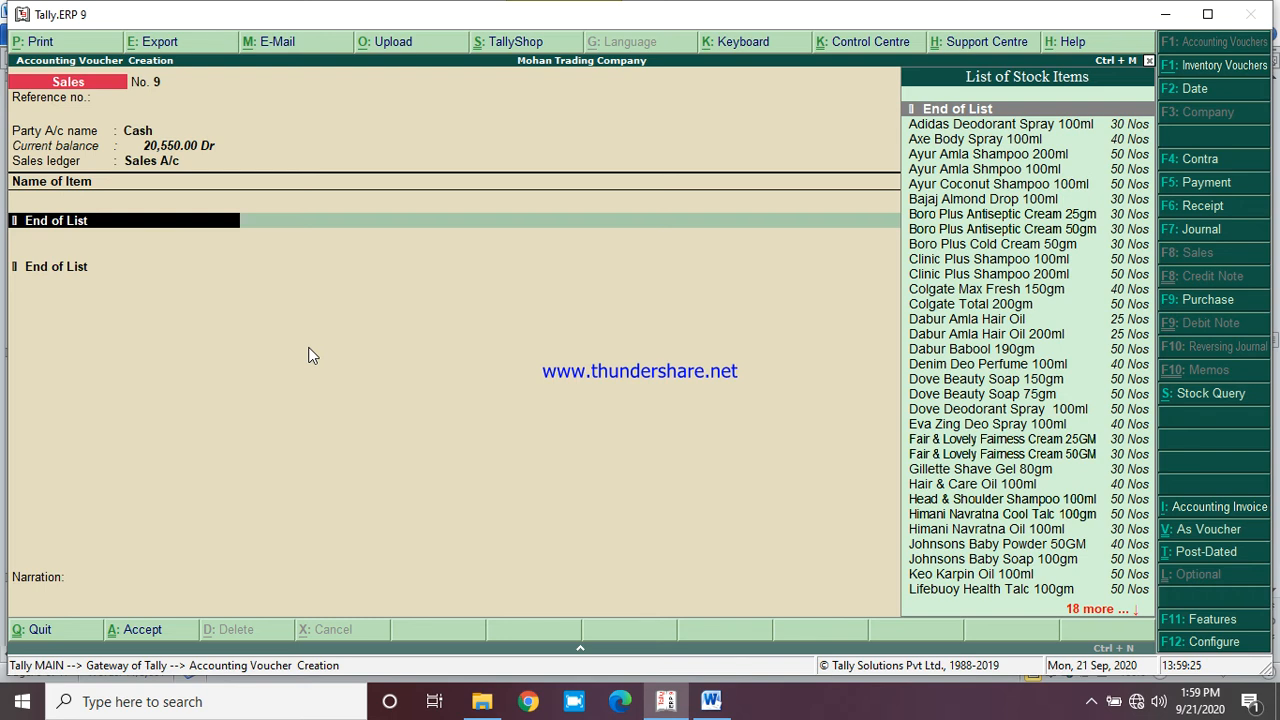
Check transaction 79's items in Word and add Zatak Deodorant Spray 100ml to Tally's cash sales voucher with quantity 30 and rate 160
click(711, 701)
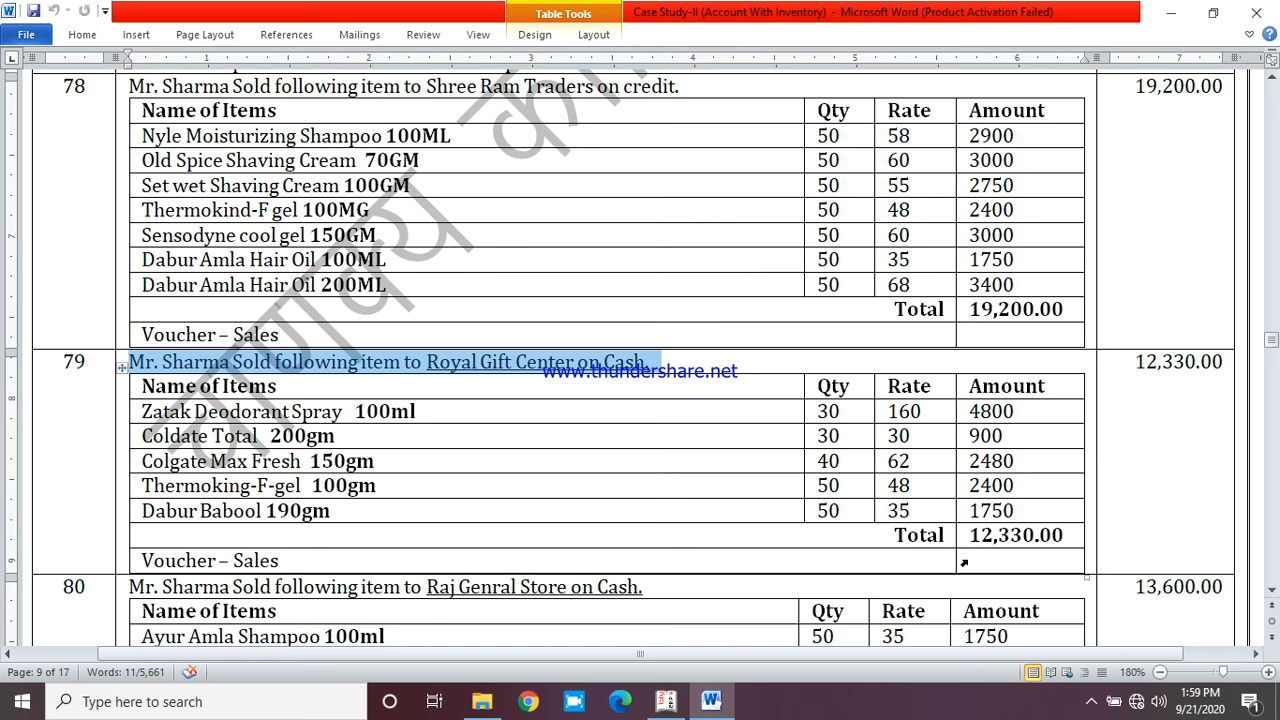
click(667, 701)
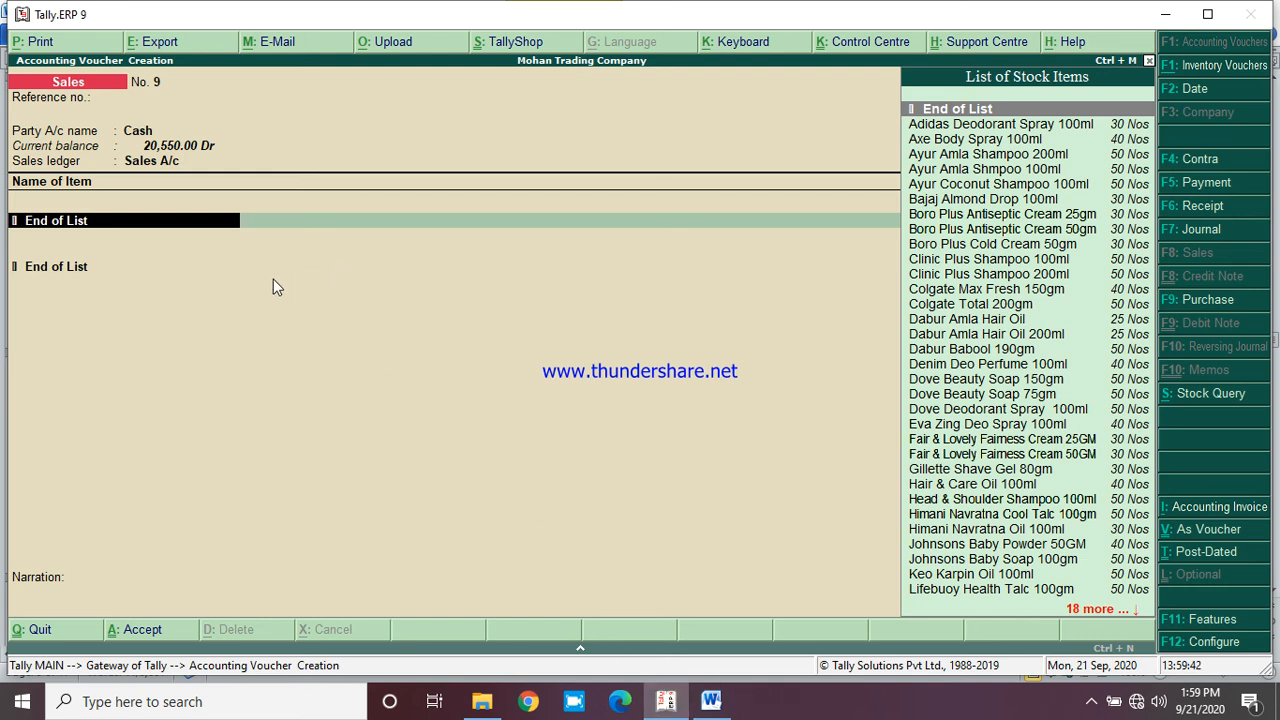
text(Za)
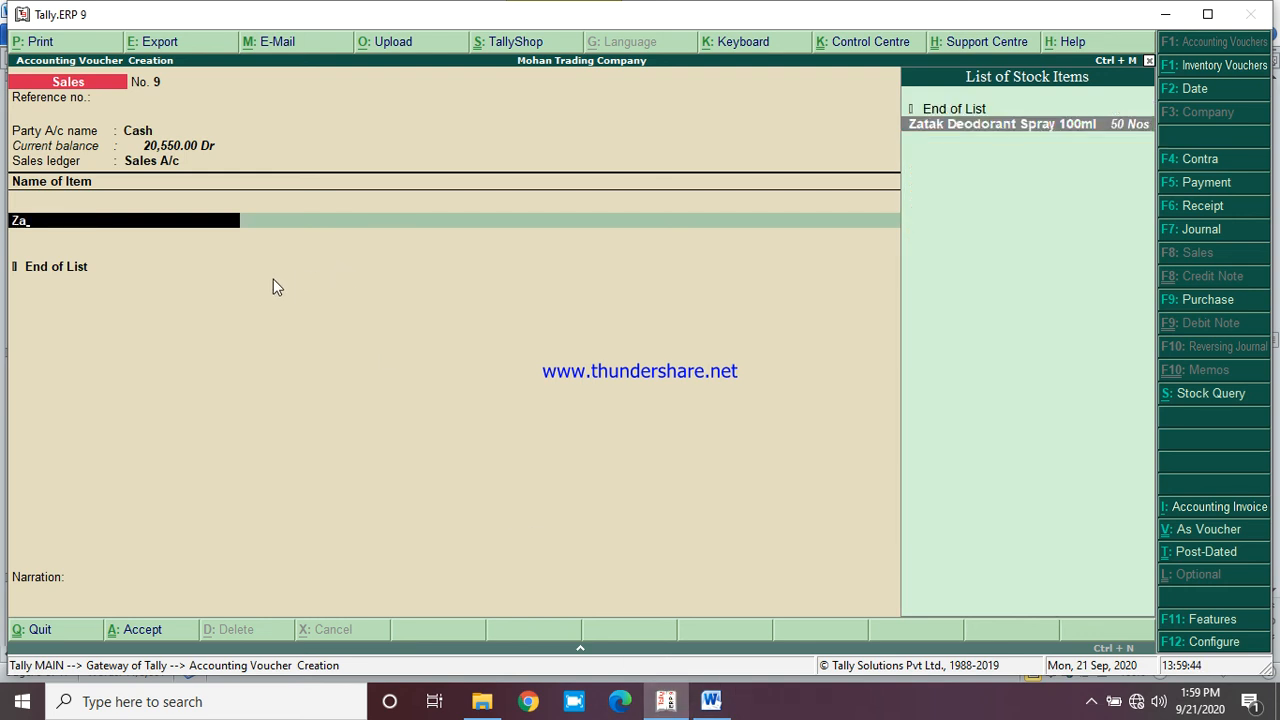
key(Return)
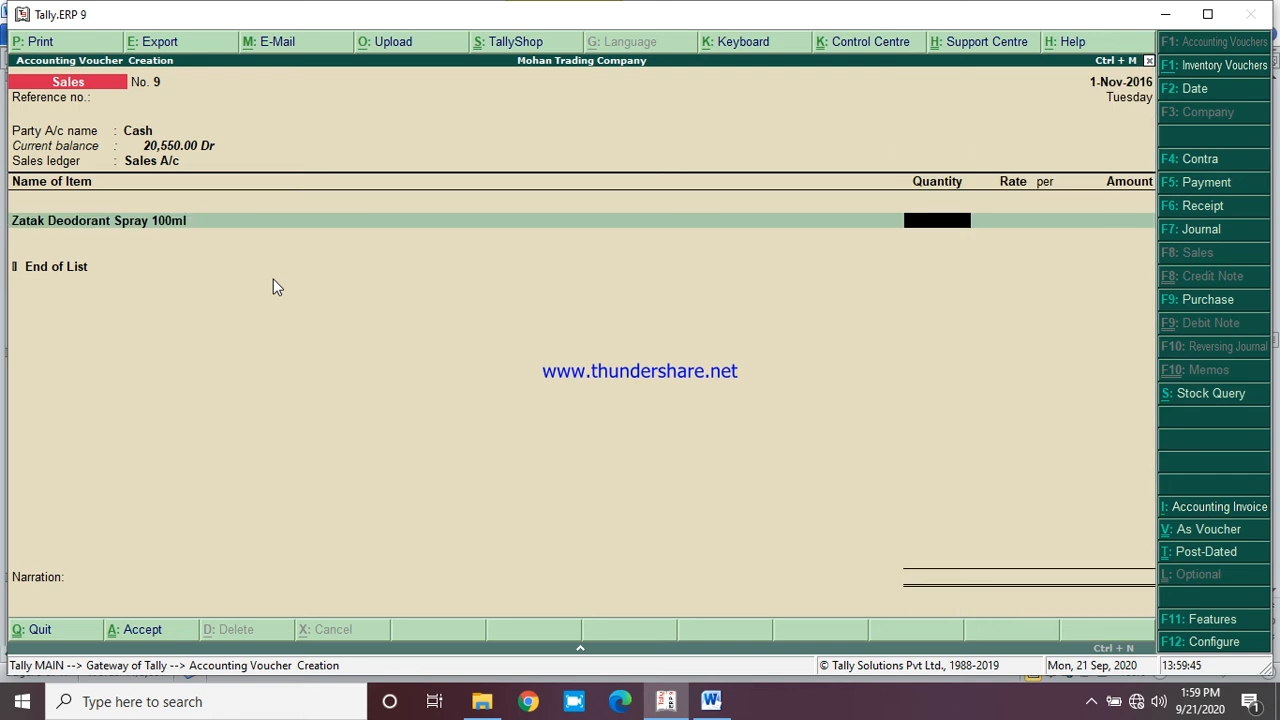
text(30)
key(Return)
text(160)
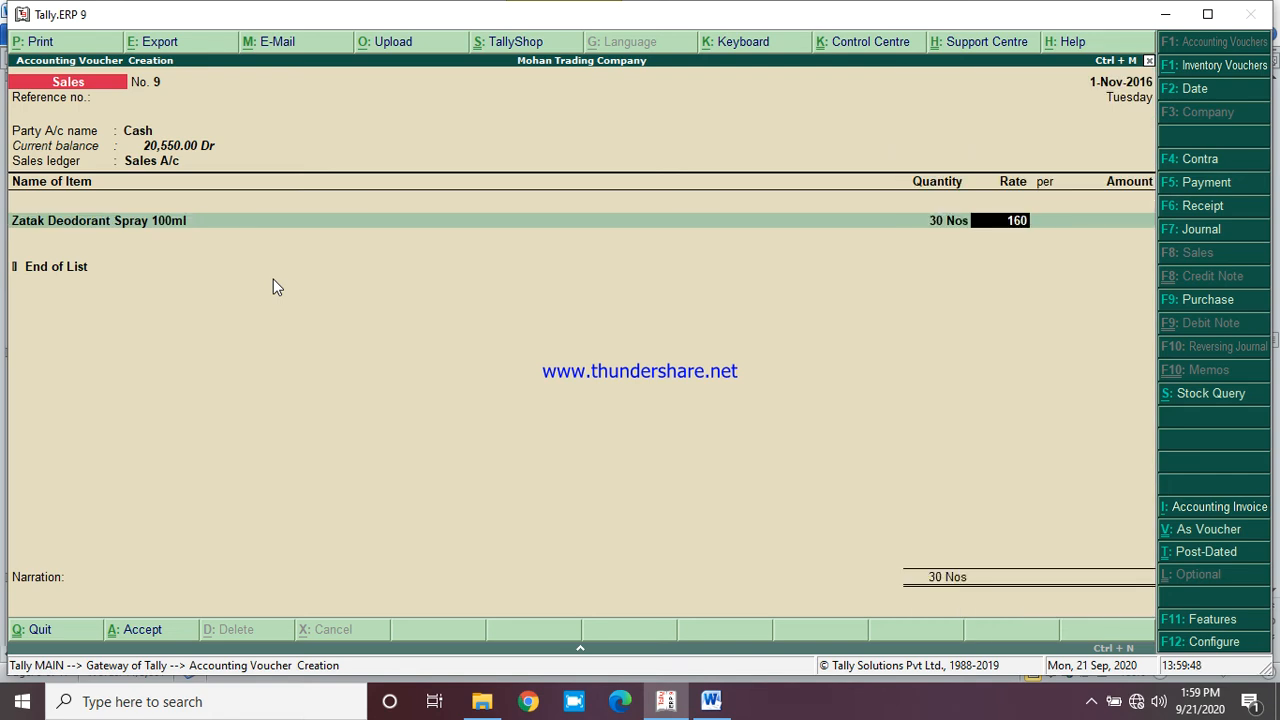
key(Return)
key(Return)
key(Return)
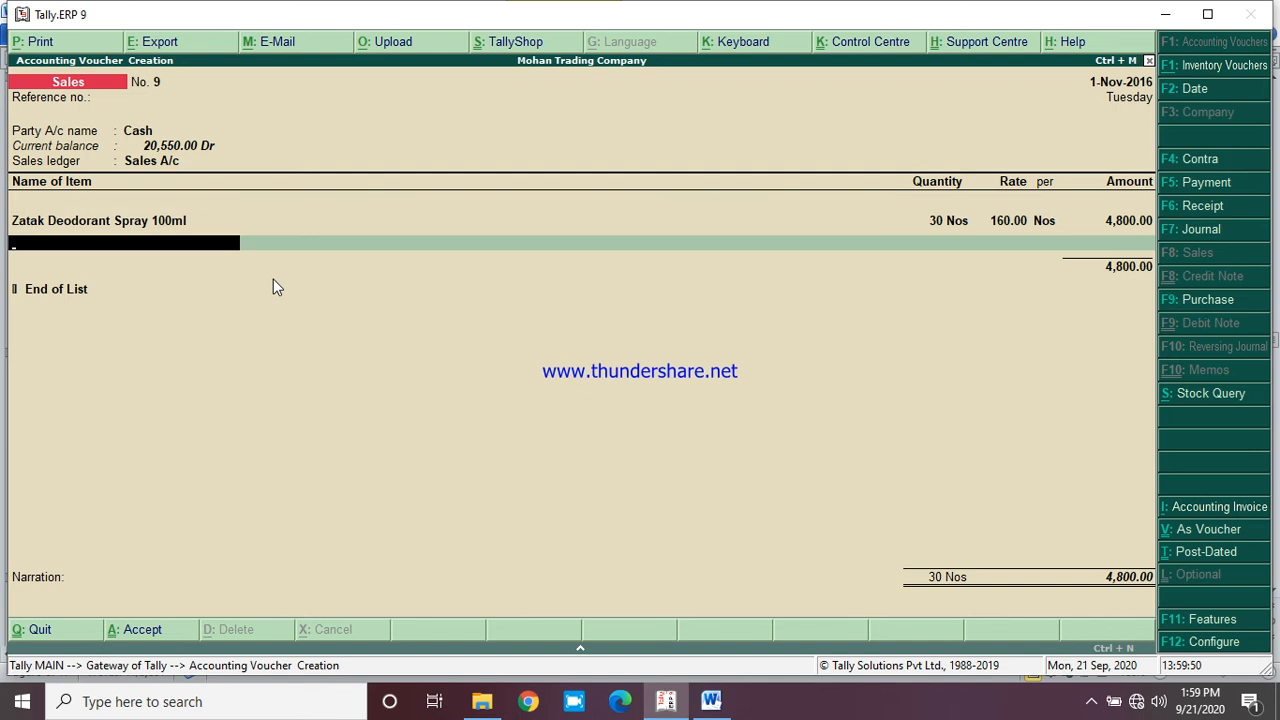
Filter the stock items by "Col" for the second line of the cash sales voucher
text(Col)
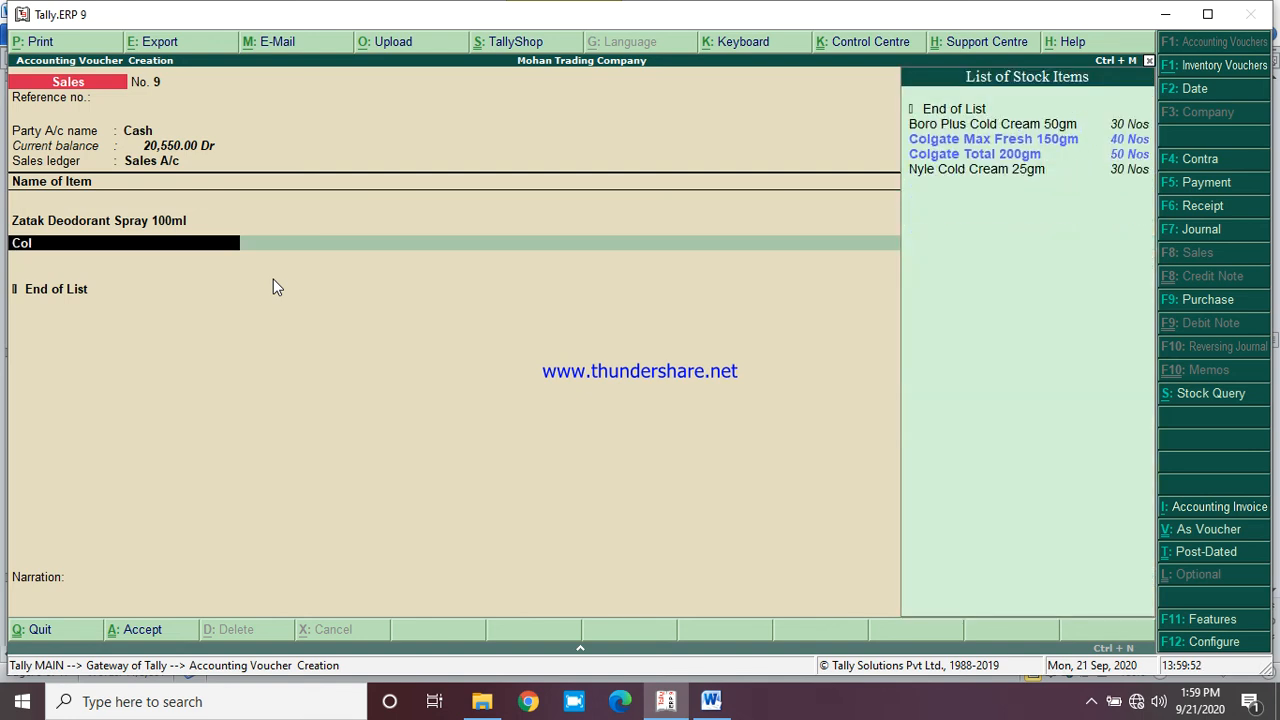
Add Colgate Total 200gm to the sales voucher with a quantity of 30 Nos at a rate of 30
text(g)
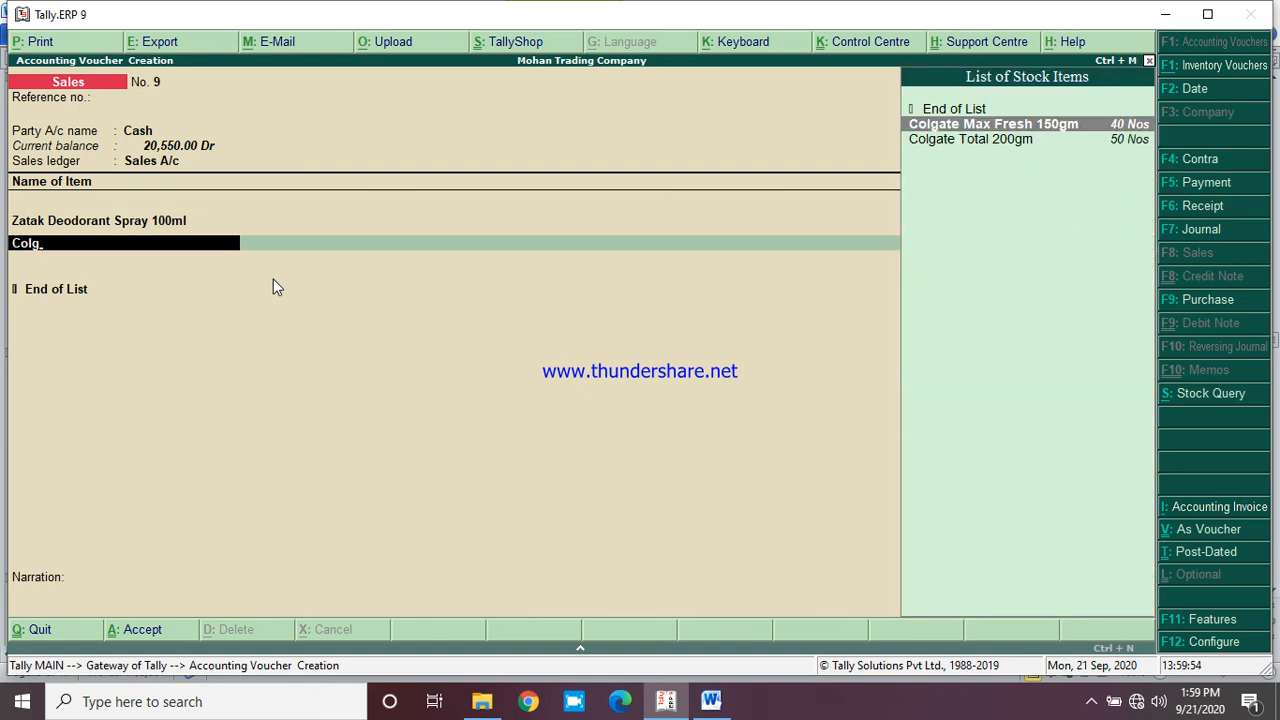
key(Down)
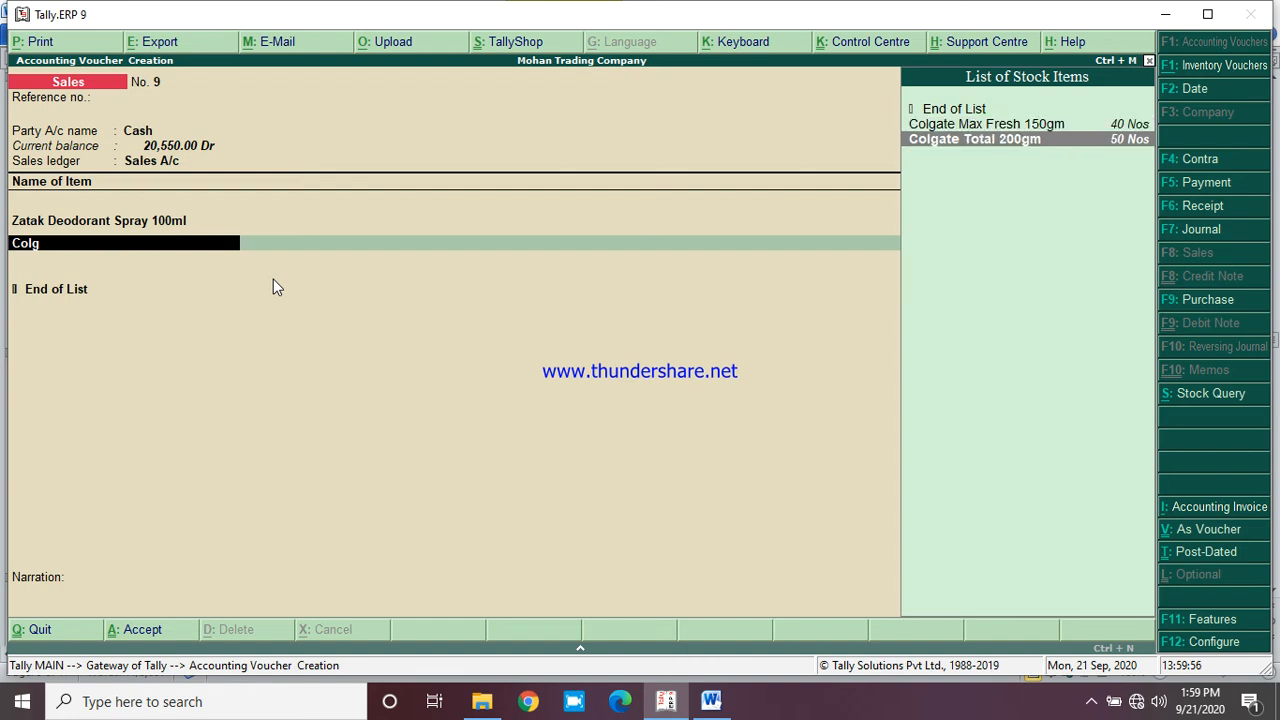
key(Return)
text(30 Nos)
key(Return)
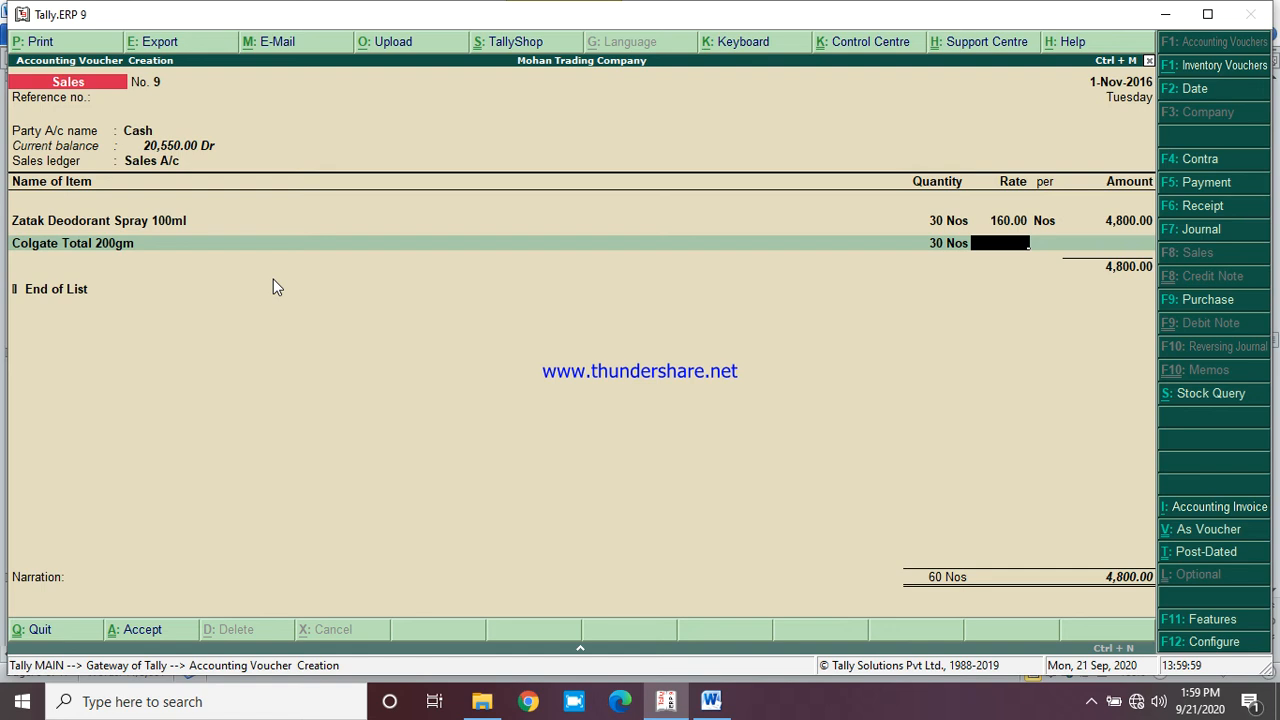
text(30)
key(Return)
key(Return)
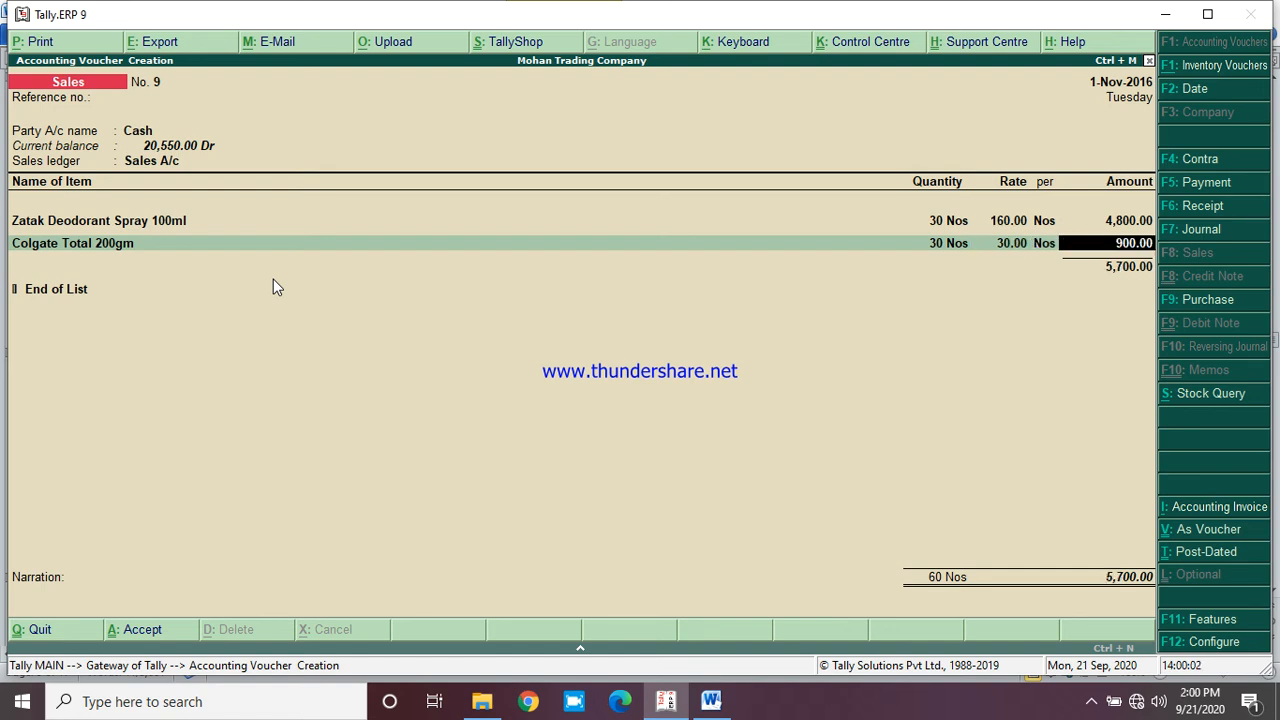
key(Return)
Add Colgate Max Fresh 150gm to the voucher with a quantity of 40 Nos, keeping the rate of 62
text(B)
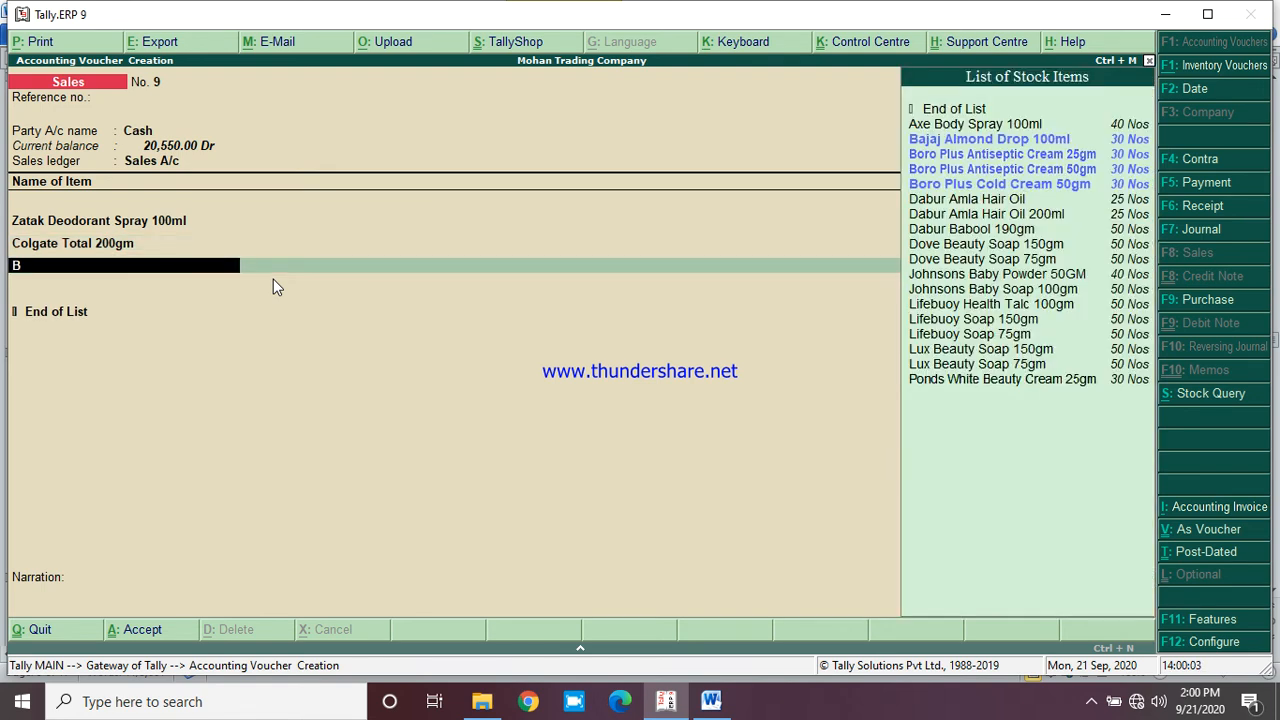
key(BackSpace)
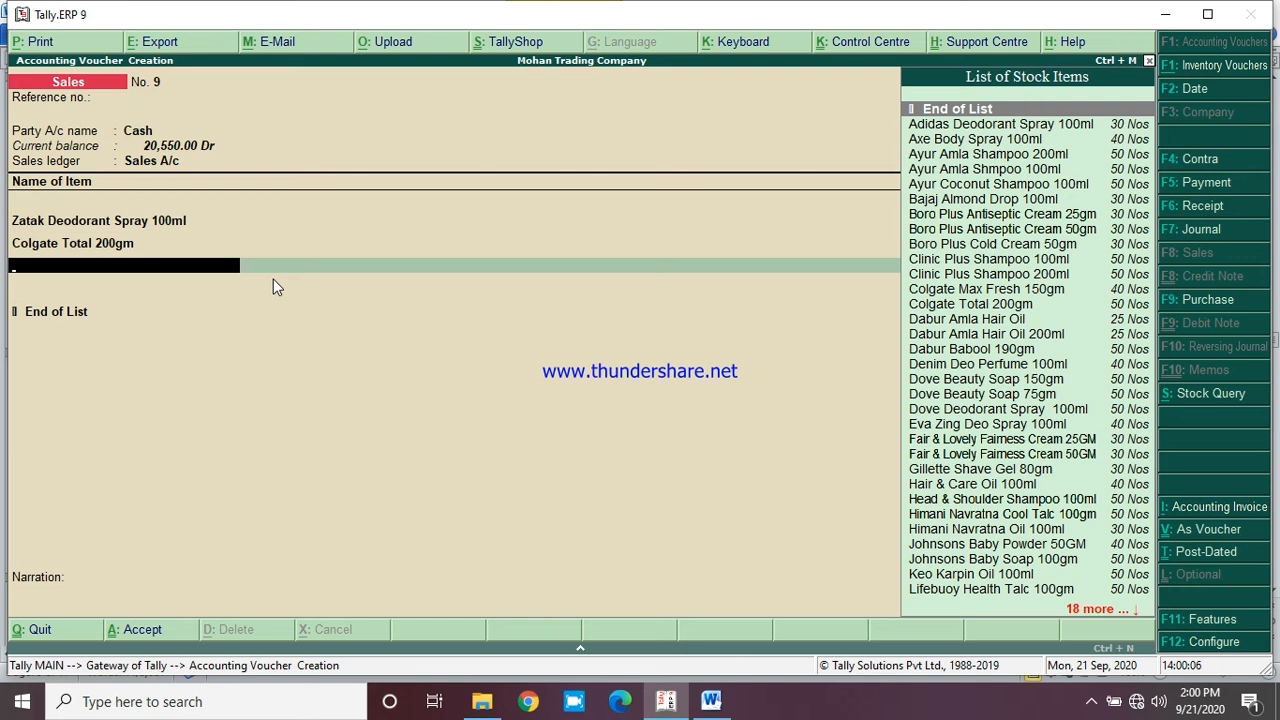
text(Max)
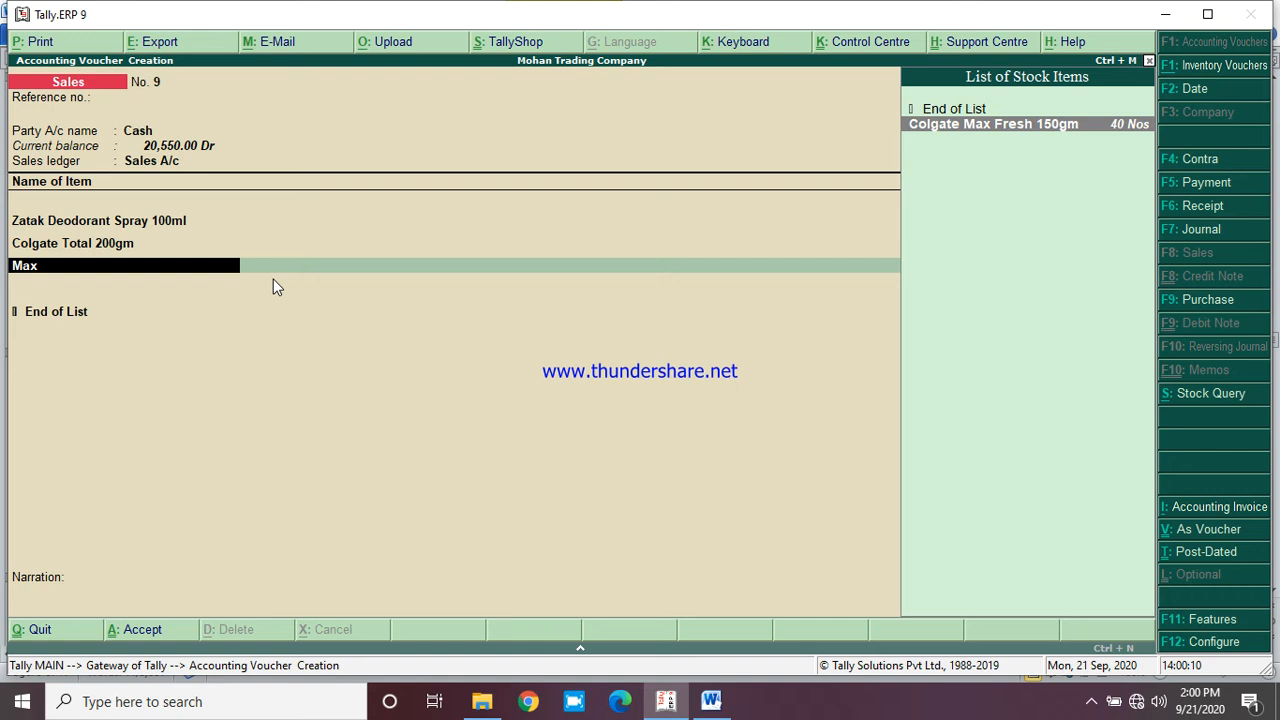
key(Return)
text(40)
key(Return)
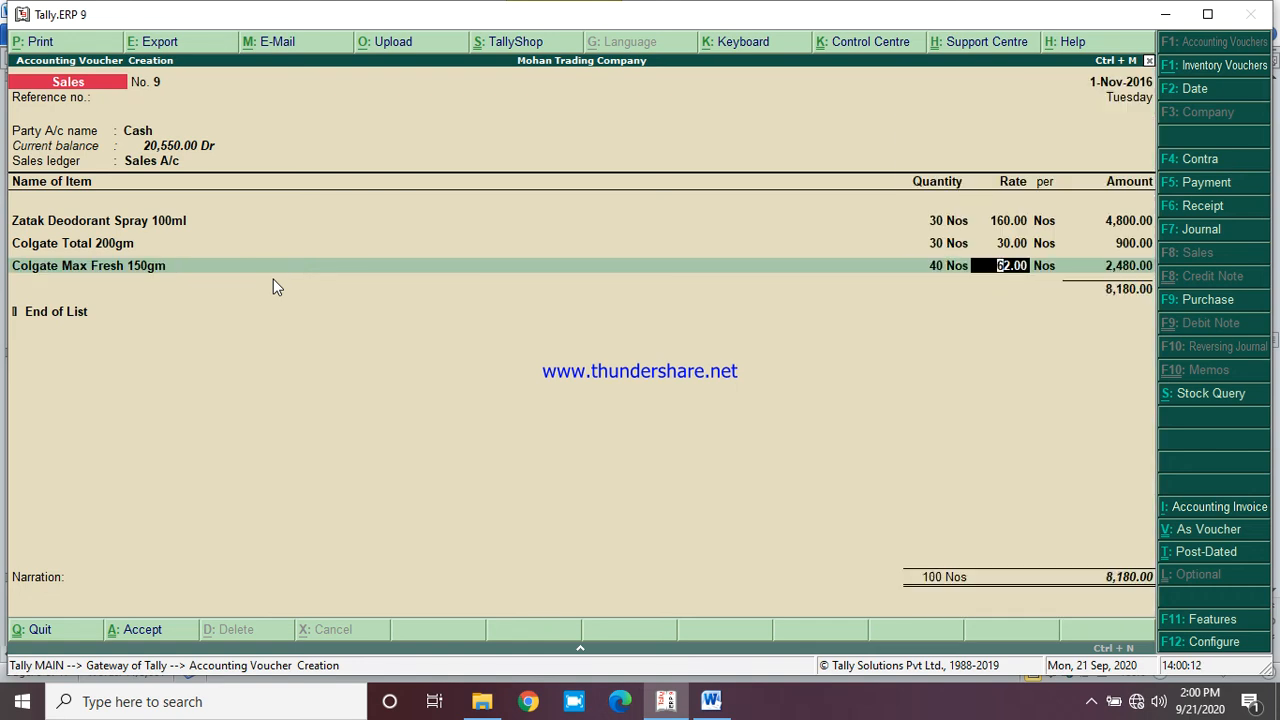
key(Return)
key(Return)
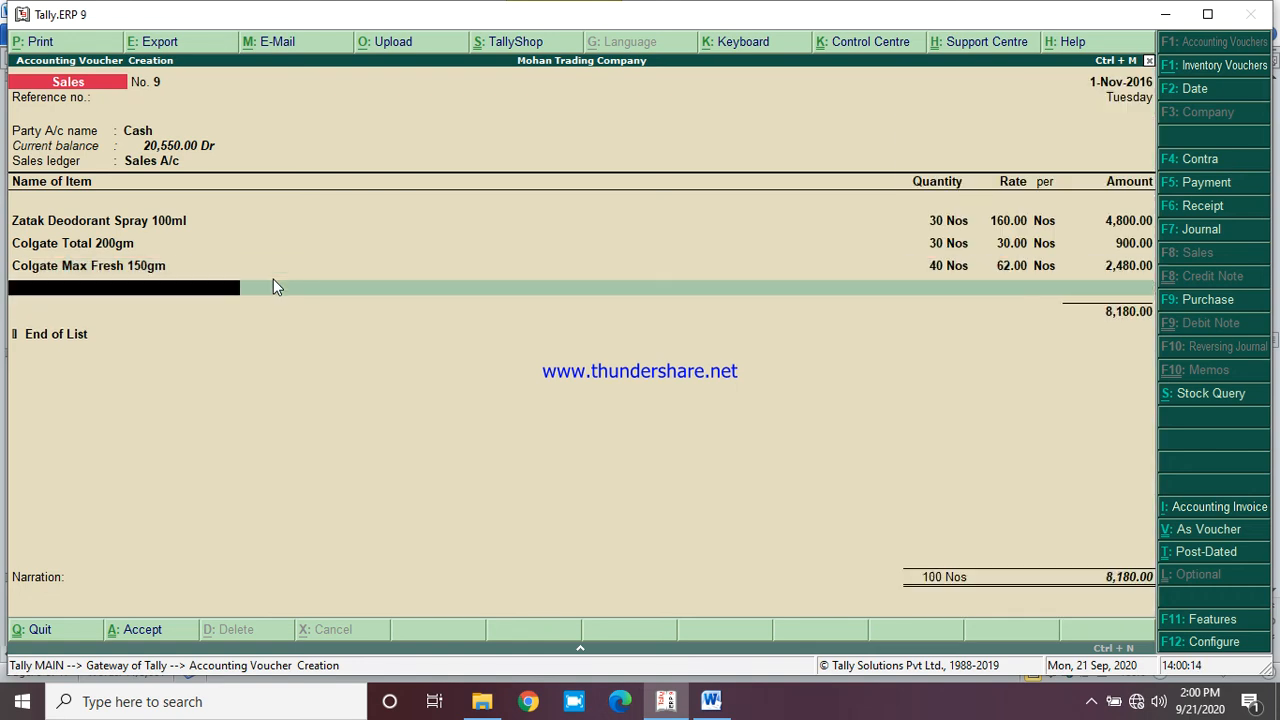
Add Thermokind-F Gel 100gm to the voucher with a quantity of 50 Nos at a rate of 48
text(Ther)
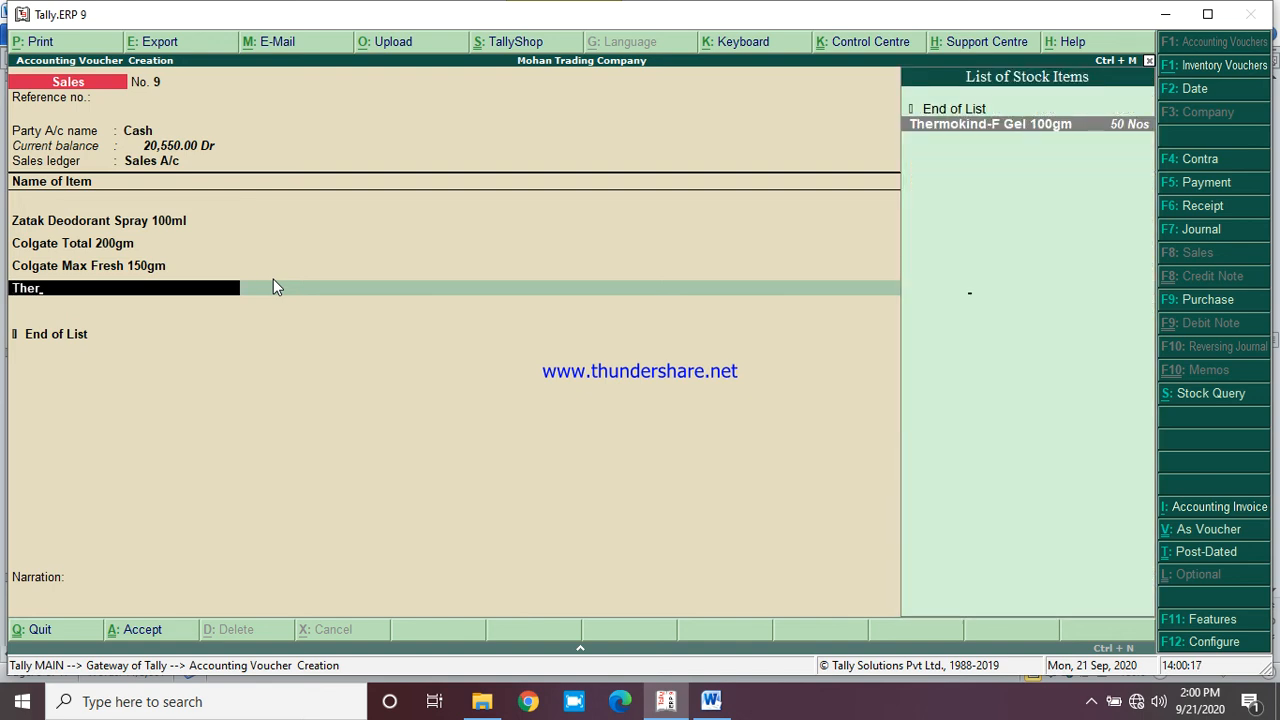
key(Return)
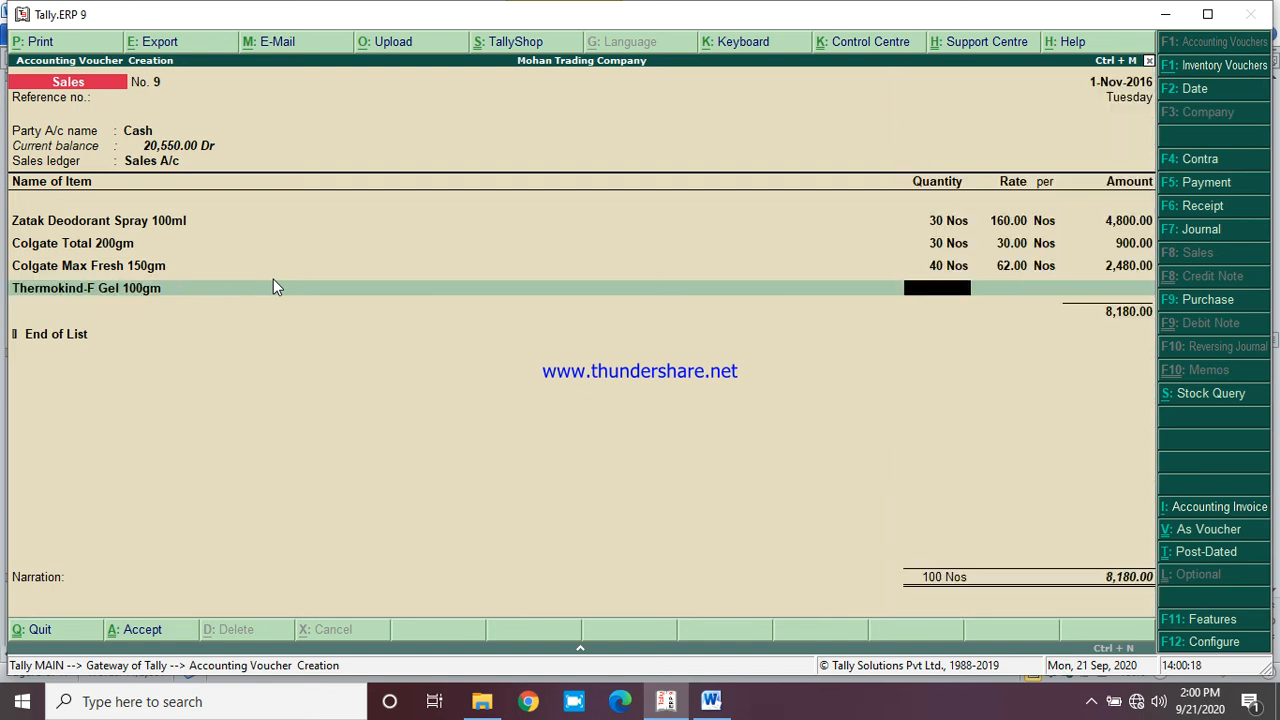
text(50)
key(Return)
text(48)
key(Return)
key(Return)
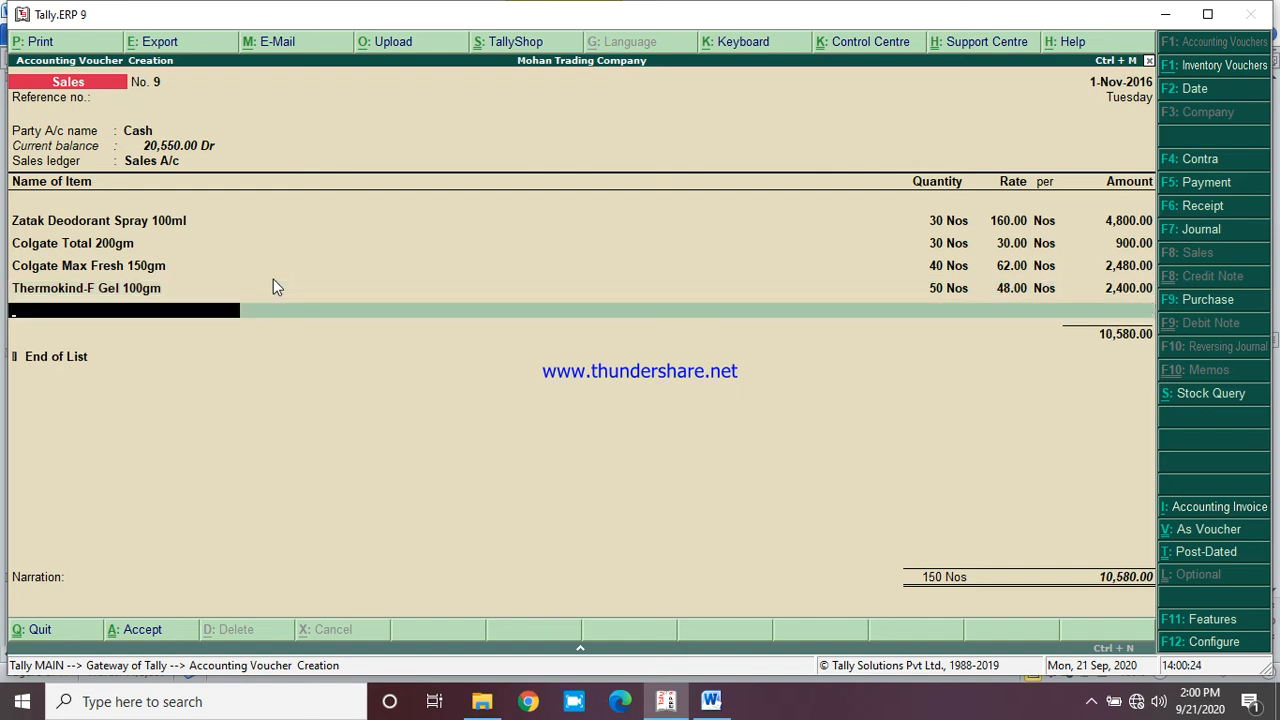
Add Dabur Babool 190gm to the voucher with a quantity of 50 Nos, keeping the rate of 35
text(Da)
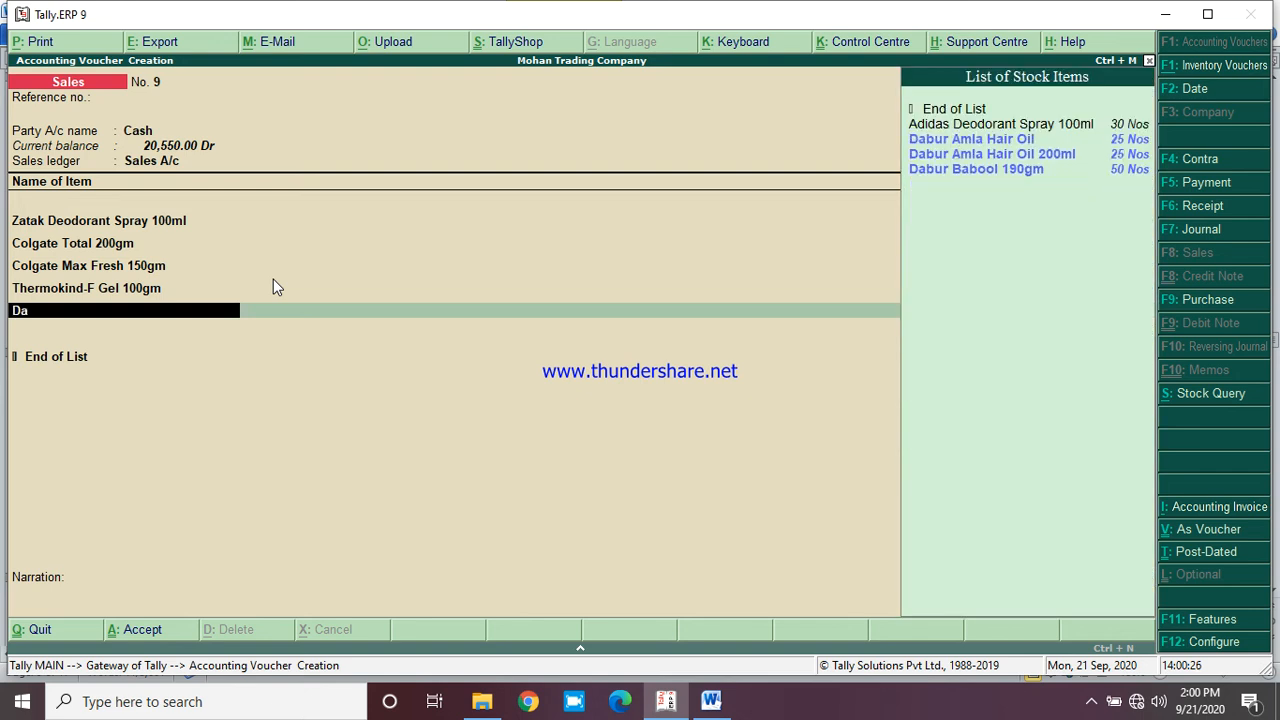
text(bur)
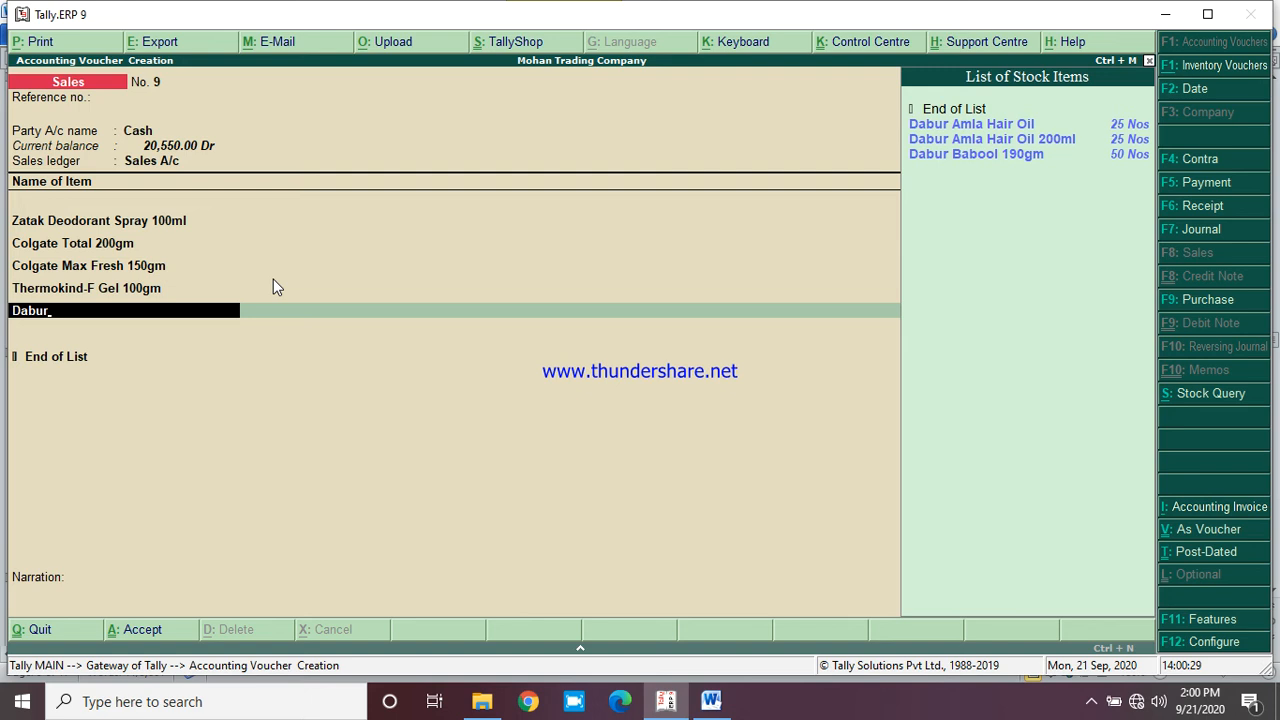
key(Down)
key(Down)
key(Return)
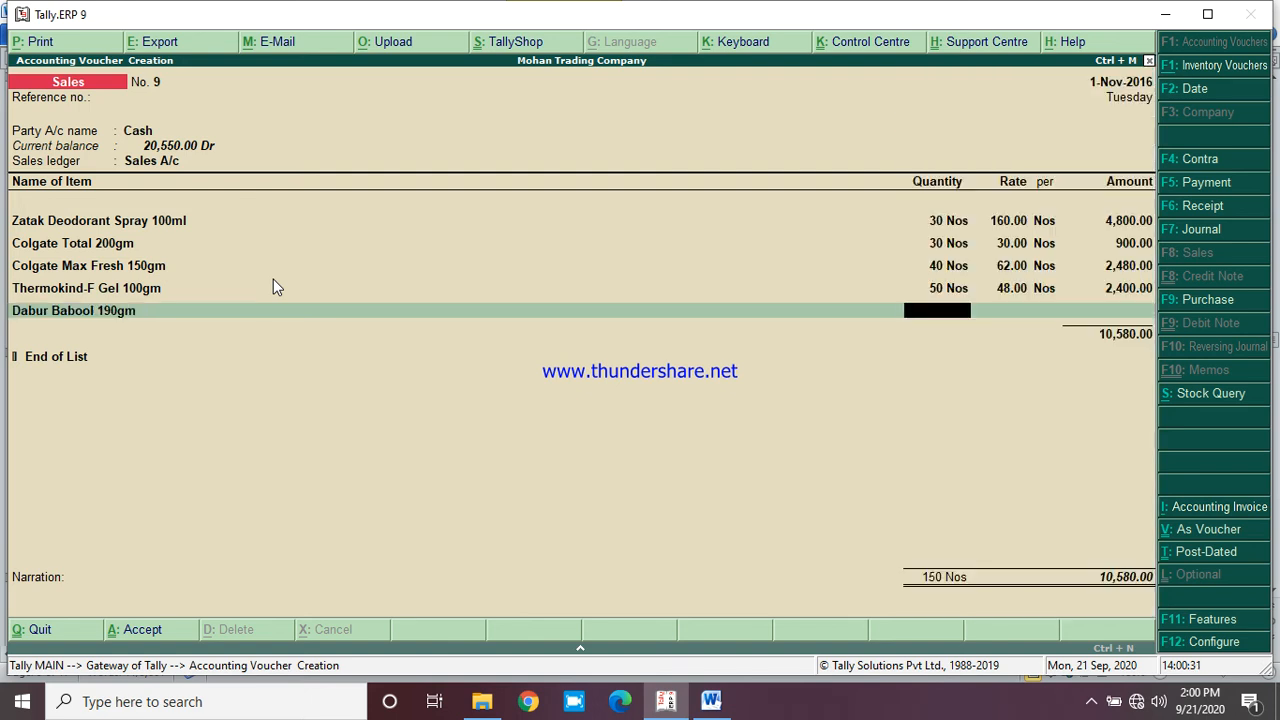
text(50)
key(Return)
key(Return)
key(Return)
End the item list, leave the narration blank and save the sales voucher
key(Return)
key(Return)
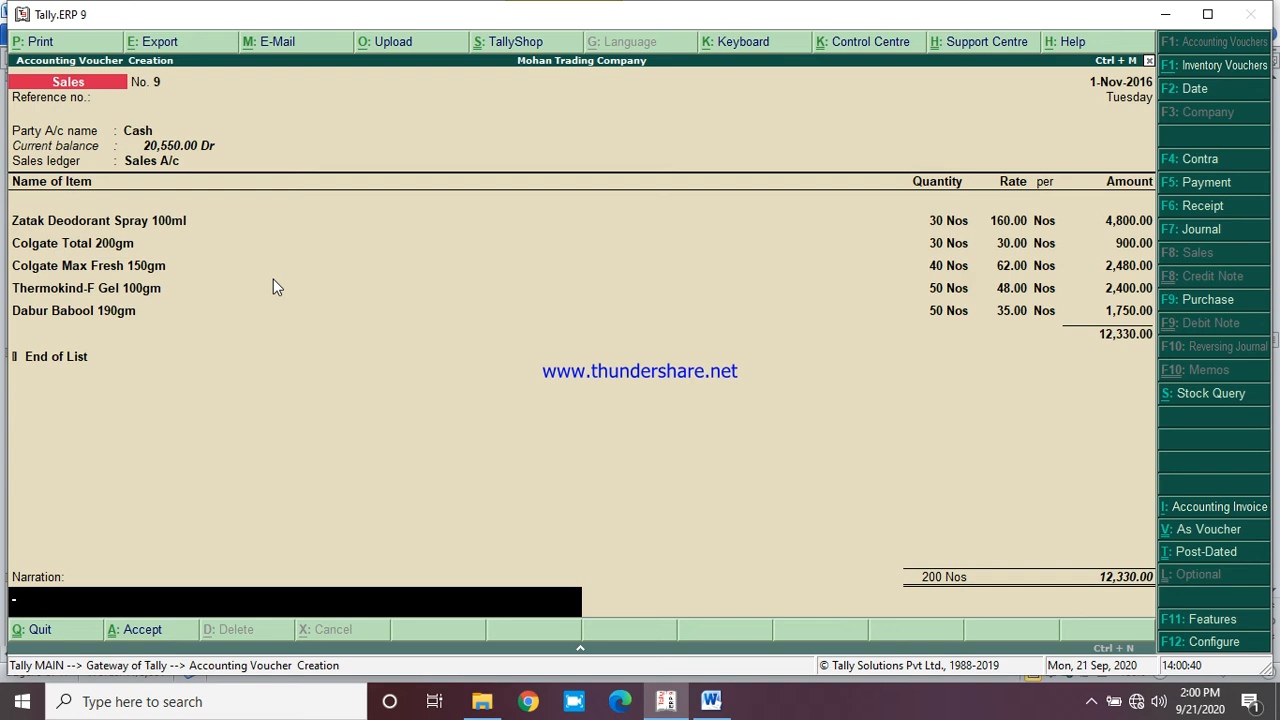
key(Return)
key(y)
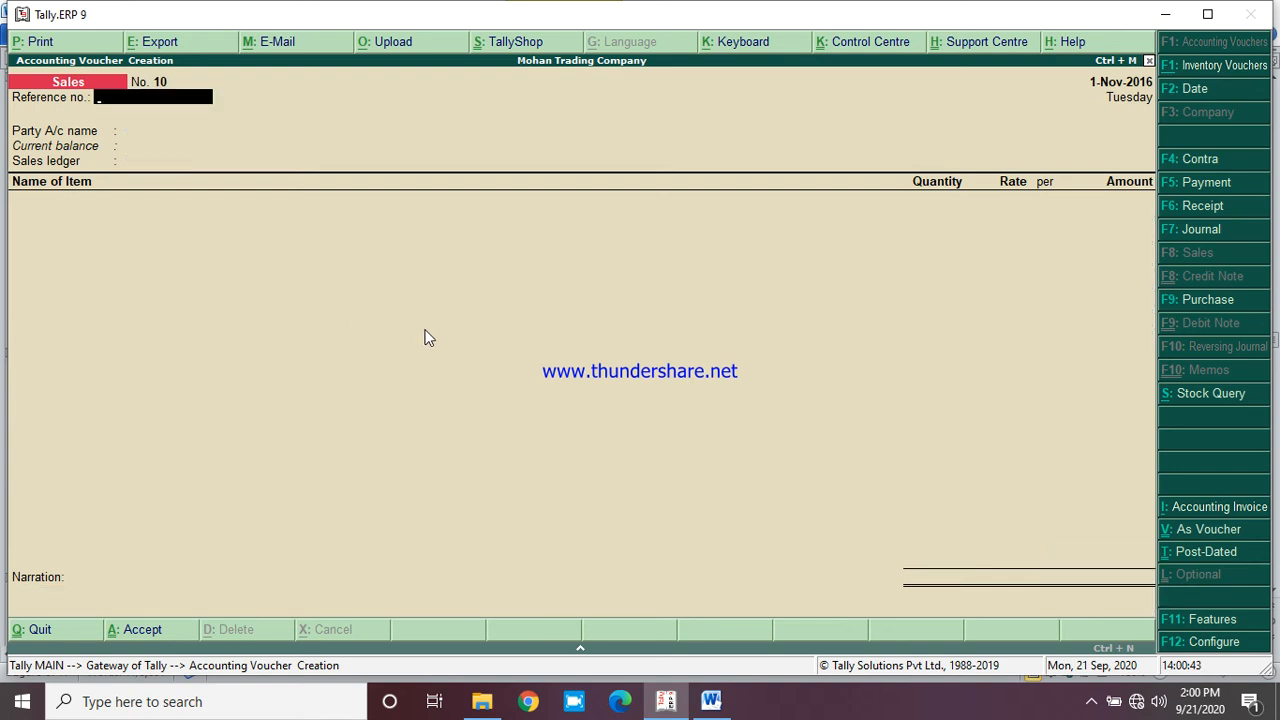
Switch to the Word case study and read the items, quantities and rates of transaction 80, the cash sale to Raj Genral Store
click(711, 701)
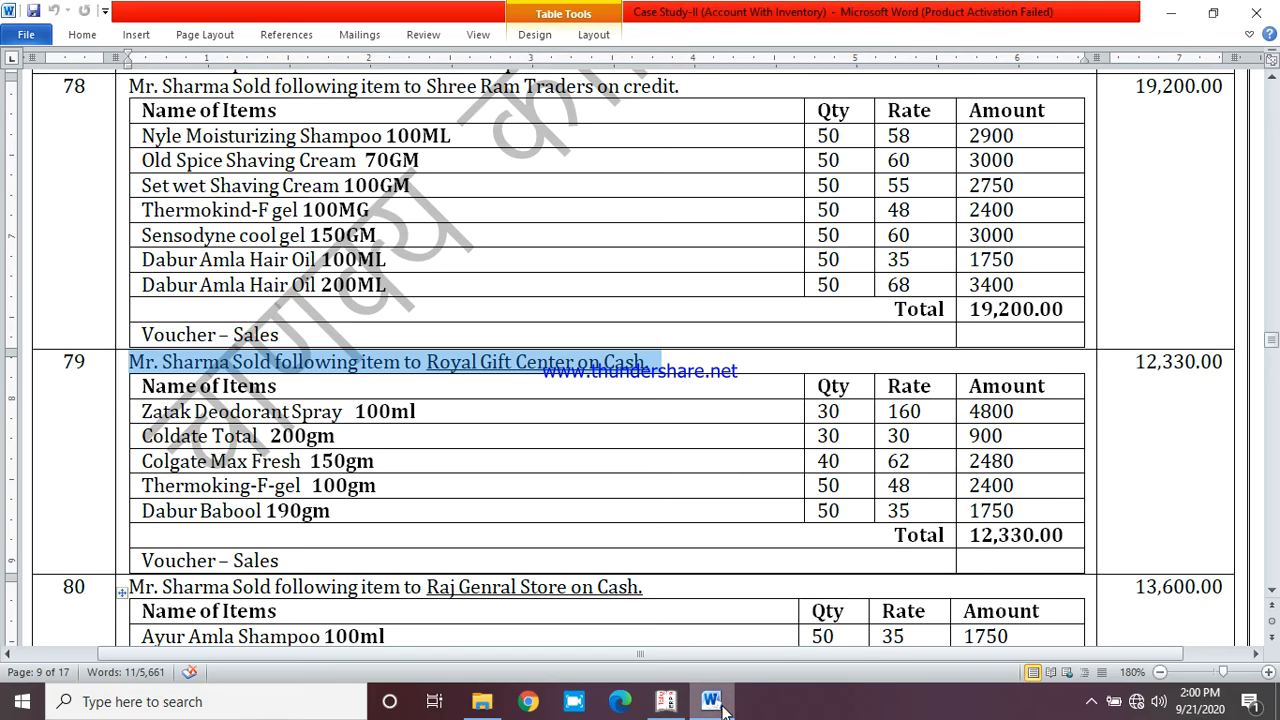
double_click(251, 587)
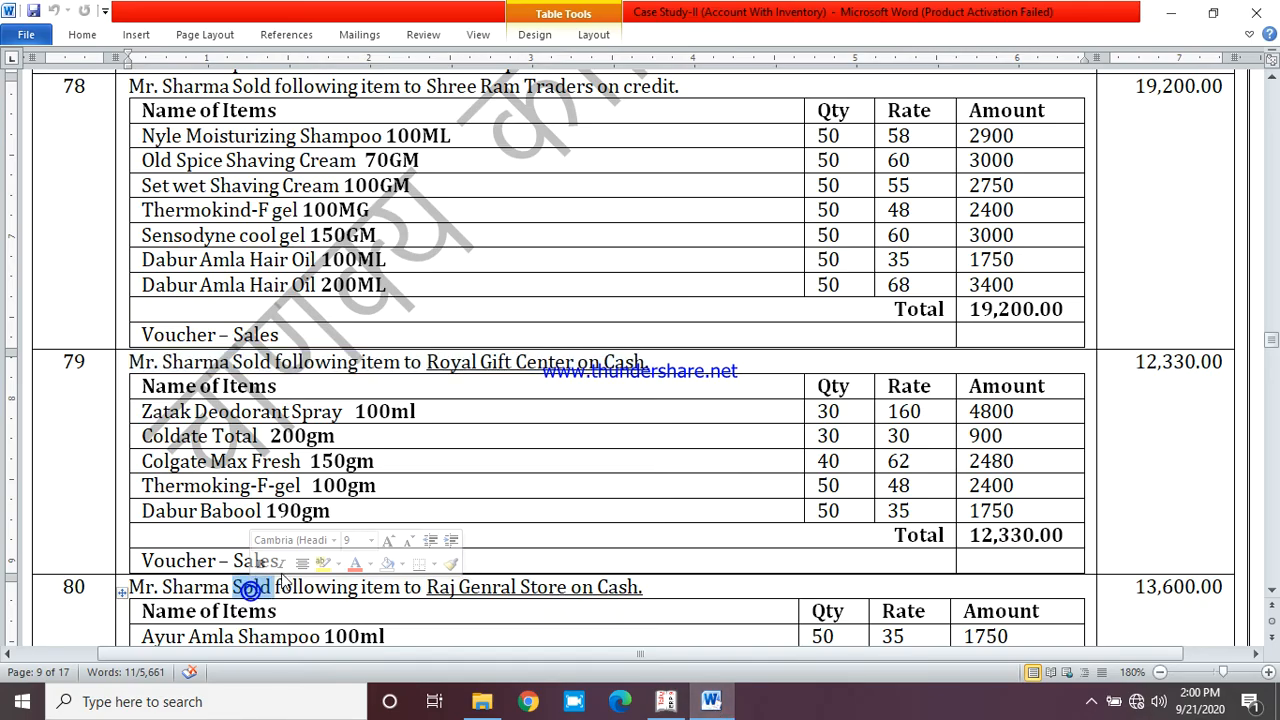
click(1271, 594)
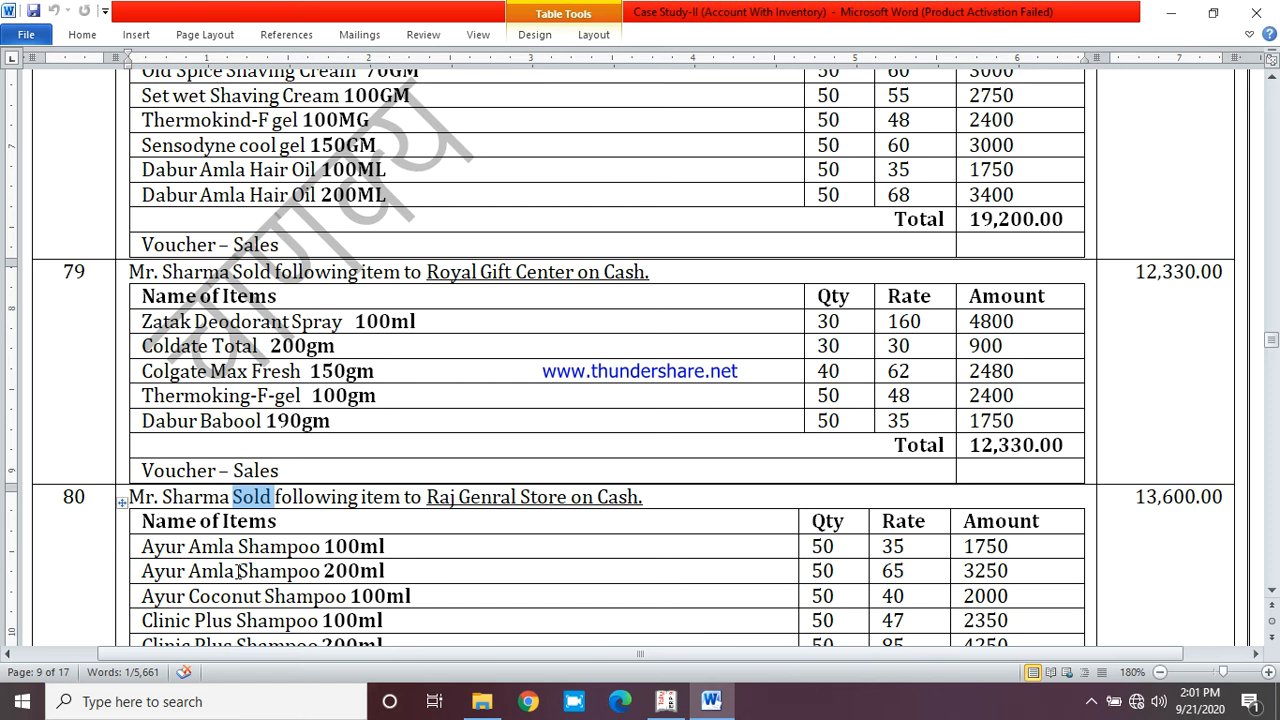
key(super)
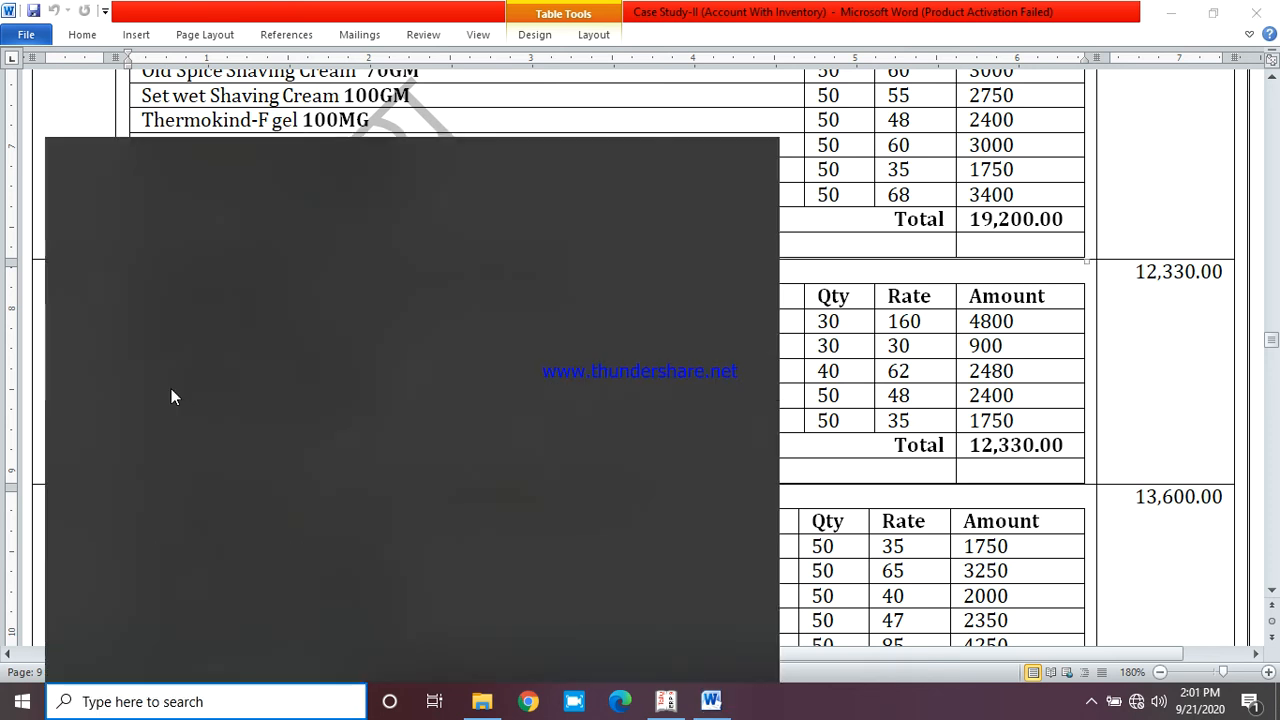
click(805, 459)
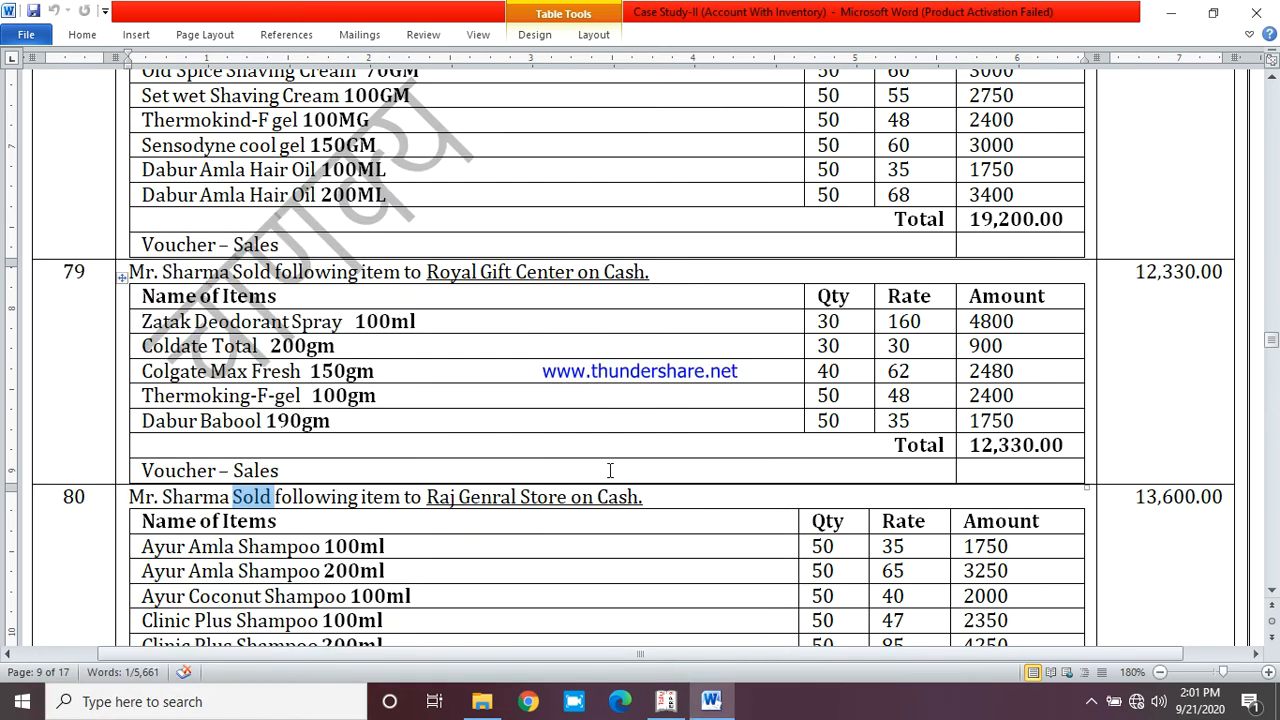
double_click(210, 547)
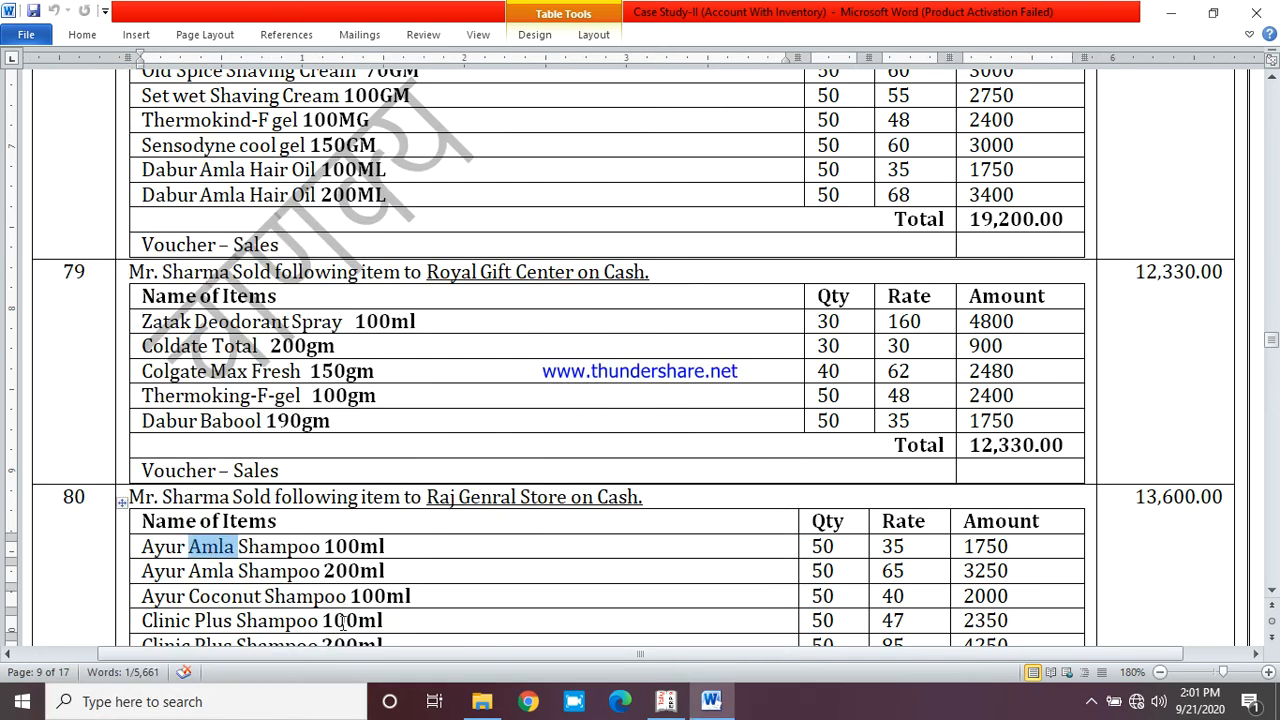
Switch back to Tally.ERP 9 and set Cash as the new sales voucher's party account, leaving the reference number blank
click(665, 701)
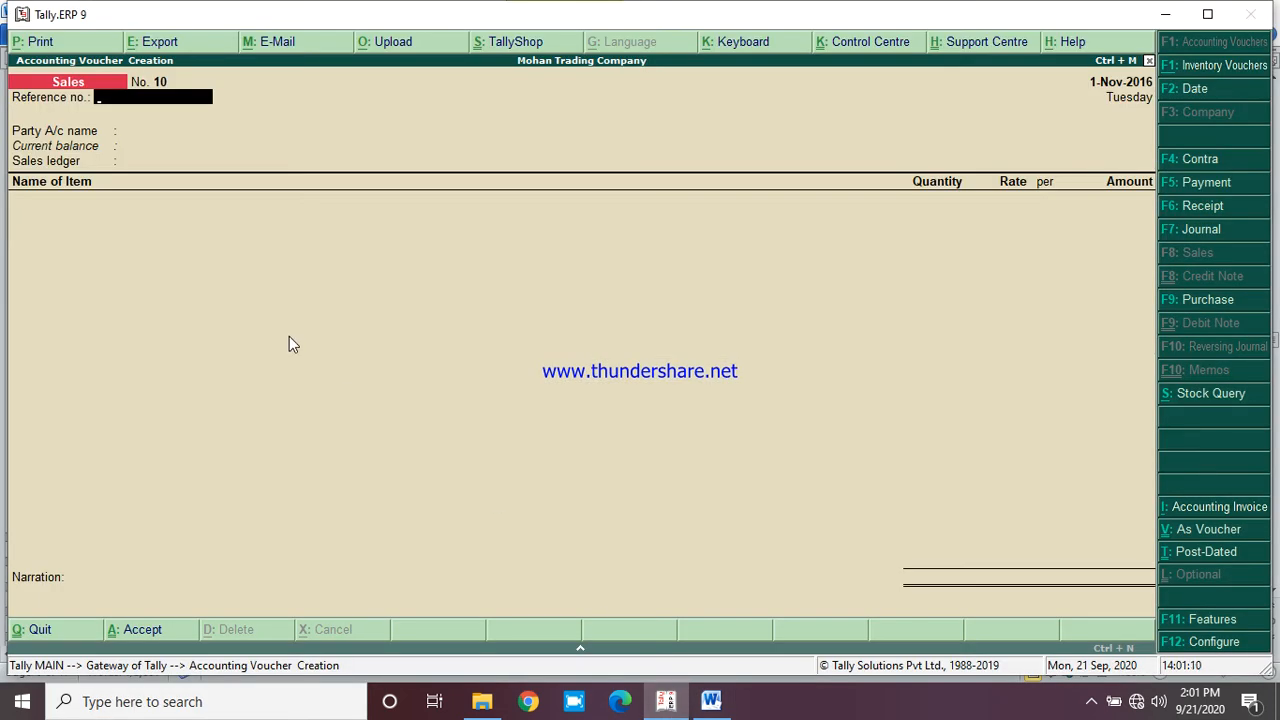
key(Return)
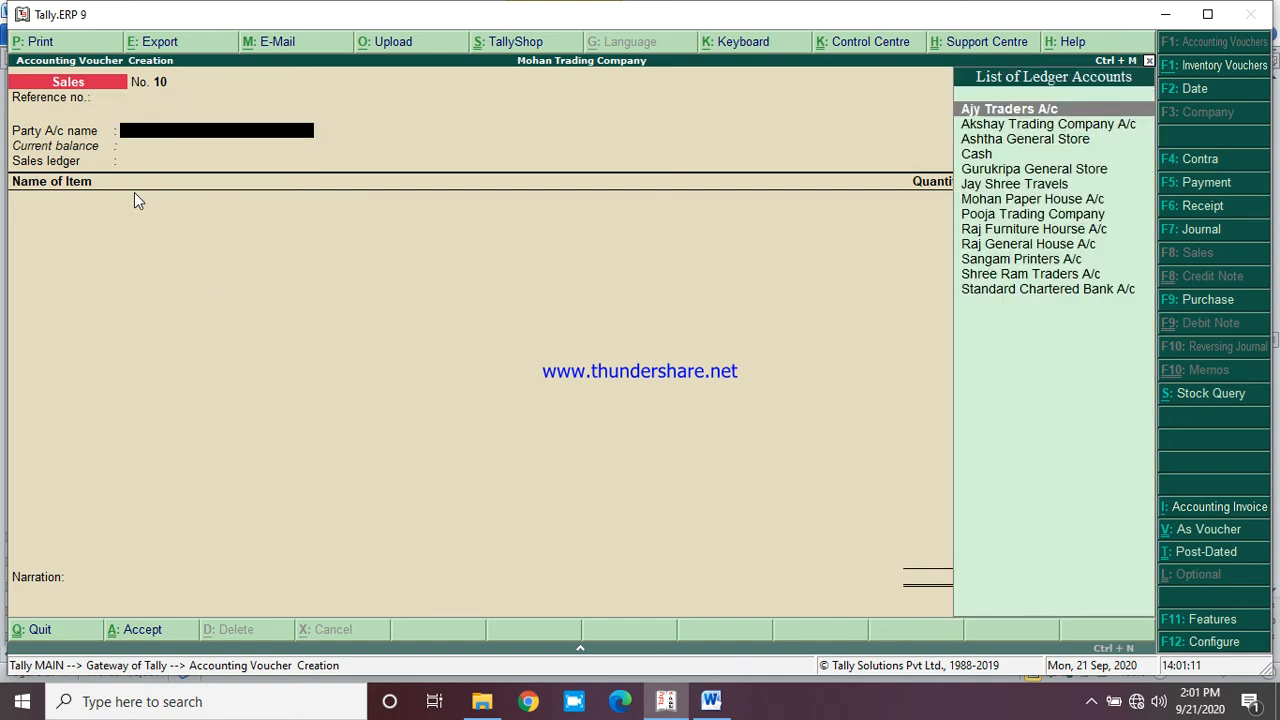
key(Down)
key(Down)
key(Down)
key(Return)
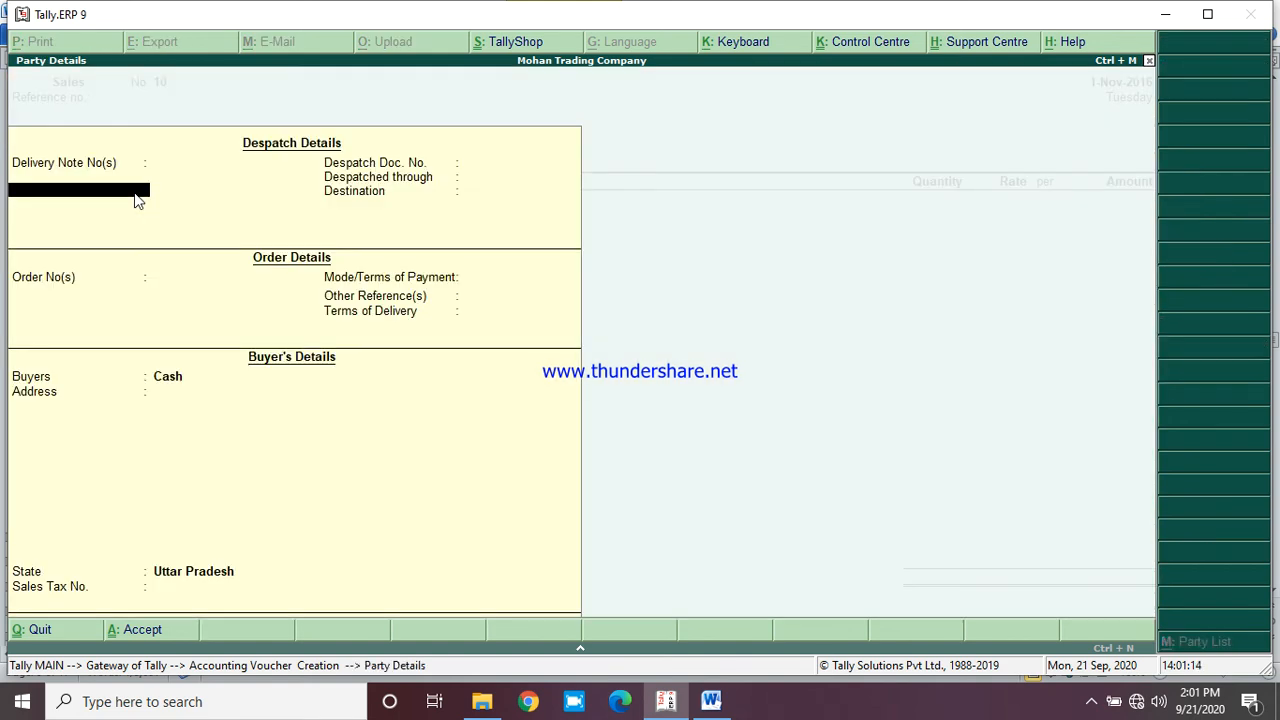
Accept the party details without adding despatch or order information, and use Sales A/c as the sales ledger
key(Return)
key(Return)
key(Return)
key(Return)
key(Return)
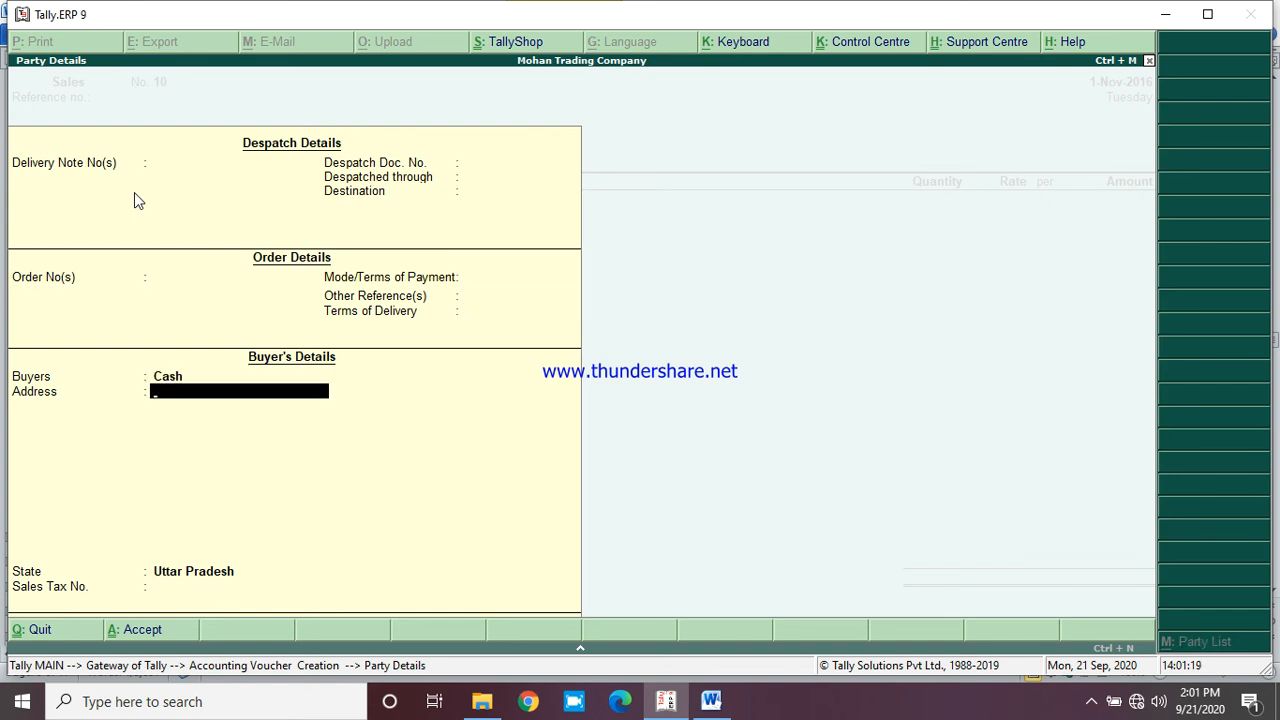
key(Return)
key(Return)
key(Return)
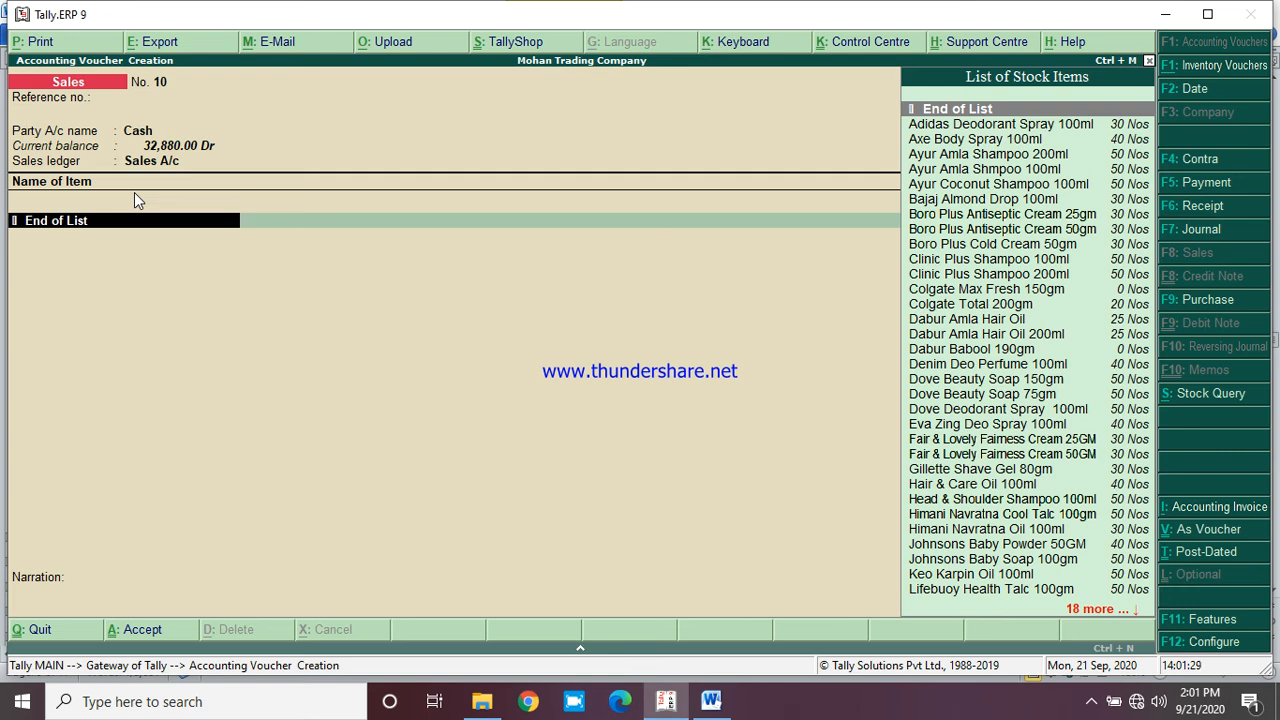
Add Ayur Amla Shmpoo 100ml to the voucher with a quantity of 50 Nos, keeping the rate of 35
text(Ayur)
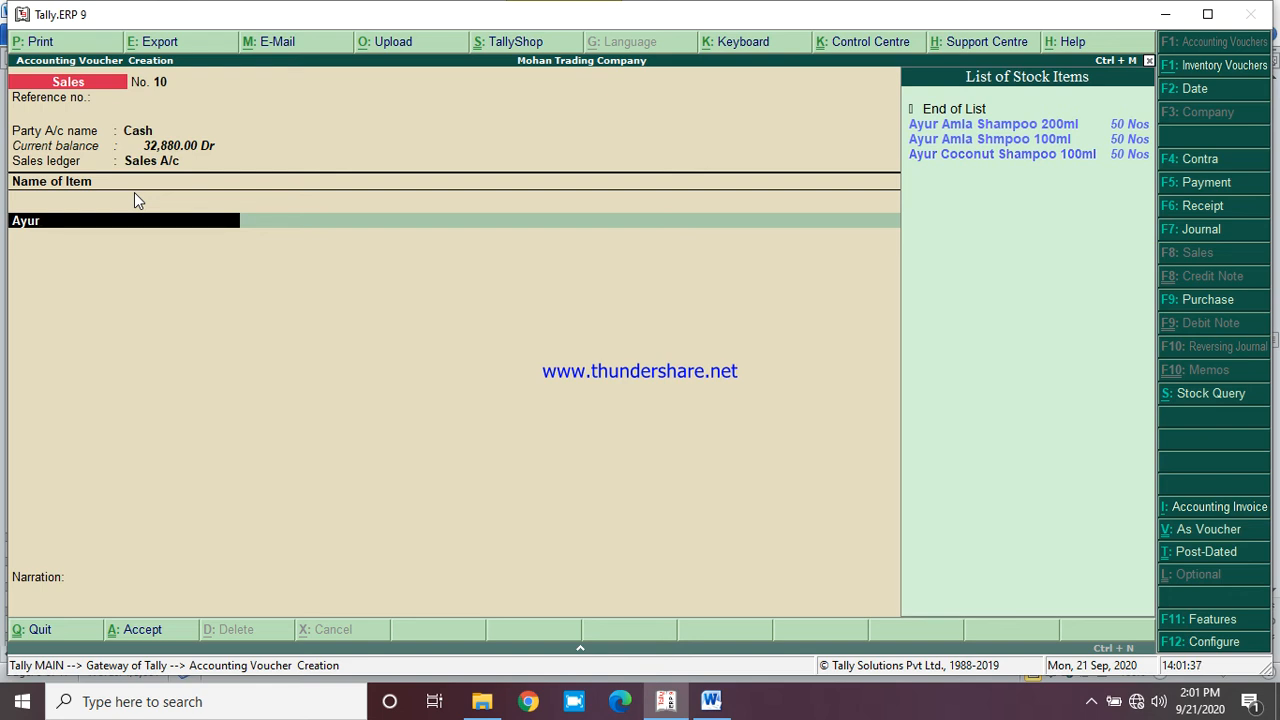
key(Down)
key(Down)
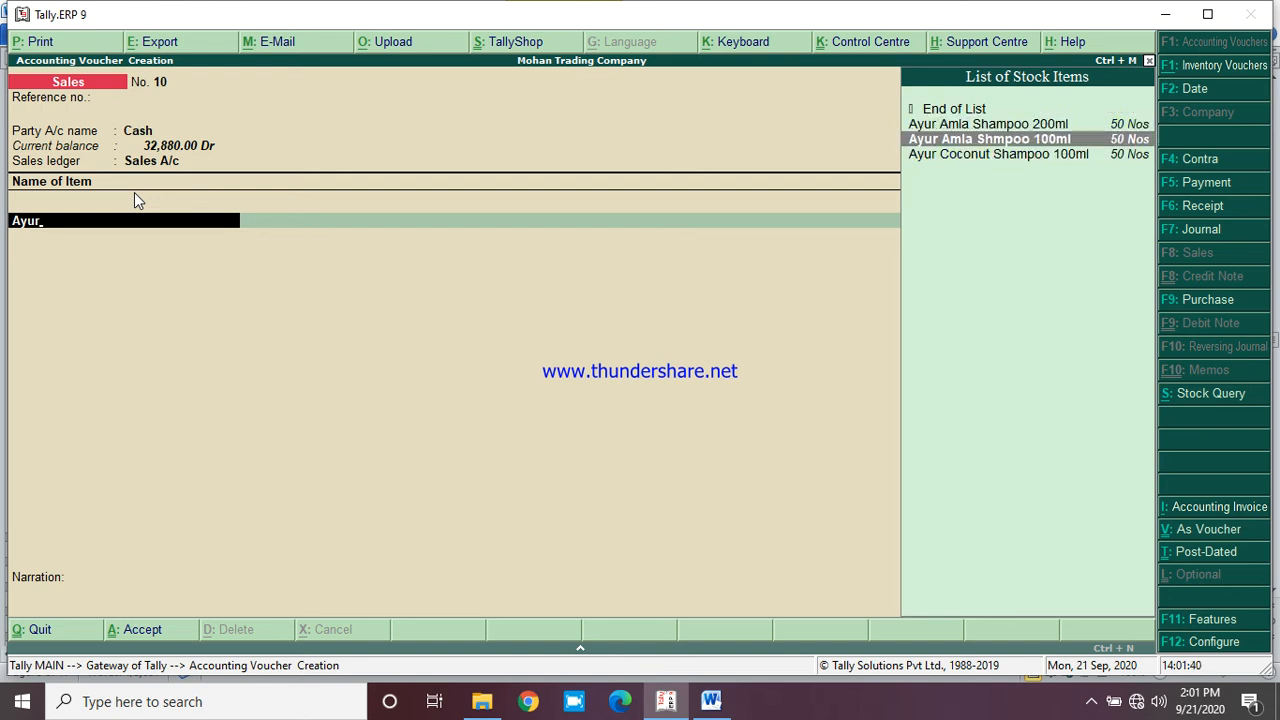
key(Return)
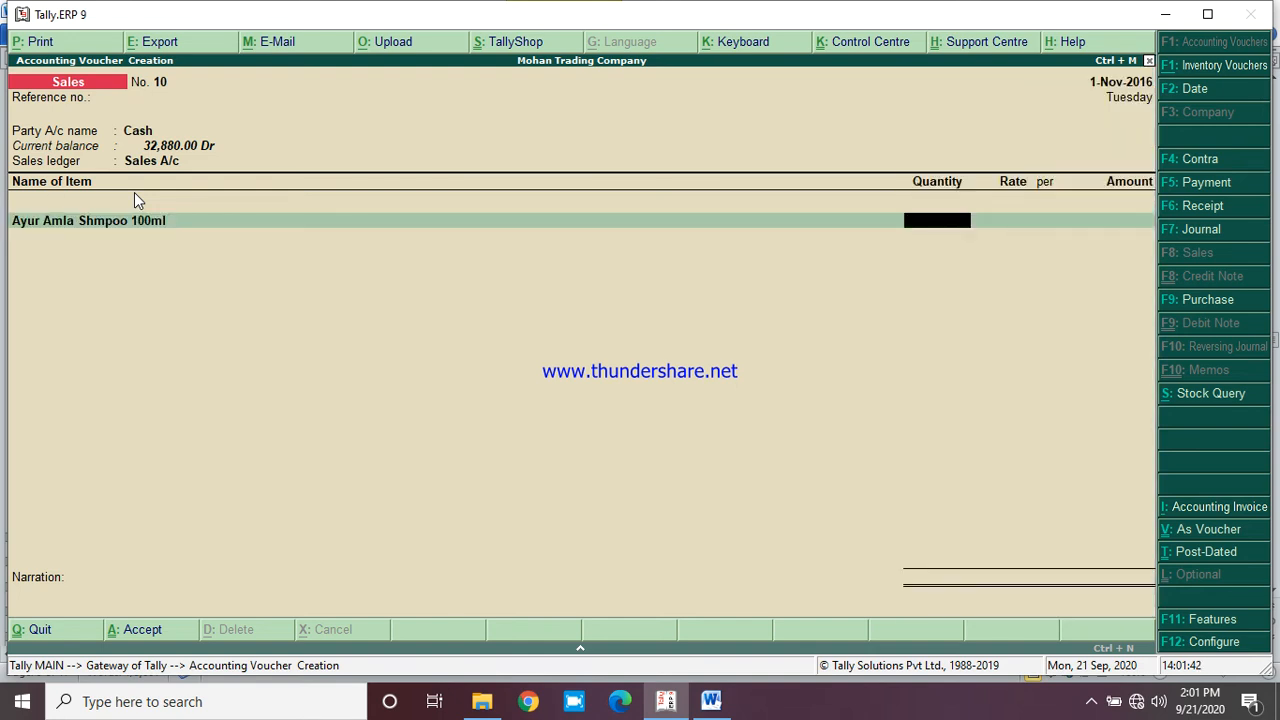
text(50)
key(Return)
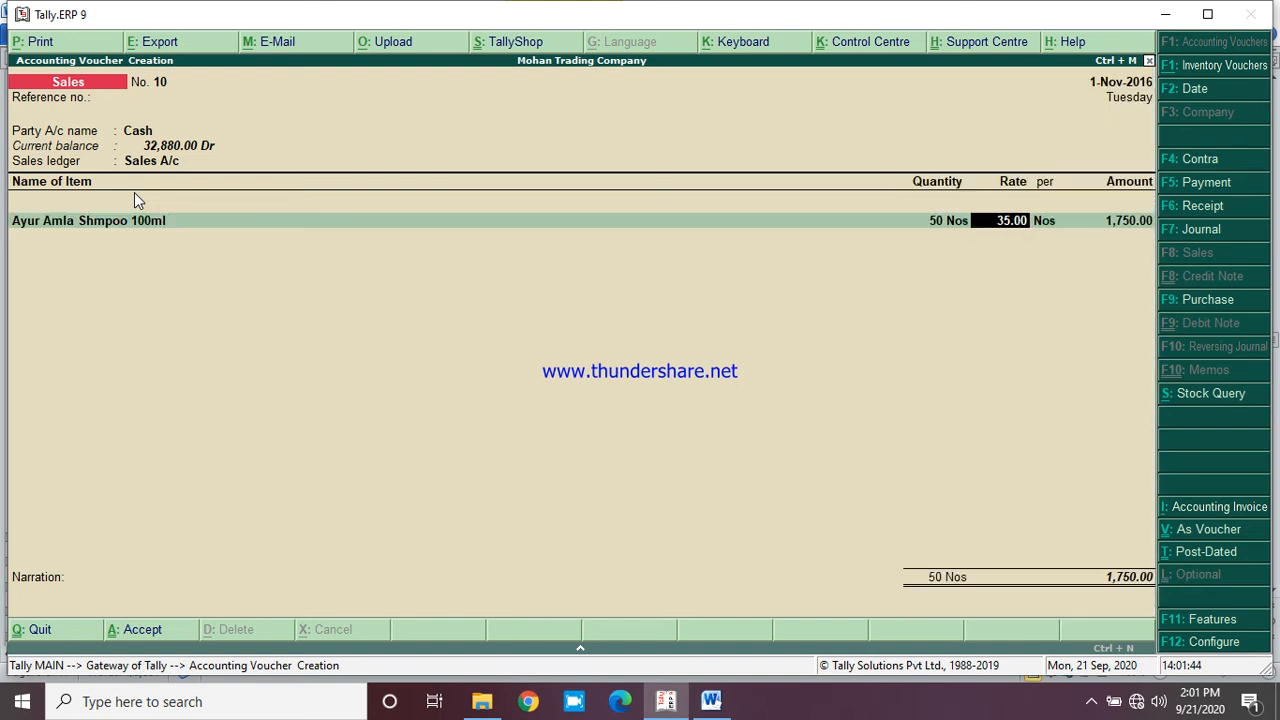
key(Return)
key(Return)
key(Return)
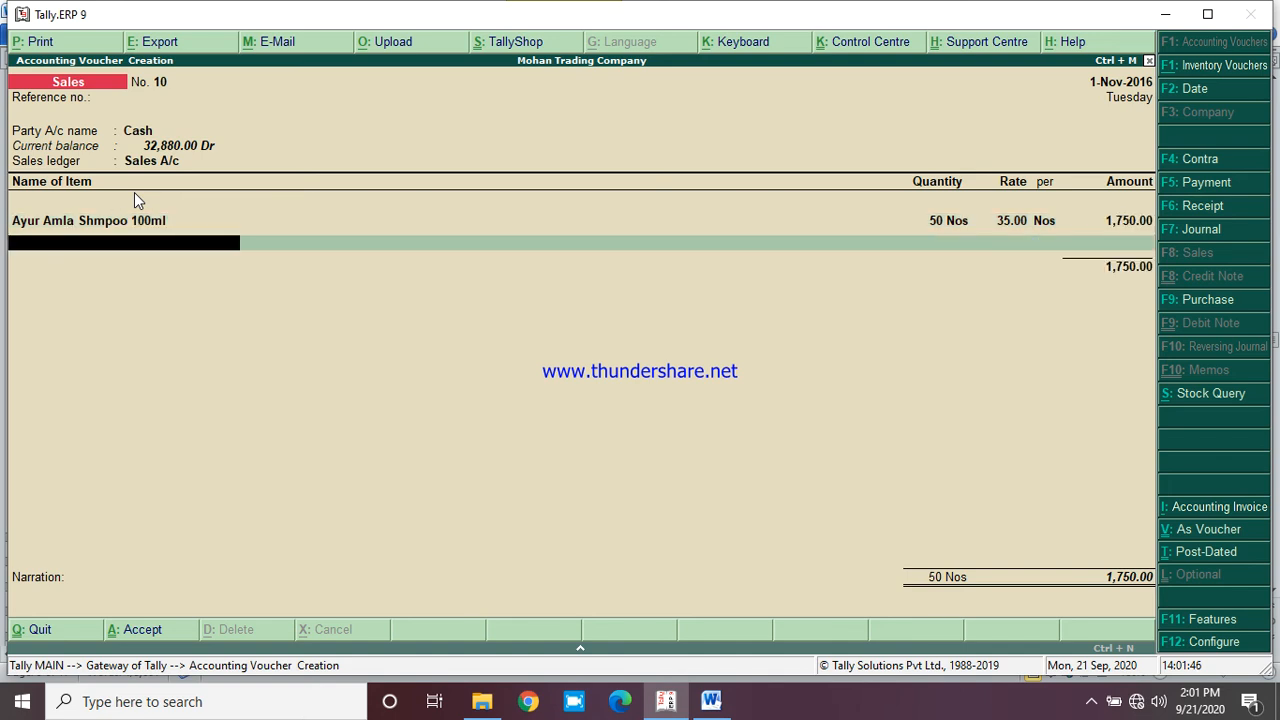
Add Ayur Amla Shampoo 200ml to the sales voucher with a quantity of 50 Nos, keeping the rate of 65
text(Ayur)
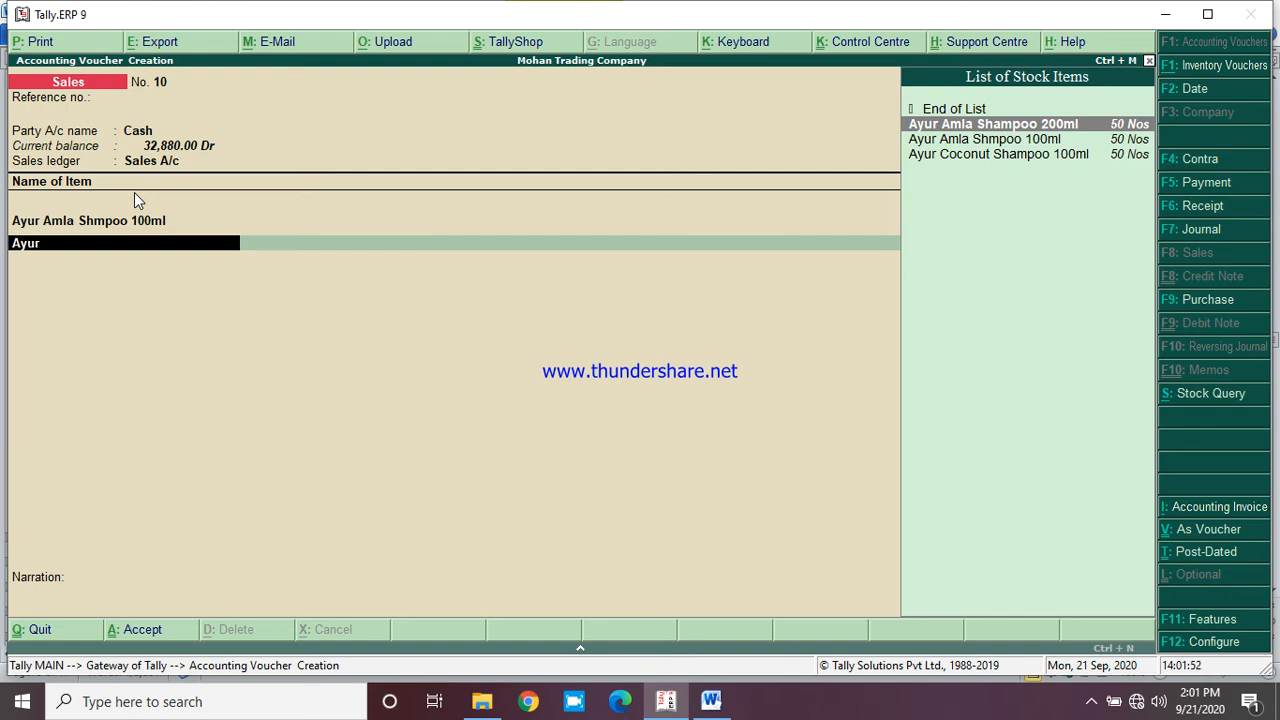
key(Return)
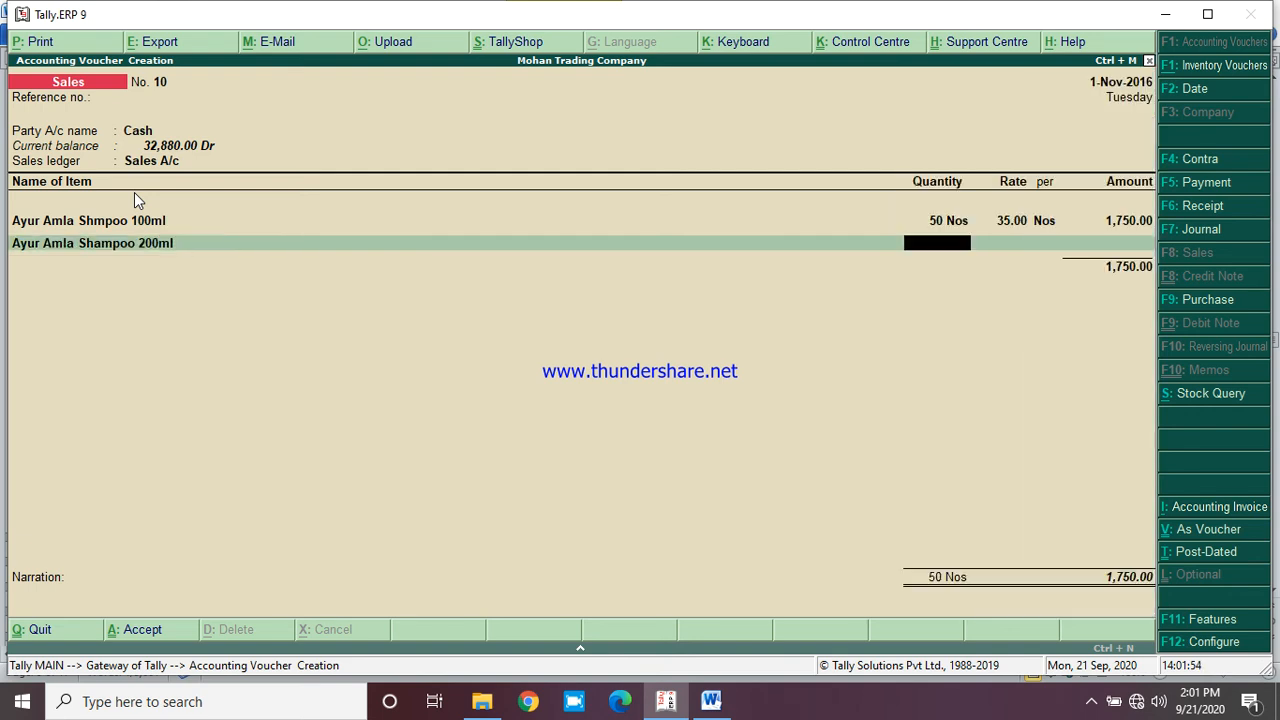
text(50)
key(Return)
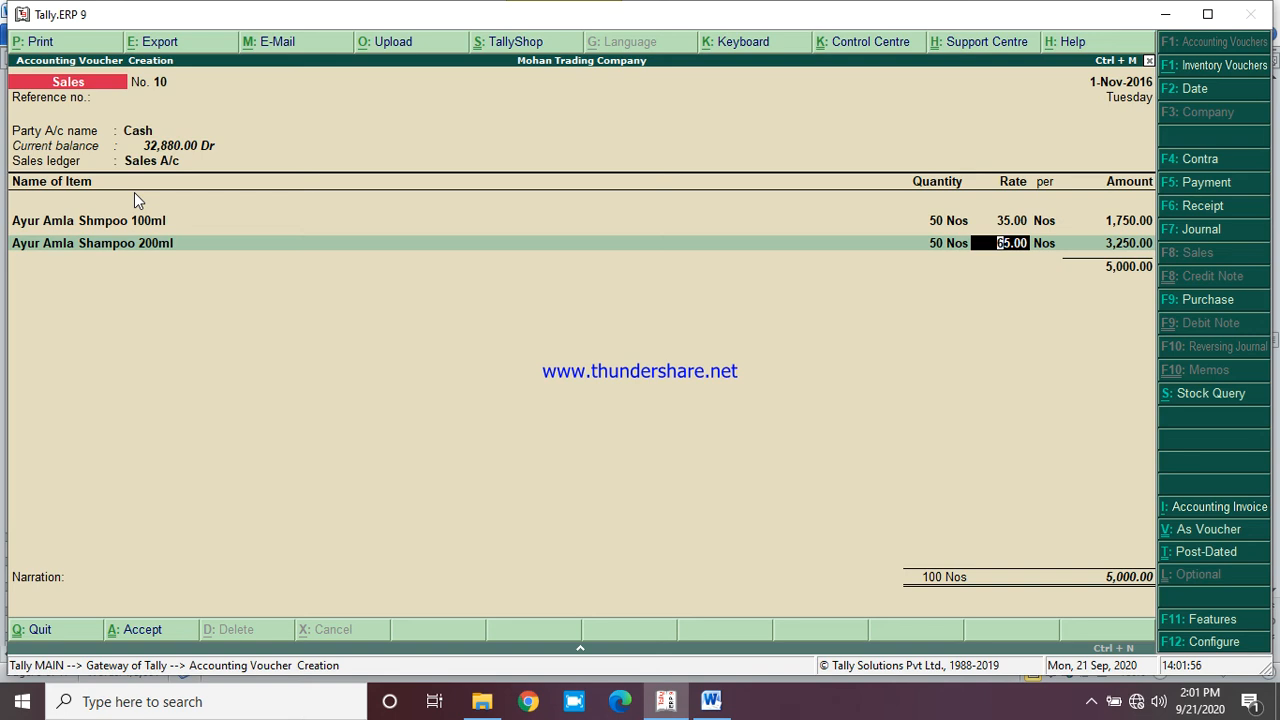
key(Return)
key(Return)
key(Return)
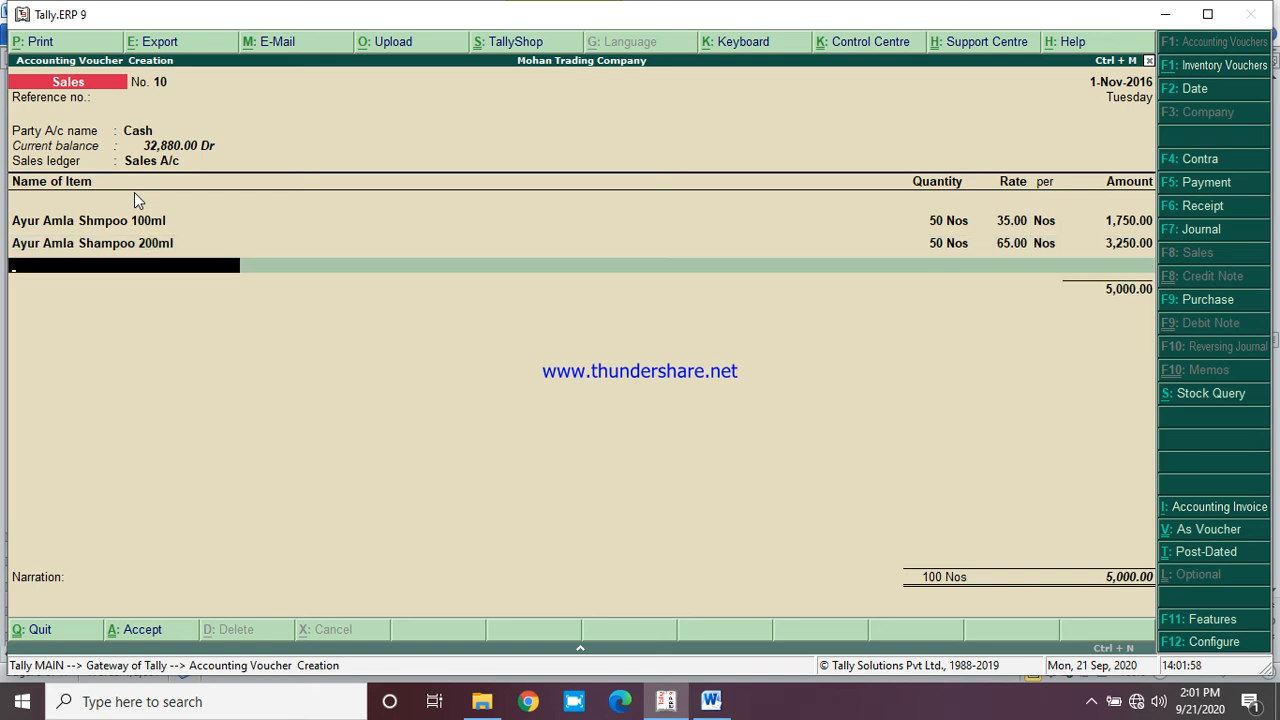
Add Ayur Coconut Shampoo 100ml to the voucher with a quantity of 50 Nos, keeping the rate of 40
text(A)
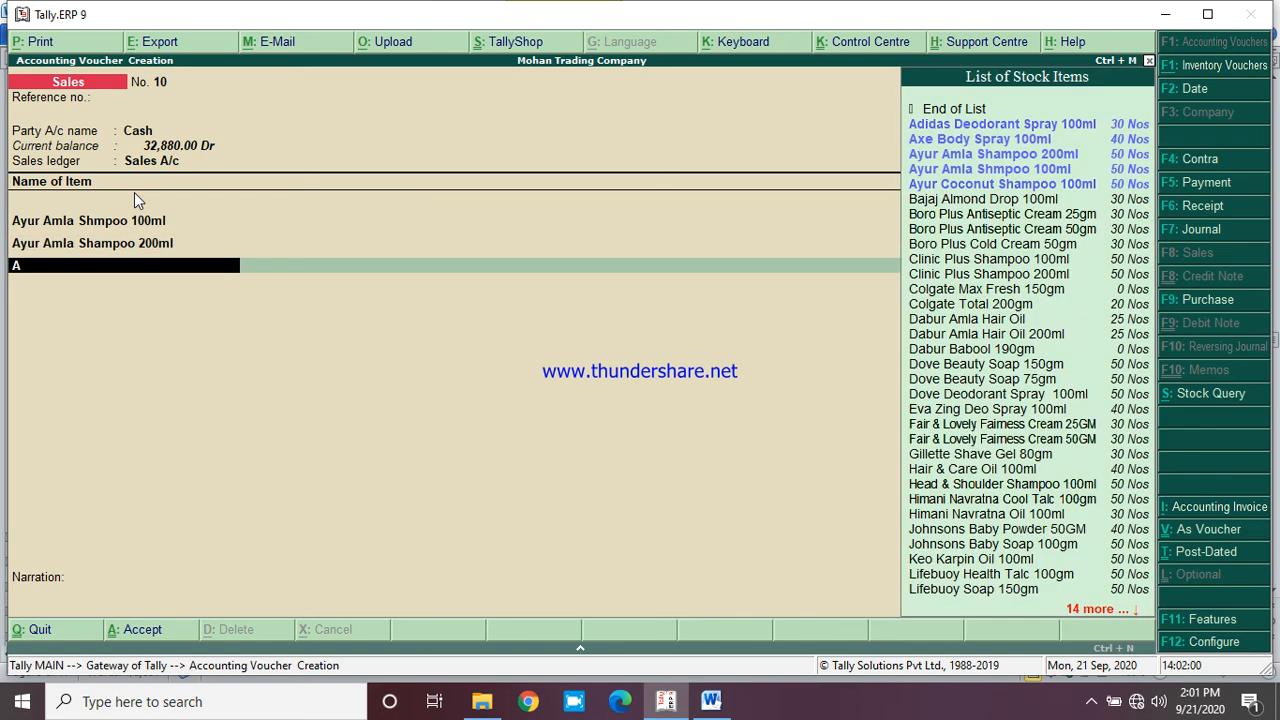
text(yur Coc)
key(Return)
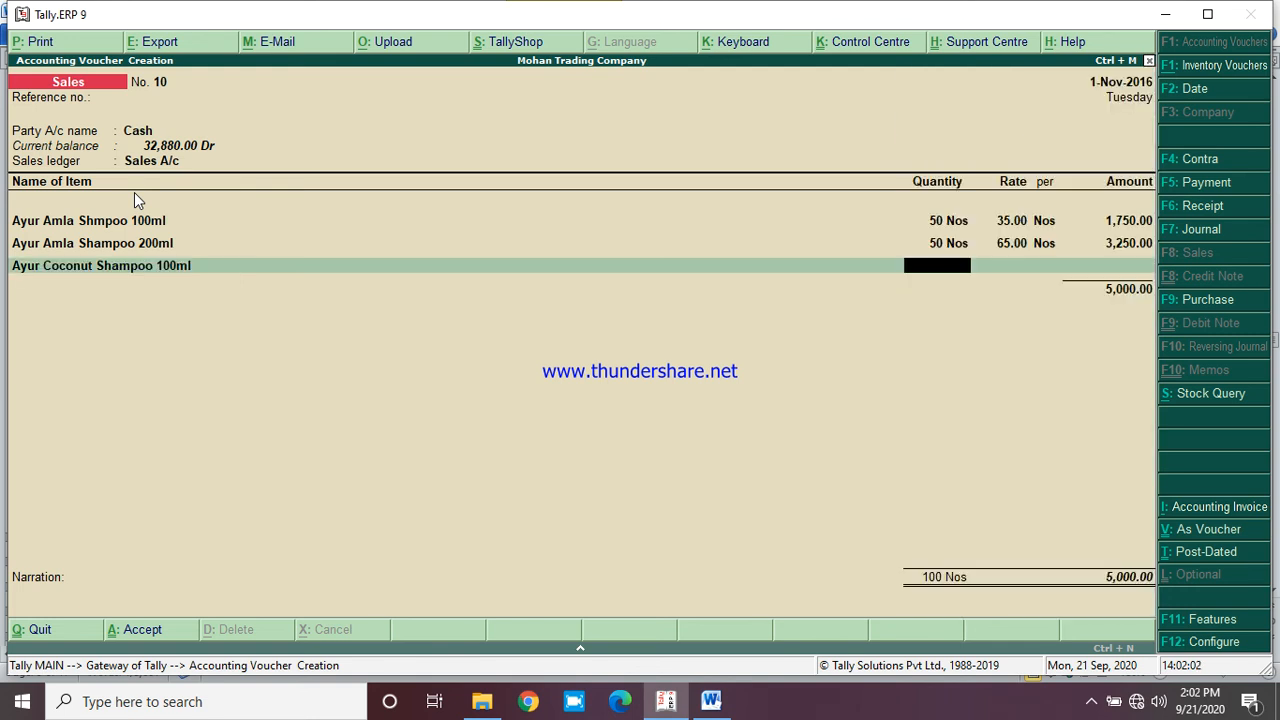
text(50)
key(Return)
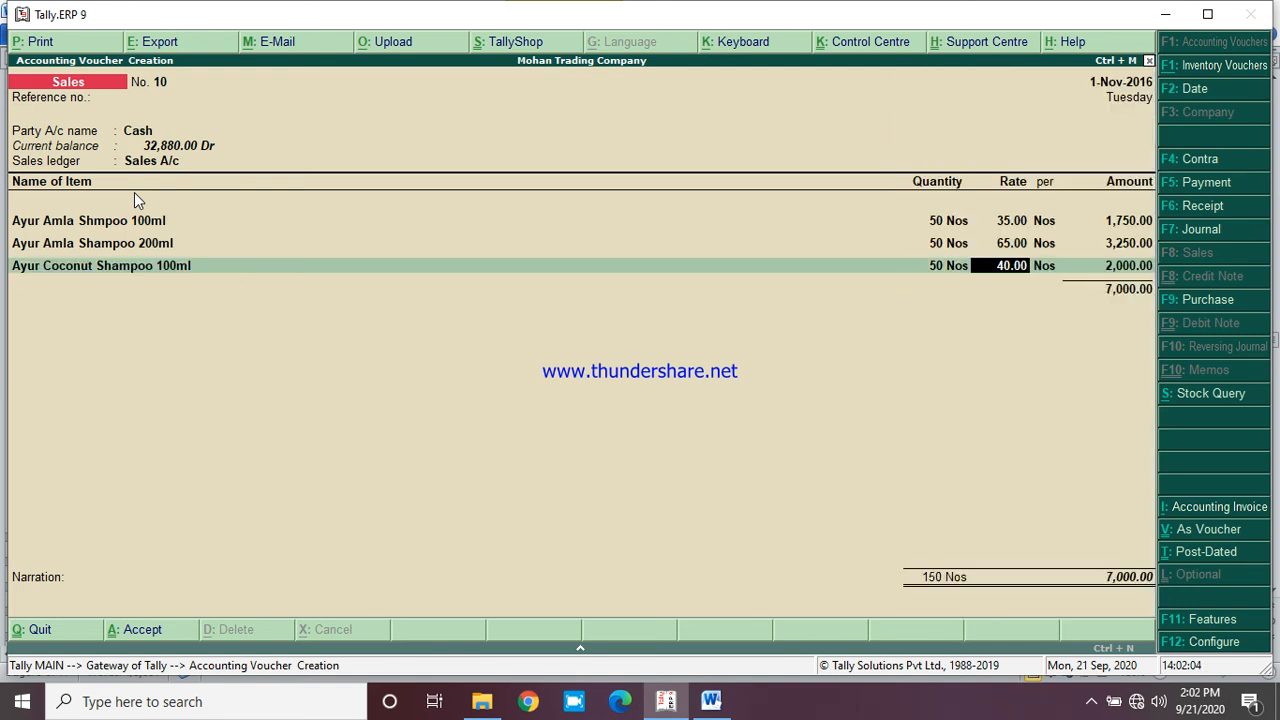
key(Return)
key(Return)
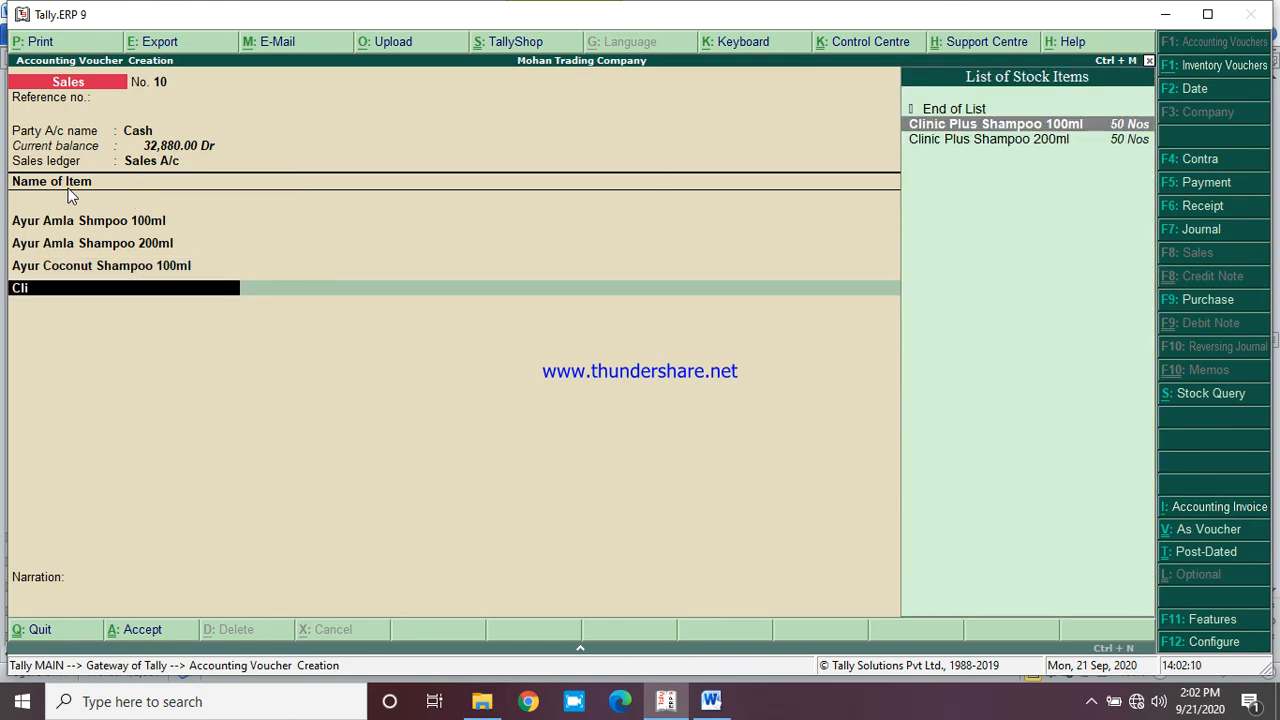
Add Clinic Plus Shampoo 100ml to the voucher with a quantity of 50 Nos at a rate of 47
text(.)
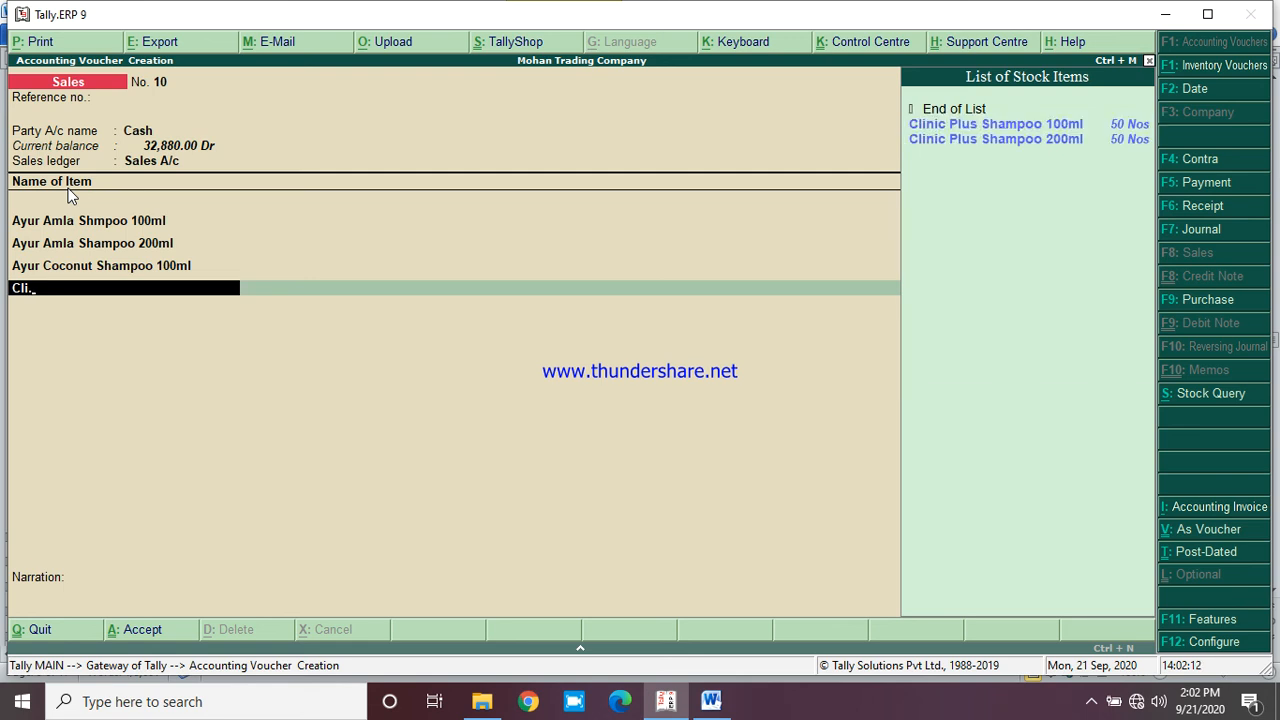
key(Return)
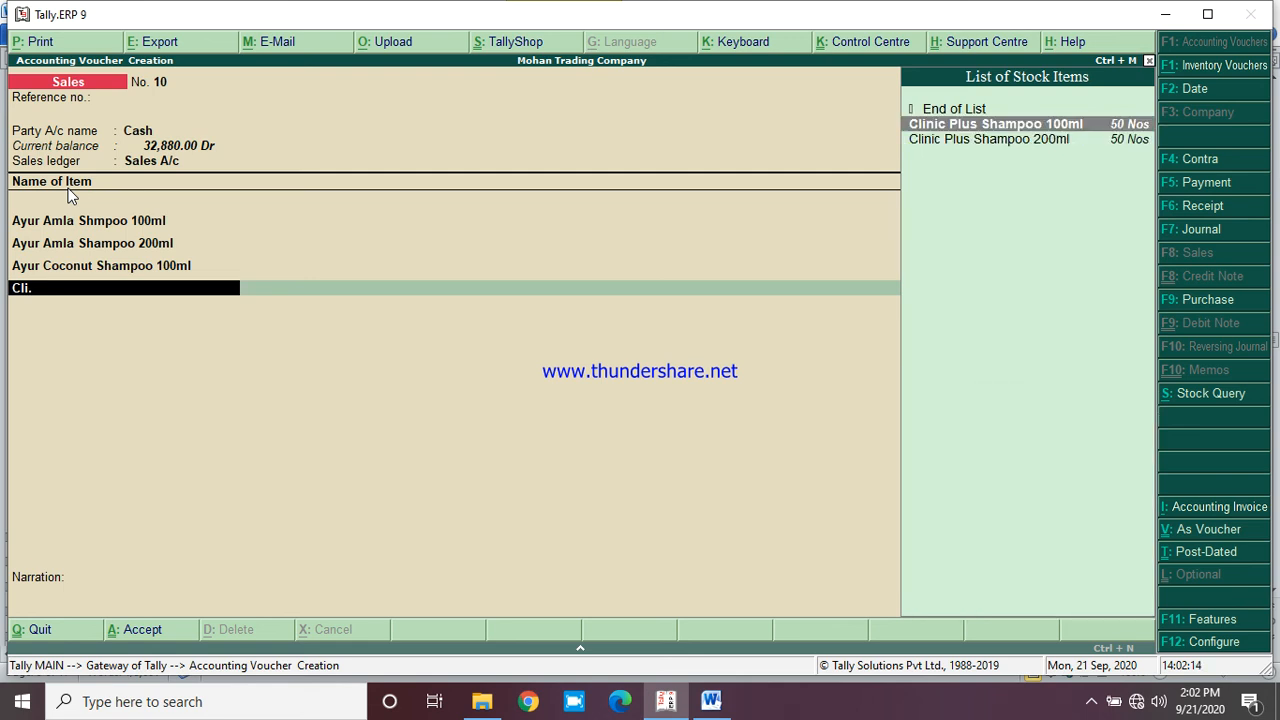
key(Return)
text(50)
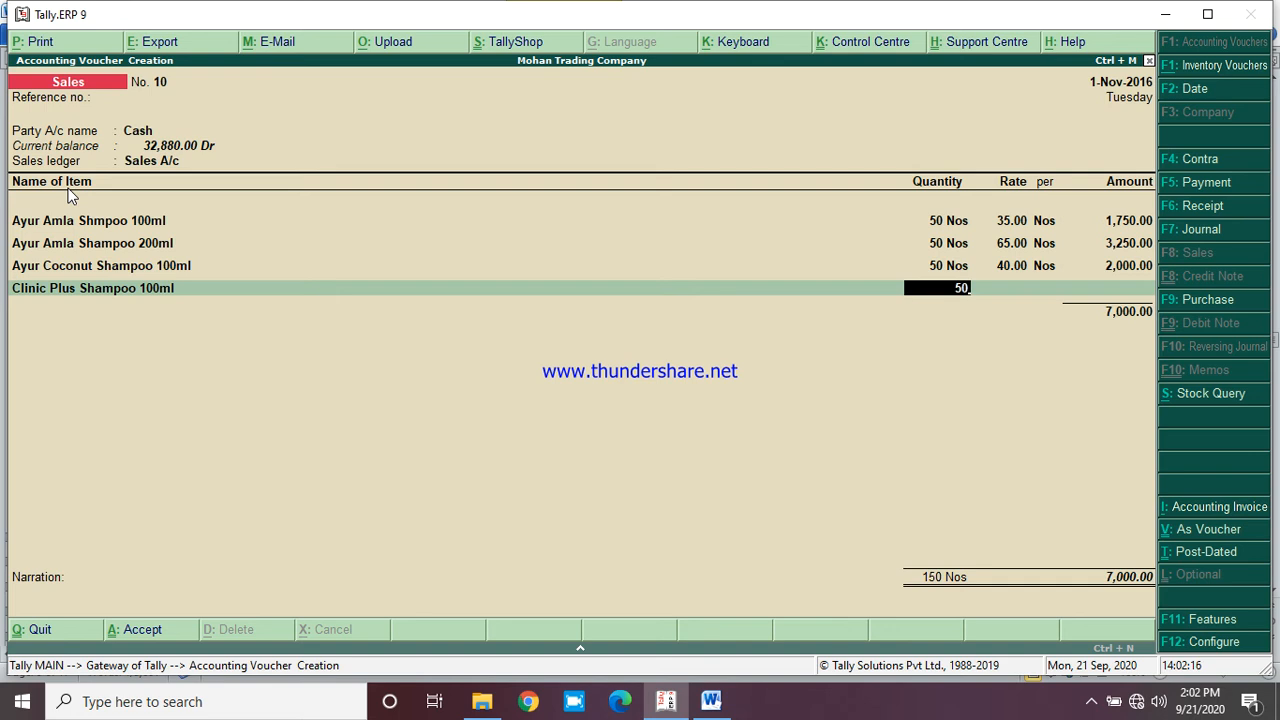
key(Return)
text(47)
key(Return)
key(Return)
key(Return)
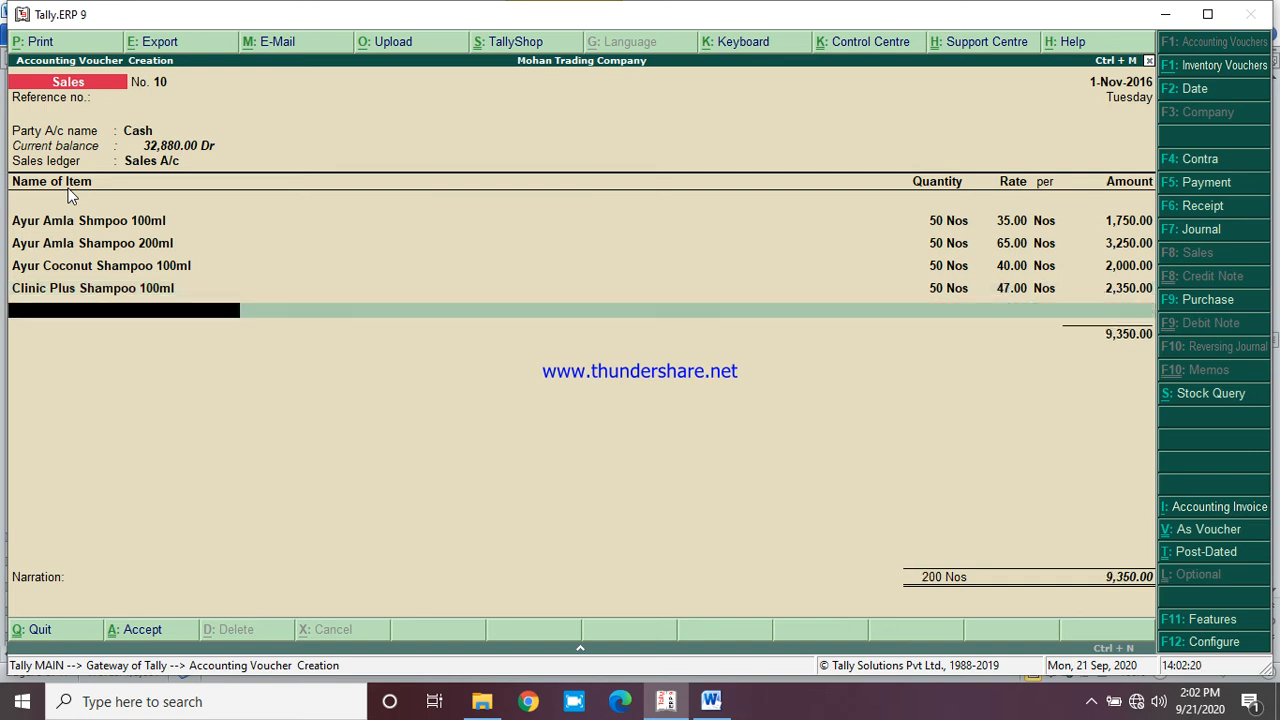
Add Clinic Plus Shampoo 200ml to the voucher with a quantity of 50 Nos, keeping the rate of 85
text(Cli)
key(Down)
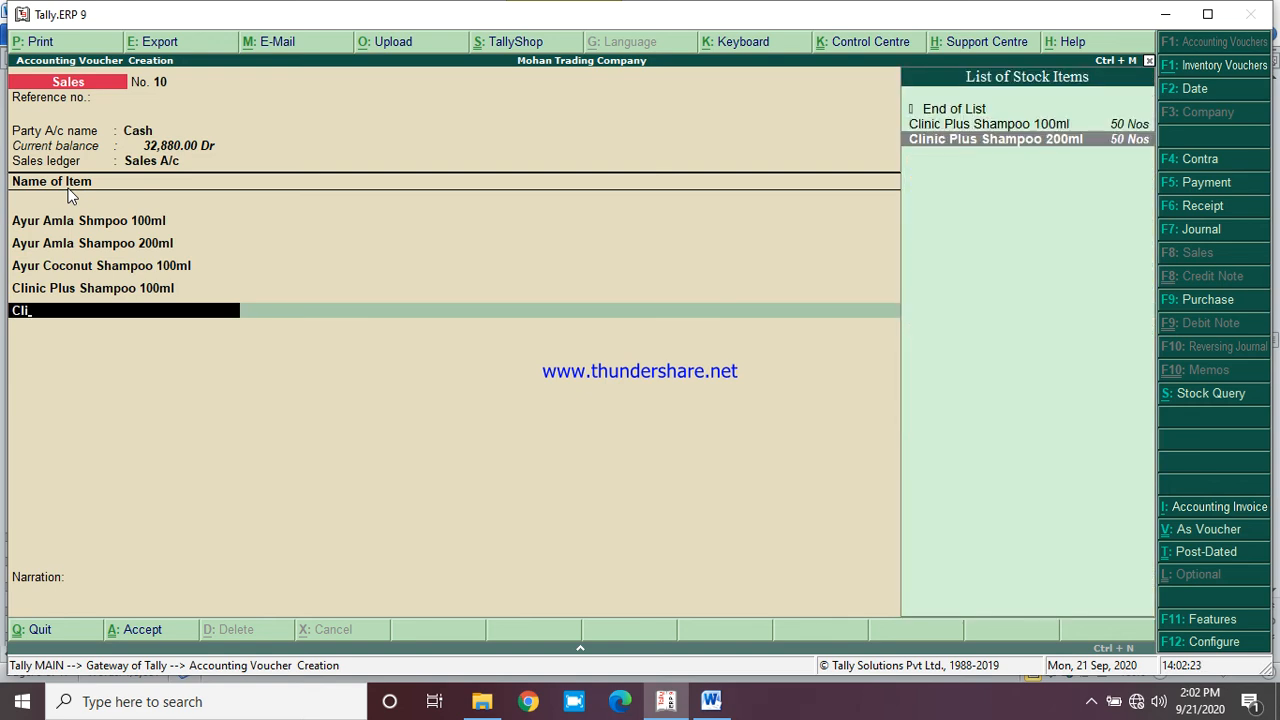
key(Return)
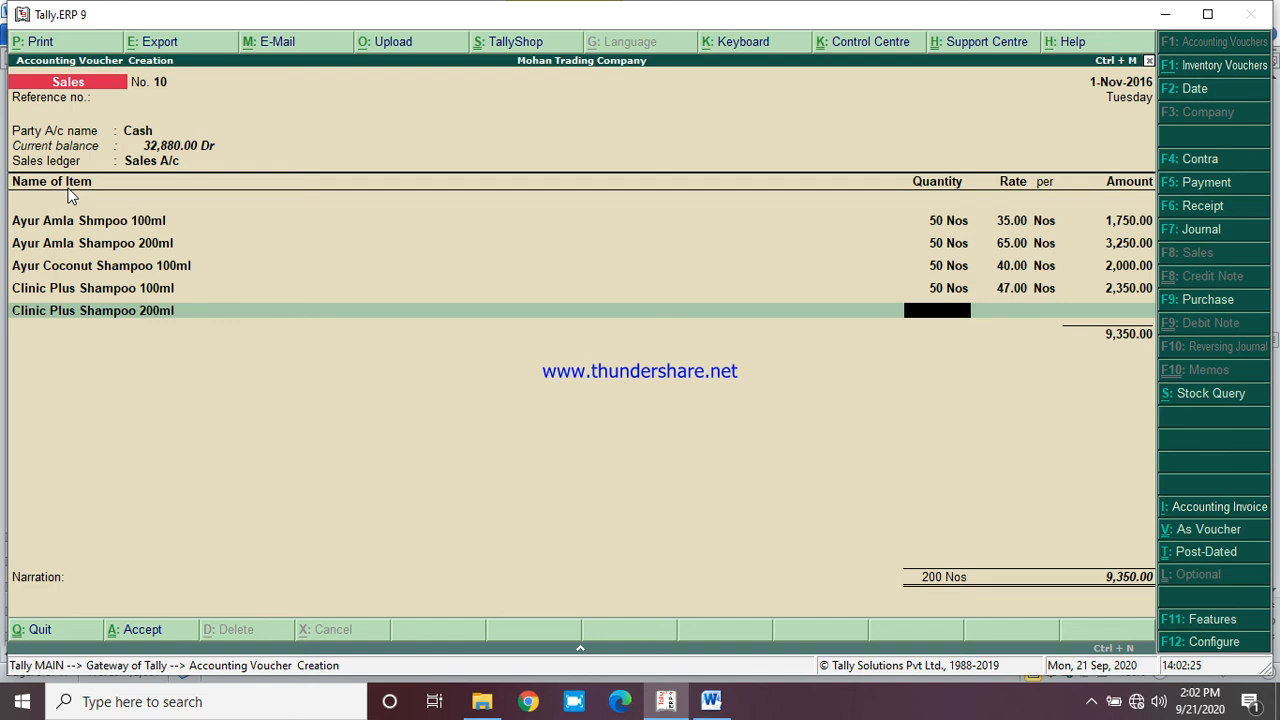
text(50 Nos)
key(Return)
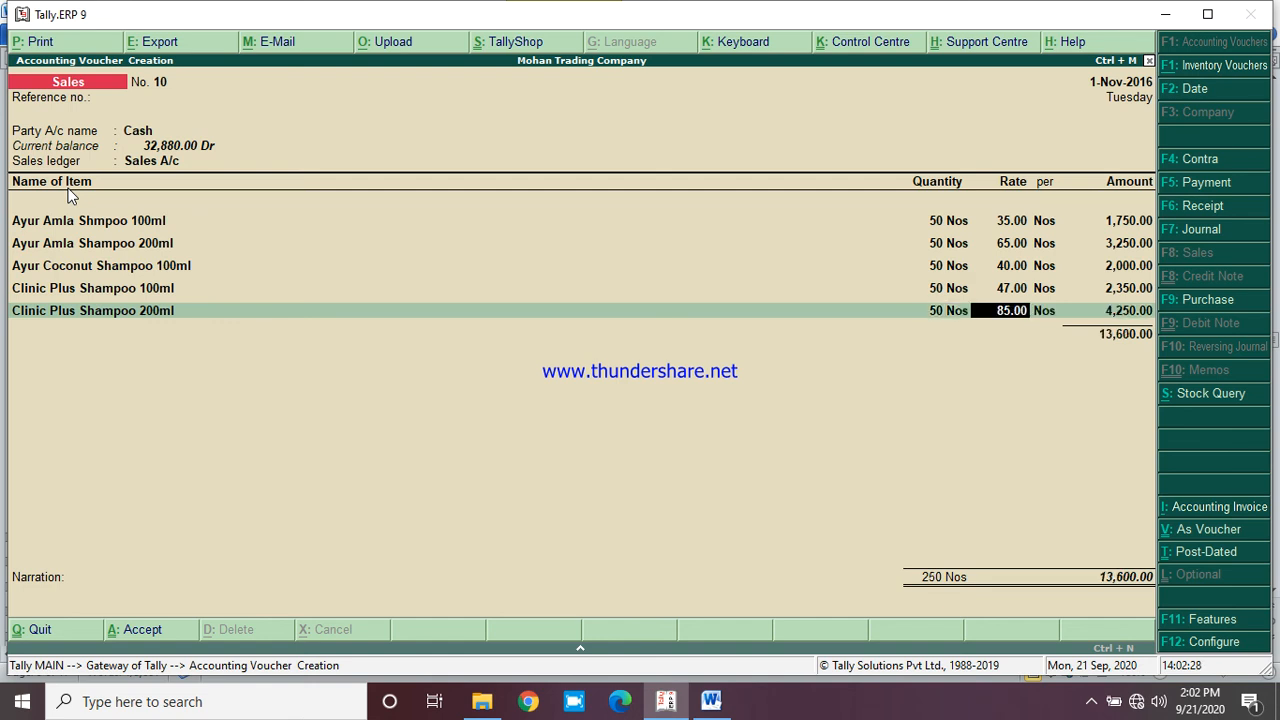
key(Return)
key(Return)
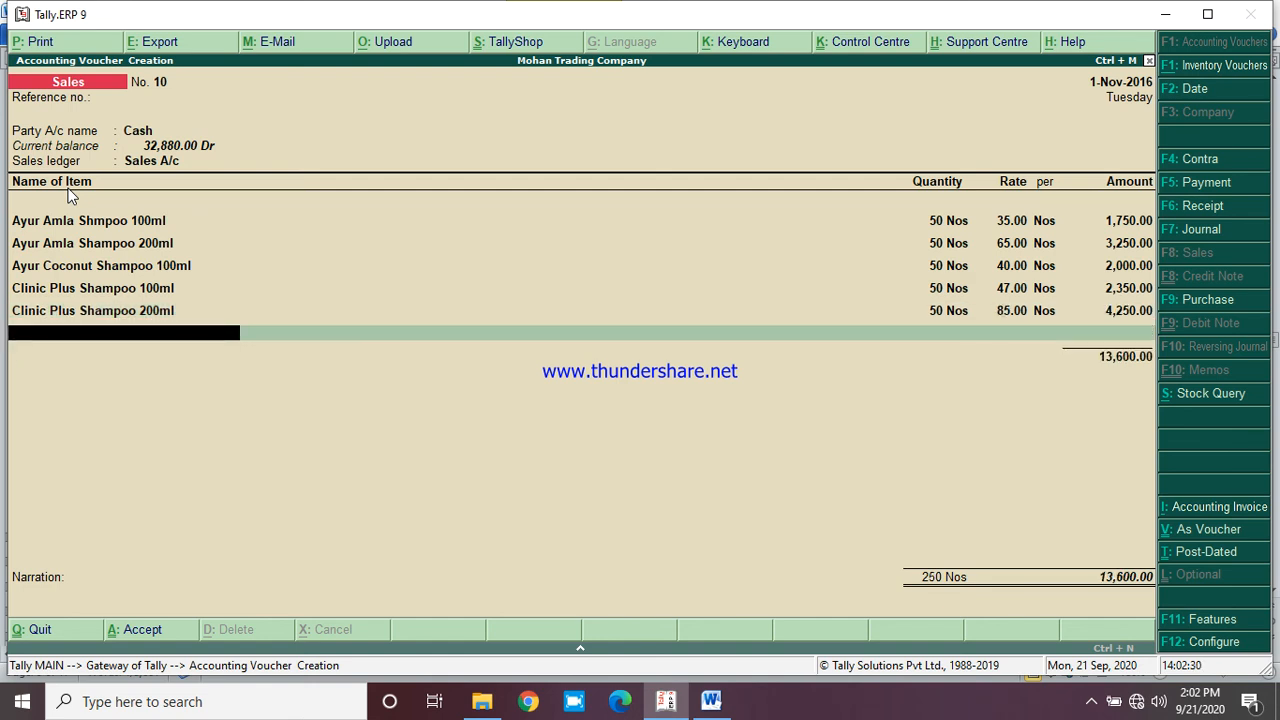
End the item list, leave the narration blank and save the cash sales voucher
key(Return)
key(Return)
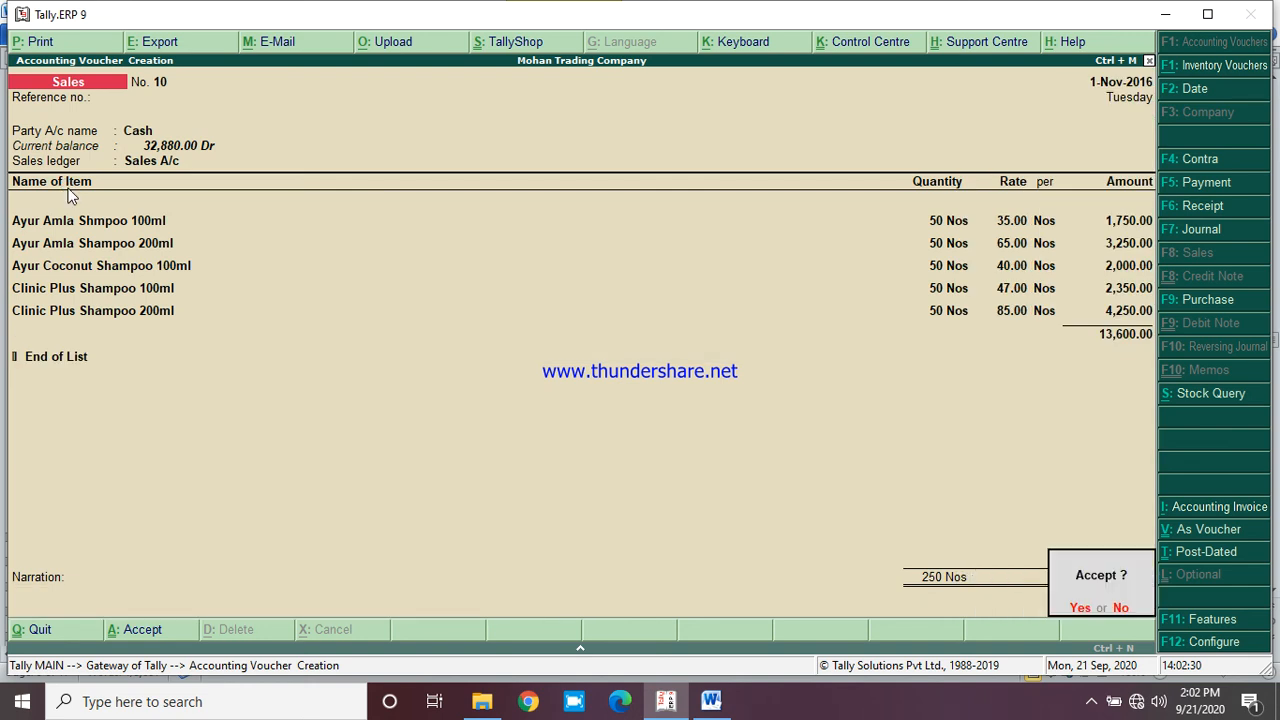
key(Return)
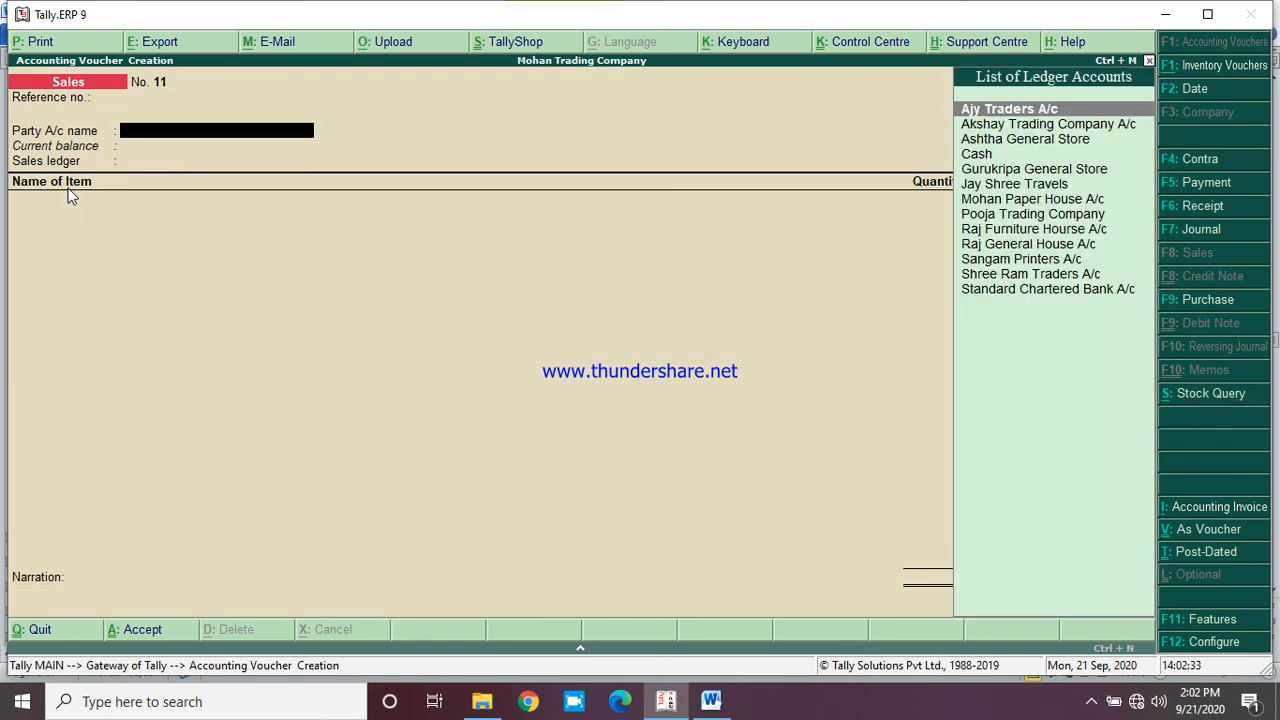
Switch to the Word case study and read the ledger balances and grand total of the November trial balance after transaction 80
click(712, 702)
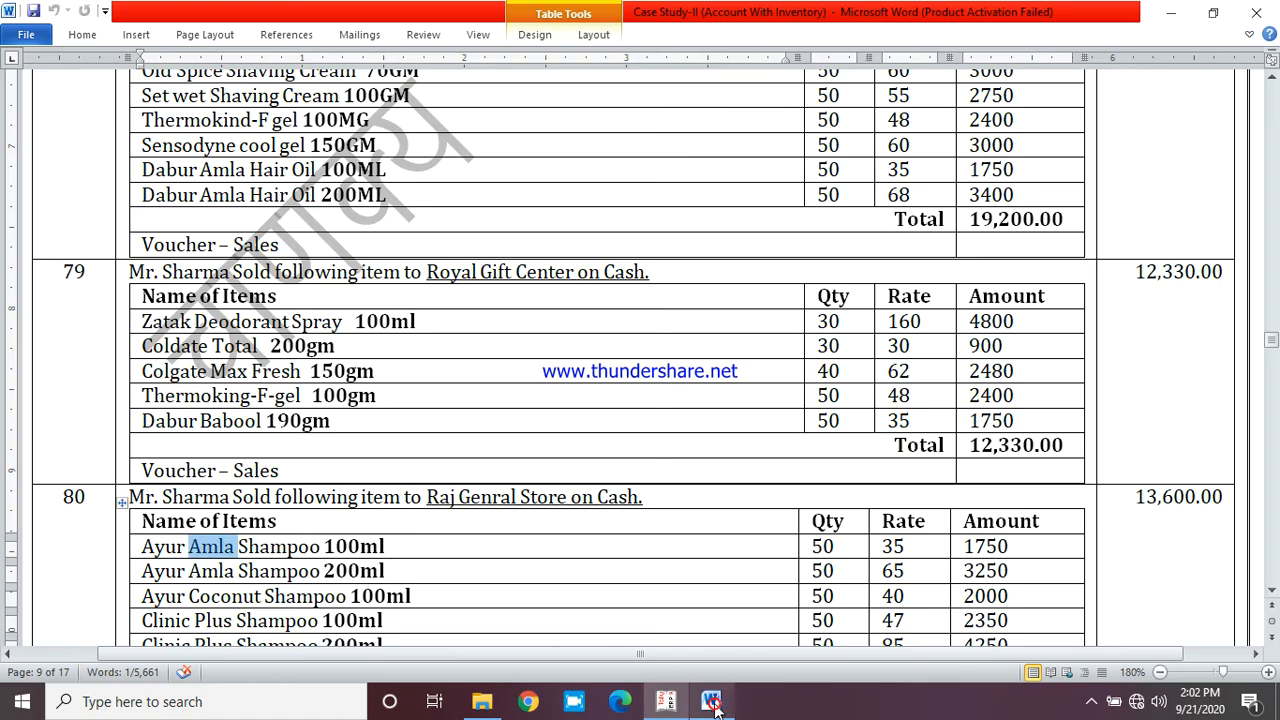
click(1272, 591)
click(1274, 594)
click(1274, 594)
click(1274, 594)
click(1274, 594)
click(1274, 595)
click(1274, 595)
click(1274, 595)
click(1274, 595)
click(1274, 595)
click(1274, 595)
click(1274, 595)
click(1274, 595)
click(1274, 595)
click(1274, 595)
click(1274, 595)
click(1274, 595)
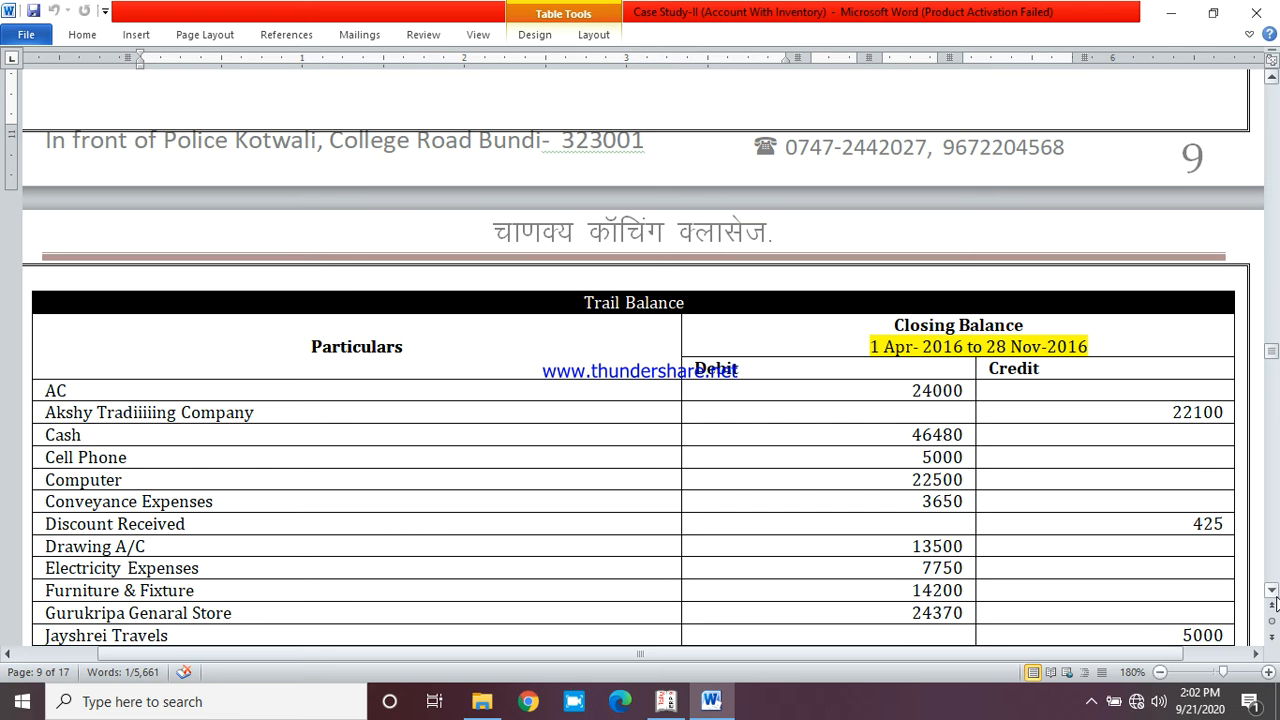
click(1274, 595)
click(1274, 595)
click(1274, 595)
click(1274, 595)
click(1274, 595)
click(1274, 595)
click(1274, 595)
click(1274, 595)
click(1274, 595)
click(1274, 595)
click(1274, 595)
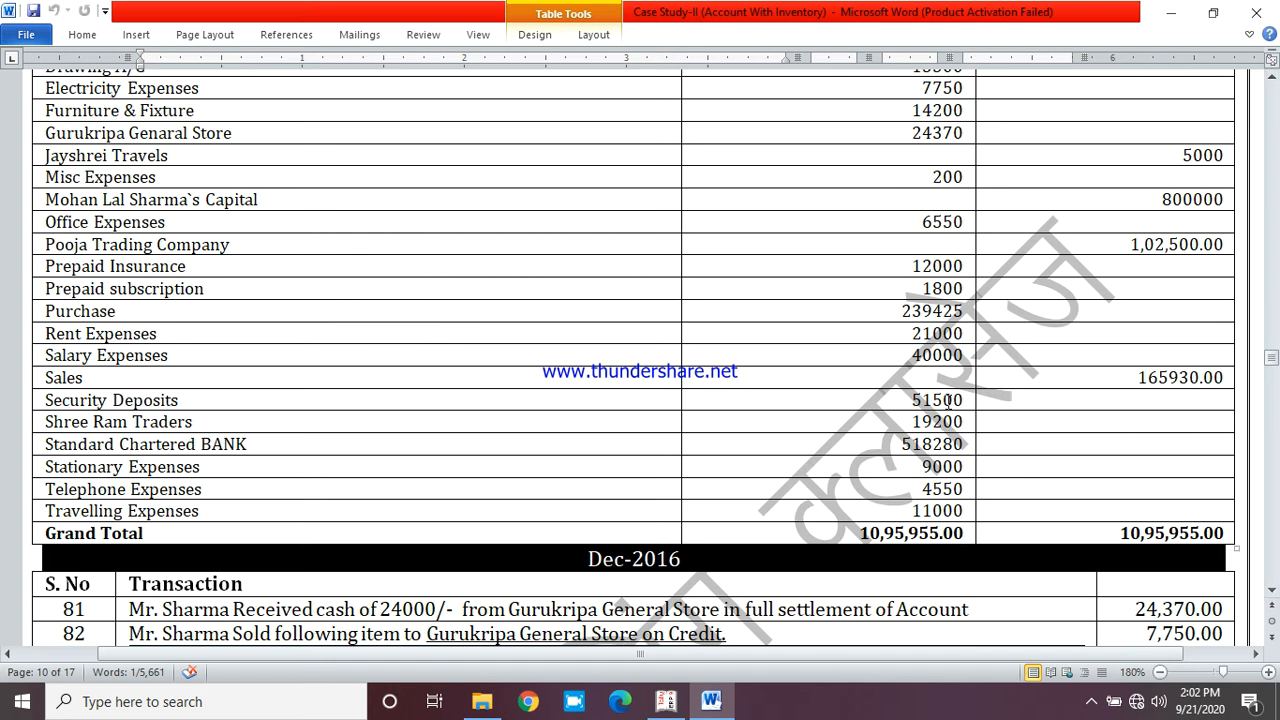
click(922, 441)
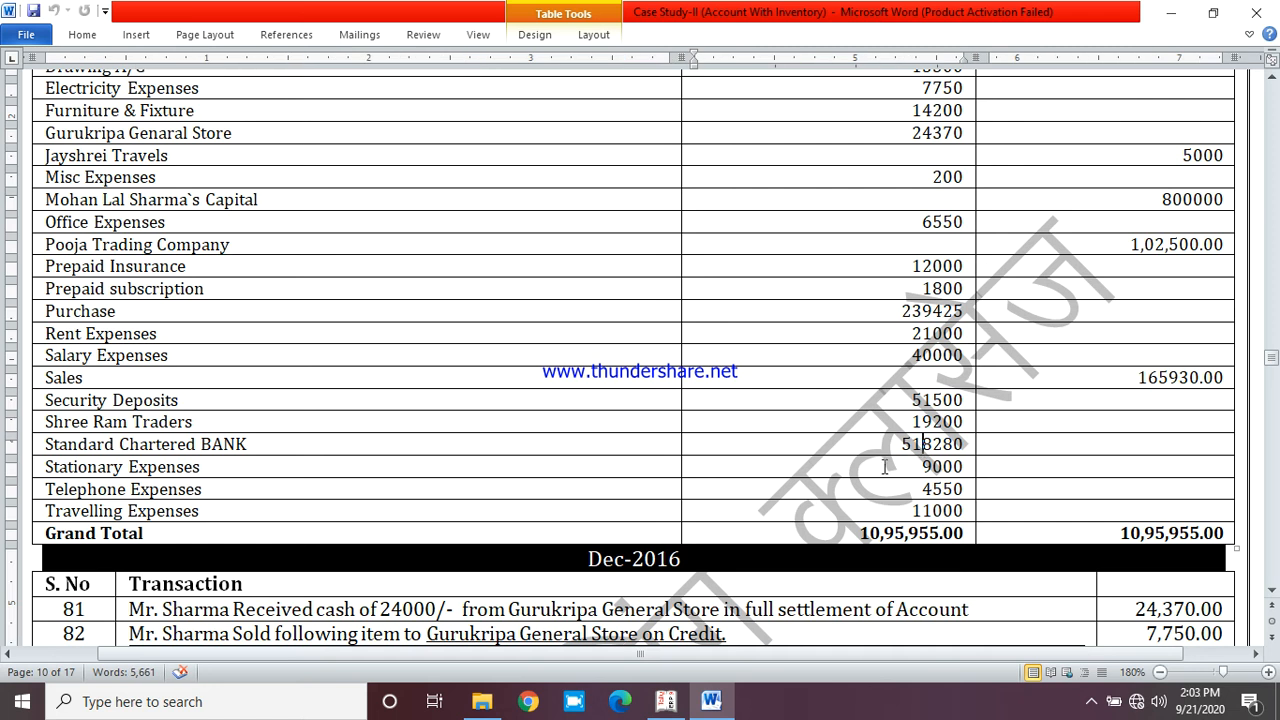
Return to Tally.ERP 9, leave voucher entry and display the company's Trial Balance to compare its grand total with the case study
click(720, 702)
click(716, 702)
click(716, 702)
key(Escape)
key(y)
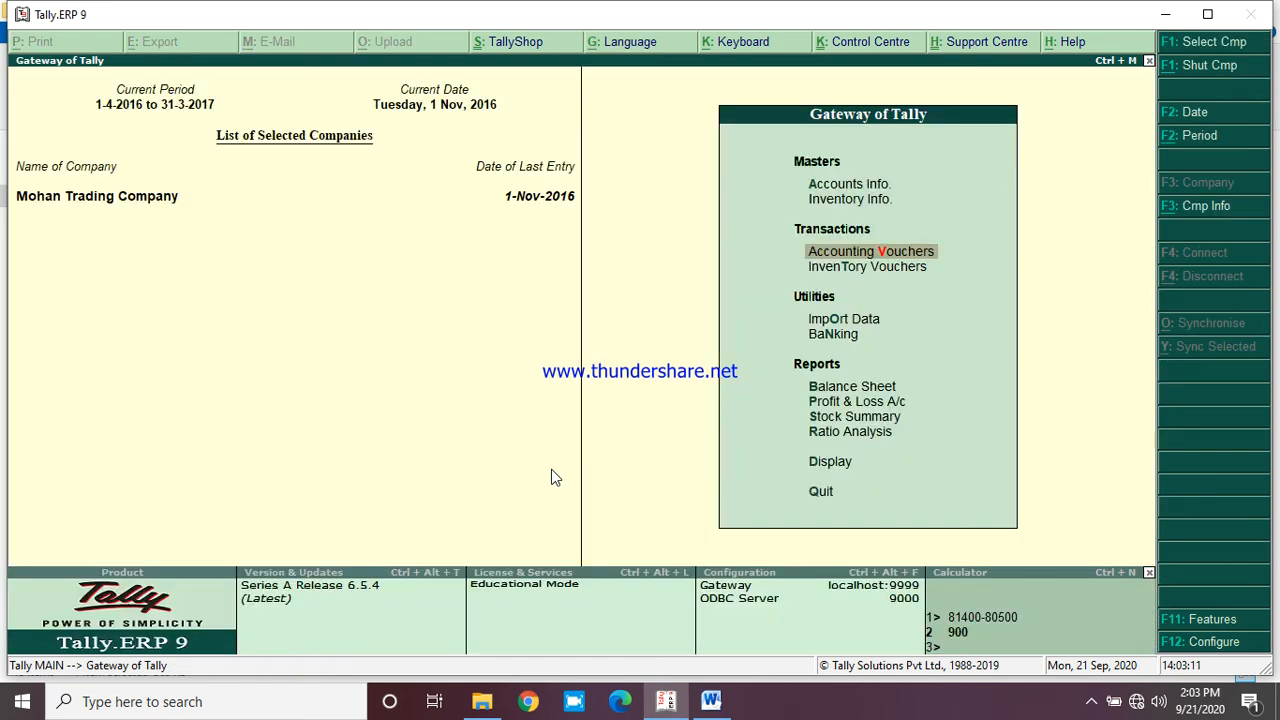
key(Down)
key(Down)
key(Down)
key(Down)
key(Down)
key(Down)
key(Down)
key(Down)
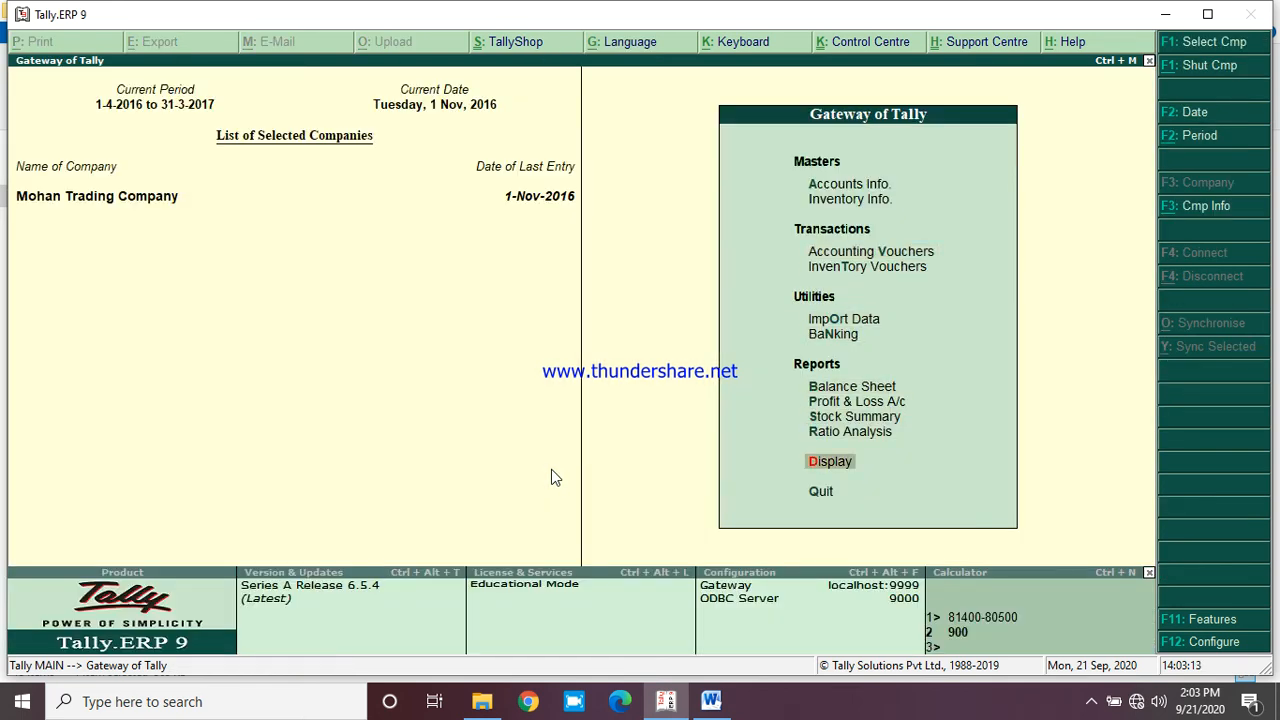
key(Return)
key(Return)
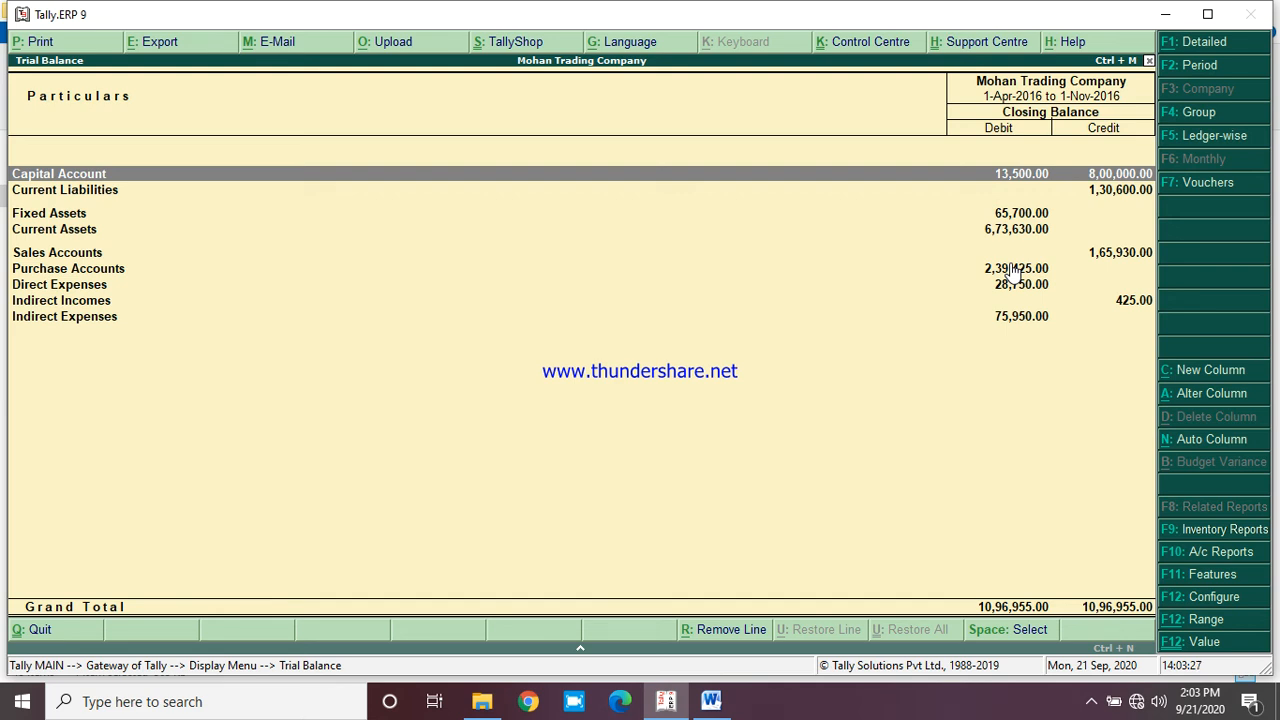
Close the Trial Balance and open the Travelling Exp journal voucher from the Day Book for alteration
key(Escape)
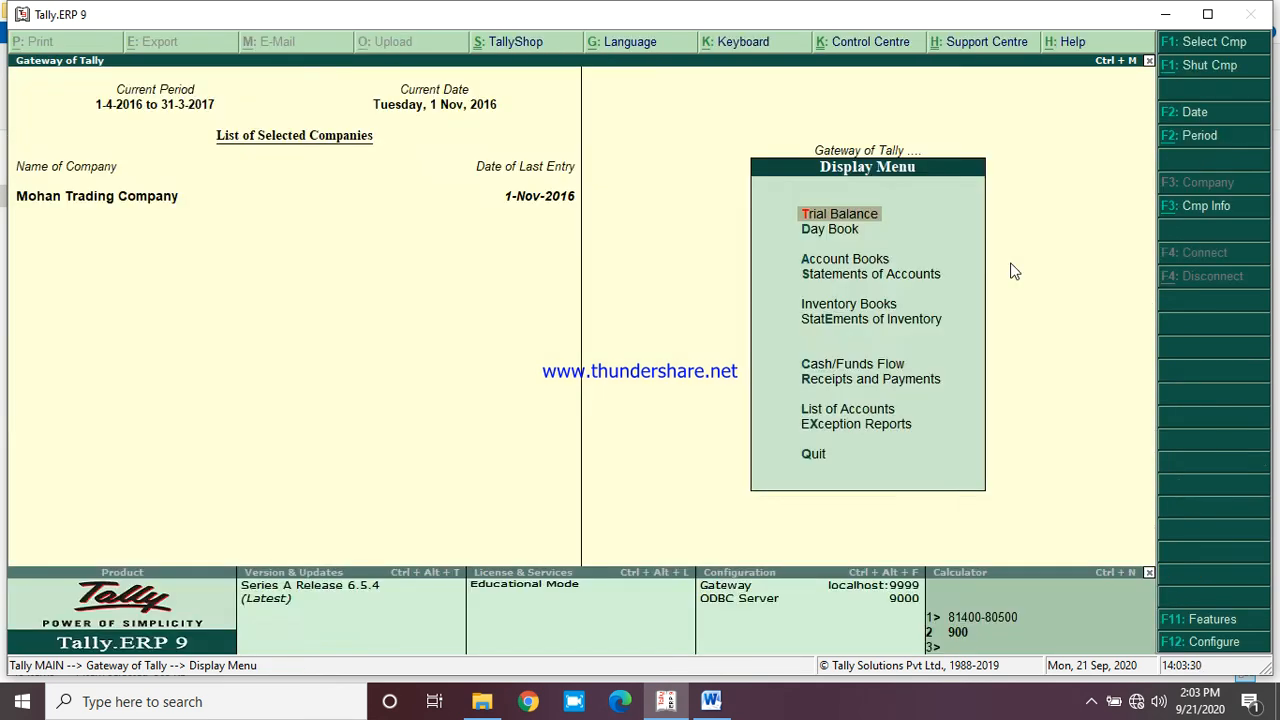
key(Down)
key(Return)
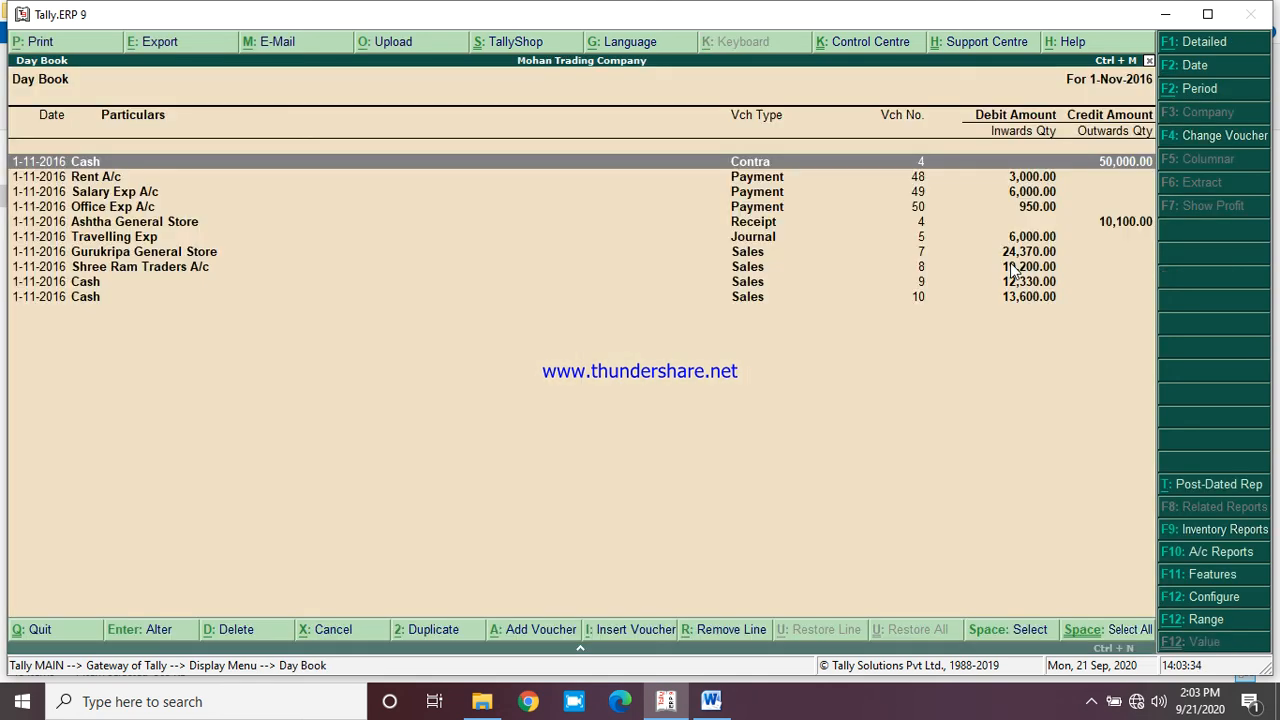
key(Down)
key(Down)
key(Down)
key(Down)
key(Down)
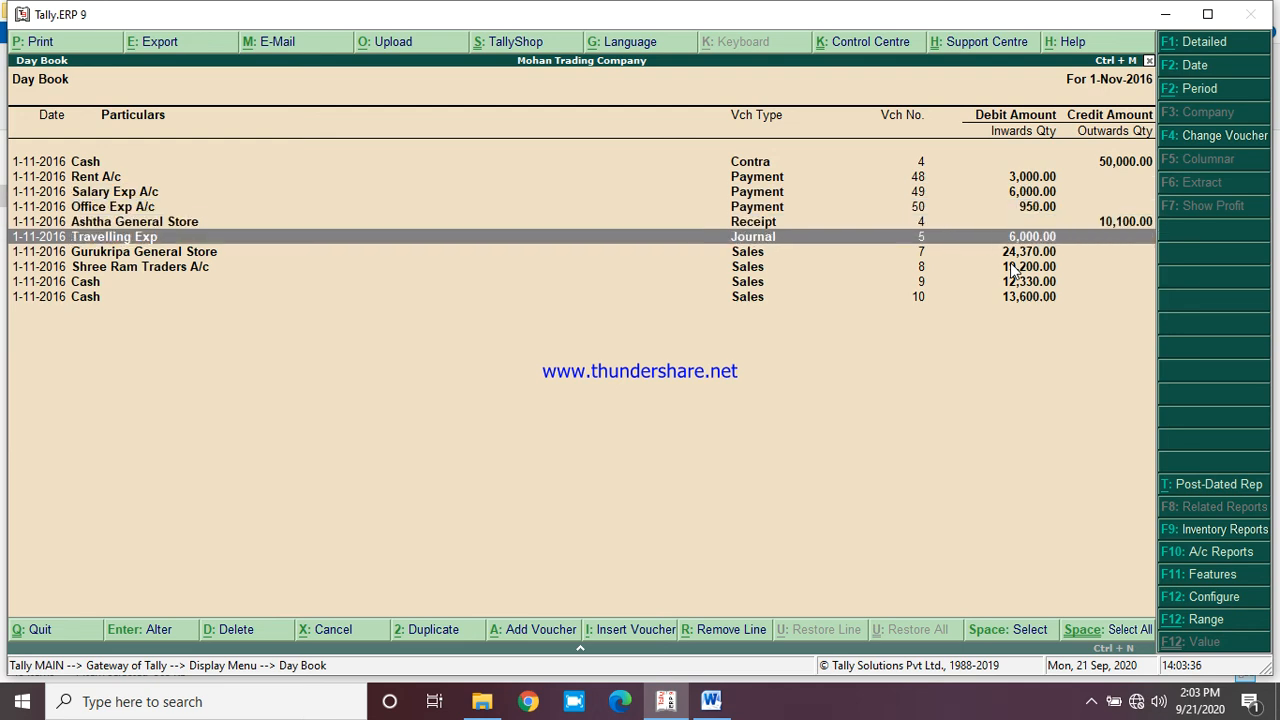
key(Return)
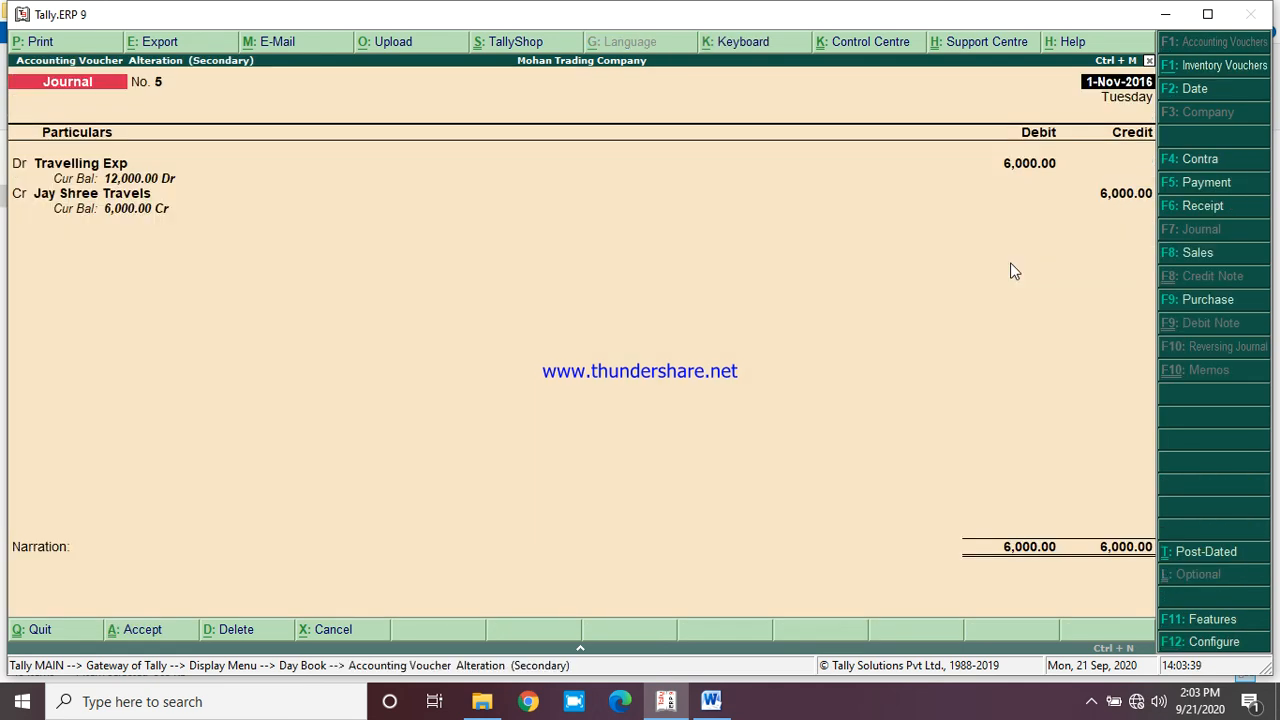
Set the Travelling Exp debit in the journal voucher to 5000, carry it to the Jay Shree Travels credit and save
key(Return)
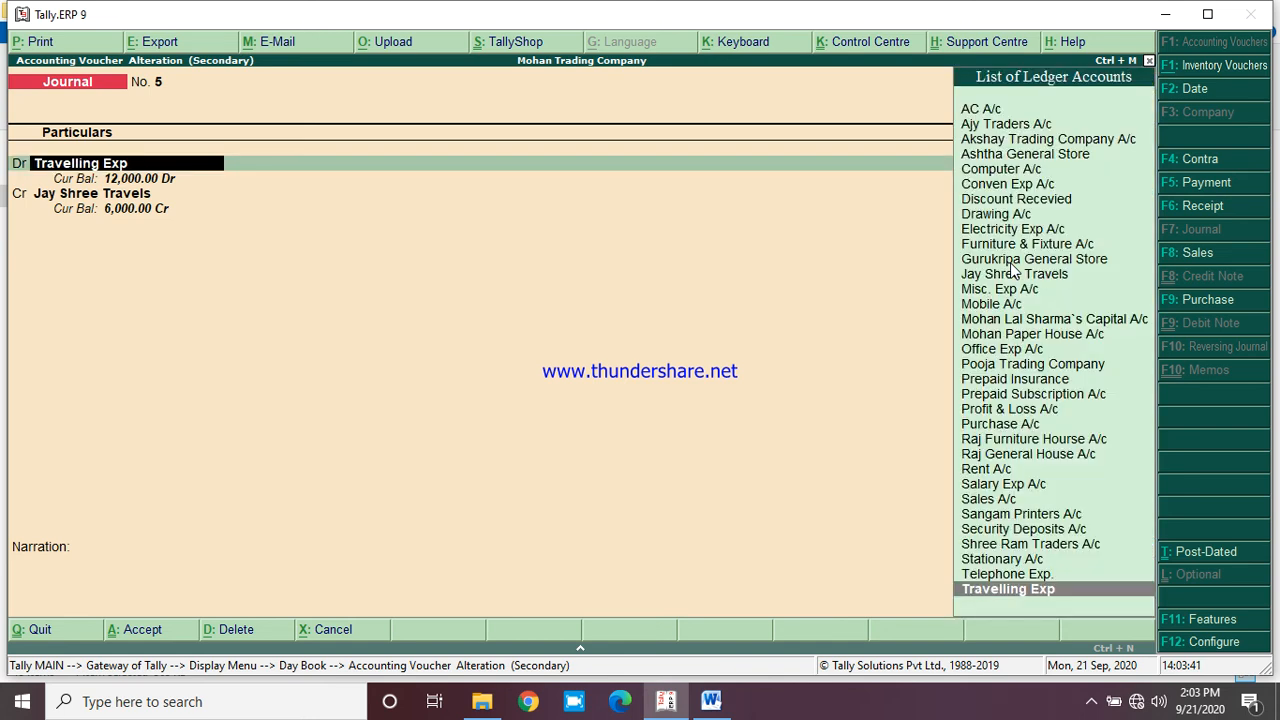
key(Return)
text(5000)
key(Return)
key(Return)
key(Return)
key(Return)
key(Return)
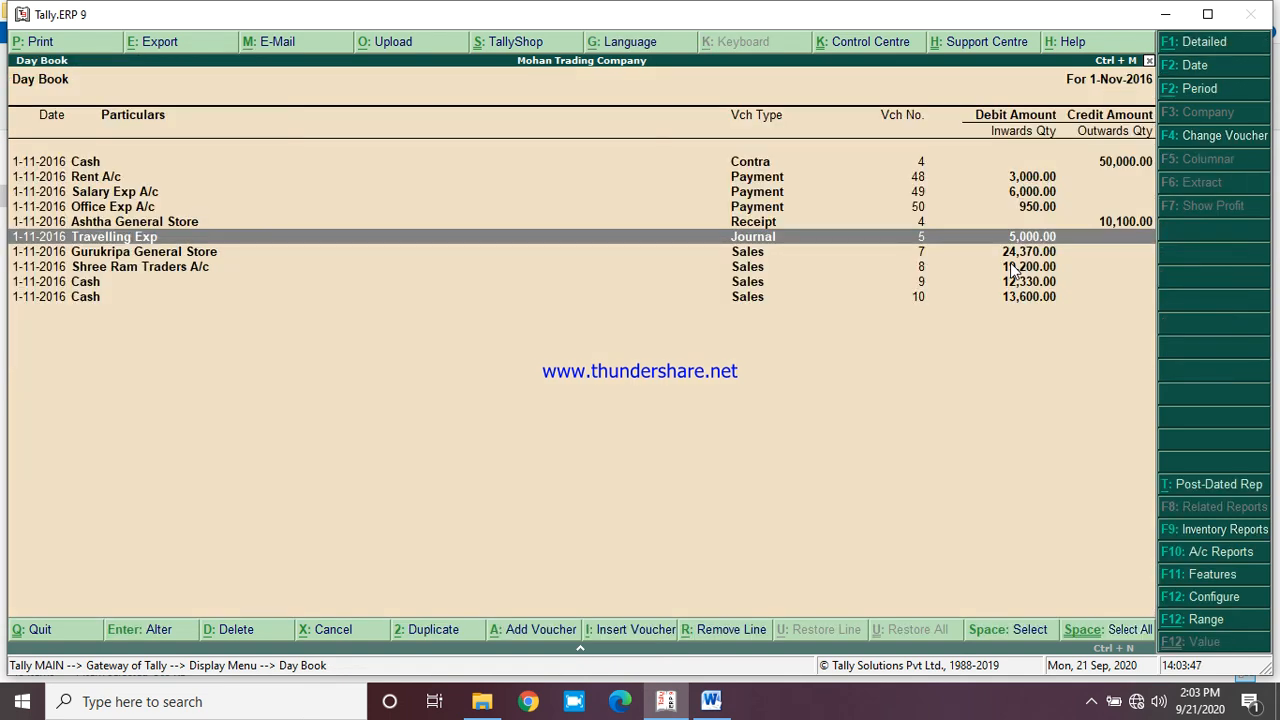
Reopen the Trial Balance, show it ledger-wise and check the Cash and Standard Chartered Bank A/c balances
key(Escape)
key(Up)
key(Return)
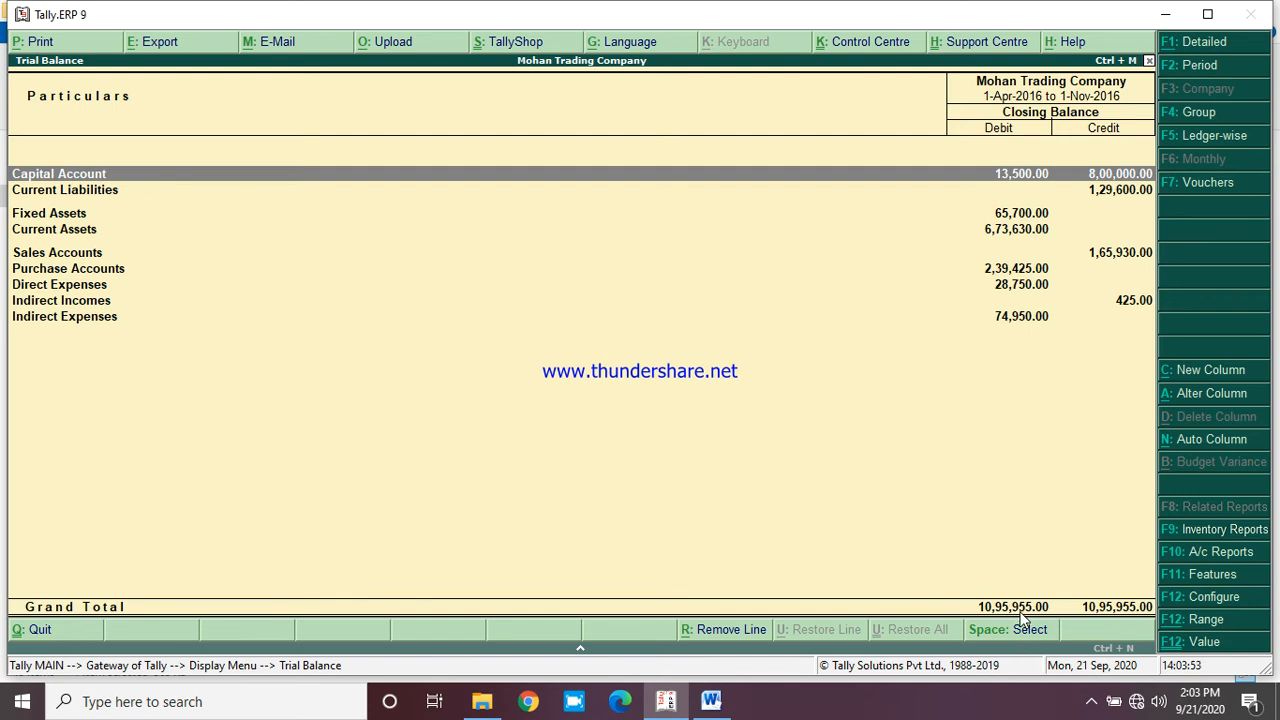
click(1198, 140)
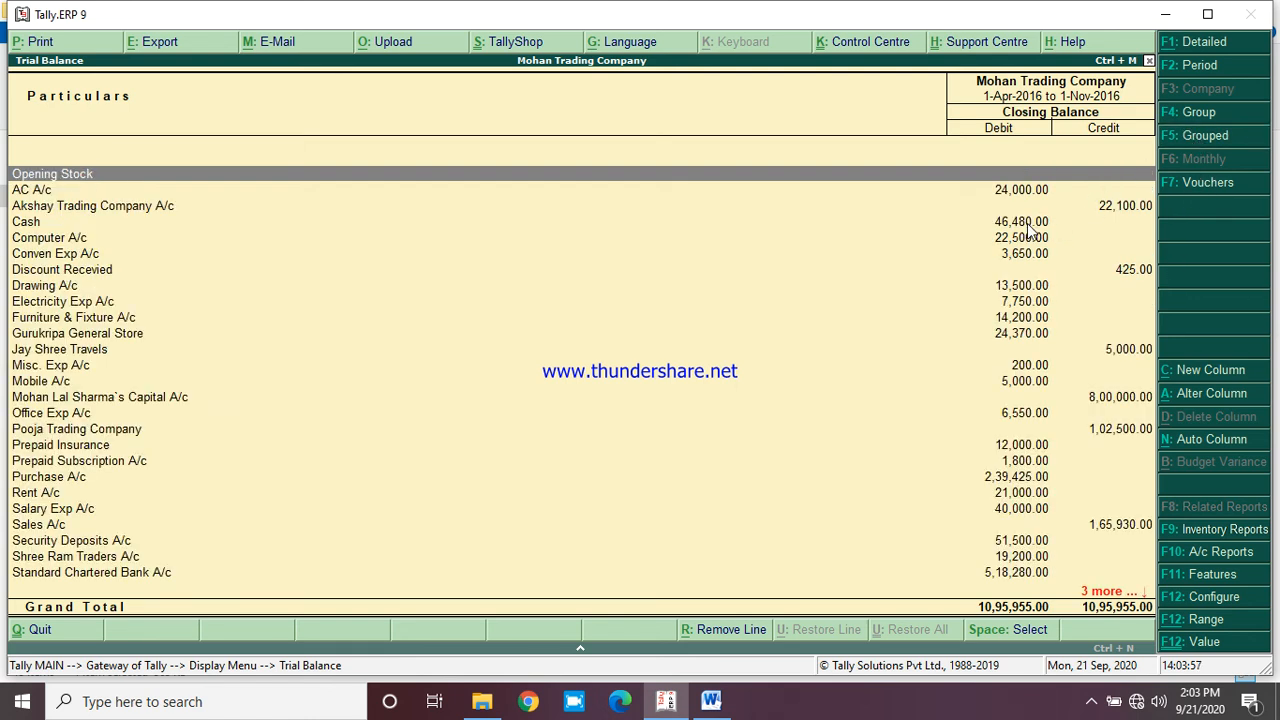
click(1027, 224)
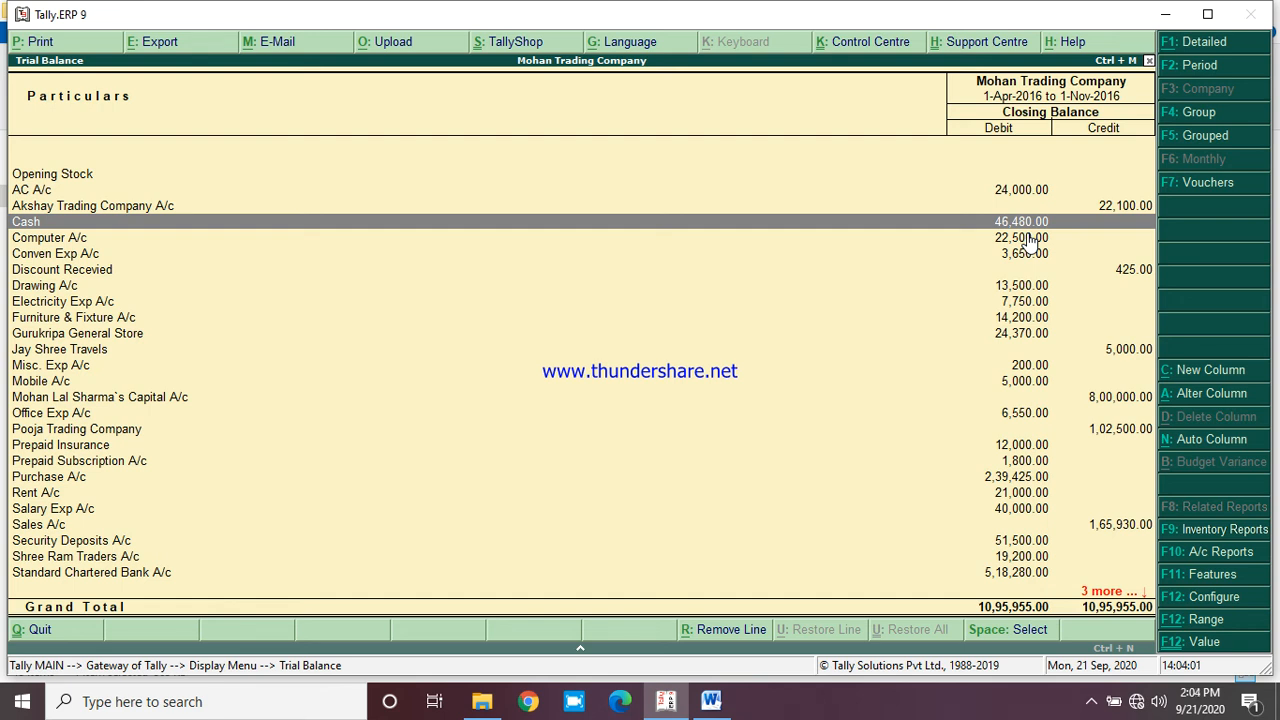
click(1003, 576)
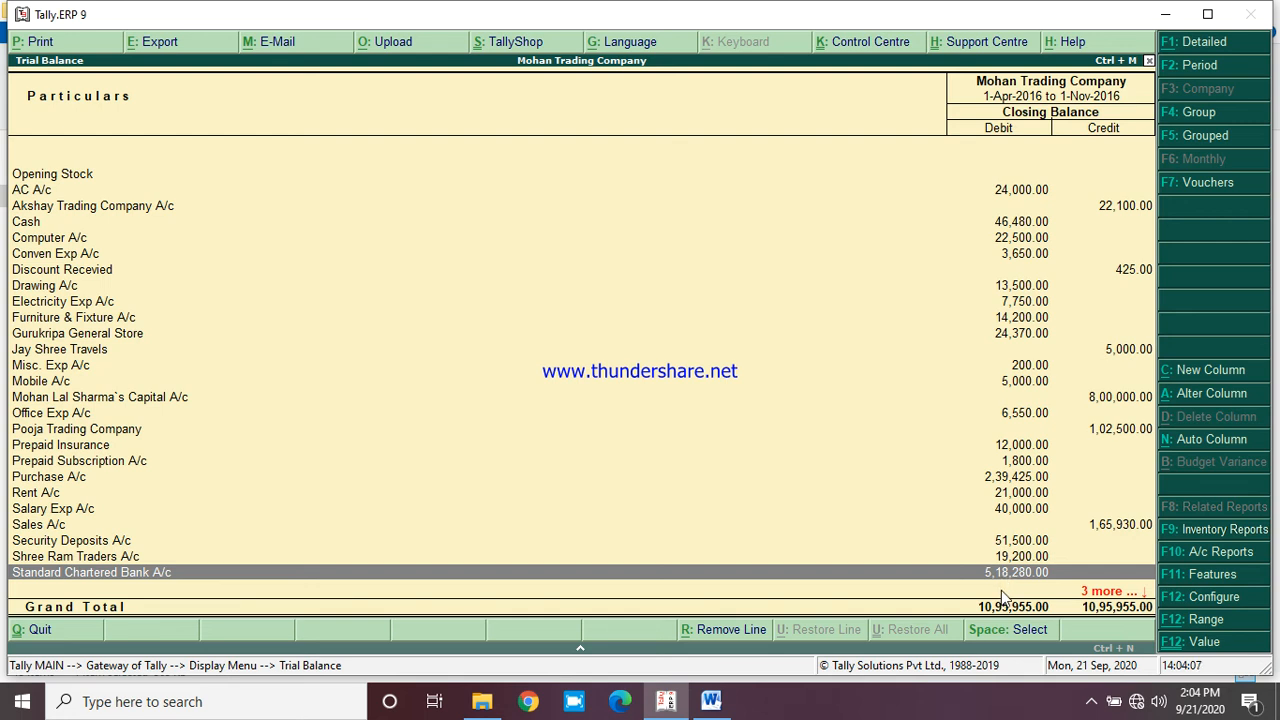
Switch to the Word case study, compare its trial balance with Tally's and read the Dec-2016 transactions from 81 onward
click(720, 706)
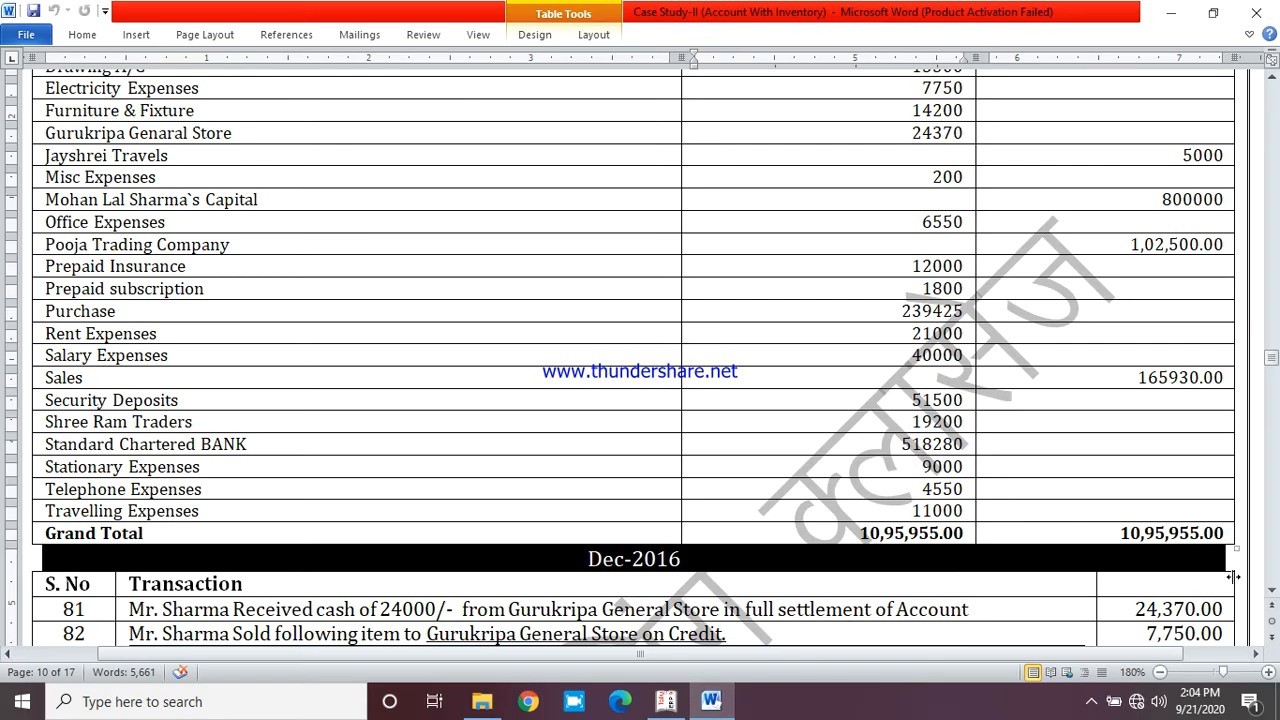
scroll(1270, 596, down, 5)
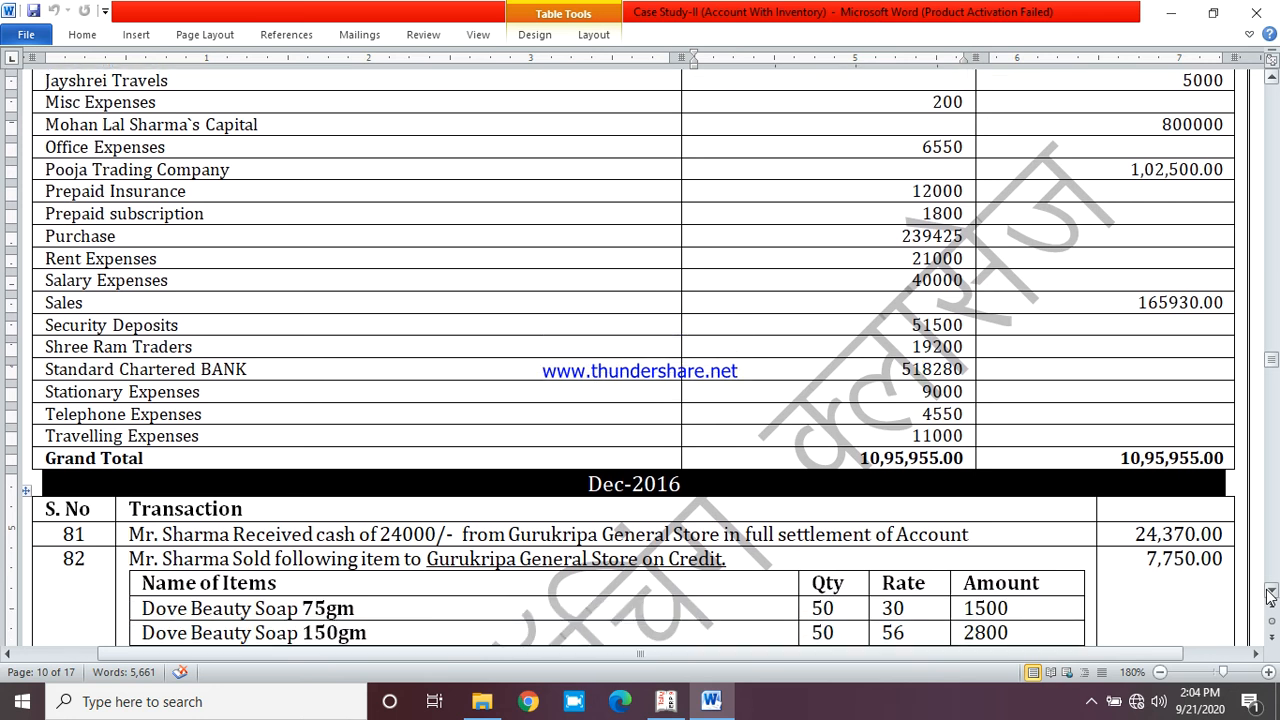
scroll(1270, 596, down, 5)
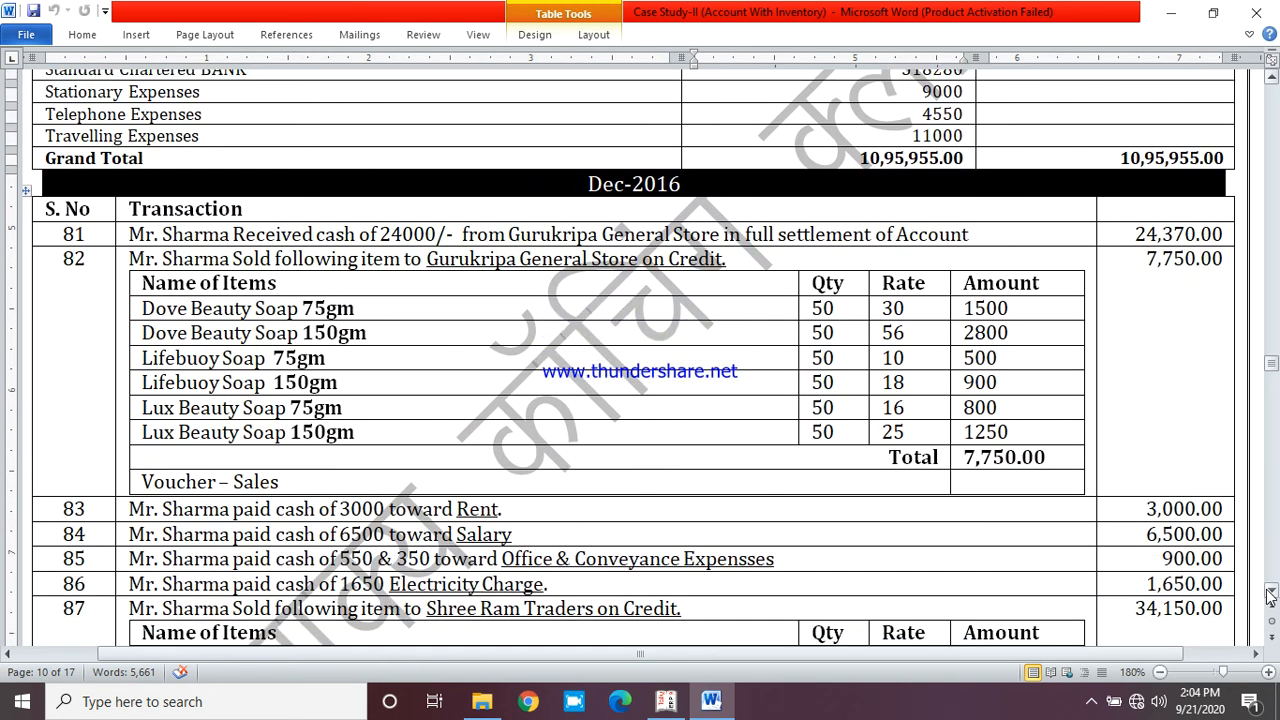
scroll(1270, 596, down, 2)
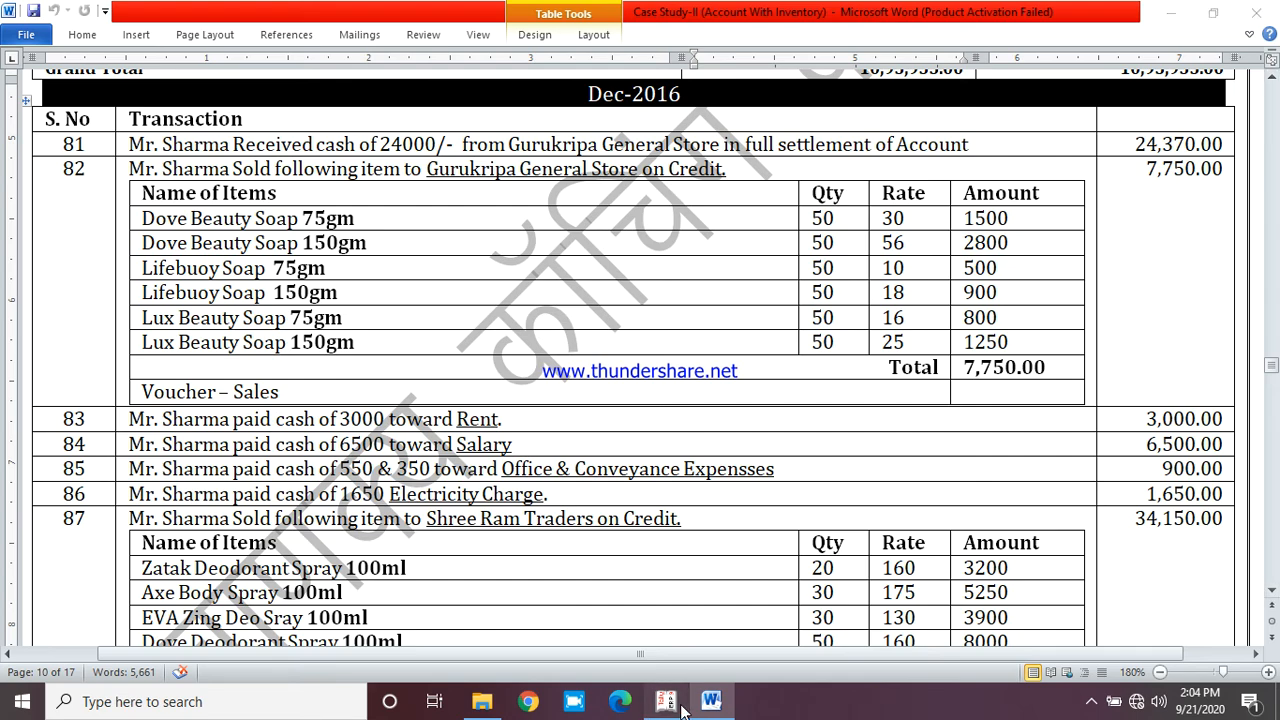
Return to Tally.ERP 9, leave the Trial Balance and open accounting voucher entry with the voucher date set to 1-12-2016
click(665, 701)
key(Escape)
key(Escape)
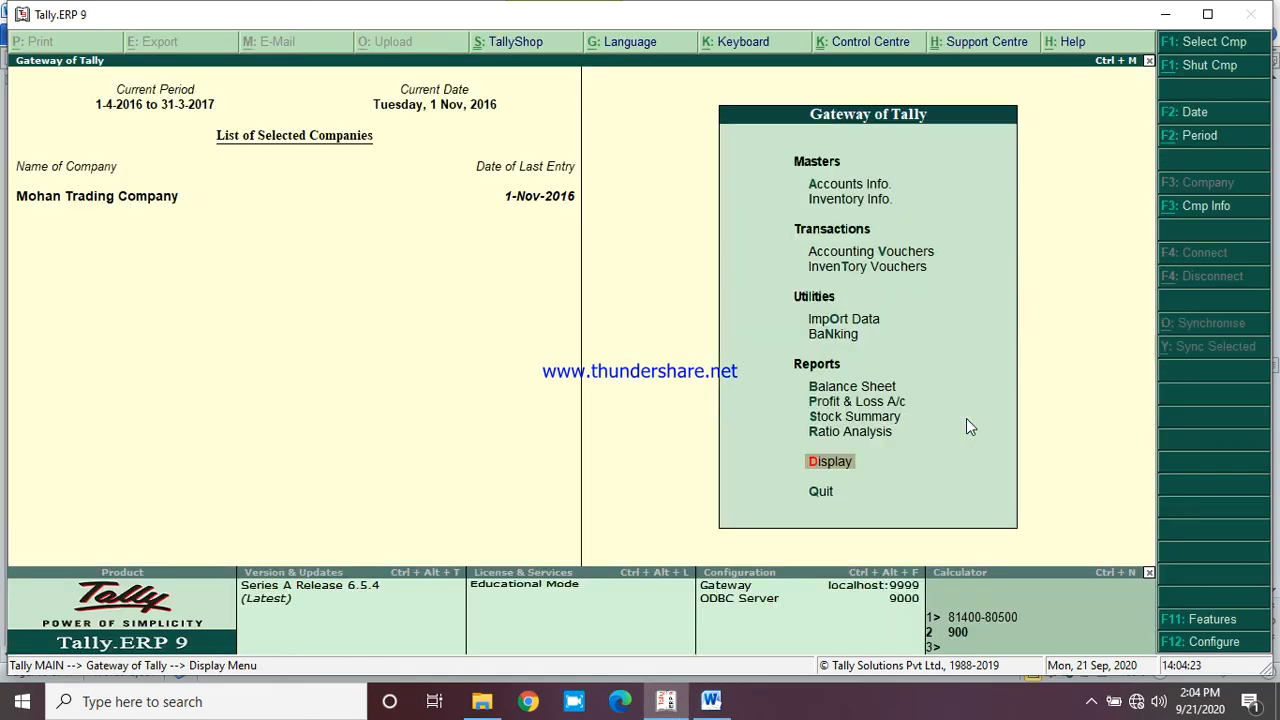
click(910, 258)
click(1178, 92)
text(1-12-2016)
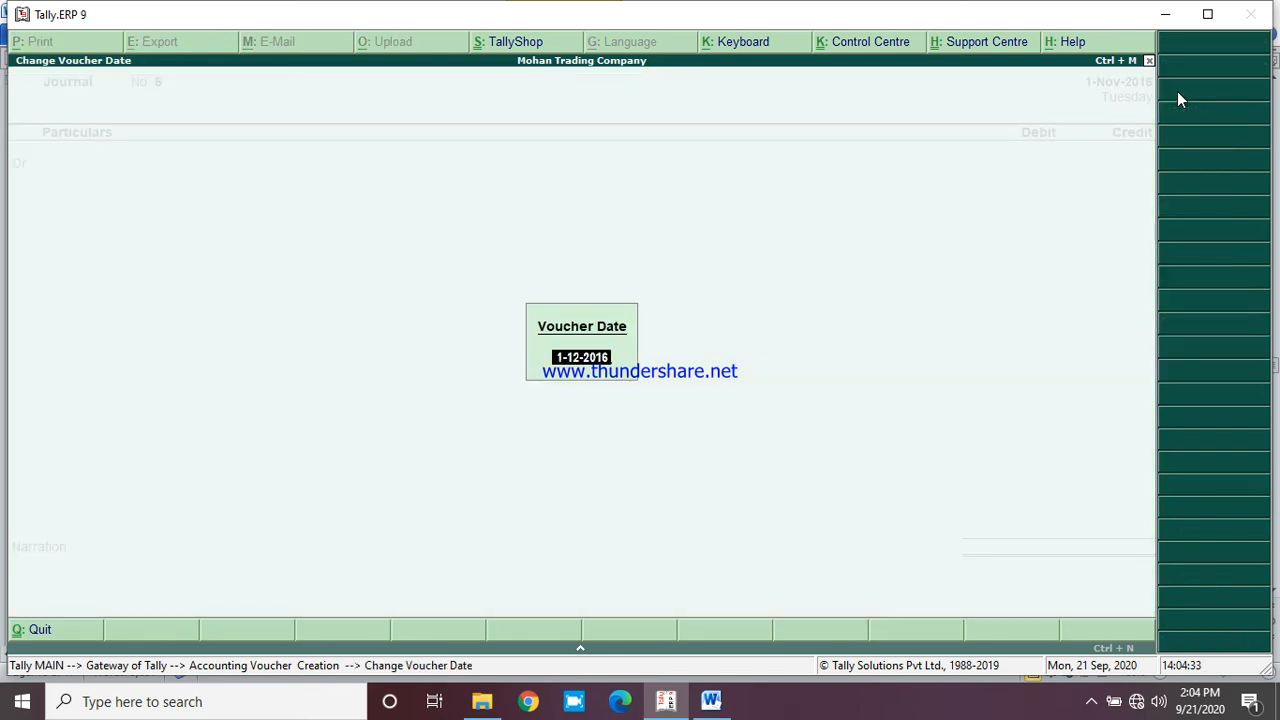
key(Return)
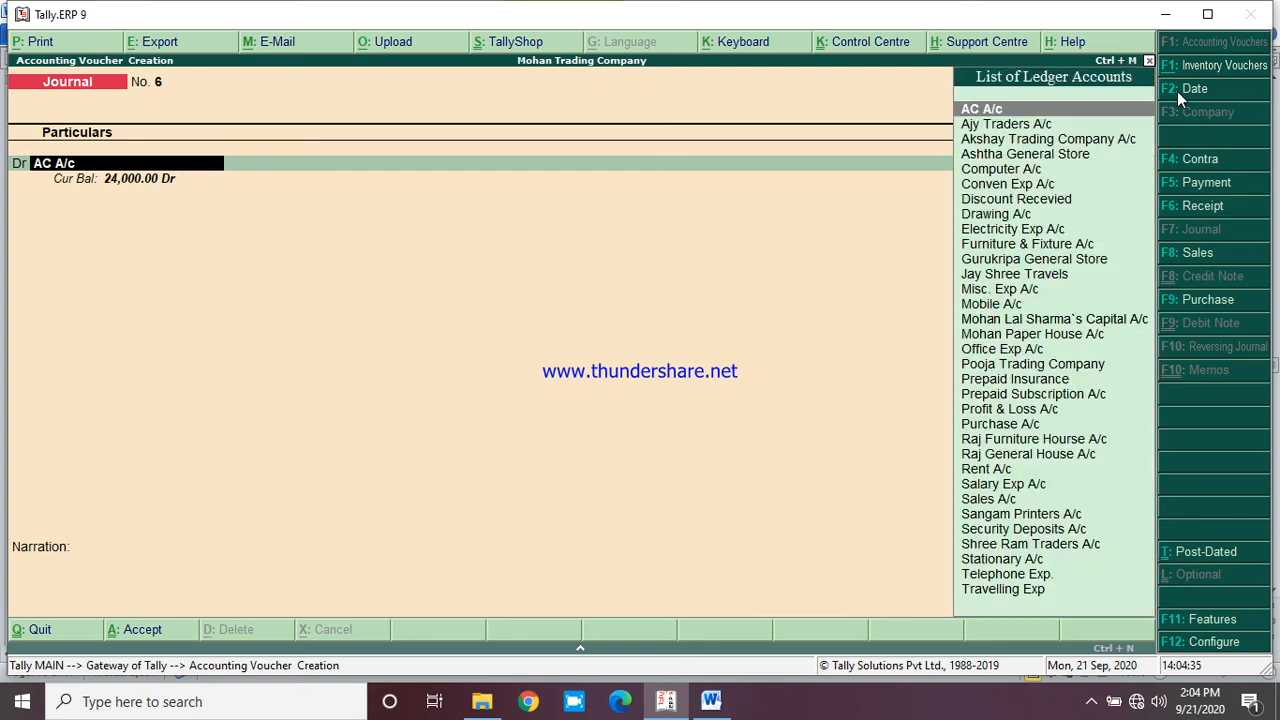
Following transaction 81 in the Word case study, start a Tally receipt voucher crediting Gurukripa General Store 24370 against reference 7
click(731, 704)
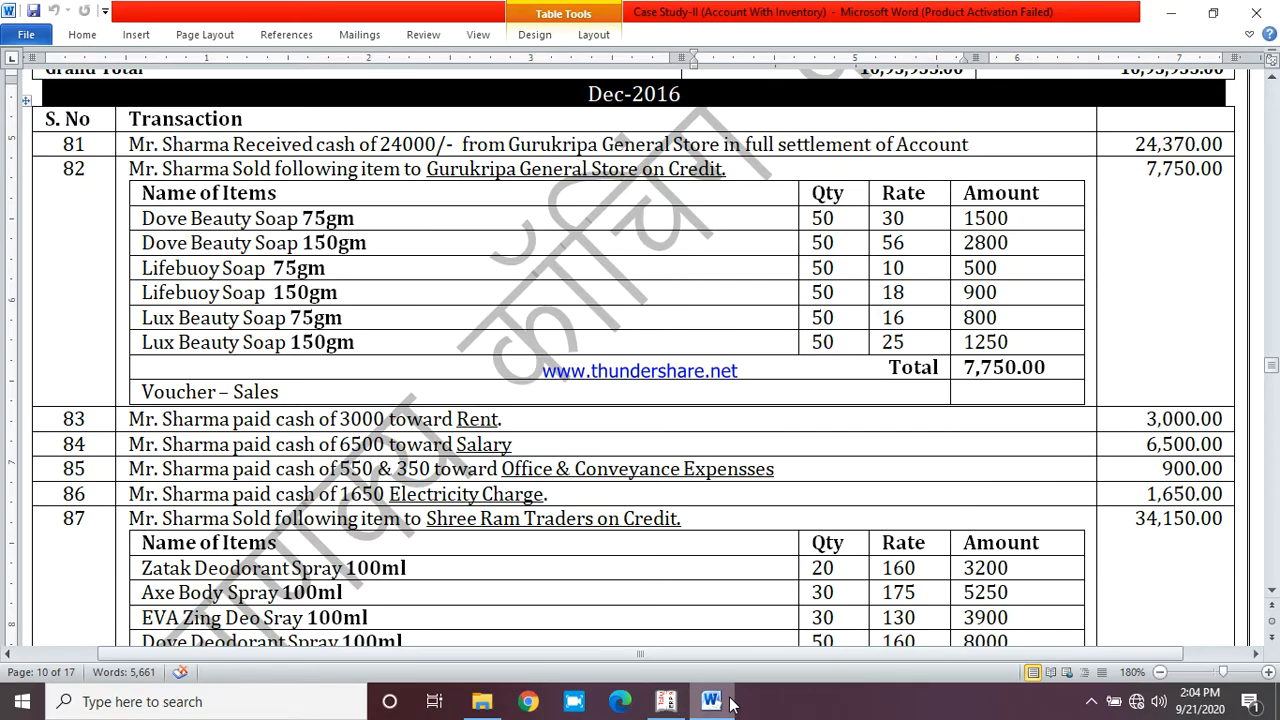
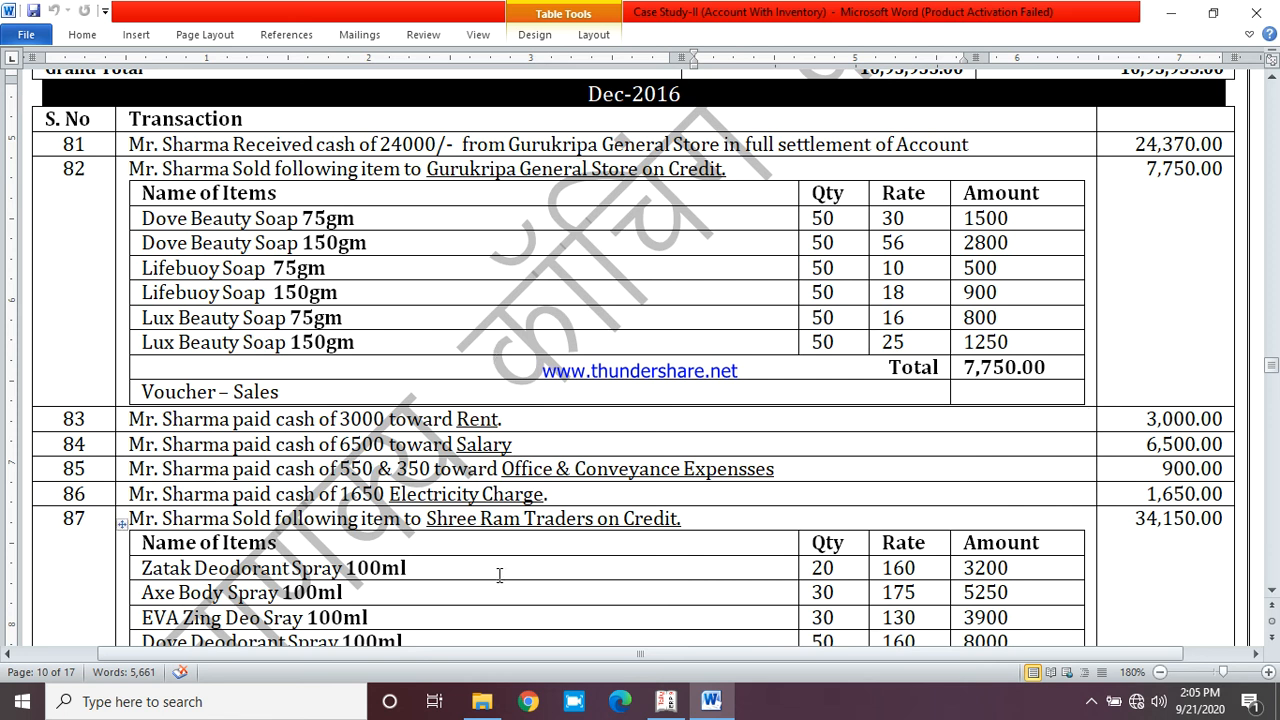
click(665, 701)
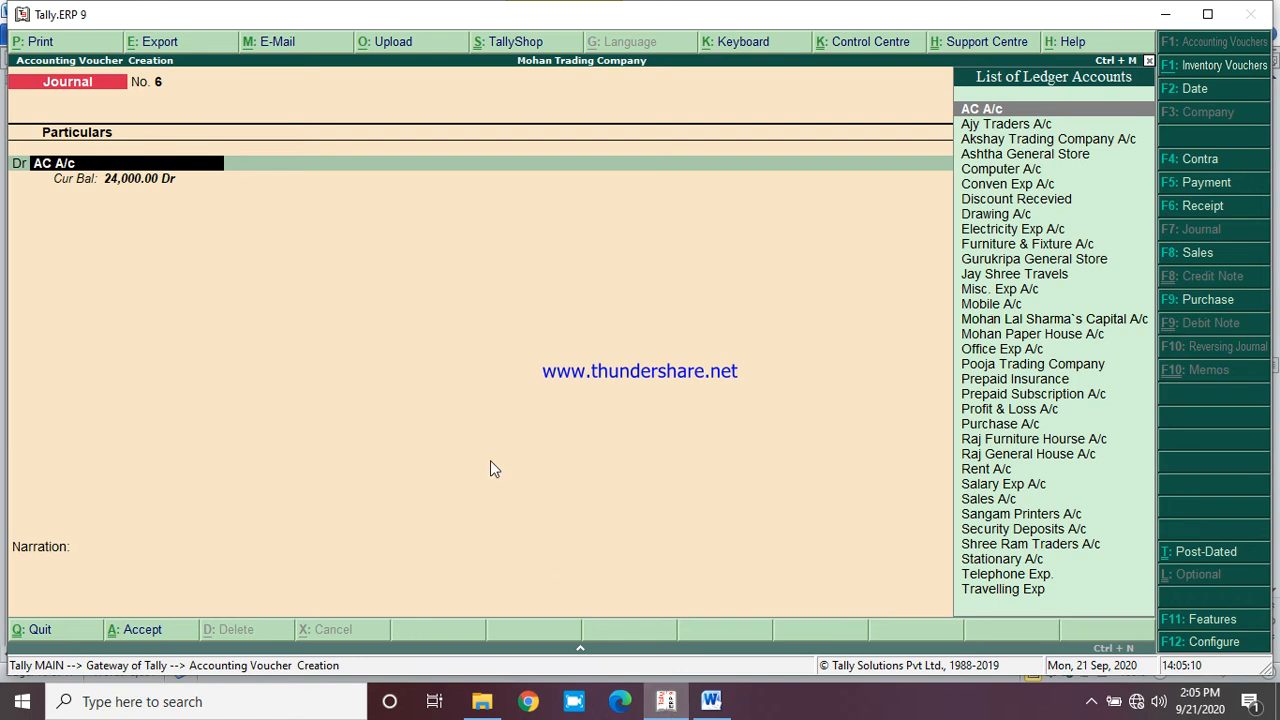
click(1215, 205)
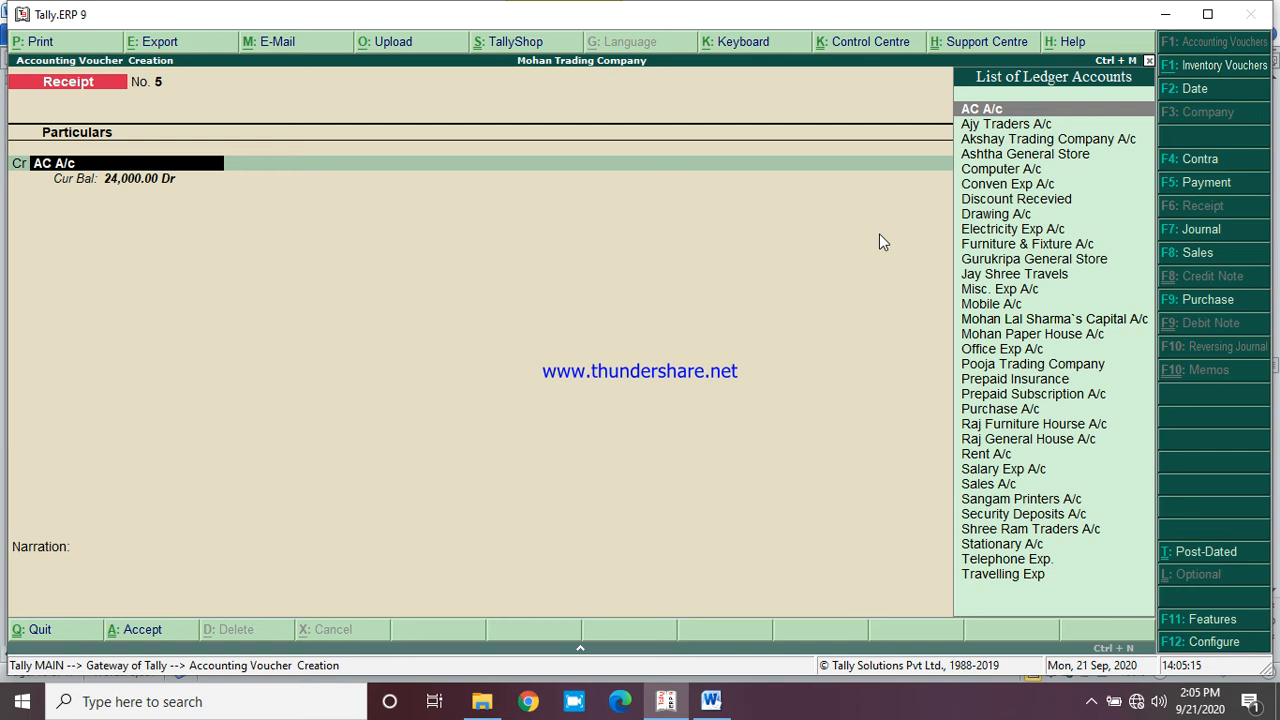
text(Gur)
key(Return)
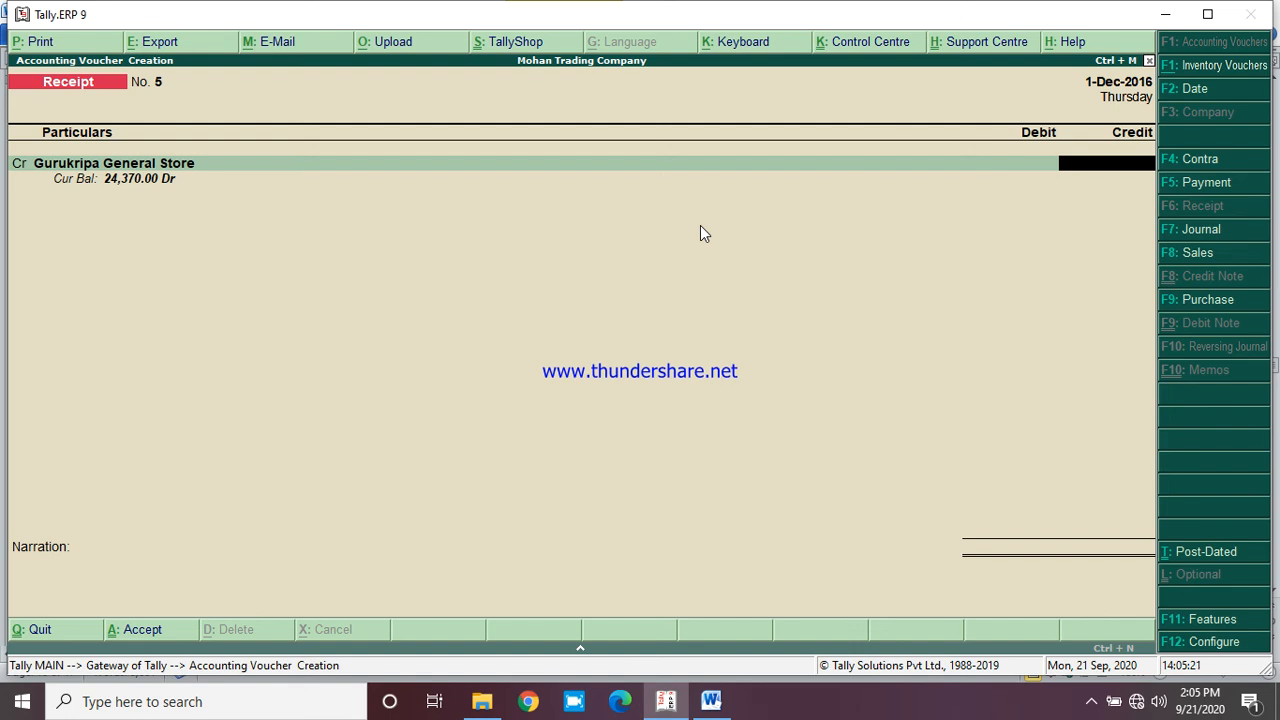
text(24370)
key(Return)
key(Return)
key(Return)
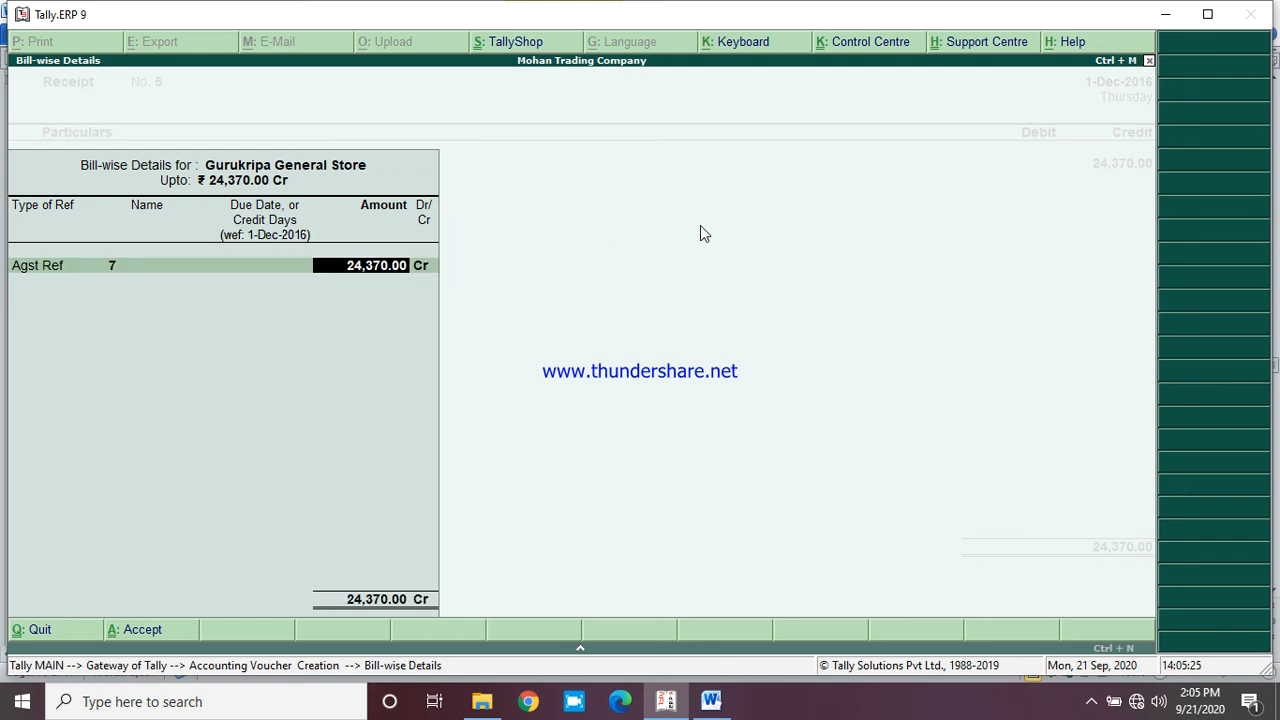
key(Return)
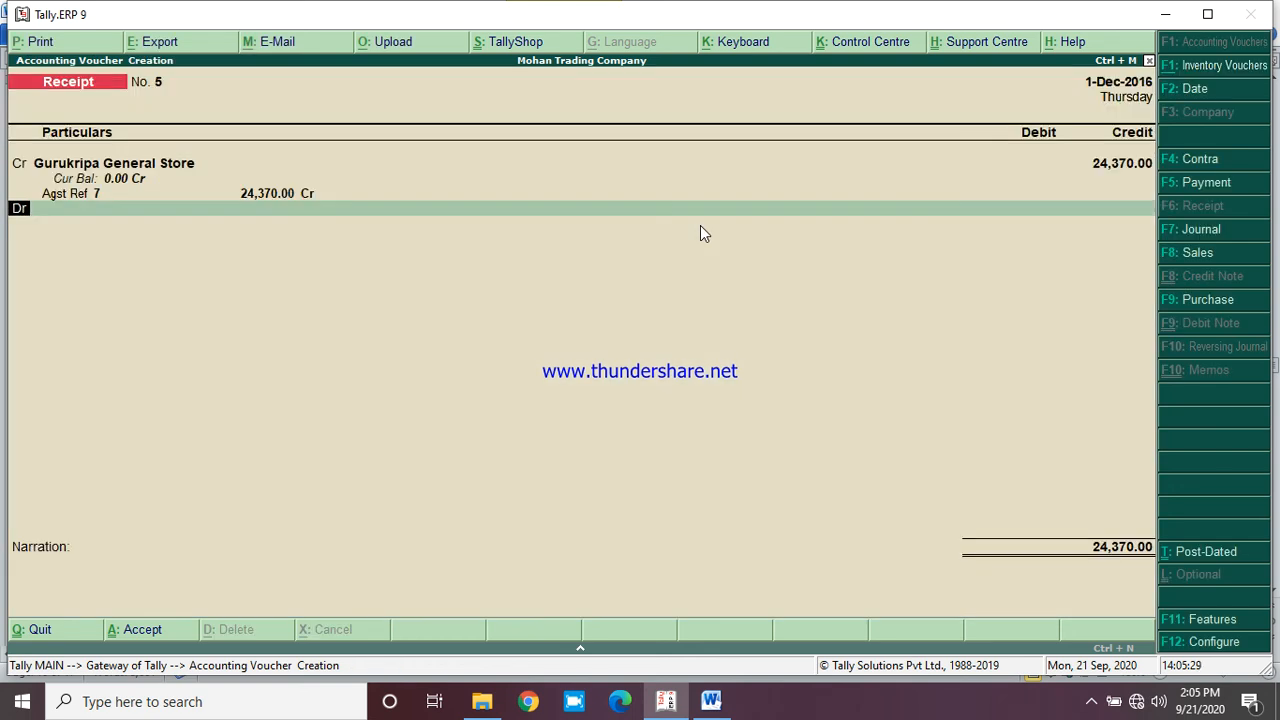
Debit Cash 24000 in the Gurukripa General Store receipt voucher
text(Cash)
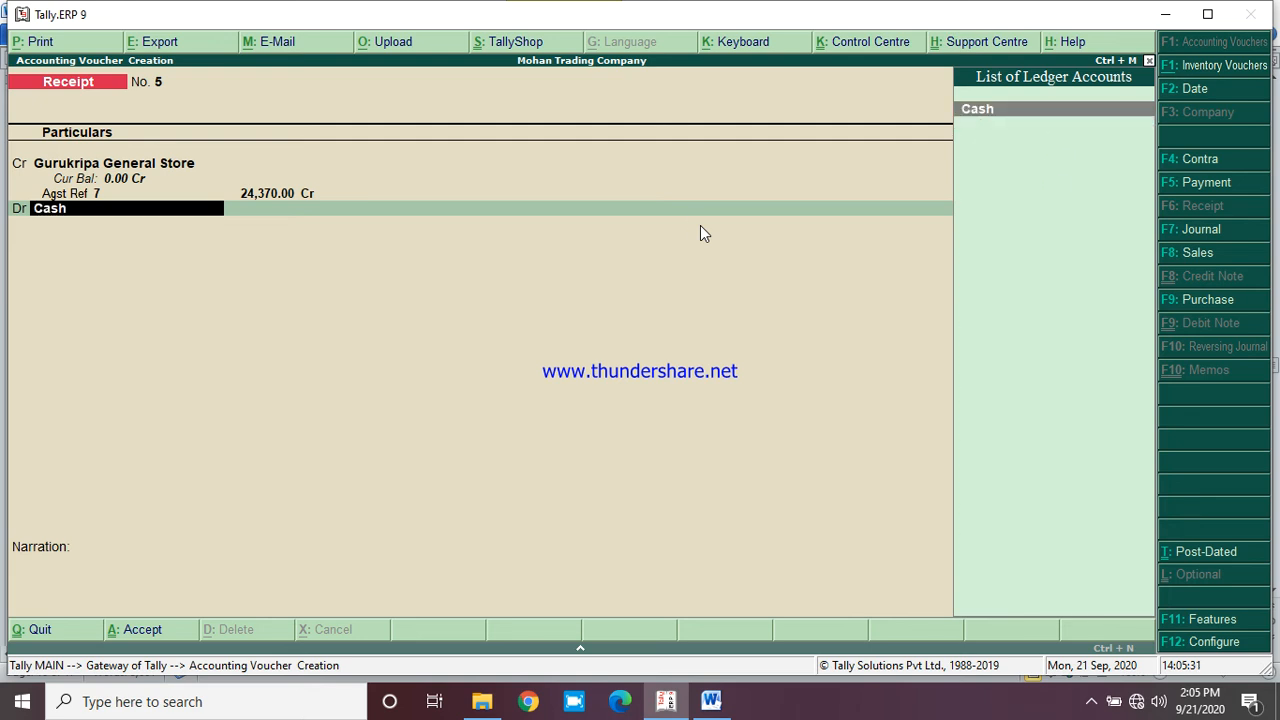
key(Return)
text(240000)
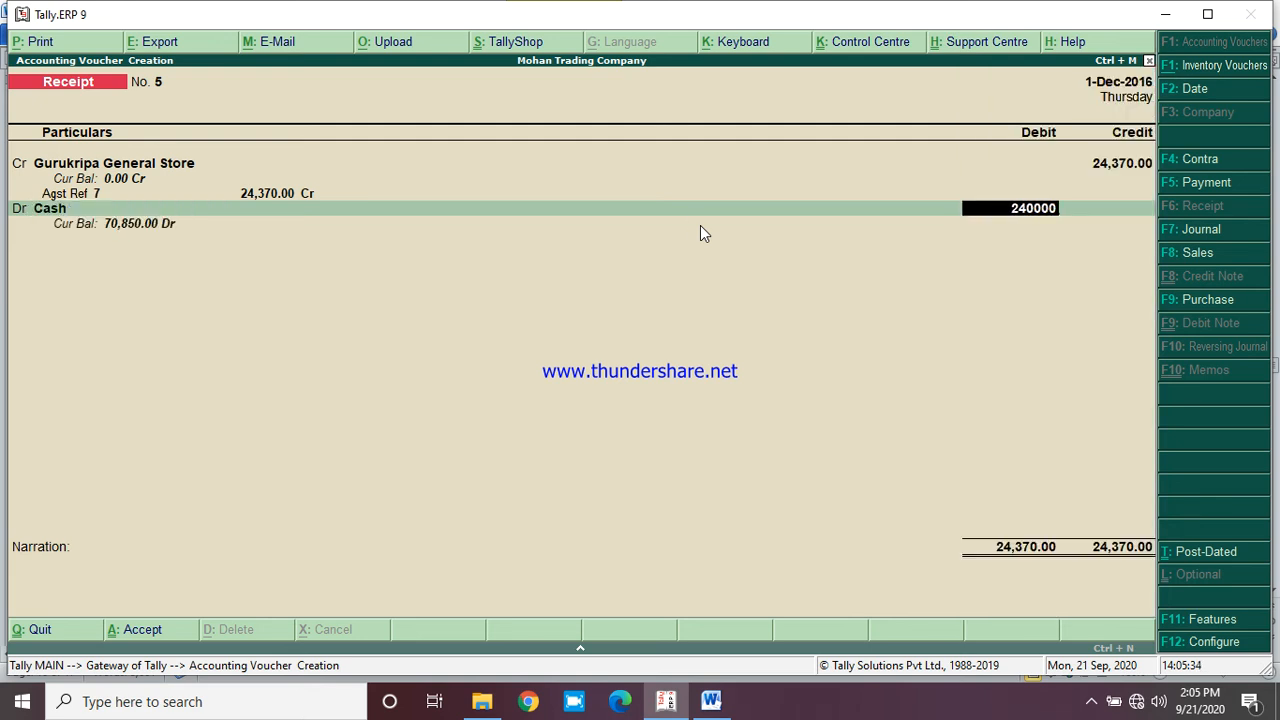
key(BackSpace)
key(Return)
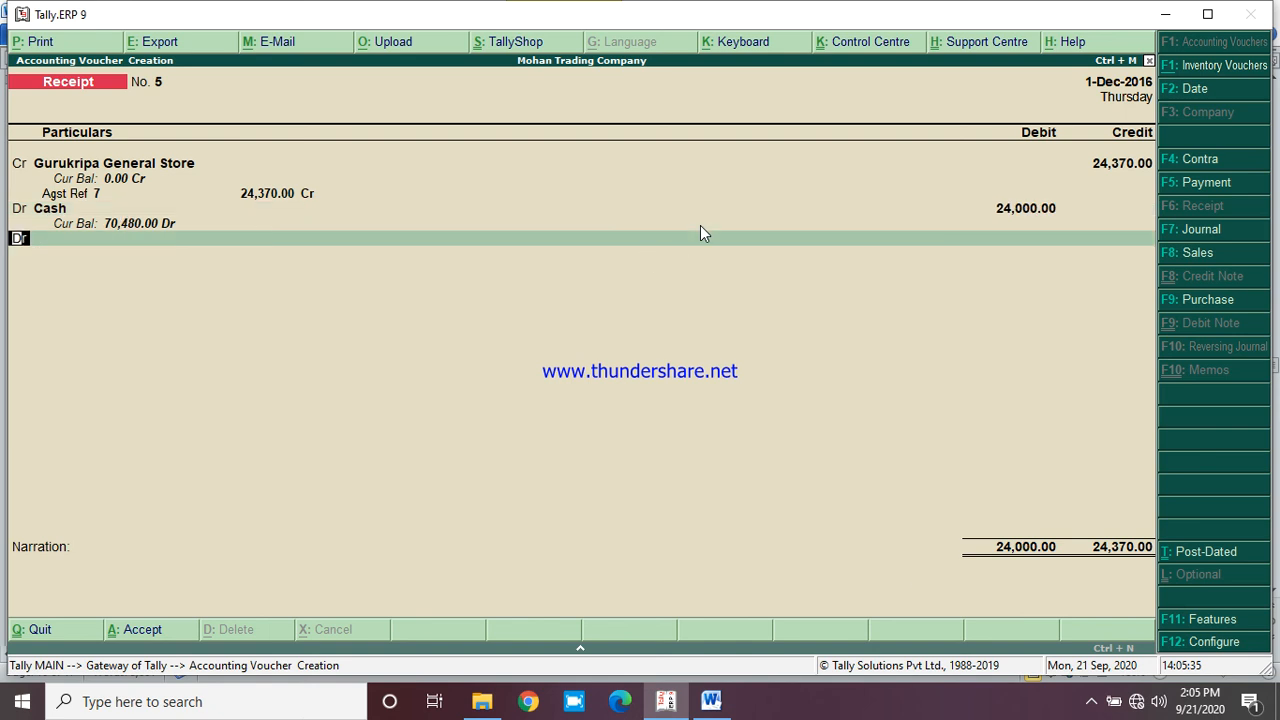
Create a Discount Allowed ledger under Indirect Expenses for the second debit line, accept the 370 debit and save the receipt voucher
key(Return)
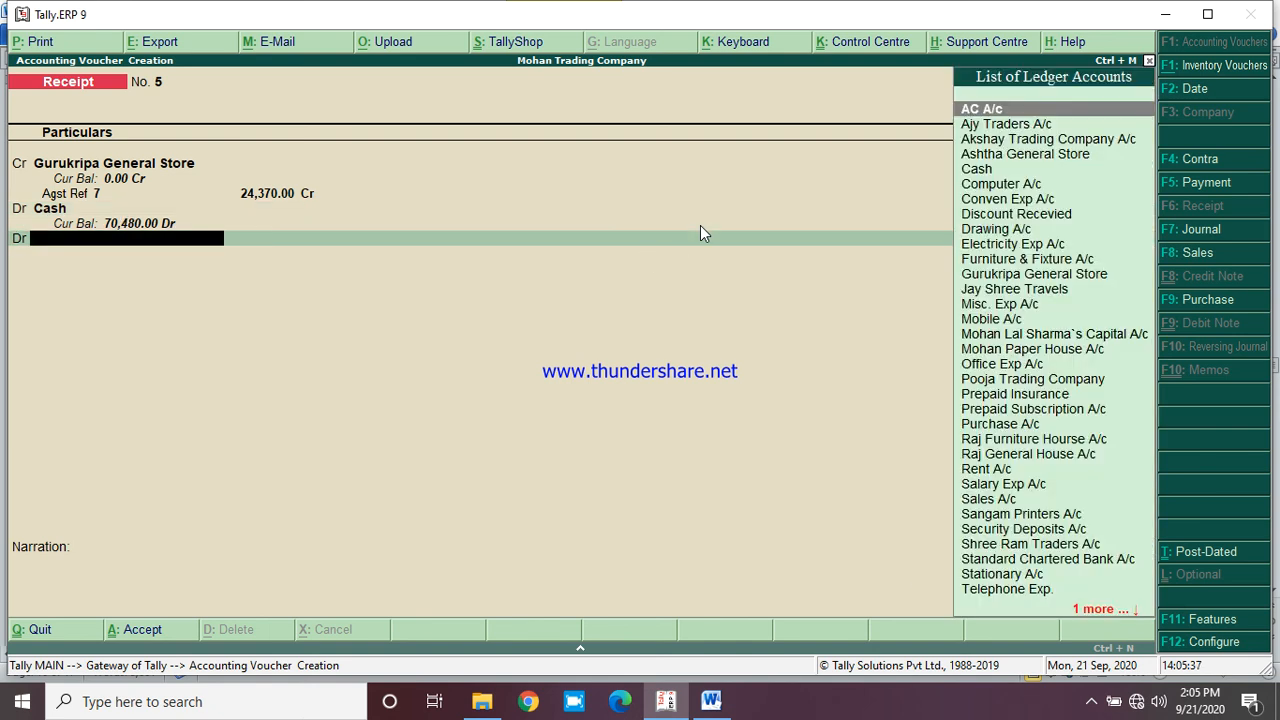
key(alt+c)
text(D)
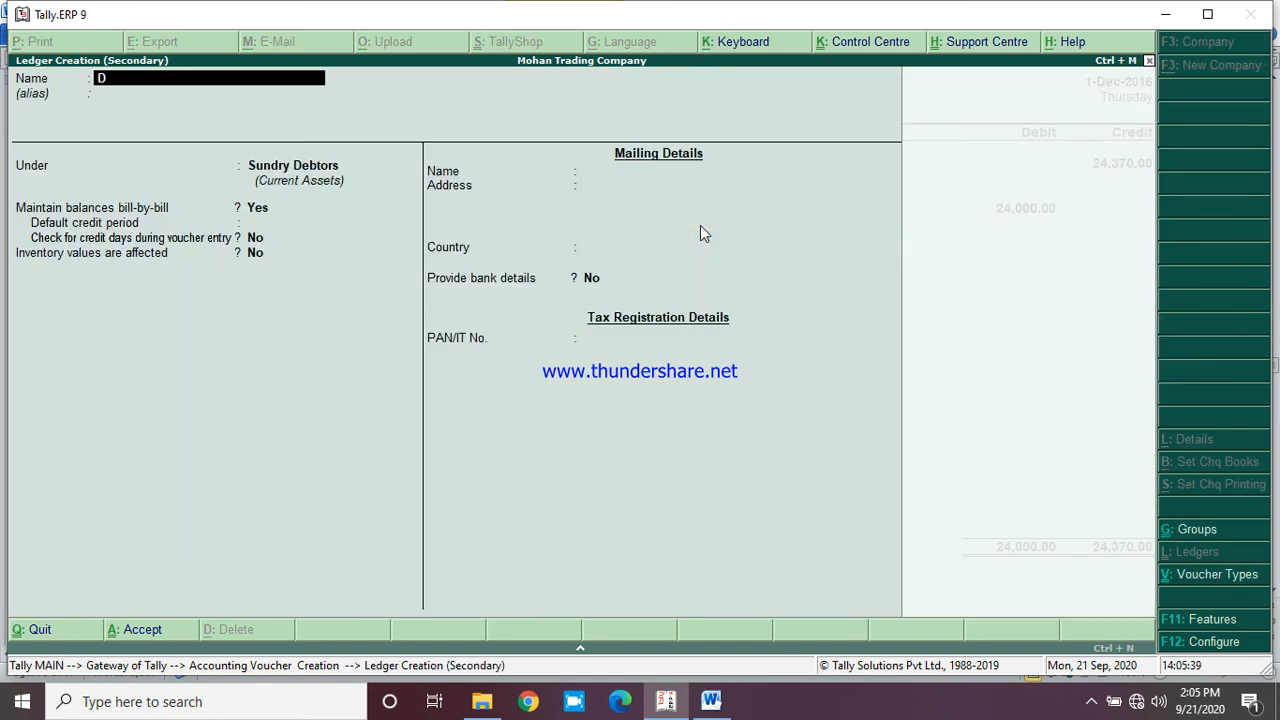
text(iscount Allowed)
key(Return)
key(Return)
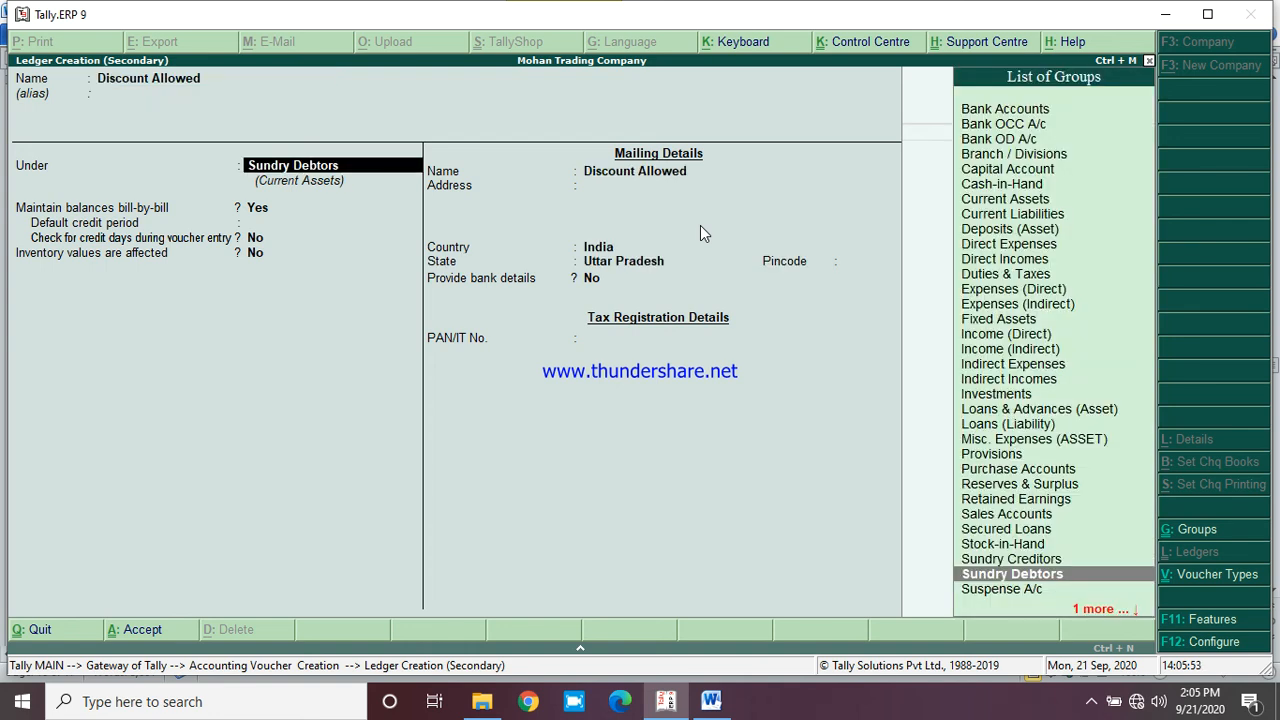
text(Ind)
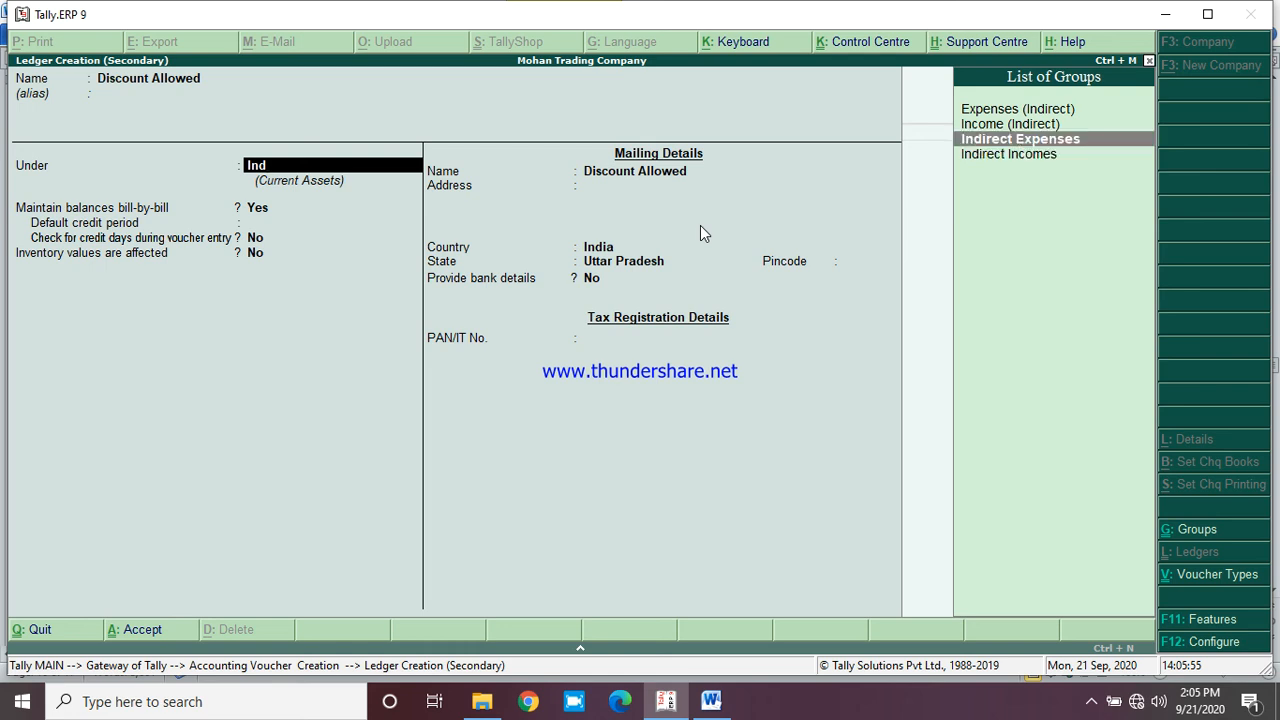
key(Return)
key(Return)
key(Return)
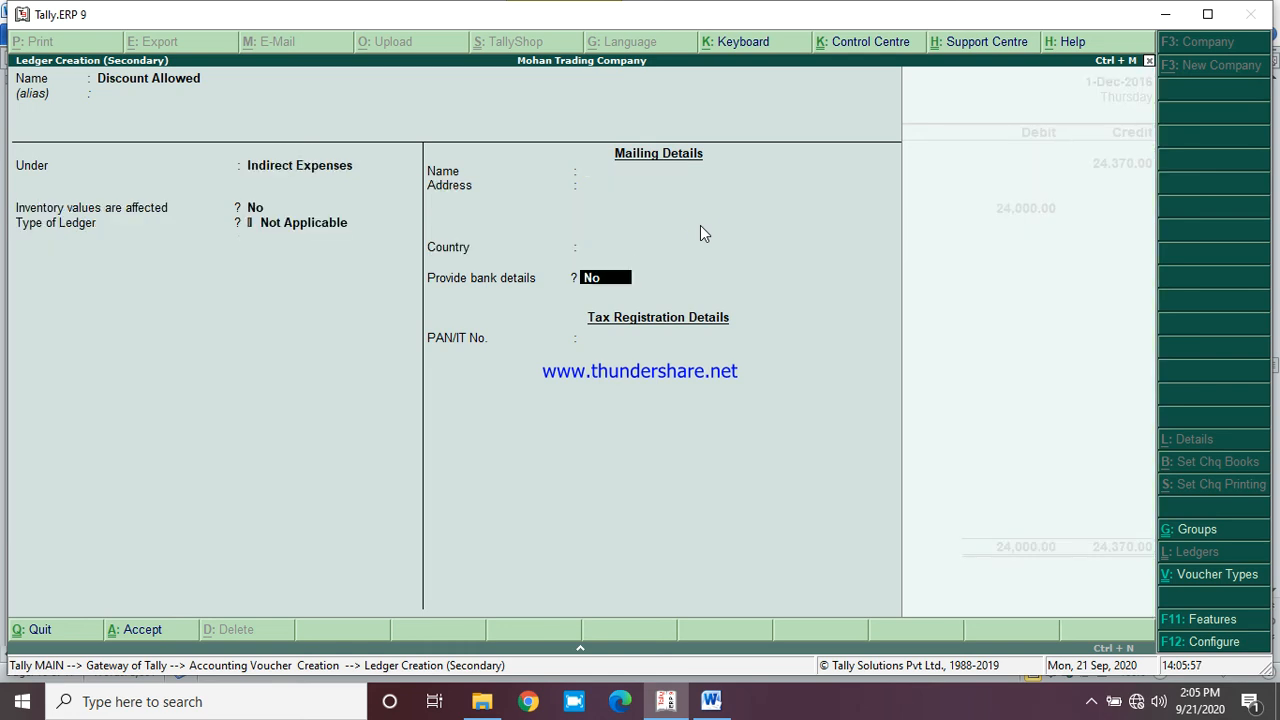
key(Return)
key(Return)
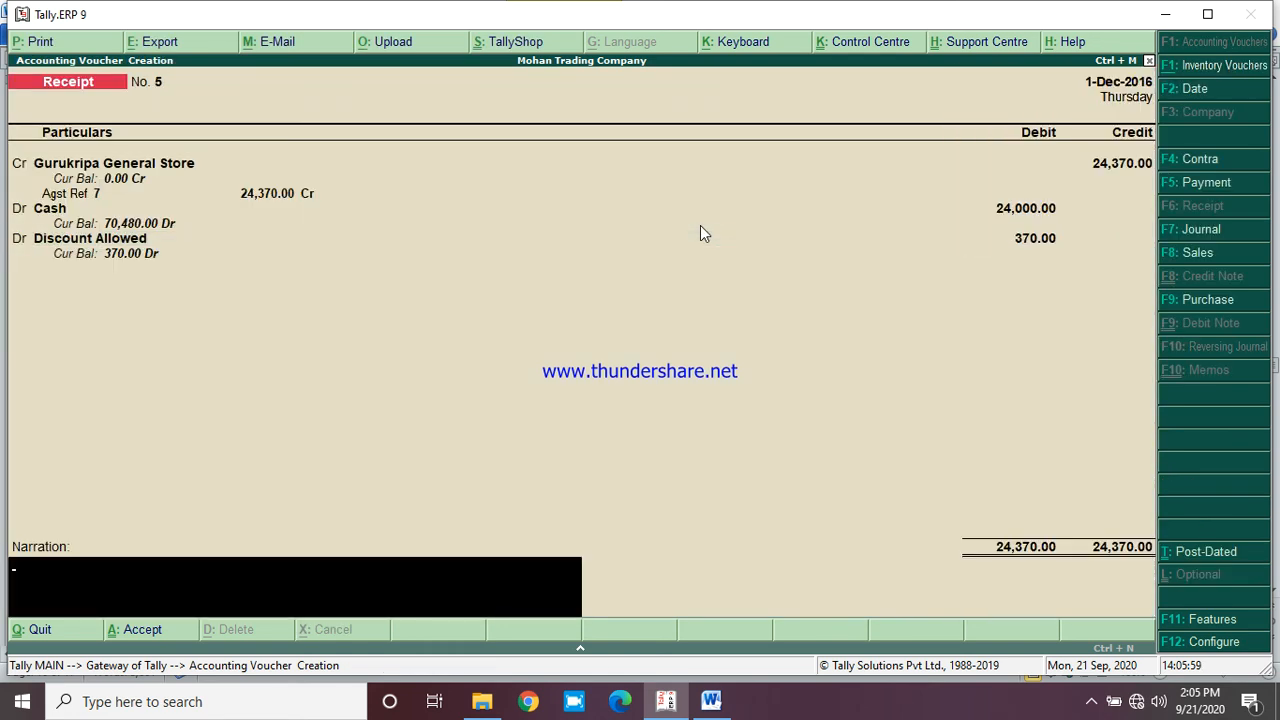
key(Return)
key(Return)
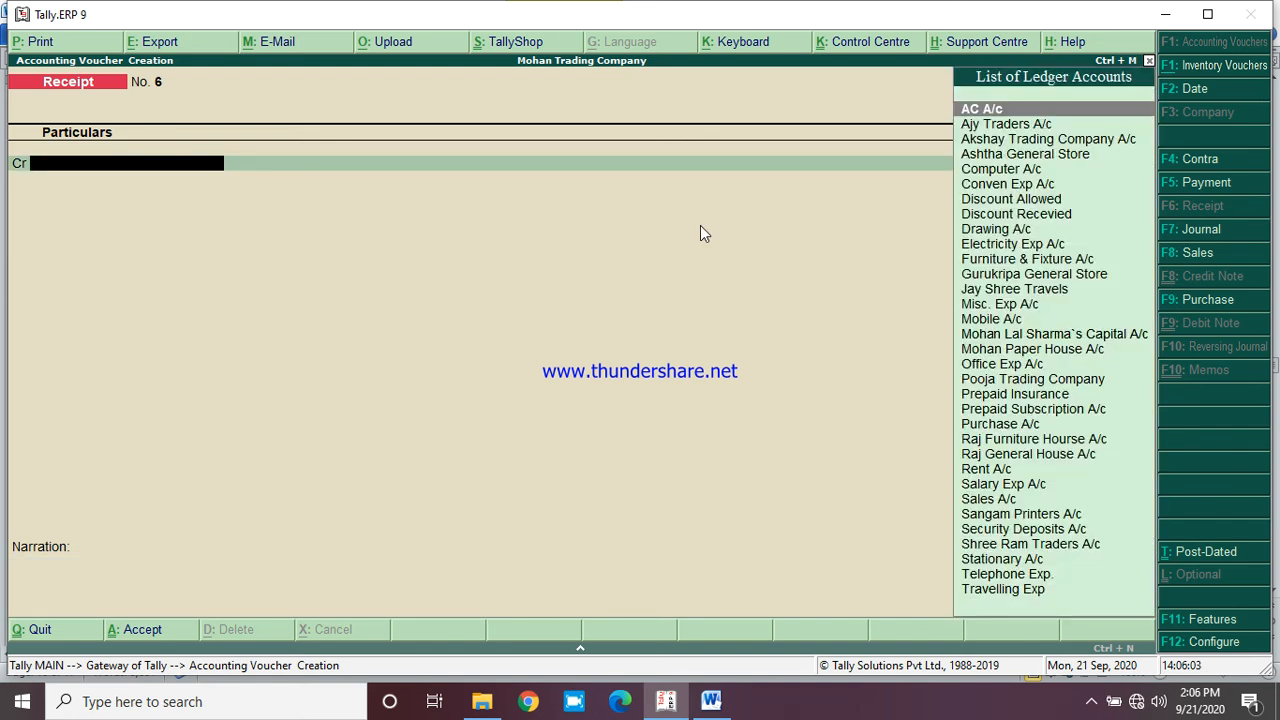
Check transaction 82 in the Word case study and start a Tally sales voucher for Gurukripa General Store with the Sales A/c ledger
click(711, 703)
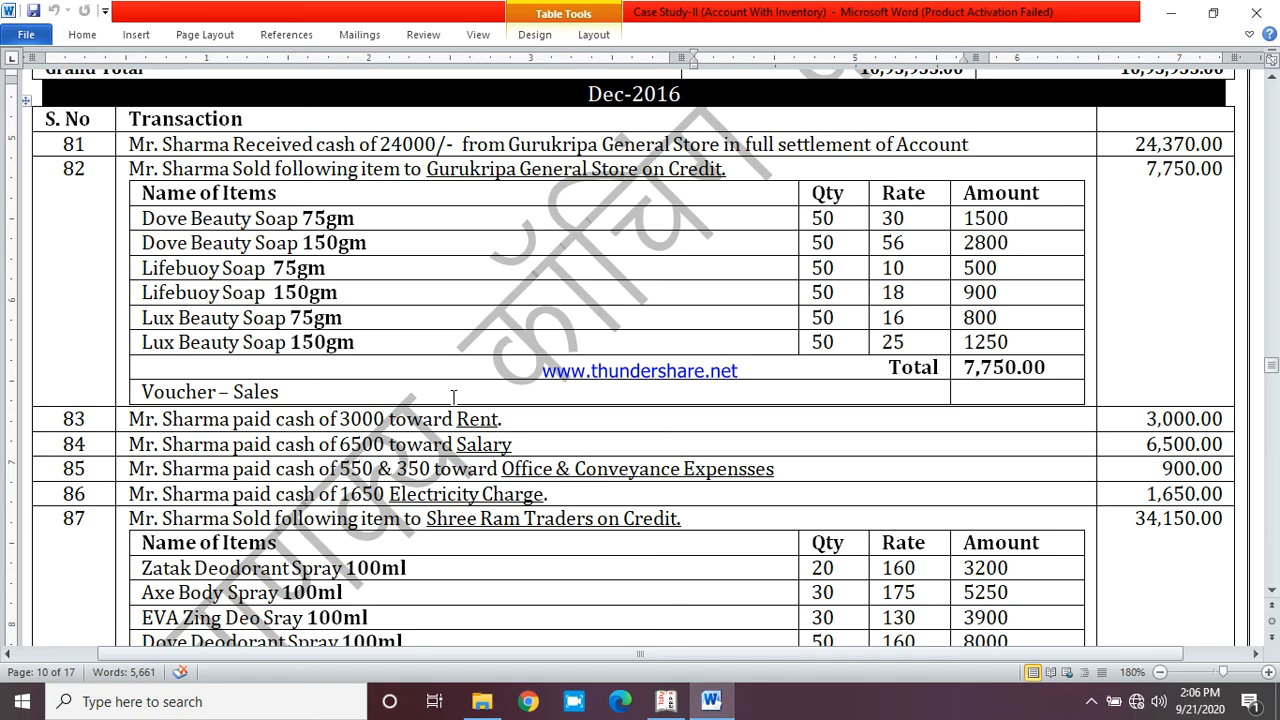
double_click(252, 169)
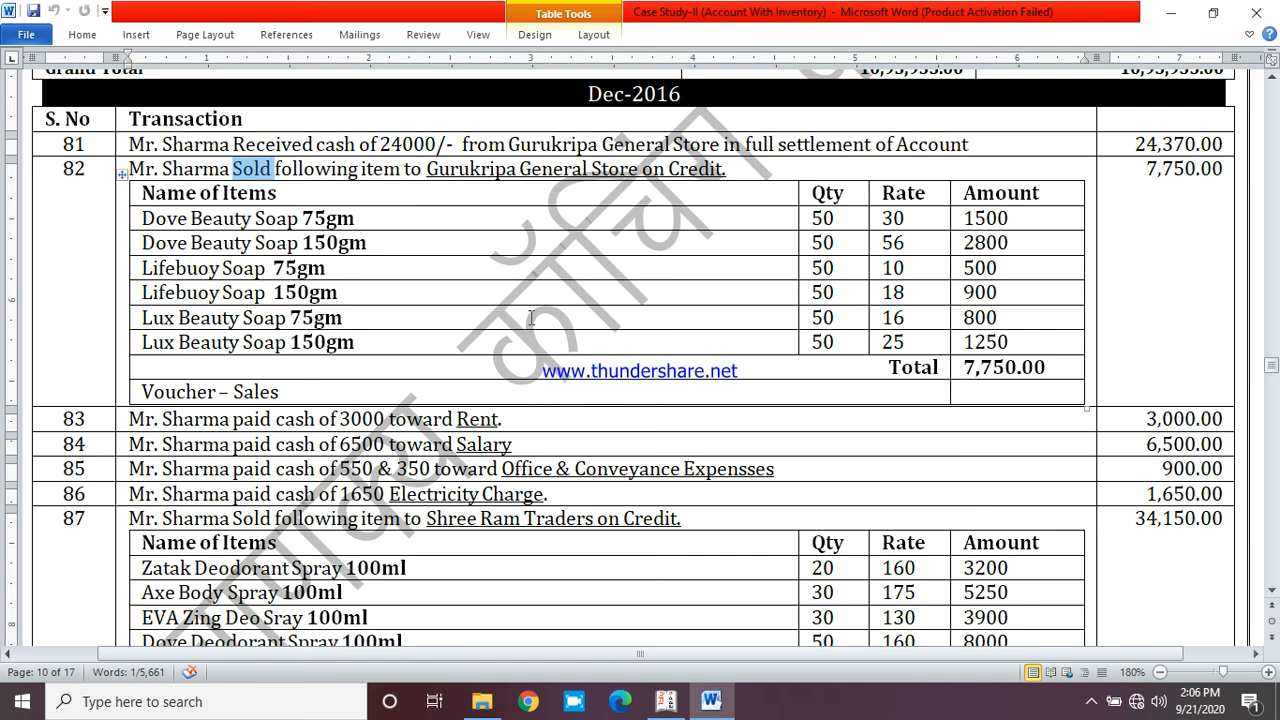
click(666, 701)
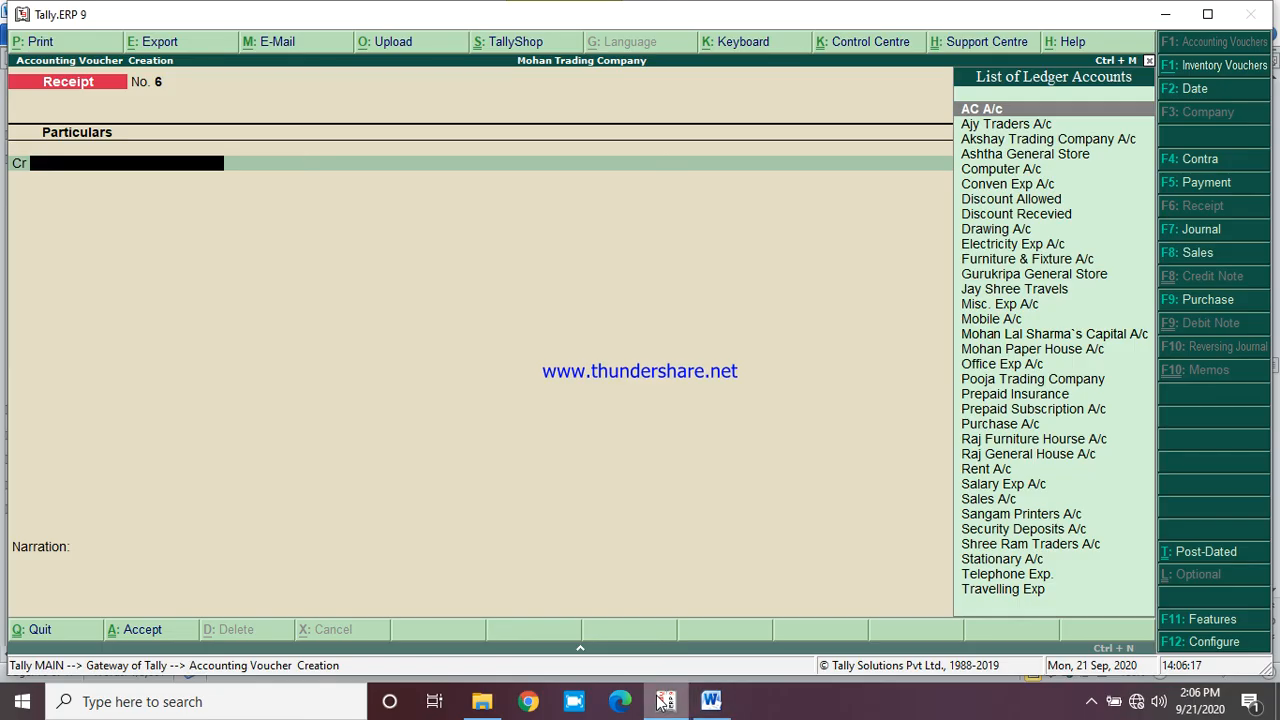
click(1206, 251)
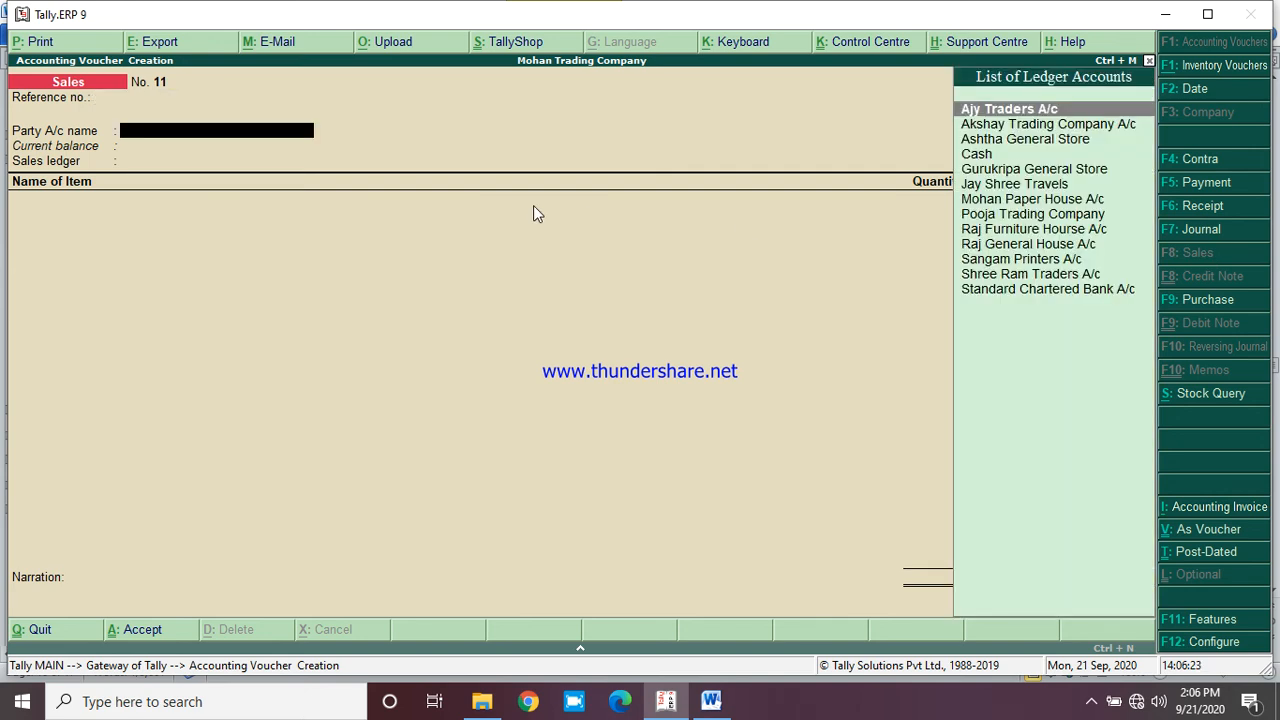
text(Gur)
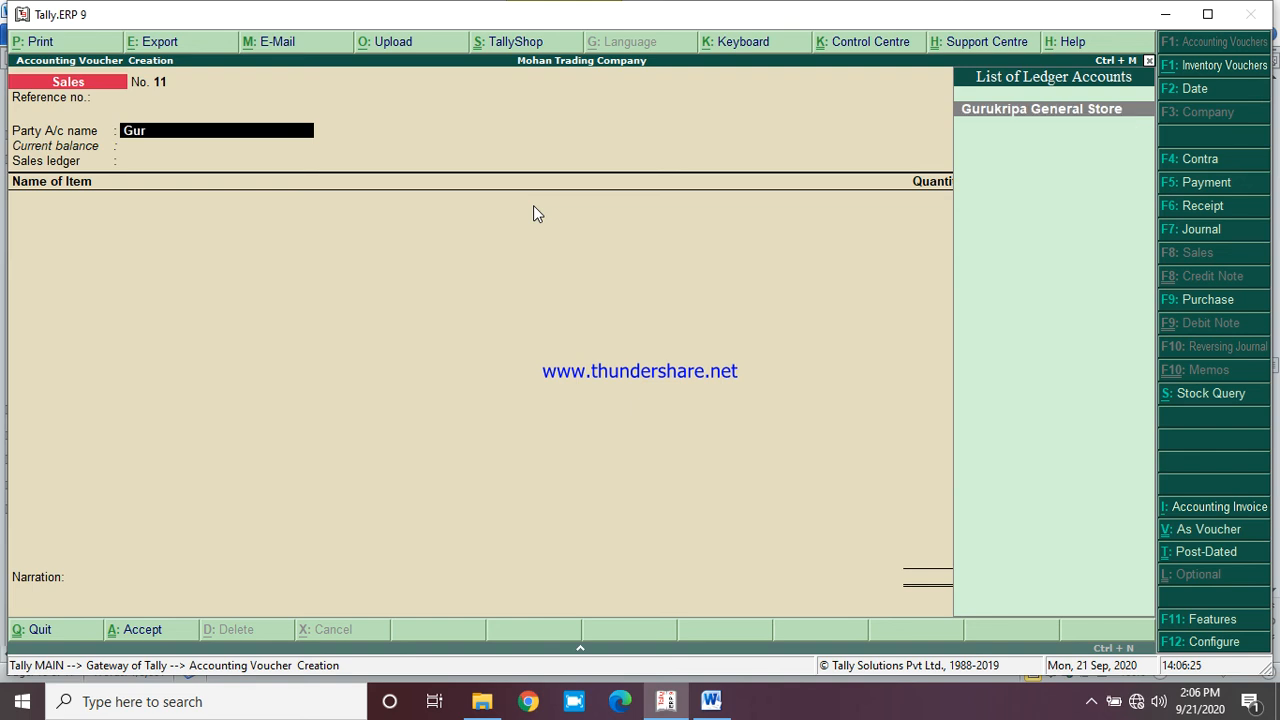
key(Return)
key(Return)
key(Return)
key(Return)
key(Return)
key(Return)
key(Return)
key(Return)
key(Return)
key(Return)
key(Return)
key(Return)
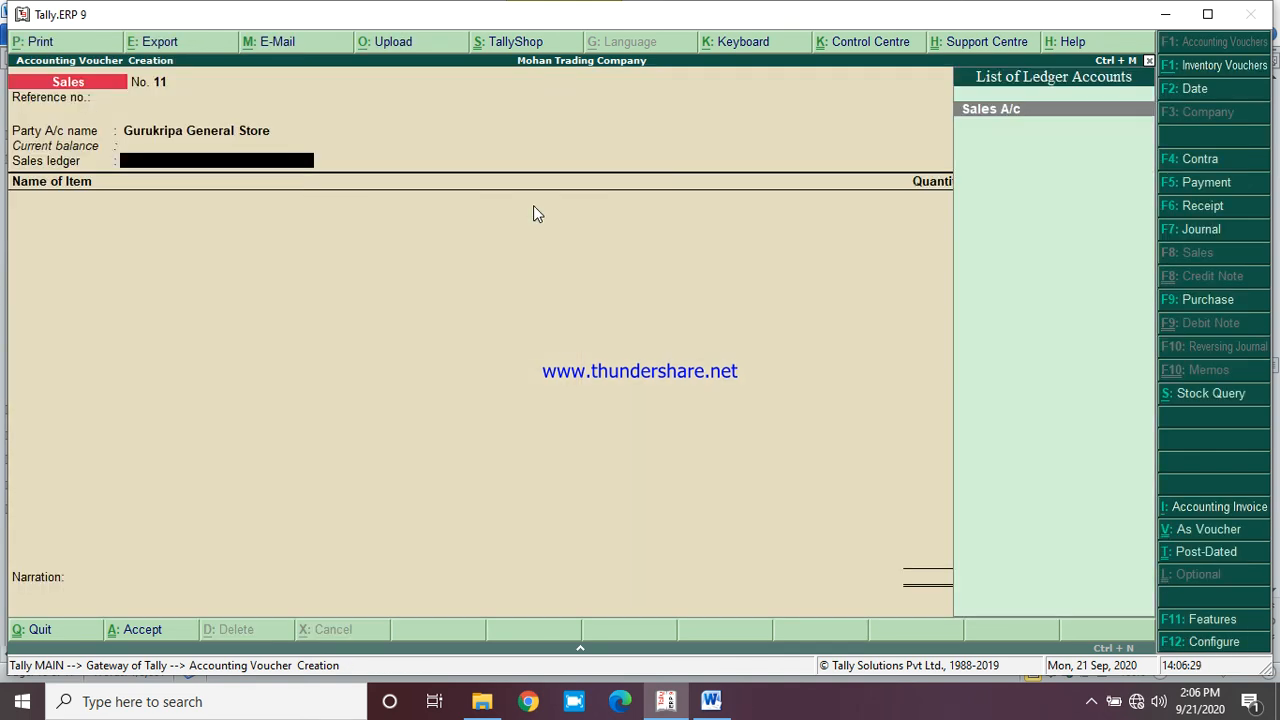
key(Return)
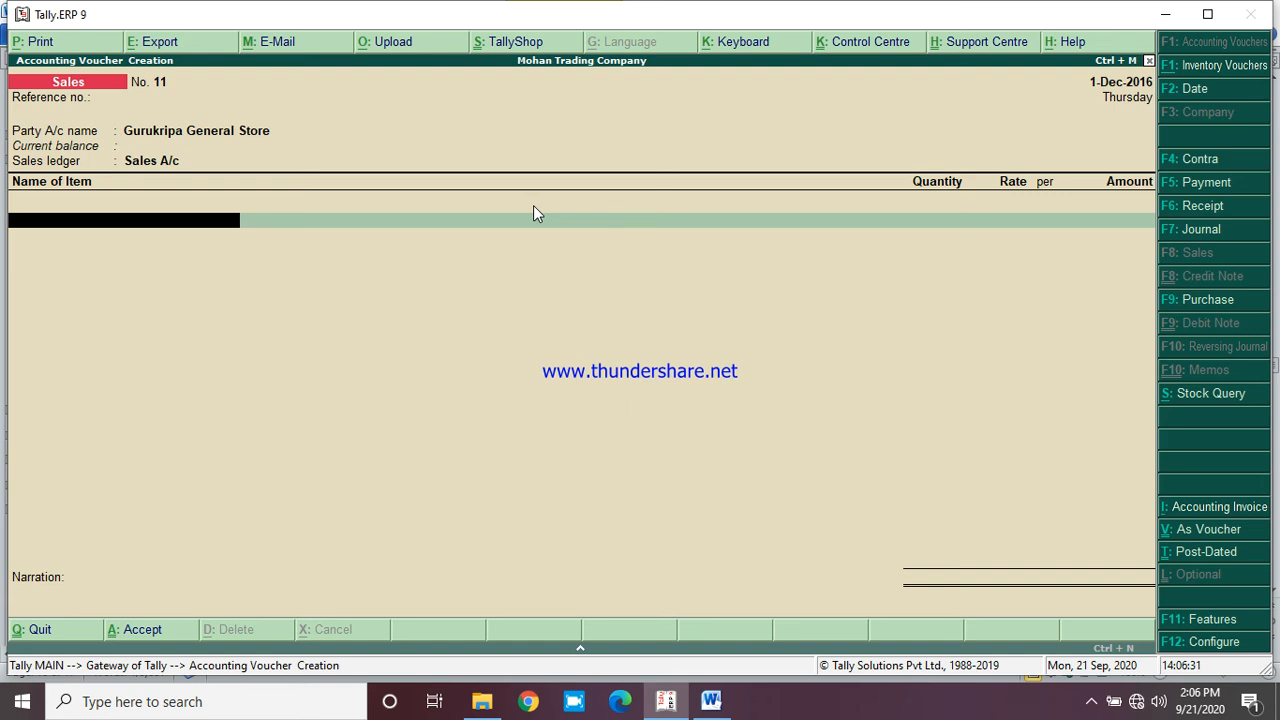
Add 50 Nos of Dove Beauty Soap 75gm at rate 30 as the first item of the Gurukripa General Store sales voucher
text(di)
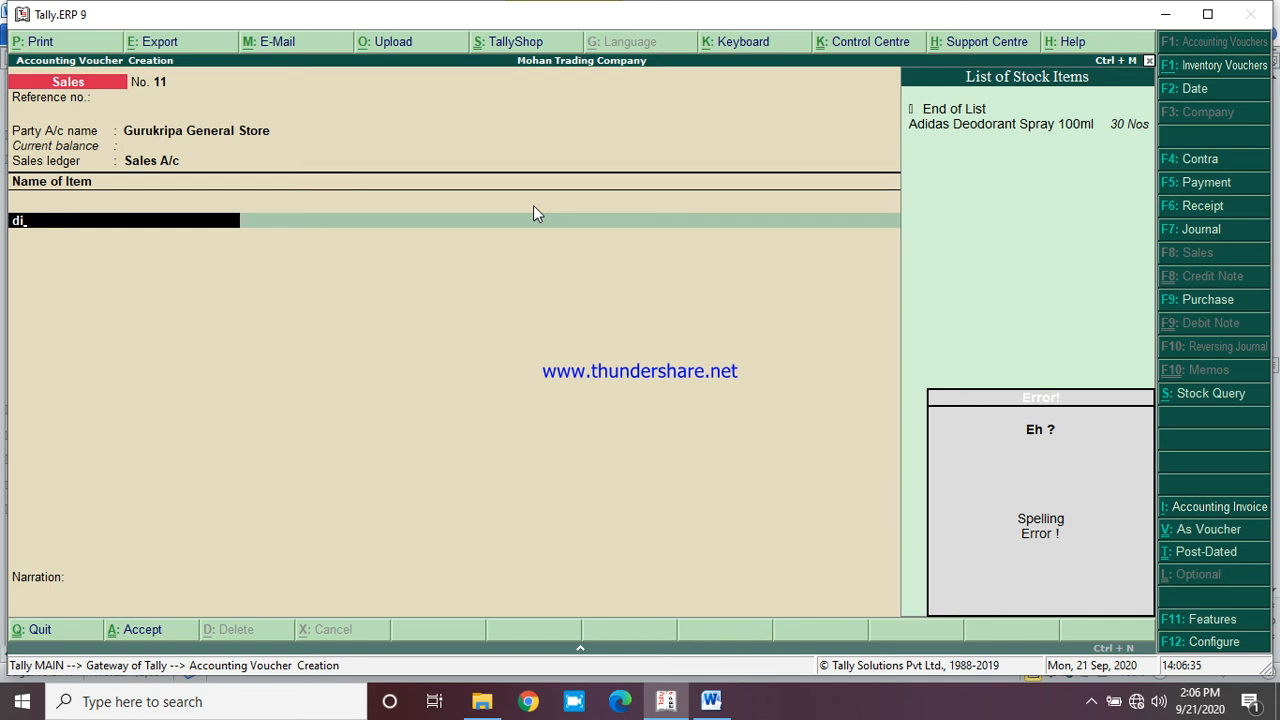
key(BackSpace)
text(ove)
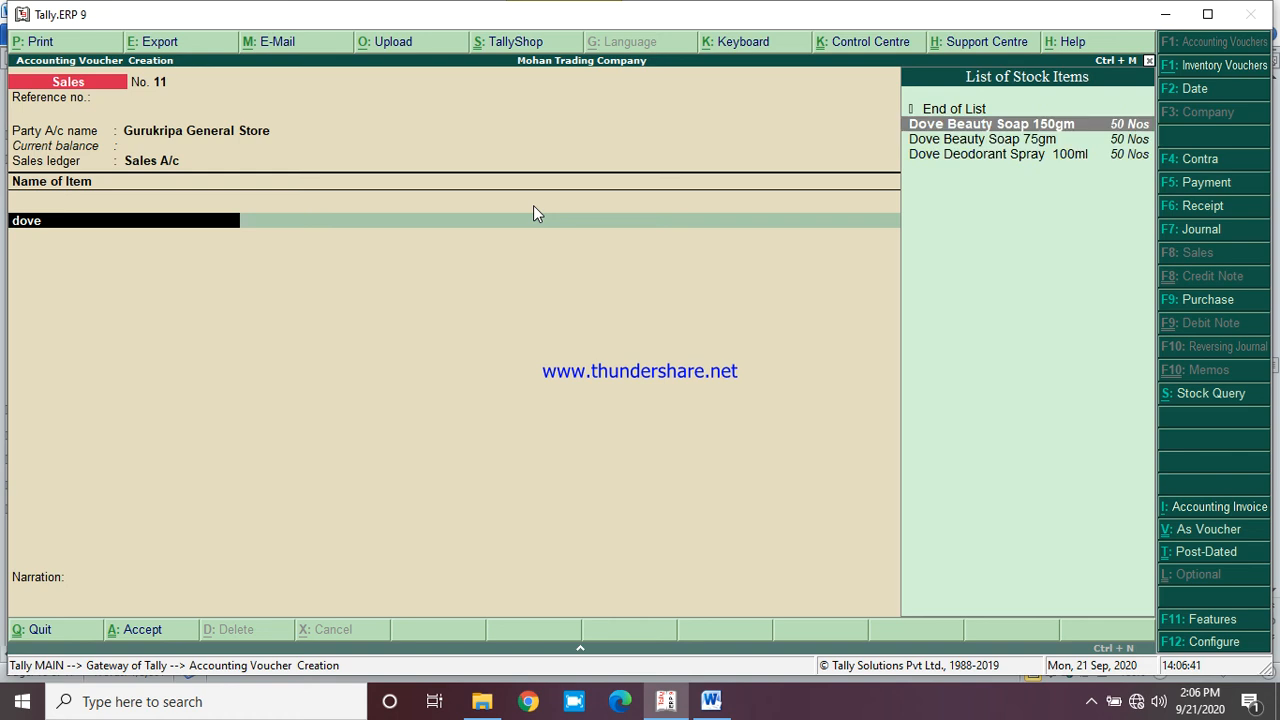
key(Down)
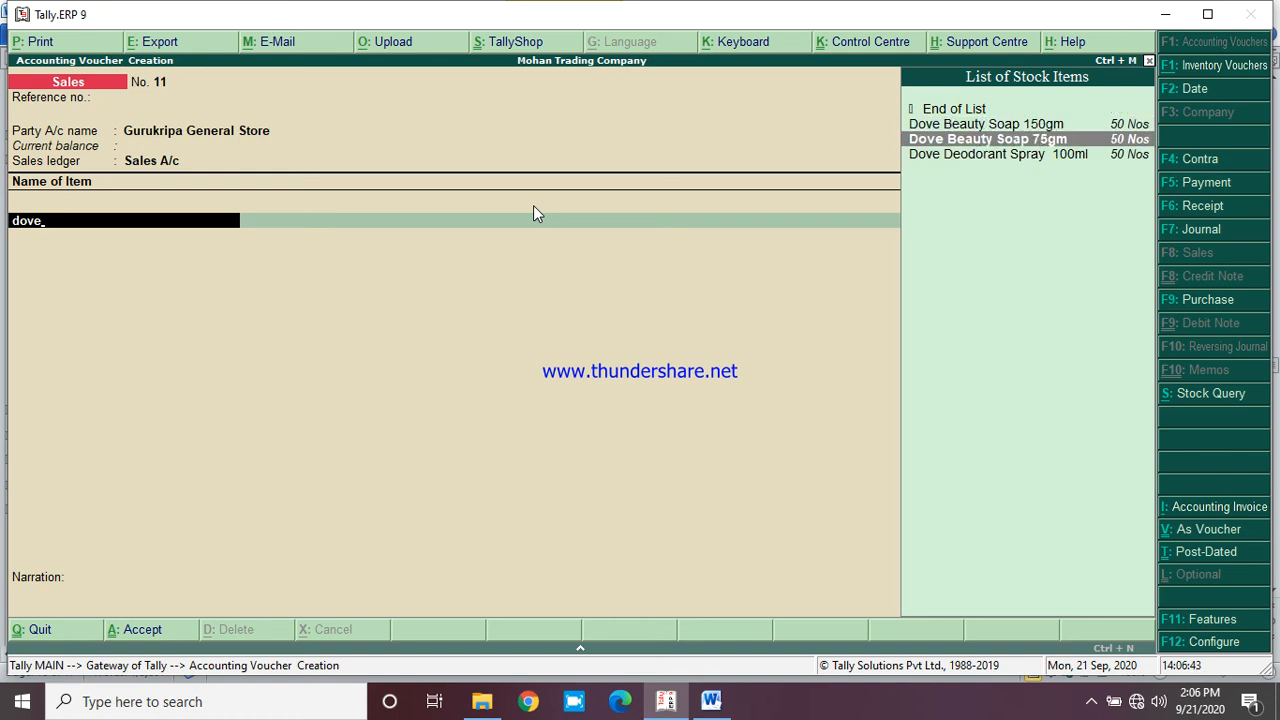
key(Return)
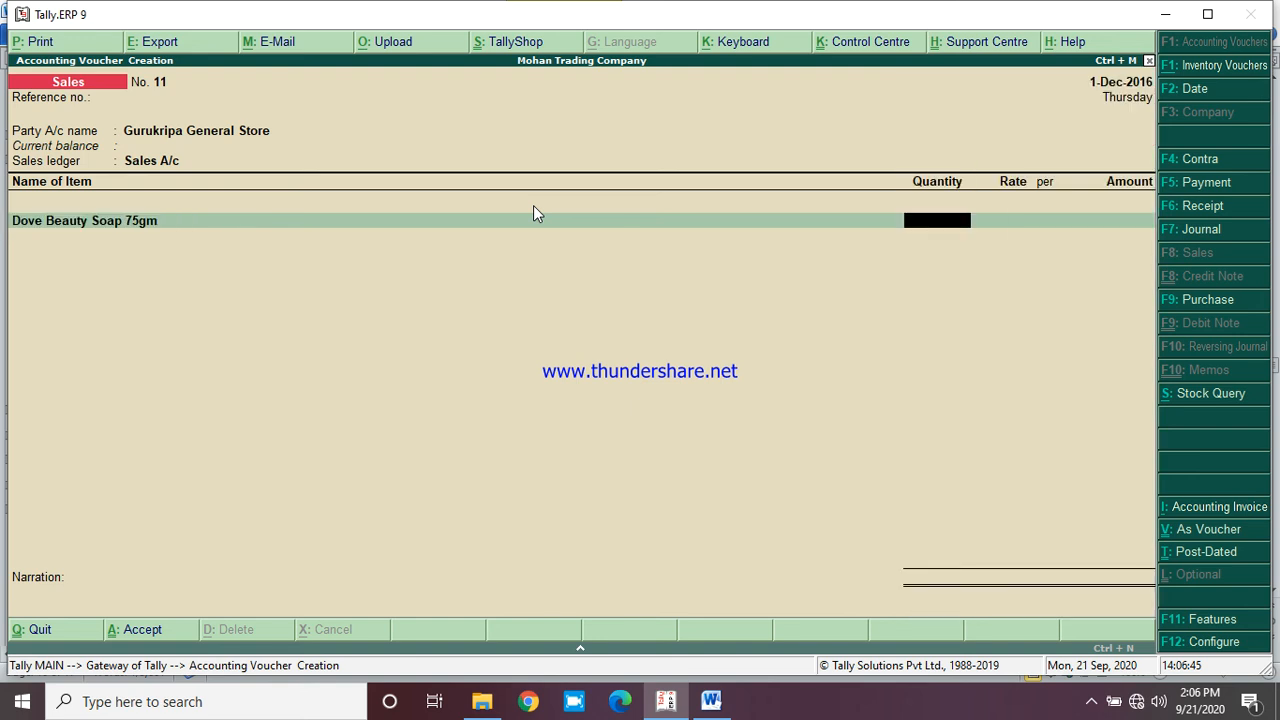
text(50)
key(Return)
key(Return)
key(Return)
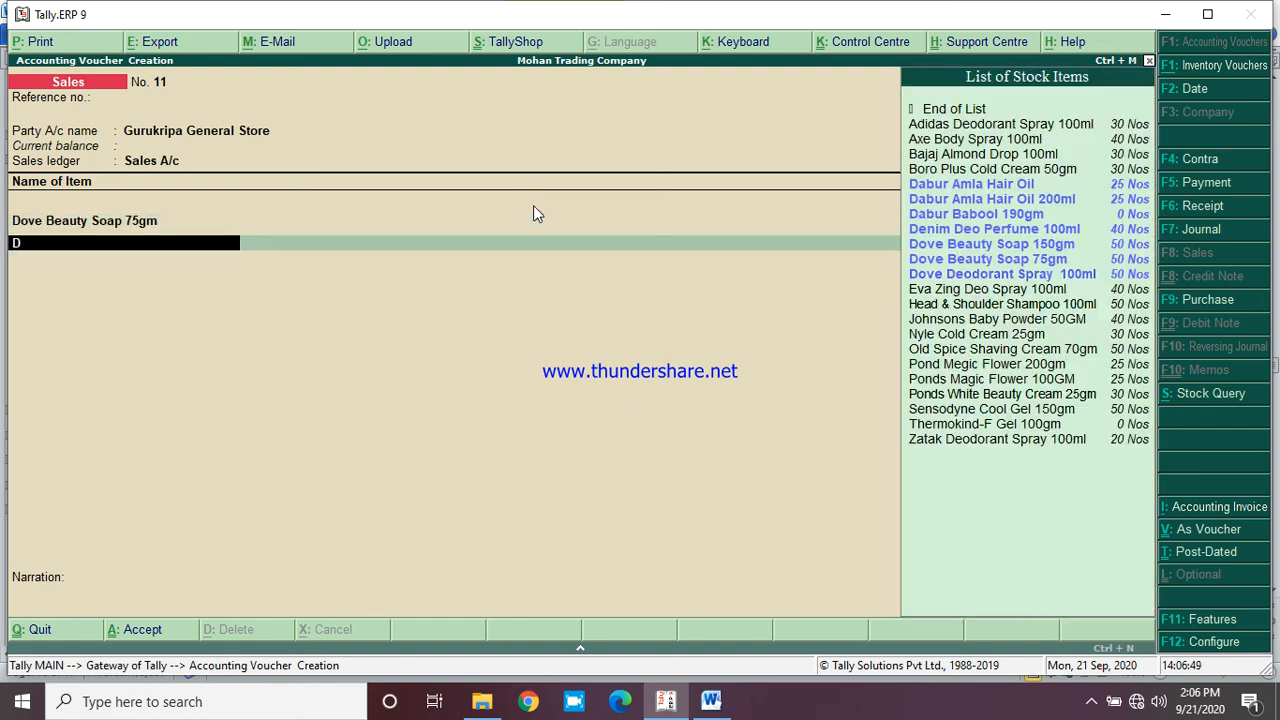
Add 50 Nos of Dove Beauty Soap 150gm at rate 56 to the sales voucher
text(Dove)
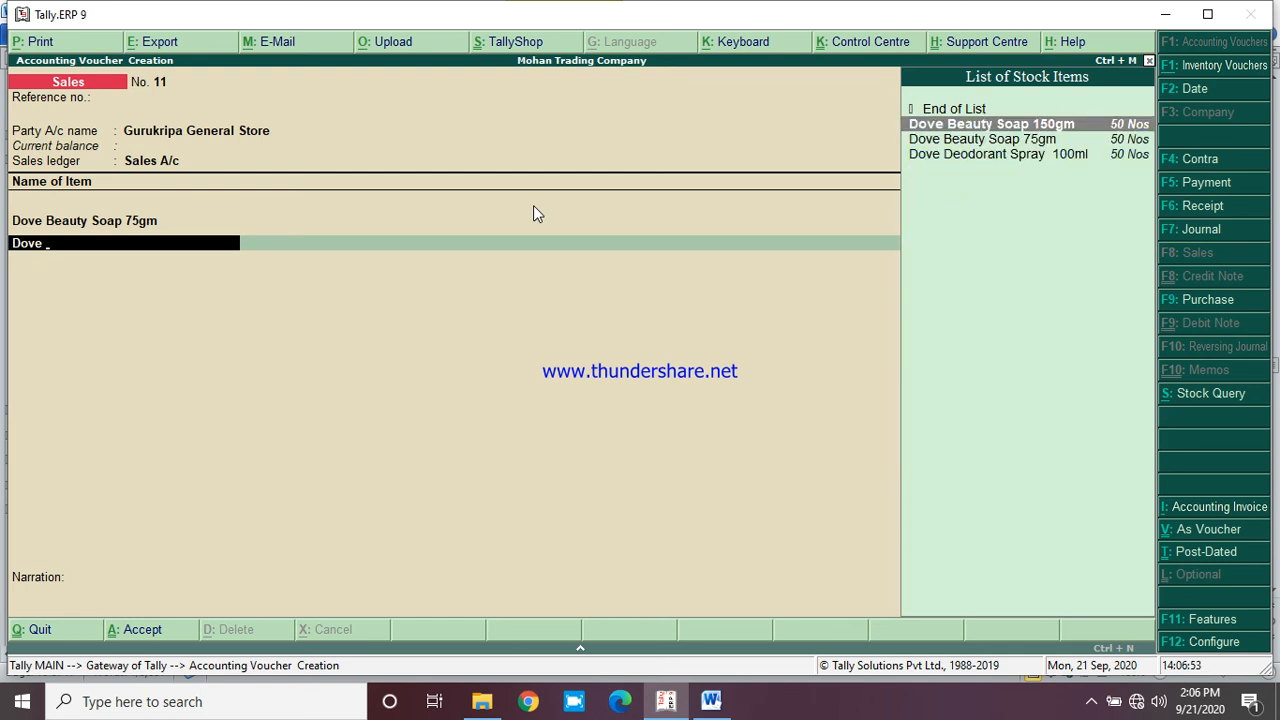
key(Return)
text(50)
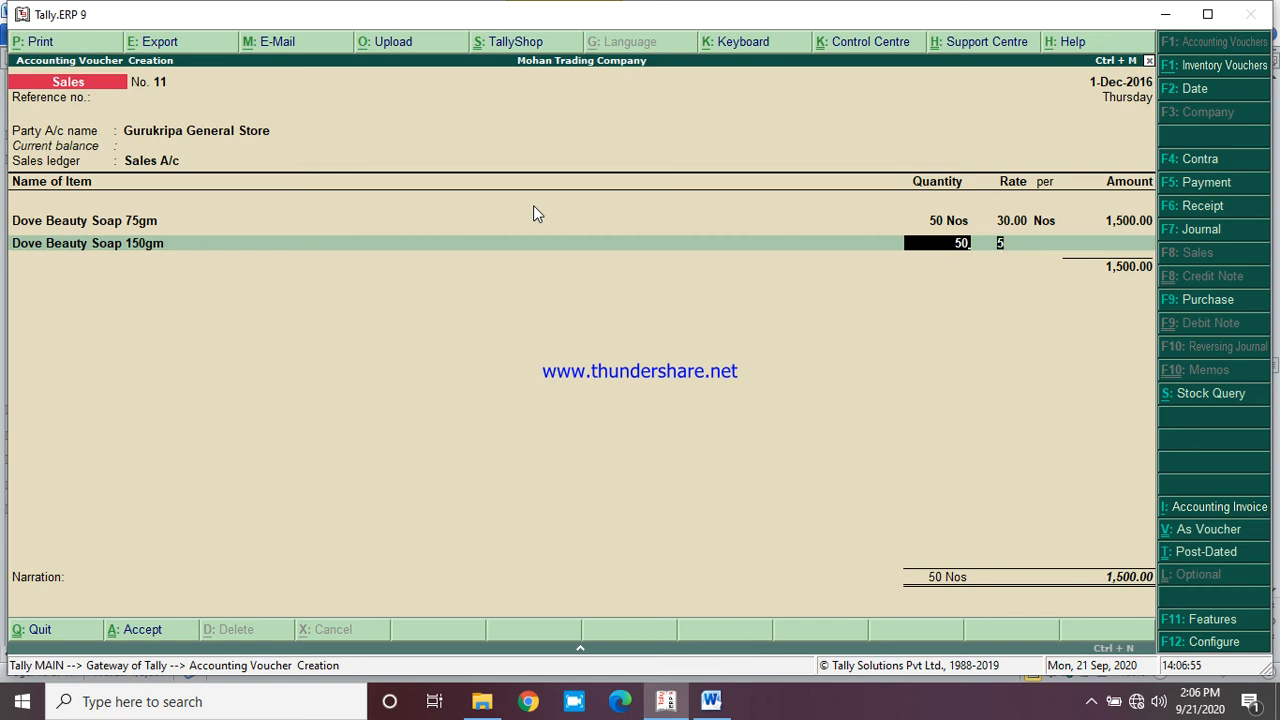
key(Return)
key(Return)
key(Return)
key(Return)
key(Return)
key(BackSpace)
key(Return)
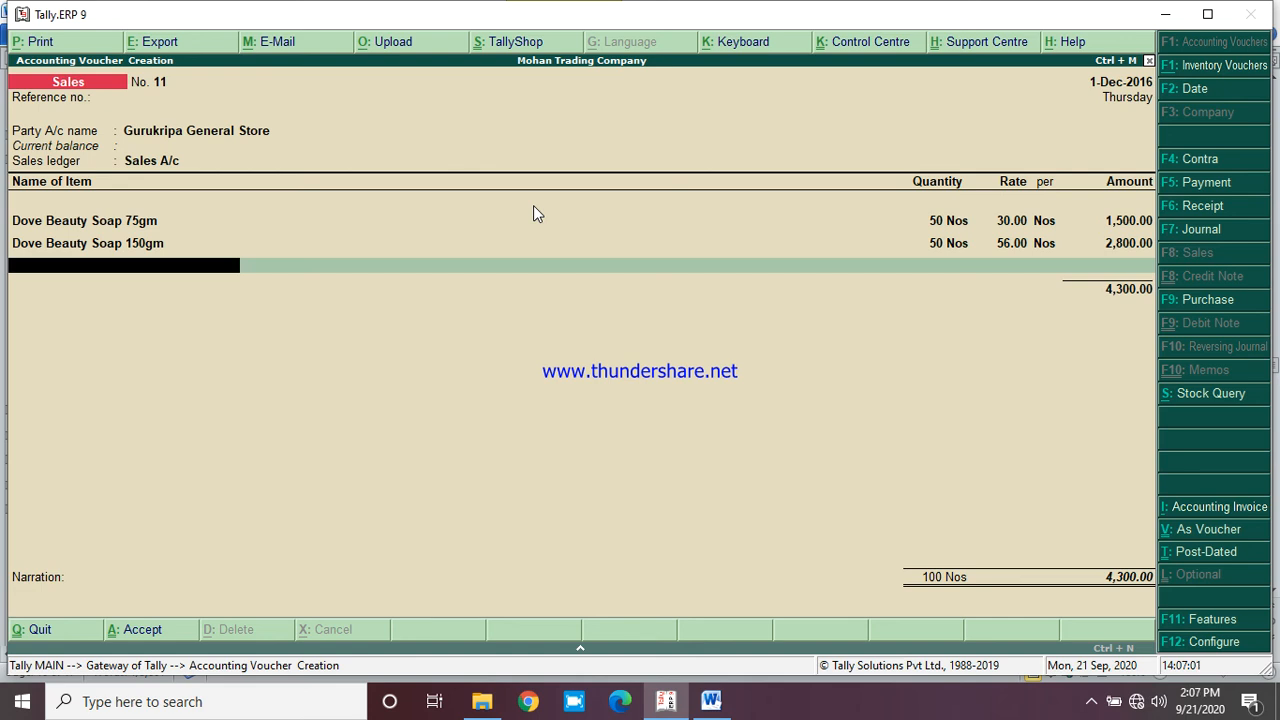
Add 50 Nos of Lifebuoy Soap 75gm at rate 10 to the sales voucher
text(lifeb)
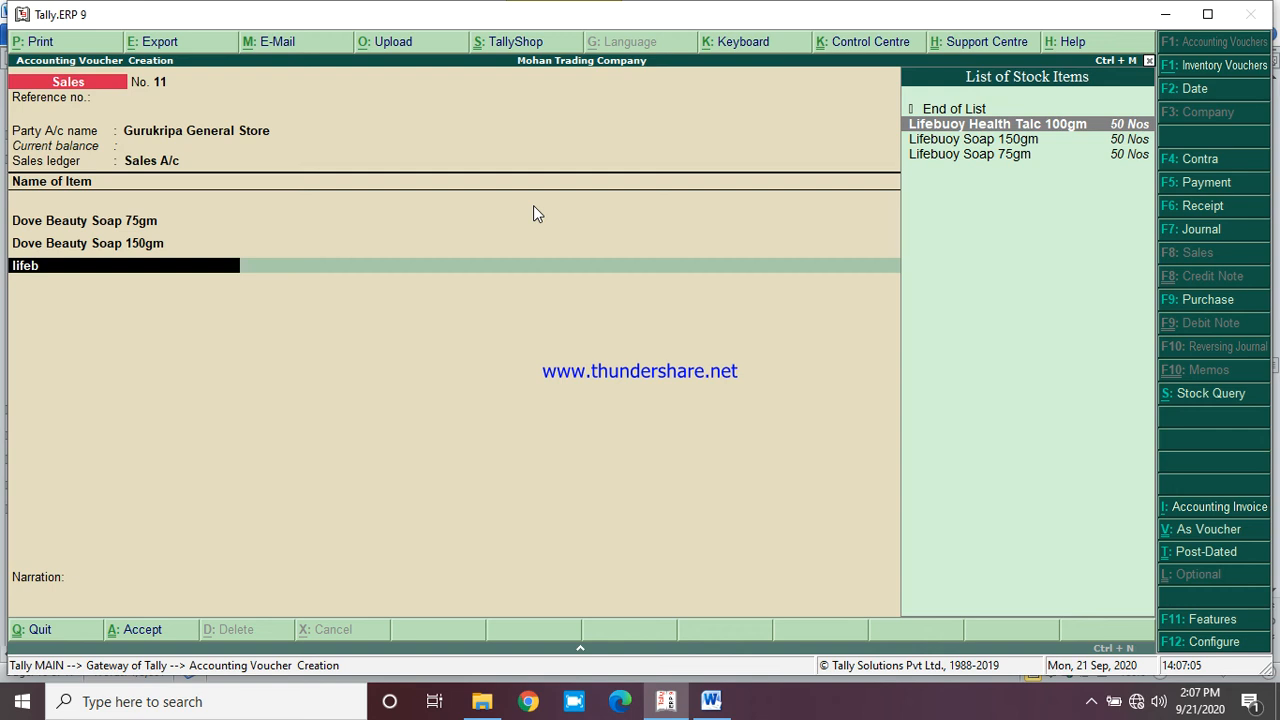
key(Down)
key(Down)
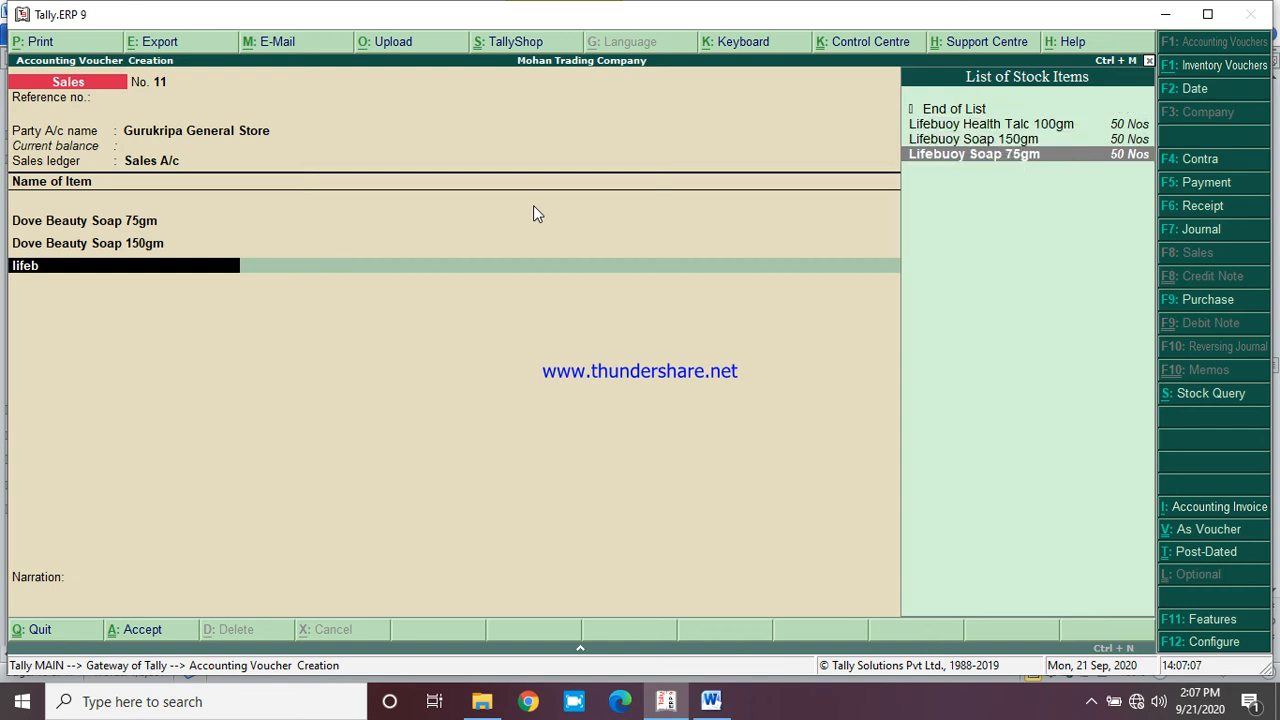
key(Return)
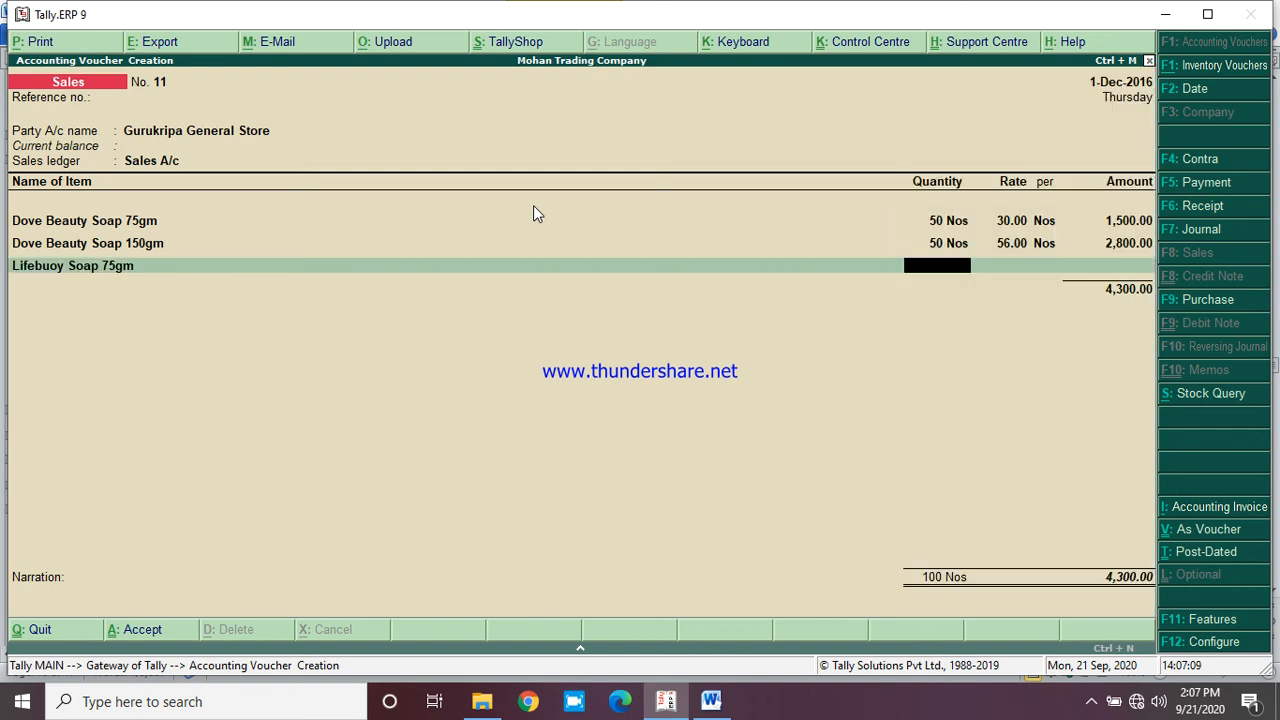
text(50)
key(Return)
key(Return)
key(Return)
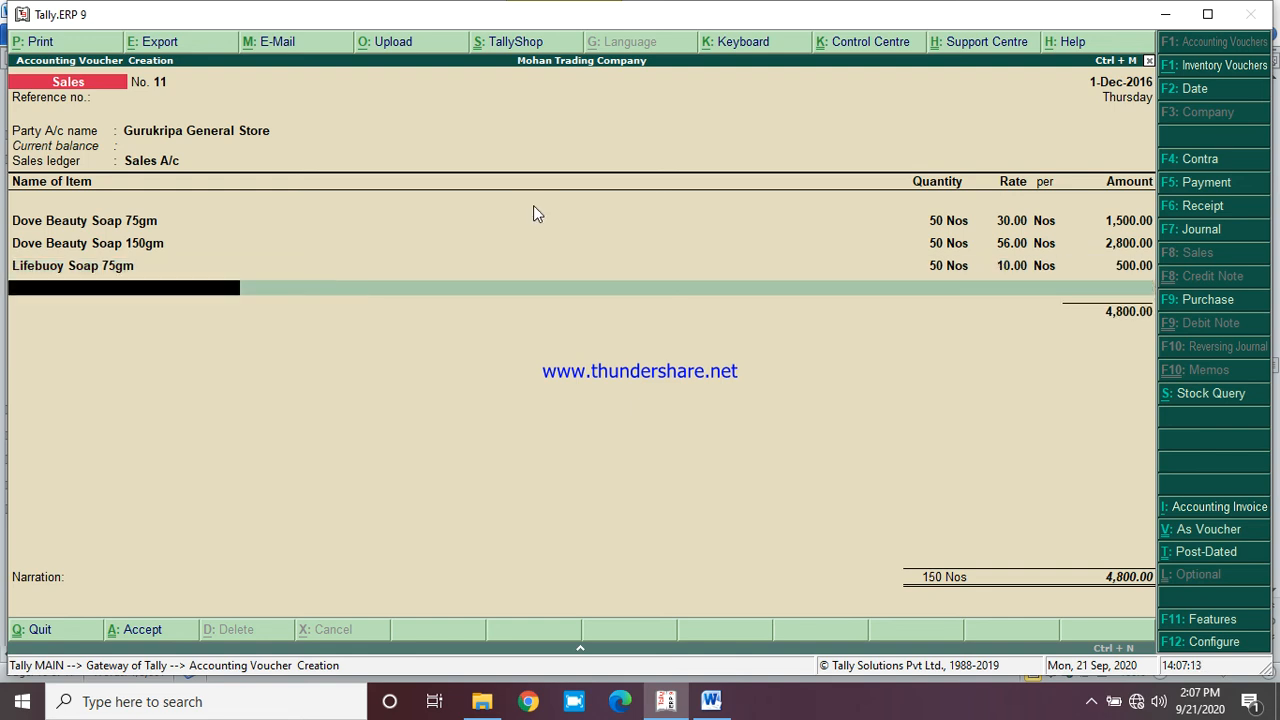
Add 50 Nos of Lifebuoy Soap 150gm at rate 18 to the sales voucher
text(Life)
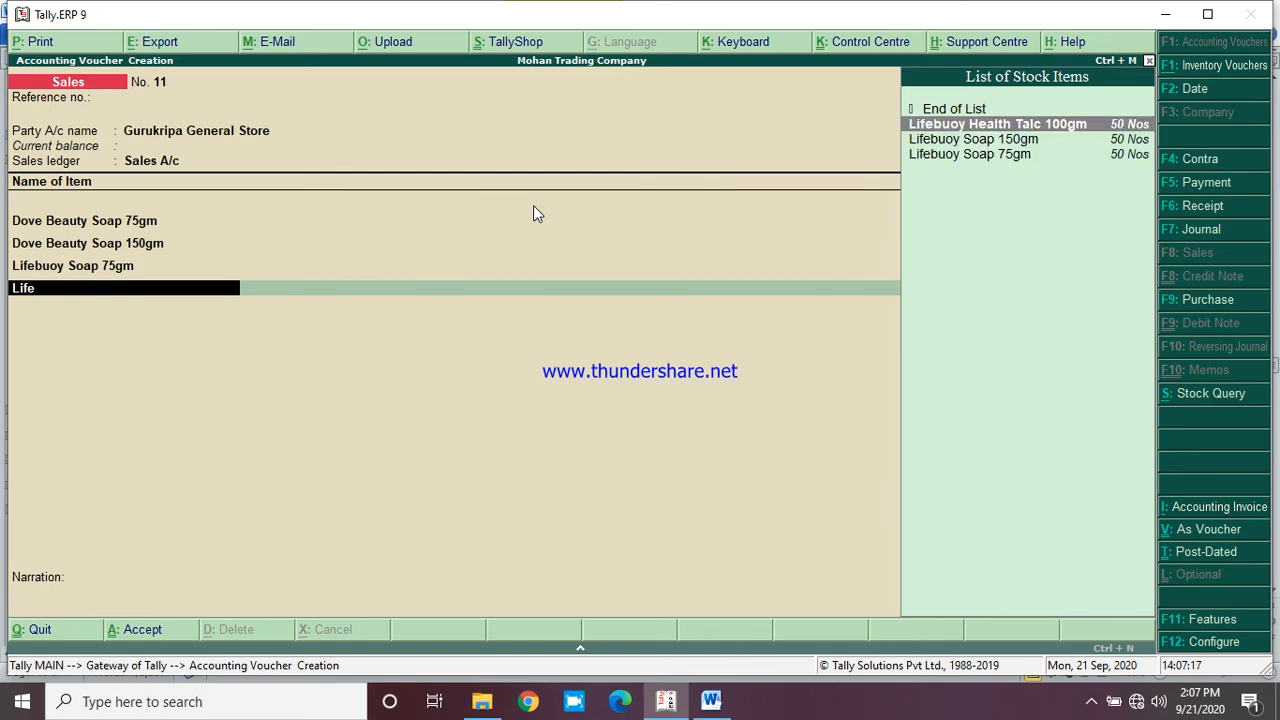
key(Down)
key(Down)
key(Up)
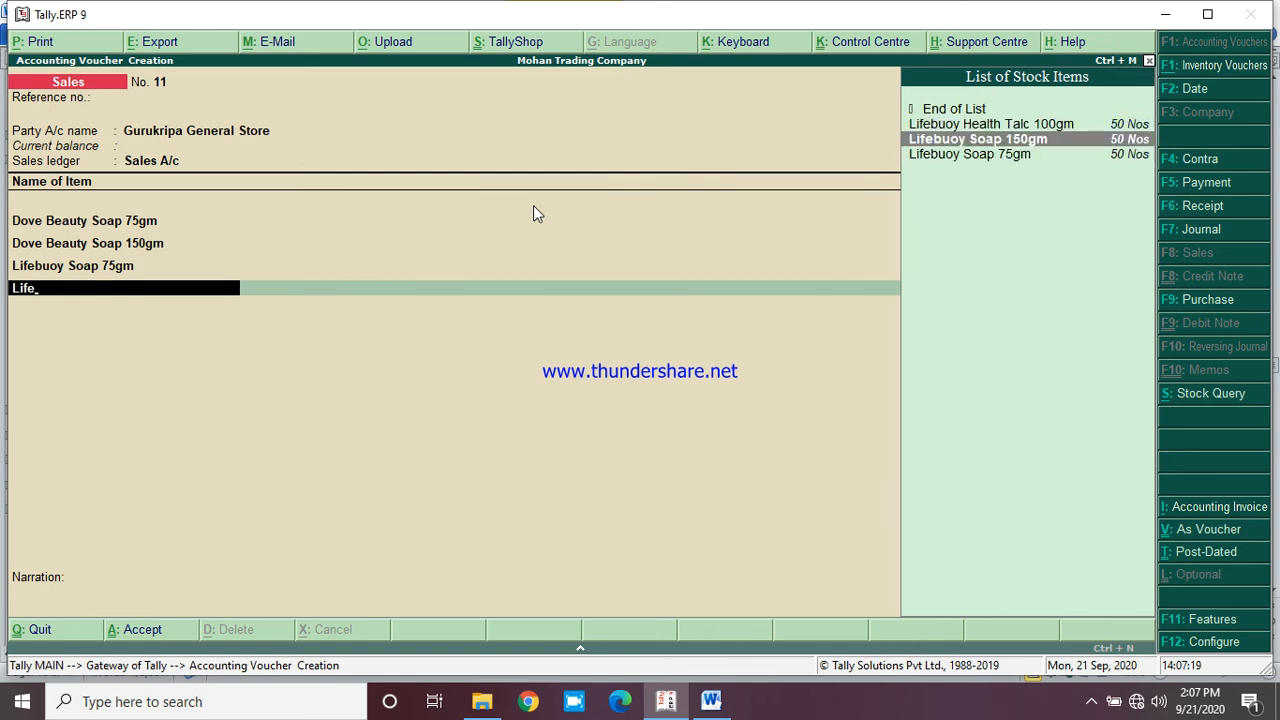
key(Return)
text(50)
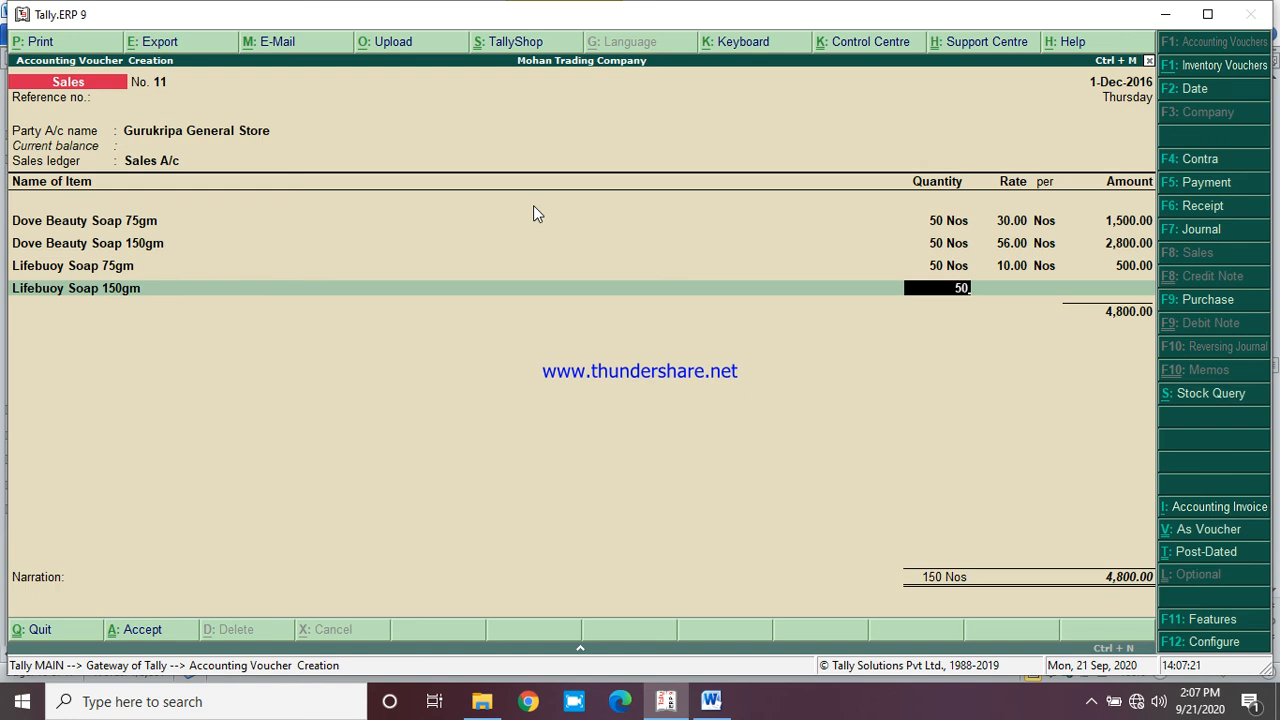
key(Return)
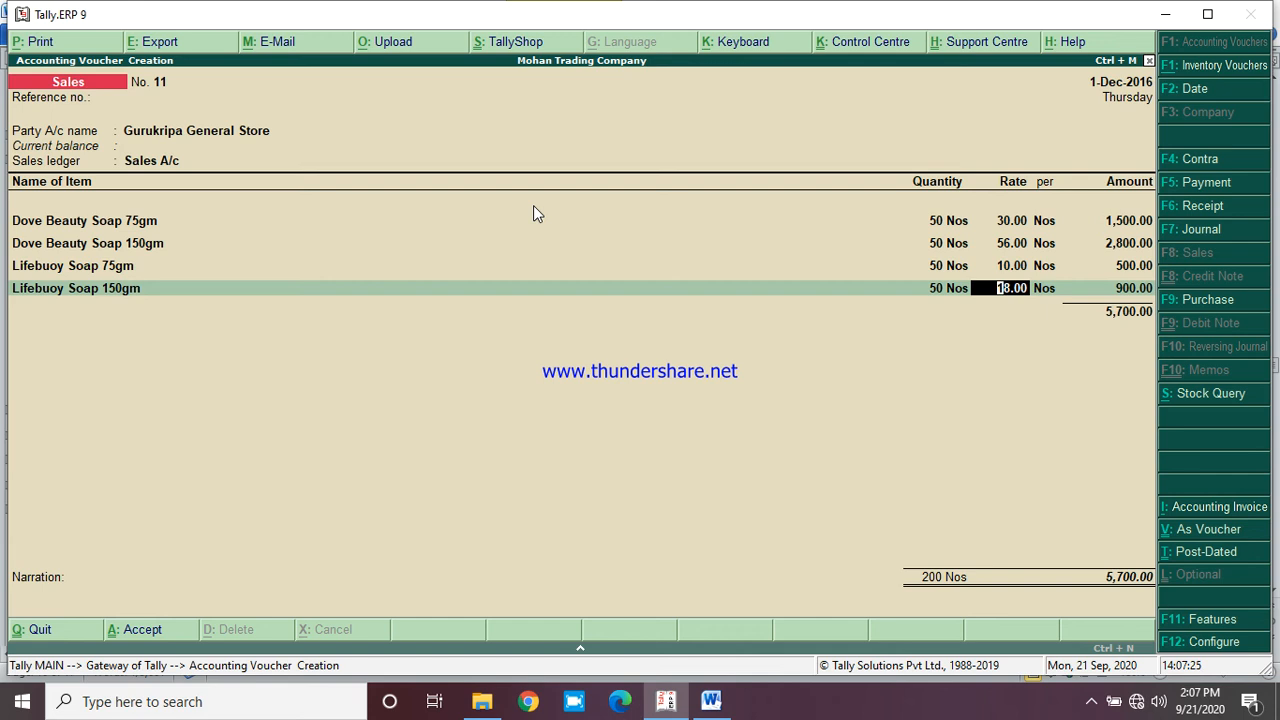
key(Return)
key(Return)
key(Return)
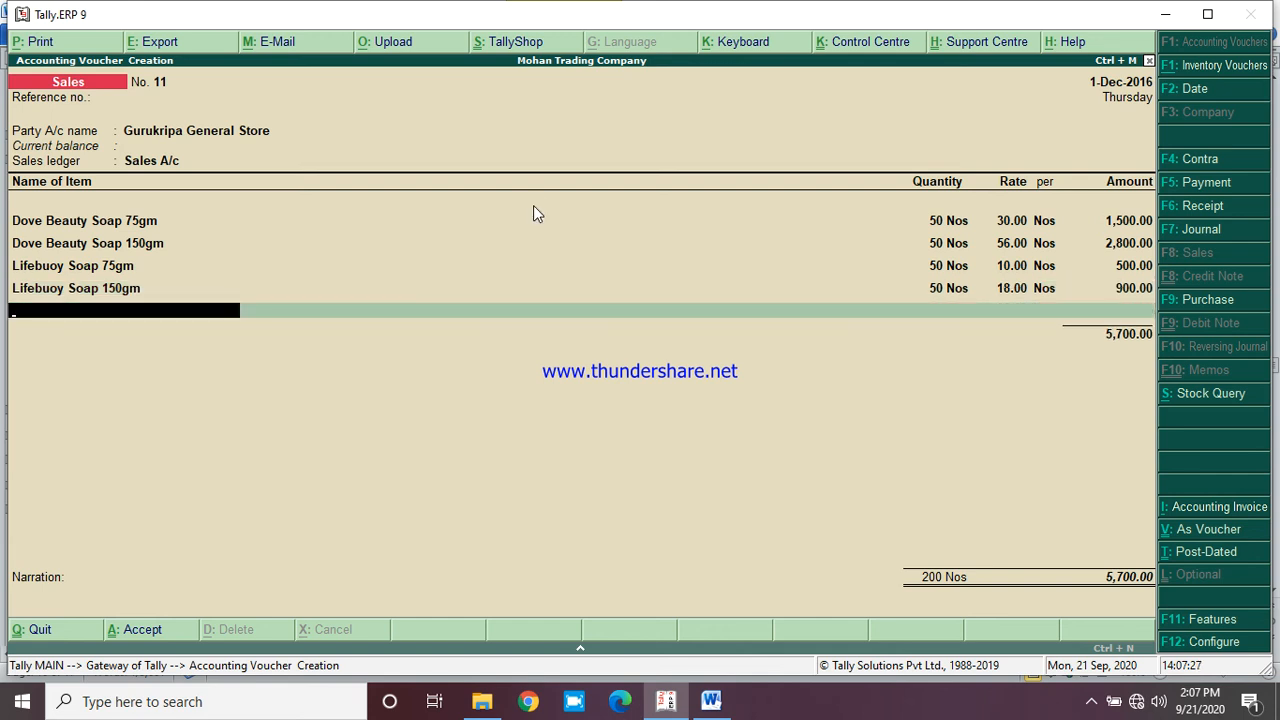
Add 50 Nos of Lux Beauty Soap 75gm at rate 16 to the sales voucher
text(Lux)
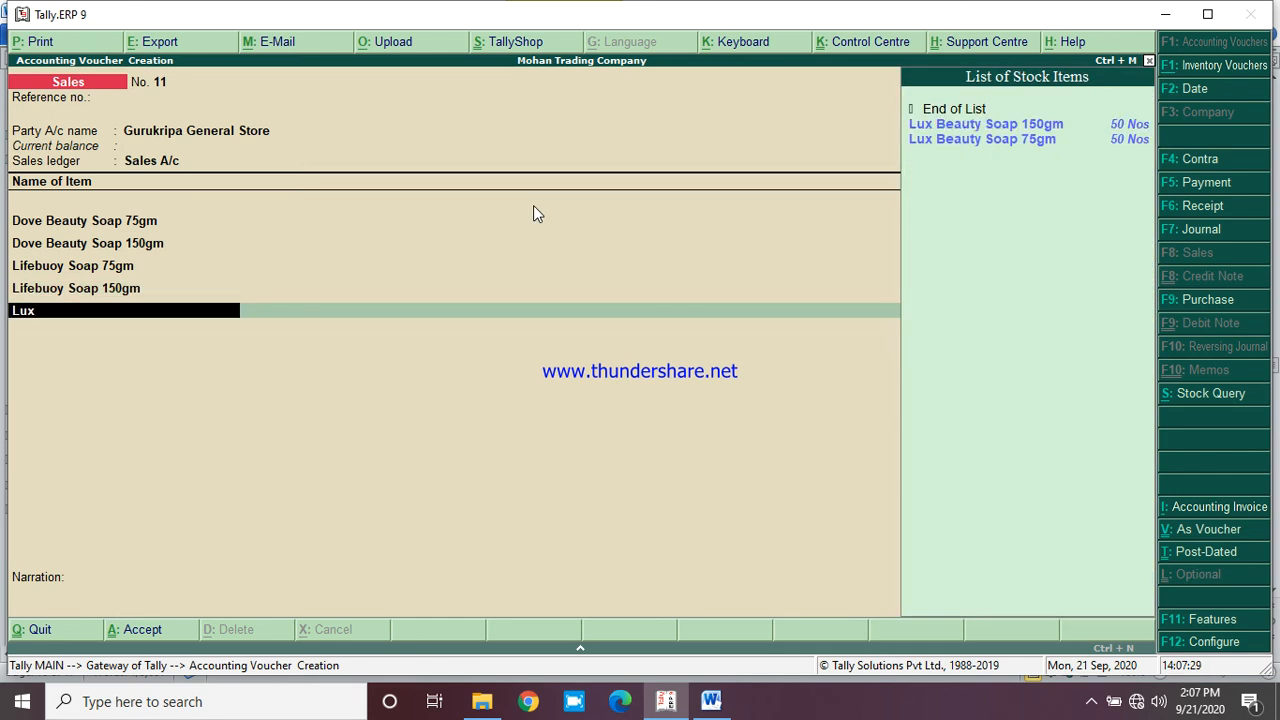
key(Down)
key(Down)
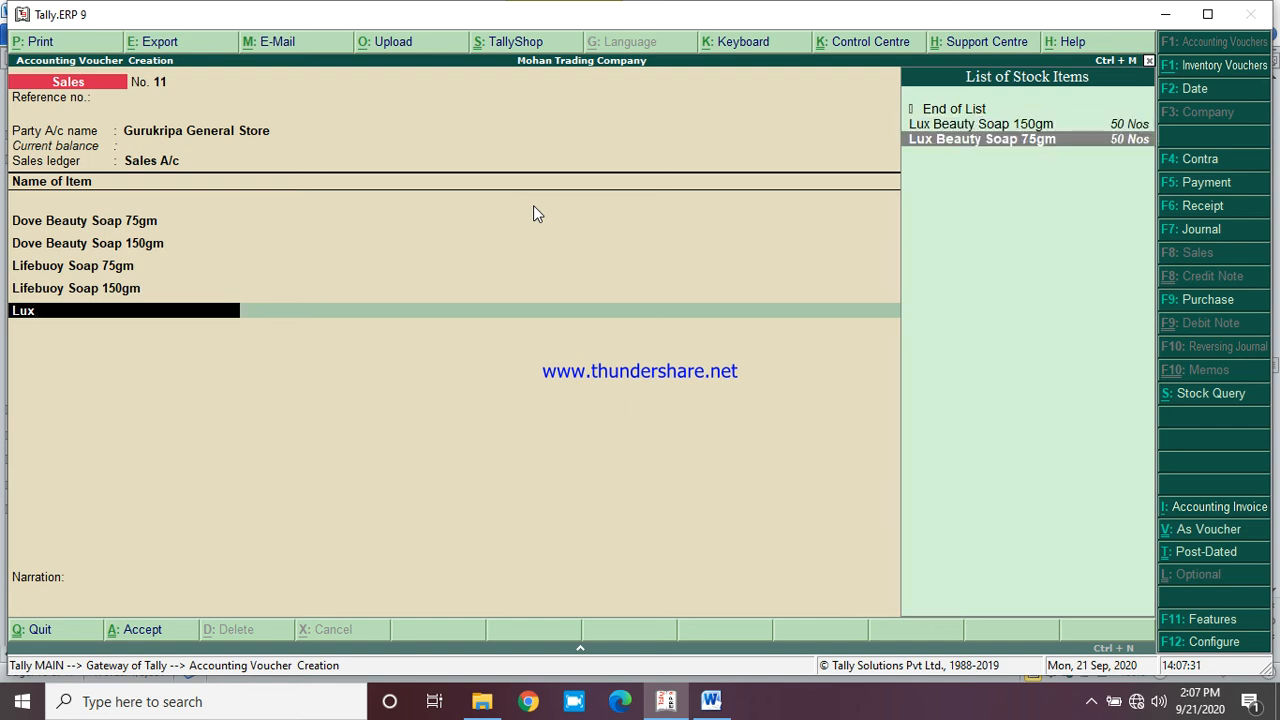
key(Return)
text(50)
key(Return)
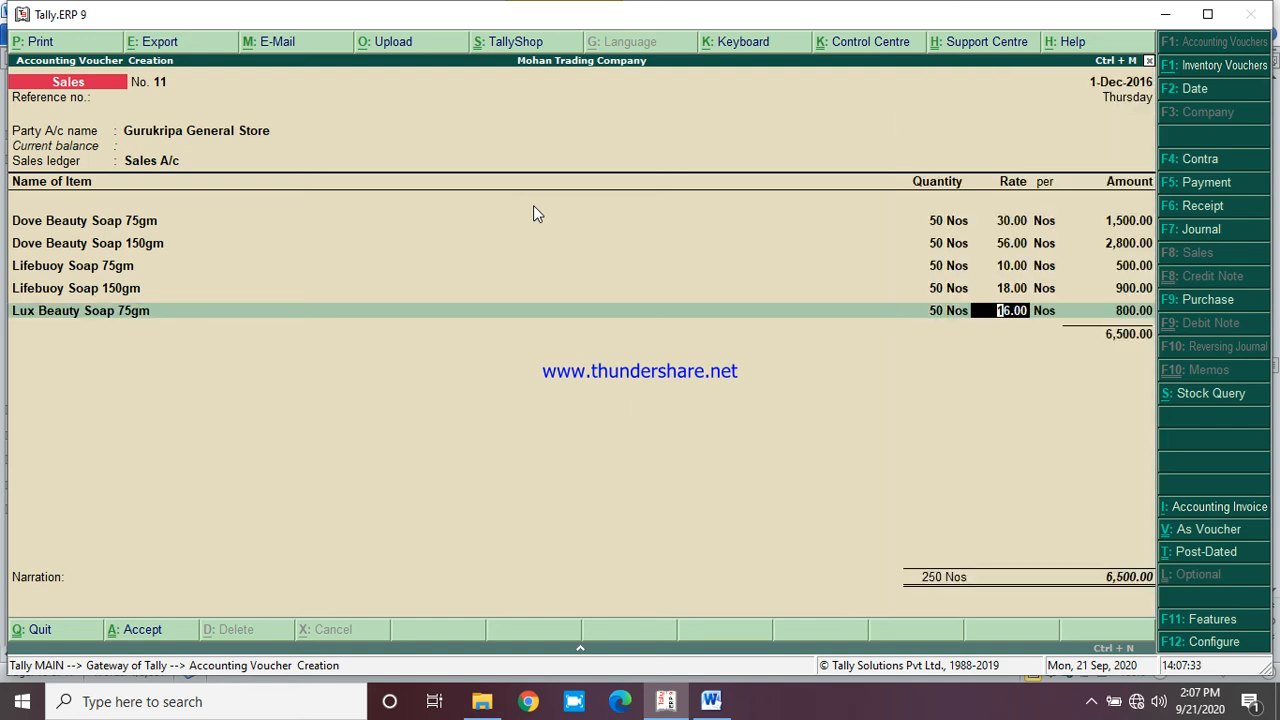
key(Return)
key(Return)
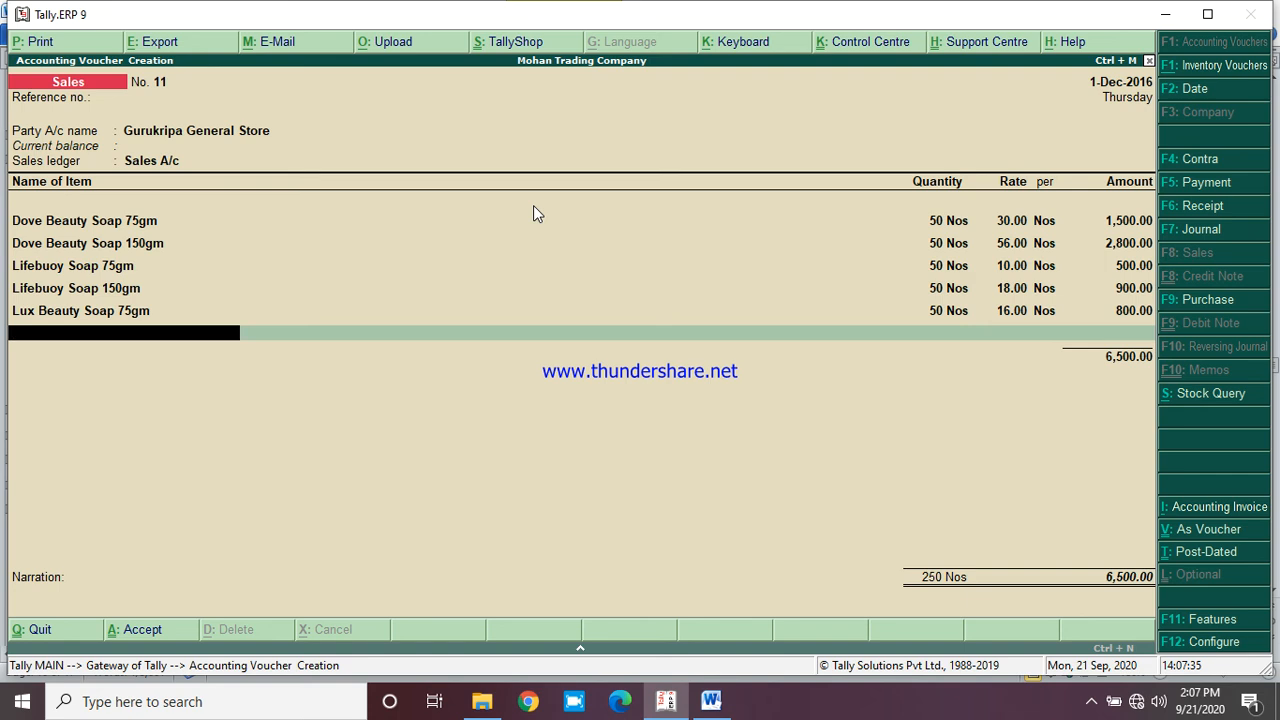
Add 50 Nos of Lux Beauty Soap 150gm at rate 25 as the last item and save the sales voucher
text(Lux)
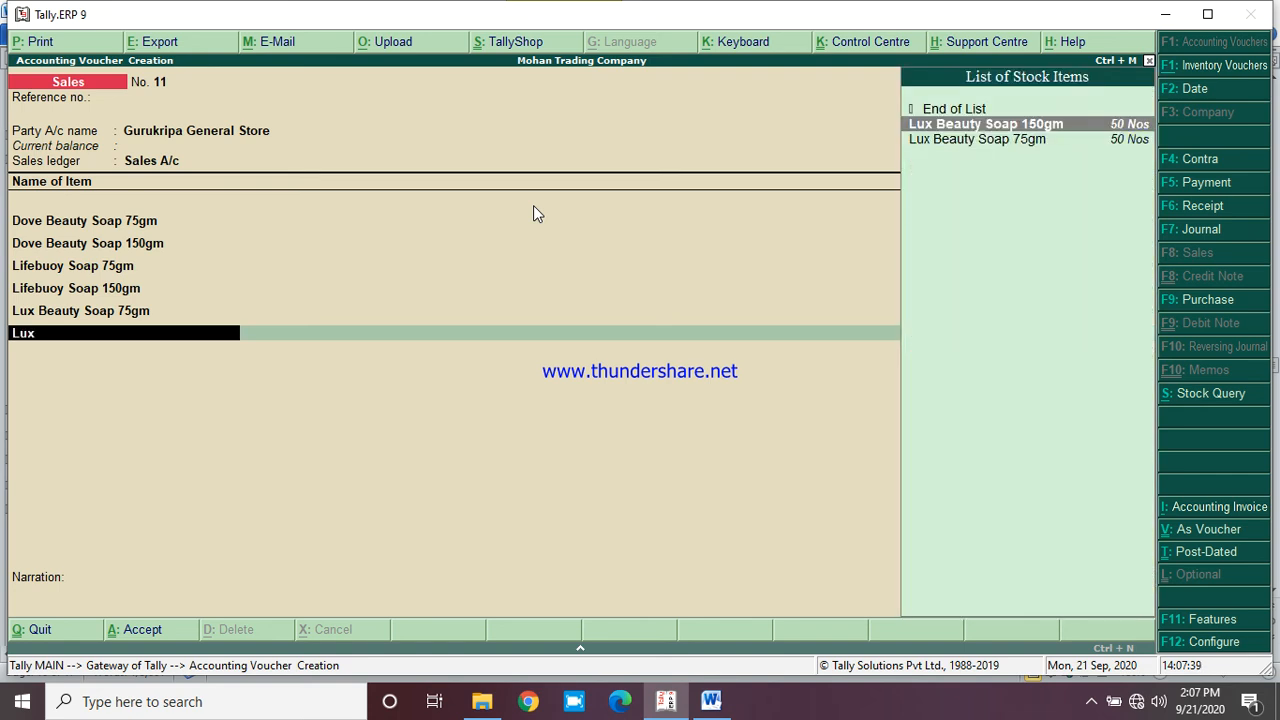
key(Return)
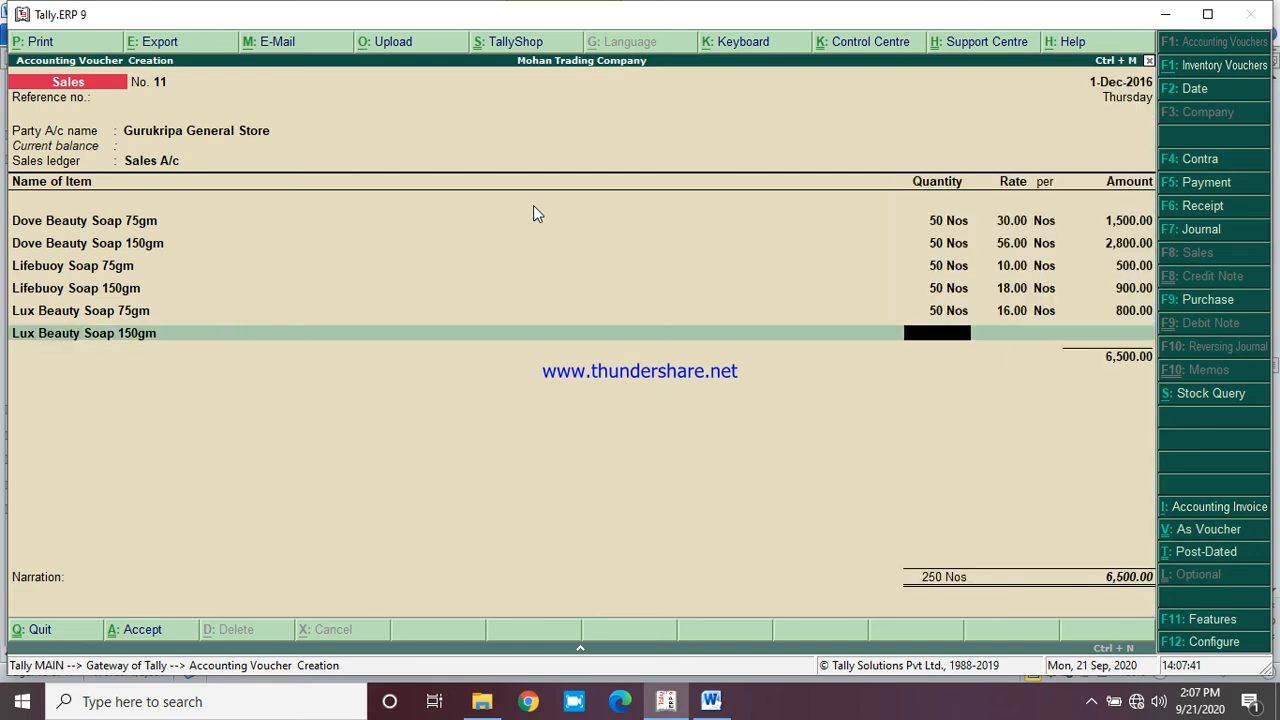
text(50)
key(Return)
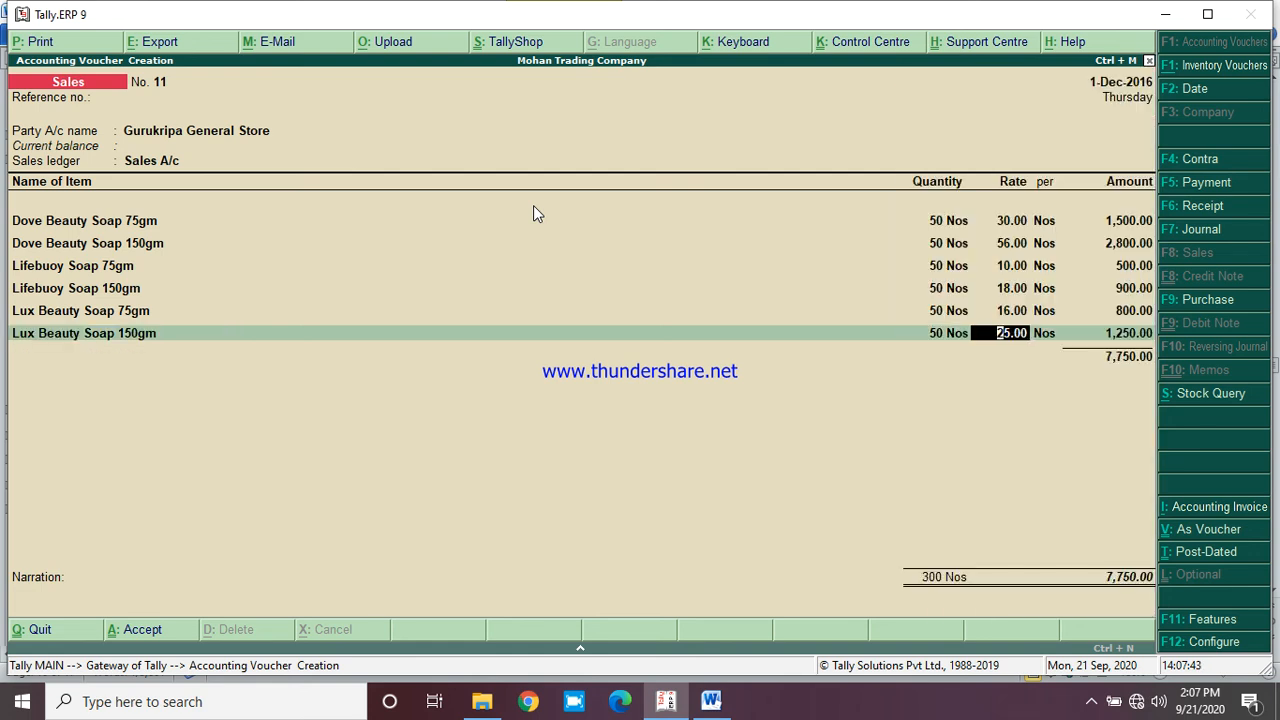
key(Return)
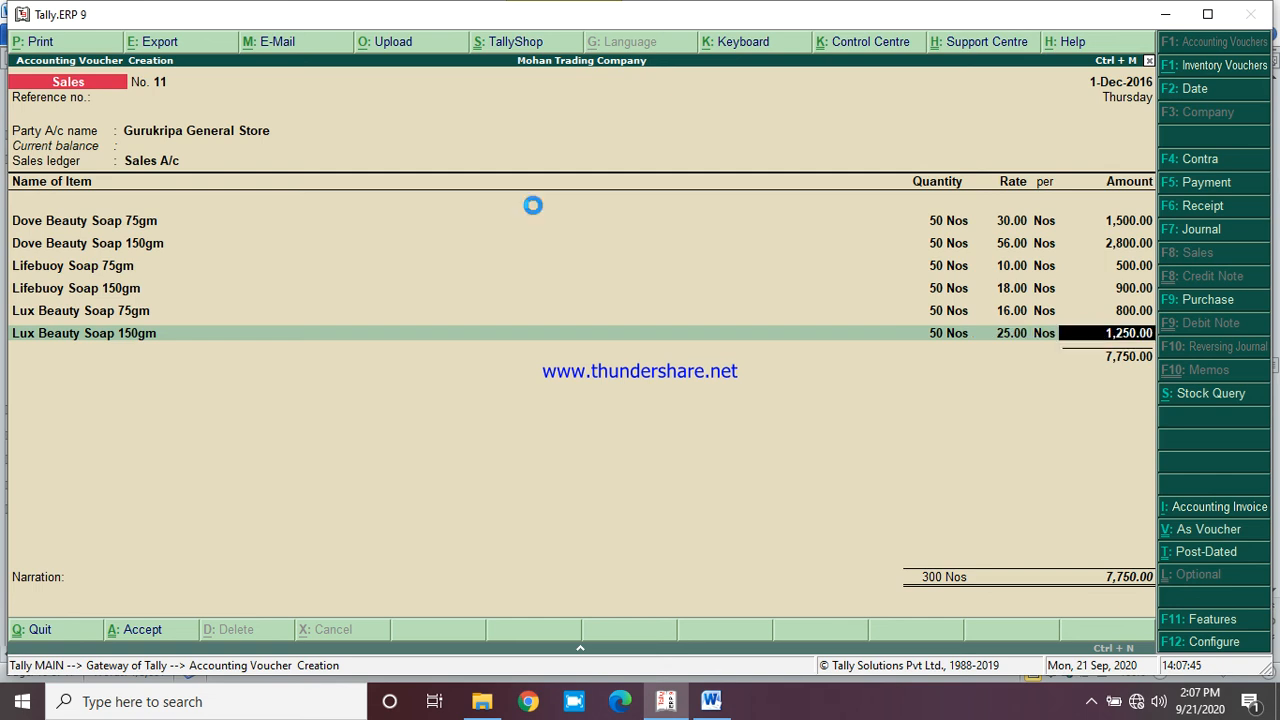
key(Return)
key(Return)
key(Return)
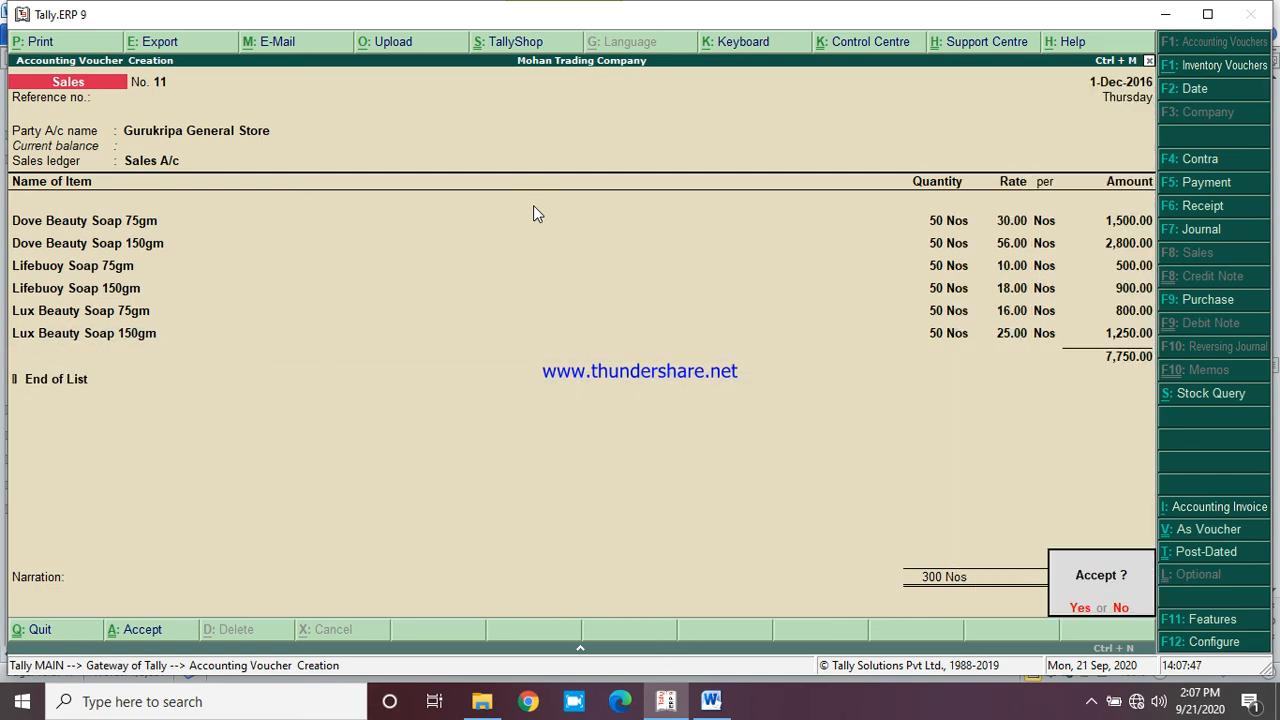
key(Return)
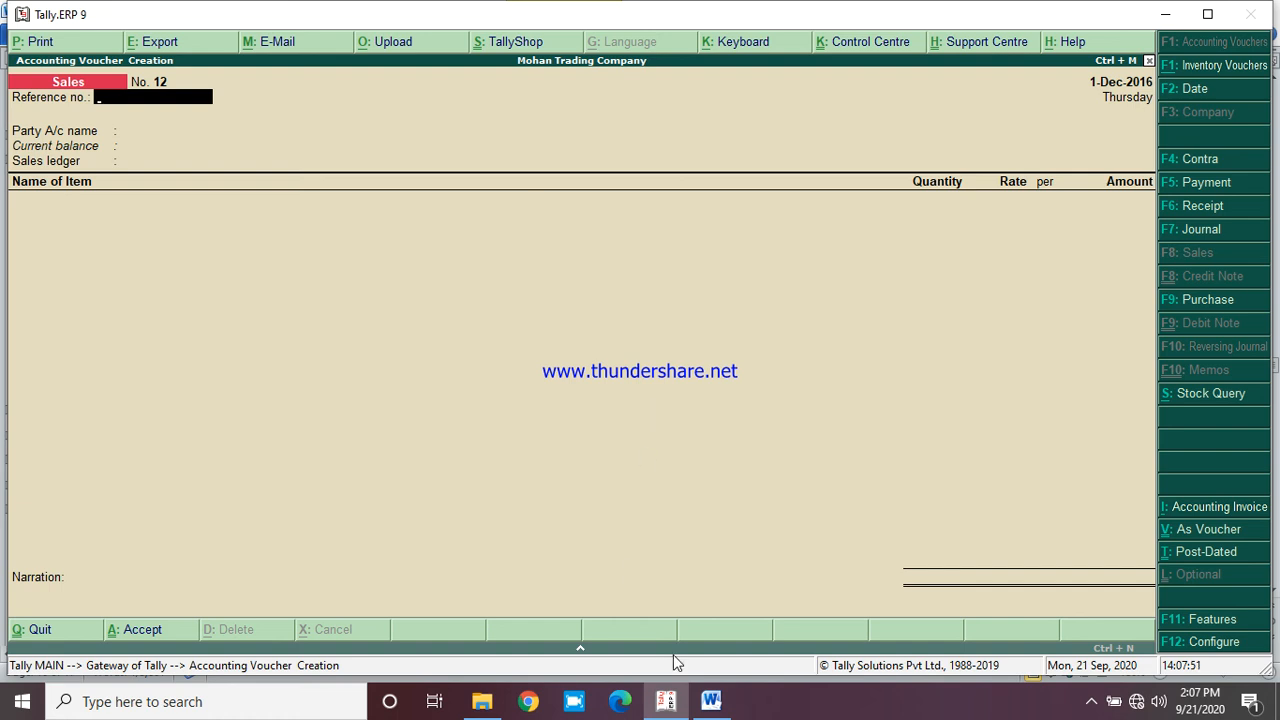
Check transaction 83 in the Word case study and start a payment voucher in Tally
click(711, 701)
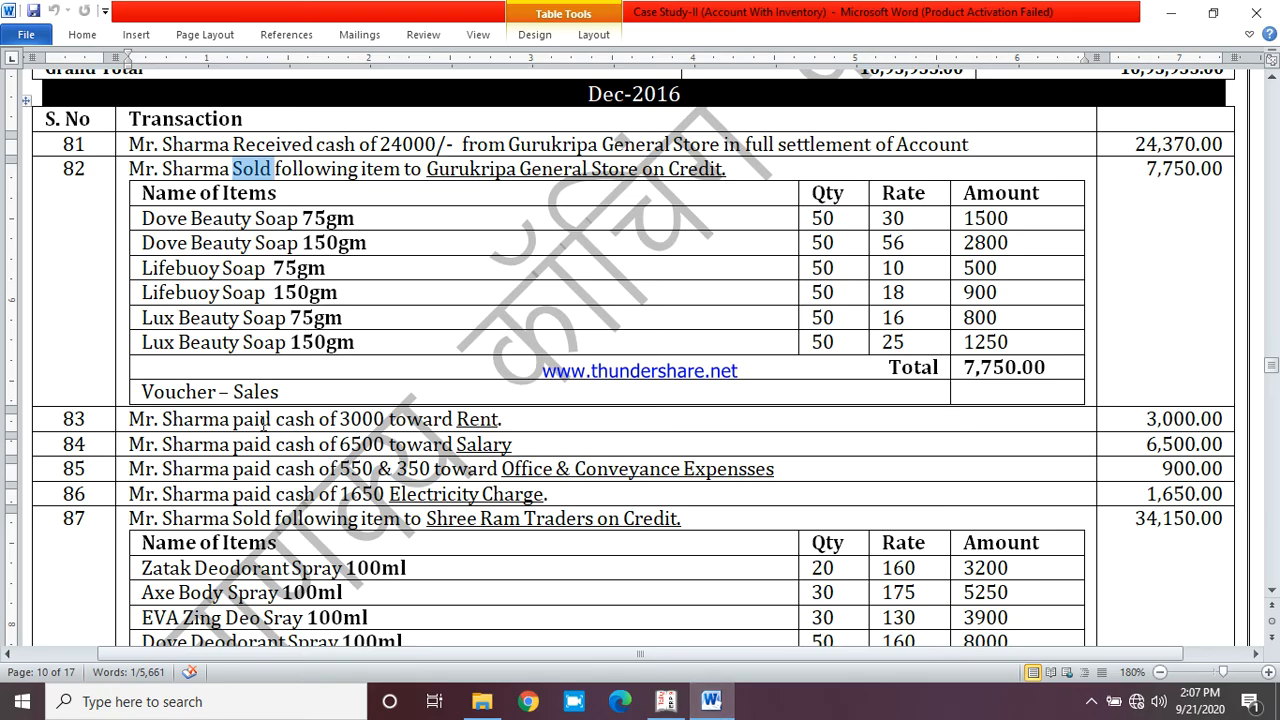
double_click(255, 420)
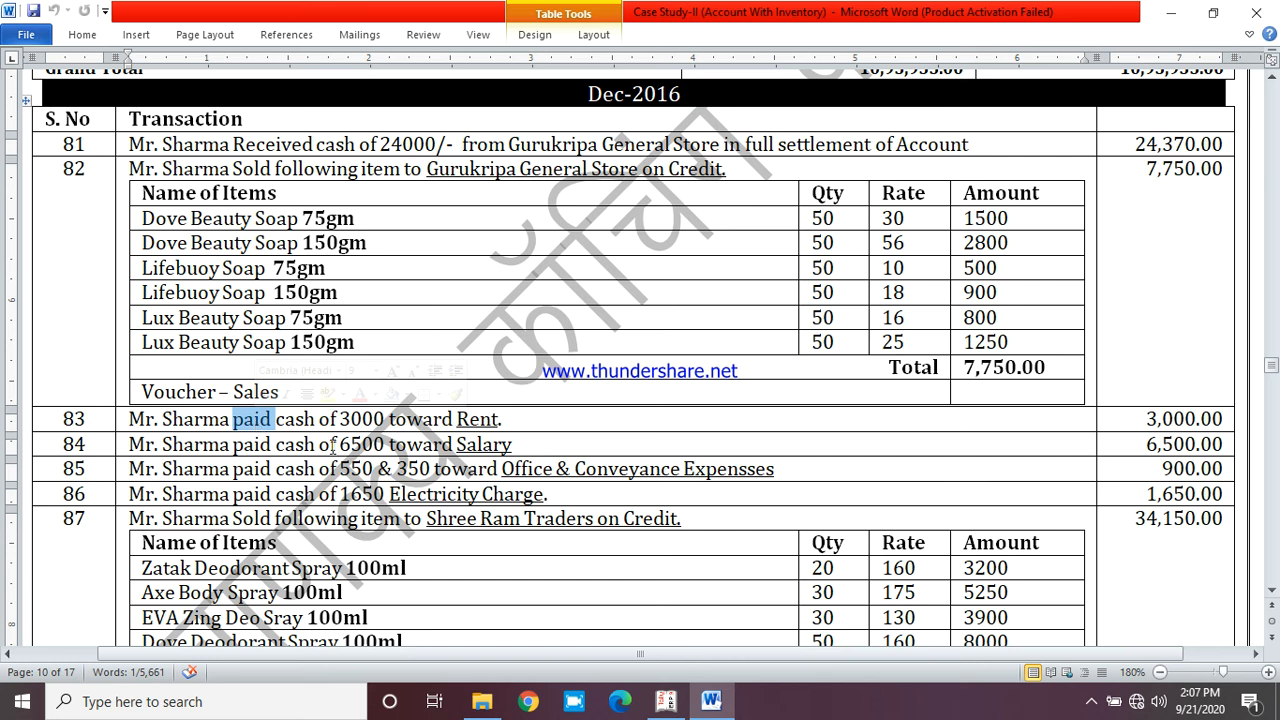
click(666, 701)
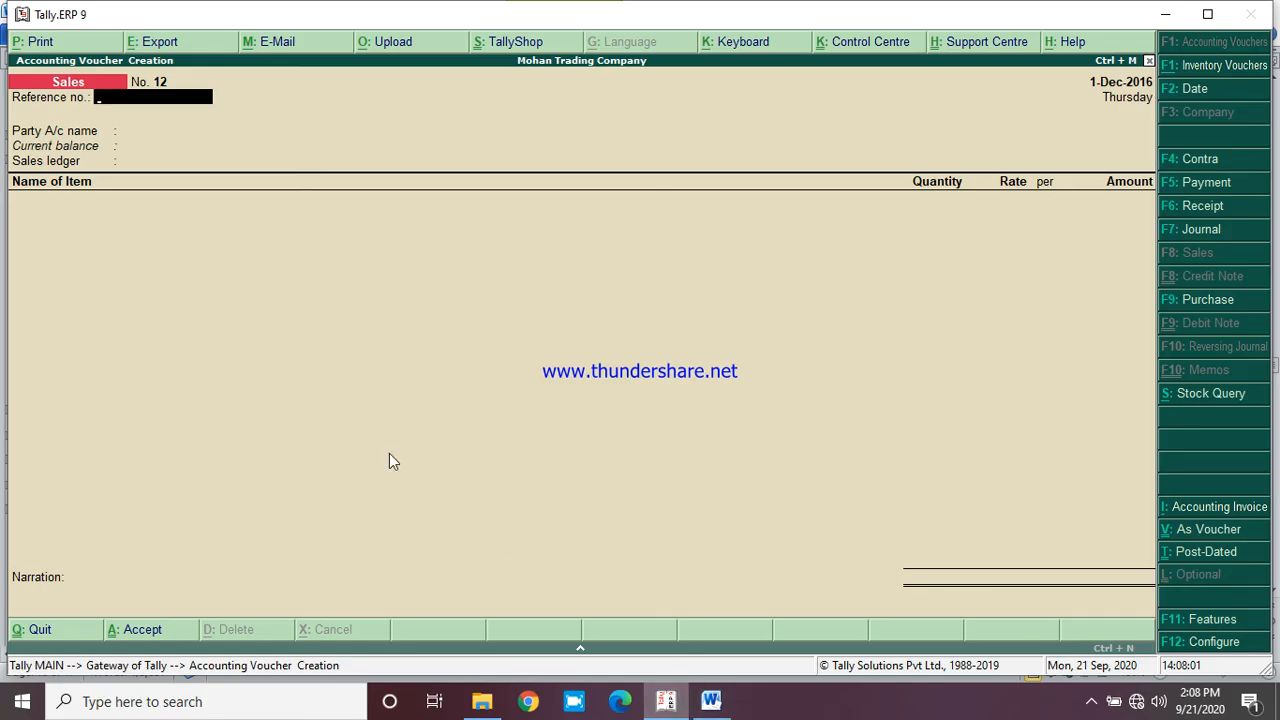
click(1230, 186)
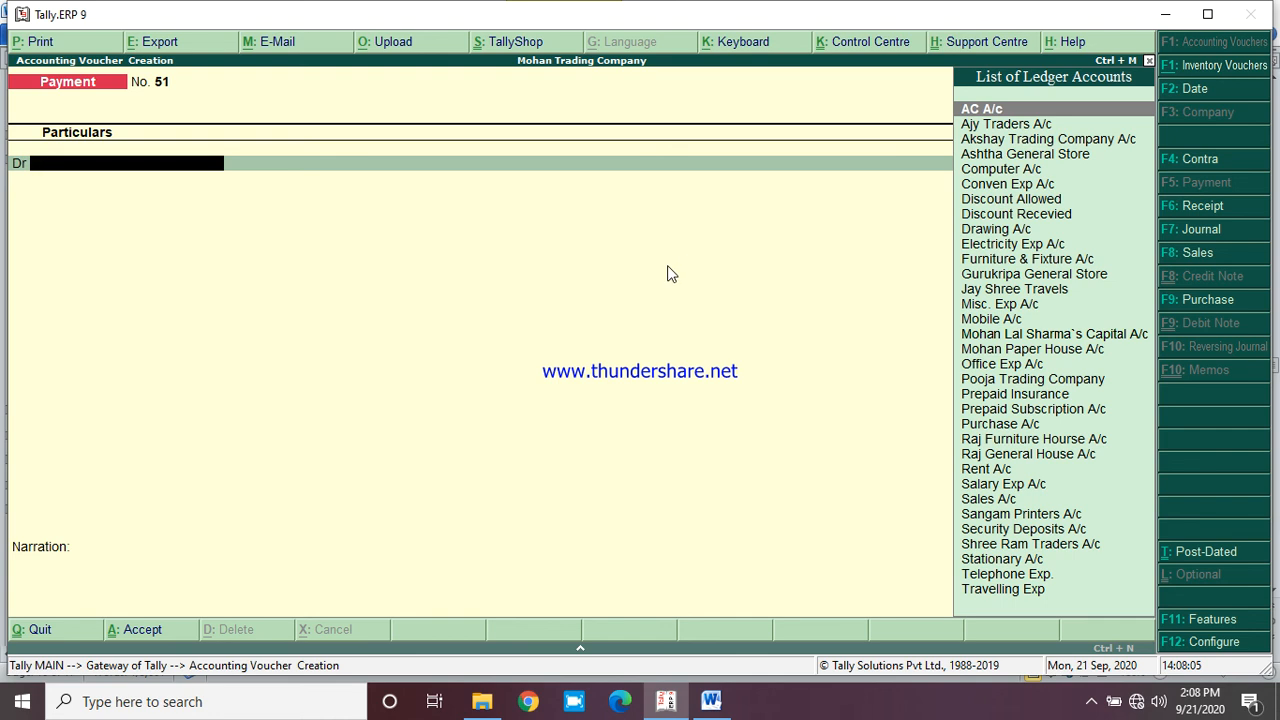
Debit Rent A/c 3000 against Cash and save the payment voucher
text(Rent)
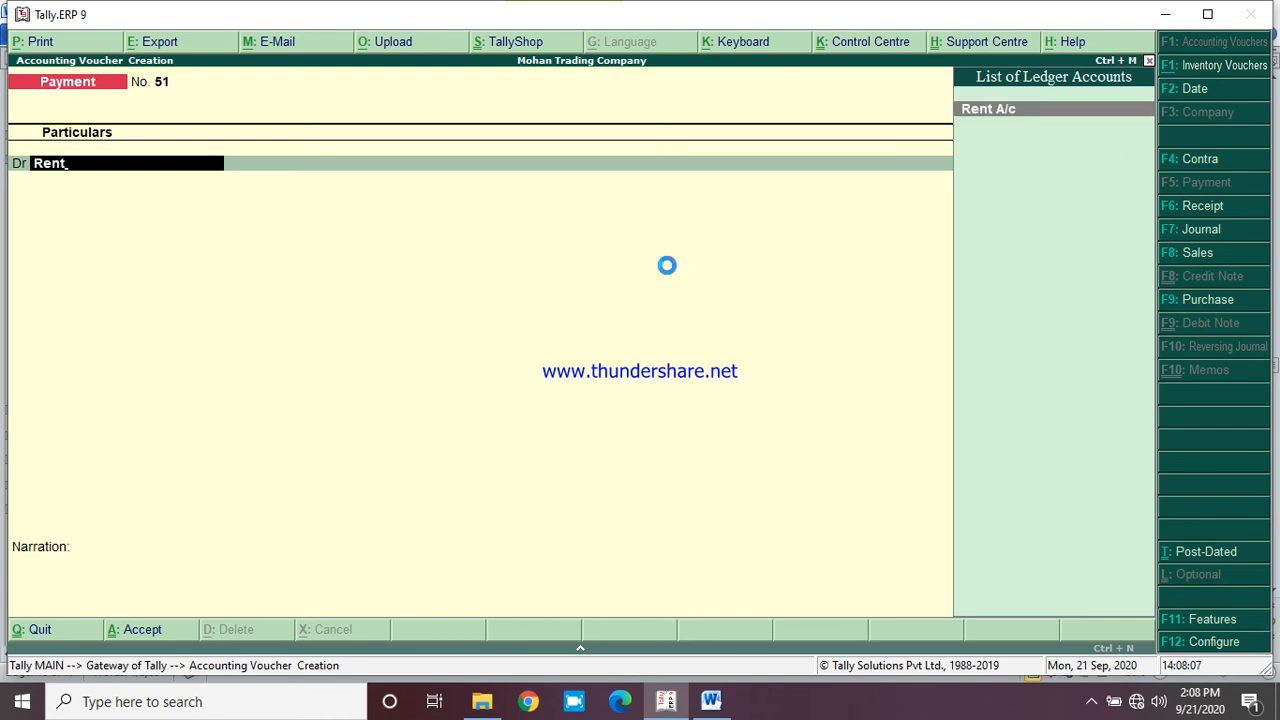
key(Return)
text(3000)
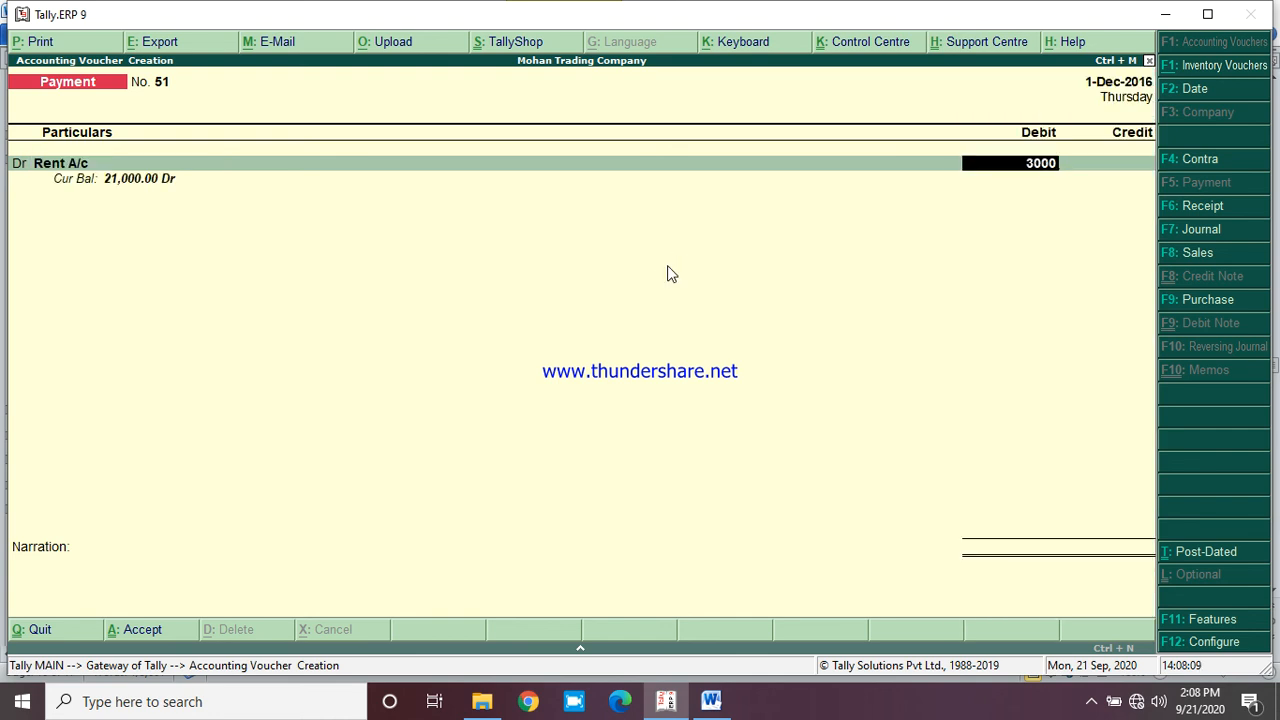
key(Return)
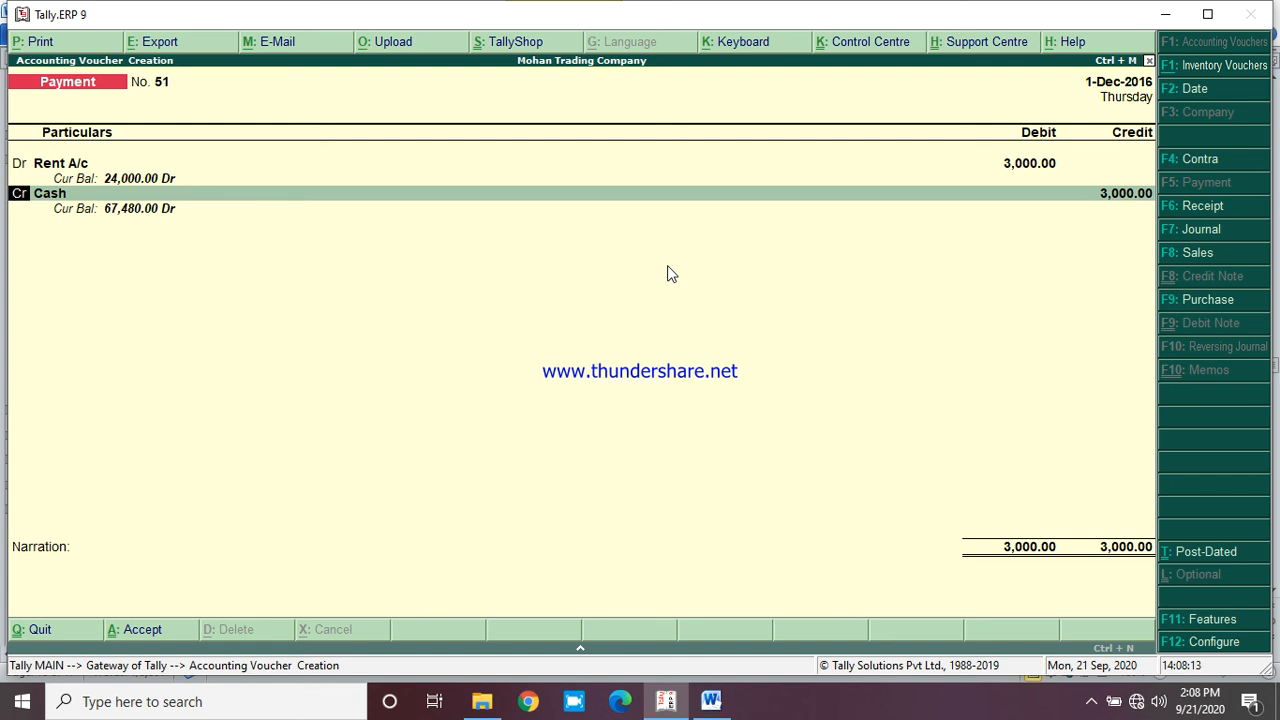
key(Return)
key(Return)
key(Return)
key(Return)
key(Return)
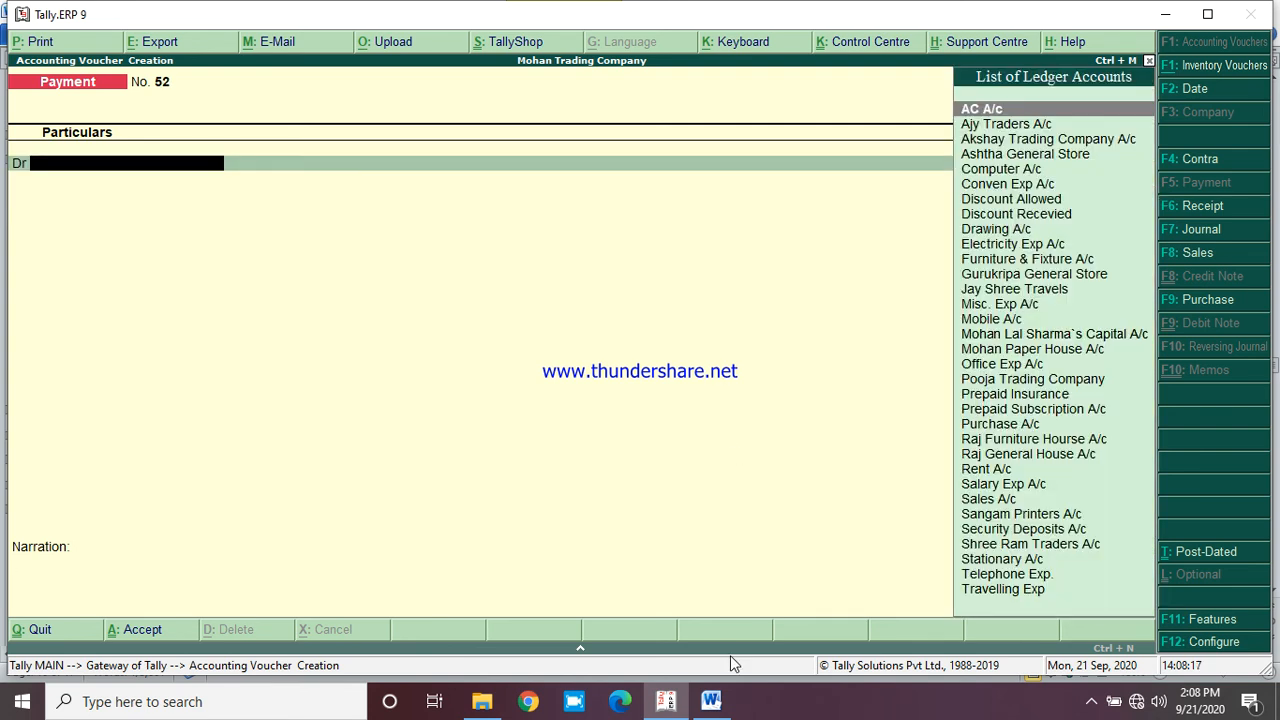
Look up transaction 84 in the Word case study and record it in Tally as a payment debiting Salary Exp A/c 6500 against Cash
click(711, 701)
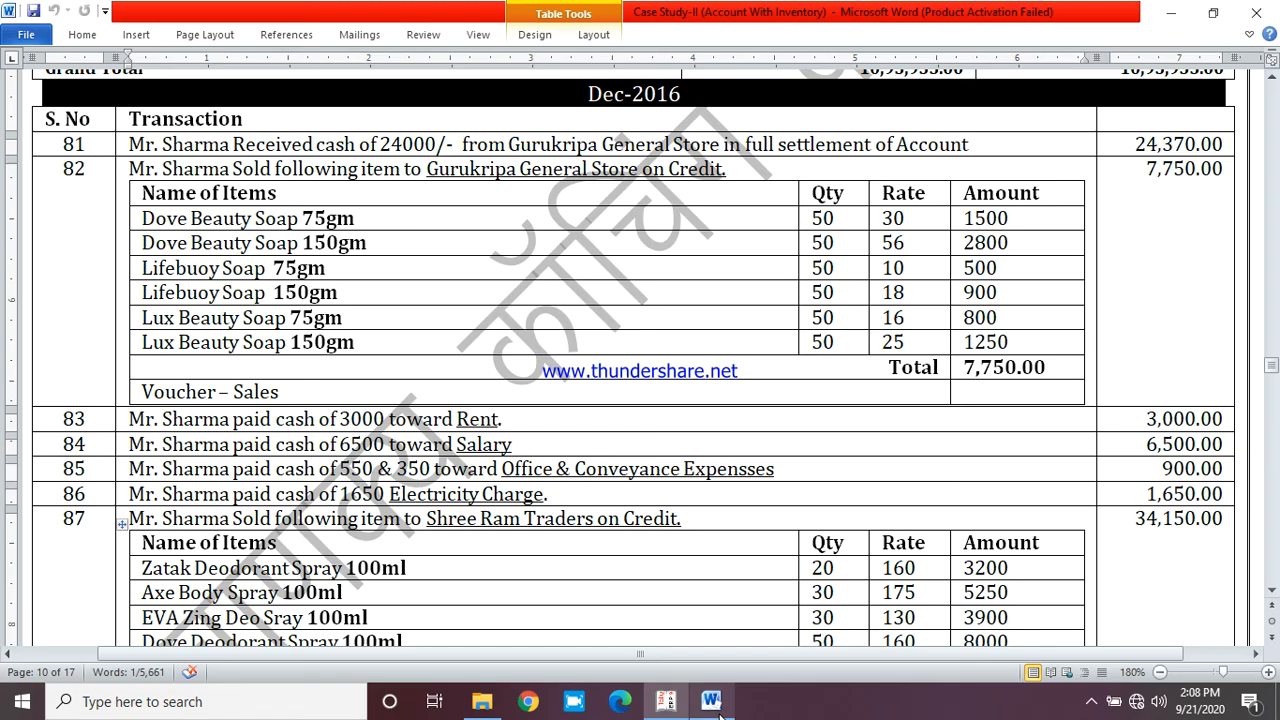
double_click(355, 447)
click(666, 701)
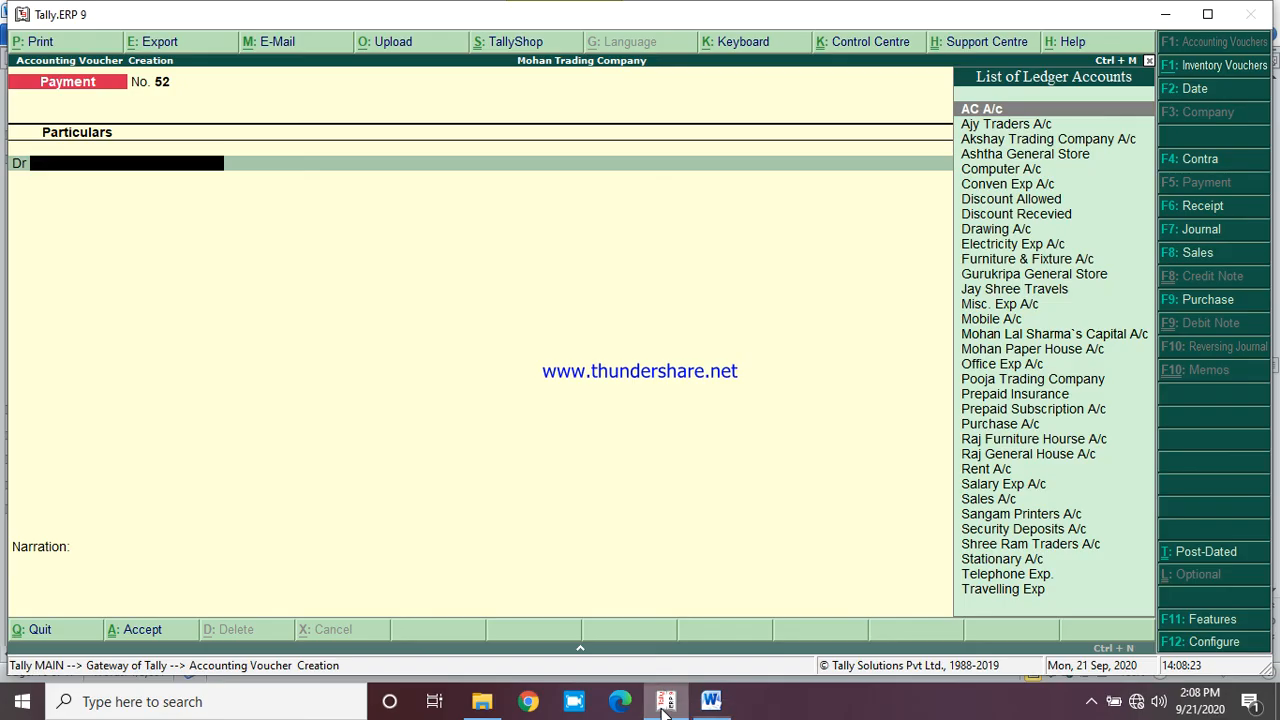
text(Sal)
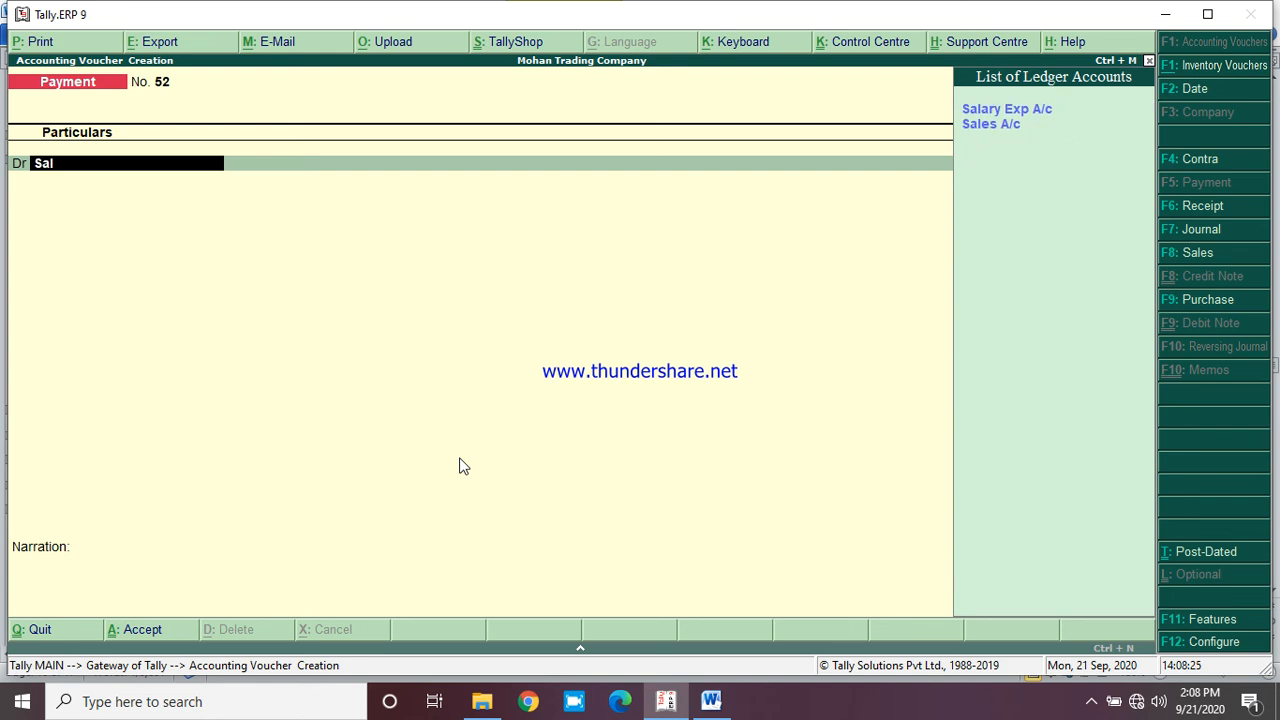
key(Return)
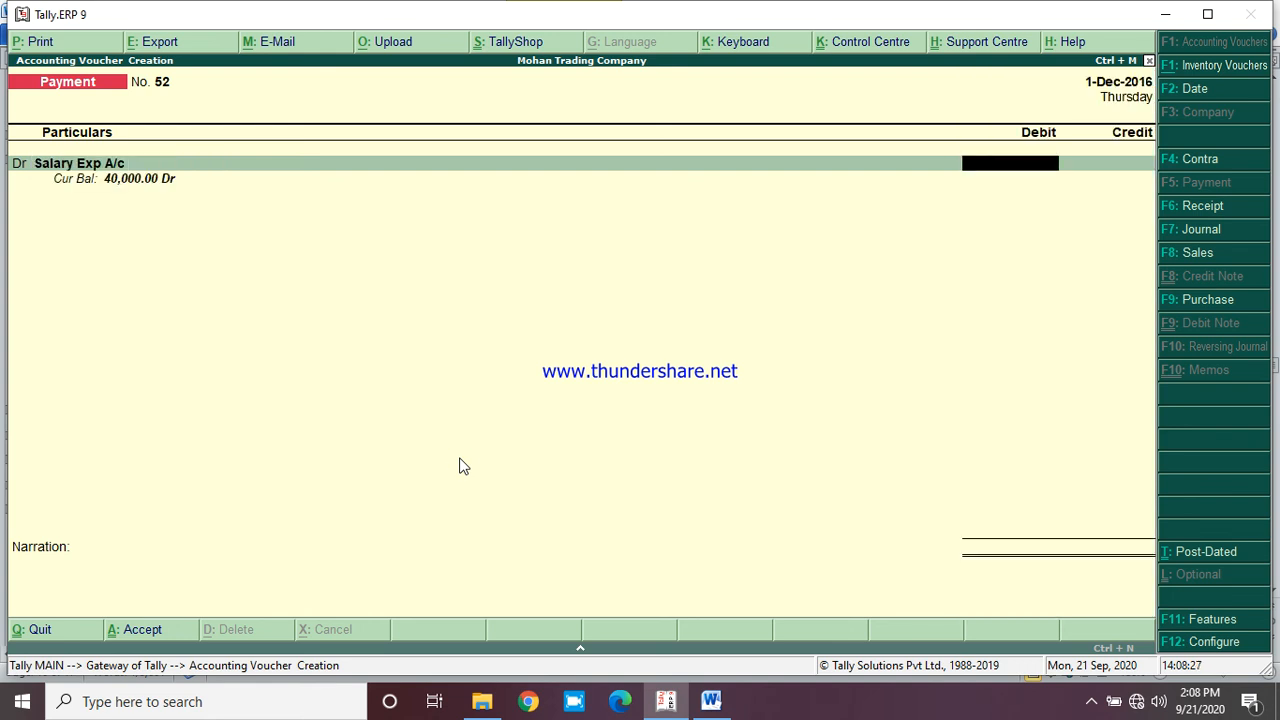
text(6500)
key(Return)
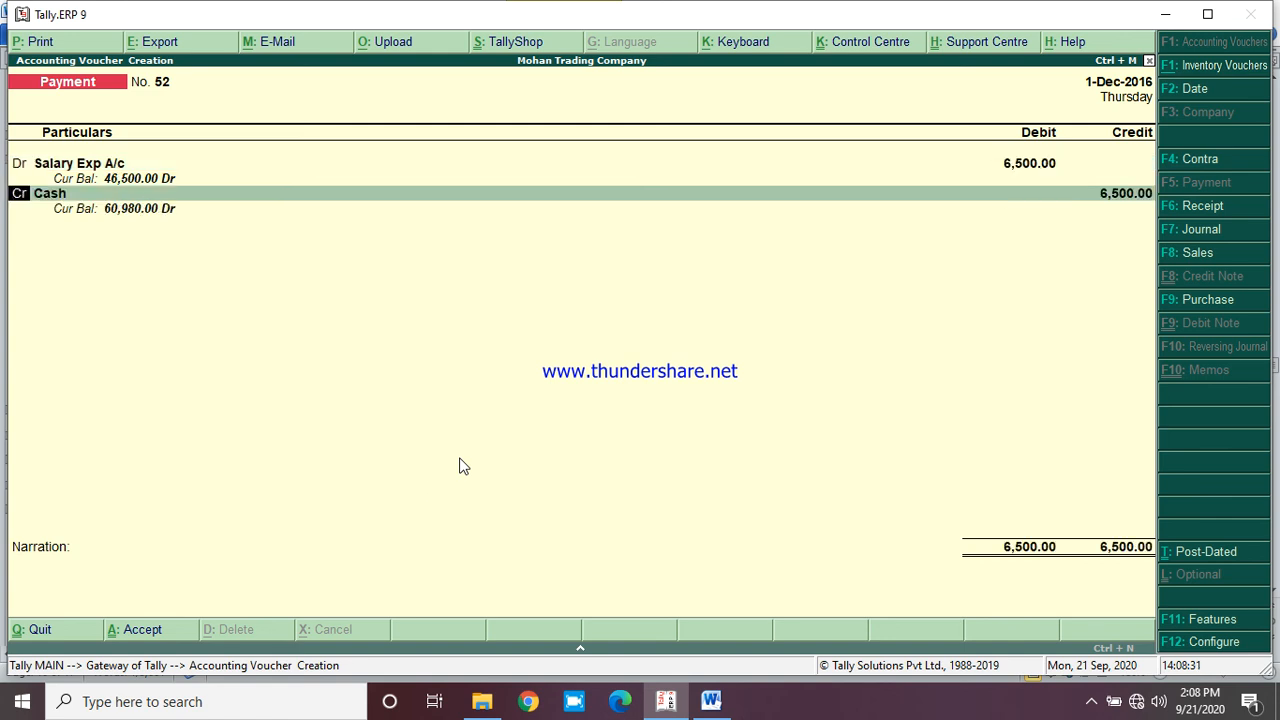
key(Return)
key(Return)
key(Return)
key(Return)
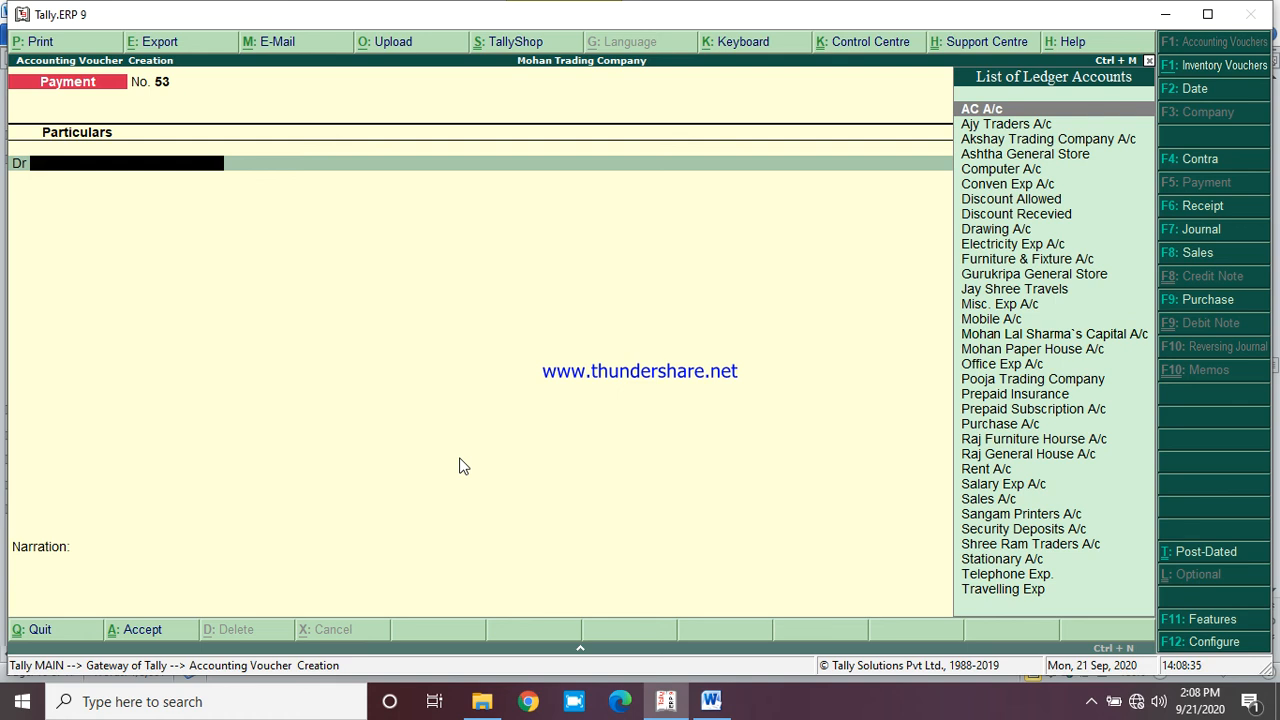
Look up transaction 85 in the Word case study and debit Office Exp A/c 550 in the new Tally payment voucher
click(710, 701)
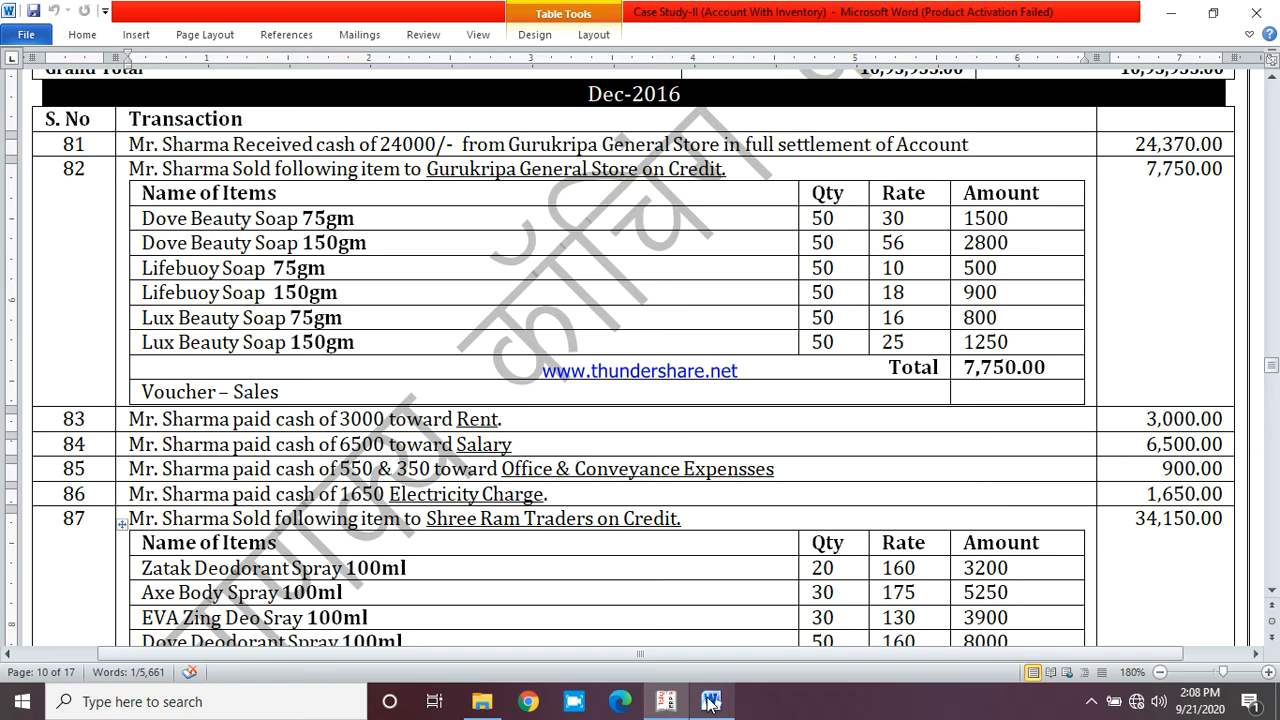
double_click(372, 470)
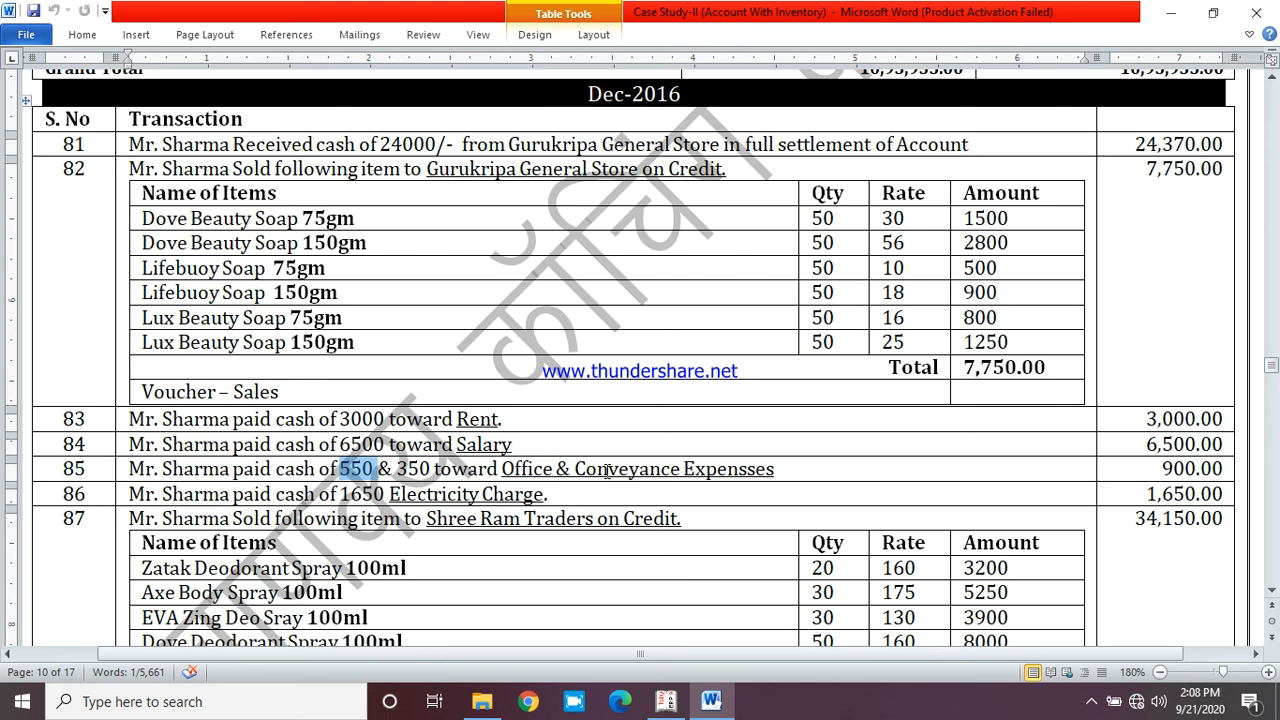
click(670, 701)
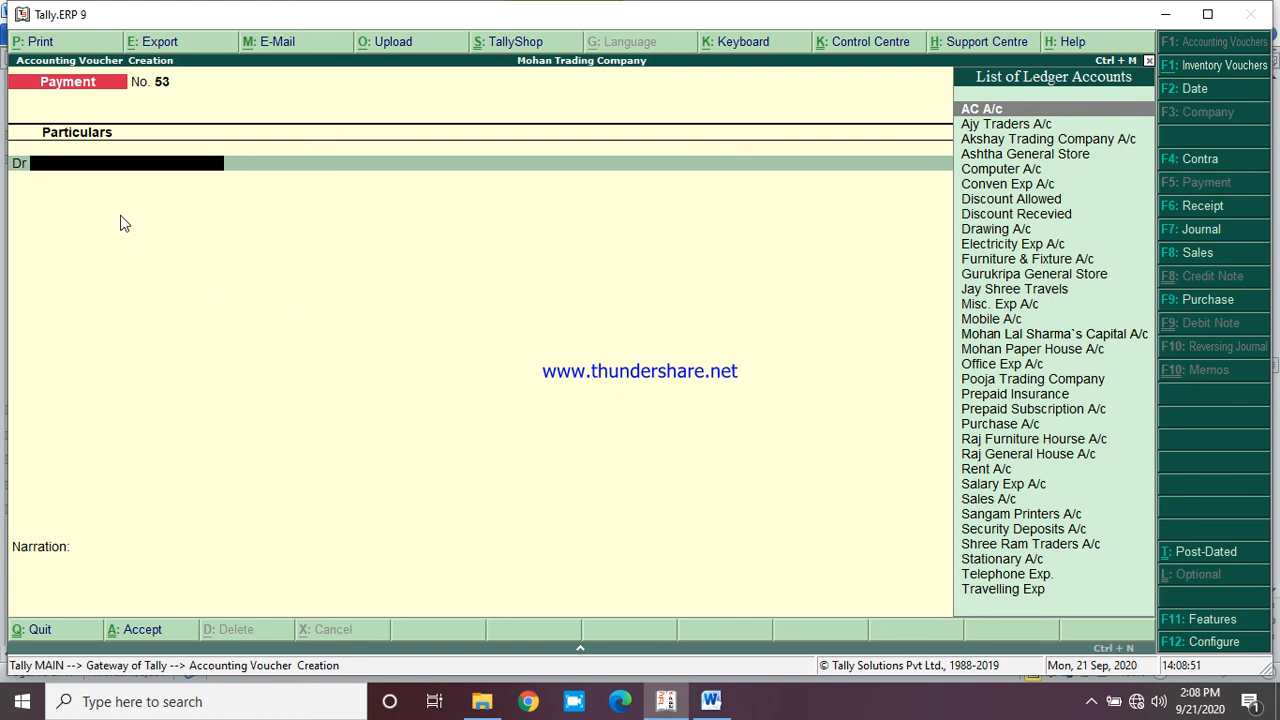
text(Office Exp A/c)
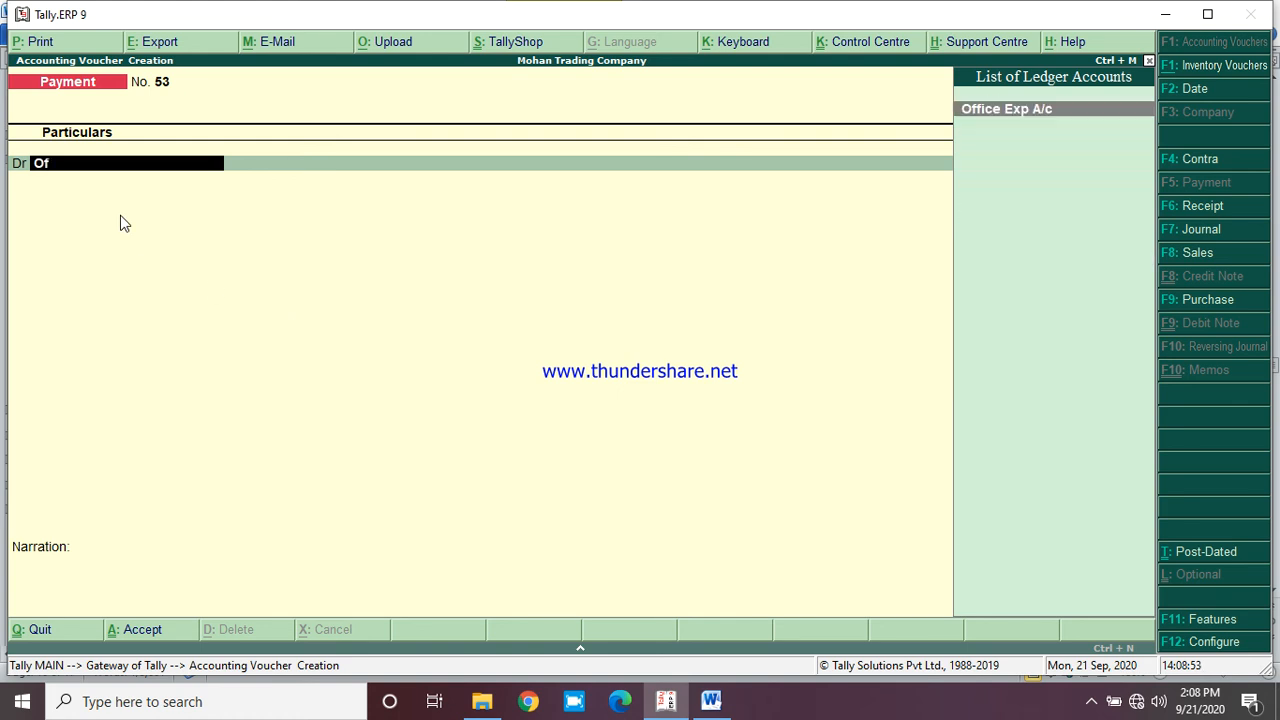
key(Return)
text(550)
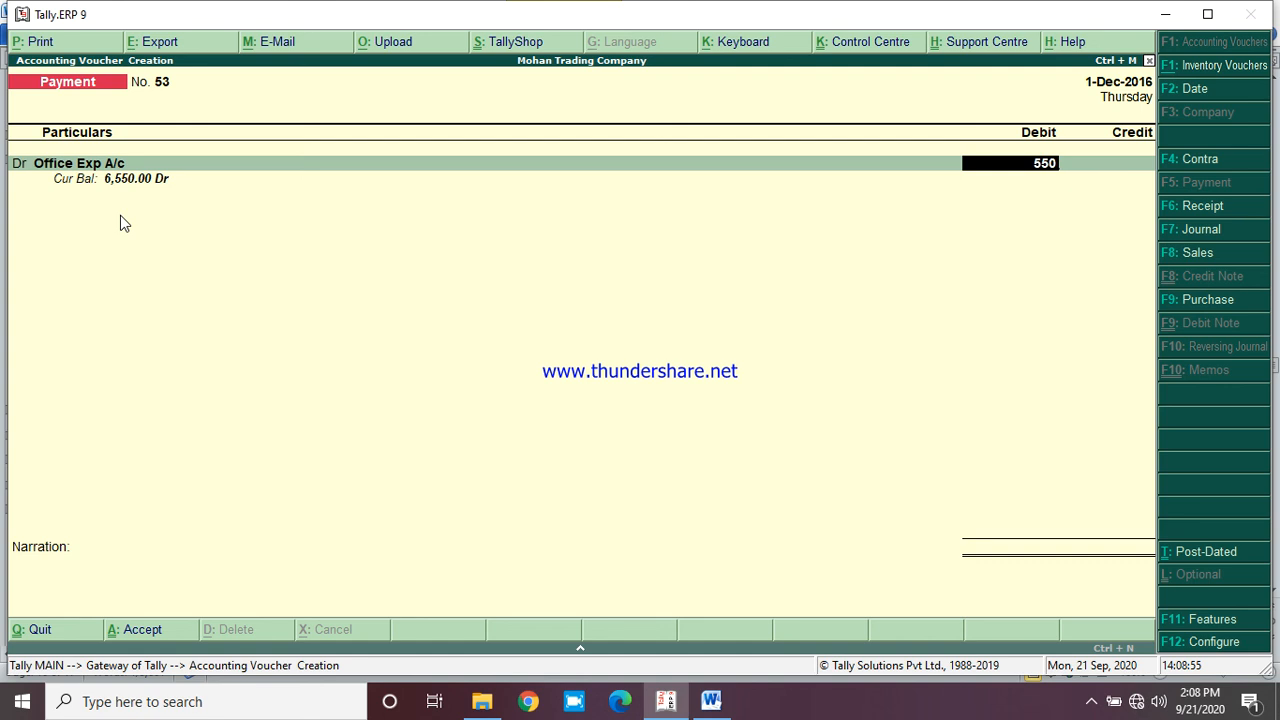
key(Return)
Add a second debit of 350 to Conven Exp A/c, credit Cash 900 and save the payment voucher
key(d)
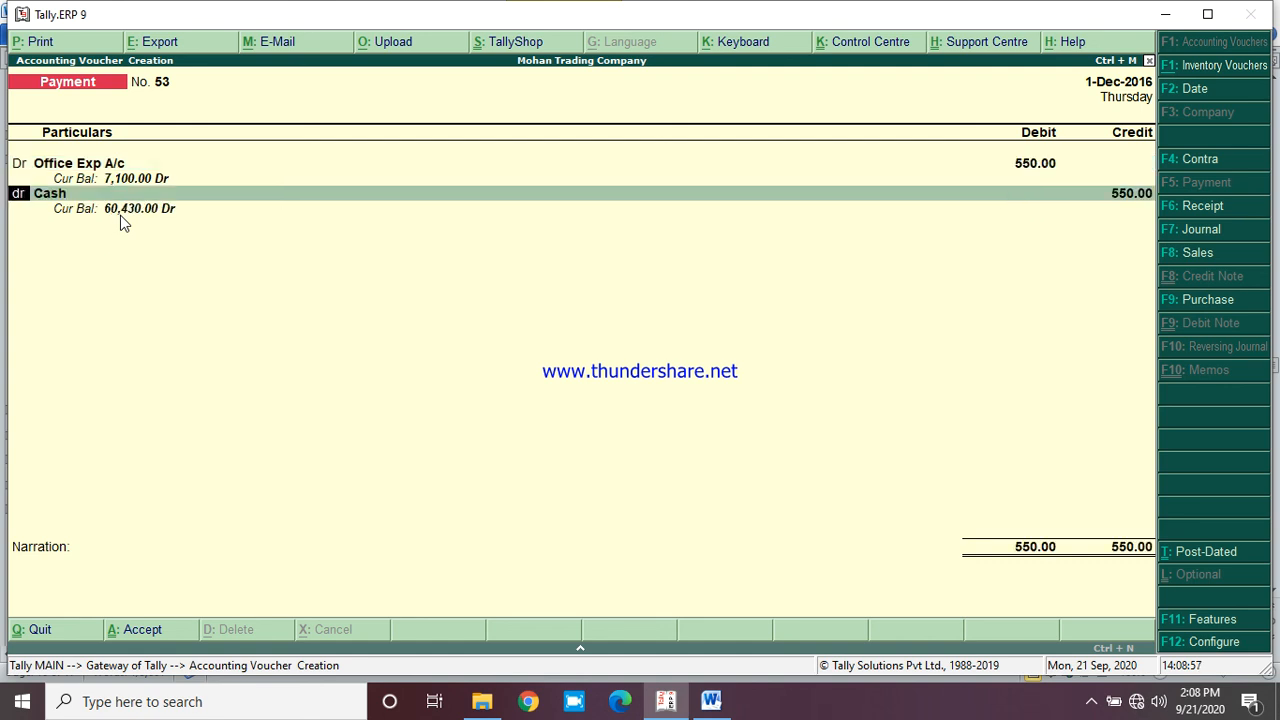
key(Return)
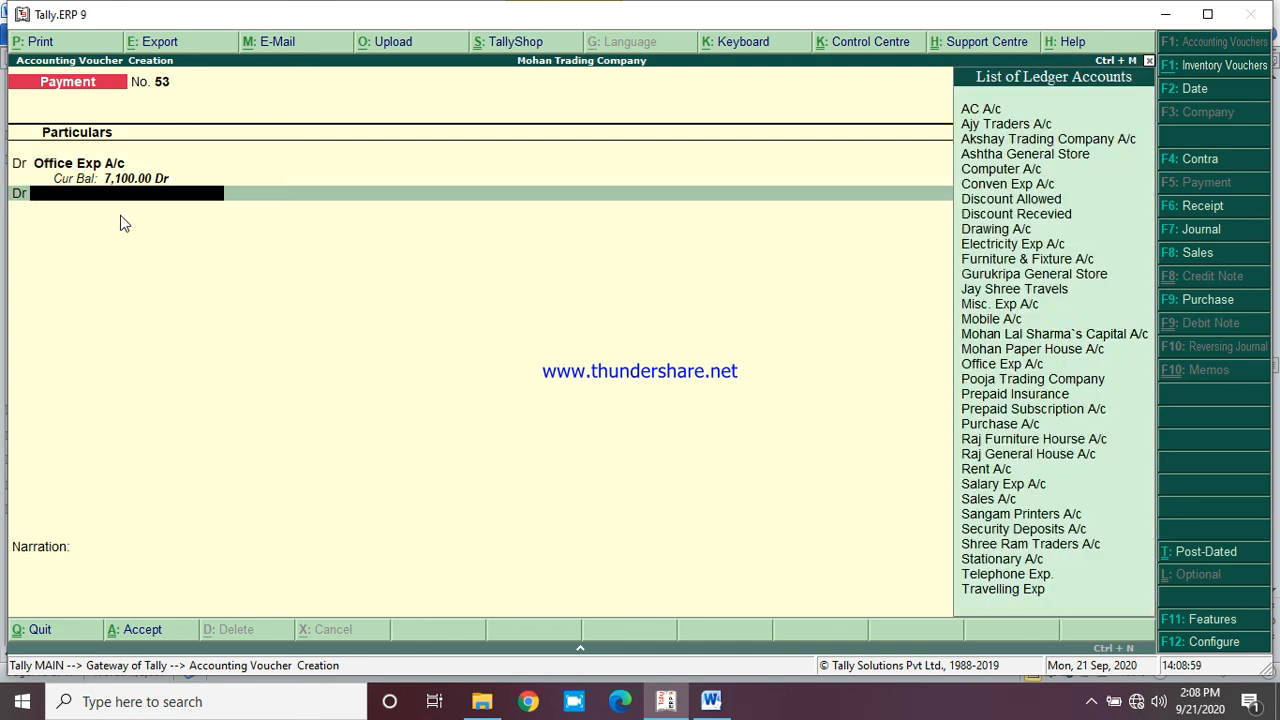
text(Con)
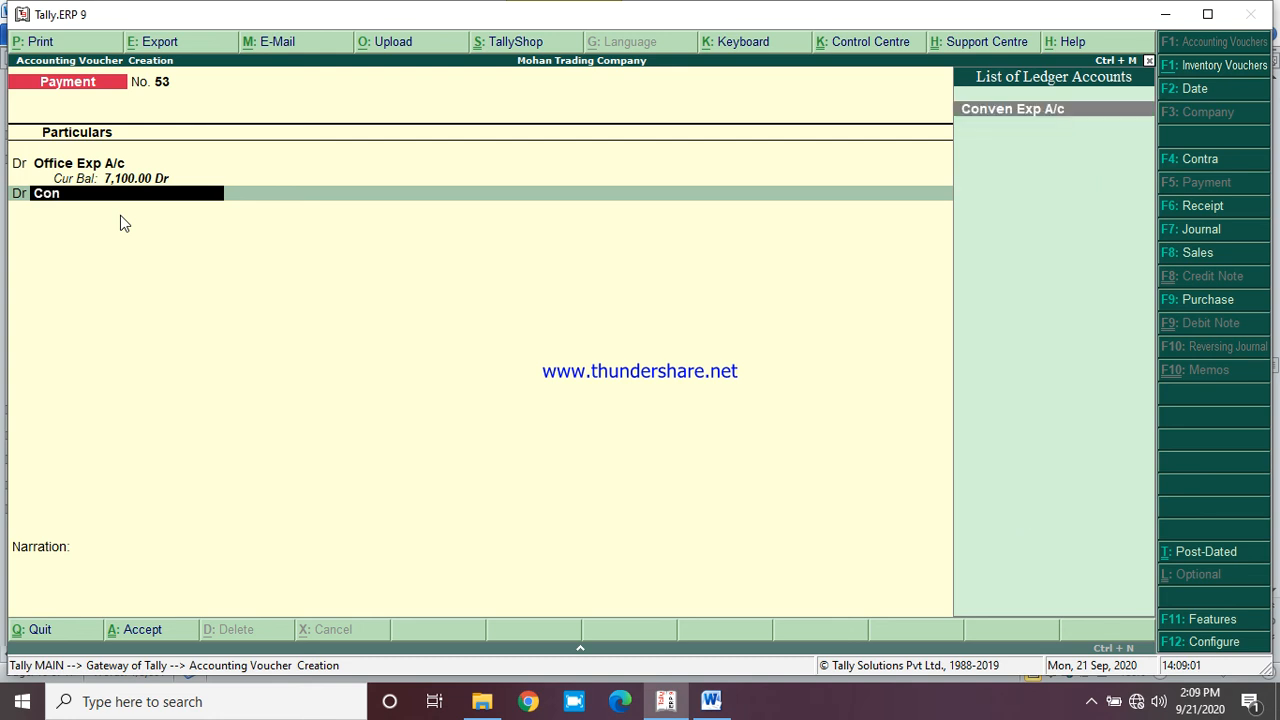
key(Return)
text(350)
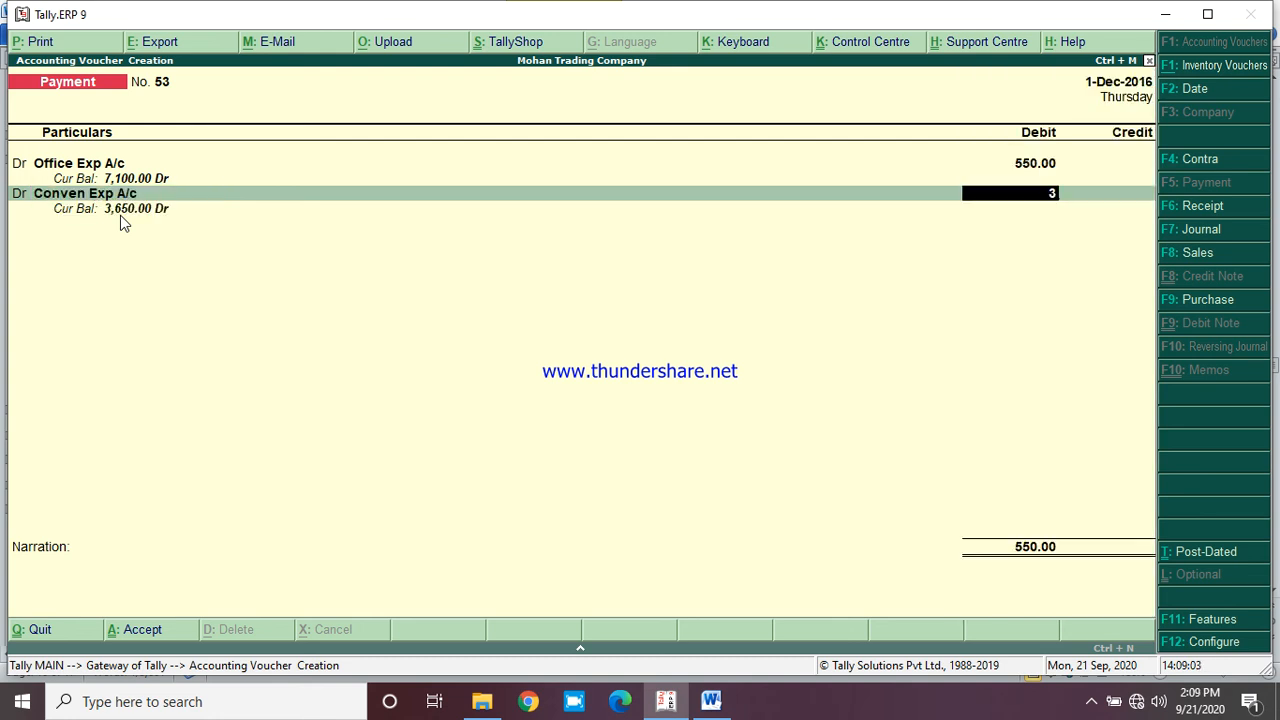
key(Return)
key(Return)
key(Return)
key(Return)
key(Return)
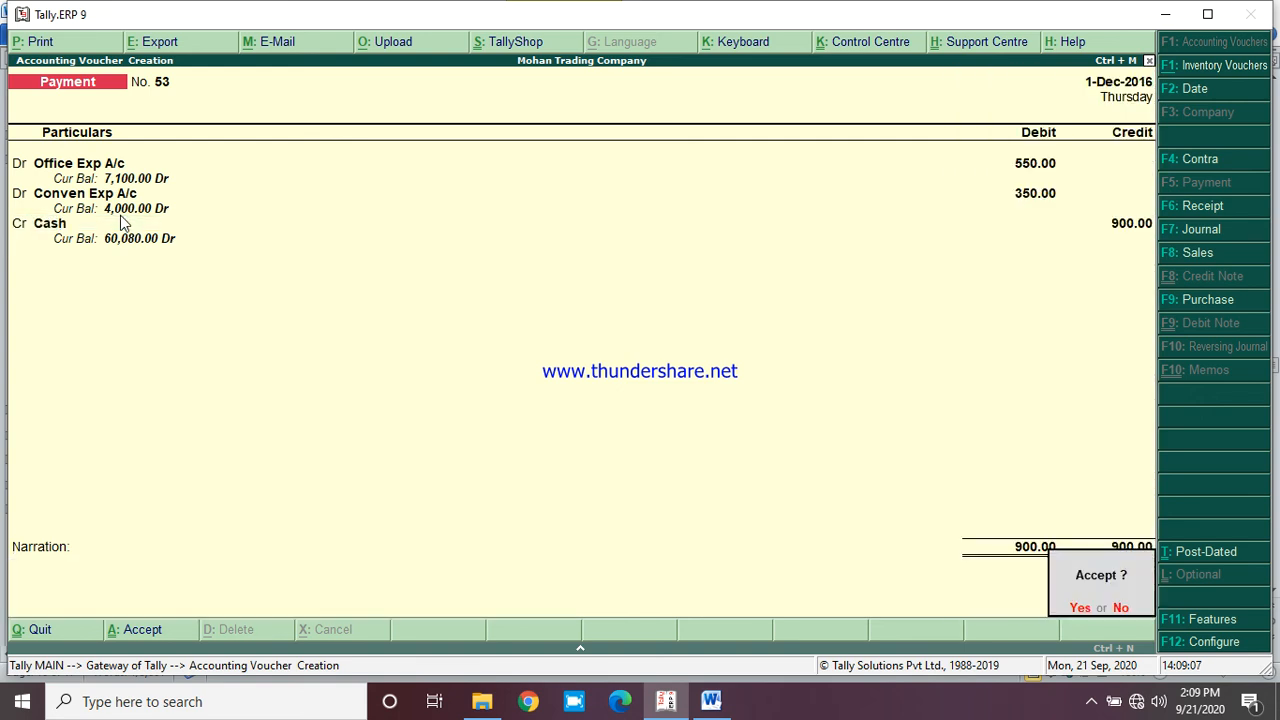
key(Return)
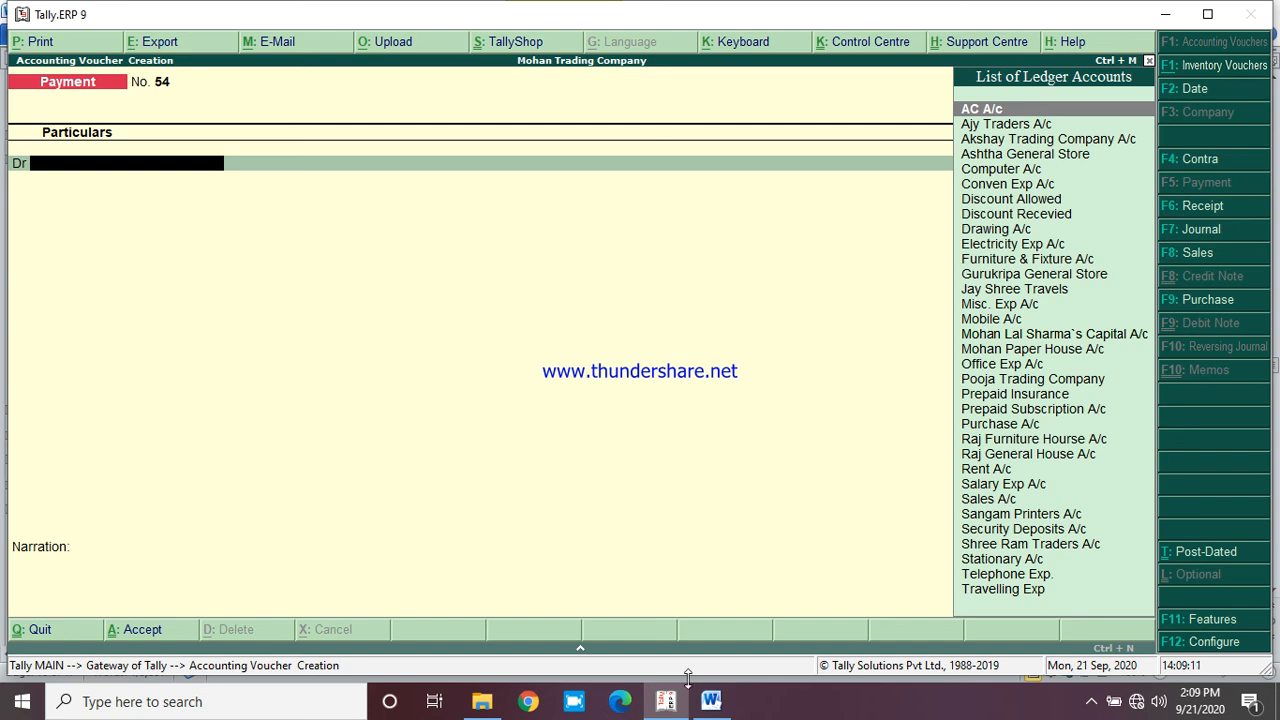
Look up transaction 86 in the Word case study and record it in Tally as a payment debiting Electricity Exp A/c 1650 against Cash
click(711, 701)
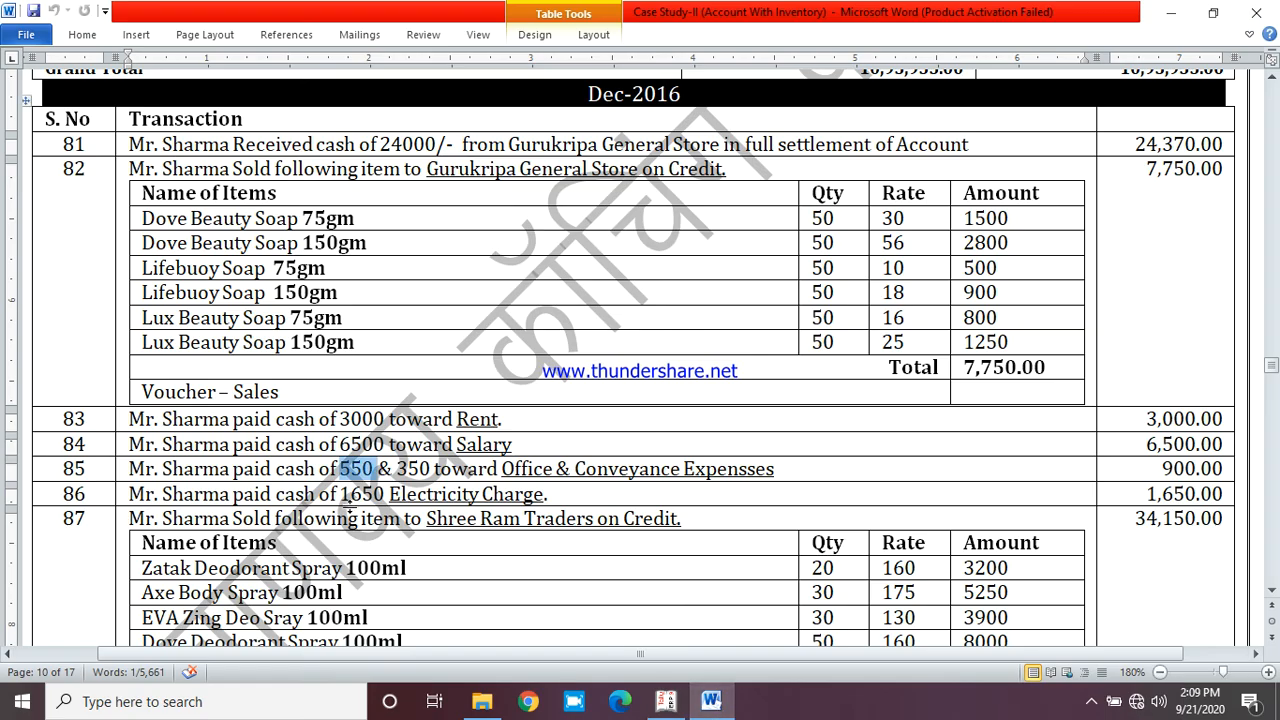
double_click(362, 494)
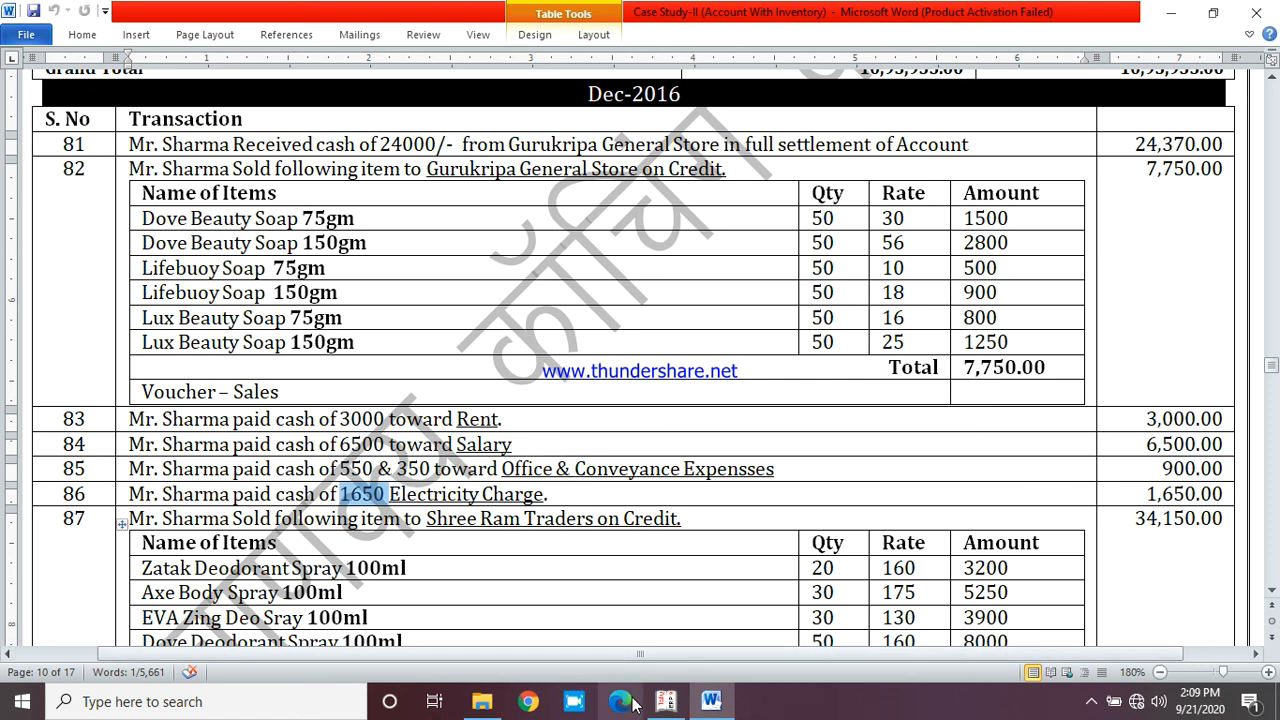
click(663, 702)
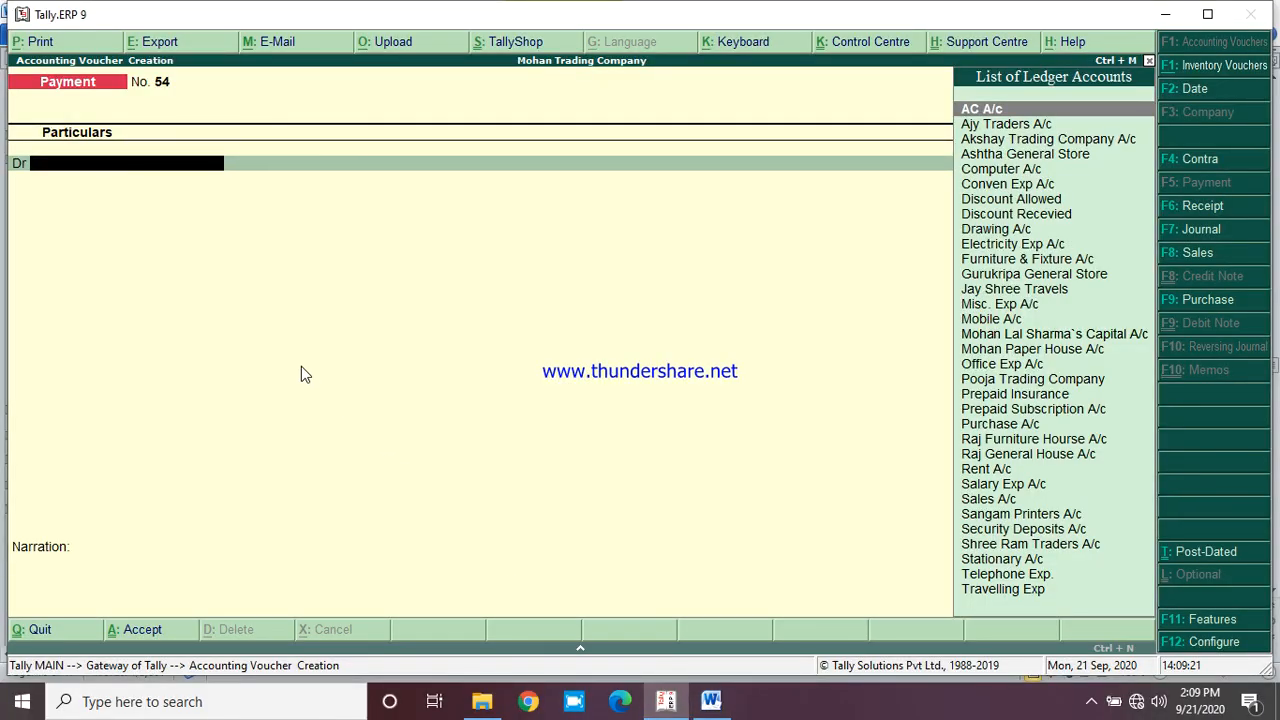
text(Ele)
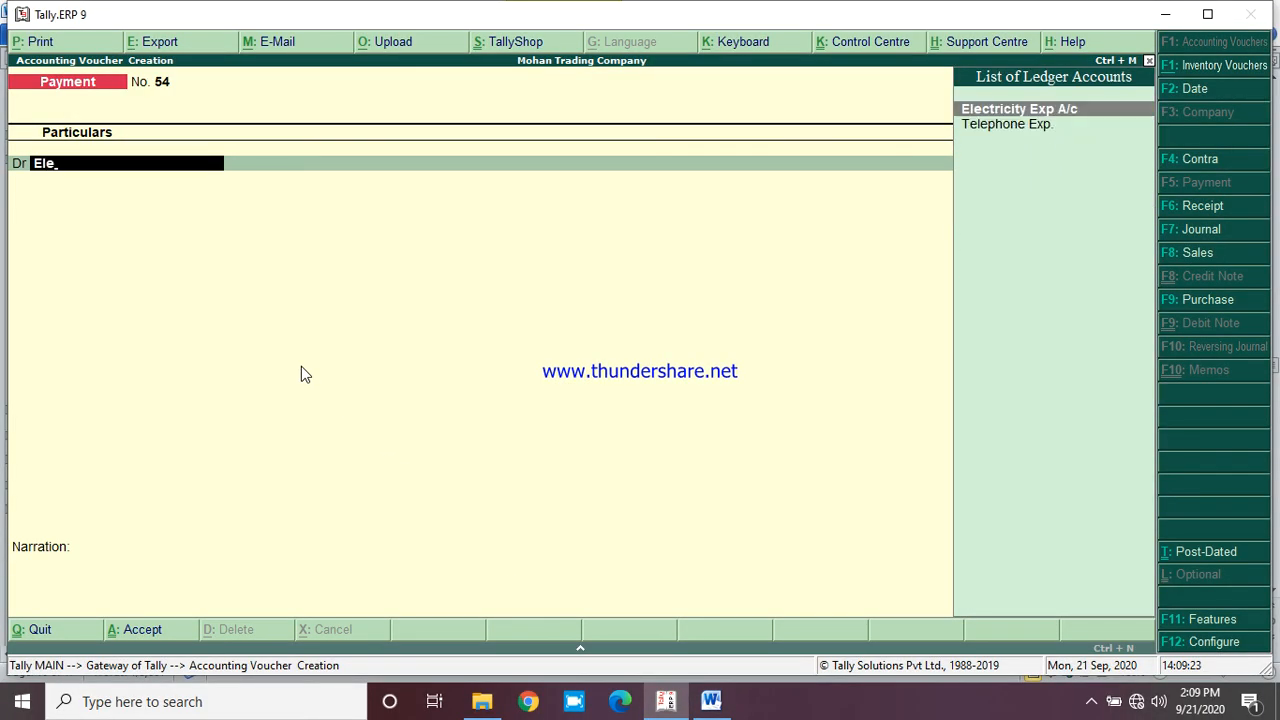
key(Return)
text(1650)
key(Return)
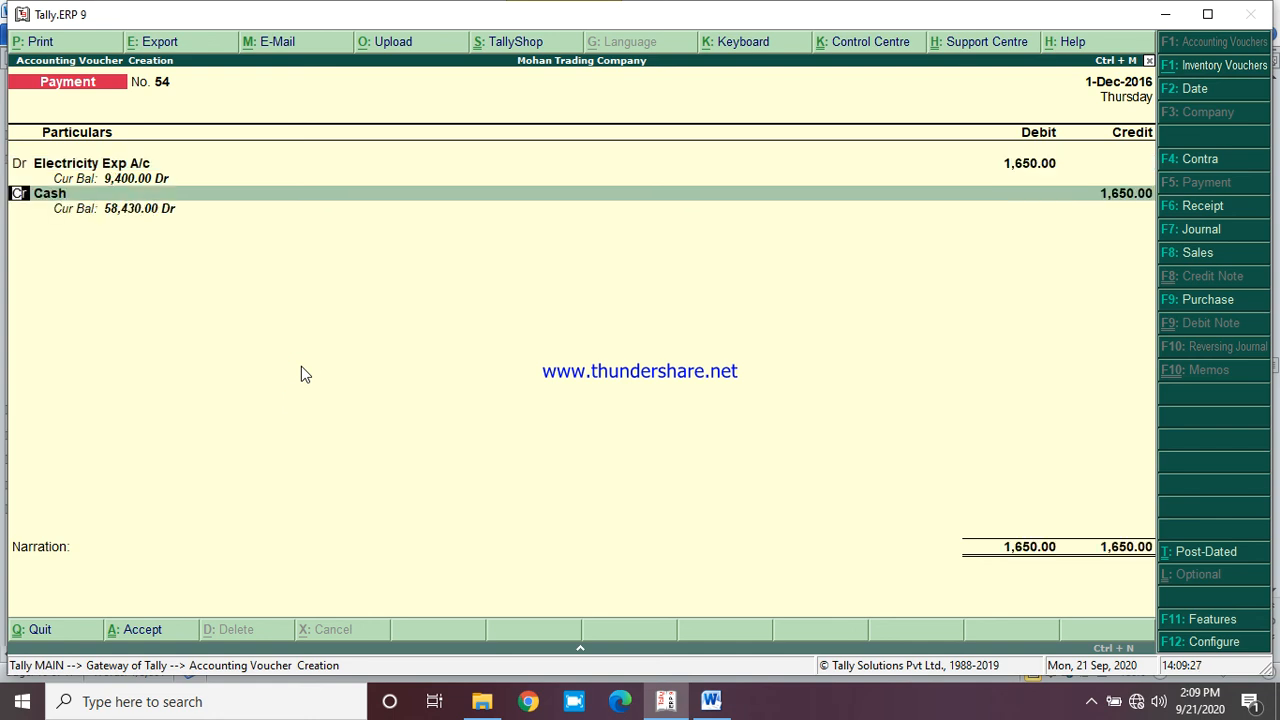
key(Return)
key(Return)
key(Return)
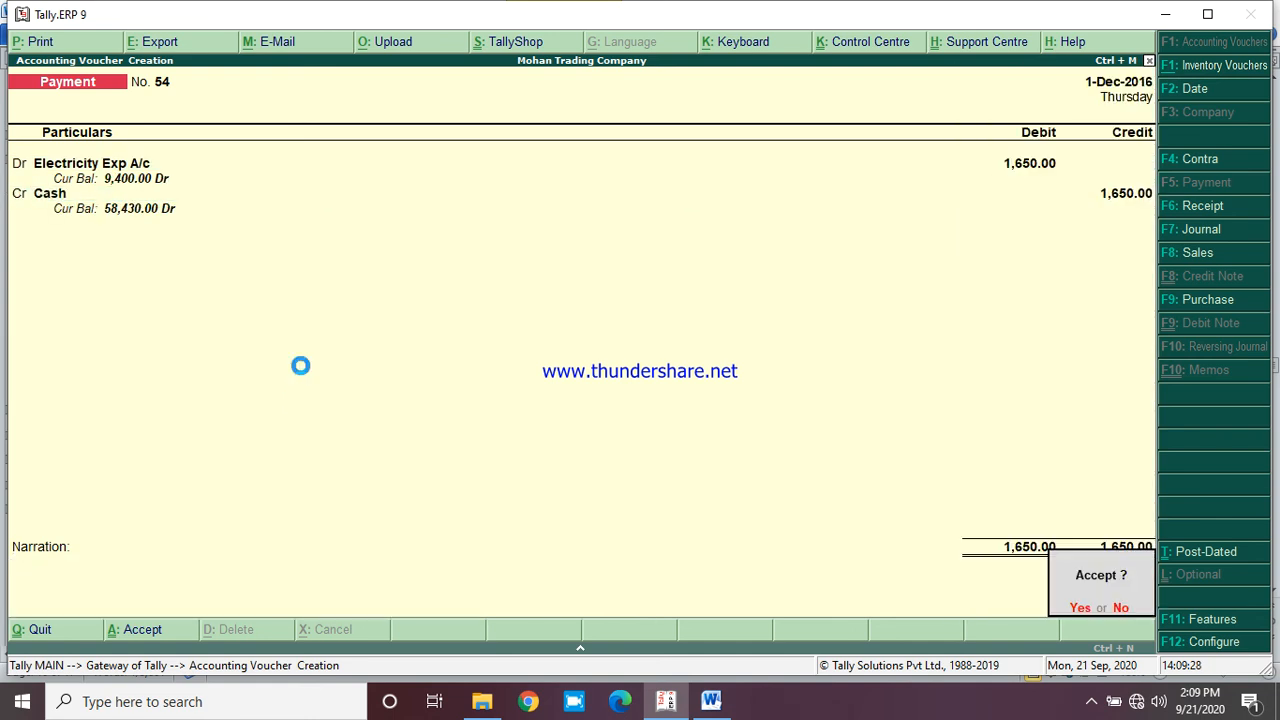
key(Return)
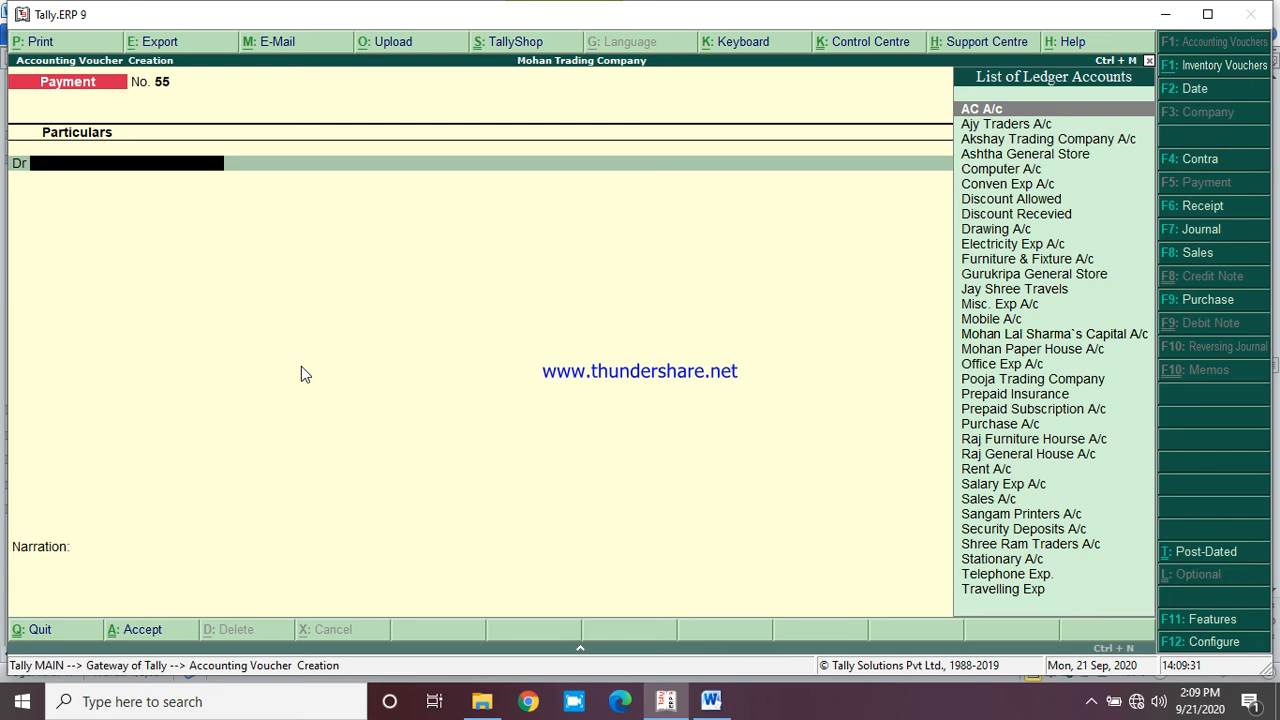
Check transaction 87 in the Word case study and start a sales voucher in Tally
click(711, 701)
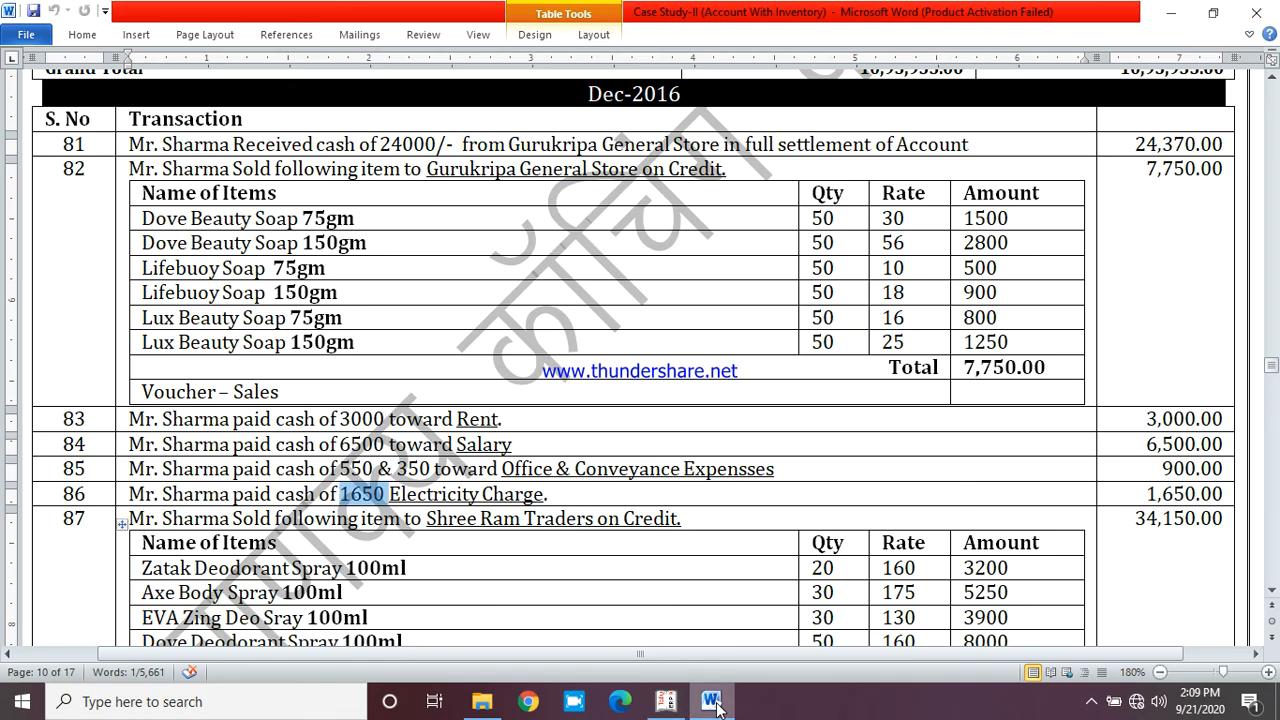
double_click(255, 518)
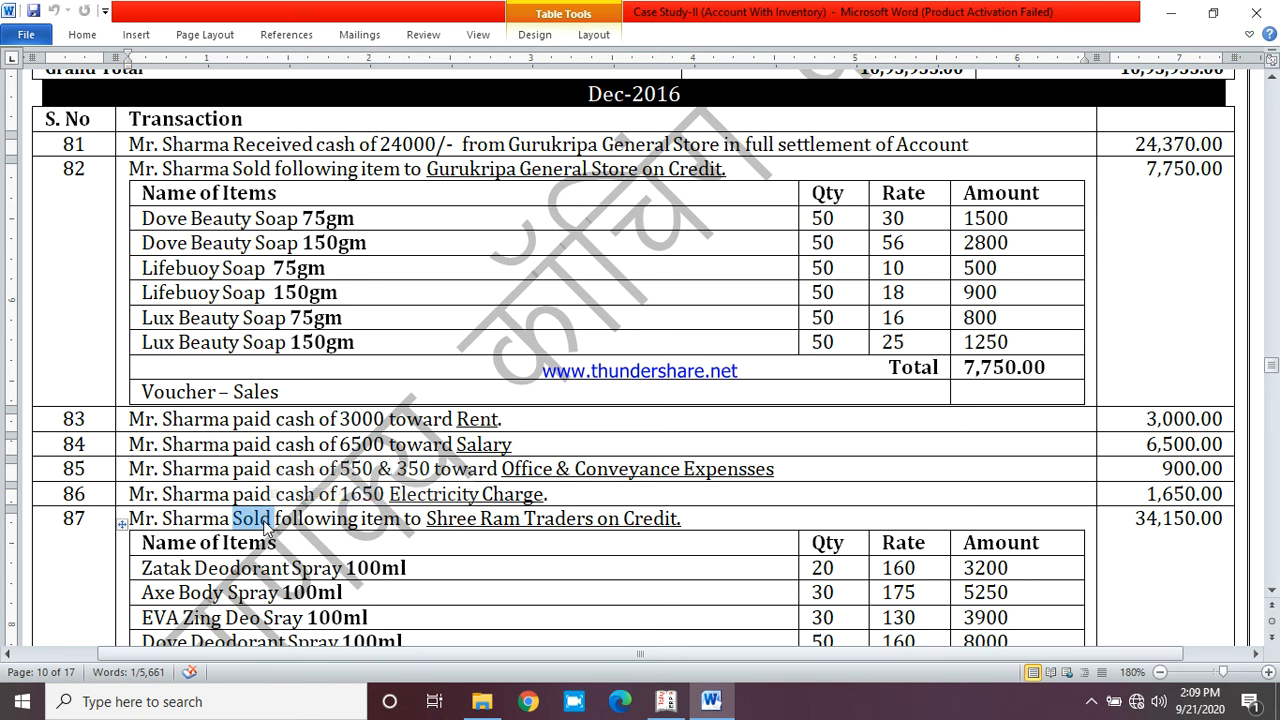
double_click(650, 518)
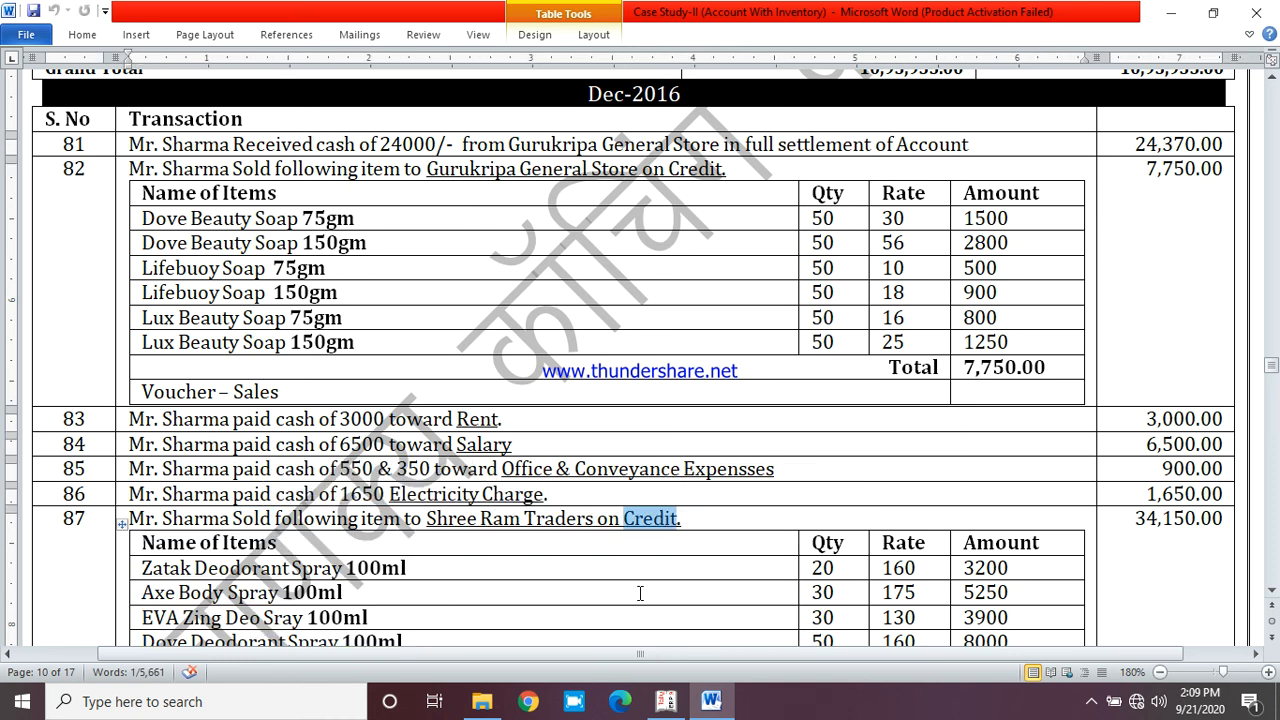
click(665, 701)
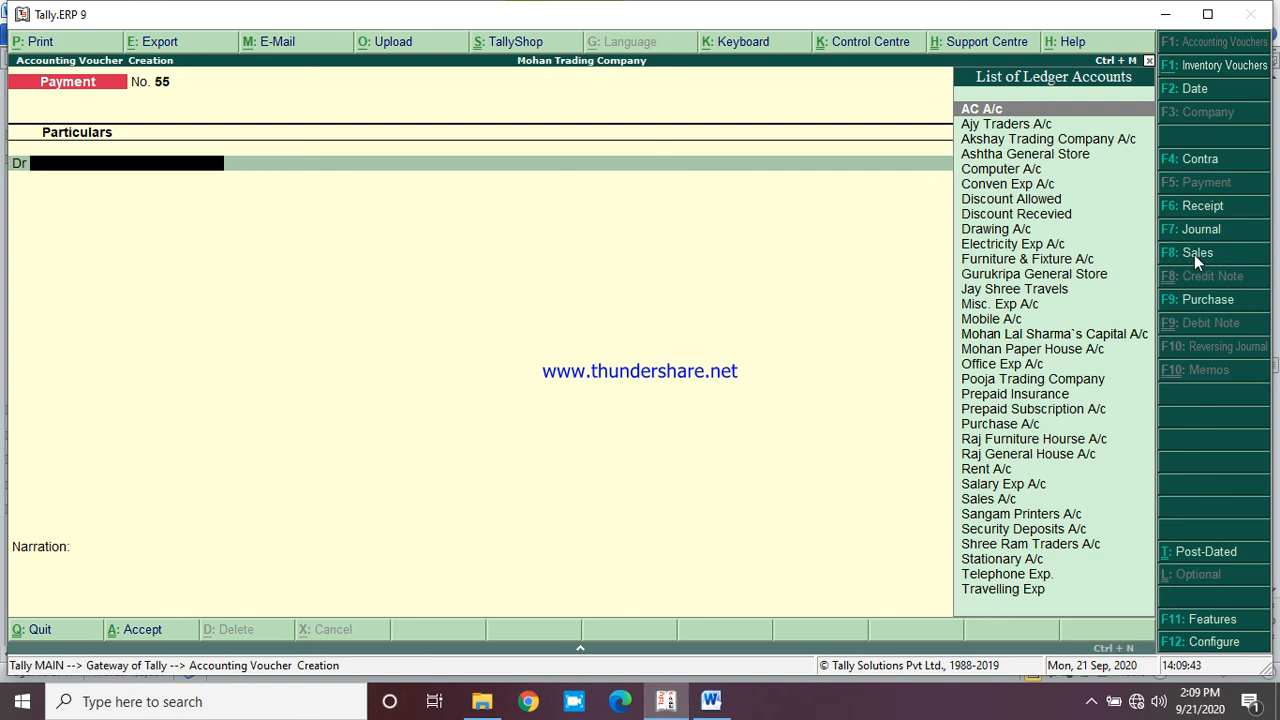
click(1197, 254)
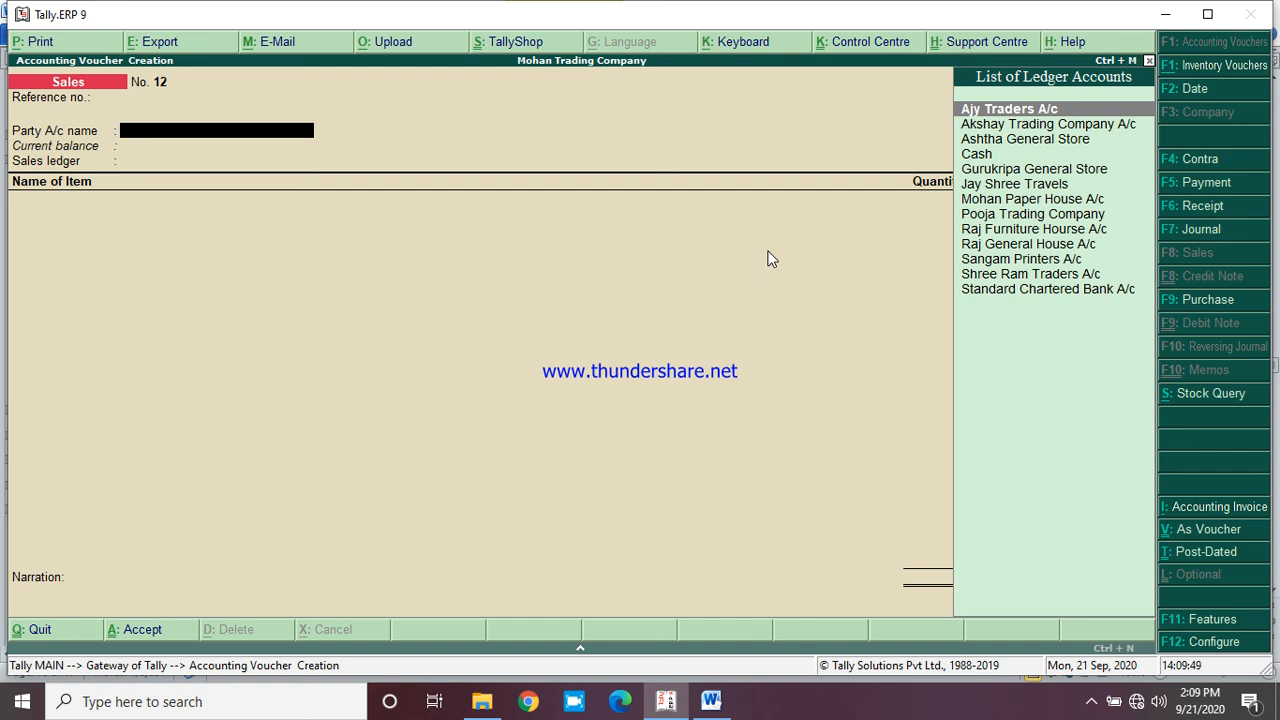
Set Shree Ram Traders A/c as the party, accept the default party details and choose Sales A/c as the sales ledger
text(Shre)
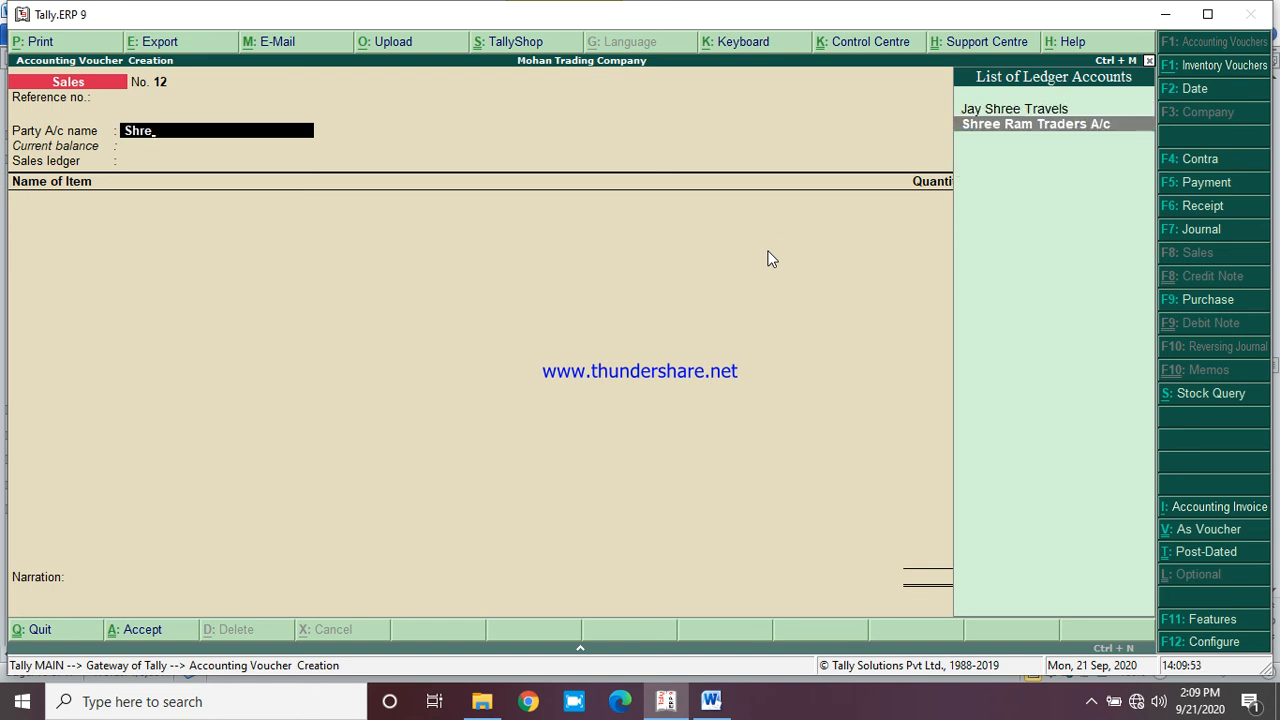
key(Return)
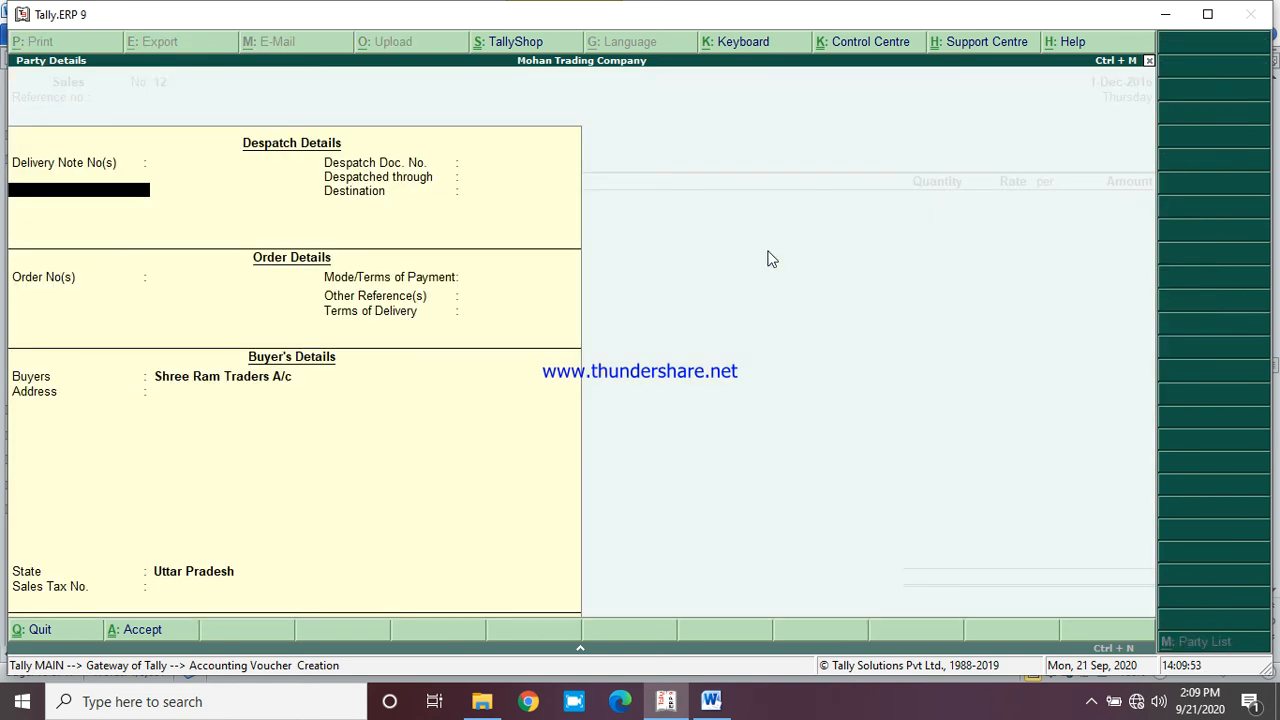
key(Return)
key(Return)
key(Return)
key(Return)
key(Return)
key(Return)
key(Return)
key(Return)
key(Return)
key(Return)
key(Return)
key(Return)
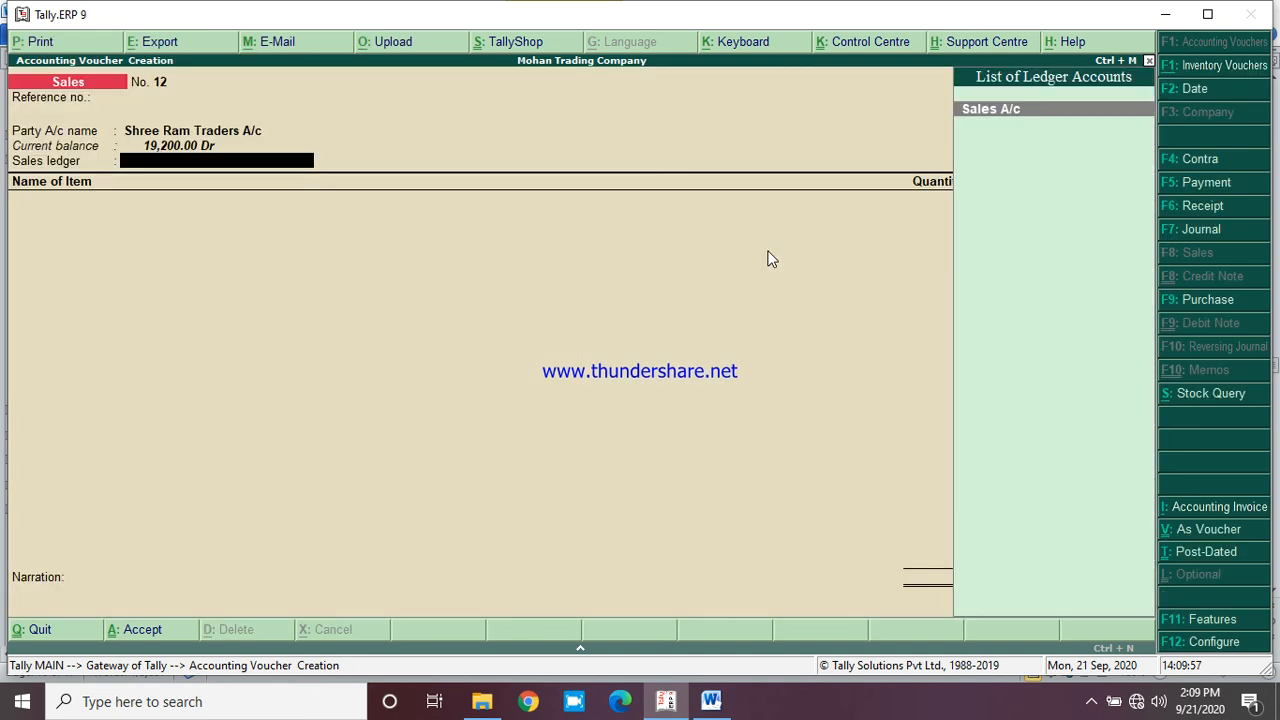
key(Return)
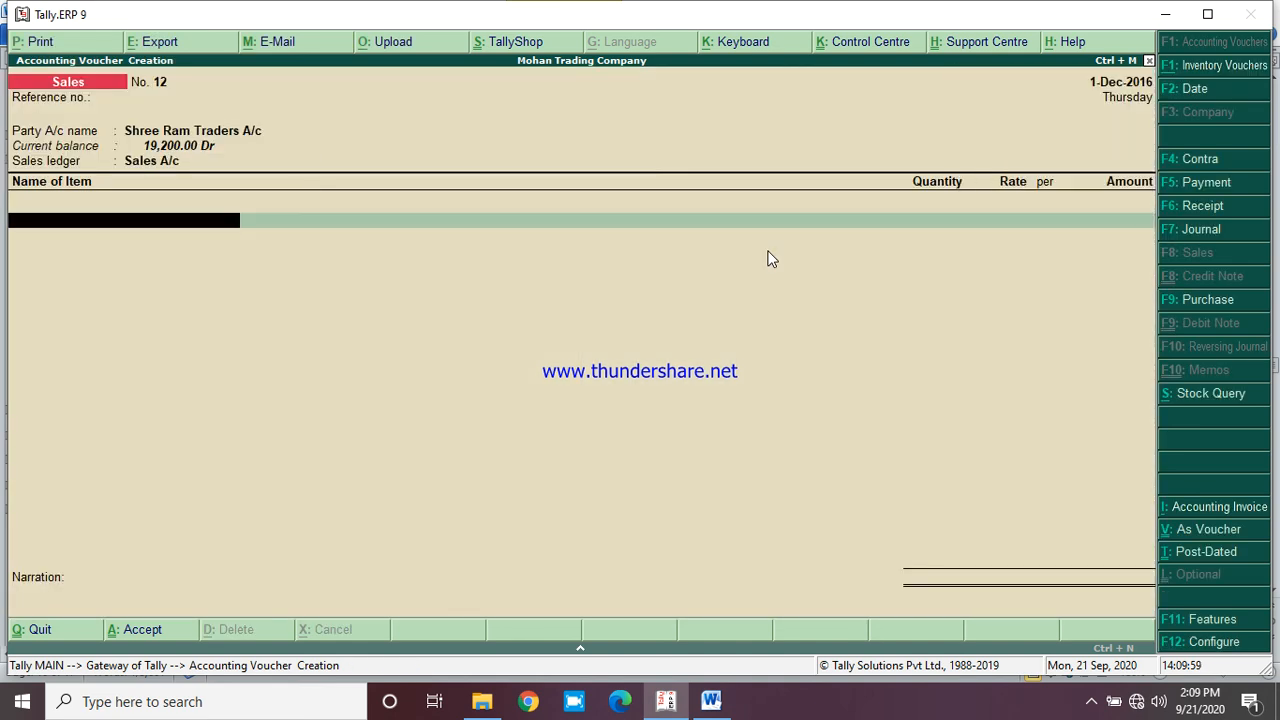
Add Zatak Deodorant Spray 100ml to the sales voucher with quantity 20 Nos at a rate of 160
text(Za)
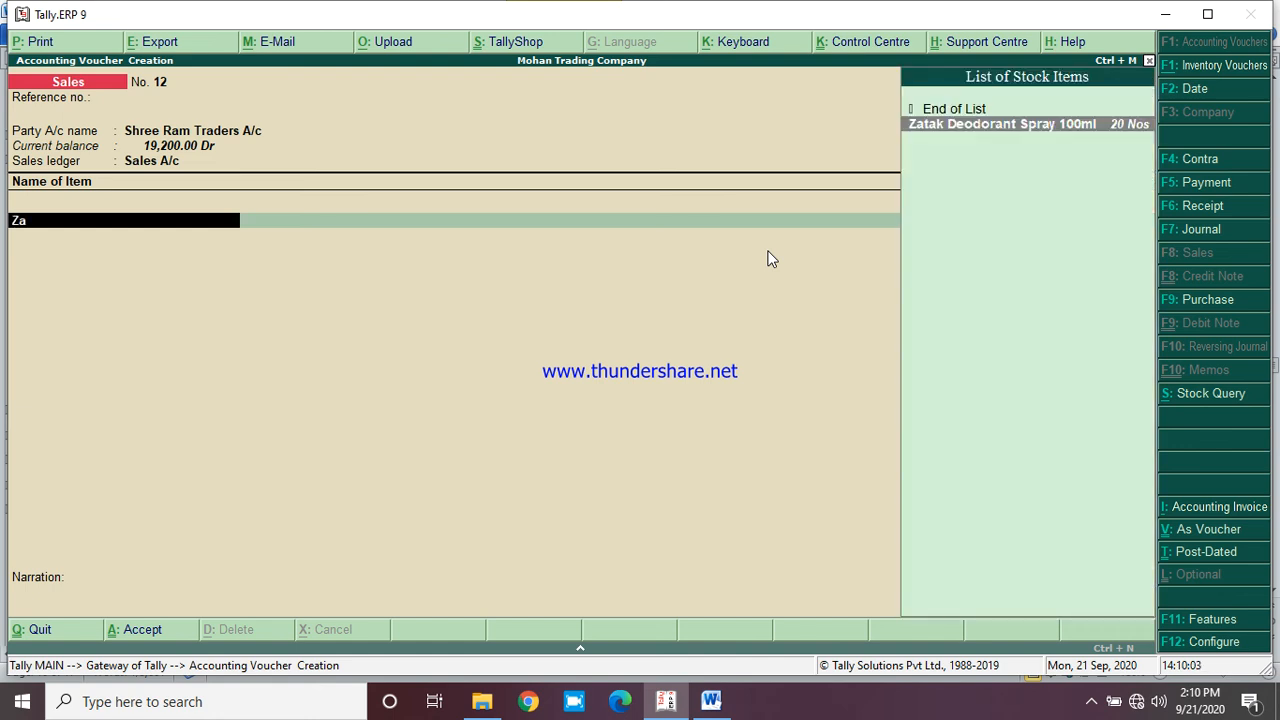
key(Return)
text(2)
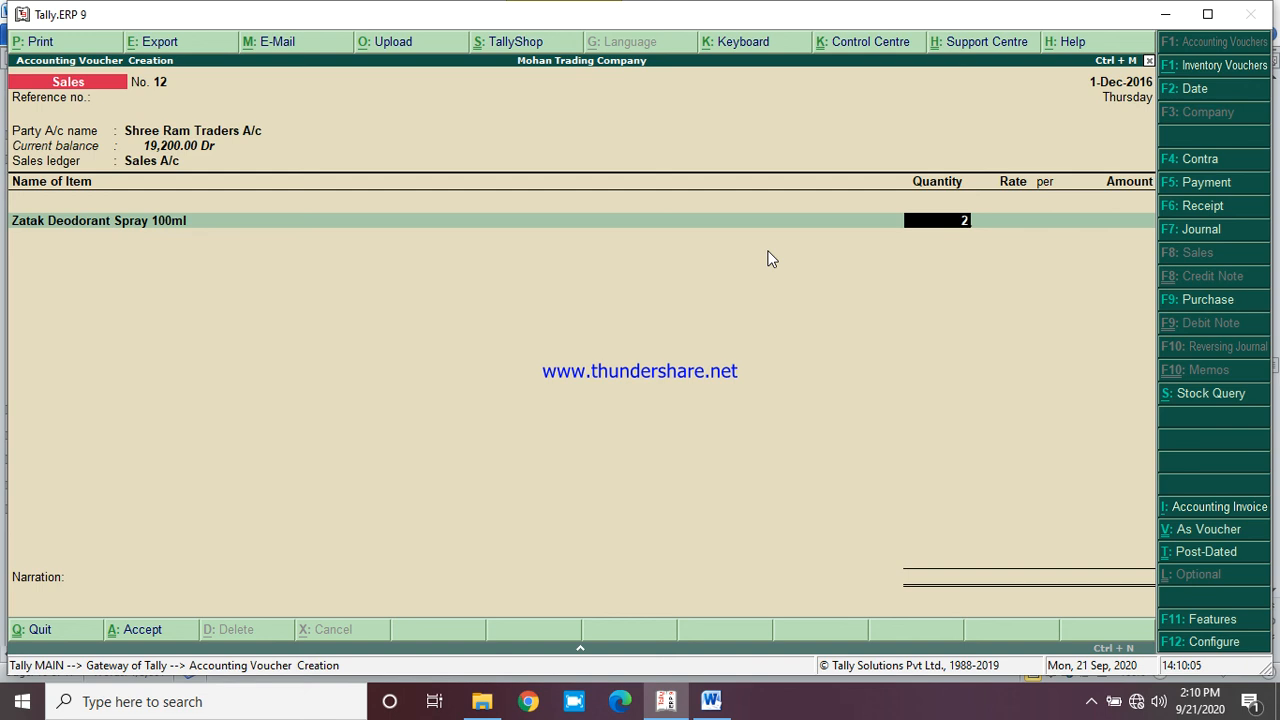
key(Return)
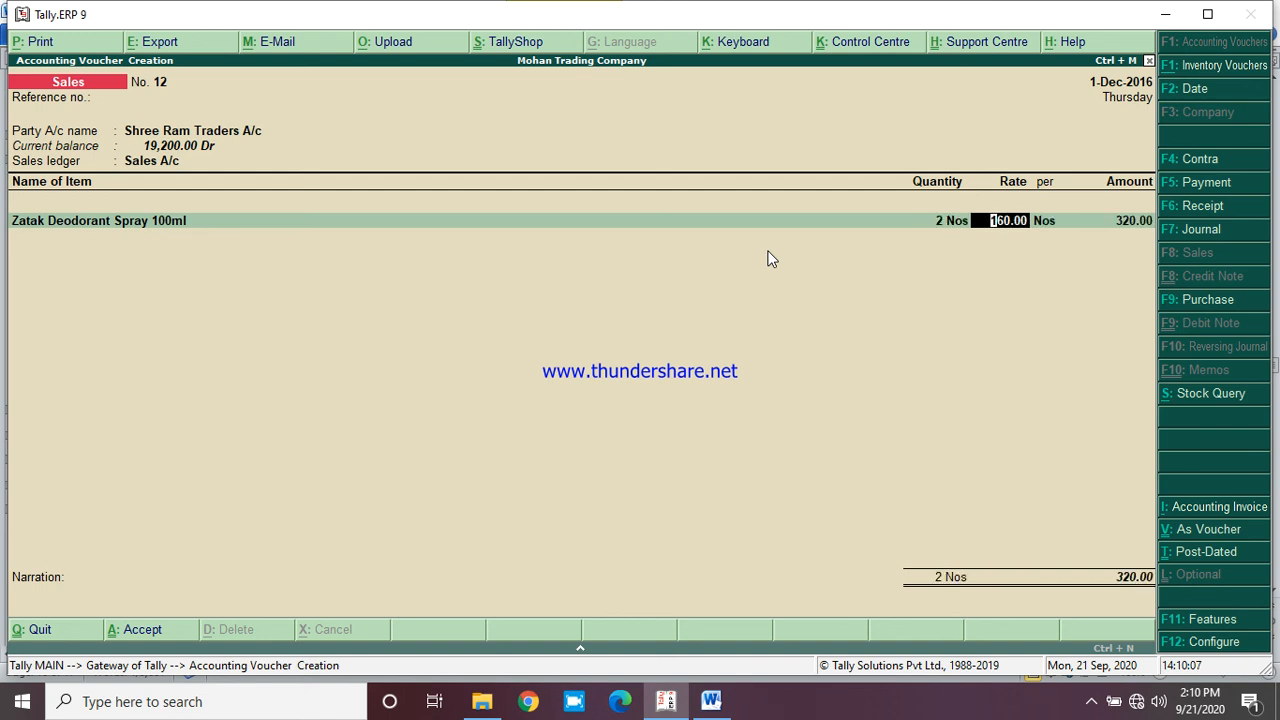
key(BackSpace)
text(20)
key(Return)
key(Return)
key(Return)
key(Return)
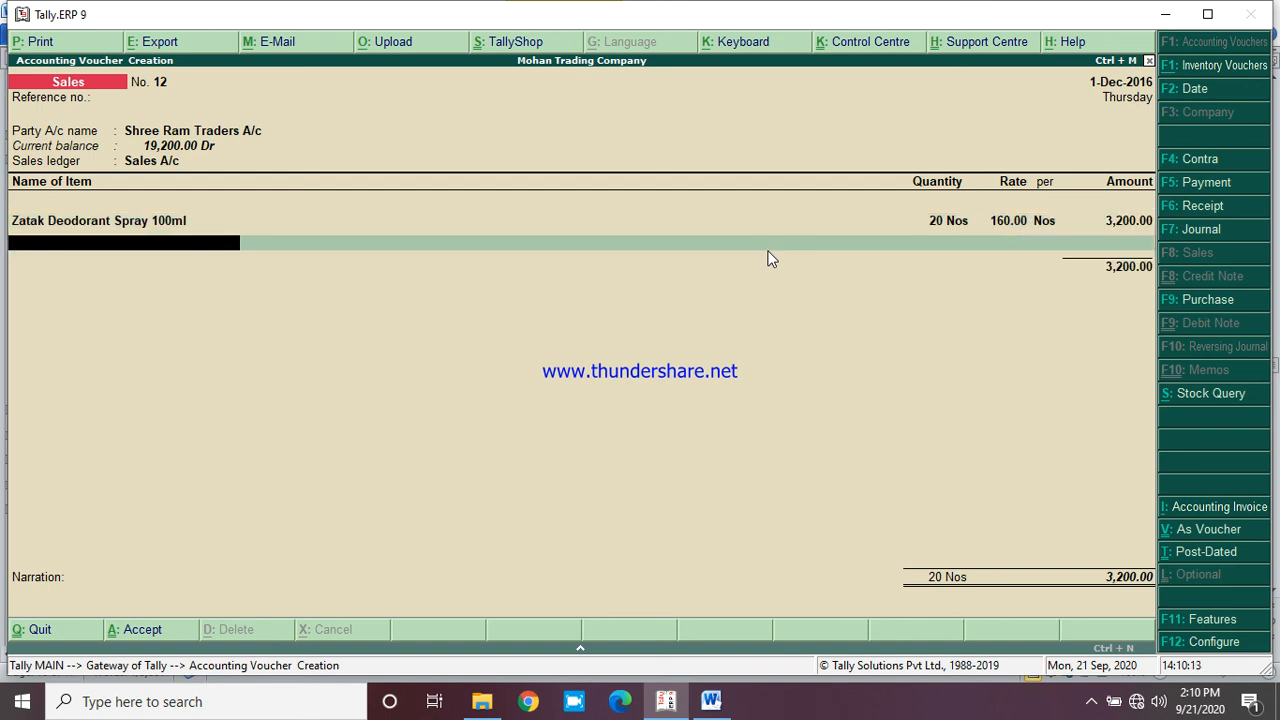
Add Axe Body Spray 100ml as the second item, 30 Nos at a rate of 175
text(ax)
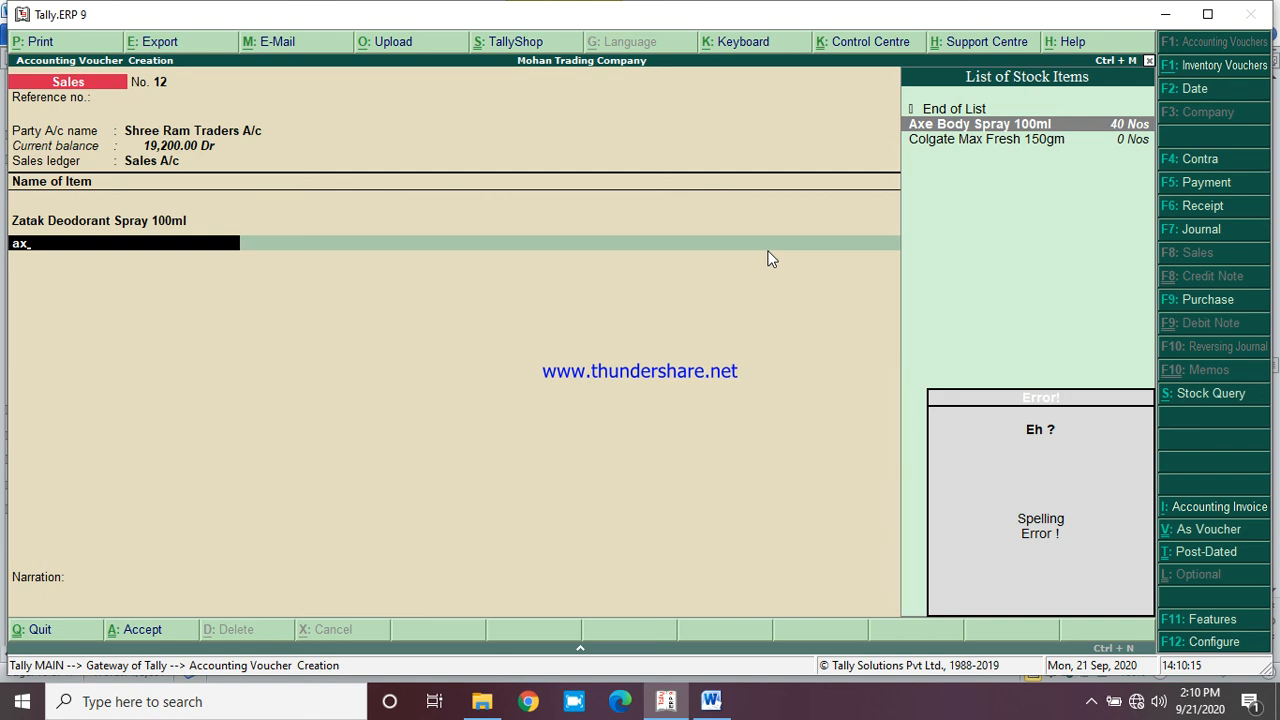
key(Return)
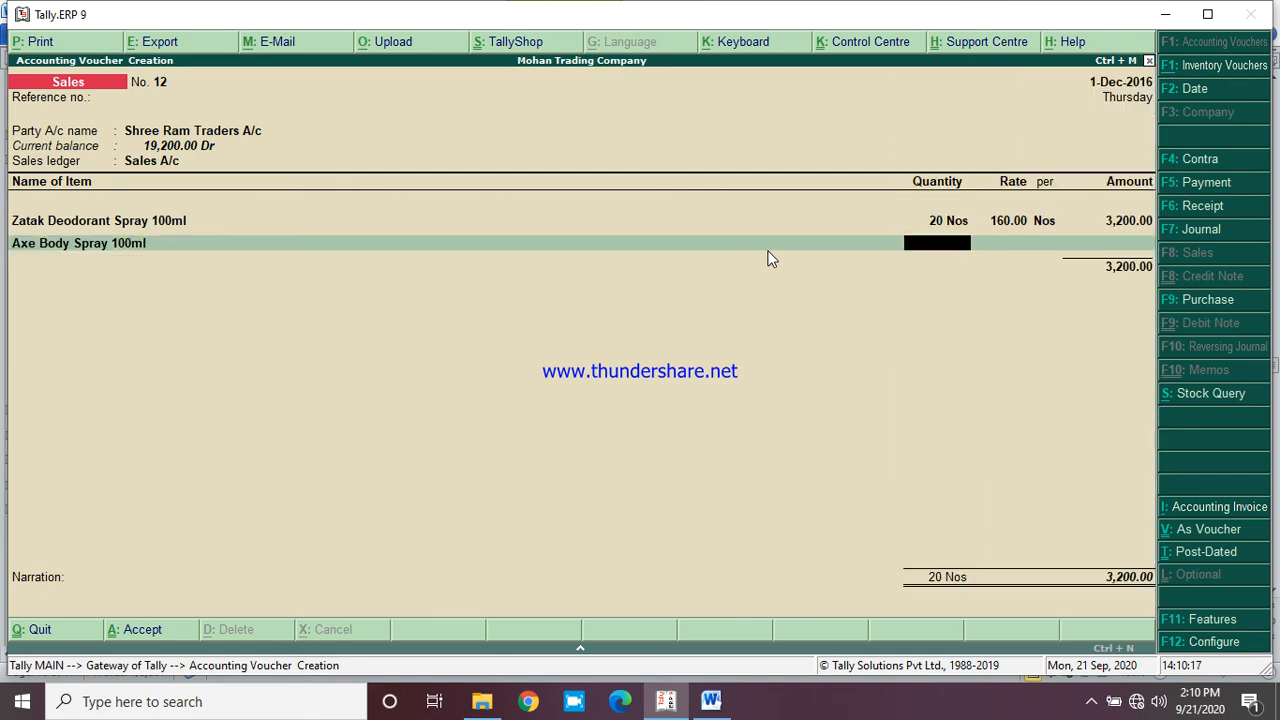
text(30)
key(Return)
key(Return)
key(Return)
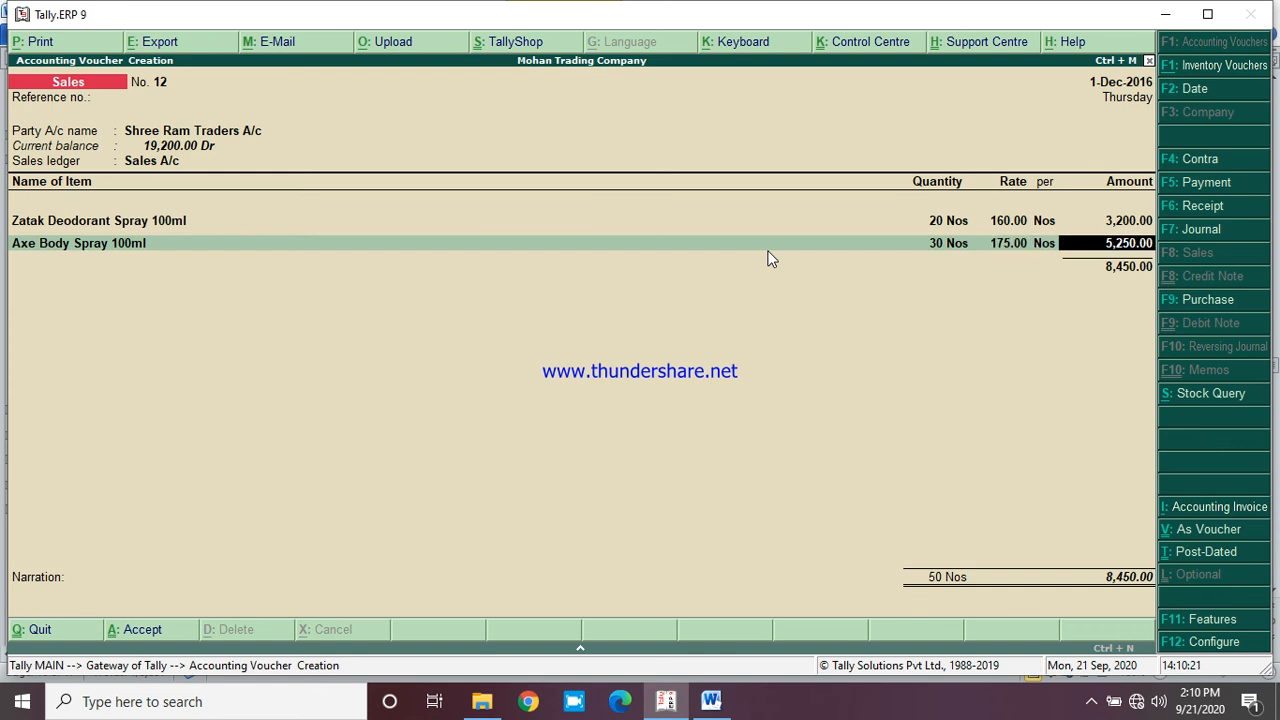
key(Return)
Add Eva Zing Deo Spray 100ml as the third item, 30 Nos at a rate of 130
text(Eva)
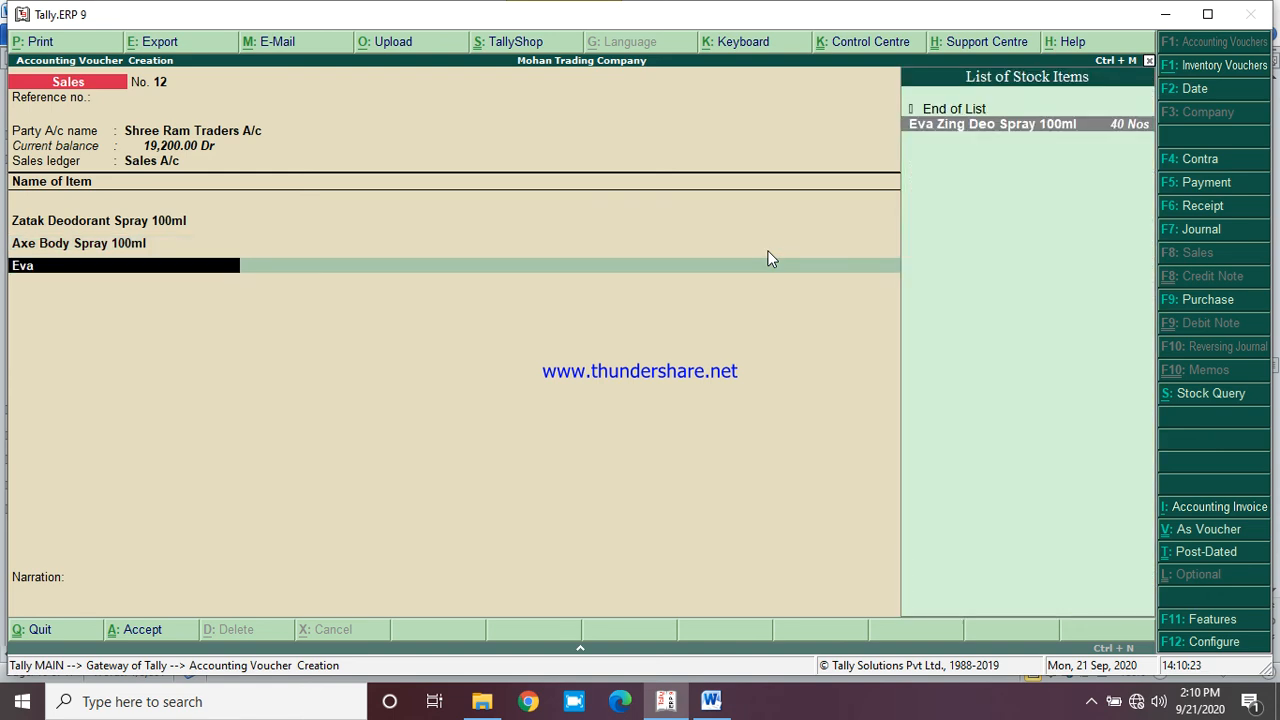
key(Return)
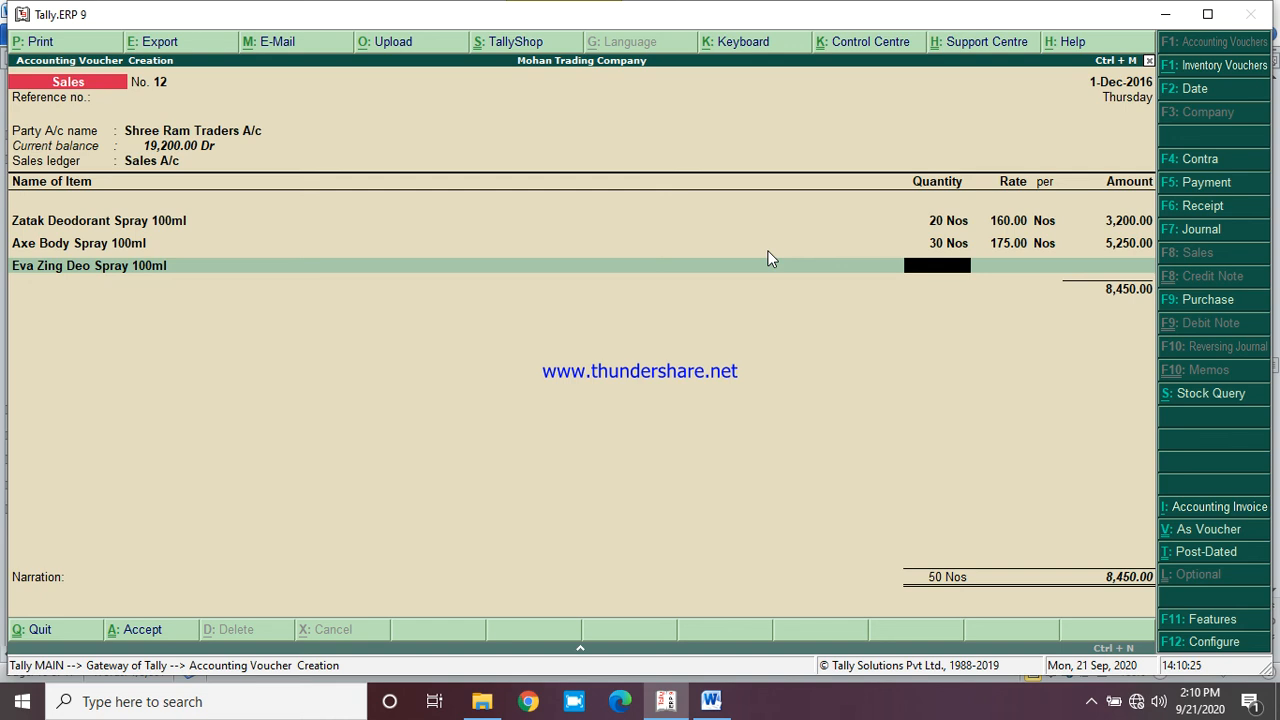
text(30)
key(Return)
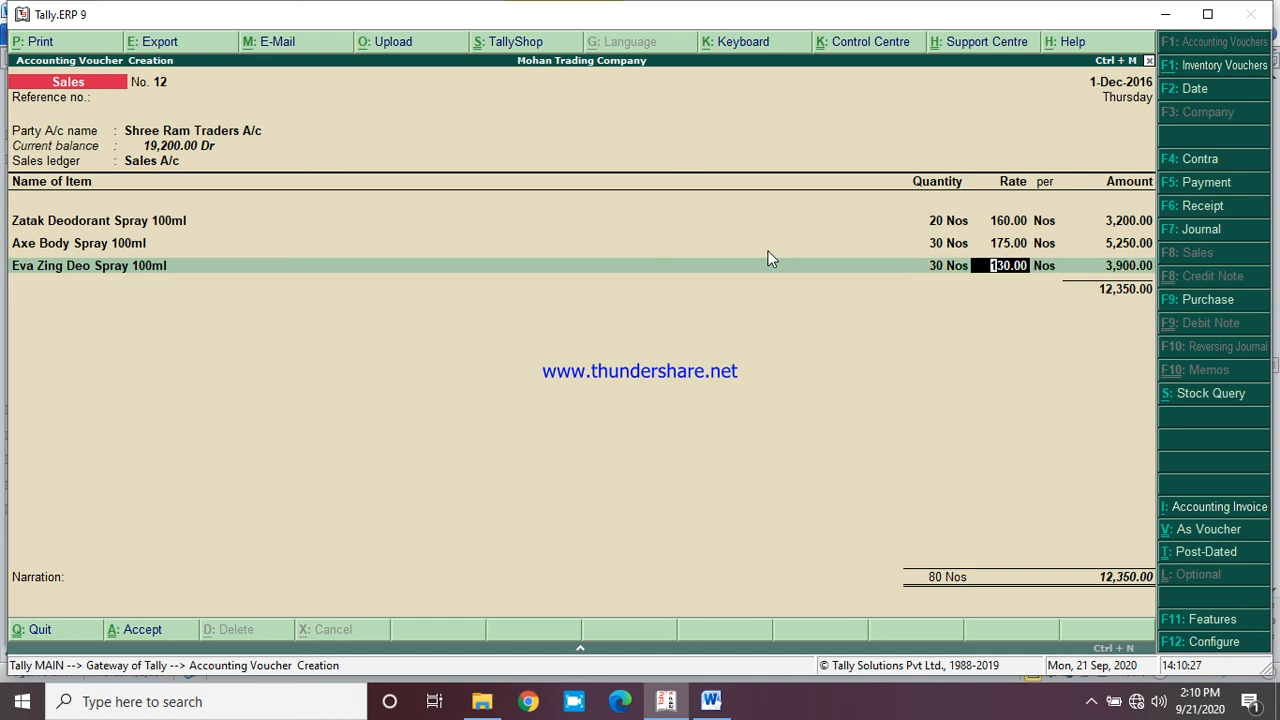
key(Return)
key(Return)
key(Return)
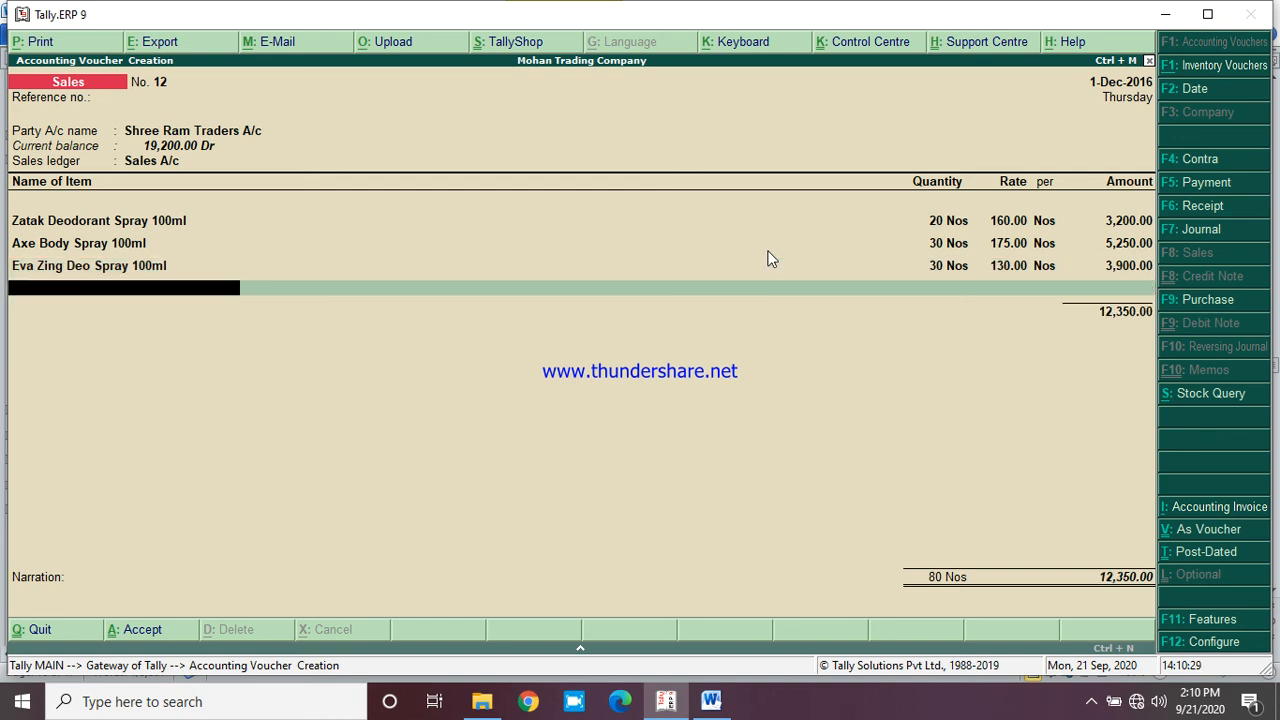
Add Dove Deodorant Spray 100ml as the fourth item, 50 Nos at a rate of 160
text(Do)
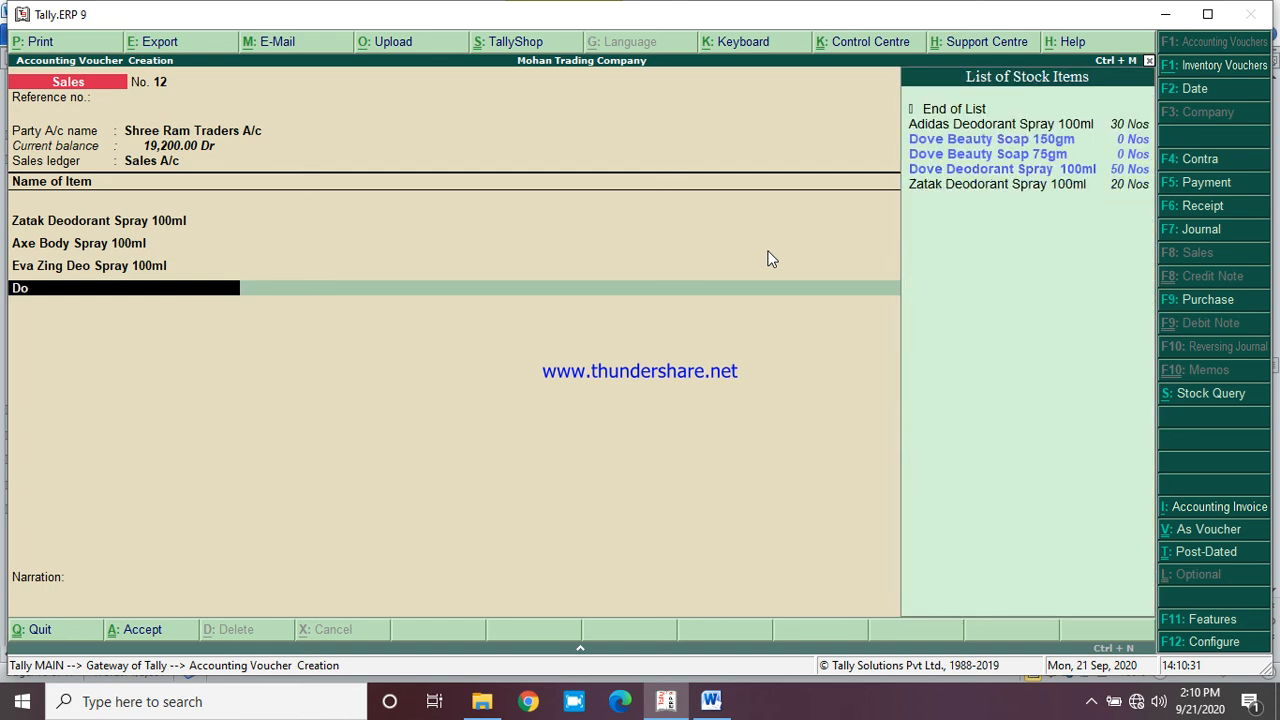
text(ve)
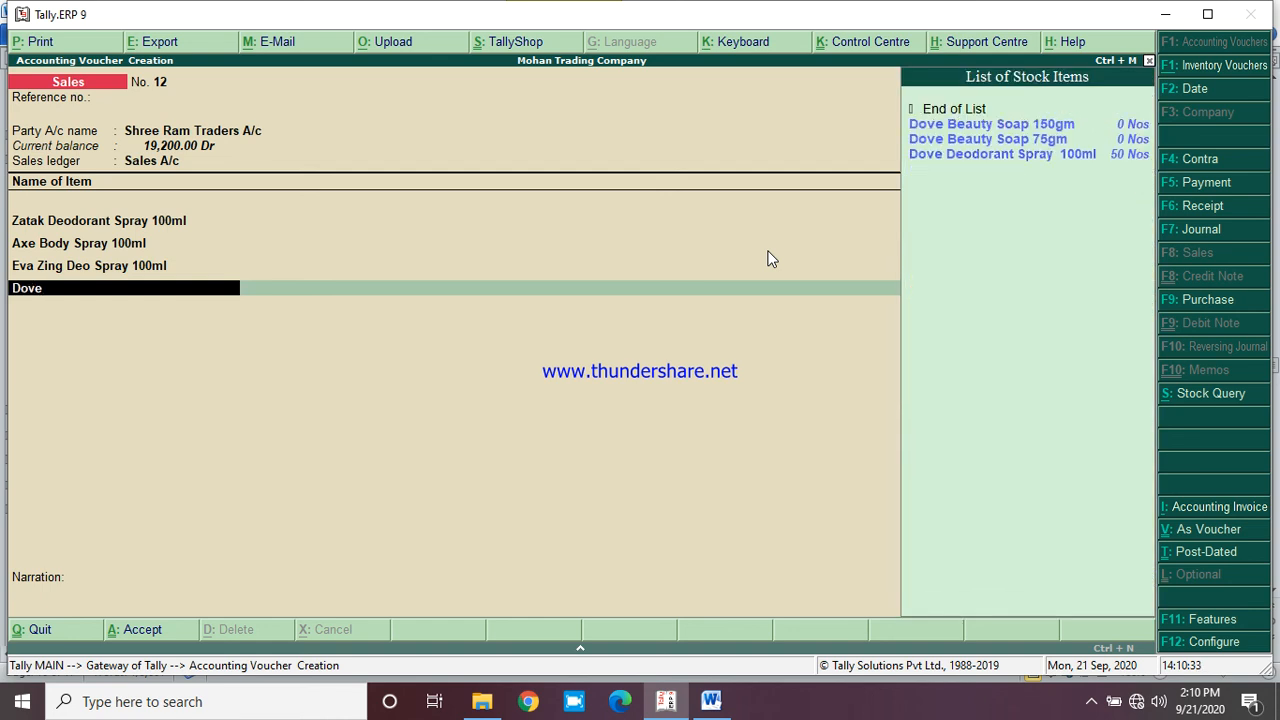
key(Down)
key(Down)
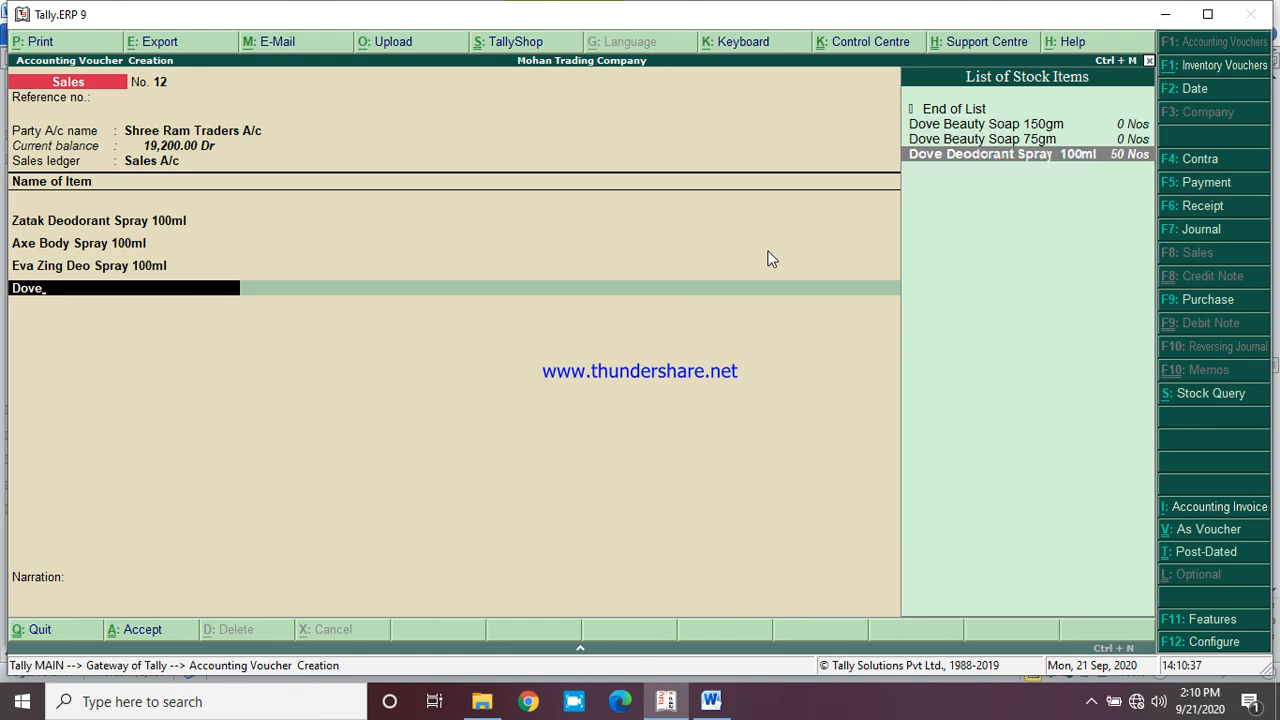
key(Return)
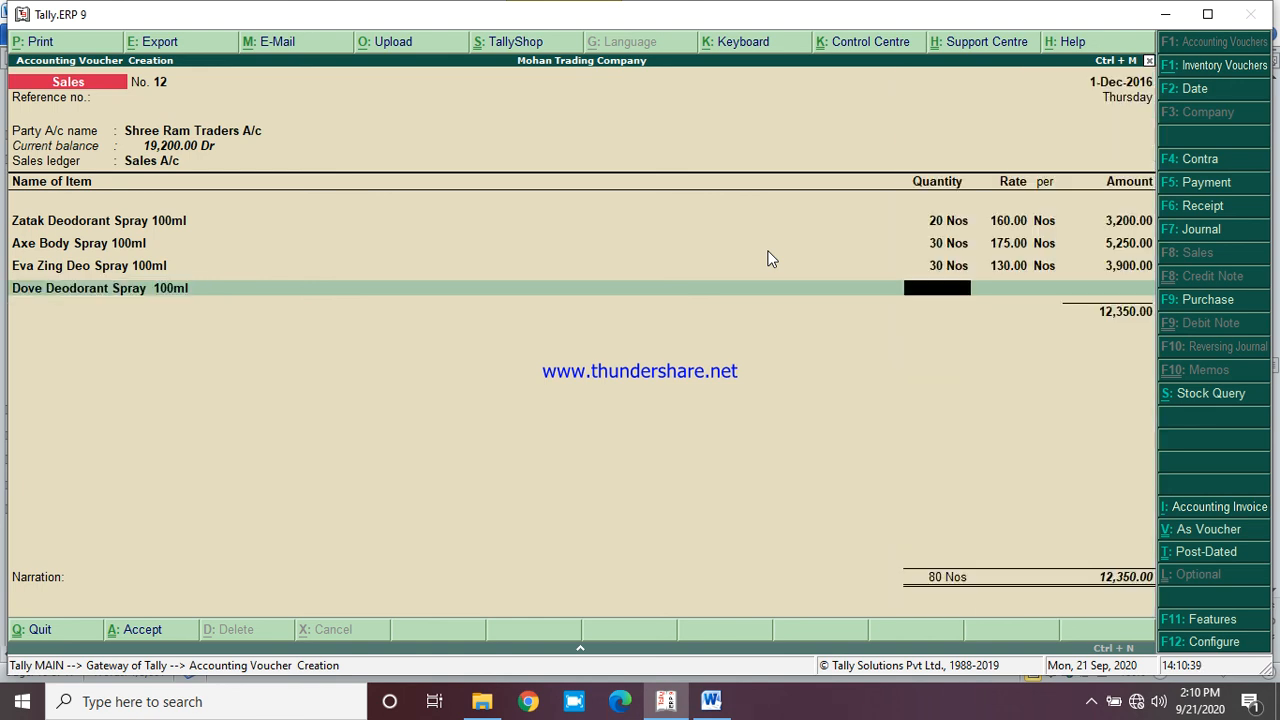
text(50)
key(Return)
text(160)
key(Return)
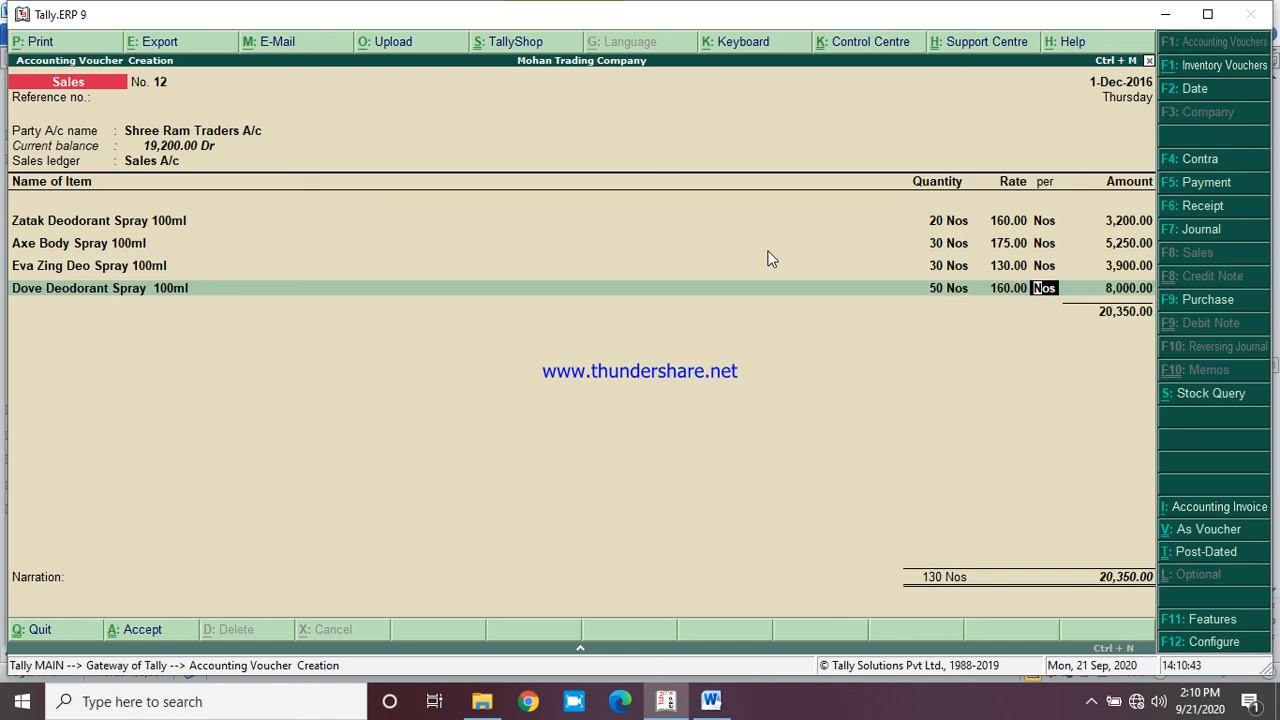
key(Return)
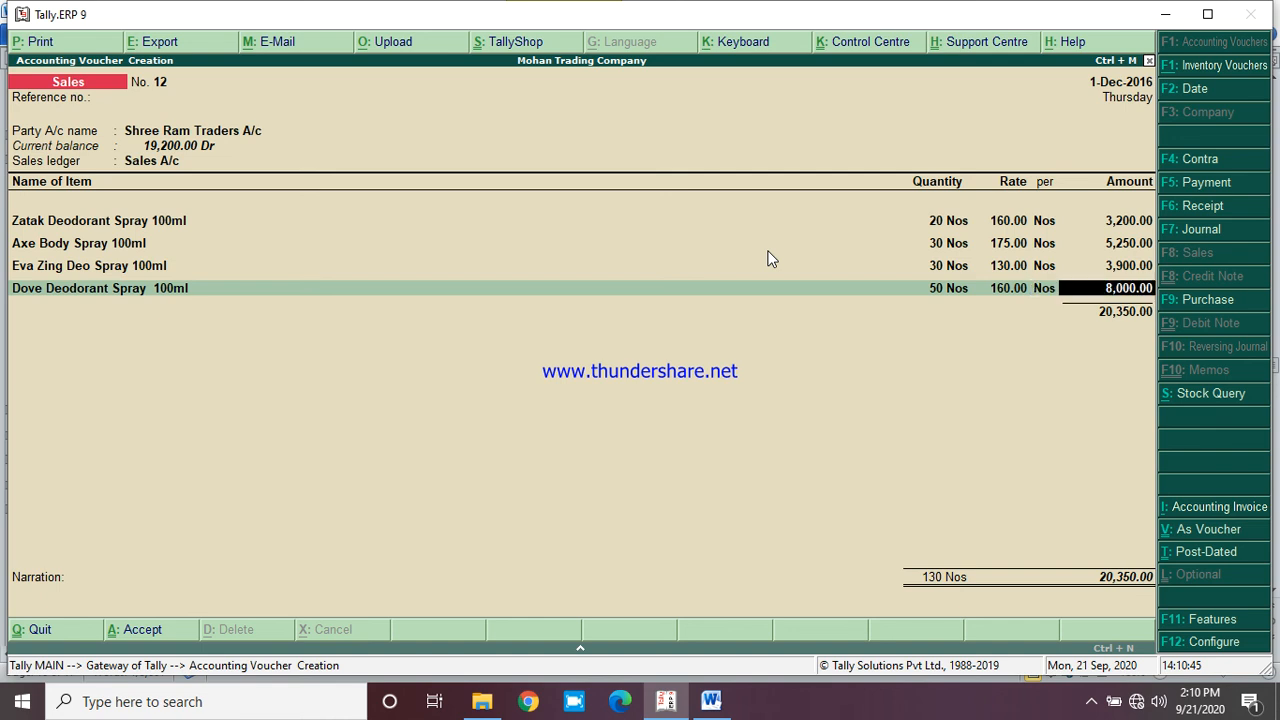
key(Return)
Add Adidas Deodorant Spray 100ml as the fifth item, 30 Nos at a rate of 150
text(Adi)
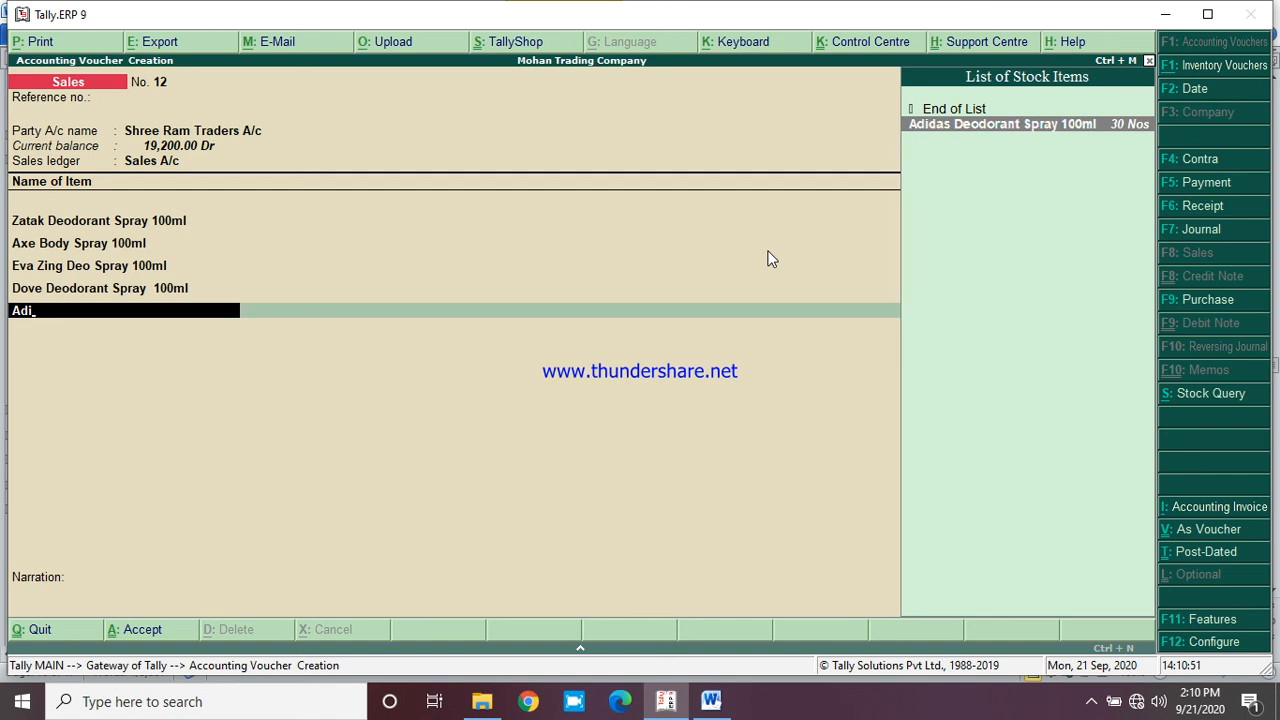
key(Return)
text(30)
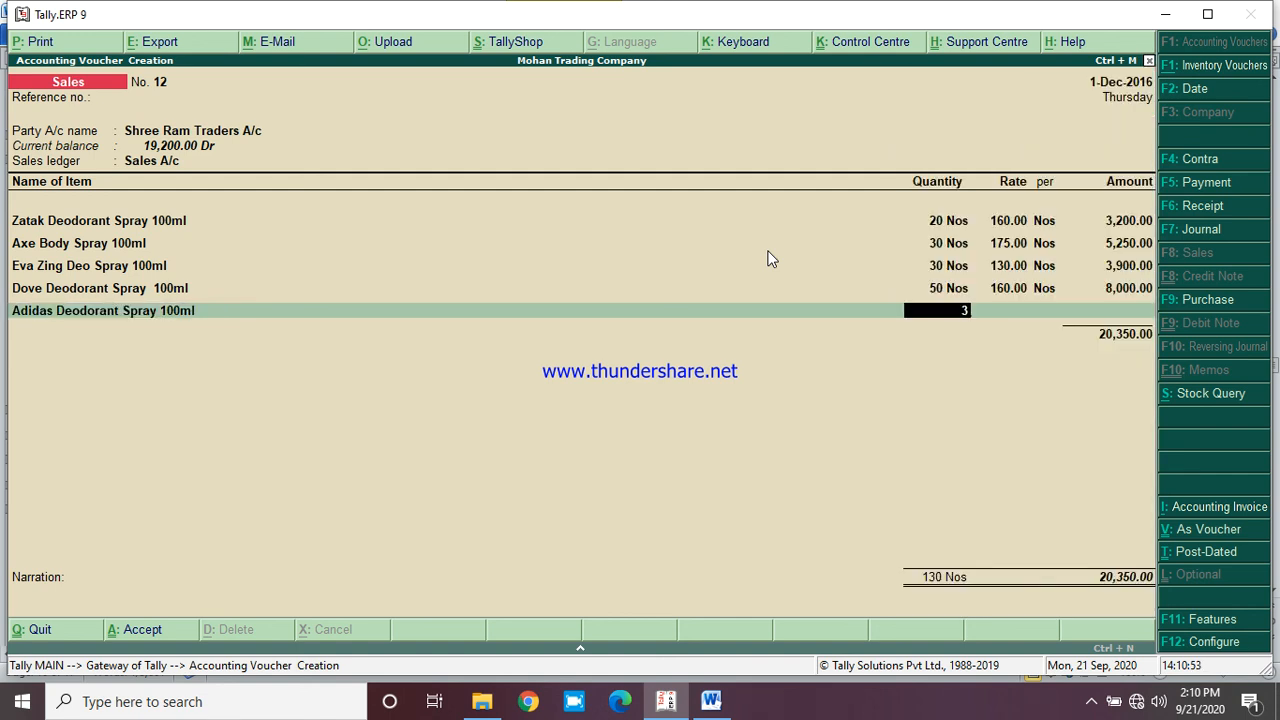
key(Return)
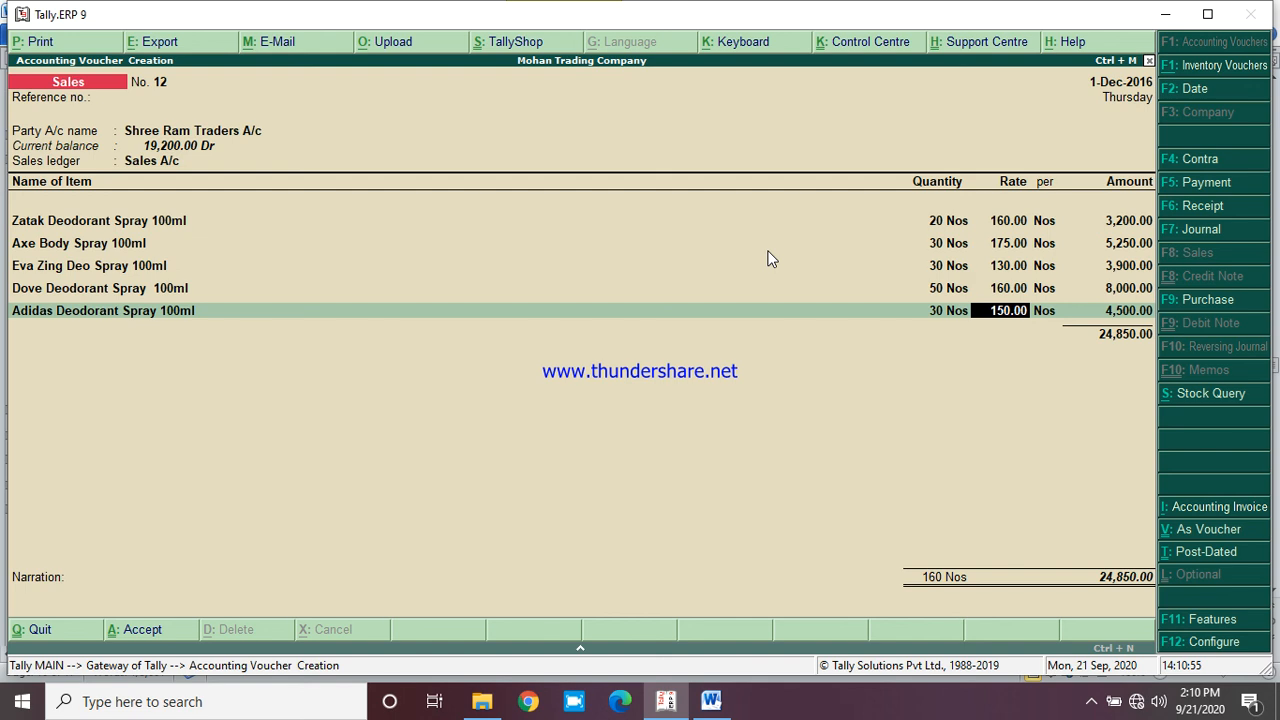
key(Return)
key(Return)
key(Return)
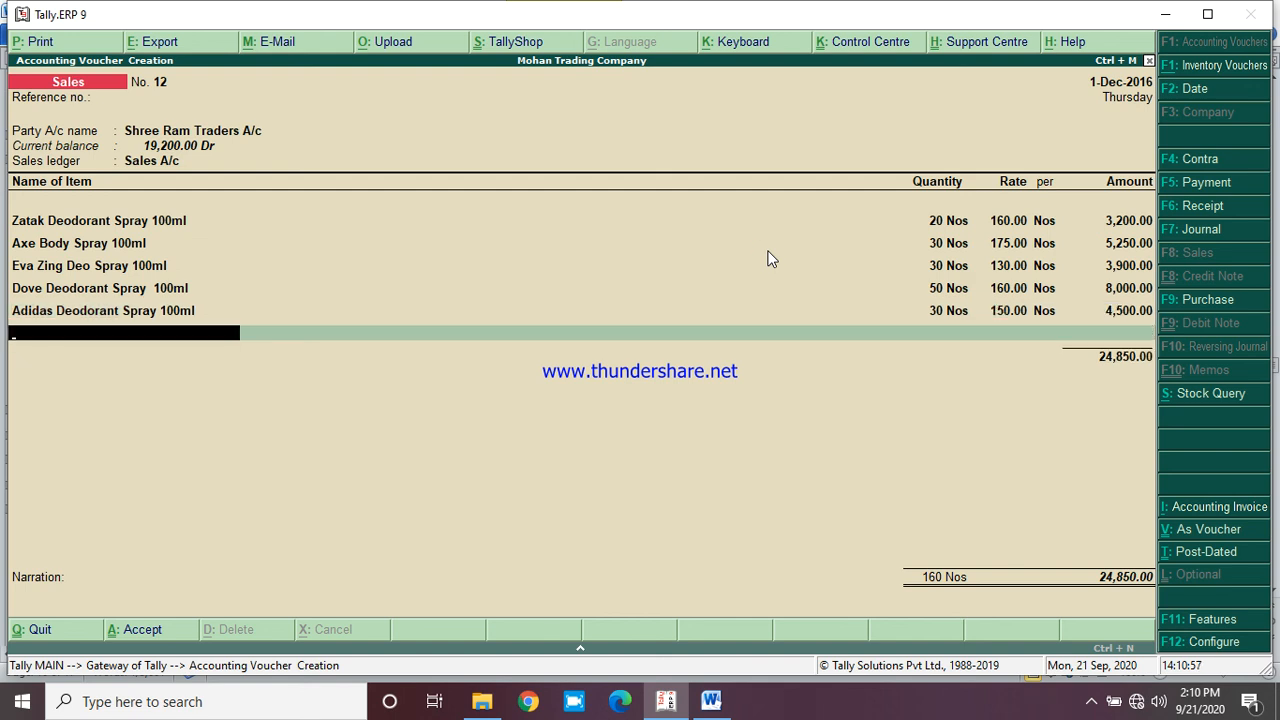
Add Park Avenue Spray 100ml, 60 Nos at a rate of 155, end the item list and save the sales voucher
text(Par)
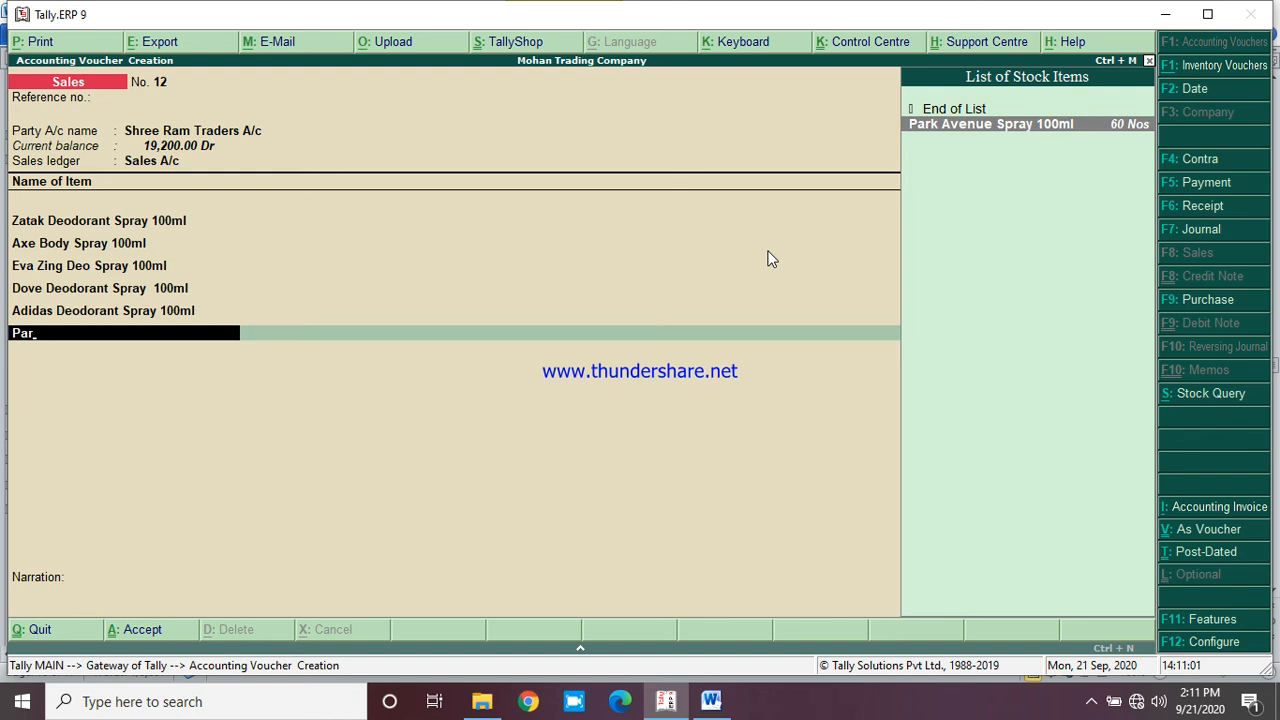
key(Return)
text(60)
key(Return)
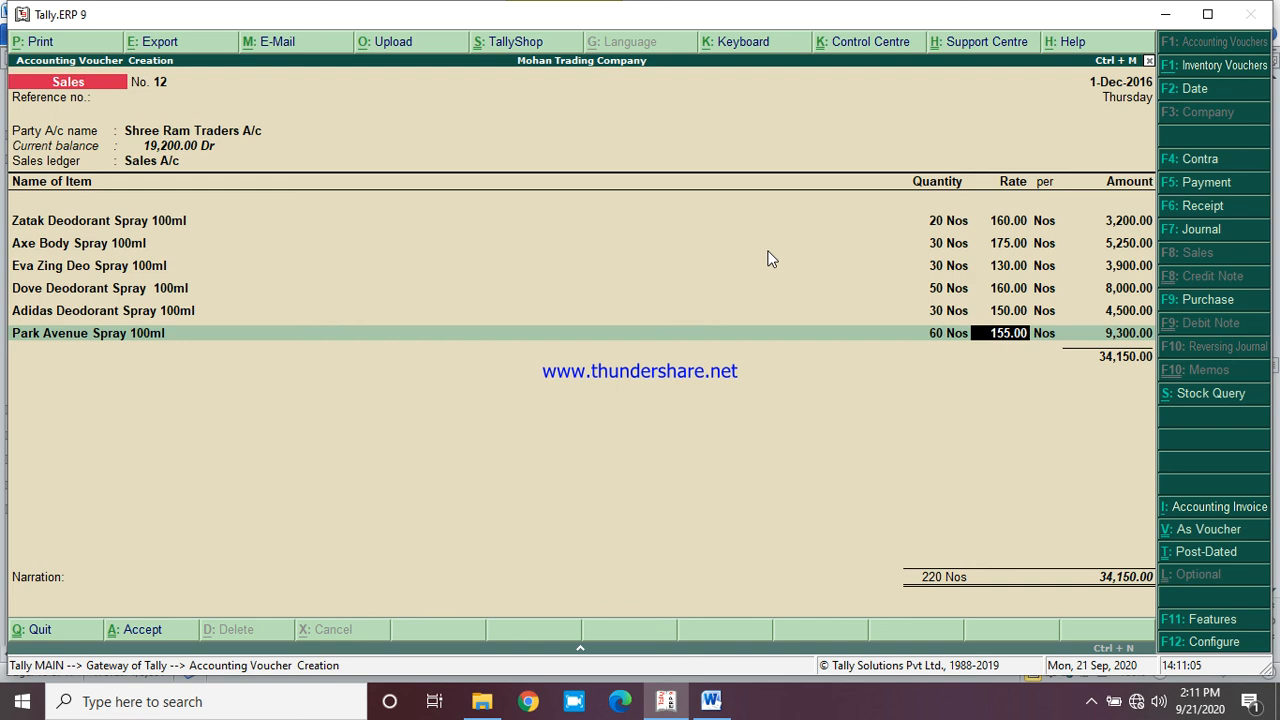
key(Return)
key(Return)
key(Return)
key(Return)
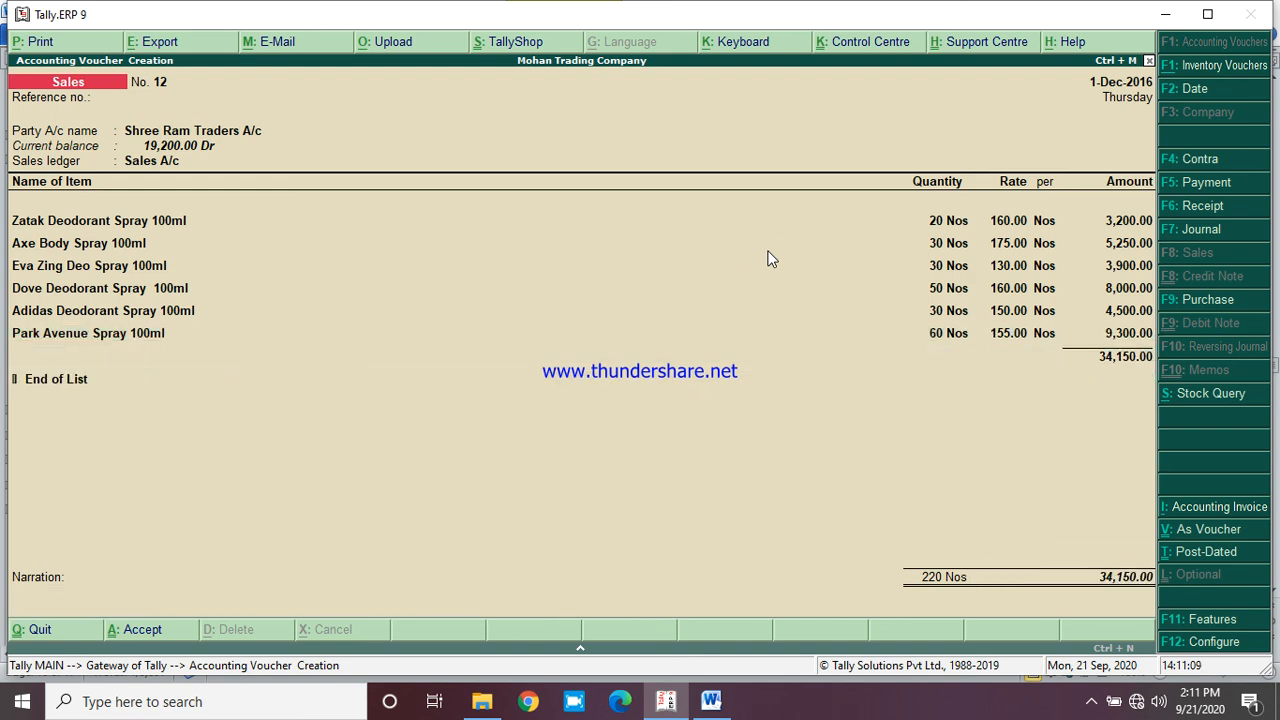
key(Return)
key(Return)
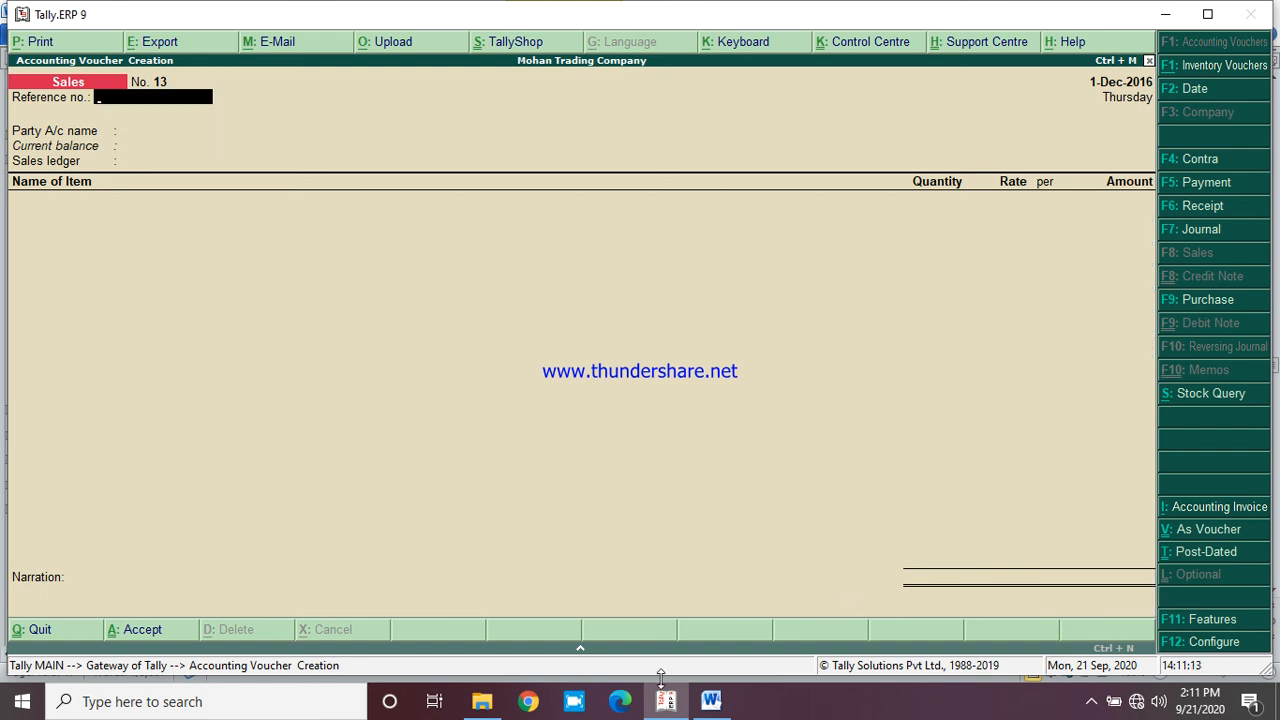
Look up transaction 88 in the Word case study and start a payment voucher in Tally
click(712, 702)
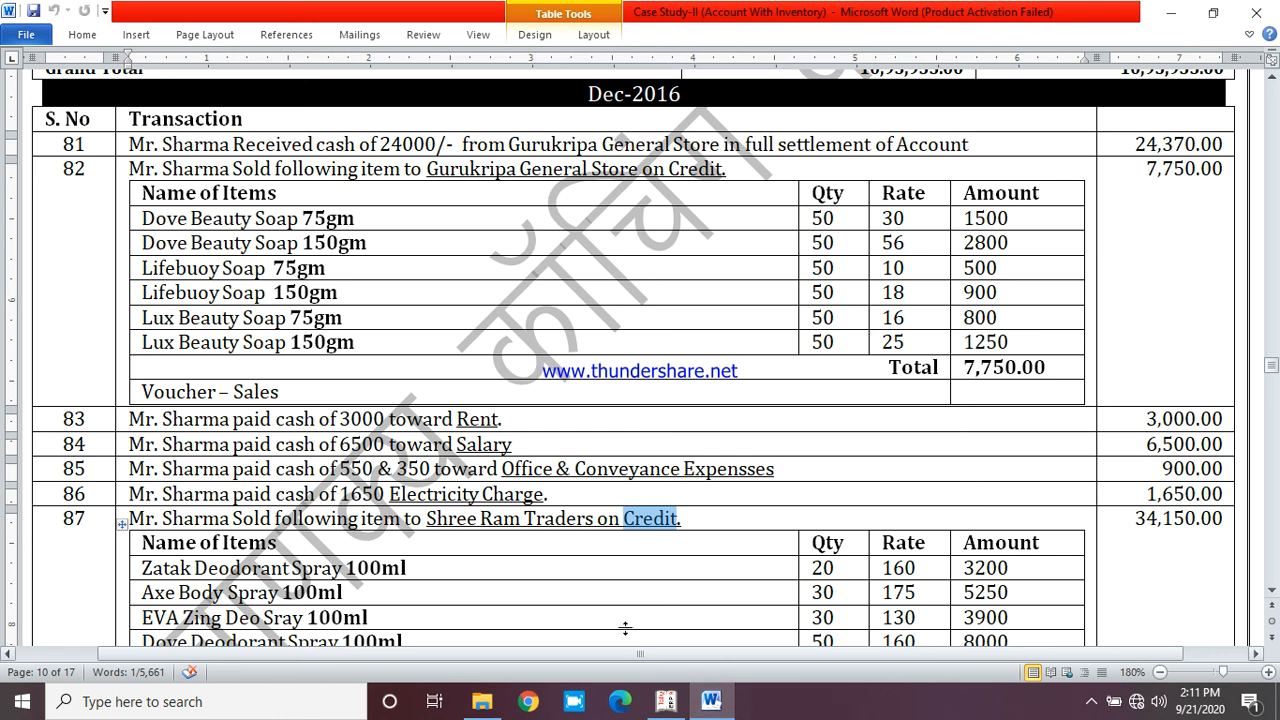
drag(1273, 591, 1273, 591)
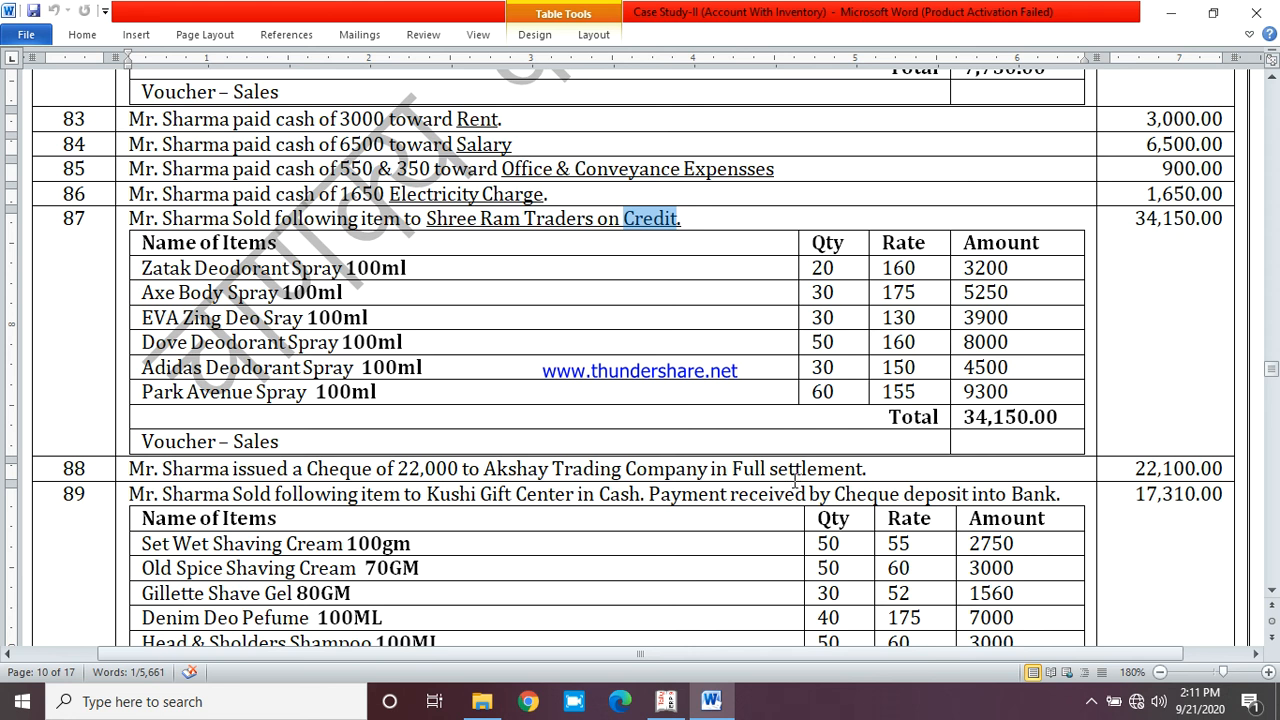
click(425, 469)
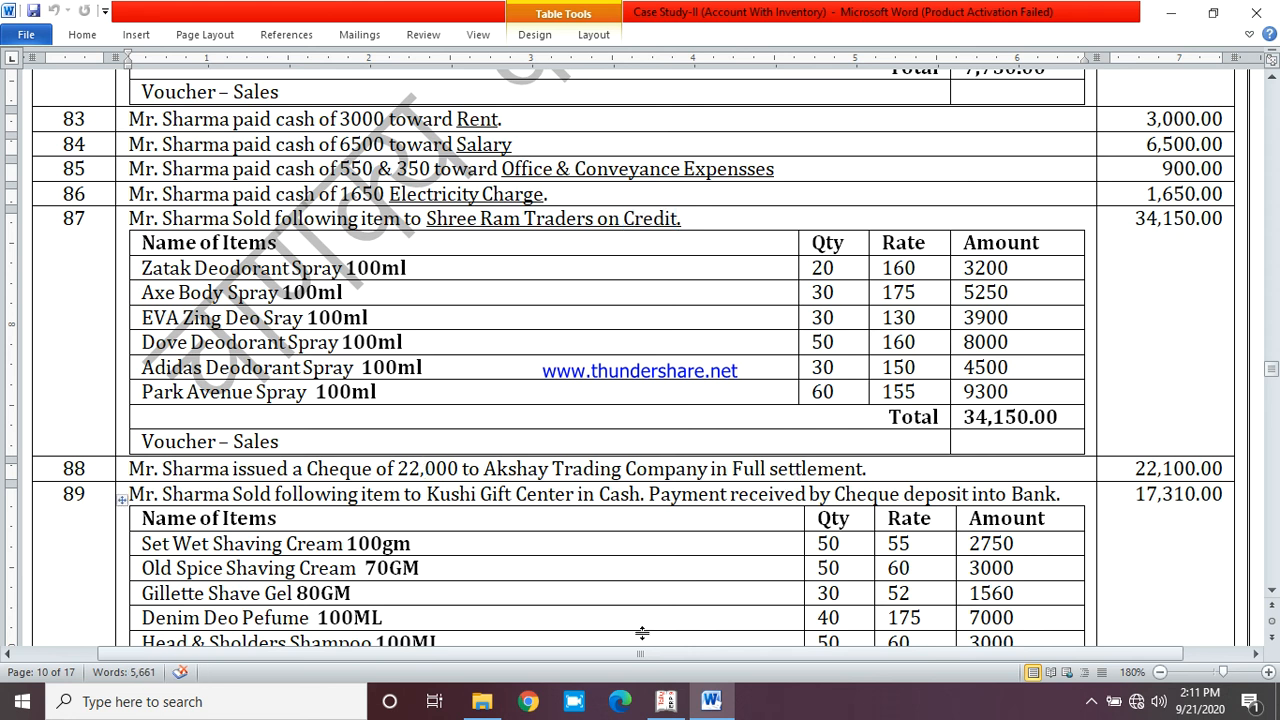
click(666, 700)
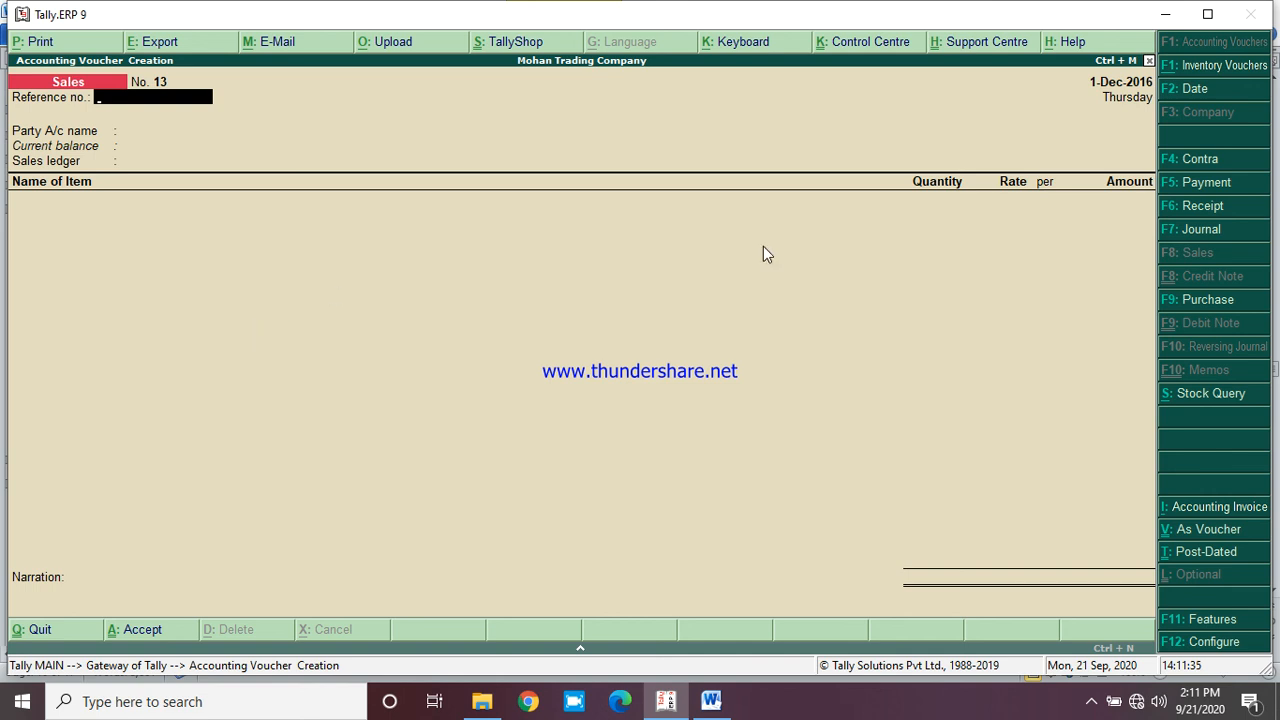
click(1183, 188)
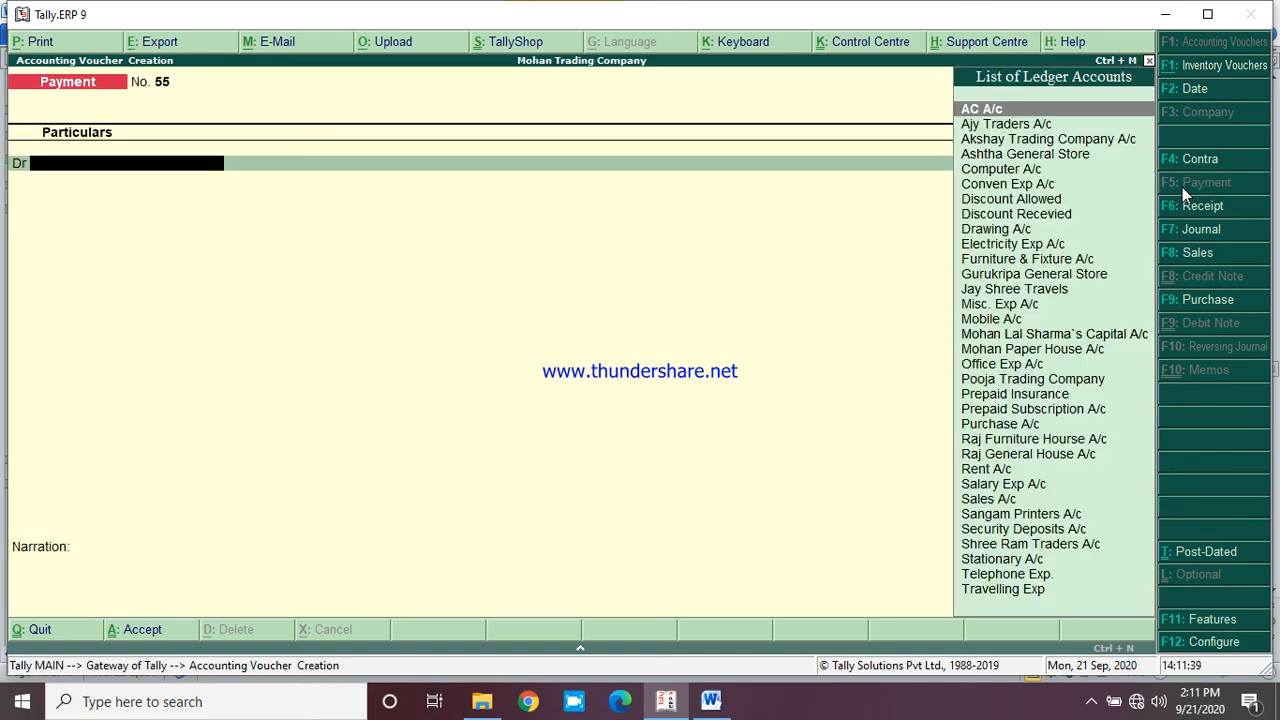
Debit Akshay Trading Company A/c 22100 and allocate the amount against reference 5
text(Ak)
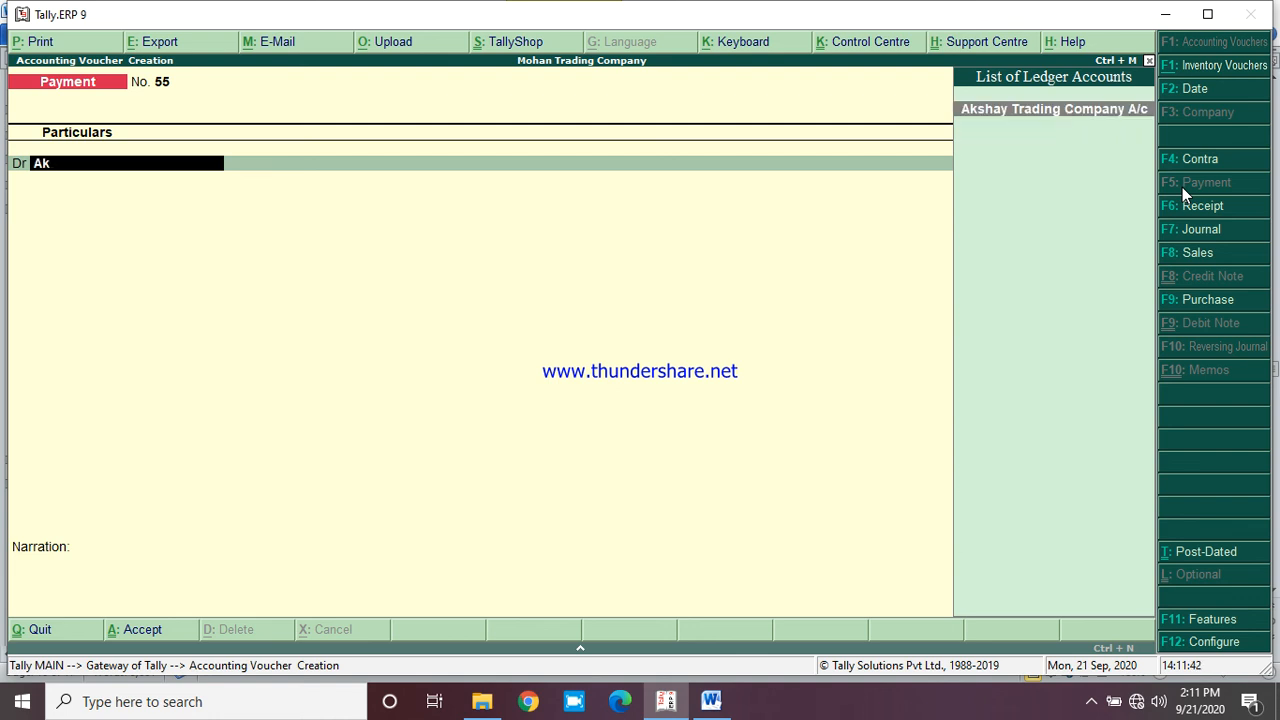
key(Return)
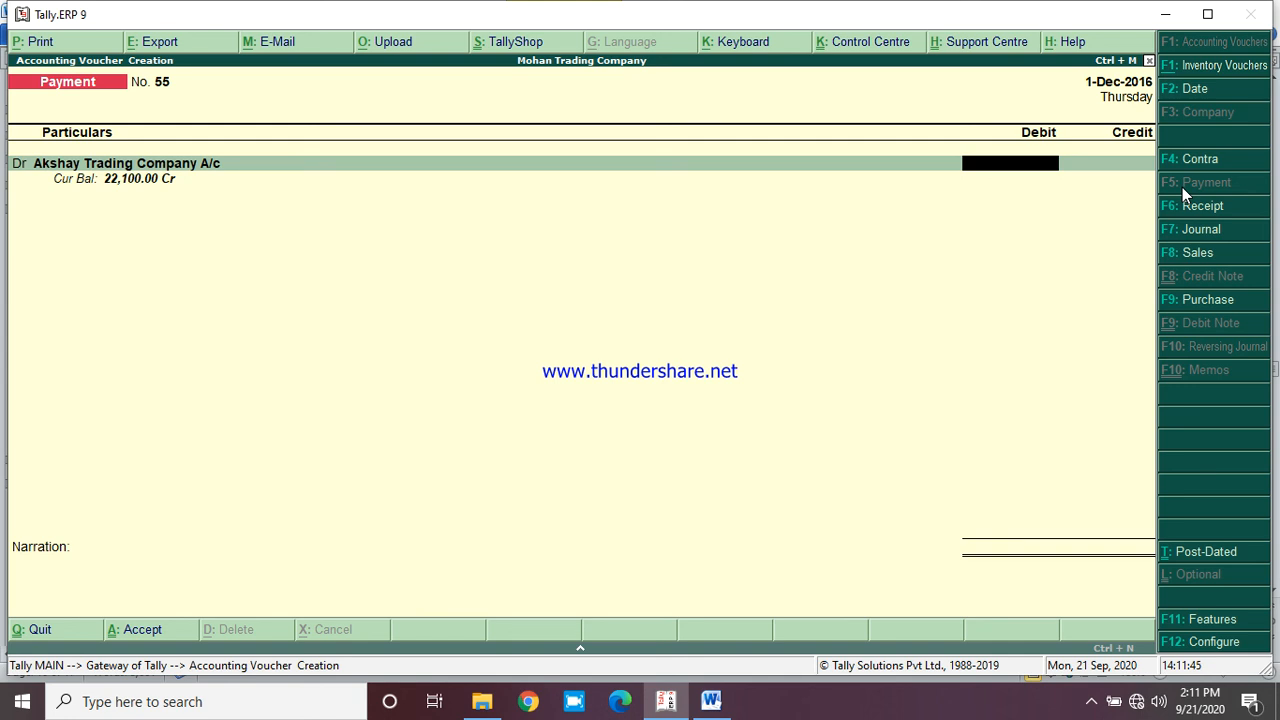
text(22100)
key(Return)
key(Return)
key(Return)
key(Return)
key(Return)
key(Return)
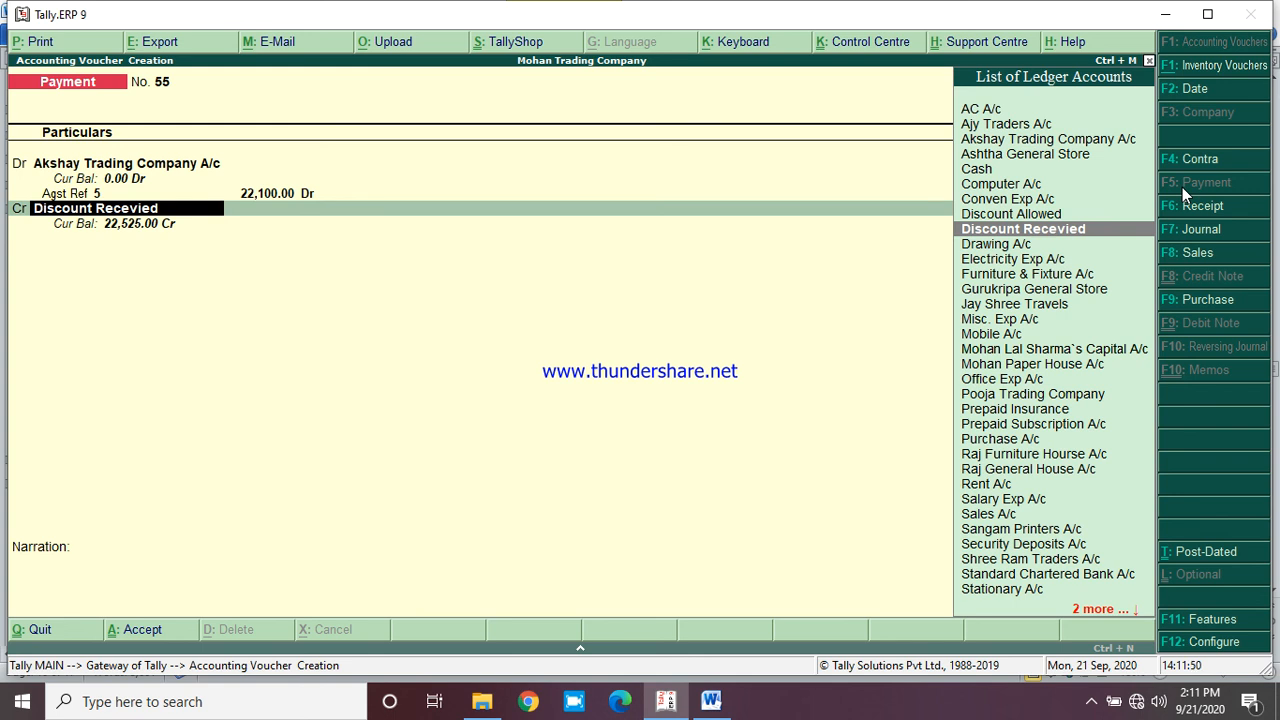
Credit Standard Chartered Bank A/c 22000 and accept the cheque allocation with instrument date 1-Dec-2016
text(Ba)
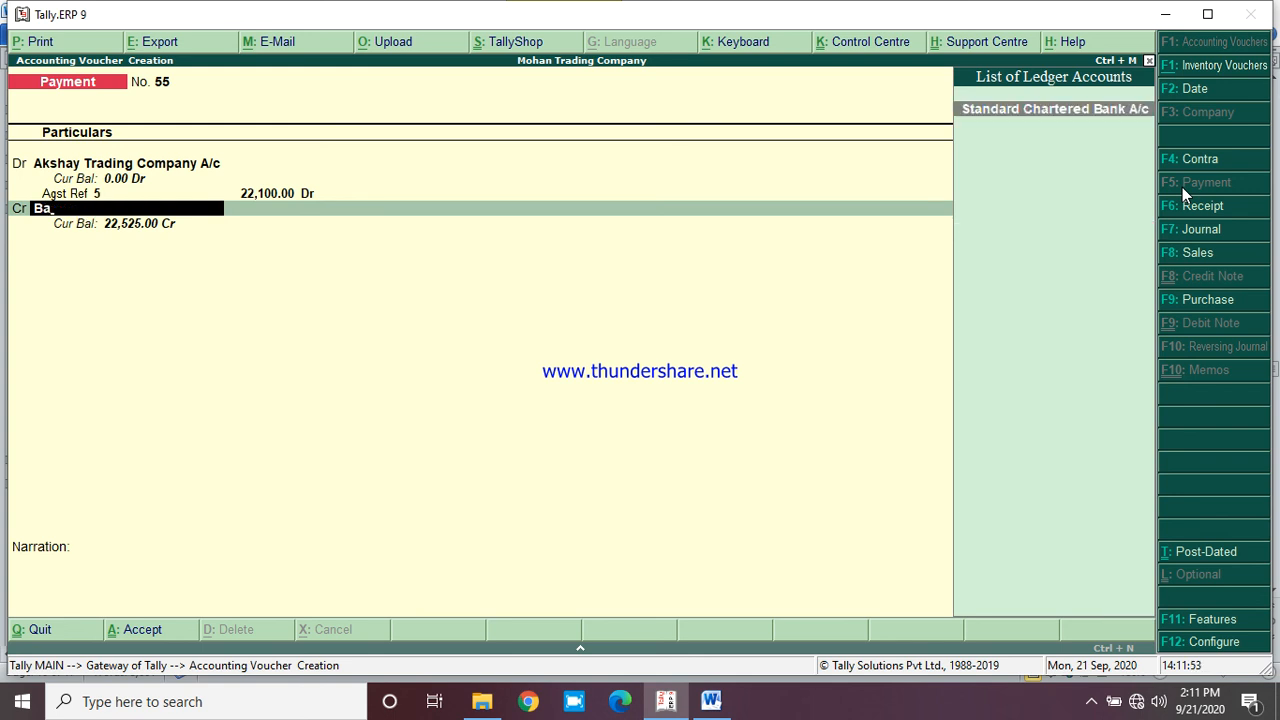
key(Return)
text(22,000)
key(Return)
key(Return)
key(Return)
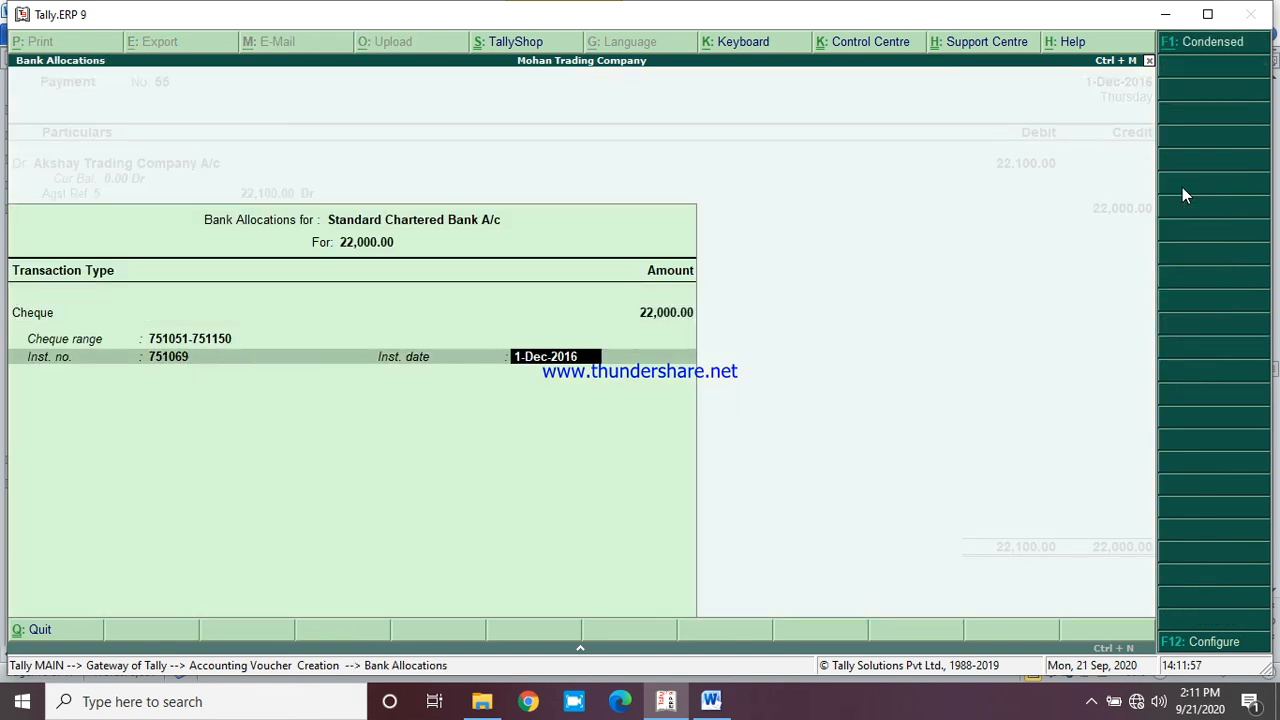
key(Return)
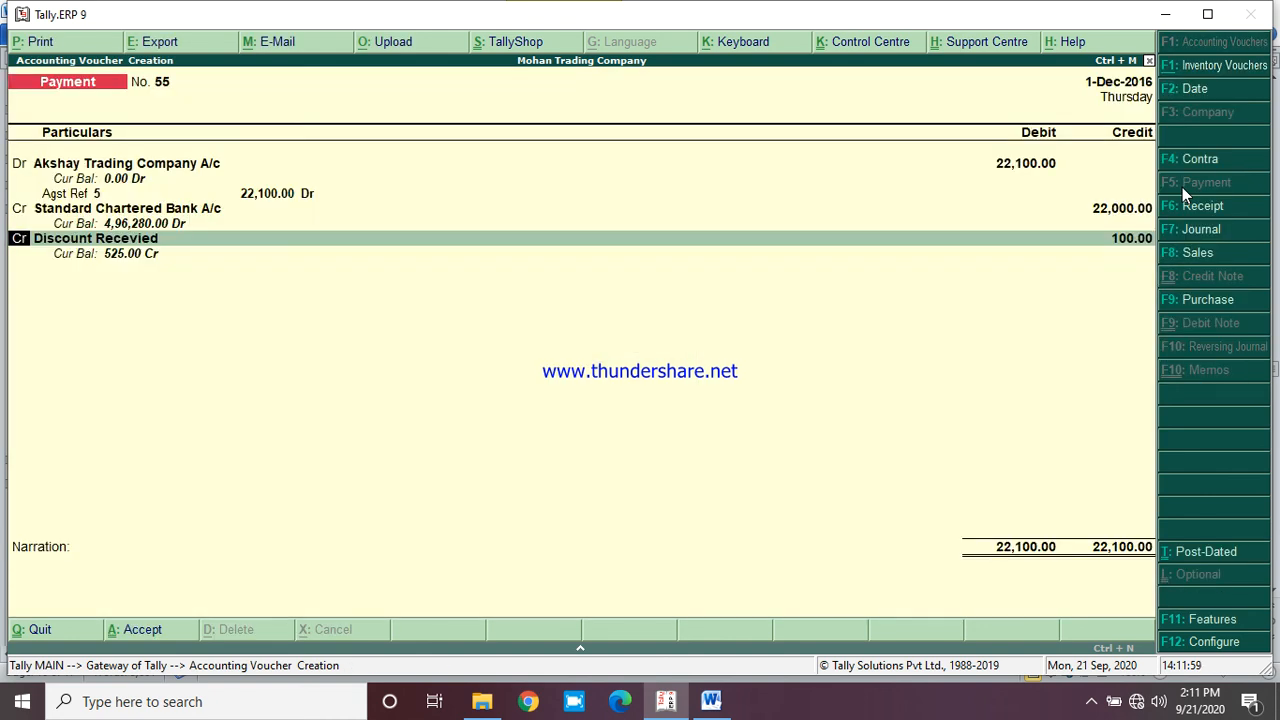
Credit the remaining 100 to Discount Recevied and save the payment voucher without a narration
key(BackSpace)
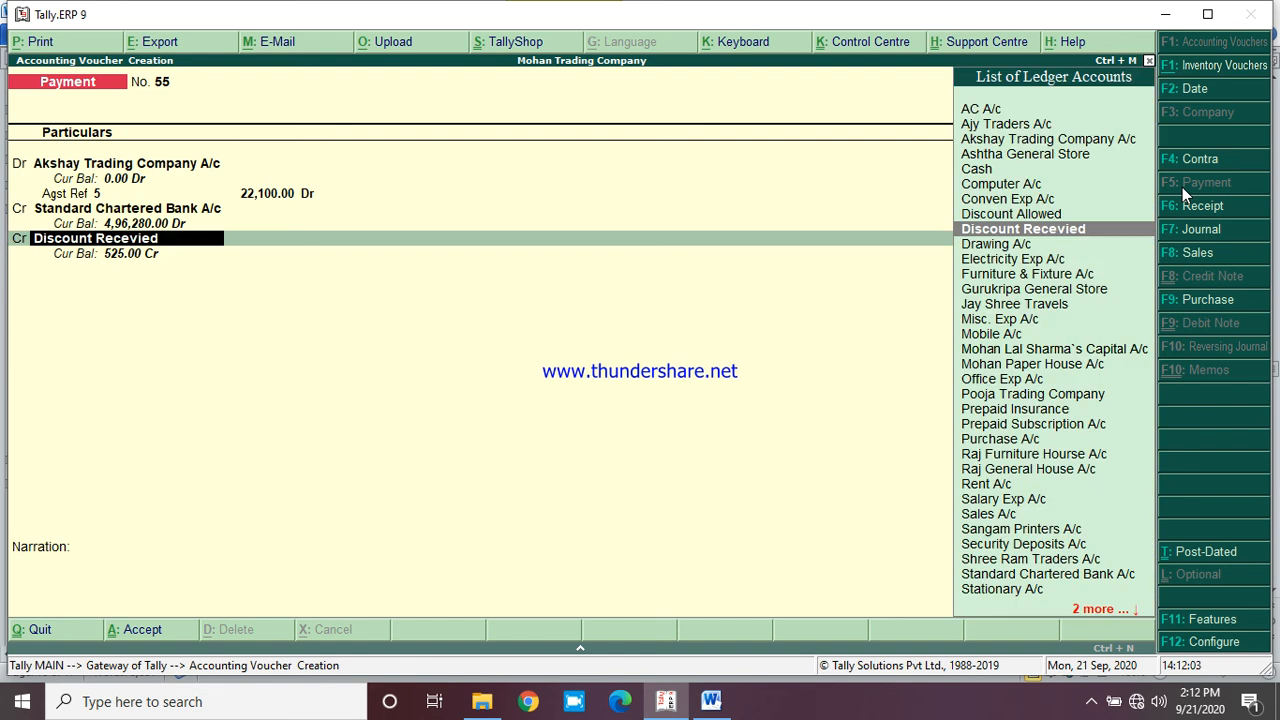
key(Return)
key(Return)
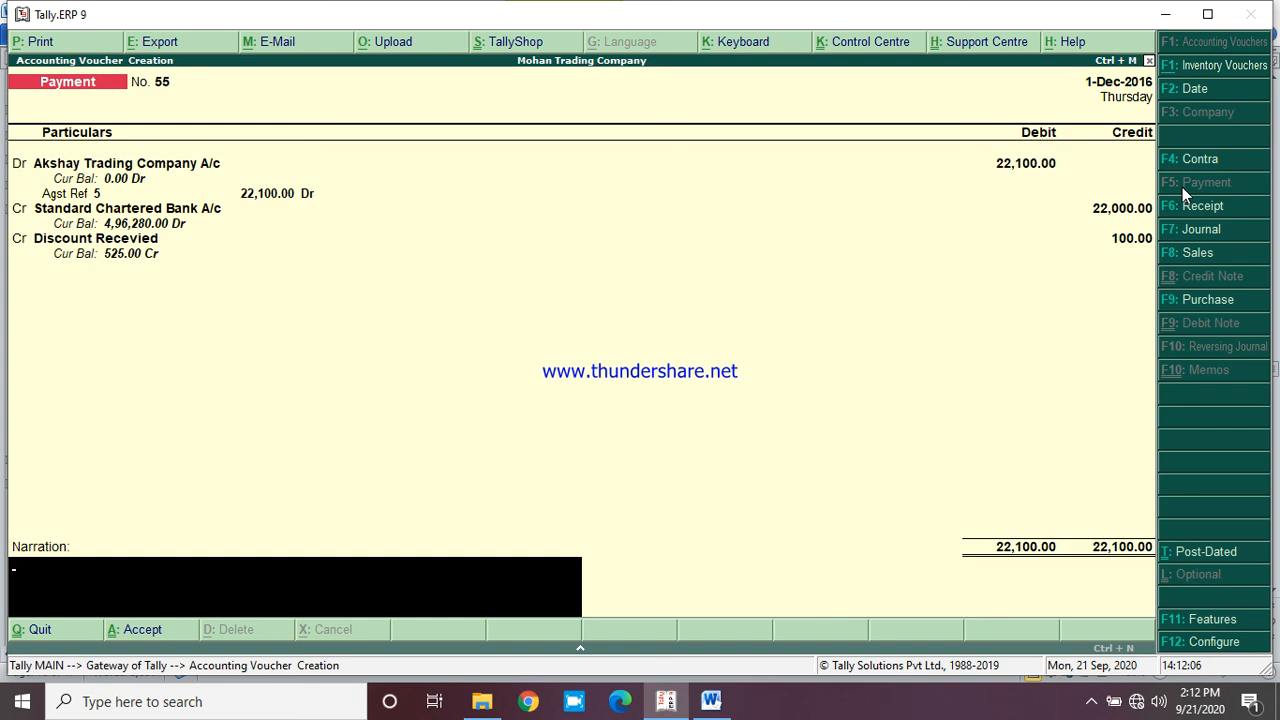
key(Return)
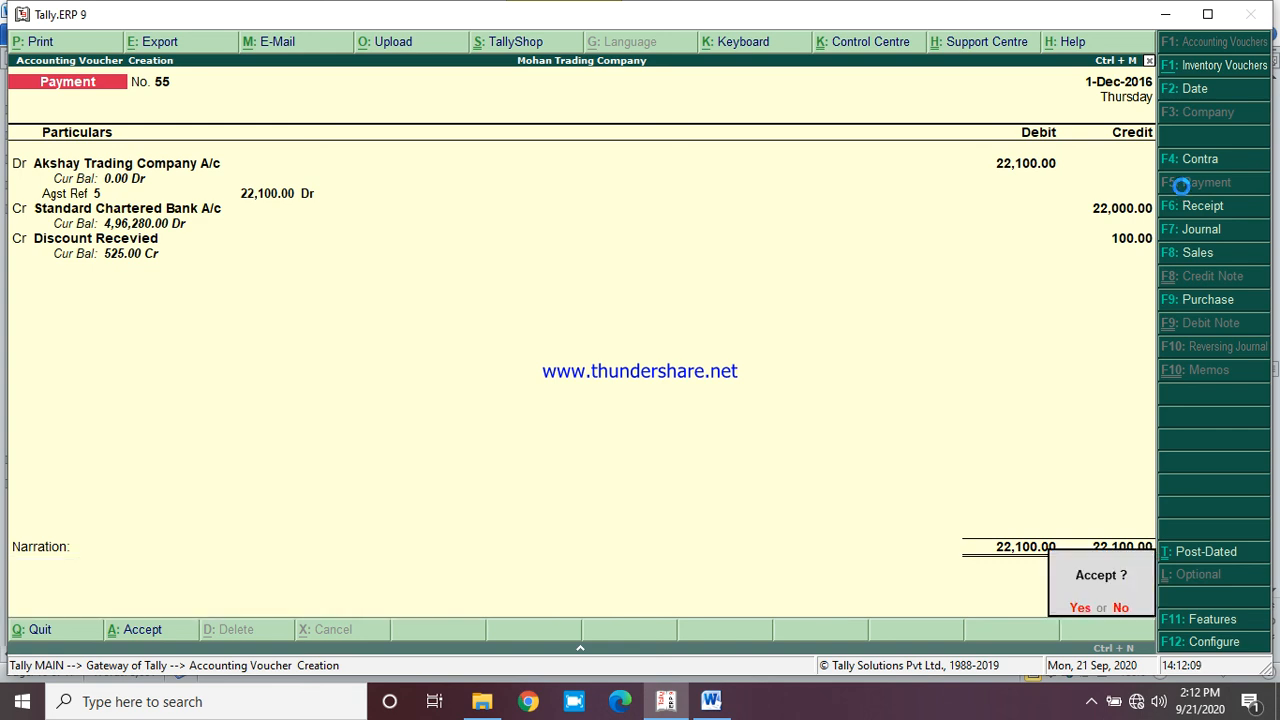
key(Return)
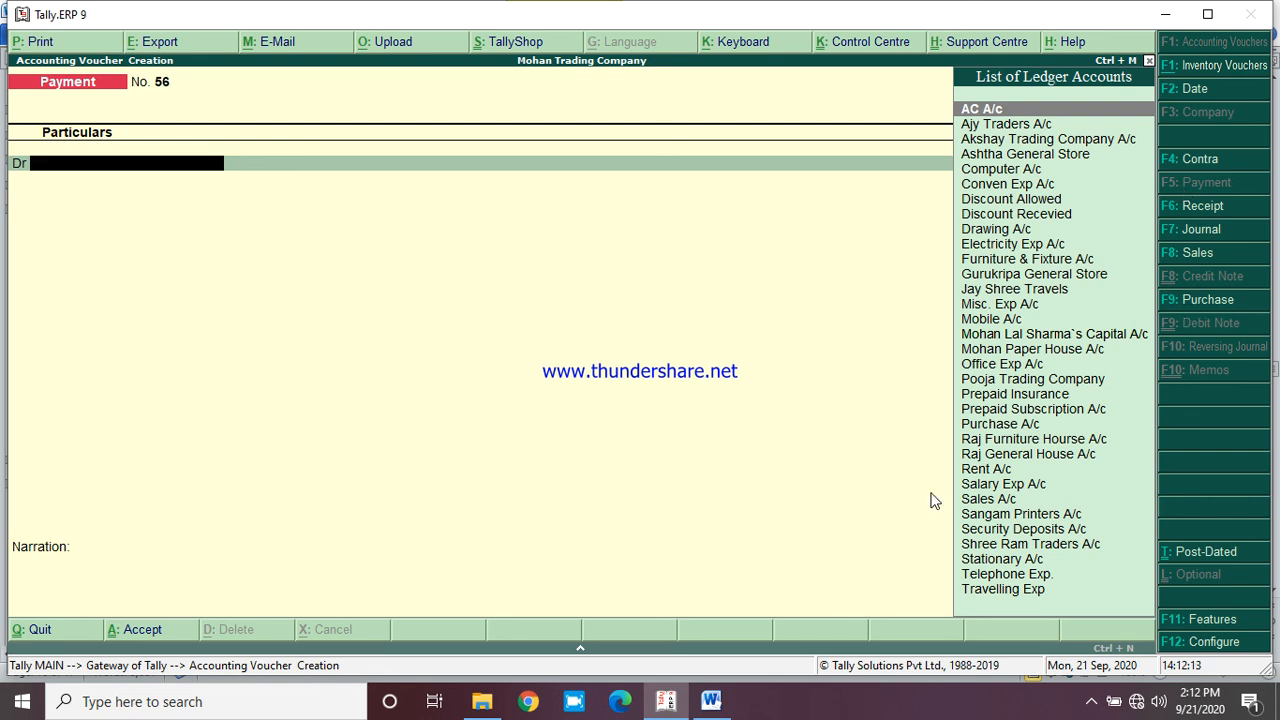
Look up transaction 89 in the Word case study and start a sales voucher in Tally
click(711, 701)
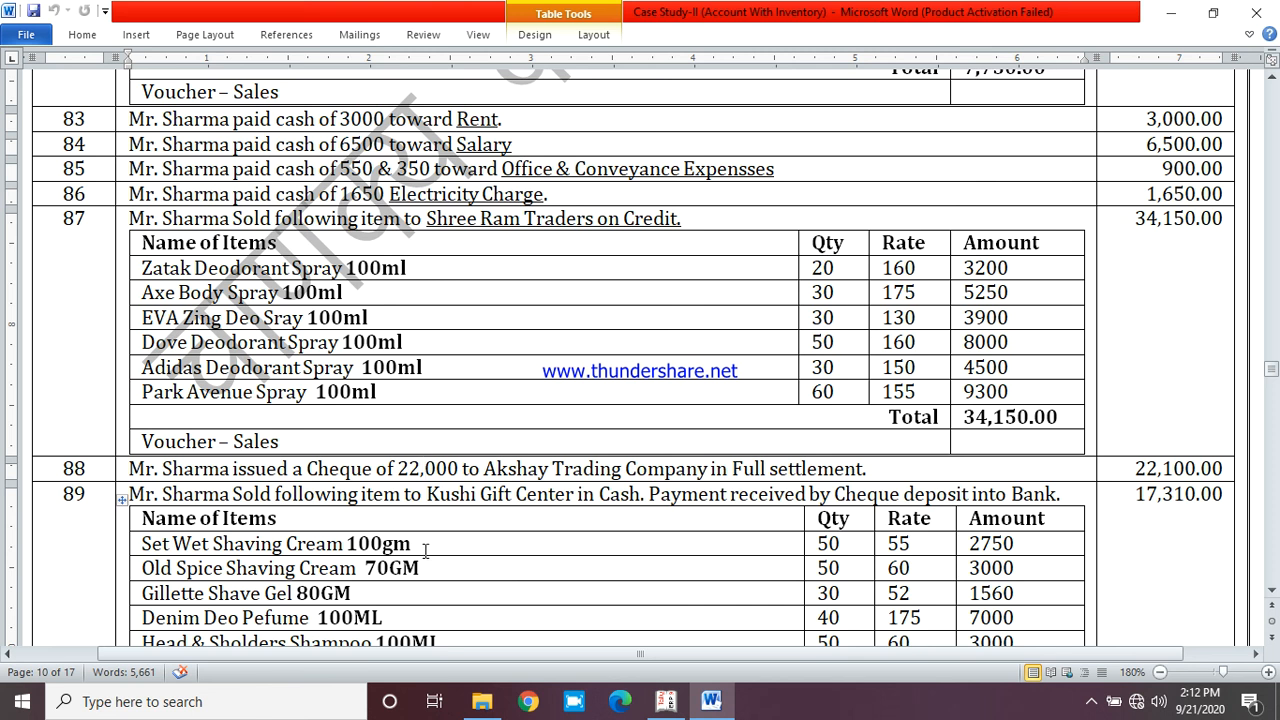
click(667, 703)
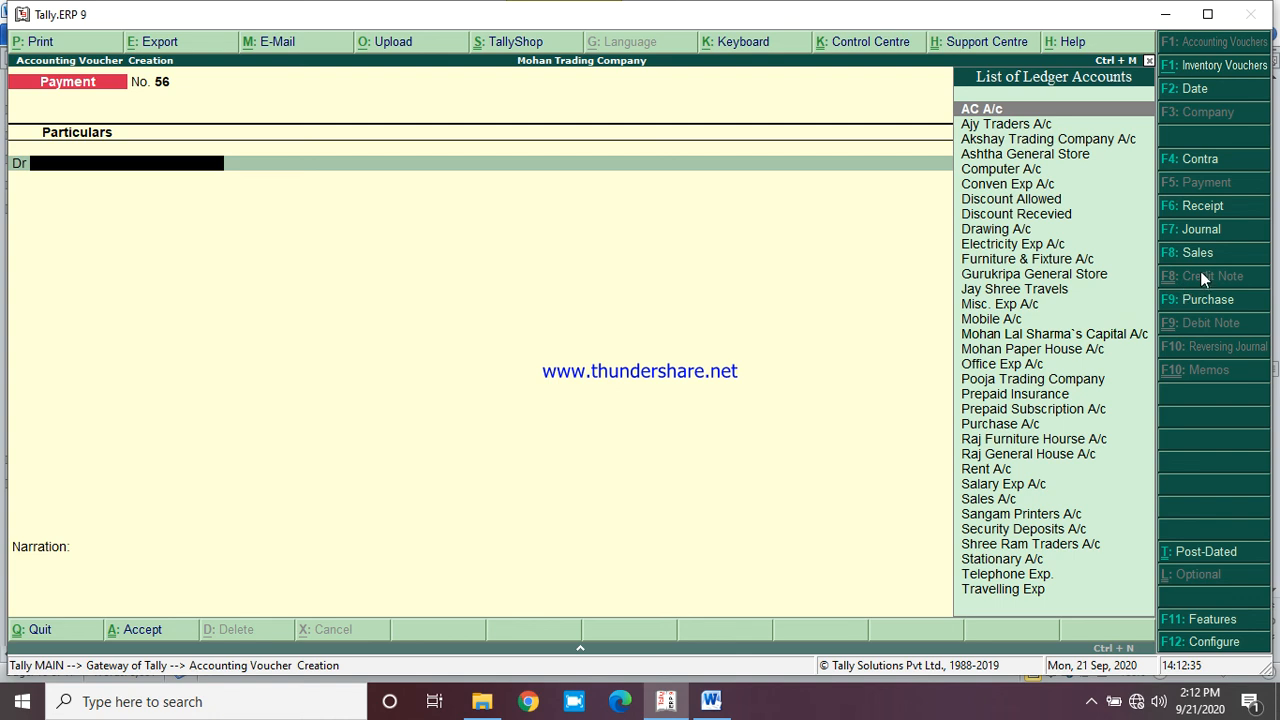
click(1194, 256)
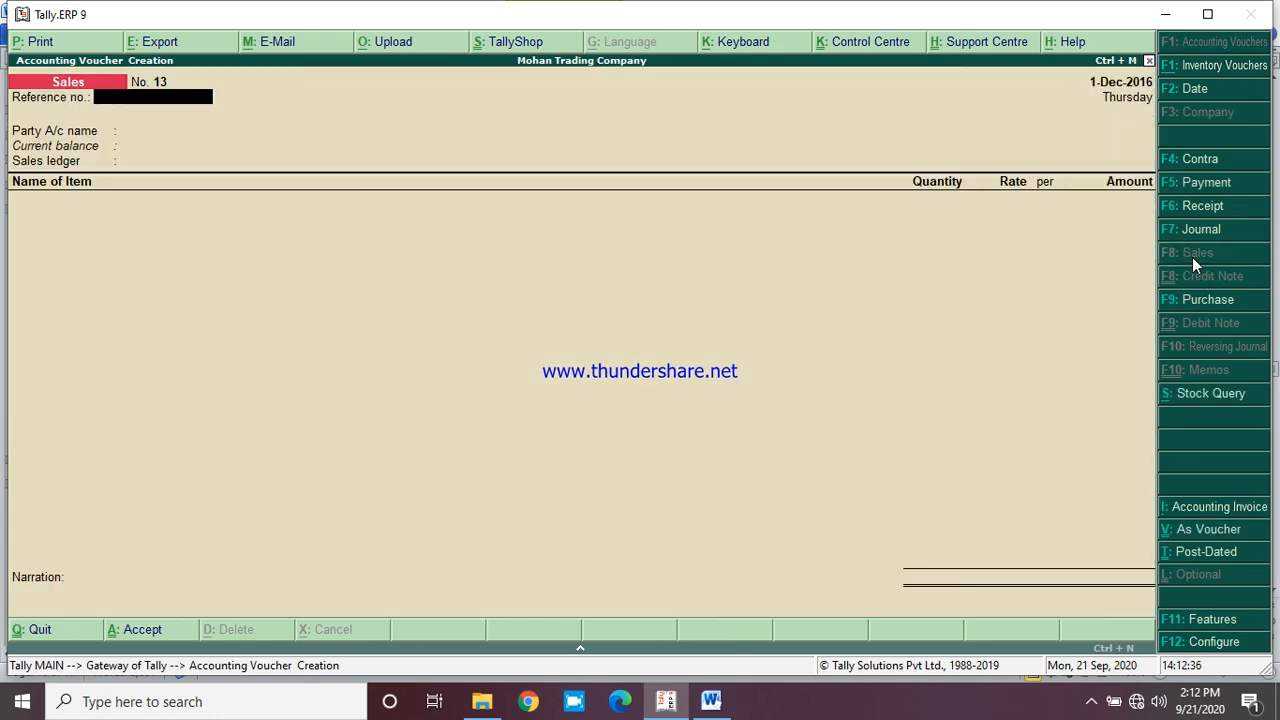
Set Standard Chartered Bank A/c as the party and Sales A/c as the sales ledger, leaving the despatch and order details blank
key(Return)
text(Bank)
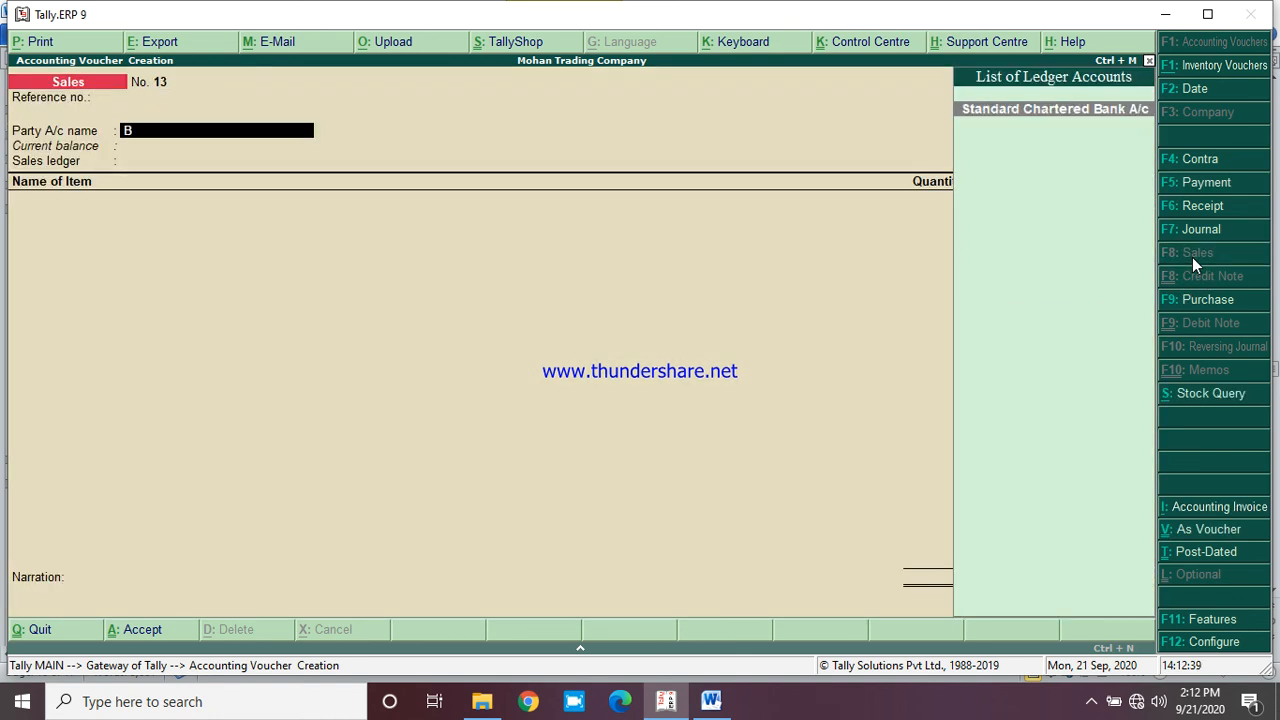
key(Return)
key(Return)
key(Return)
key(Return)
key(Return)
key(Return)
key(Return)
key(Return)
key(Return)
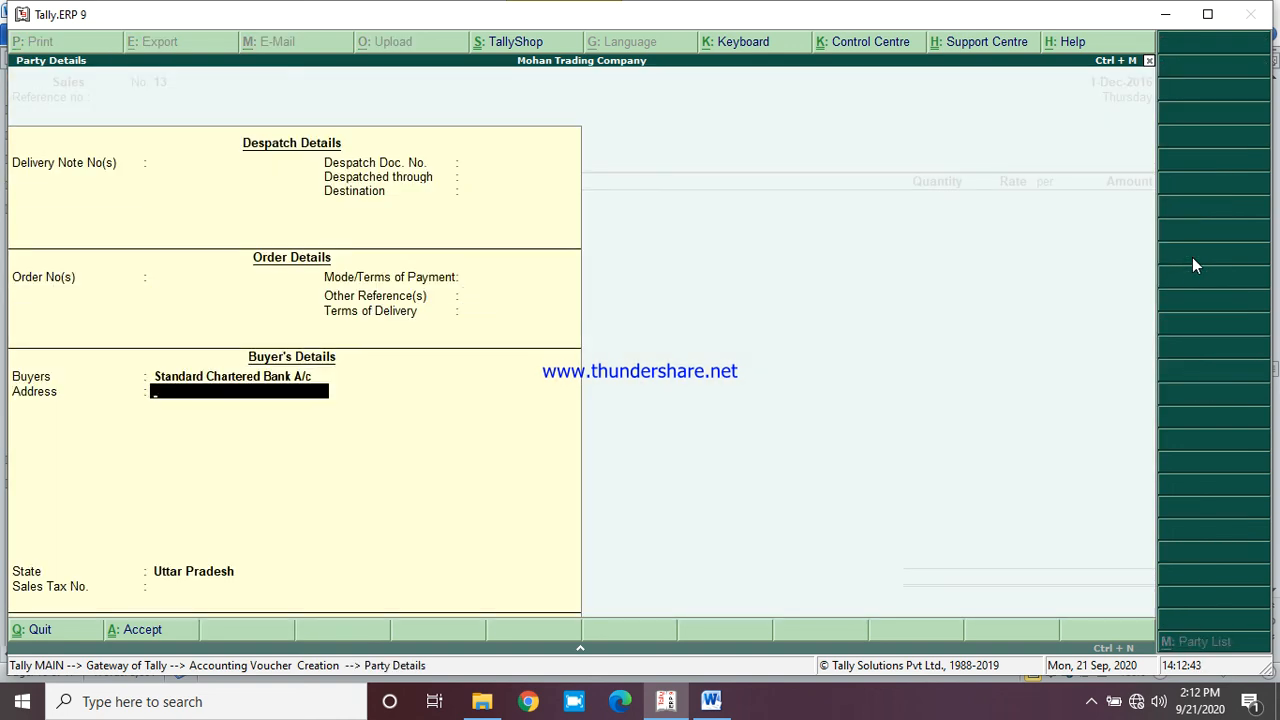
key(Return)
key(Return)
key(Return)
key(Return)
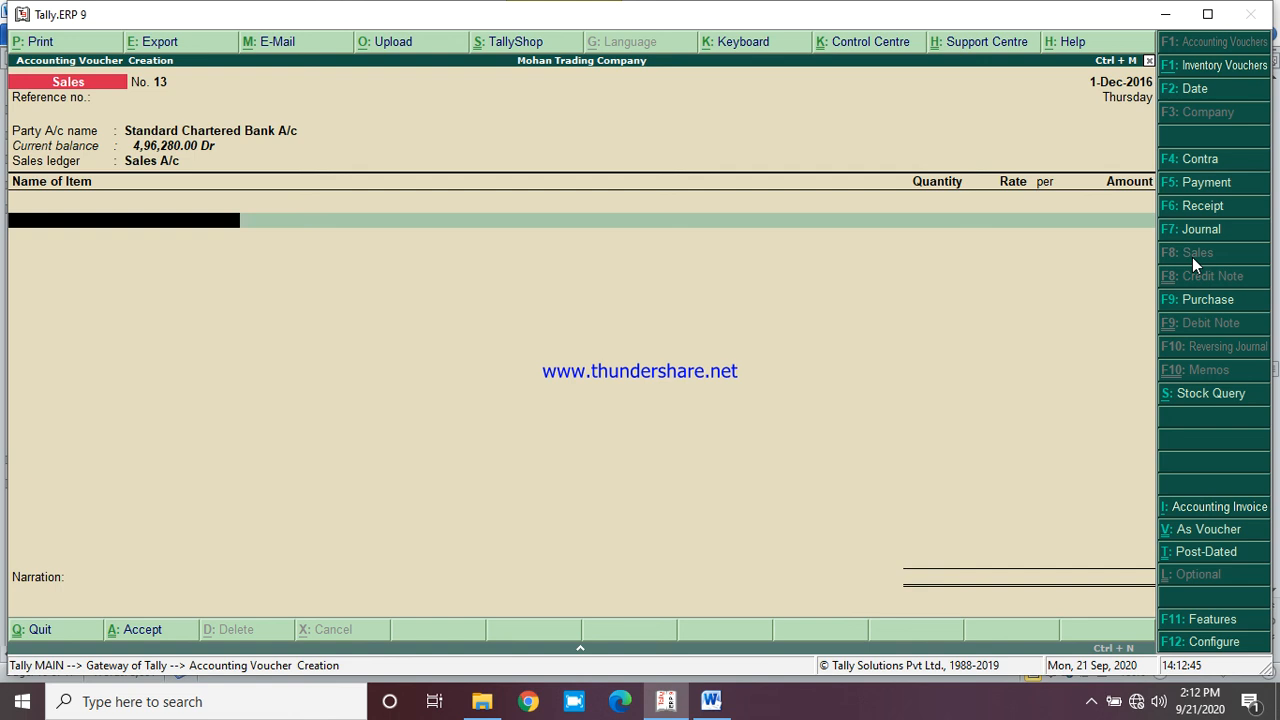
Add Set Wet Shaving Cream 100gm as the first item, 50 Nos at a rate of 55
text(Set)
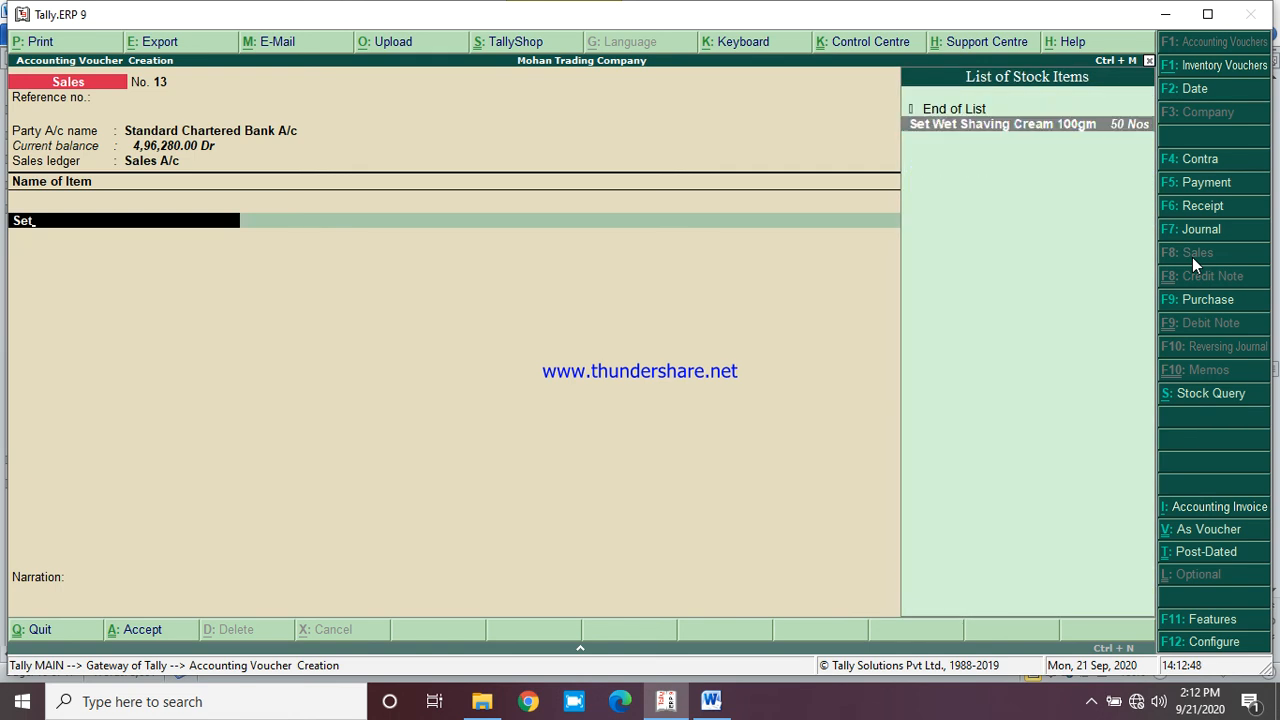
key(Return)
text(50)
key(Return)
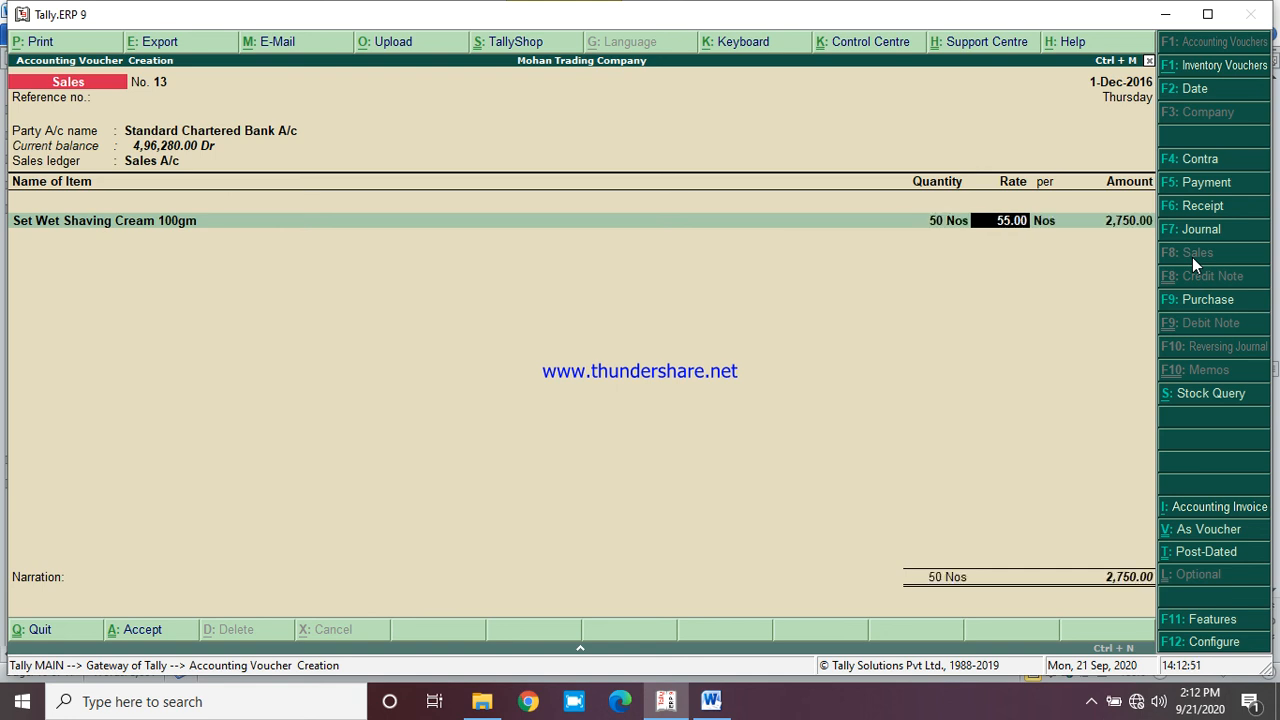
key(Return)
key(Return)
key(Return)
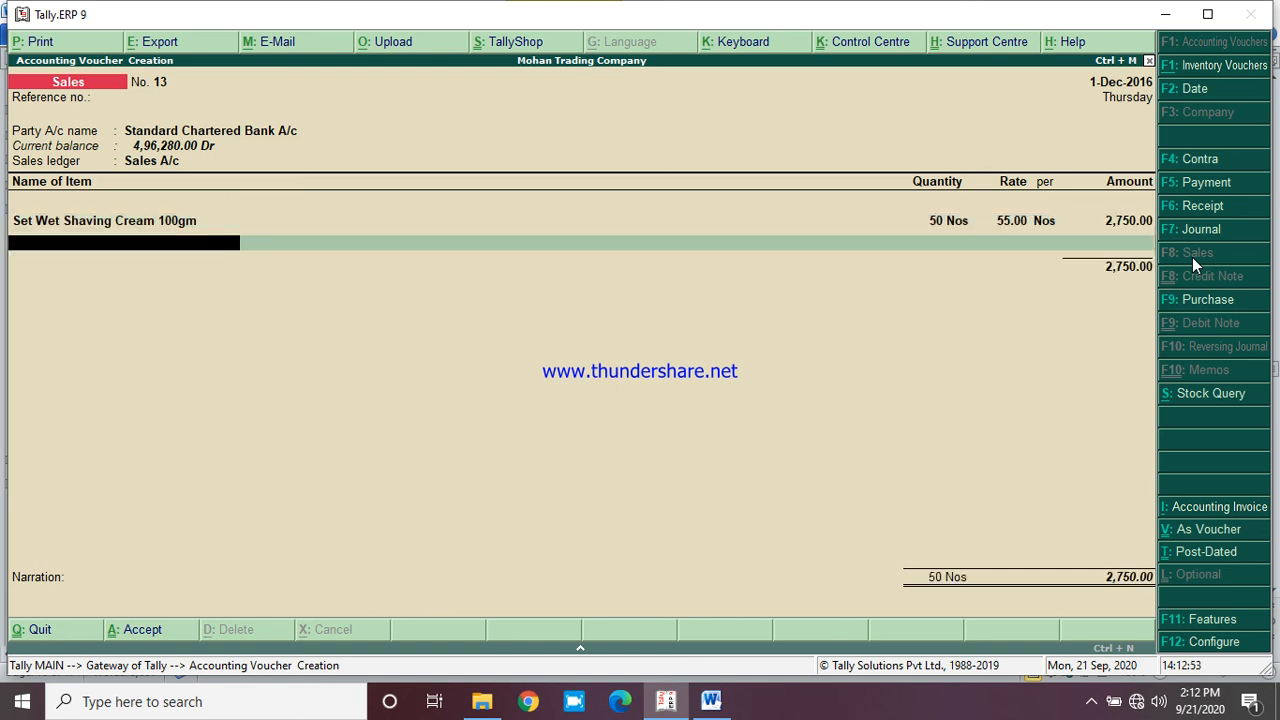
Add Old Spice Shaving Cream 70gm as the second item, 50 Nos at a rate of 60
text(Ol)
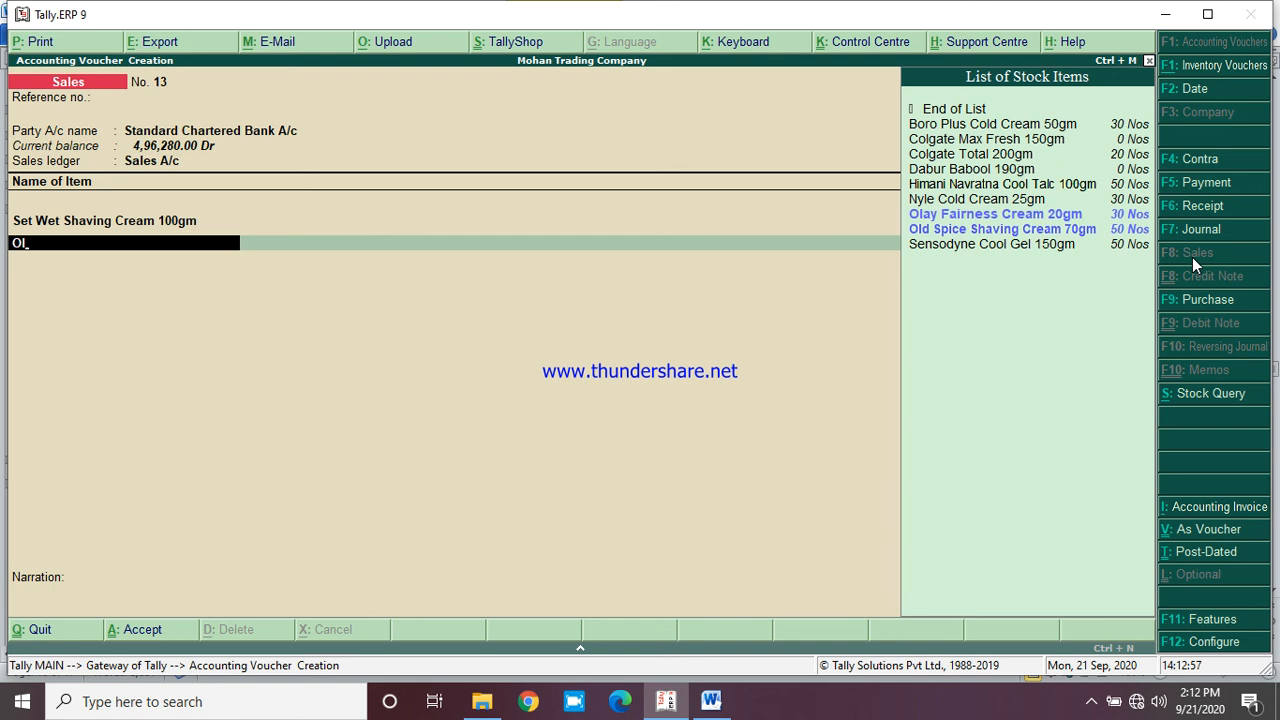
key(Down)
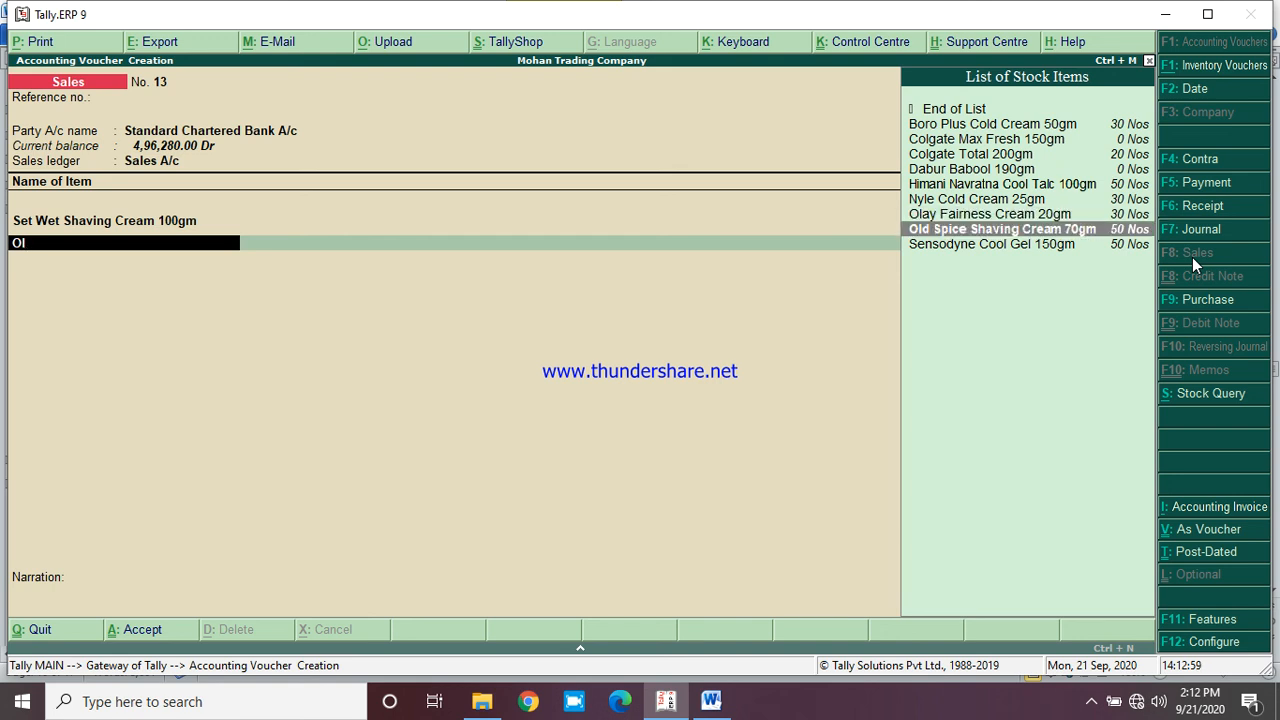
key(Return)
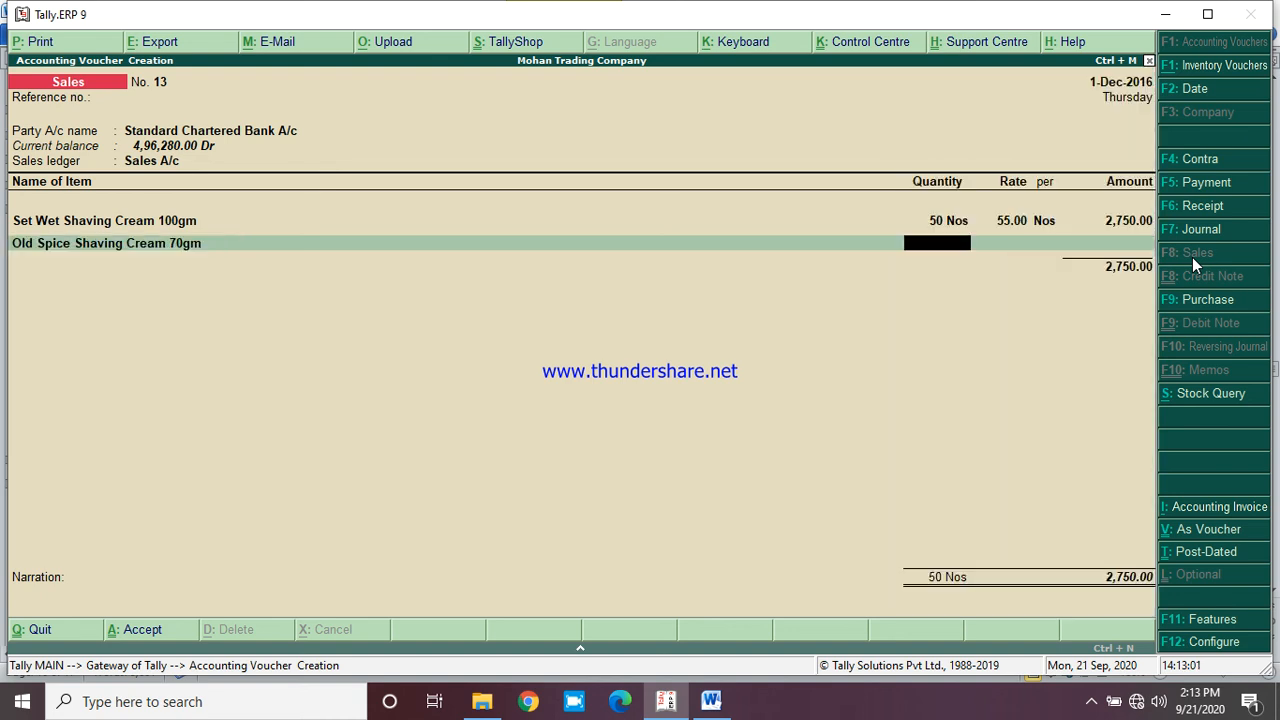
text(50)
key(Return)
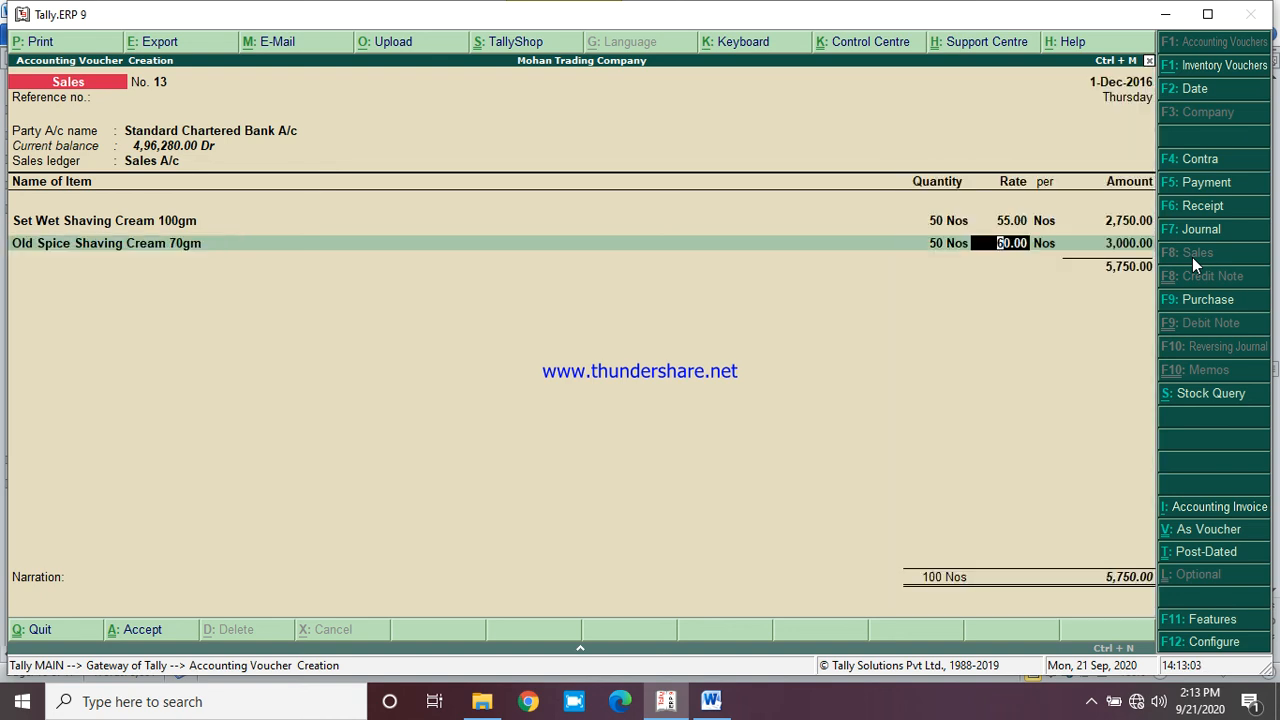
key(Return)
key(Return)
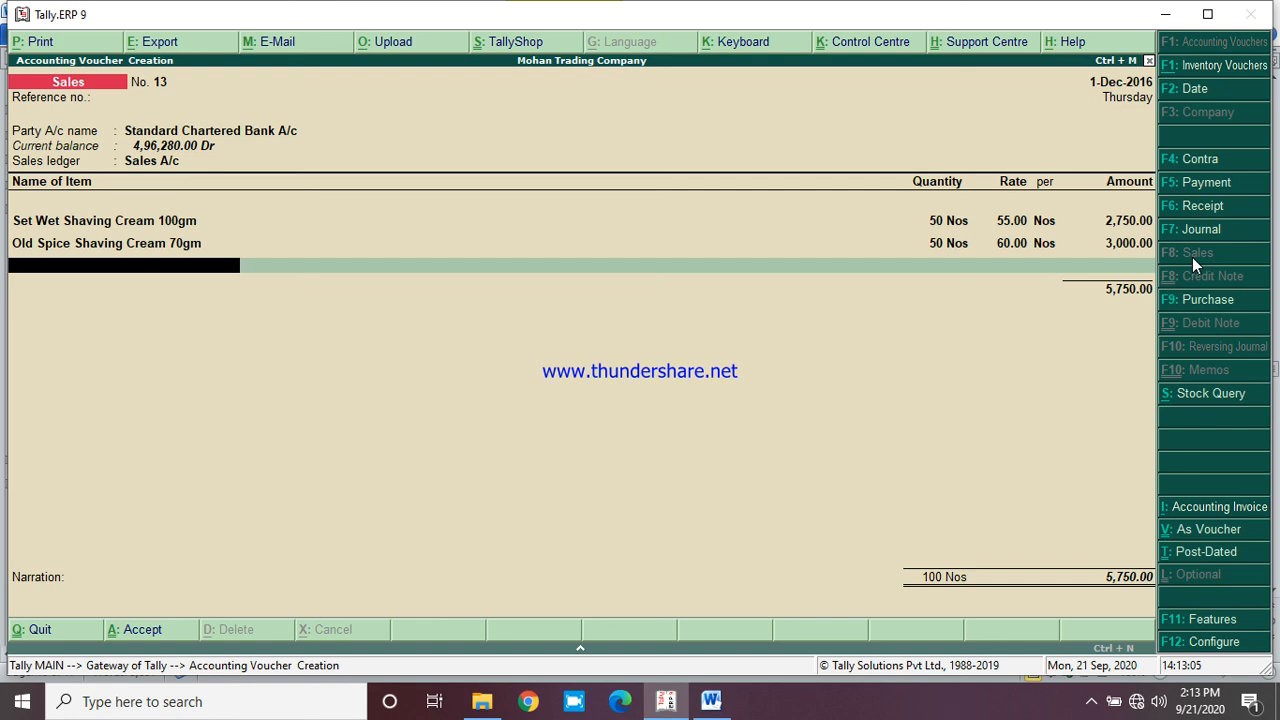
Add Gillette Shave Gel 80gm as the third item, 30 Nos at a rate of 52
text(G)
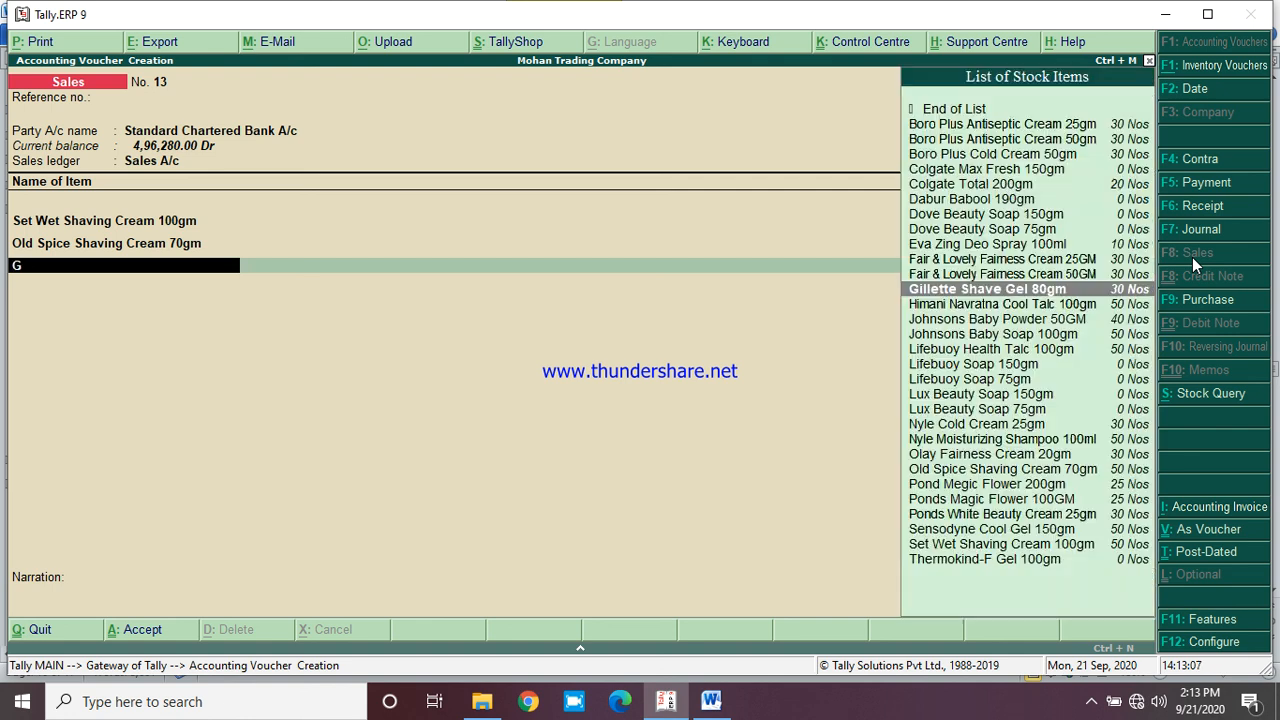
text(ill)
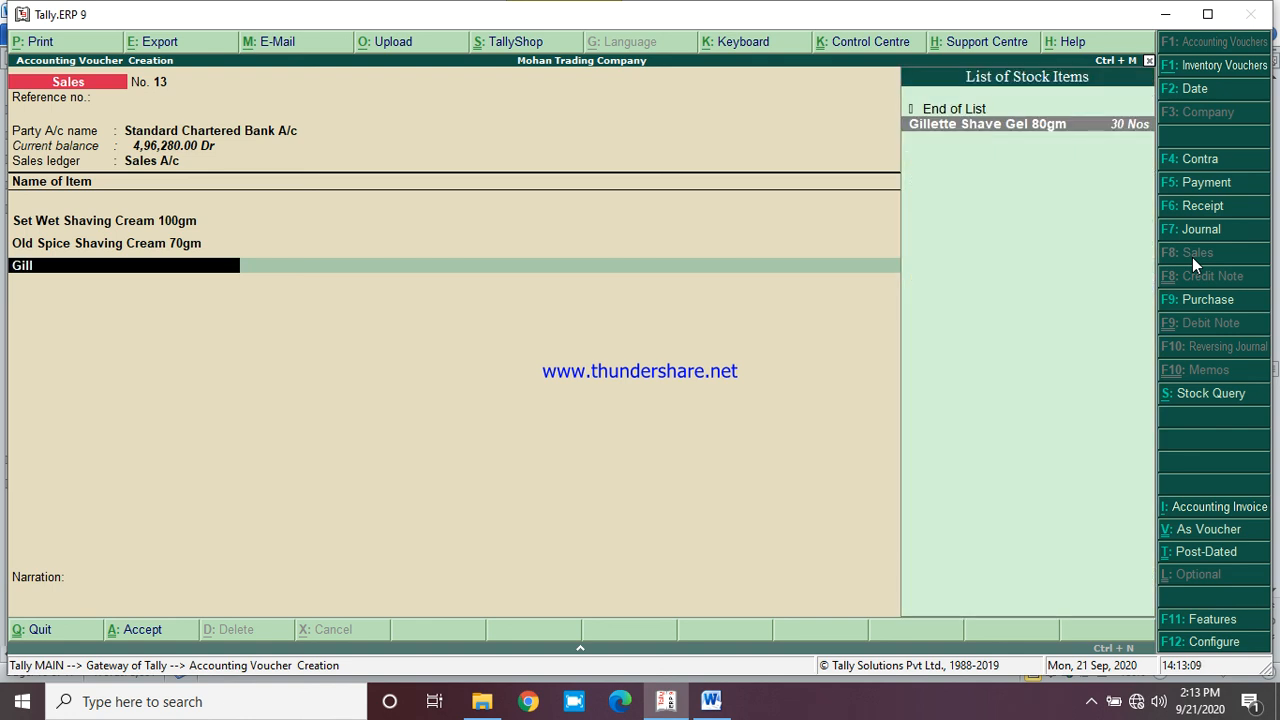
key(Return)
text(30)
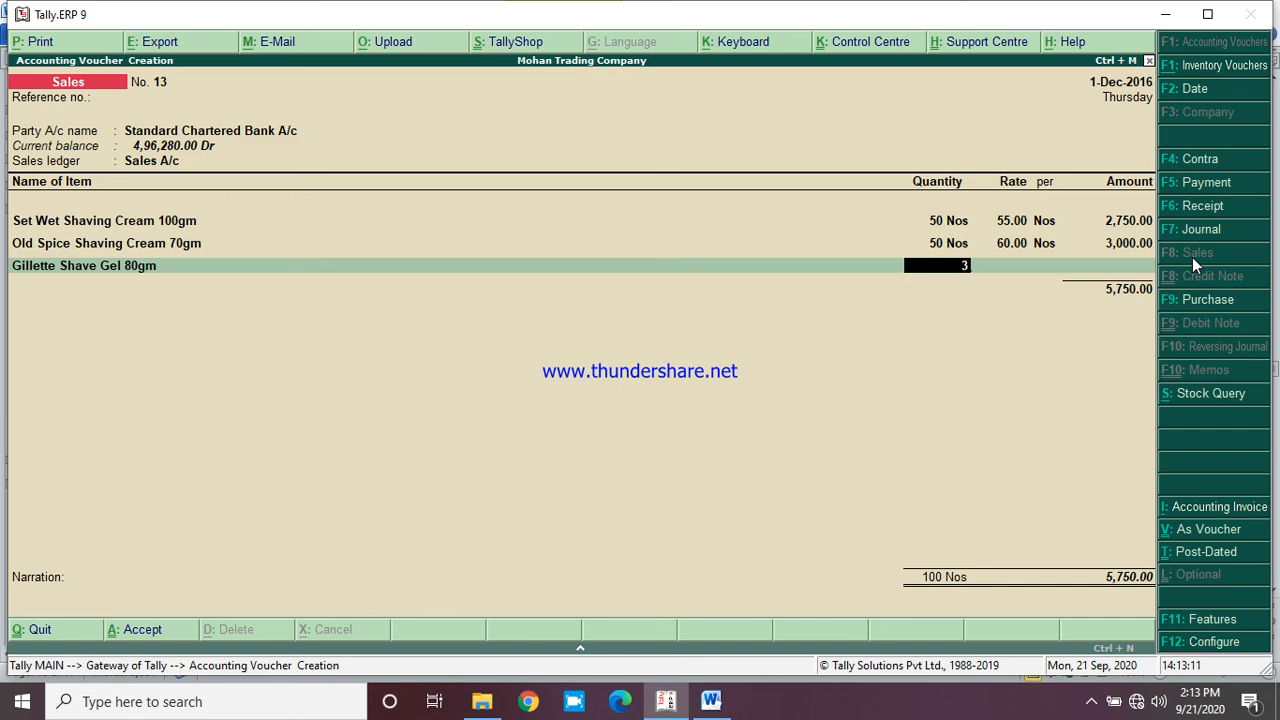
key(Return)
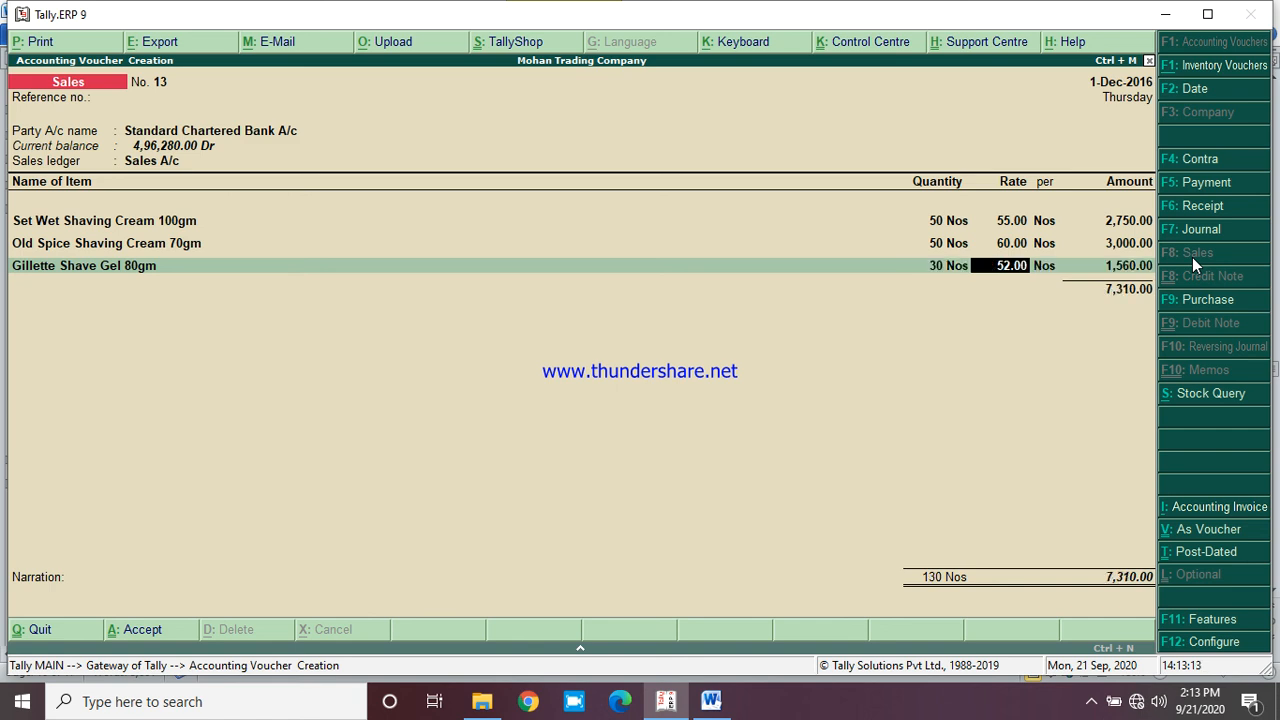
key(Return)
key(Return)
key(Return)
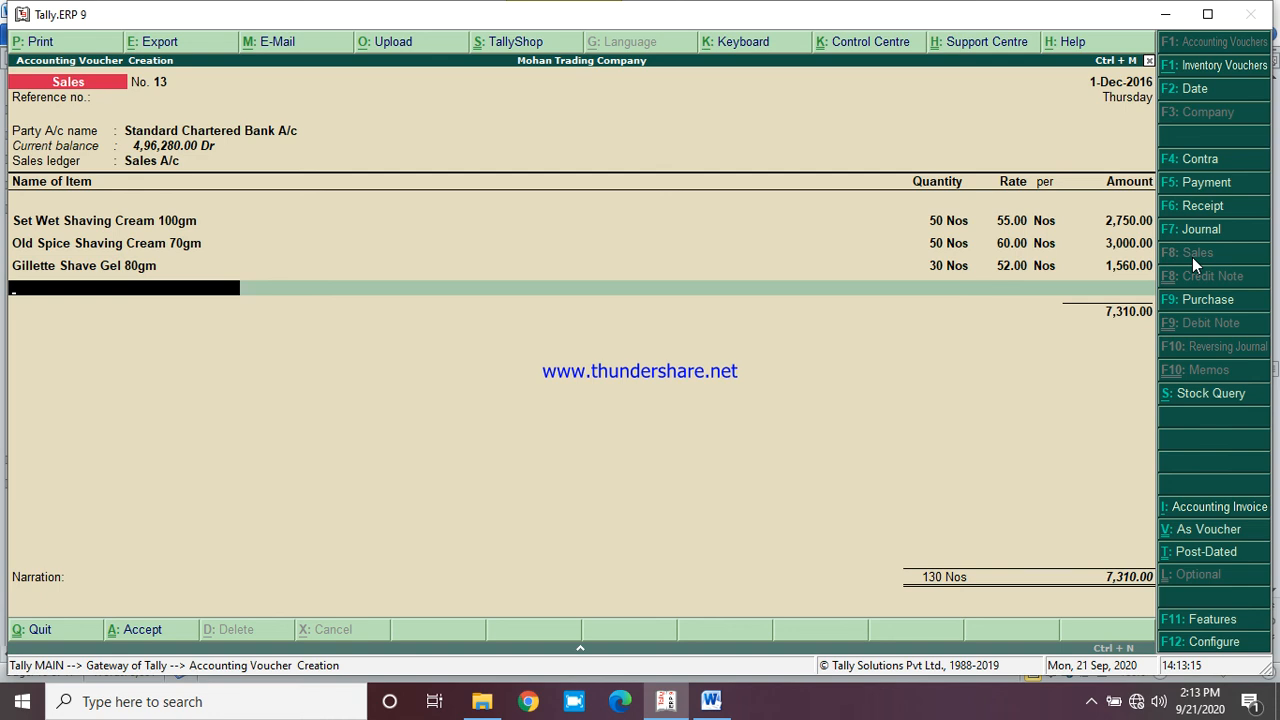
Add Denim Deo Perfume 100ml as the fourth item, 40 Nos at a rate of 175
text(Denim)
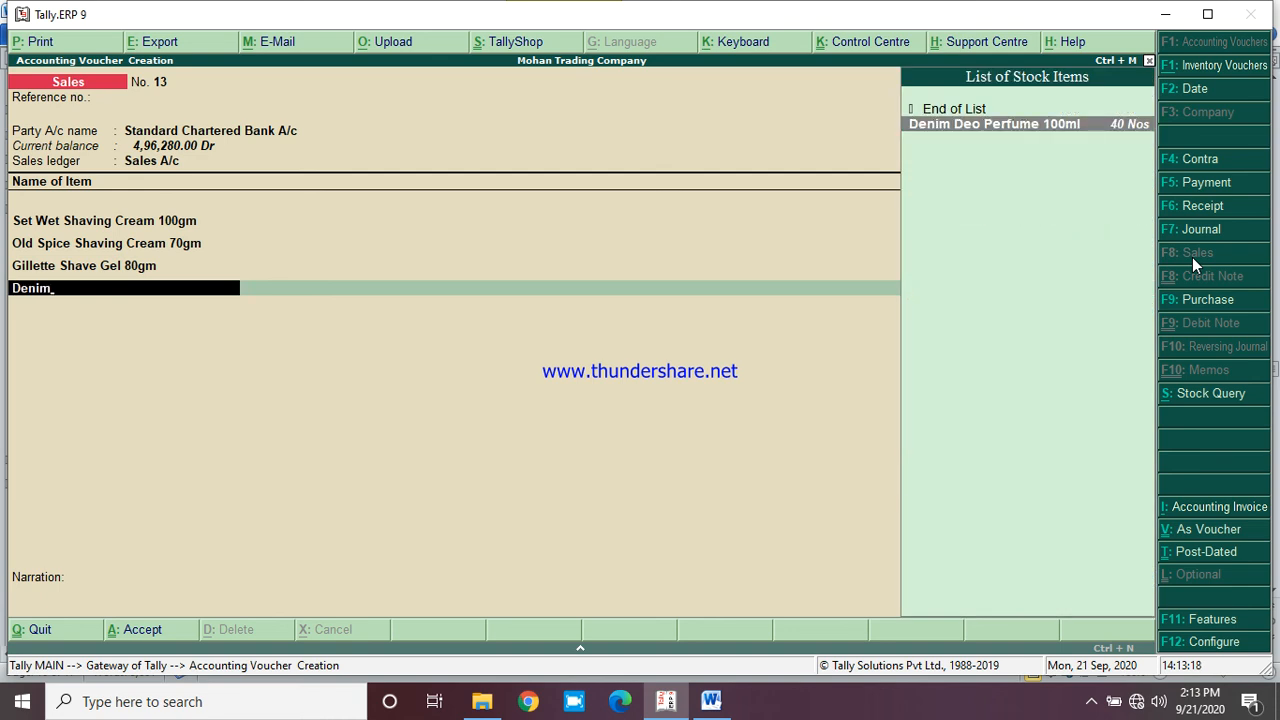
key(Return)
text(40)
key(Return)
key(Return)
key(Return)
key(Return)
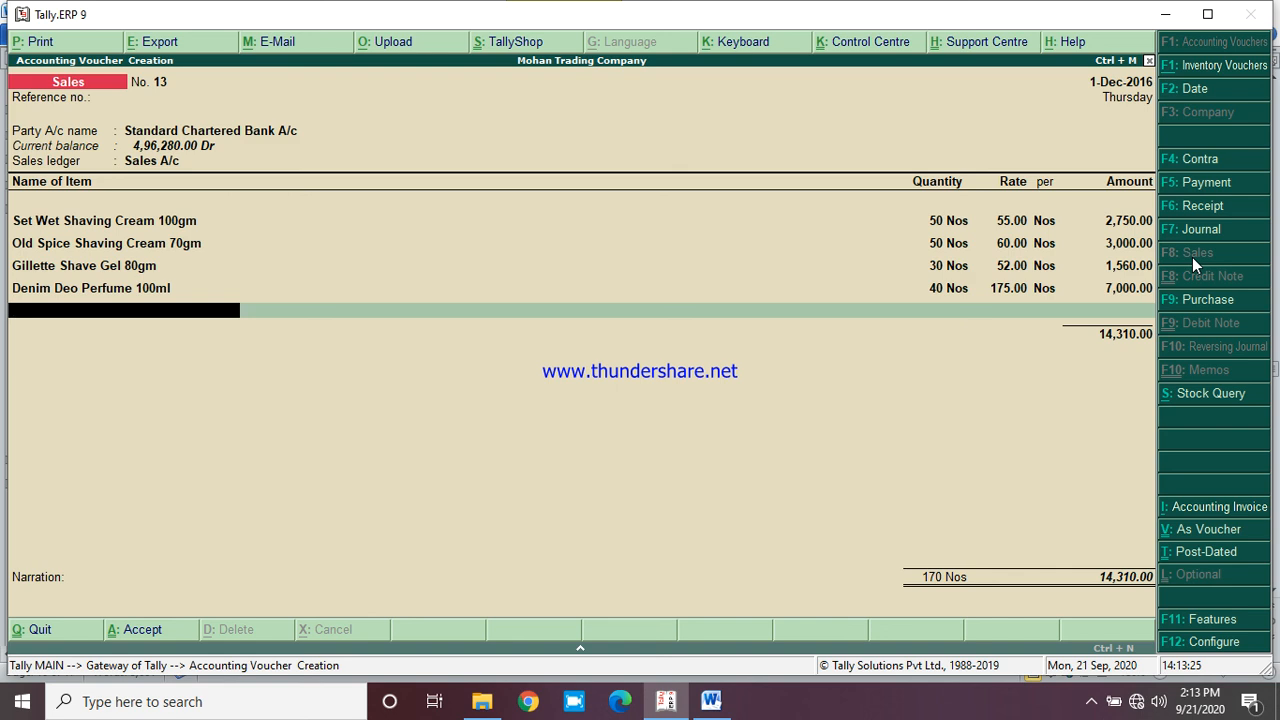
Add Head & Shoulder Shampoo 100ml, 50 Nos at a rate of 60, end the item list and save the sales voucher
text(Head & Shoulder Shampoo 100ml)
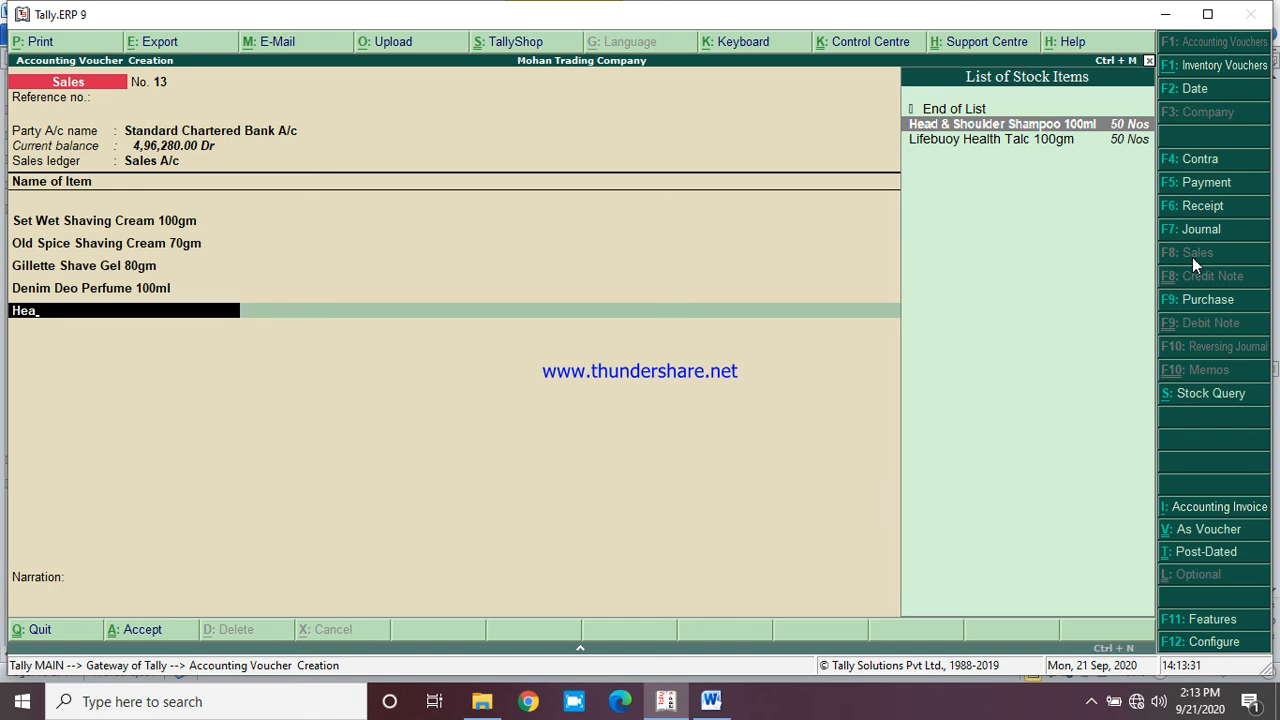
key(Return)
text(50)
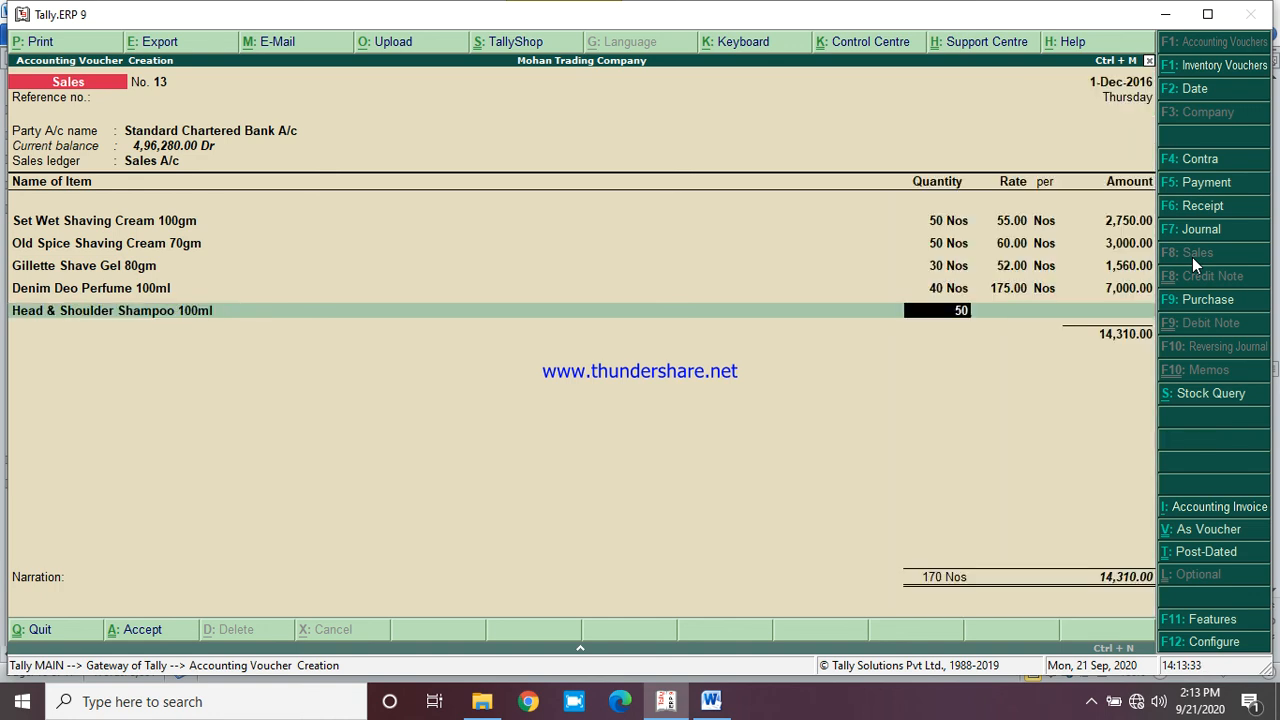
key(Return)
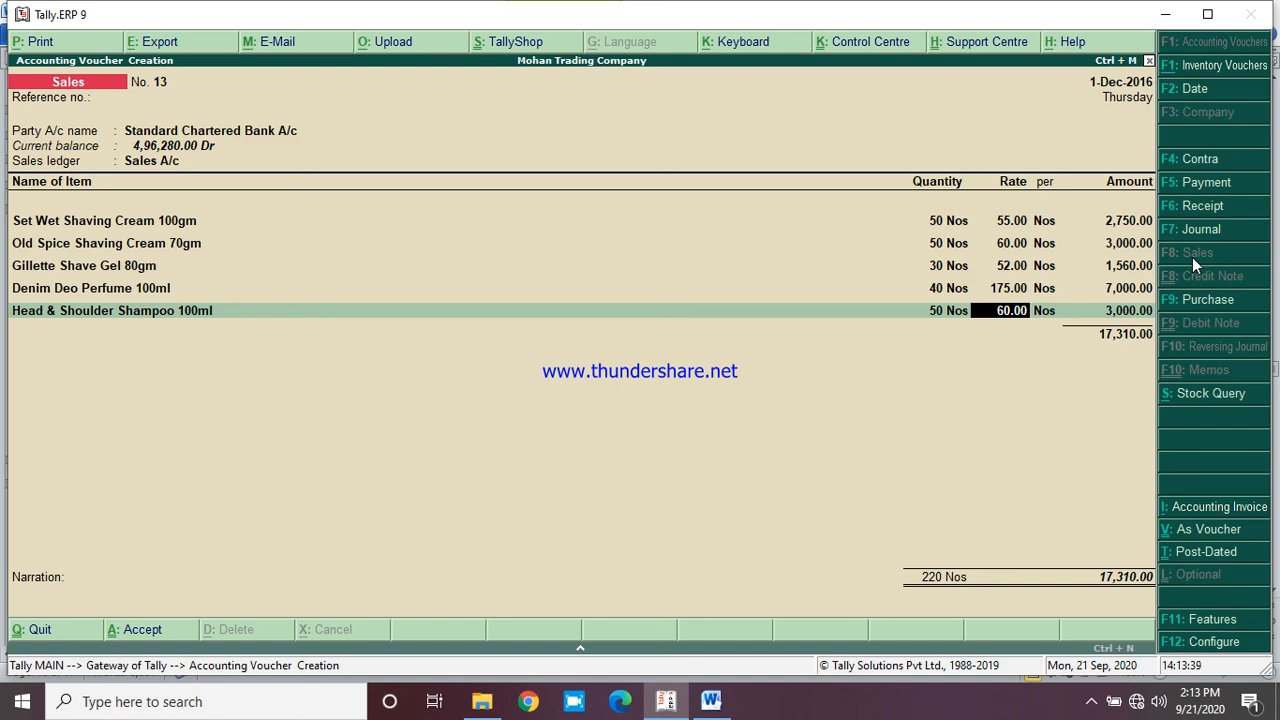
key(Return)
key(Return)
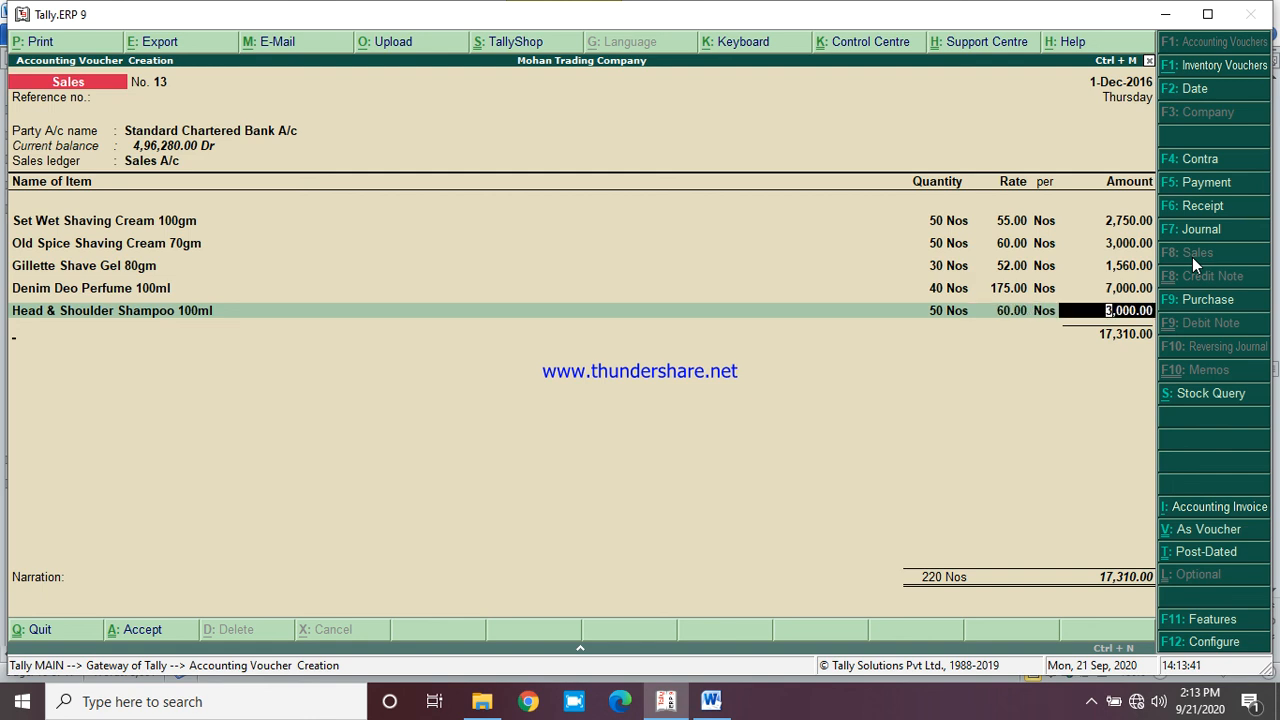
key(Return)
key(Return)
key(Return)
key(Return)
key(Return)
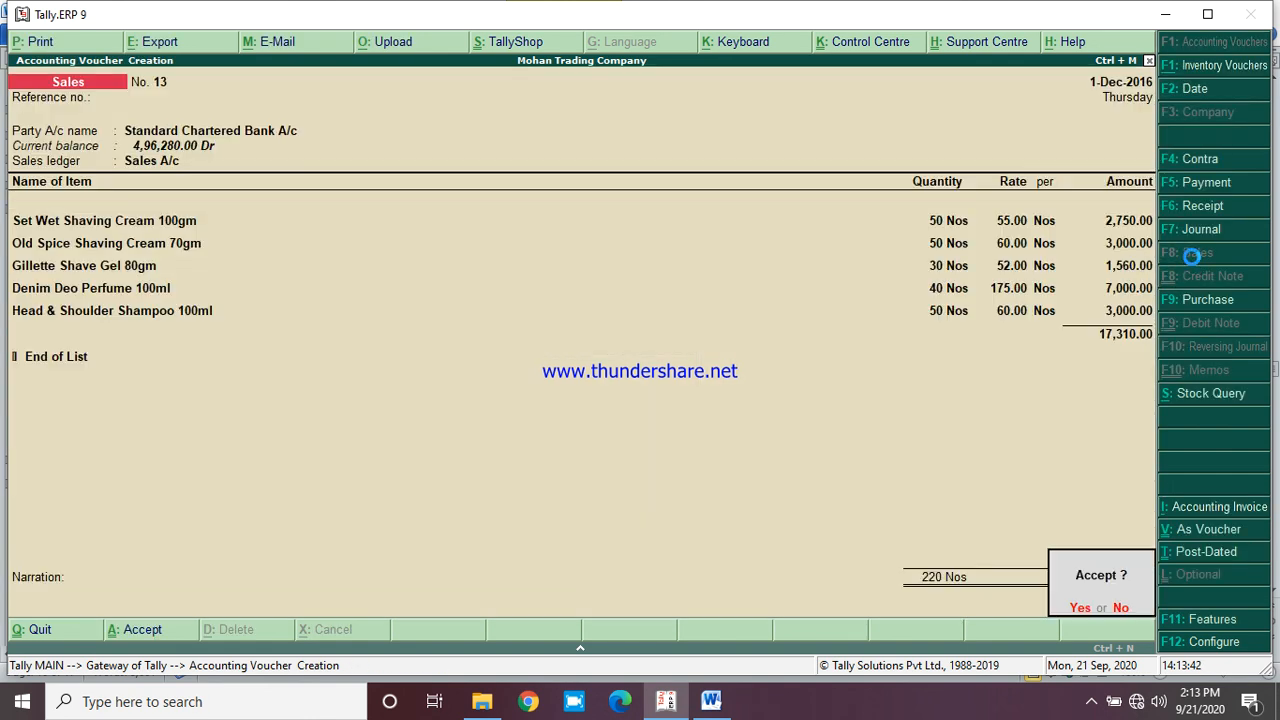
key(Return)
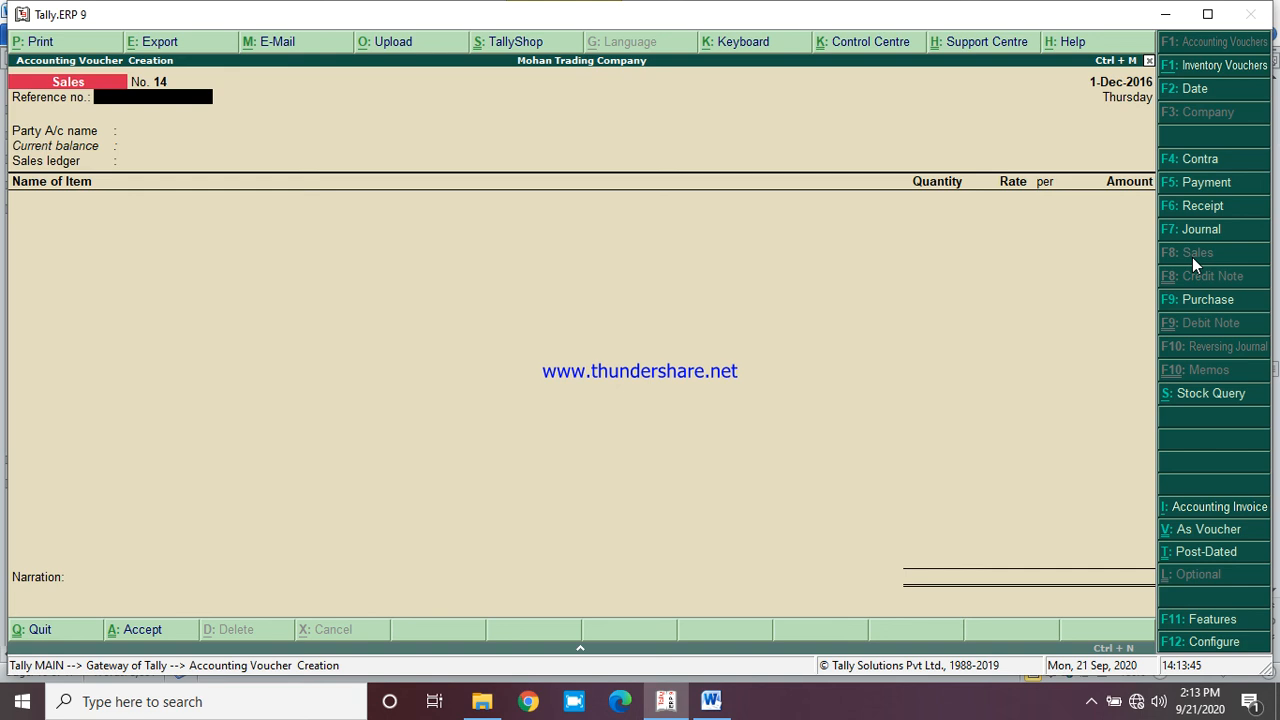
Look up transaction 90 in the Word case study and start a Tally receipt voucher crediting Gurukripa General Store
click(722, 704)
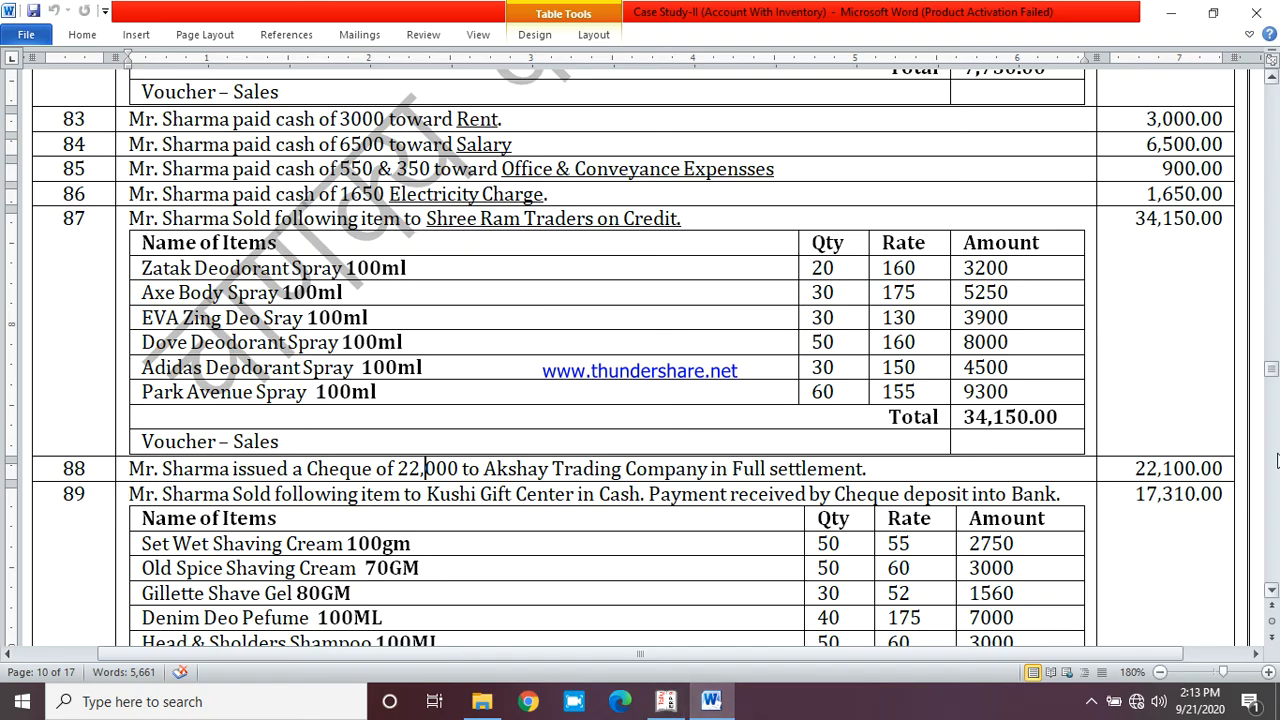
scroll(1267, 596, down, 3)
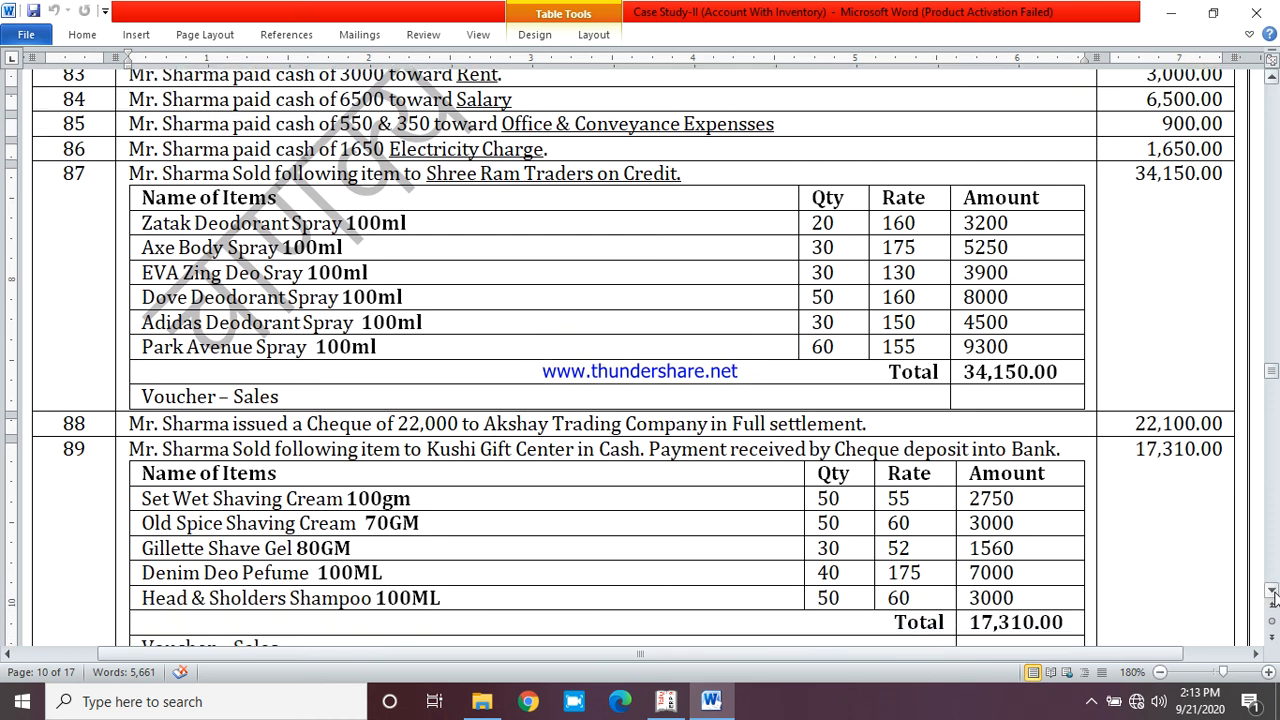
scroll(1272, 596, down, 5)
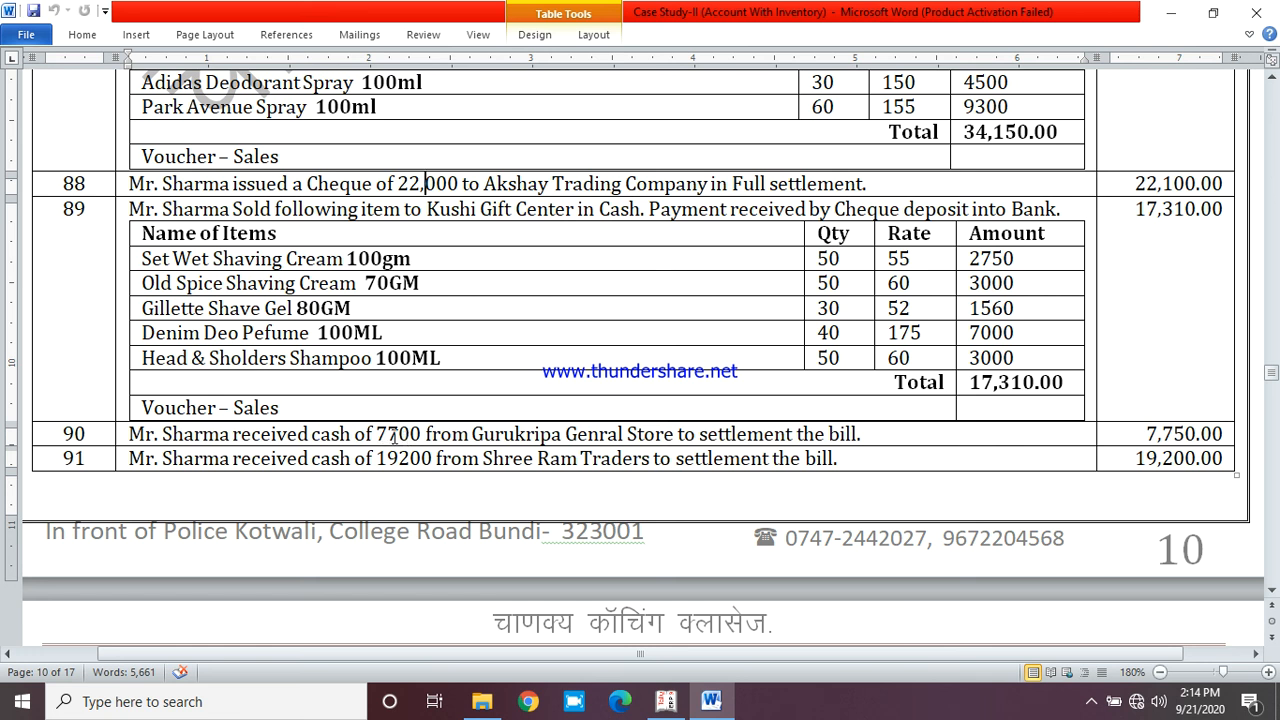
double_click(393, 436)
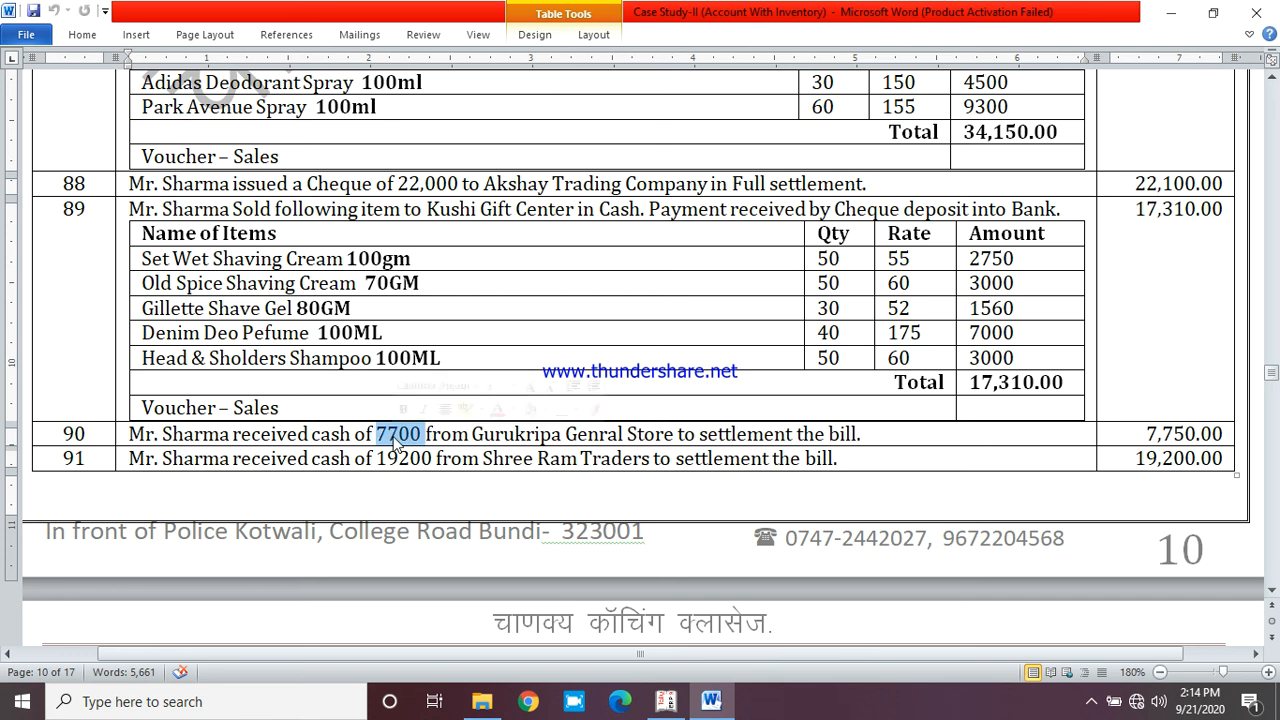
click(663, 703)
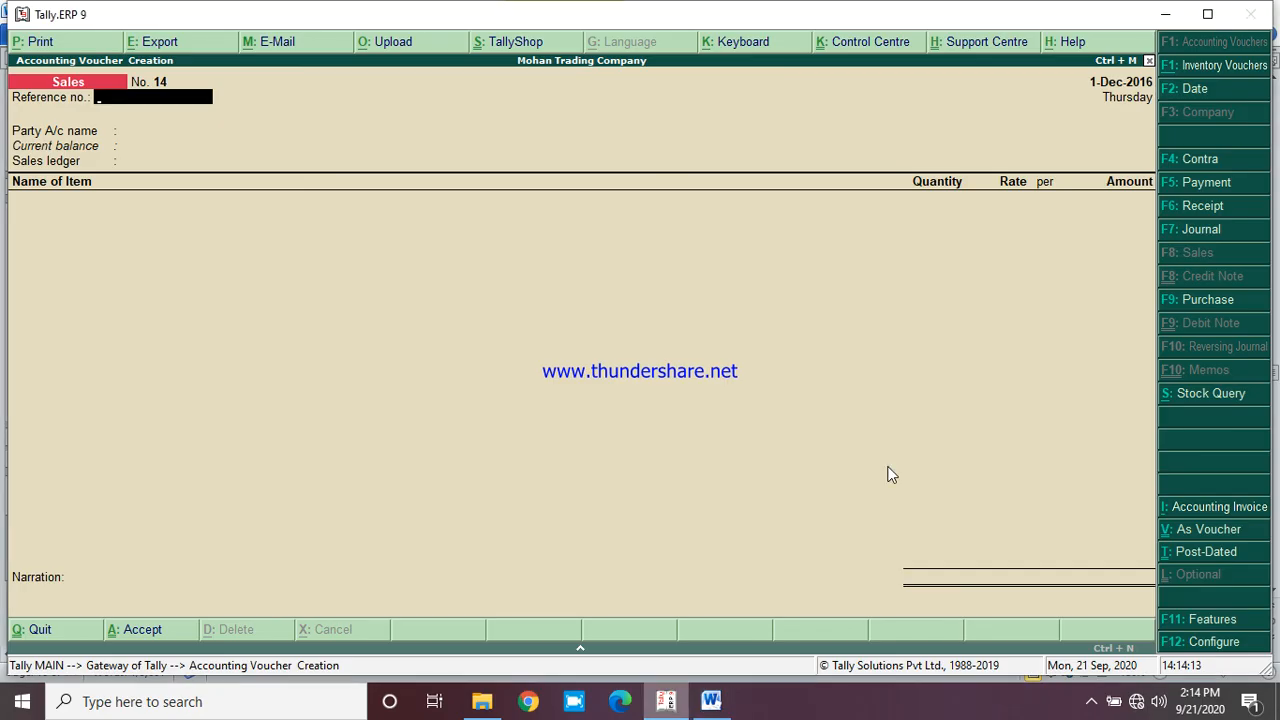
click(1186, 208)
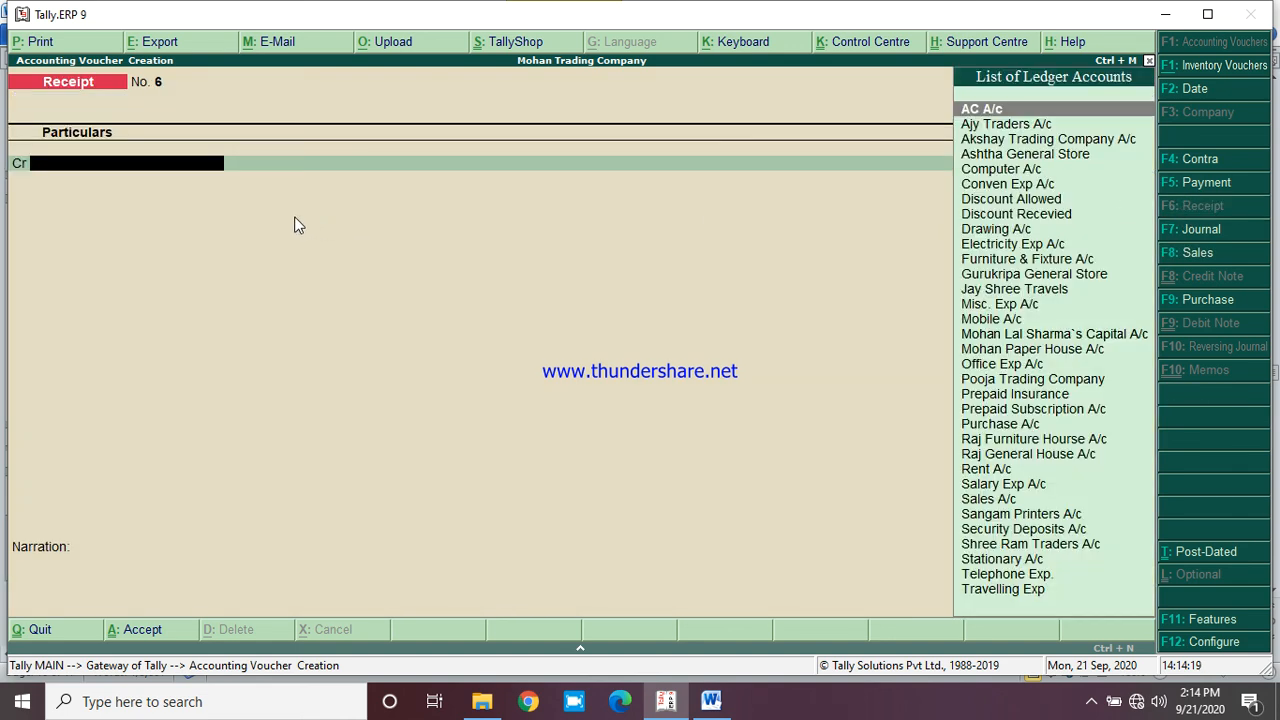
text(Gur)
key(Return)
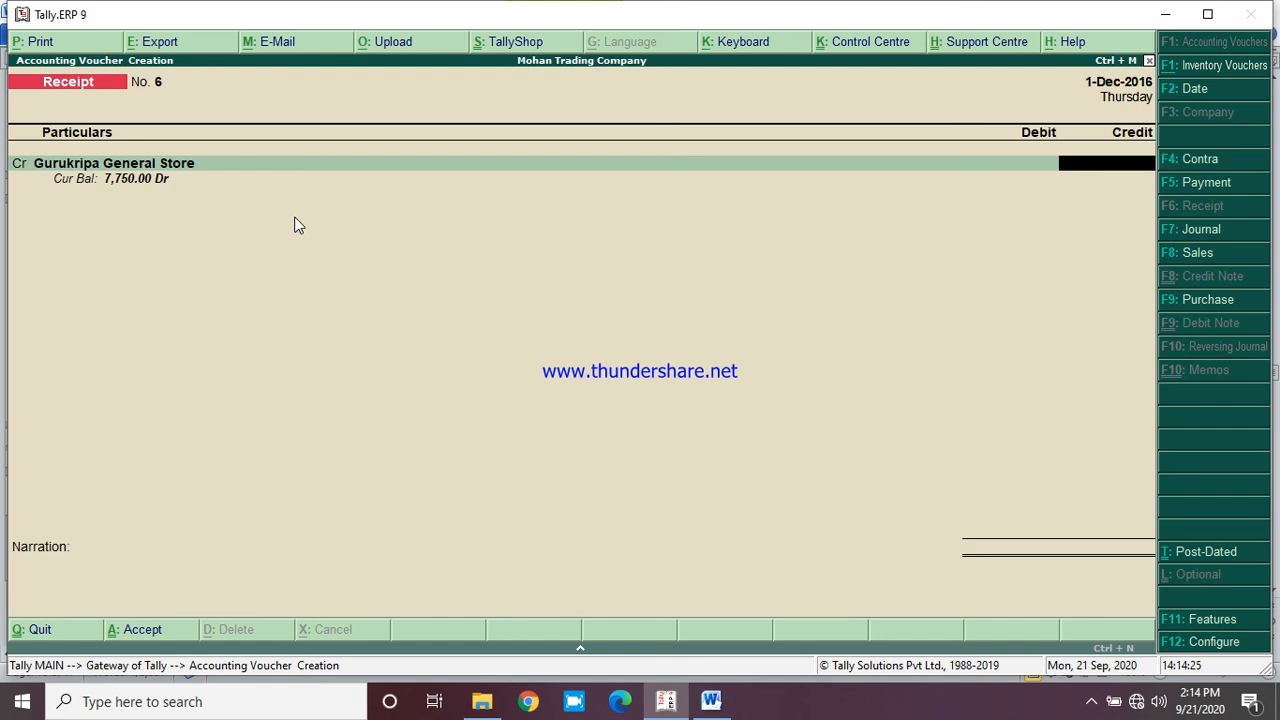
Set the Gurukripa General Store credit to 7750 and allocate it against bill reference 11
text(7750)
key(Return)
key(Return)
key(Return)
key(Return)
key(Return)
key(Return)
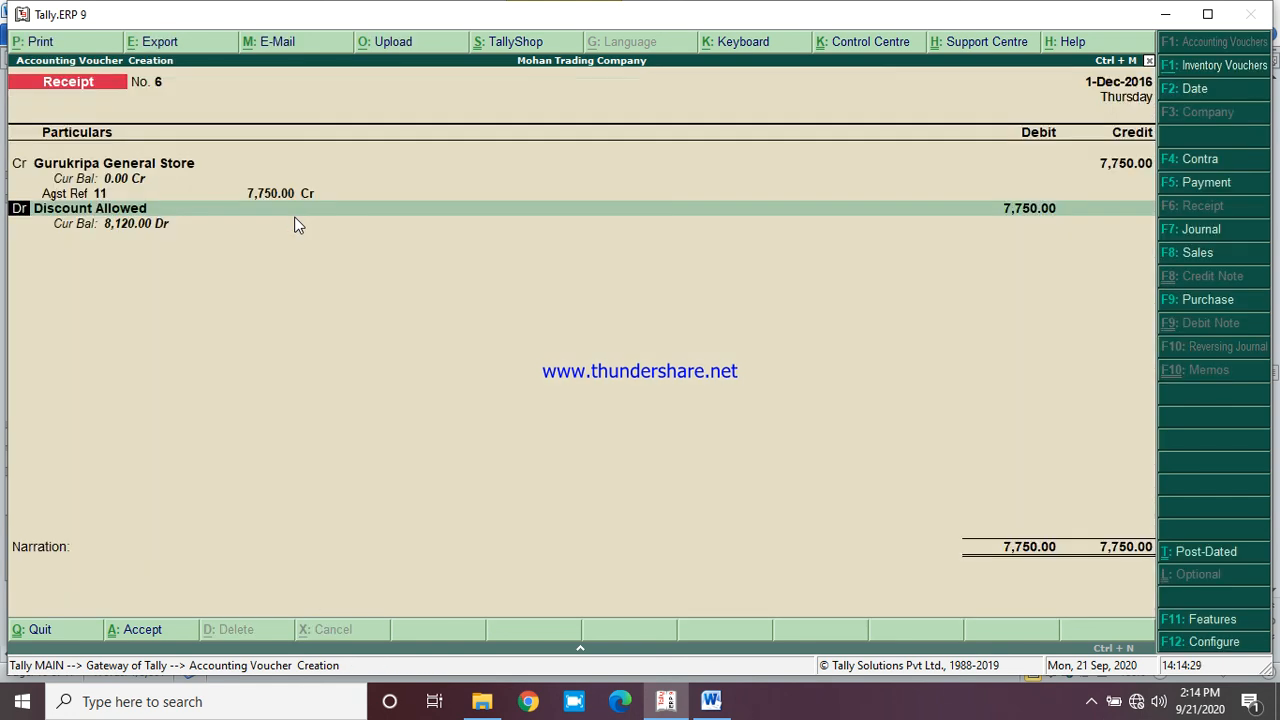
Debit Cash with 7700 and Discount Allowed with the remaining 50, and save the receipt voucher
text(Cash)
key(Return)
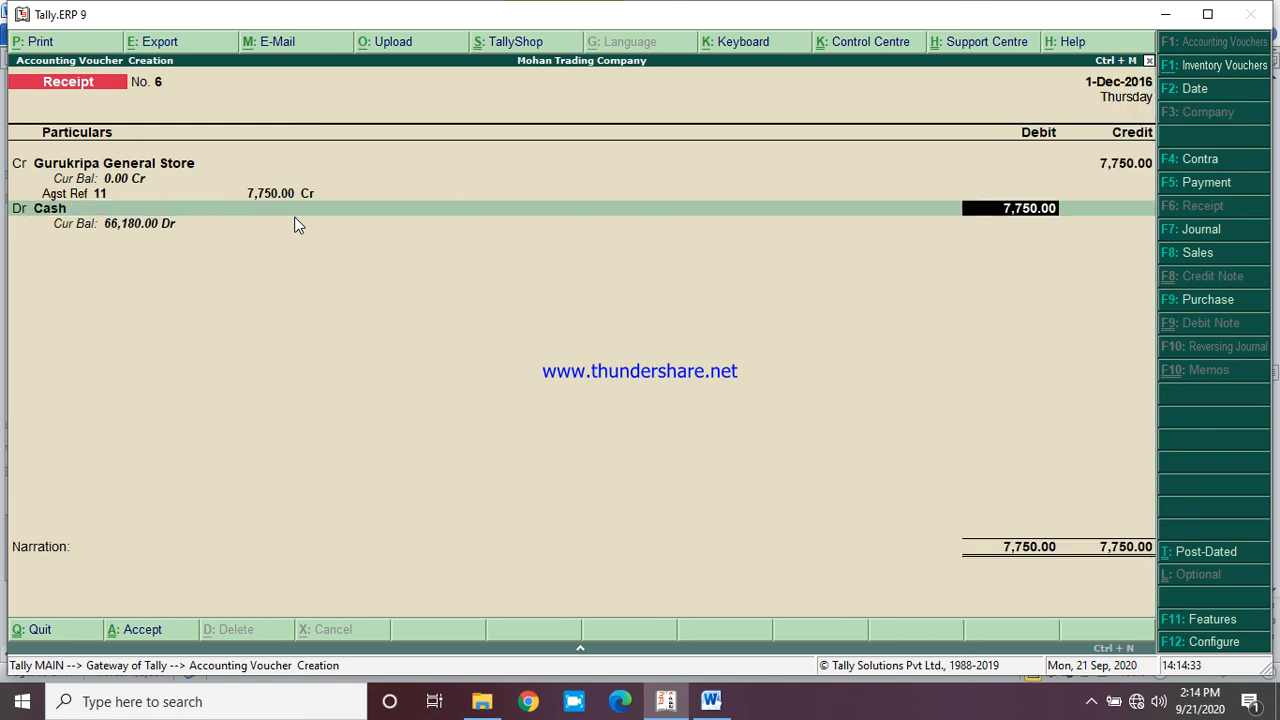
text(7700)
key(Return)
key(Return)
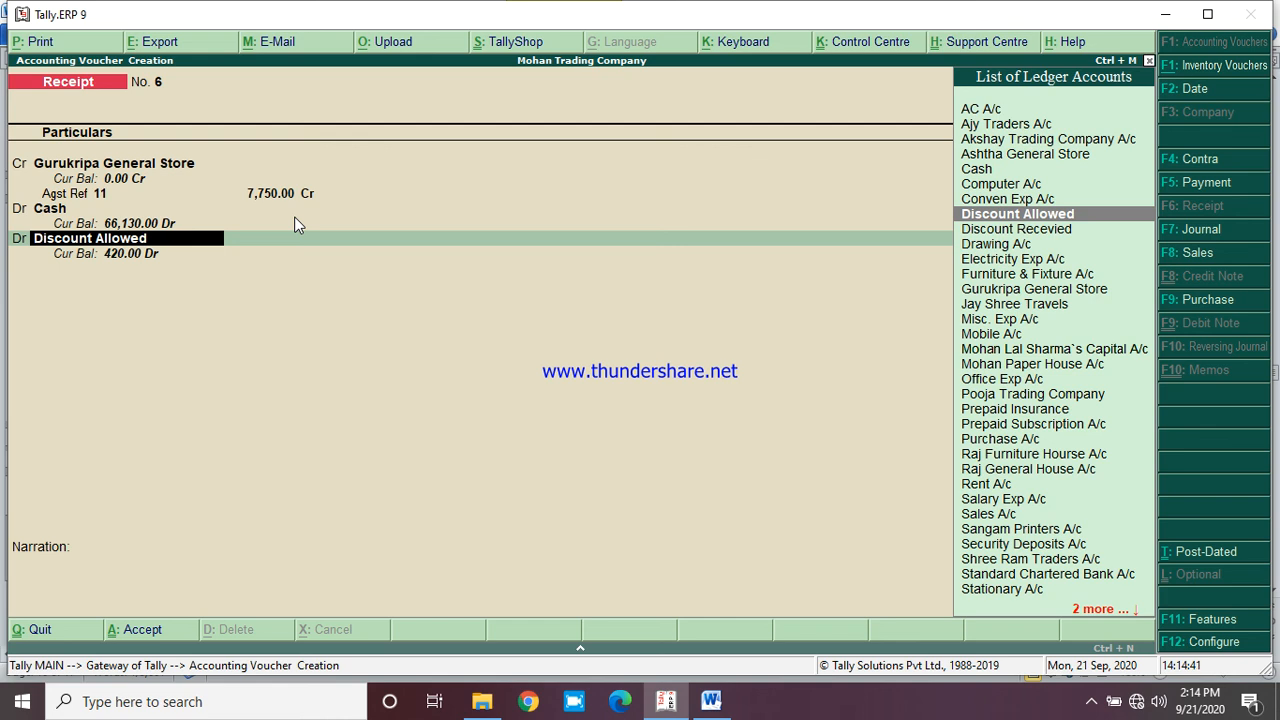
key(Return)
key(Return)
key(Return)
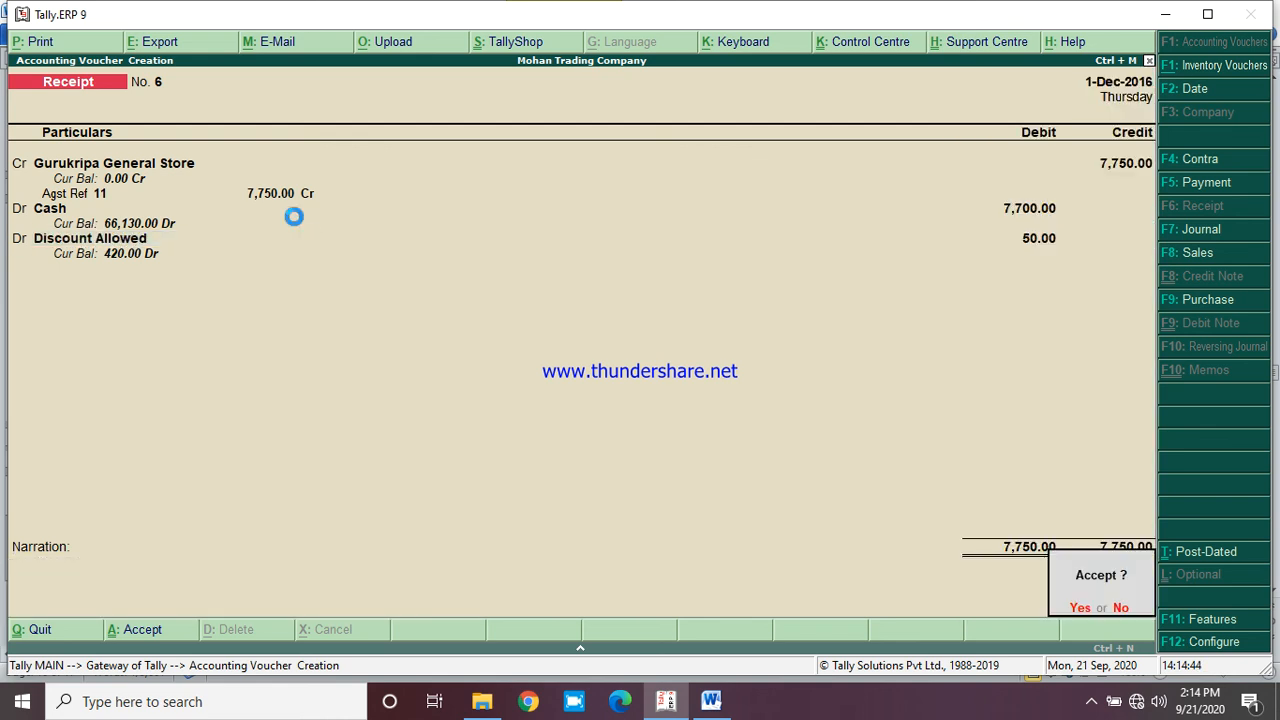
key(Return)
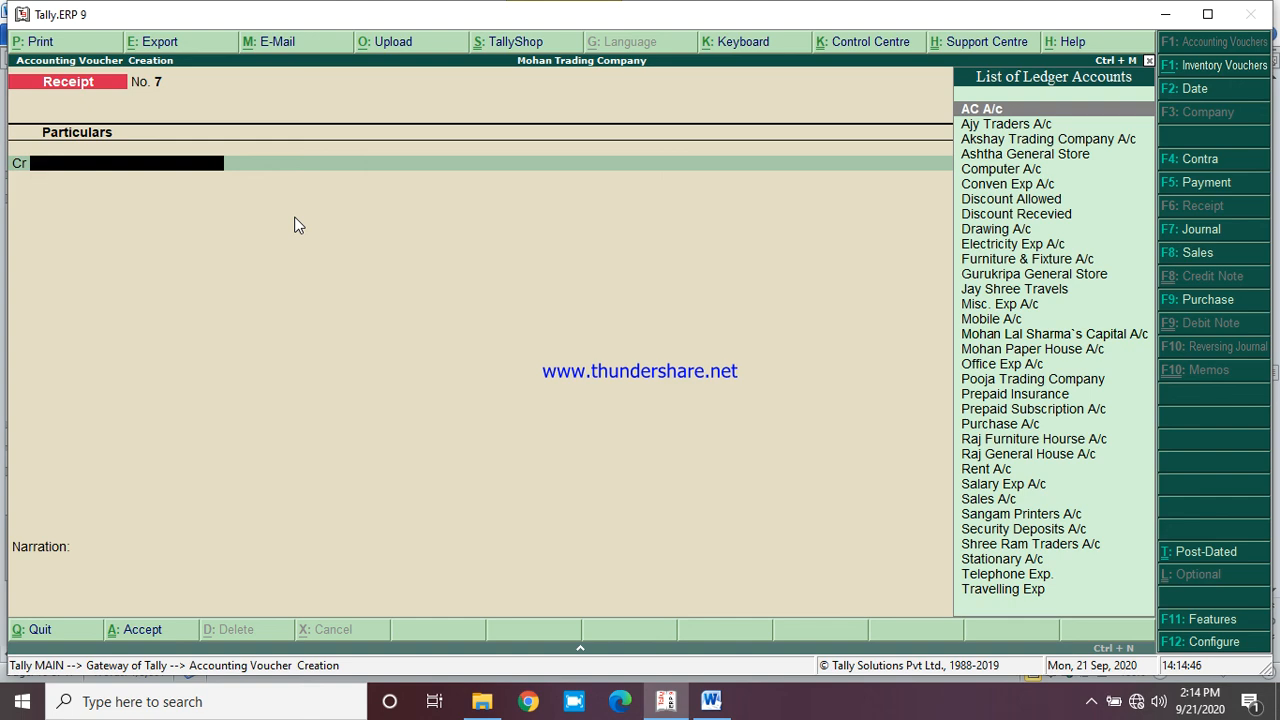
Look up transaction 91 in Word and start a Tally receipt crediting Shree Ram Traders A/c with 19200
click(711, 701)
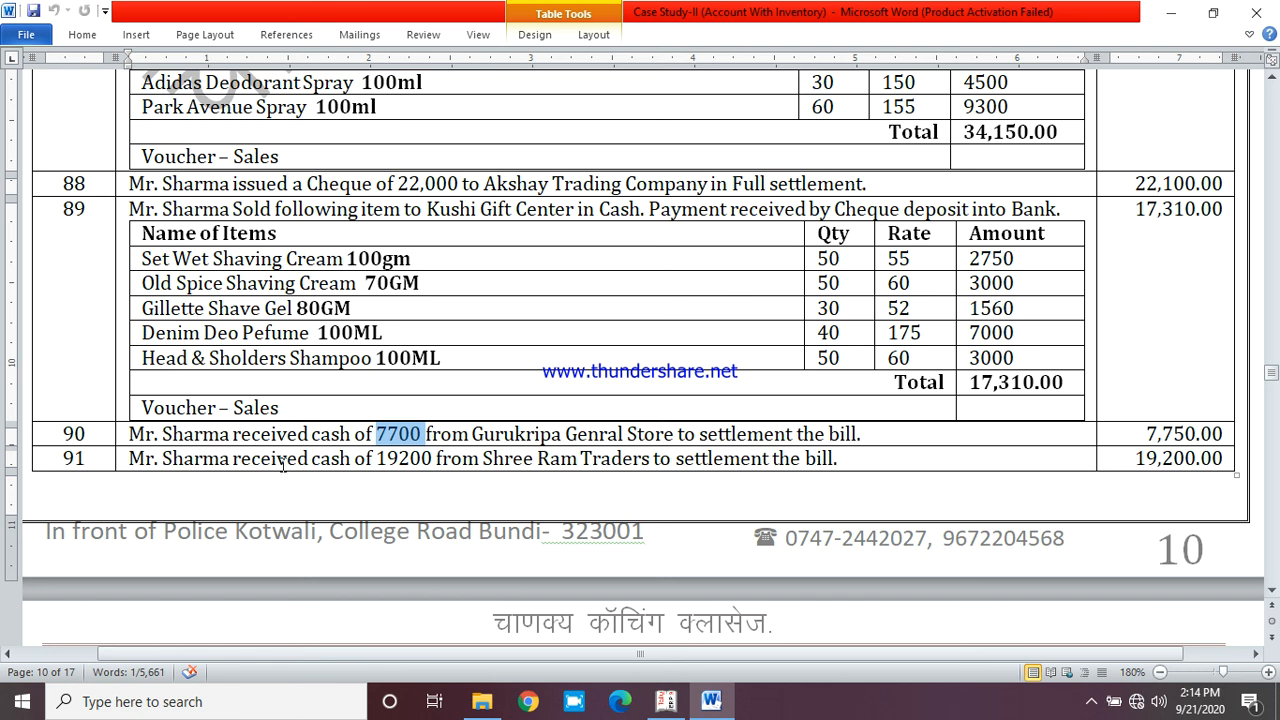
click(662, 704)
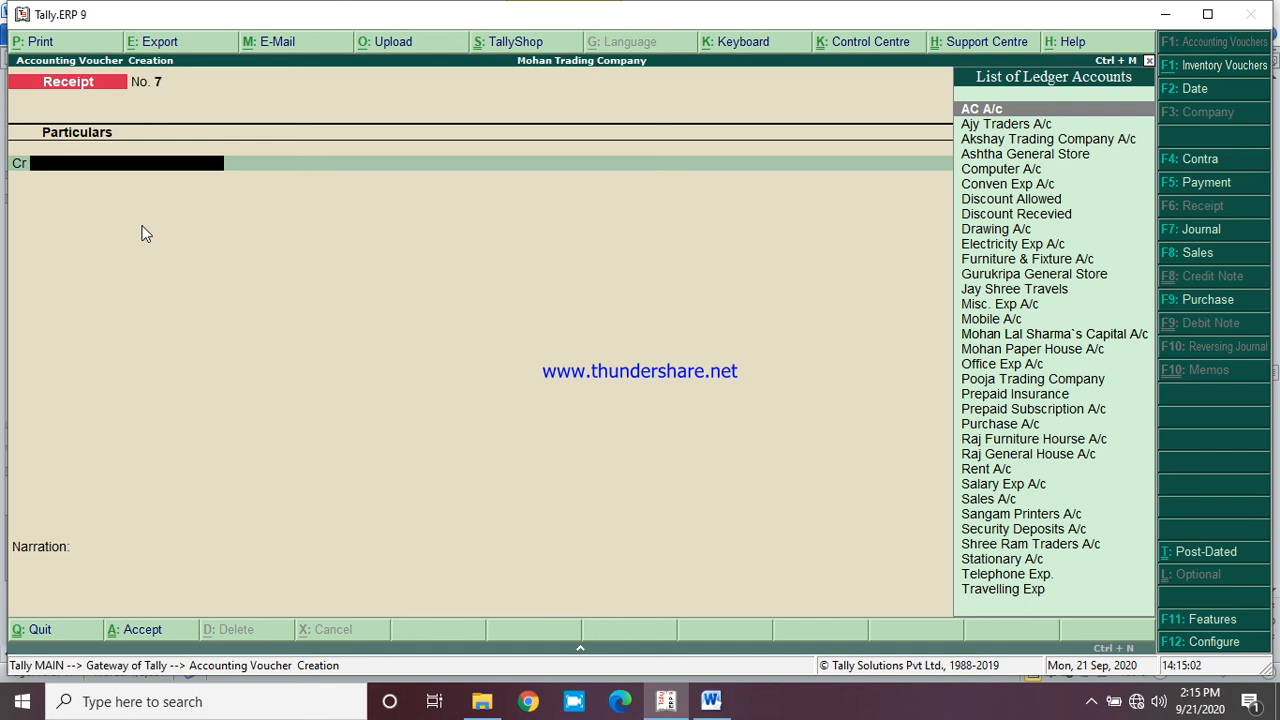
text(Shre)
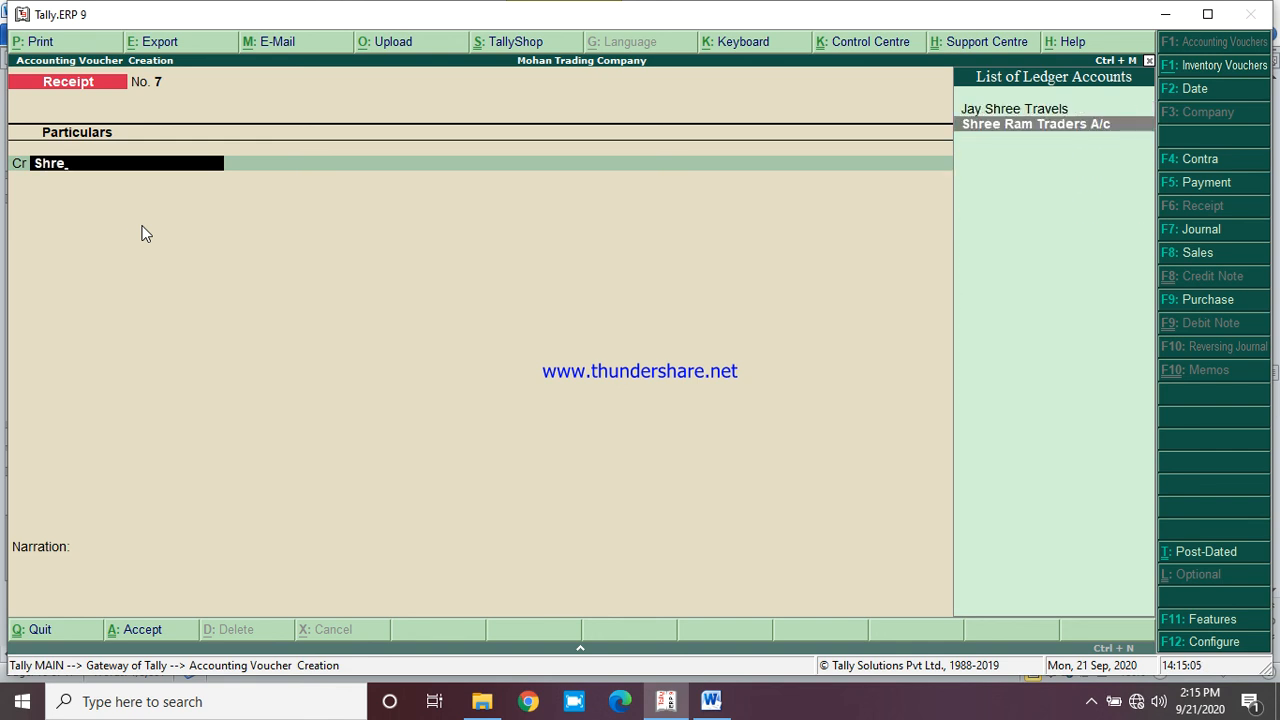
key(Return)
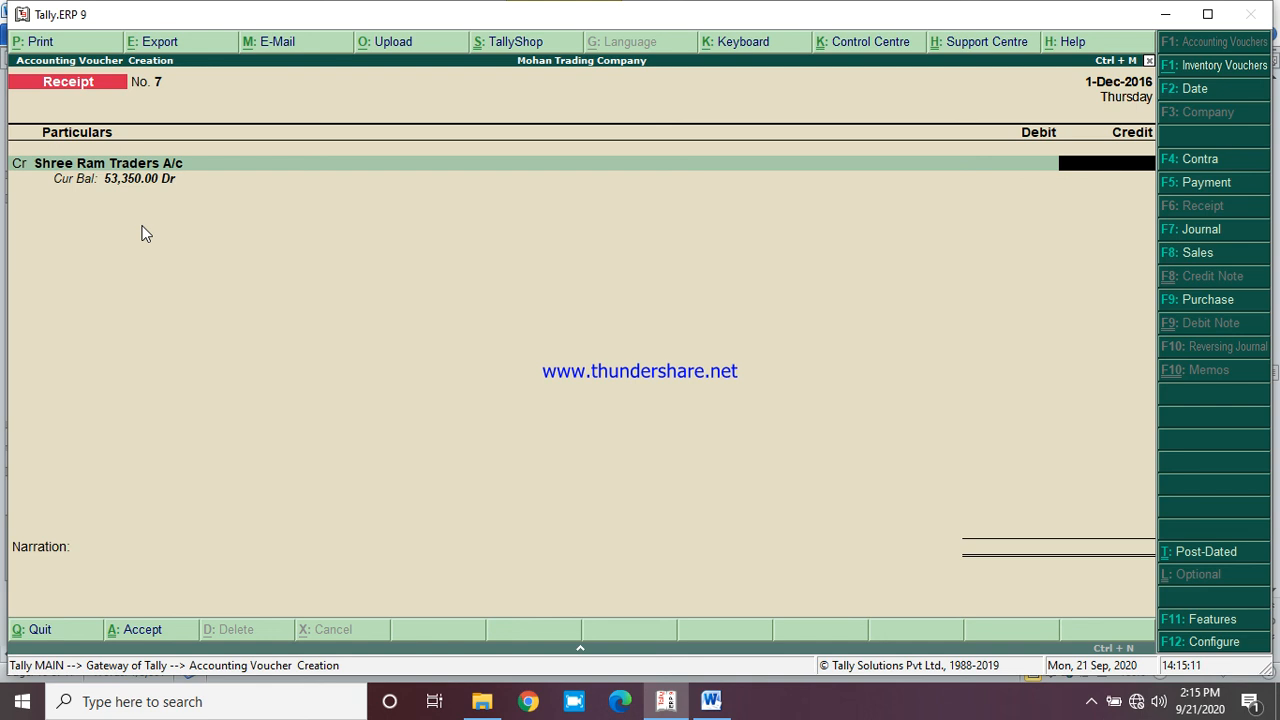
text(19200)
key(Return)
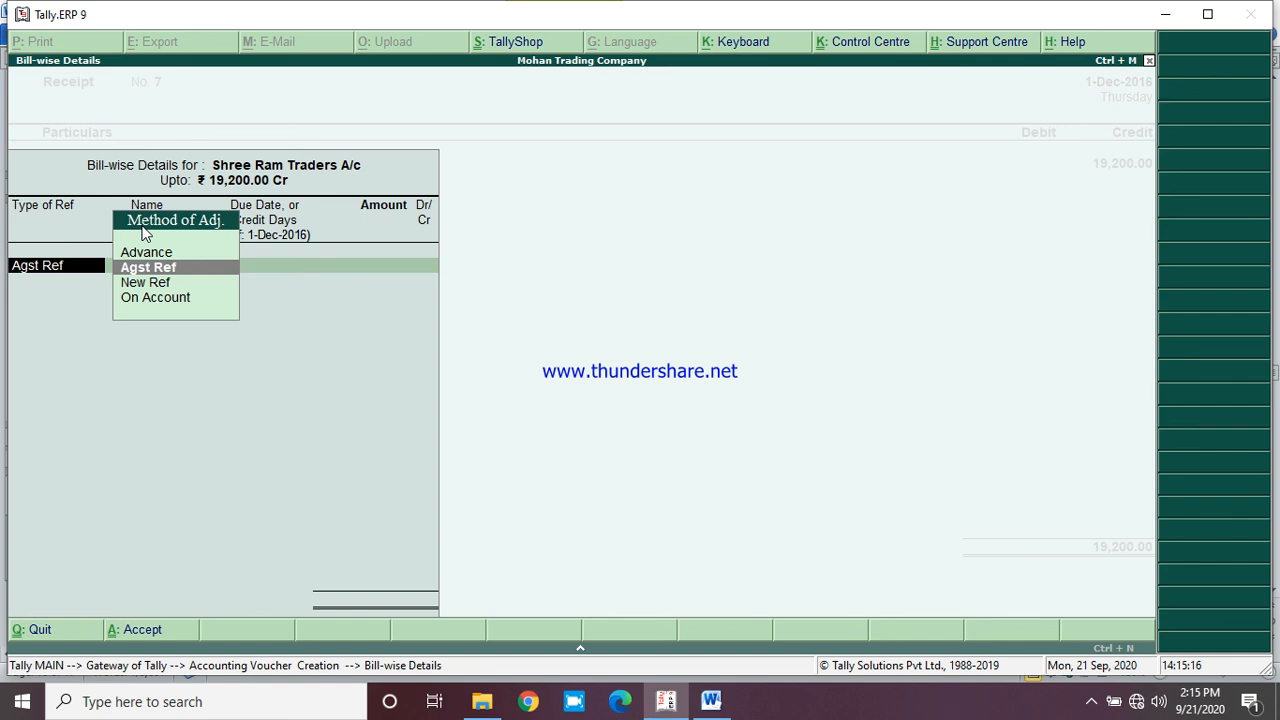
Allocate the Shree Ram Traders receipt against pending bill 8 of 1-Nov-2016 for the full 19200
key(Return)
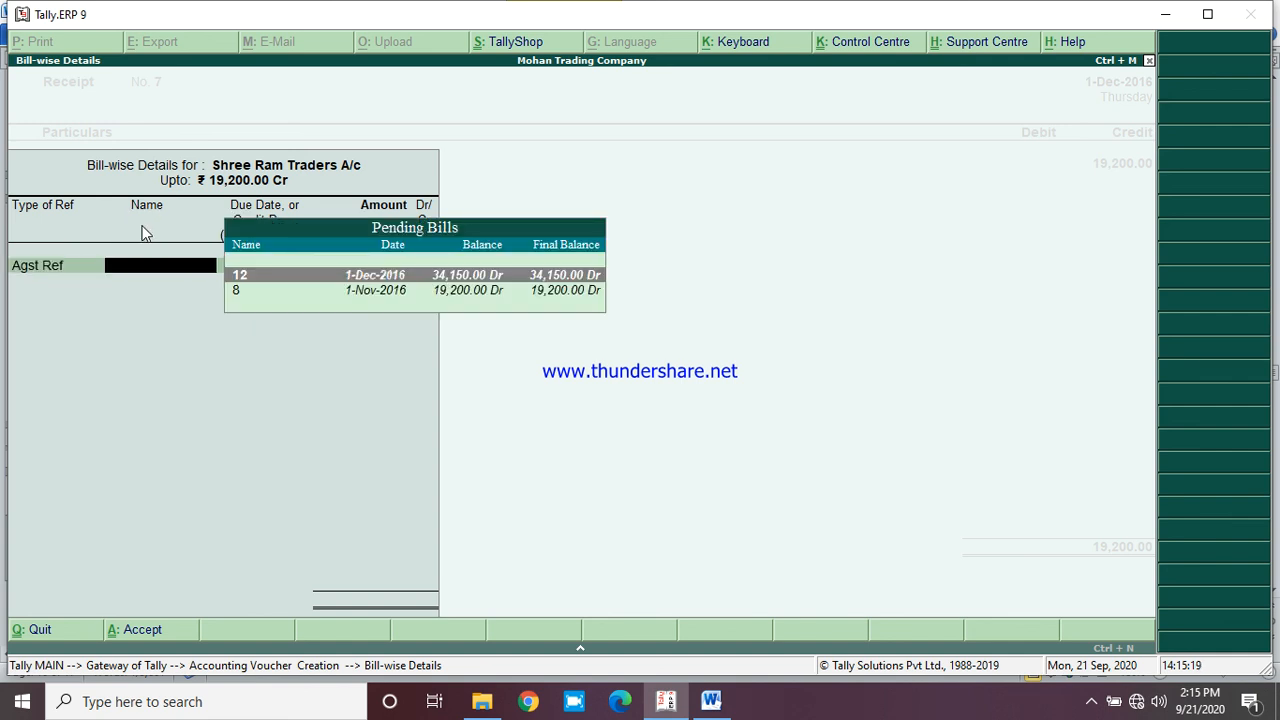
key(Down)
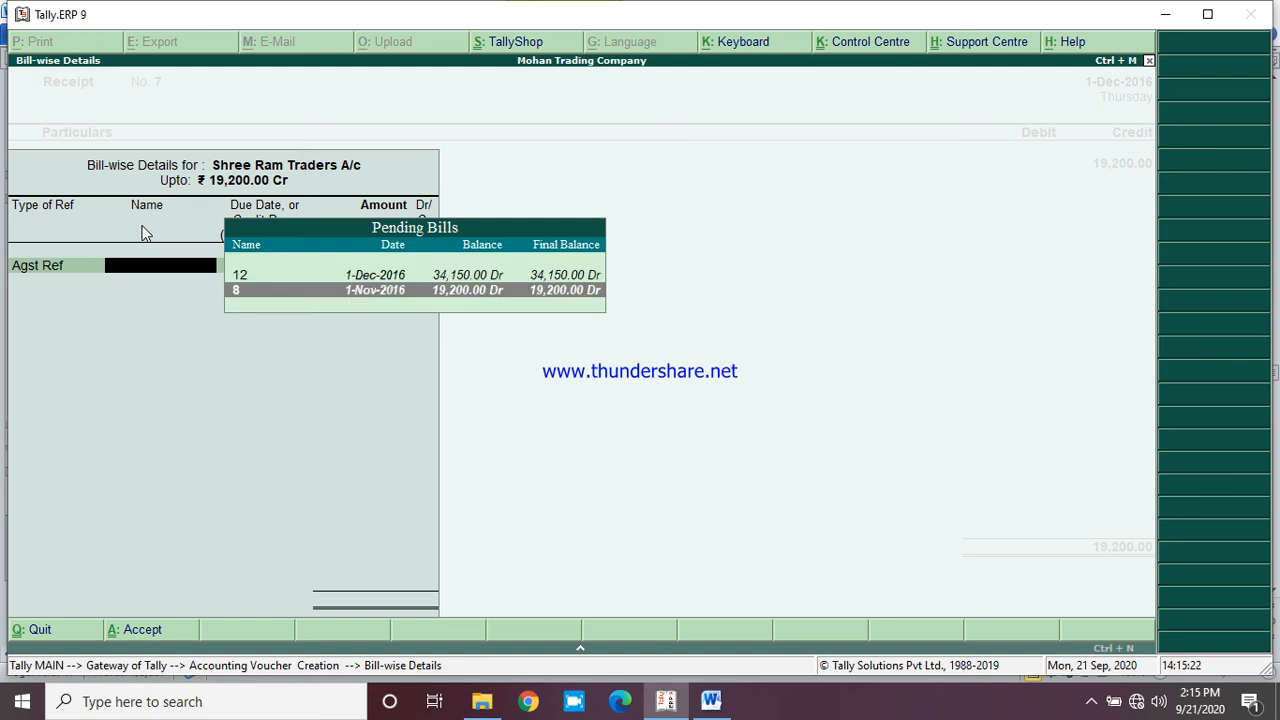
key(Up)
key(Down)
key(Return)
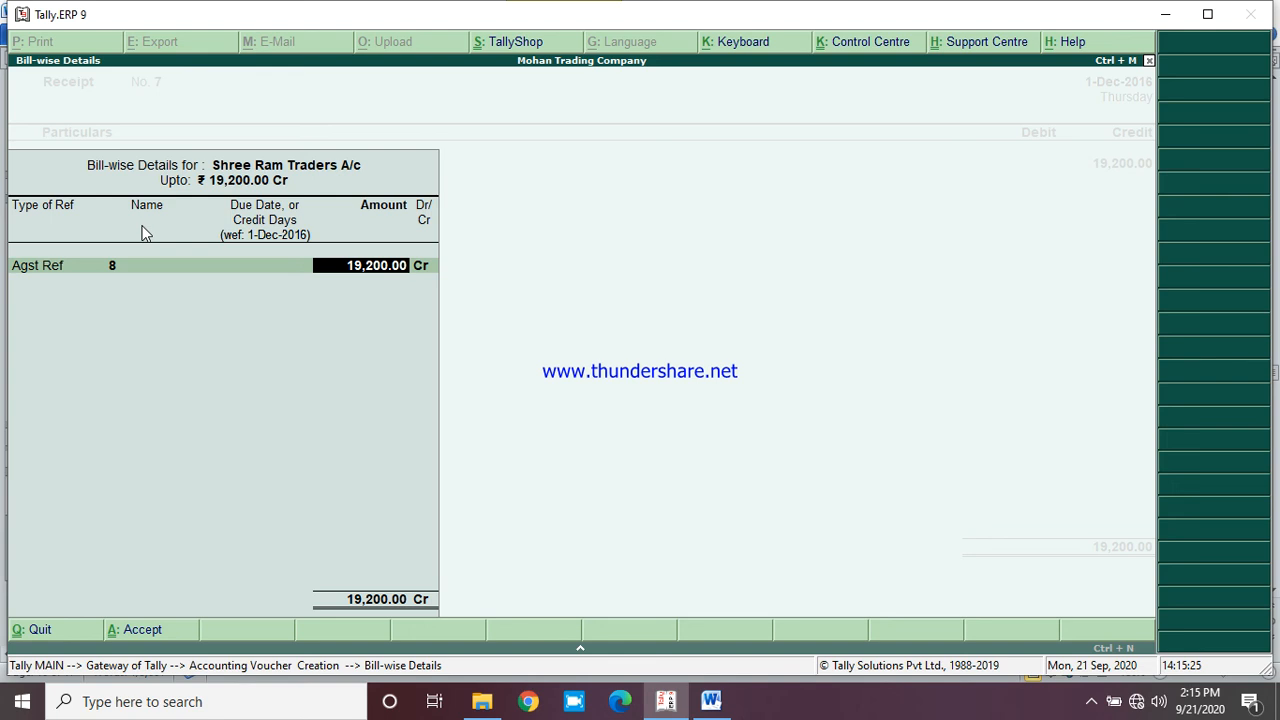
key(Return)
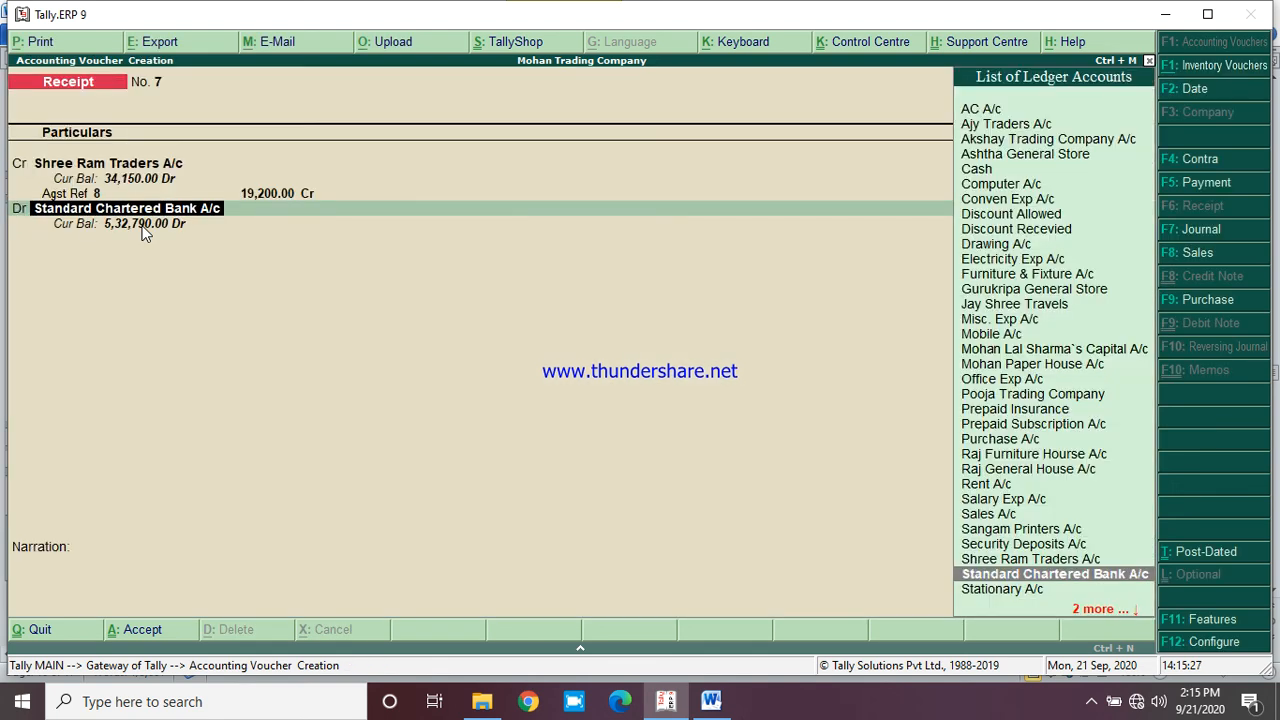
Debit Cash with 19200 and save the receipt voucher
text(Cas)
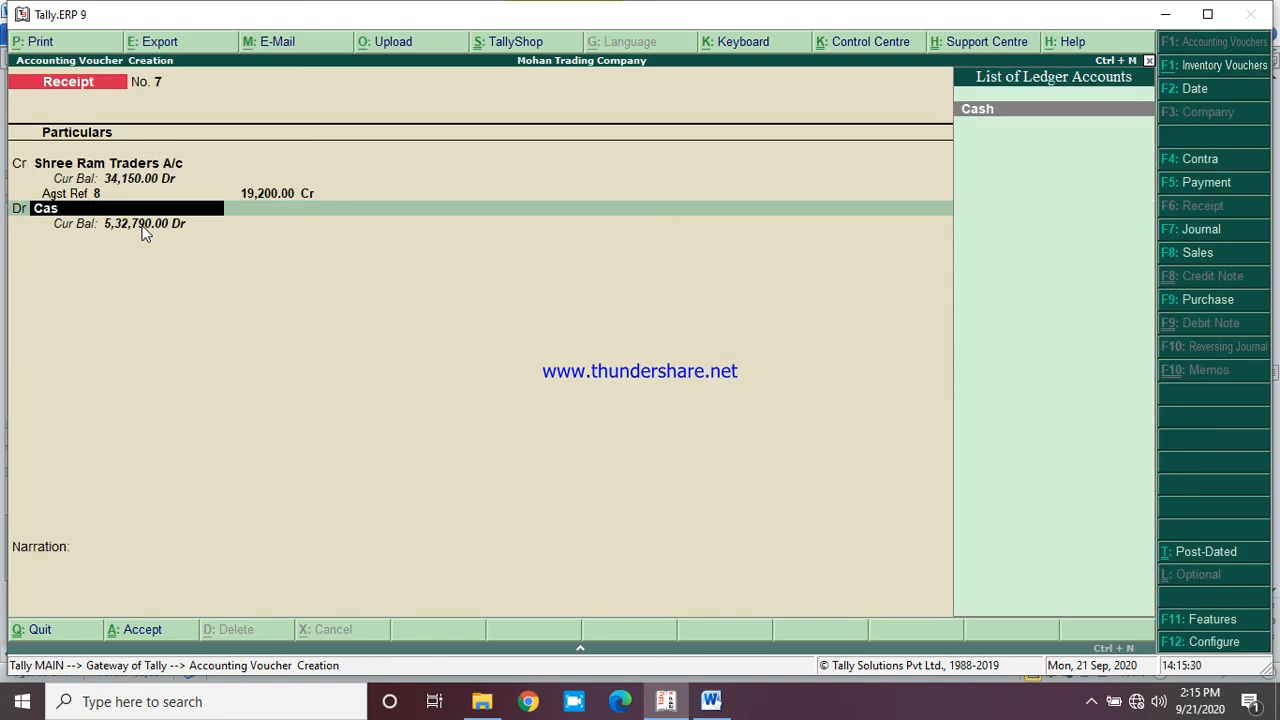
key(Return)
key(Return)
key(Return)
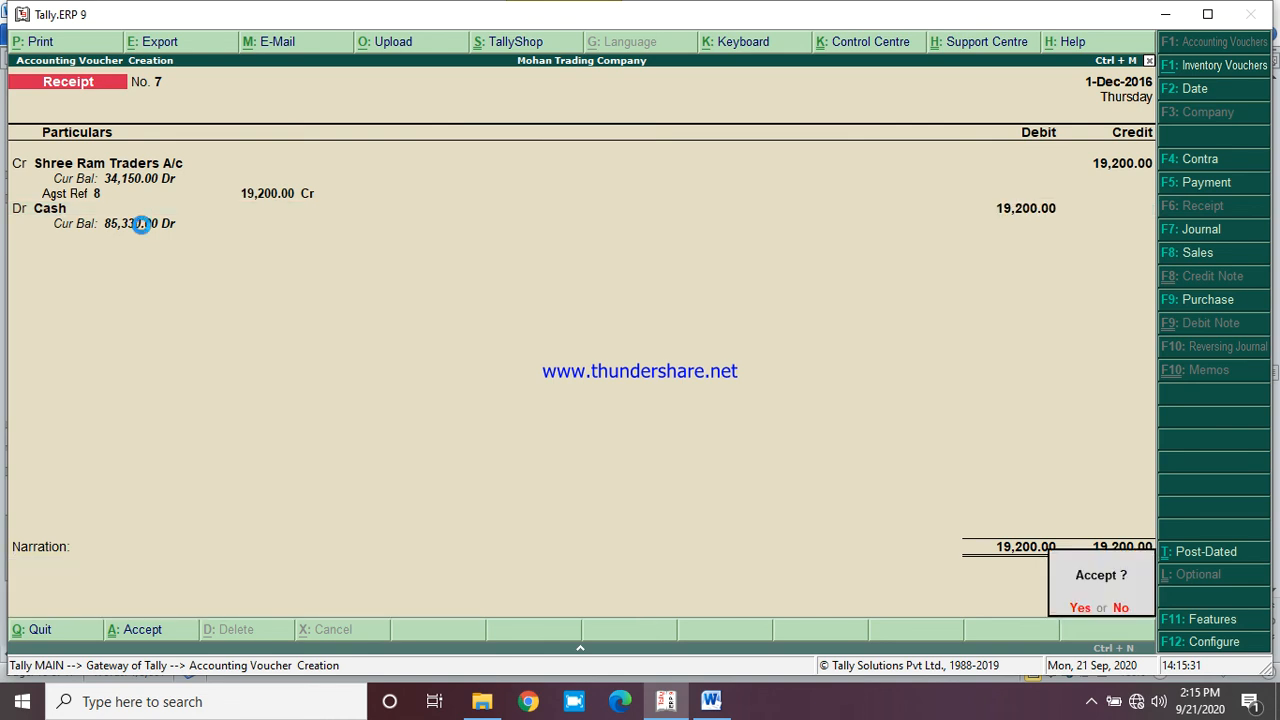
key(Return)
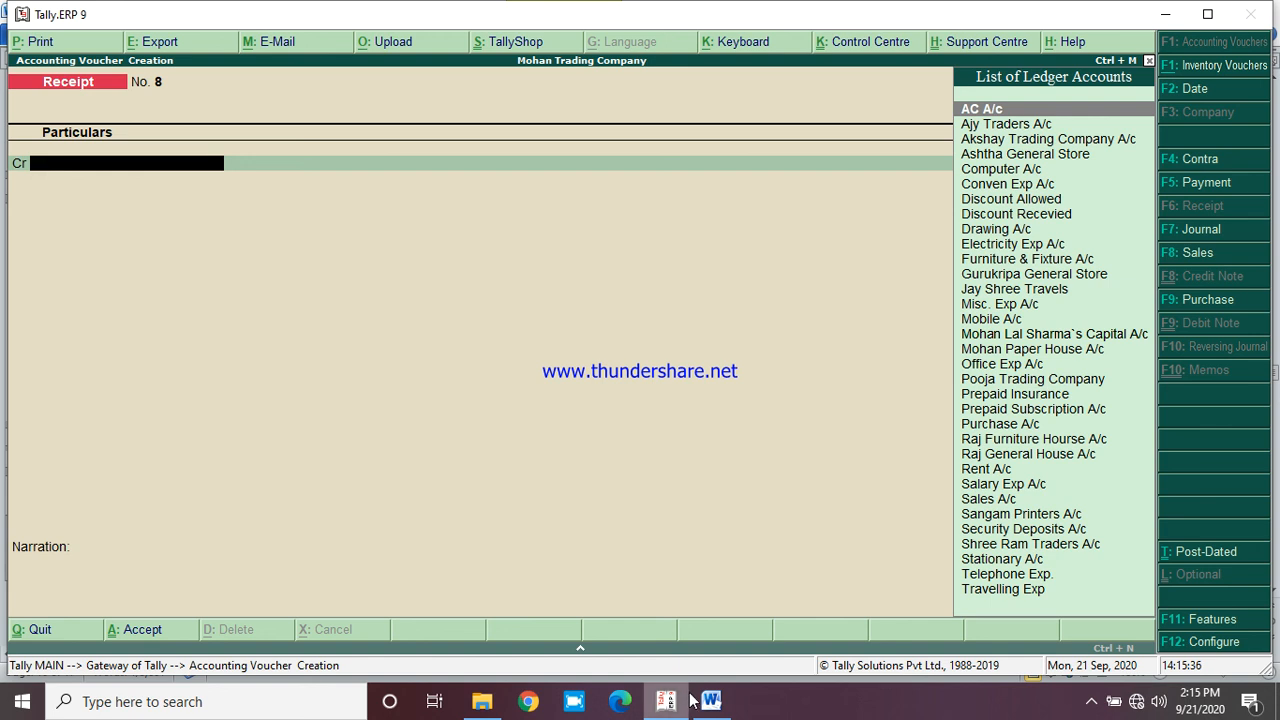
Leave voucher entry and display the company's trial balance ledger-wise
key(Escape)
key(y)
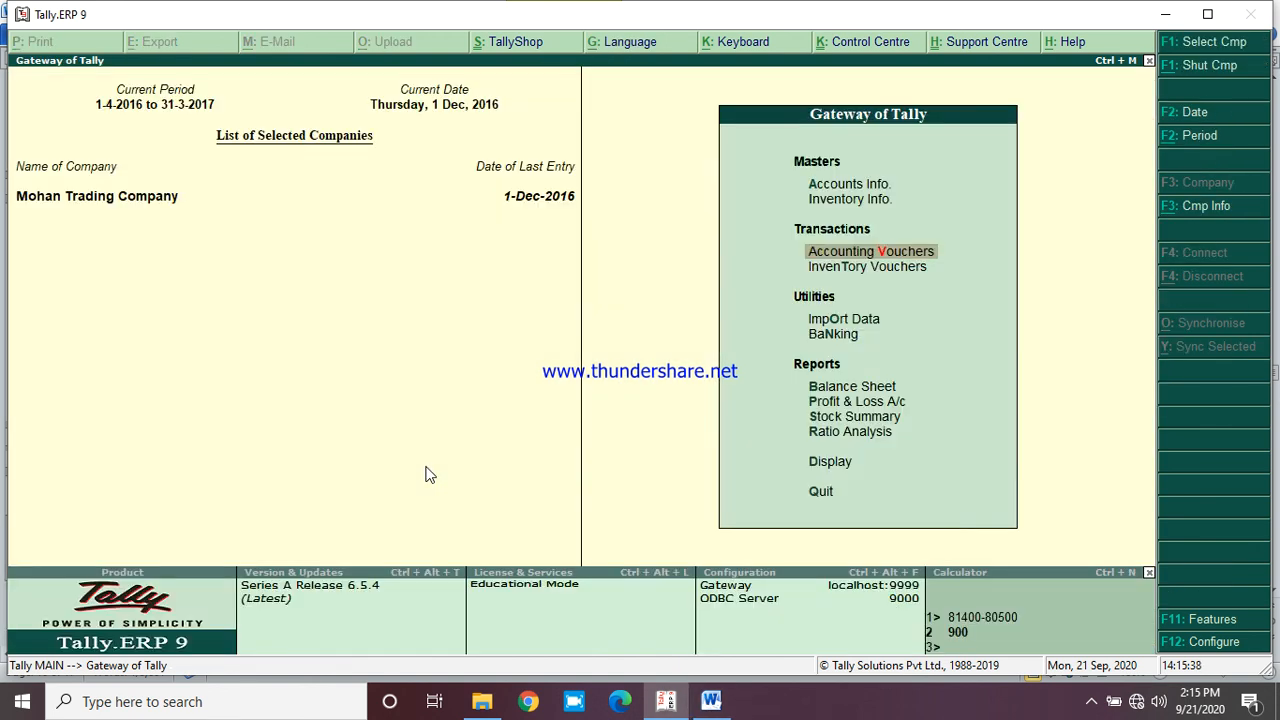
key(Down)
key(Down)
key(Down)
key(Down)
key(Down)
key(Down)
key(Down)
key(Down)
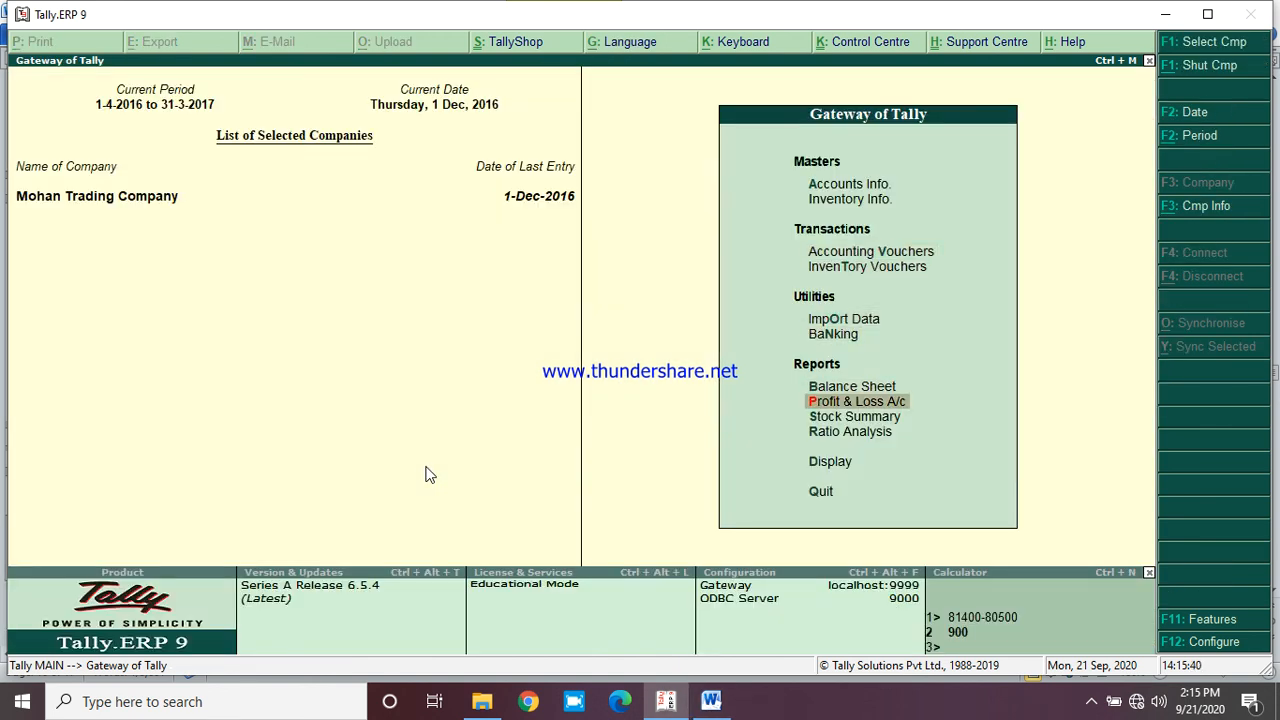
key(Return)
key(Return)
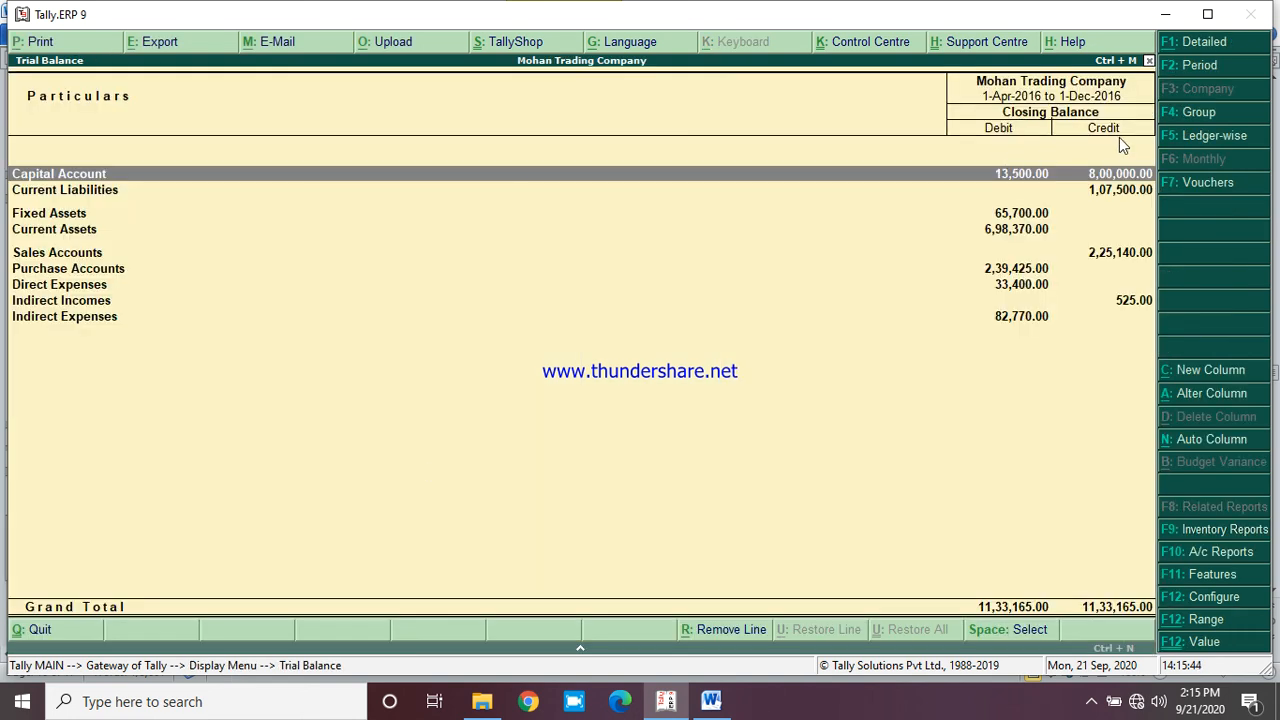
click(1170, 140)
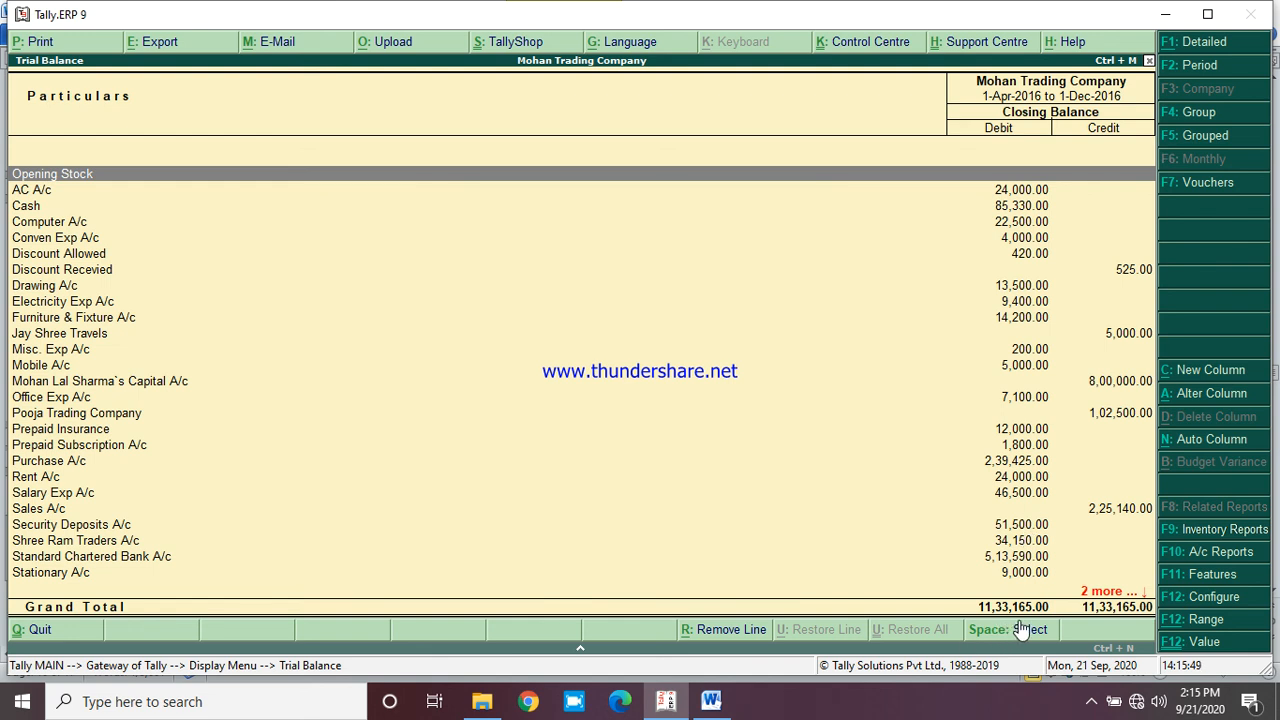
Switch to the Word case study to compare its December trial balance with Tally's and review the December transactions
click(733, 701)
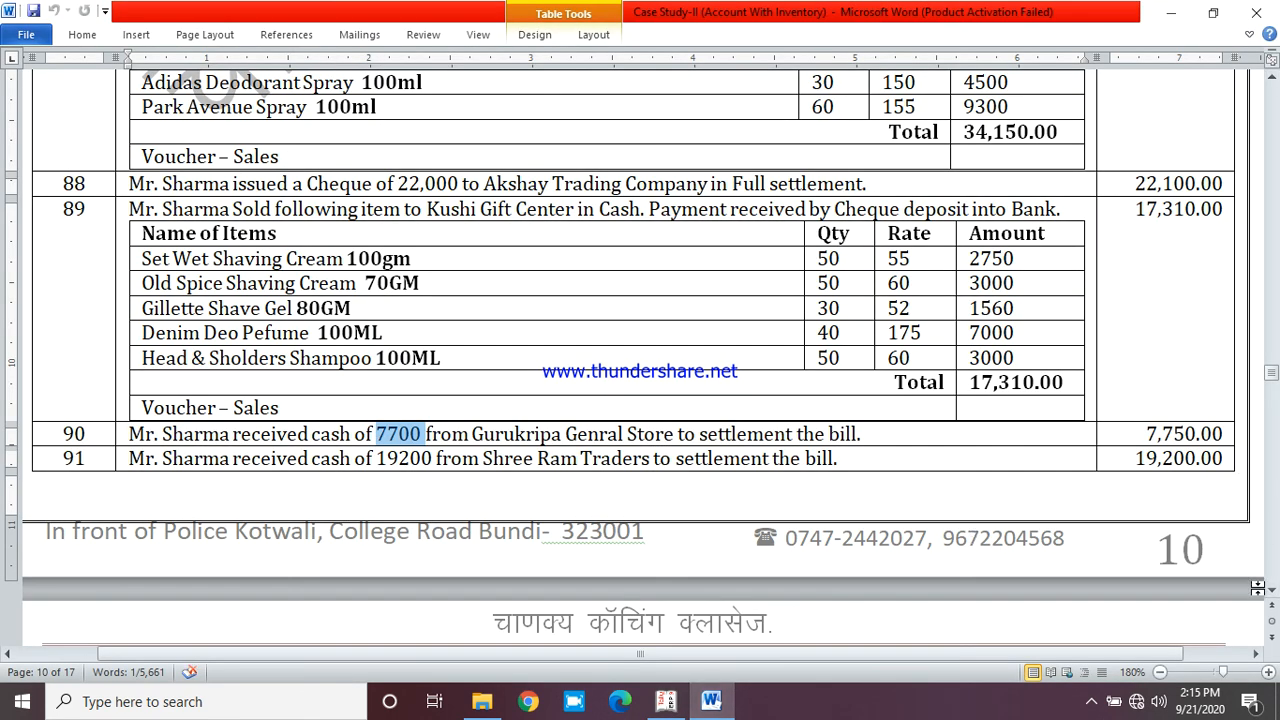
scroll(1272, 596, down, 3)
scroll(1276, 600, down, 8)
scroll(1276, 600, down, 8)
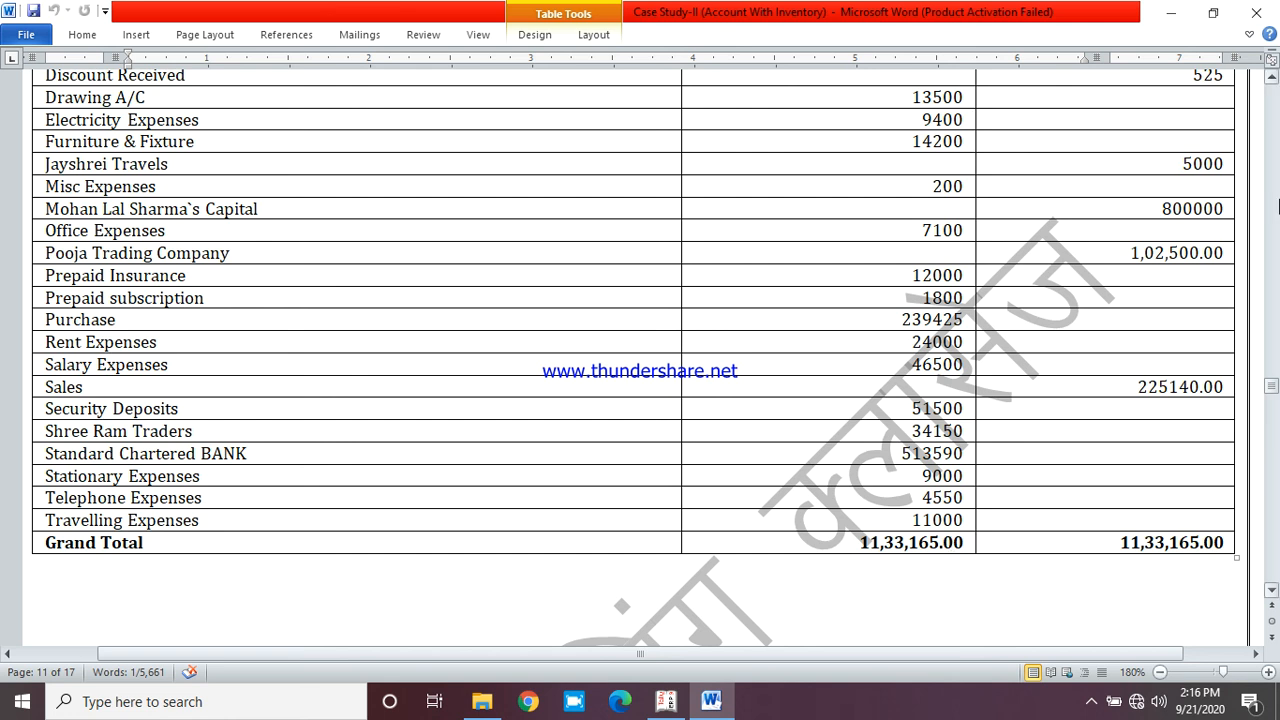
scroll(1268, 220, up, 20)
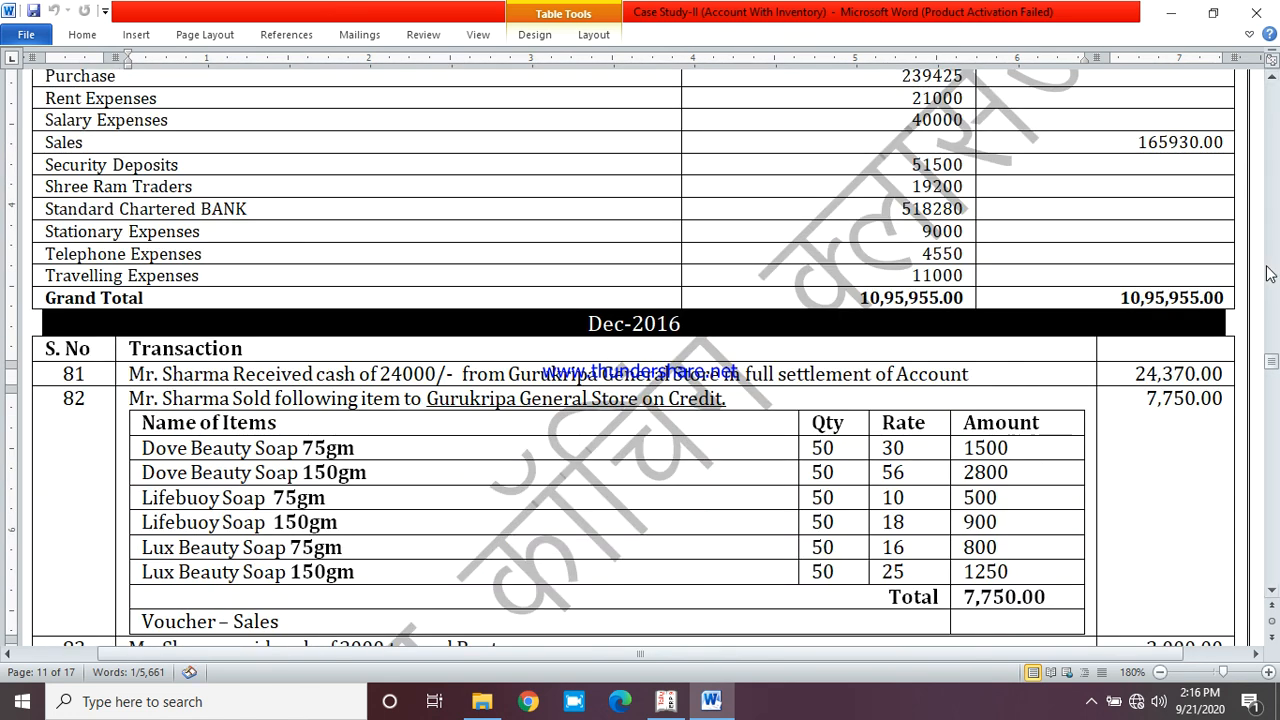
click(1275, 566)
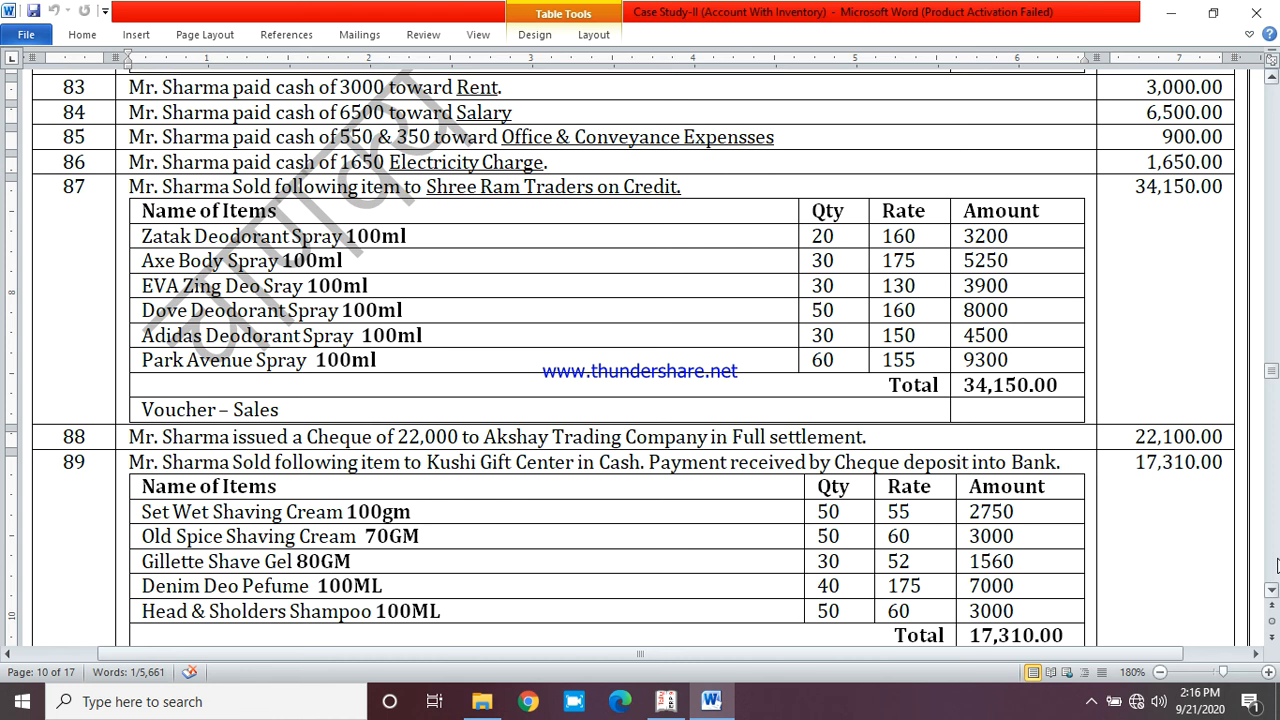
click(1272, 592)
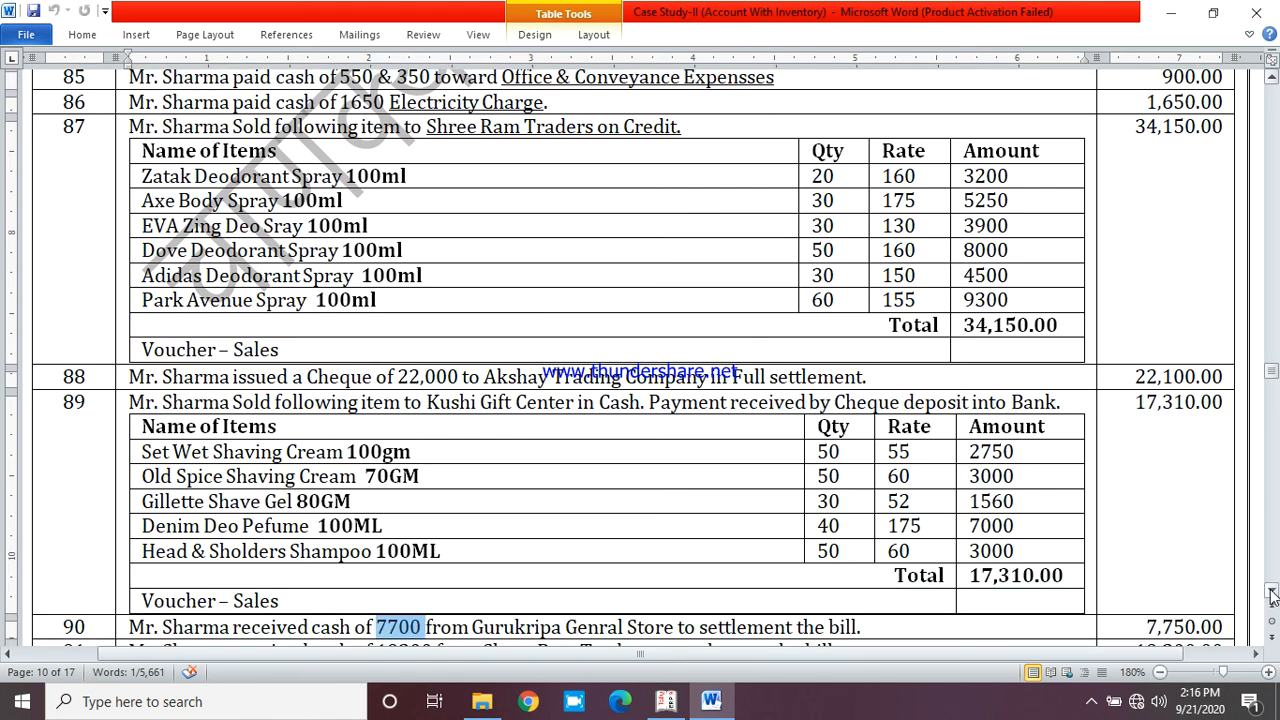
click(1272, 592)
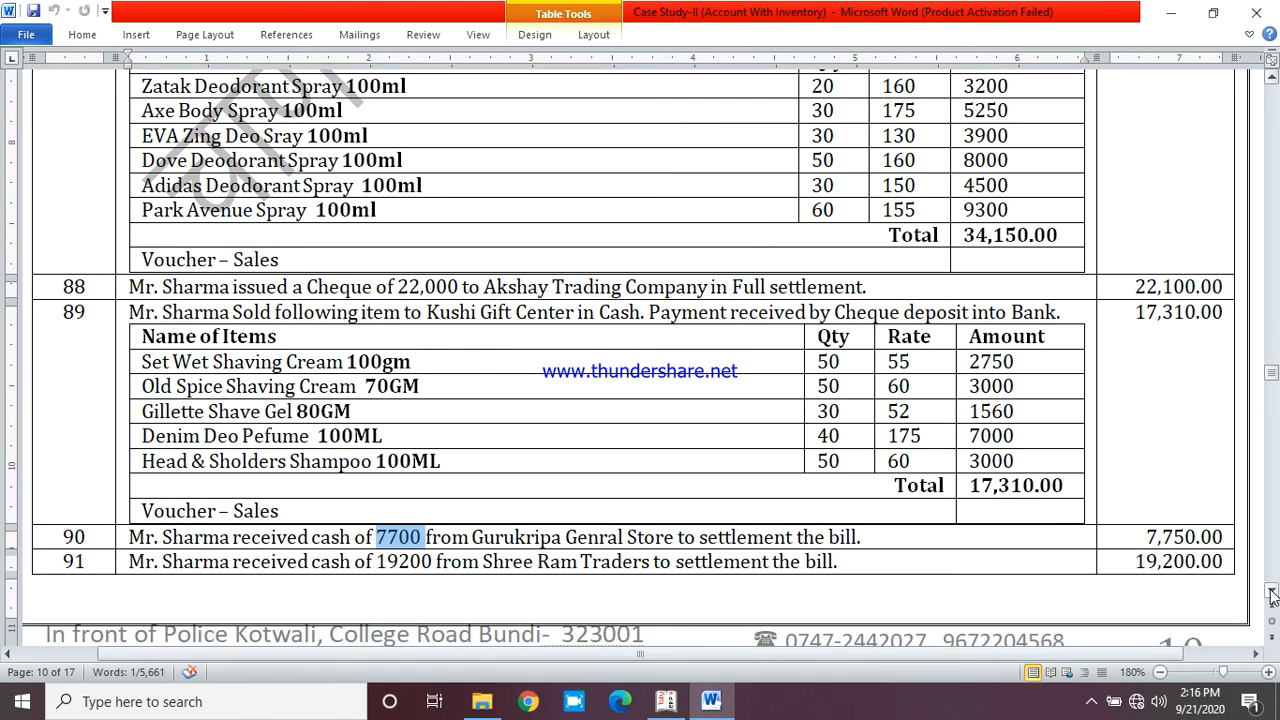
click(1272, 592)
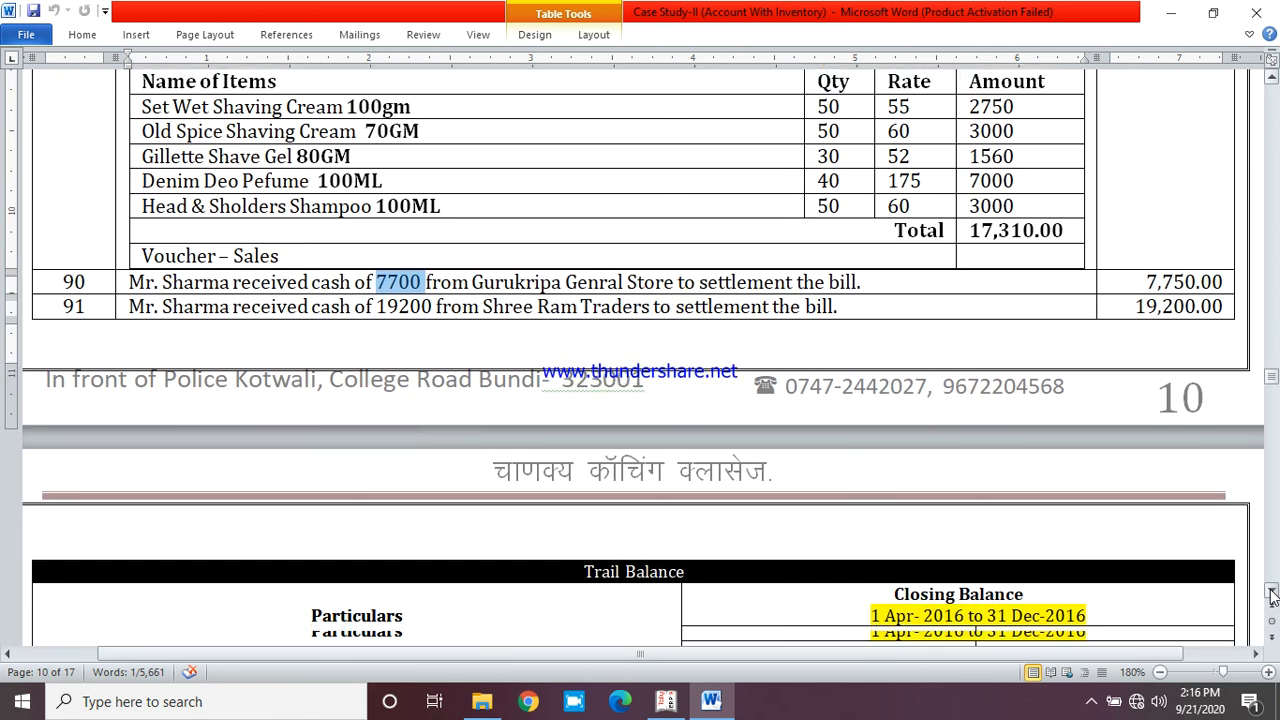
Compare the Cash closing balance in the case study's December trial balance with the Cash ledger in Tally's trial balance
click(1272, 594)
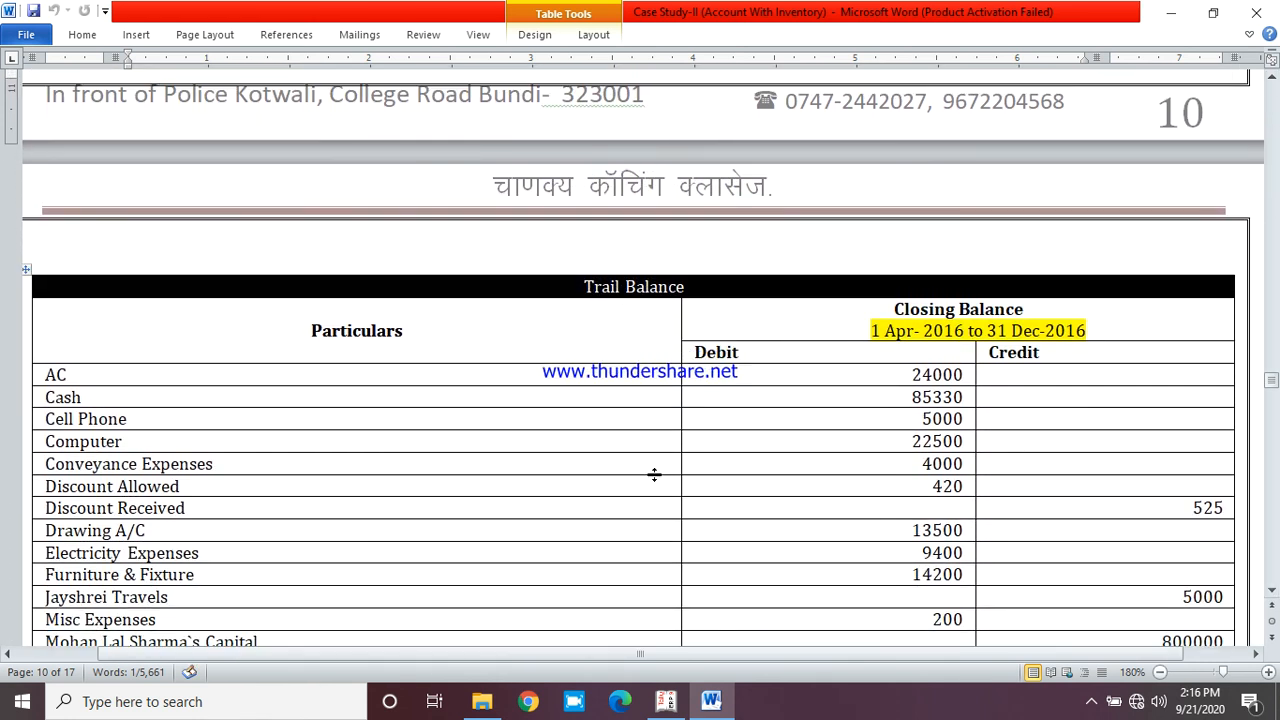
double_click(948, 398)
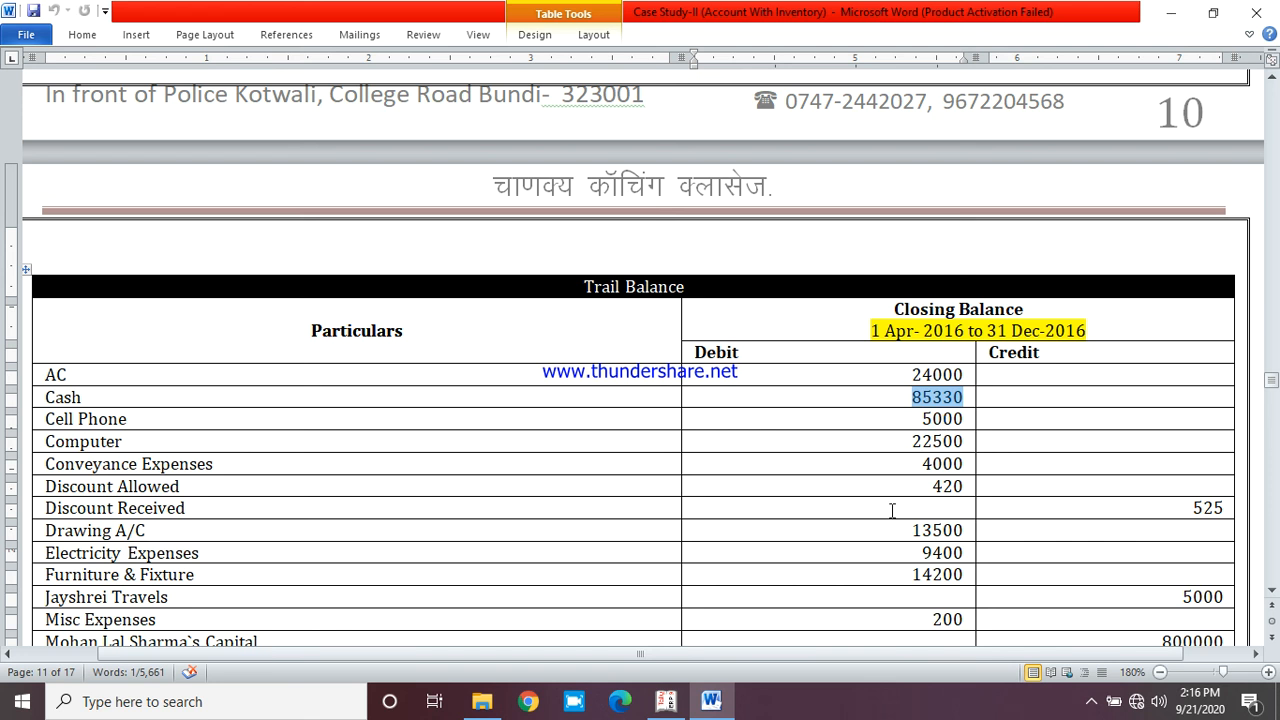
click(682, 701)
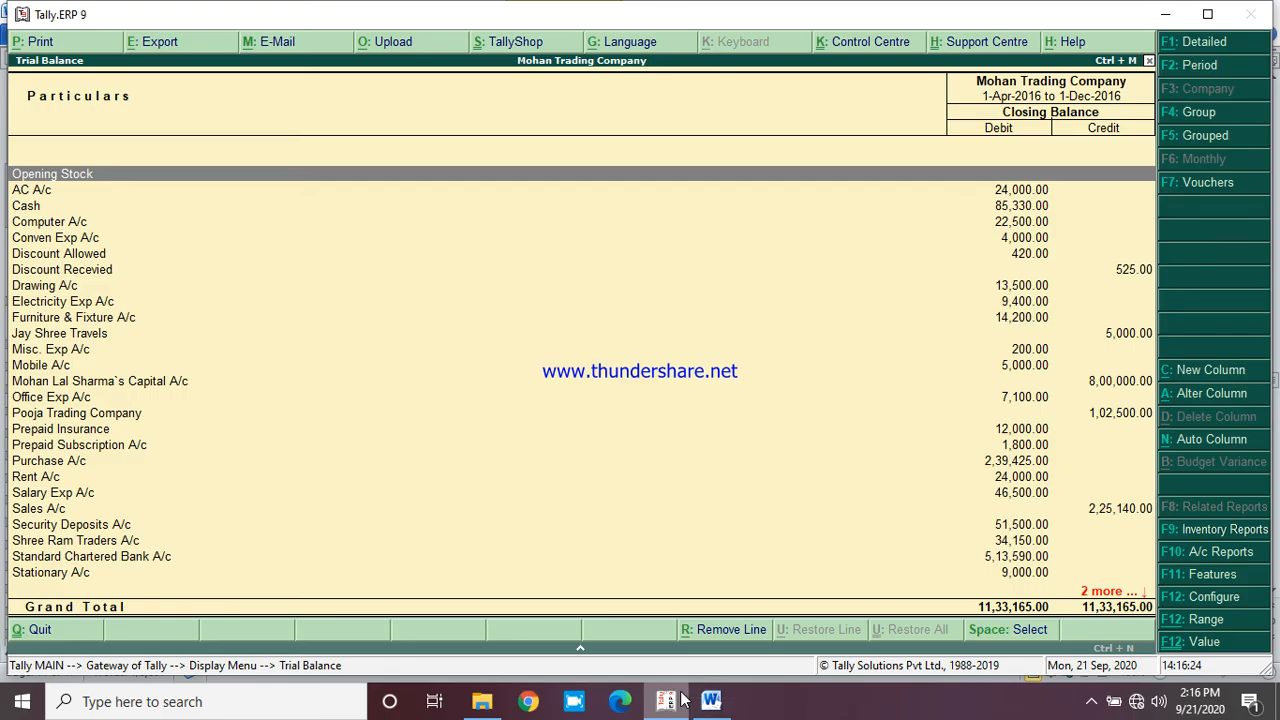
click(1042, 212)
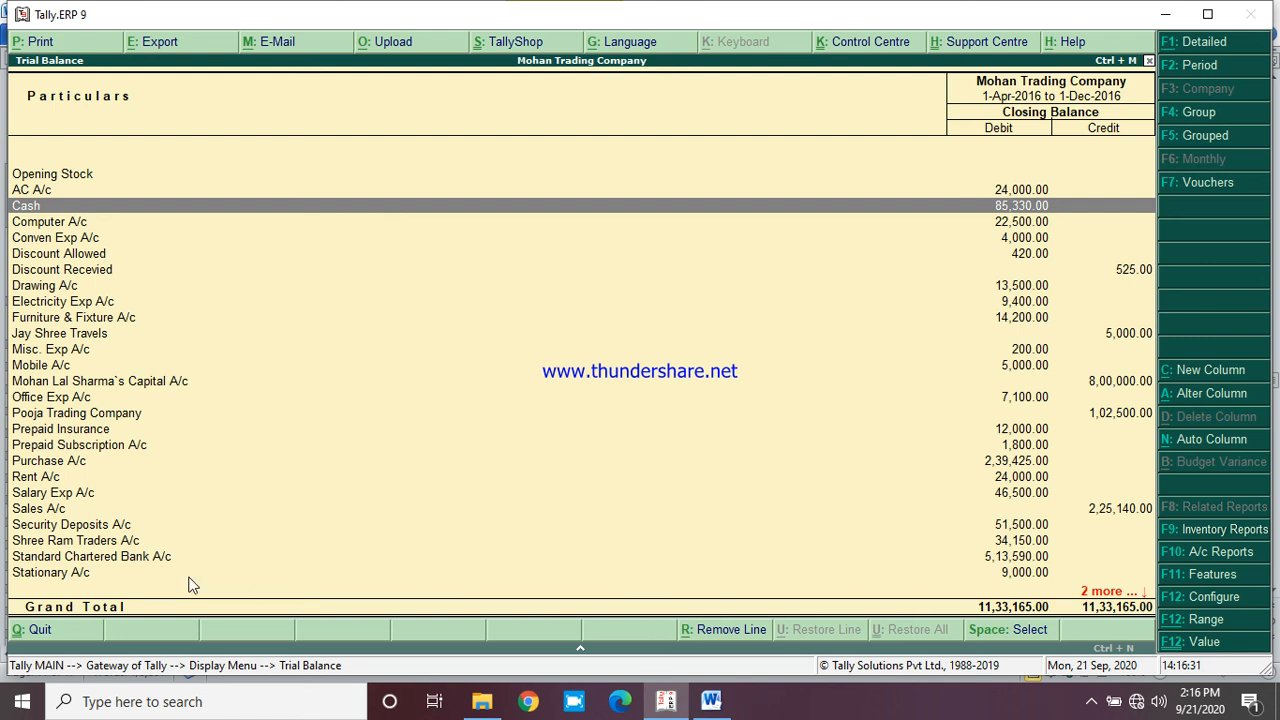
Compare the Standard Chartered Bank closing balance in Tally with the case study's trial balance in Word and review the remaining rows down to the Grand Total
click(152, 560)
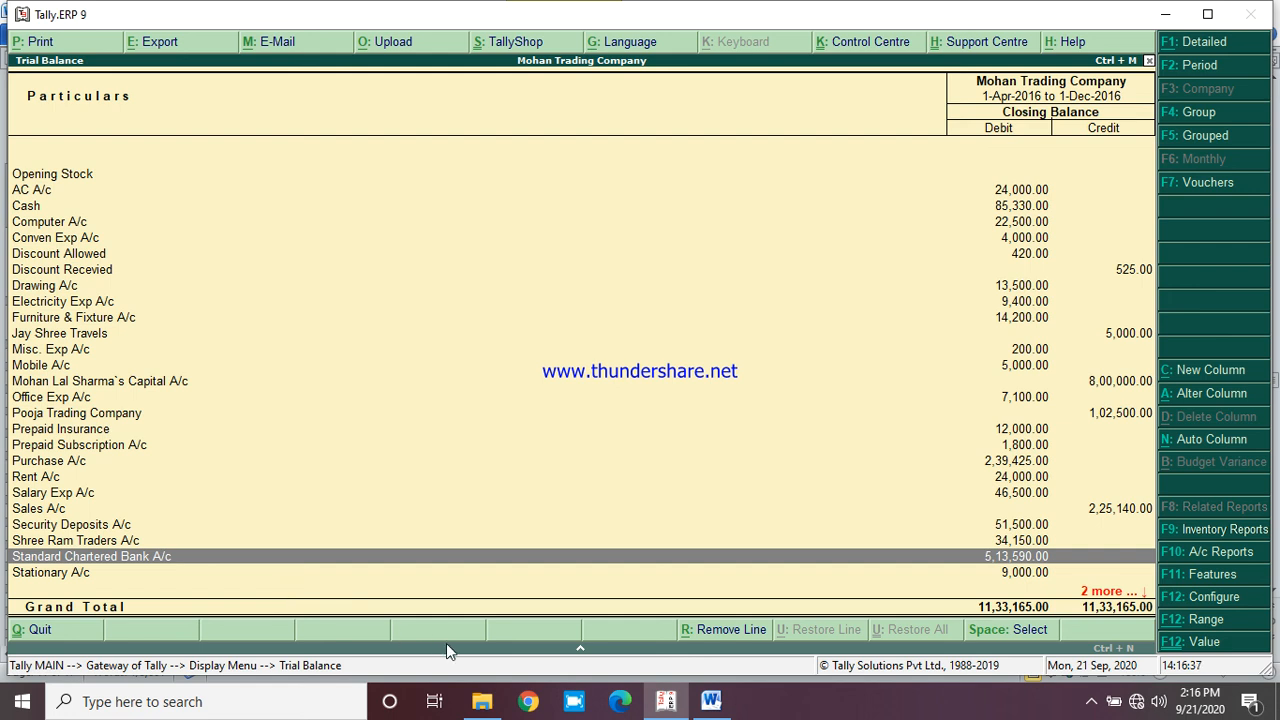
click(699, 703)
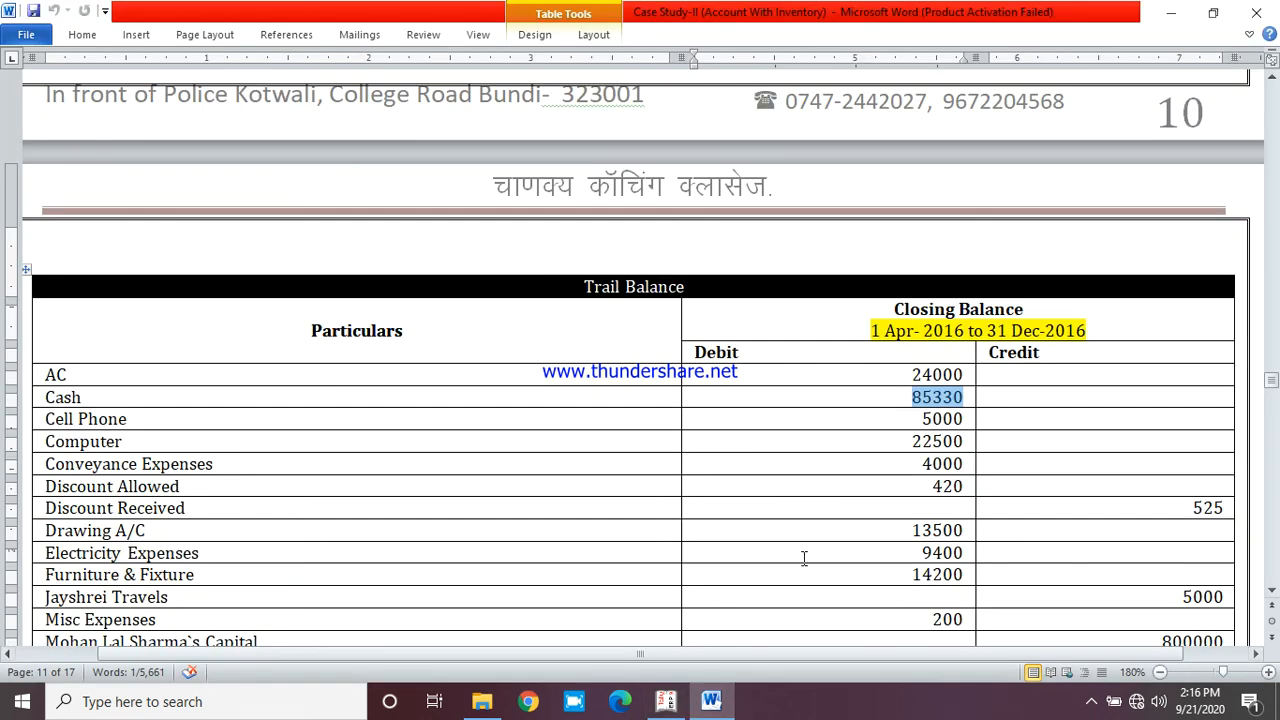
scroll(1272, 598, down, 3)
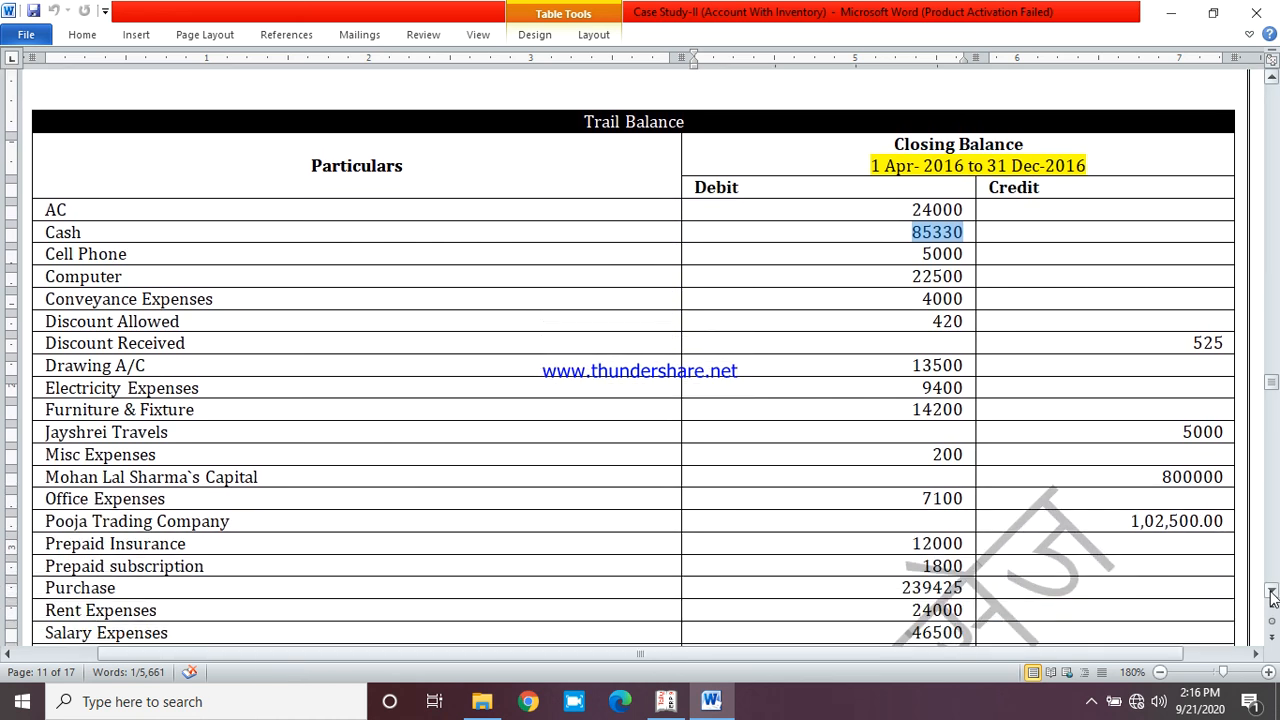
scroll(1272, 595, down, 3)
click(1272, 595)
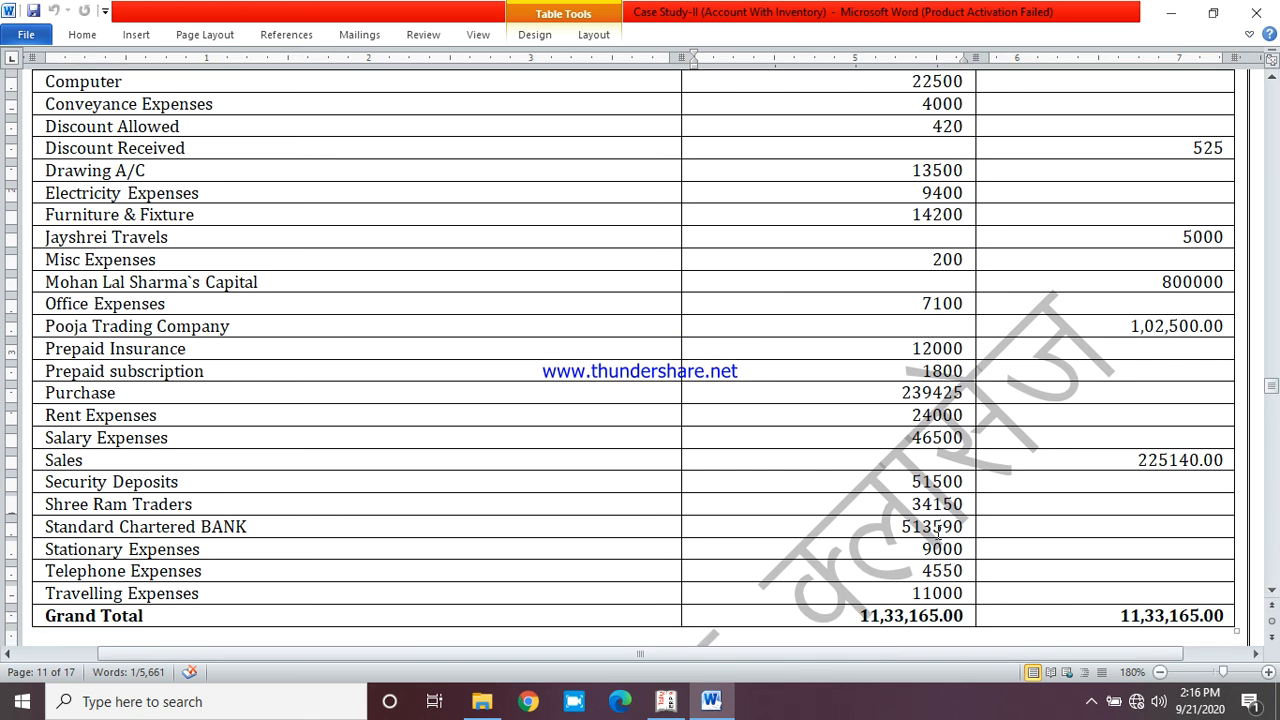
double_click(938, 530)
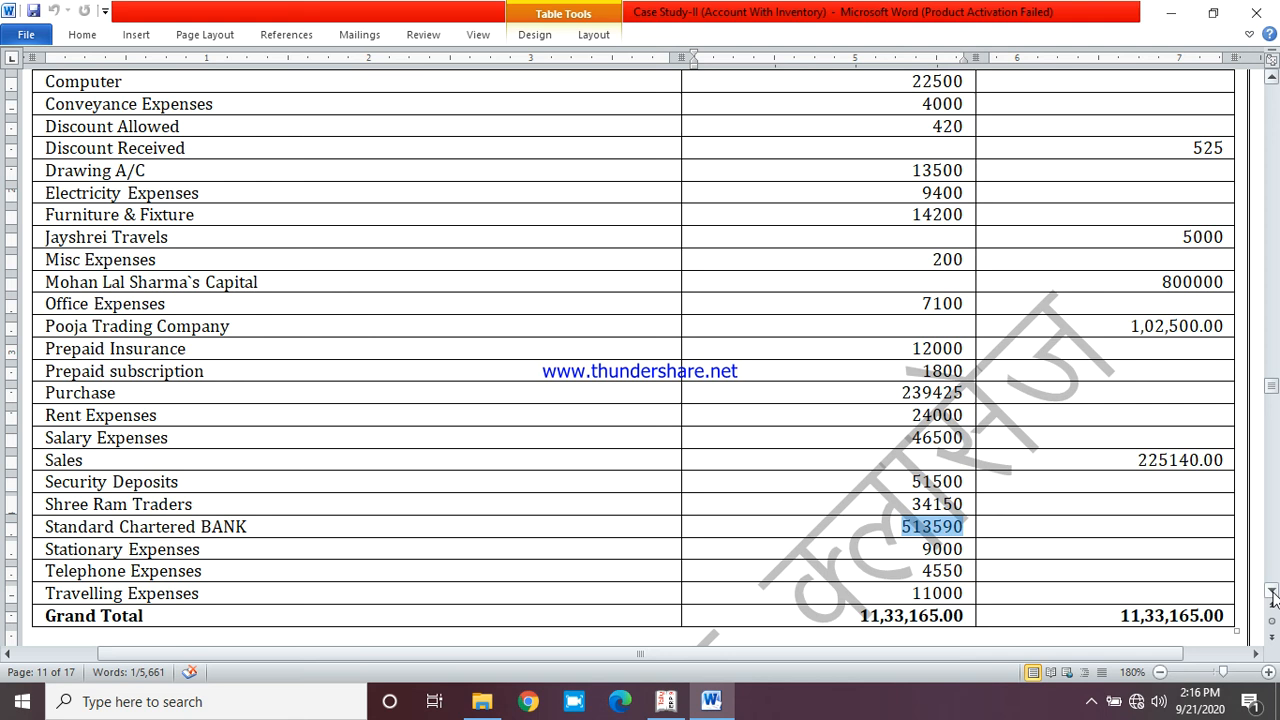
scroll(1272, 597, down, 5)
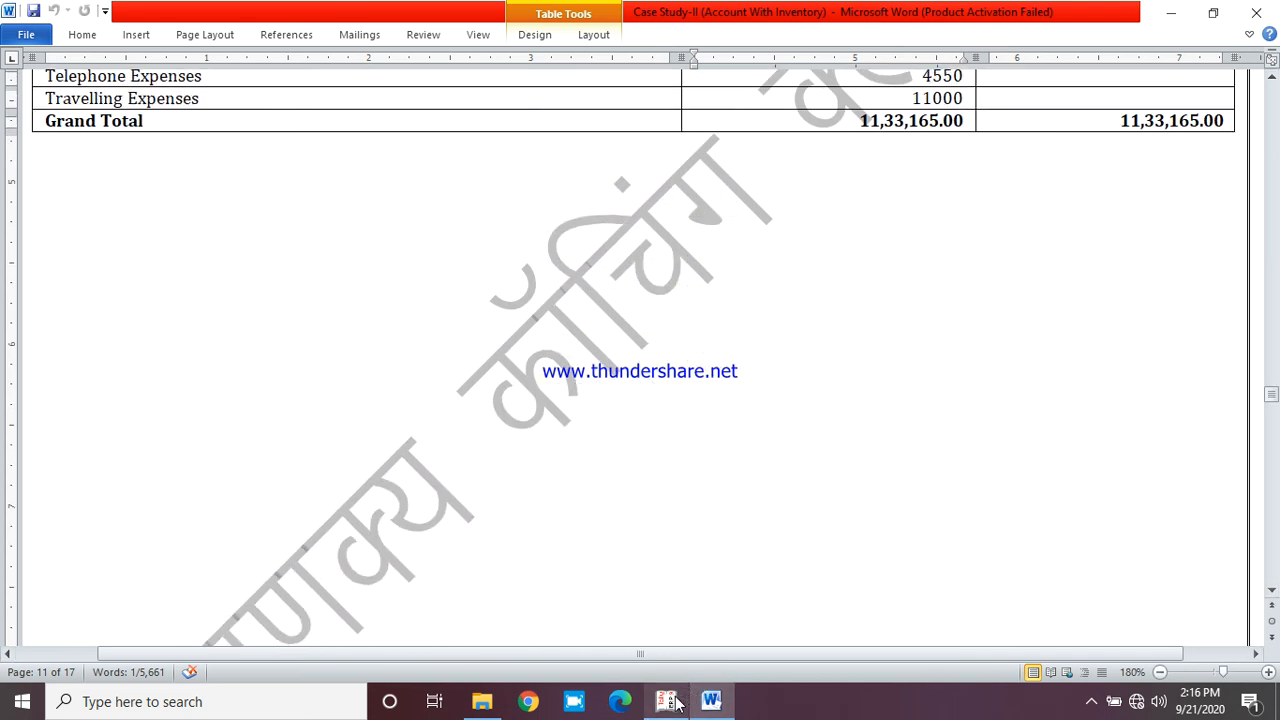
Switch back to Tally, leave the trial balance and display the Day Book for 1-Dec-2016
click(675, 701)
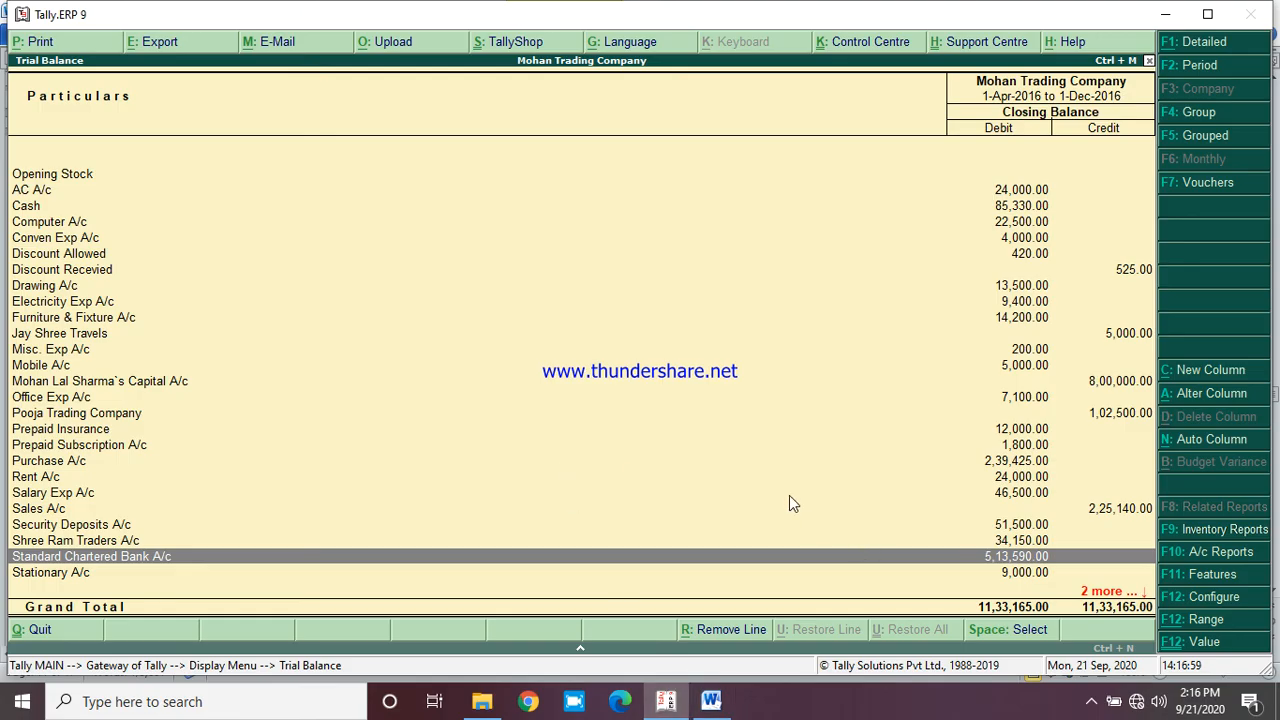
key(Escape)
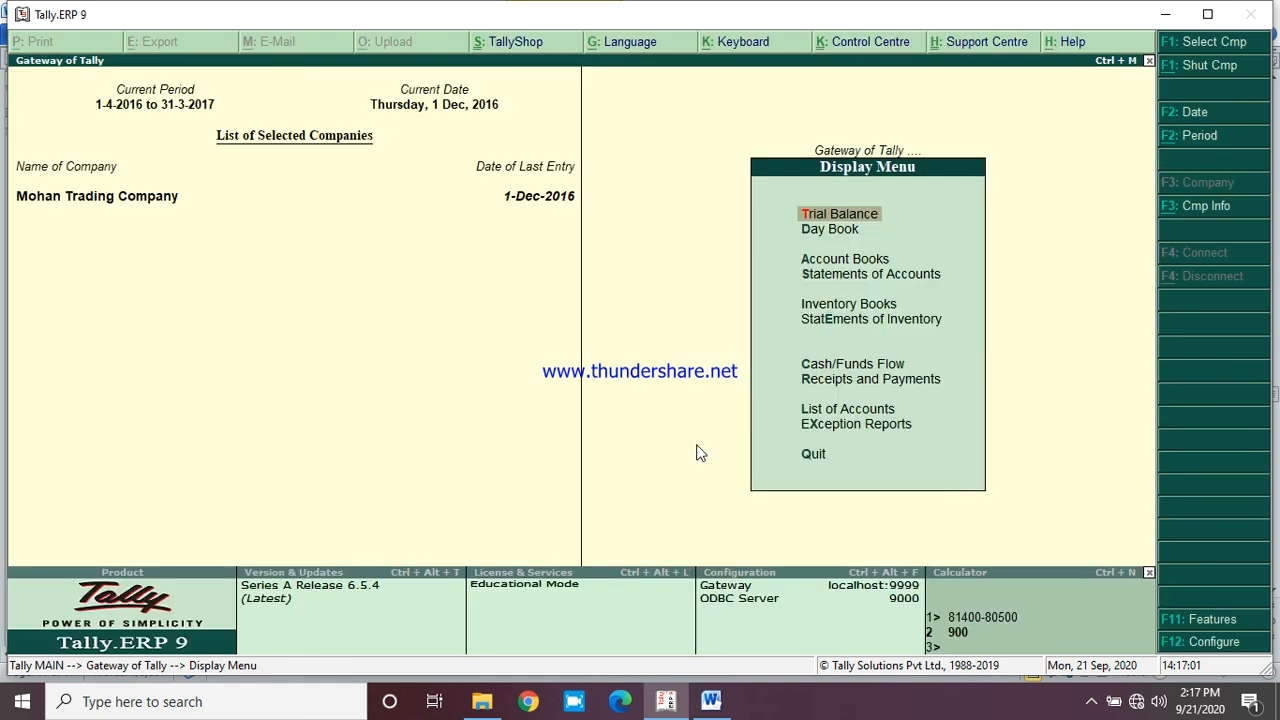
key(Down)
key(Return)
Delete the Shree Ram Traders sales voucher for 34,150 from the Day Book and leave the report
key(Down)
key(Down)
key(Down)
key(Down)
key(Down)
key(Down)
key(Down)
key(Down)
key(Down)
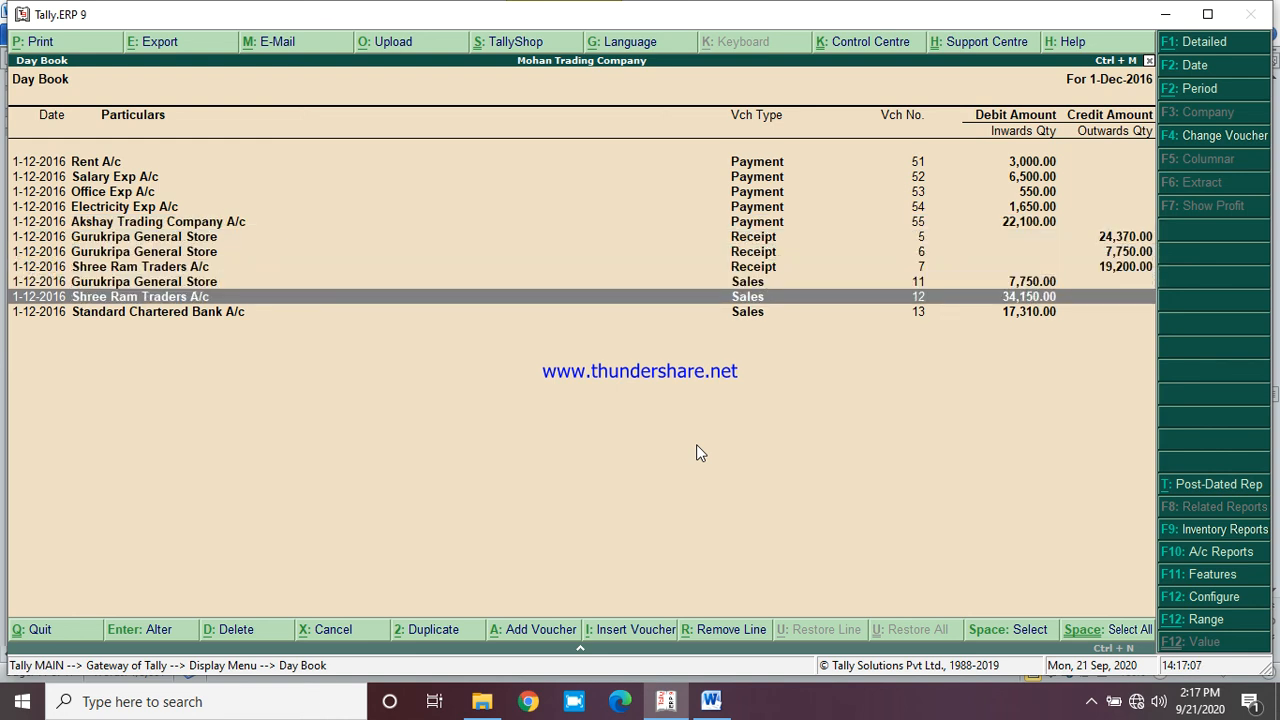
key(alt+d)
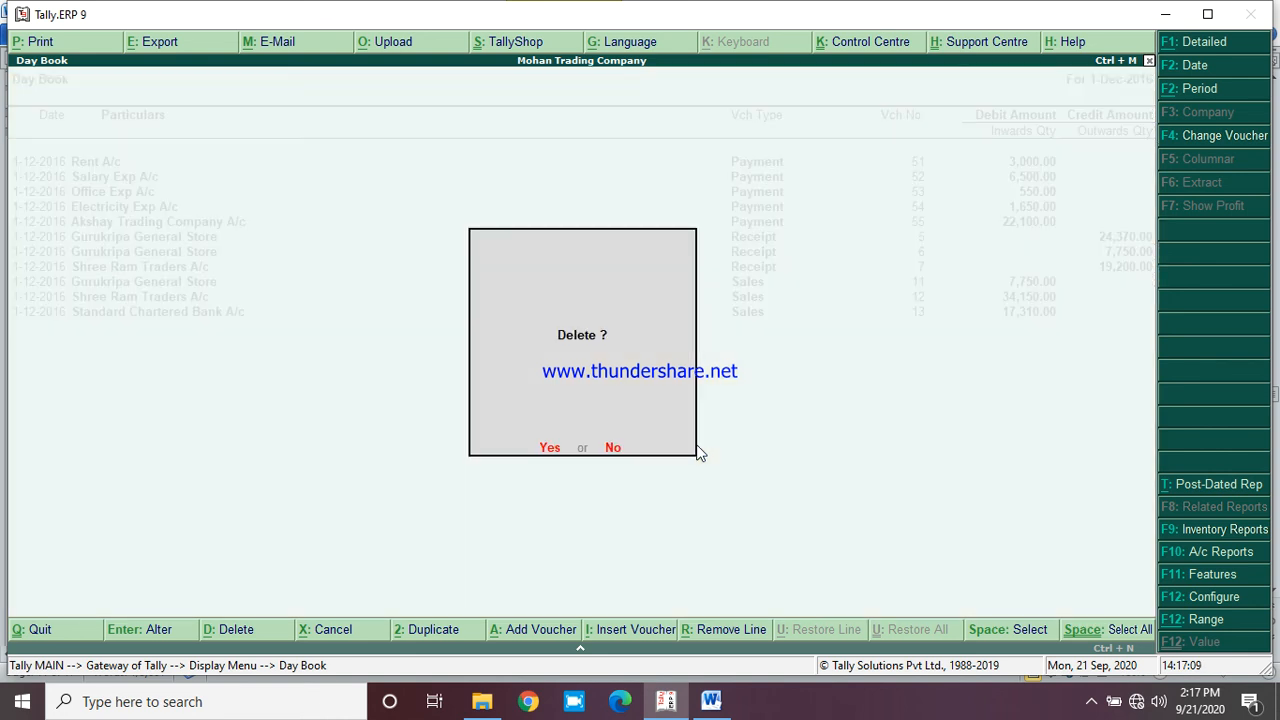
key(y)
key(Escape)
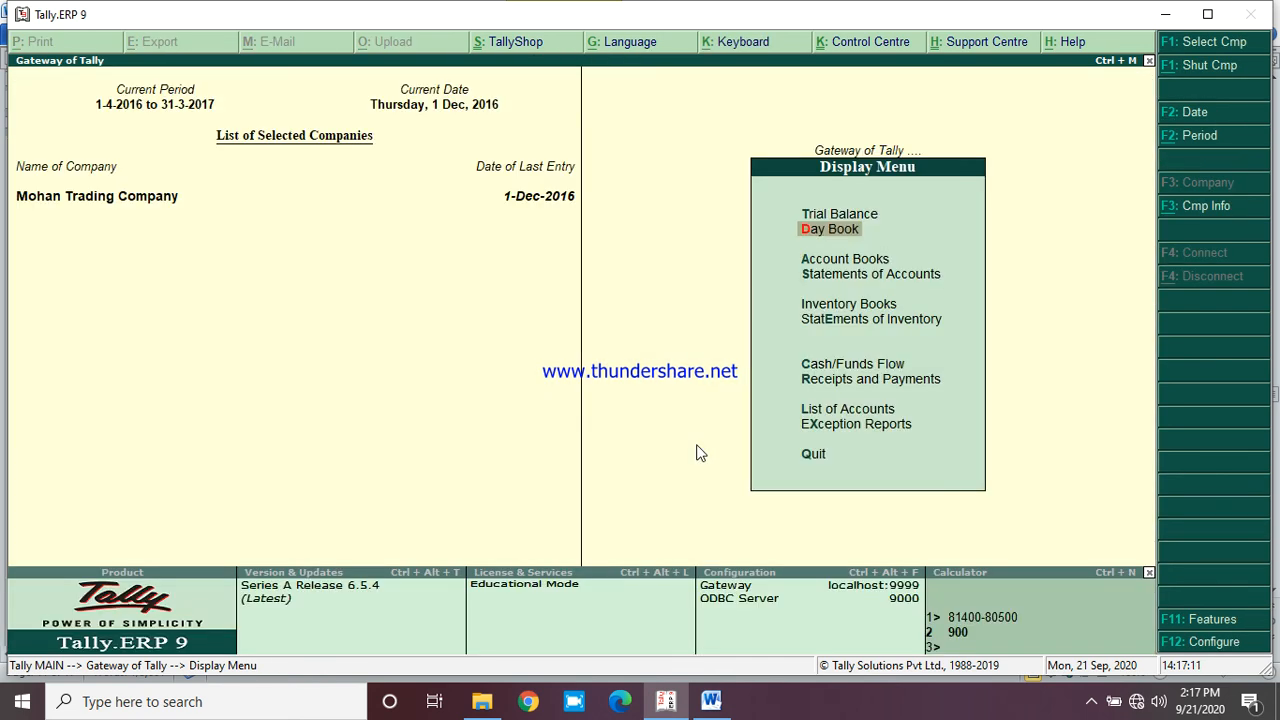